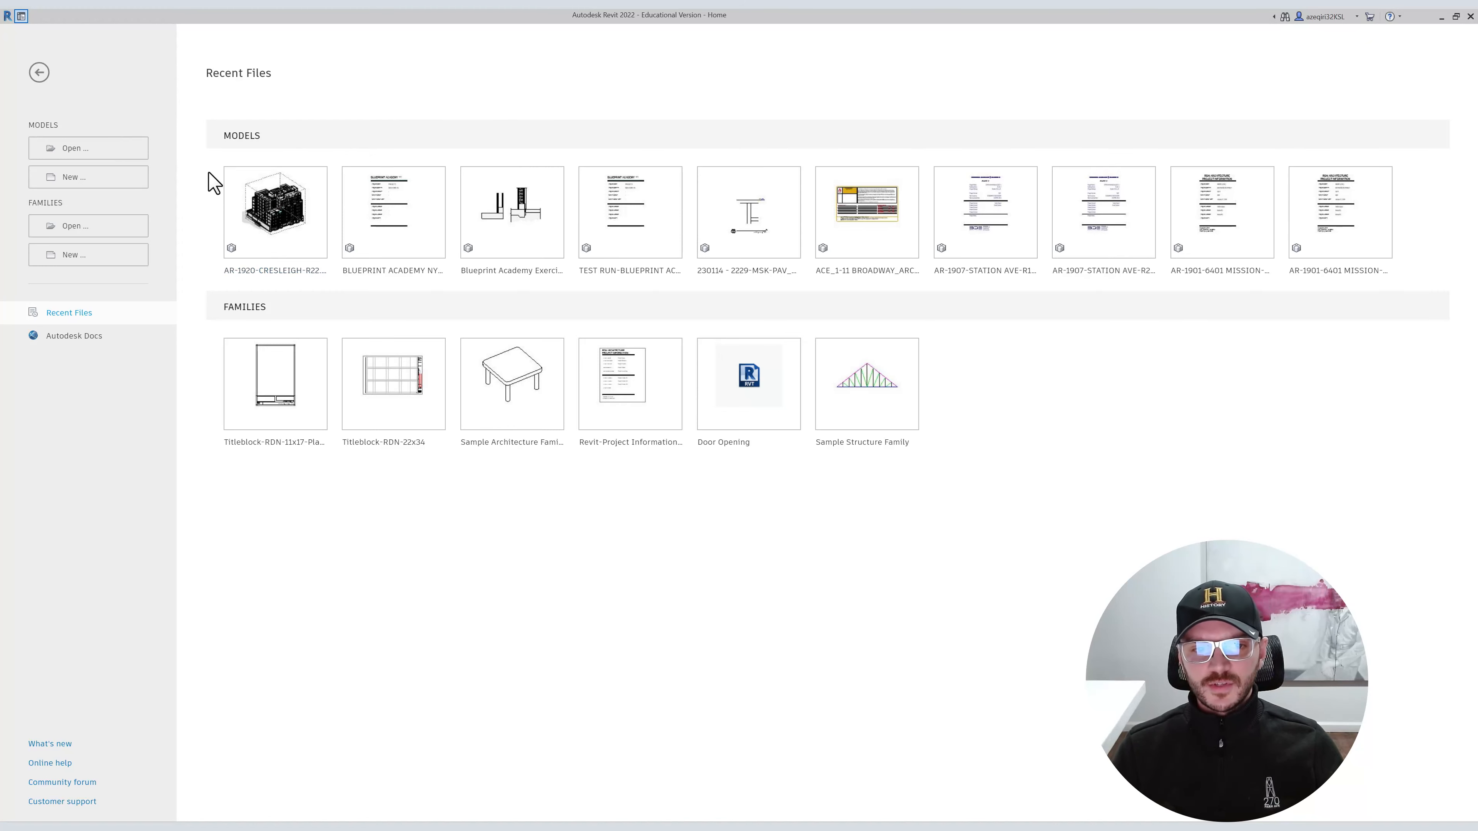
# Examine the built-in templates and the English-Imperial template files available for a new project, without creating one.
pyautogui.click(99, 181)
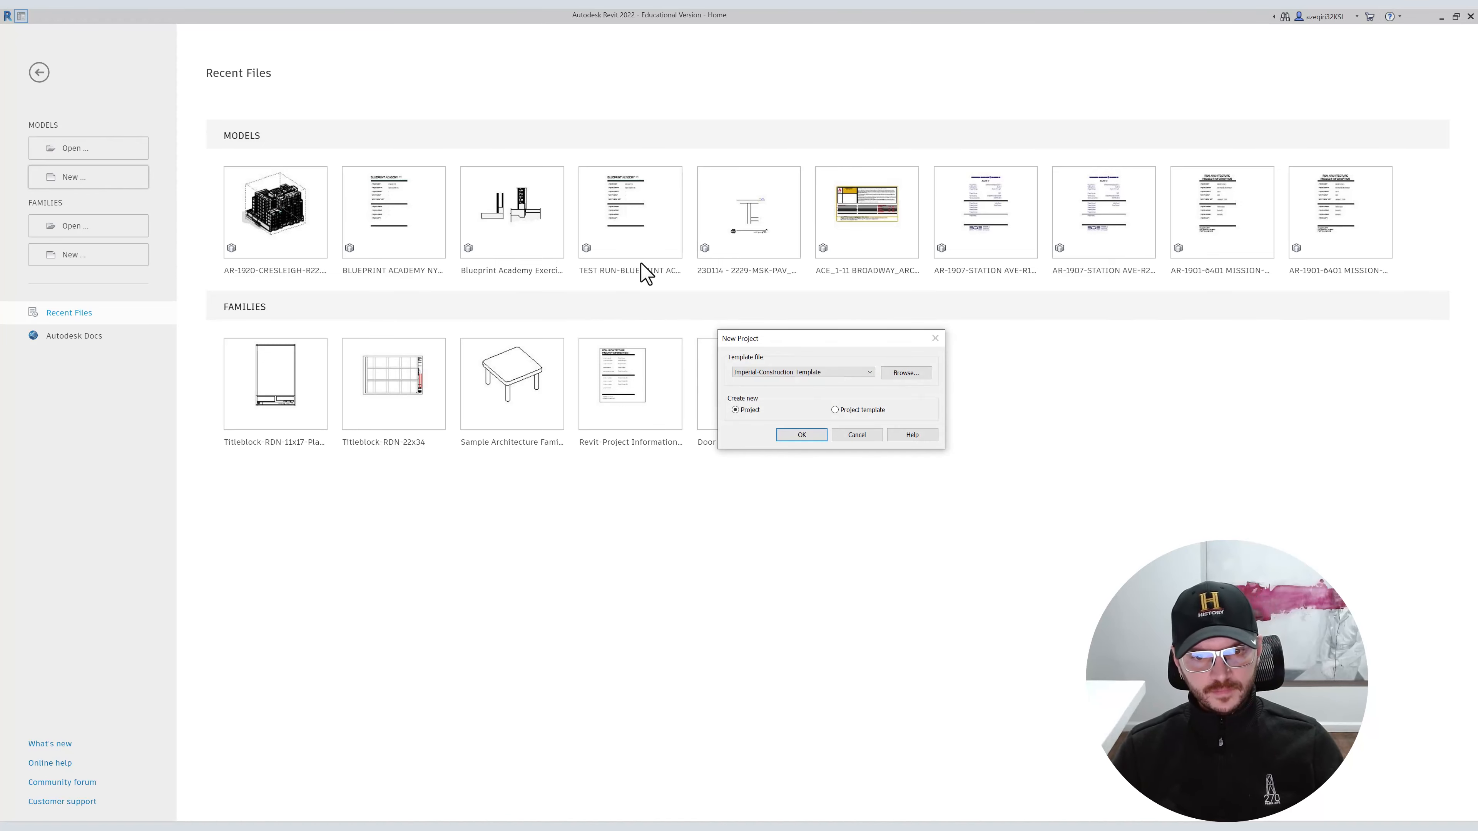
pyautogui.click(853, 373)
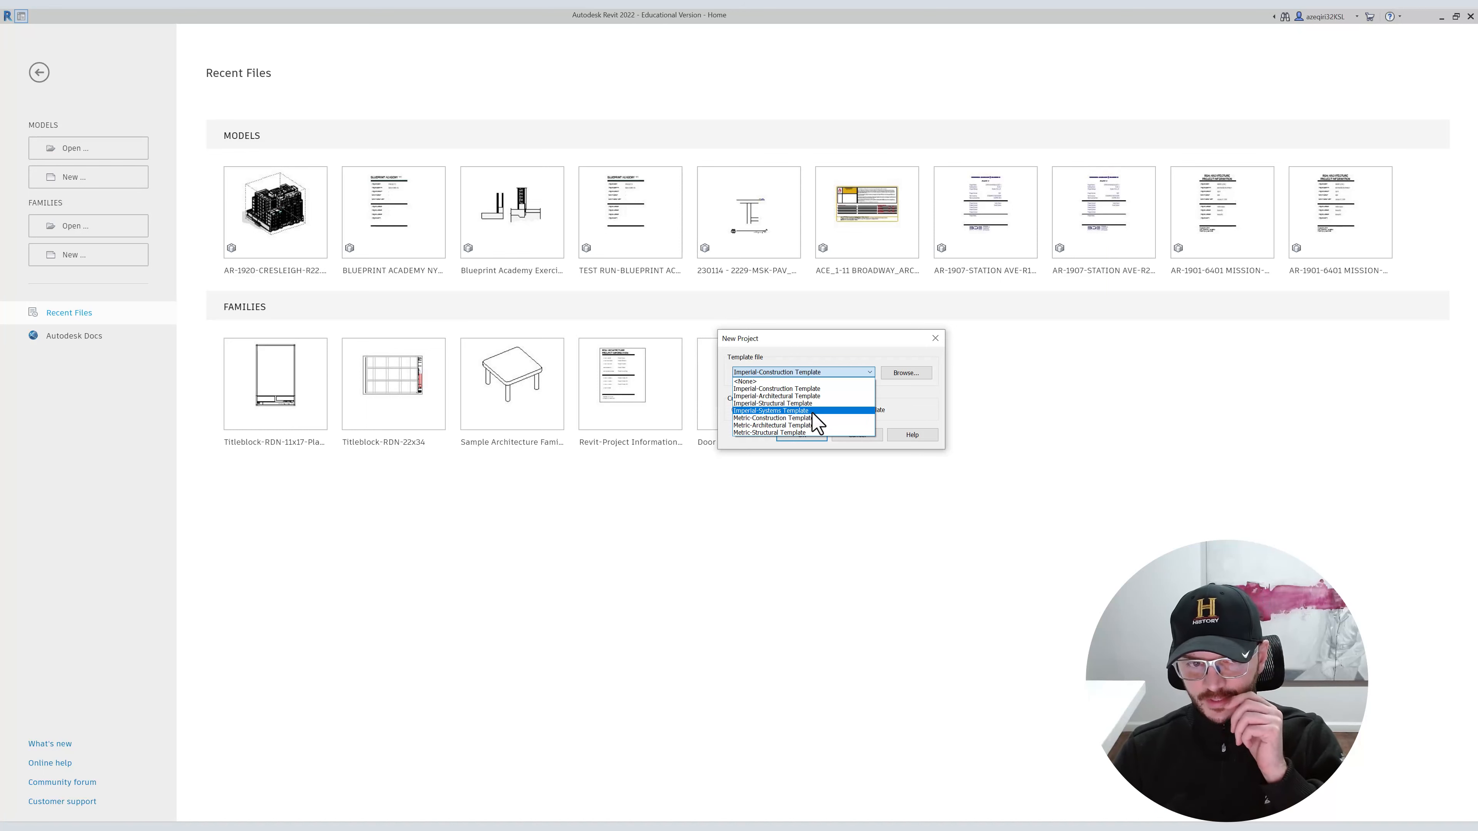
pyautogui.click(814, 396)
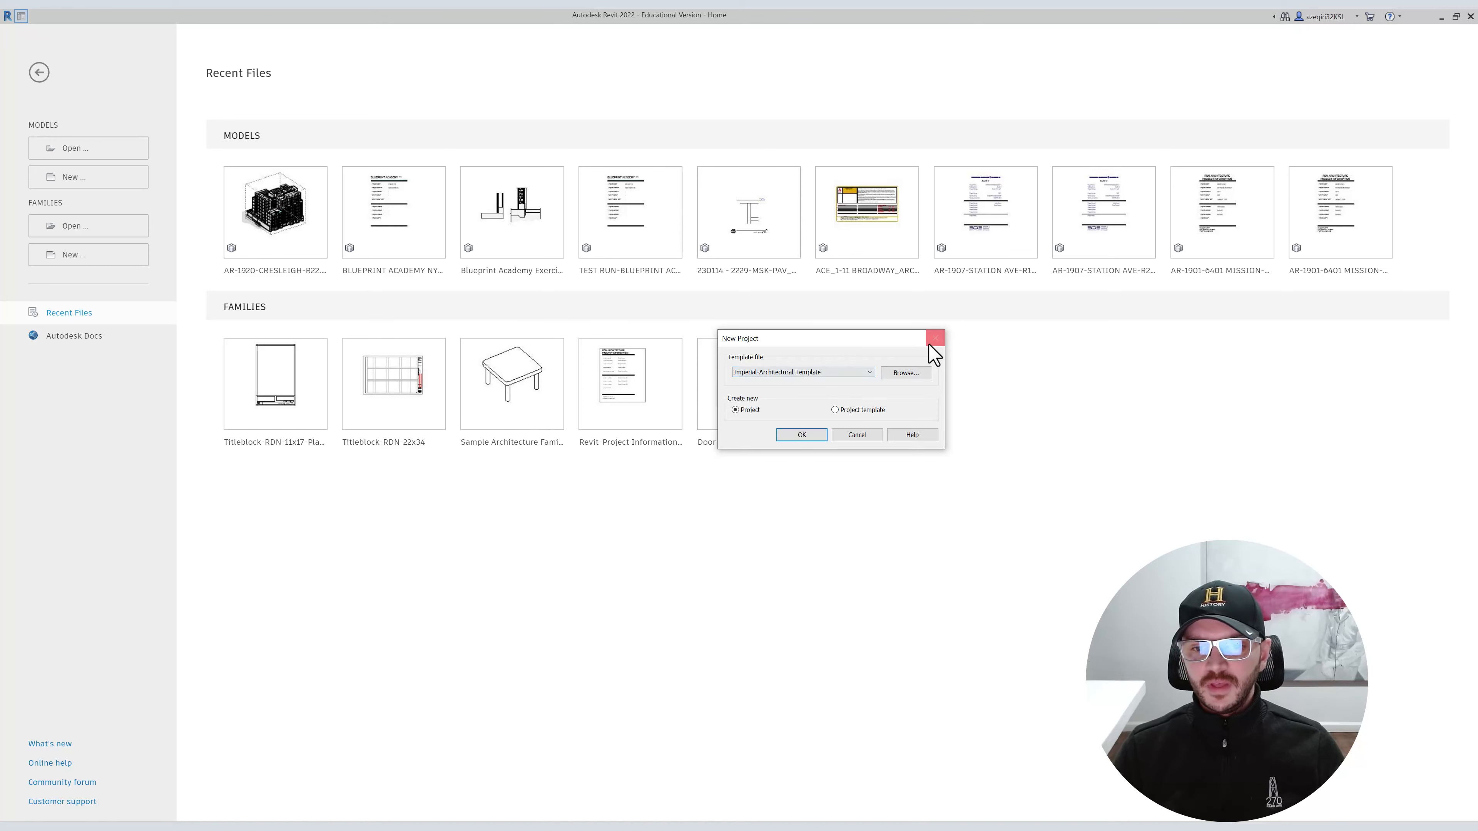
pyautogui.click(838, 373)
pyautogui.click(848, 376)
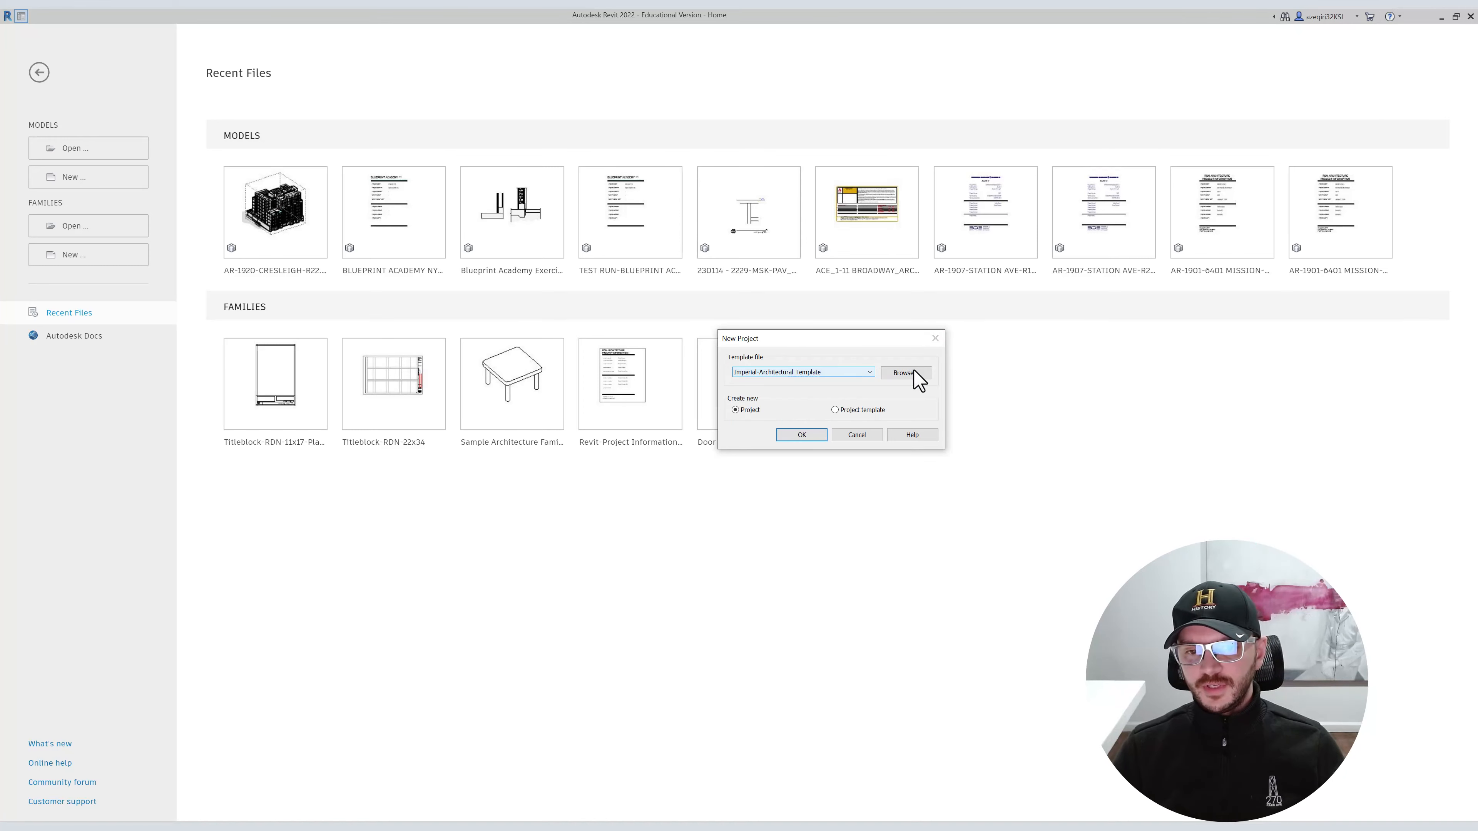
pyautogui.click(828, 377)
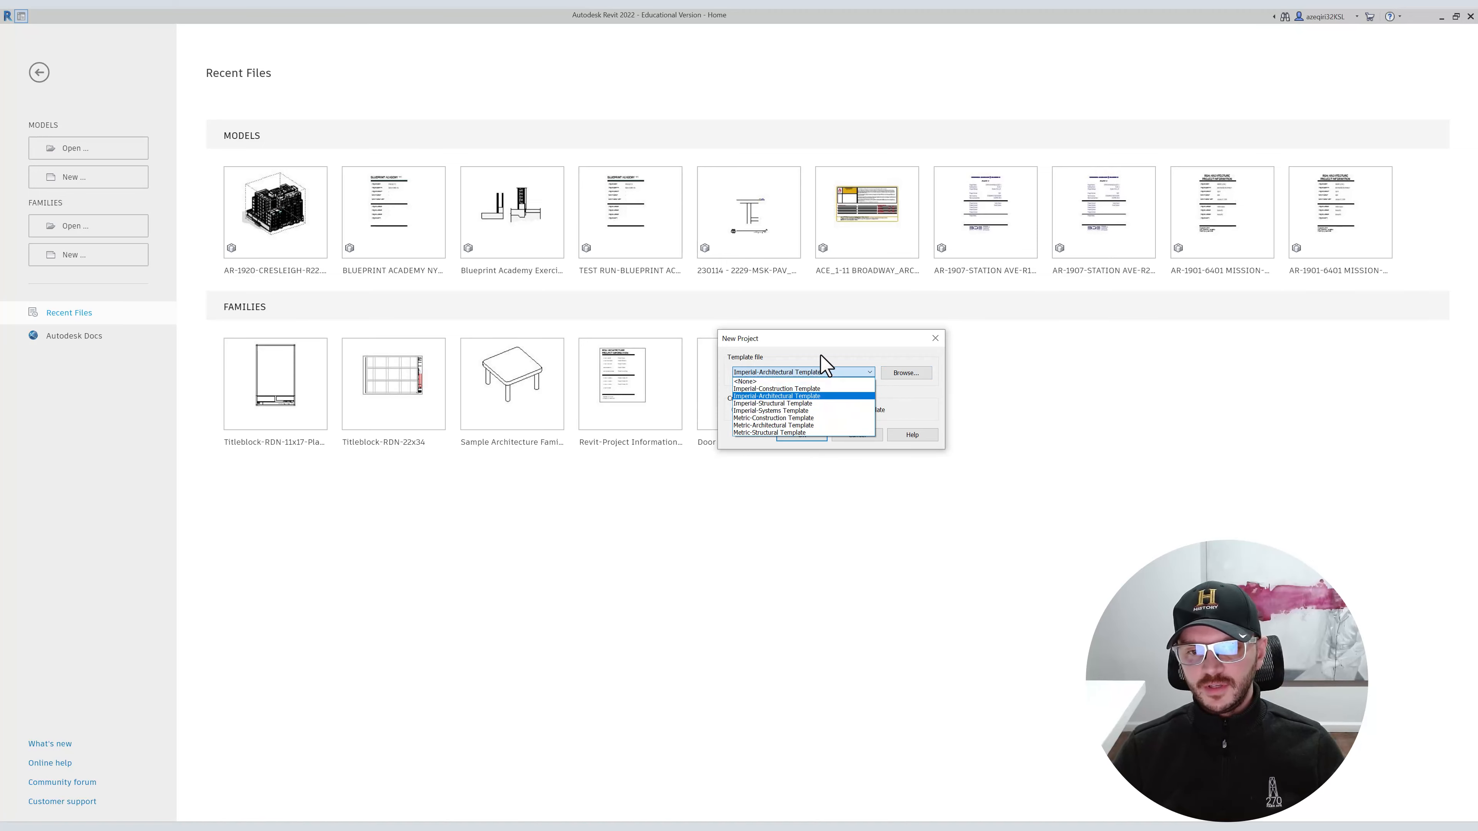
pyautogui.click(822, 371)
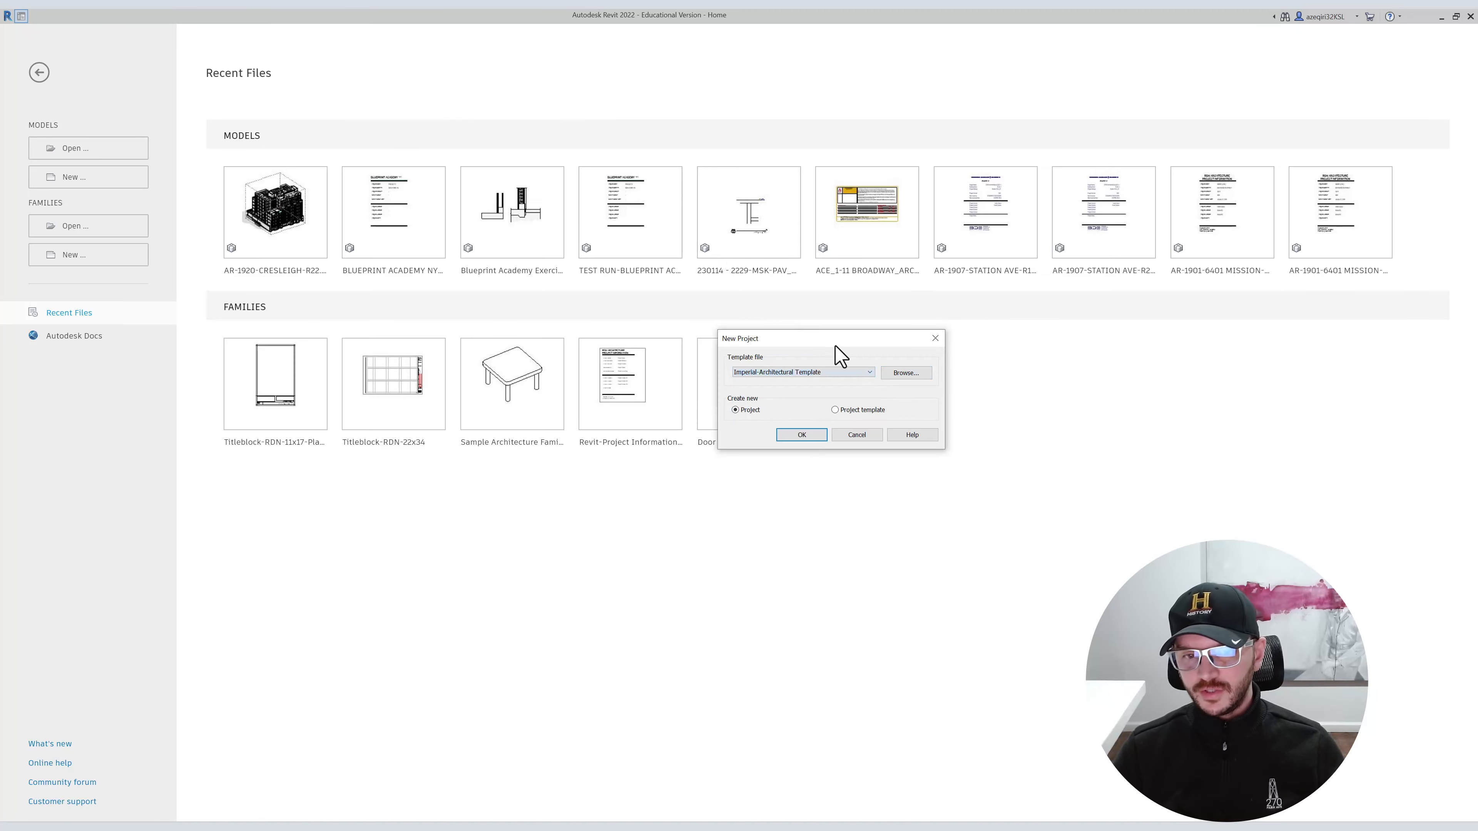
pyautogui.click(918, 373)
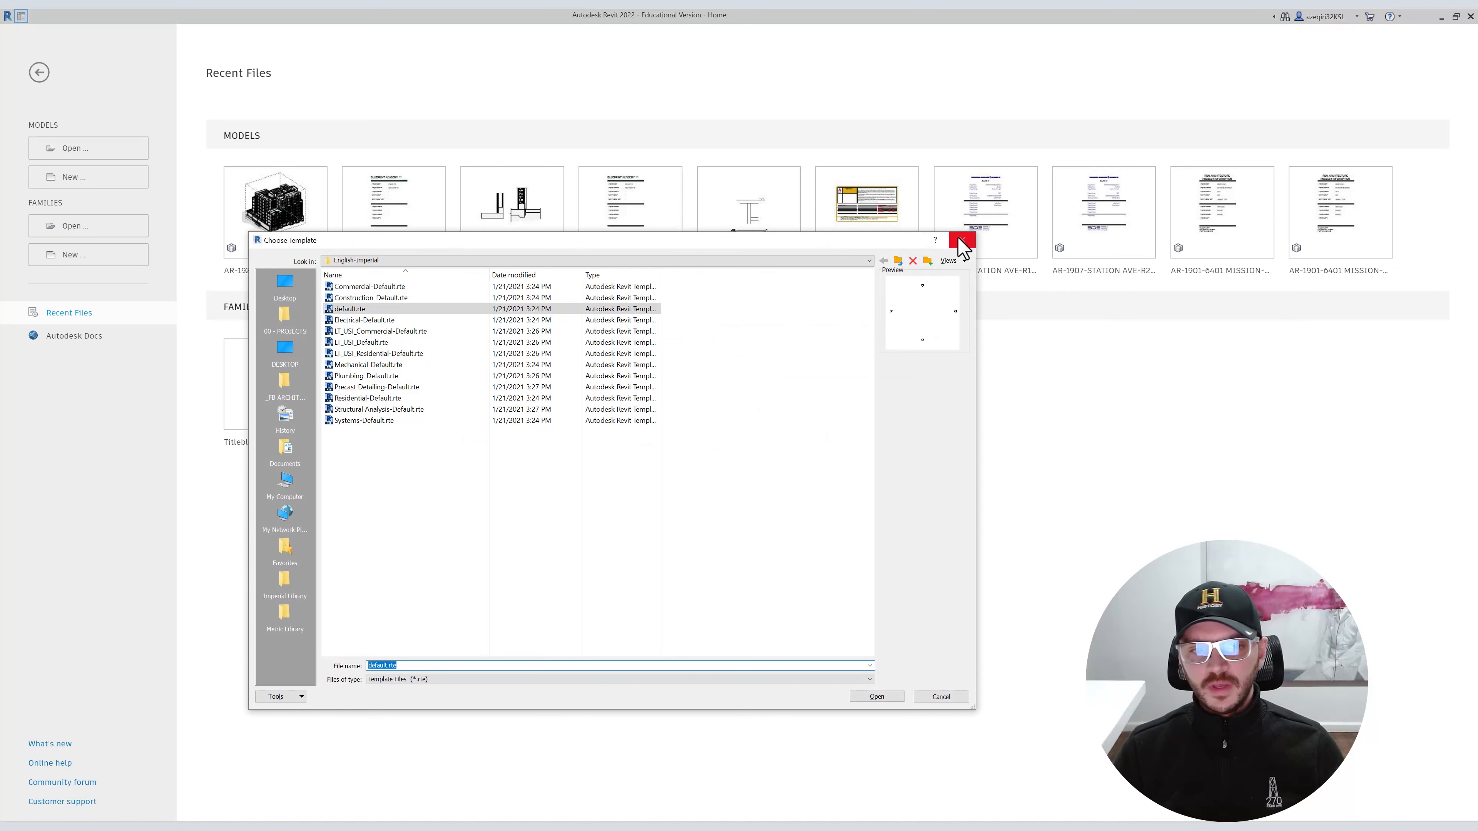
pyautogui.click(960, 240)
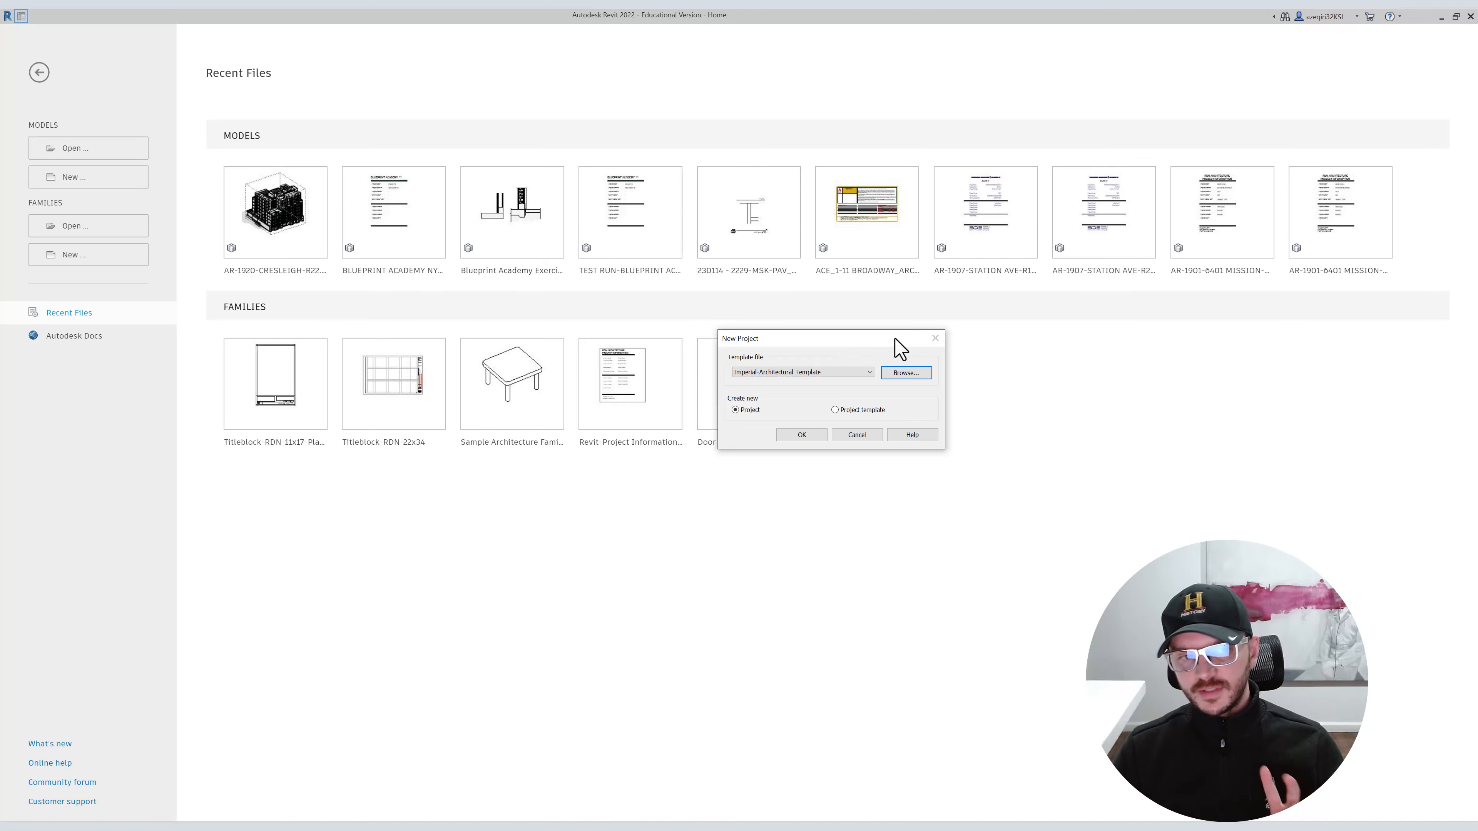
pyautogui.click(832, 373)
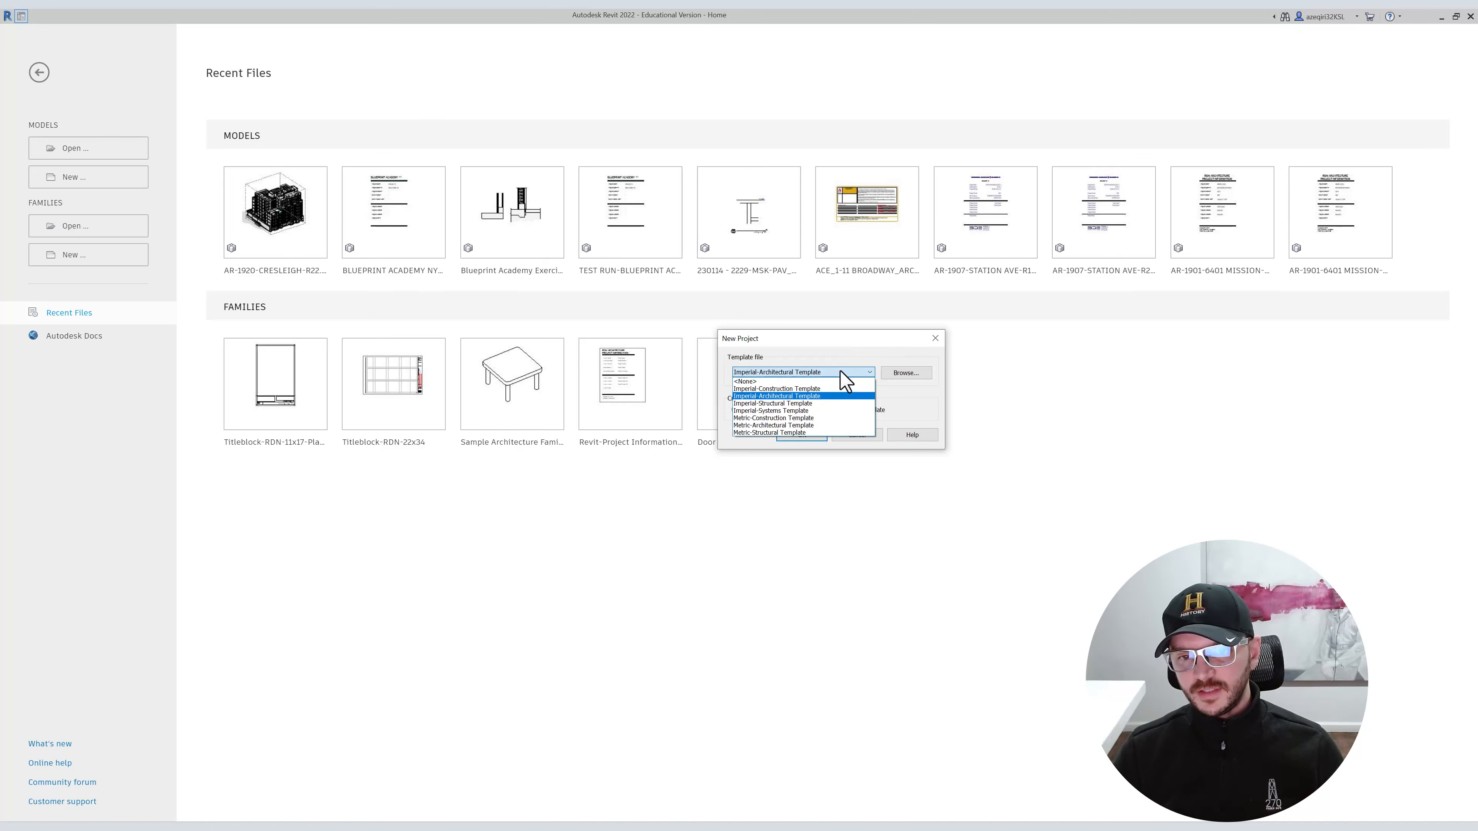
pyautogui.click(840, 372)
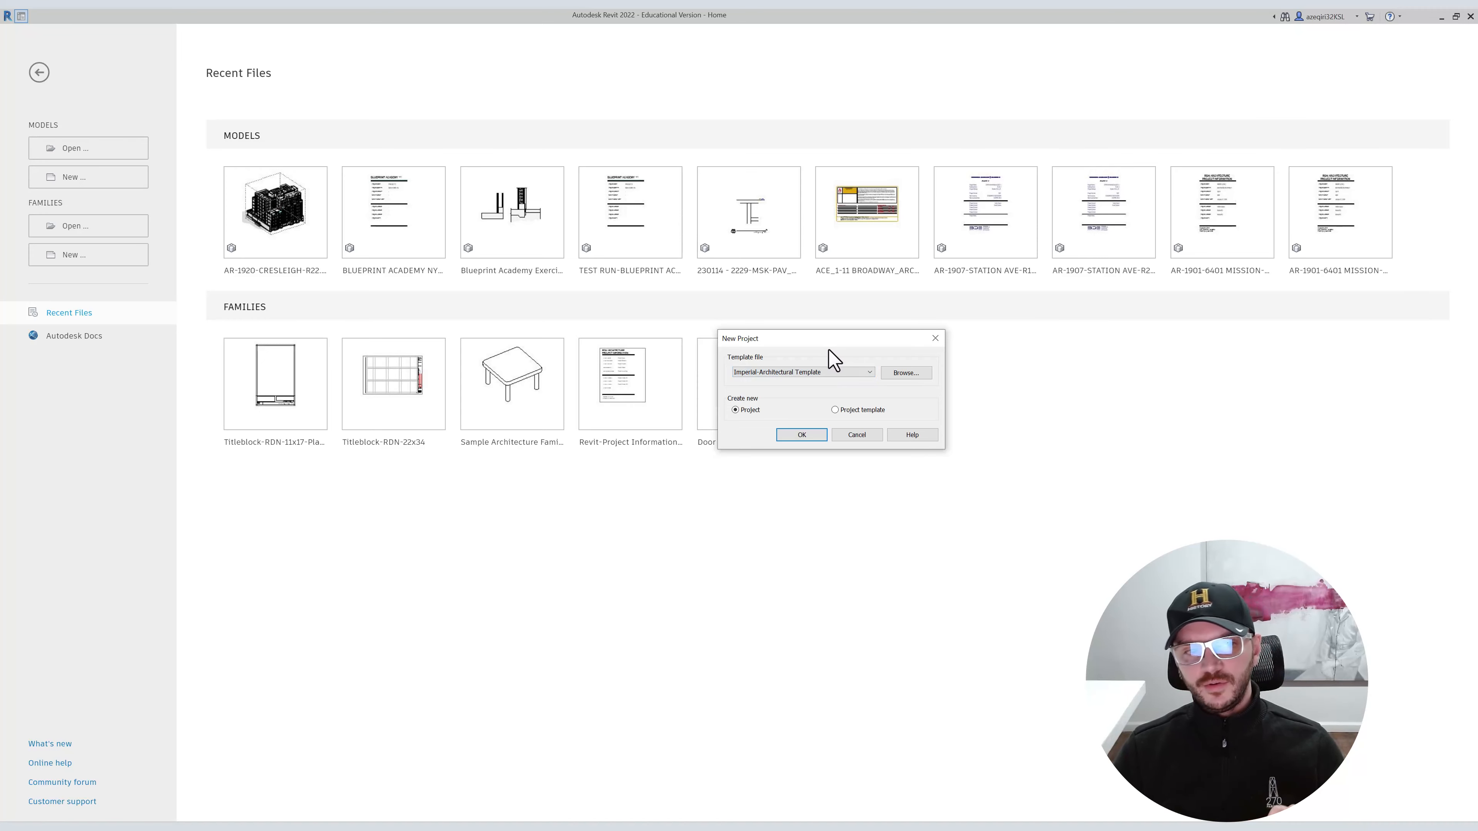
pyautogui.click(935, 338)
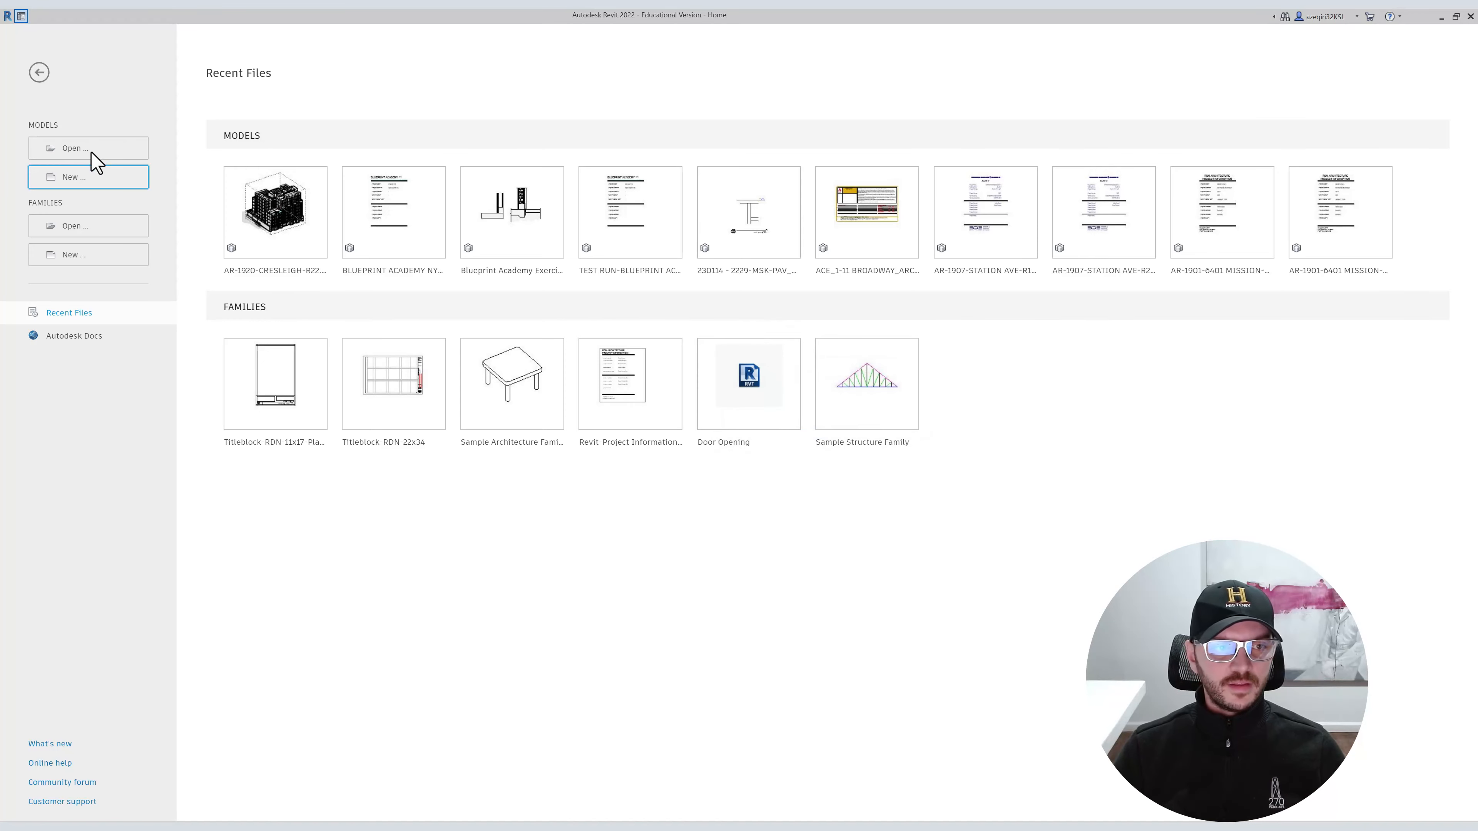
# Examine the Detach from Central option for a Station Ave model in the 00 - CENTRAL folder, without opening the file.
pyautogui.click(131, 152)
pyautogui.click(211, 251)
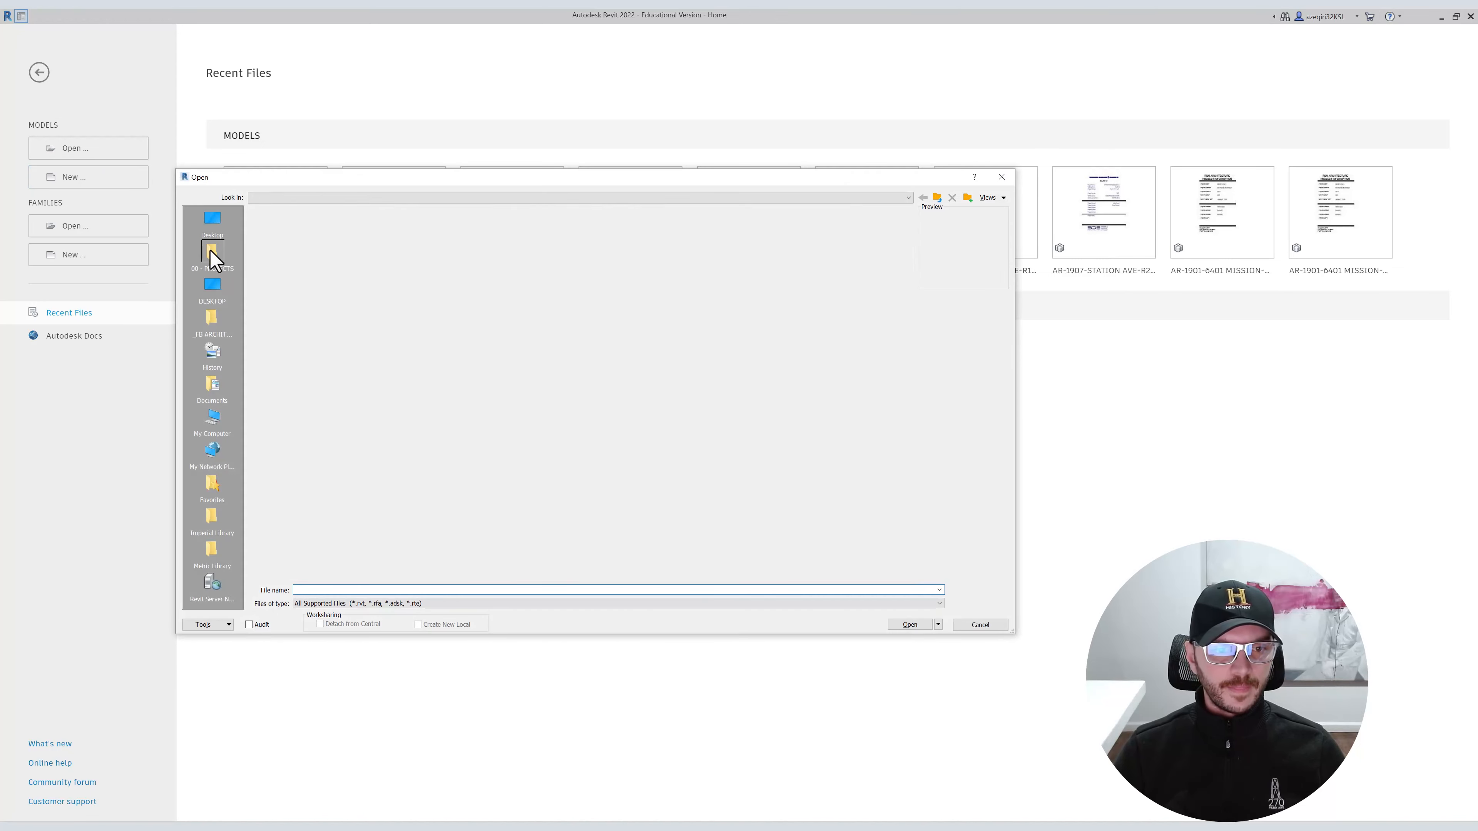
pyautogui.doubleClick(348, 382)
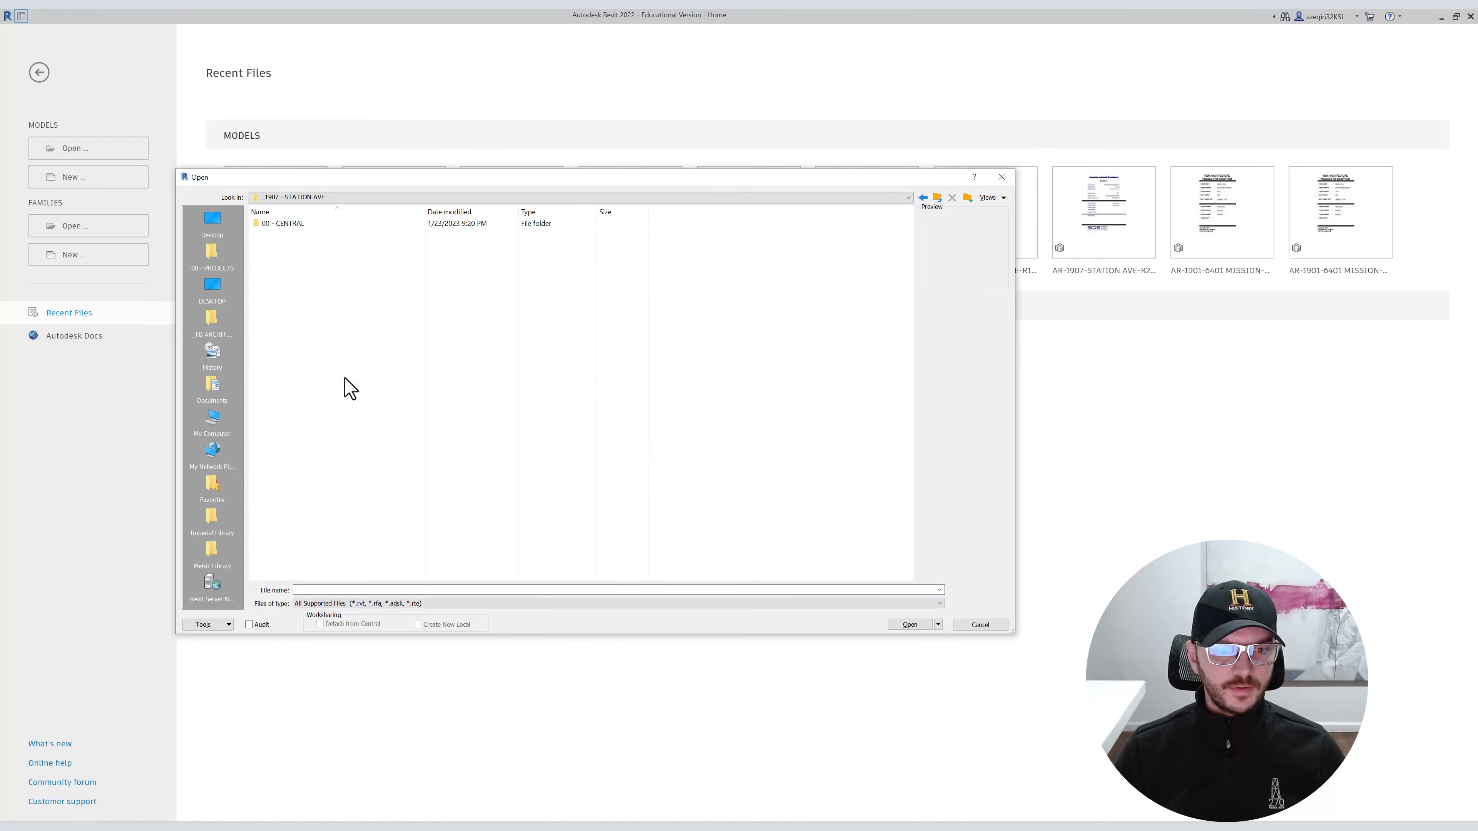
pyautogui.doubleClick(334, 224)
pyautogui.click(354, 281)
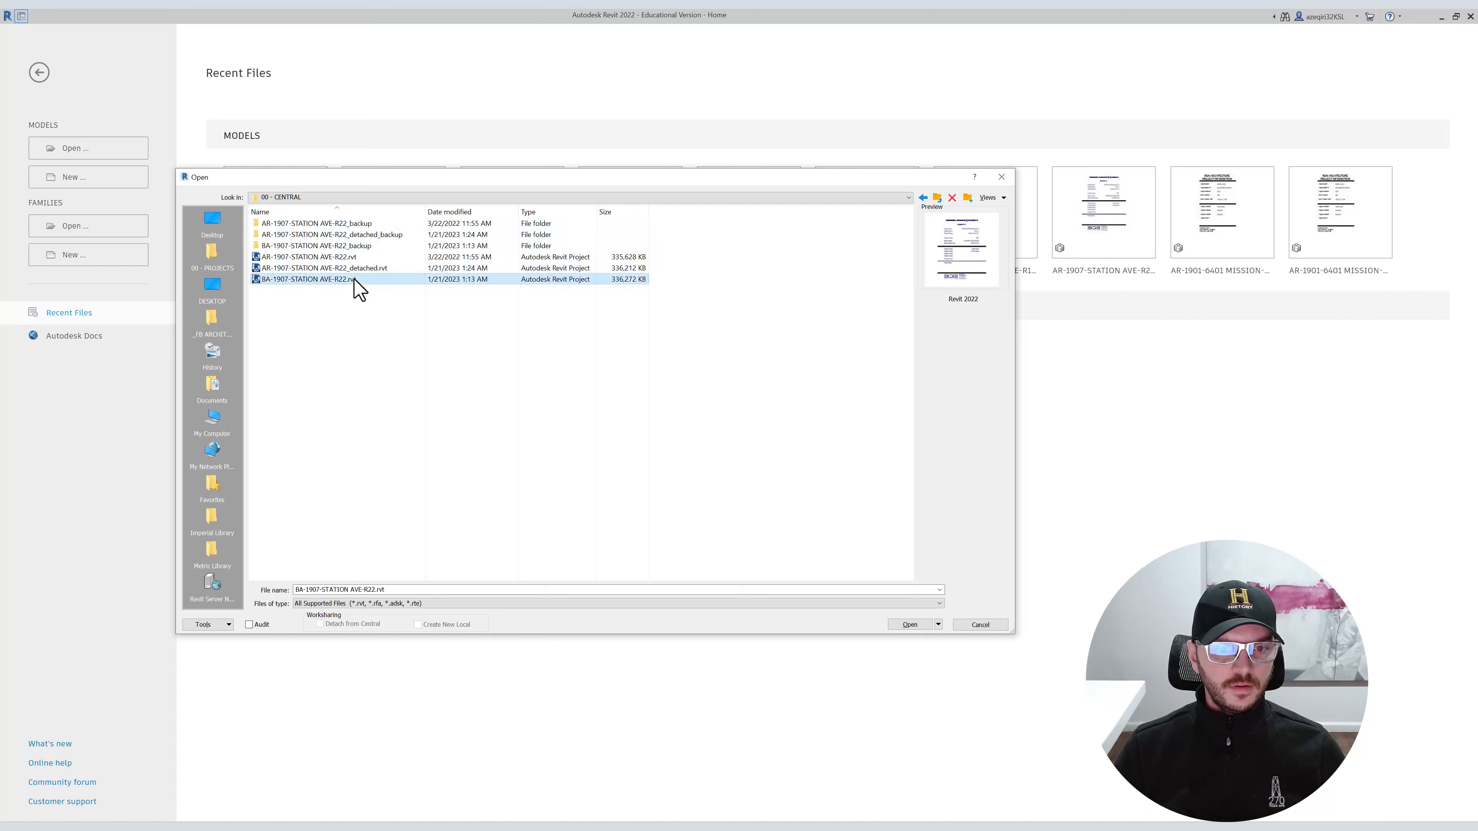
pyautogui.click(351, 624)
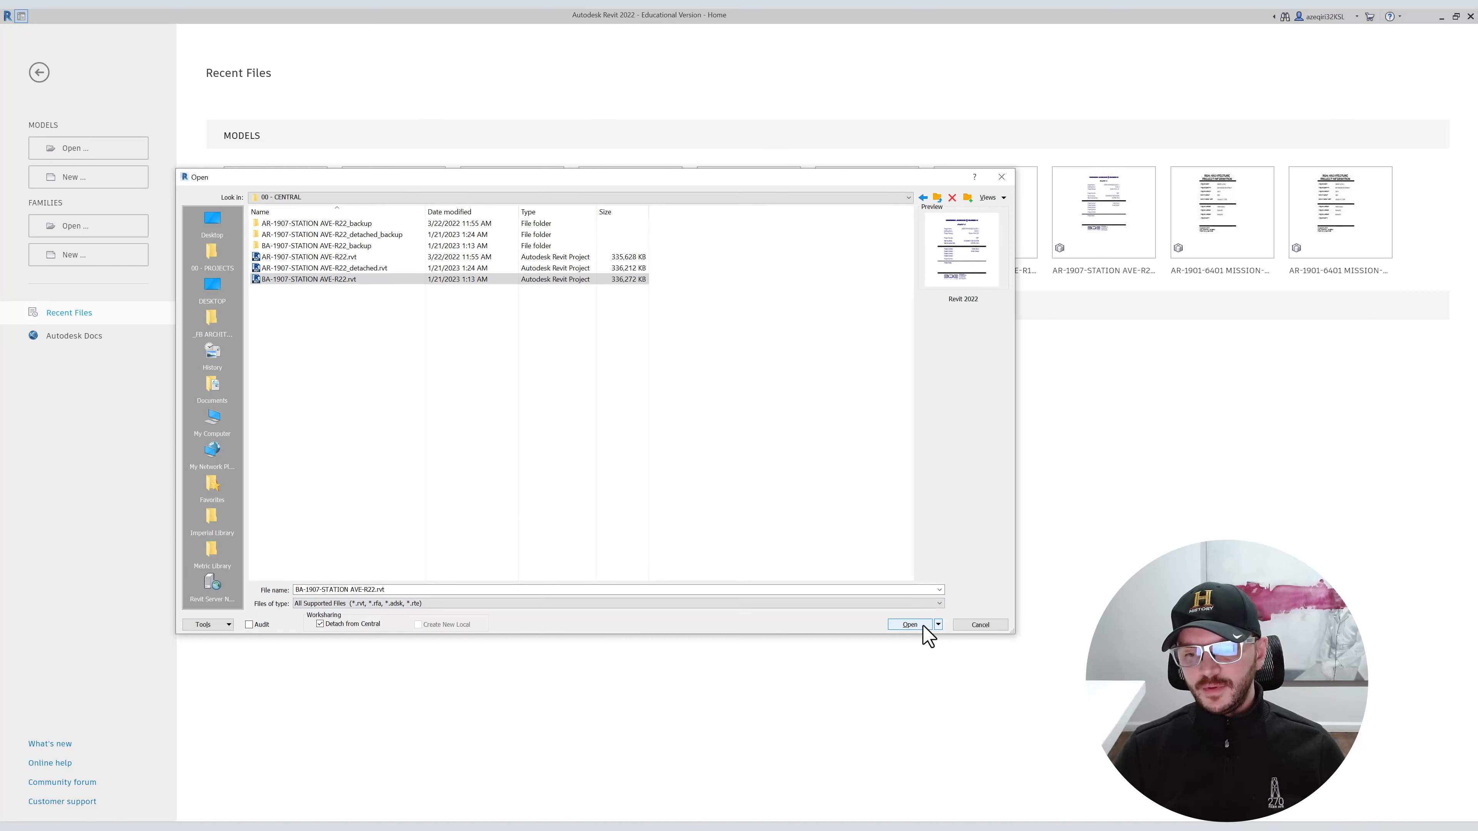
pyautogui.click(996, 178)
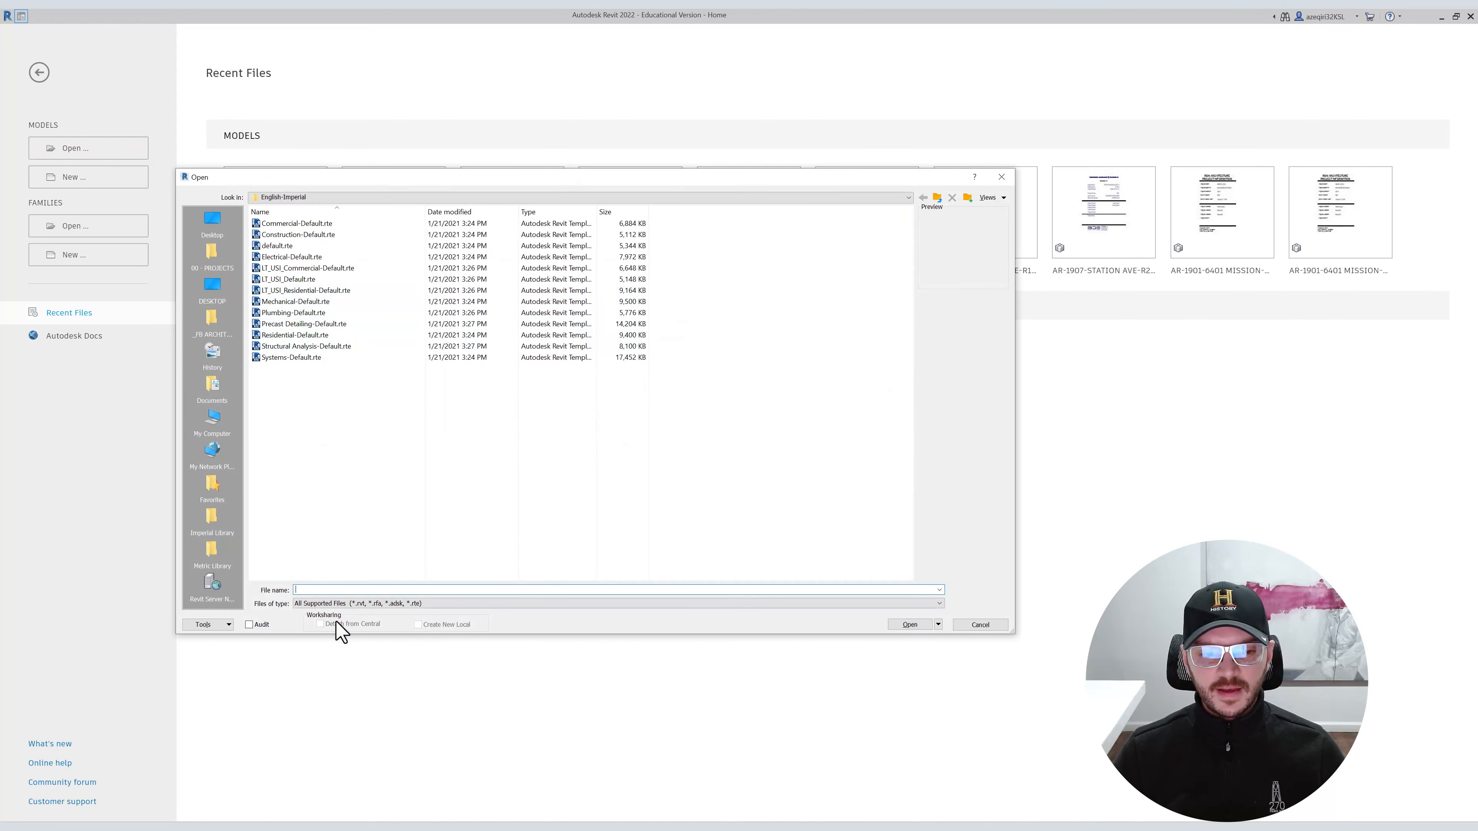
pyautogui.click(1001, 176)
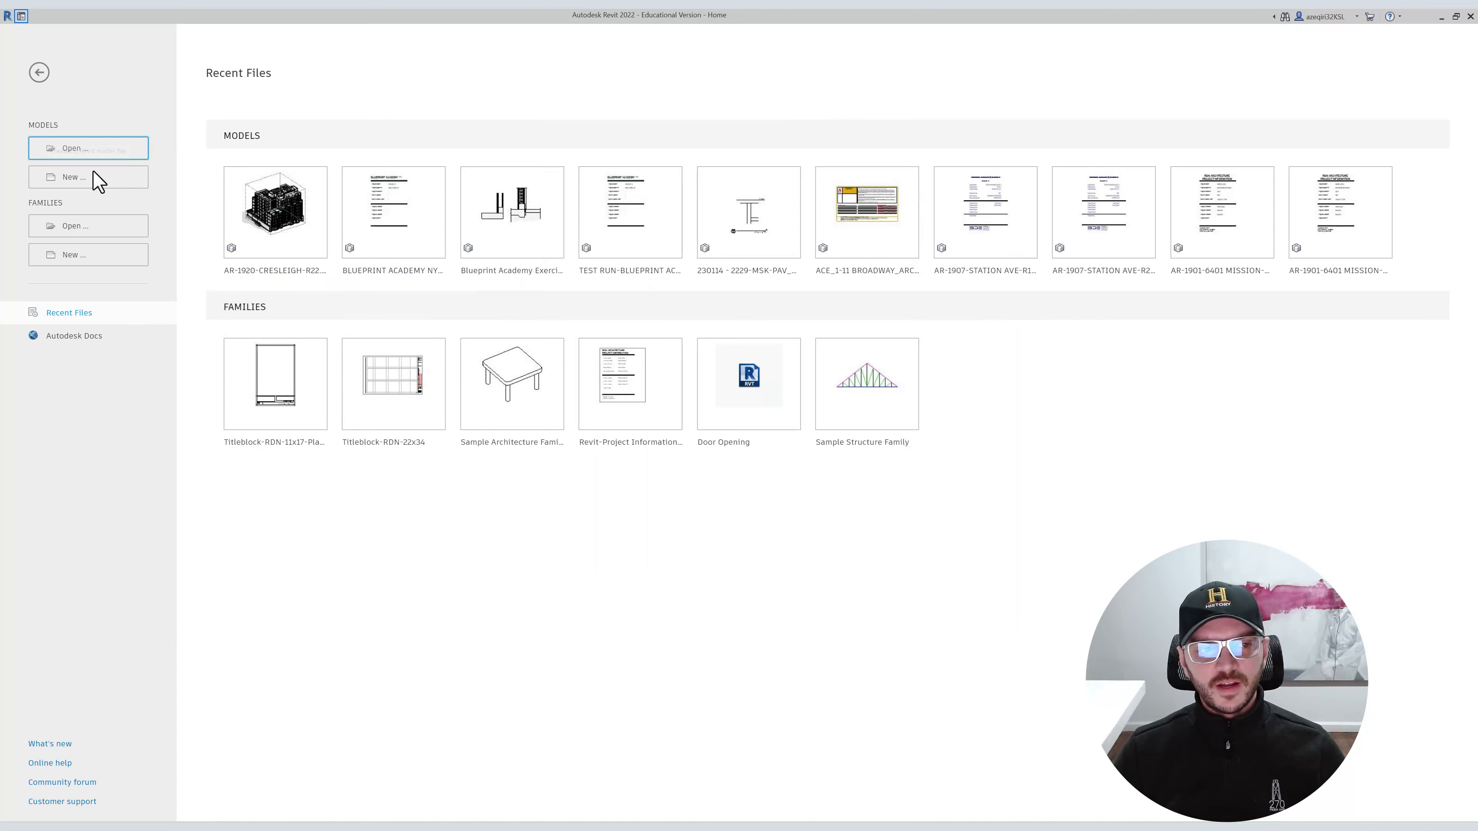
# Create a new project based on the Imperial-Architectural Template.
pyautogui.click(103, 190)
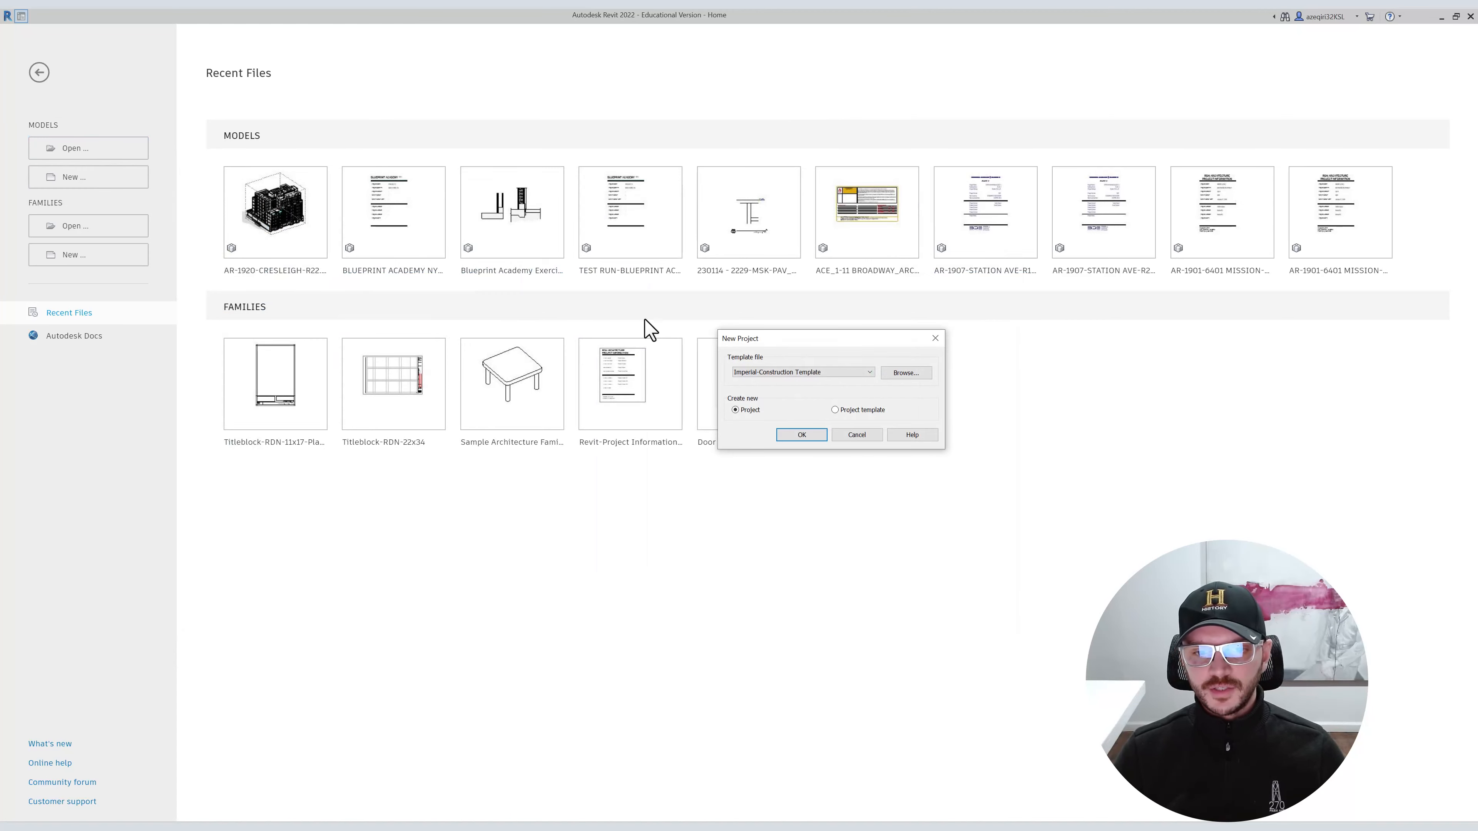
pyautogui.click(774, 373)
pyautogui.click(786, 389)
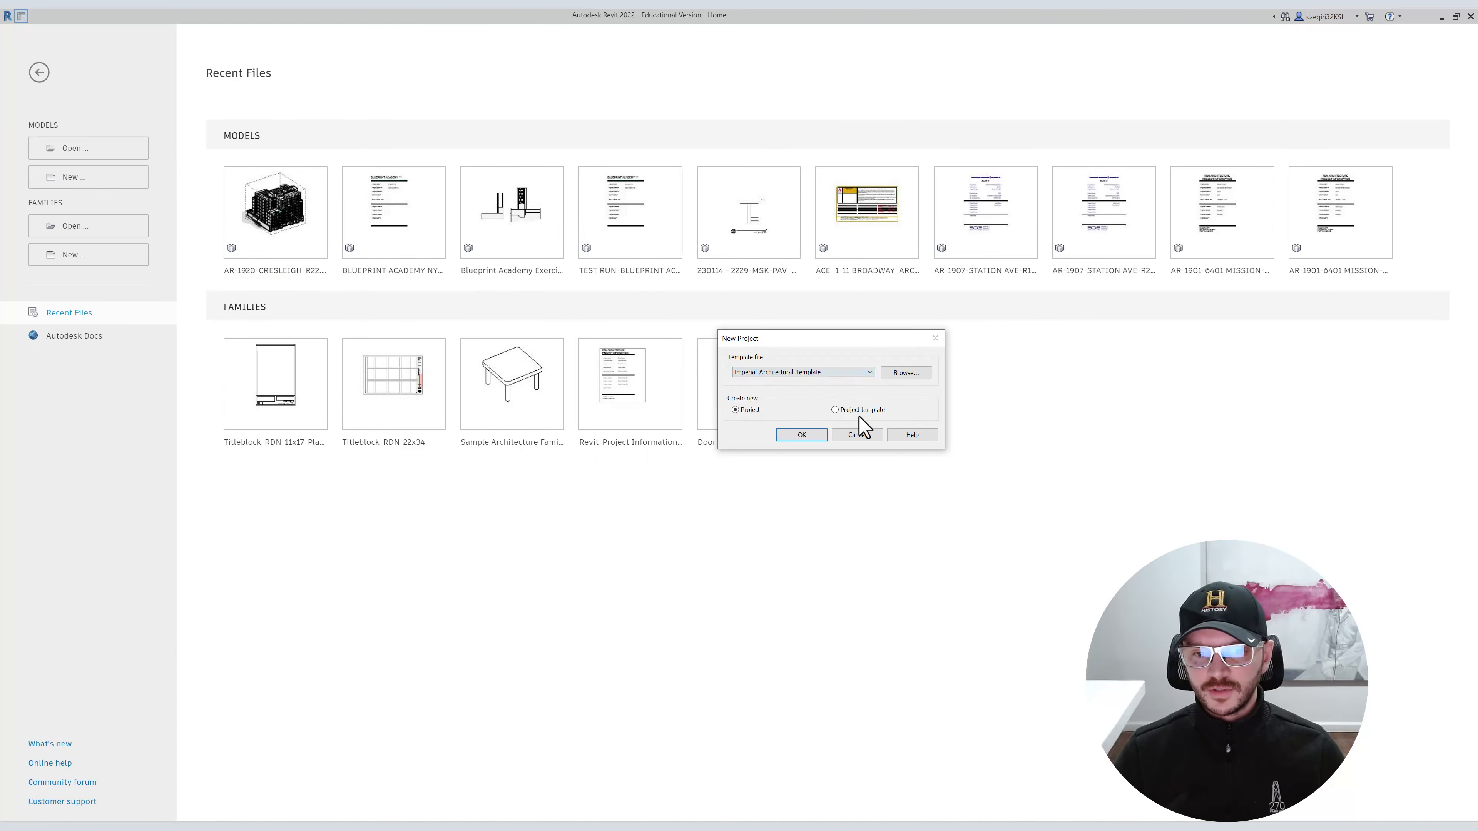
pyautogui.click(815, 437)
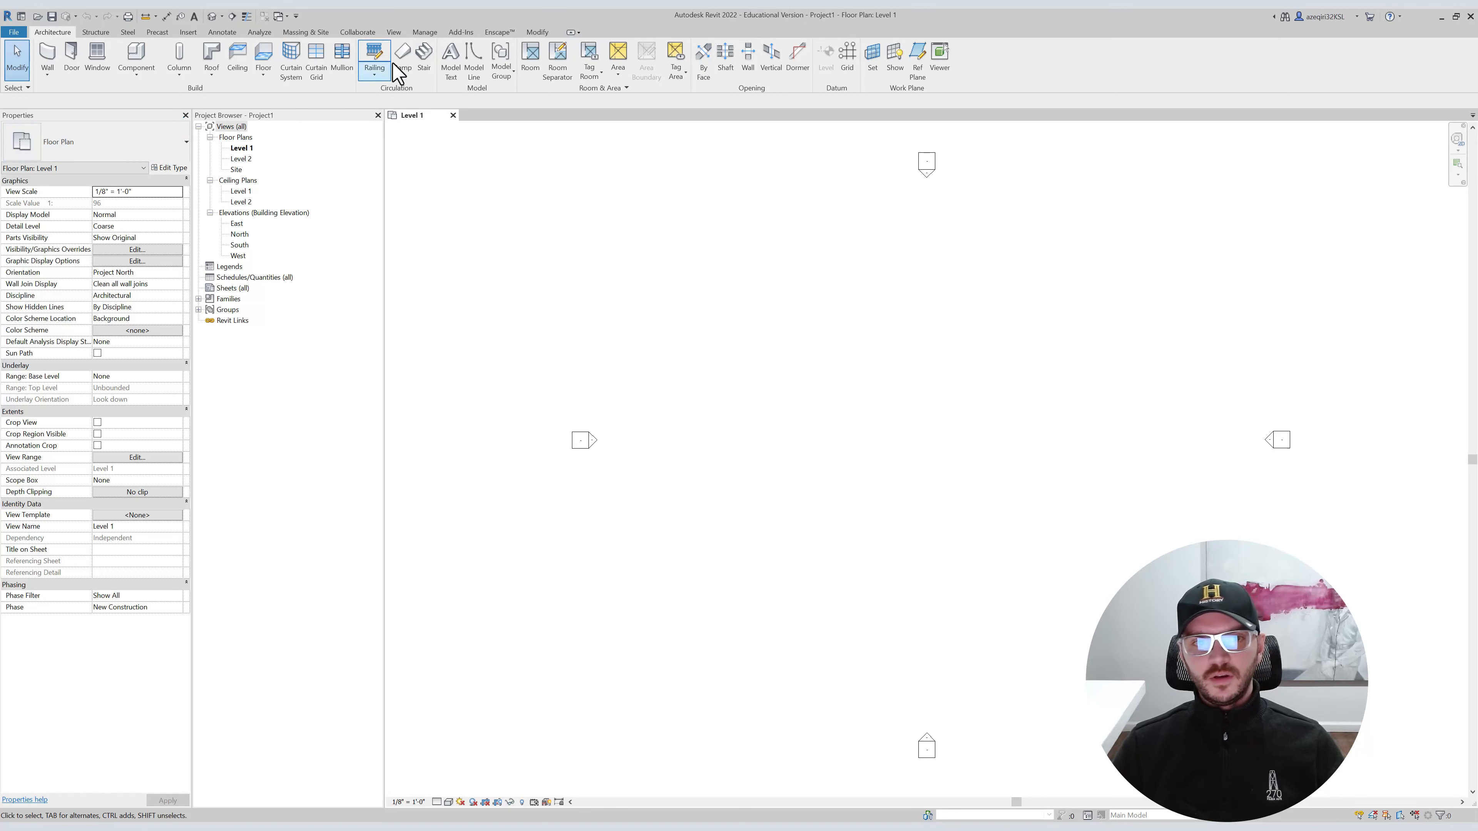
# Hide and restore the Project Browser, and widen the docked palettes so its full view names are readable.
pyautogui.click(394, 33)
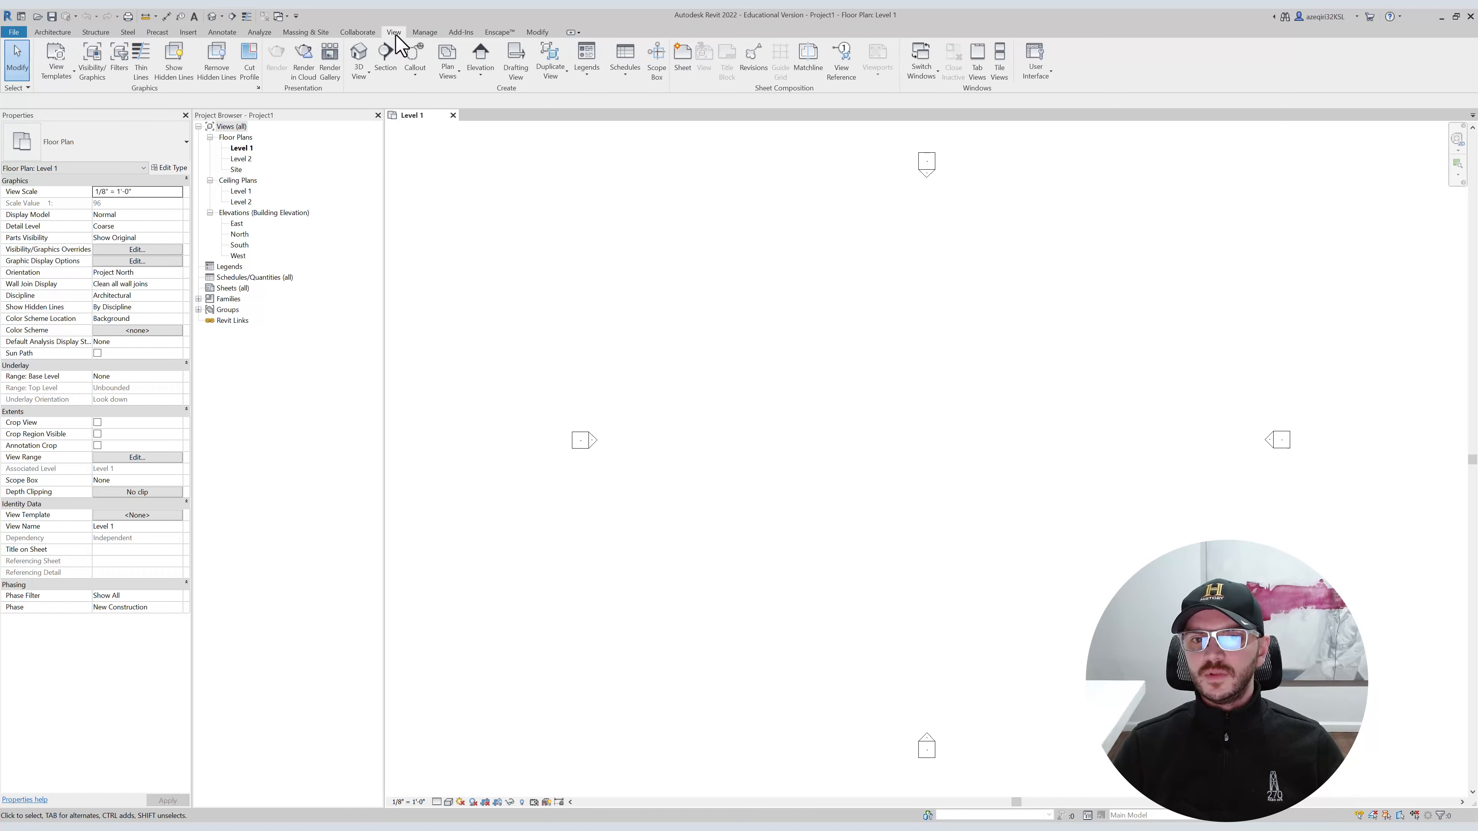
pyautogui.click(1045, 77)
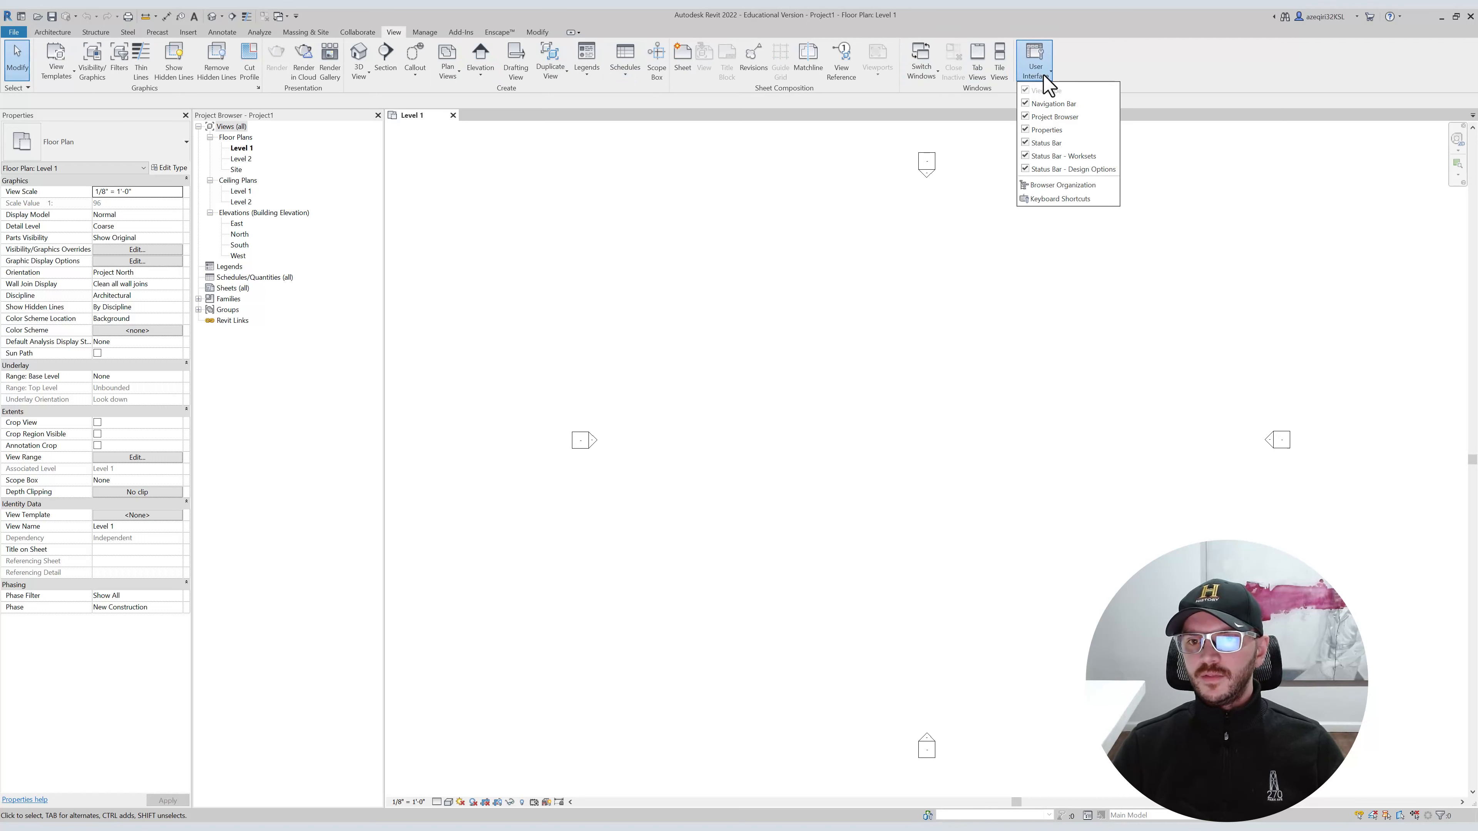
pyautogui.click(1035, 117)
pyautogui.click(1035, 64)
pyautogui.click(1033, 122)
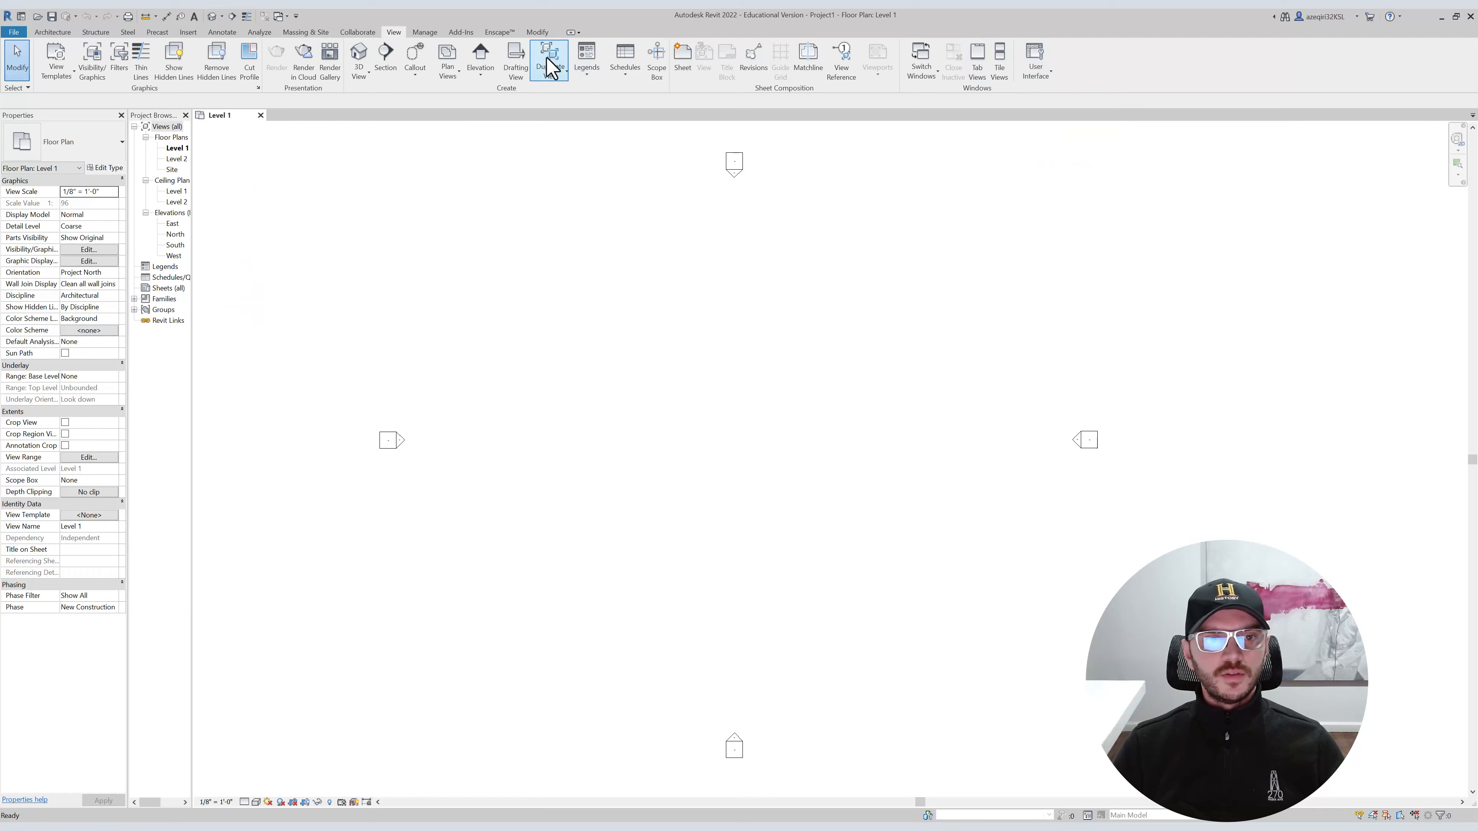
pyautogui.click(1039, 73)
pyautogui.click(1036, 67)
pyautogui.moveTo(199, 167); pyautogui.dragTo(309, 167)
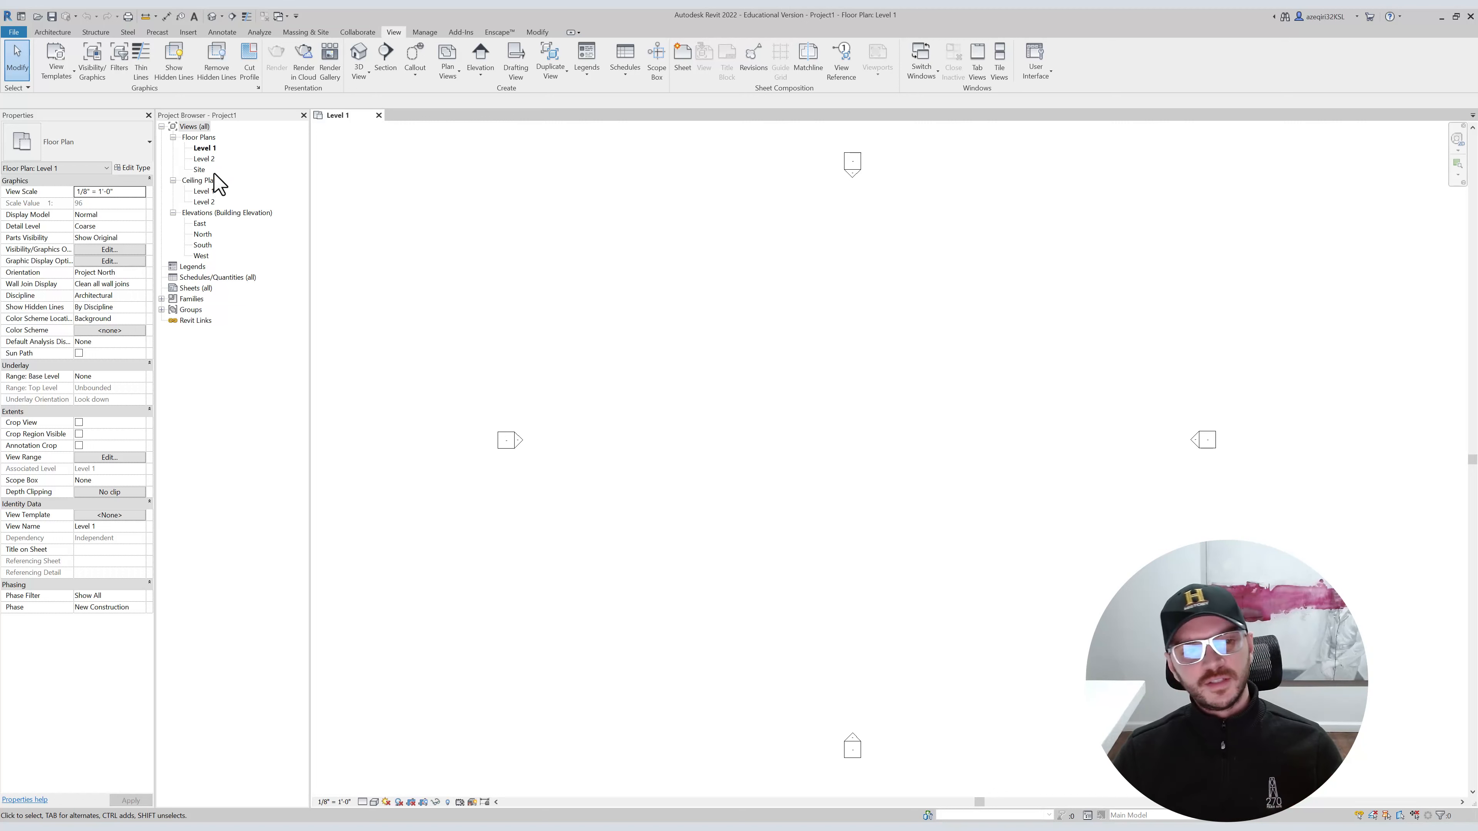
# Examine the Project Browser's main categories, collapsing Views and expanding Families to reach Revit Links.
pyautogui.click(161, 127)
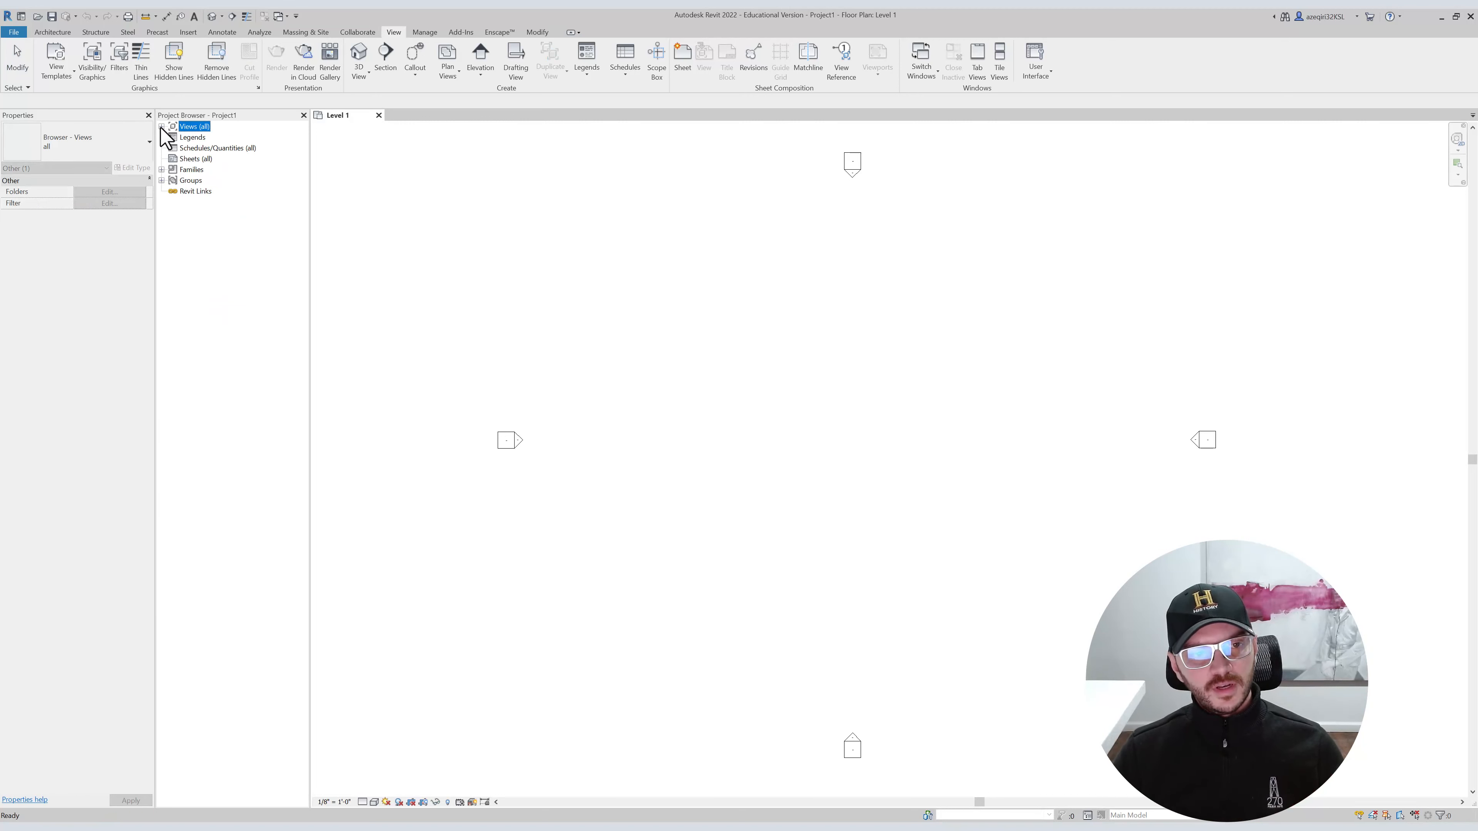
pyautogui.click(182, 140)
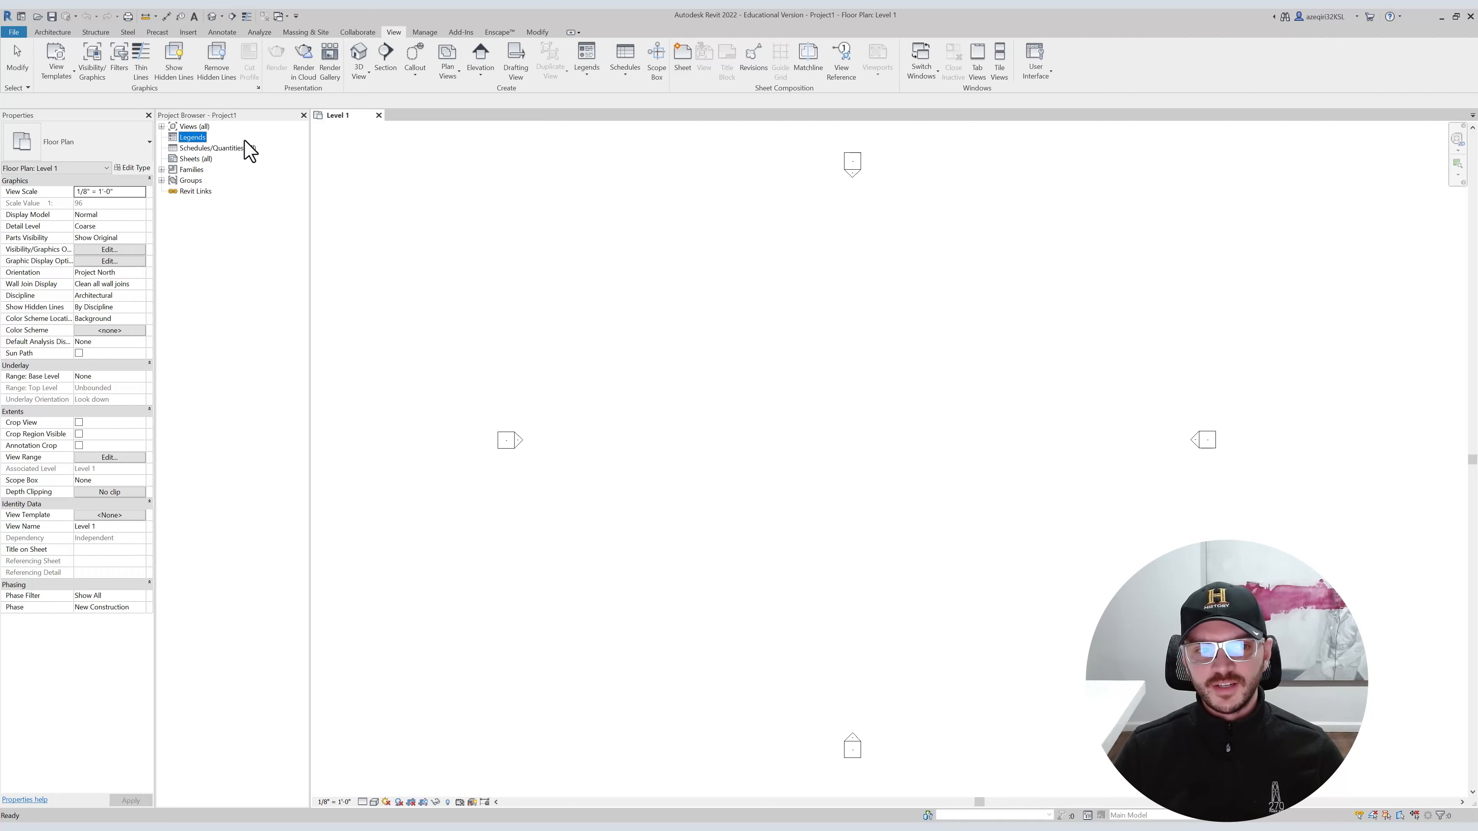
pyautogui.click(194, 161)
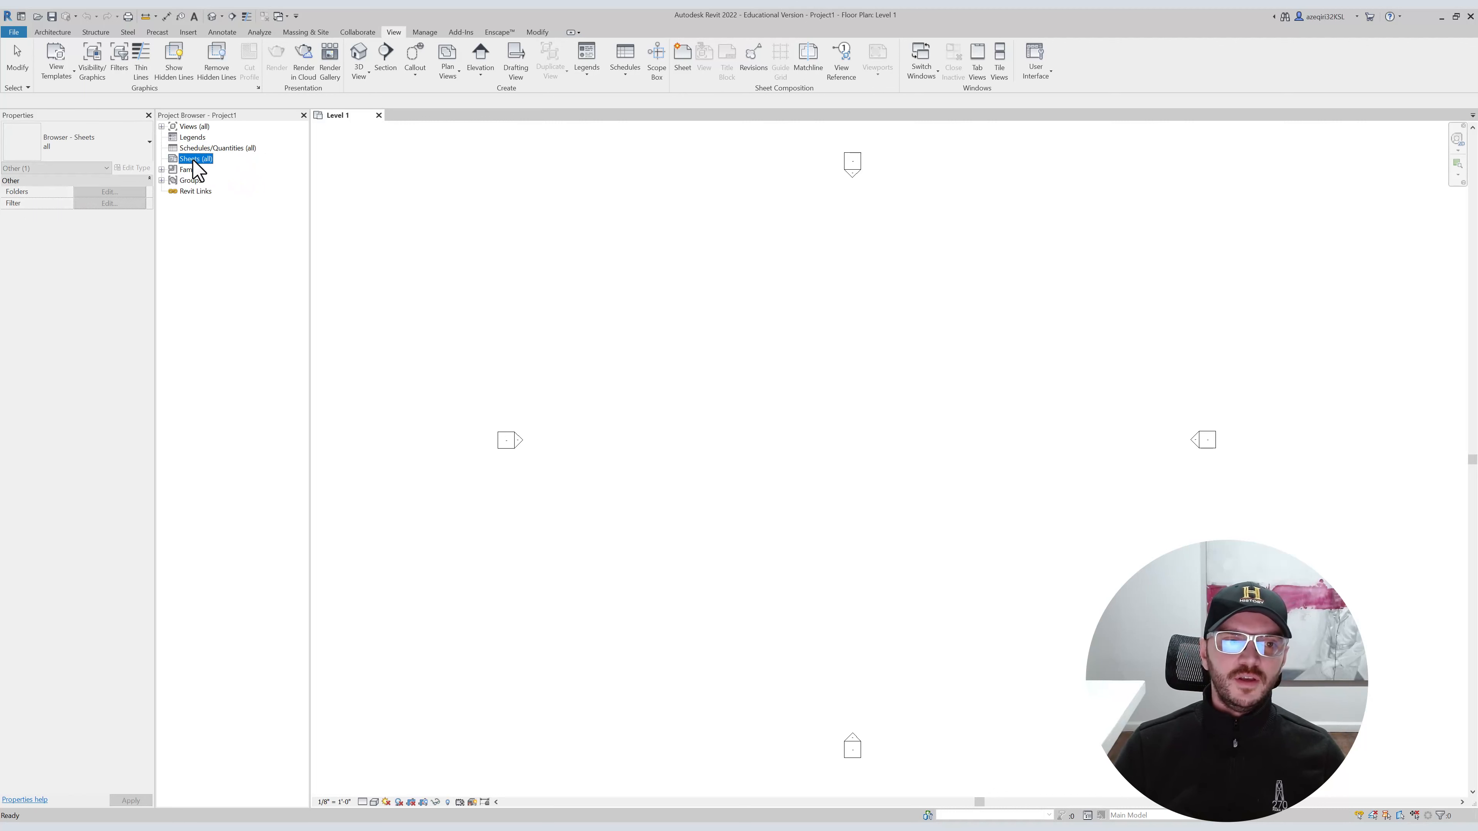
pyautogui.click(174, 170)
pyautogui.click(162, 169)
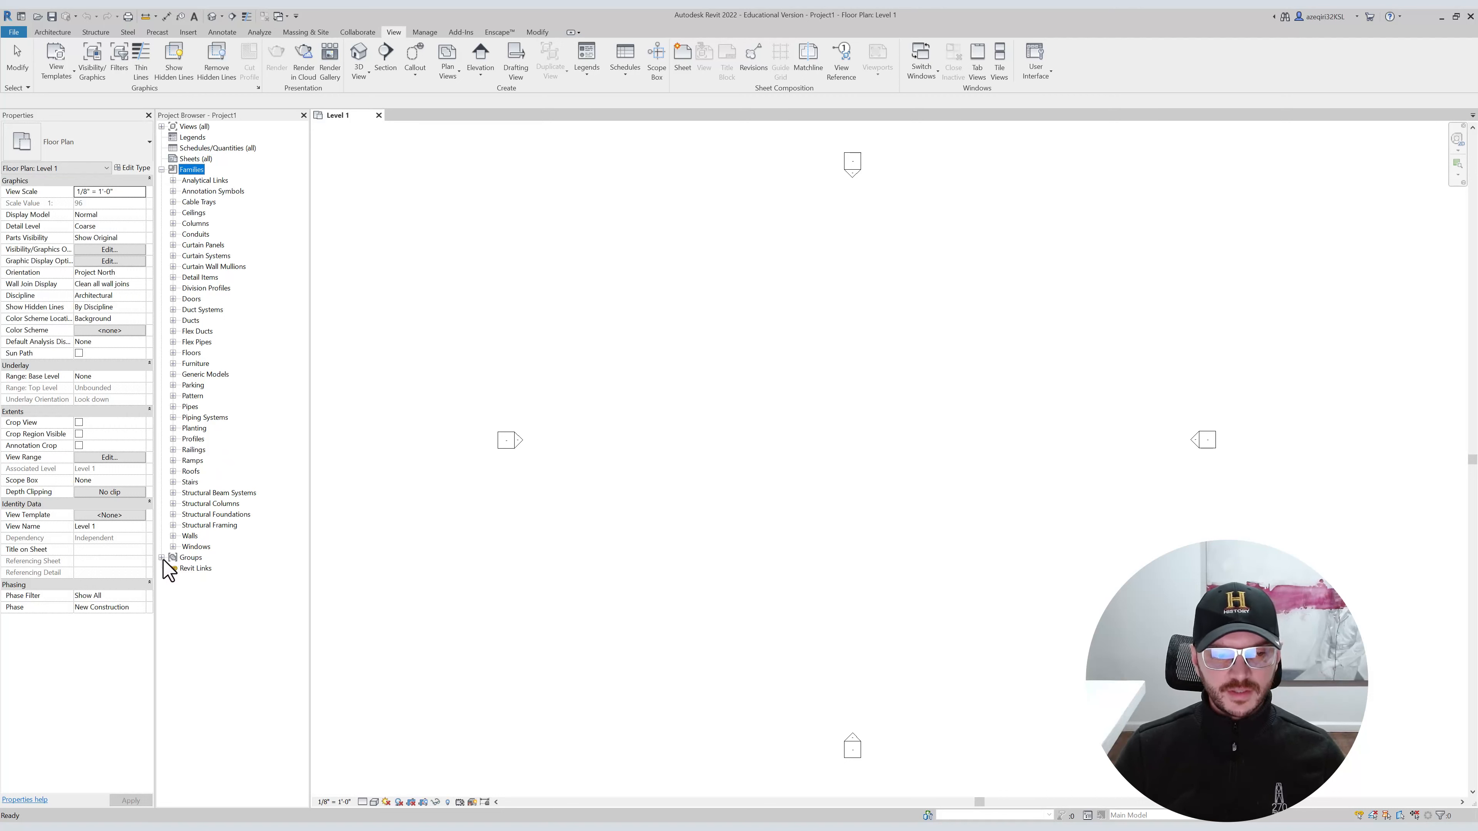
pyautogui.click(185, 569)
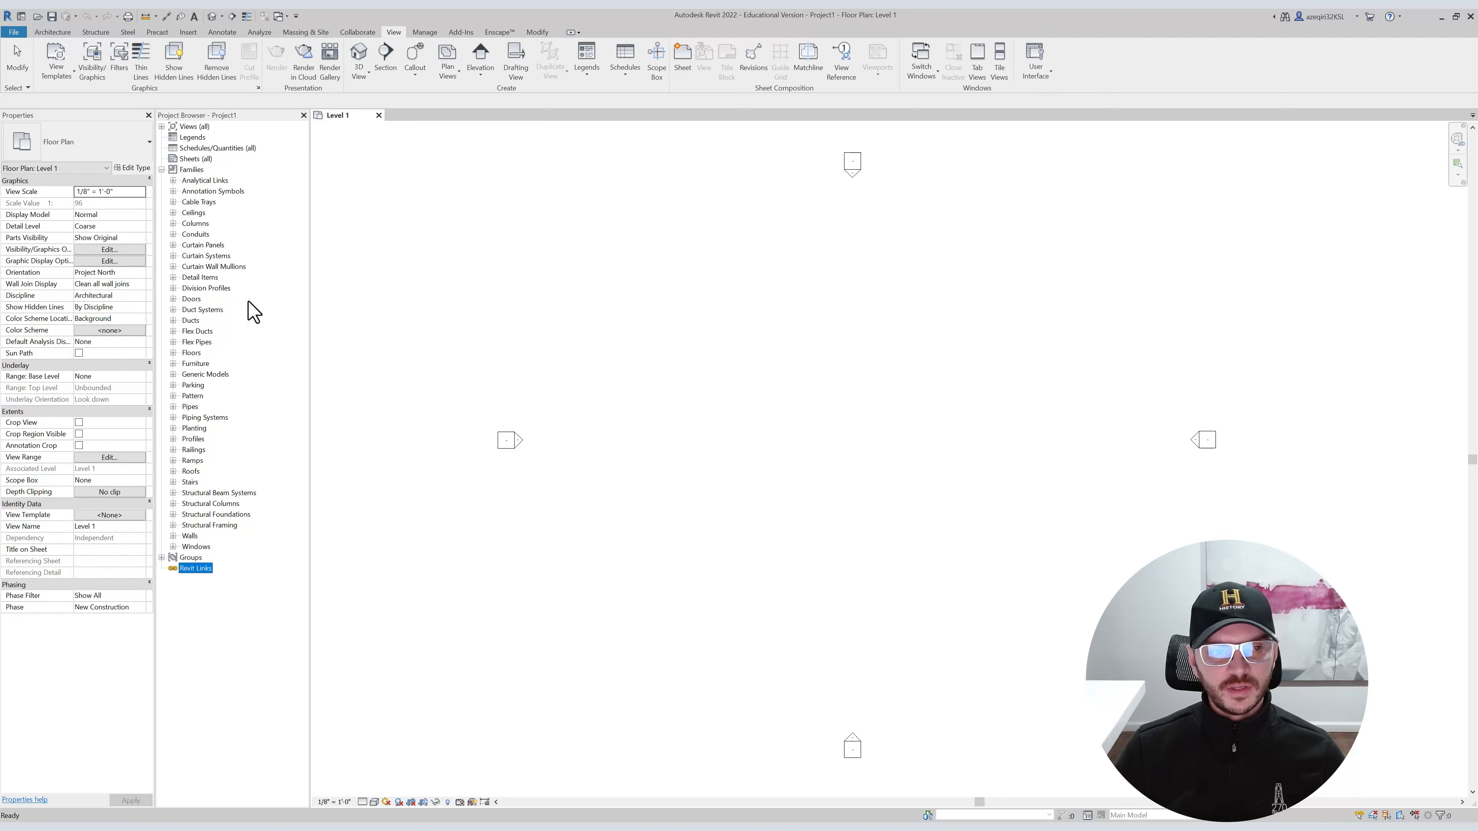
# Examine the Annotation Symbols under Families, collapse them again, and expand the Groups category.
pyautogui.click(192, 170)
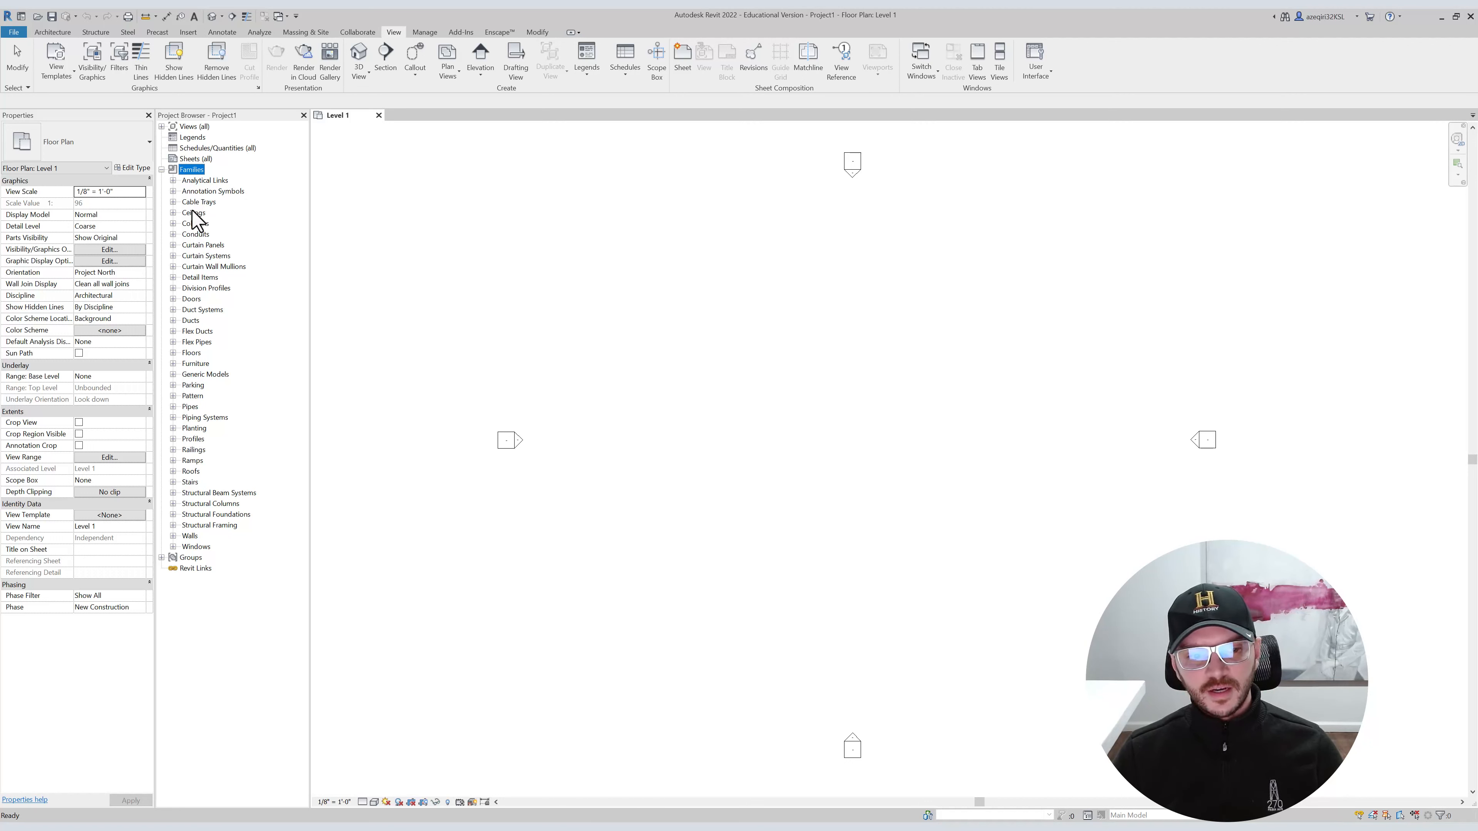
pyautogui.click(173, 192)
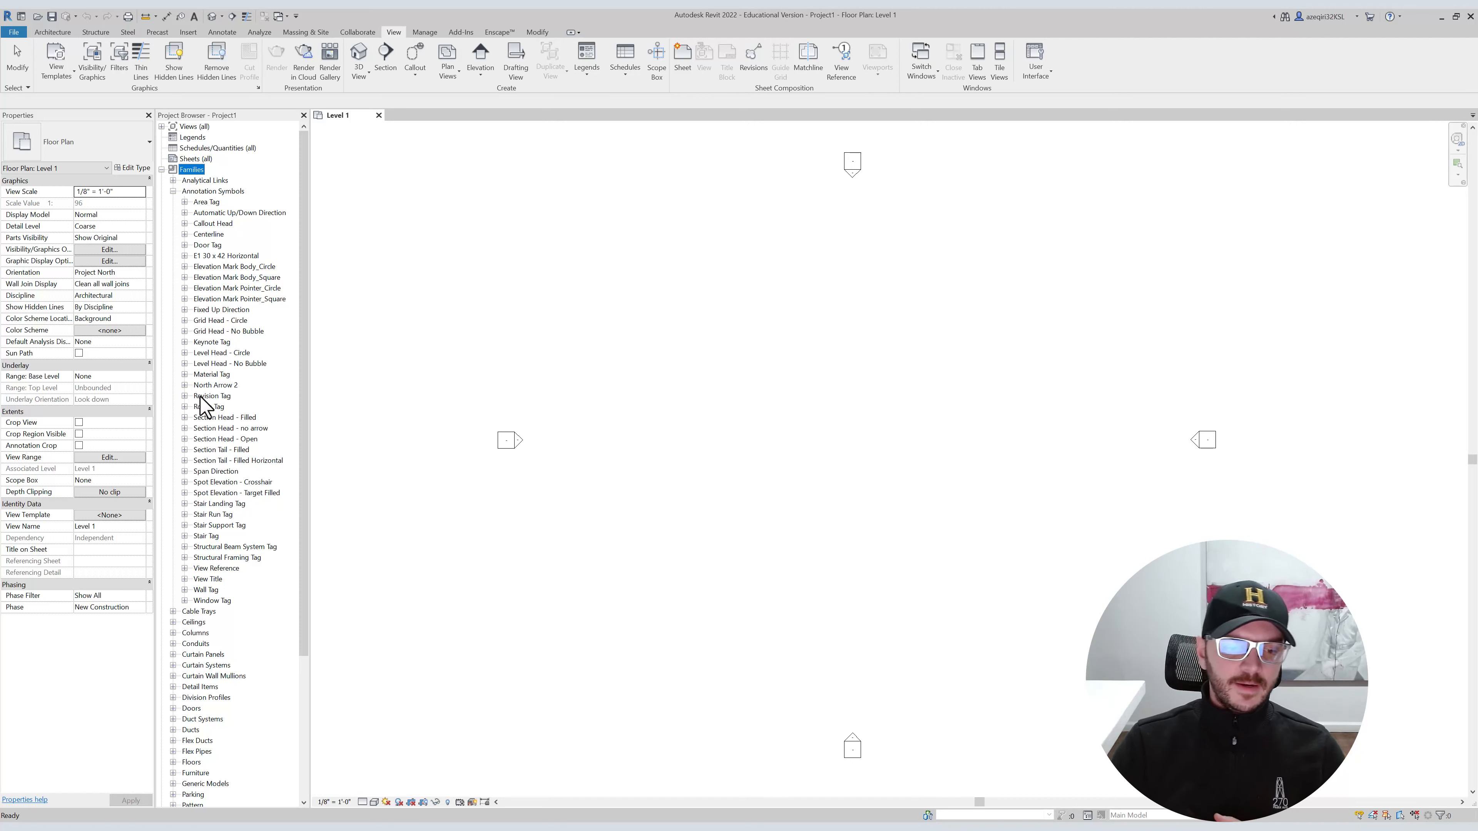
pyautogui.scroll(-5, 181, 545)
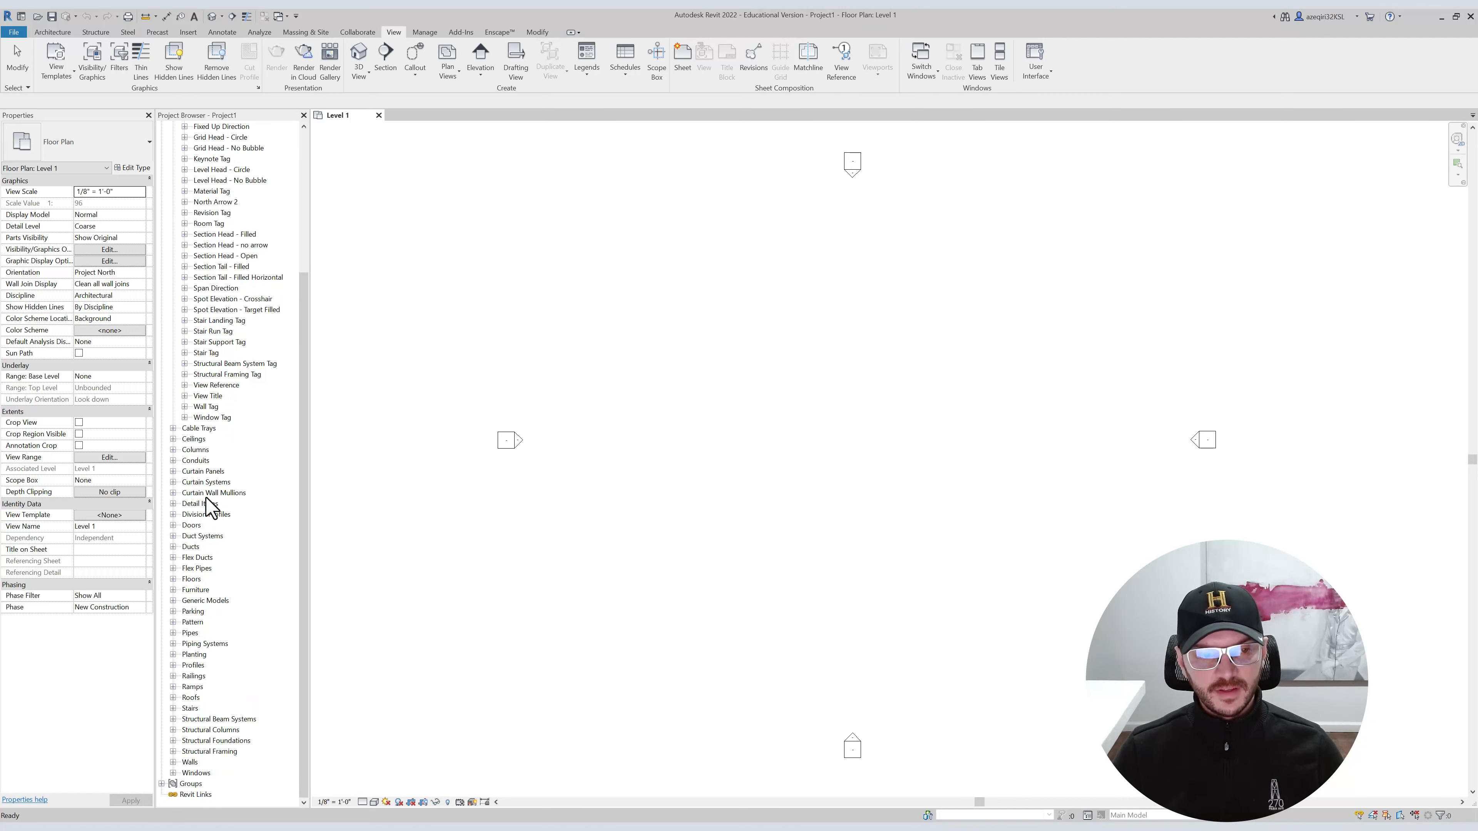
pyautogui.scroll(4, 187, 382)
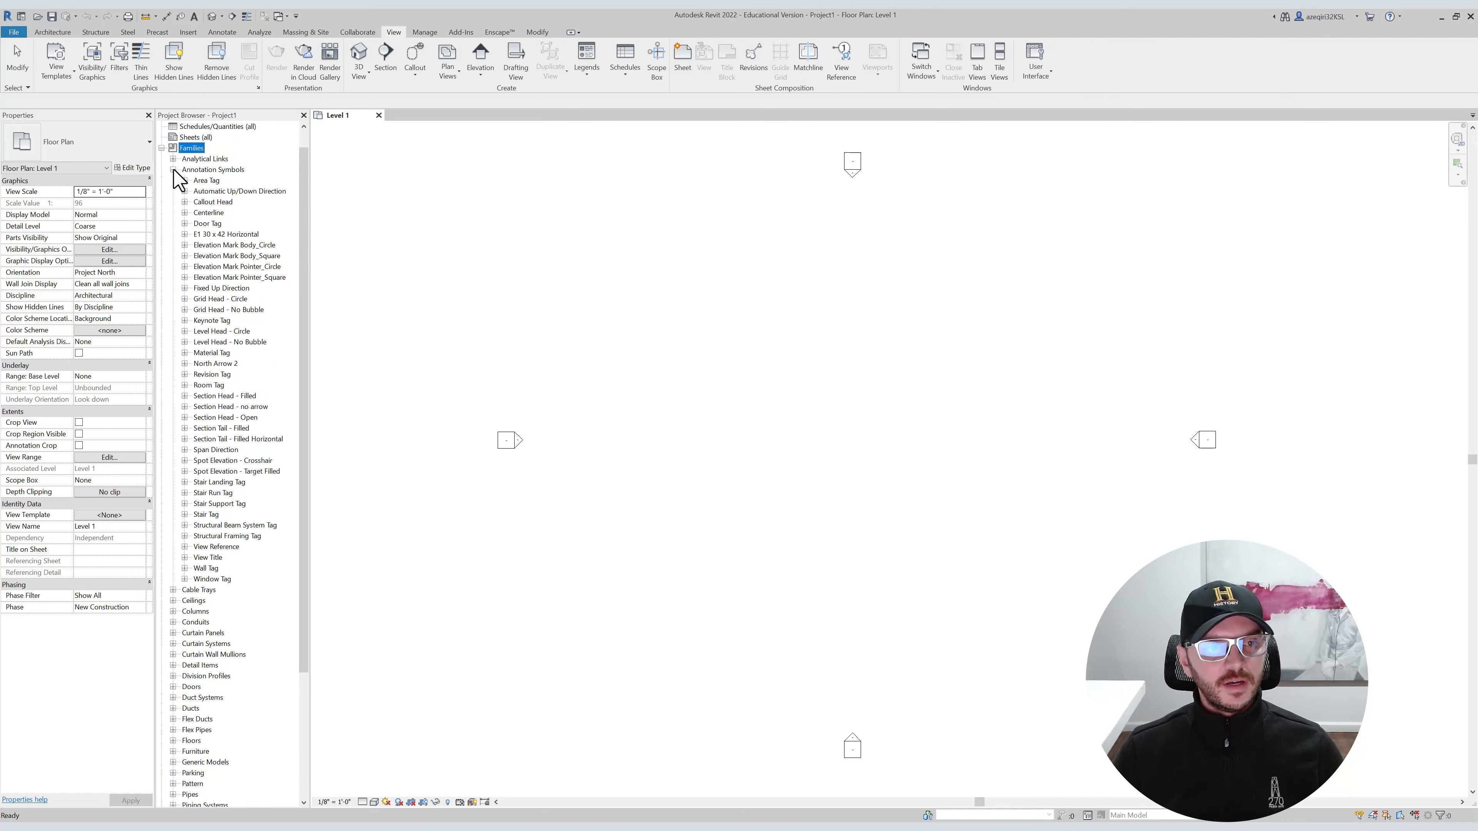
pyautogui.click(173, 171)
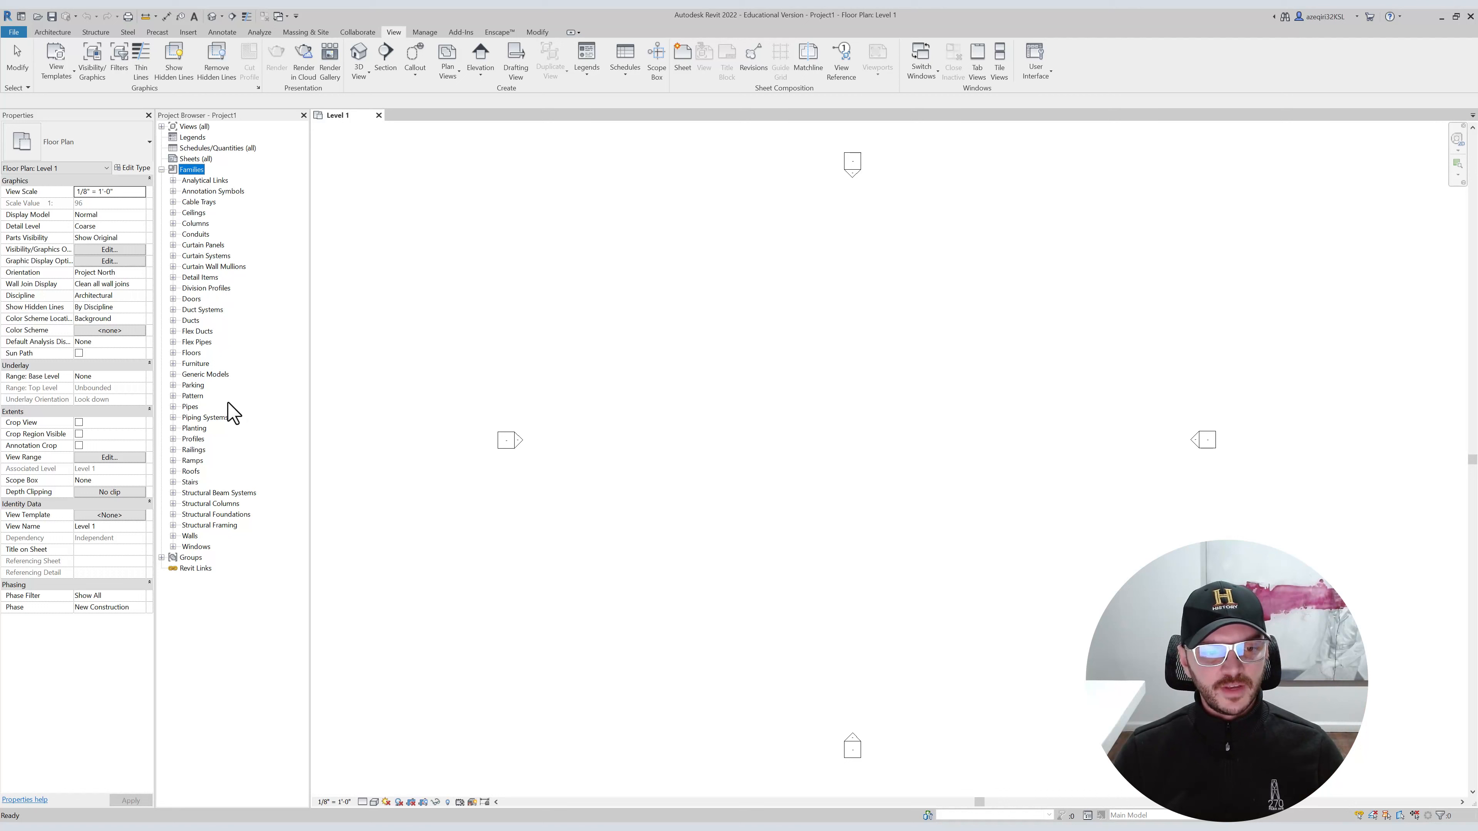
pyautogui.click(162, 558)
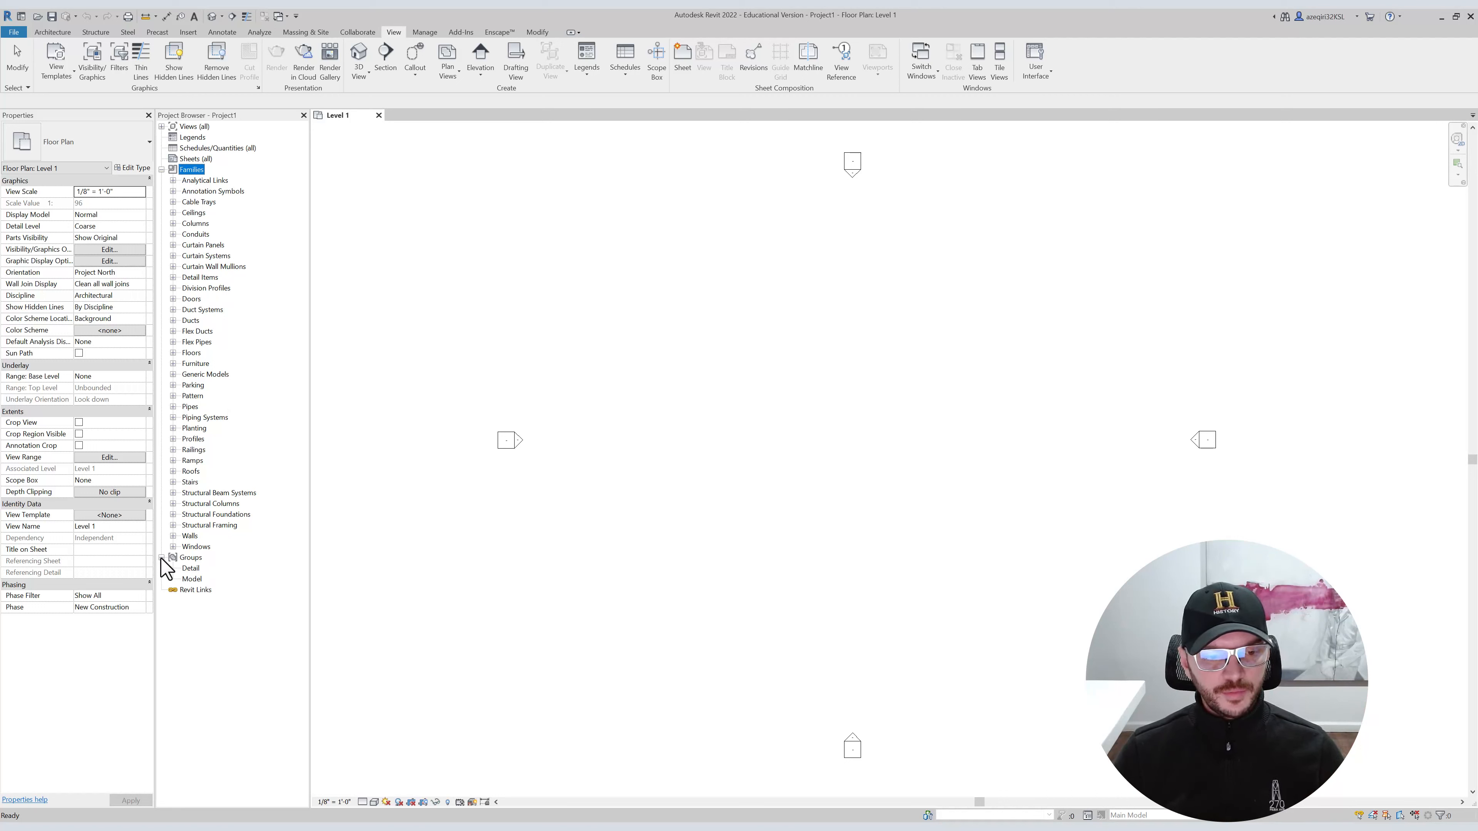
# Look over the Model and Detail groups, collapse Families, and expand Views in the Project Browser.
pyautogui.click(192, 579)
pyautogui.click(192, 569)
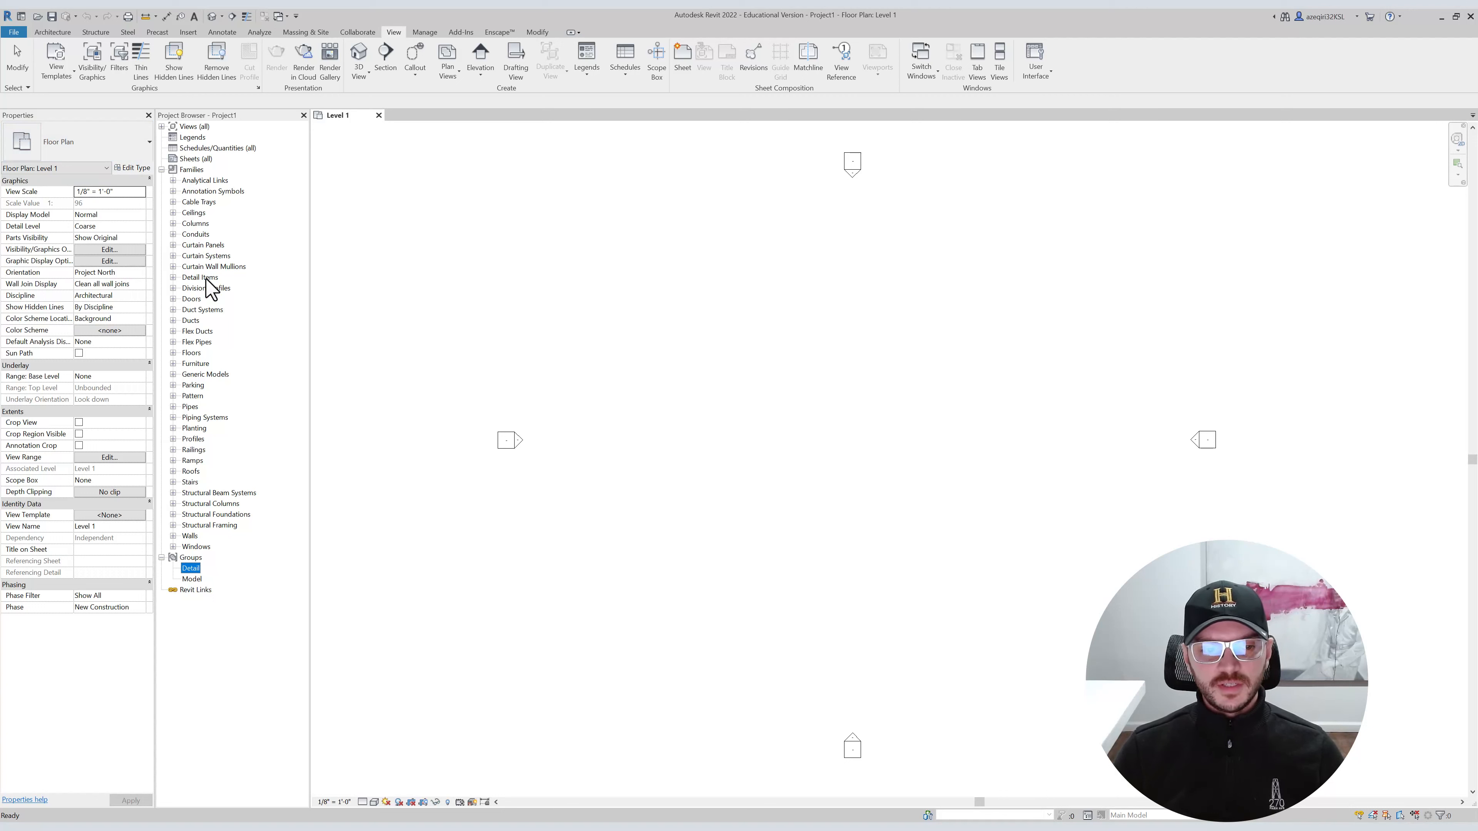
pyautogui.click(695, 272)
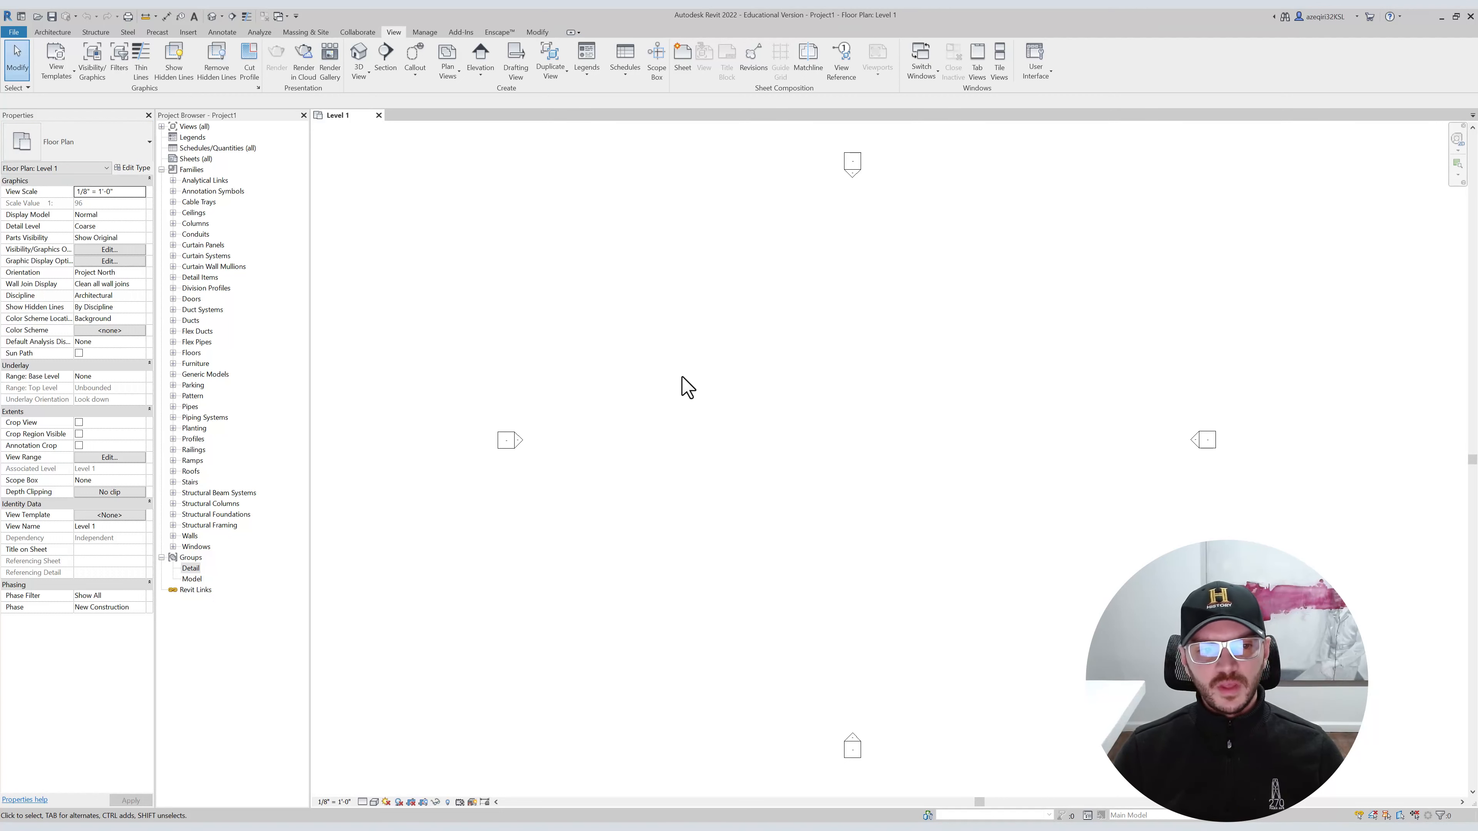
pyautogui.click(161, 170)
pyautogui.click(161, 126)
pyautogui.moveTo(922, 224); pyautogui.dragTo(750, 570)
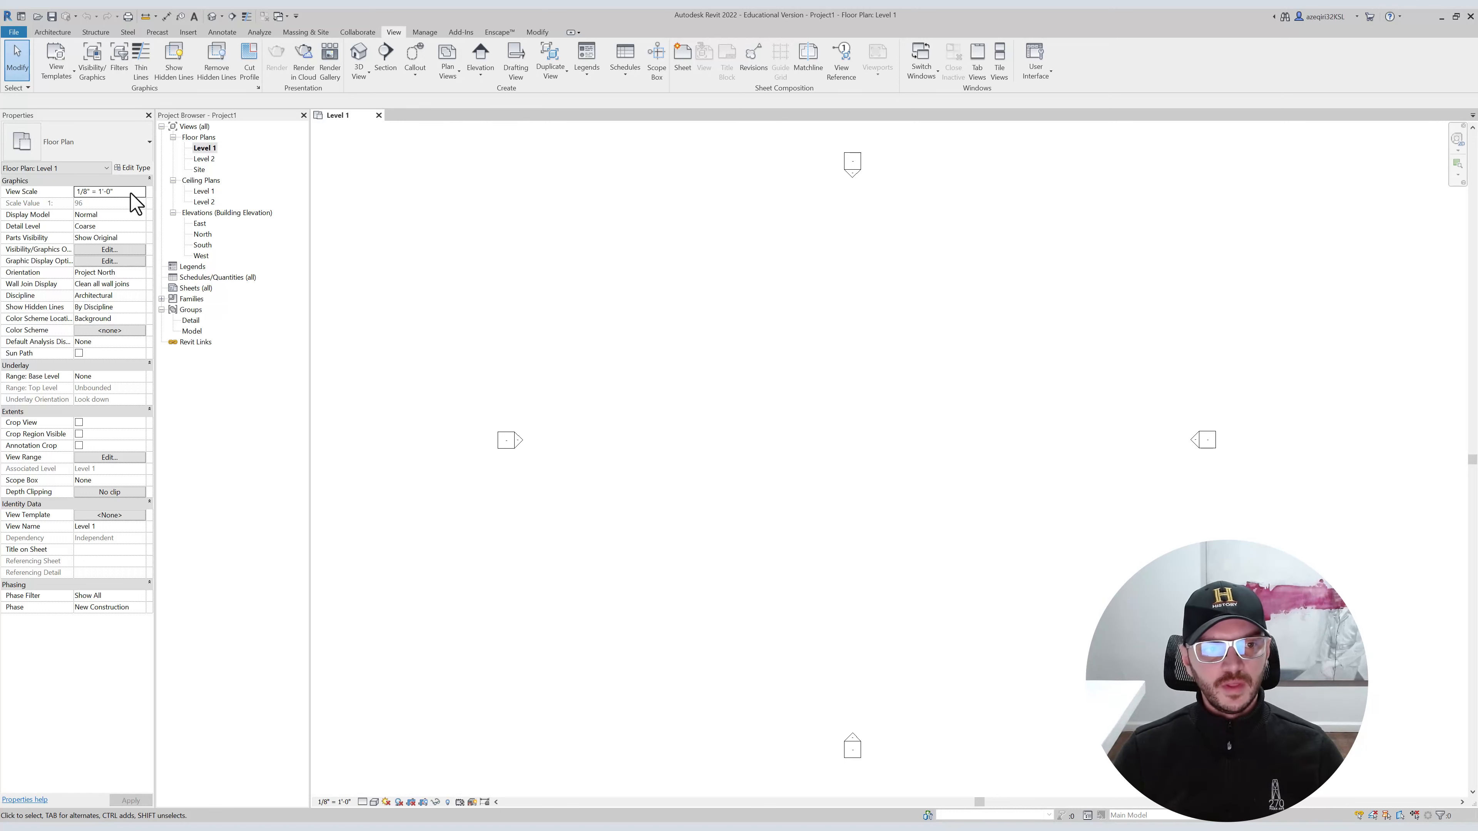
# Review the Detail Level choices, keeping Coarse, and open the Visibility/Graphic Overrides for the Level 1 floor plan.
pyautogui.click(125, 226)
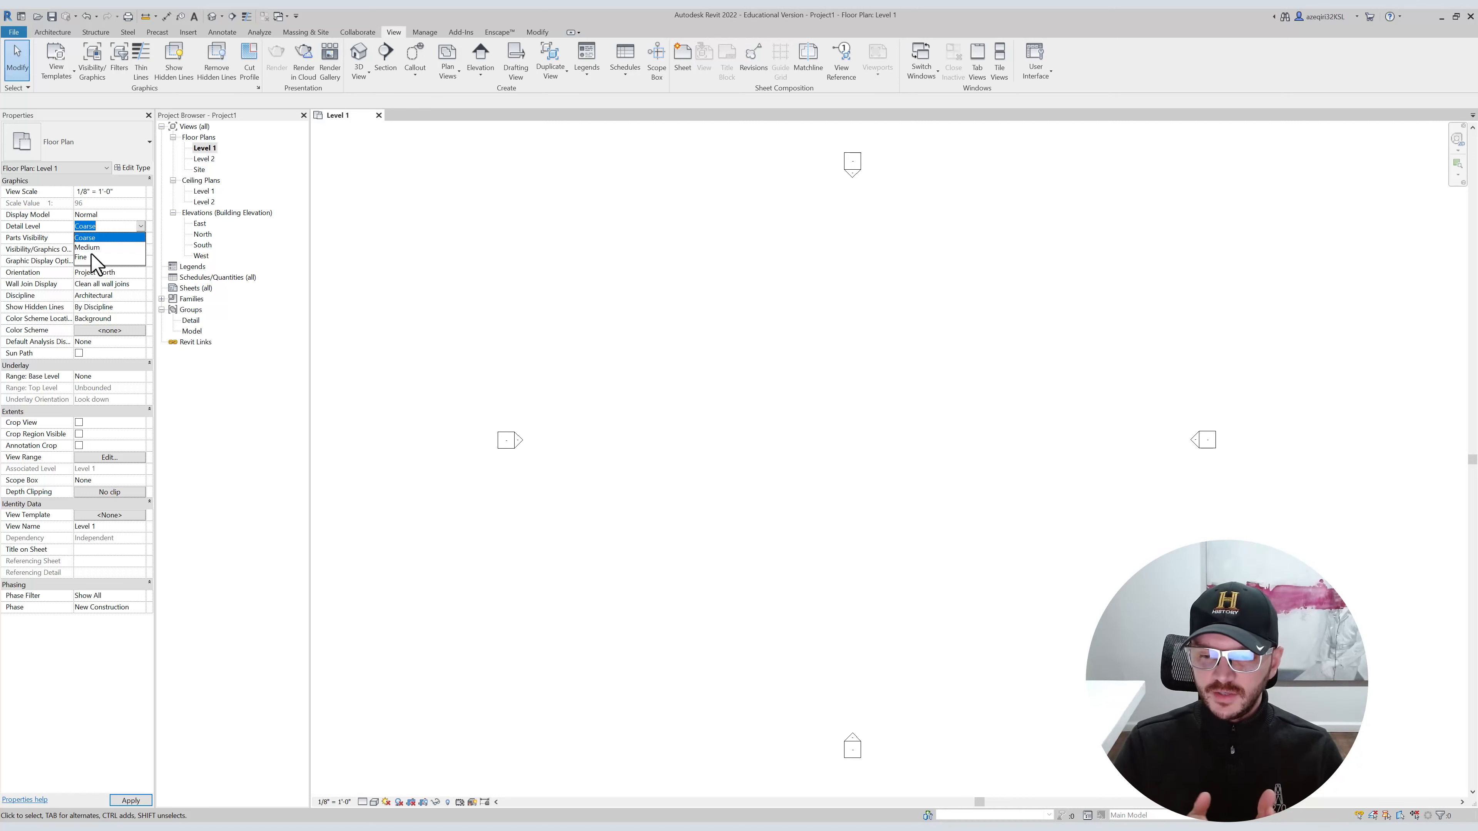
pyautogui.click(110, 238)
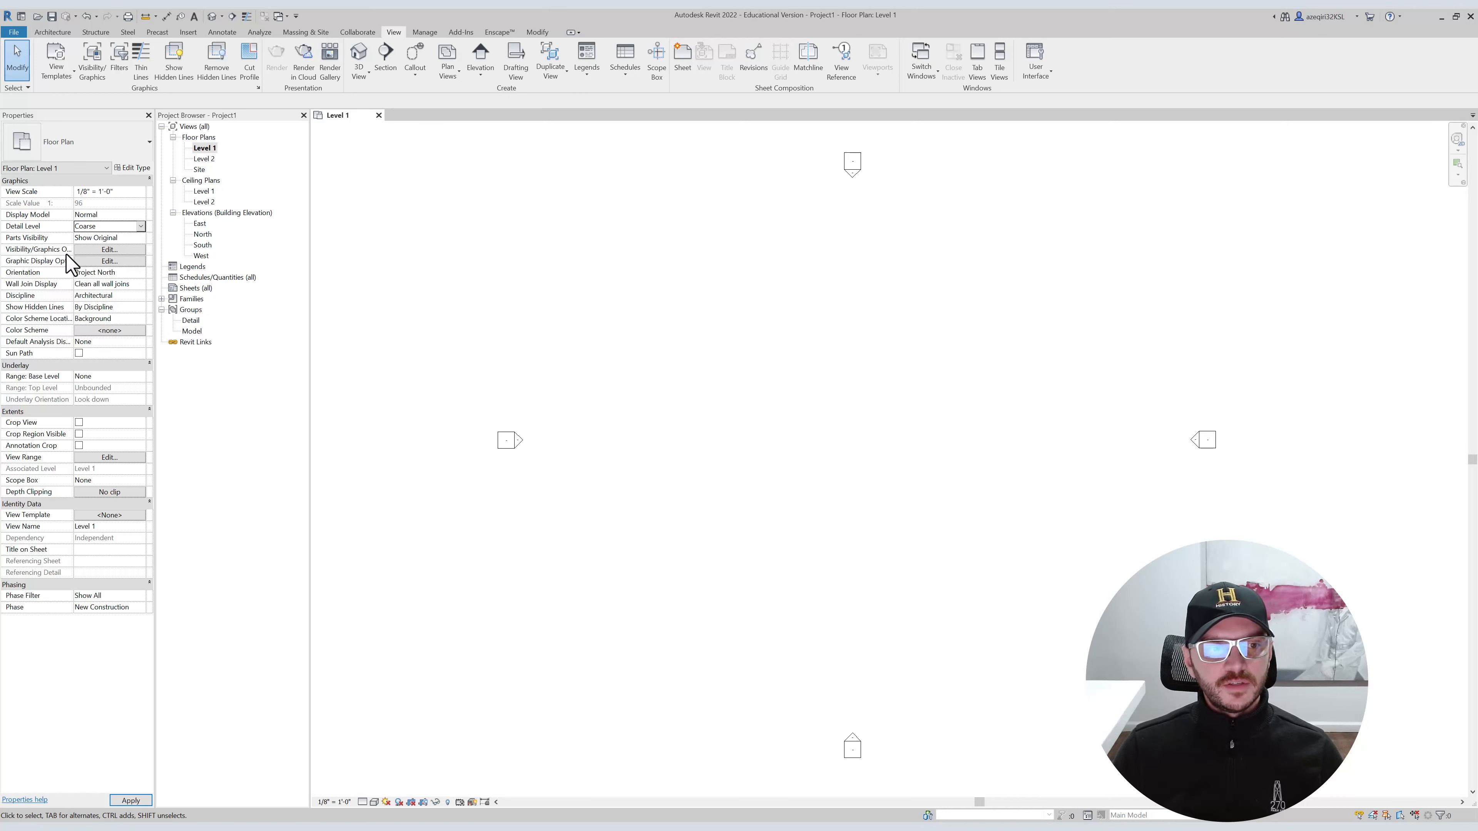
pyautogui.click(95, 250)
pyautogui.moveTo(669, 254); pyautogui.dragTo(715, 241)
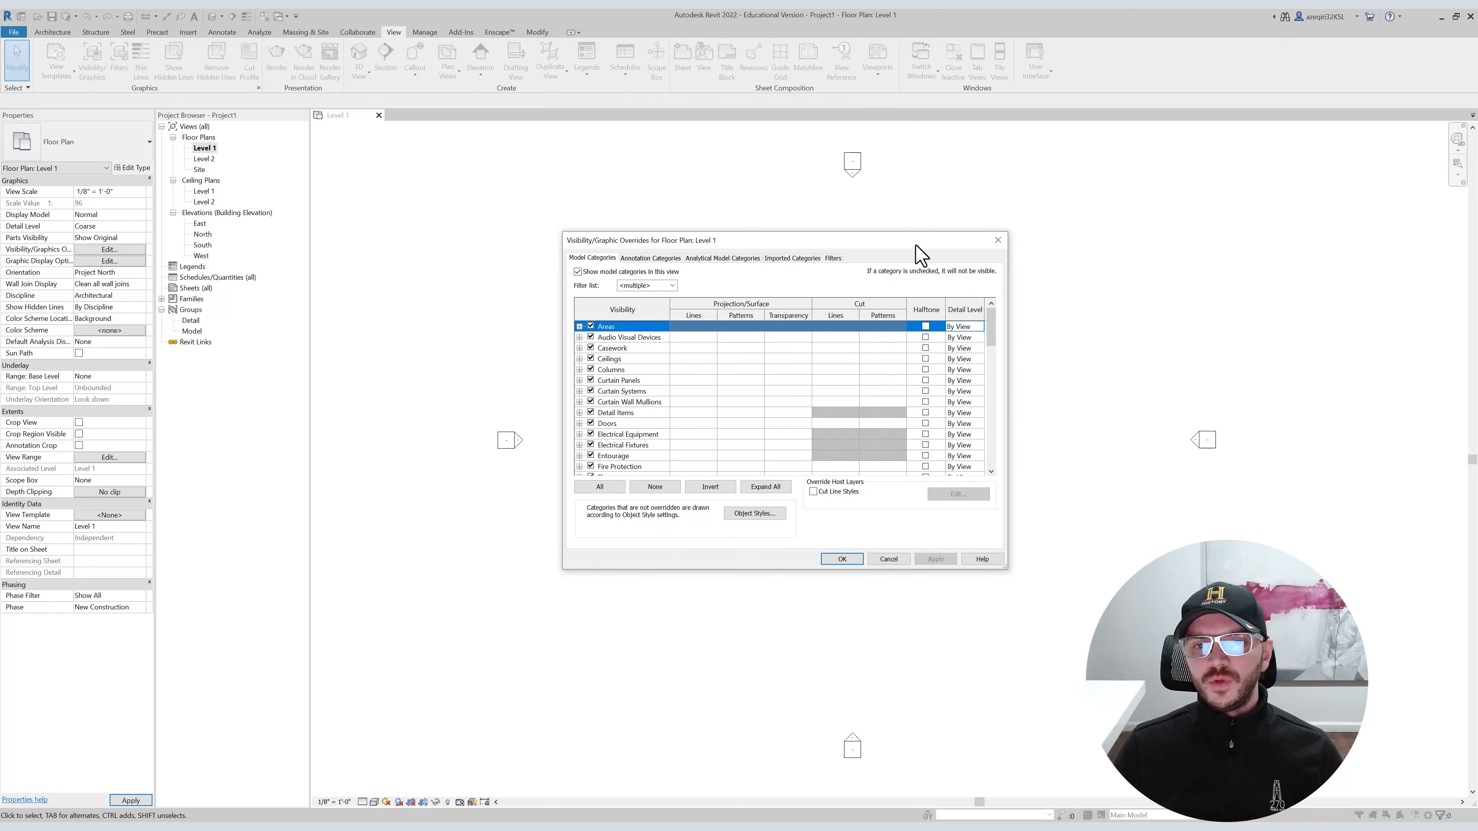
pyautogui.moveTo(939, 242); pyautogui.dragTo(992, 278)
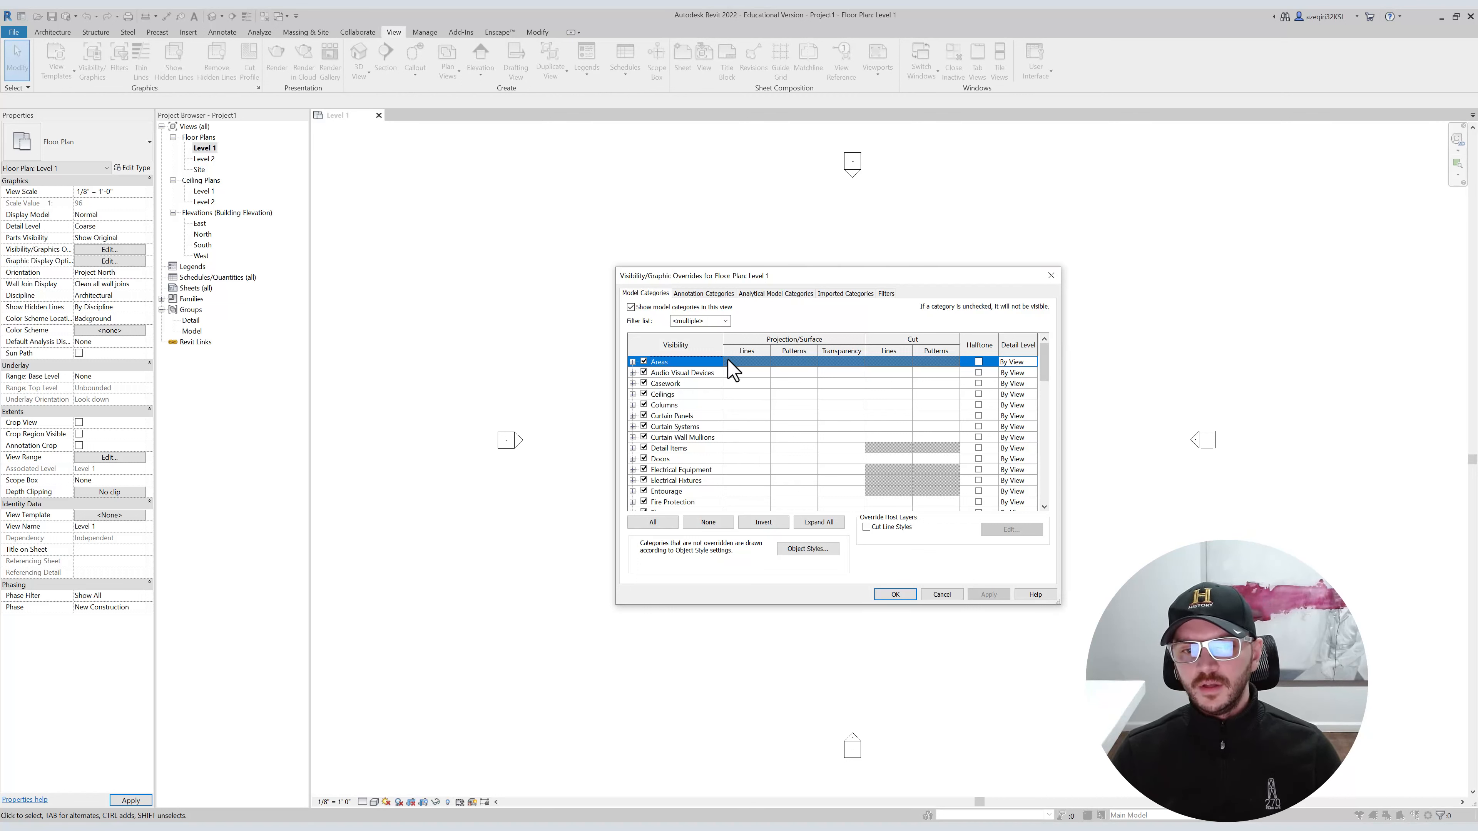
# Examine the weight, color and pattern options for the Doors category's projection lines, and cancel the Line Graphics settings.
pyautogui.scroll(-1, 689, 442)
pyautogui.click(660, 428)
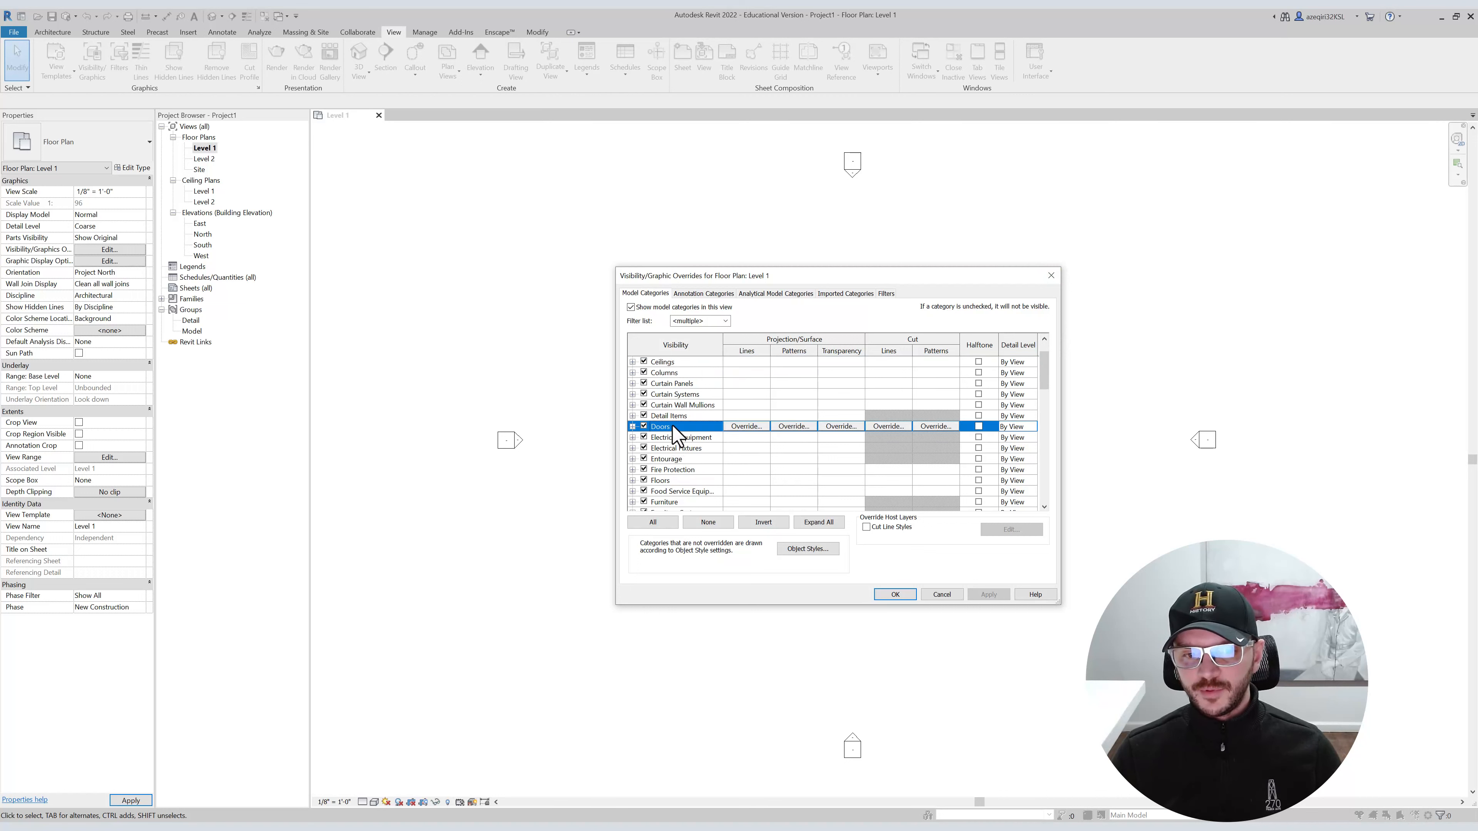
pyautogui.click(750, 428)
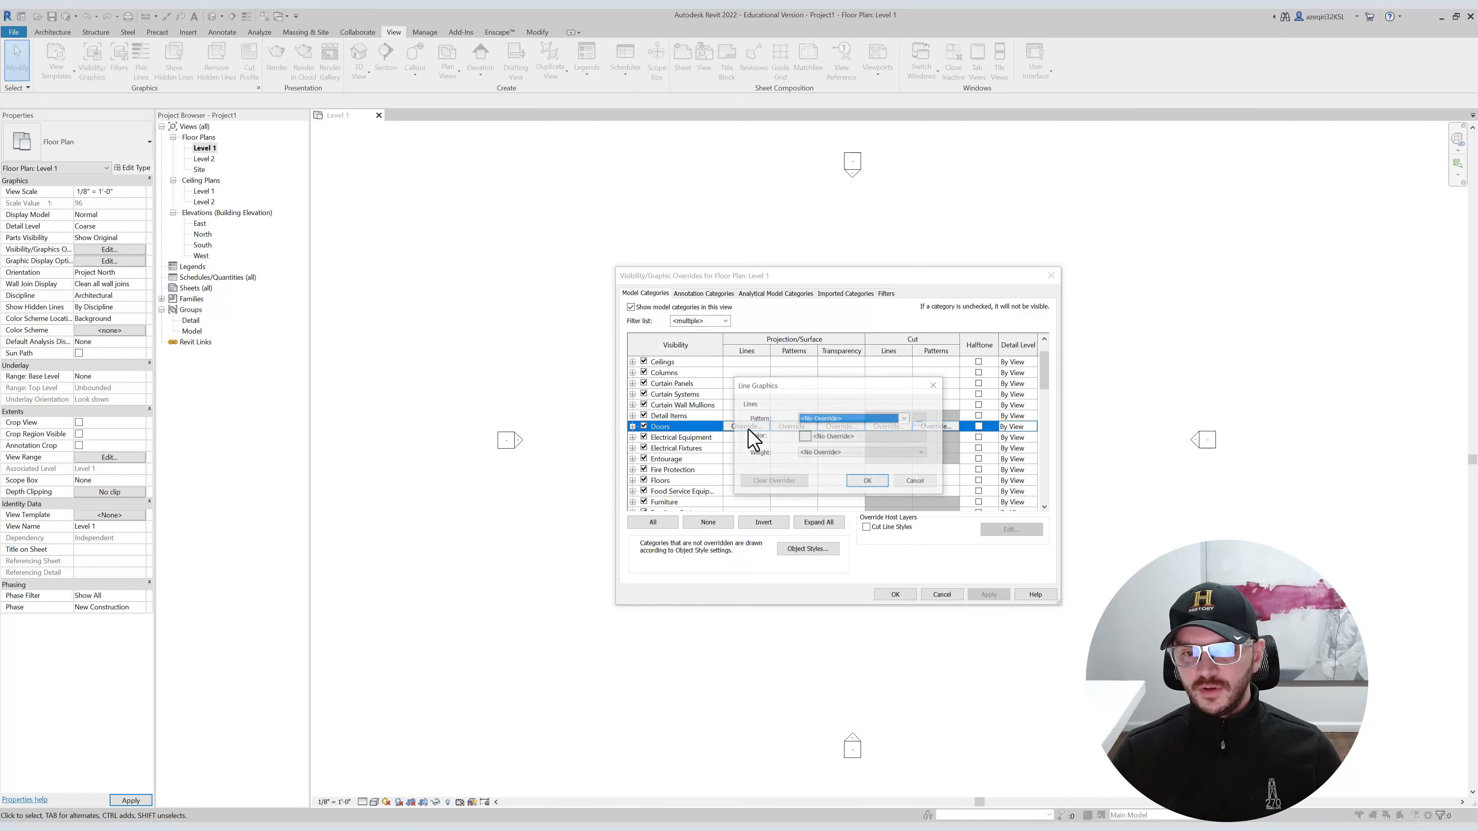
pyautogui.click(829, 452)
pyautogui.click(831, 462)
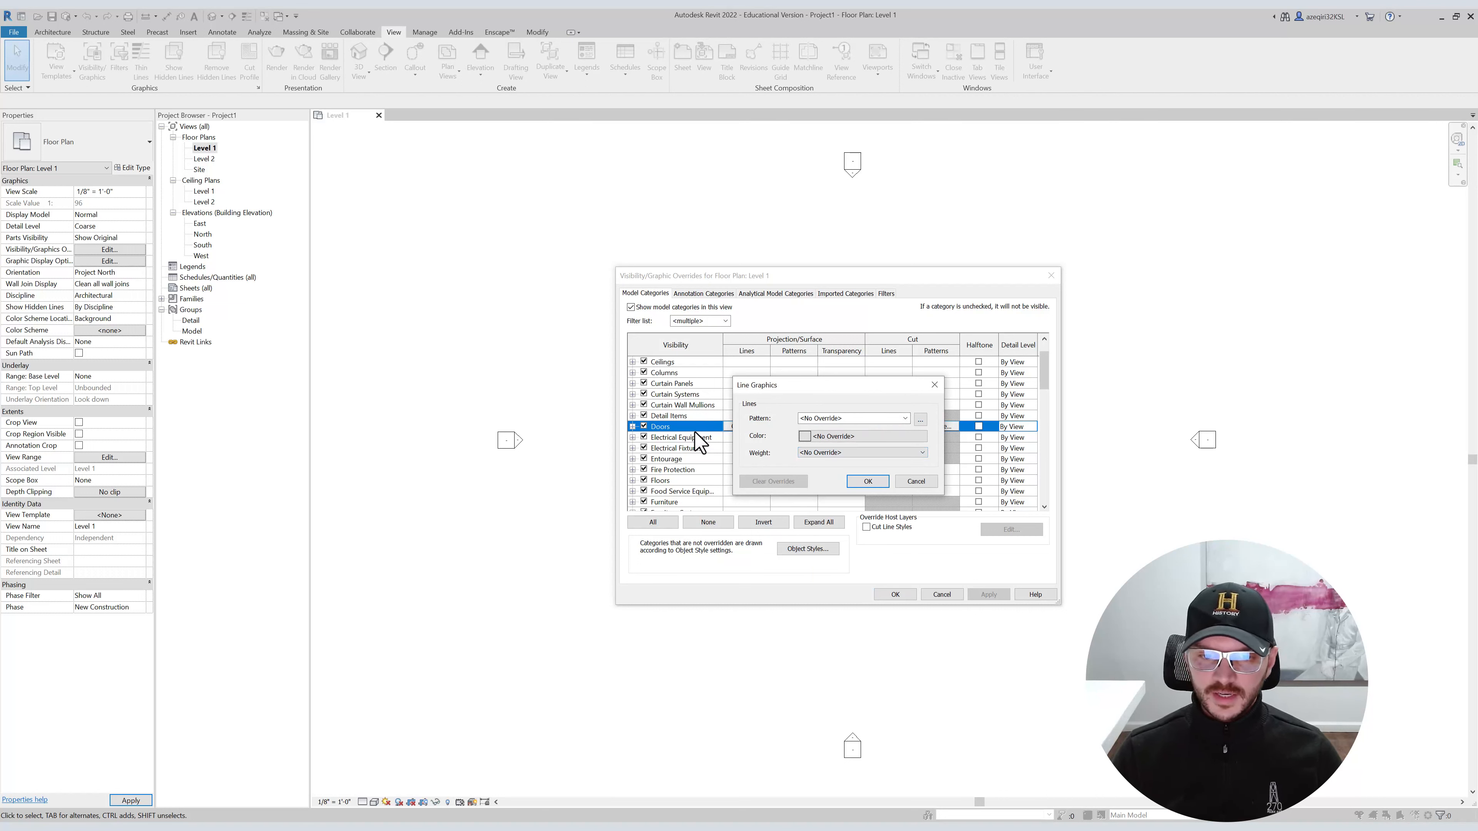
pyautogui.click(833, 437)
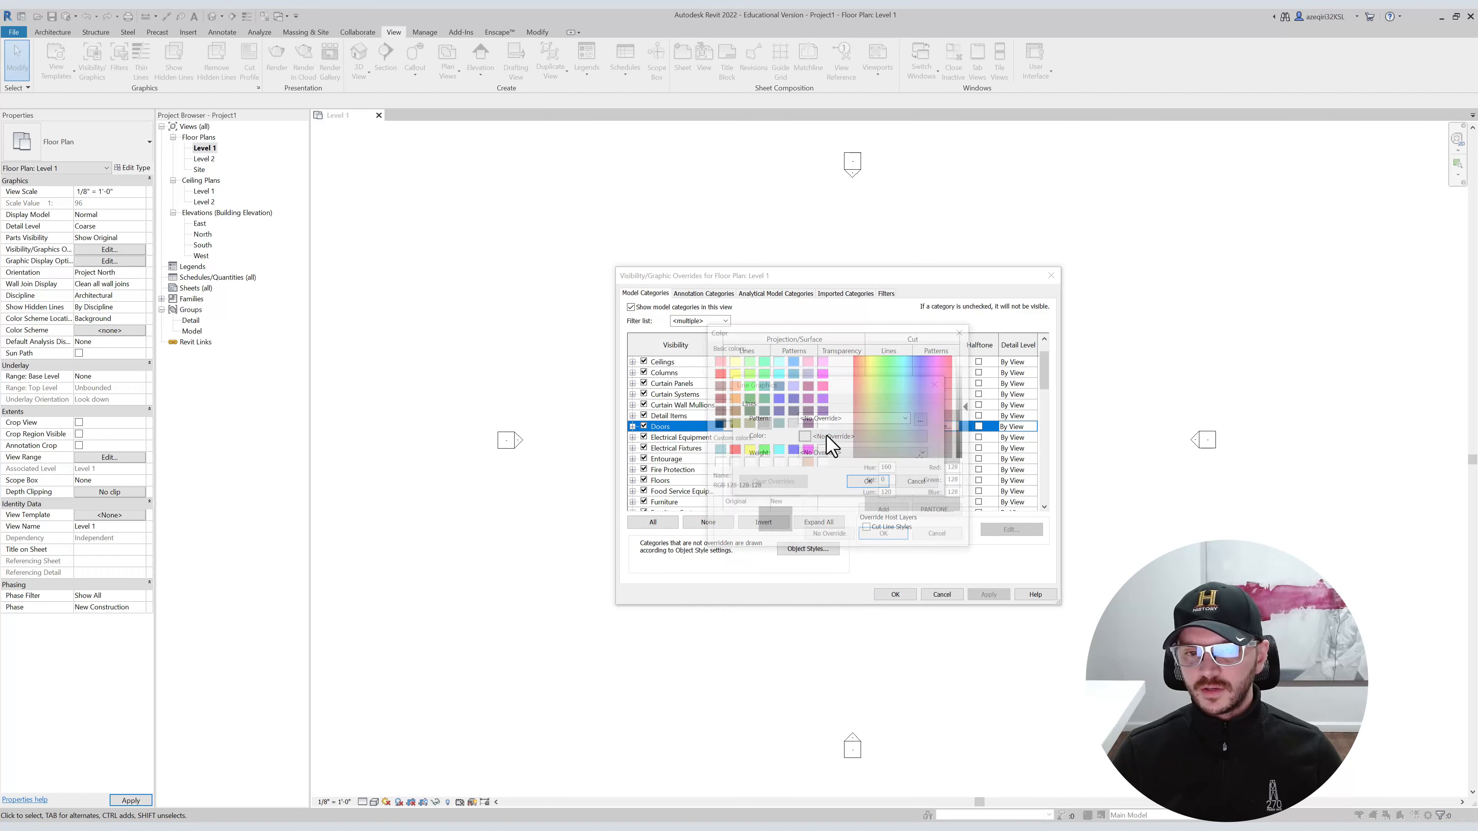
pyautogui.press('Escape')
pyautogui.click(844, 419)
pyautogui.click(855, 432)
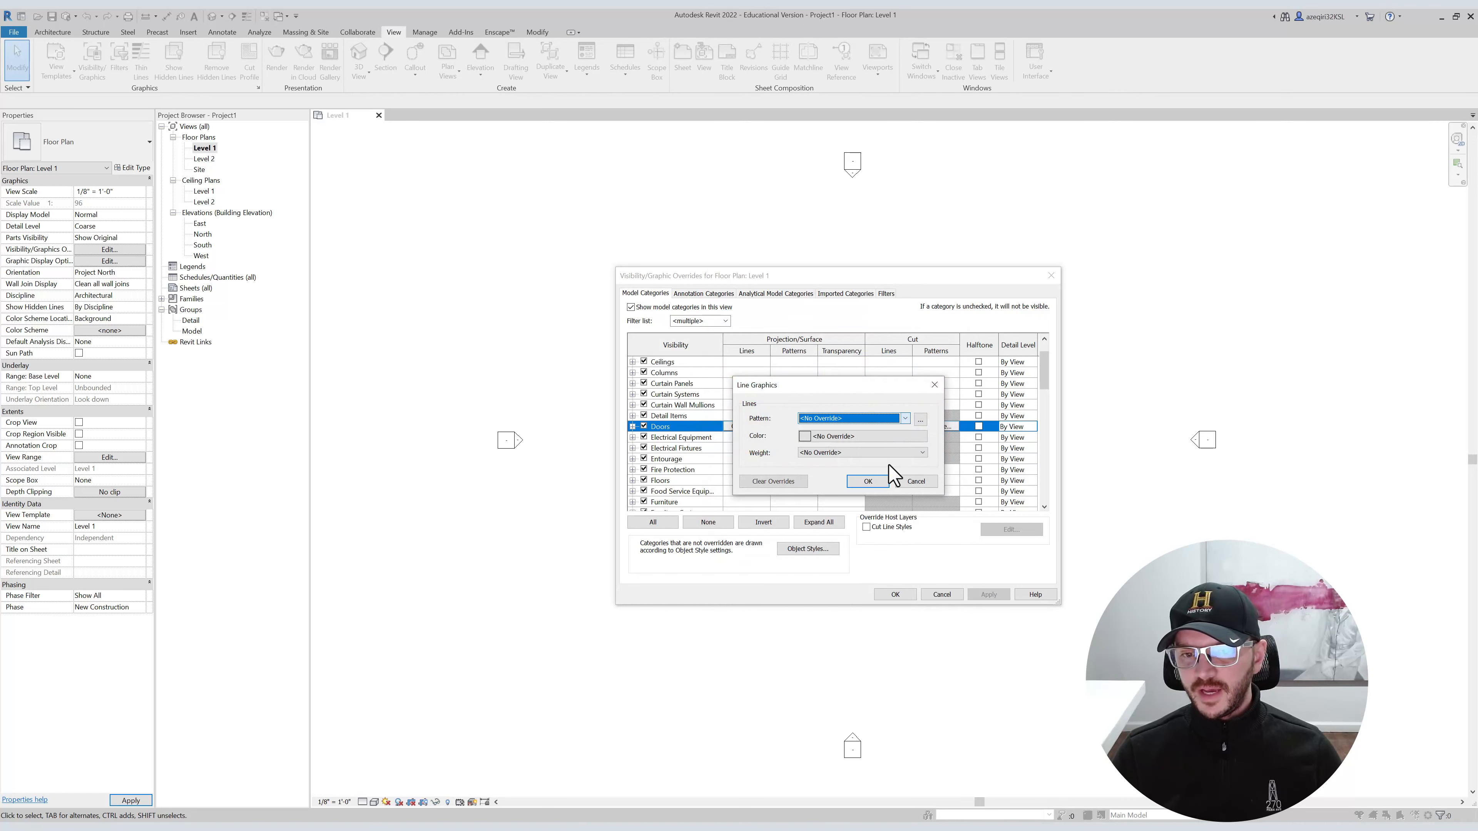
pyautogui.click(915, 484)
# Examine the Doors category's cut line, cut pattern, surface transparency and surface pattern overrides, cancelling each one.
pyautogui.click(889, 427)
pyautogui.press('Escape')
pyautogui.click(924, 426)
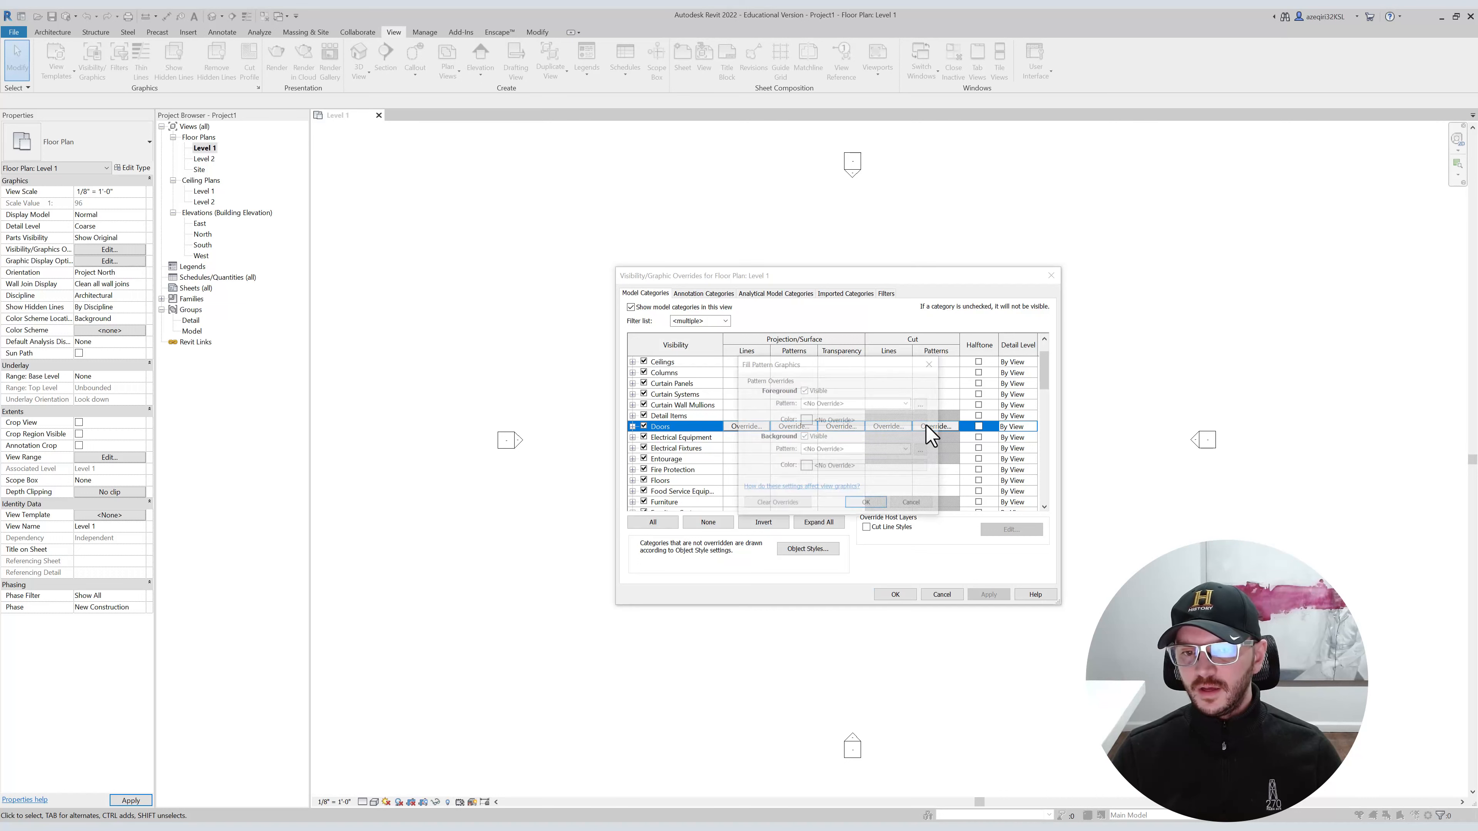
pyautogui.press('Escape')
pyautogui.click(841, 426)
pyautogui.press('Escape')
pyautogui.click(812, 427)
pyautogui.press('Escape')
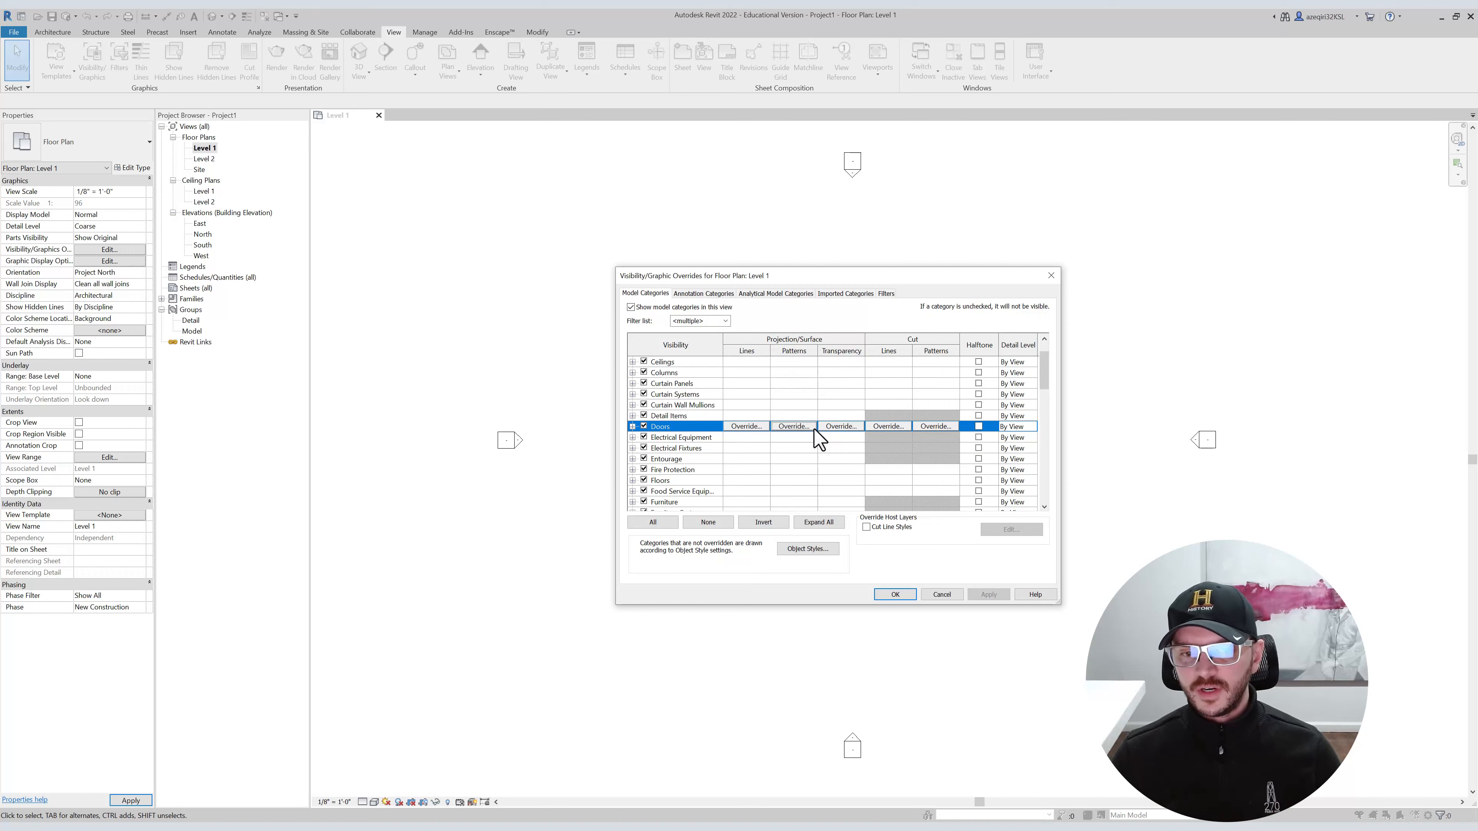
# Browse the remaining model categories, the analytical model and imported categories, and the filters, and close the Visibility/Graphic Overrides.
pyautogui.scroll(-2, 673, 466)
pyautogui.scroll(4, 678, 402)
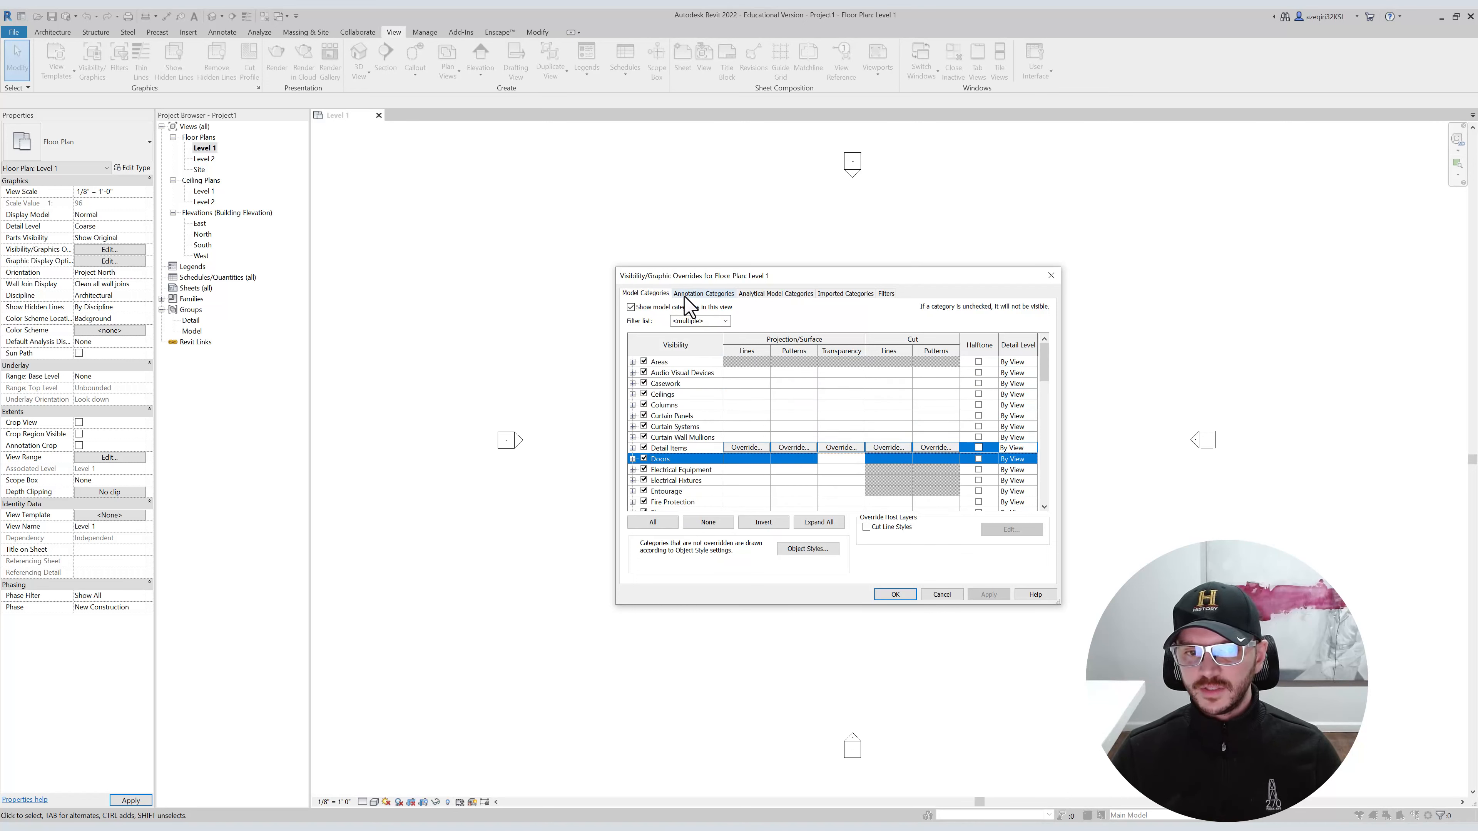
pyautogui.click(793, 294)
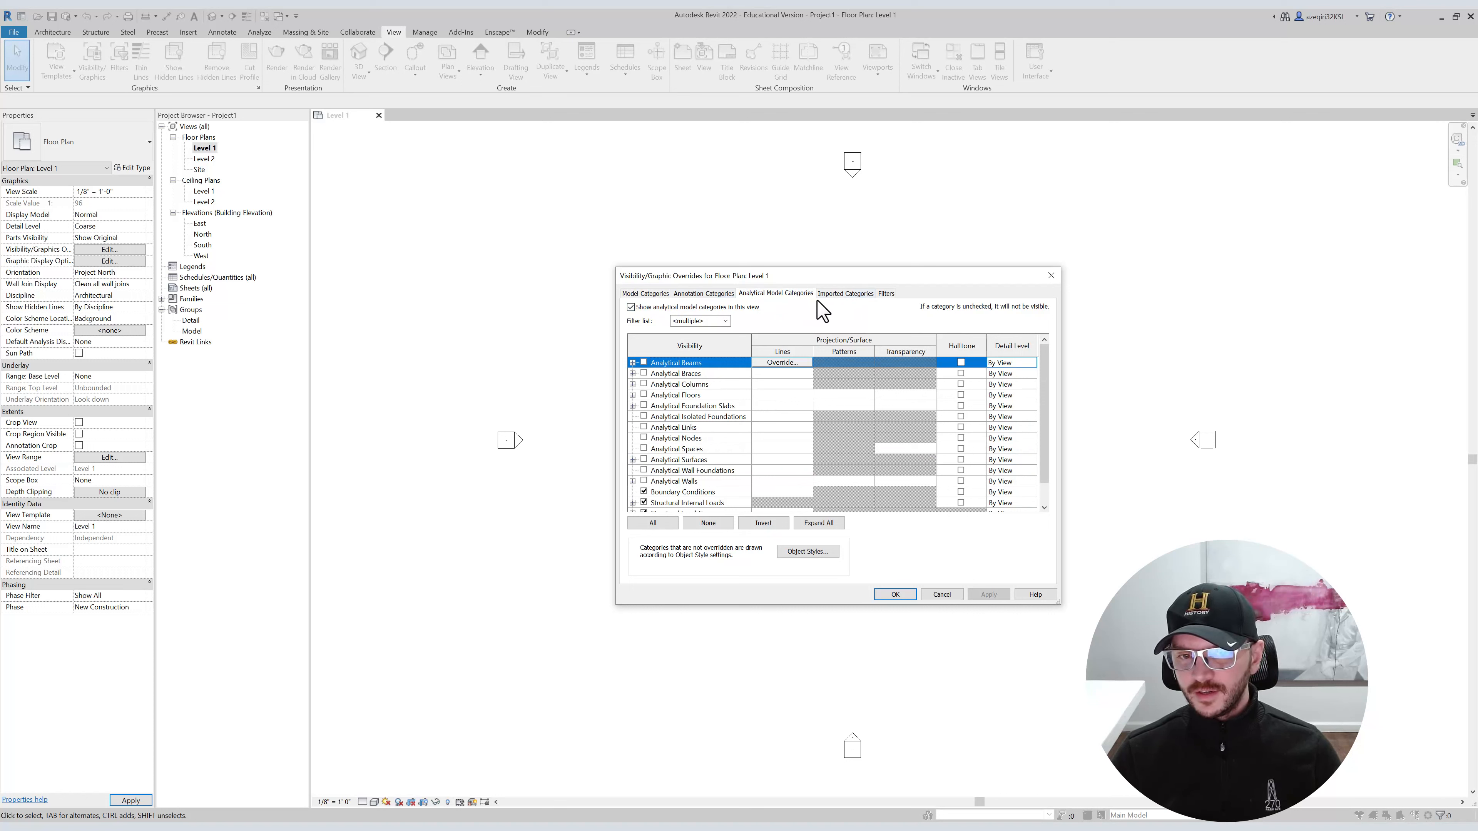
pyautogui.scroll(-1, 782, 434)
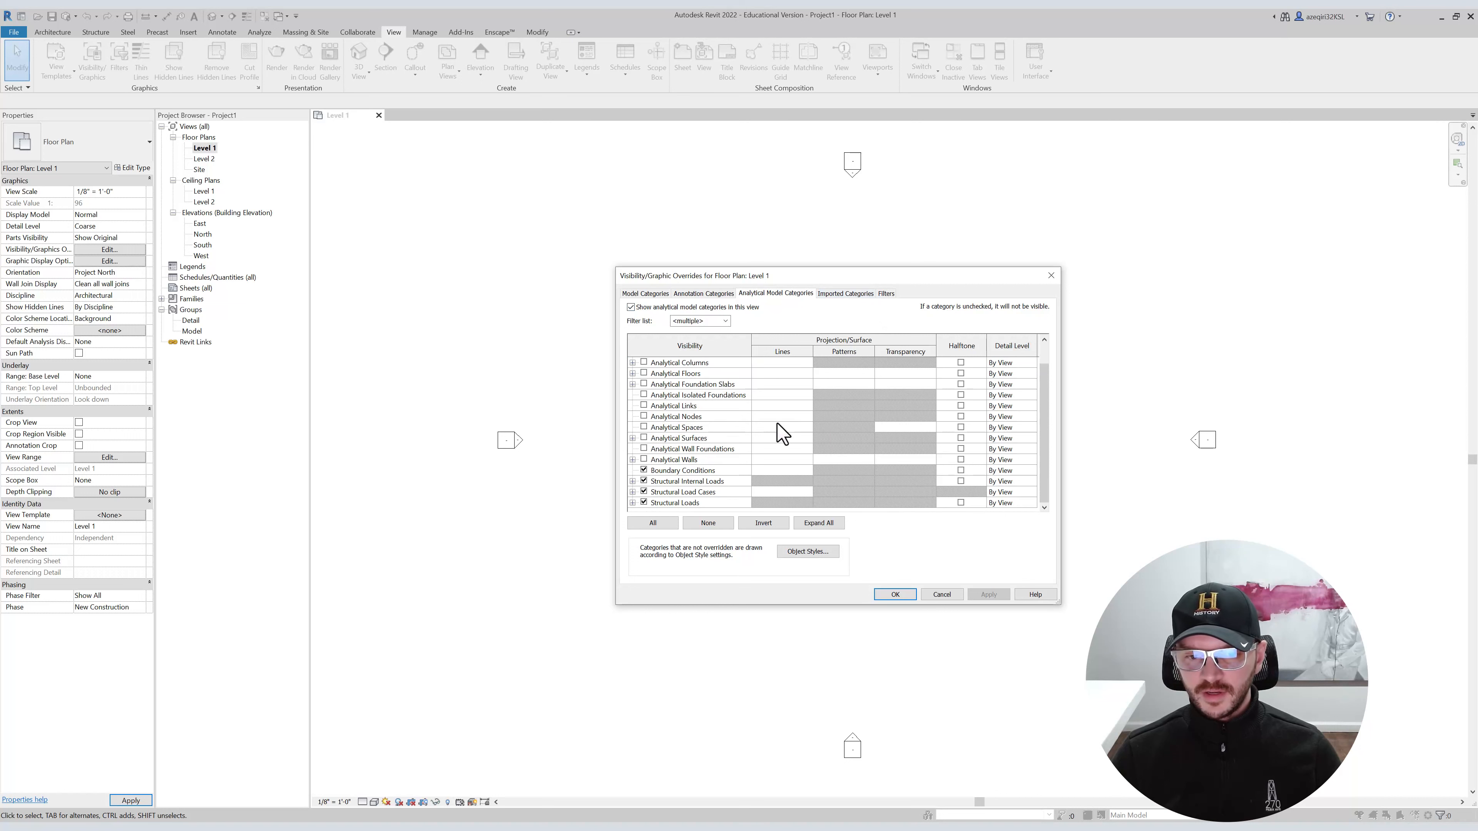
pyautogui.scroll(1, 768, 434)
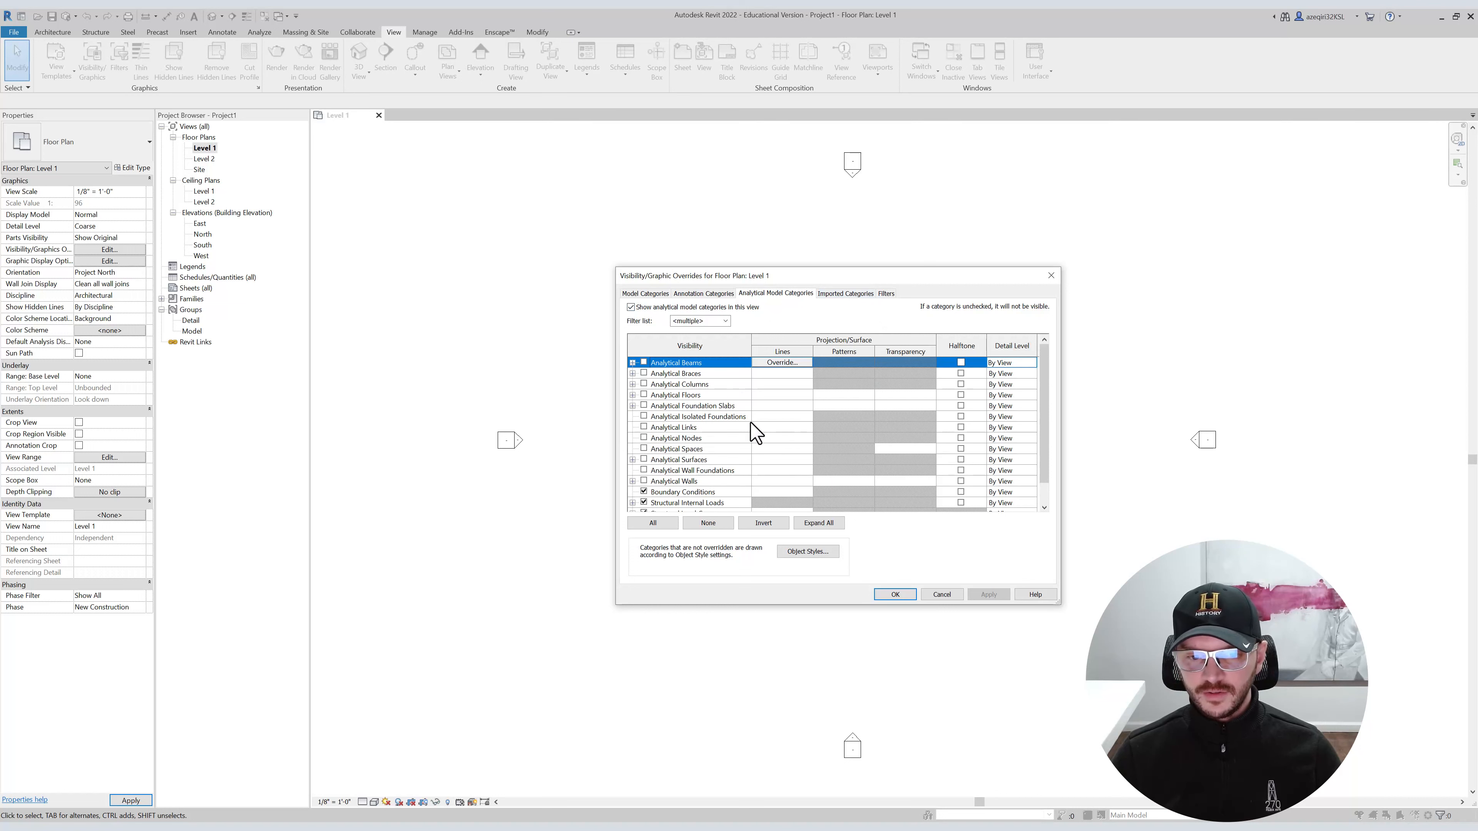
pyautogui.click(843, 294)
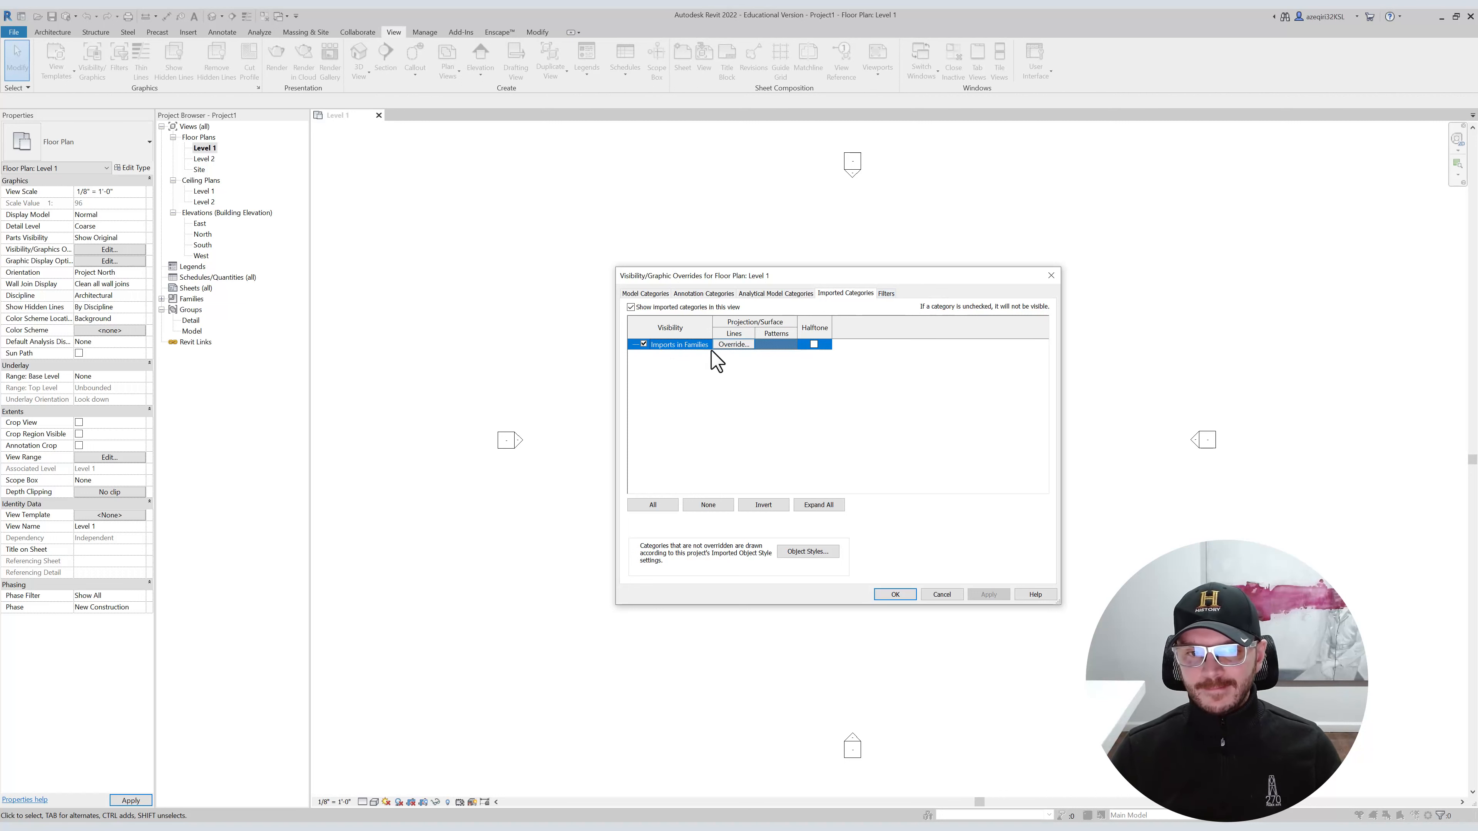
pyautogui.click(888, 294)
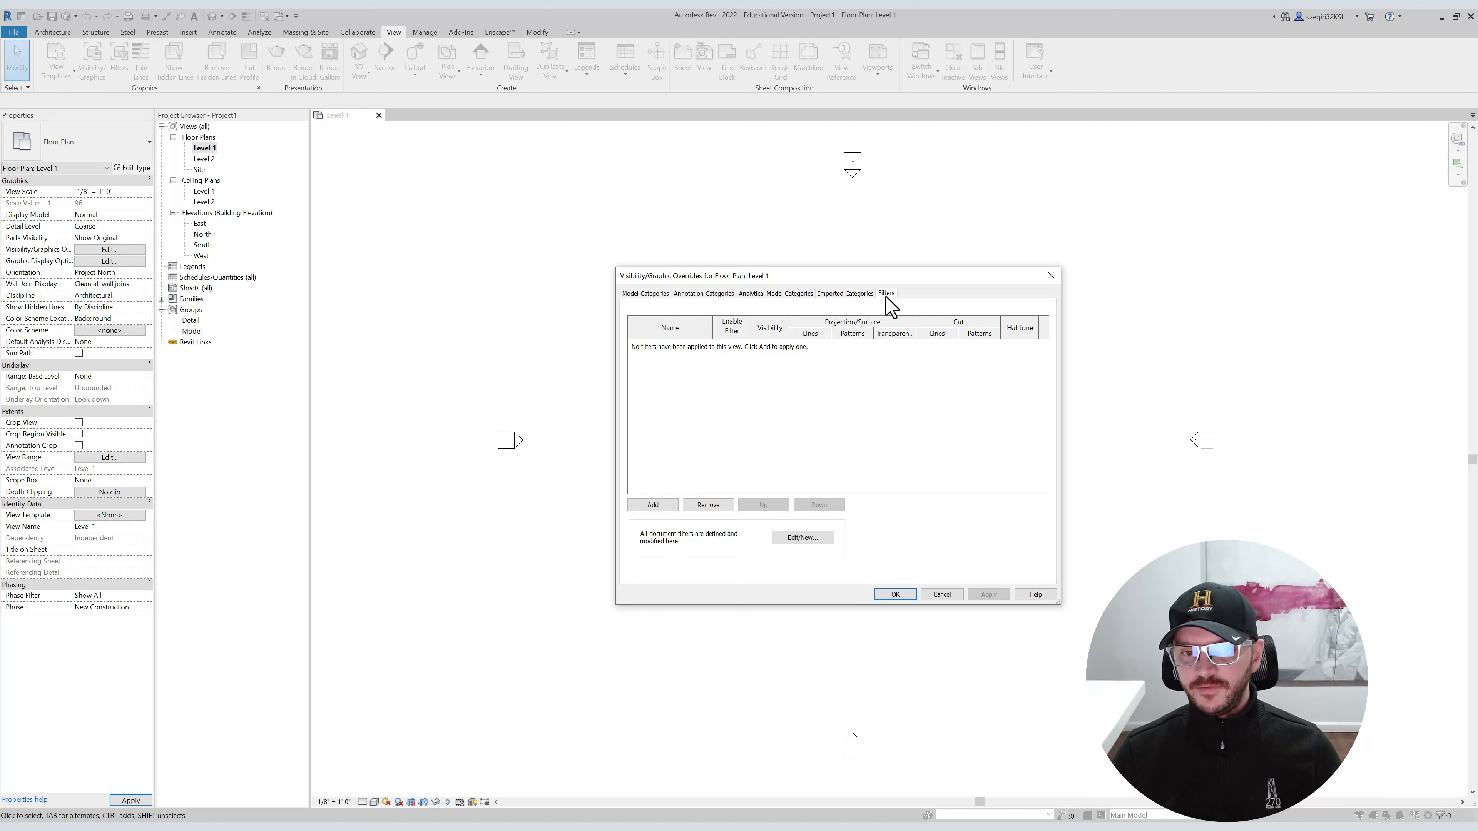
pyautogui.click(1050, 278)
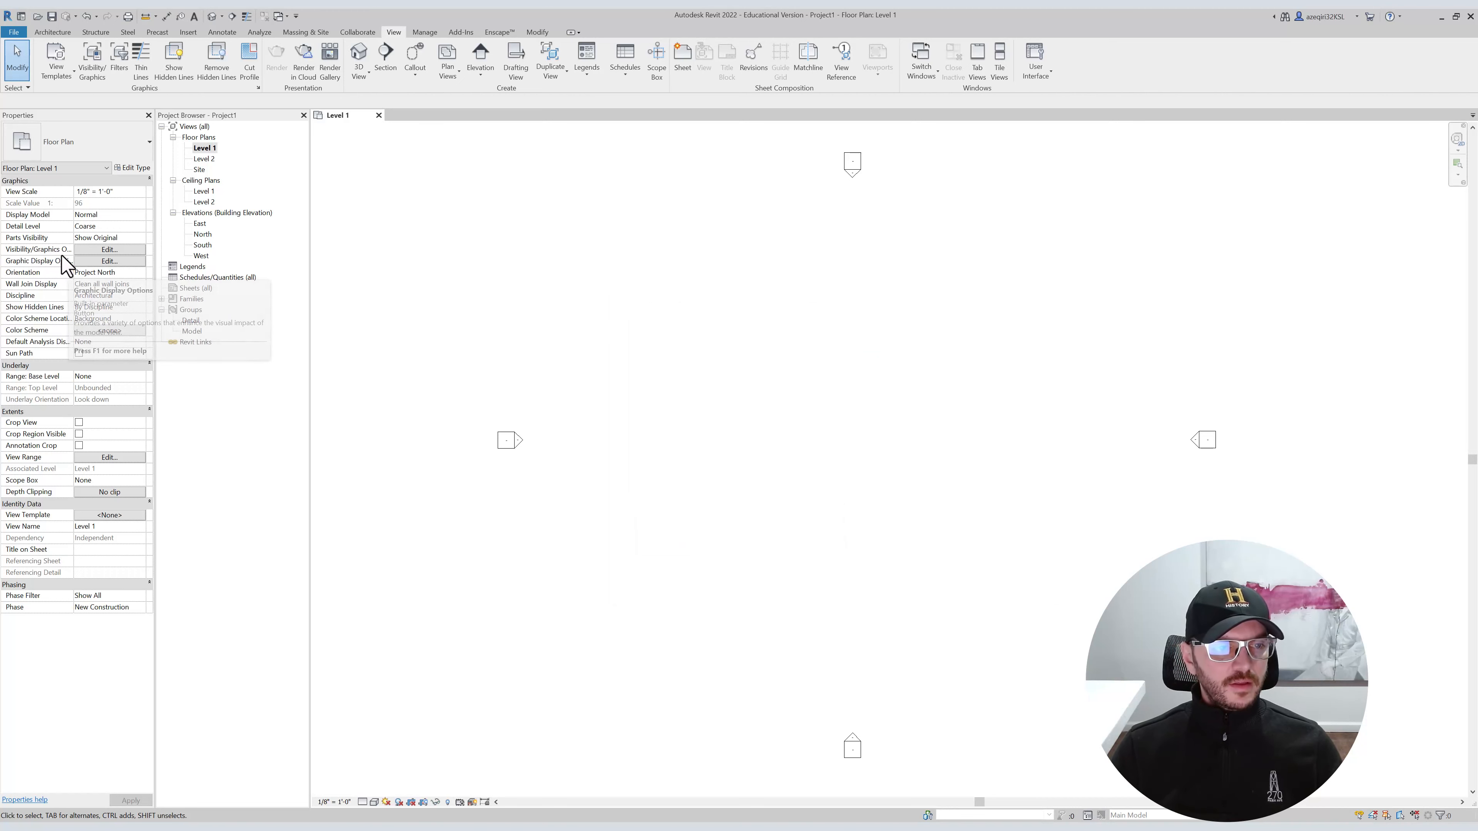
# Review the Visibility/Graphic Overrides once more and examine the Graphic Display Options, closing both dialogs.
pyautogui.click(93, 250)
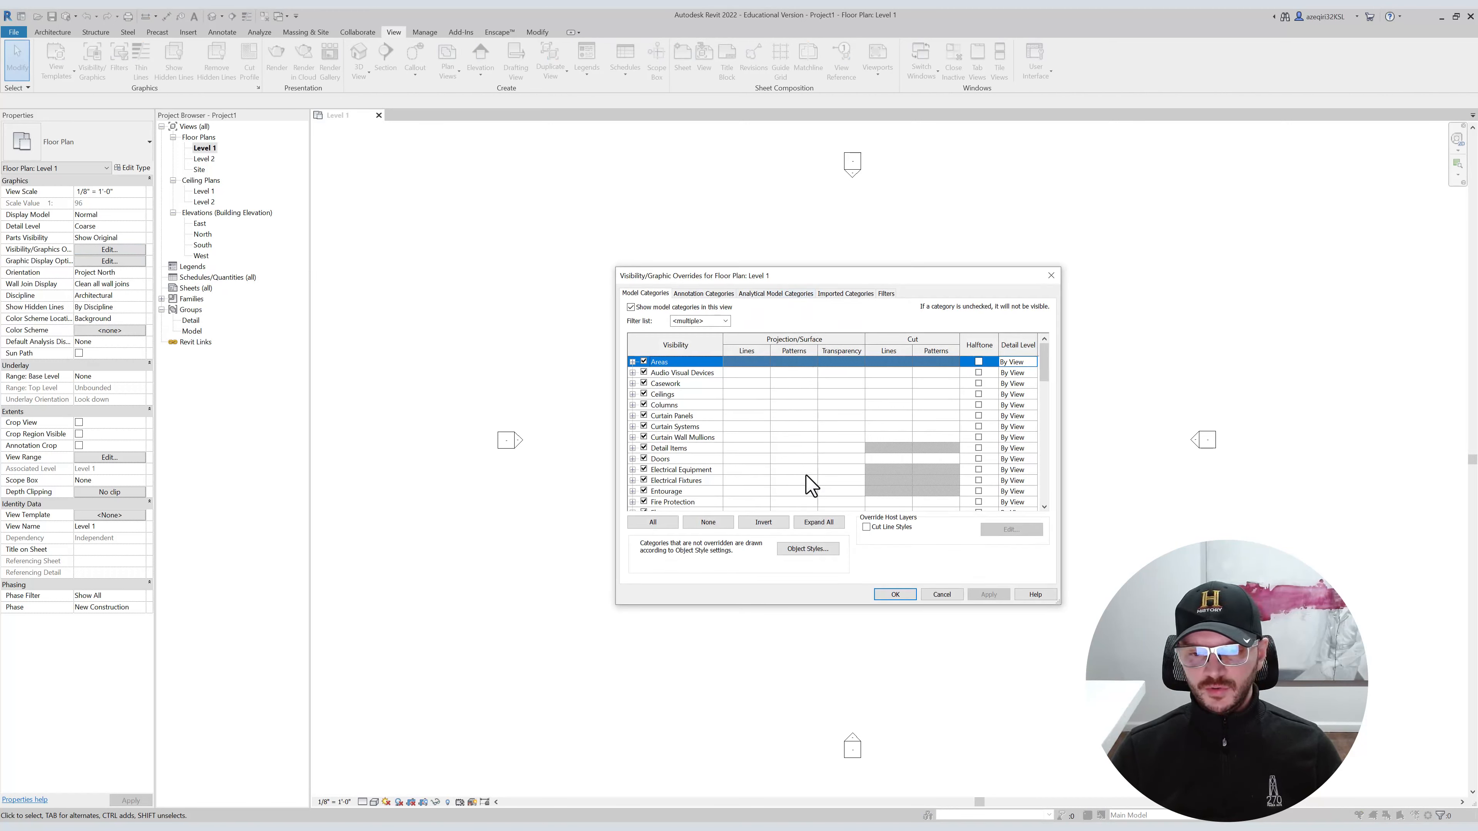
pyautogui.scroll(-5, 748, 457)
pyautogui.press('Escape')
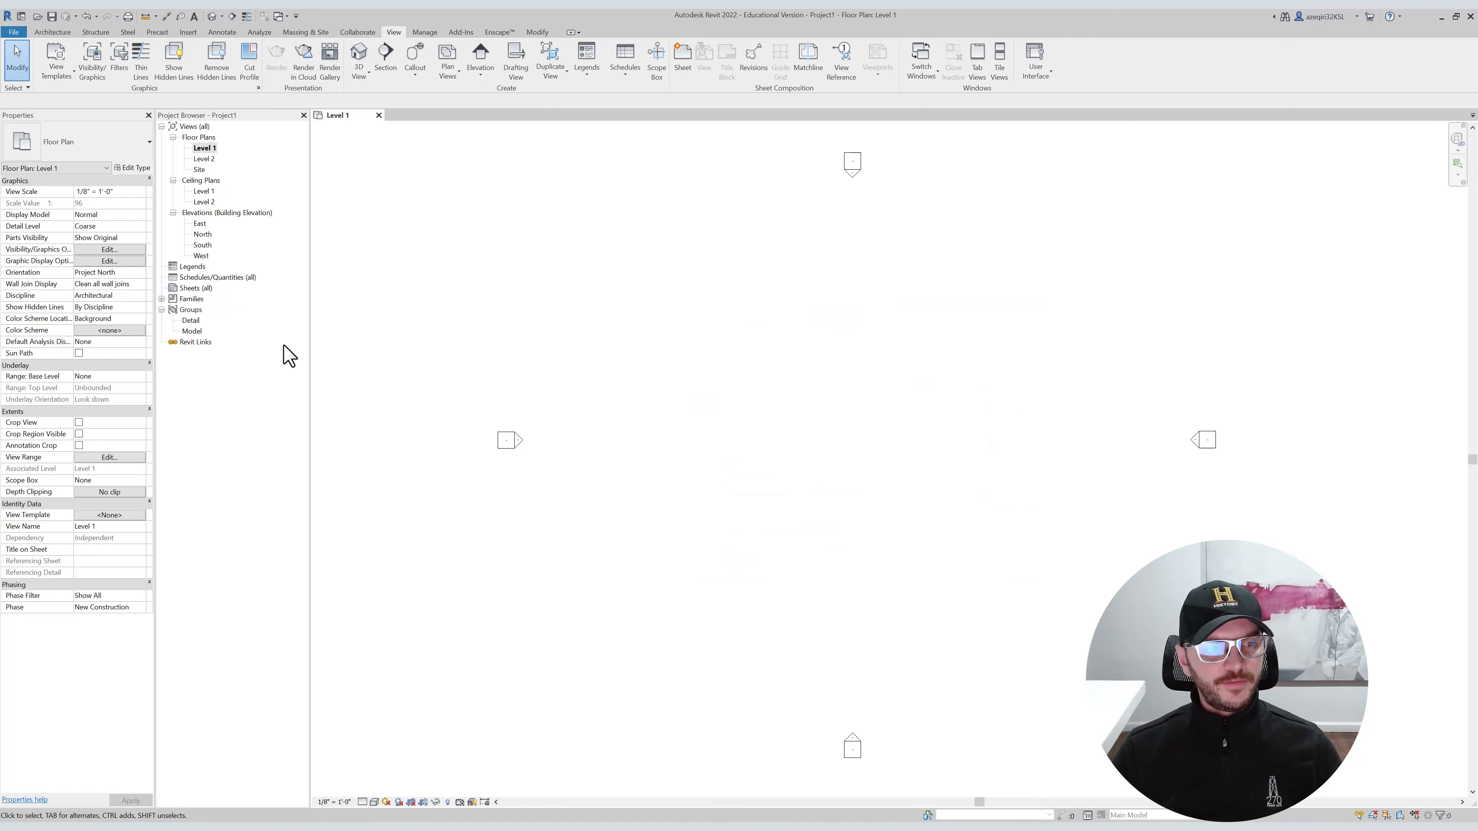
pyautogui.click(115, 262)
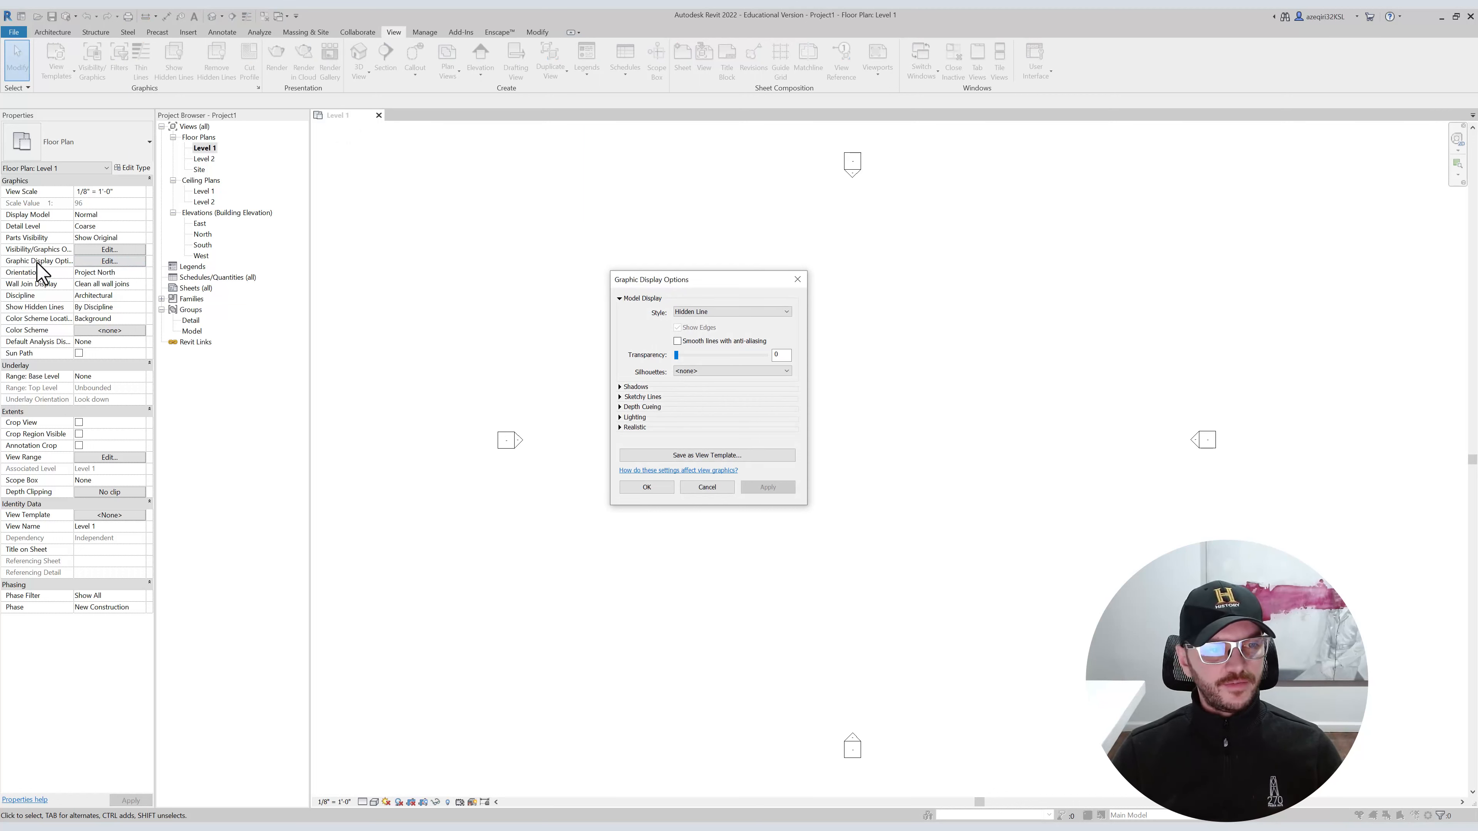
pyautogui.moveTo(737, 284); pyautogui.dragTo(745, 289)
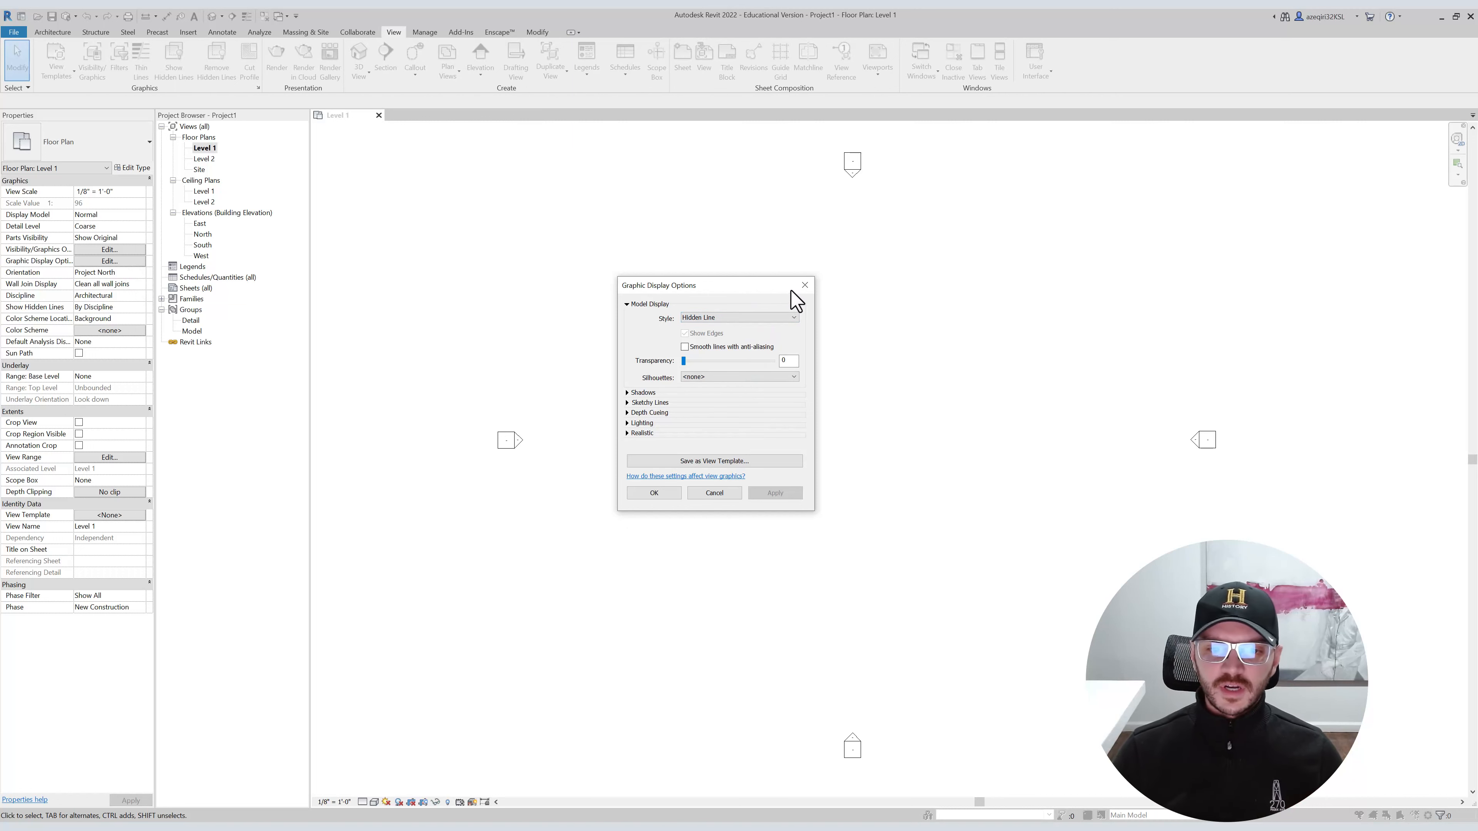
pyautogui.click(805, 285)
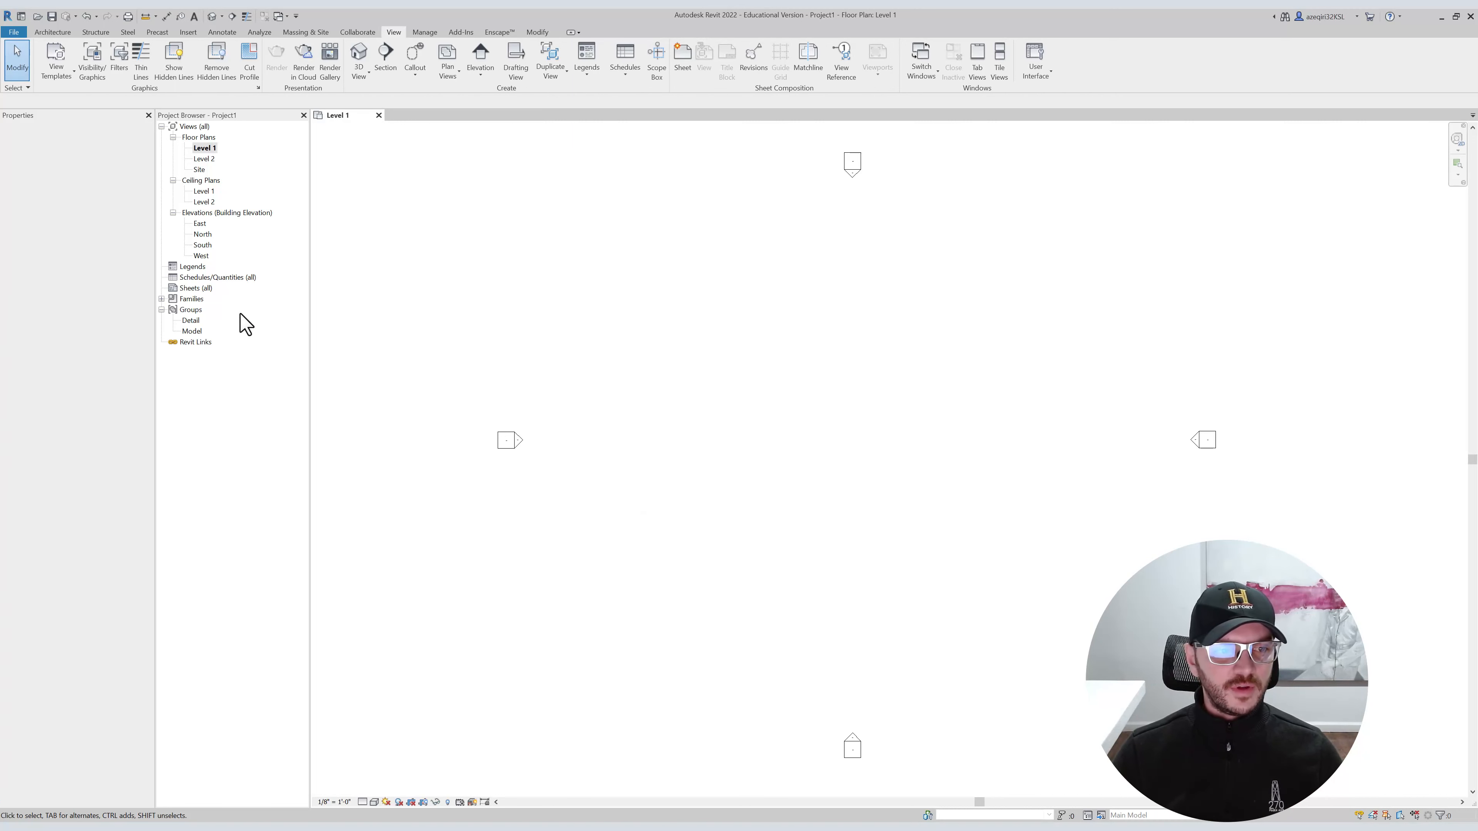
# Review the Orientation choices for the Level 1 view, keeping Project North.
pyautogui.click(128, 273)
pyautogui.click(13, 275)
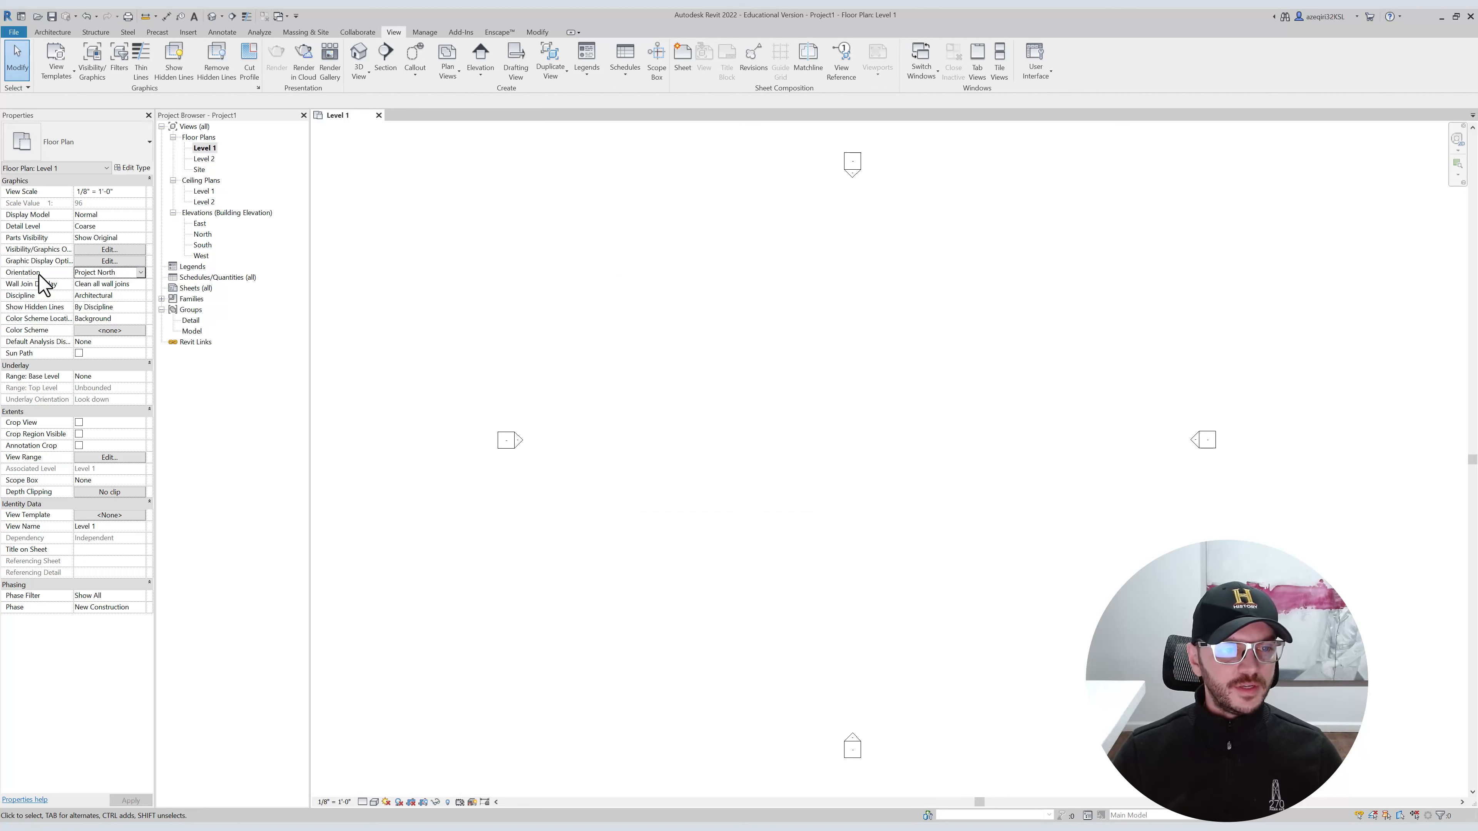
pyautogui.click(141, 272)
pyautogui.click(141, 273)
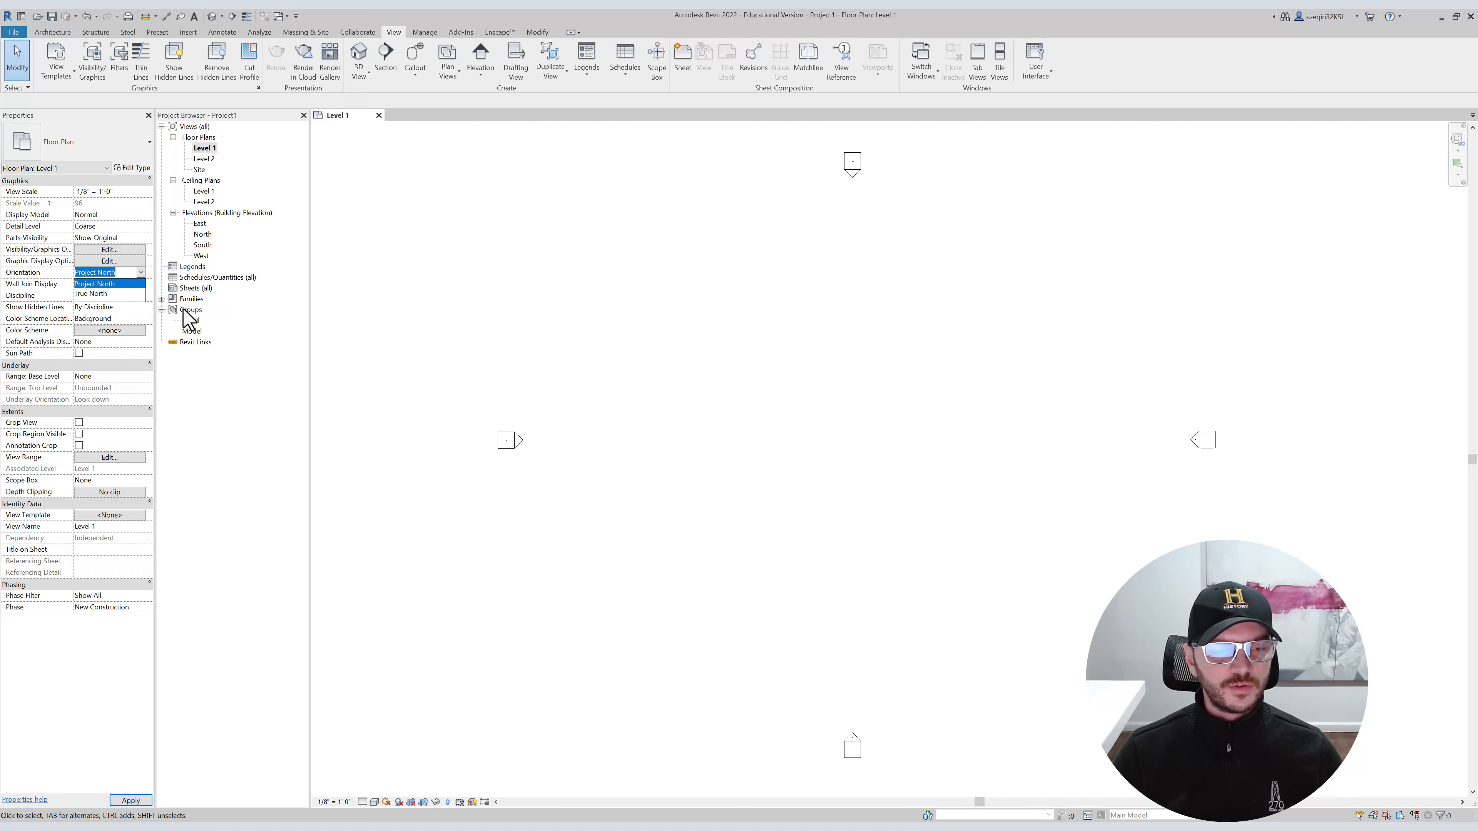
pyautogui.click(46, 282)
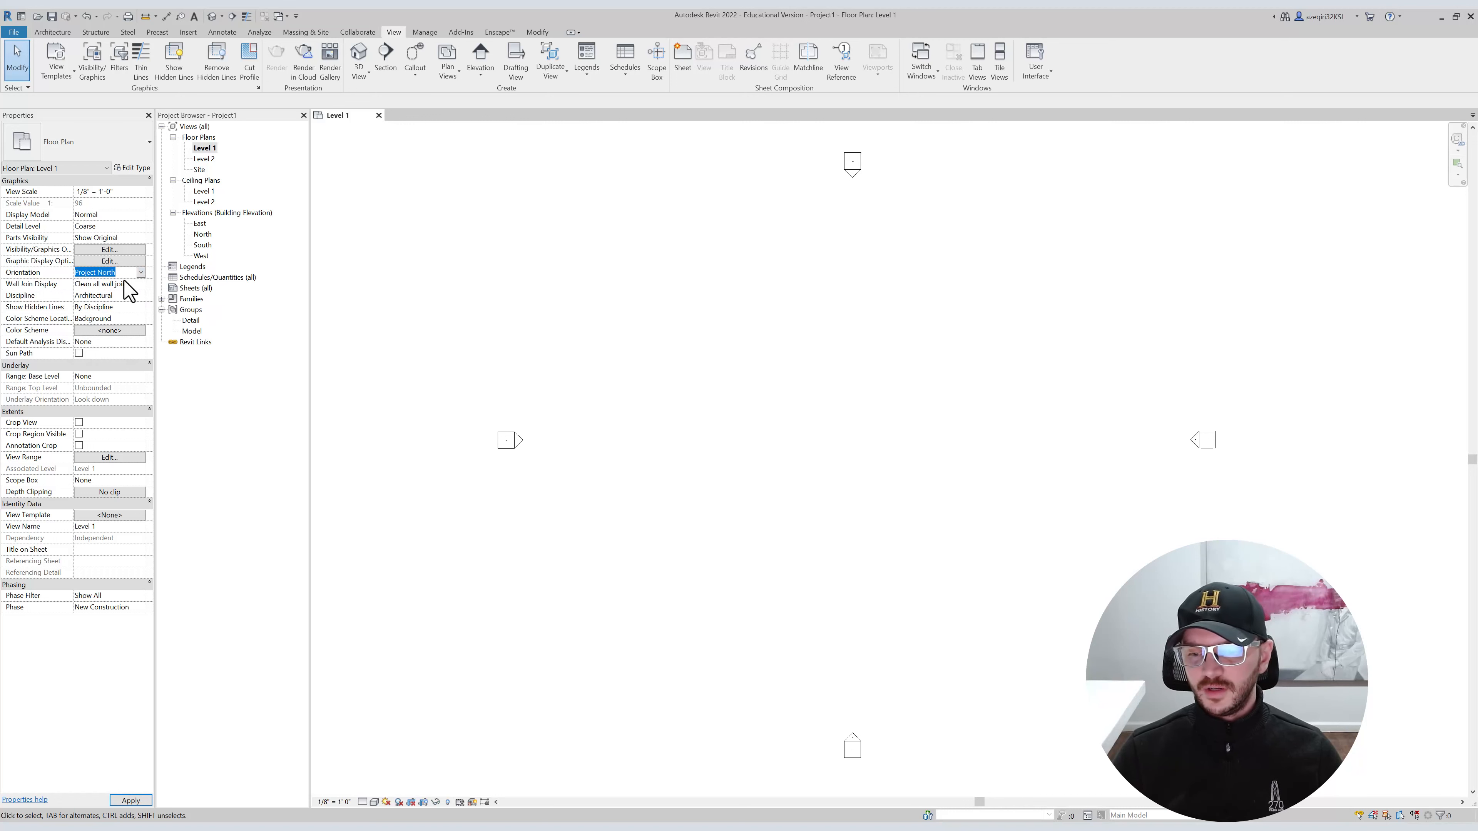
pyautogui.click(41, 285)
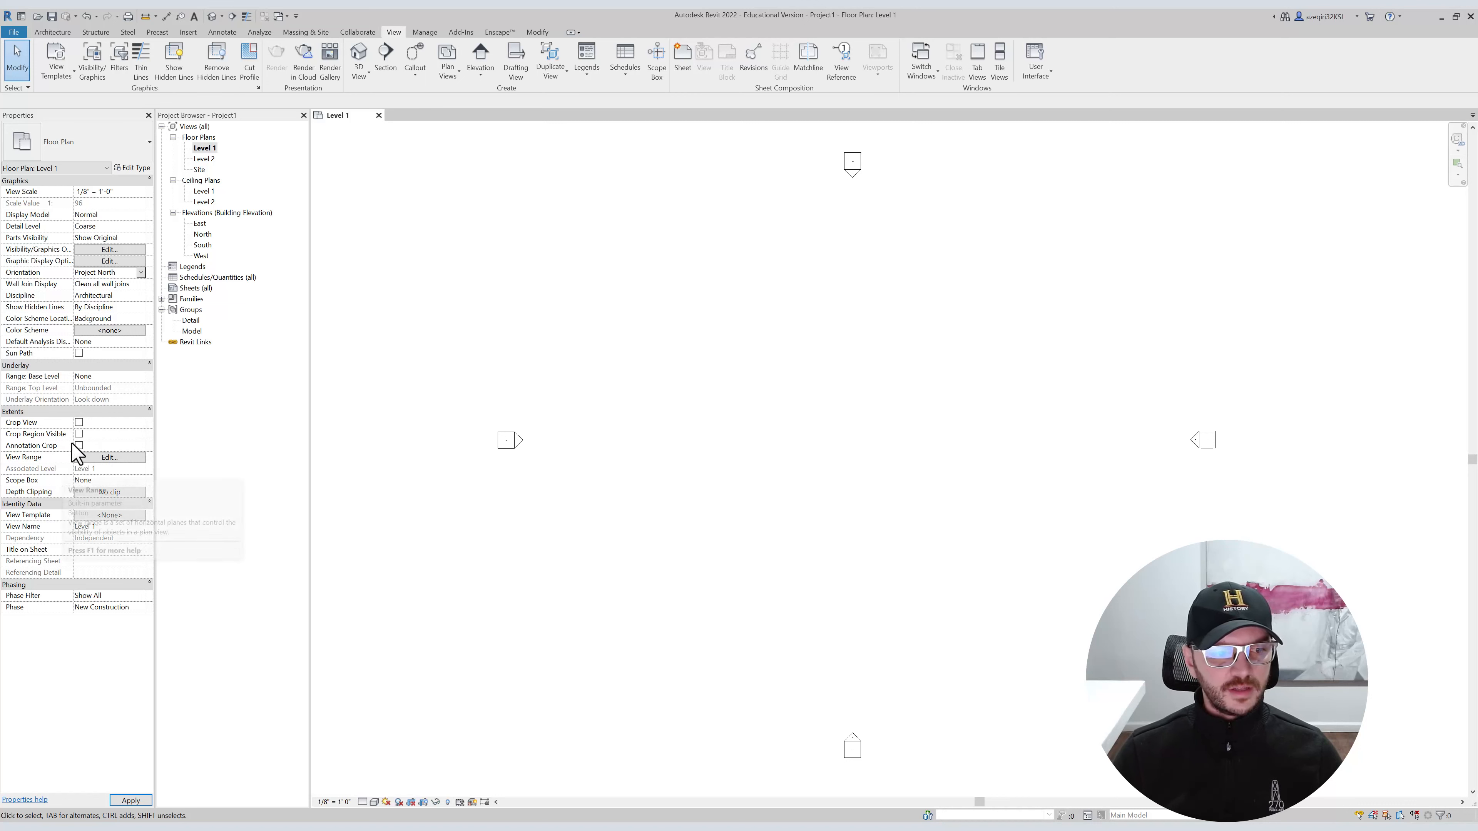
# Turn on Crop View and Crop Region Visible for the Level 1 floor plan, and select the crop region boundary.
pyautogui.scroll(-2, 568, 332)
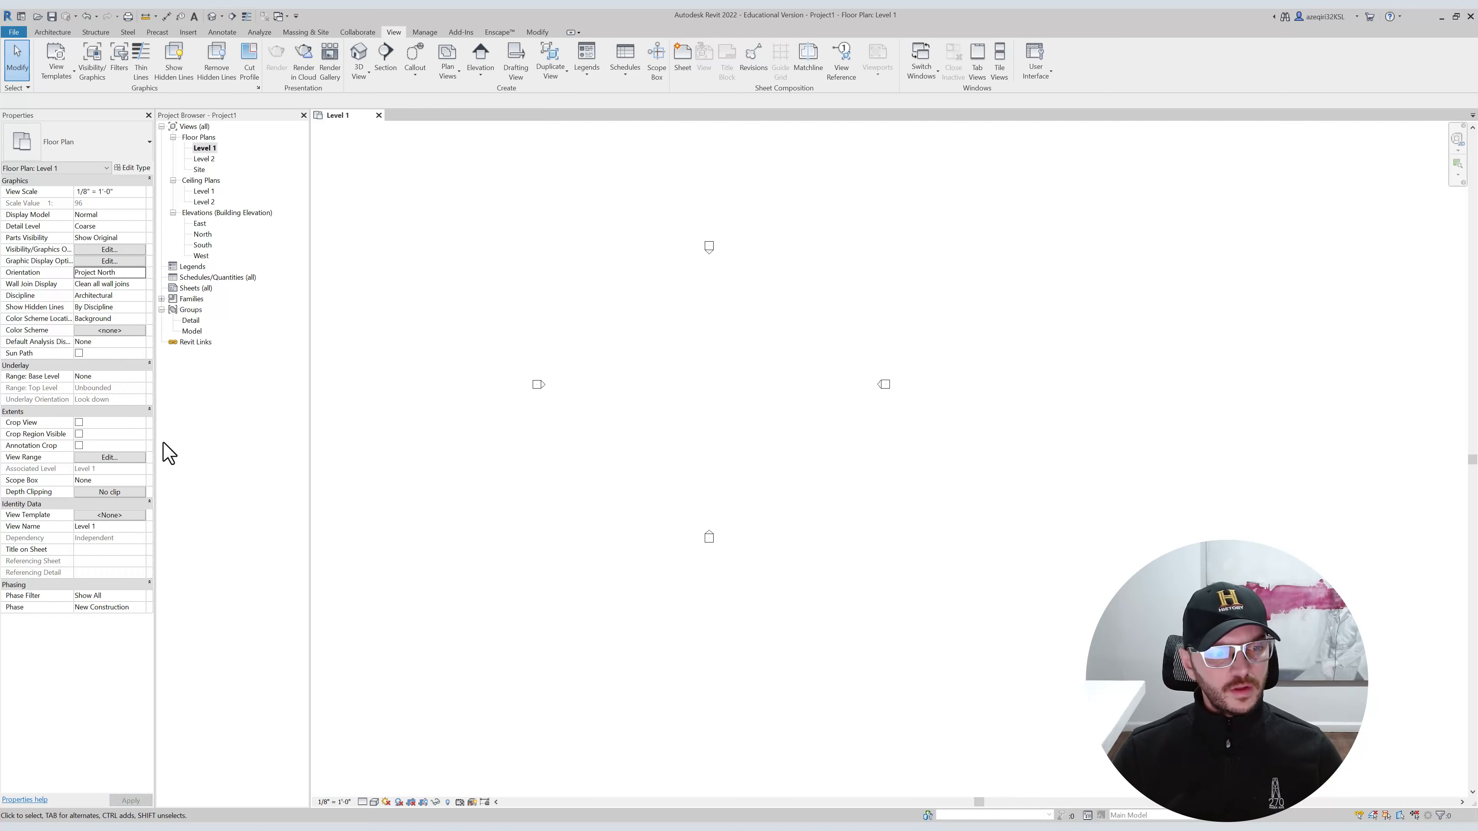
pyautogui.click(79, 423)
pyautogui.scroll(-3, 763, 348)
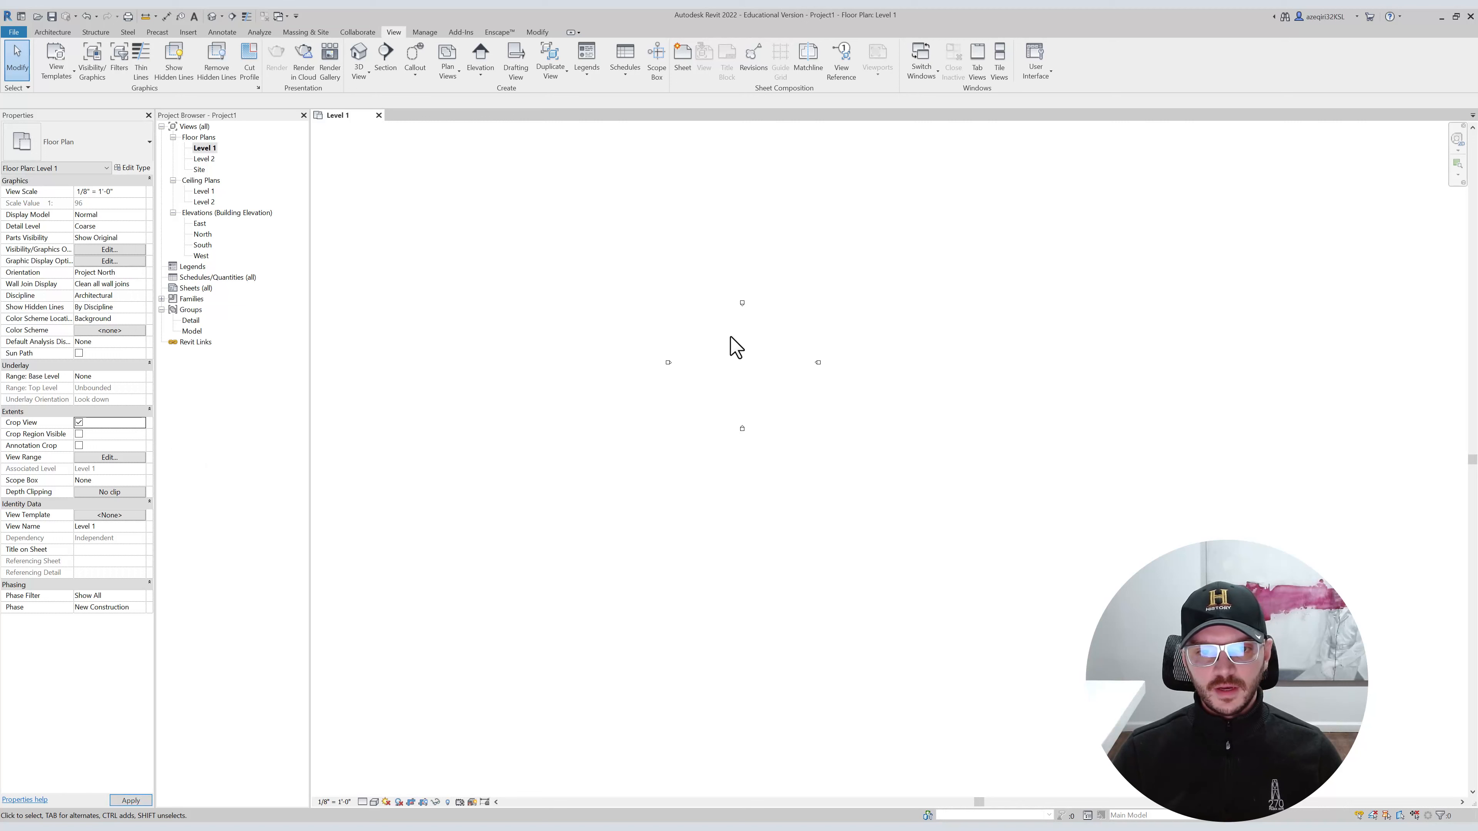
pyautogui.click(79, 434)
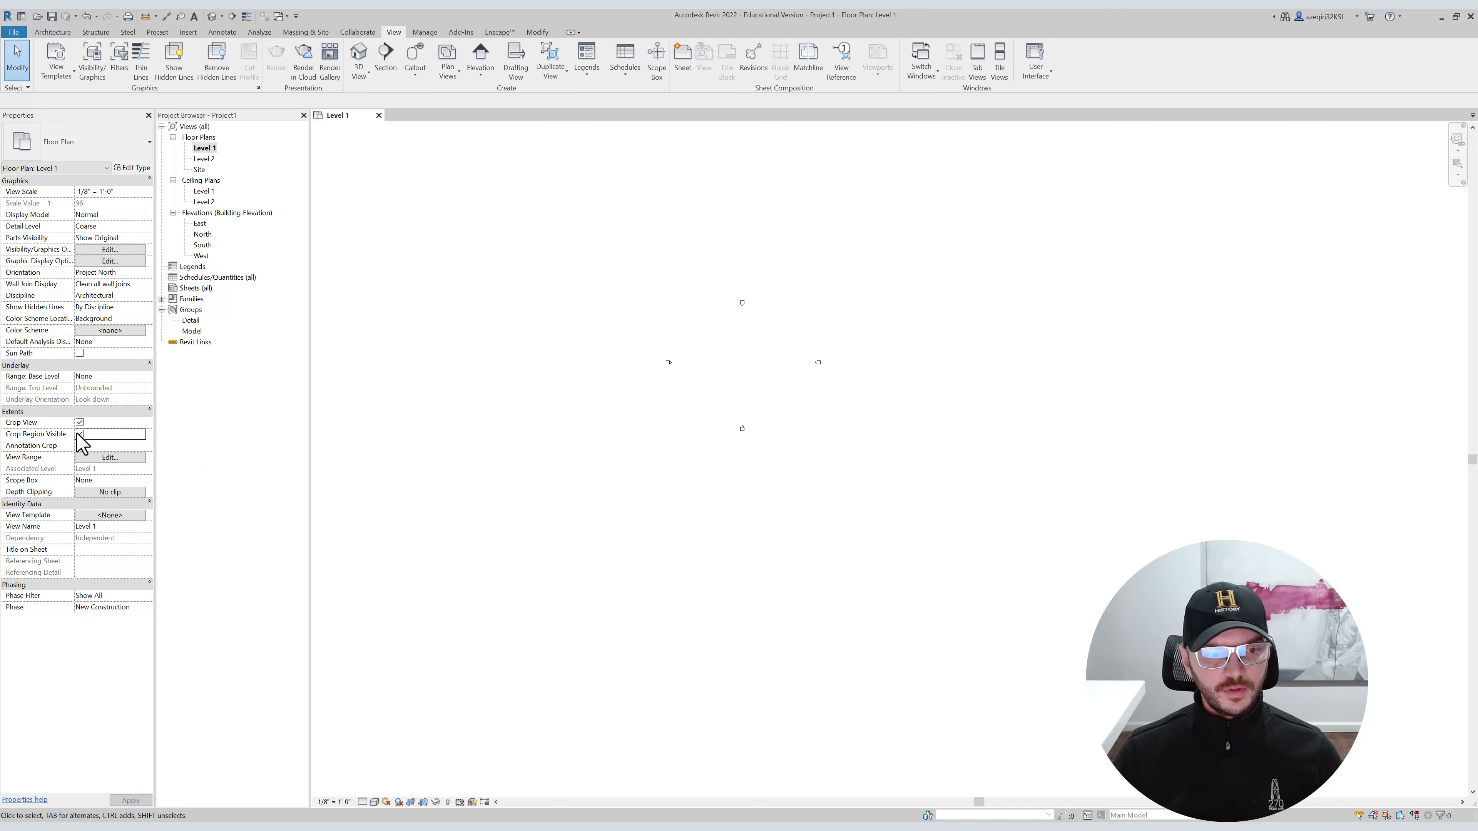
pyautogui.scroll(3, 680, 314)
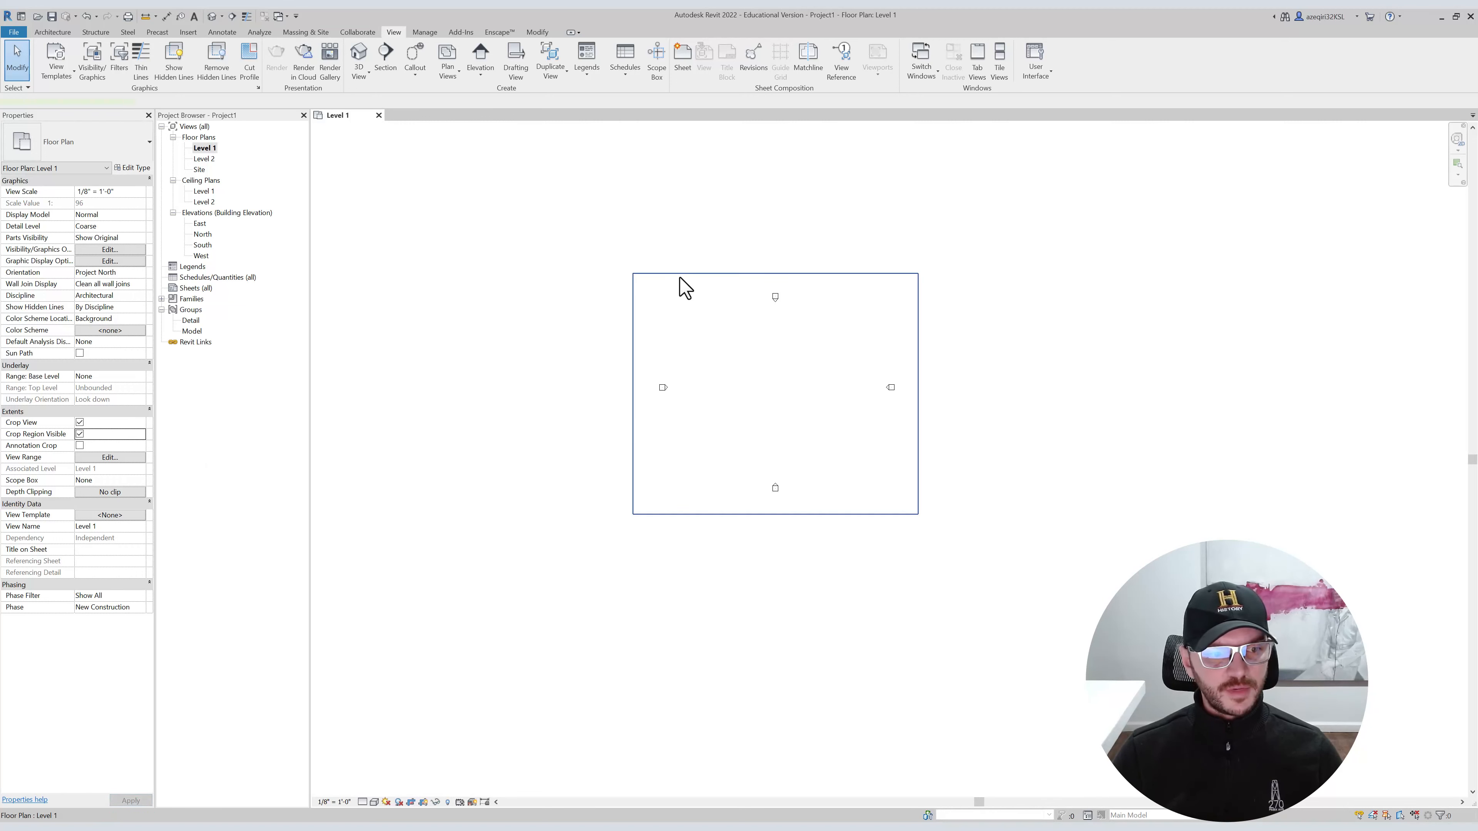
pyautogui.click(680, 275)
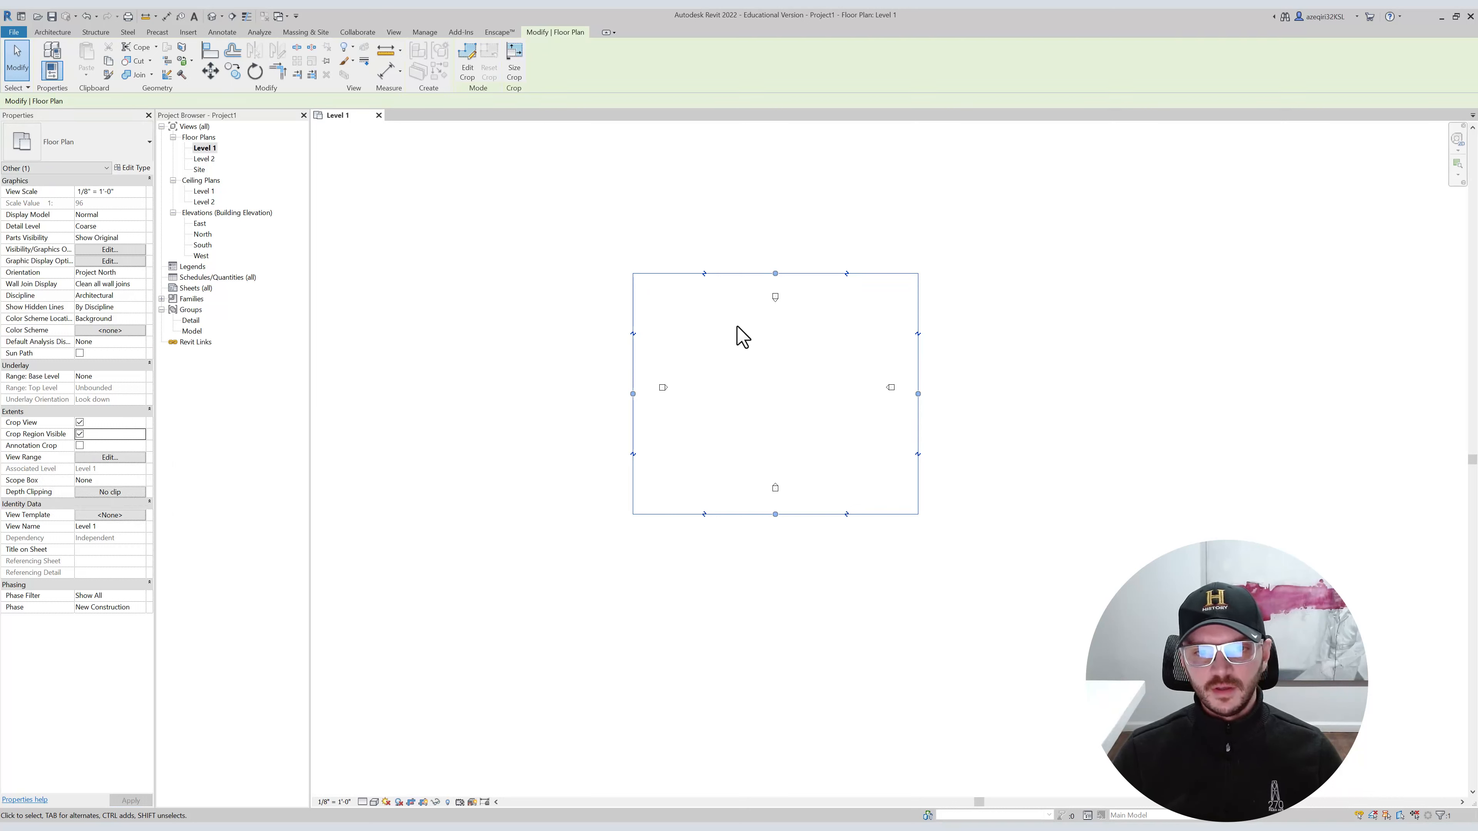
# Try moving the top and left edges of the Level 1 crop region inward, and undo both changes.
pyautogui.moveTo(775, 273); pyautogui.dragTo(777, 332)
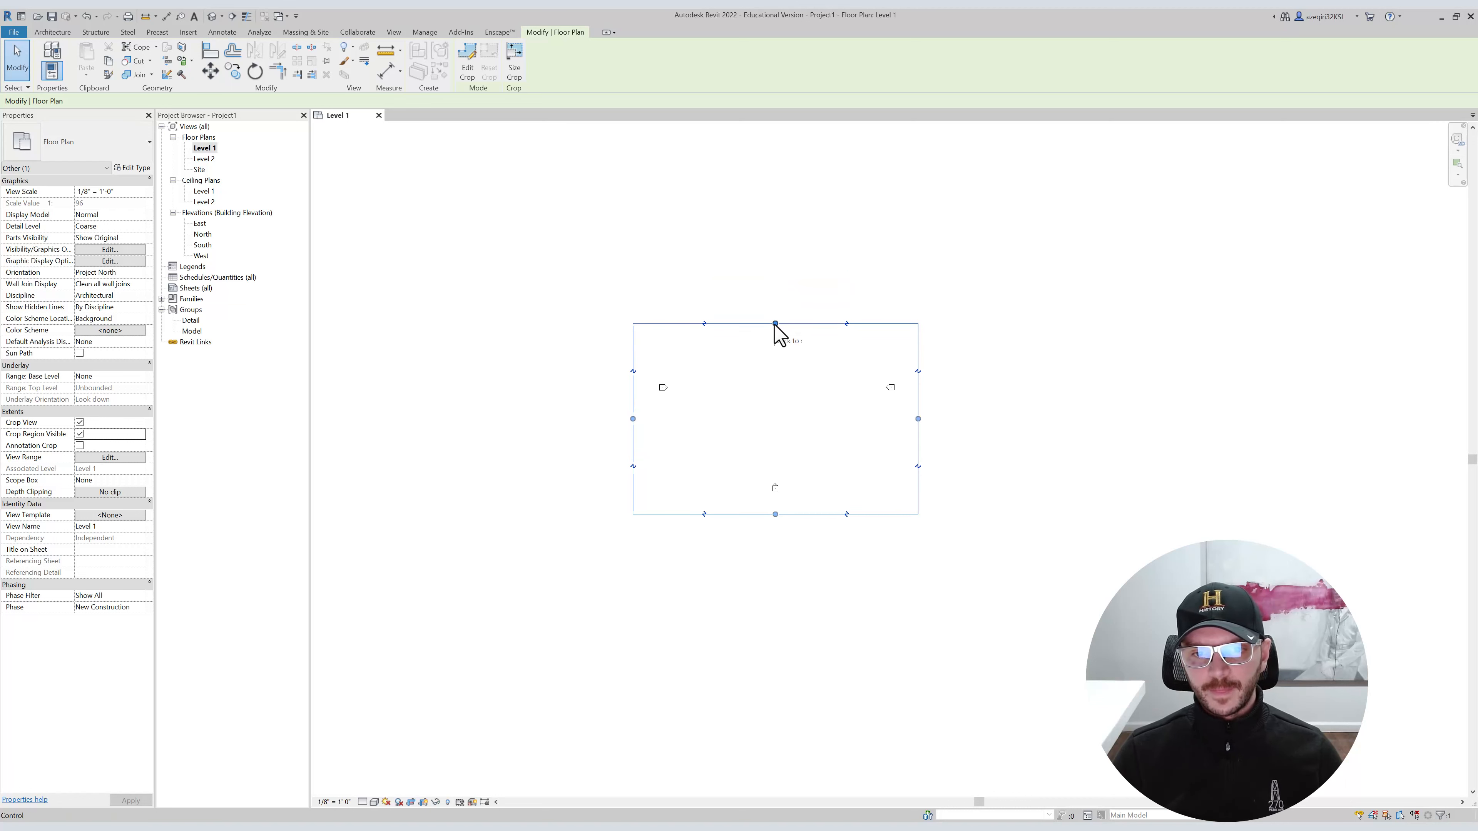
pyautogui.moveTo(633, 419); pyautogui.dragTo(683, 420)
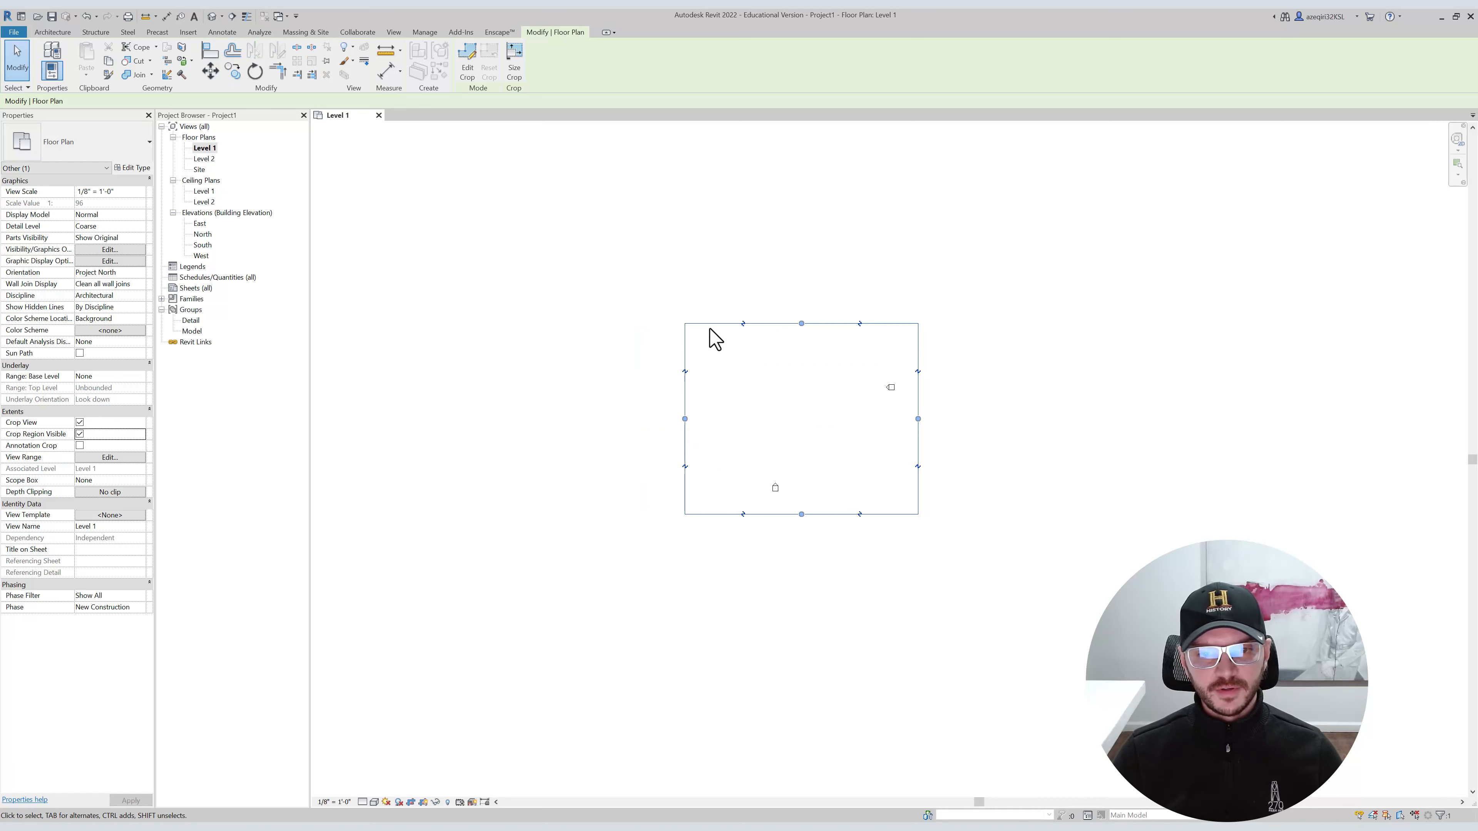
pyautogui.hotkey('ctrl', 'z')
pyautogui.hotkey('ctrl', 'z')
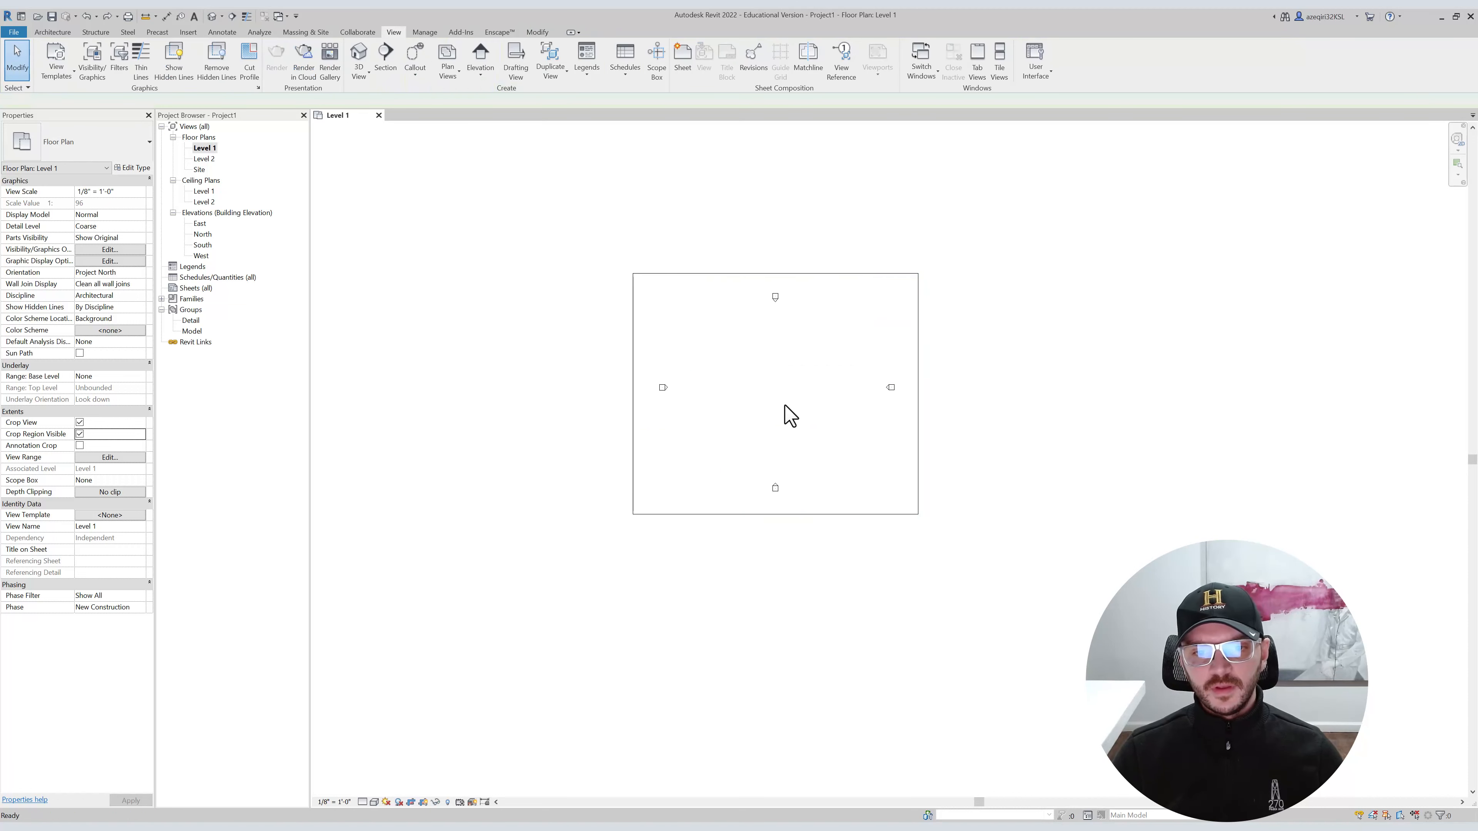
# Turn on Annotation Crop, try moving the crop region's left edge inward and undo it, and turn Annotation Crop back off.
pyautogui.click(633, 351)
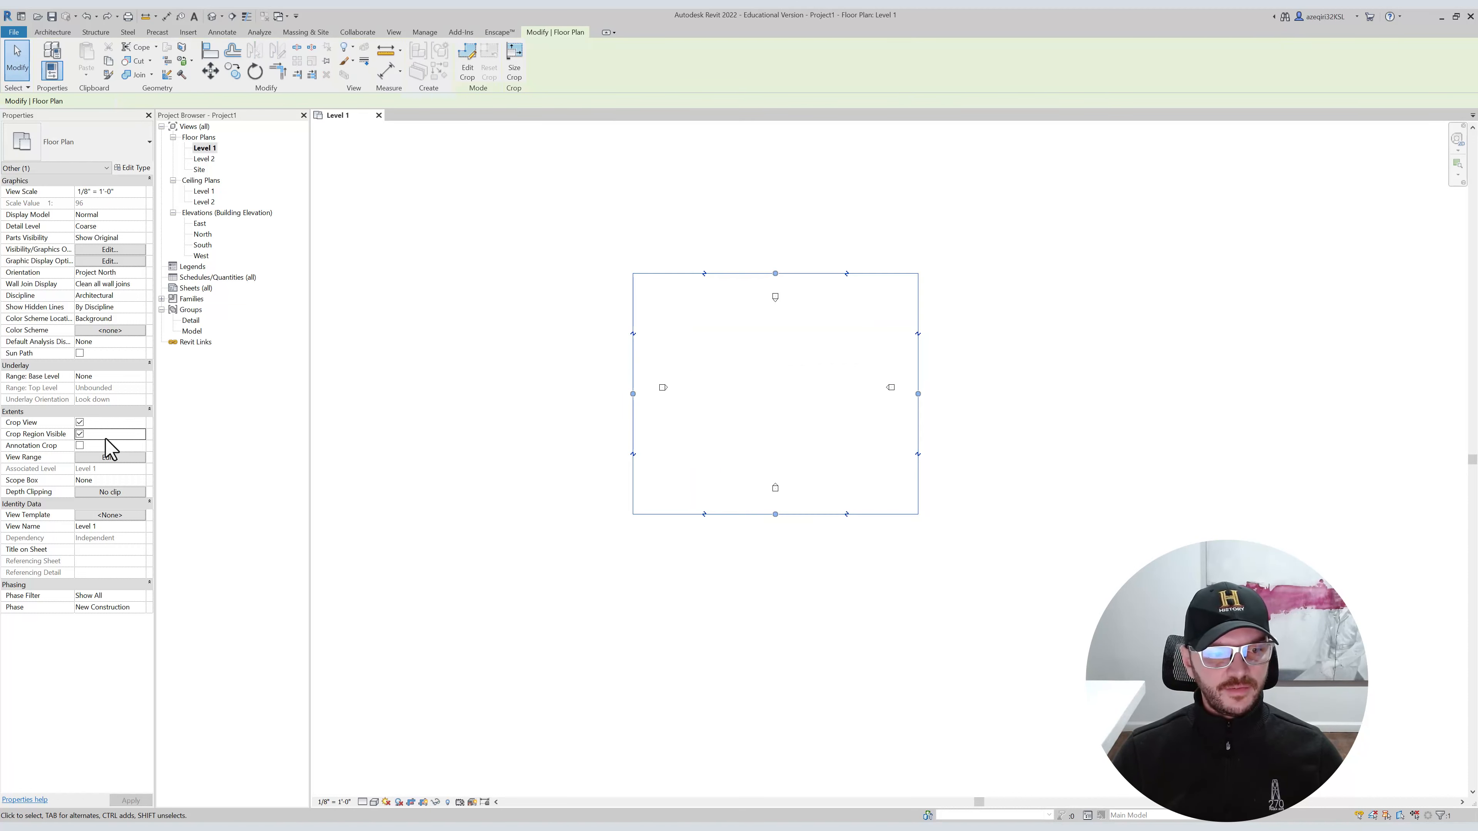
pyautogui.click(79, 446)
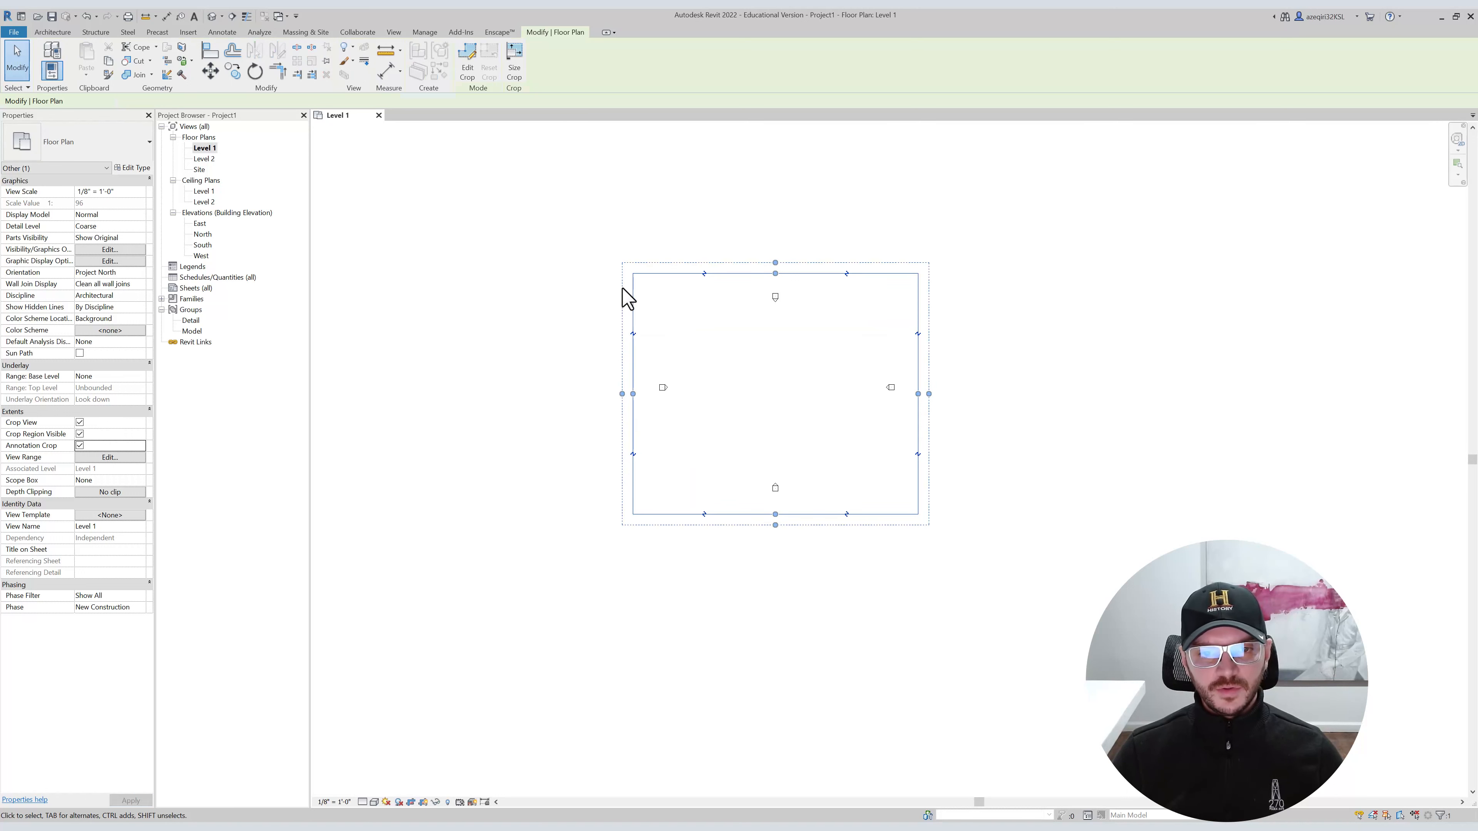
pyautogui.scroll(2, 630, 291)
pyautogui.moveTo(615, 416)
pyautogui.mouseDown()
pyautogui.moveTo(576, 426)
pyautogui.moveTo(687, 426)
pyautogui.mouseUp()
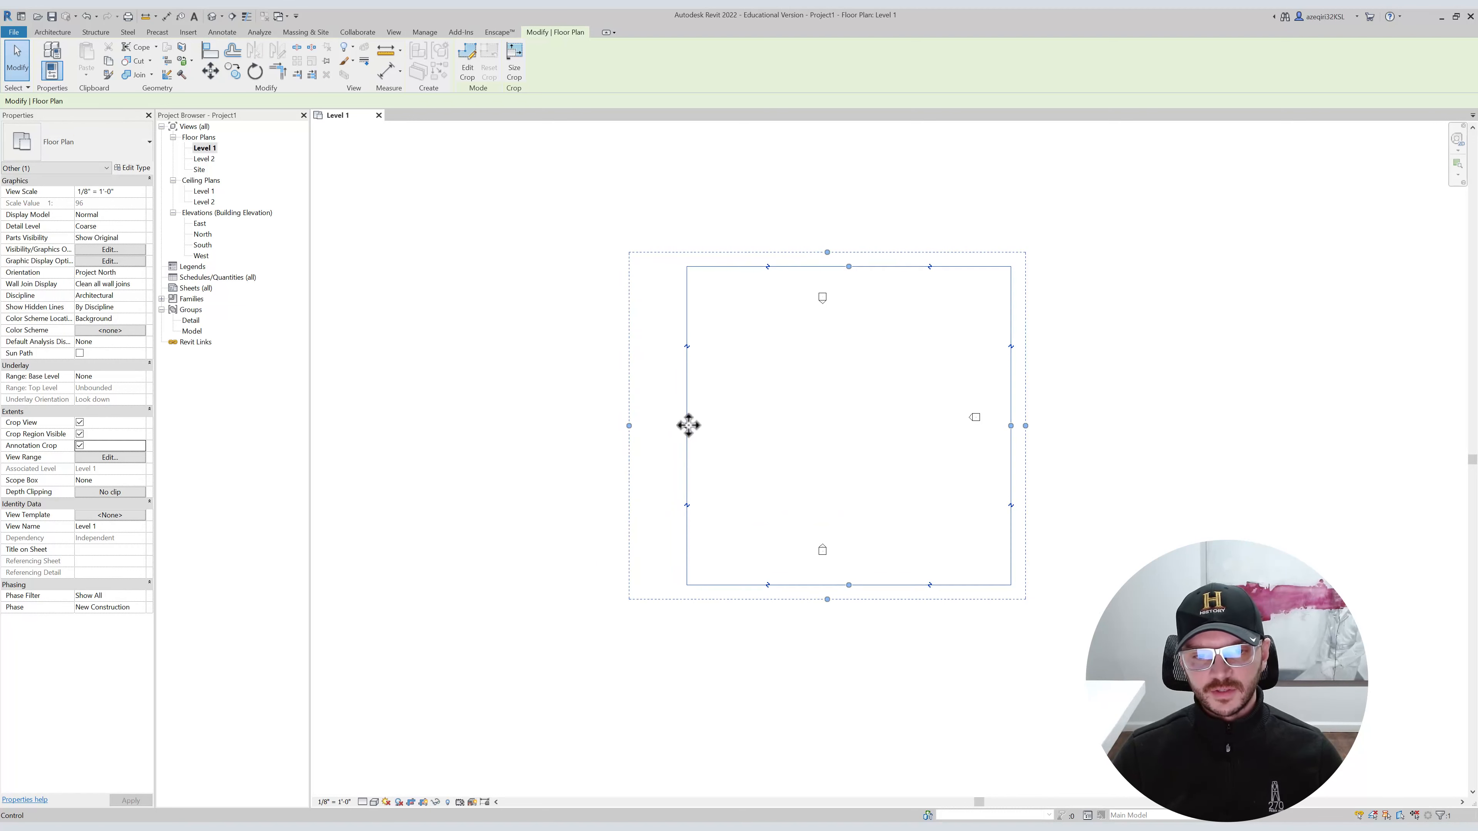
pyautogui.press('Escape')
pyautogui.hotkey('ctrl', 'z')
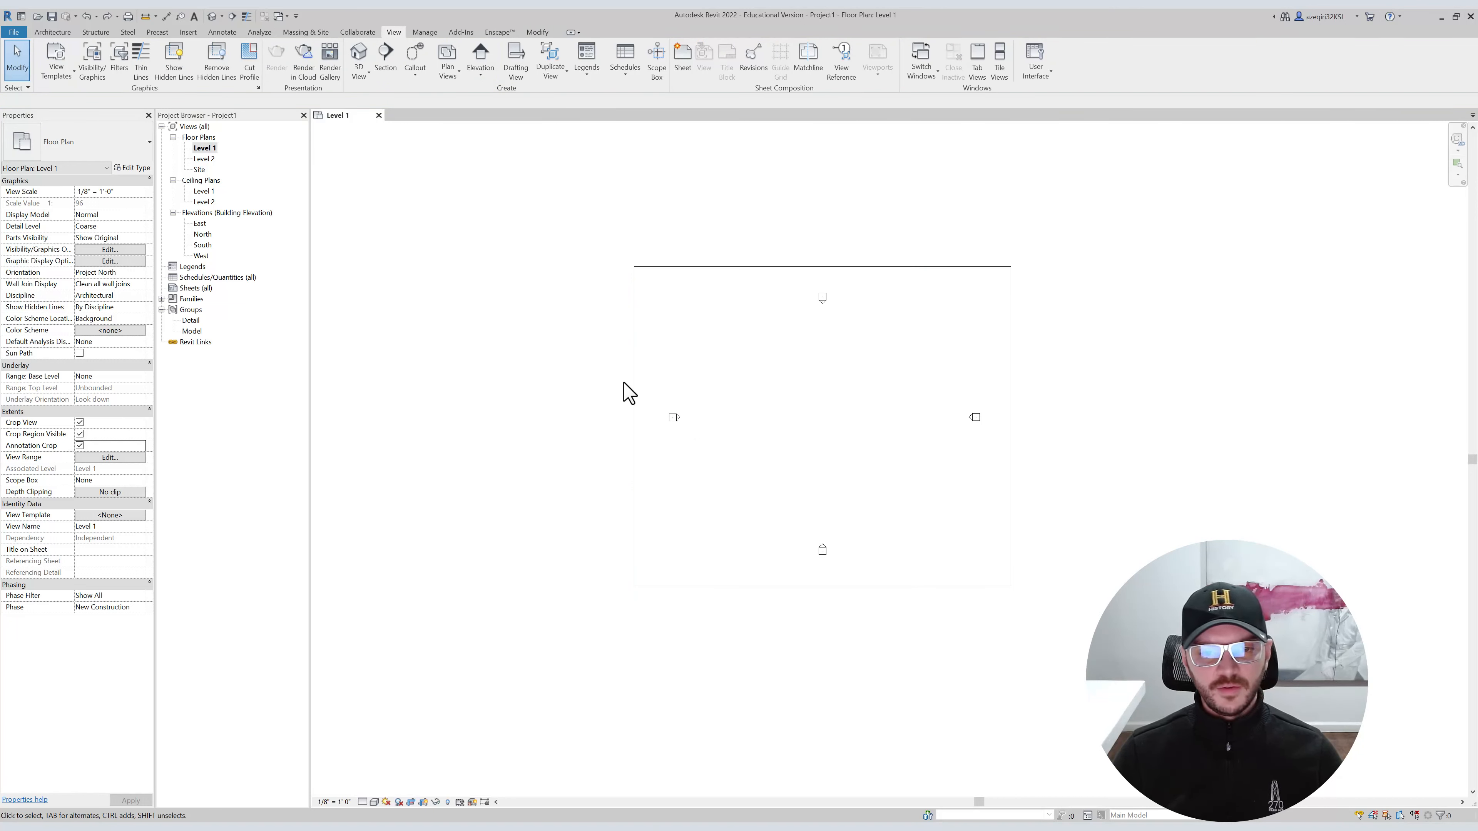
pyautogui.click(635, 367)
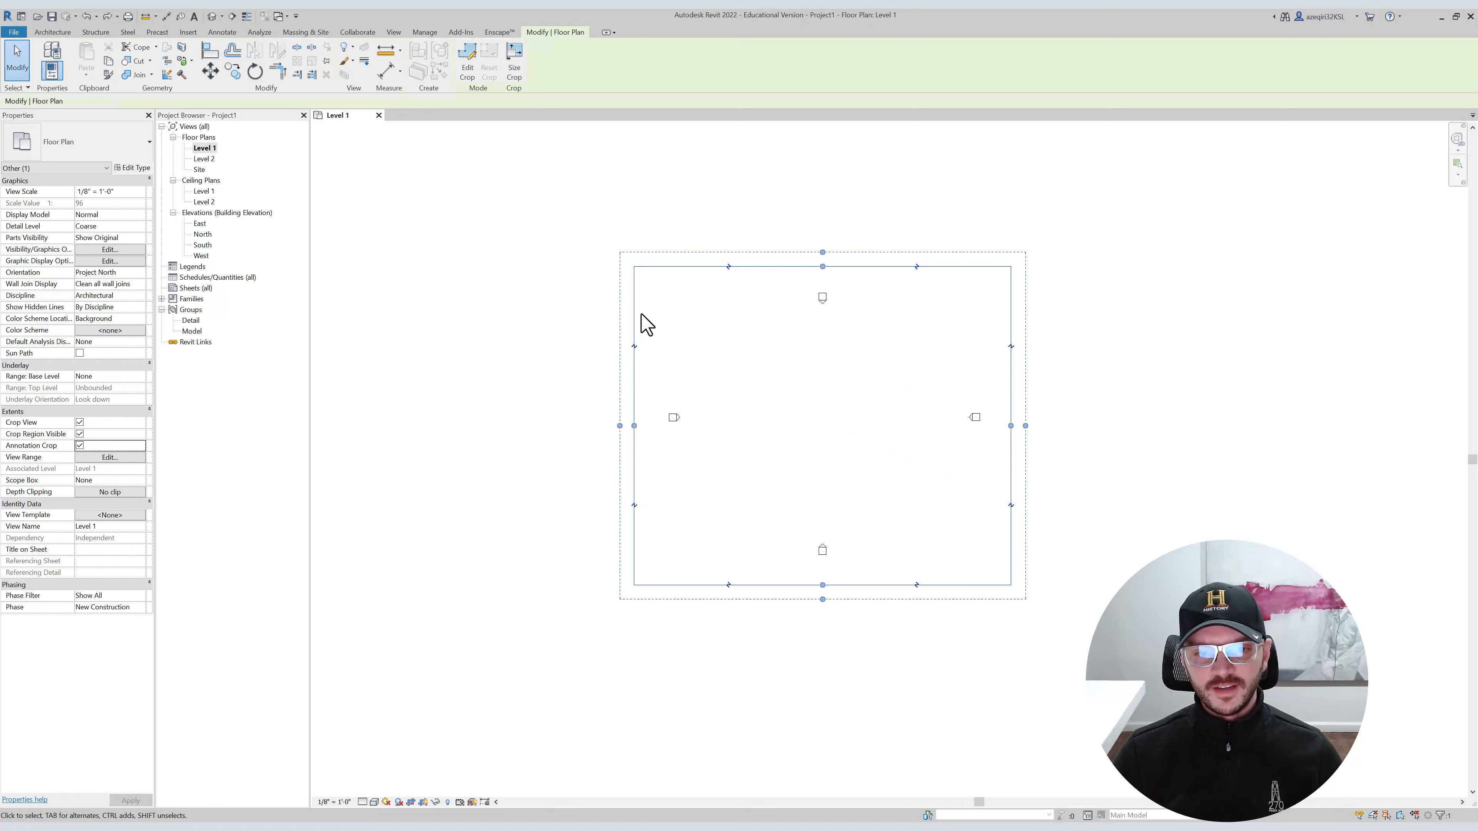
pyautogui.click(79, 446)
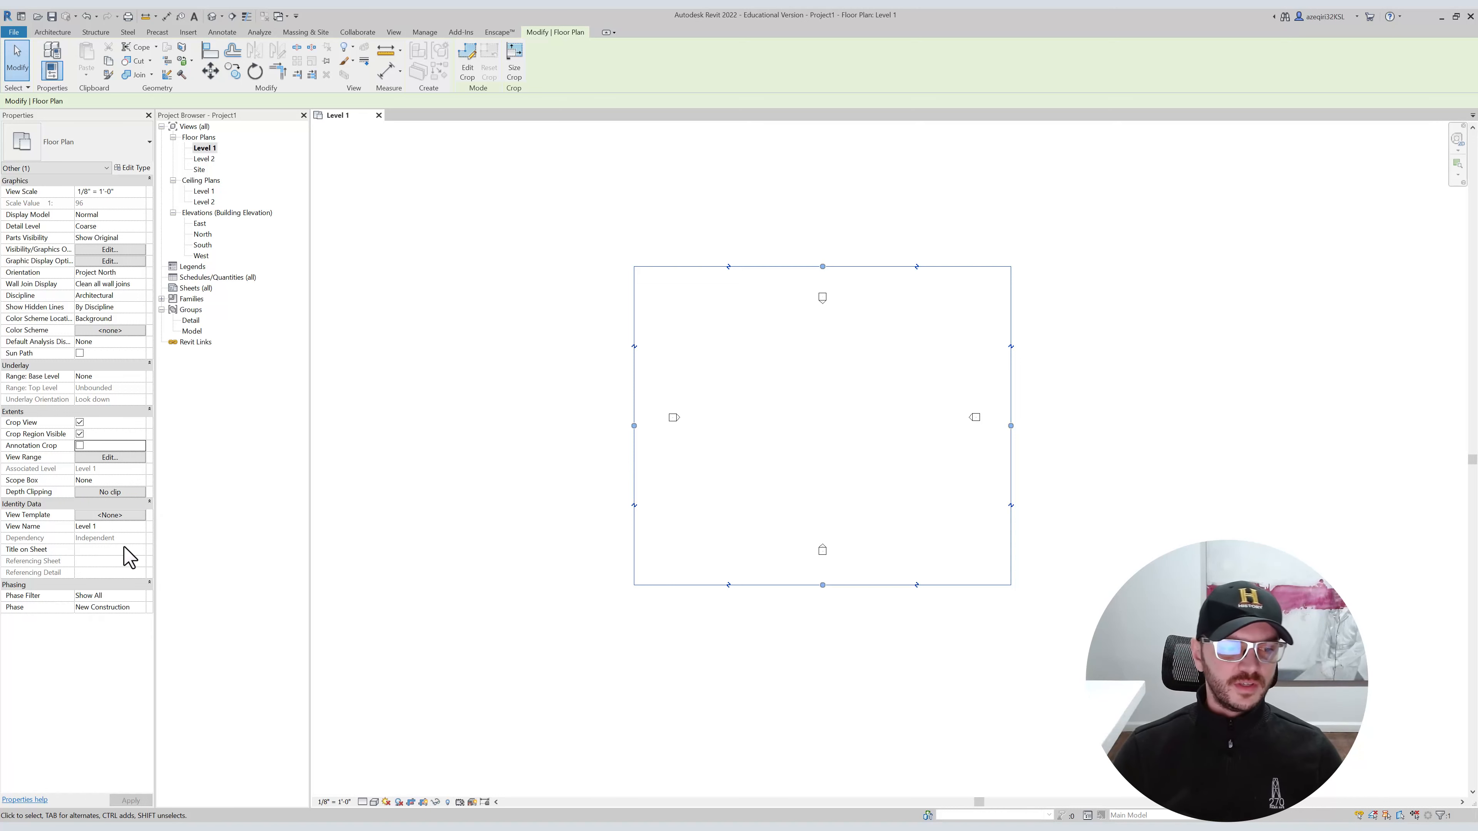
# Review the view templates available for the Level 1 view without assigning one, and clear the crop region selection.
pyautogui.click(118, 518)
pyautogui.press('Escape')
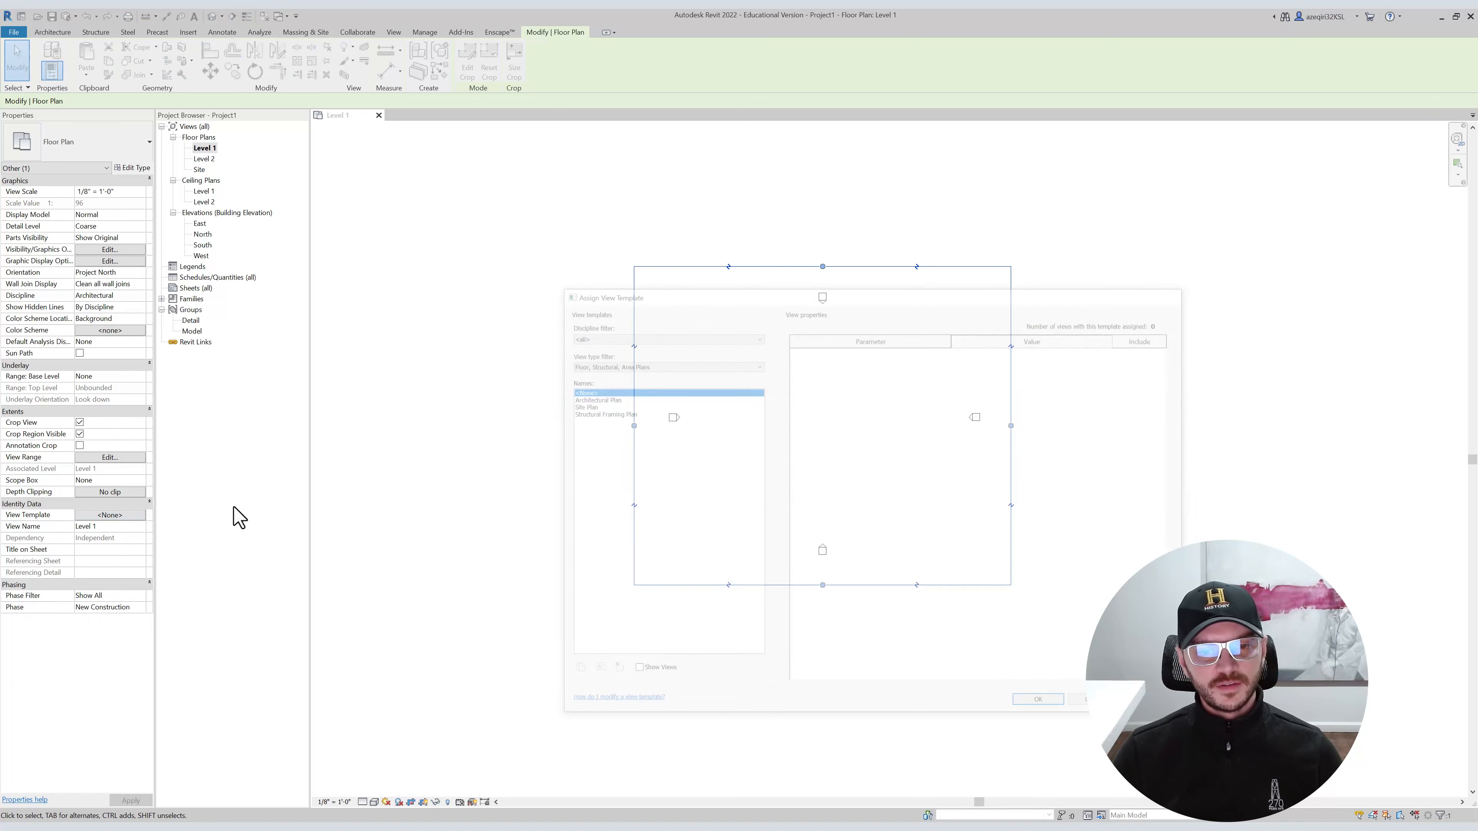
pyautogui.click(389, 359)
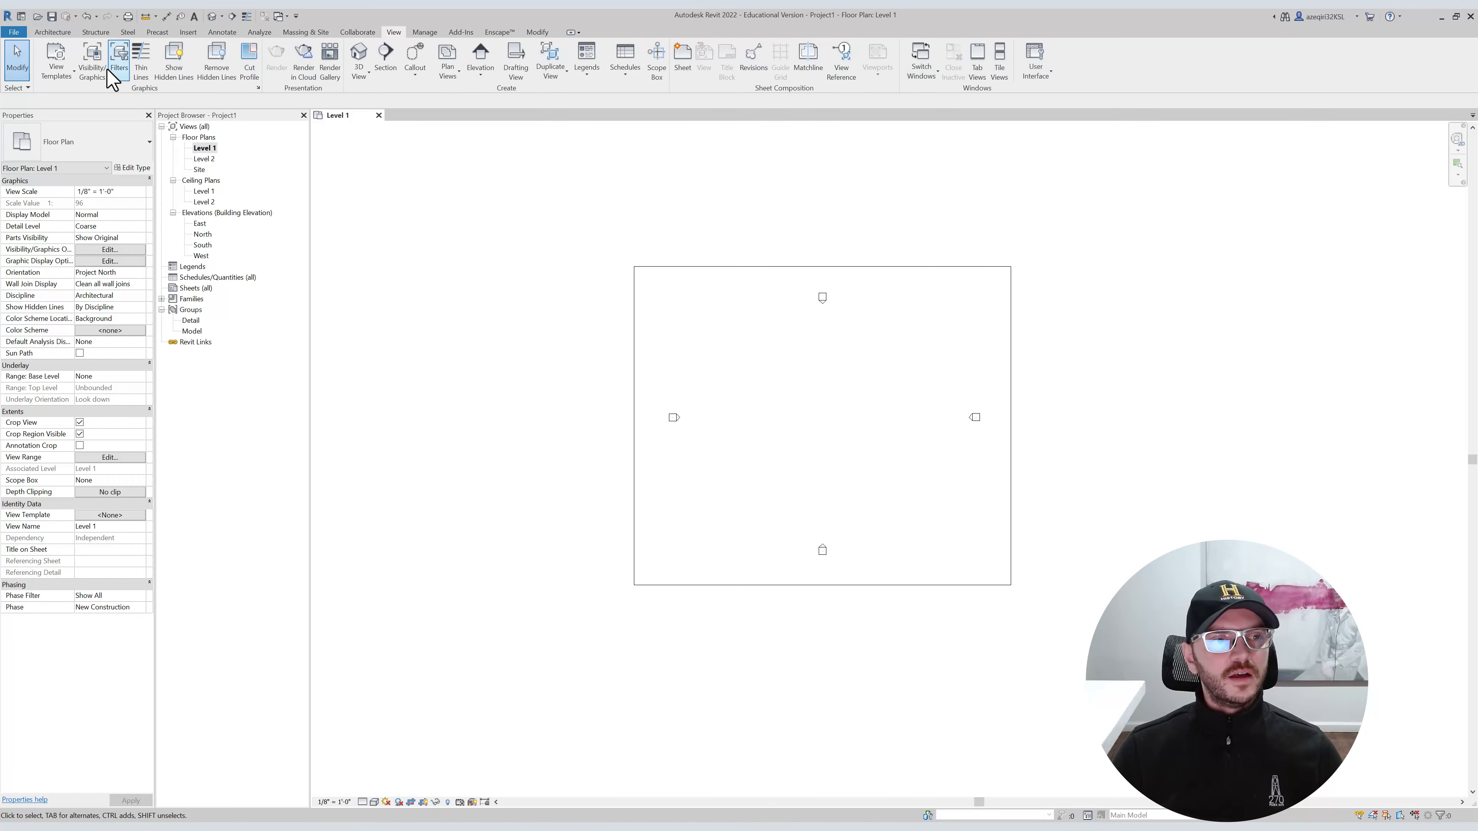
# Draw a closed rectangle of four Generic - 8" walls, 20' 0" high, in the middle of the crop region.
pyautogui.click(53, 32)
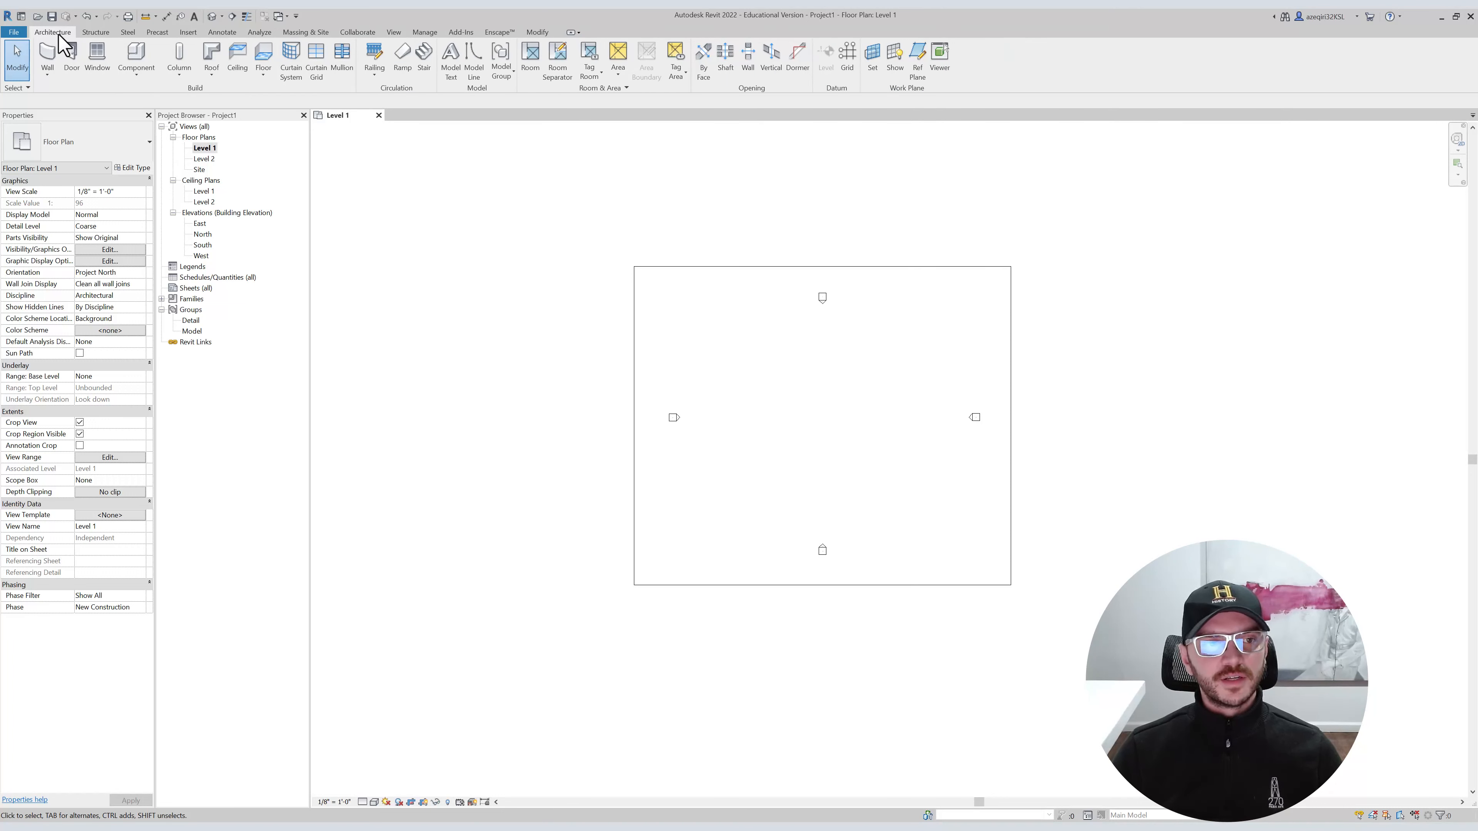
pyautogui.click(49, 72)
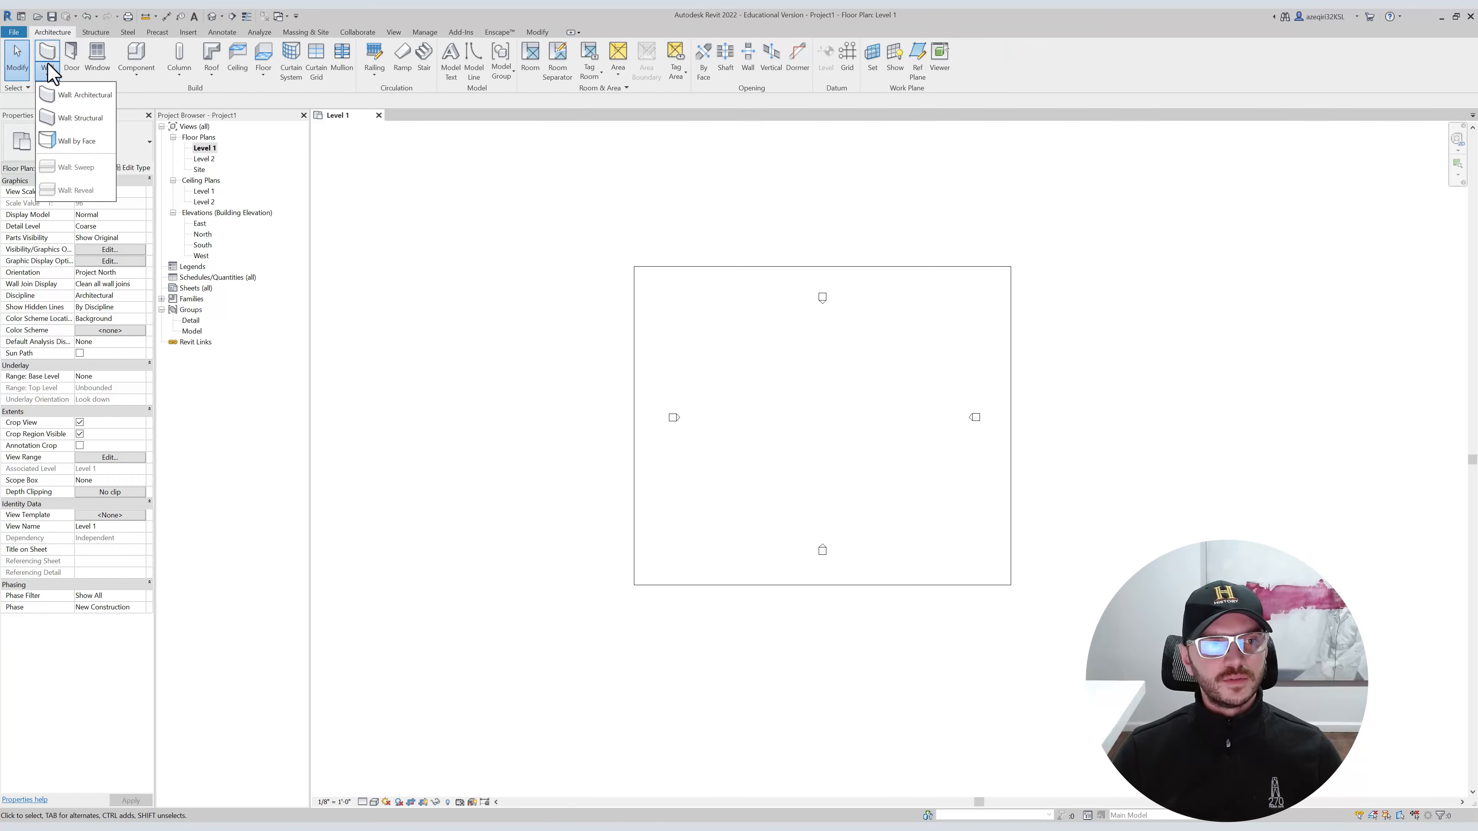
pyautogui.click(47, 53)
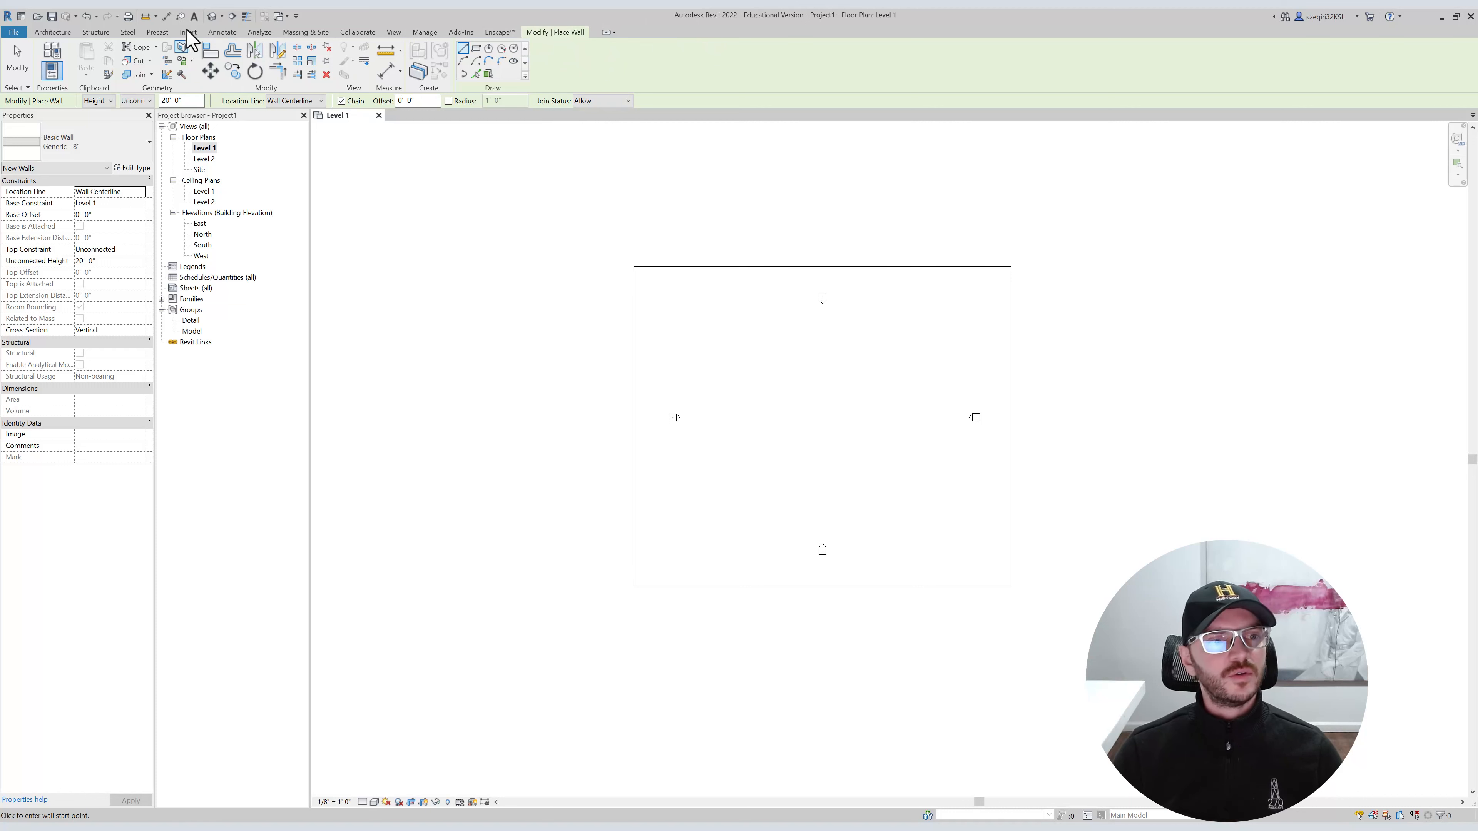
pyautogui.click(732, 350)
pyautogui.click(733, 451)
pyautogui.click(878, 451)
pyautogui.click(878, 349)
pyautogui.click(733, 349)
pyautogui.press('Escape')
pyautogui.press('Escape')
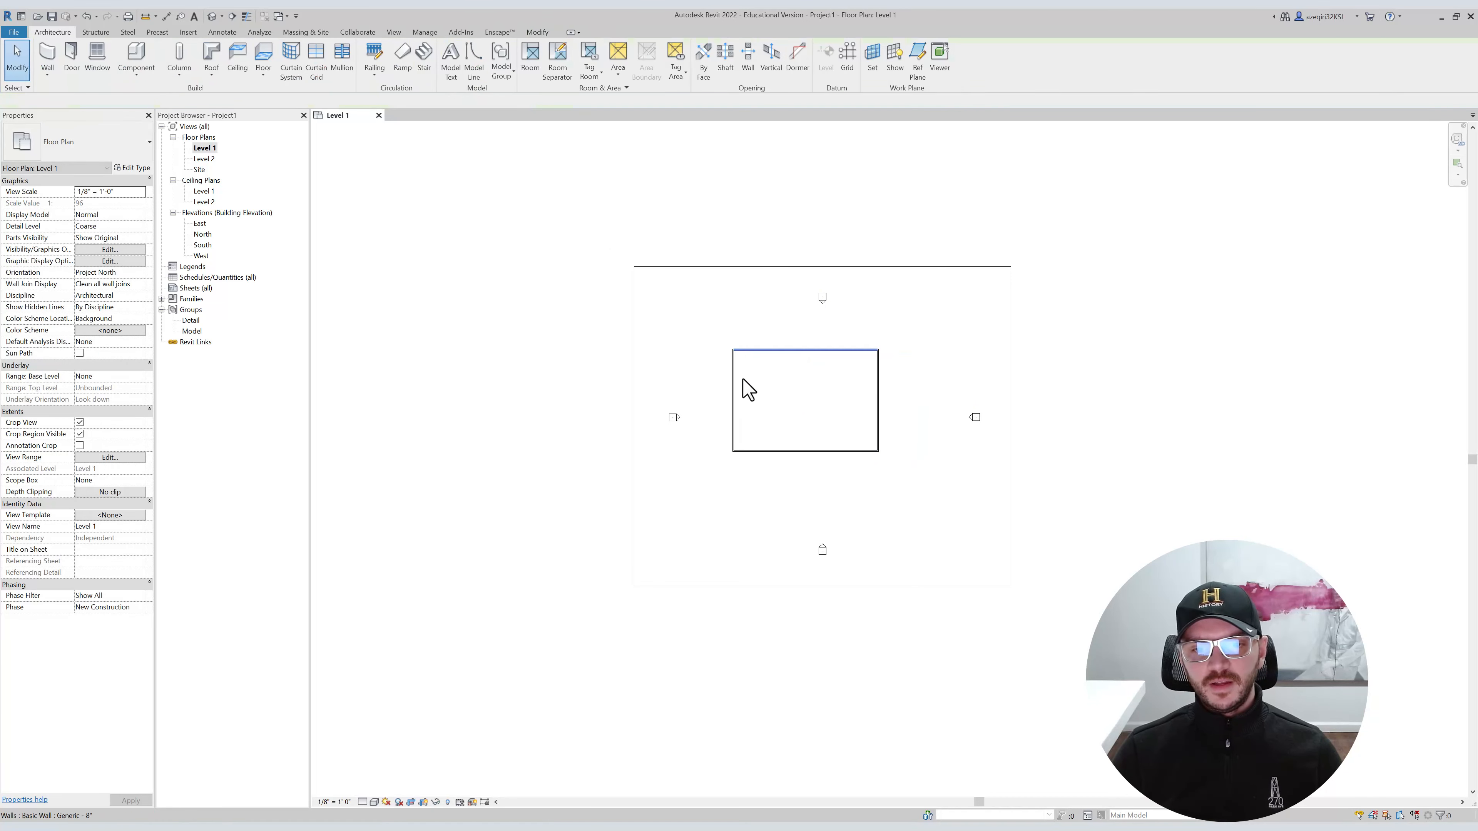
# Delete all four walls of the rectangle.
pyautogui.moveTo(704, 312); pyautogui.dragTo(938, 515)
pyautogui.press('Delete')
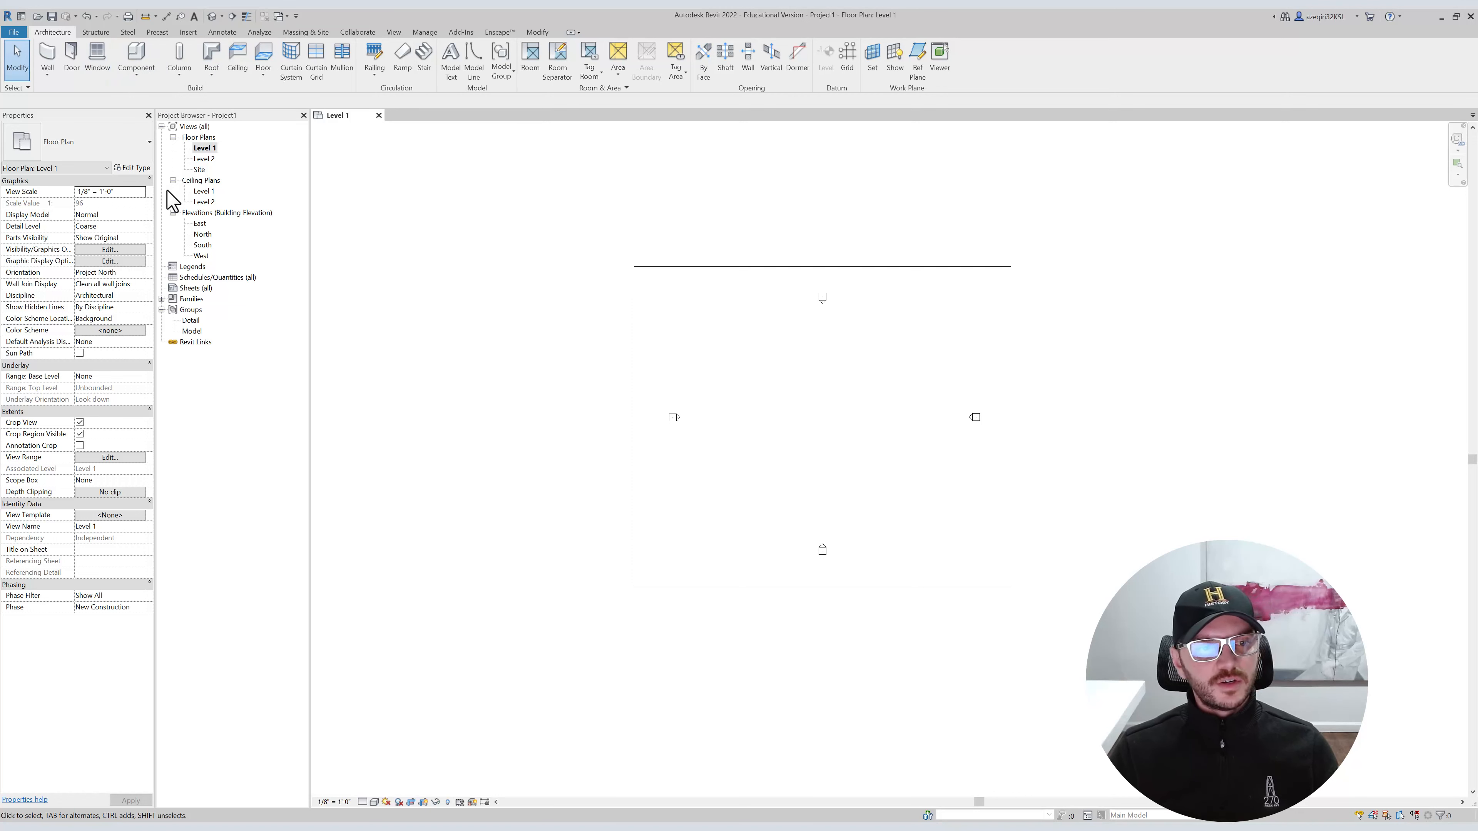
# Browse the project's Families to the Single-Flush door types and view the properties of the 30" x 80" type.
pyautogui.click(162, 299)
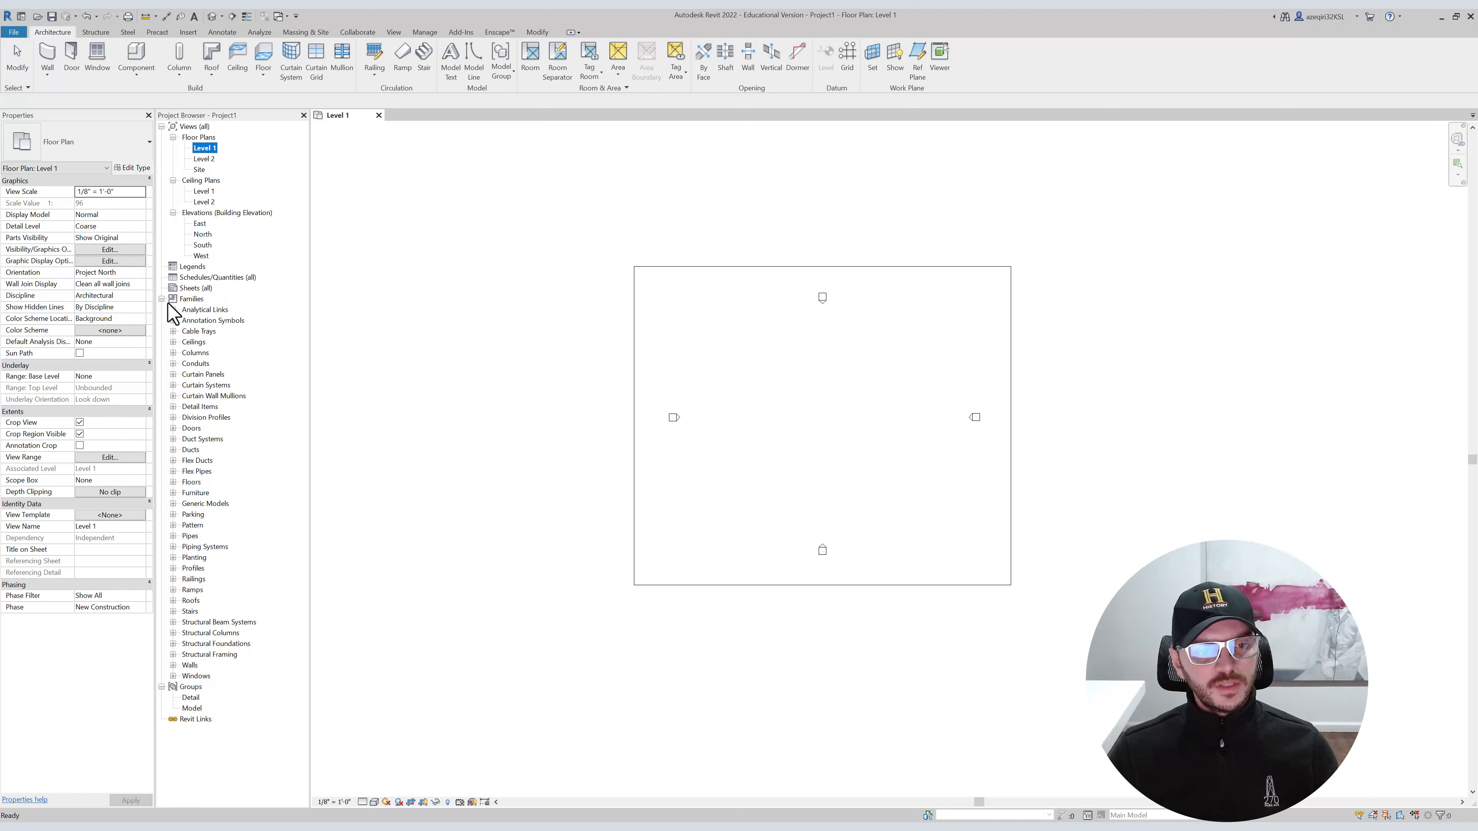
pyautogui.click(207, 310)
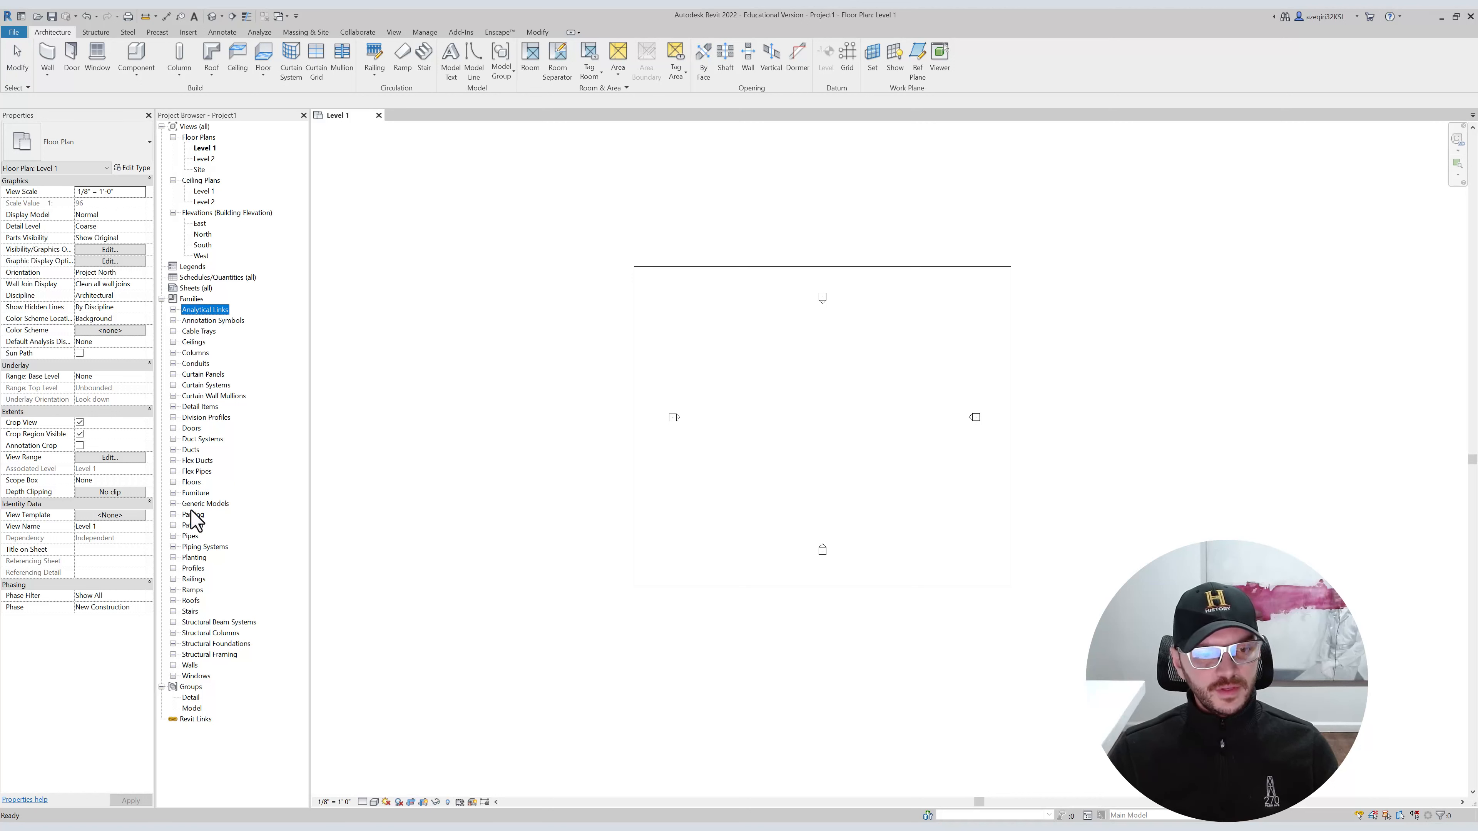
pyautogui.click(173, 428)
pyautogui.click(184, 439)
pyautogui.click(219, 450)
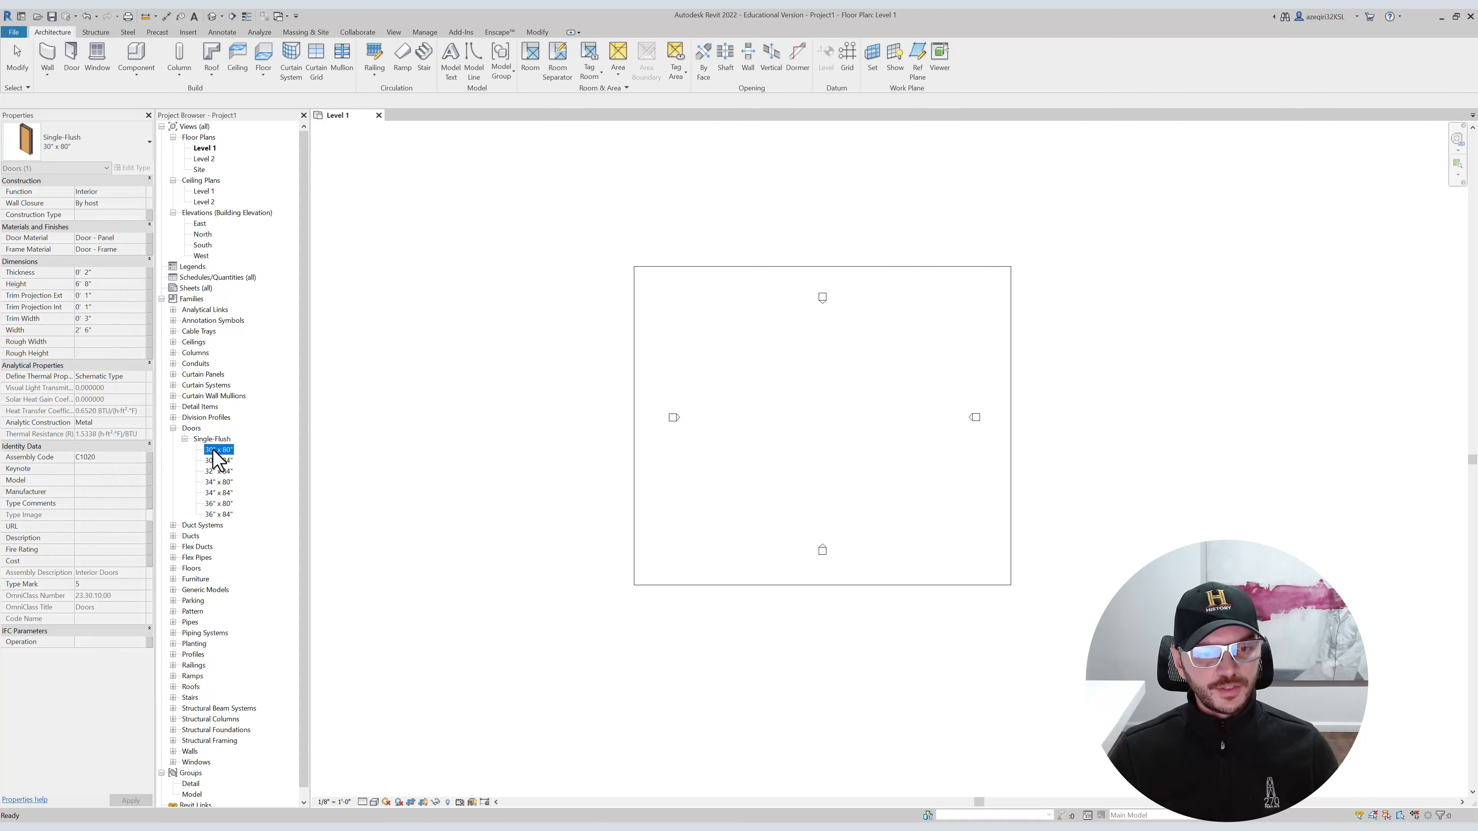
pyautogui.click(70, 56)
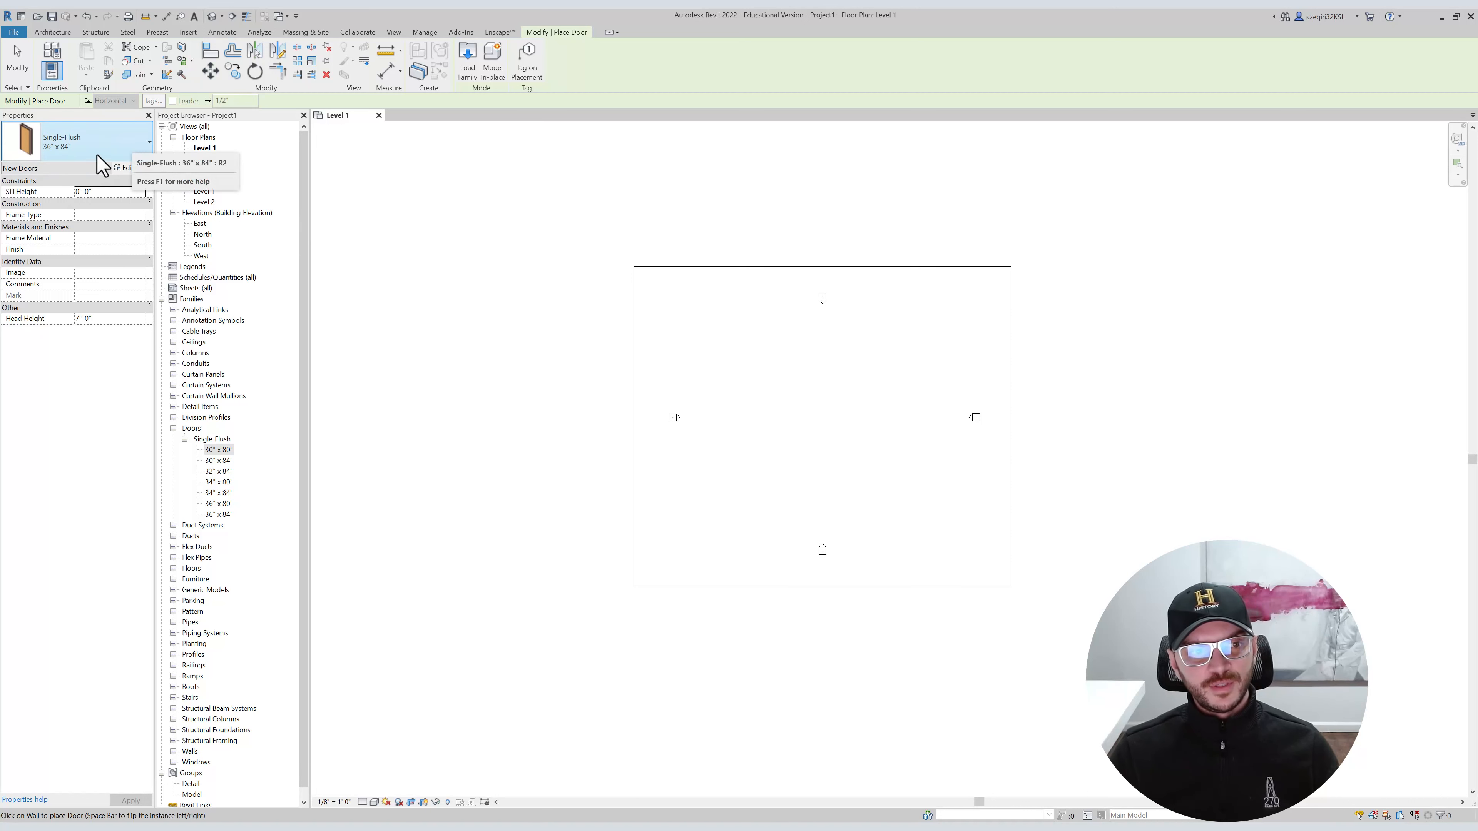
pyautogui.moveTo(742, 351); pyautogui.dragTo(713, 324, button='middle')
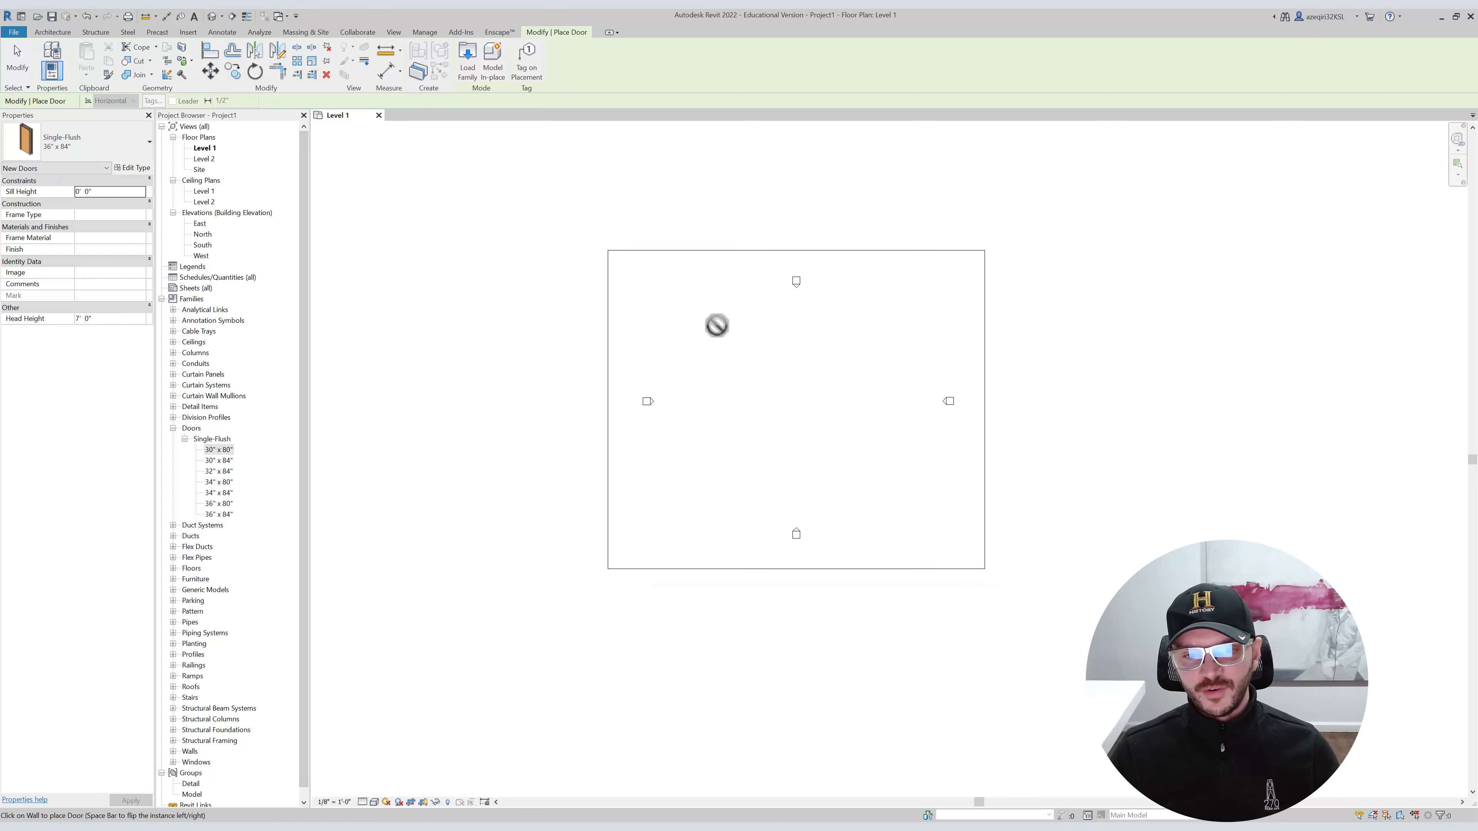
pyautogui.press('Escape')
# Draw a single vertical Generic - 8" wall, 20' 0" high, between the elevation markers on the Level 1 plan.
pyautogui.press('w')
pyautogui.press('a')
pyautogui.click(744, 348)
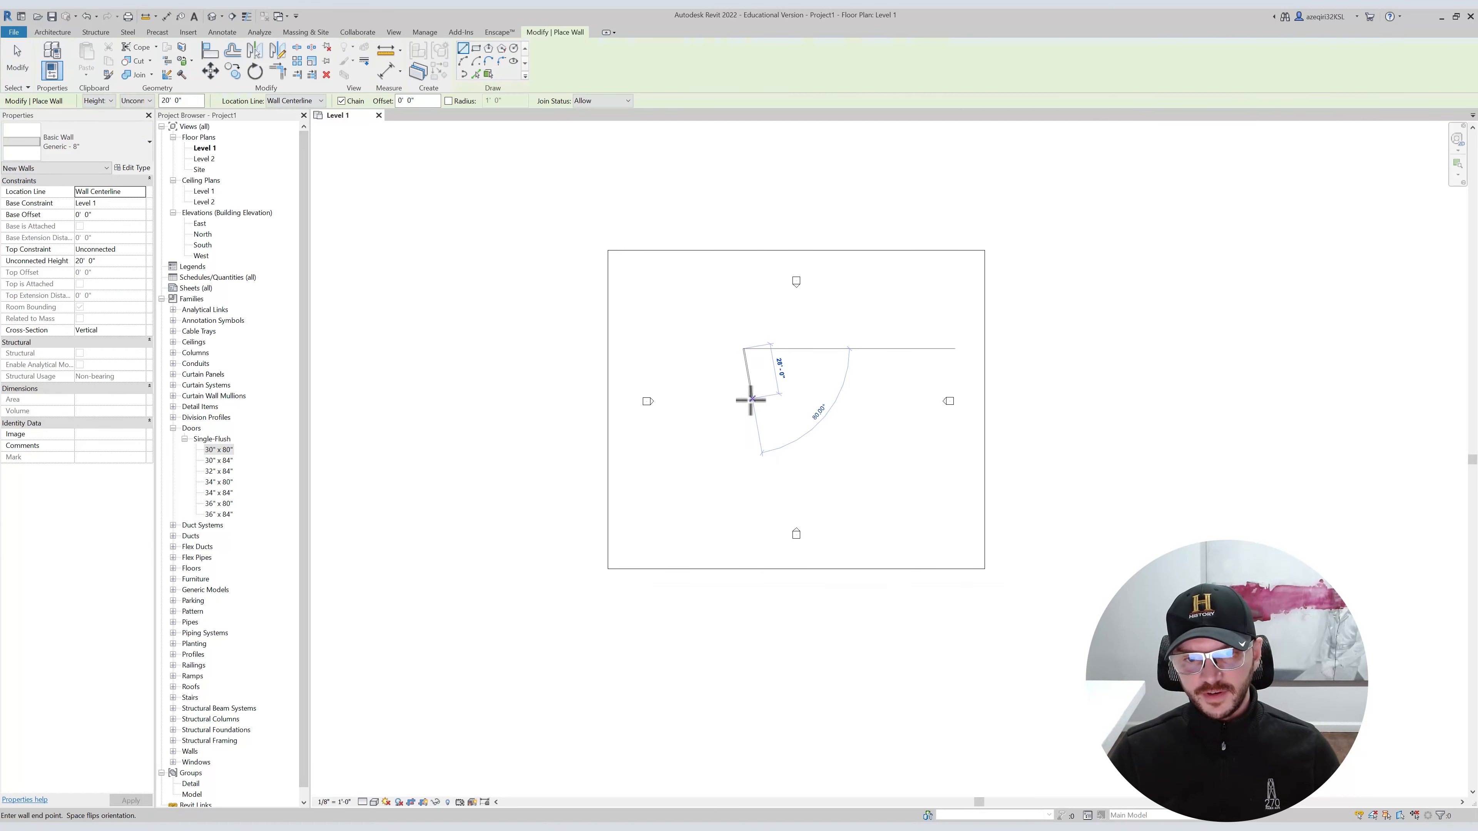
pyautogui.click(744, 407)
pyautogui.press('Escape')
pyautogui.press('Escape')
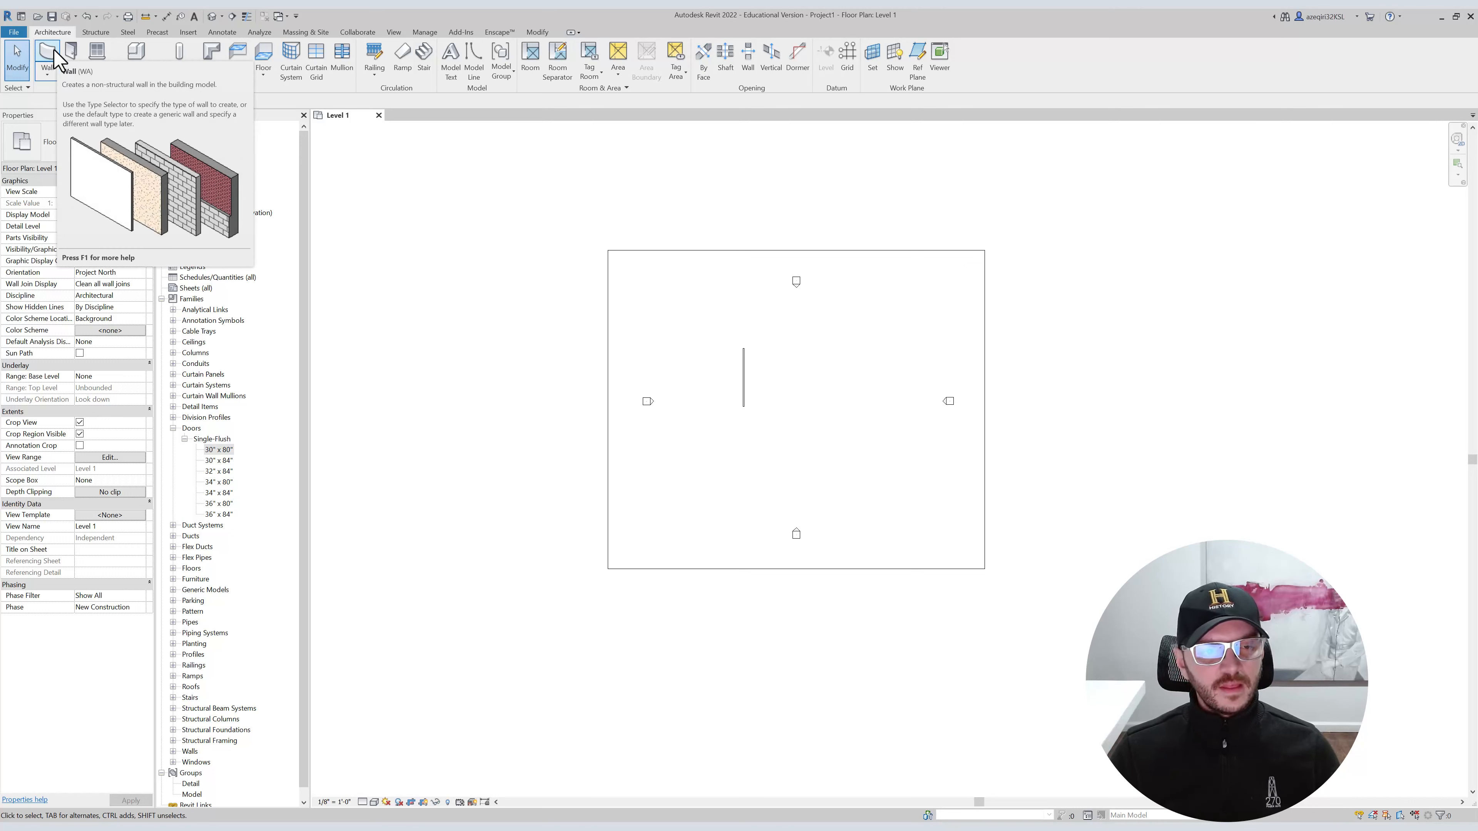
# Place a Single-Flush 36" x 84" door near the lower end of the vertical wall.
pyautogui.click(70, 55)
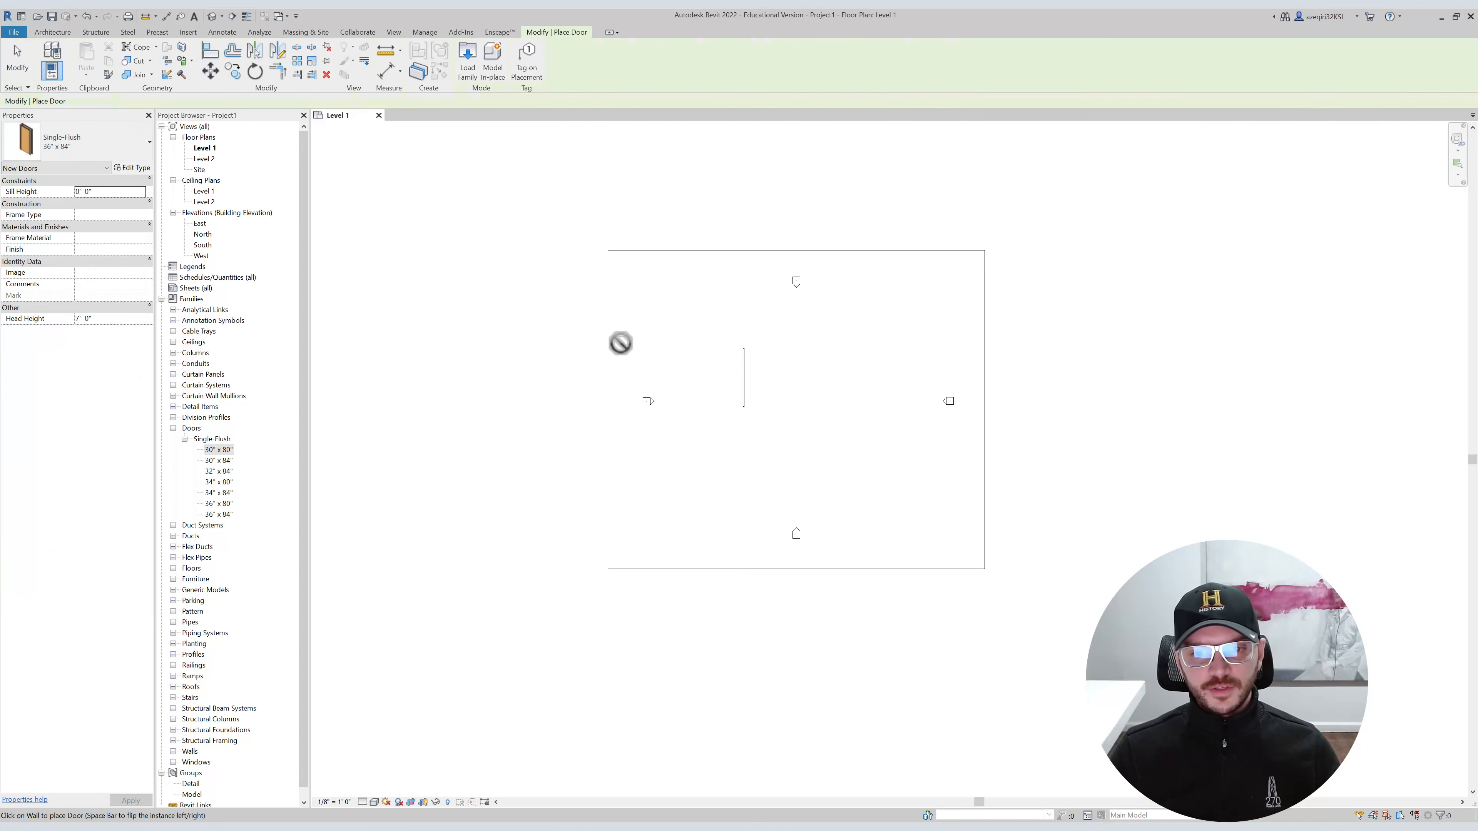
pyautogui.click(743, 389)
pyautogui.press('Escape')
pyautogui.press('Escape')
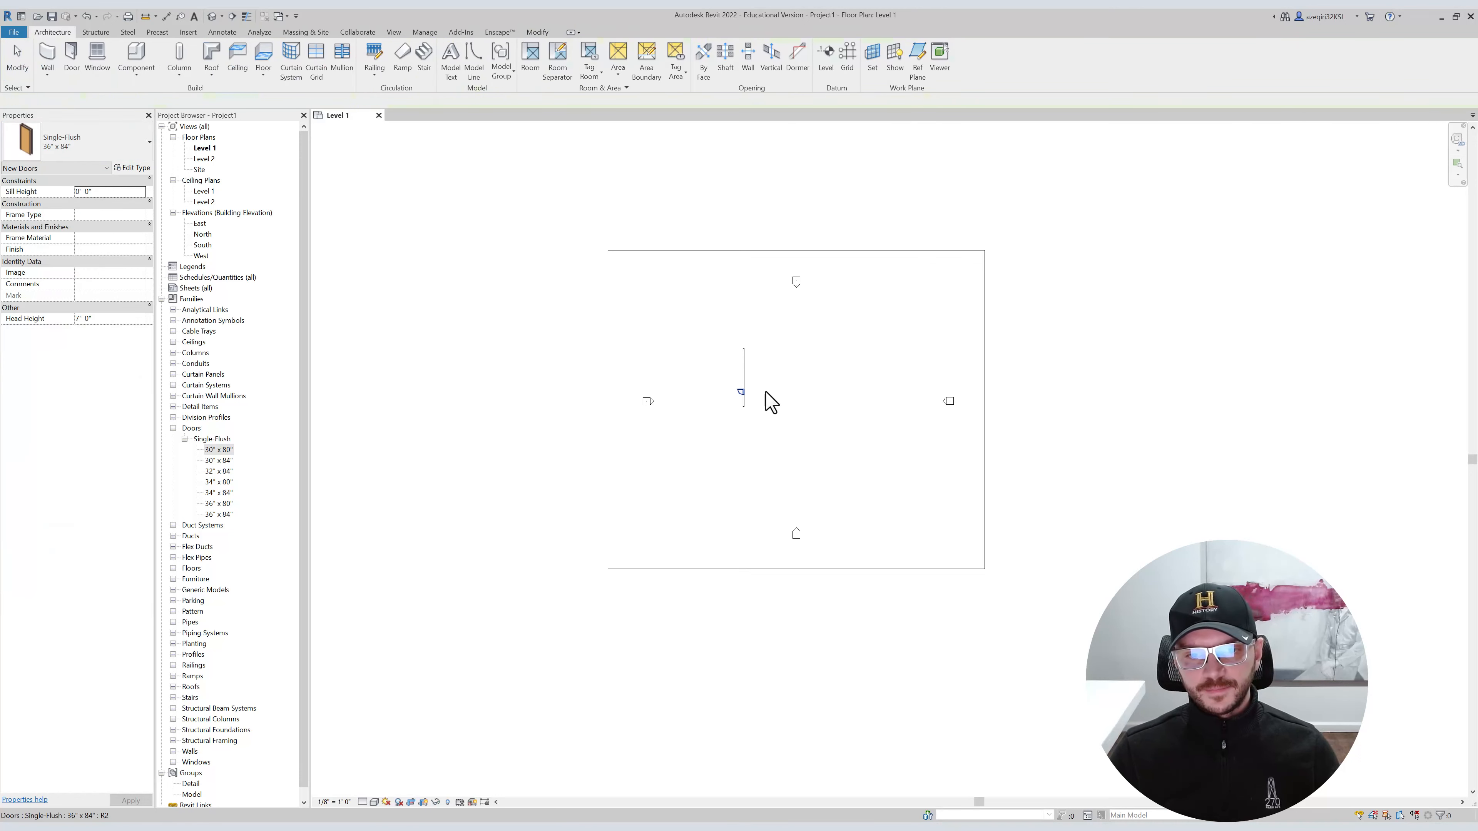
pyautogui.scroll(4, 730, 401)
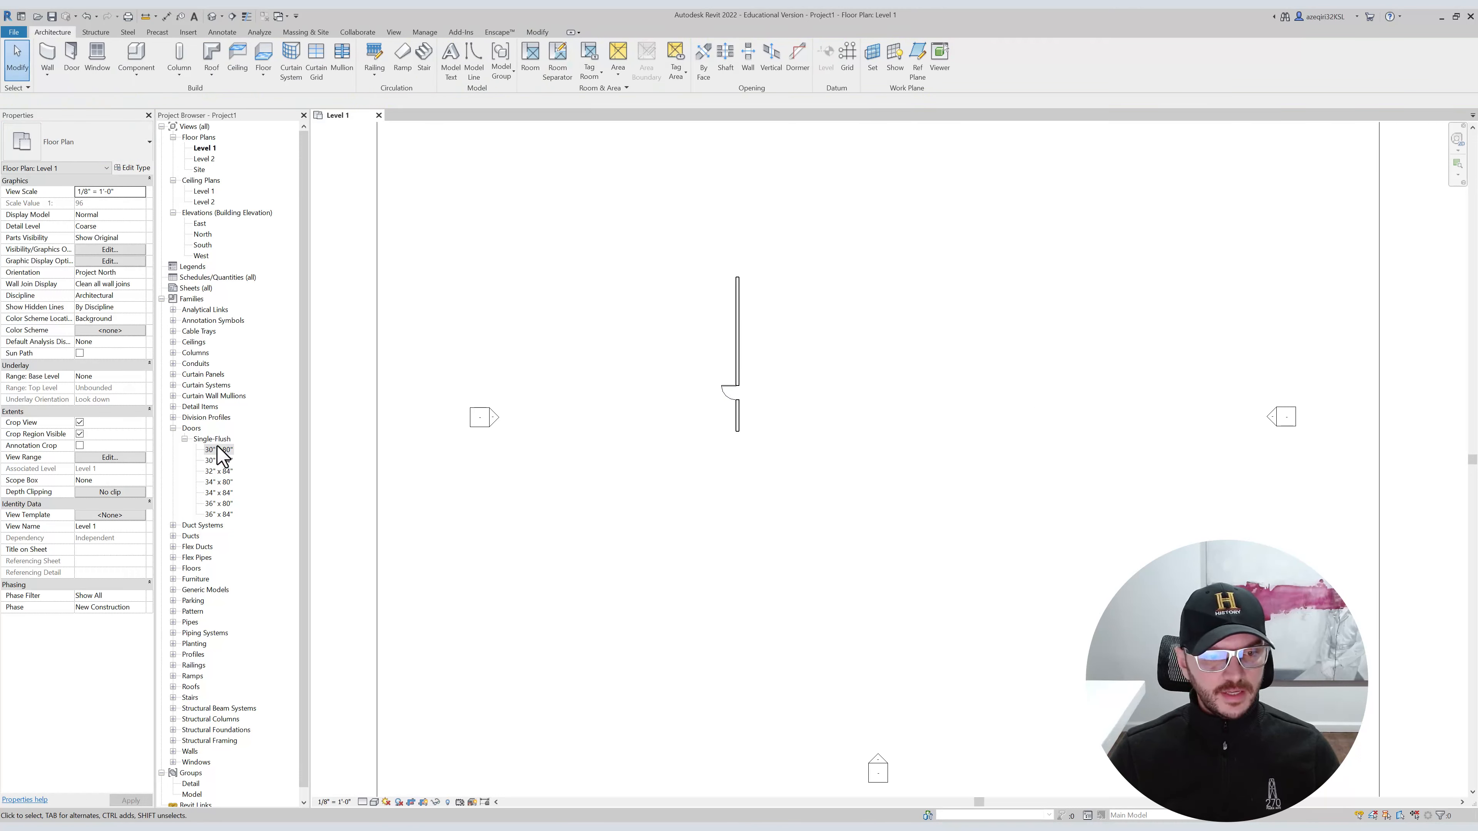
# Review the actions offered for the Doors category and the Single-Flush family without applying any.
pyautogui.rightClick(215, 442)
pyautogui.rightClick(193, 429)
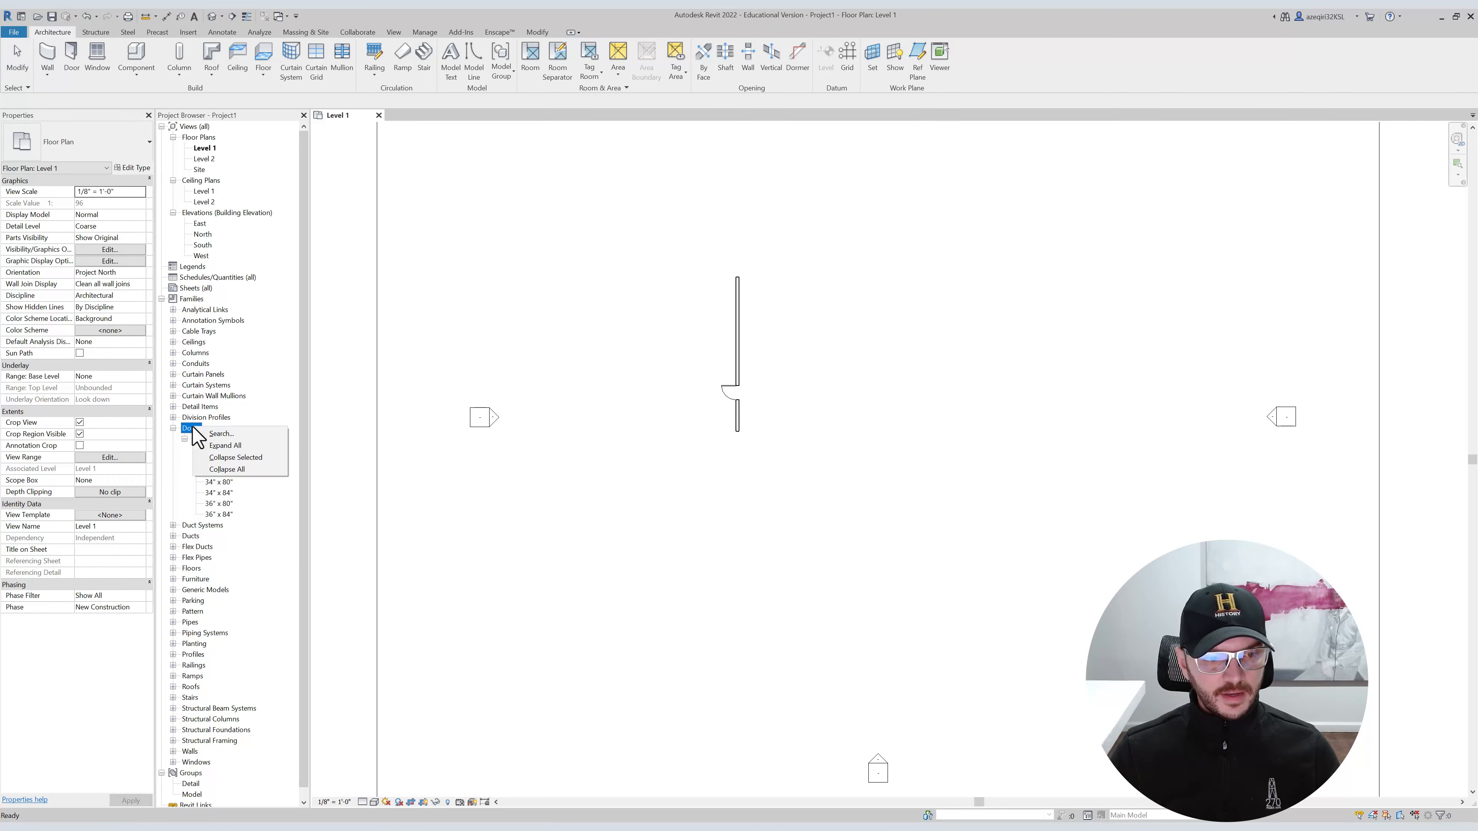
pyautogui.click(190, 433)
pyautogui.rightClick(199, 438)
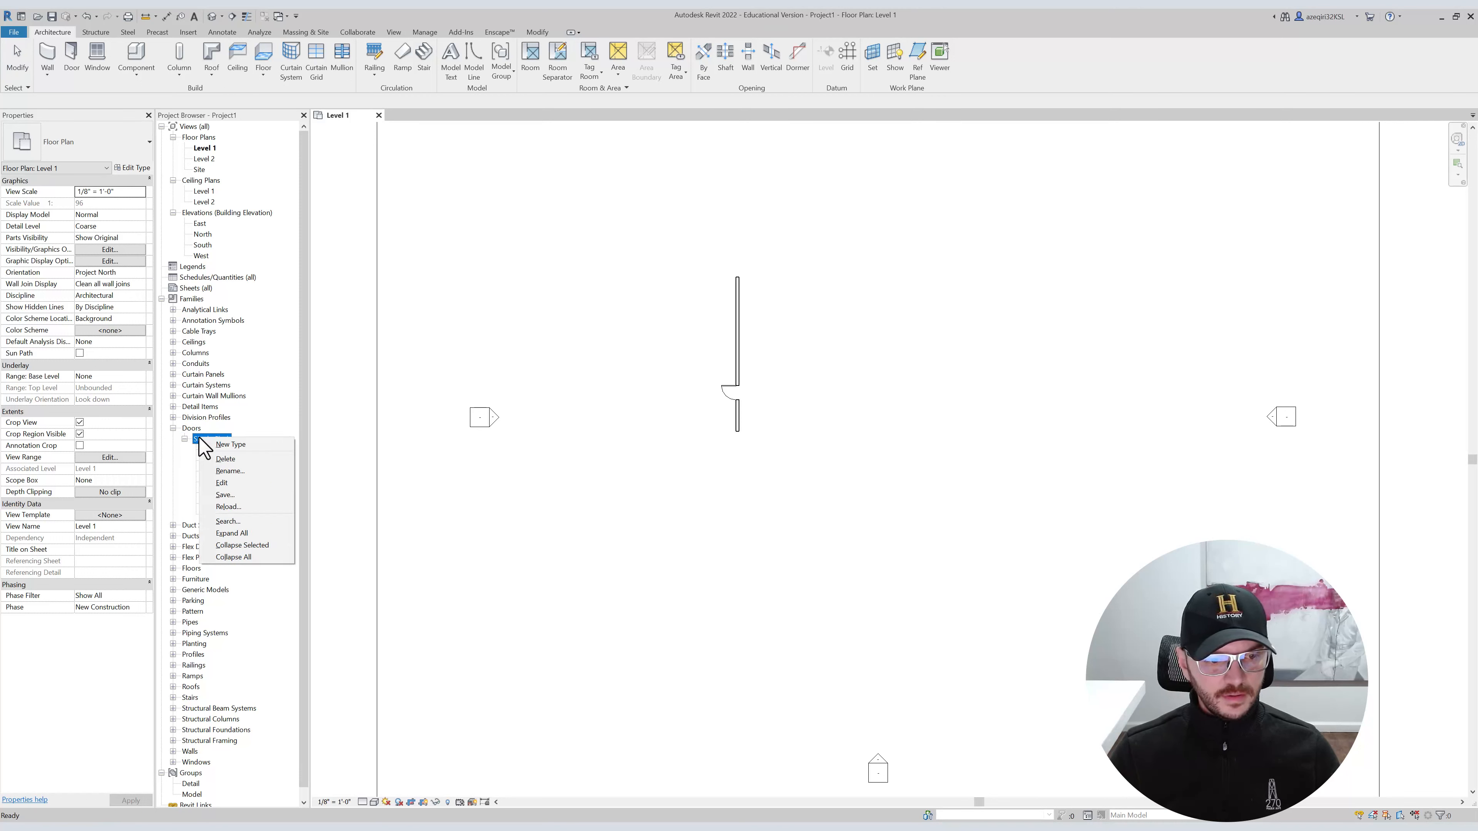
pyautogui.click(277, 533)
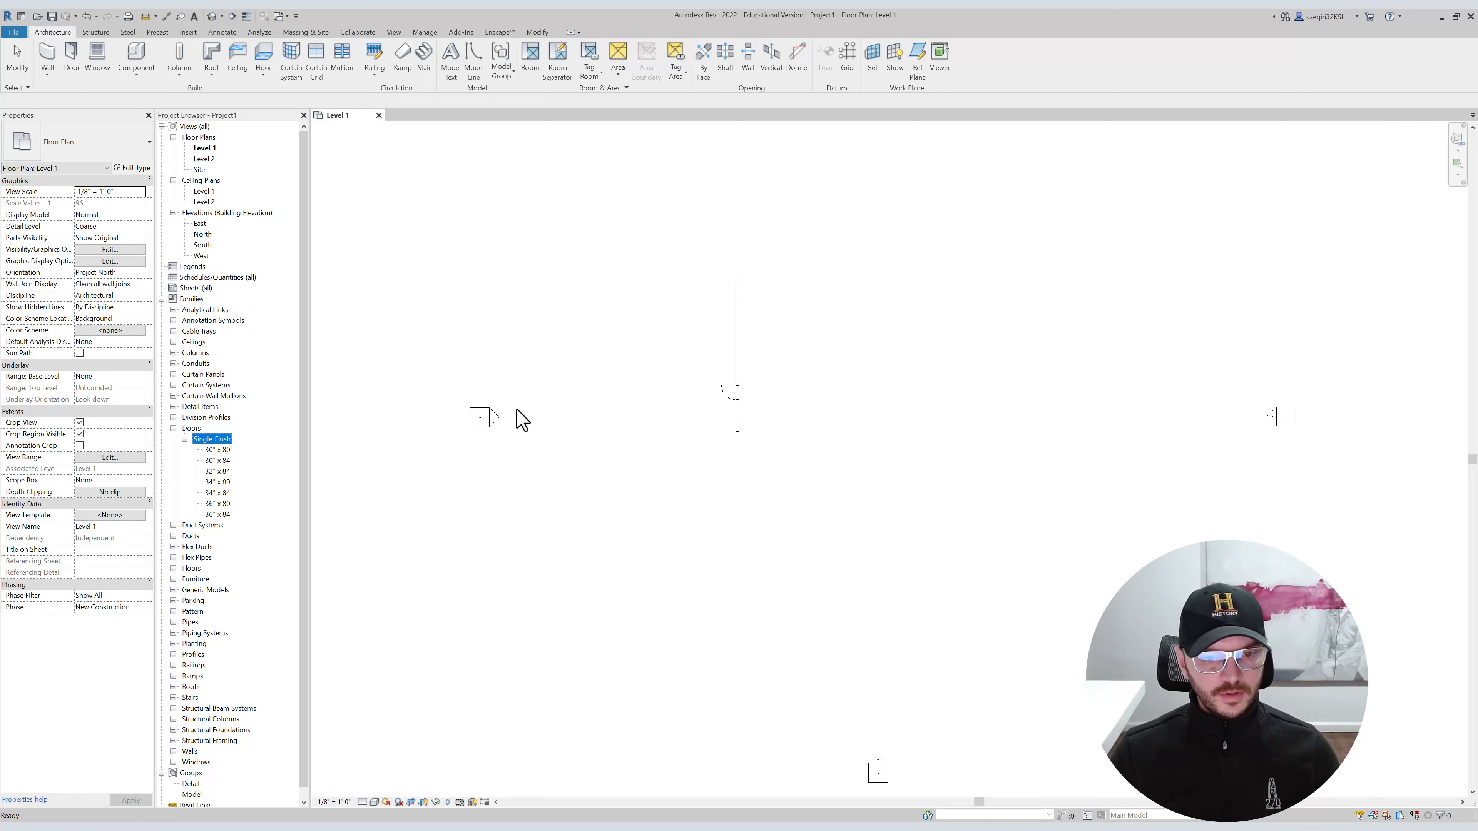
# Select all instances of the Single-Flush 36" x 84" door type in the entire project and open the Sill Height value.
pyautogui.click(726, 402)
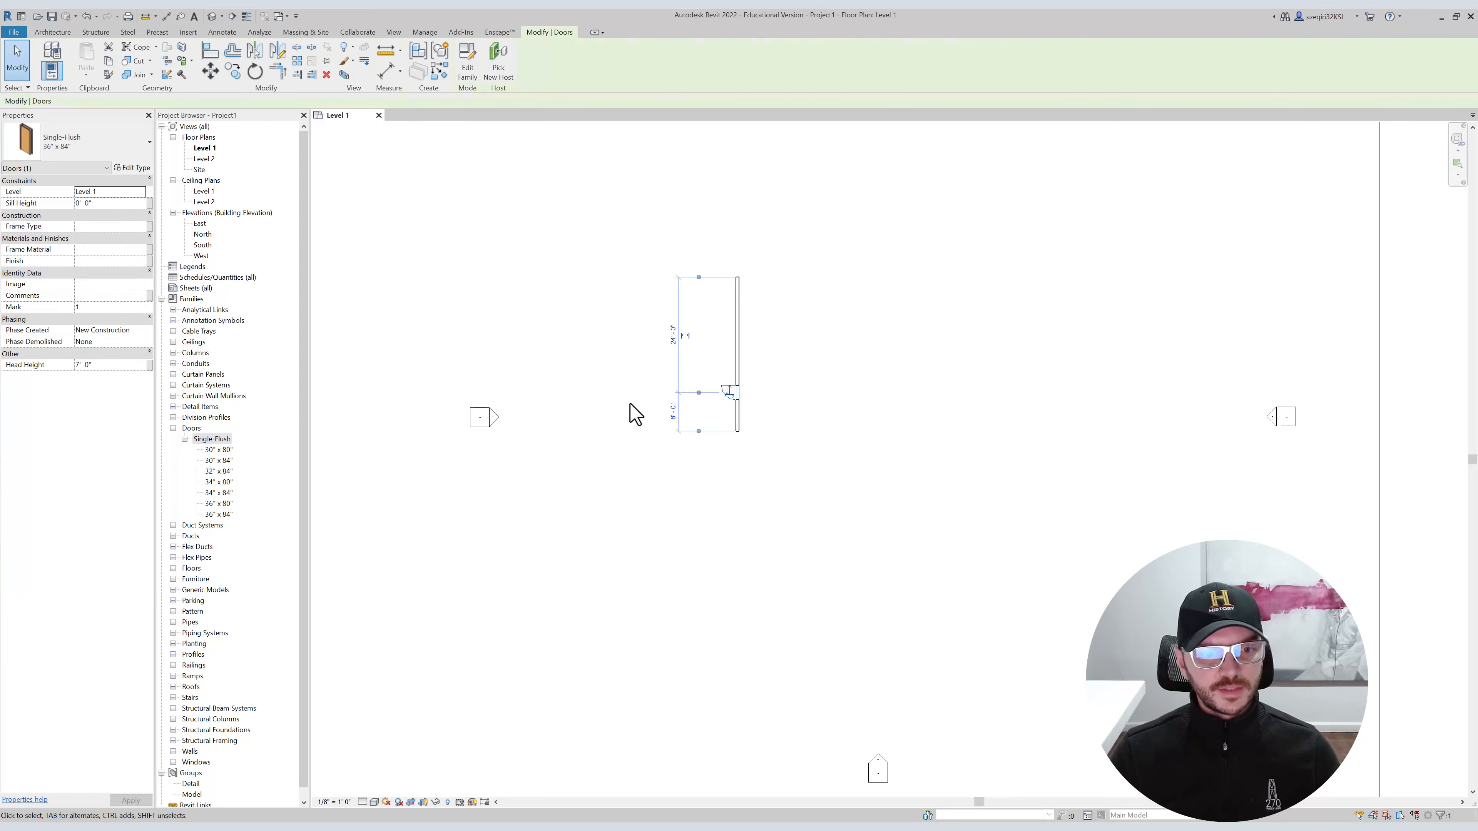
pyautogui.click(233, 475)
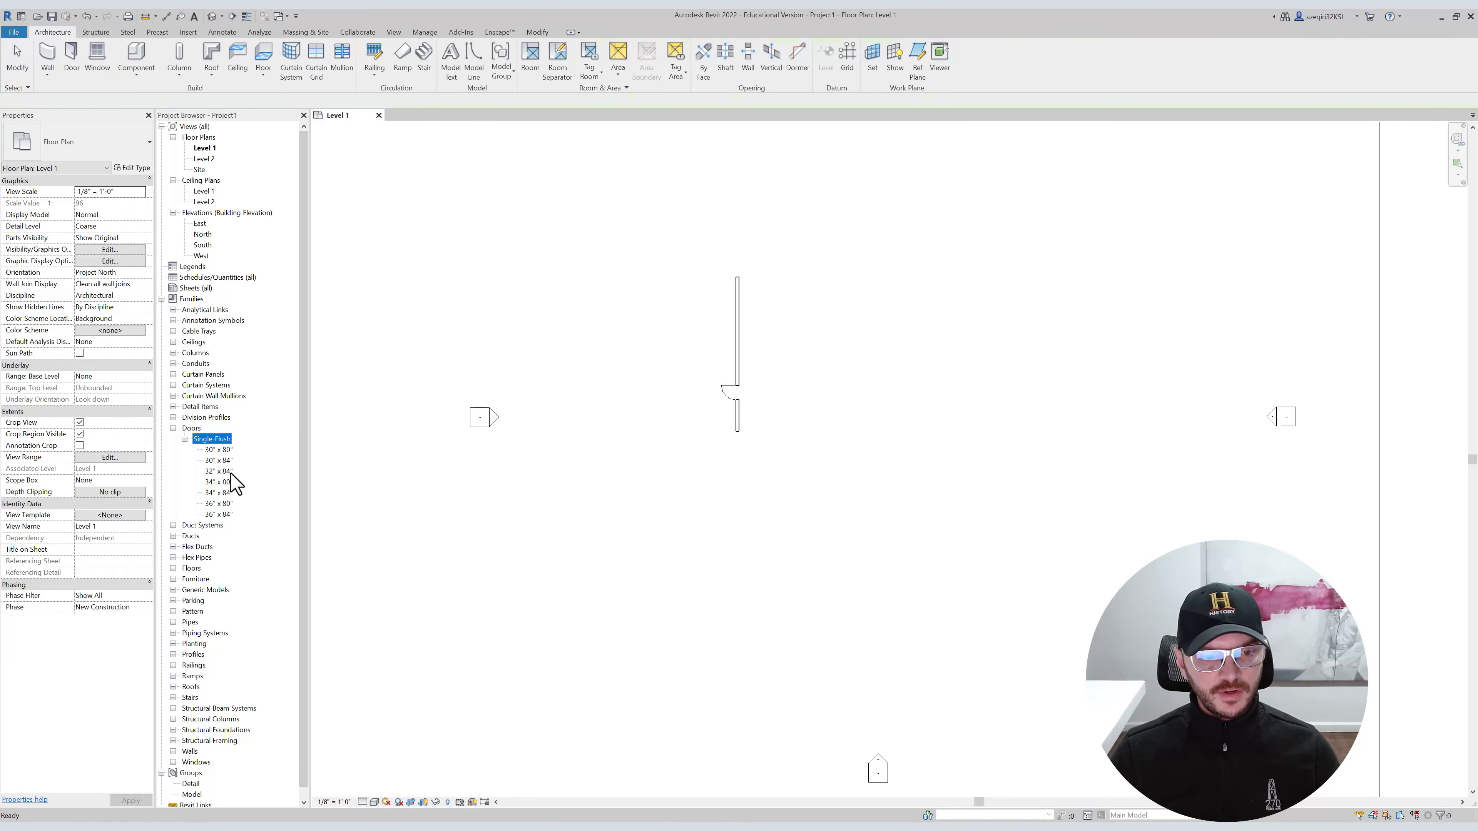
pyautogui.rightClick(223, 515)
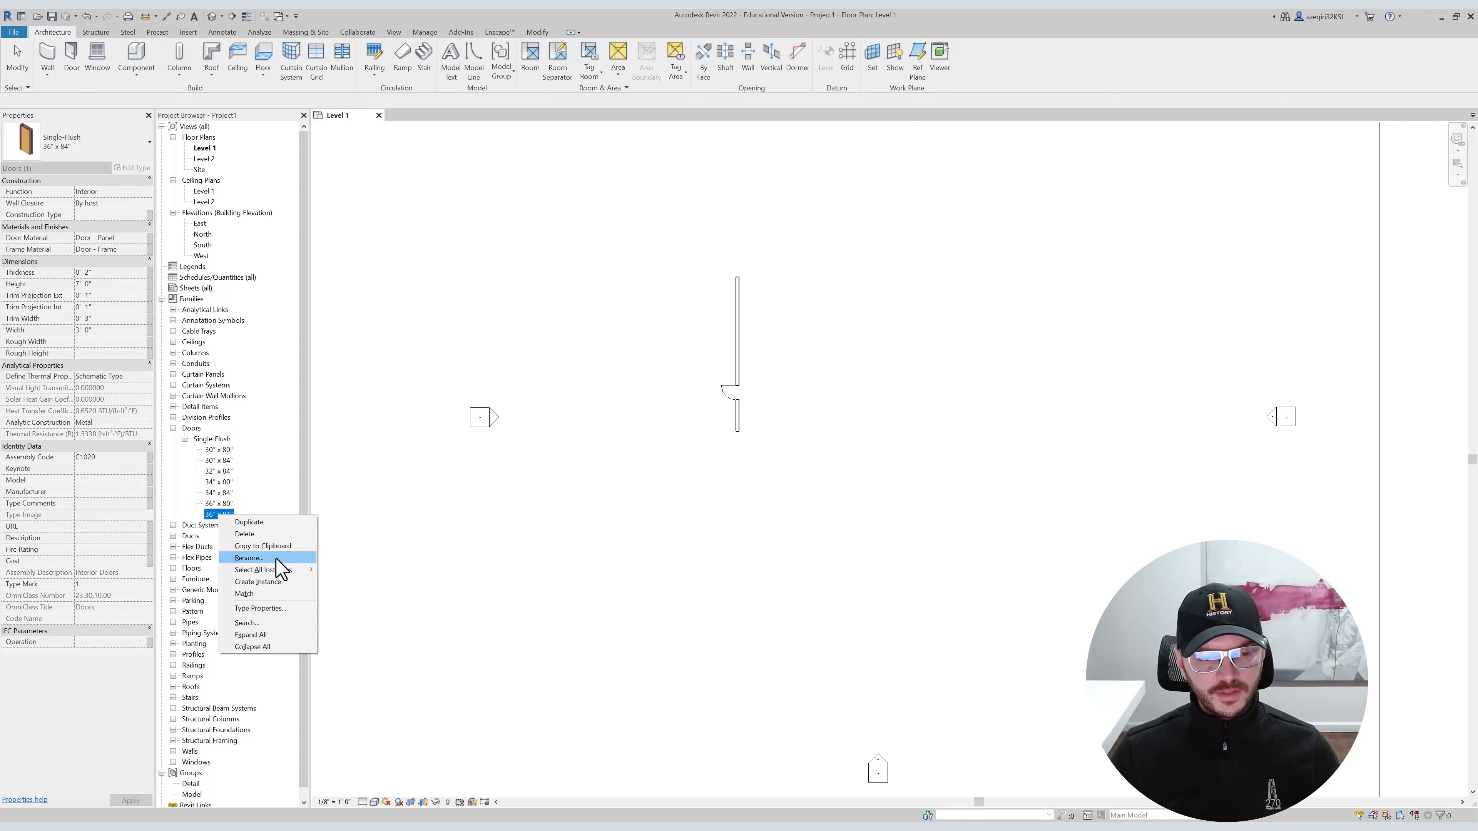
pyautogui.moveTo(284, 569)
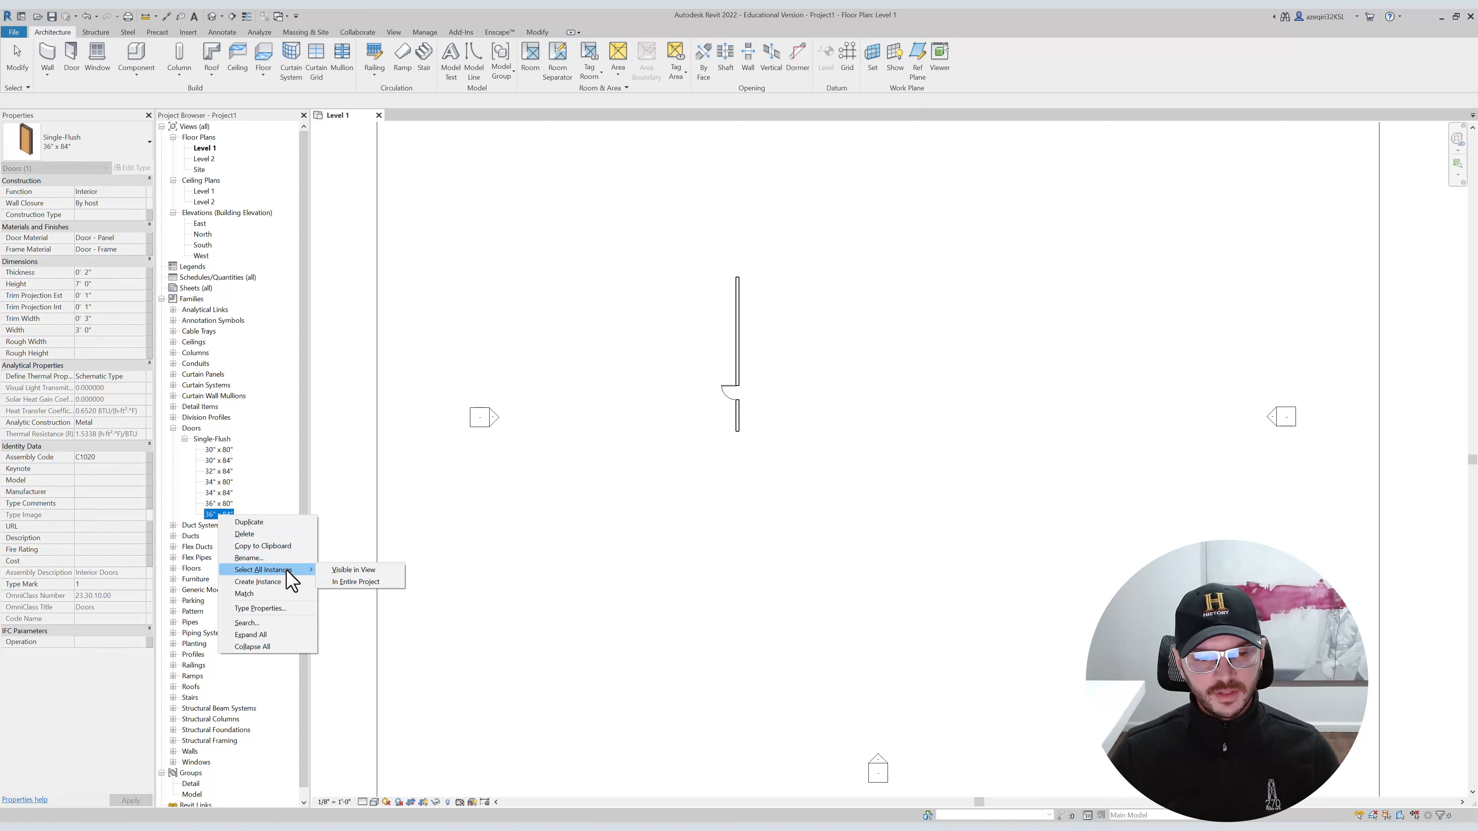
pyautogui.click(355, 582)
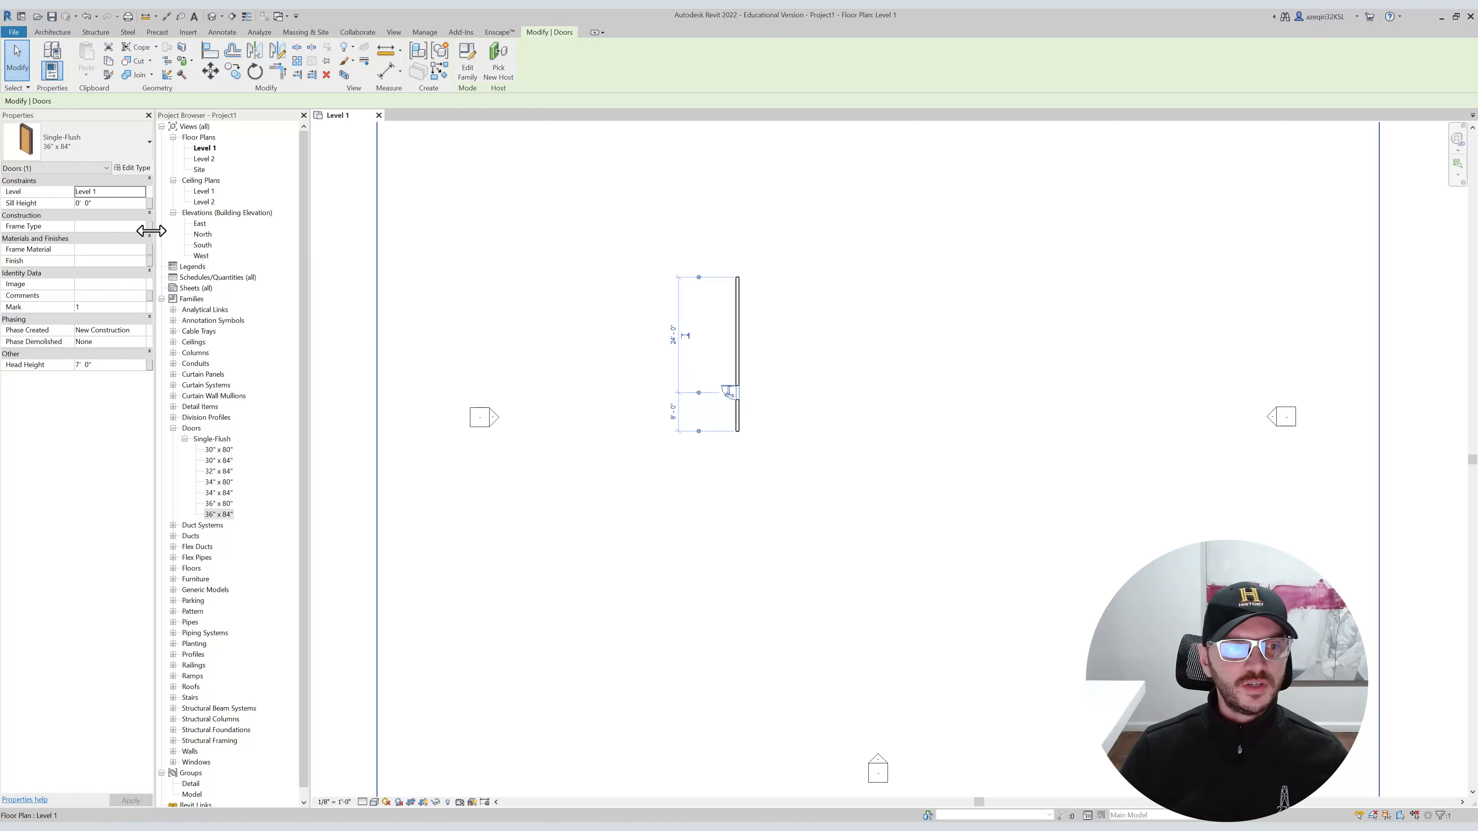
pyautogui.click(113, 203)
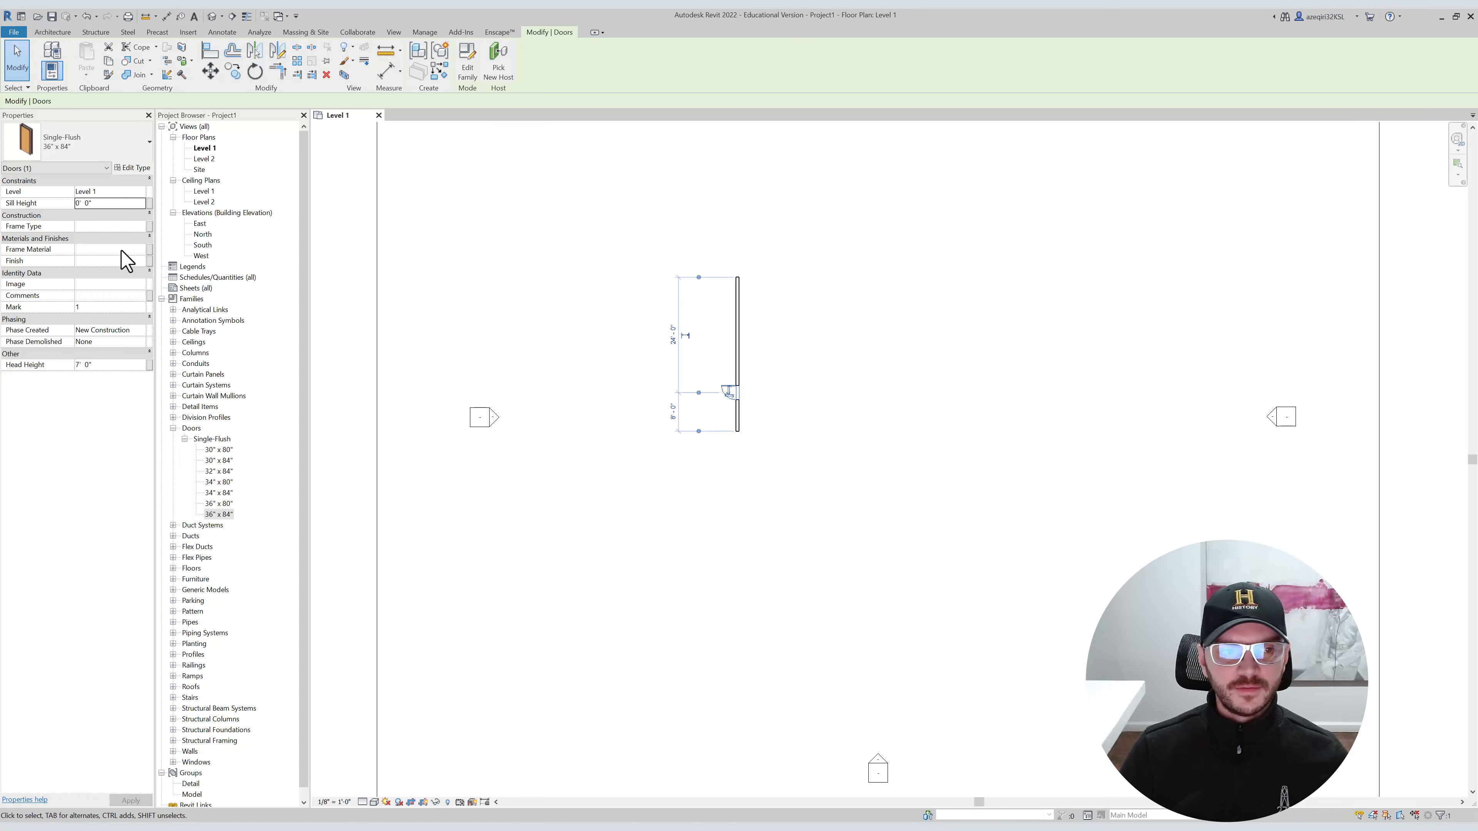
# Examine the component types available for placement, including the Desk, Parking Space and RPC Tree families, without placing any.
pyautogui.click(505, 244)
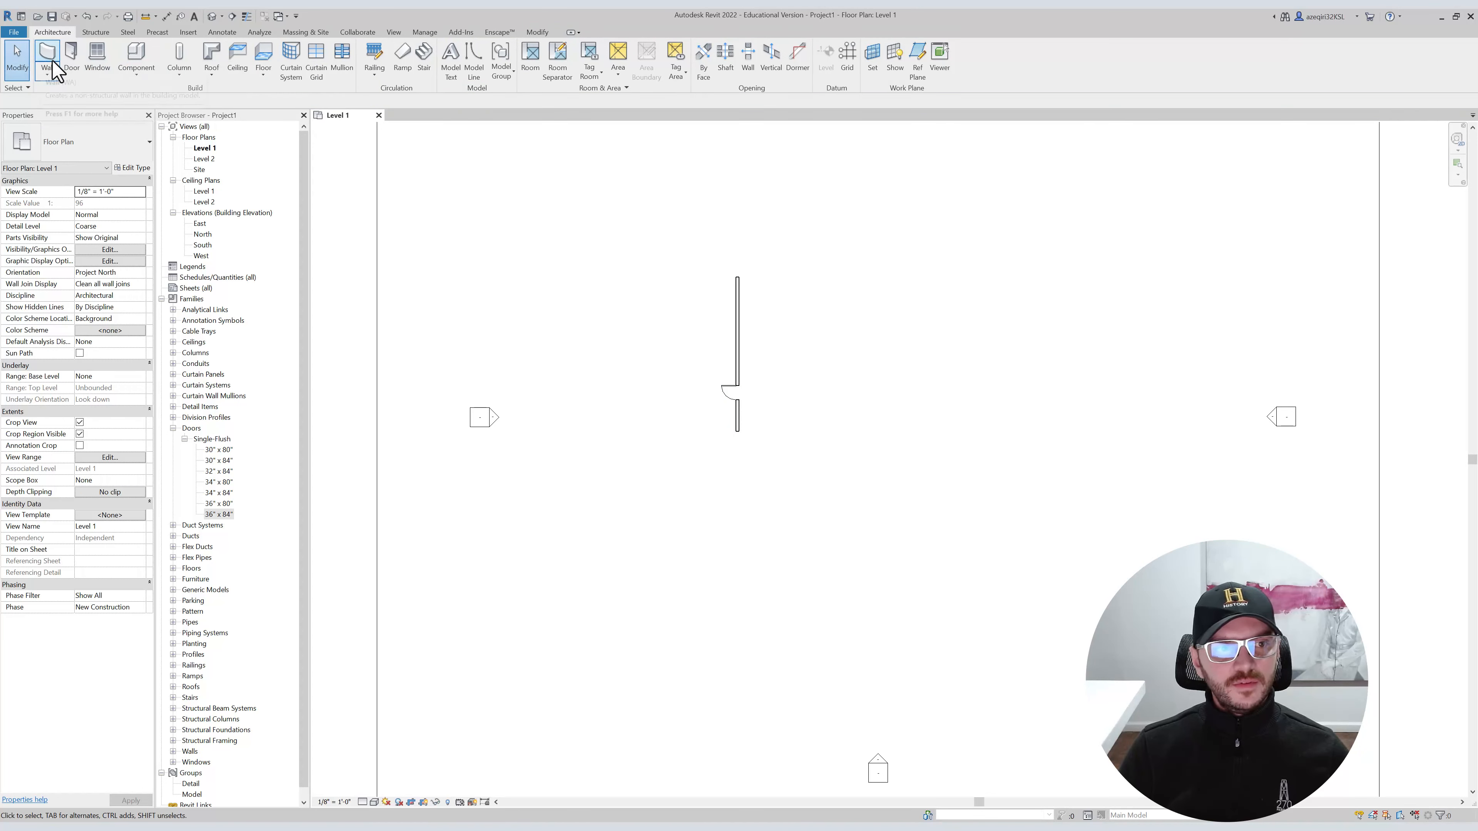
pyautogui.click(136, 57)
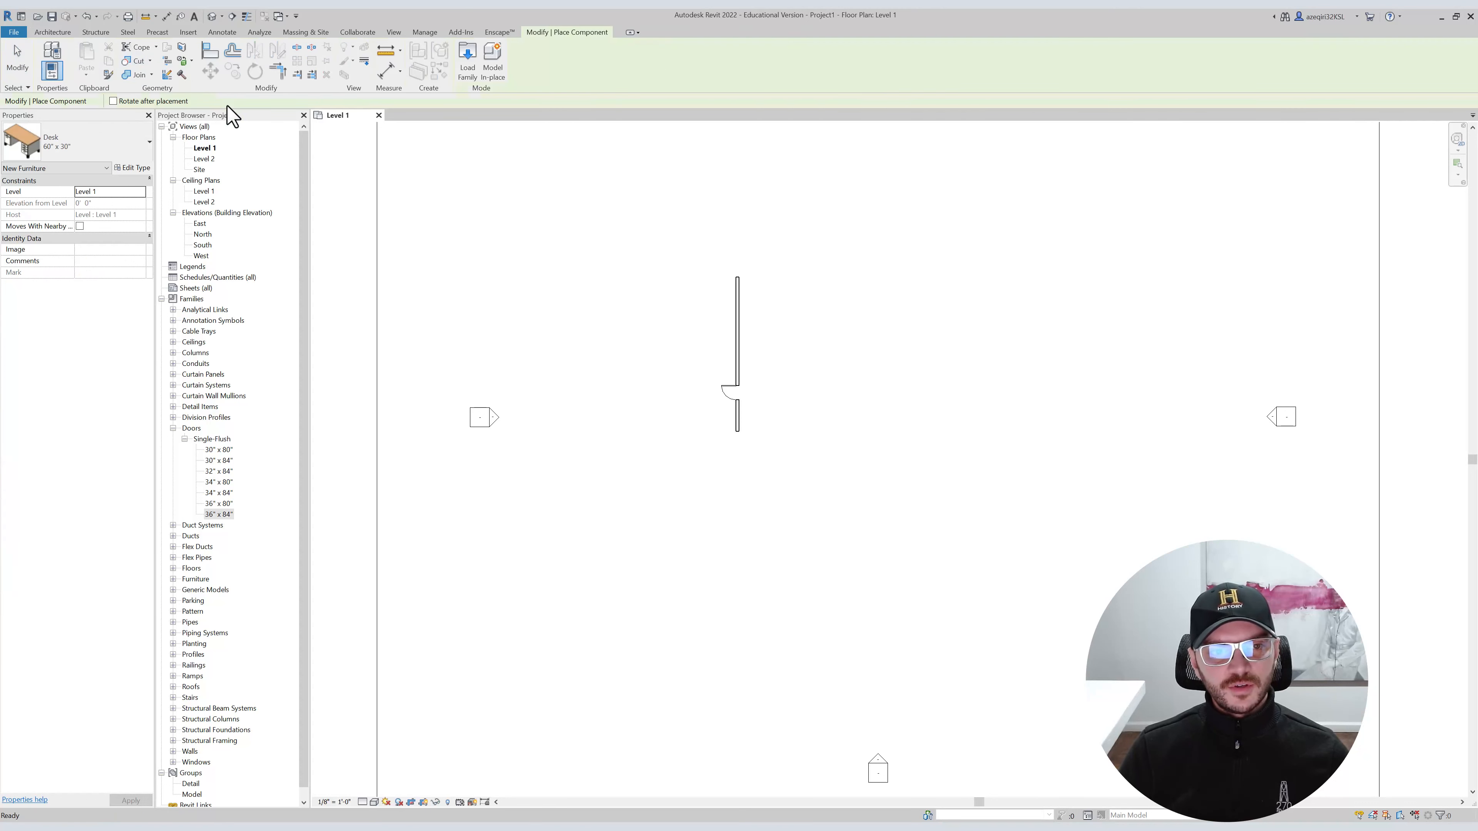
pyautogui.click(82, 145)
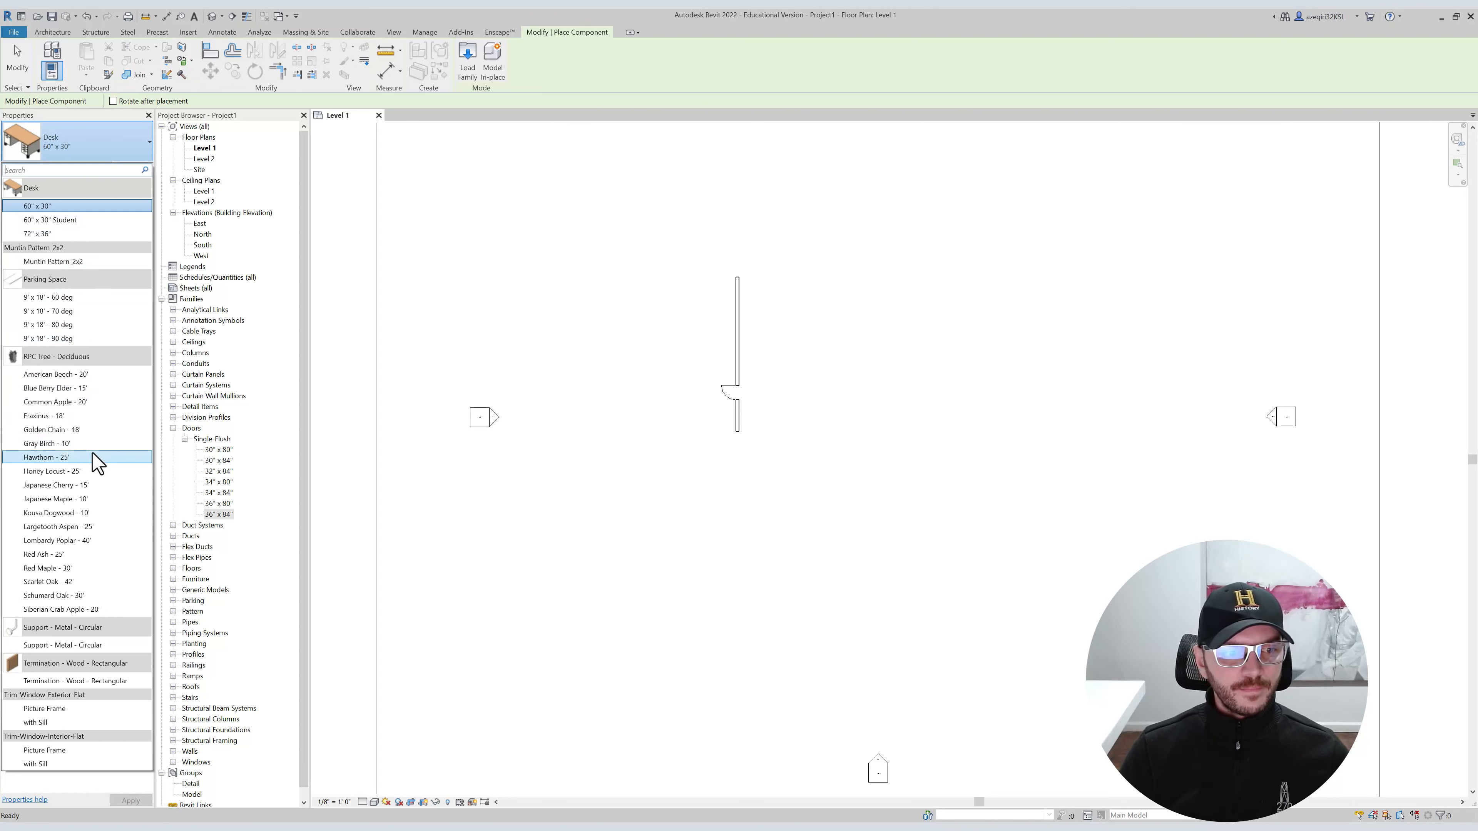
pyautogui.click(82, 205)
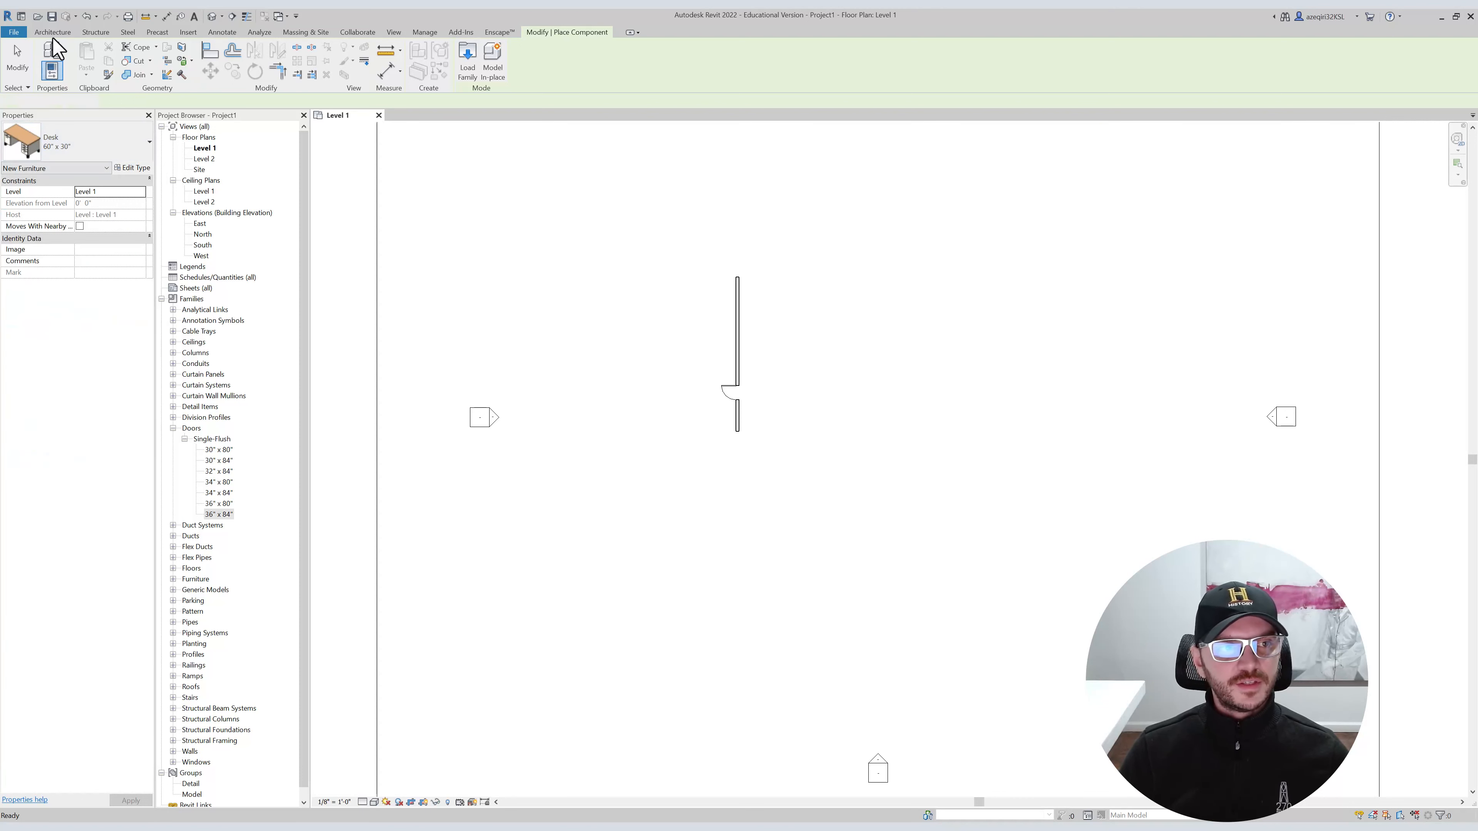
pyautogui.press('Escape')
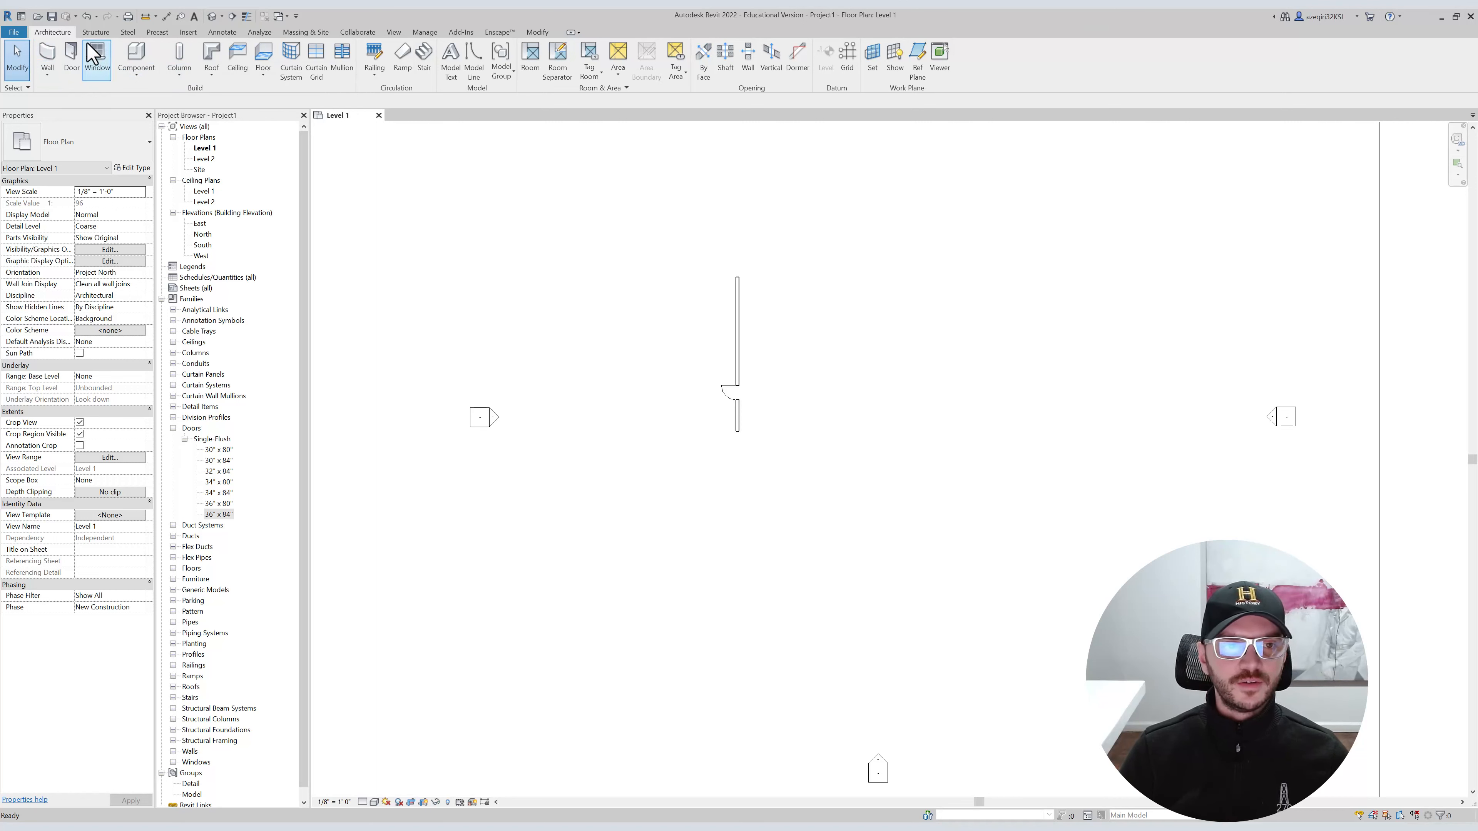
pyautogui.click(135, 55)
pyautogui.click(115, 141)
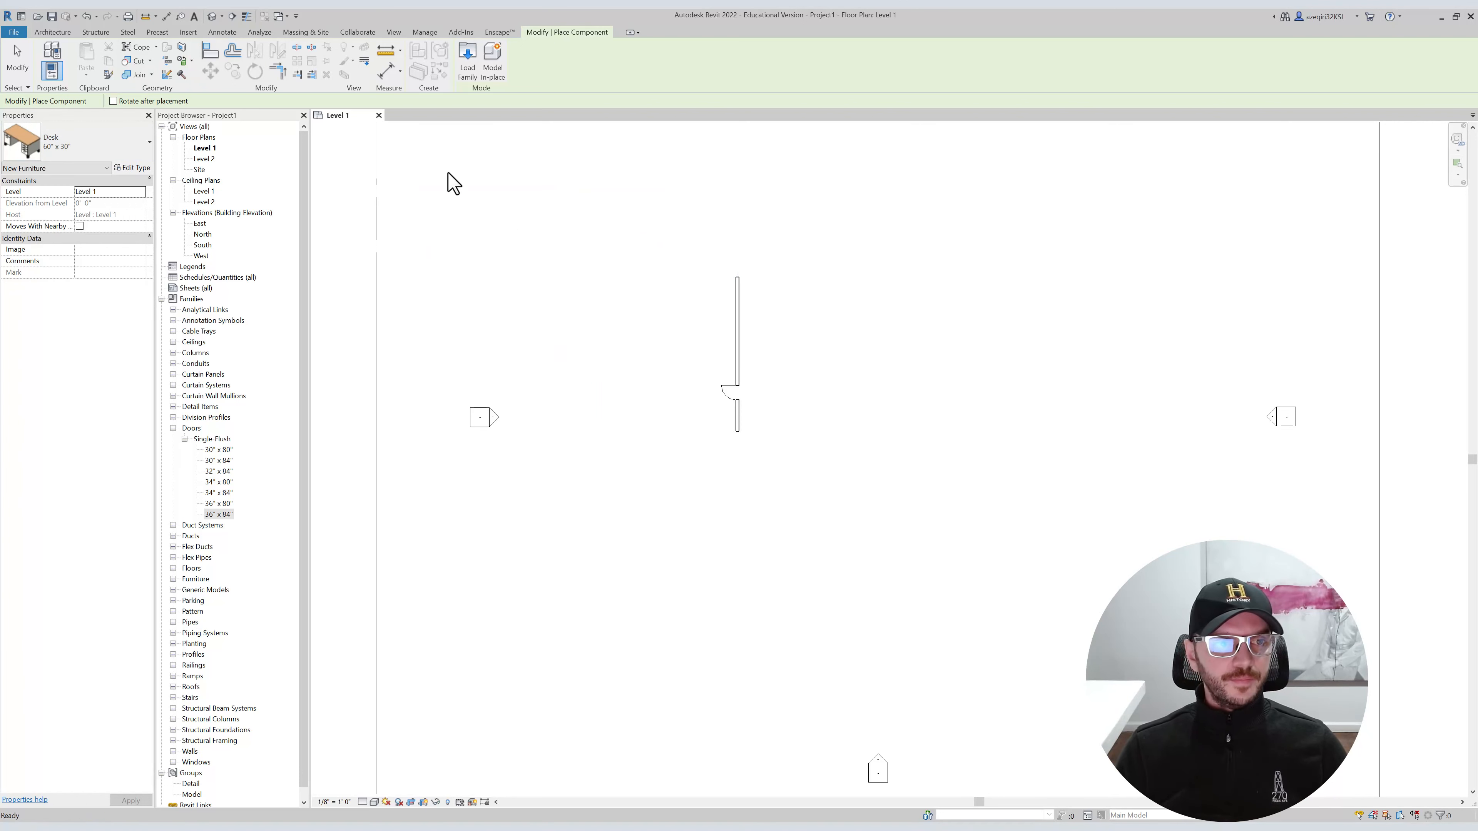
pyautogui.press('Escape')
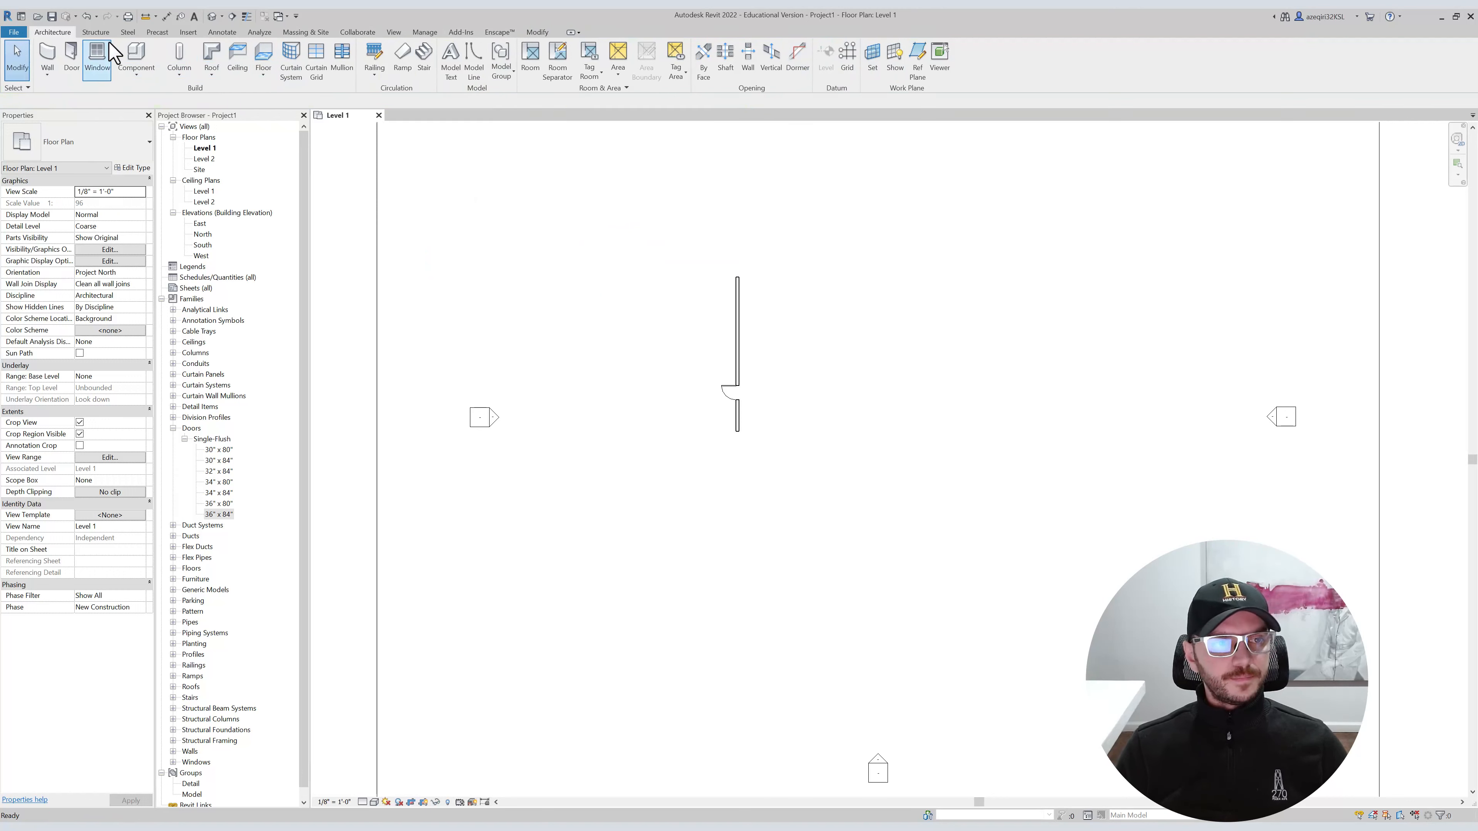
# Look through the structural, steel, precast, insert and annotation toolsets.
pyautogui.click(99, 32)
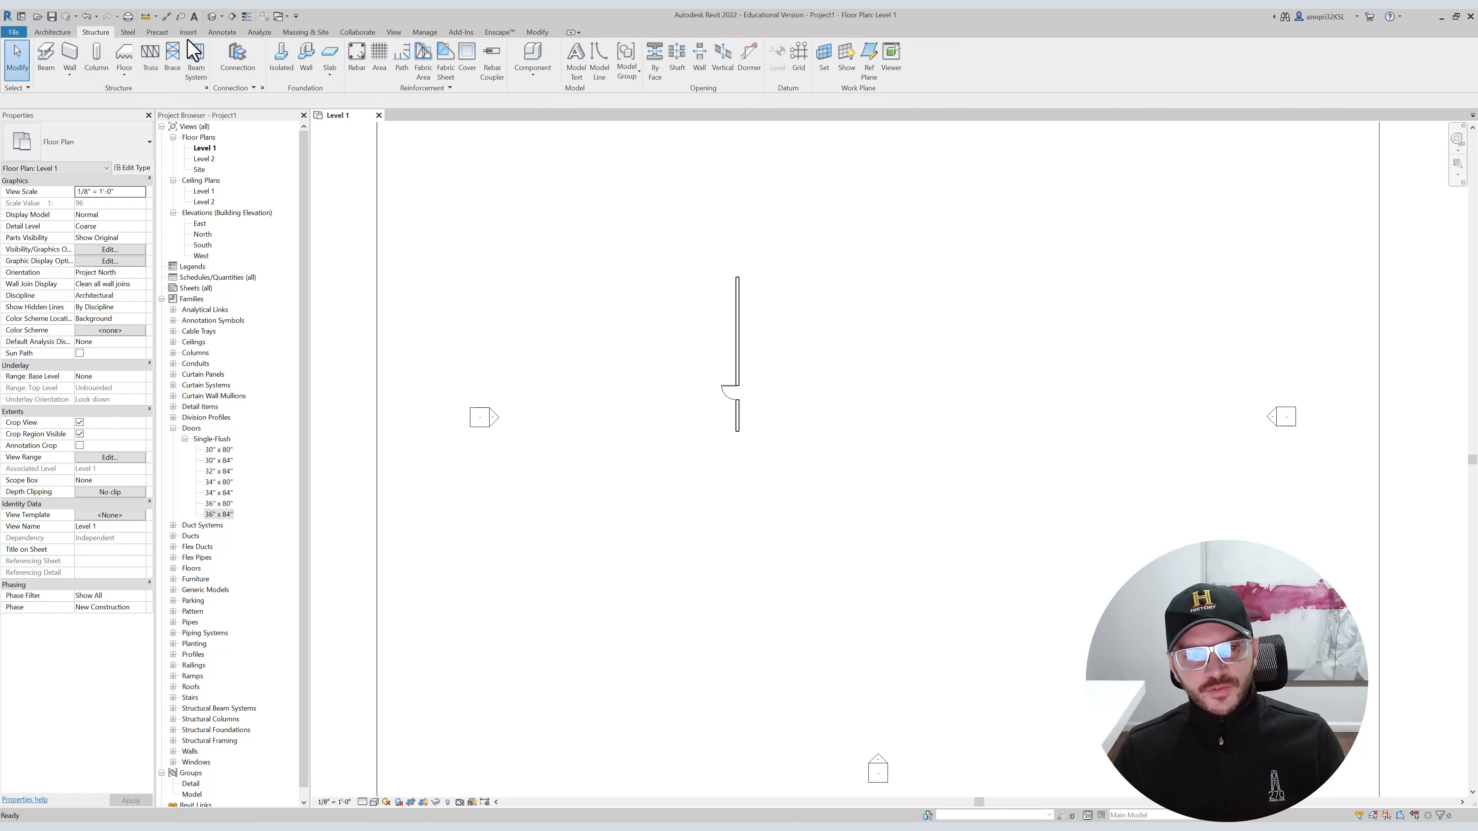
pyautogui.click(128, 33)
pyautogui.click(156, 32)
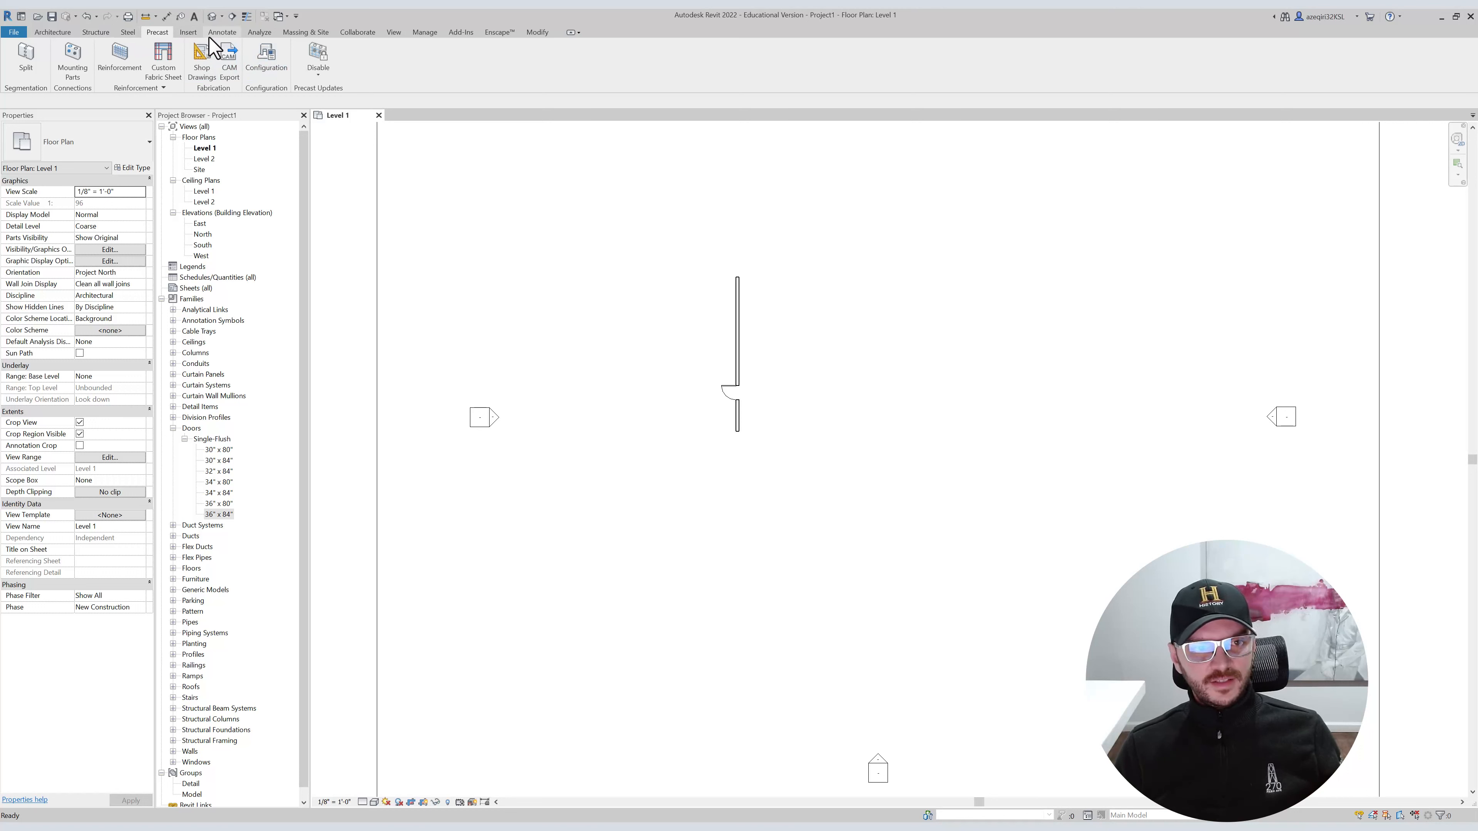
pyautogui.click(188, 33)
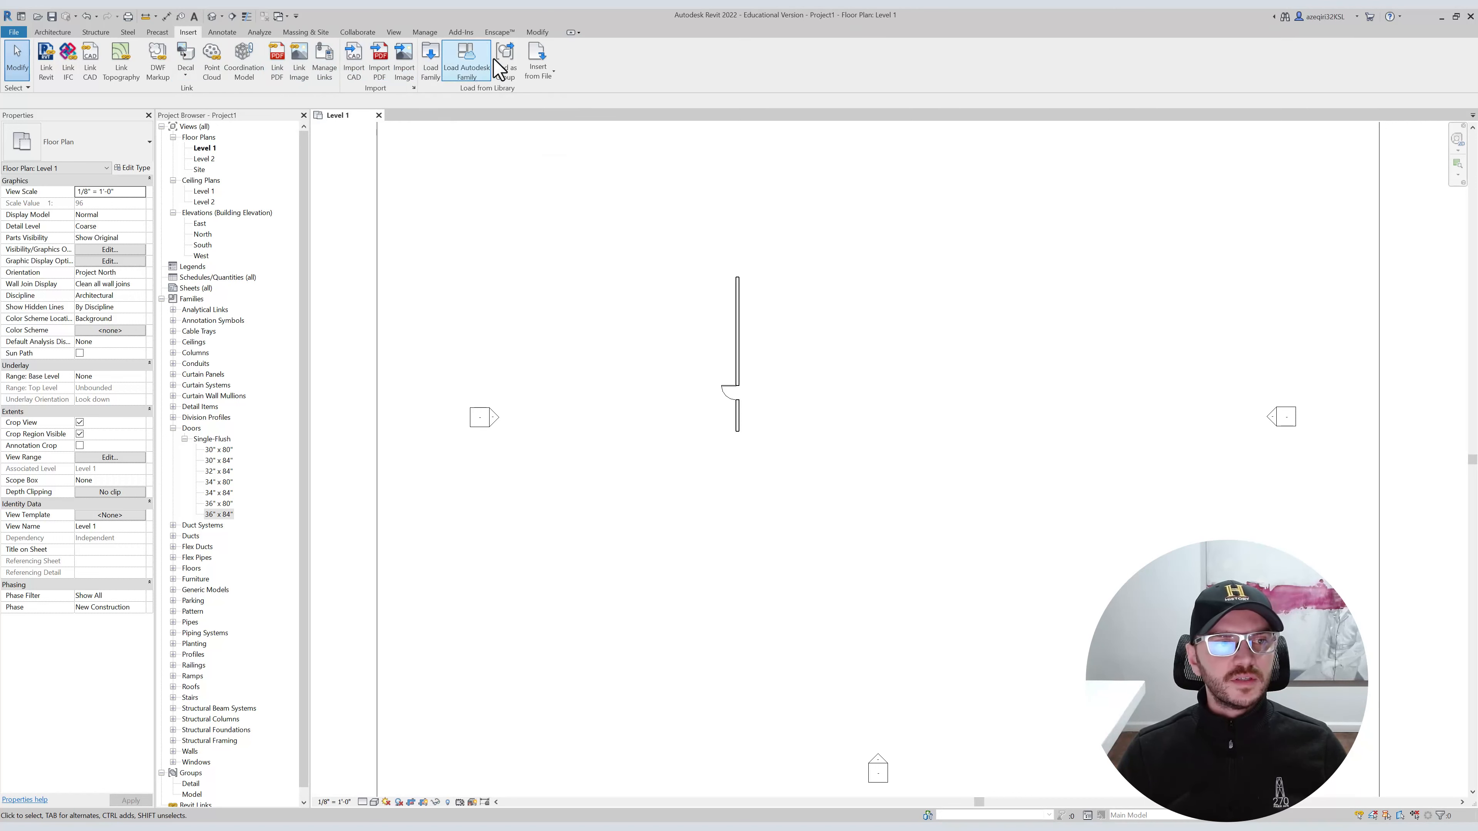
pyautogui.click(220, 33)
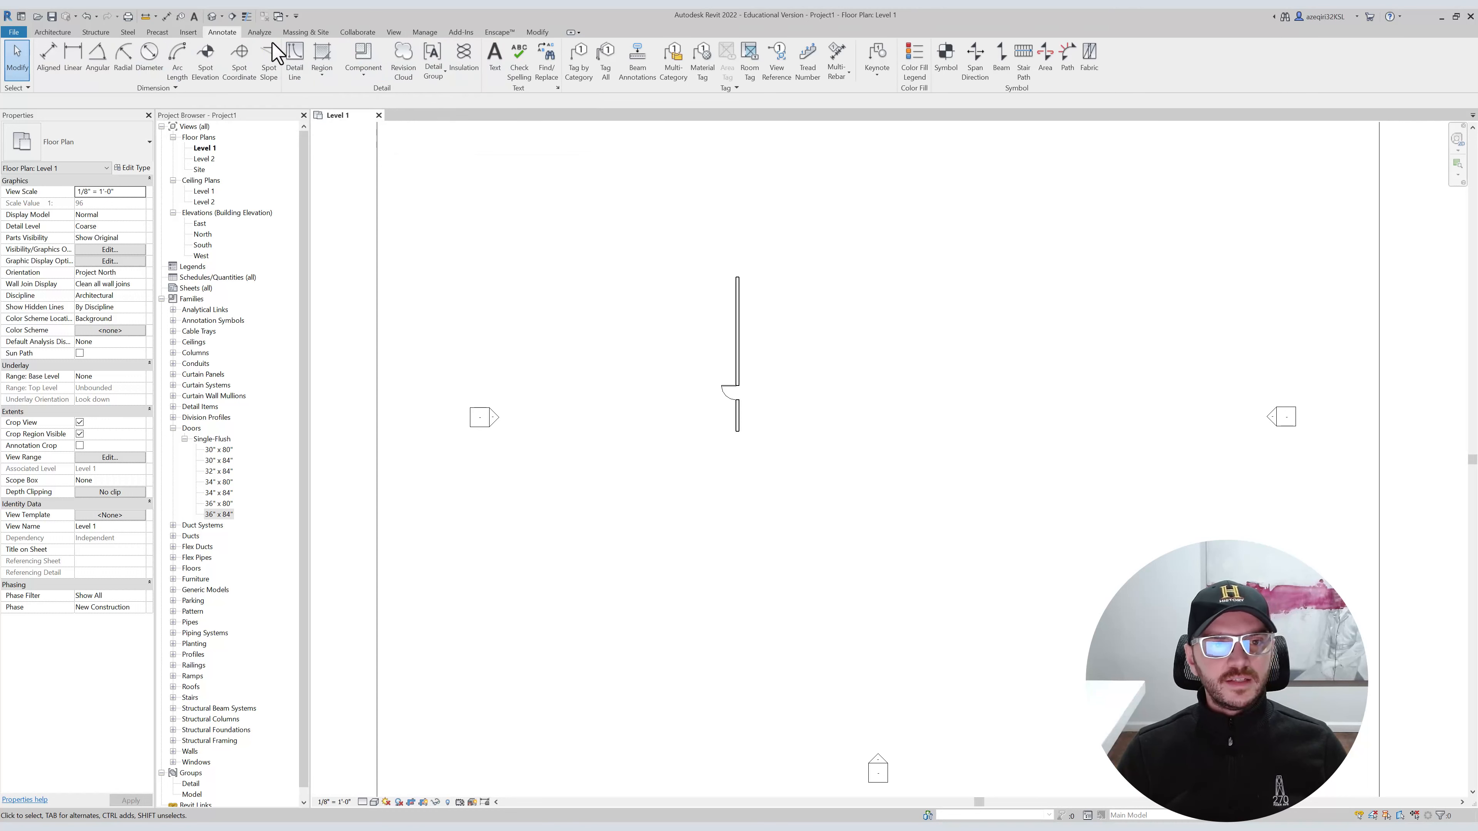
# Copy the vertical wall with its door about 18' to the right on the Level 1 plan.
pyautogui.moveTo(704, 201); pyautogui.dragTo(644, 208, button='middle')
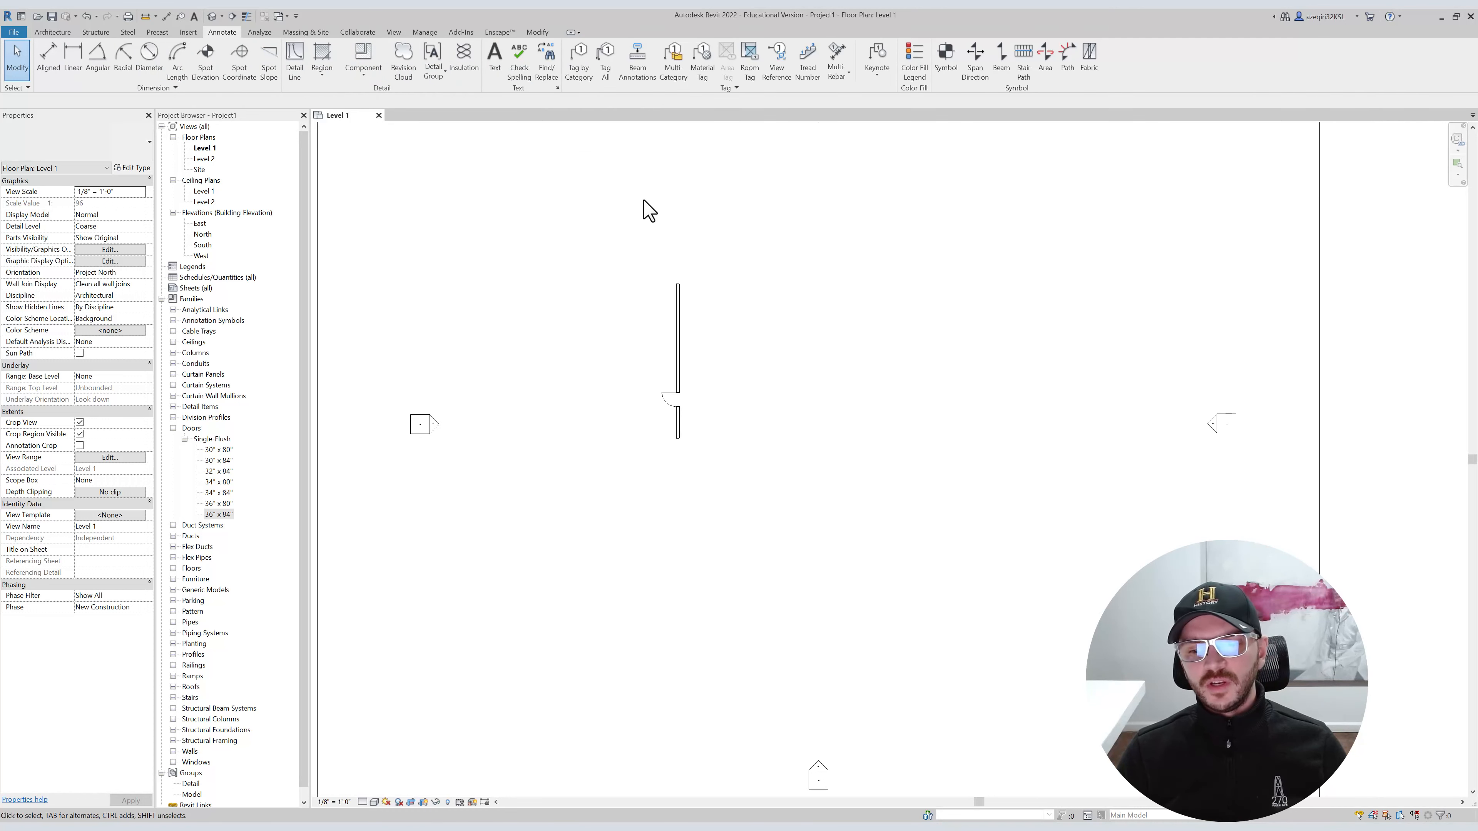
pyautogui.moveTo(557, 194); pyautogui.dragTo(501, 218, button='middle')
pyautogui.scroll(2, 622, 315)
pyautogui.click(621, 329)
pyautogui.keyDown('ctrl'); pyautogui.moveTo(622, 327); pyautogui.dragTo(738, 320); pyautogui.keyUp('ctrl')
pyautogui.press('Escape')
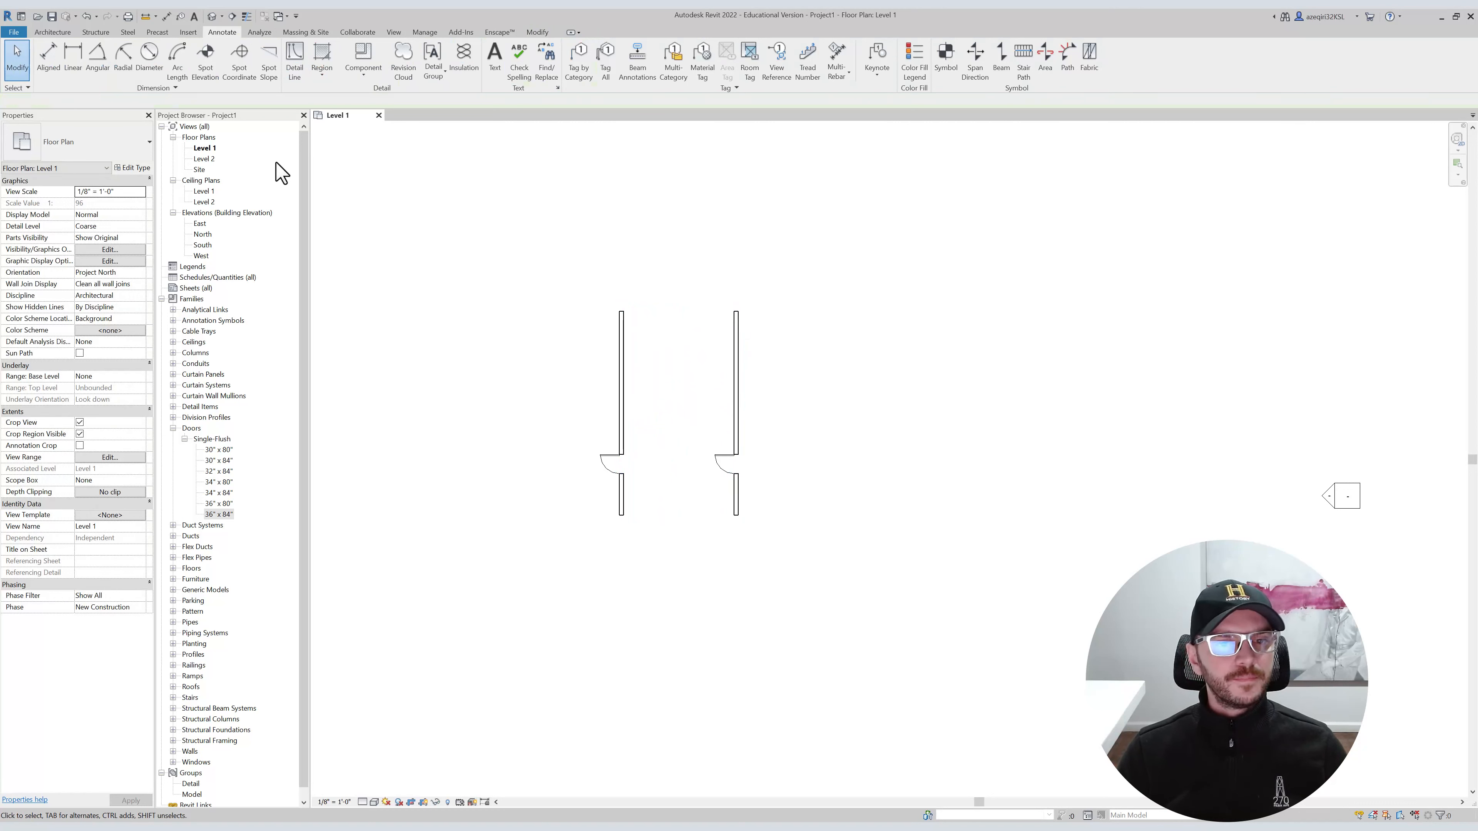
# Add an aligned dimension between the centerlines of the two walls, placed above their upper ends.
pyautogui.click(48, 57)
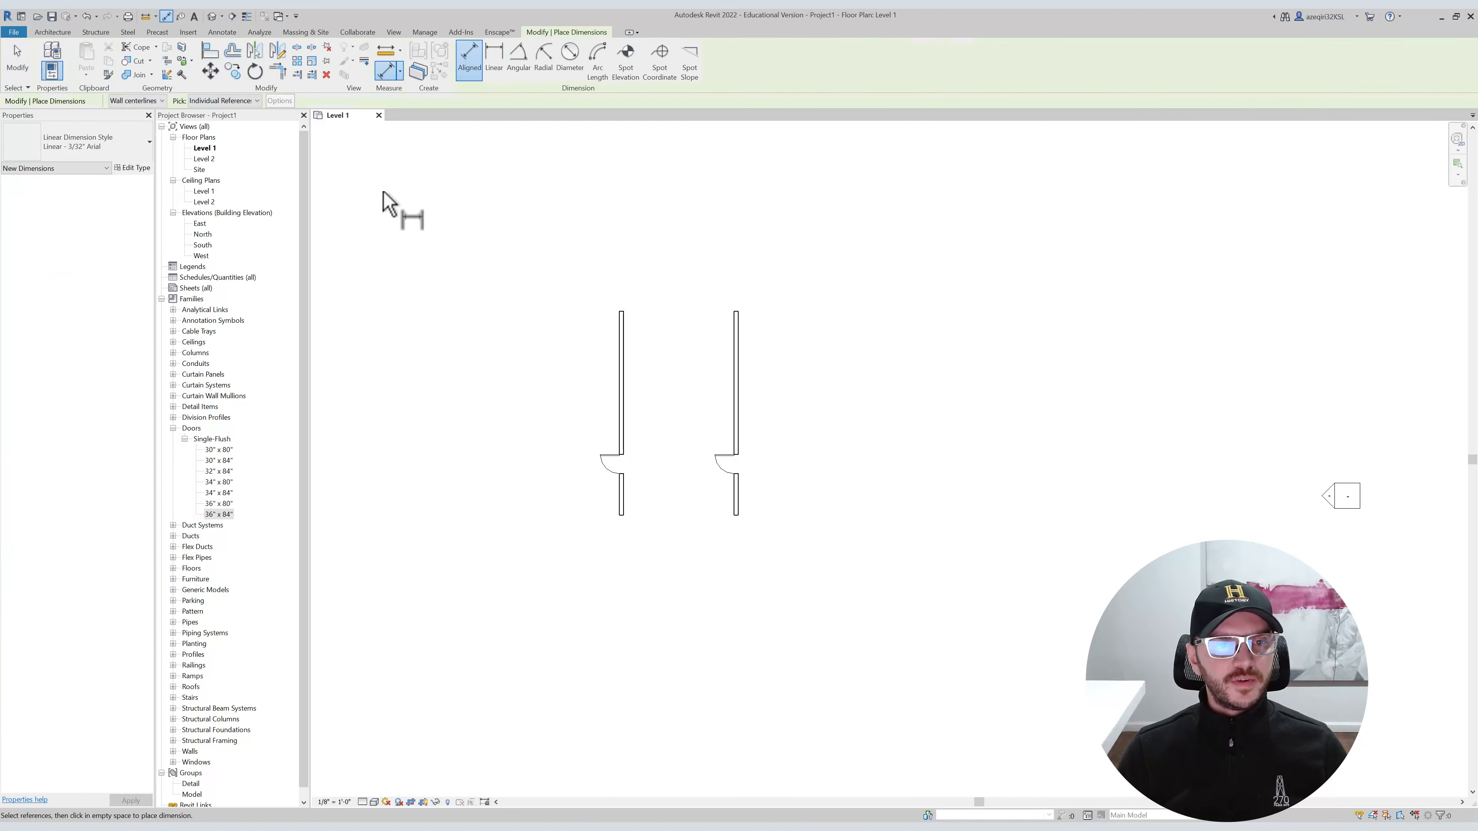
pyautogui.click(621, 340)
pyautogui.click(736, 352)
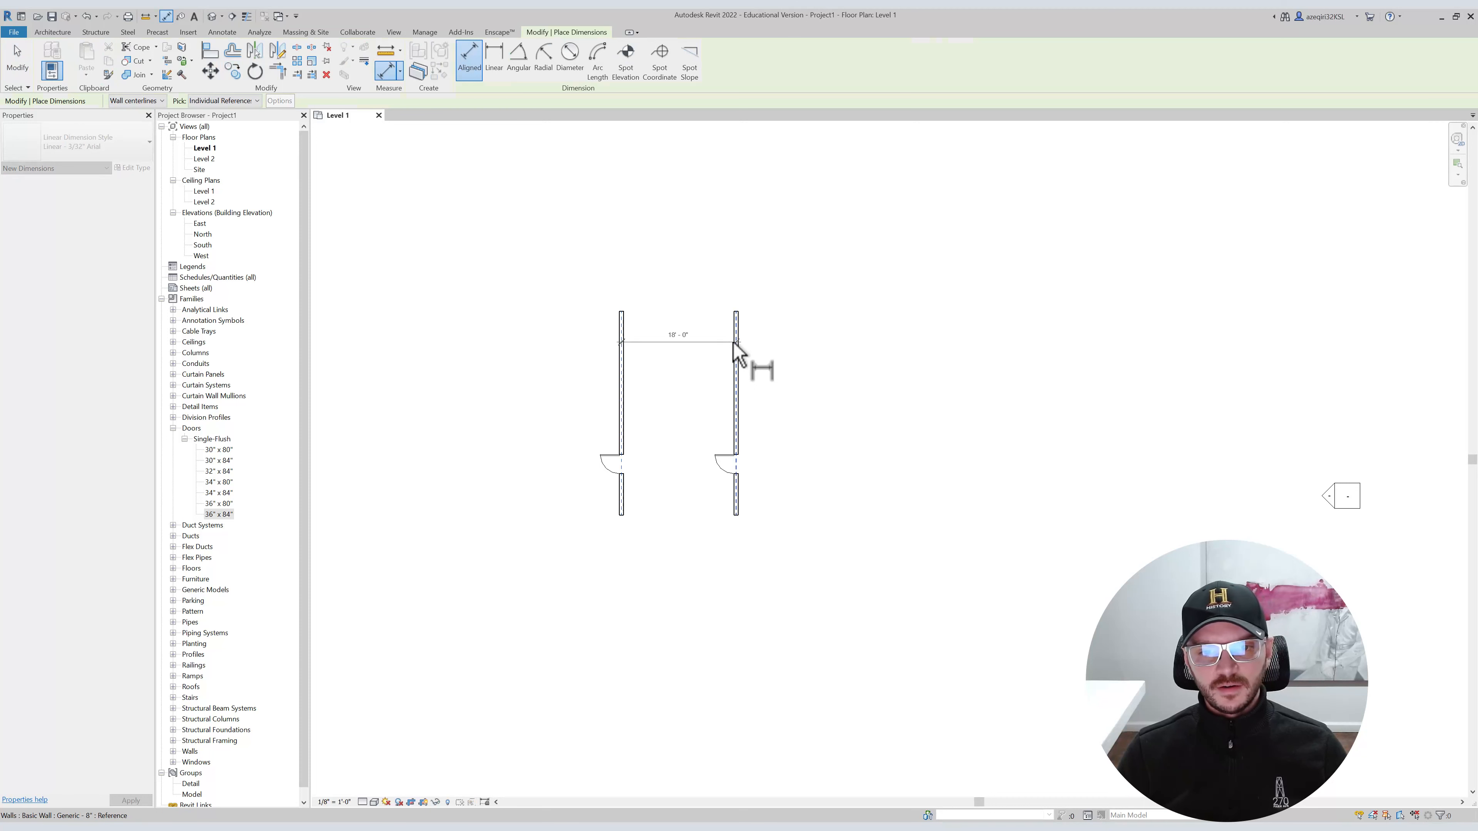
pyautogui.click(674, 277)
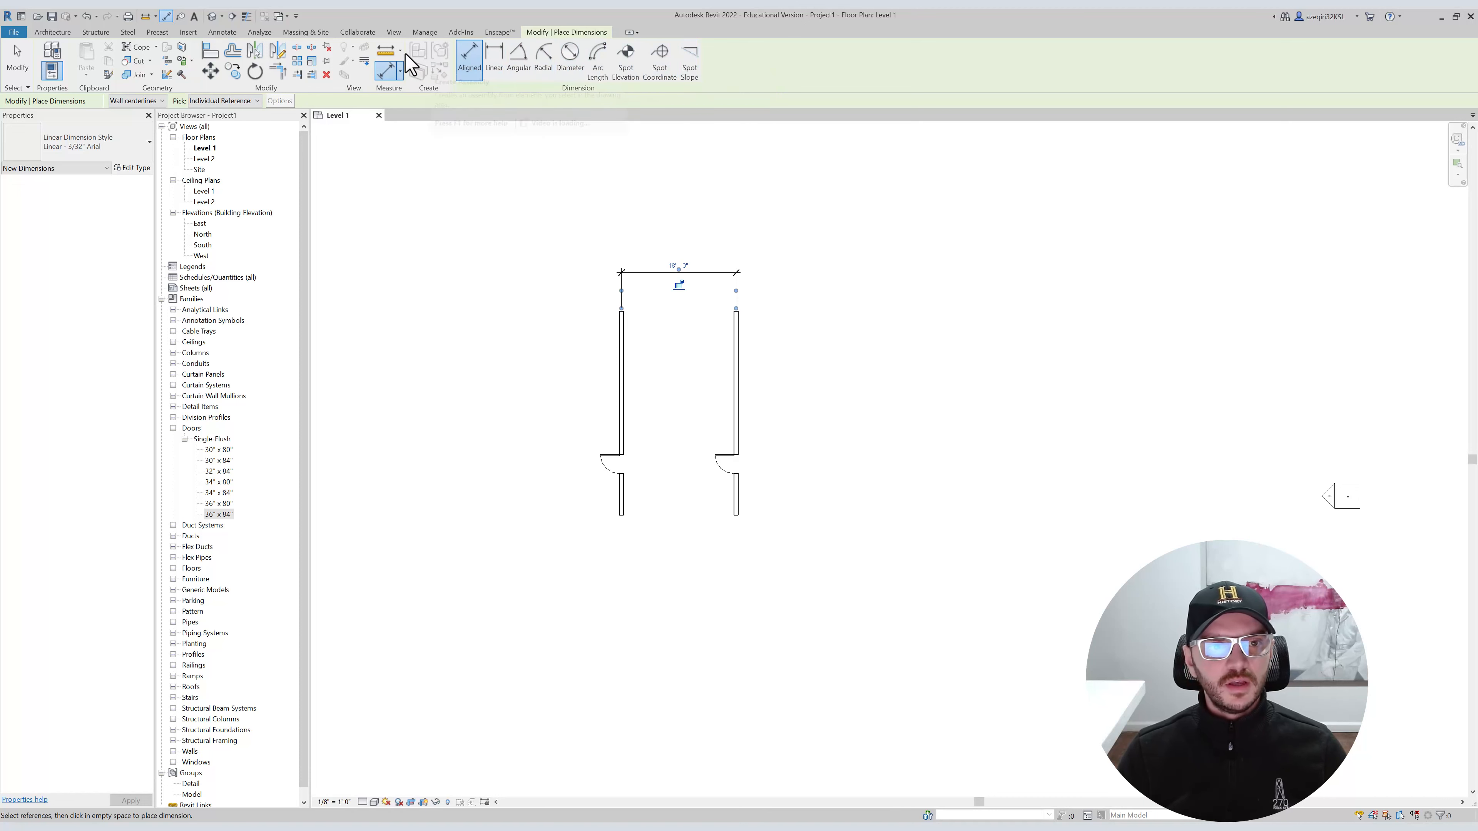
# Add a second aligned dimension between the inner faces of the two walls, using the Wall faces reference option, below the first dimension.
pyautogui.click(223, 33)
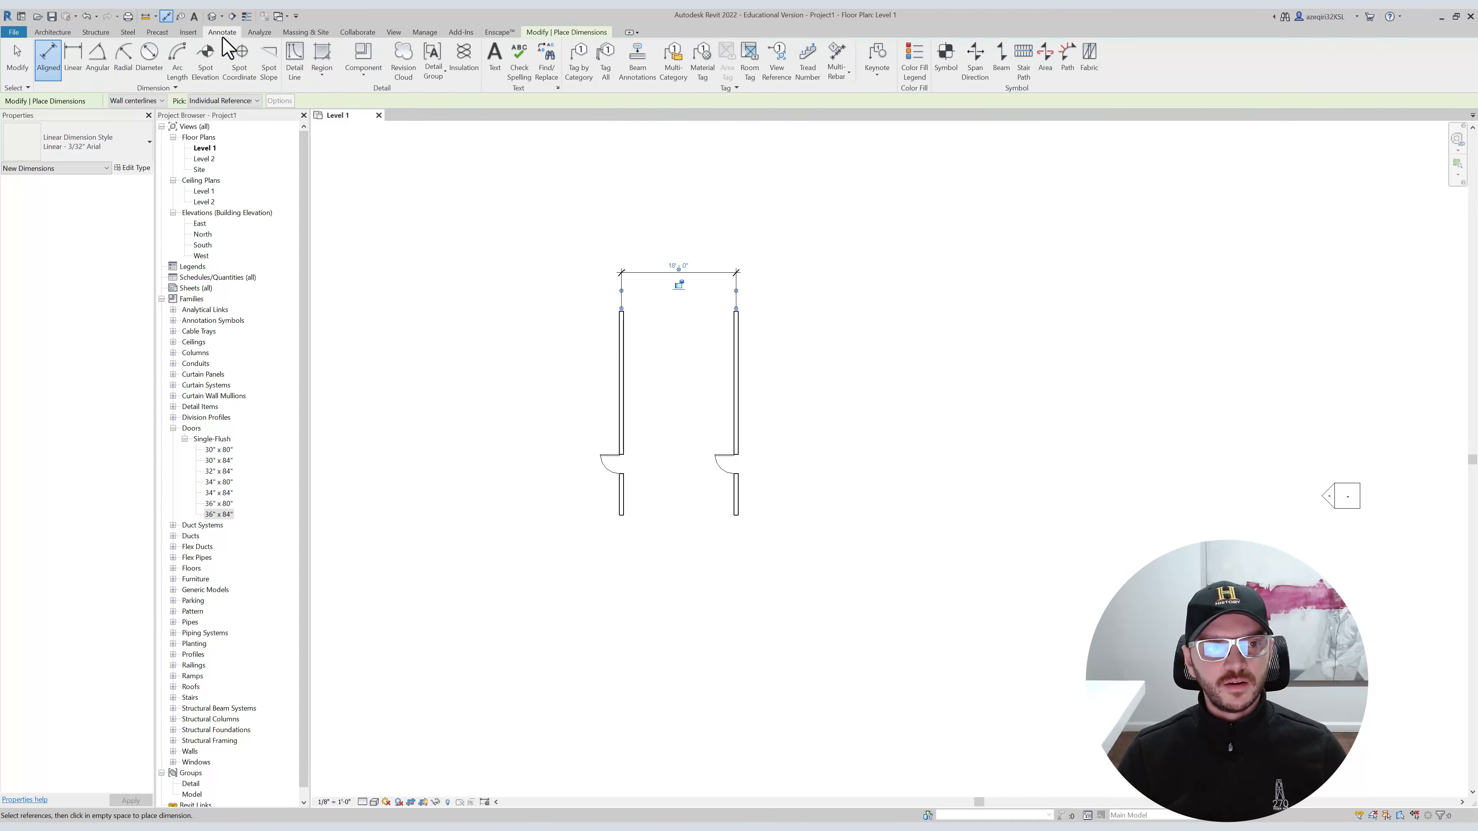
pyautogui.click(52, 73)
pyautogui.click(558, 33)
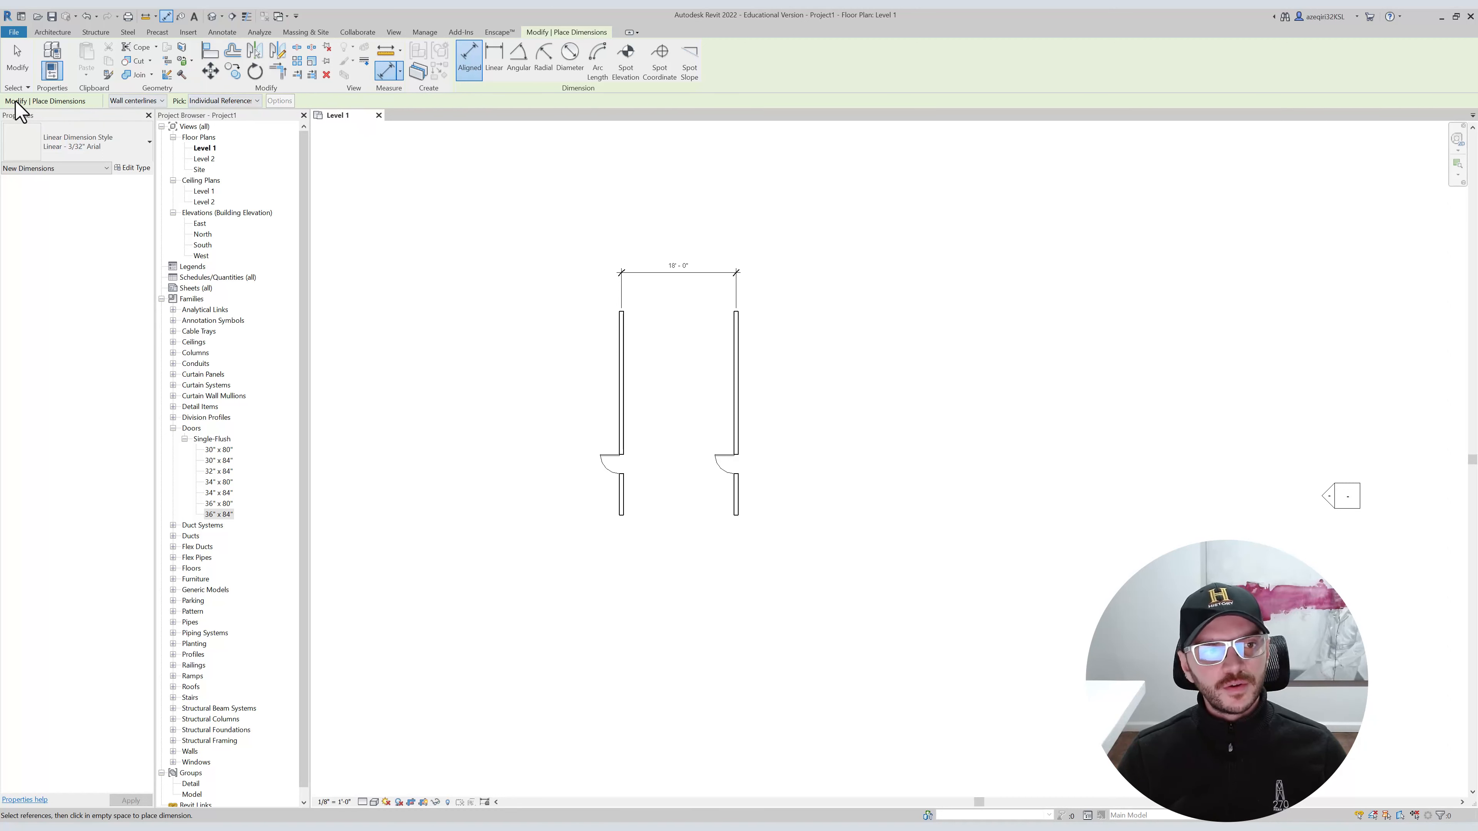
pyautogui.click(161, 101)
pyautogui.click(142, 122)
pyautogui.click(624, 329)
pyautogui.click(732, 335)
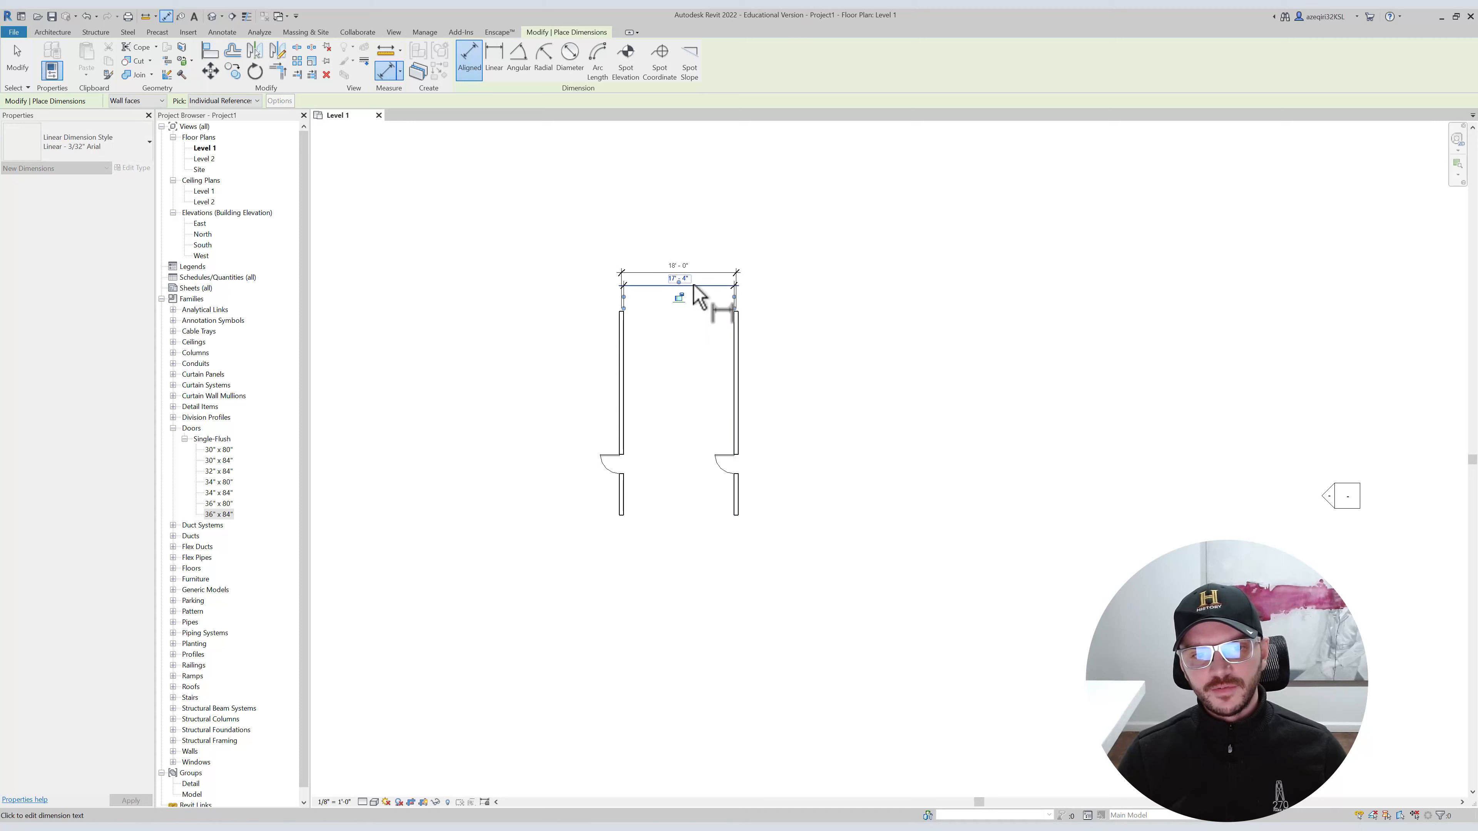
pyautogui.click(696, 287)
pyautogui.scroll(1, 659, 315)
pyautogui.scroll(1, 597, 304)
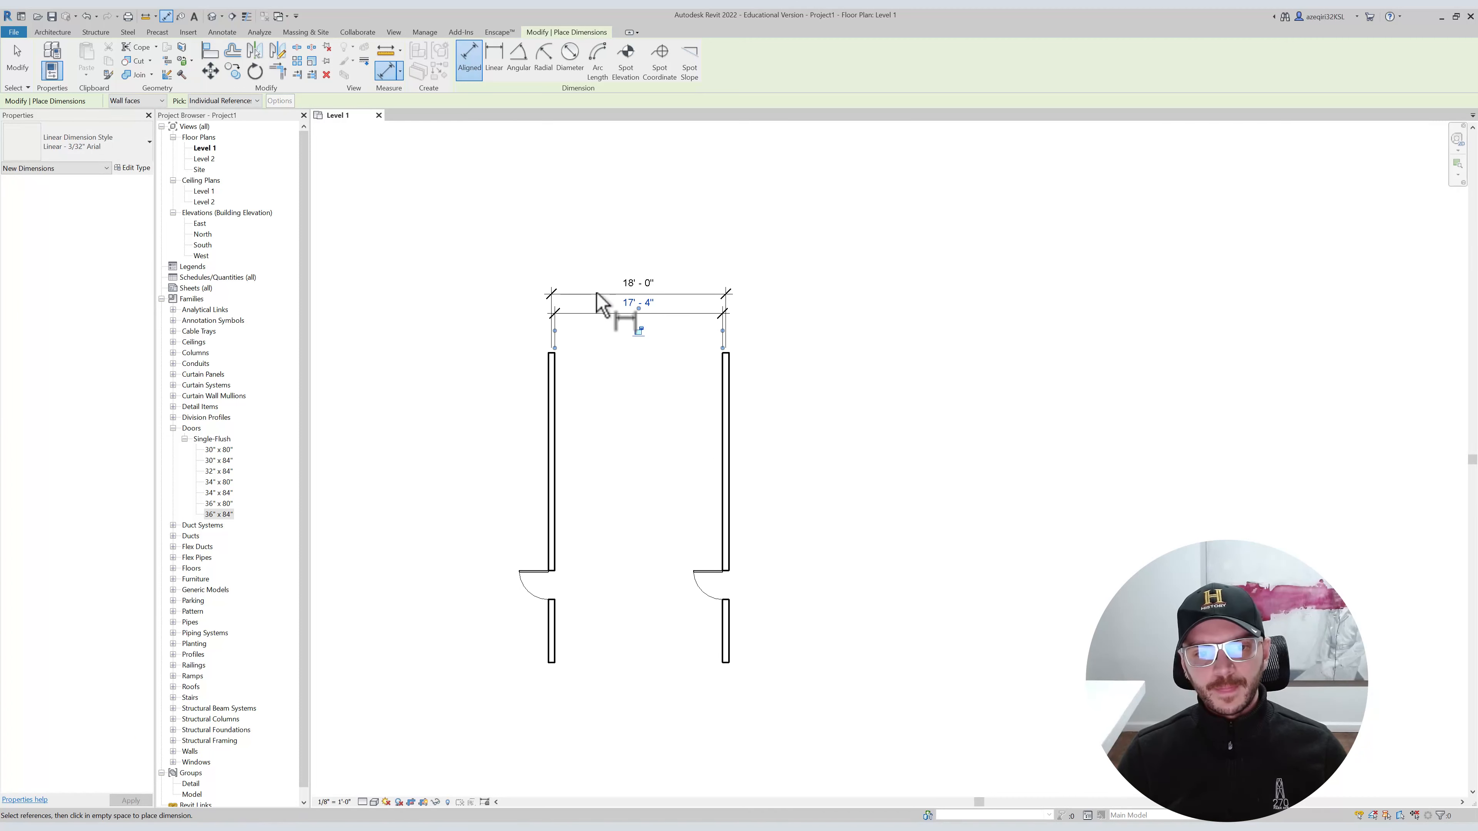
pyautogui.press('Escape')
pyautogui.press('Escape')
pyautogui.moveTo(578, 206); pyautogui.dragTo(538, 175, button='middle')
pyautogui.moveTo(461, 225); pyautogui.dragTo(475, 228, button='middle')
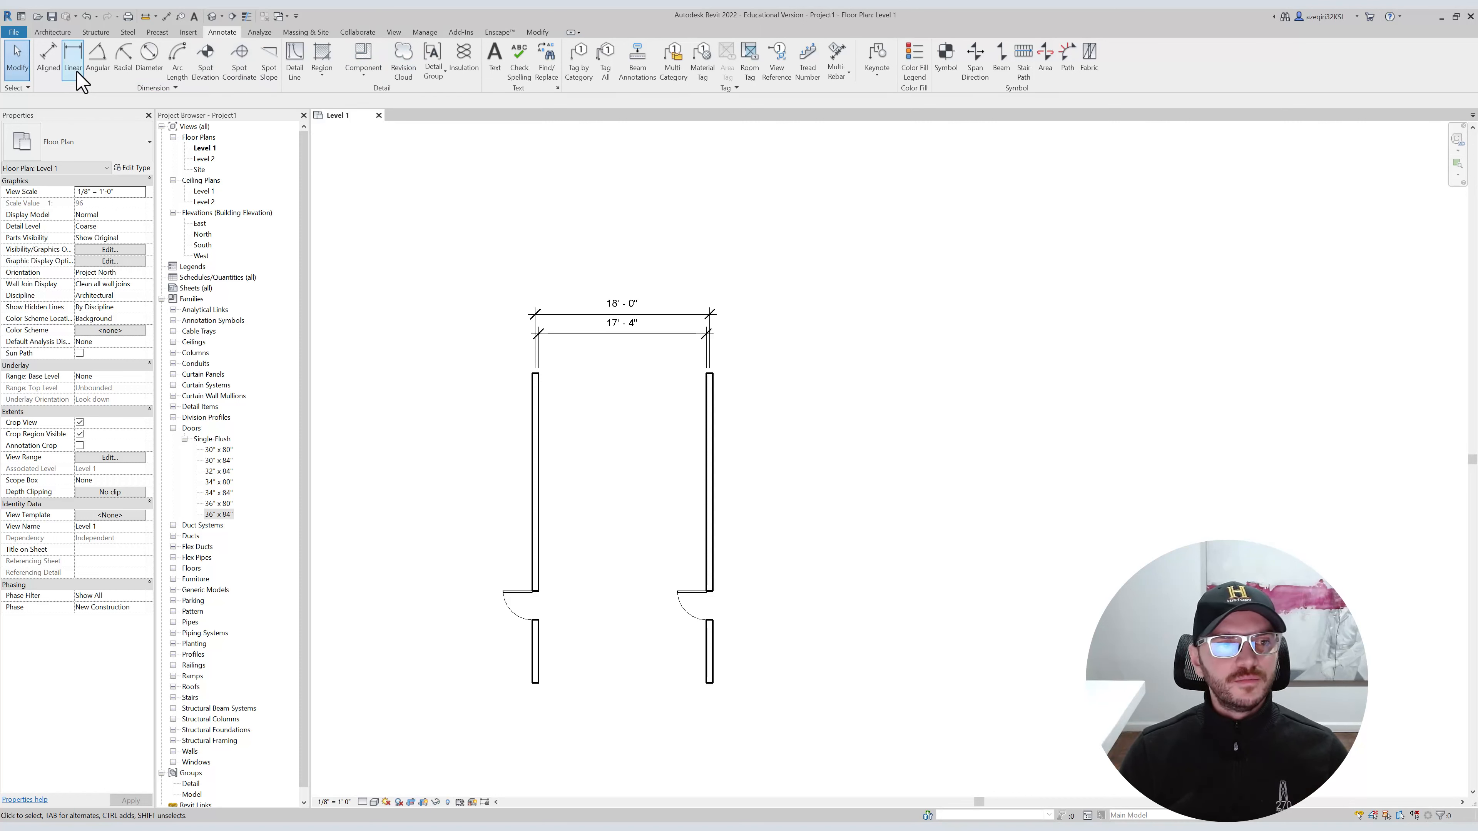
# Draw a freeform chain of Thin Lines detail lines around the empty area above the wall dimensions on the Level 1 plan.
pyautogui.click(299, 71)
pyautogui.click(532, 238)
pyautogui.click(721, 237)
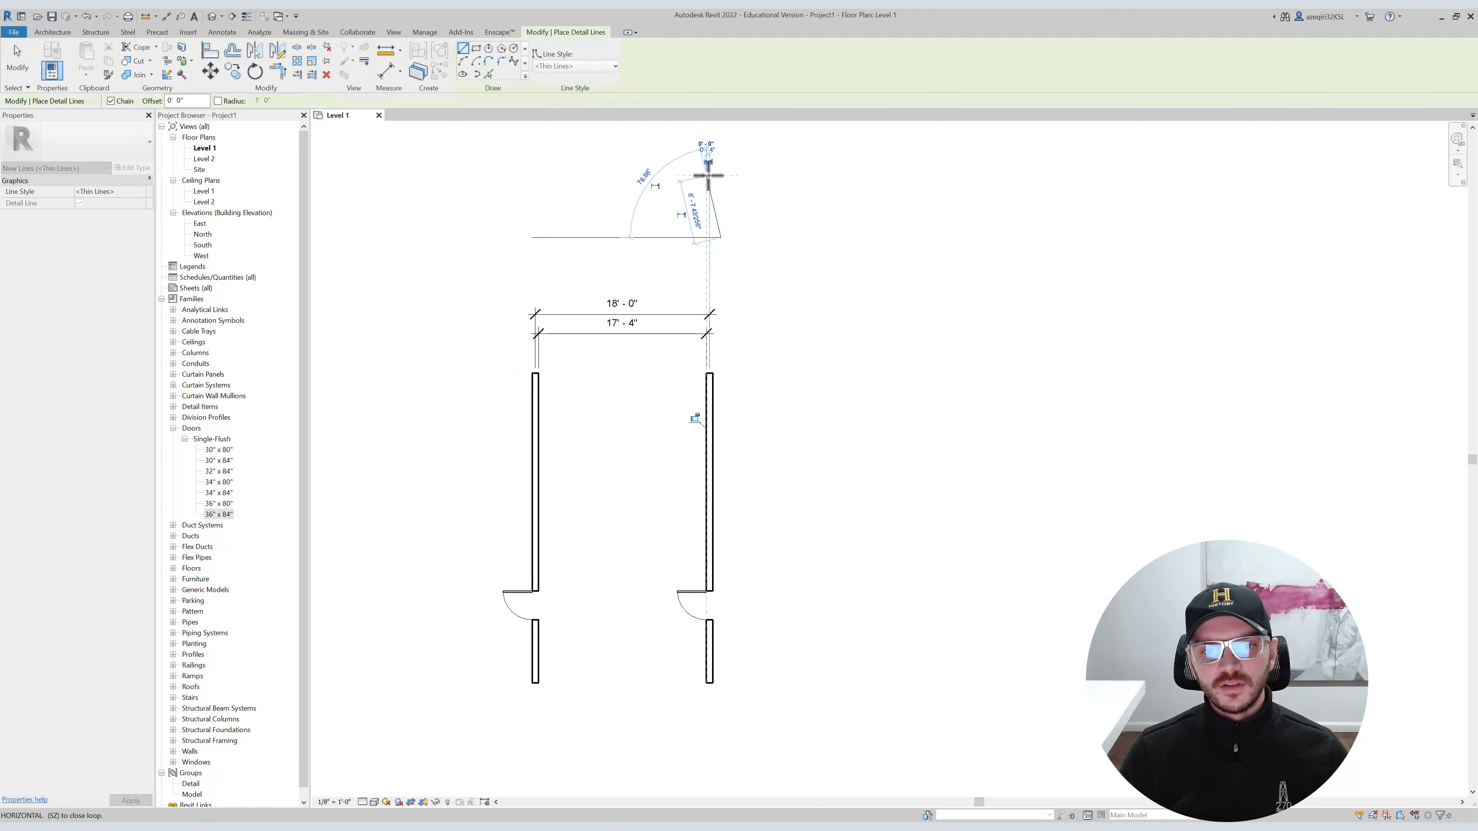
pyautogui.click(706, 176)
pyautogui.click(538, 199)
pyautogui.click(460, 263)
pyautogui.click(499, 291)
pyautogui.click(676, 266)
pyautogui.click(745, 228)
pyautogui.click(649, 162)
pyautogui.click(517, 216)
pyautogui.click(815, 315)
pyautogui.press('Escape')
pyautogui.press('Escape')
pyautogui.scroll(-2, 815, 245)
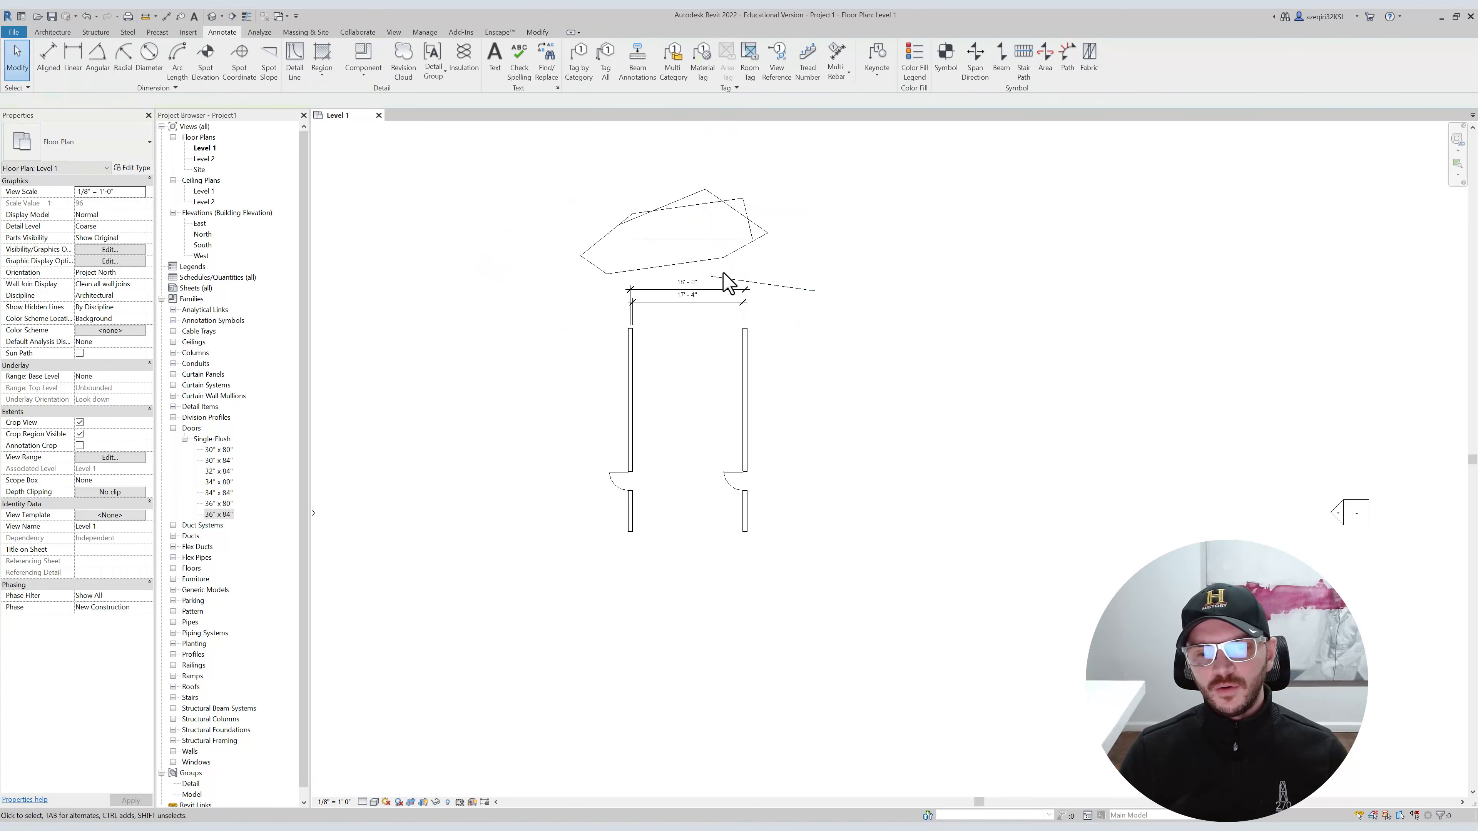
# Inspect the two walls in the default 3D view to check whether the detail lines appear there.
pyautogui.press('3')
pyautogui.press('d')
pyautogui.keyDown('shift'); pyautogui.moveTo(790, 326); pyautogui.dragTo(415, 320, button='middle'); pyautogui.keyUp('shift')
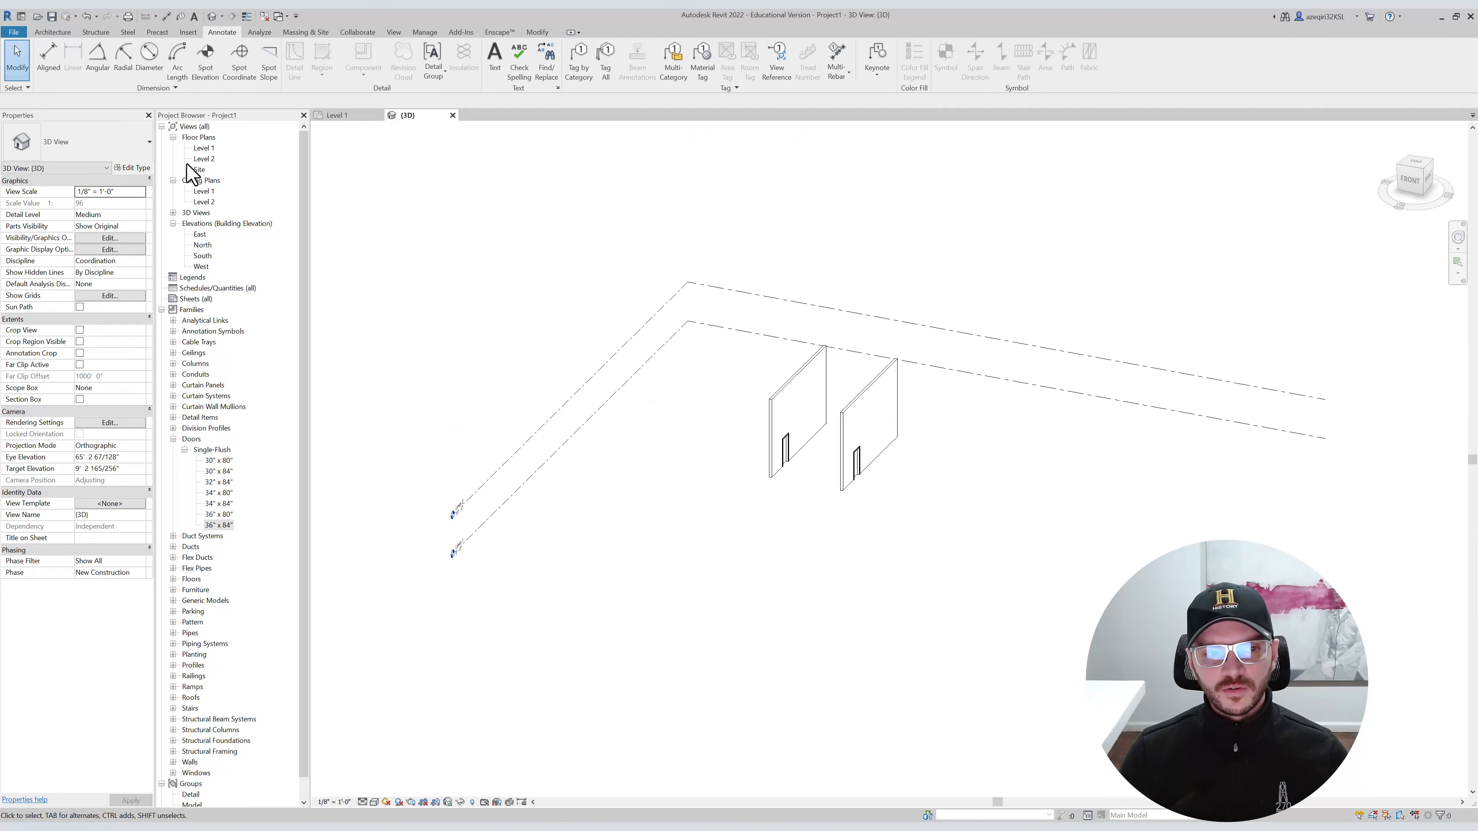
# Create a second floor plan view for Level 1, allowing duplicates of existing views.
pyautogui.doubleClick(210, 149)
pyautogui.rightClick(209, 149)
pyautogui.click(356, 113)
pyautogui.click(394, 31)
pyautogui.click(448, 63)
pyautogui.click(466, 95)
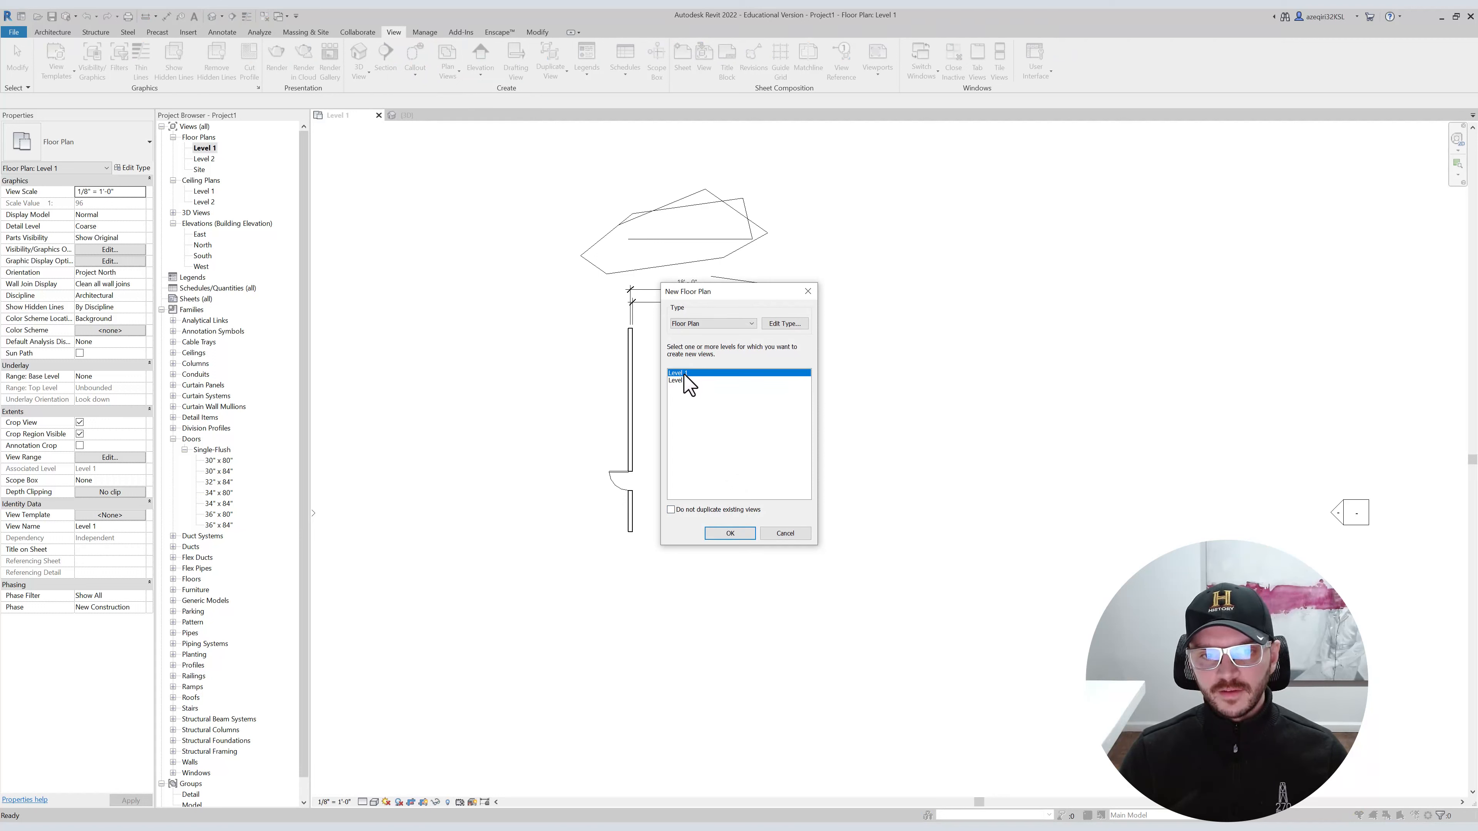
pyautogui.click(743, 535)
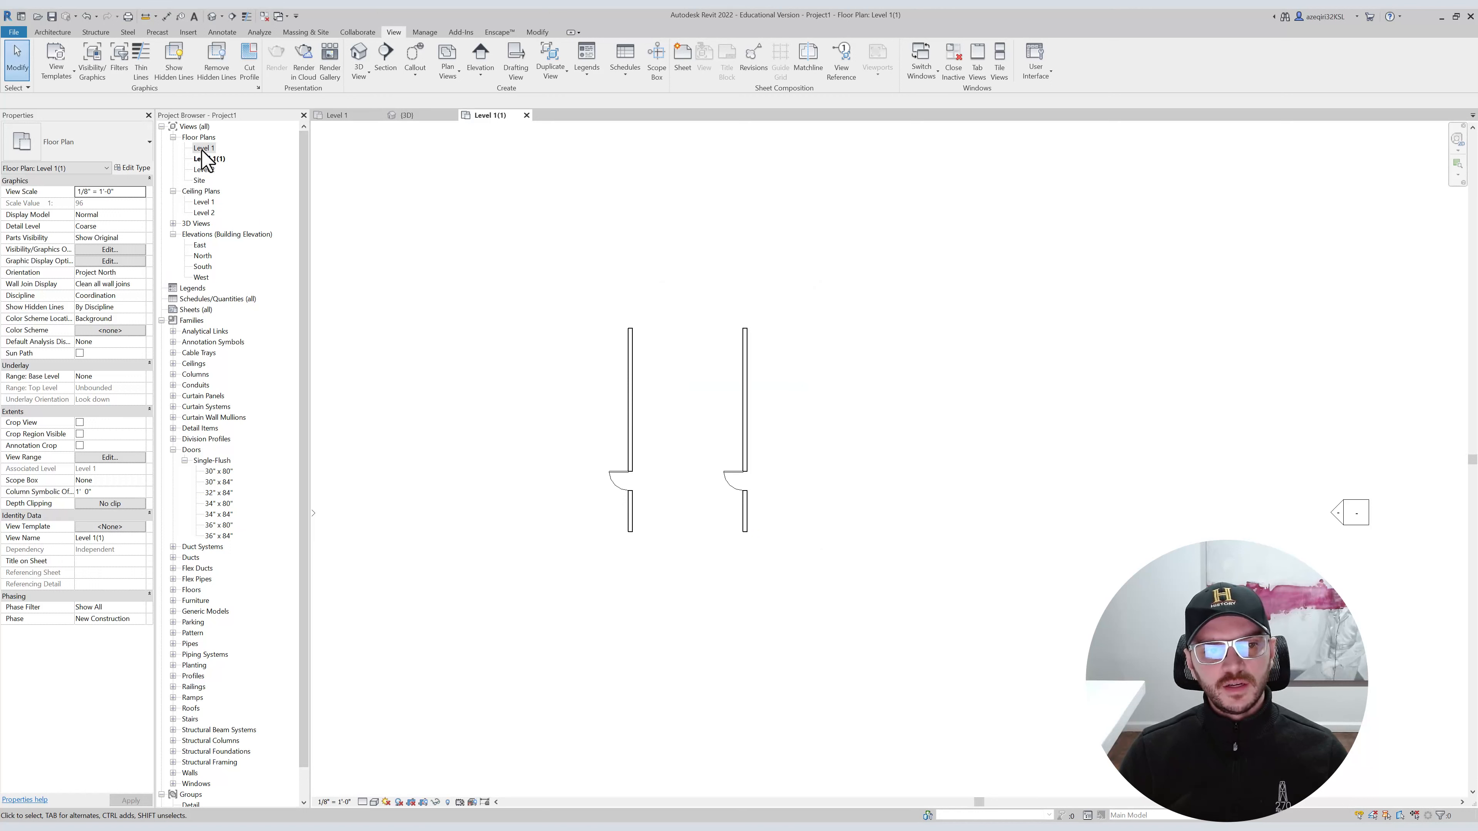
pyautogui.moveTo(856, 211); pyautogui.dragTo(487, 328)
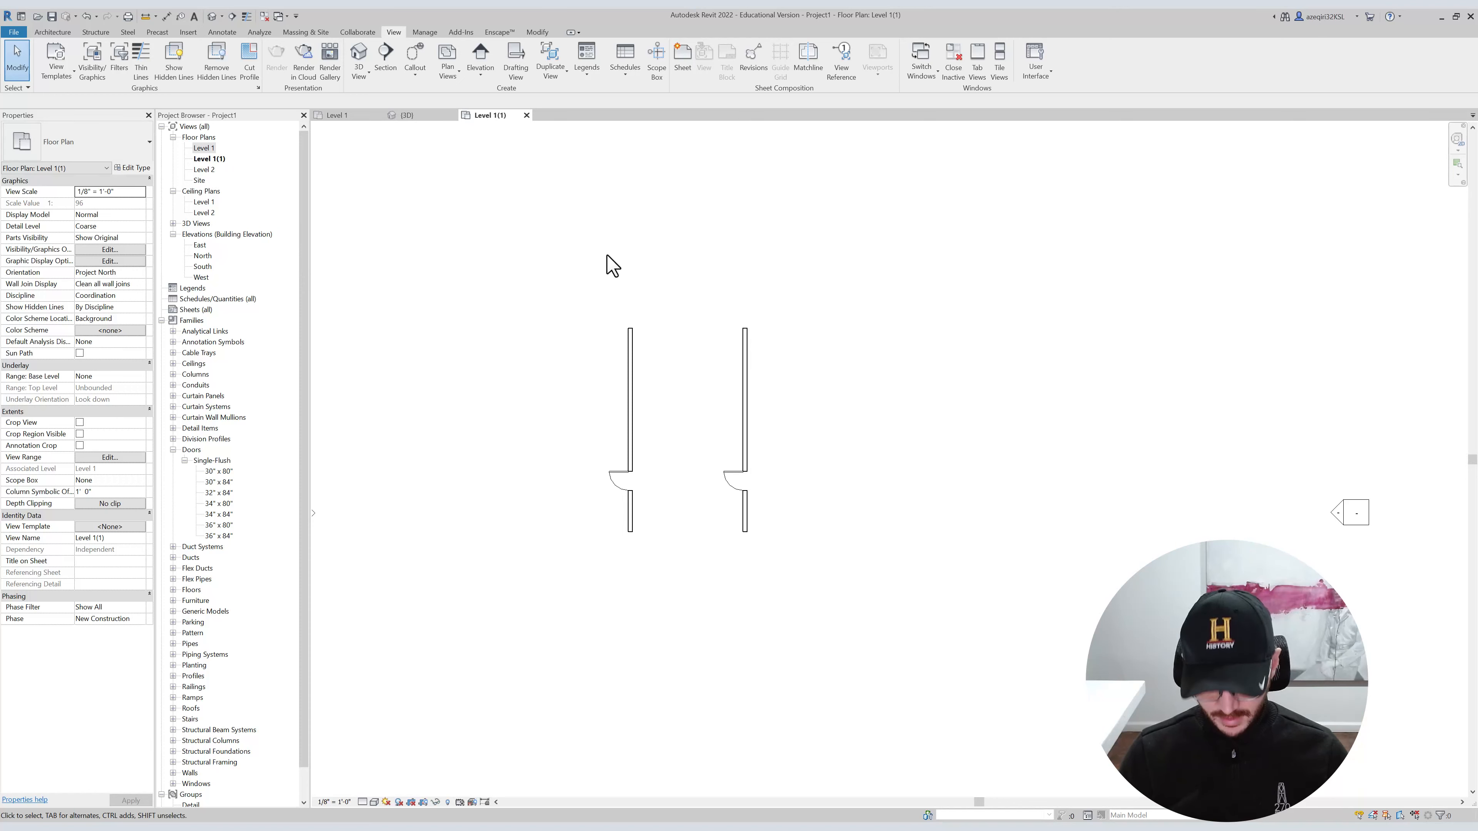
# Draw a horizontal model line below the two walls in the duplicated Level 1 plan.
pyautogui.press('l')
pyautogui.press('i')
pyautogui.click(600, 578)
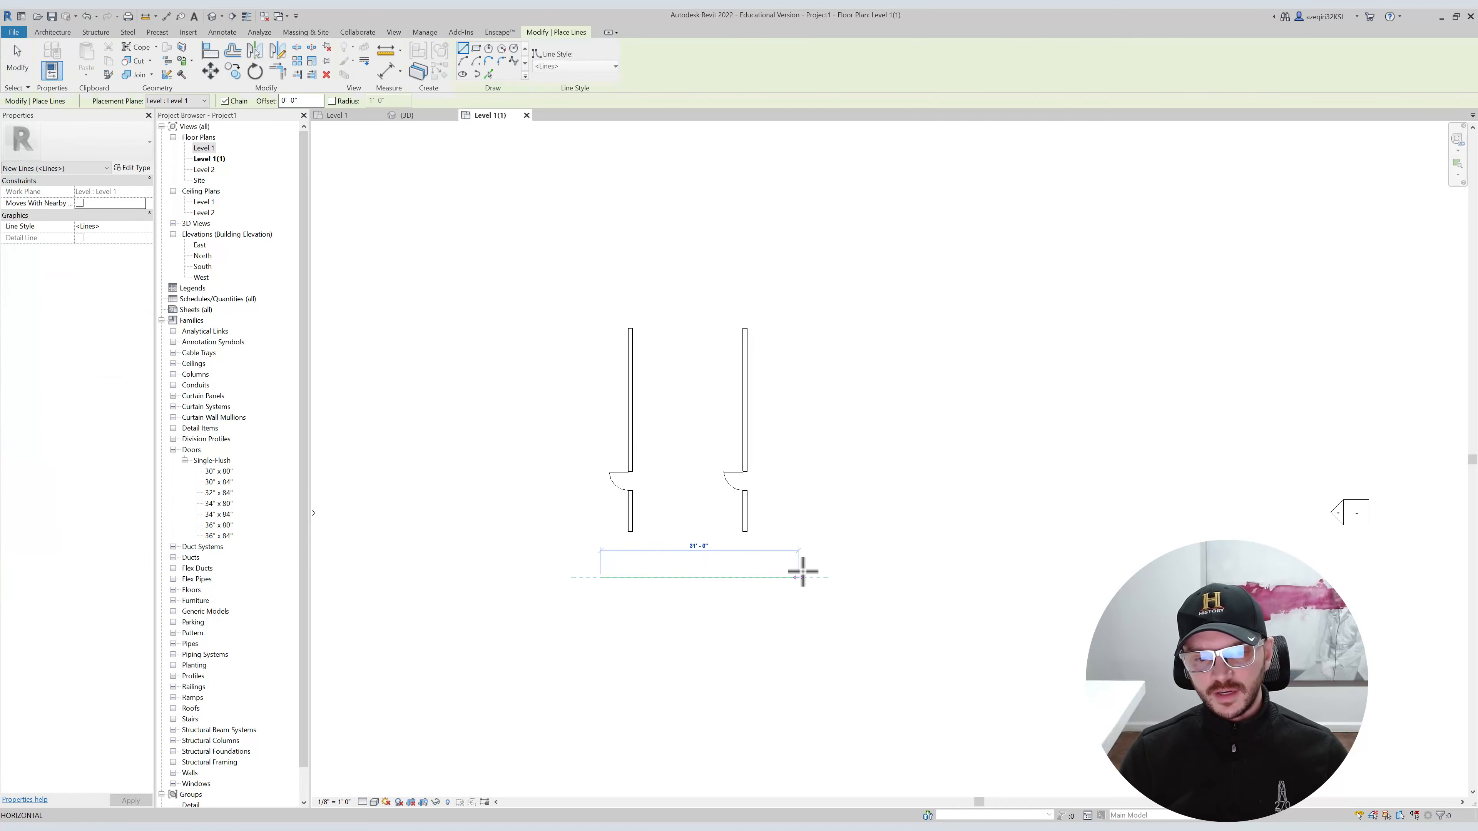
pyautogui.click(808, 578)
pyautogui.press('Escape')
pyautogui.press('Escape')
# Check the model line in the Level 1, Level 2 and 3D views, and close the 3D view.
pyautogui.click(205, 149)
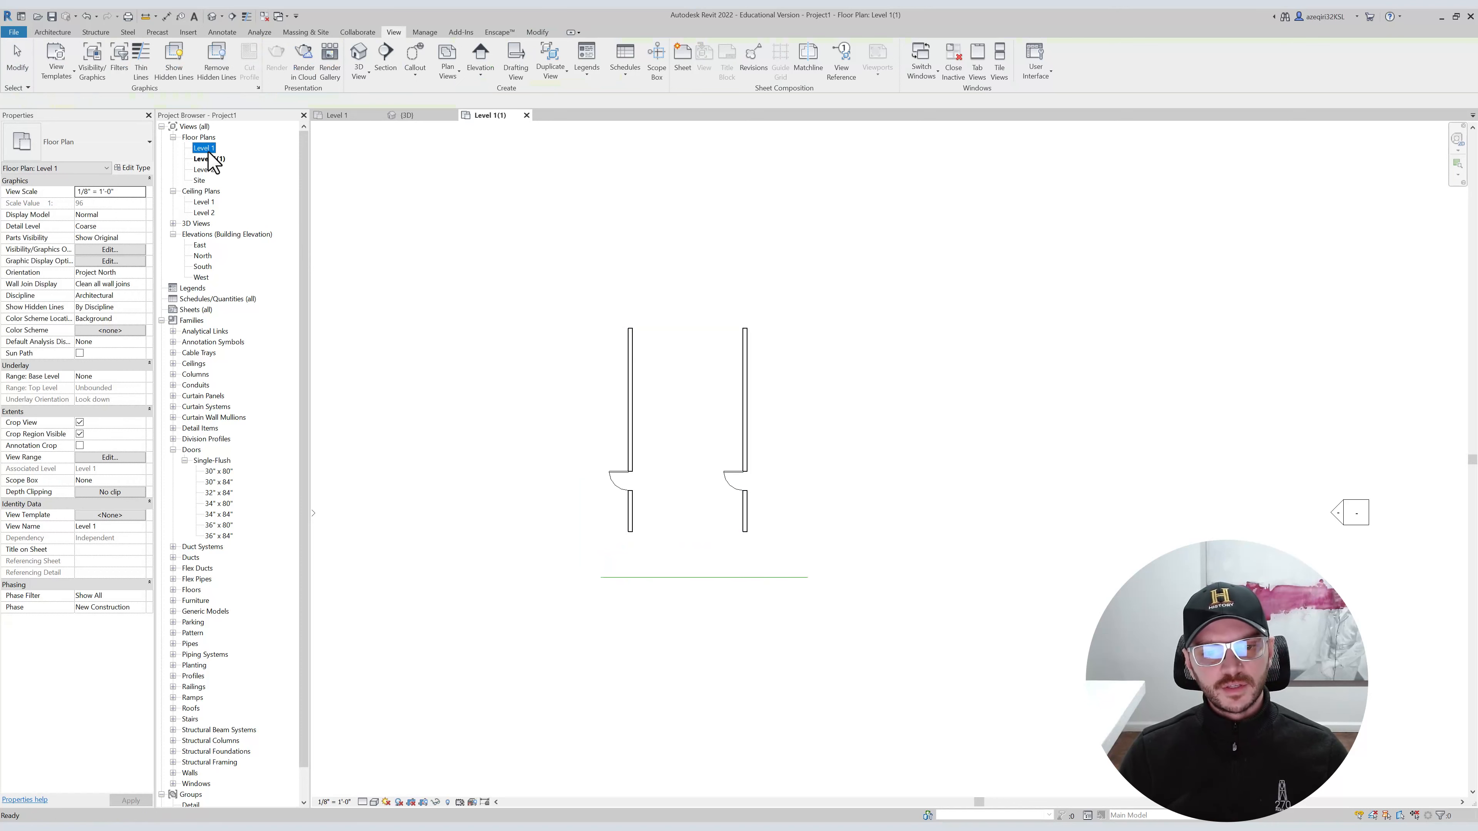
pyautogui.doubleClick(207, 150)
pyautogui.doubleClick(201, 170)
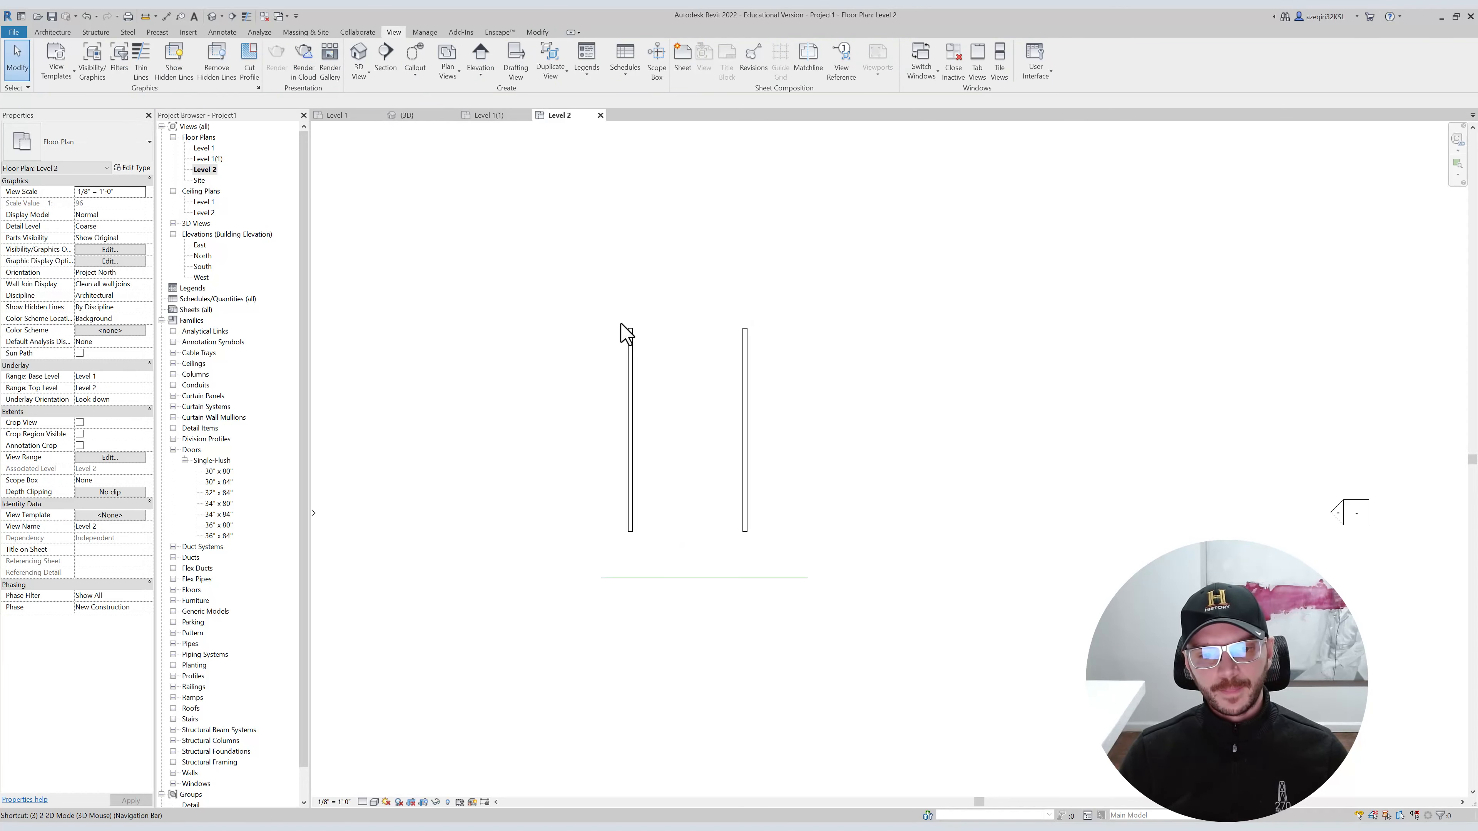
pyautogui.press('3')
pyautogui.press('d')
pyautogui.keyDown('shift'); pyautogui.moveTo(850, 462); pyautogui.dragTo(681, 348, button='middle'); pyautogui.keyUp('shift')
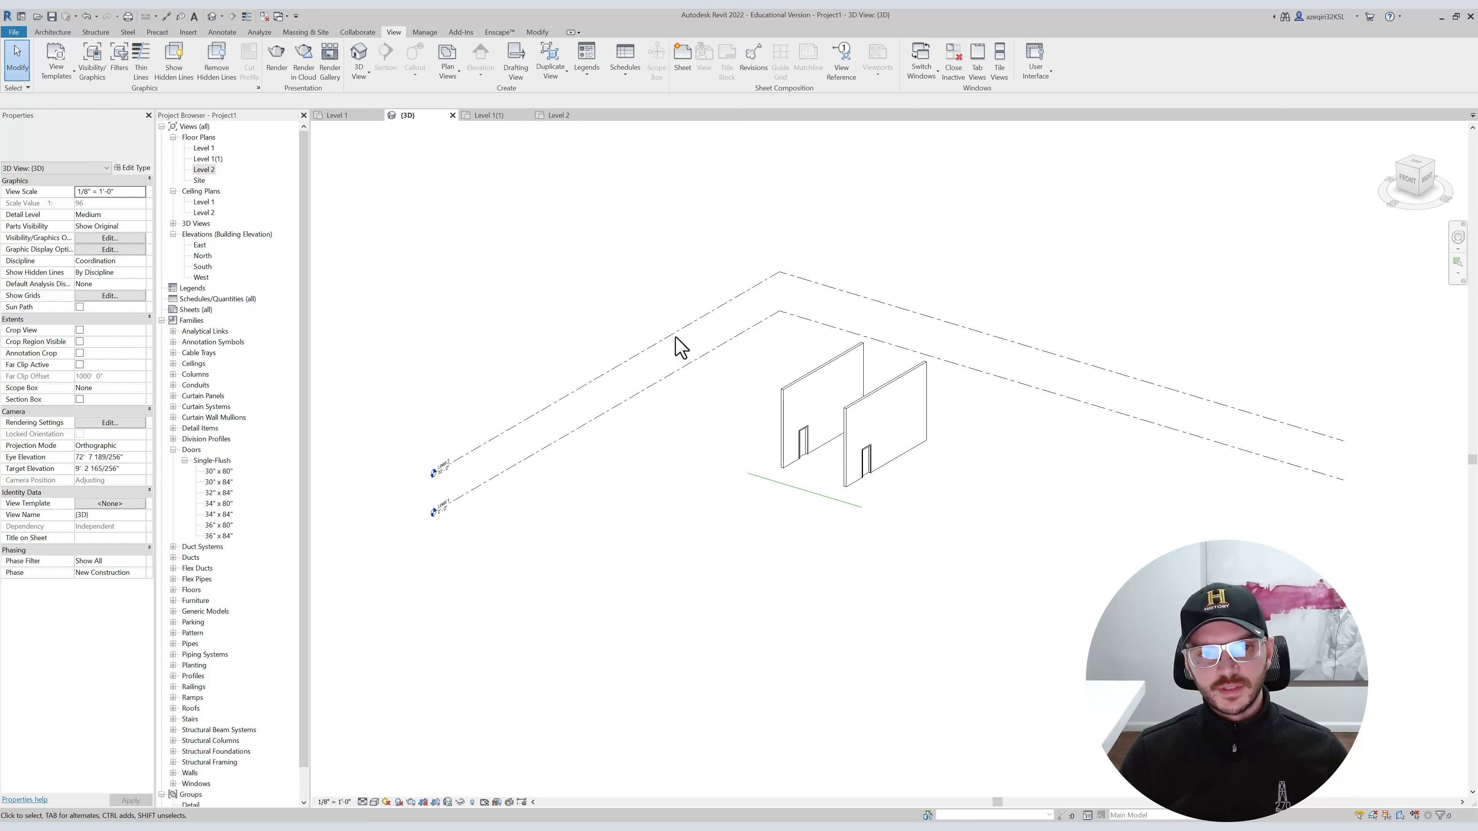
pyautogui.click(453, 115)
# Try deleting both walls in the Level 2 plan and undo the deletion.
pyautogui.moveTo(861, 464); pyautogui.dragTo(590, 577)
pyautogui.press('Delete')
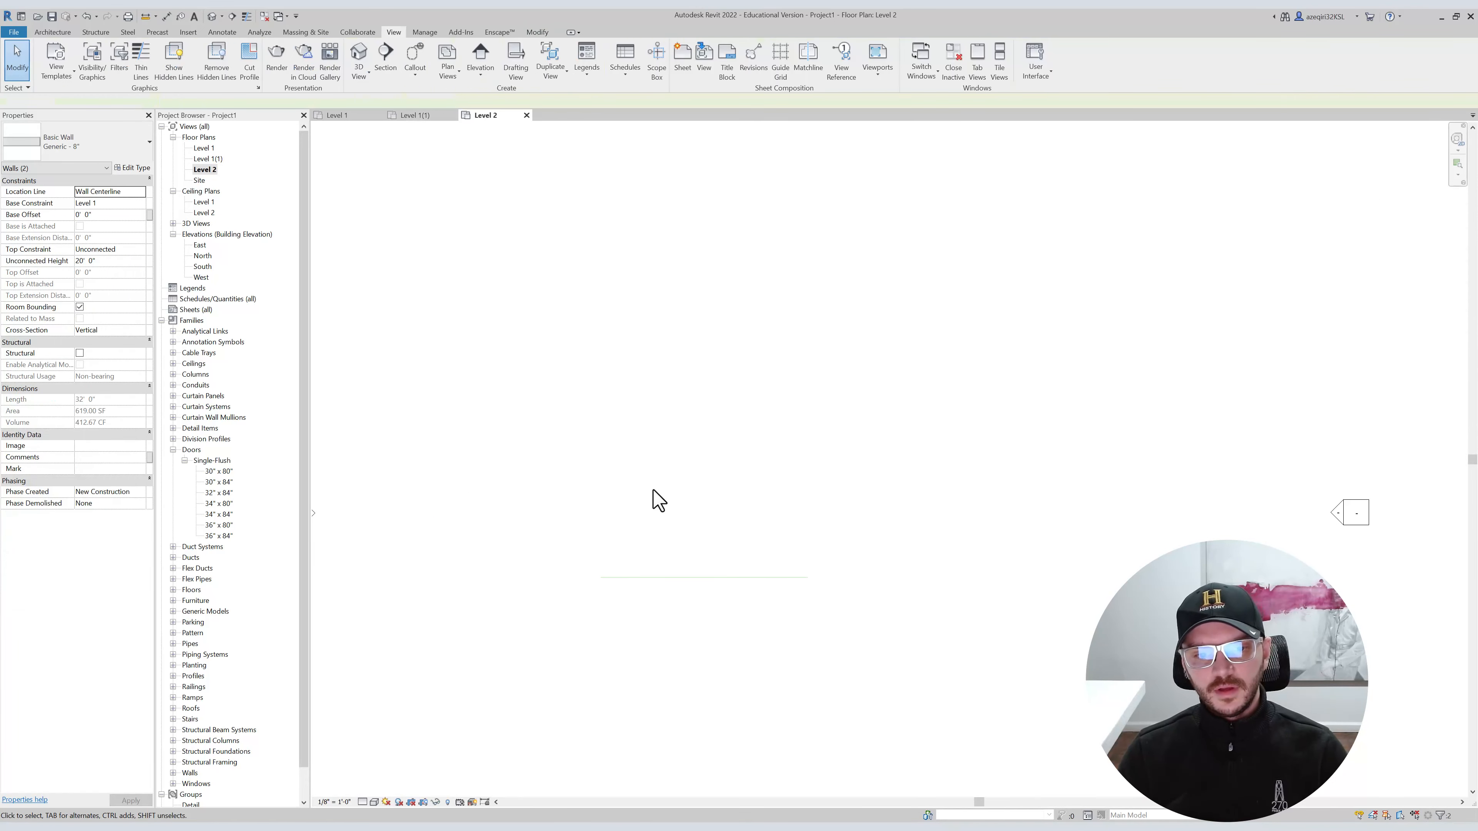
pyautogui.hotkey('ctrl', 'z')
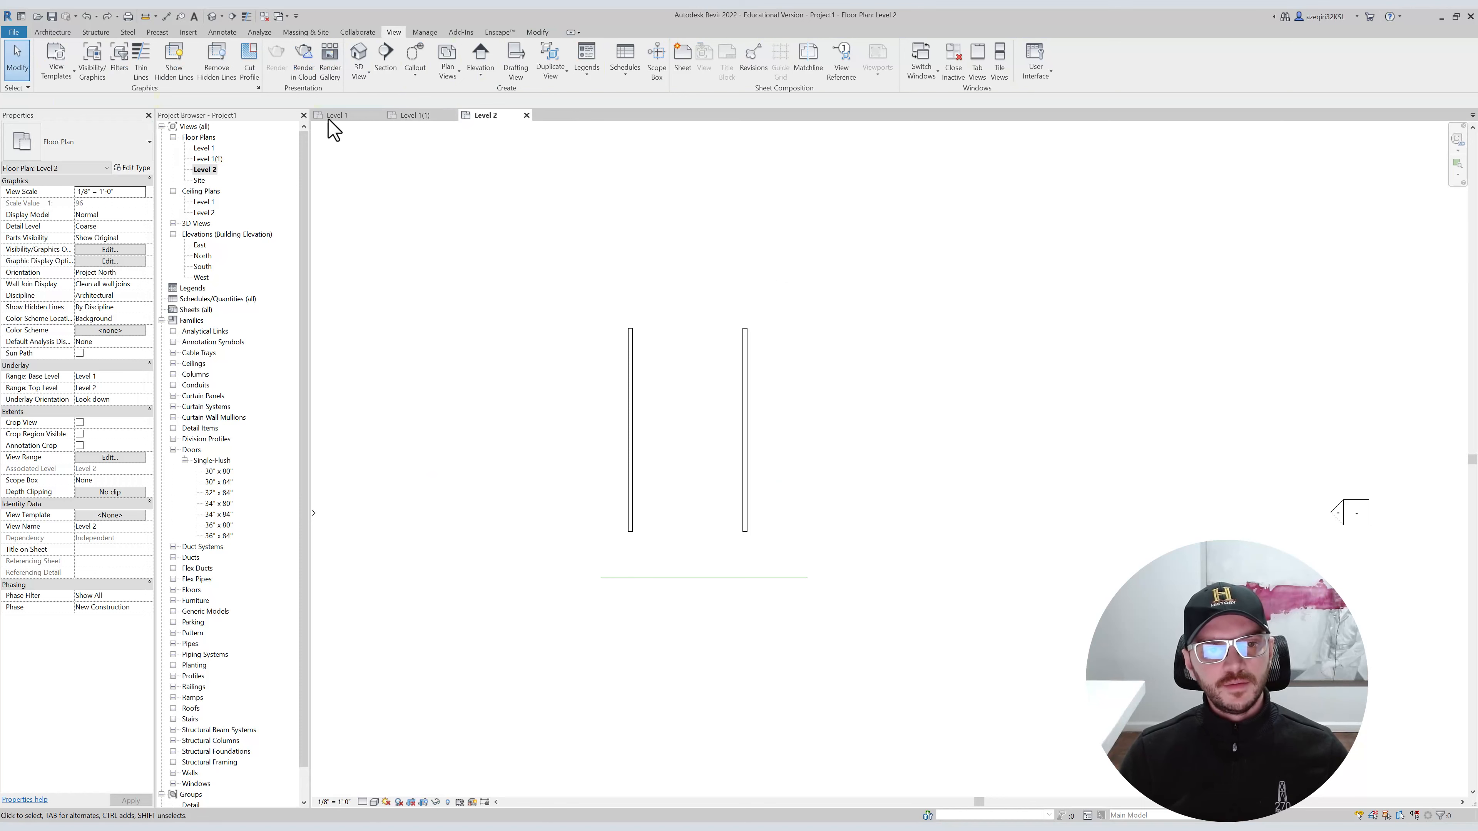
# Delete the detail lines above the dimensions and the model line below the walls on the Level 1 plan.
pyautogui.click(337, 115)
pyautogui.moveTo(457, 143)
pyautogui.mouseDown()
pyautogui.moveTo(832, 294)
pyautogui.moveTo(942, 305)
pyautogui.mouseUp()
pyautogui.press('Delete')
pyautogui.click(812, 576)
pyautogui.press('Delete')
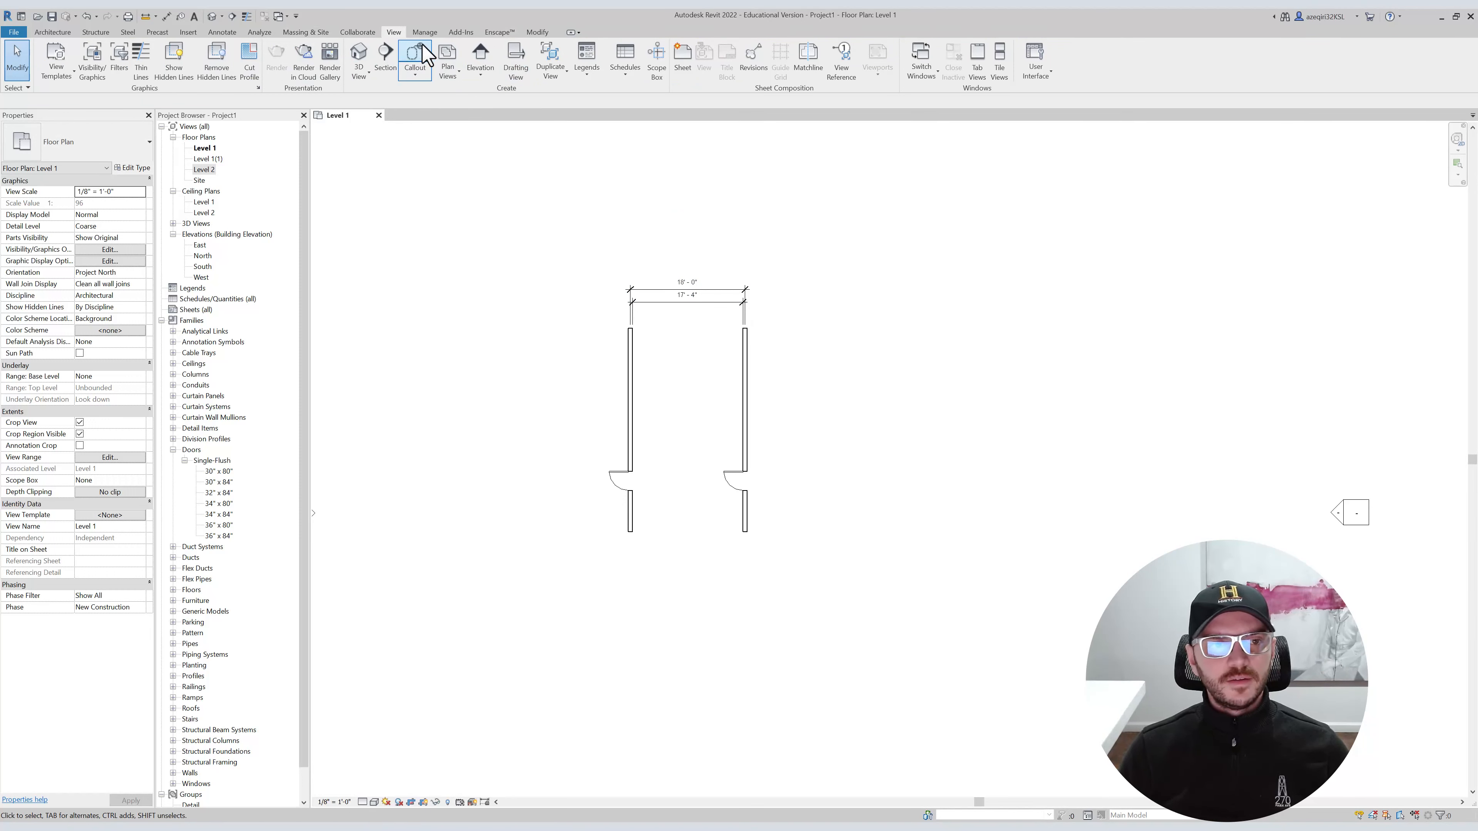
pyautogui.click(221, 32)
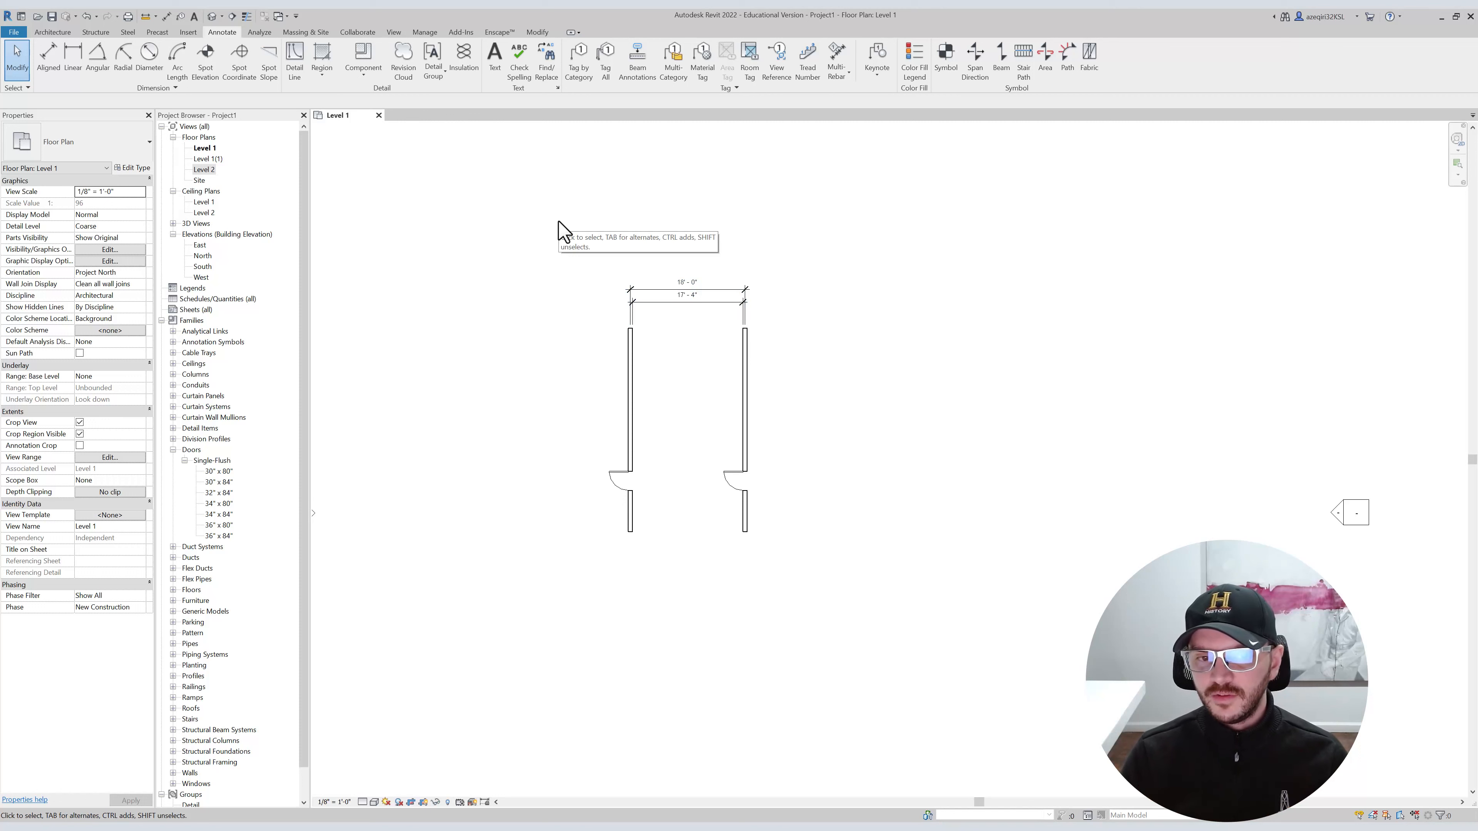
# Examine the detail group options and locate the Detail groups category in the project browser, collapsing the Families list.
pyautogui.click(404, 67)
pyautogui.click(468, 61)
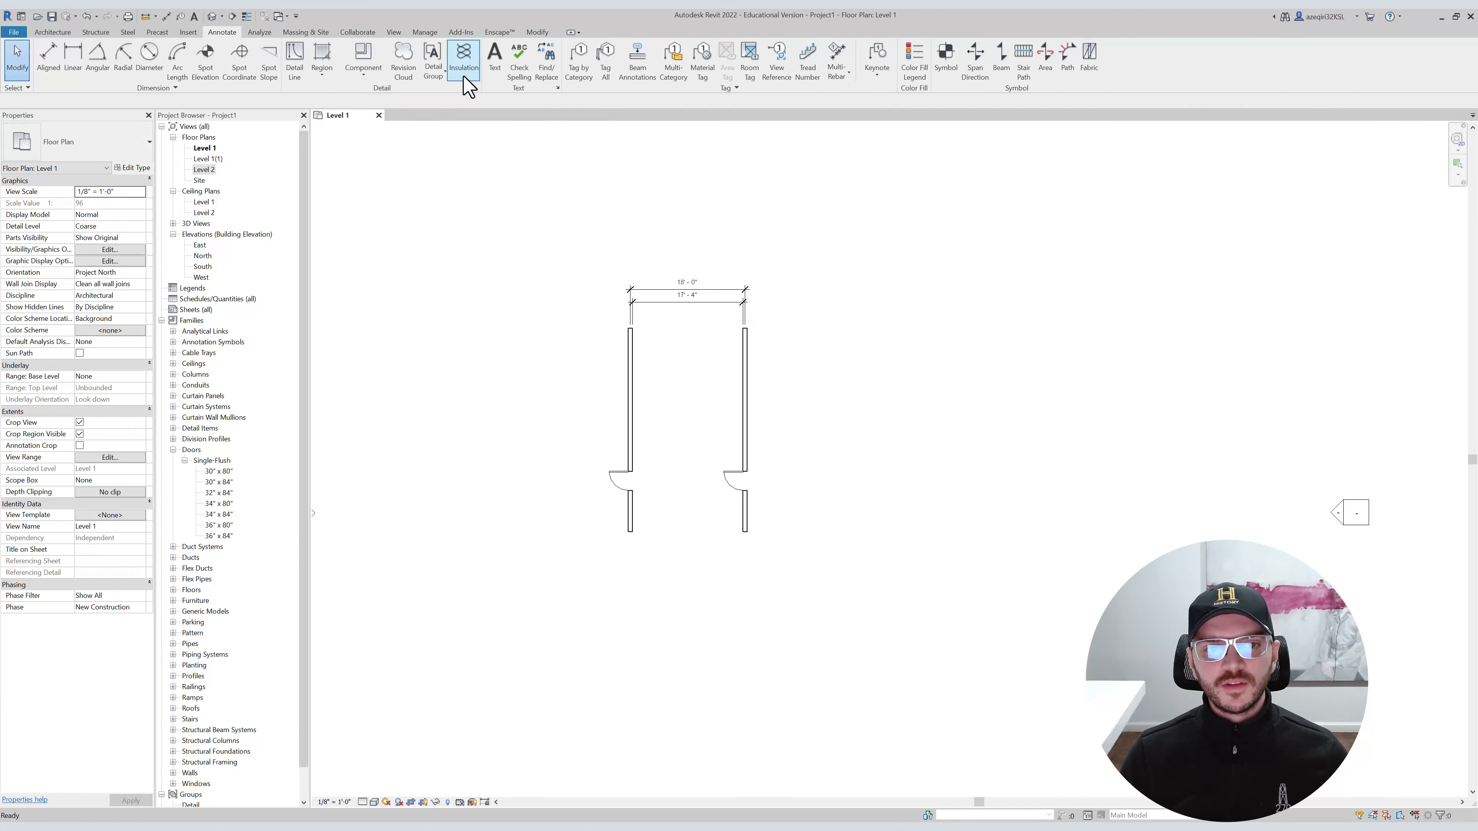
pyautogui.click(434, 74)
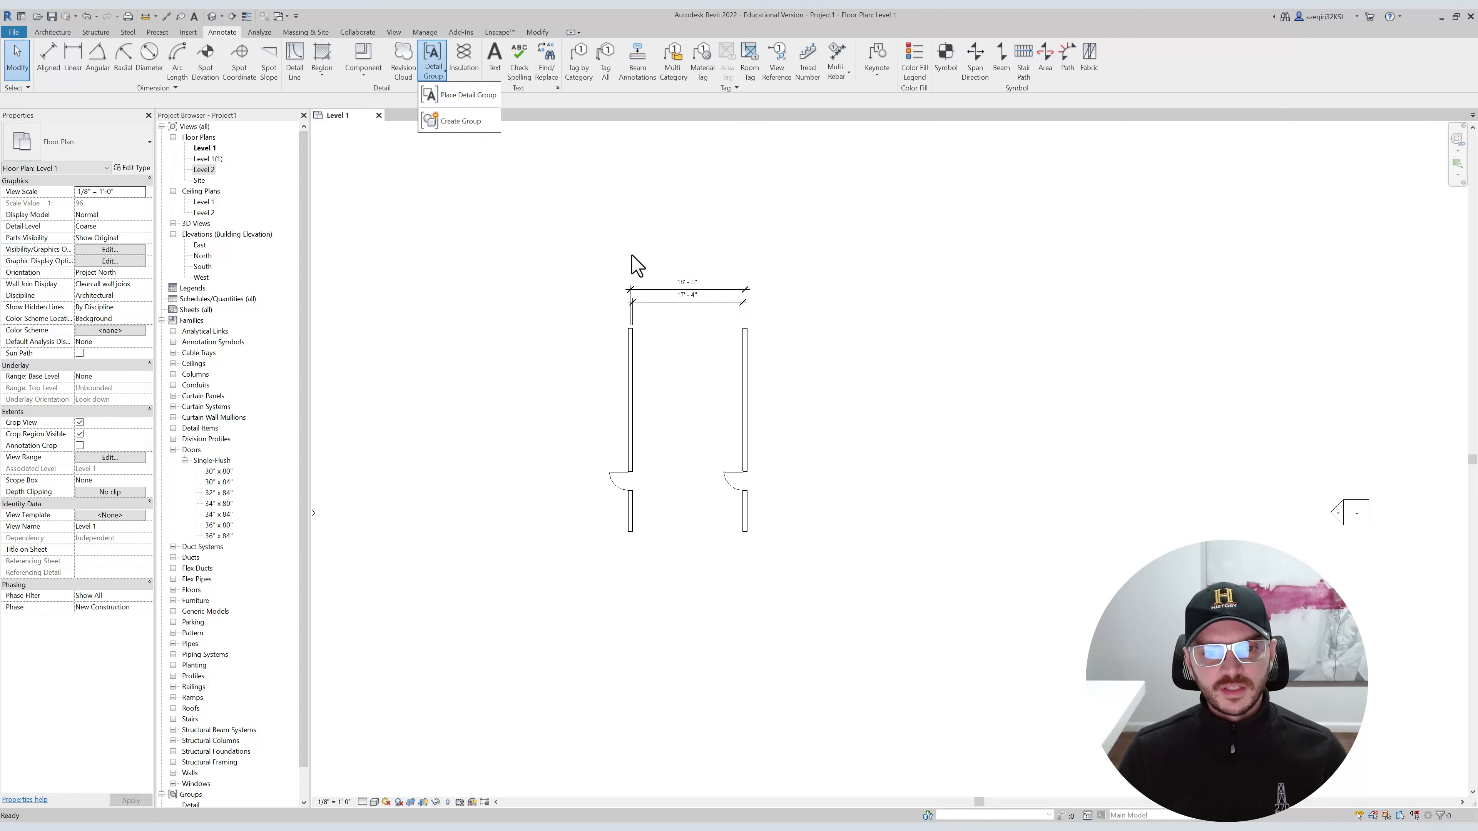
pyautogui.click(460, 319)
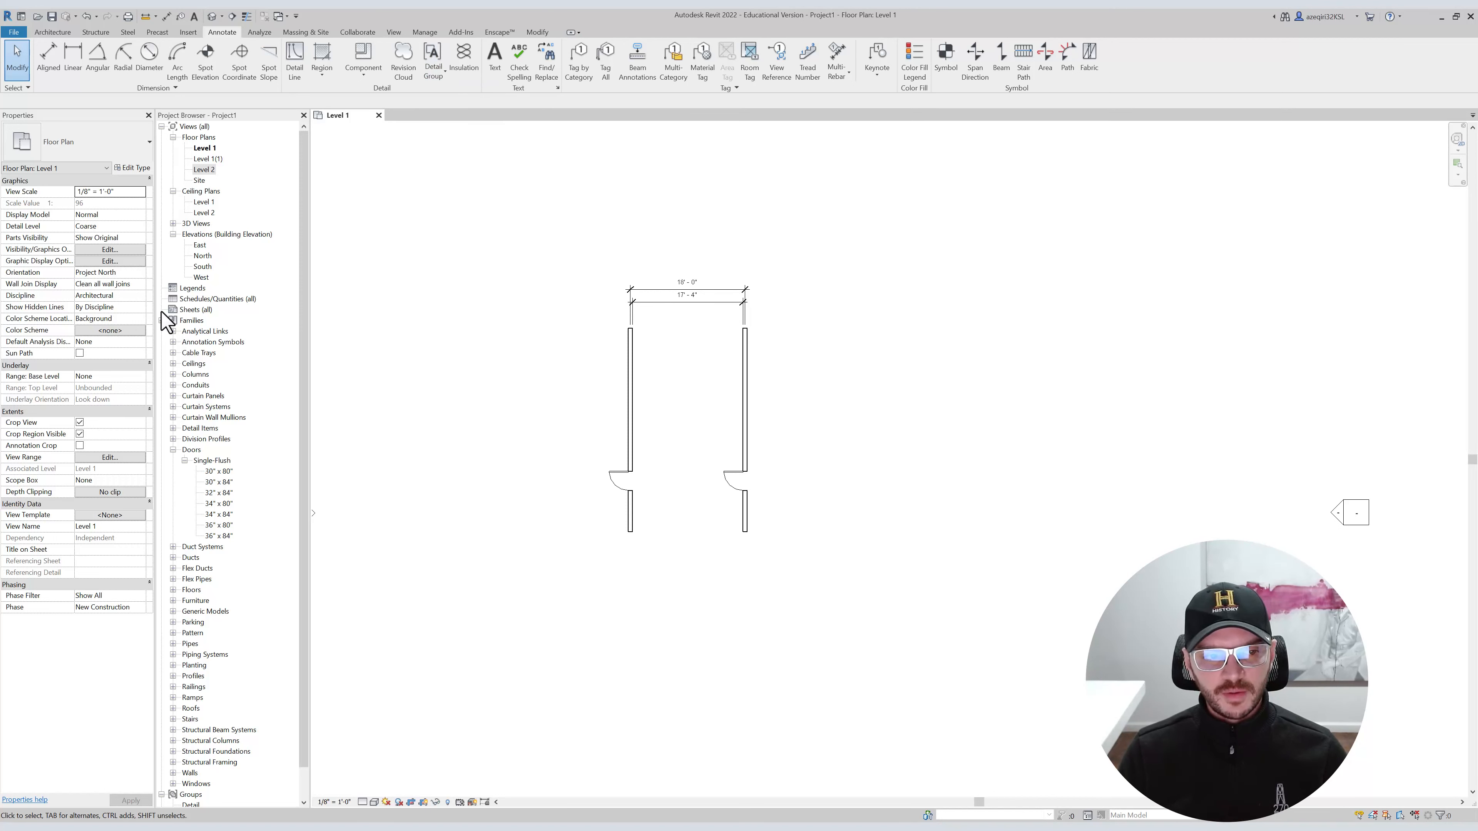
pyautogui.click(161, 320)
pyautogui.click(191, 342)
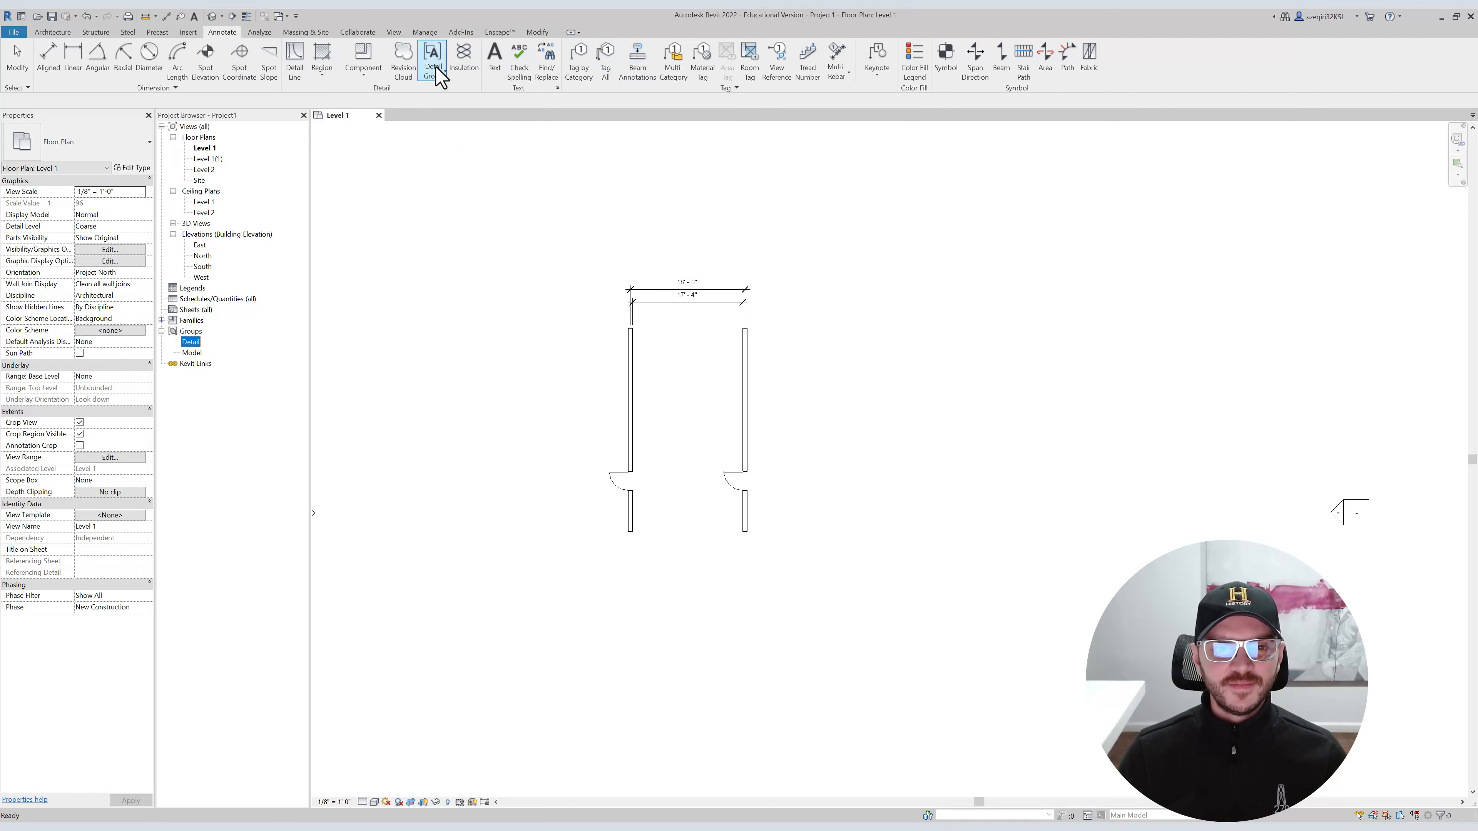
# Try placing a short text note above the dimensions on the Level 1 plan and discard it.
pyautogui.click(494, 62)
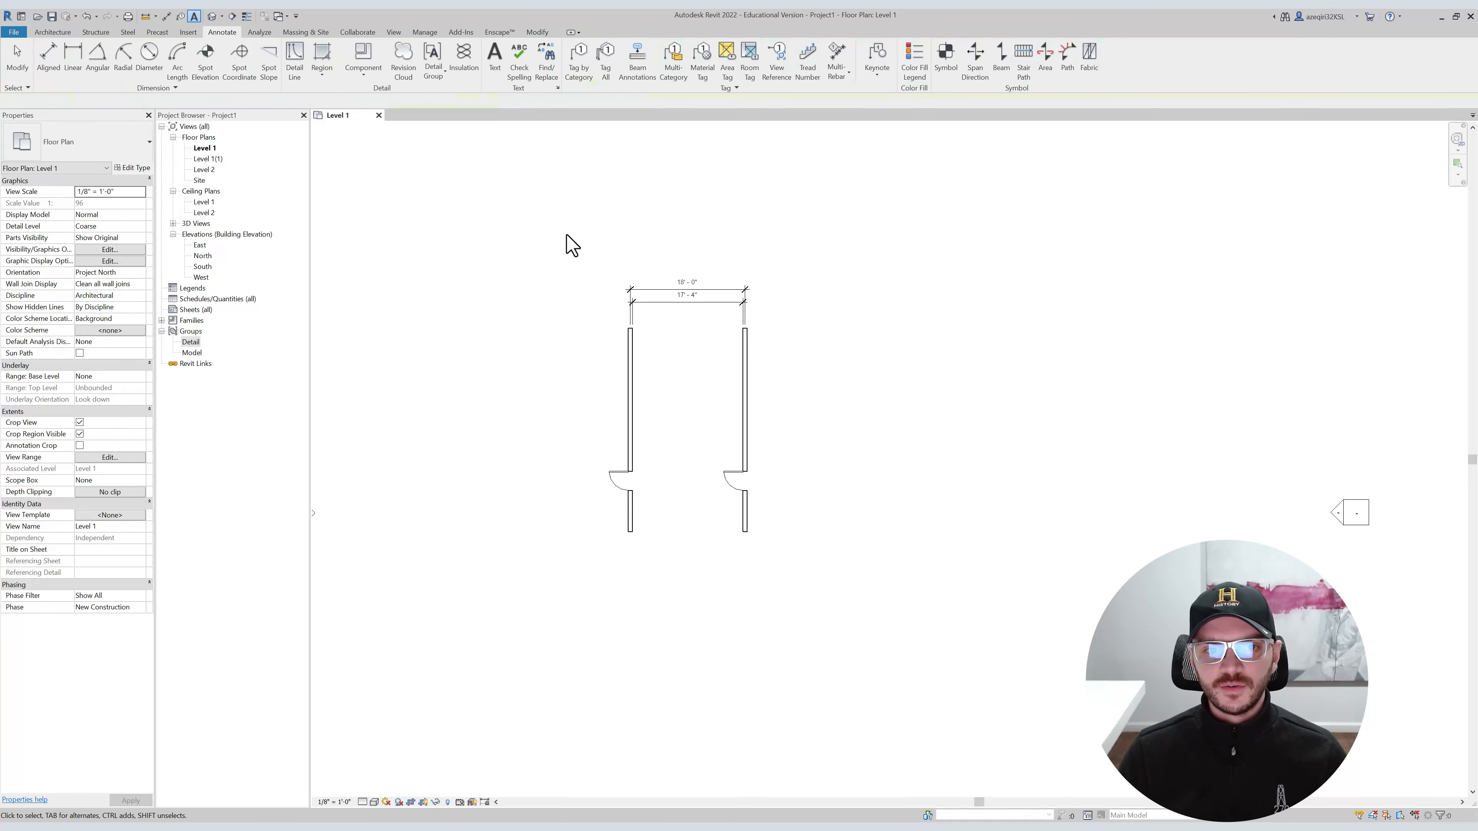
pyautogui.click(562, 202)
pyautogui.write('arda')
pyautogui.press('Escape')
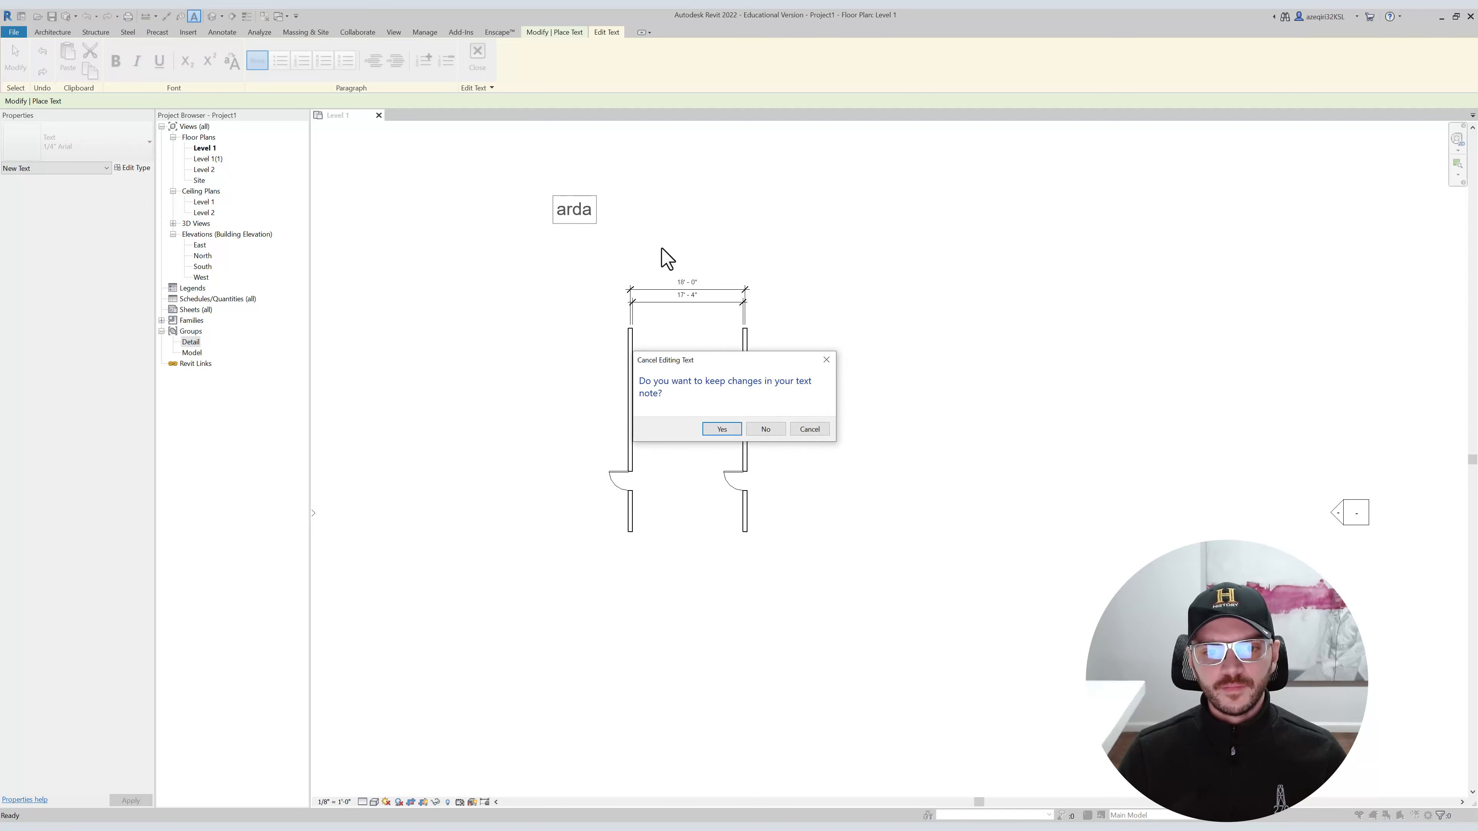
pyautogui.click(766, 429)
pyautogui.press('Escape')
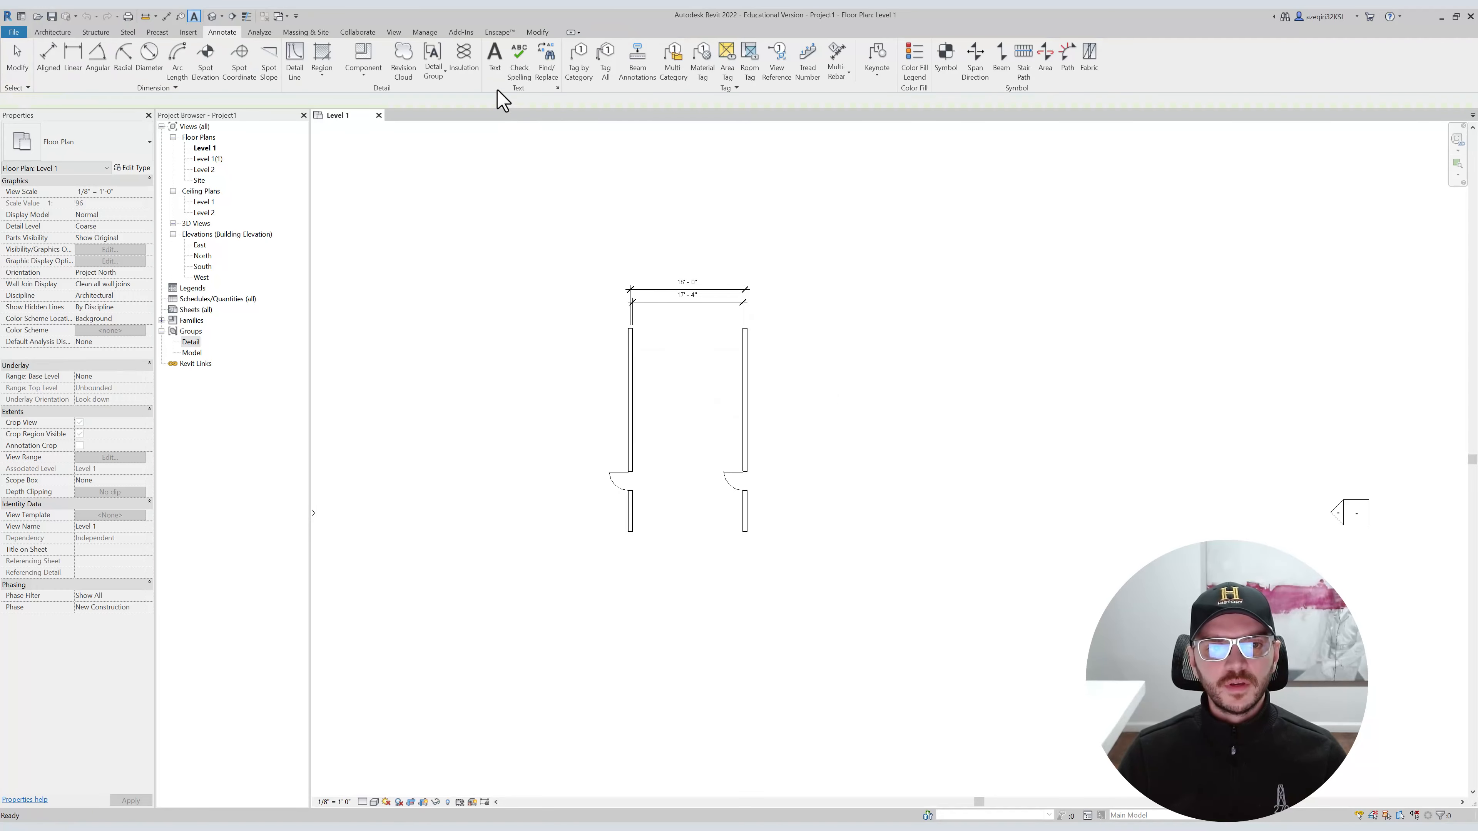
pyautogui.click(491, 67)
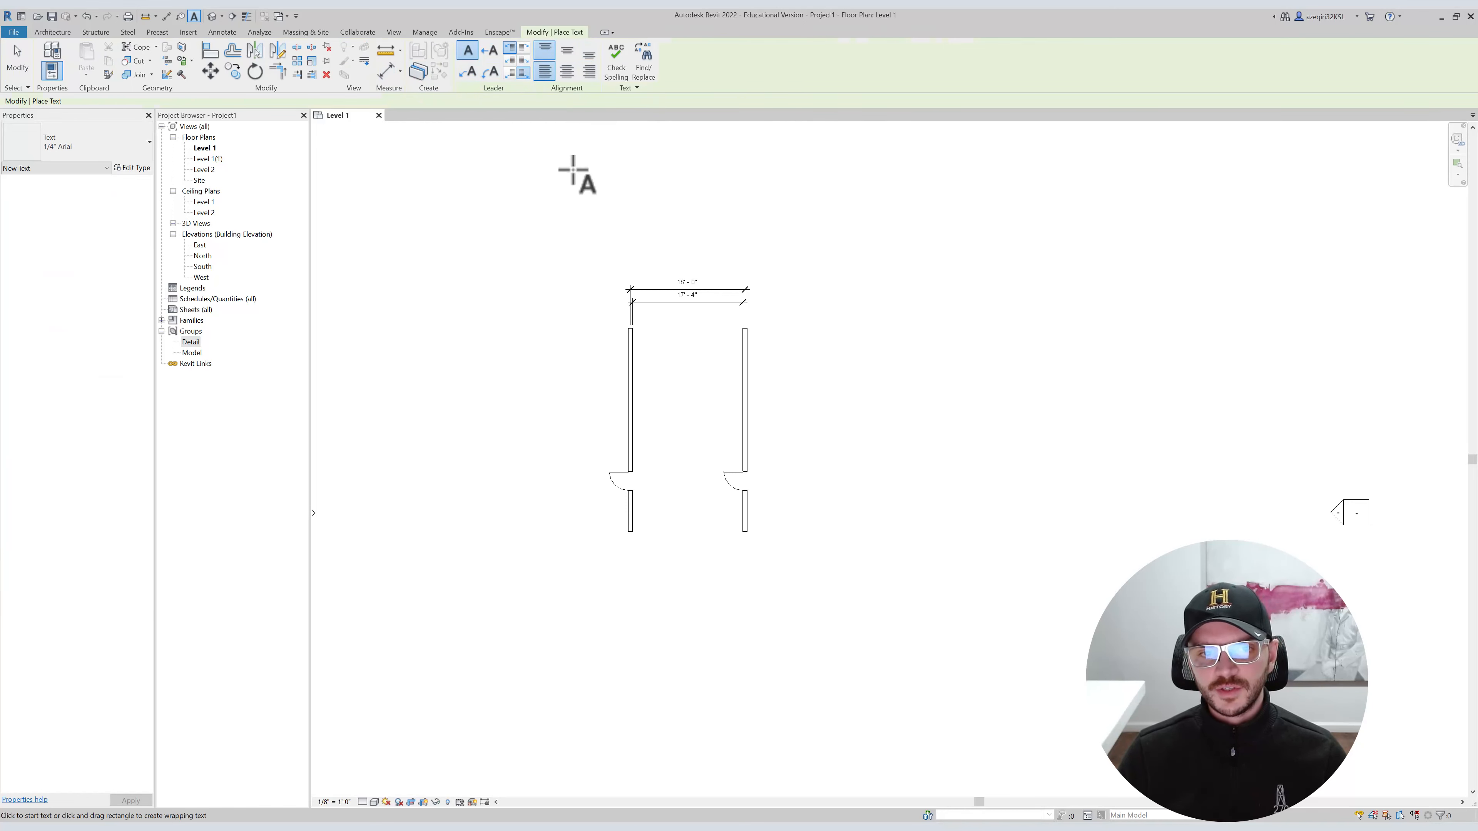
pyautogui.press('Escape')
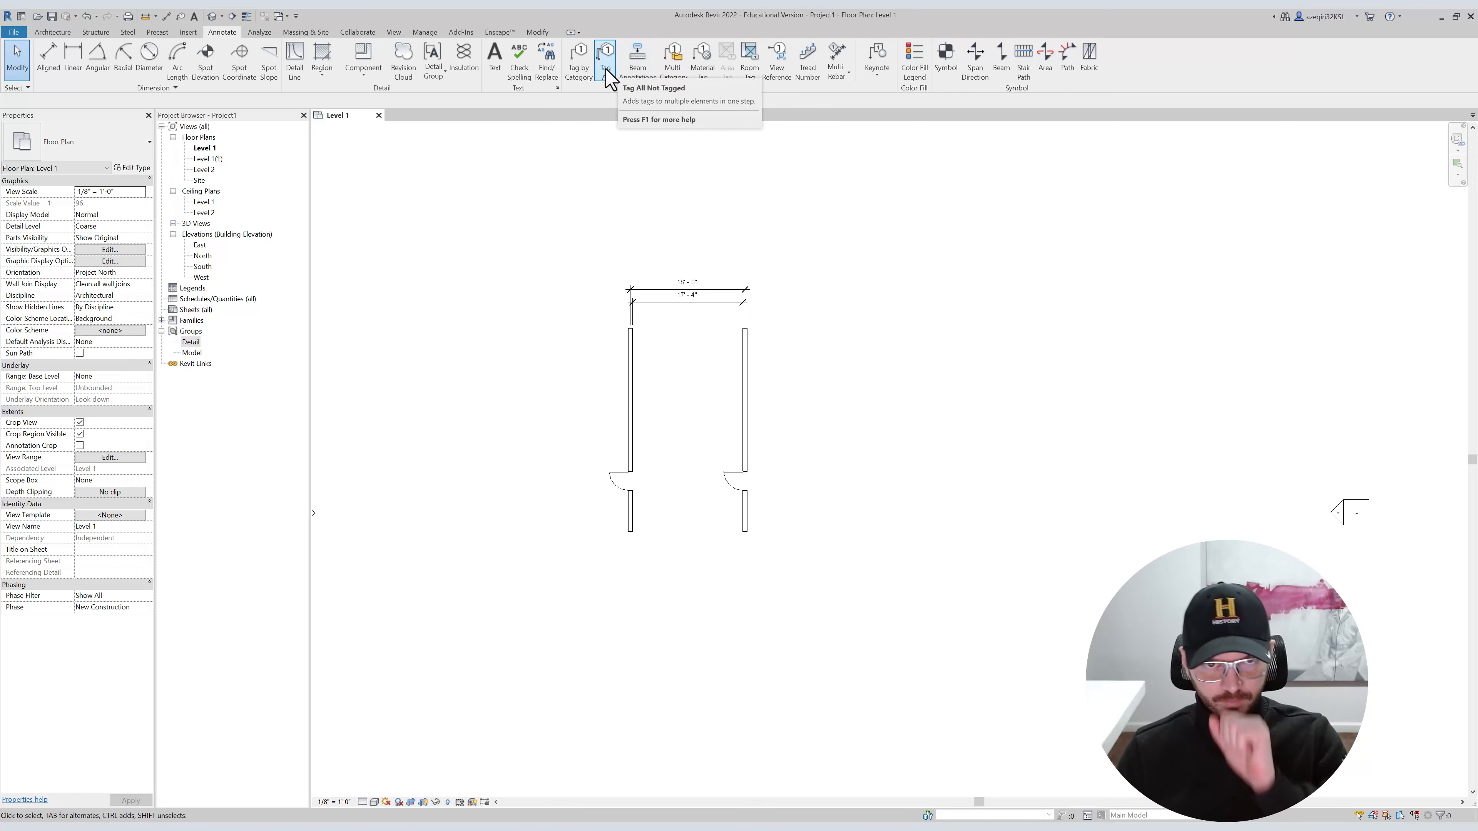
# Tag the right wall and the left wall's door by category, with horizontal leaders, on the Level 1 plan.
pyautogui.click(581, 67)
pyautogui.click(624, 481)
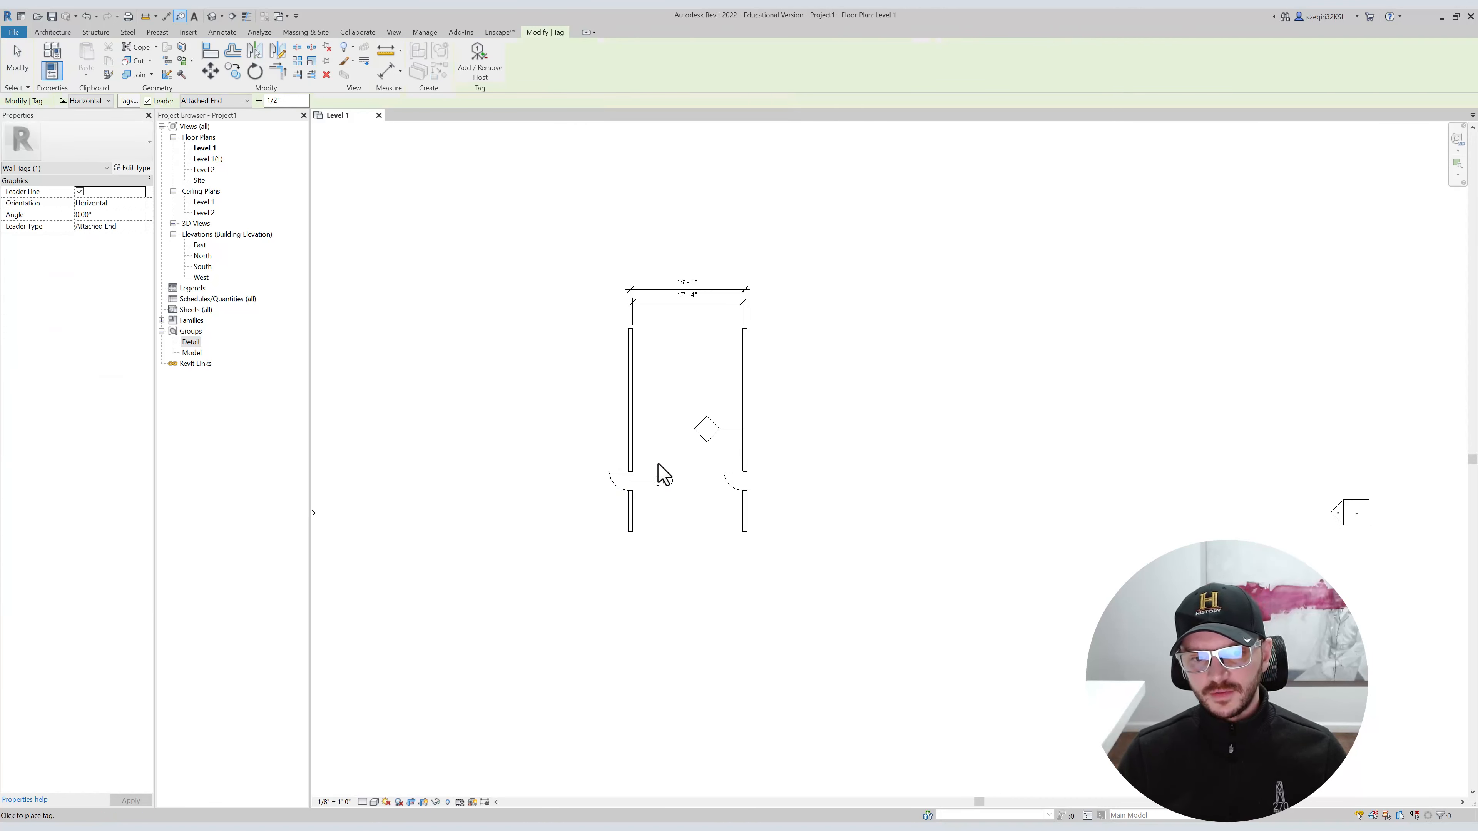
pyautogui.press('Escape')
pyautogui.press('Escape')
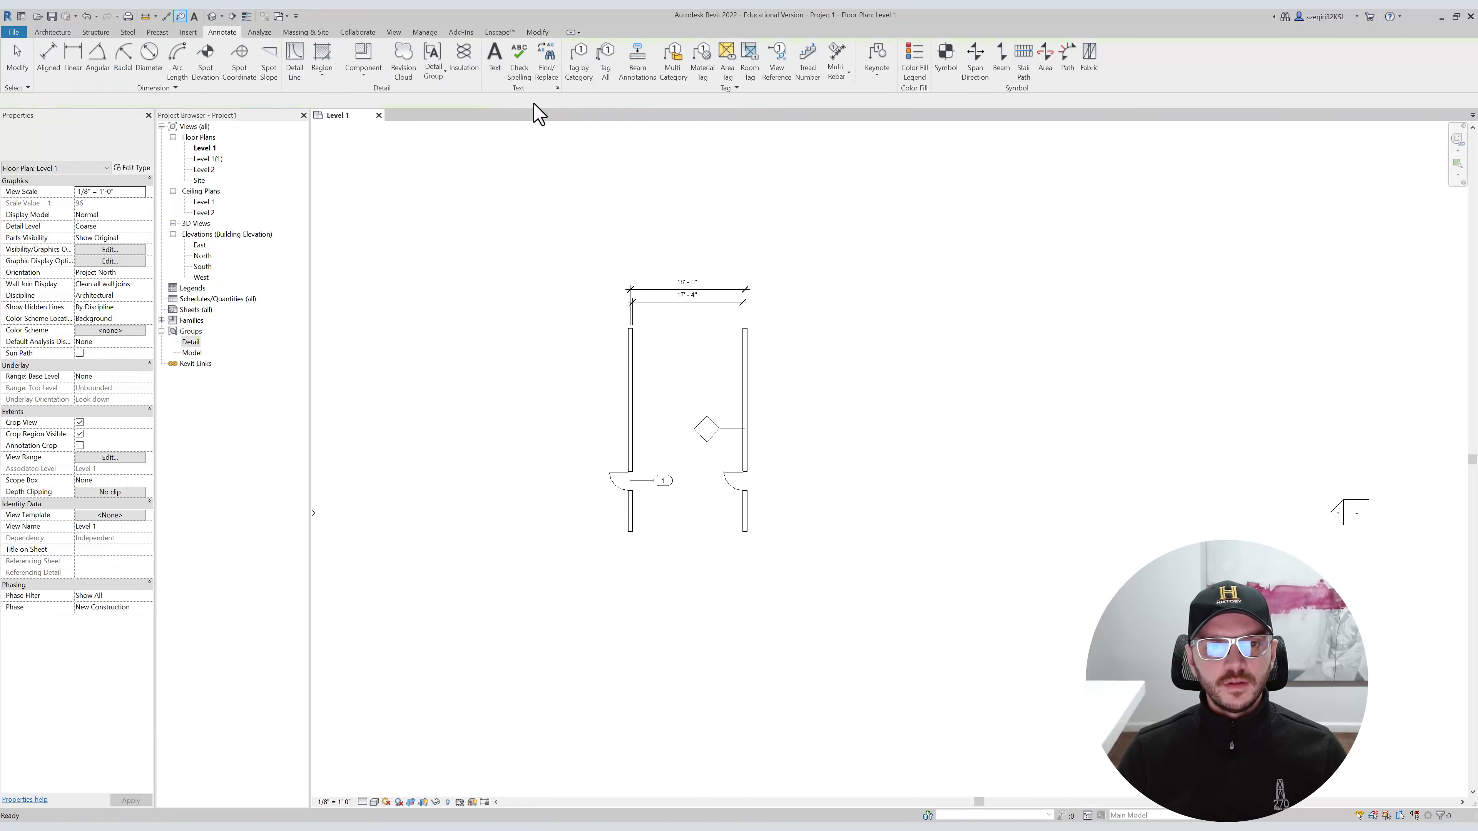
# Try placing a North Arrow 2 symbol above the walls, compare it with the detail component command, and delete the symbol.
pyautogui.moveTo(633, 227); pyautogui.dragTo(584, 236, button='middle')
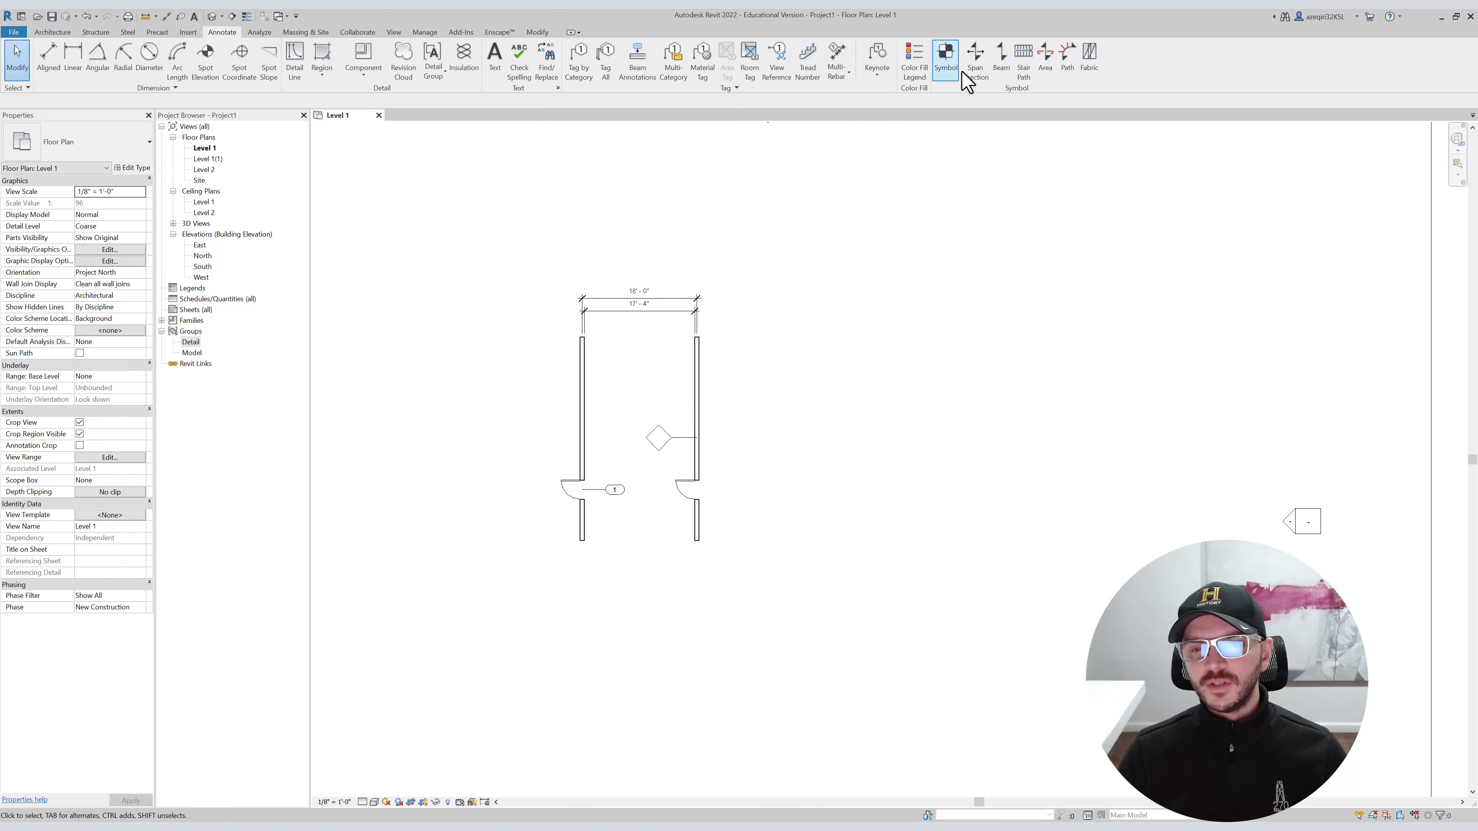
pyautogui.click(946, 57)
pyautogui.click(726, 255)
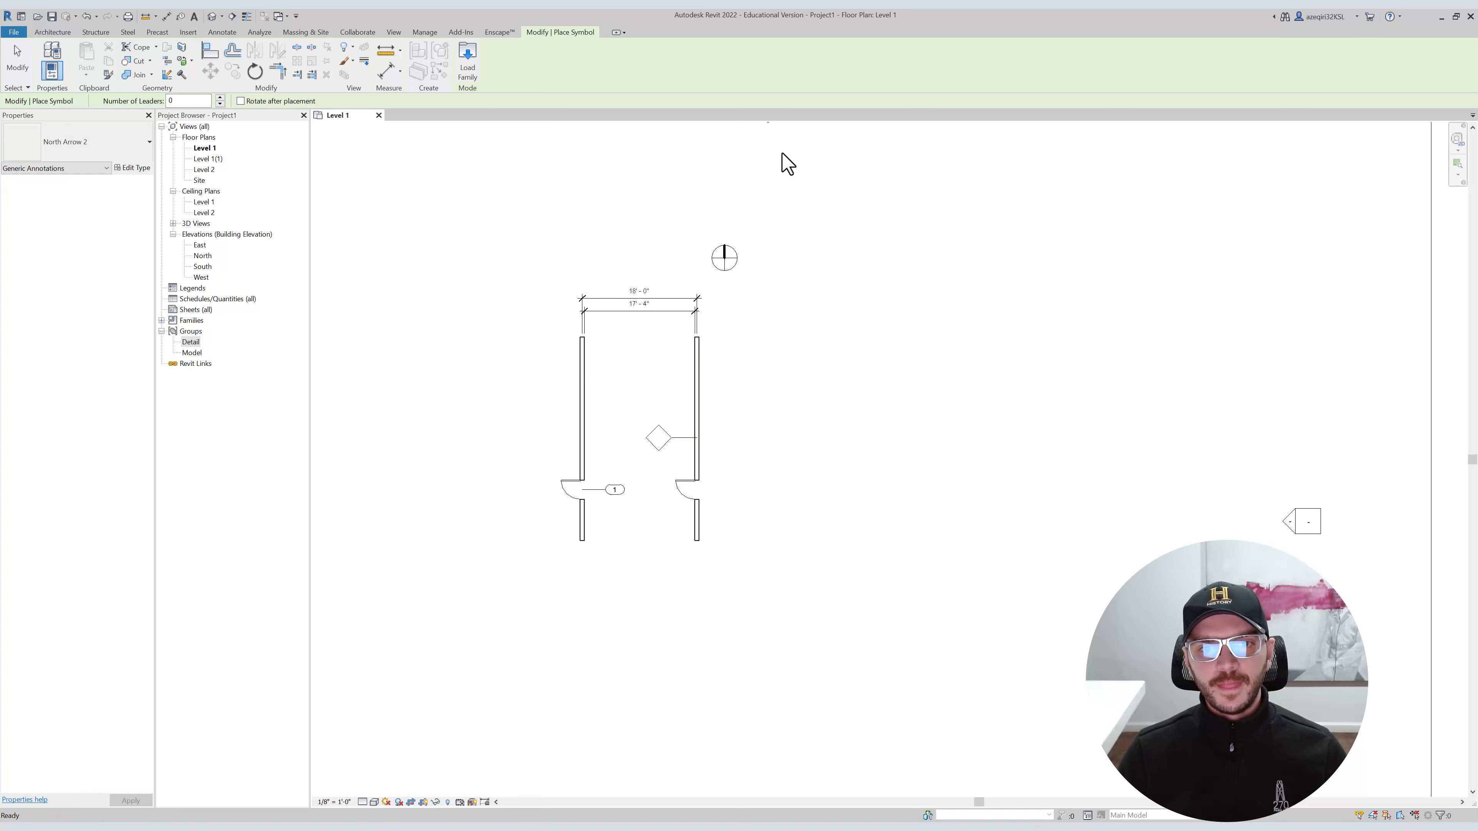
pyautogui.press('Escape')
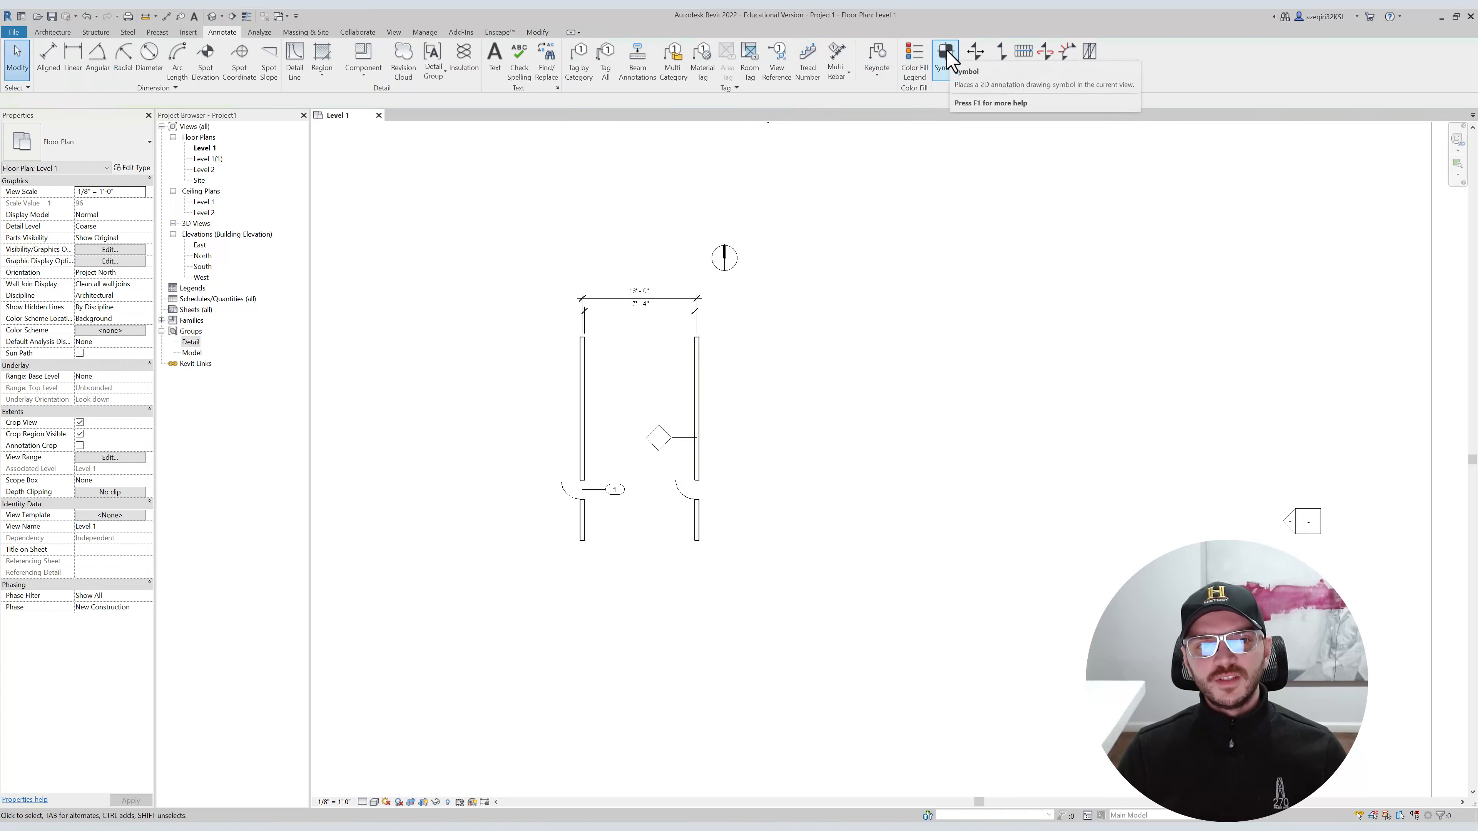
pyautogui.click(369, 61)
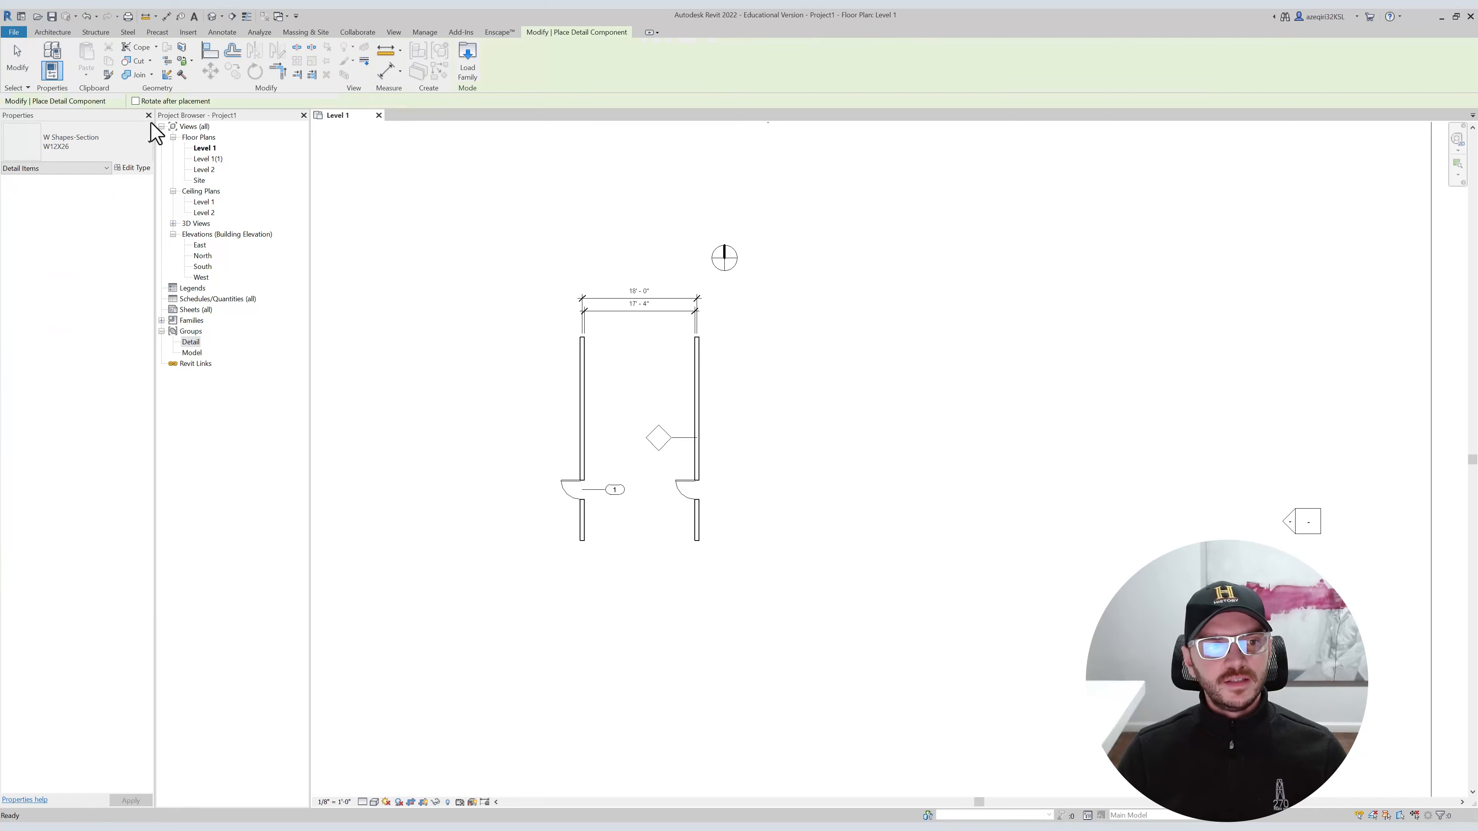
pyautogui.press('Escape')
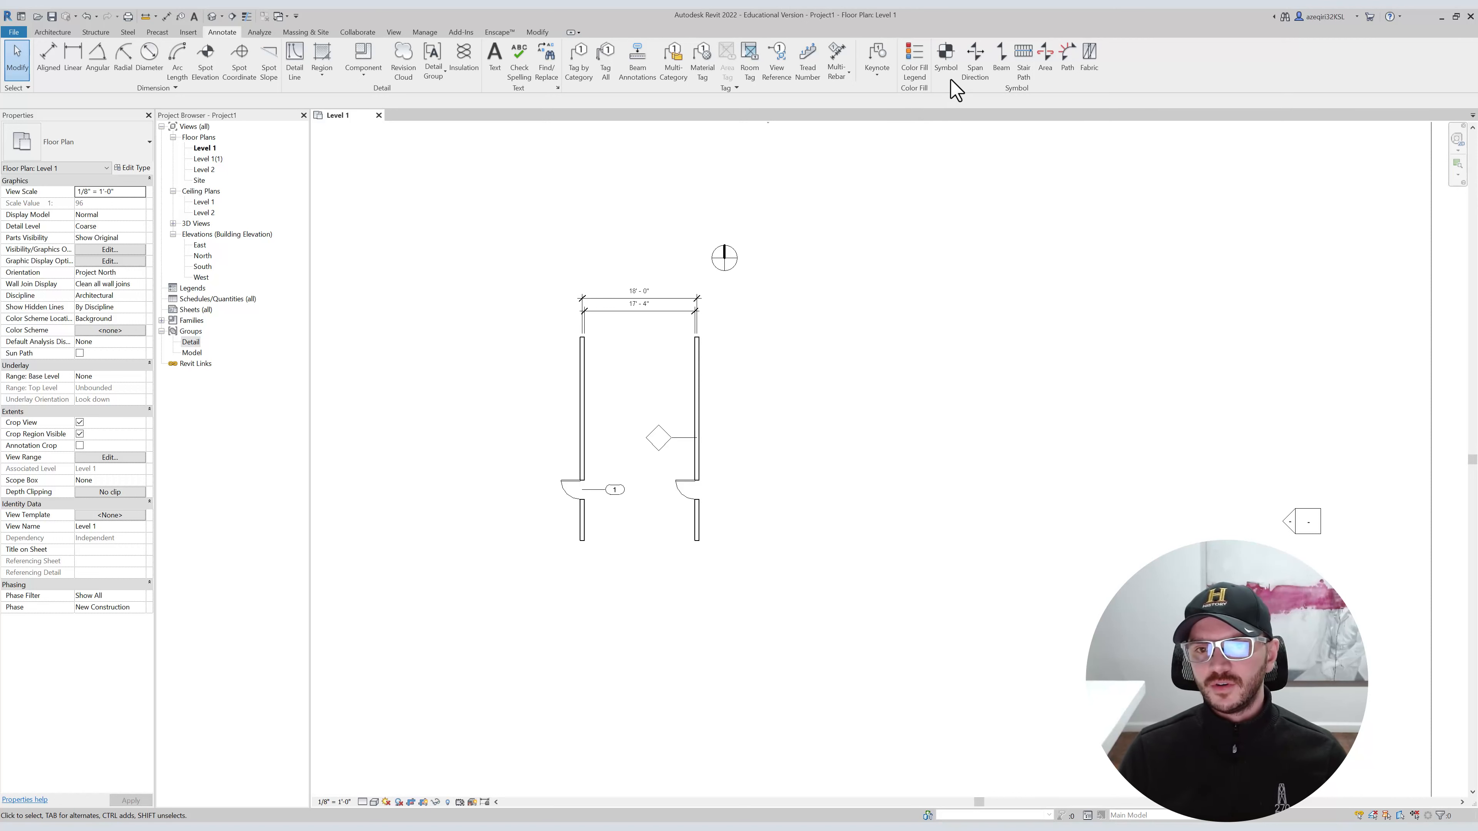
pyautogui.click(728, 258)
pyautogui.press('Delete')
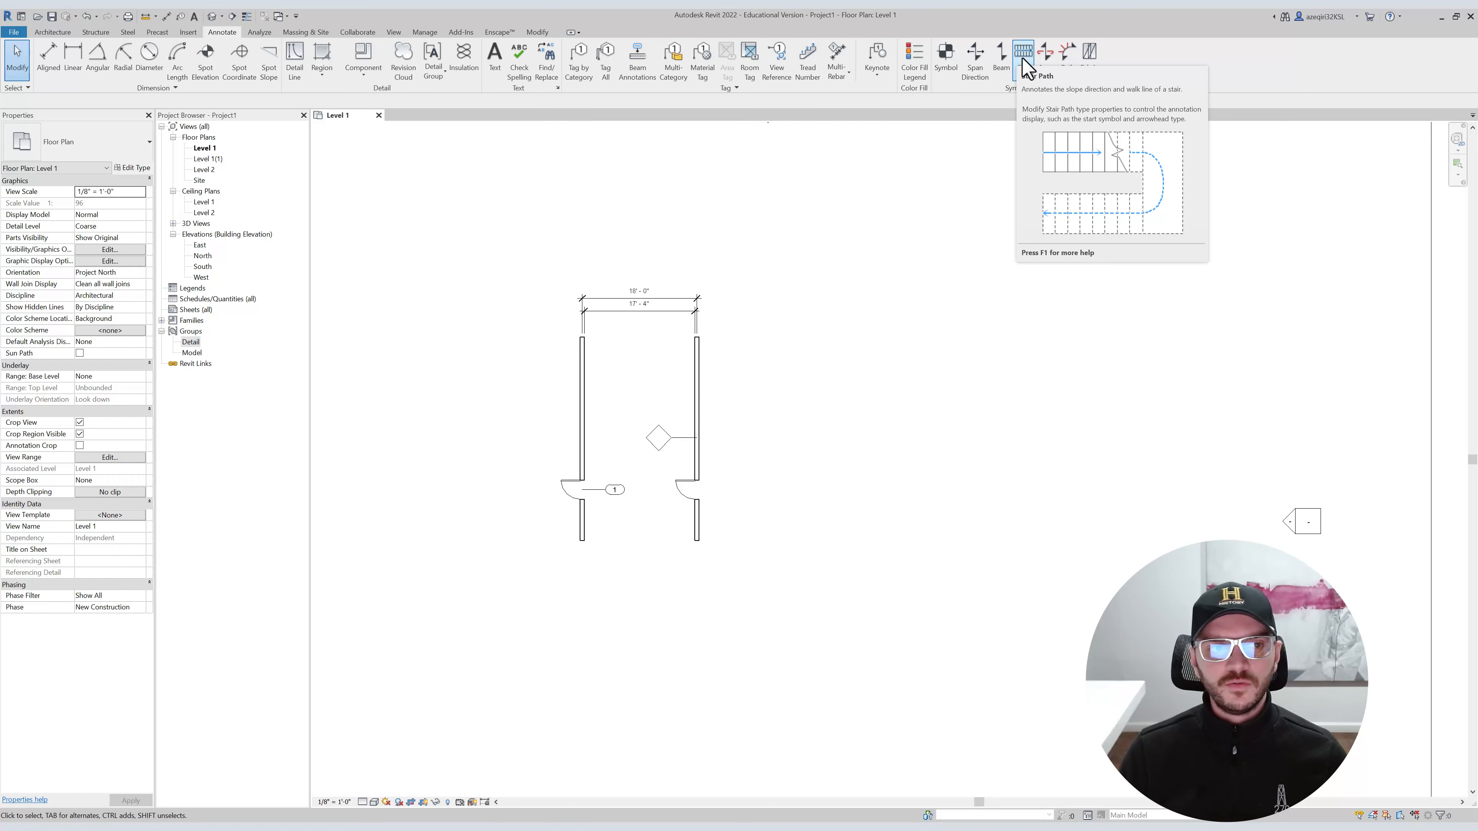
# Try placing a mass without loading a mass family, and review the Show Mass display options.
pyautogui.click(258, 34)
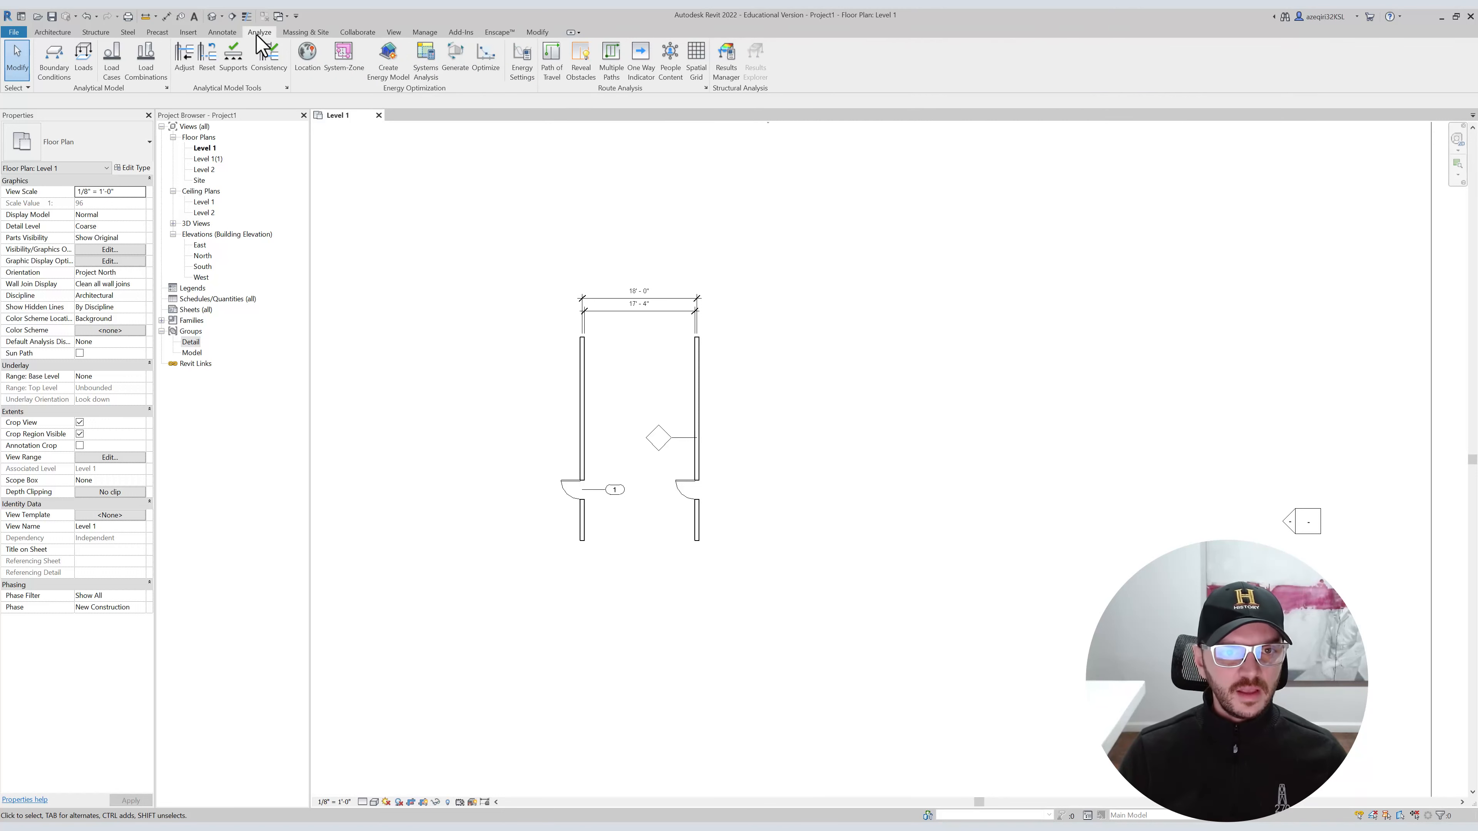
pyautogui.click(287, 33)
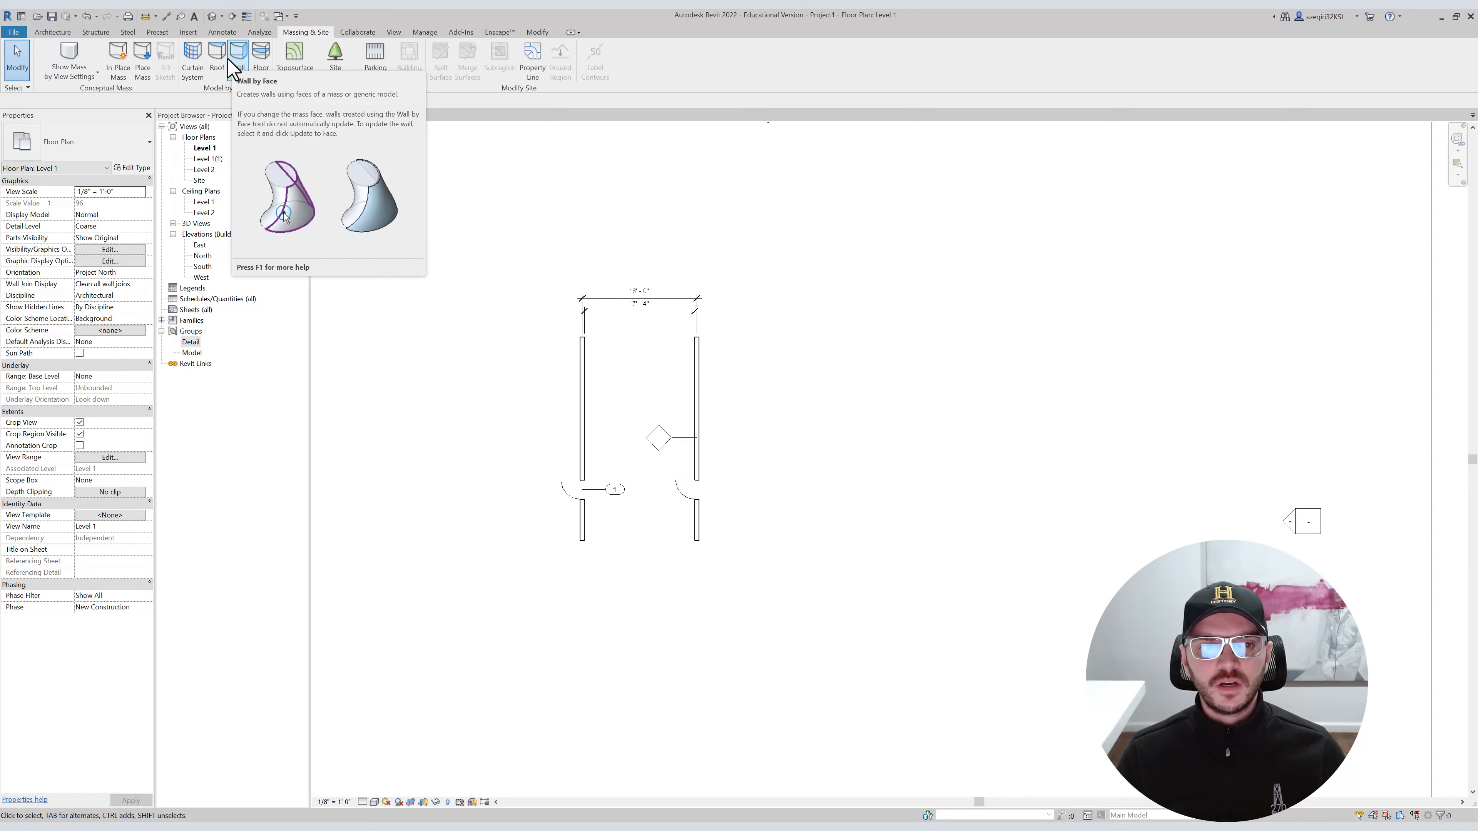
pyautogui.click(144, 69)
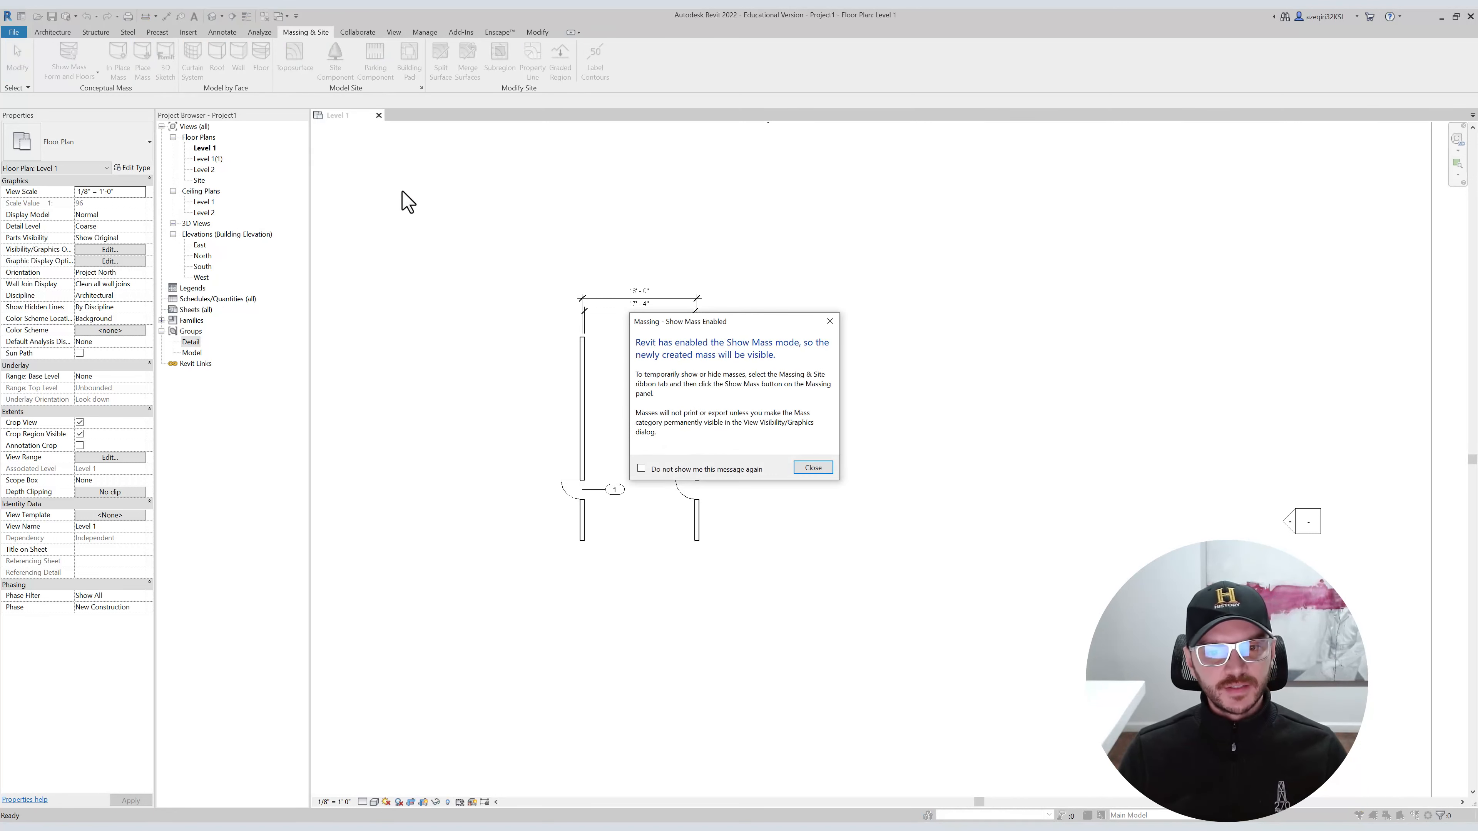
pyautogui.click(827, 469)
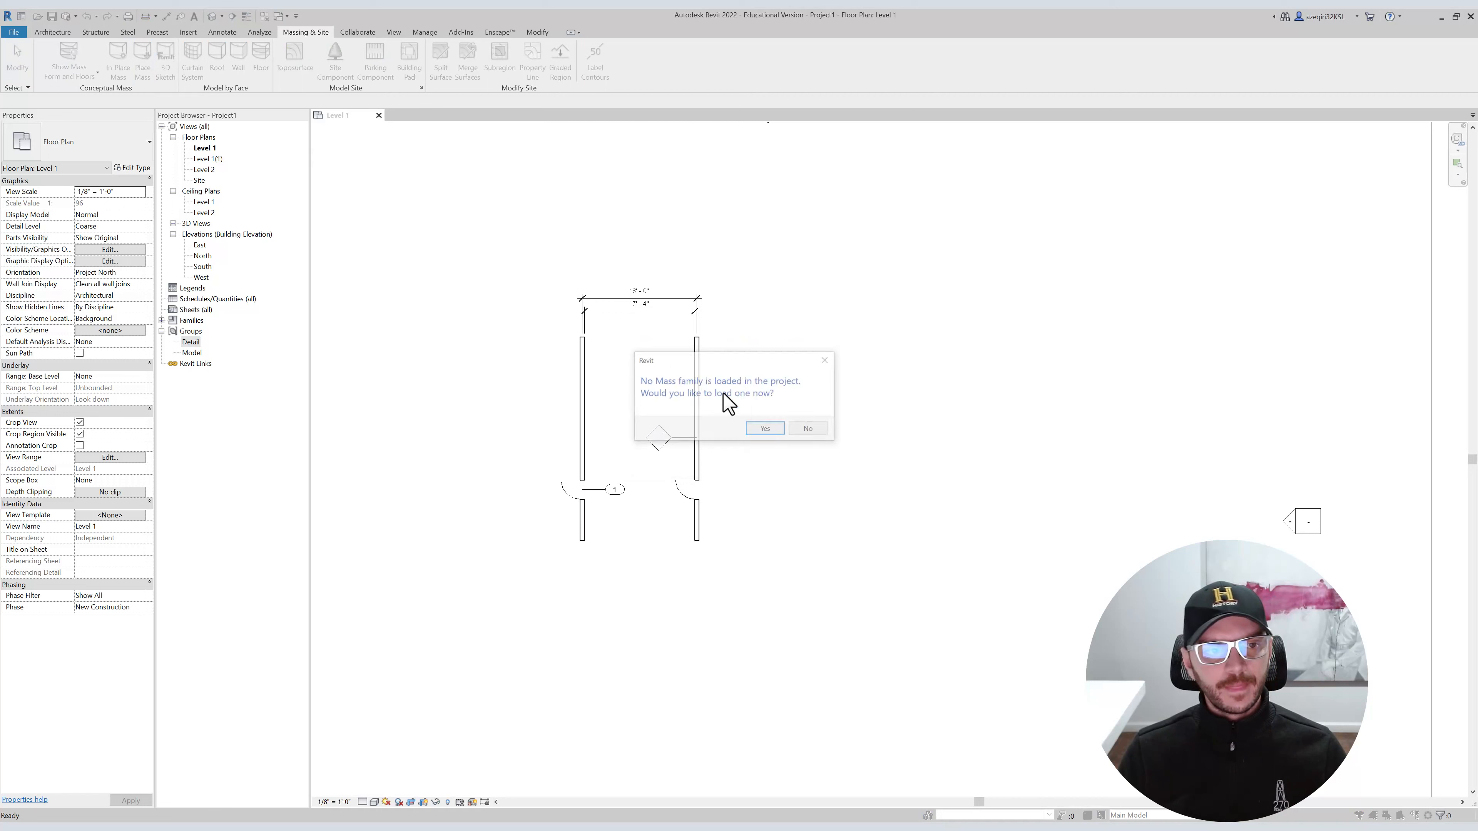
pyautogui.click(801, 431)
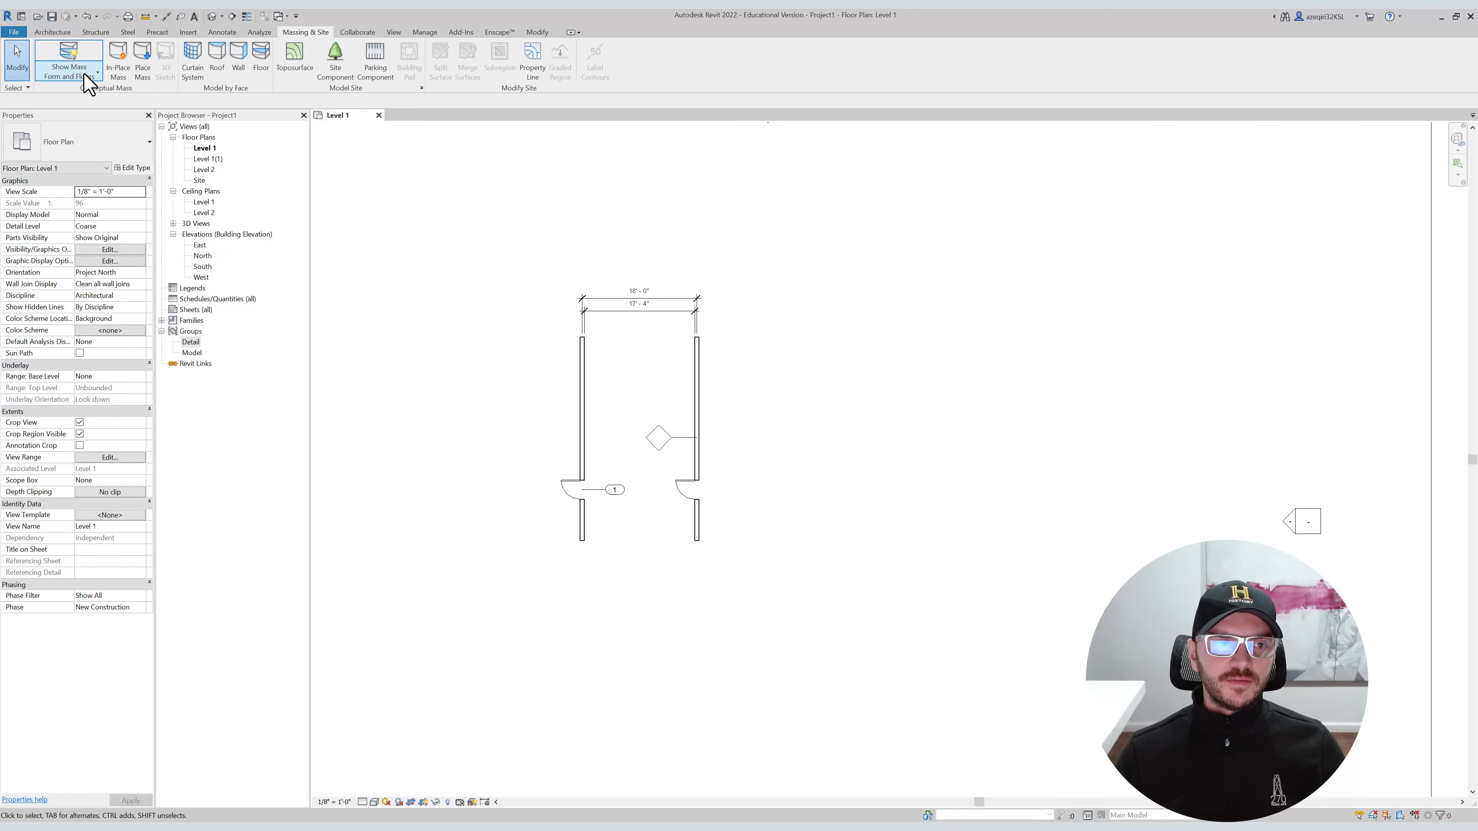
pyautogui.click(97, 72)
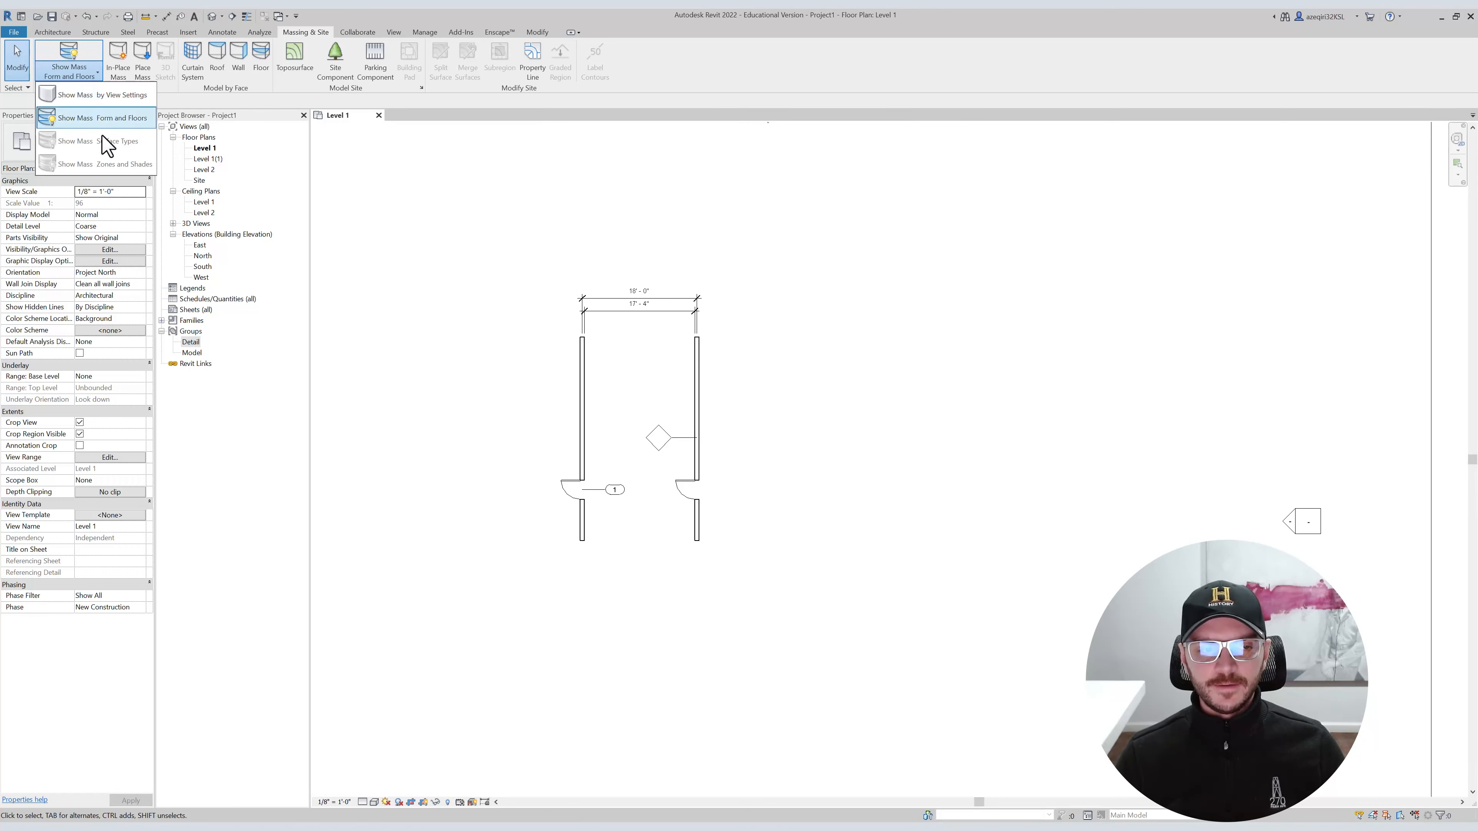
pyautogui.click(86, 76)
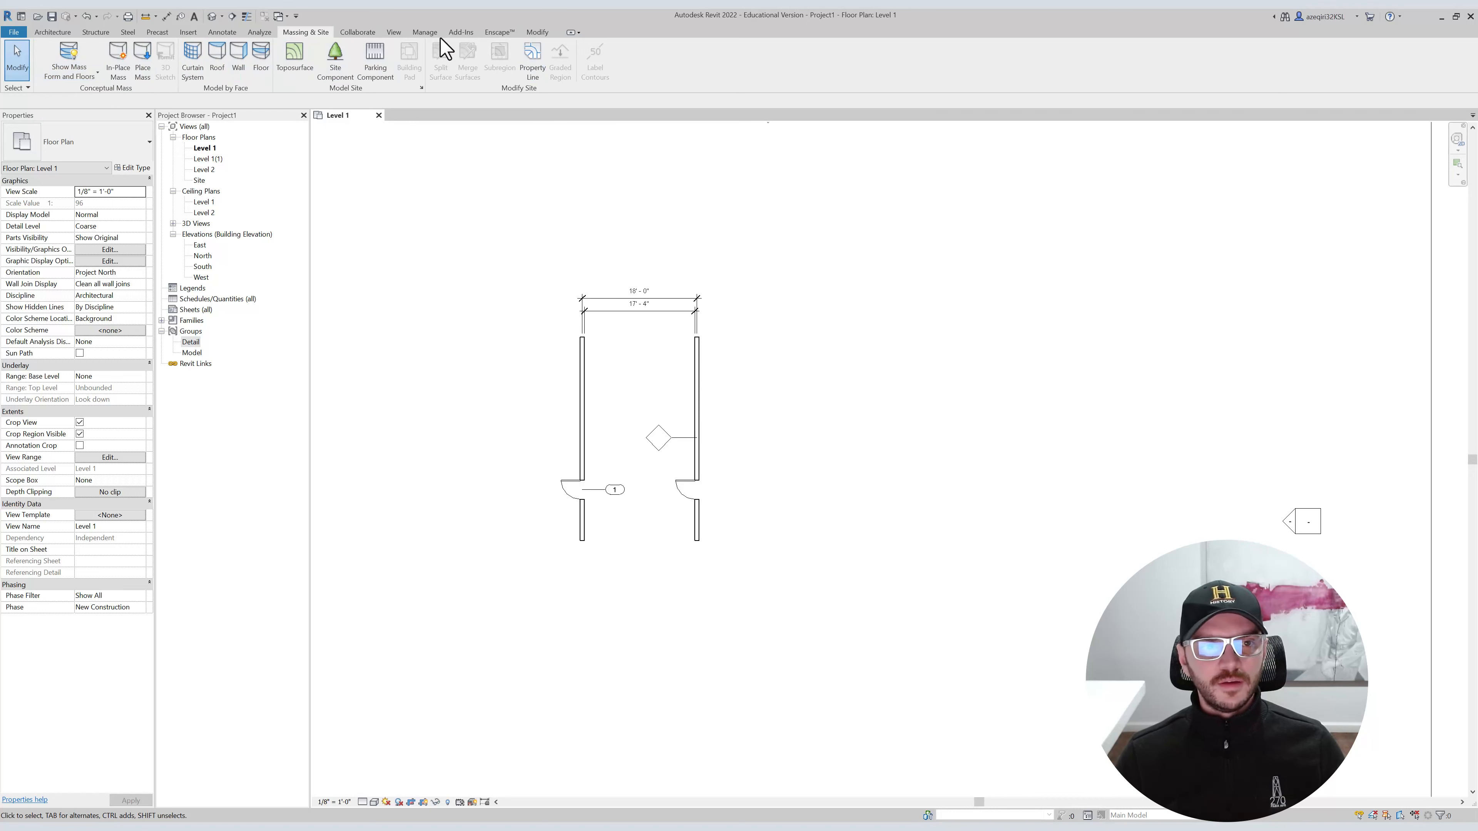
# Review the Architectural Presentation 3D and Architectural Elevation settings in the view templates manager, and close it without changes.
pyautogui.click(371, 33)
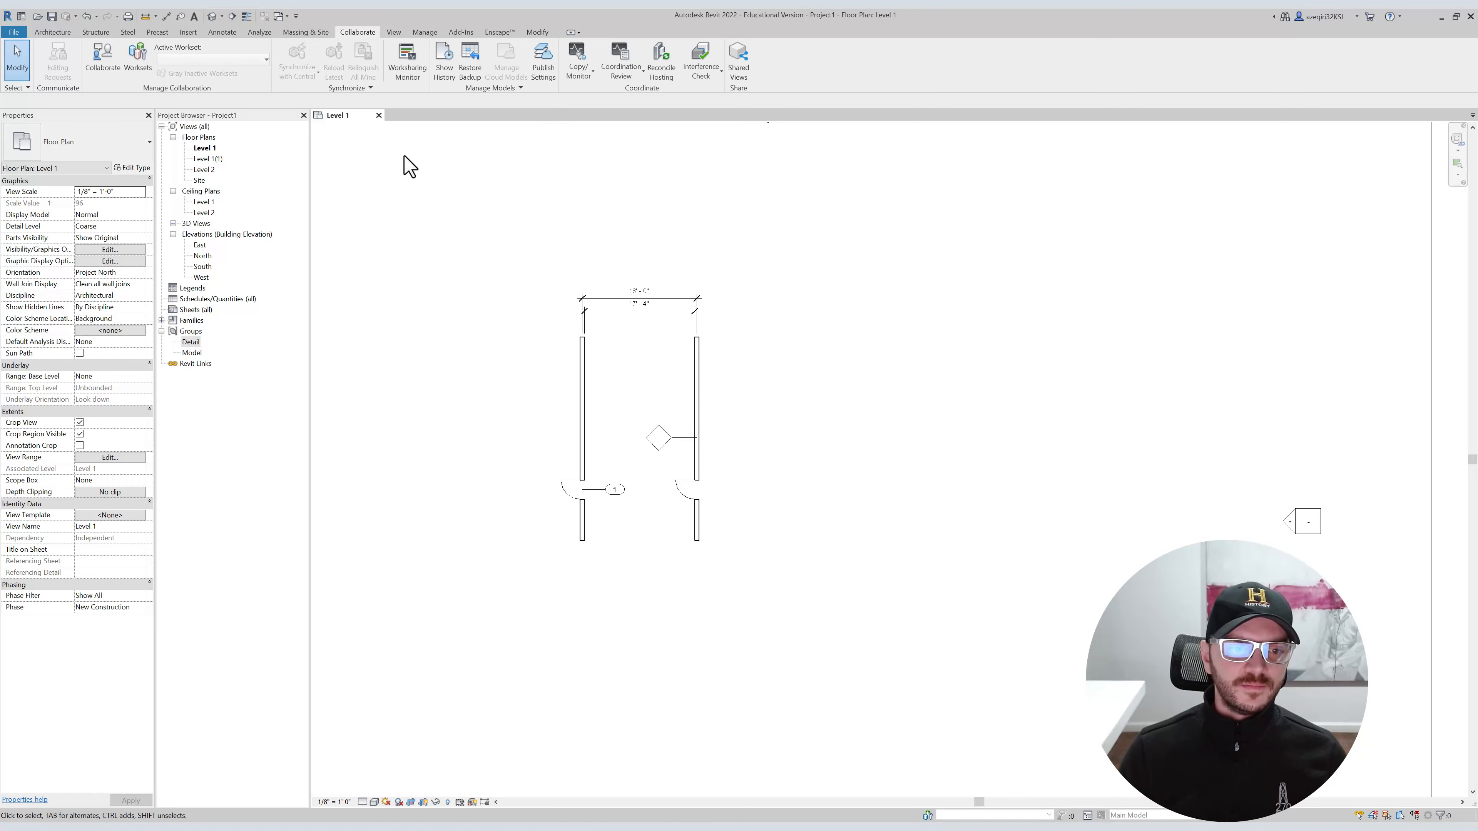
pyautogui.click(396, 33)
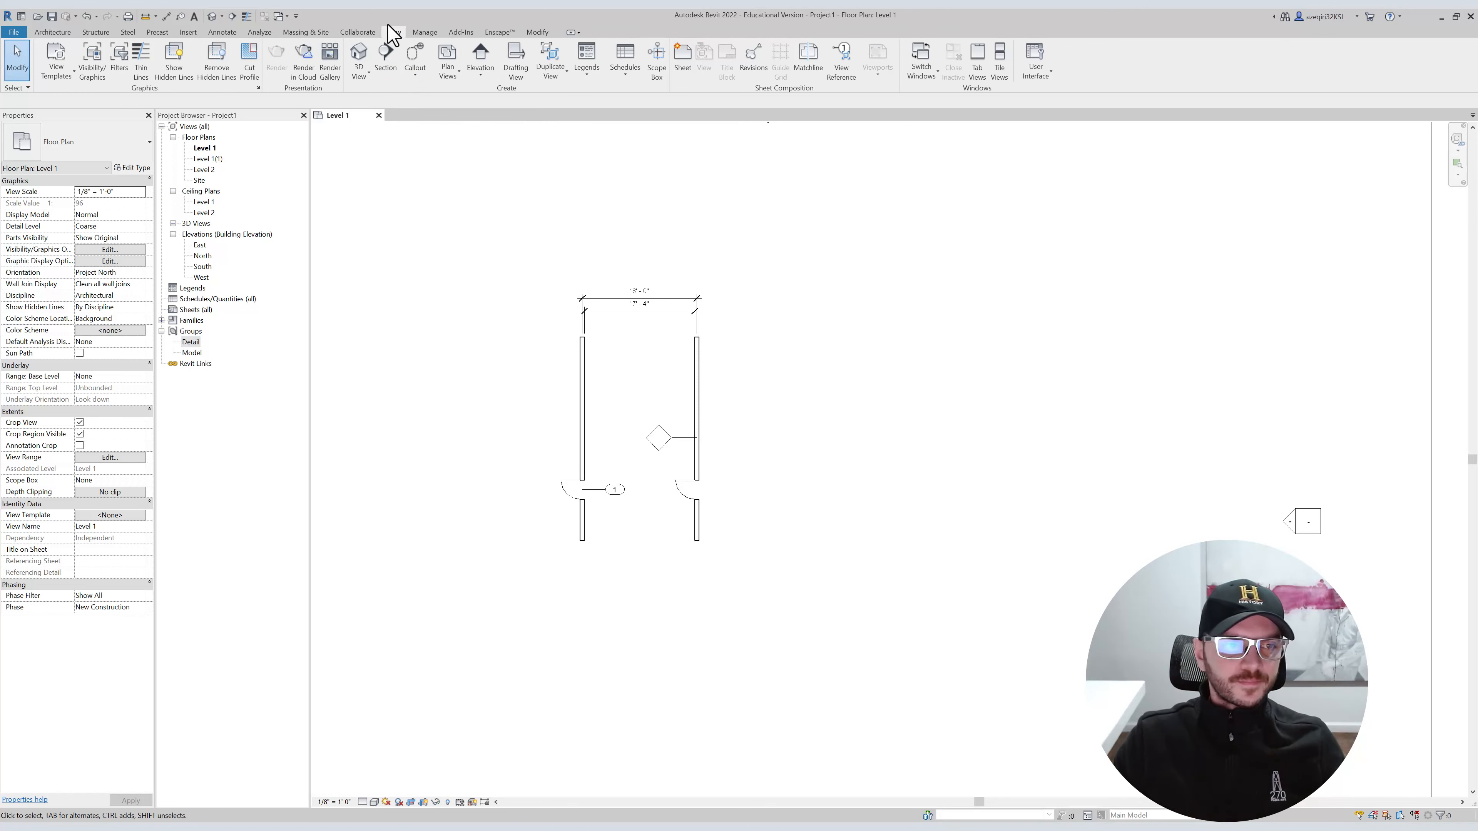
pyautogui.click(63, 67)
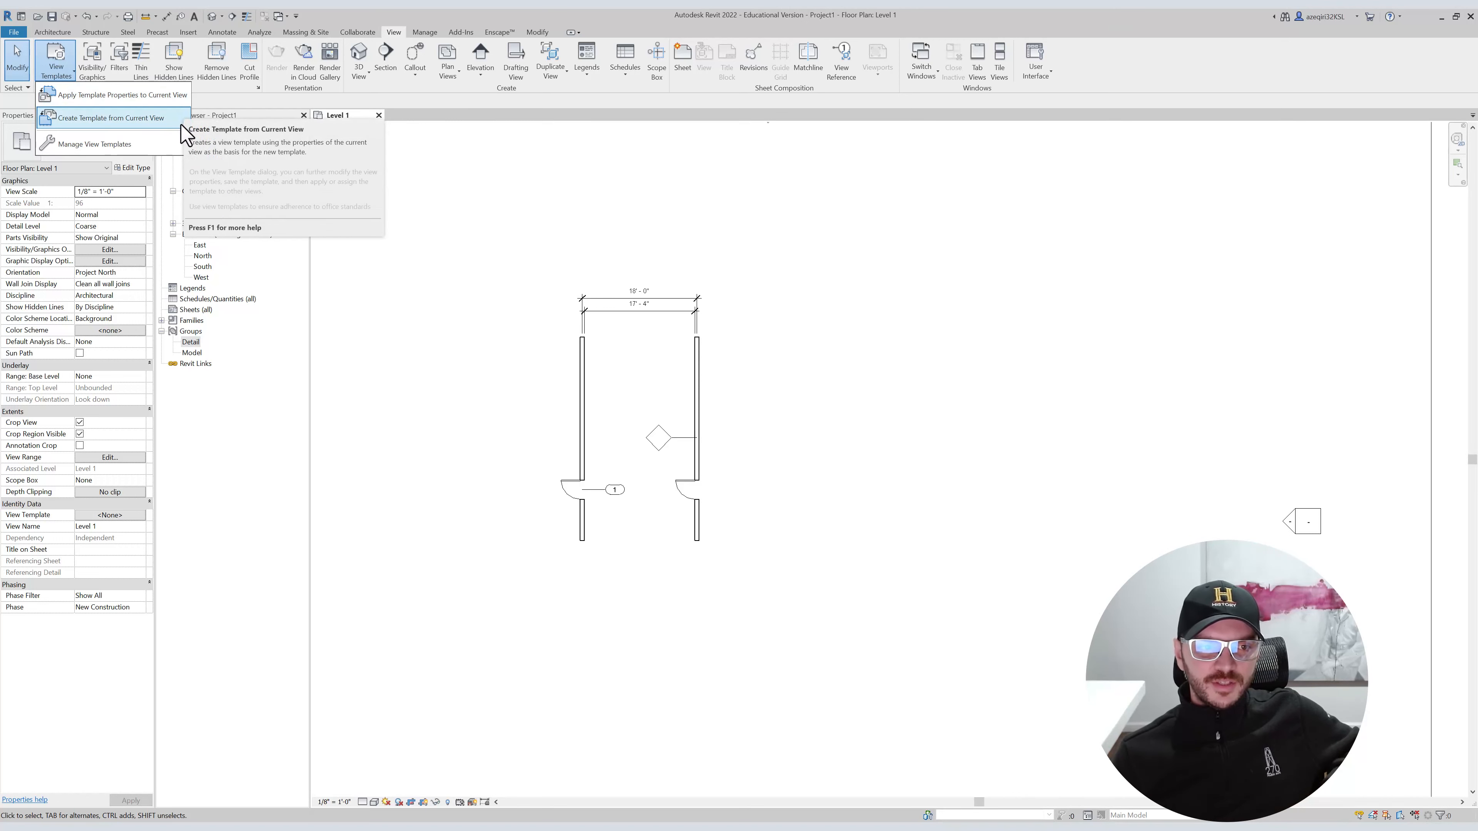
pyautogui.click(169, 145)
pyautogui.moveTo(700, 294); pyautogui.dragTo(612, 204)
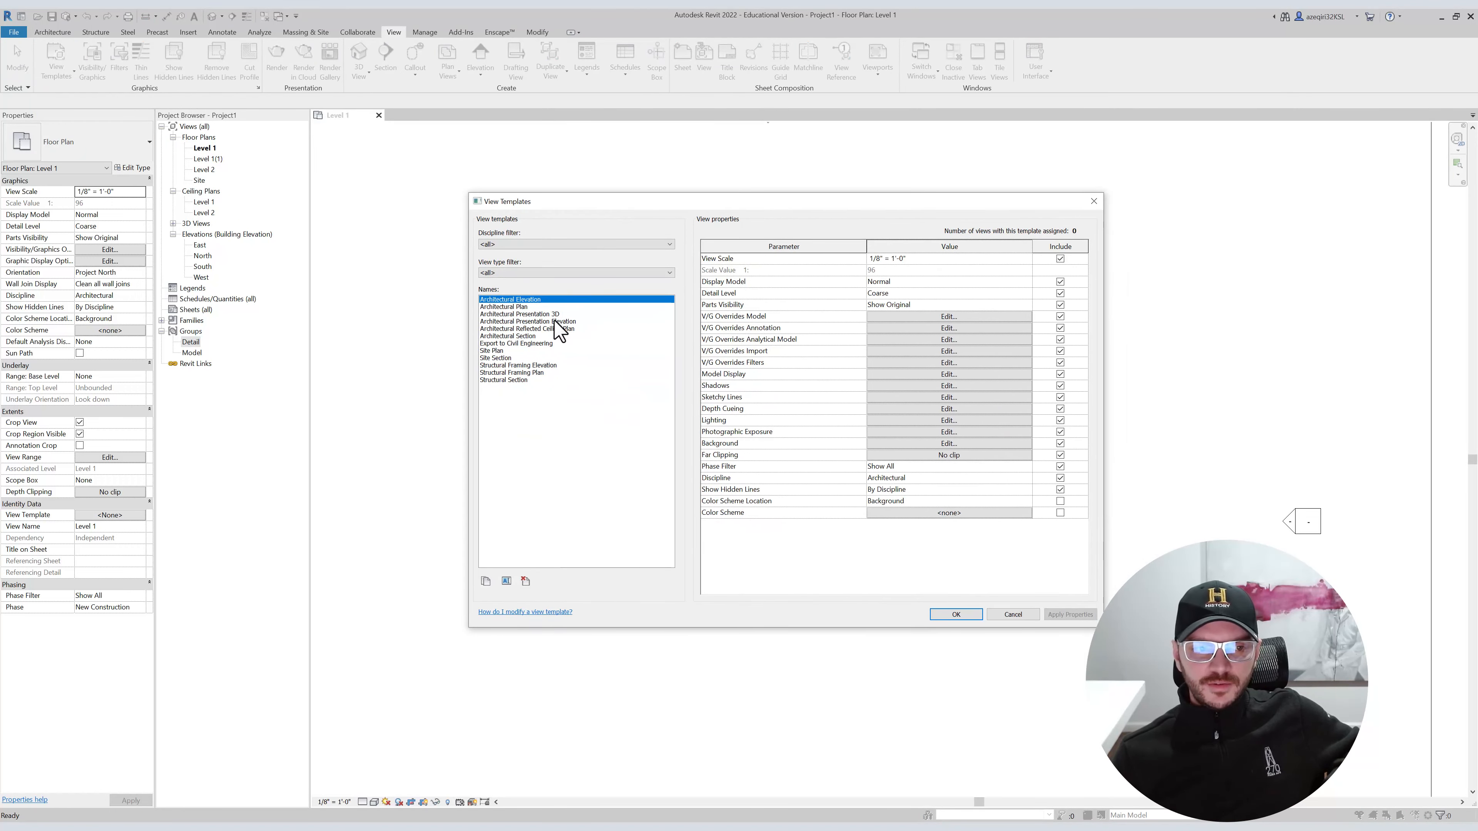
pyautogui.click(532, 350)
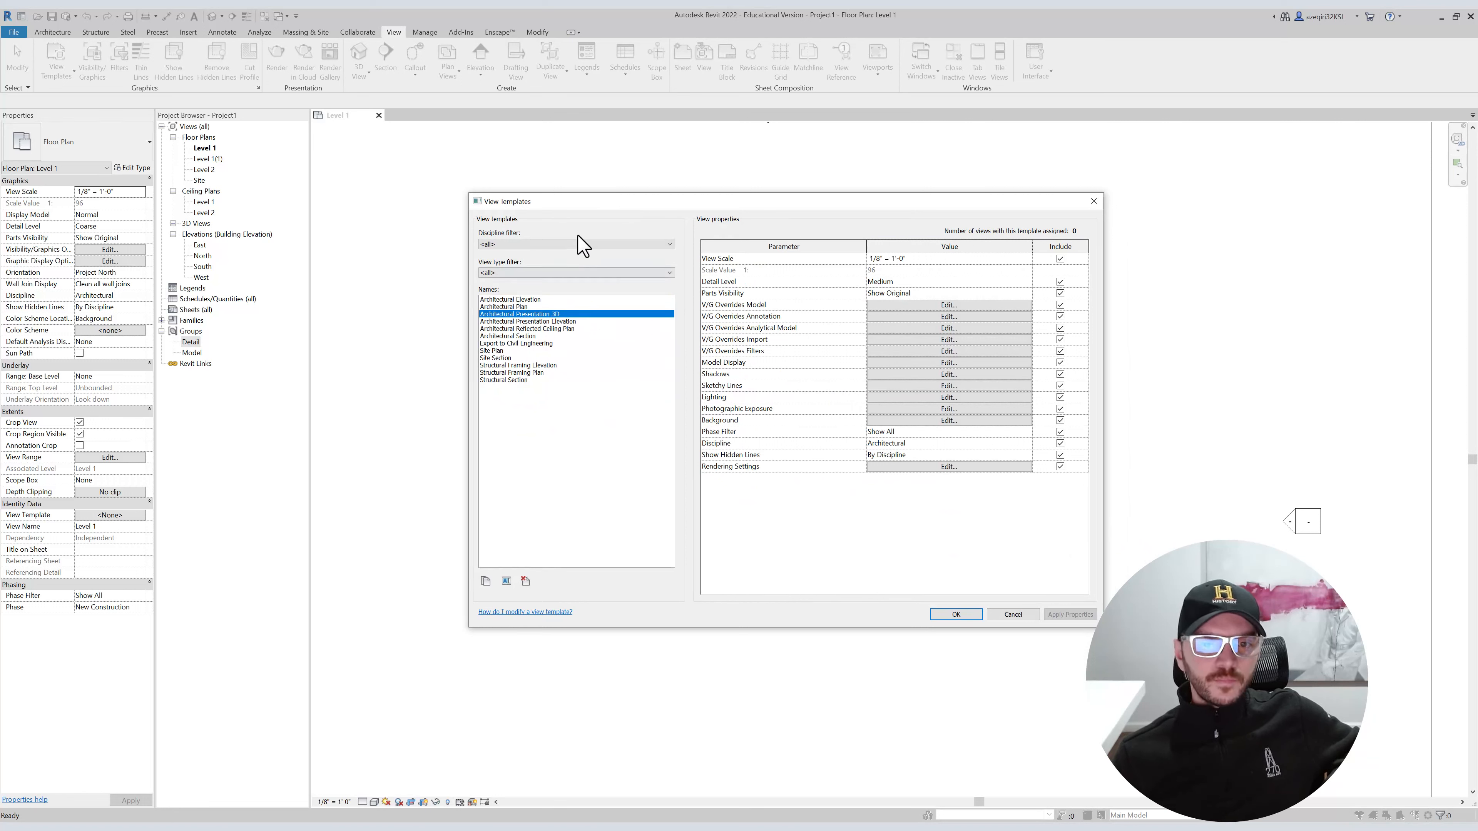
pyautogui.click(615, 300)
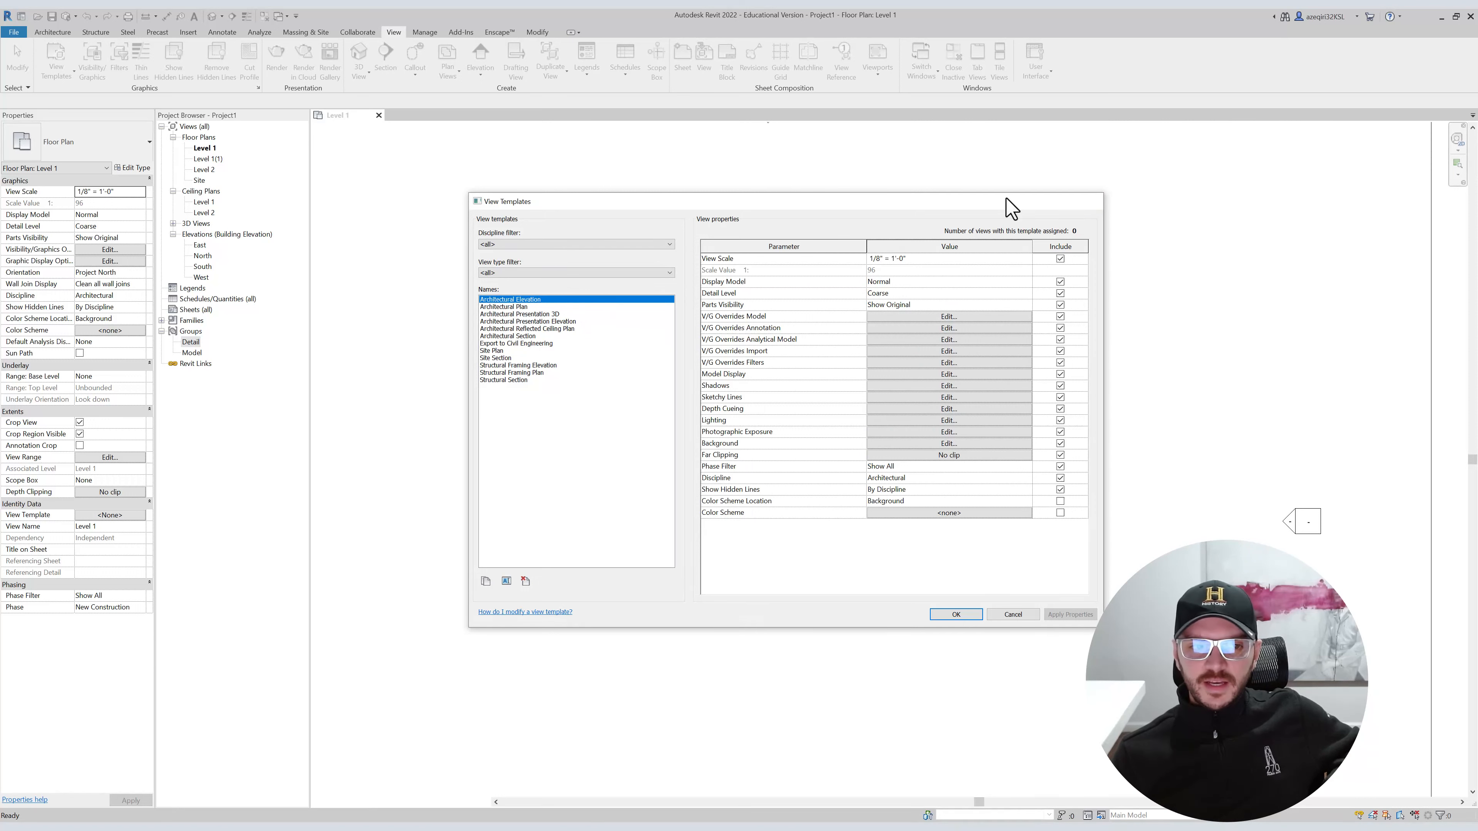
pyautogui.click(1094, 201)
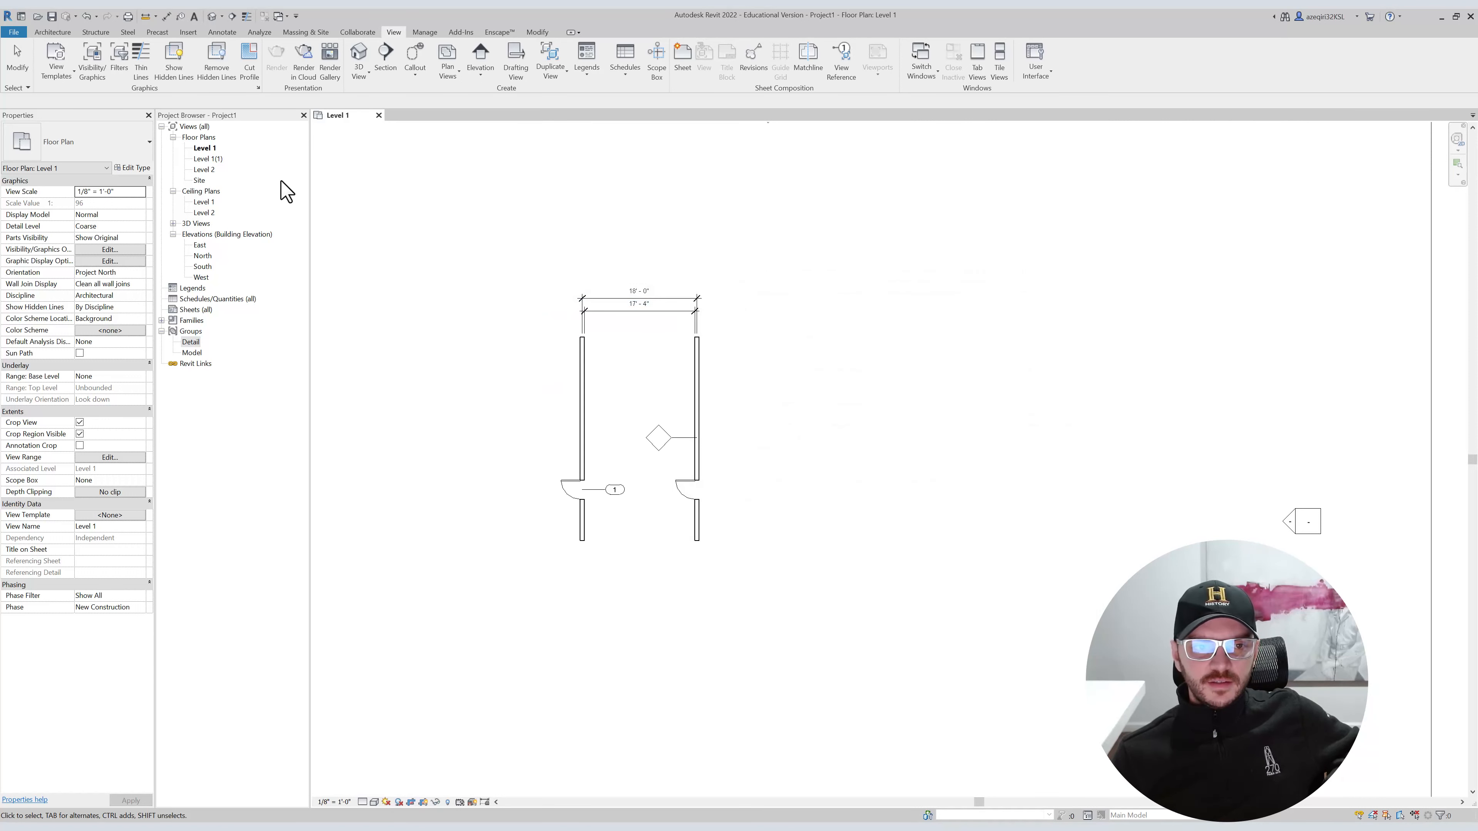
# Delete the duplicated Level 1(1) floor plan and check the shared properties of the remaining three floor plans.
pyautogui.click(209, 161)
pyautogui.press('Delete')
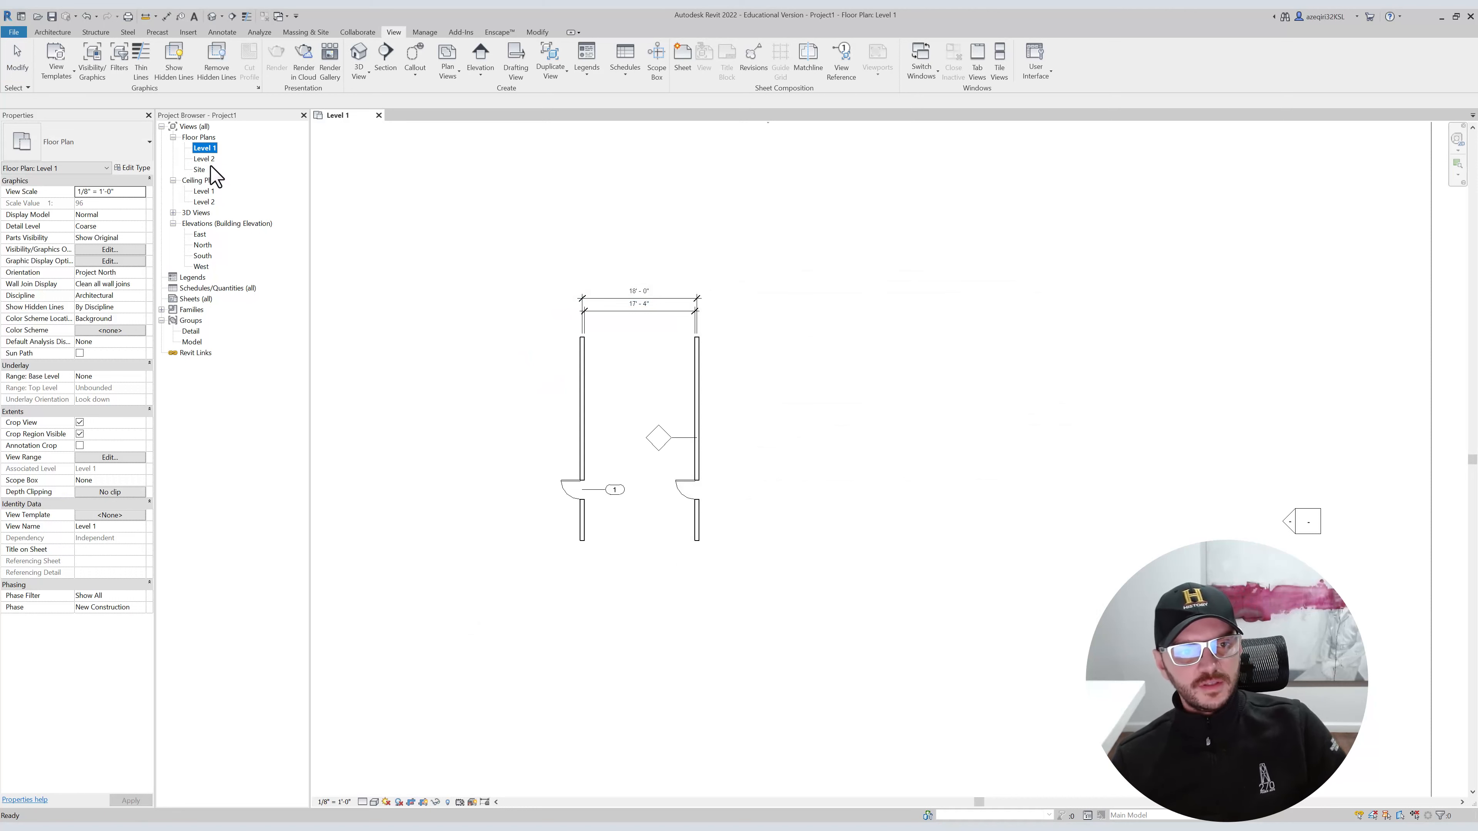
pyautogui.keyDown('shift'); pyautogui.click(203, 169); pyautogui.keyUp('shift')
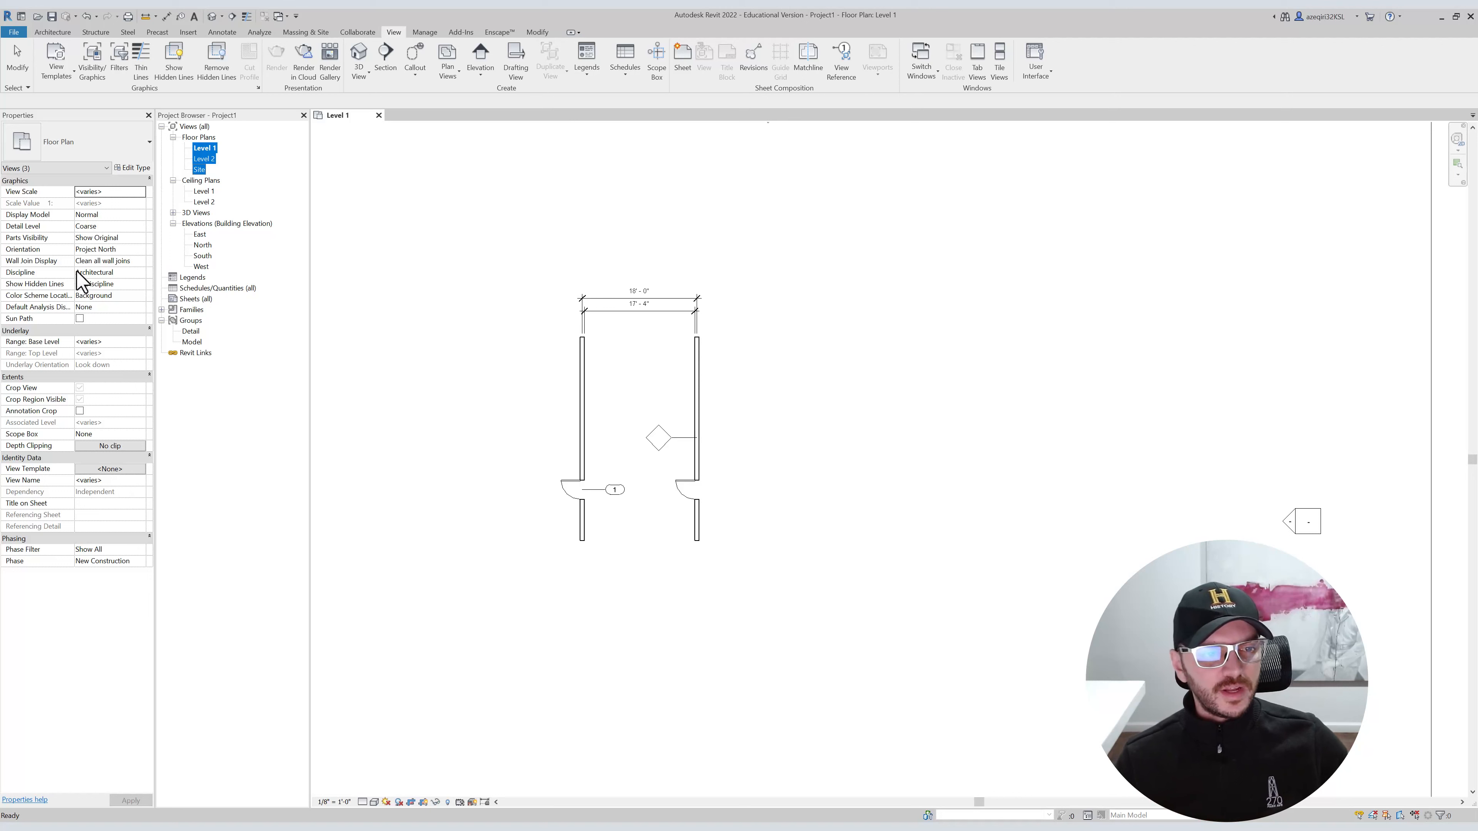
pyautogui.press('Escape')
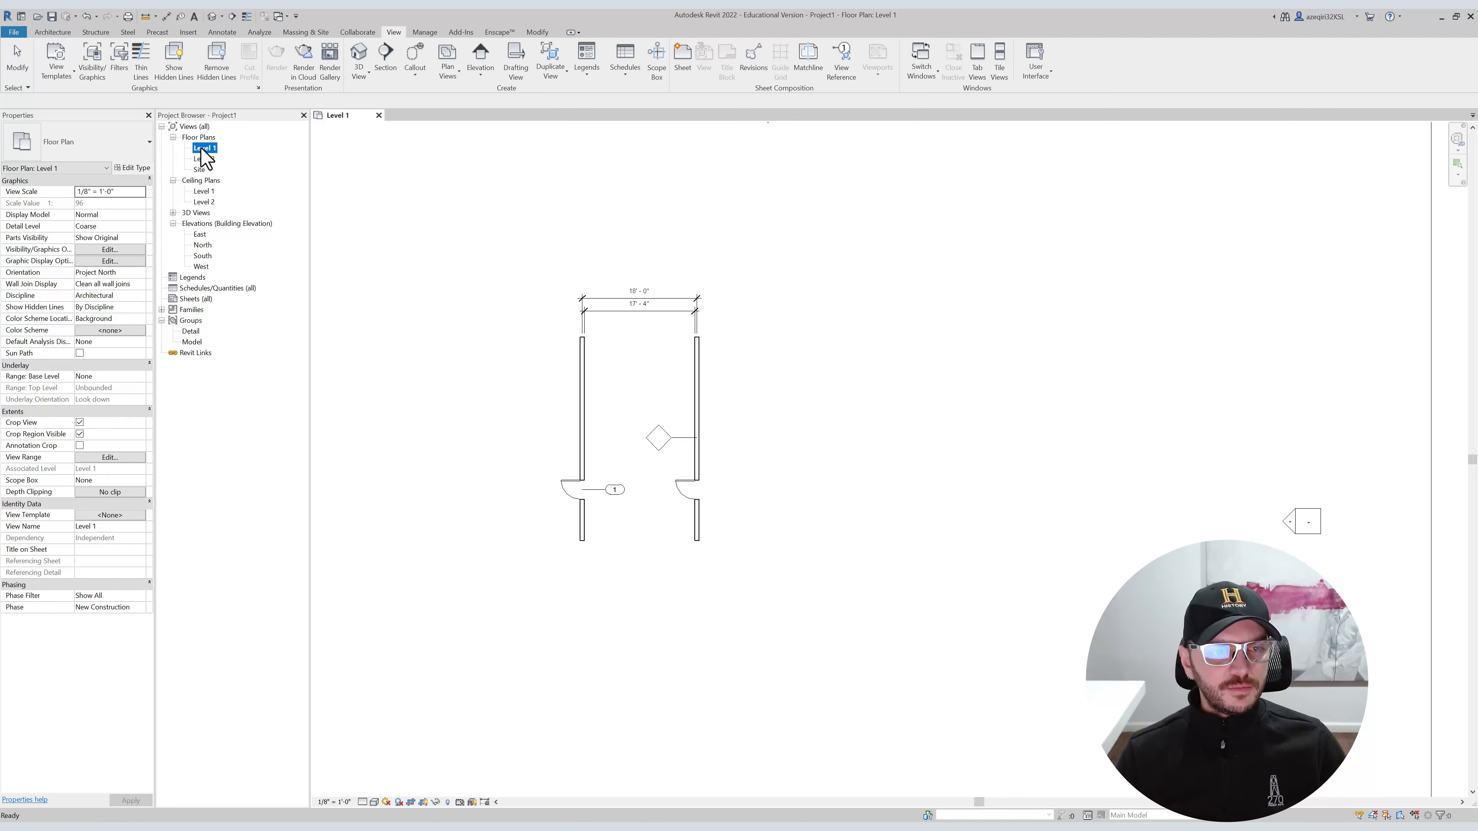
# Review the model category visibility and graphic overrides of the Level 1 floor plan, and close them without changes.
pyautogui.click(100, 251)
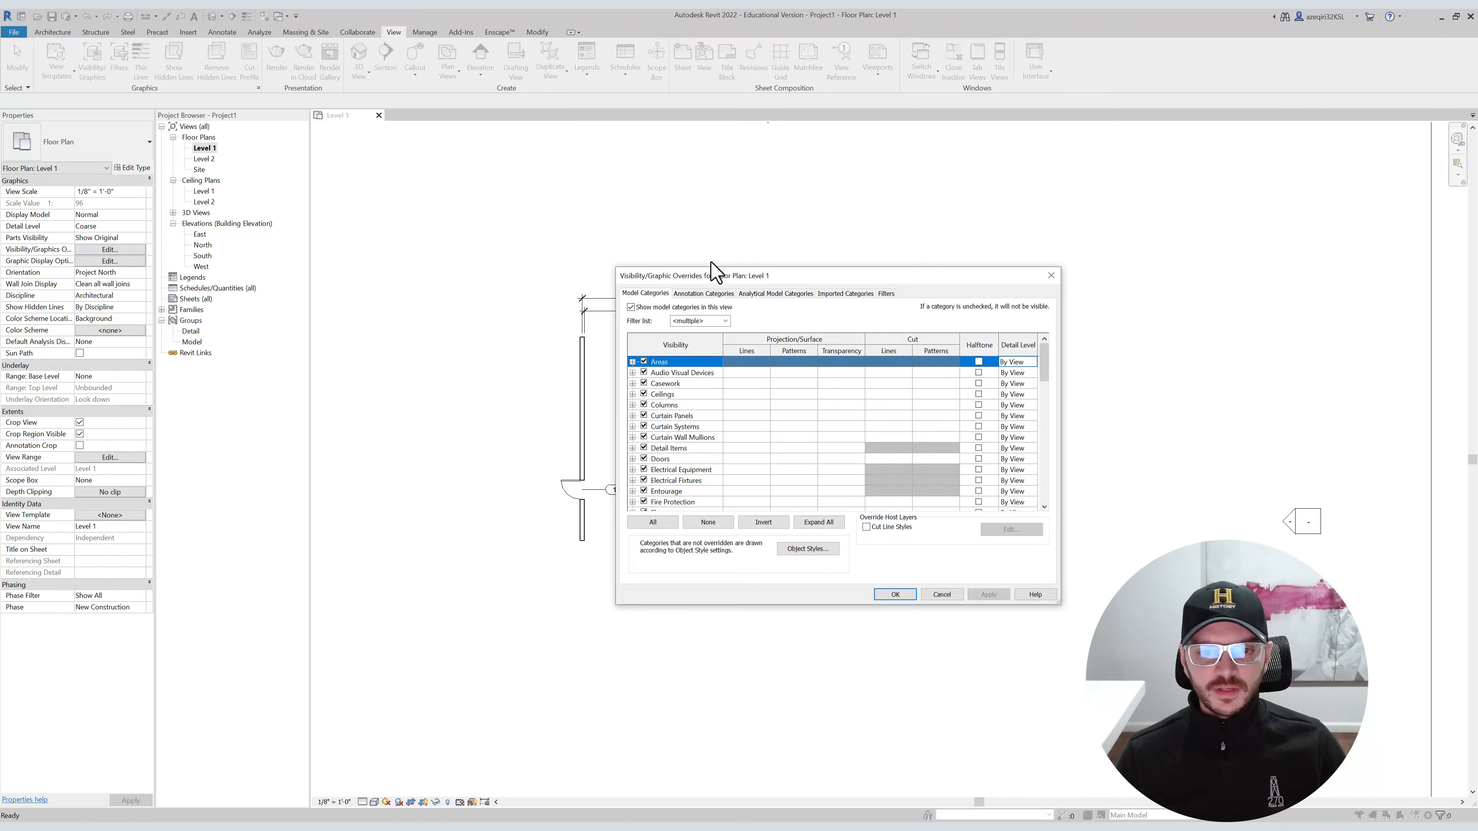
pyautogui.moveTo(706, 284); pyautogui.dragTo(755, 270)
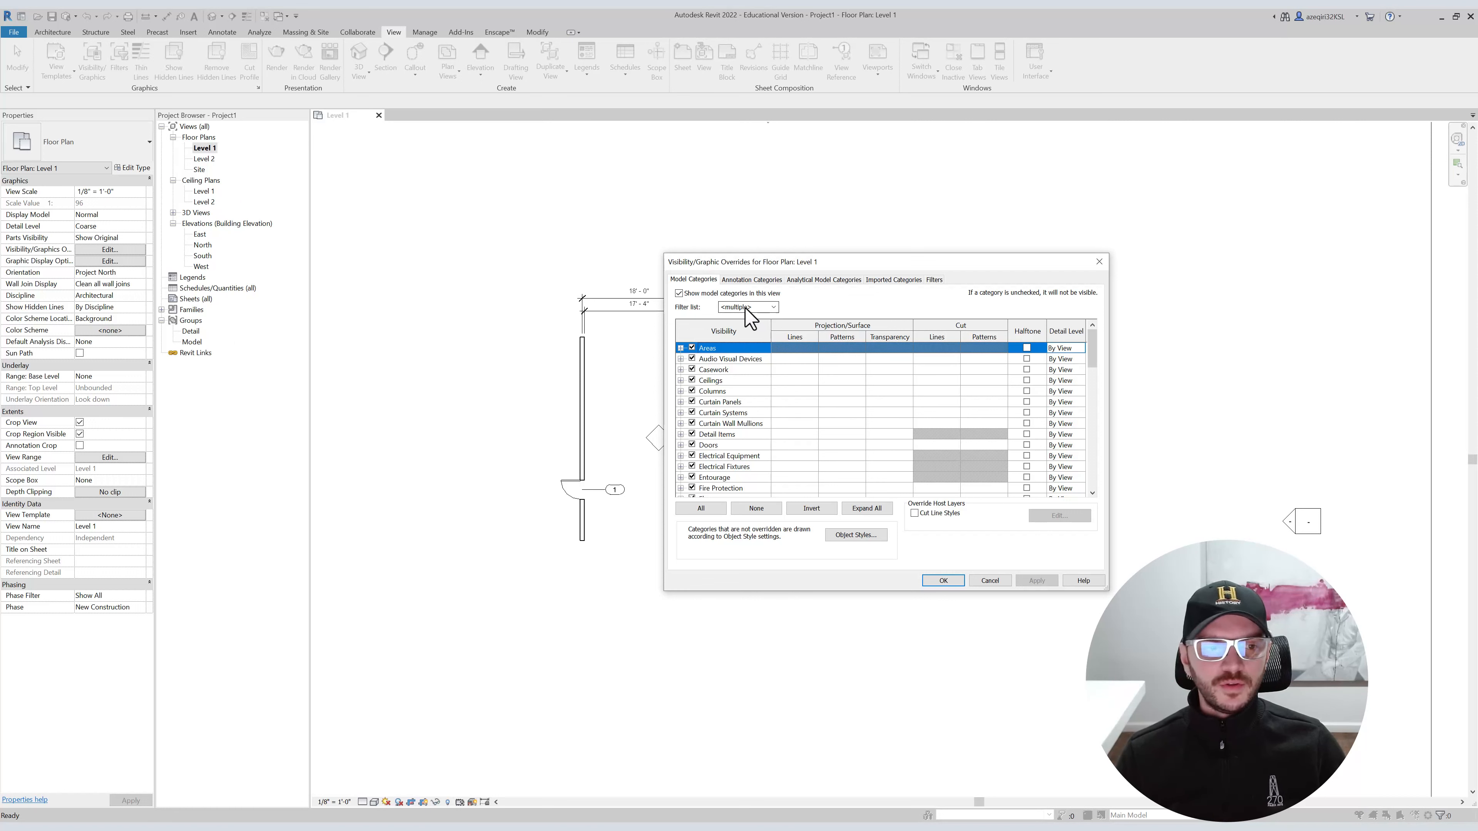
pyautogui.click(1098, 261)
# Review the model visibility overrides of the Architectural Elevation view template, and close the view templates manager without changes.
pyautogui.click(55, 59)
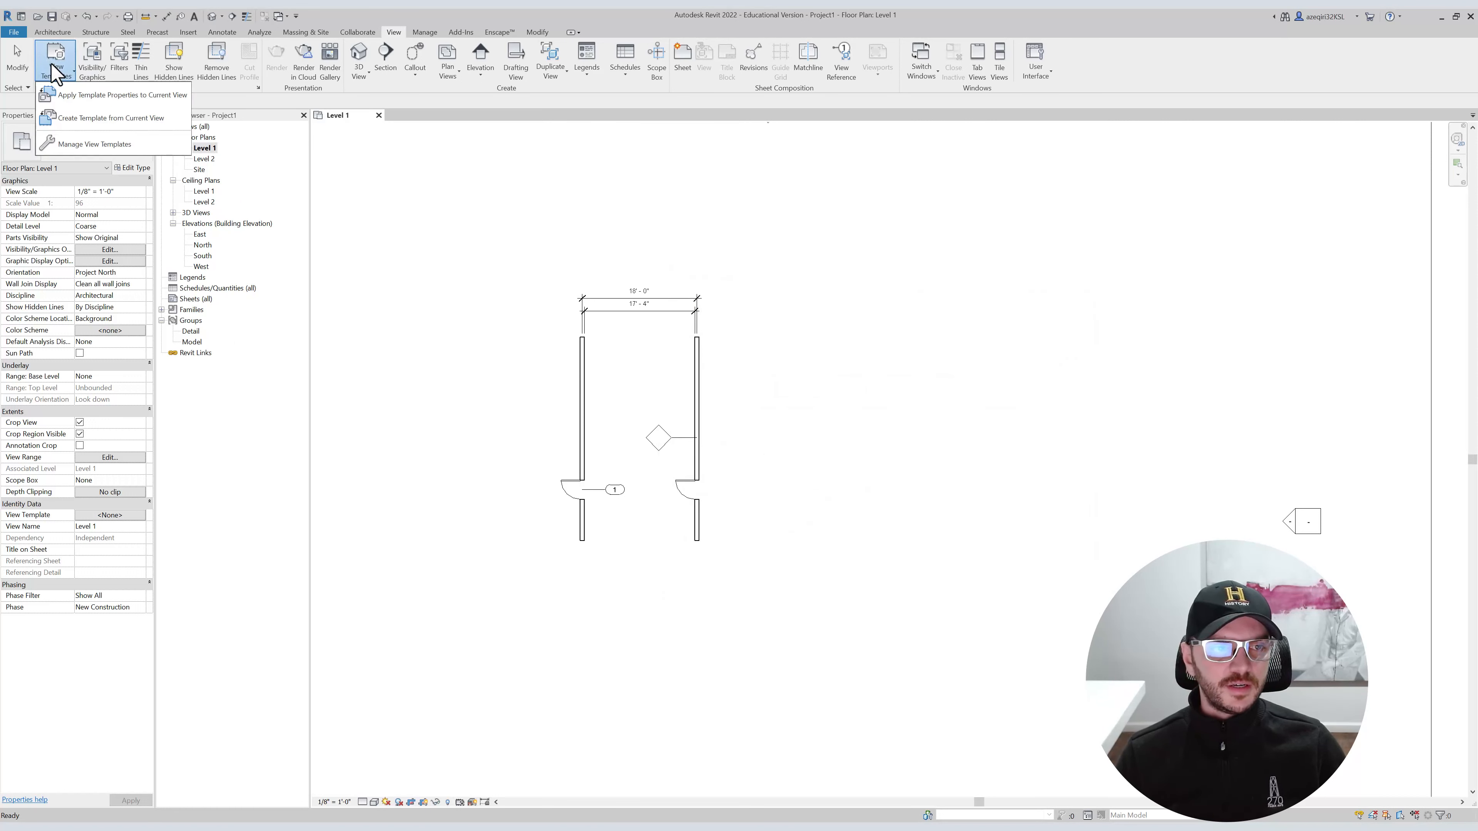
pyautogui.click(177, 156)
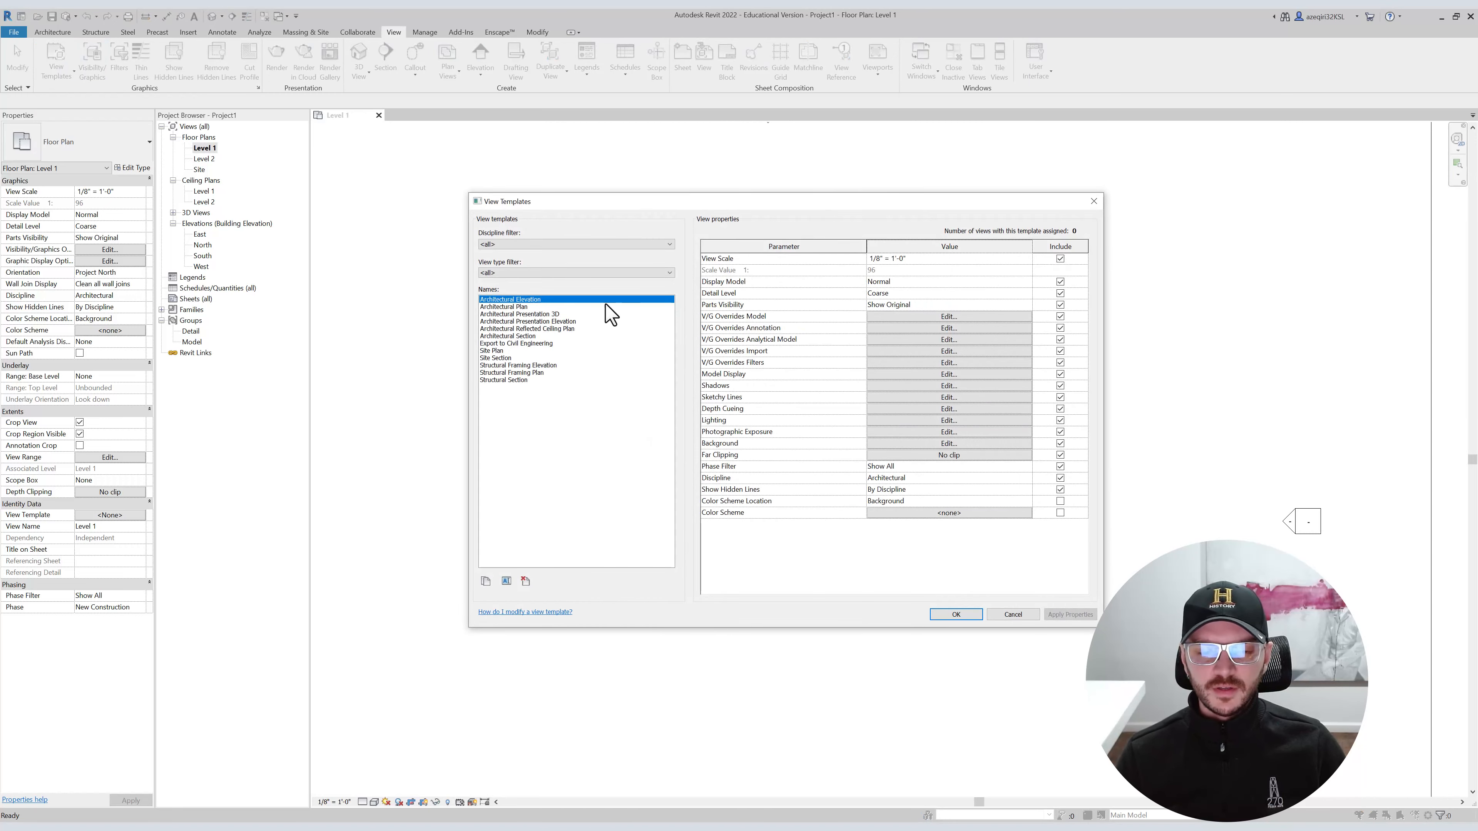
pyautogui.click(949, 316)
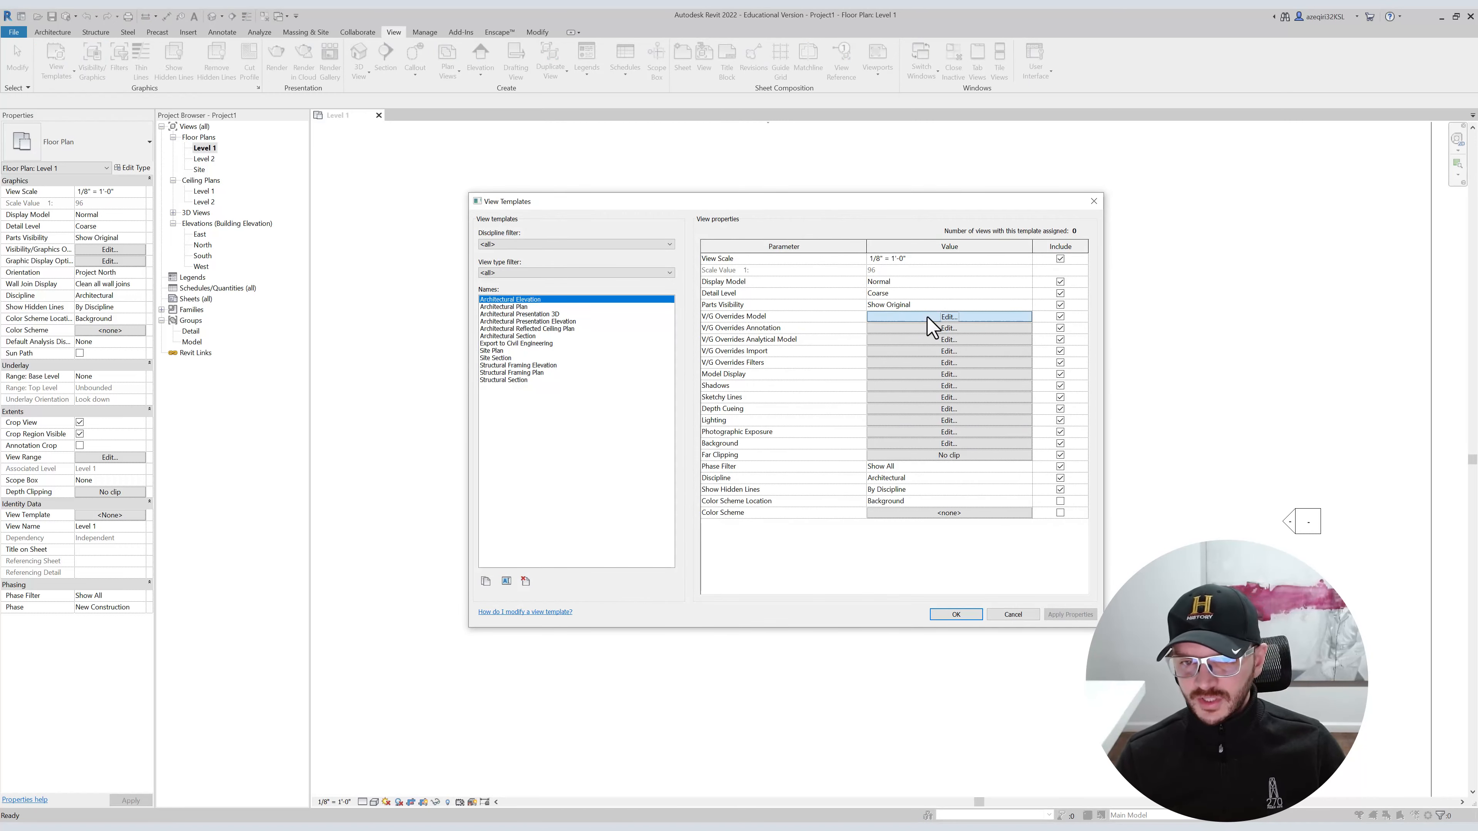
pyautogui.scroll(-12, 785, 367)
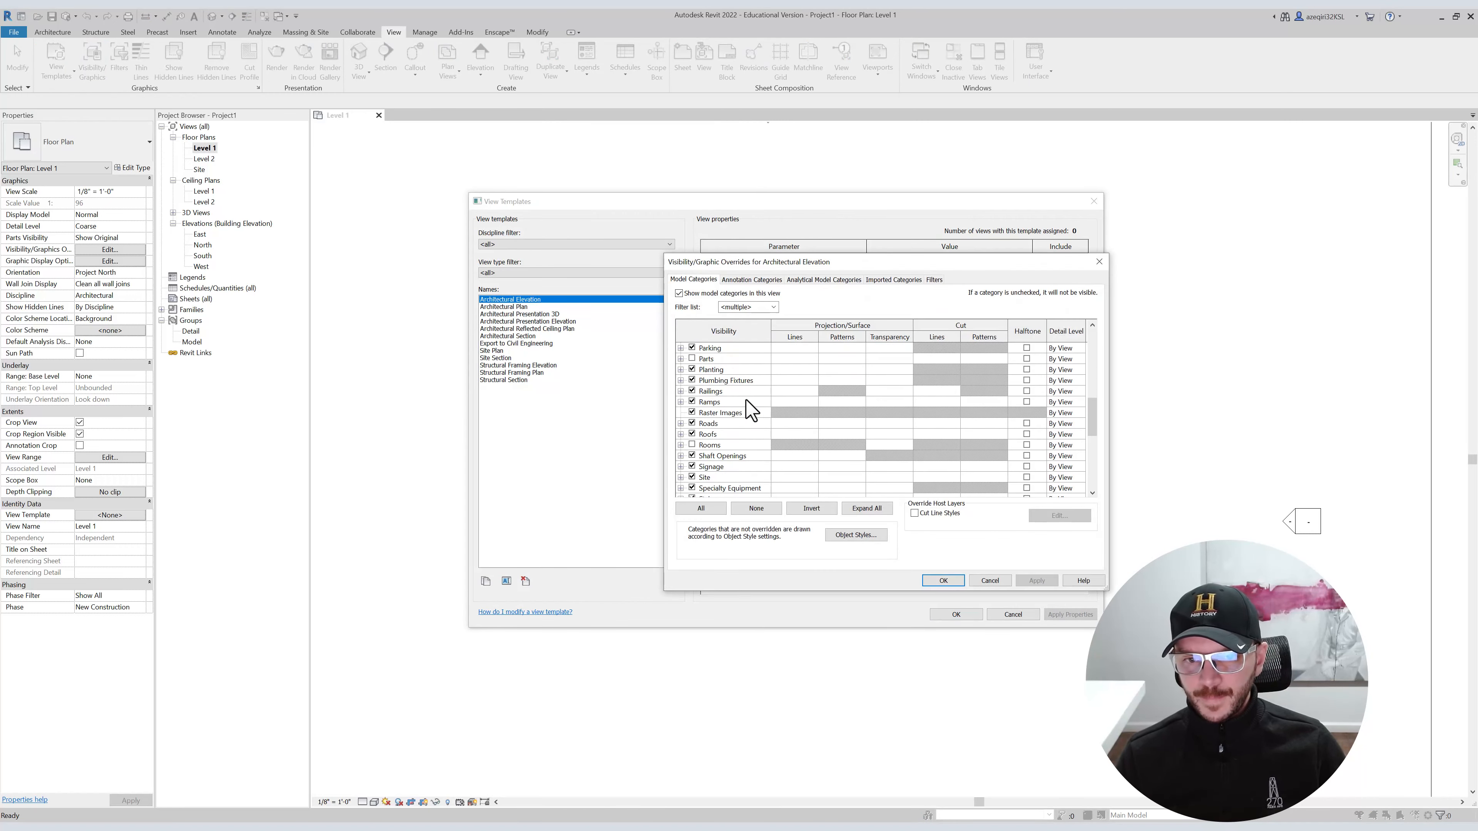
pyautogui.scroll(5, 759, 396)
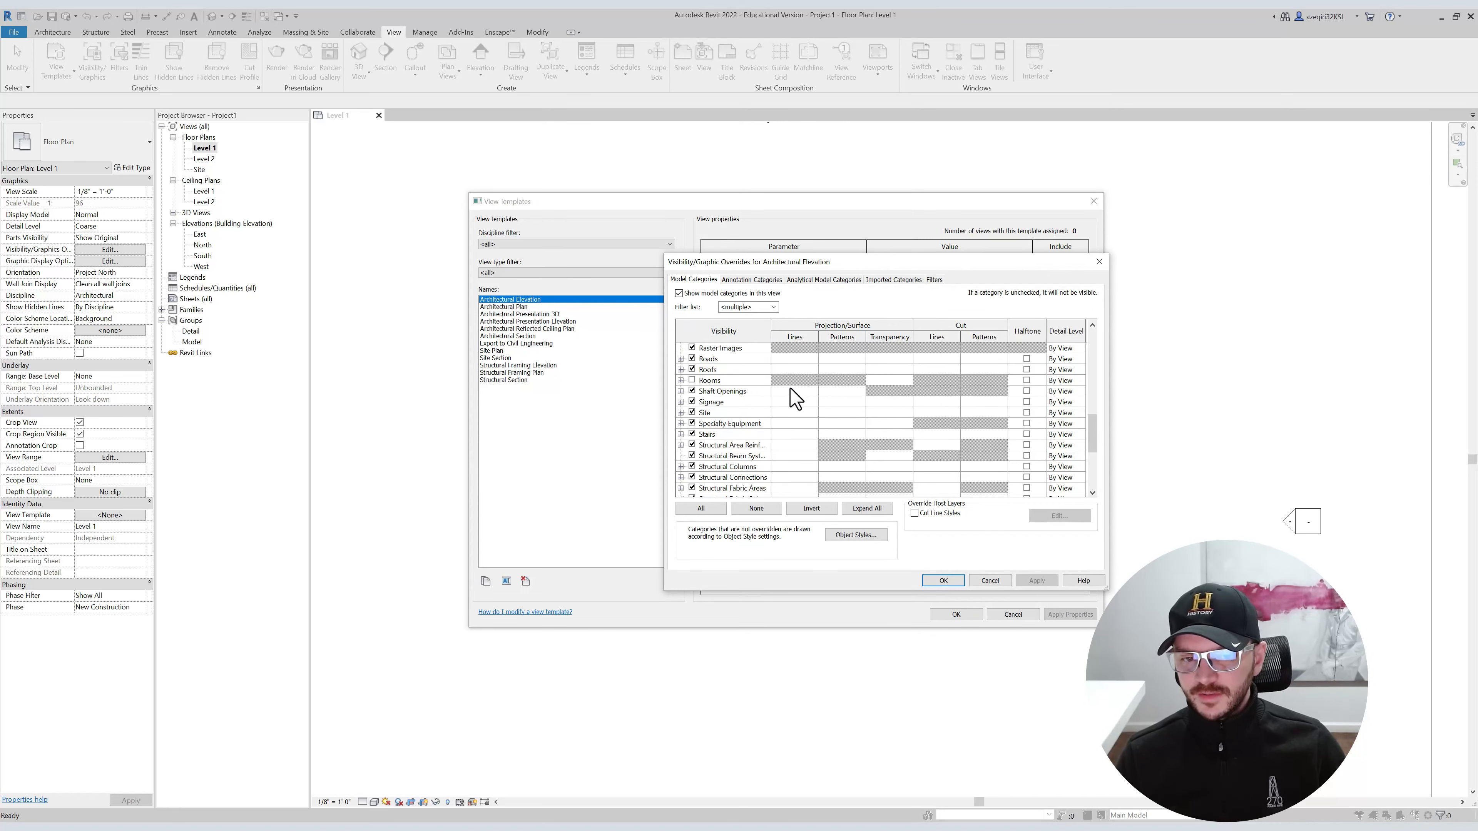
pyautogui.scroll(12, 796, 400)
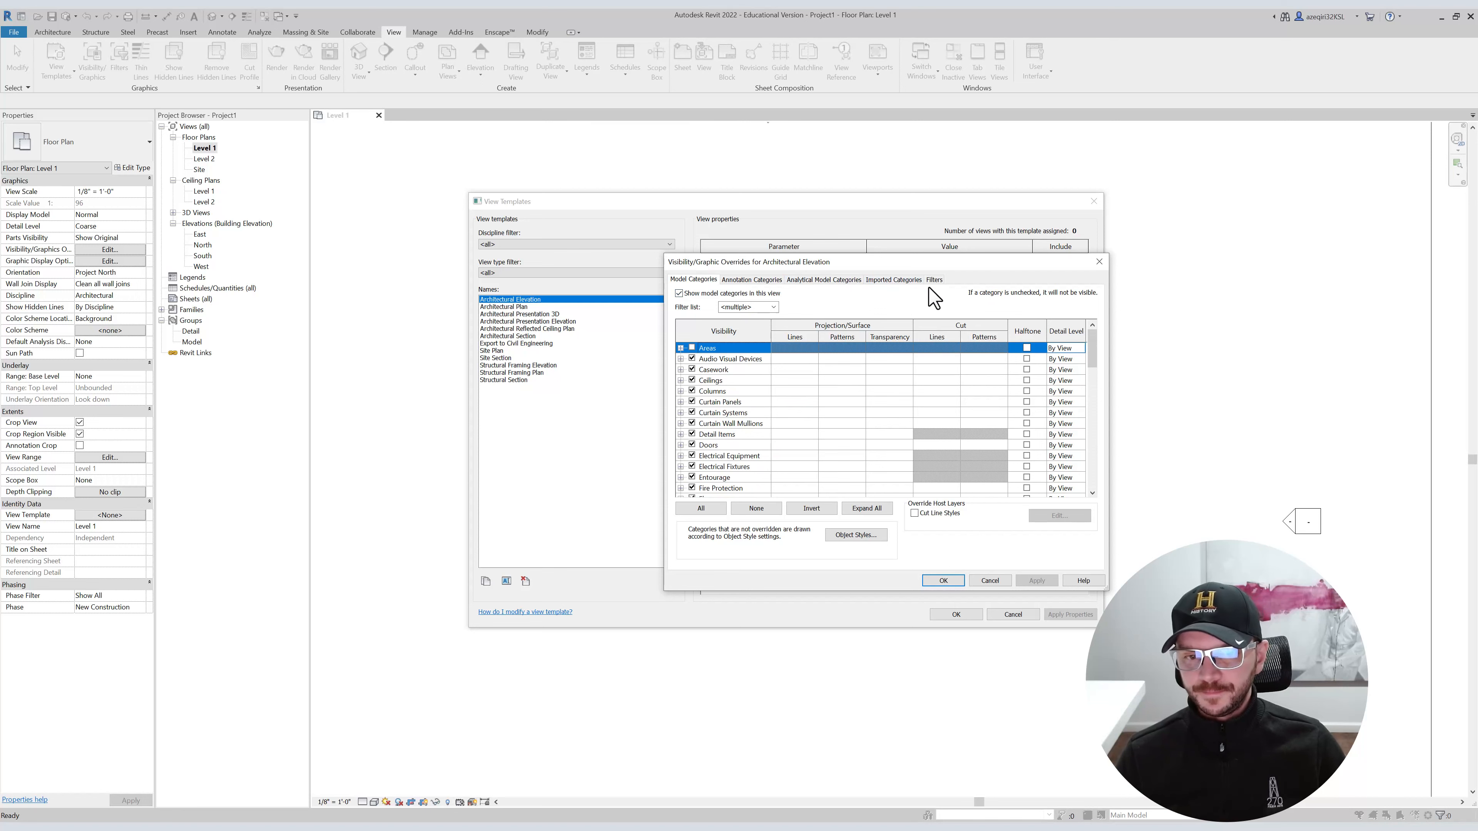
pyautogui.click(1100, 261)
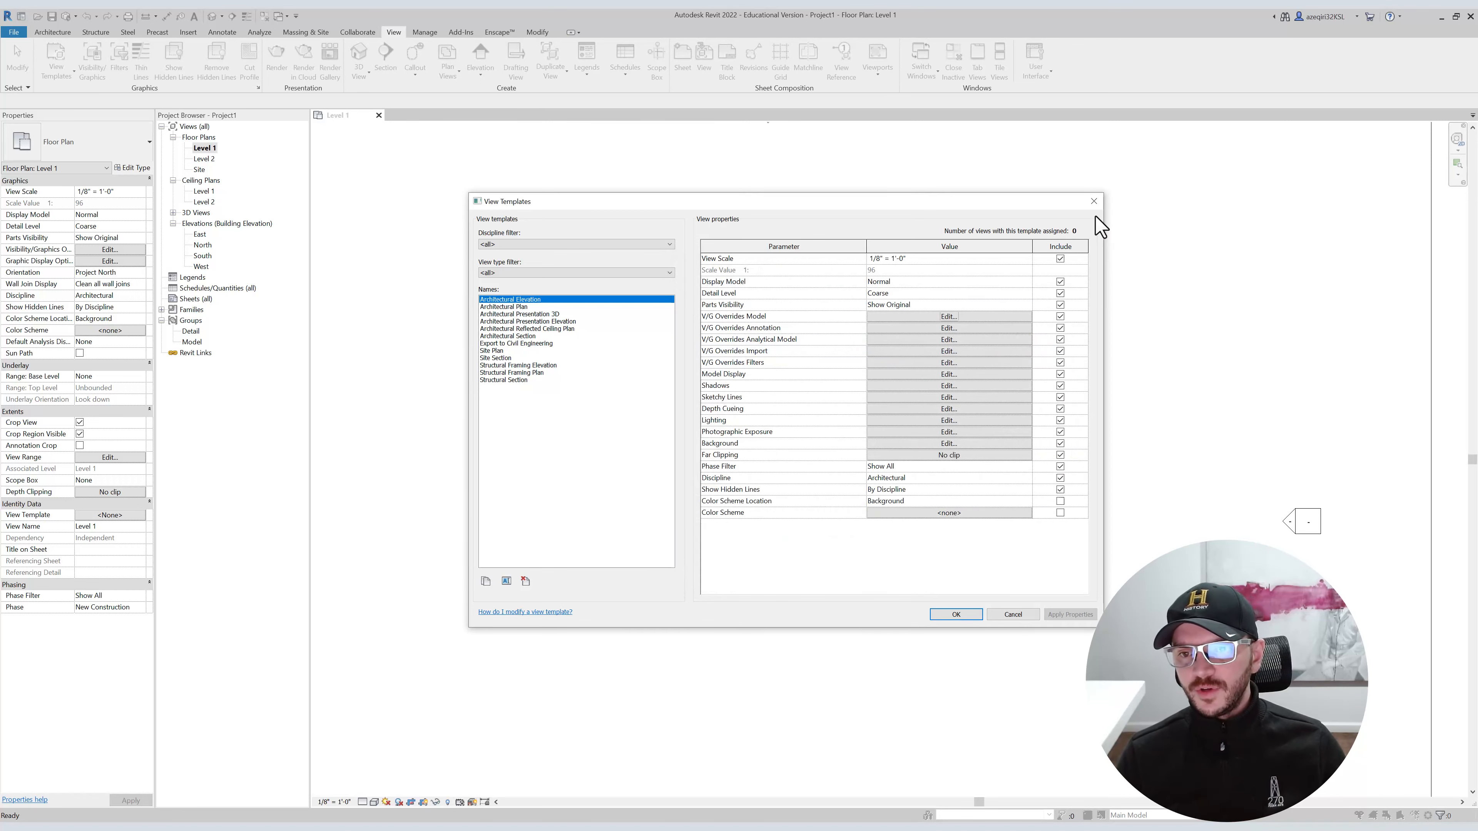
pyautogui.press('Escape')
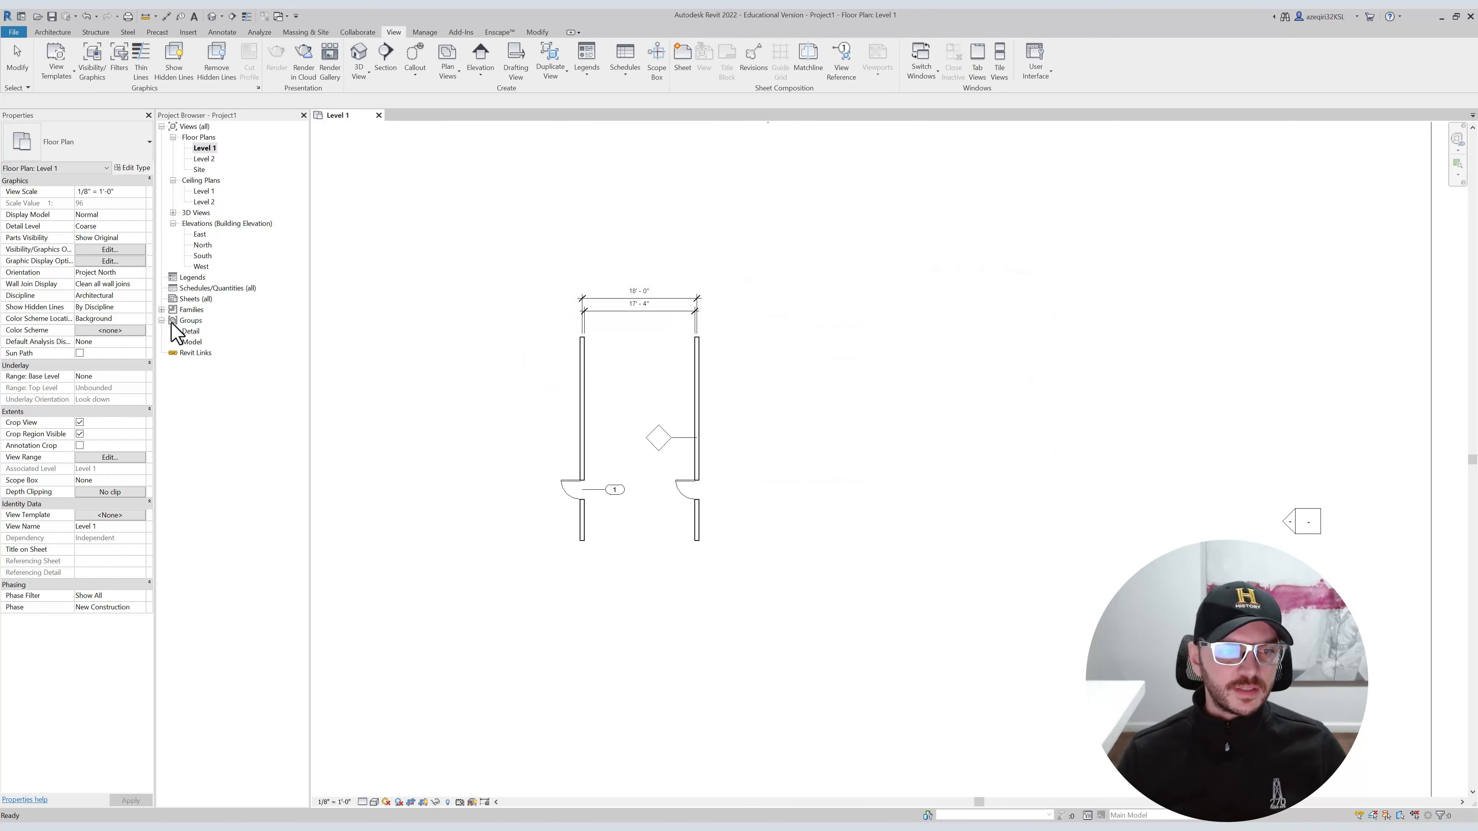
# Assign the Architectural Plan view template to the Level 1, Level 2 and Site floor plans together.
pyautogui.keyDown('shift'); pyautogui.click(198, 172); pyautogui.keyUp('shift')
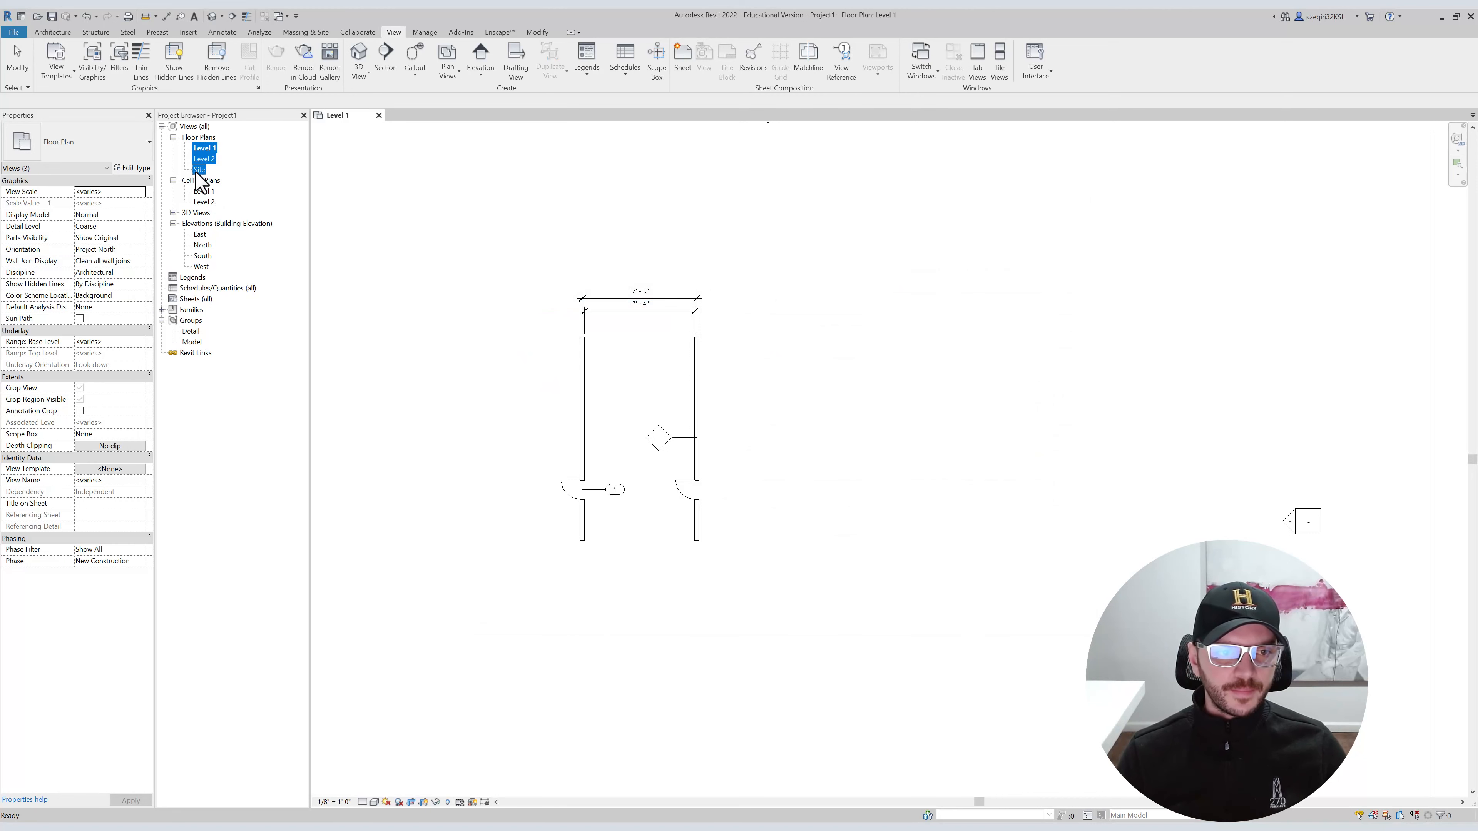
pyautogui.click(114, 470)
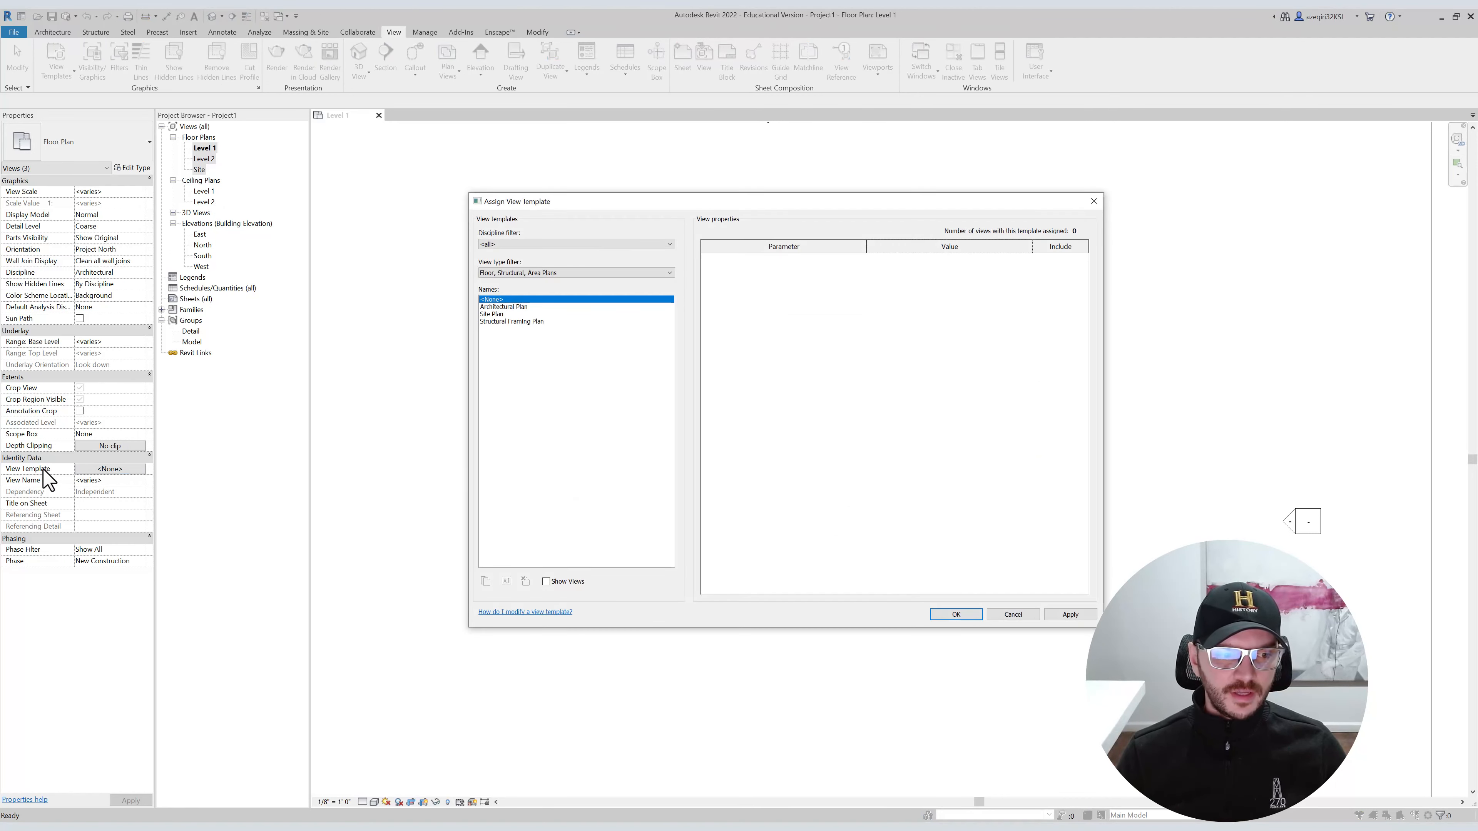
pyautogui.click(496, 307)
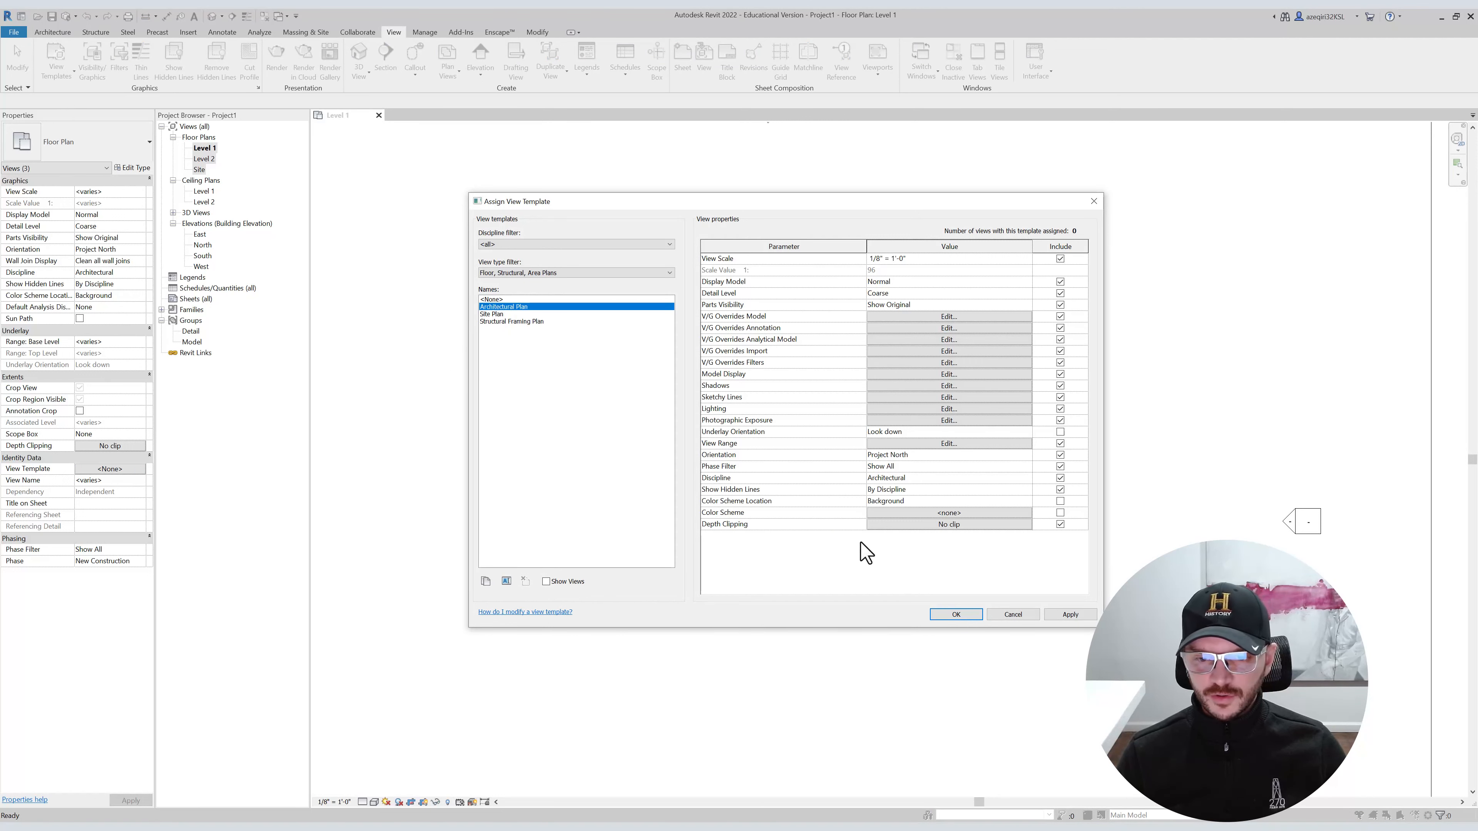
pyautogui.click(956, 615)
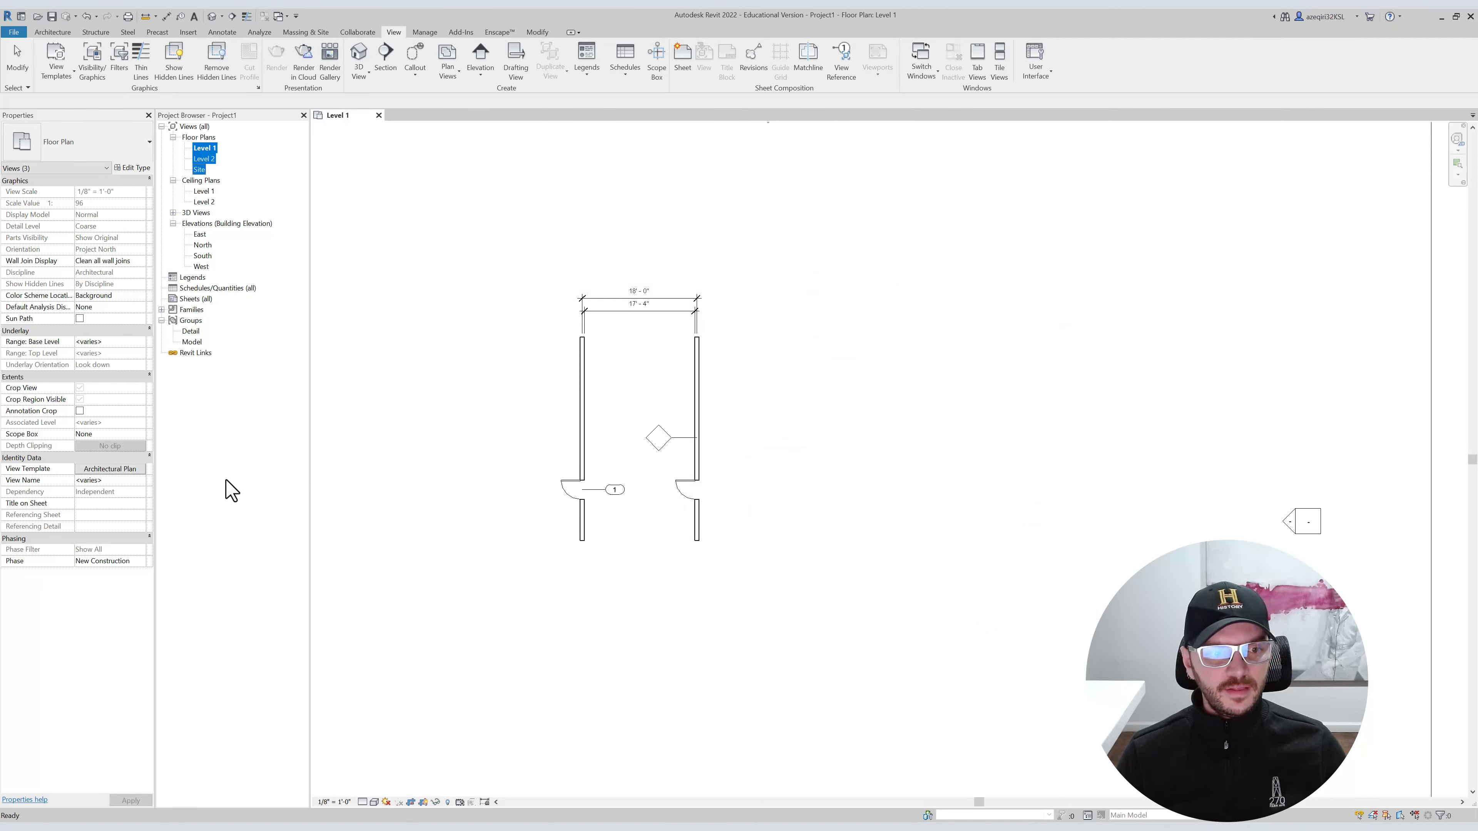
# Review the view template settings assigned to the Level 2 floor plan, and close them without changes.
pyautogui.click(205, 161)
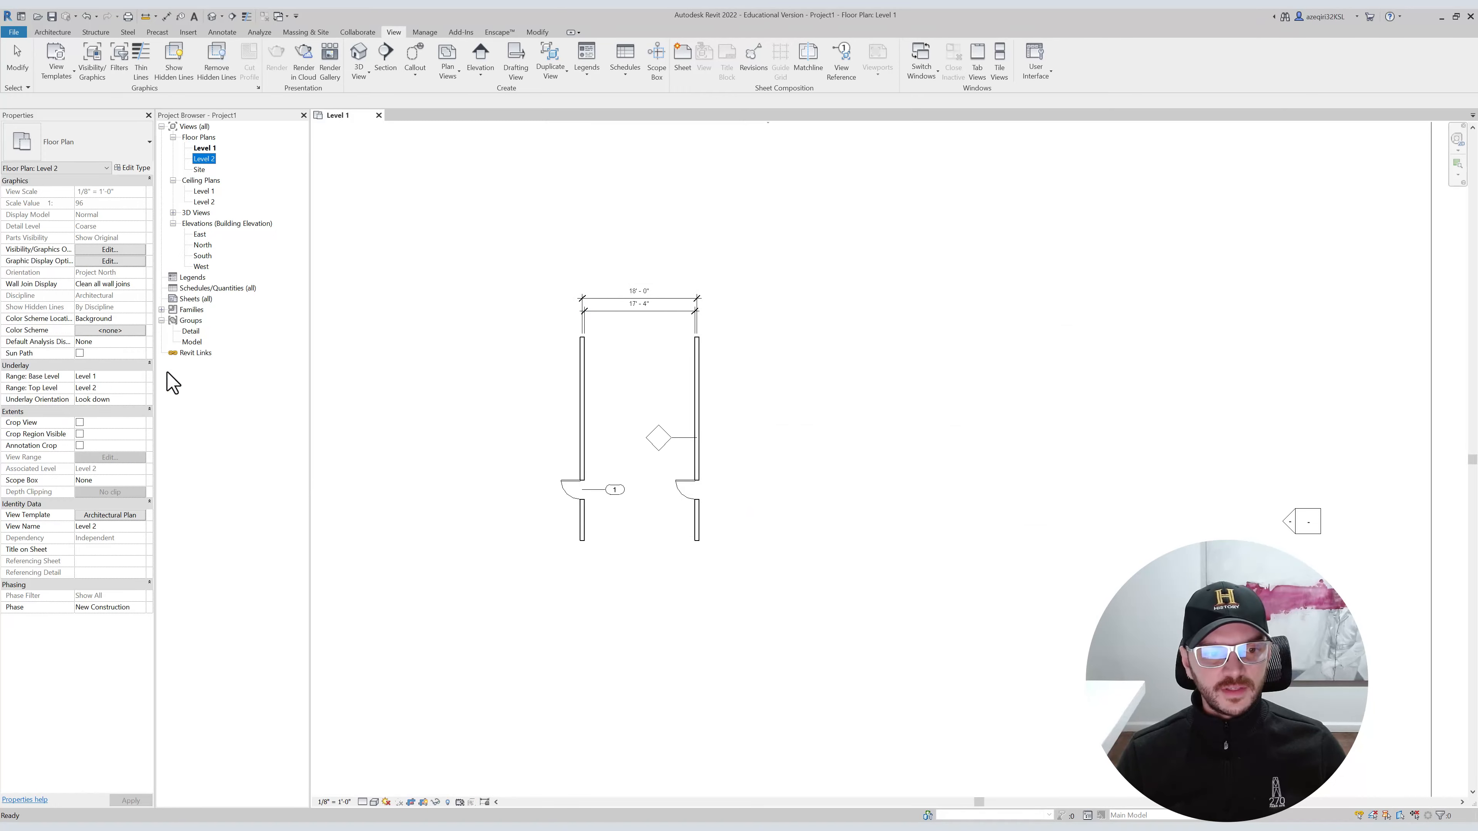
pyautogui.click(110, 515)
pyautogui.click(893, 318)
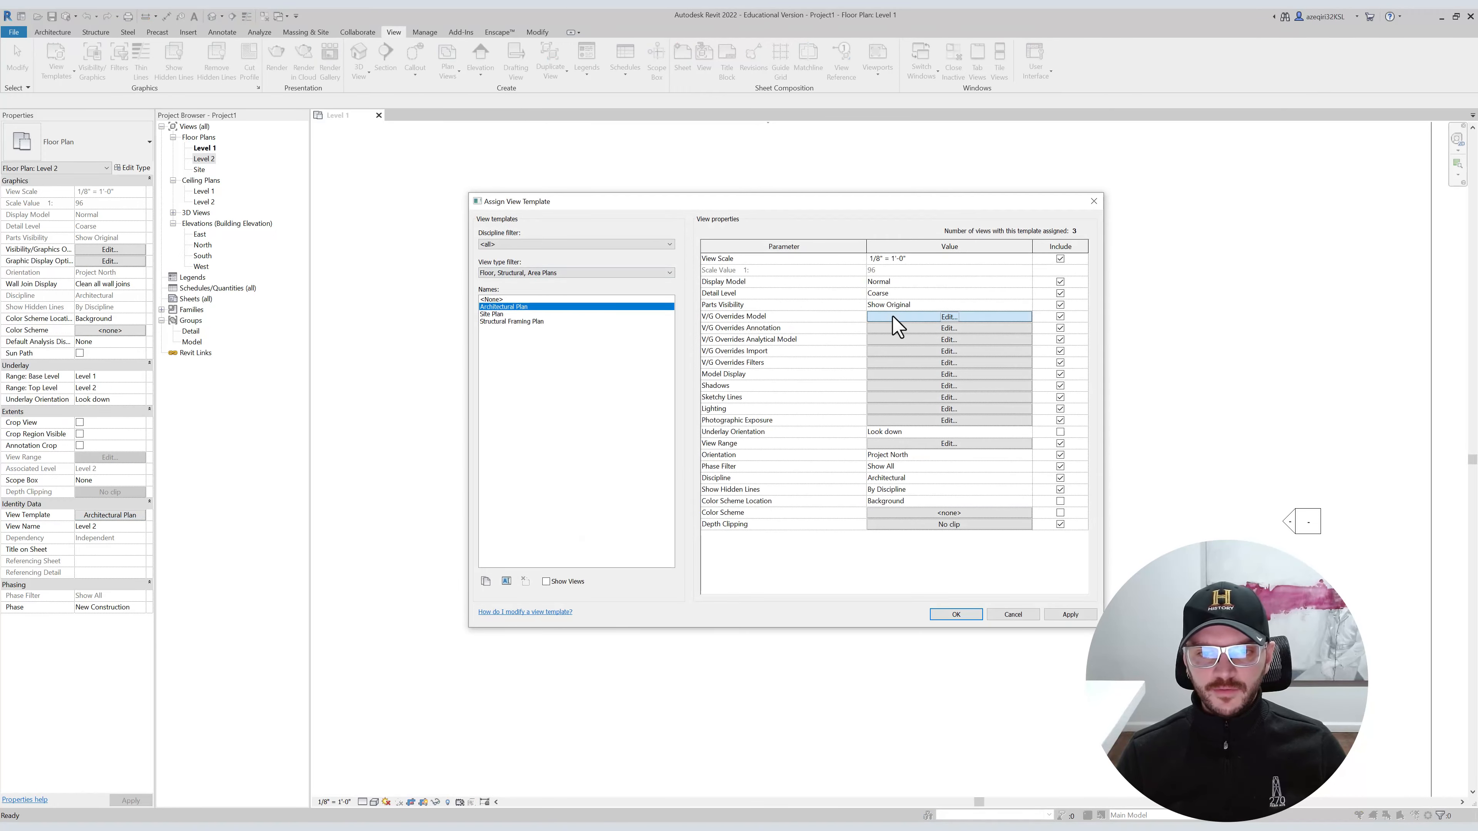
pyautogui.press('Escape')
pyautogui.press('Escape')
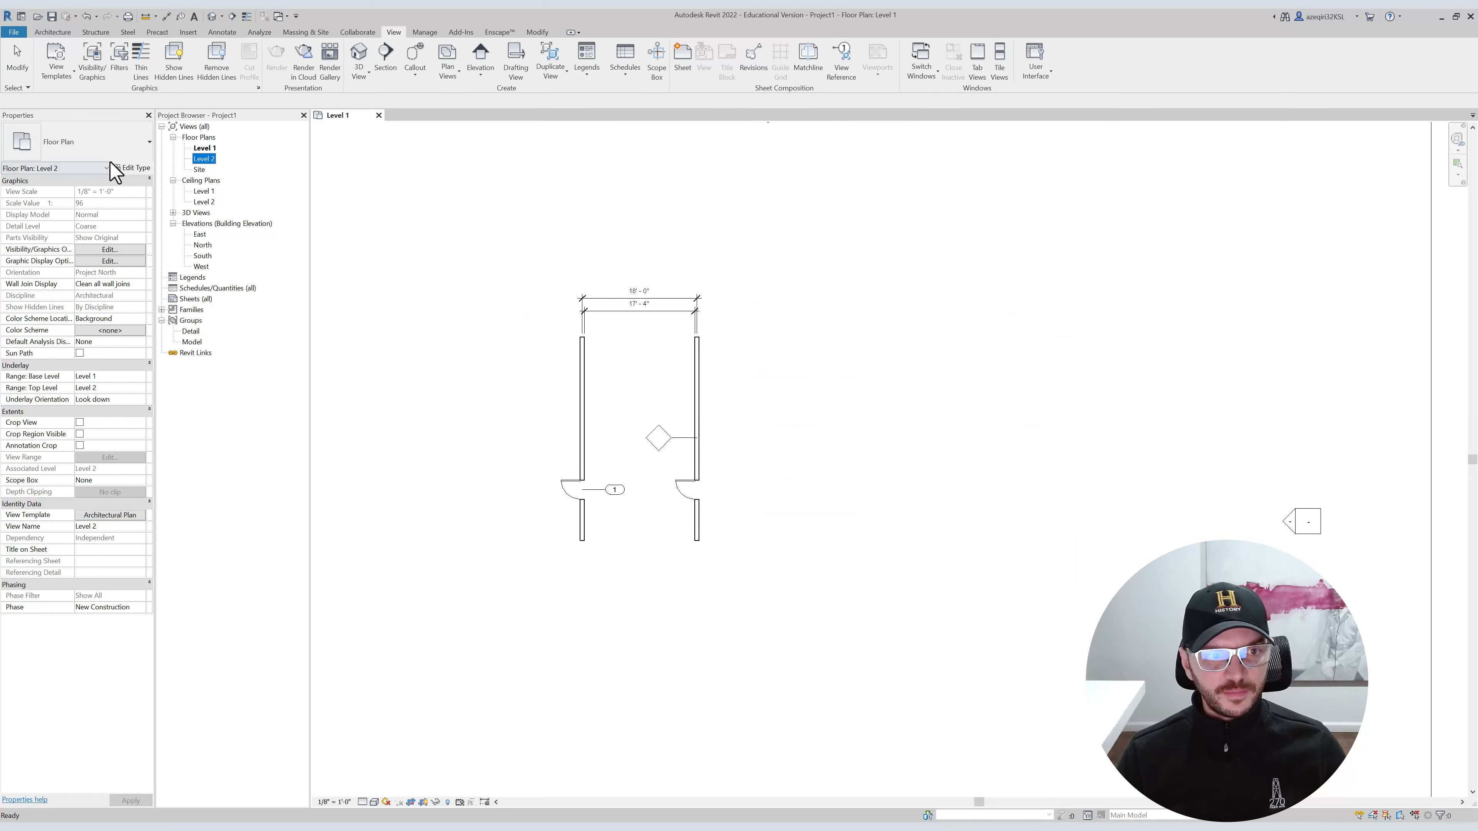
# In the Architectural Plan template's model overrides, set the cut line weight of Walls to 6.
pyautogui.click(103, 516)
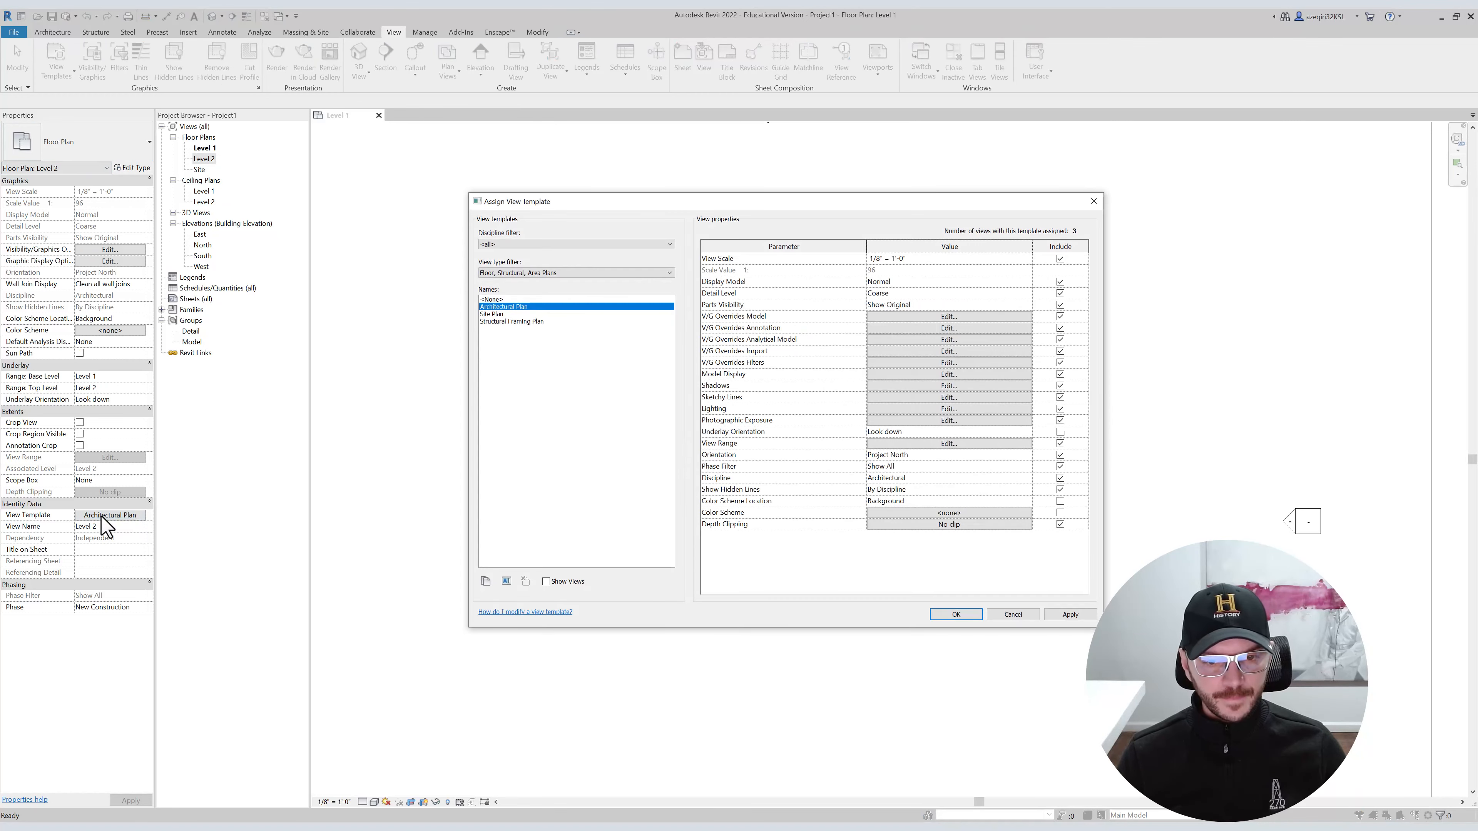
pyautogui.click(896, 317)
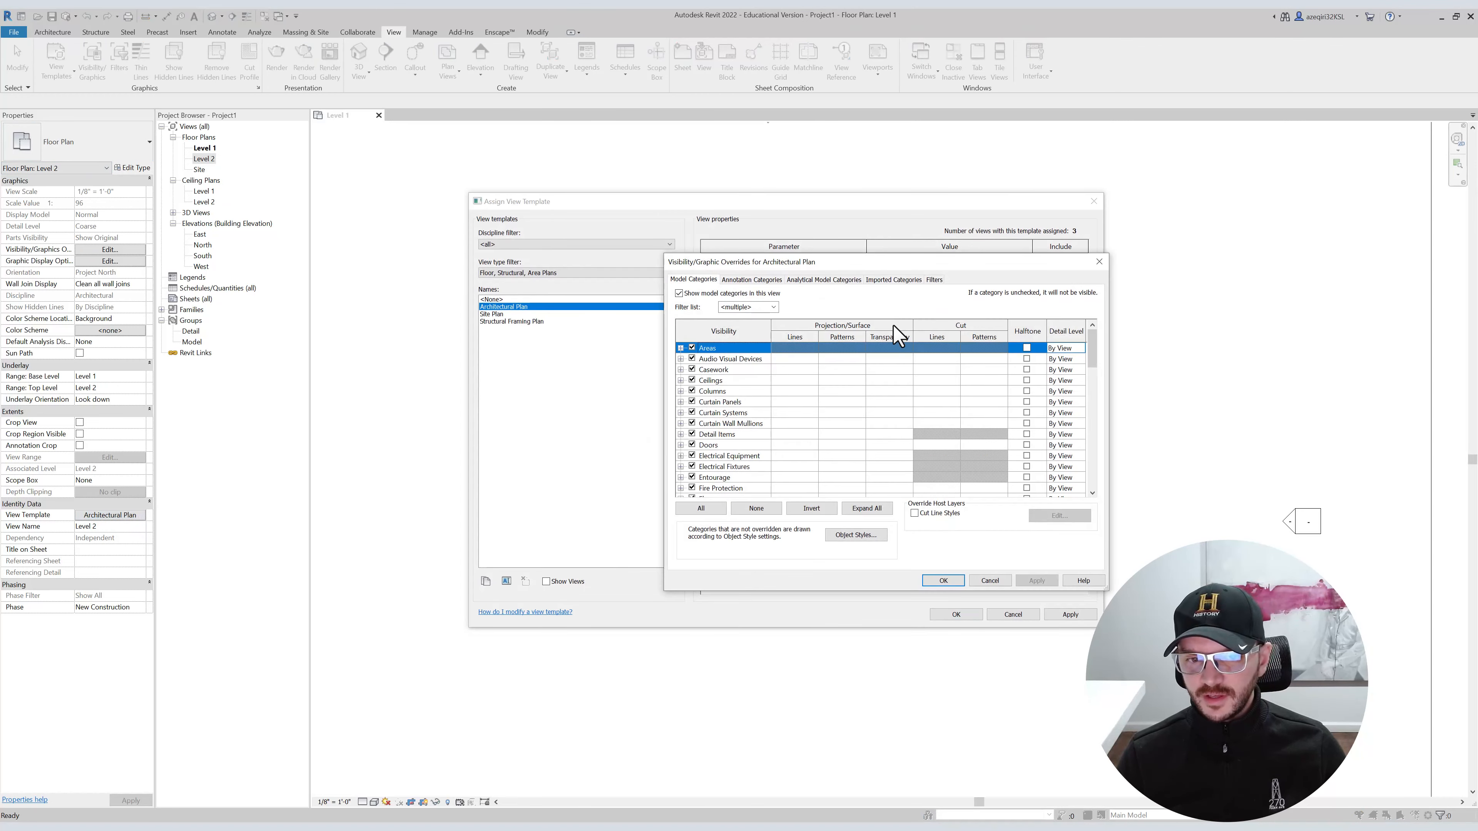
pyautogui.press('w')
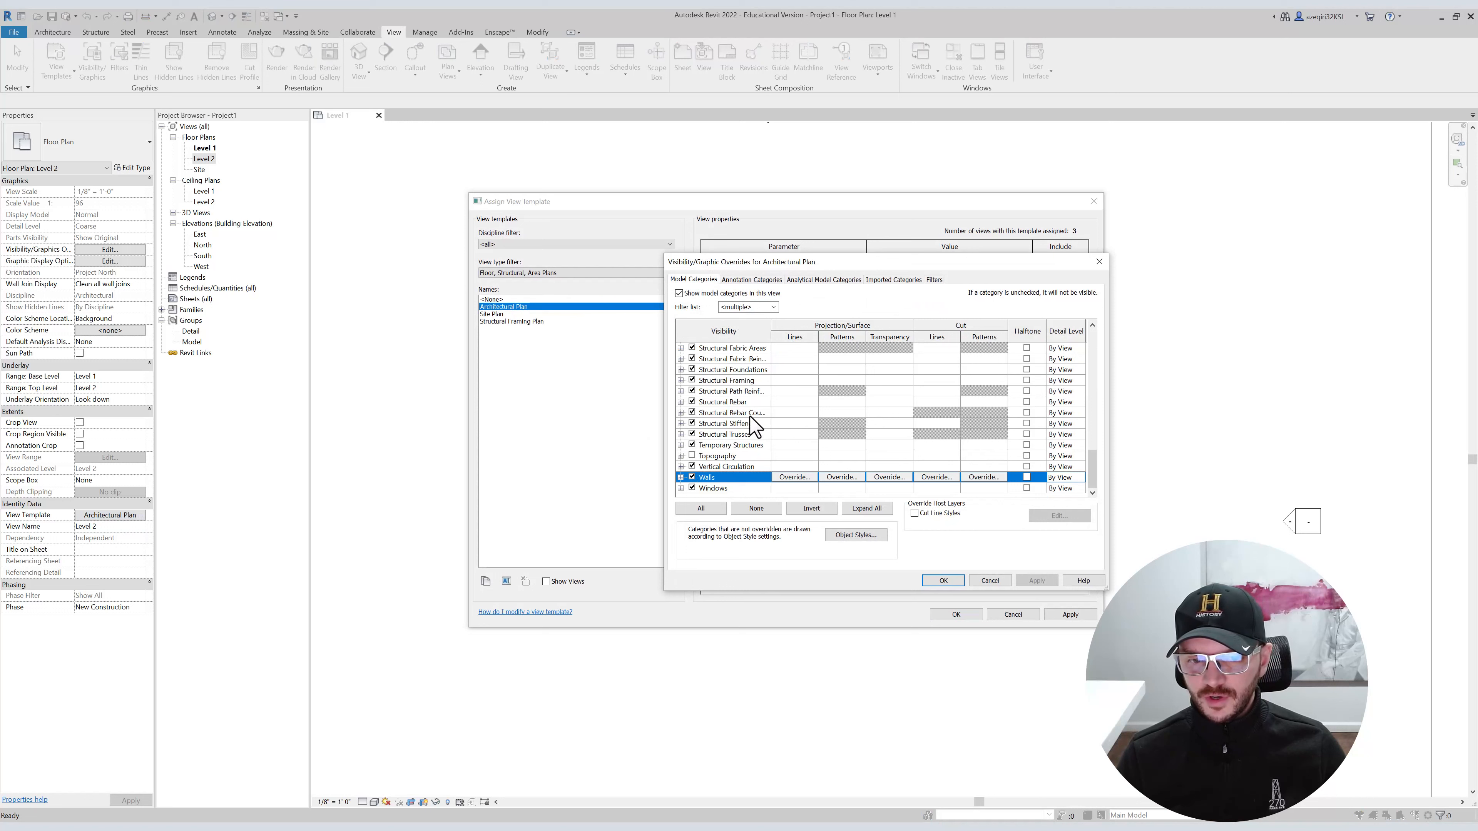
pyautogui.click(946, 477)
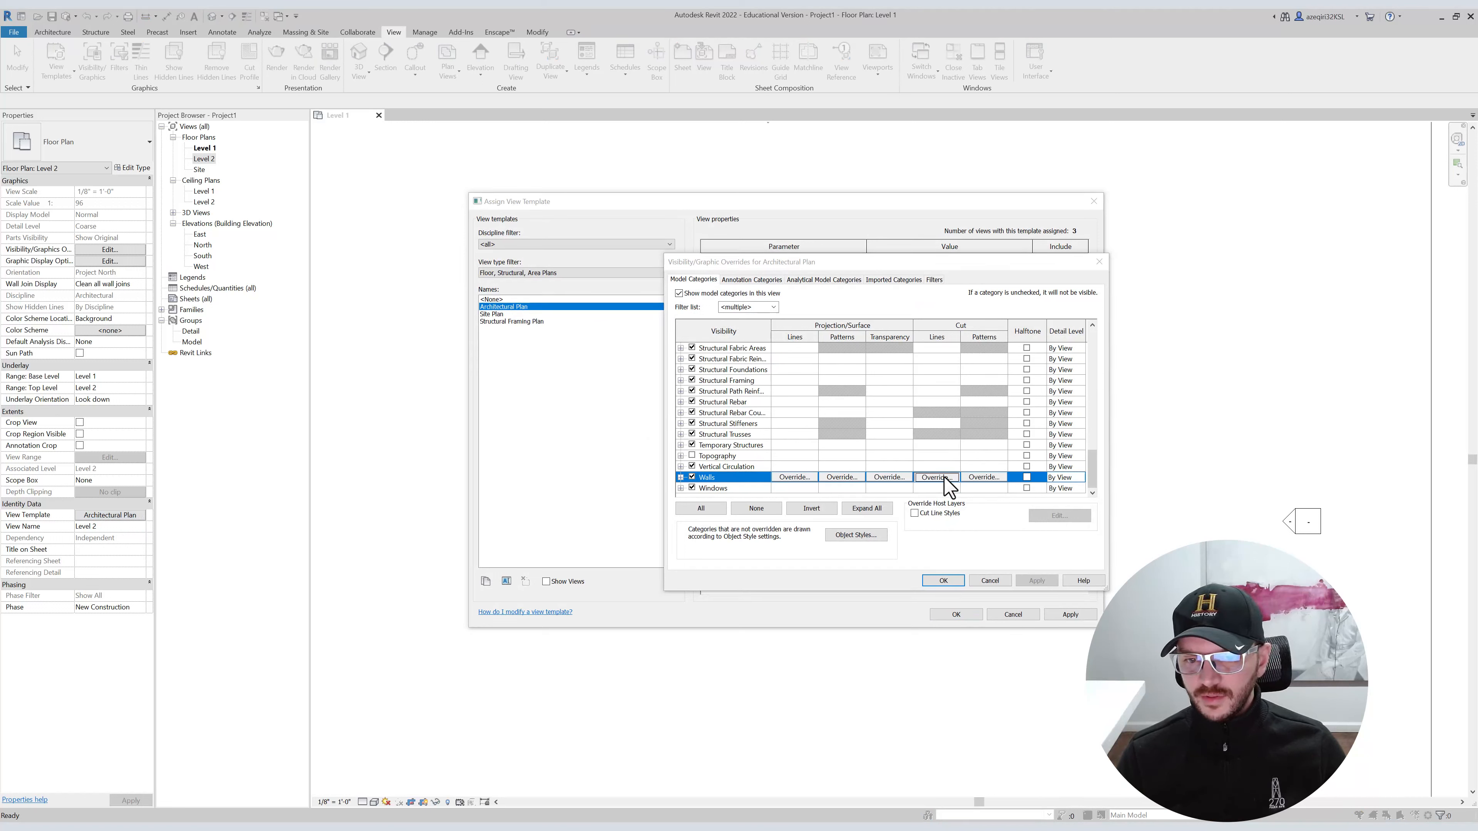
pyautogui.click(896, 442)
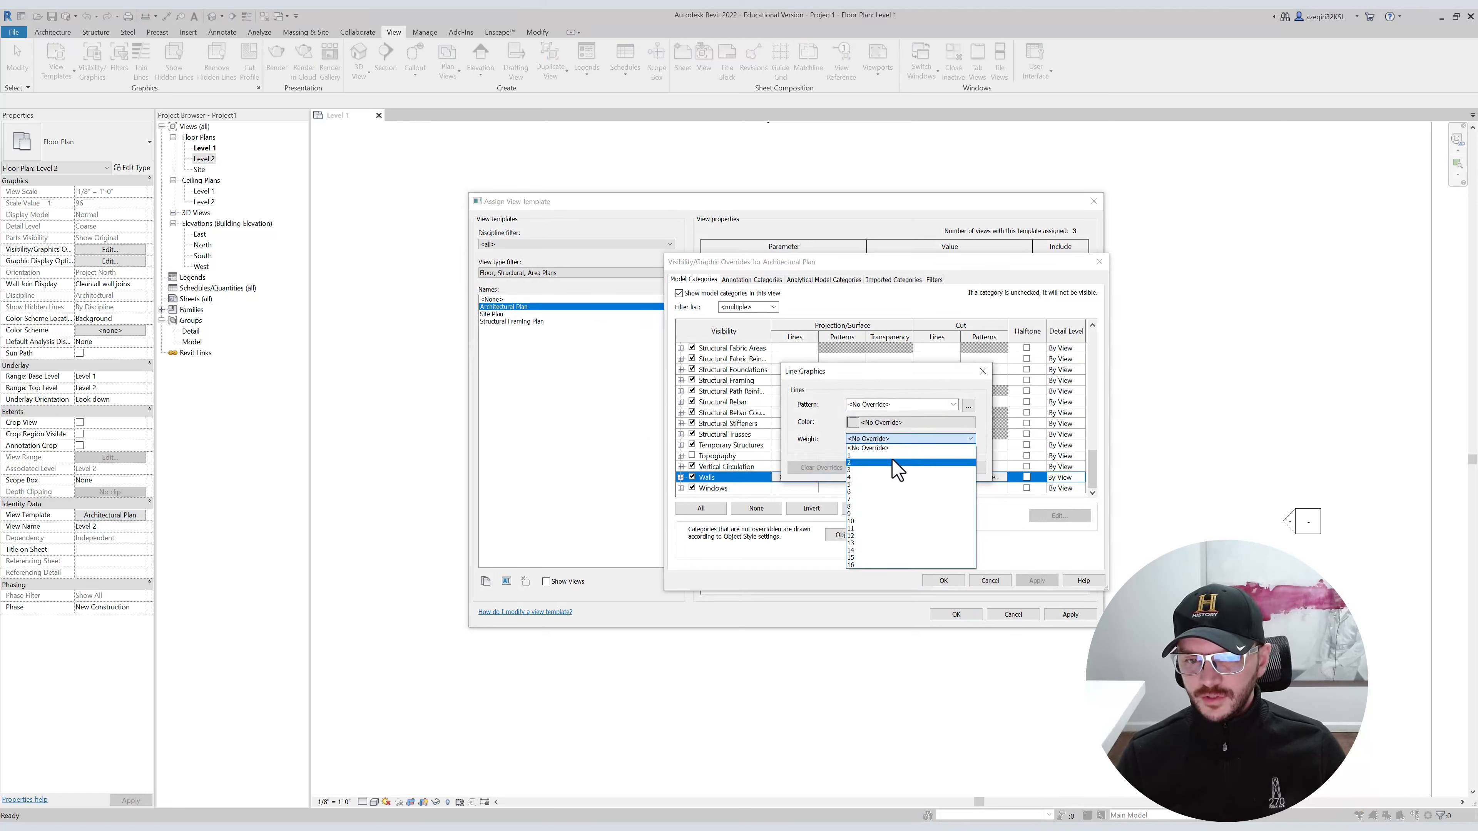
pyautogui.click(891, 495)
# Set the Walls cut line color to red and apply the overrides to the Architectural Plan template.
pyautogui.click(873, 407)
pyautogui.click(873, 406)
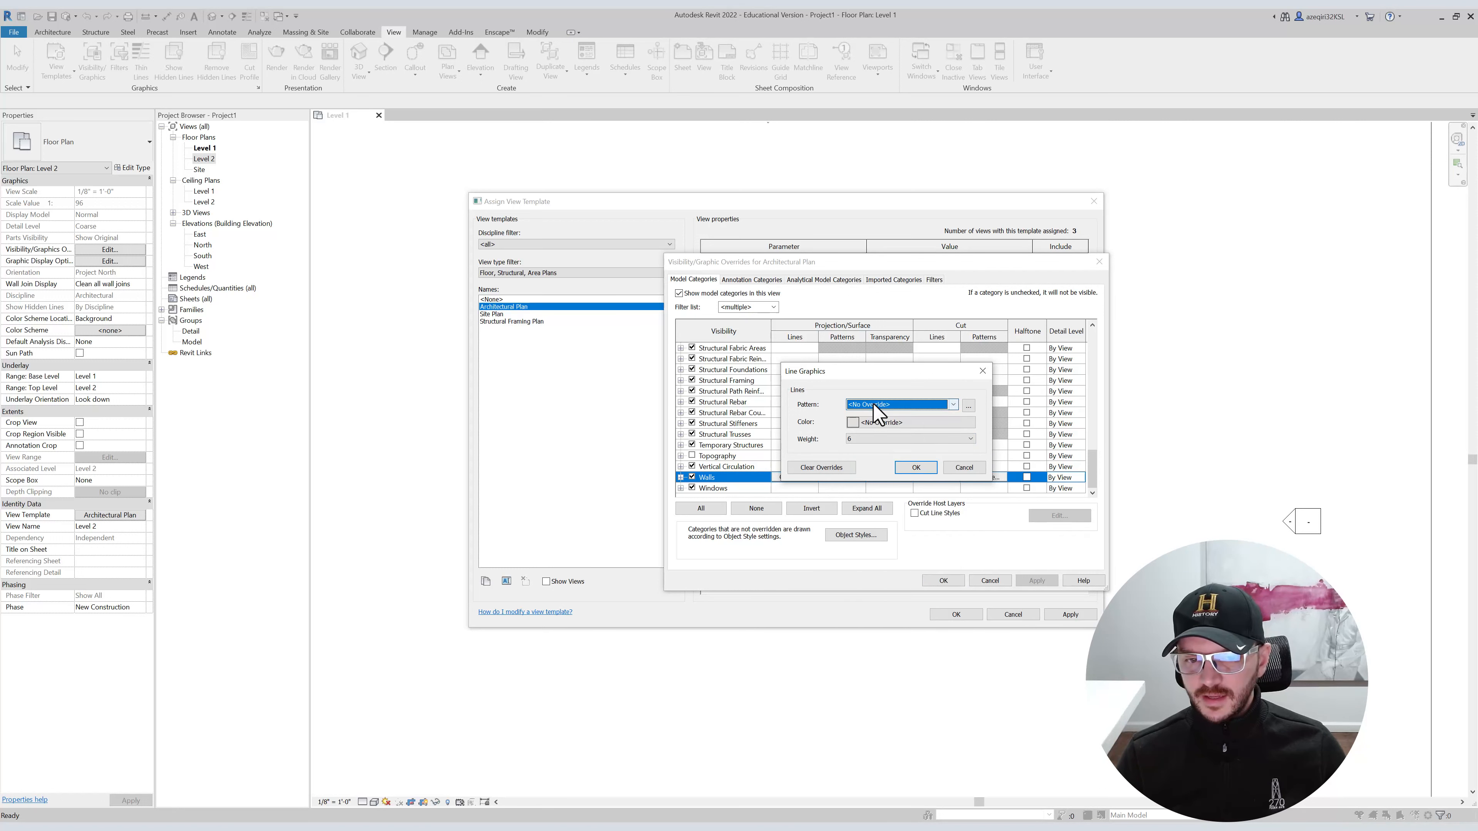
pyautogui.click(875, 424)
pyautogui.click(766, 358)
pyautogui.click(932, 522)
pyautogui.click(917, 471)
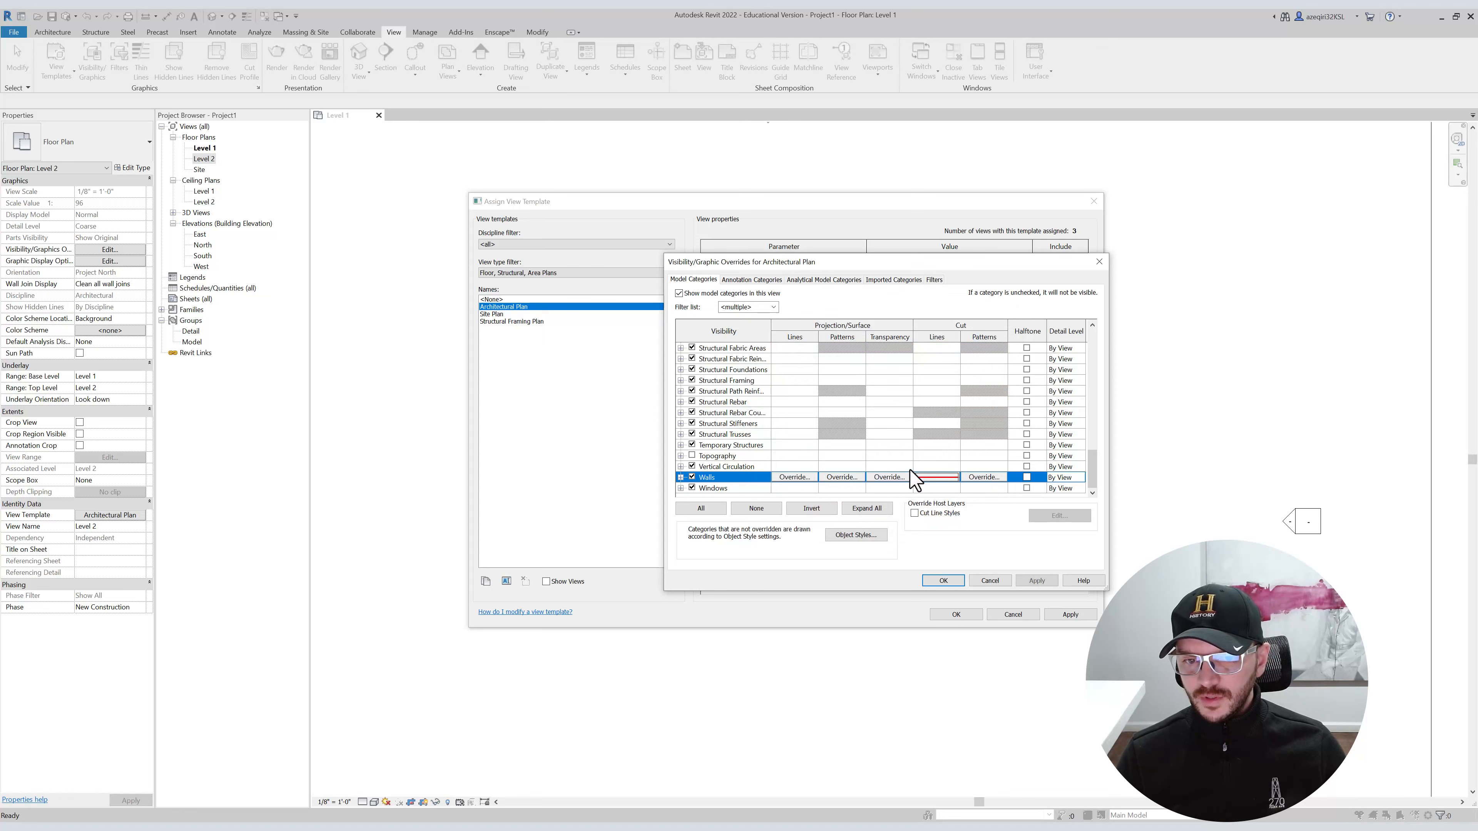
pyautogui.click(944, 582)
pyautogui.click(956, 614)
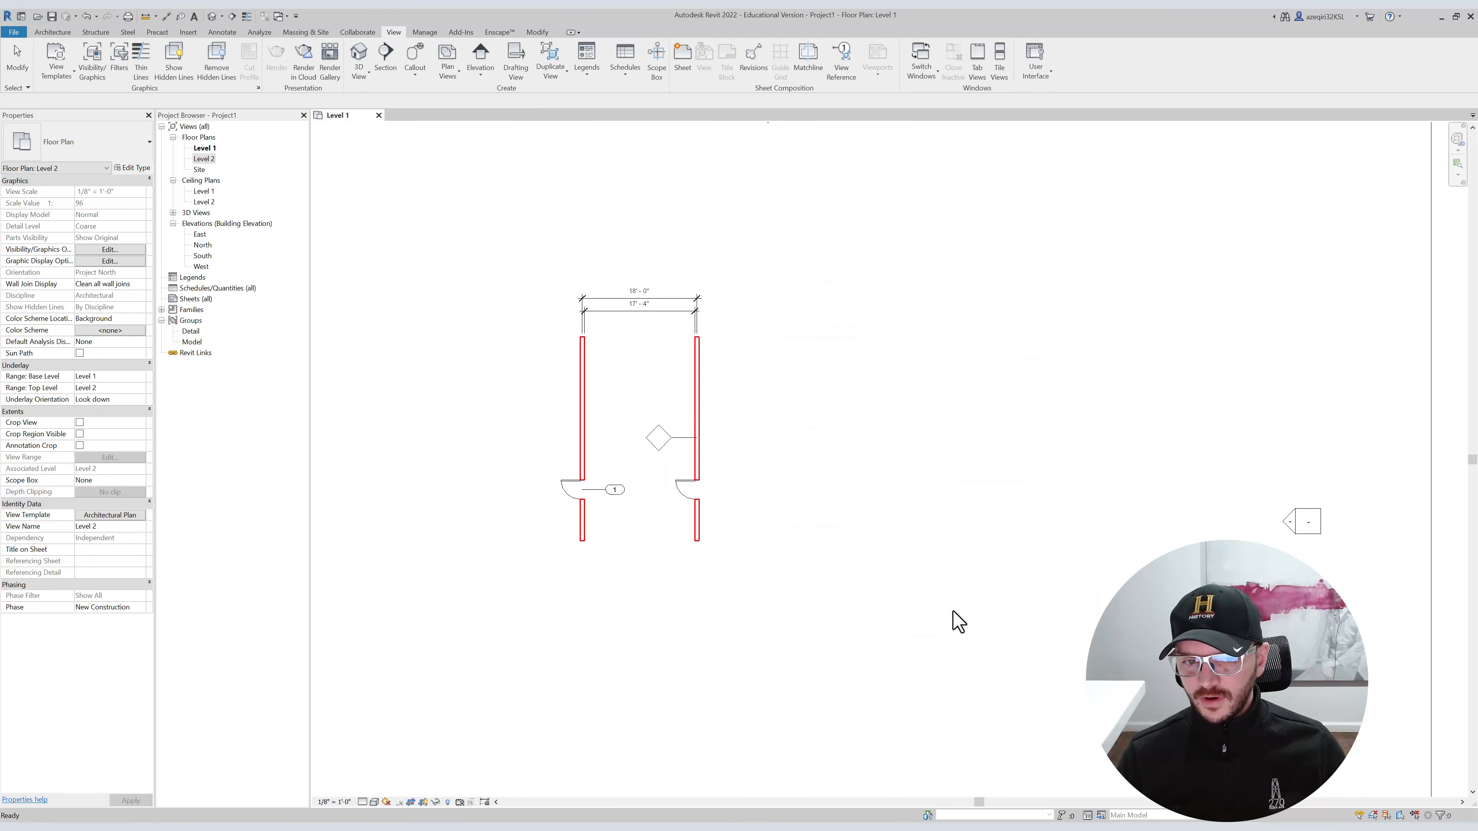
# Check the wall line appearance in the Level 1, Level 2 and Site floor plans, and return to Level 1.
pyautogui.scroll(5, 605, 434)
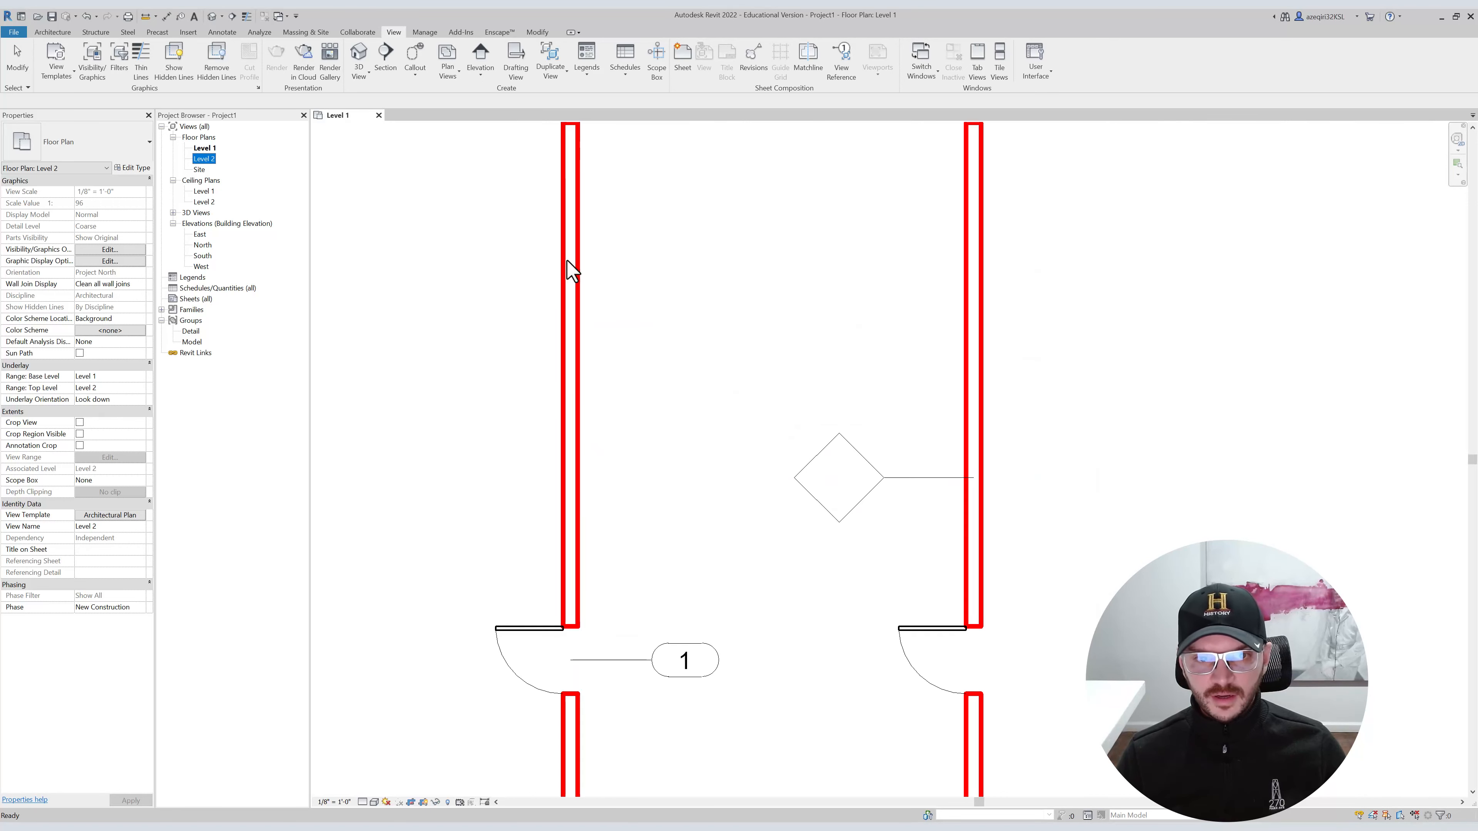
pyautogui.scroll(-3, 636, 218)
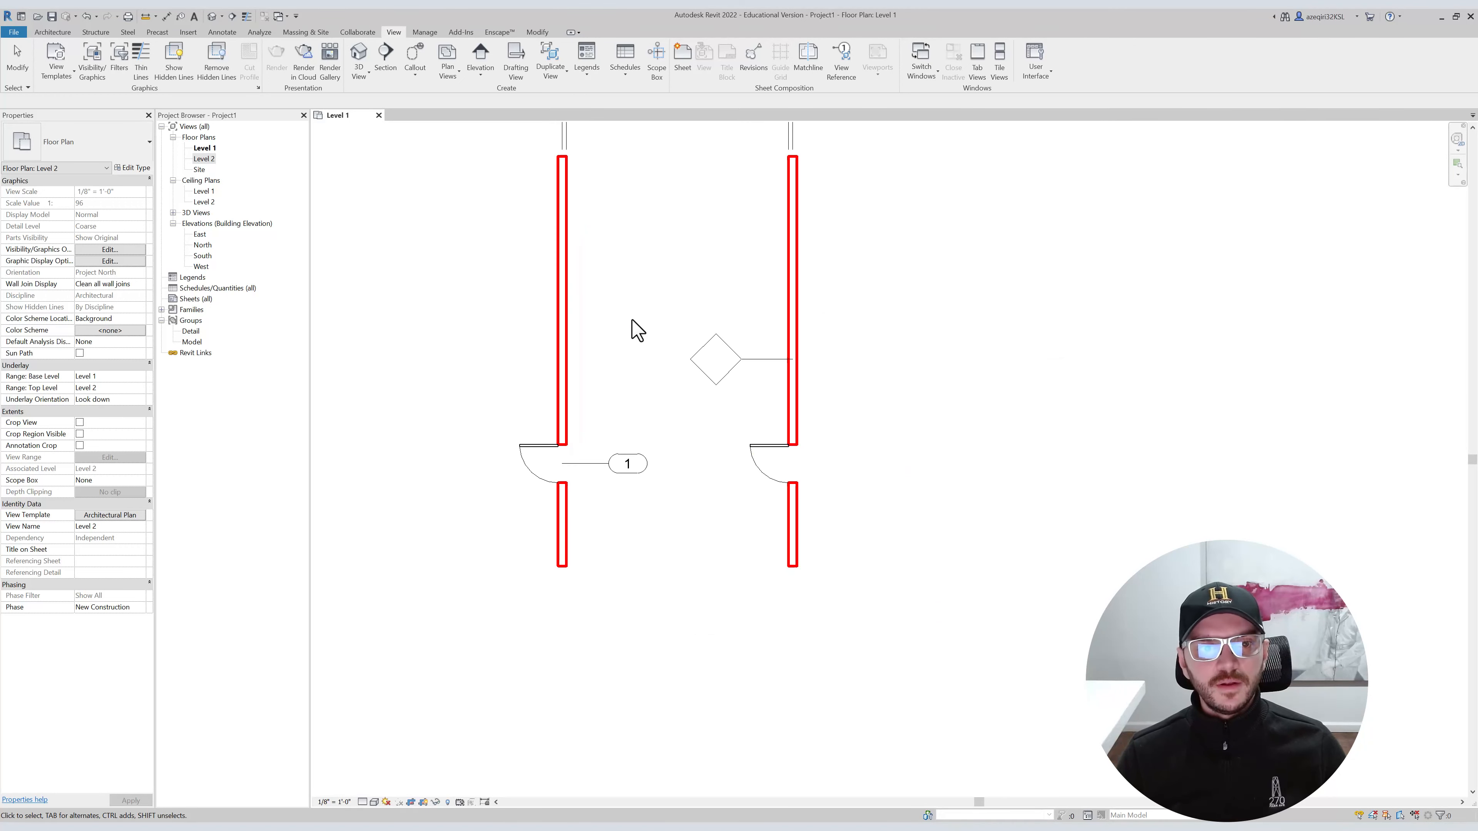
pyautogui.doubleClick(205, 158)
pyautogui.doubleClick(200, 170)
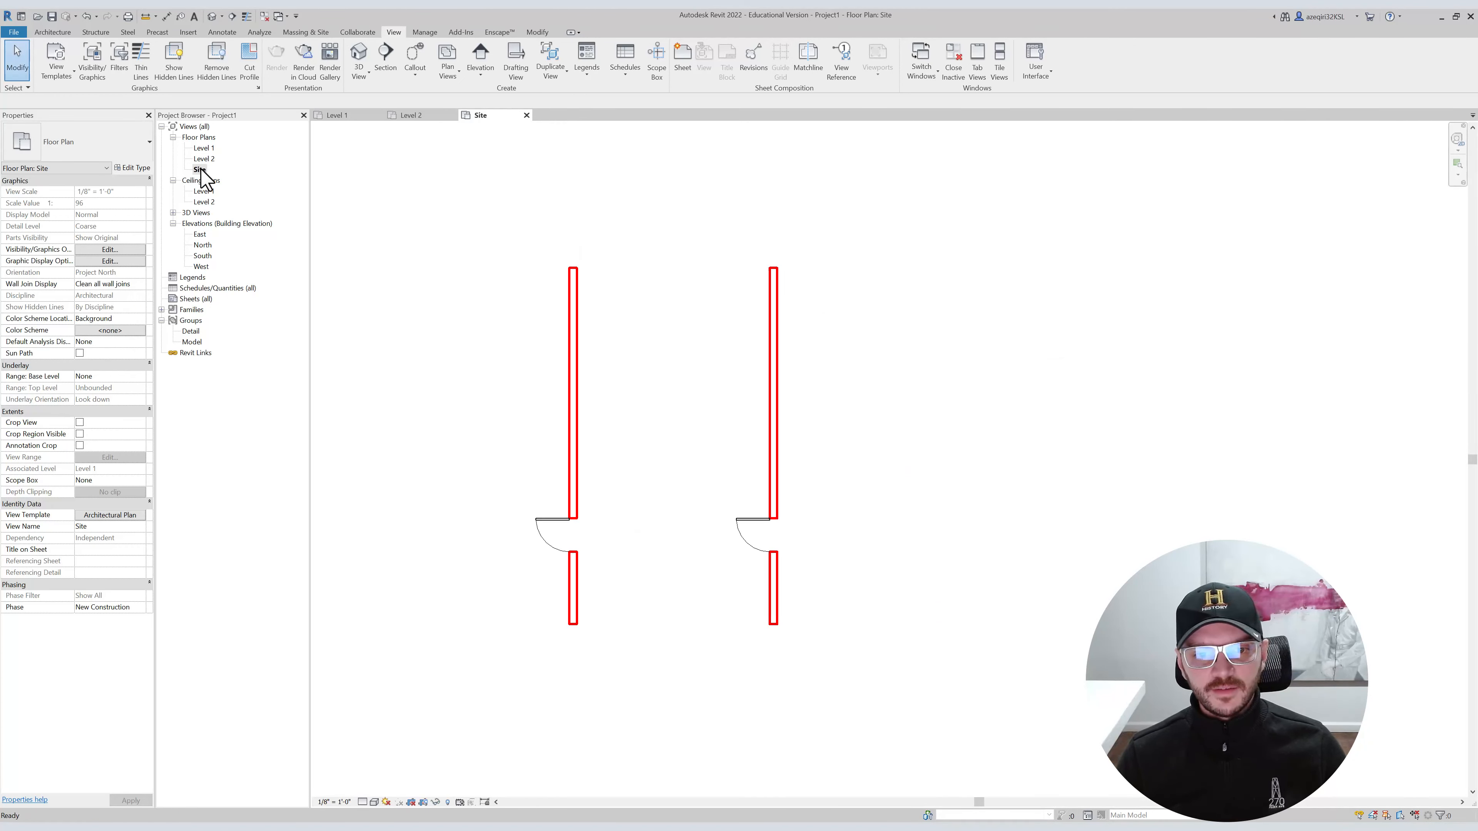
pyautogui.doubleClick(204, 148)
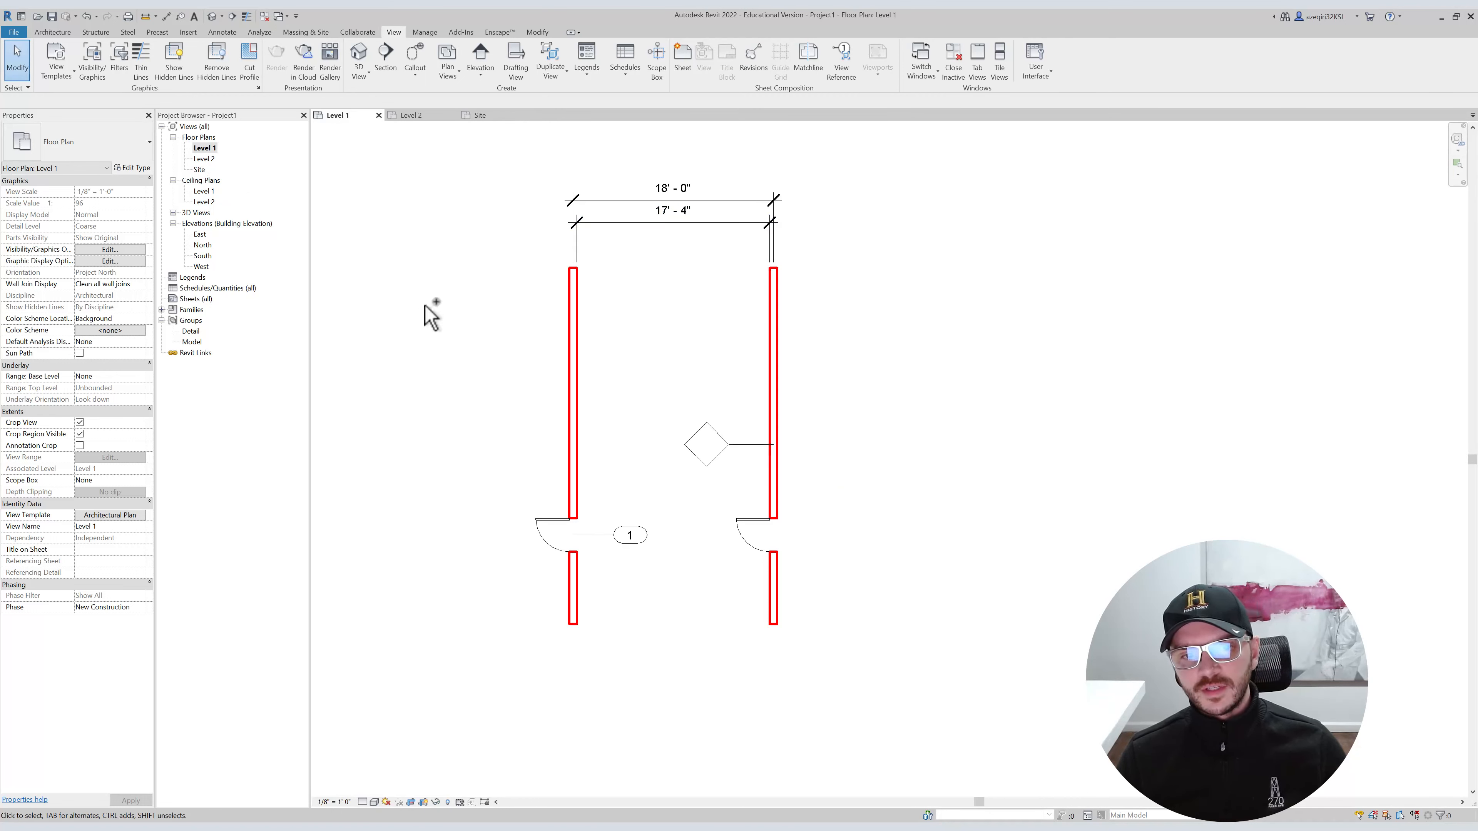
# Undo the wall cut line override in the Architectural Plan view template.
pyautogui.hotkey('ctrl', 'z')
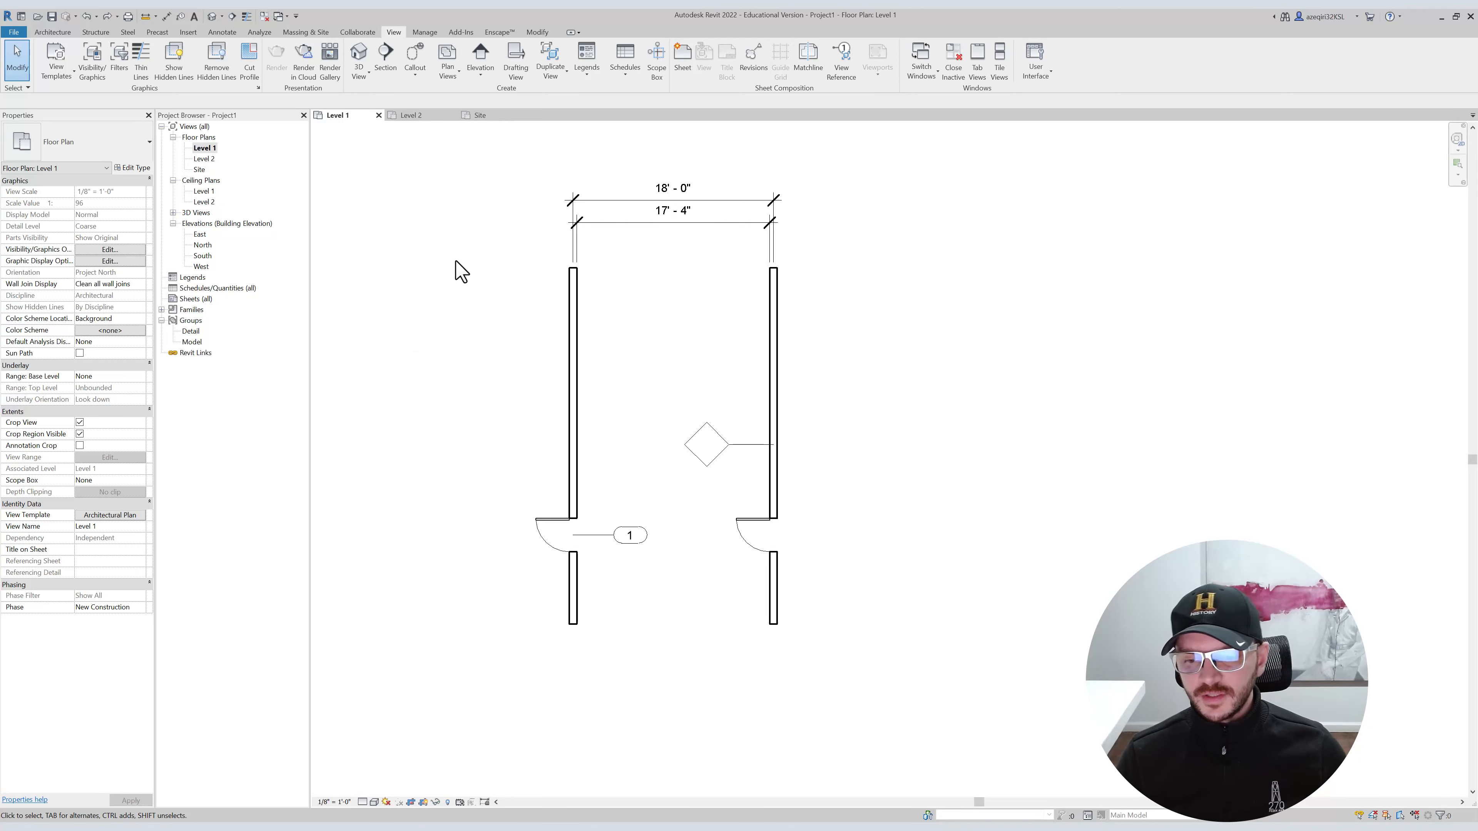
pyautogui.moveTo(510, 207); pyautogui.dragTo(539, 265, button='middle')
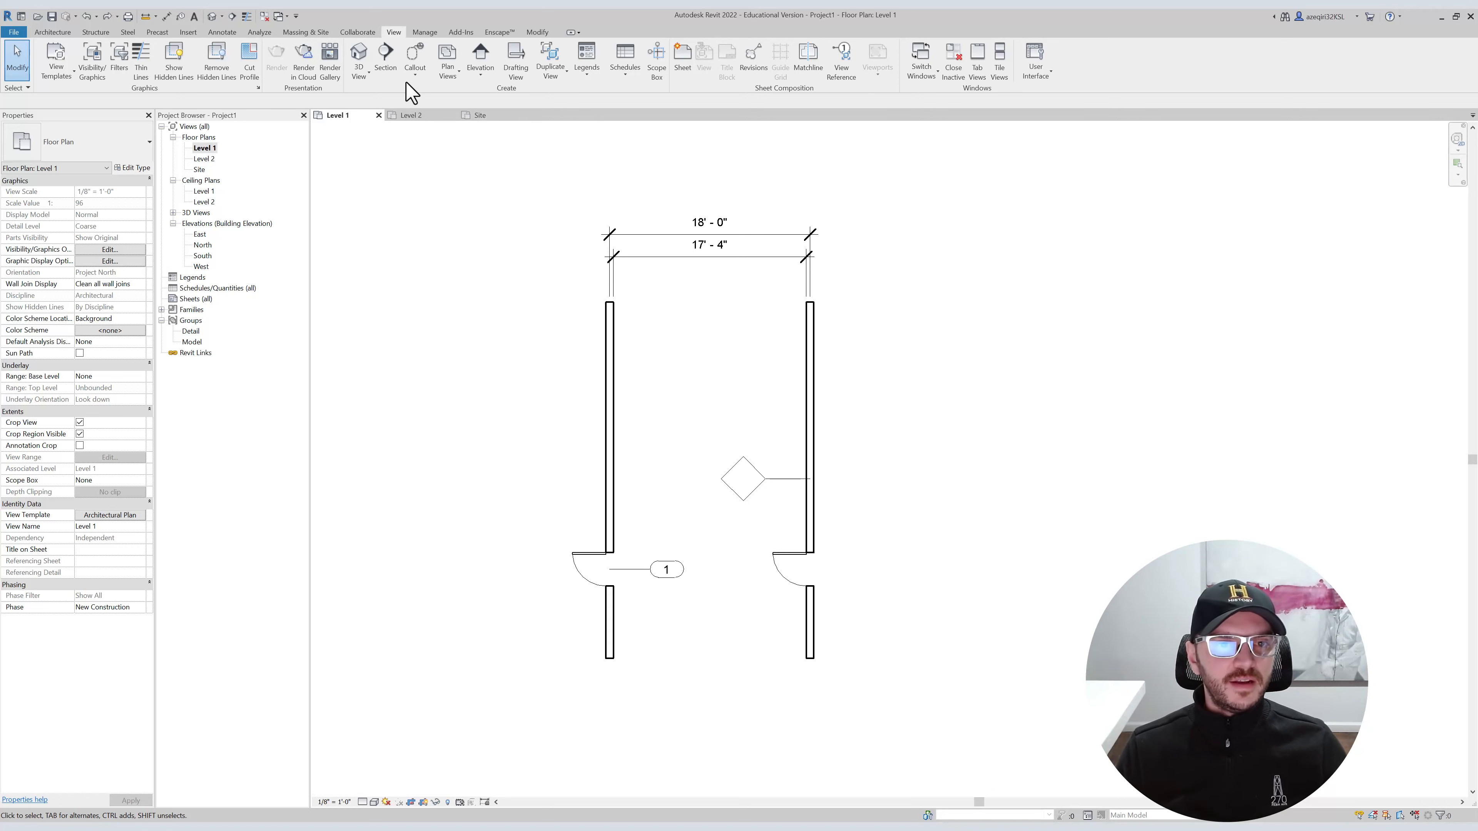
# Open the project's Object Styles and examine the projection and cut line weights, colors, patterns and materials of the model categories.
pyautogui.click(425, 32)
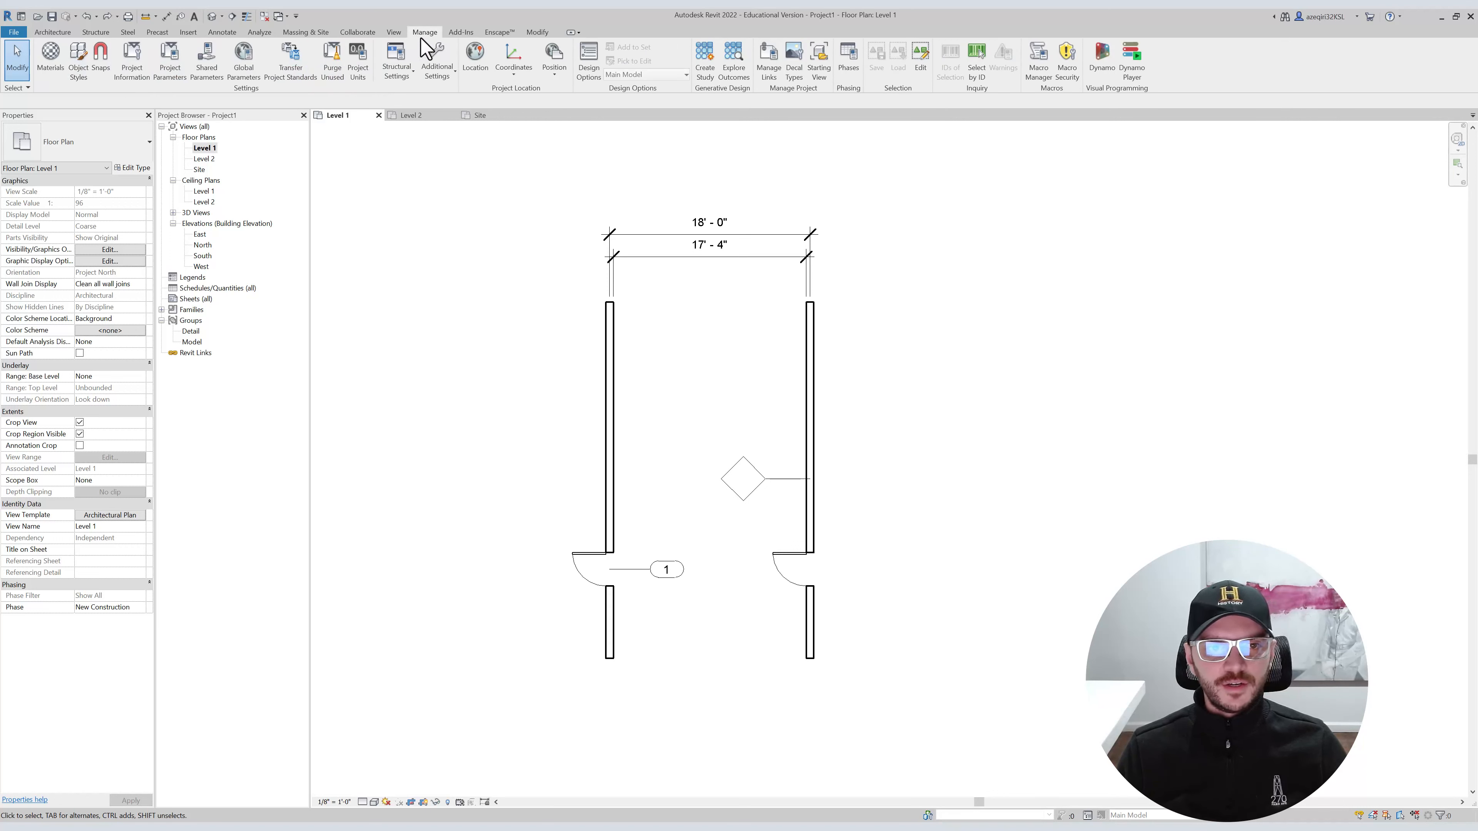
pyautogui.click(78, 62)
pyautogui.moveTo(677, 270); pyautogui.dragTo(494, 138)
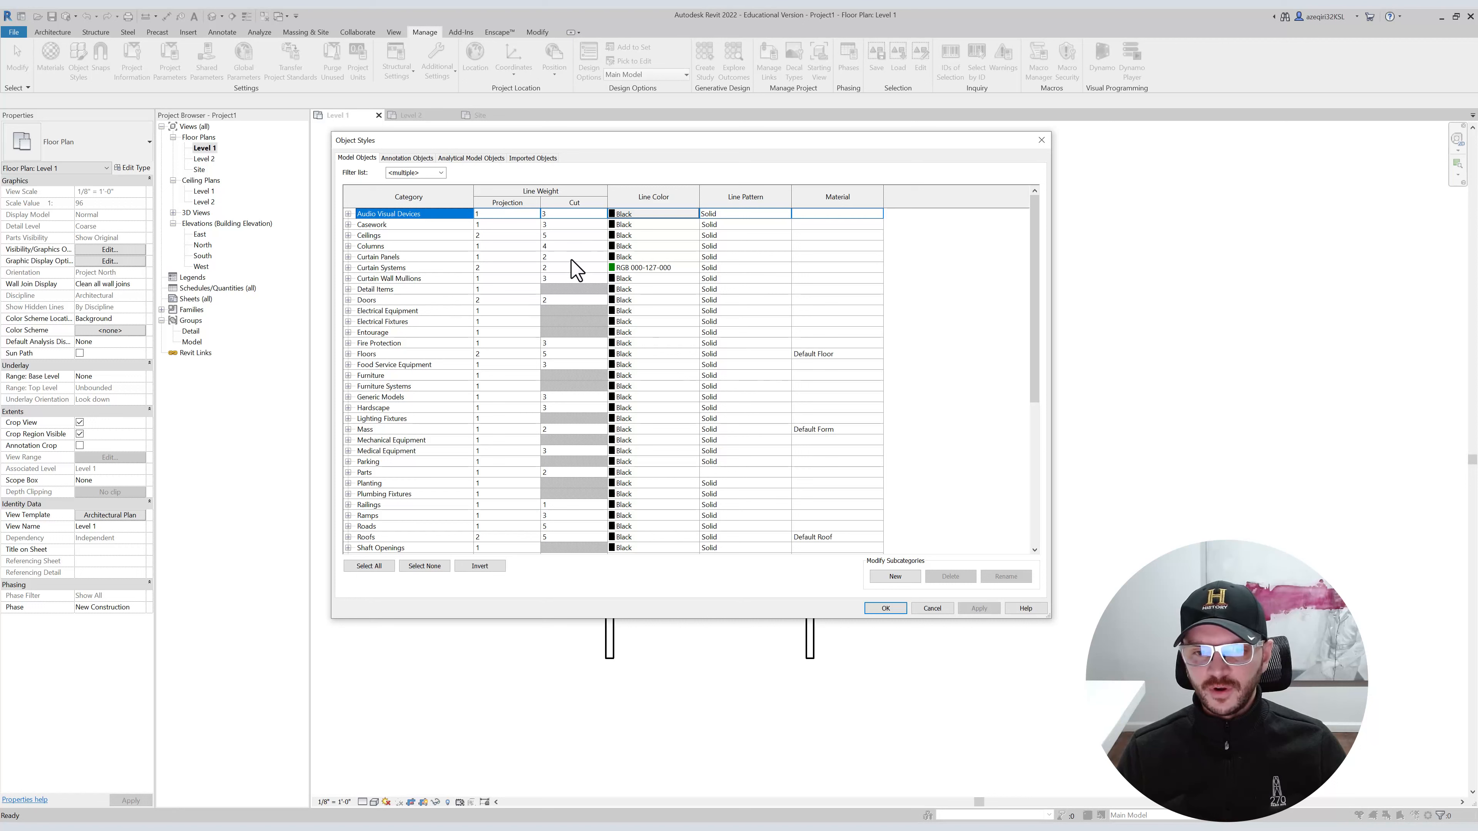
pyautogui.click(564, 352)
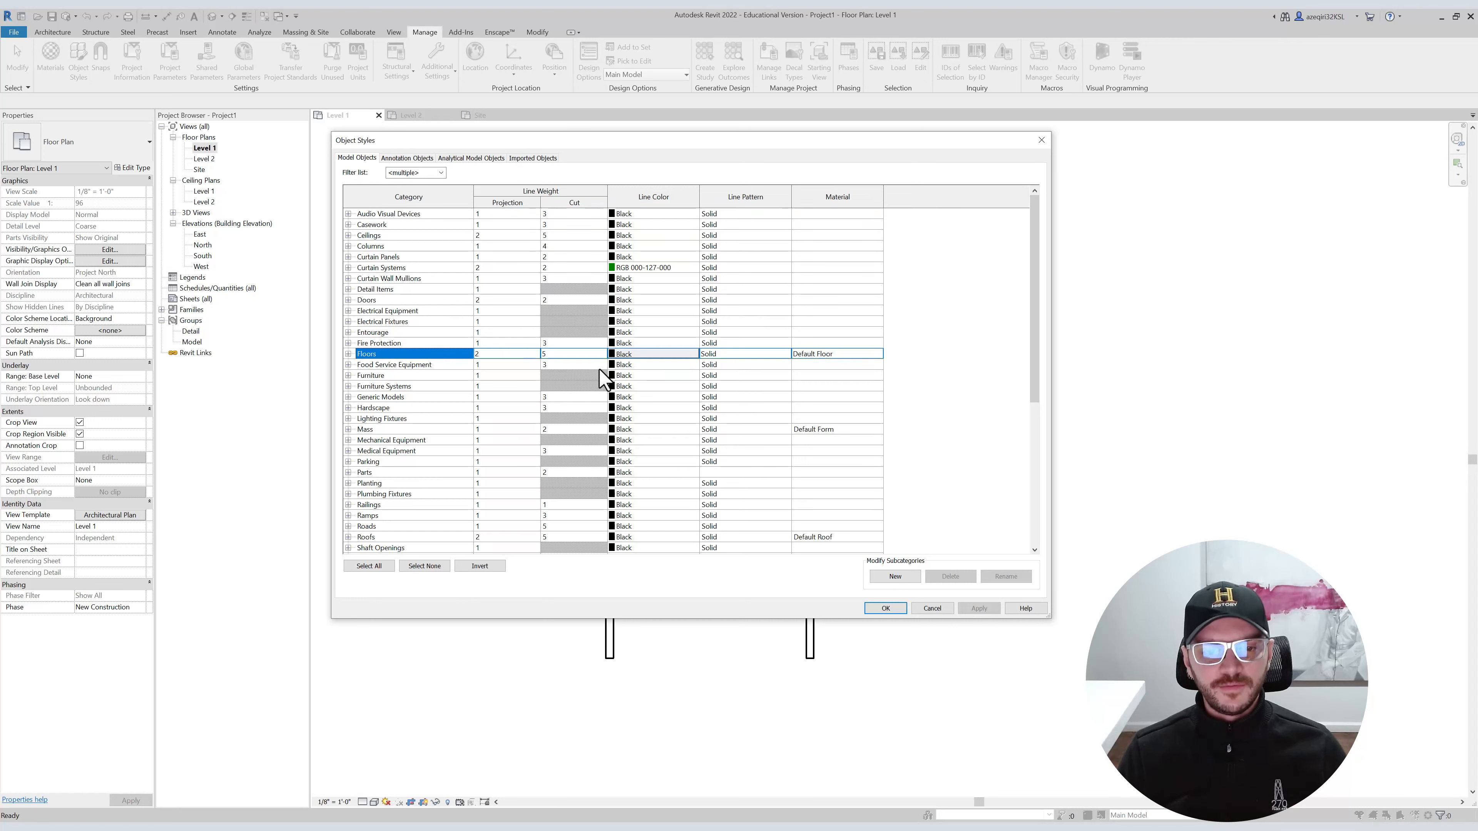
pyautogui.moveTo(1033, 343); pyautogui.dragTo(1035, 518)
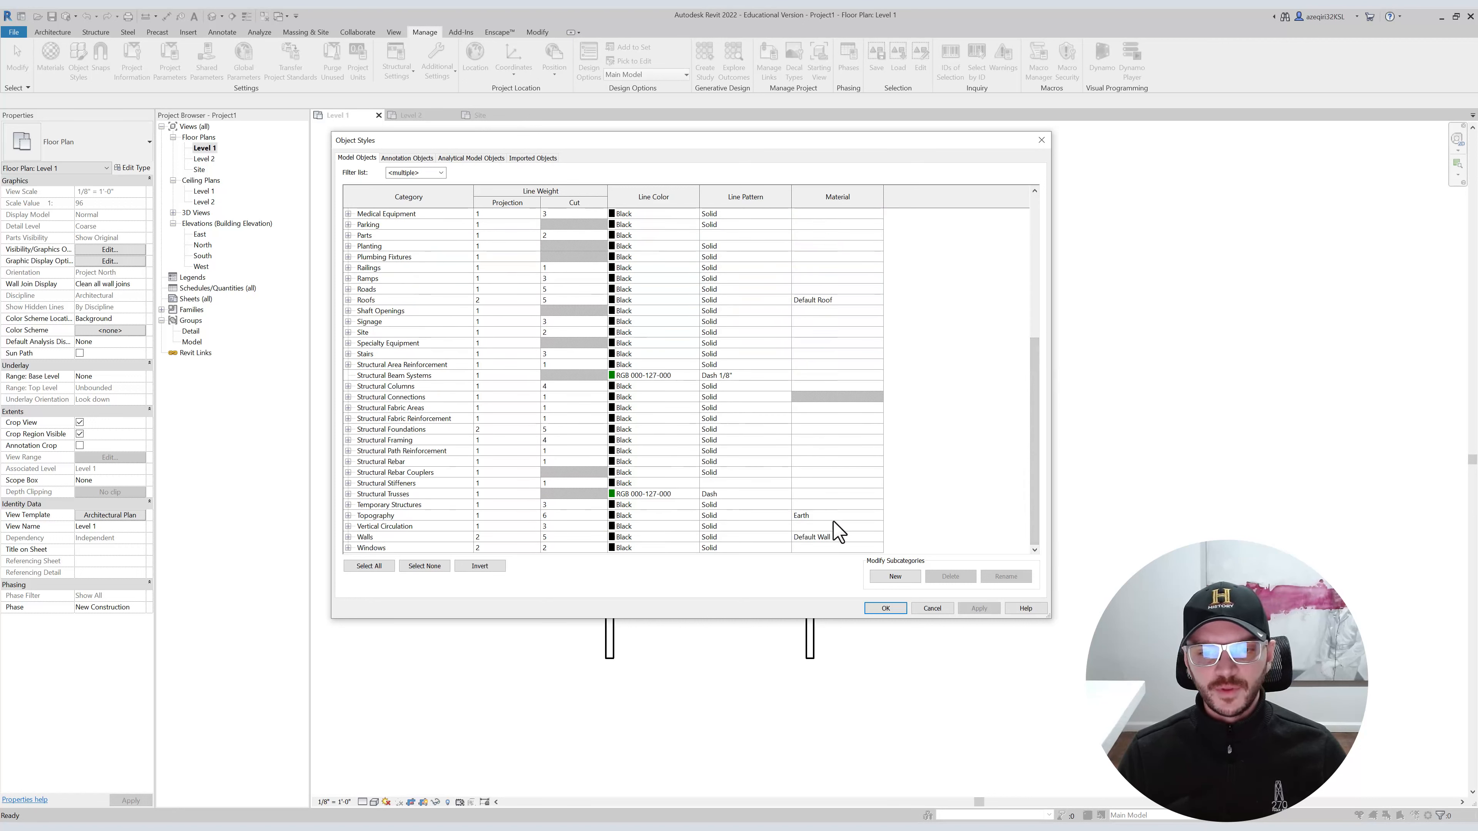
pyautogui.scroll(5, 588, 287)
pyautogui.click(582, 267)
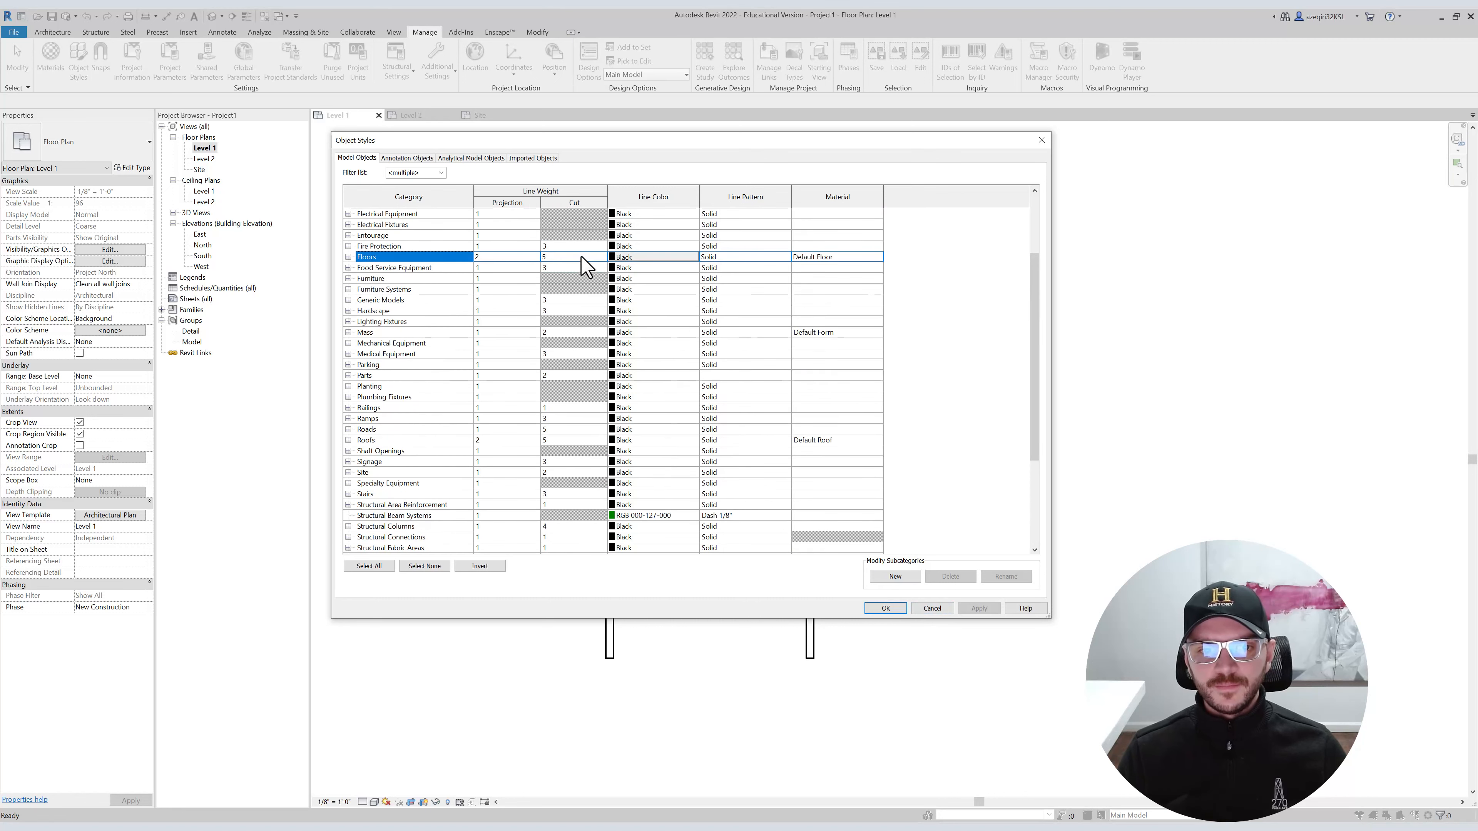
pyautogui.scroll(3, 582, 256)
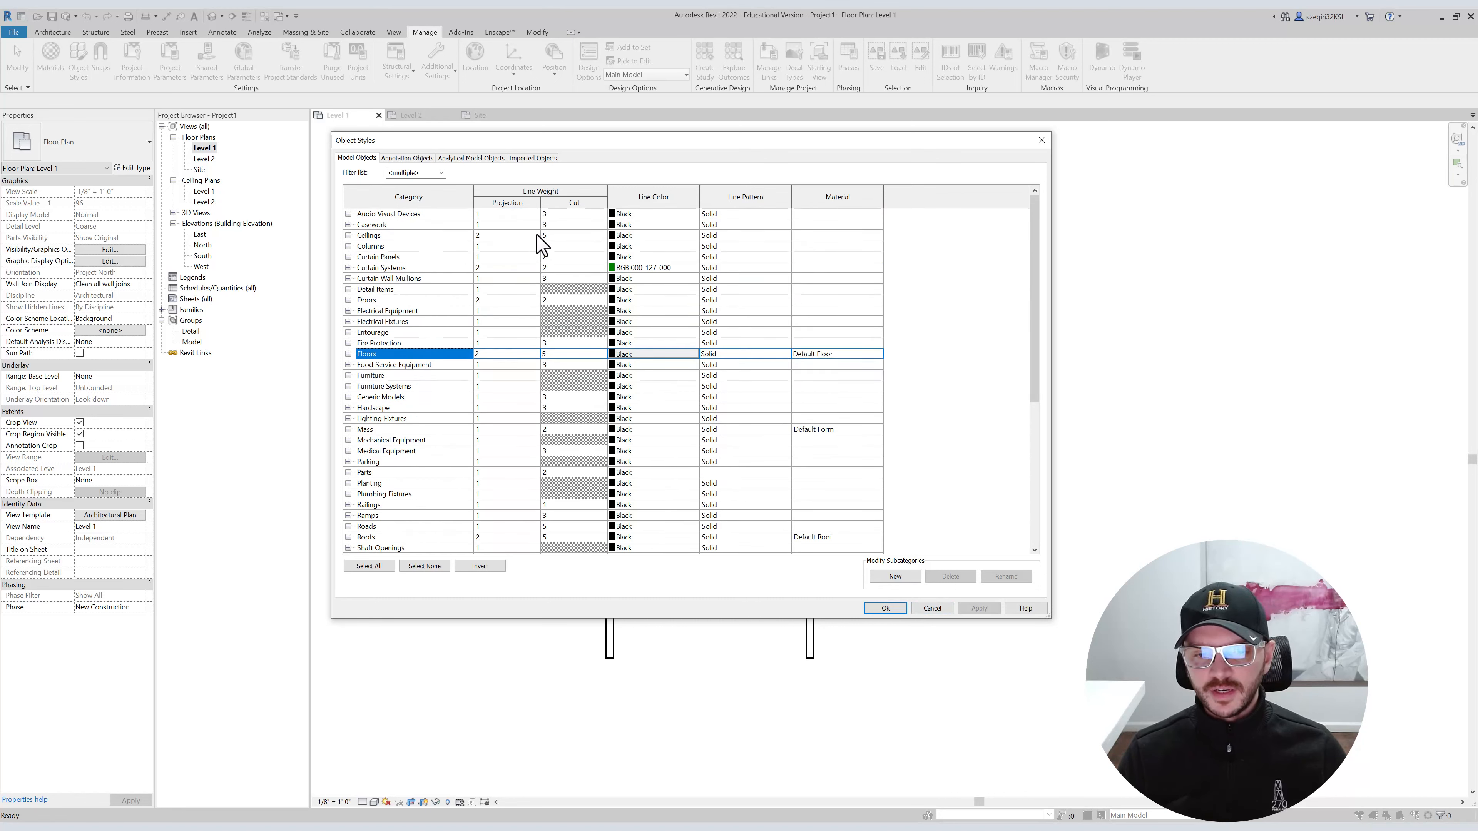
pyautogui.scroll(-8, 550, 256)
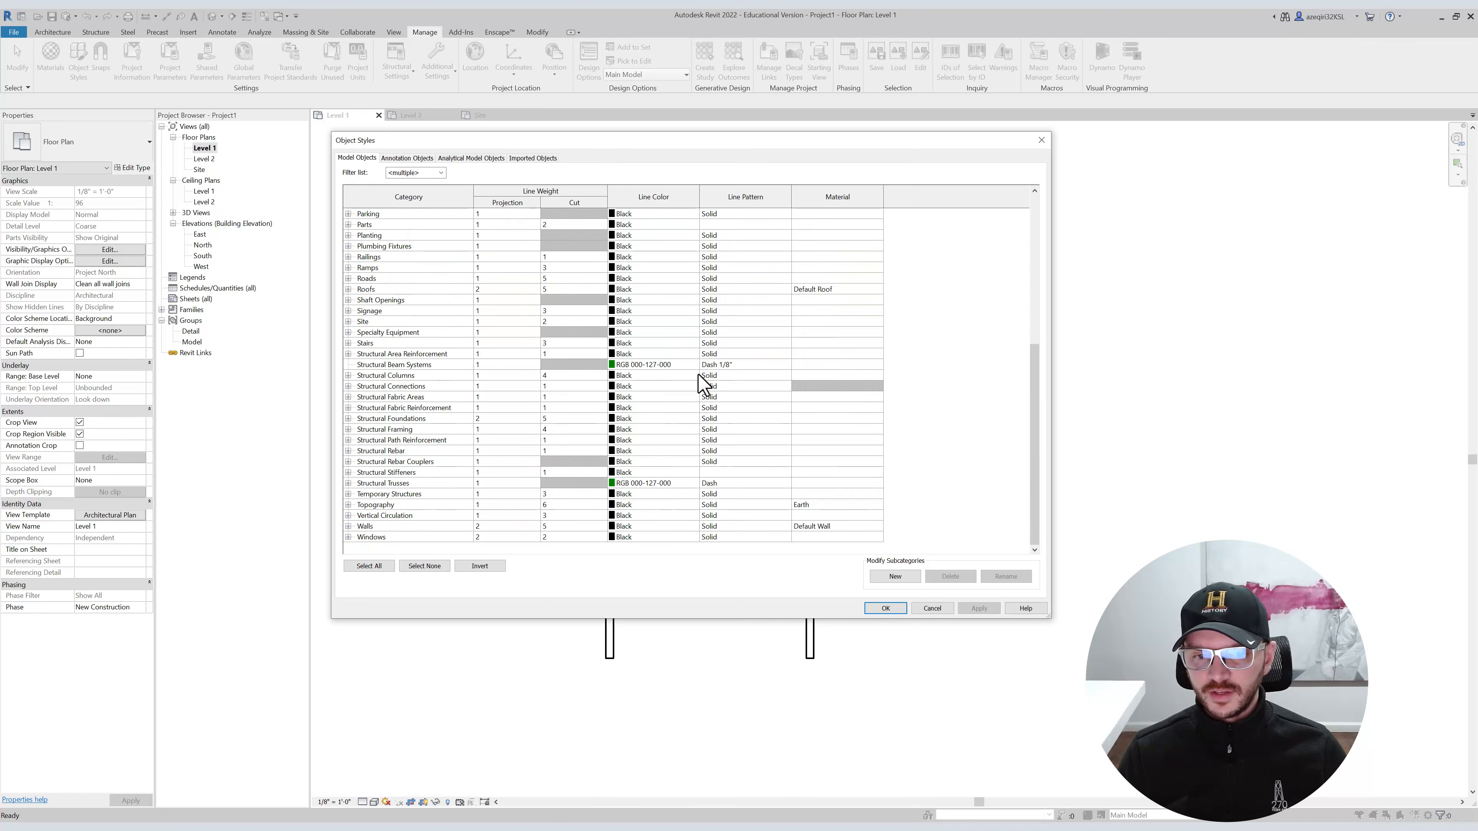
pyautogui.scroll(8, 478, 387)
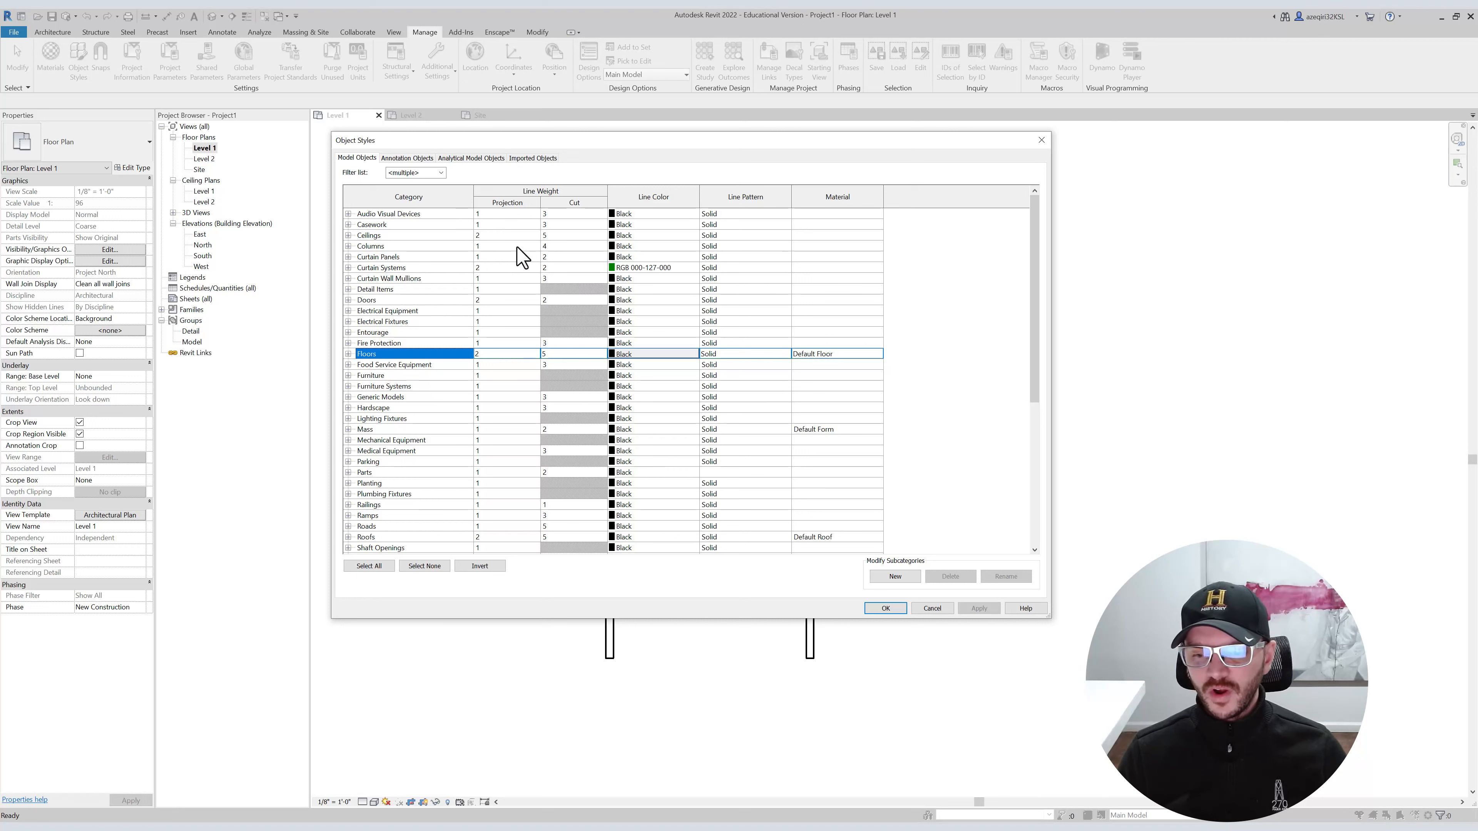
pyautogui.scroll(-7, 527, 256)
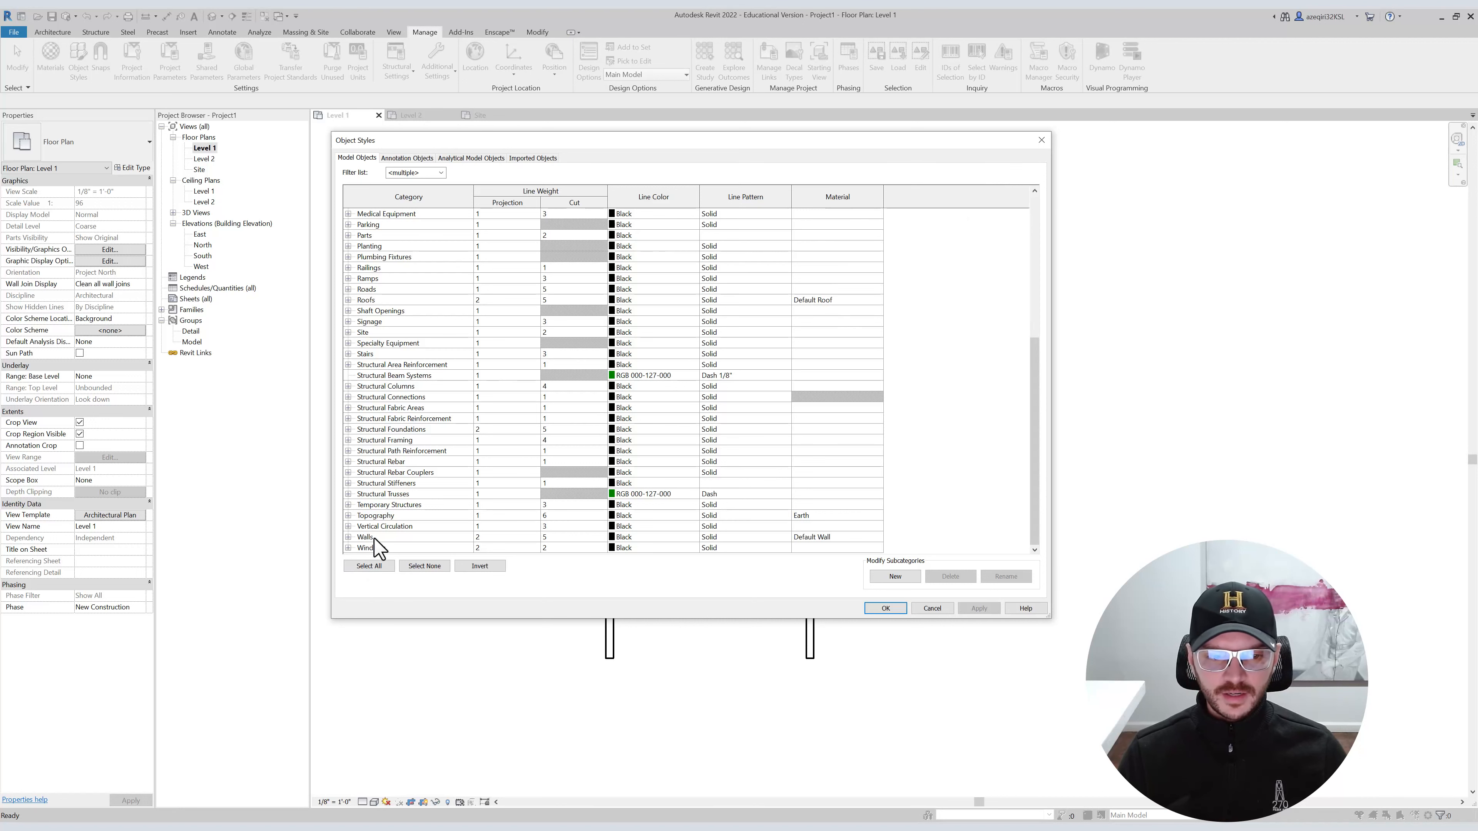
# Inspect the surface and cut pattern graphics of the material assigned to Walls, and close the material and object style settings.
pyautogui.click(858, 537)
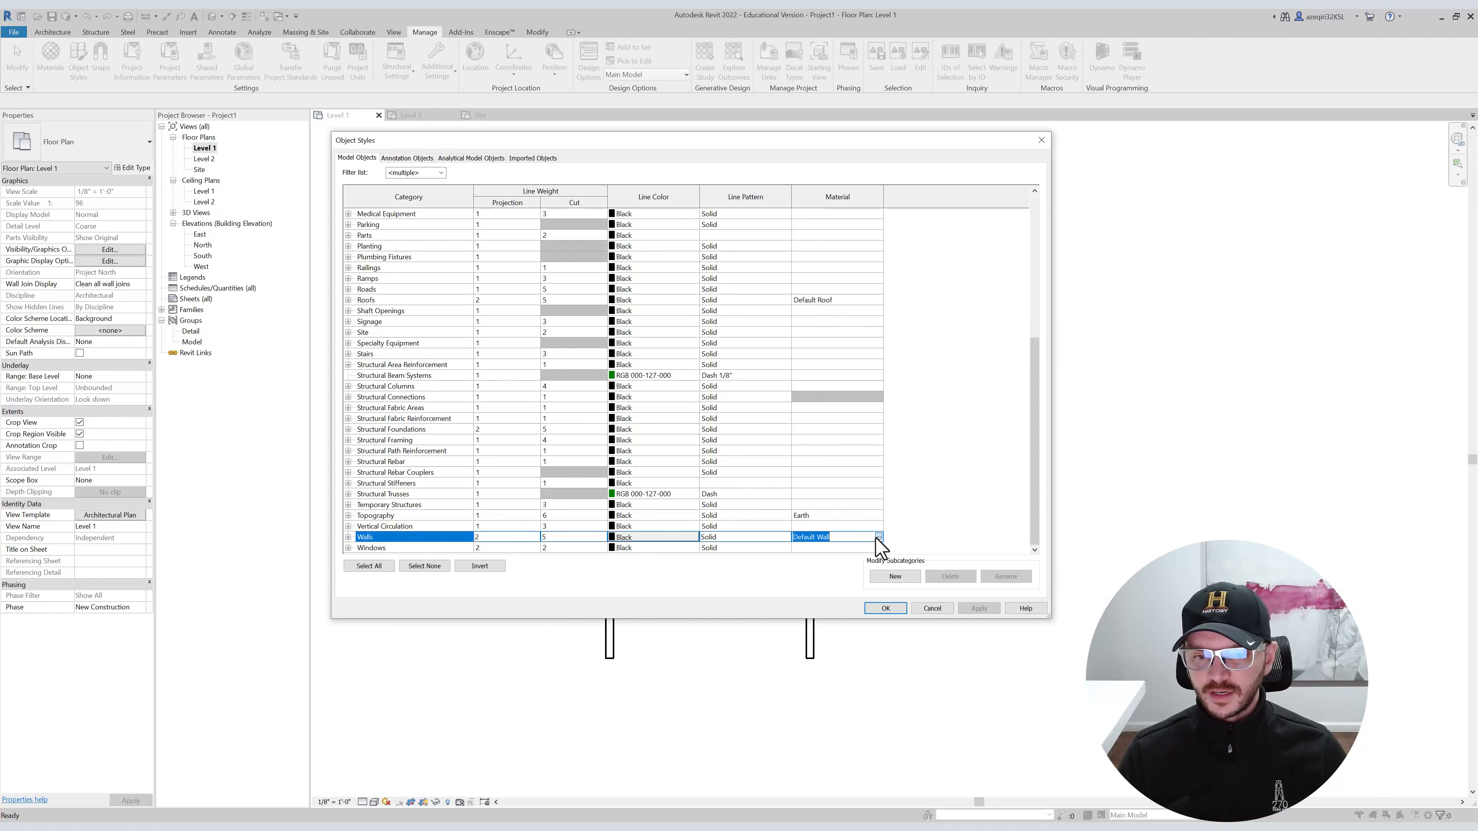
pyautogui.click(878, 536)
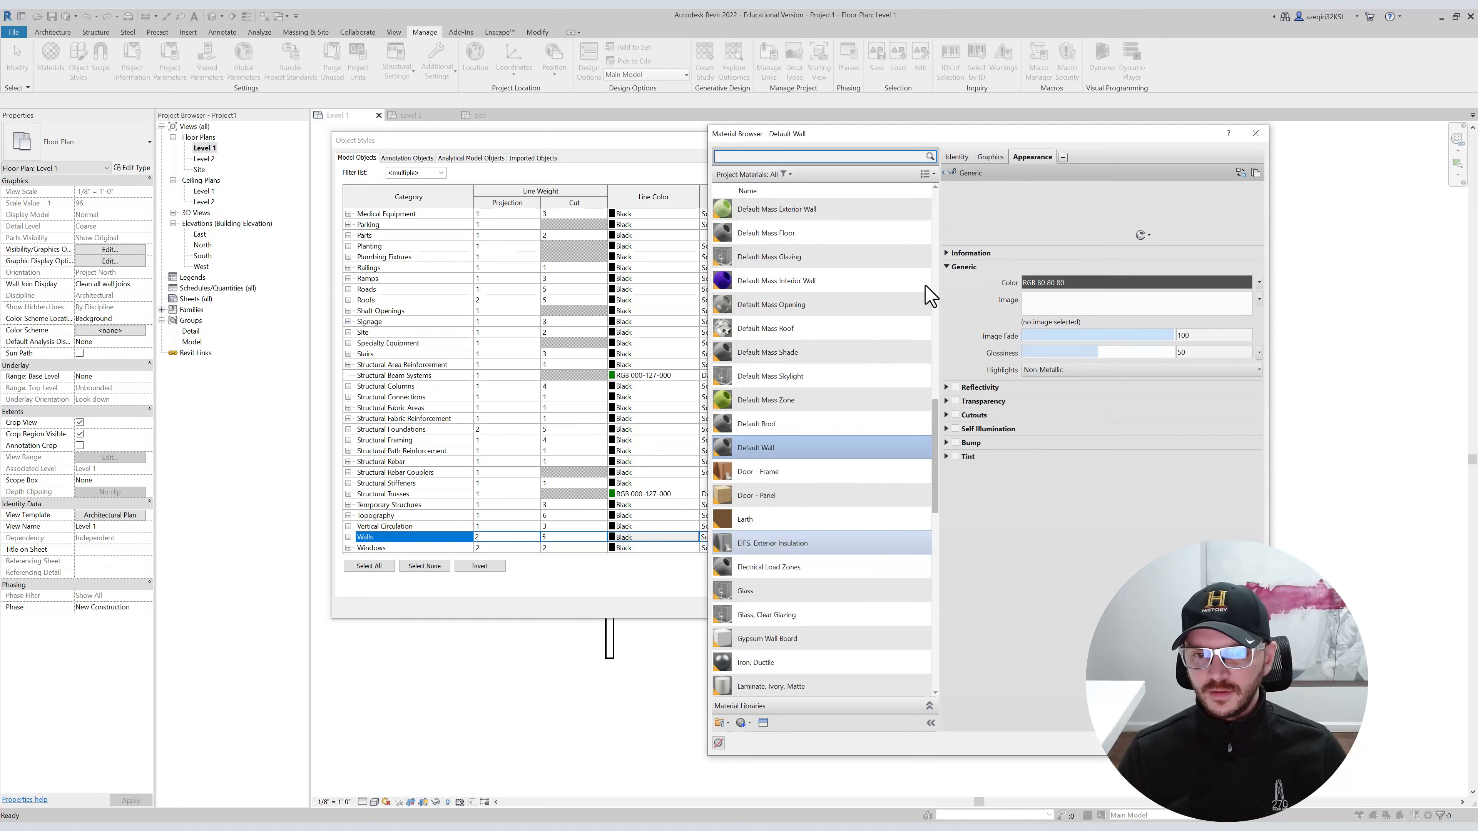
pyautogui.click(991, 157)
pyautogui.click(1041, 269)
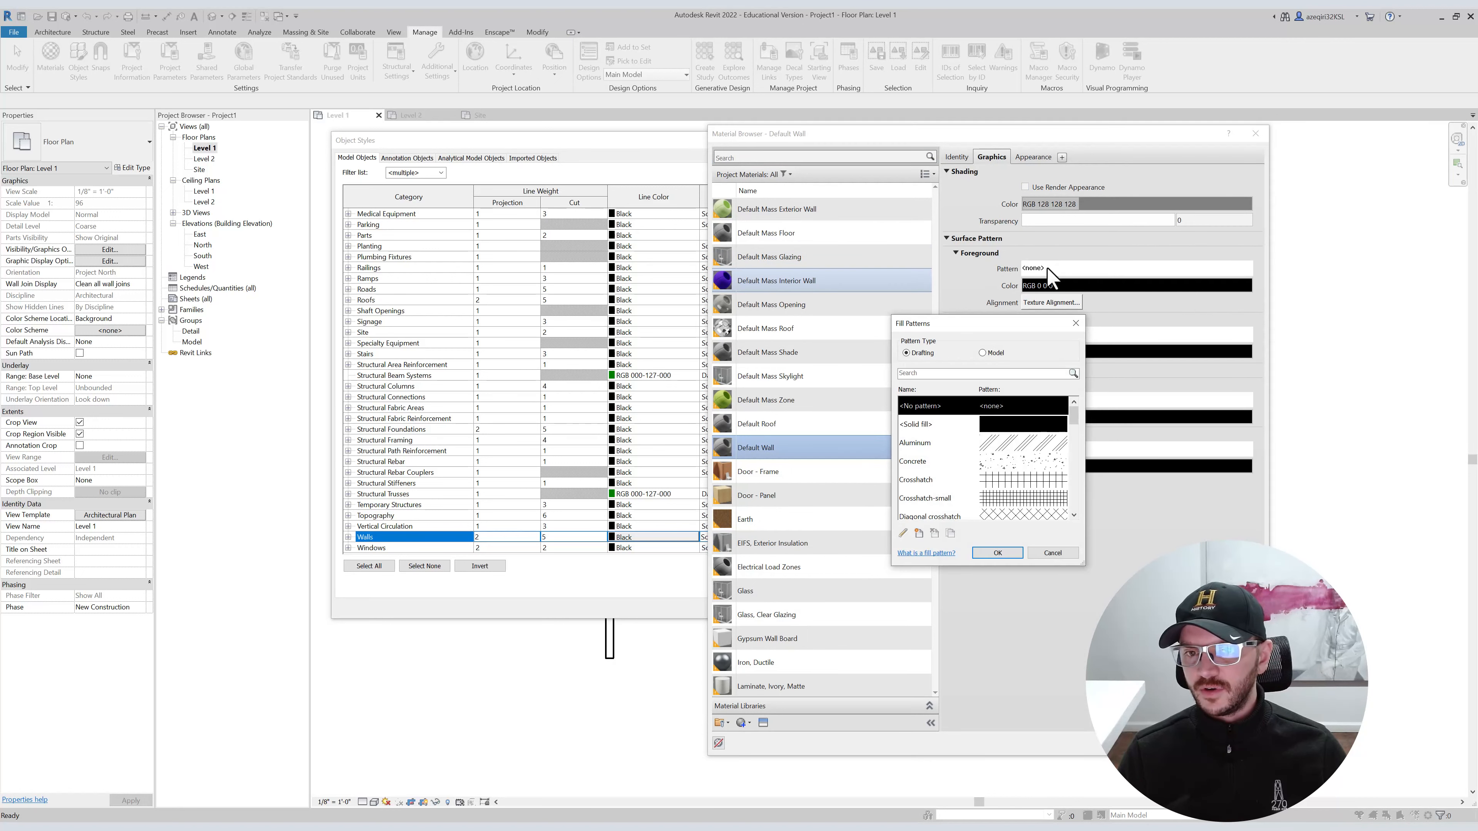
pyautogui.press('Escape')
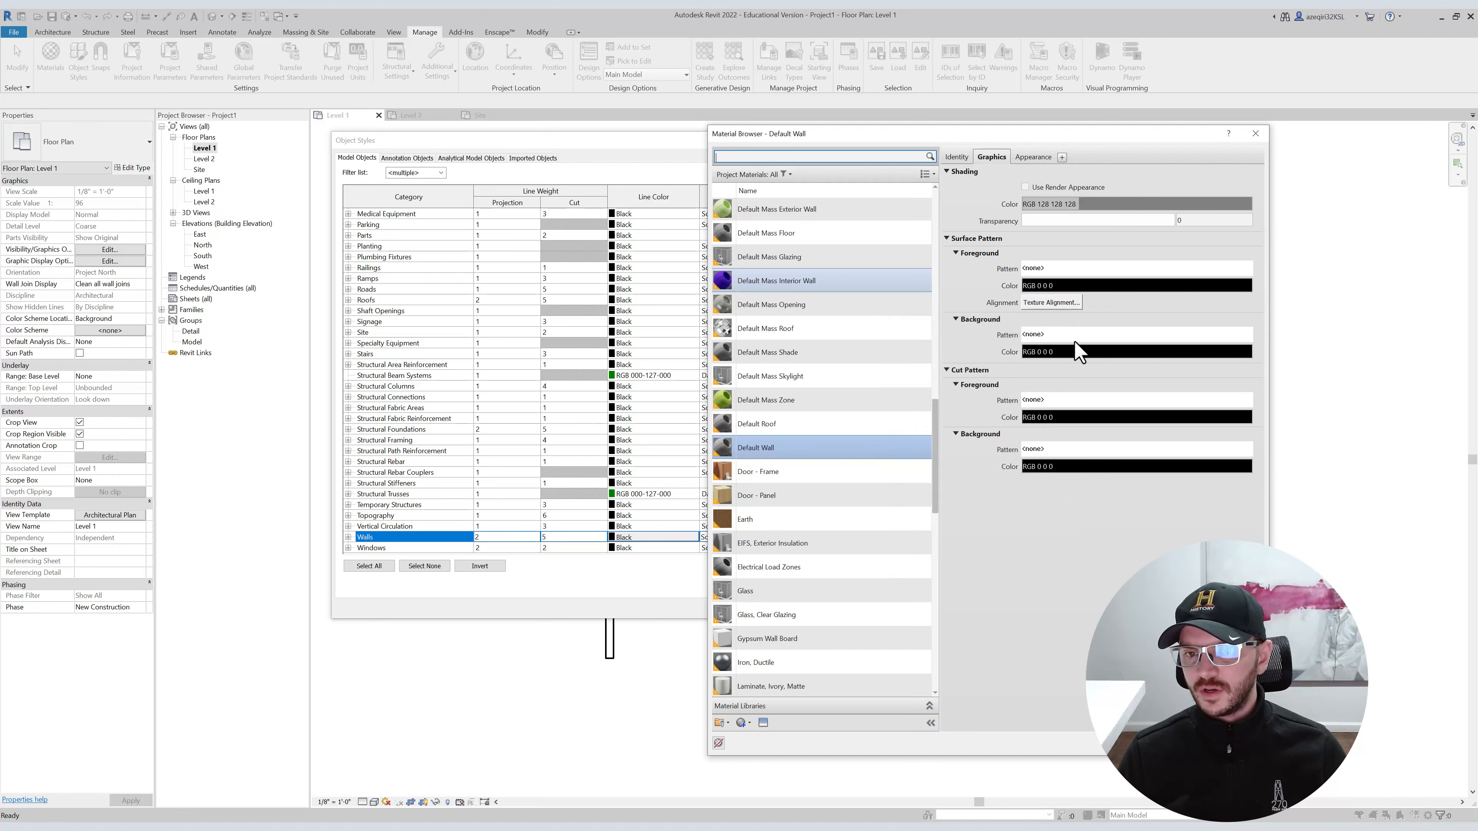
pyautogui.click(1256, 133)
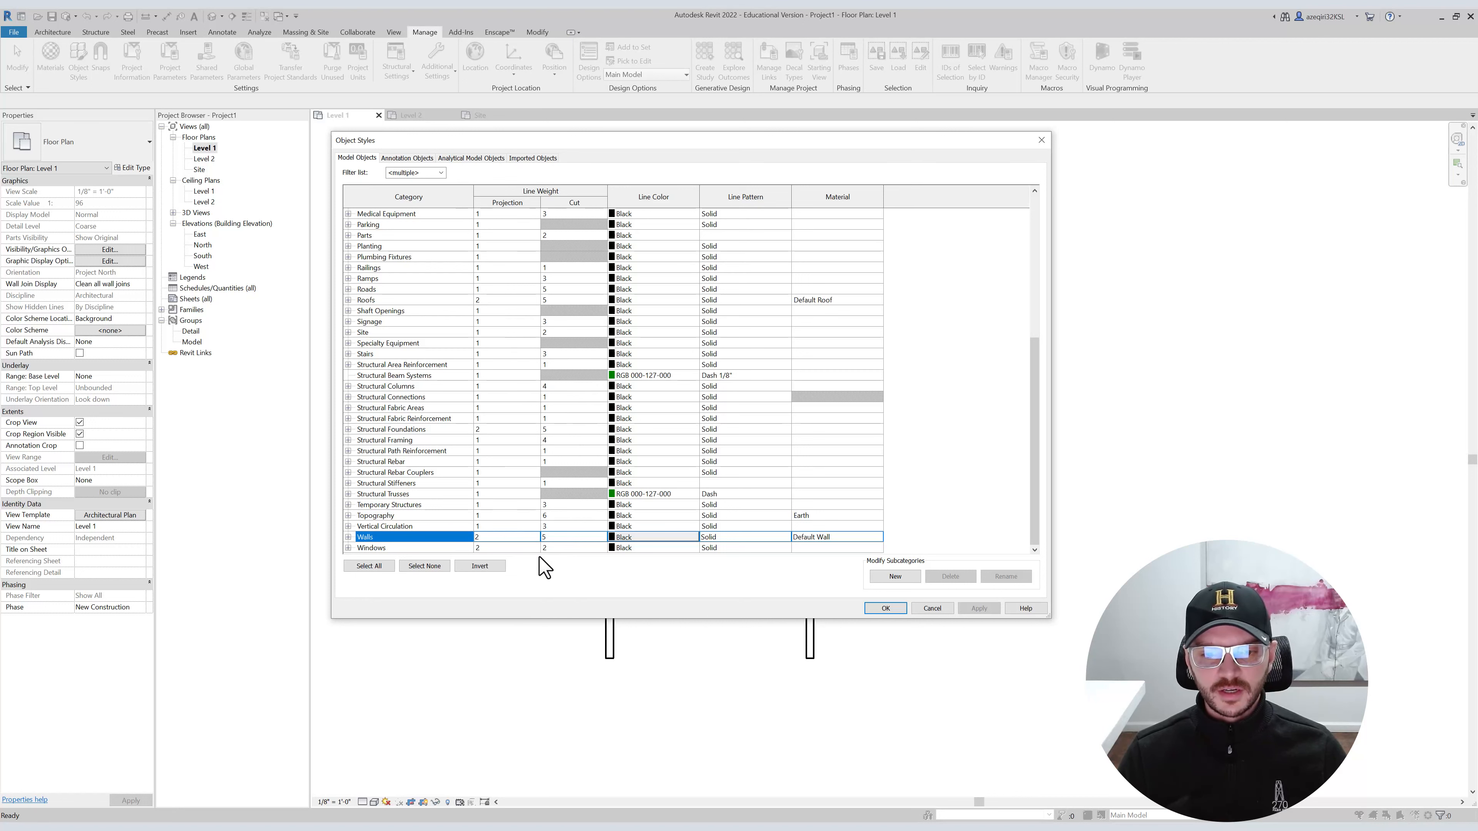
pyautogui.click(914, 607)
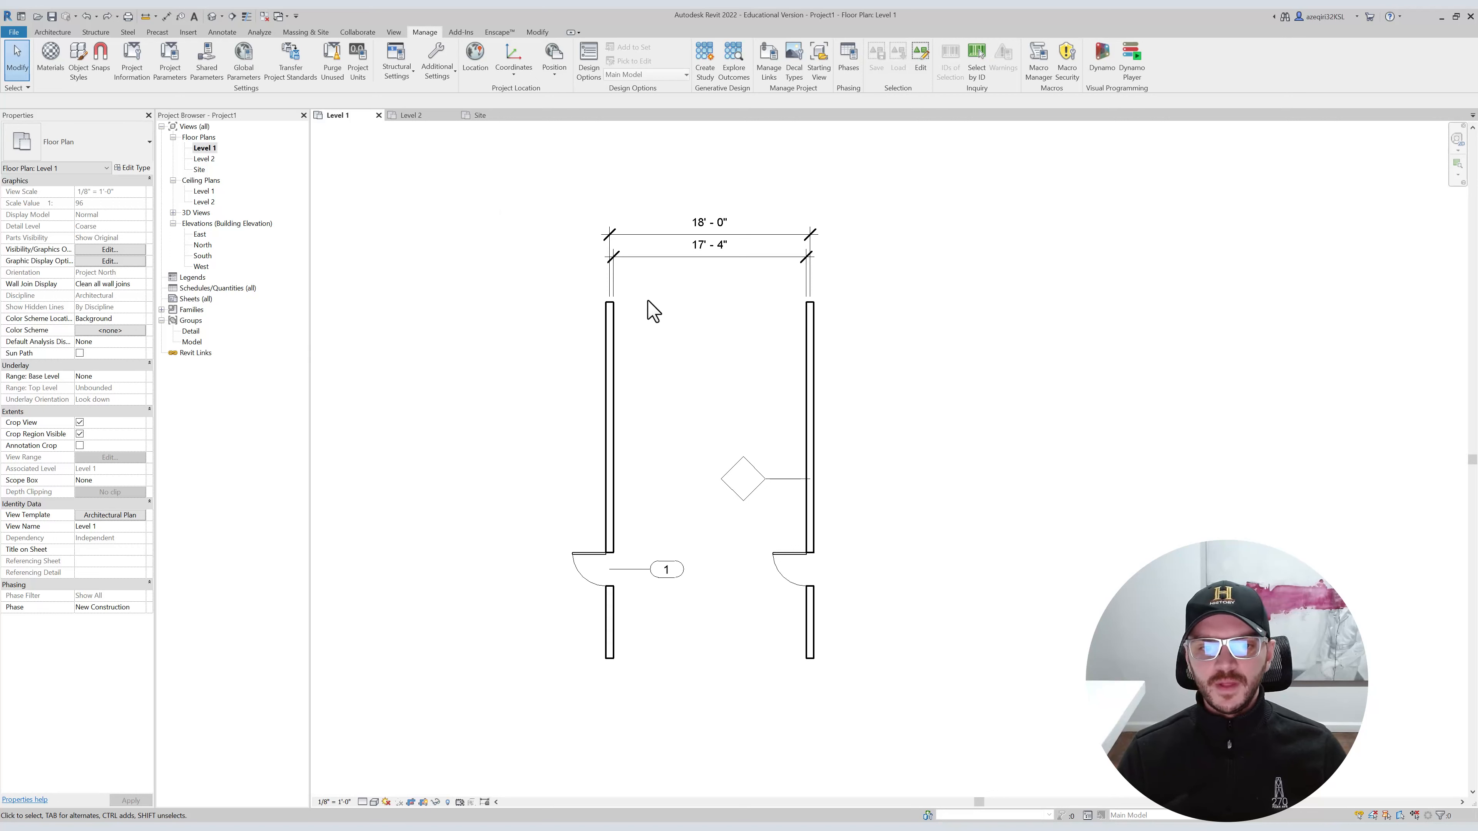
# Examine the view-specific element graphics overrides for the wall holding the door tagged 1, and close them without changes.
pyautogui.click(611, 329)
pyautogui.rightClick(611, 329)
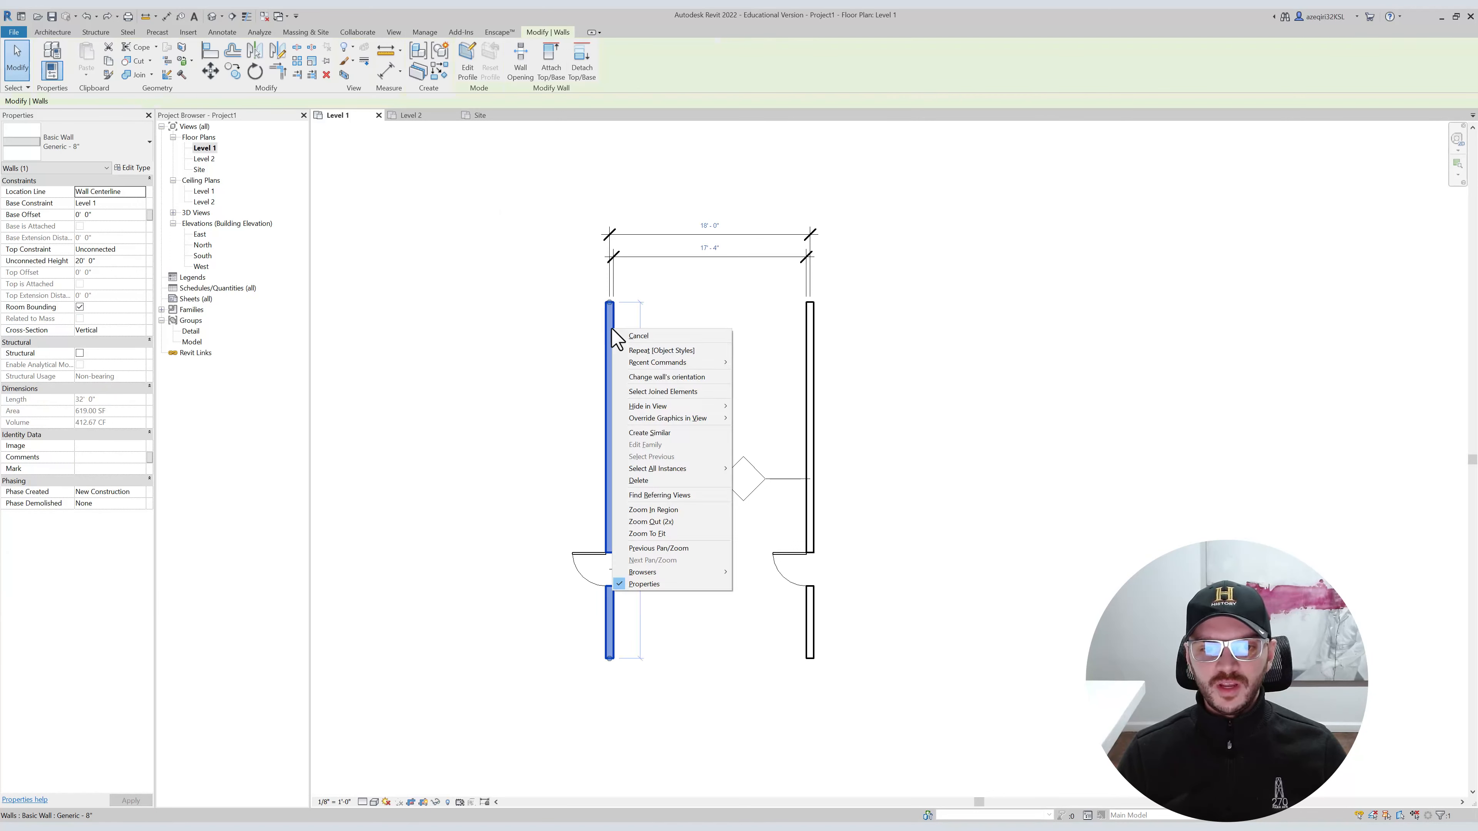
pyautogui.click(636, 312)
pyautogui.rightClick(614, 328)
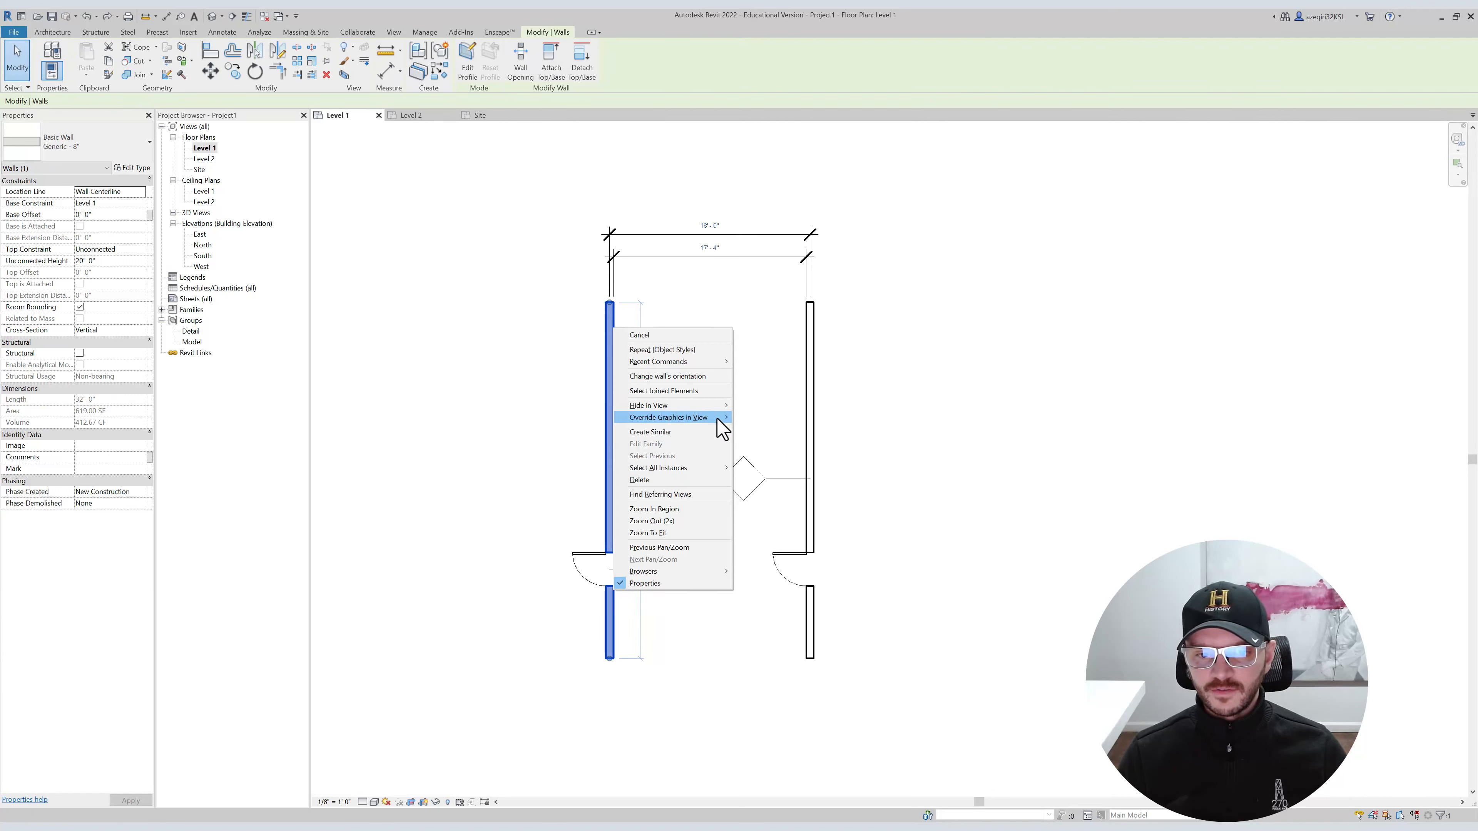
pyautogui.moveTo(717, 419)
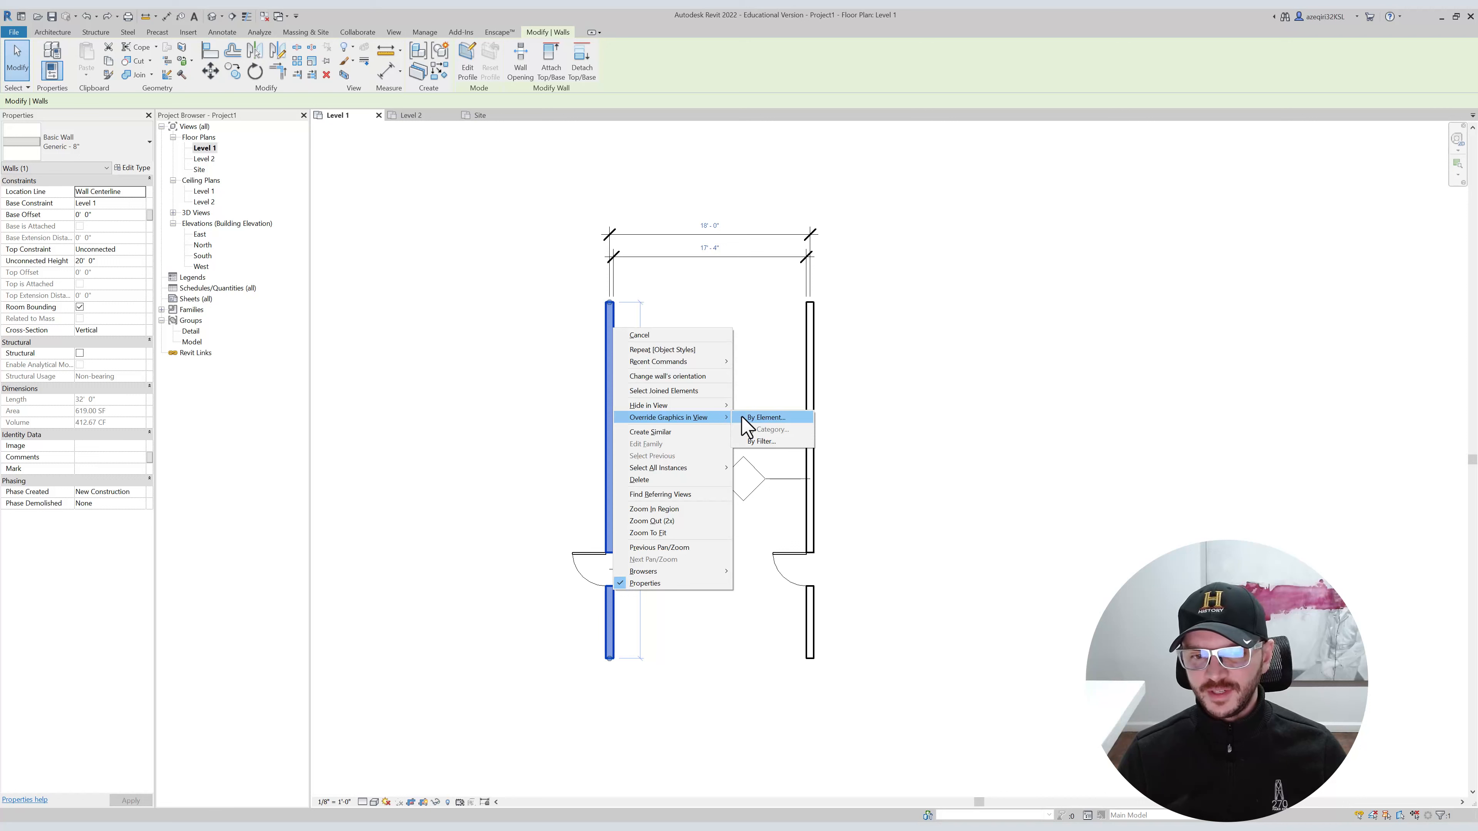
pyautogui.click(743, 419)
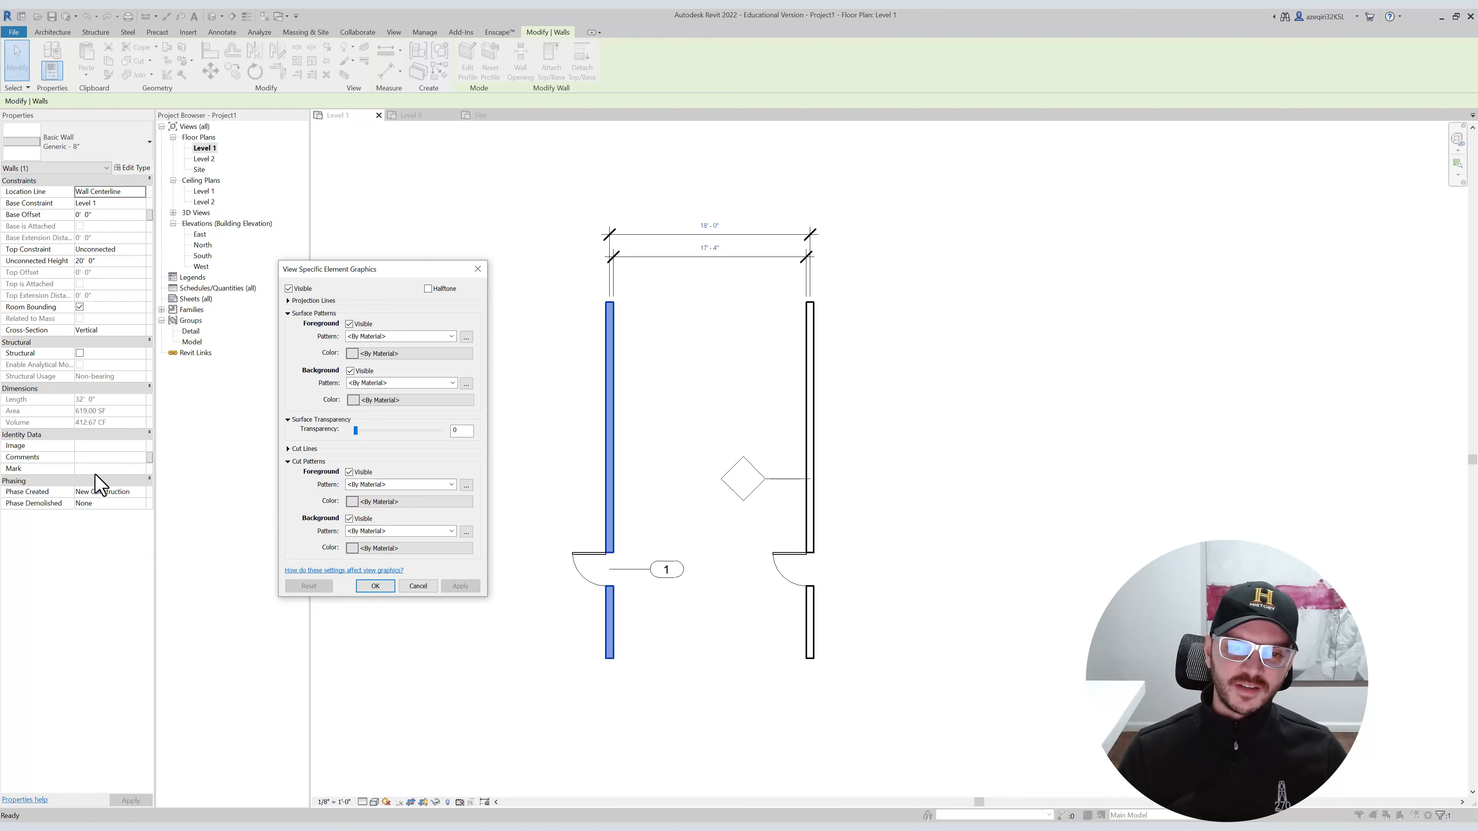
pyautogui.moveTo(423, 271)
pyautogui.mouseDown()
pyautogui.moveTo(643, 292)
pyautogui.moveTo(448, 274)
pyautogui.moveTo(462, 192)
pyautogui.moveTo(553, 317)
pyautogui.moveTo(950, 112)
pyautogui.moveTo(1024, 240)
pyautogui.moveTo(984, 277)
pyautogui.moveTo(966, 218)
pyautogui.mouseUp()
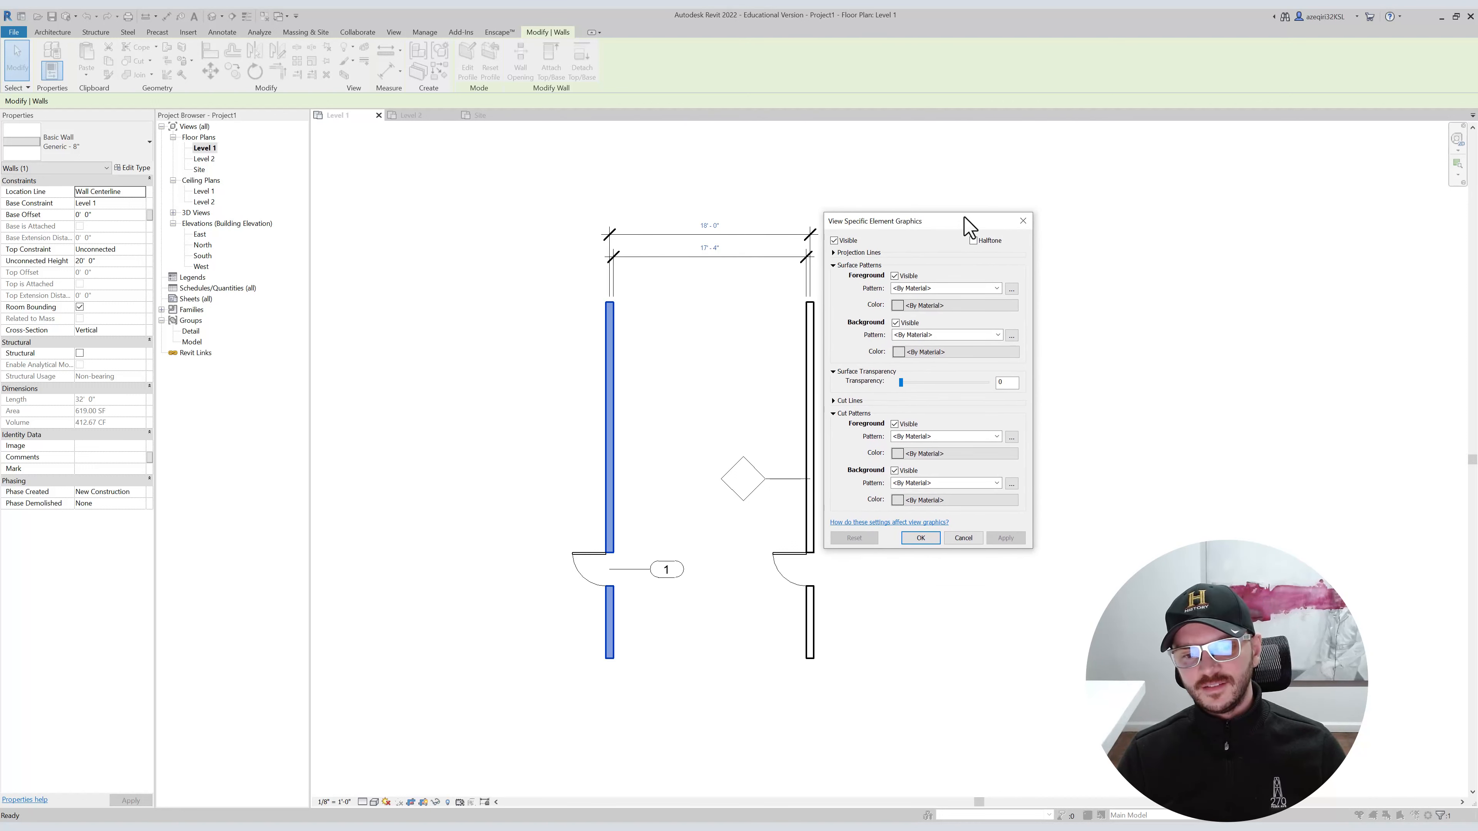
pyautogui.click(1387, 783)
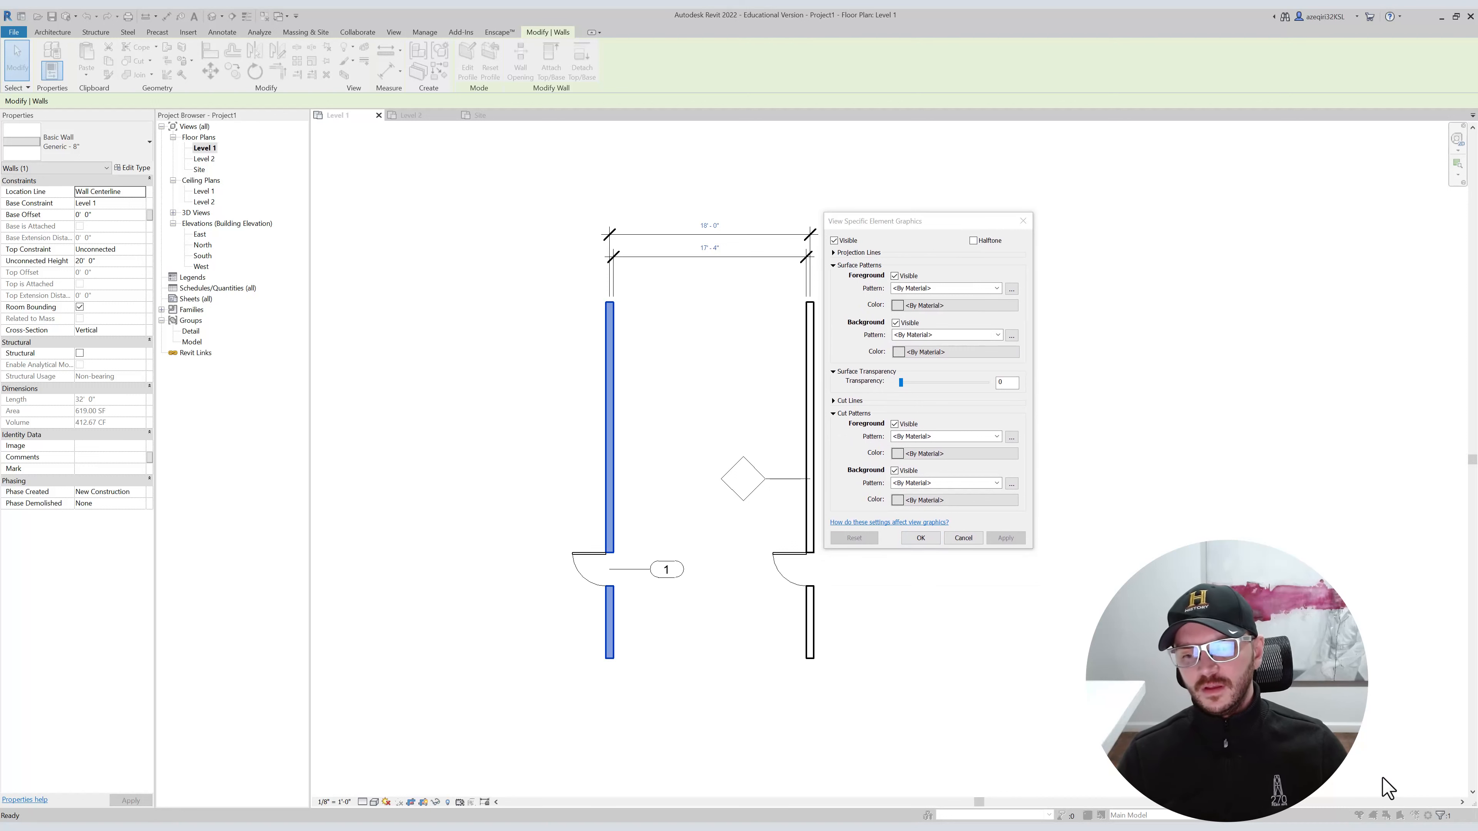
pyautogui.moveTo(911, 227); pyautogui.dragTo(928, 225)
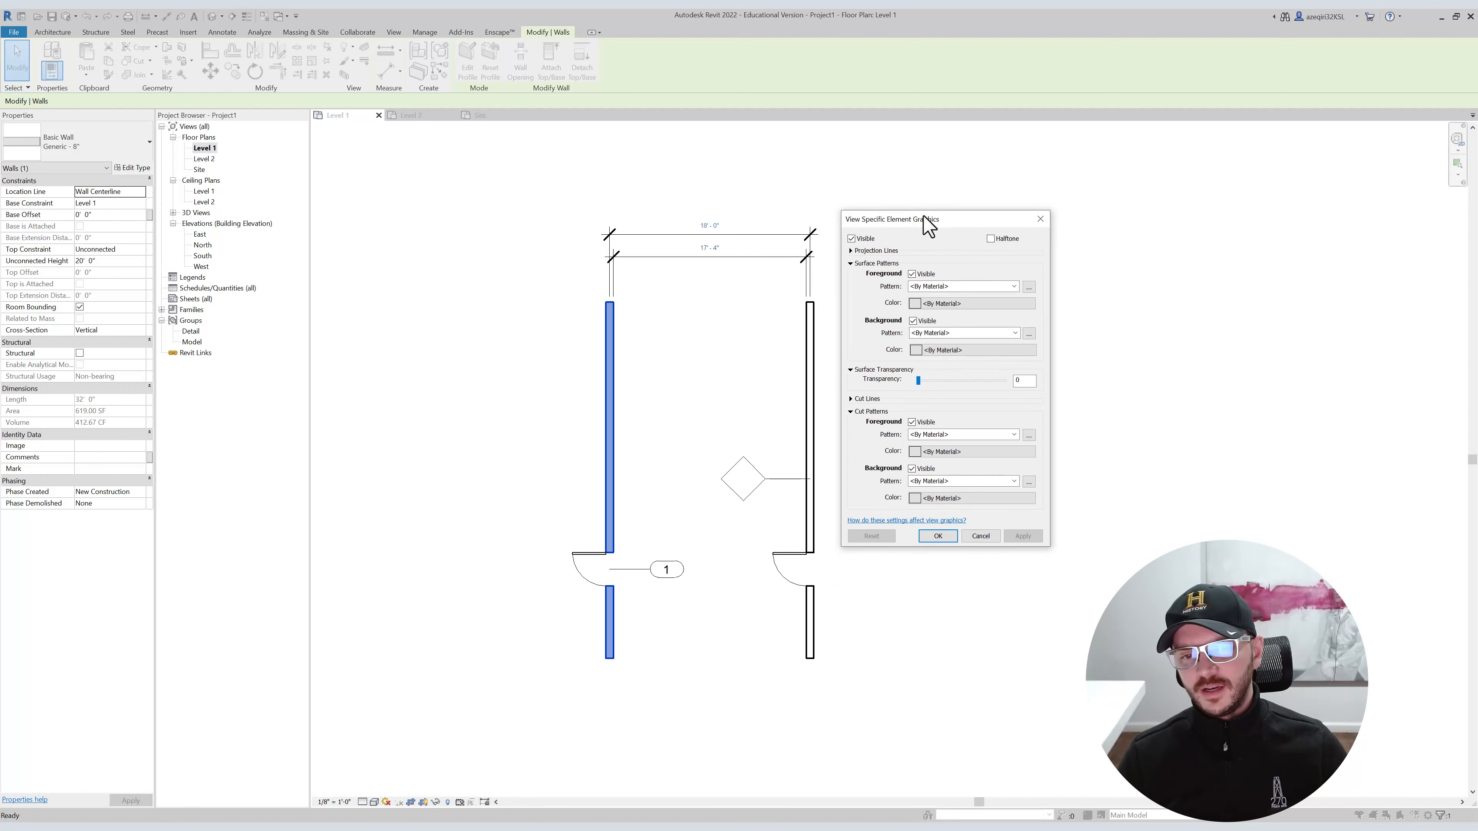
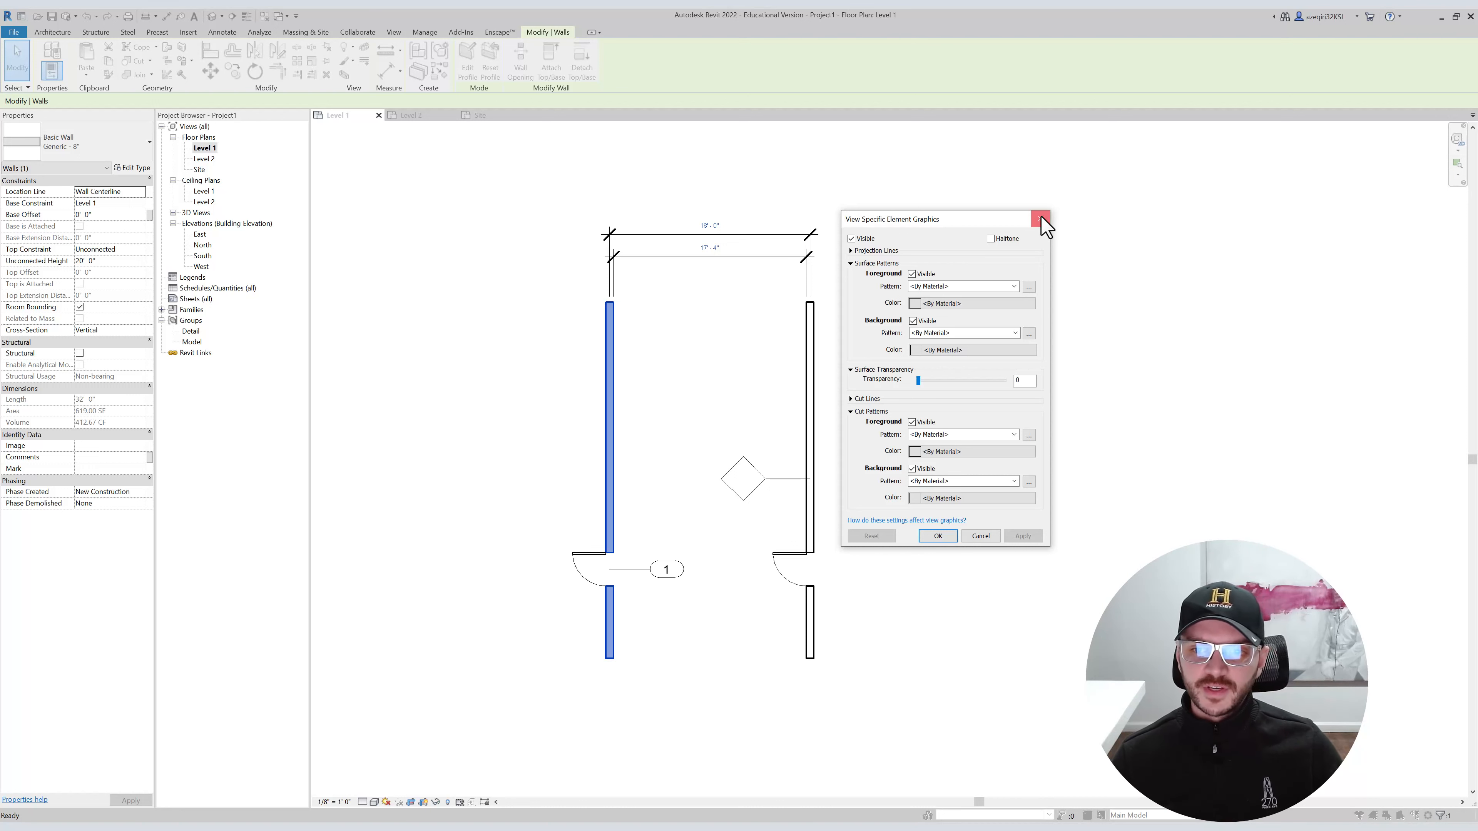
pyautogui.click(1041, 219)
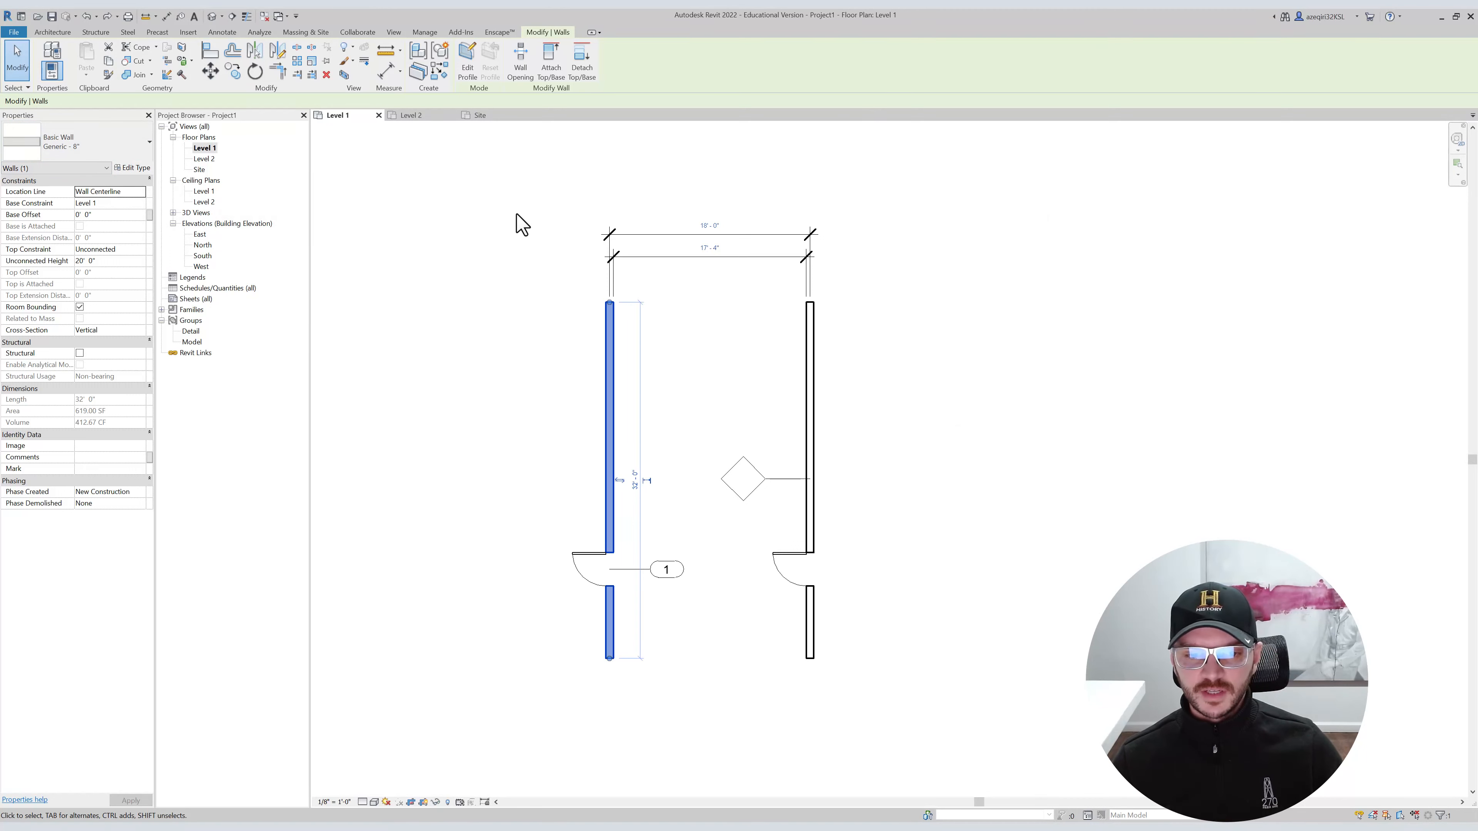
pyautogui.click(625, 192)
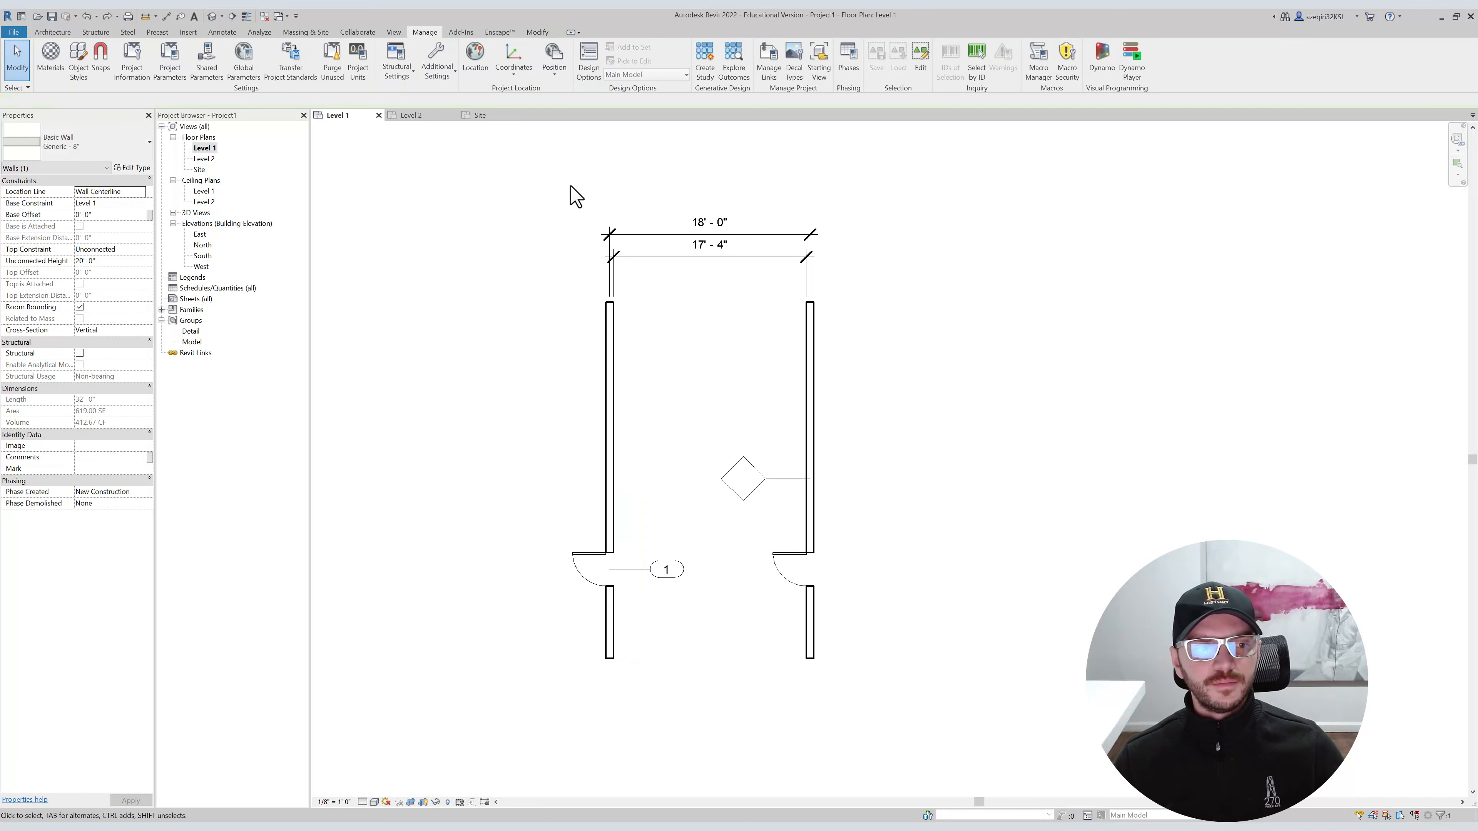
# Review which ways of overriding graphics in view are offered for the same wall, and deselect it.
pyautogui.rightClick(601, 326)
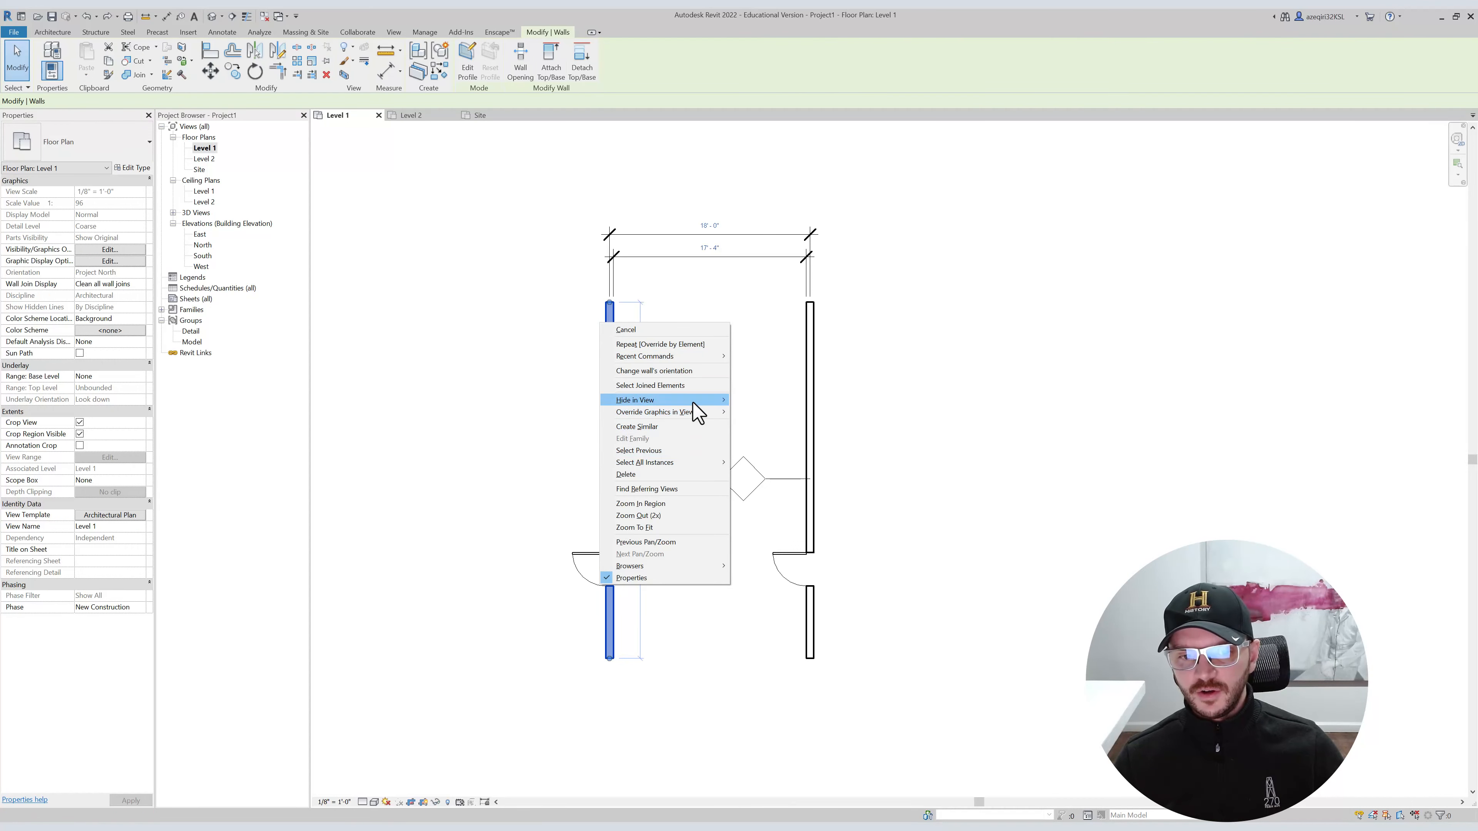
pyautogui.moveTo(698, 411)
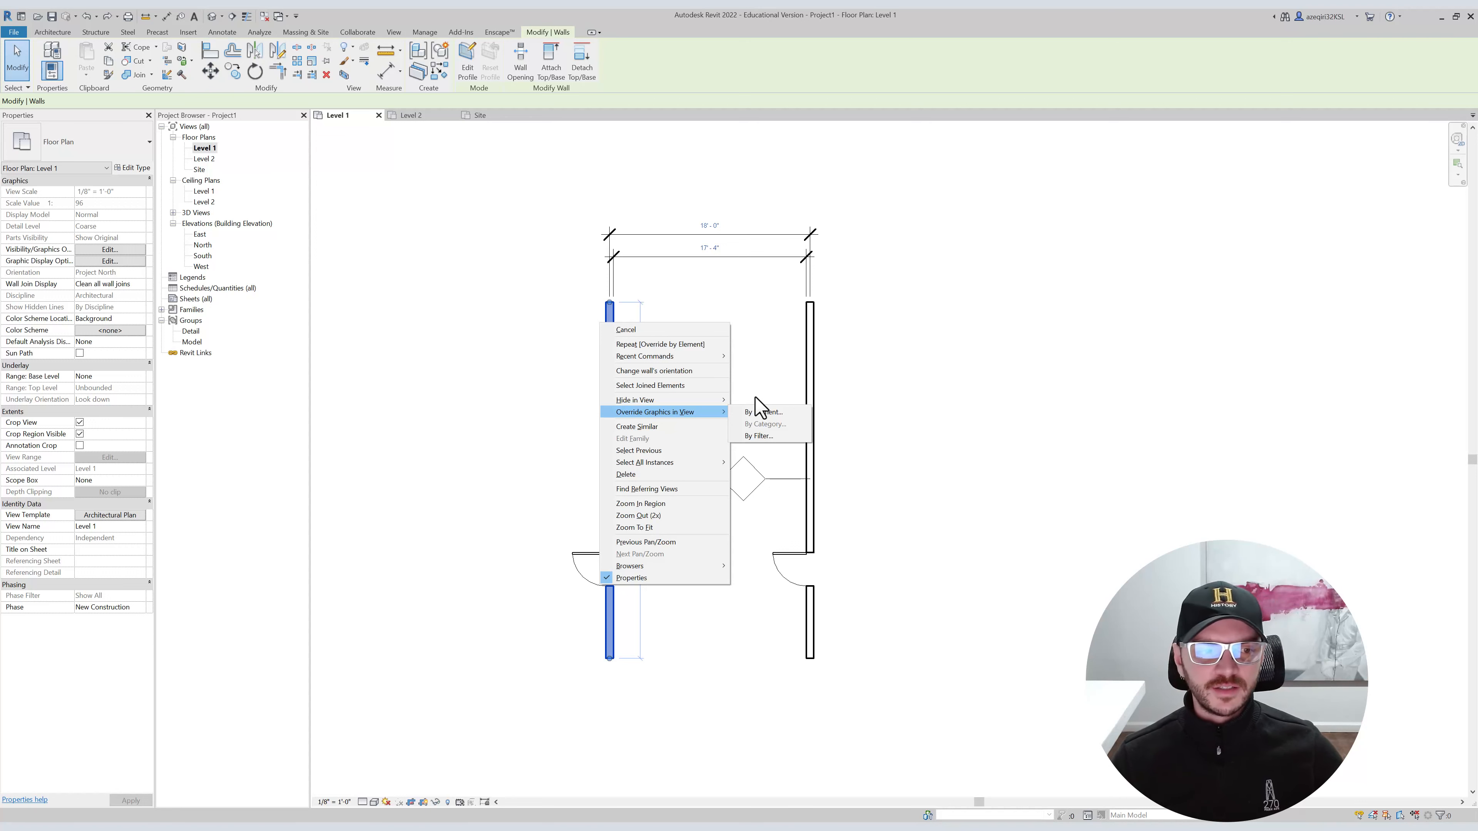
pyautogui.click(743, 307)
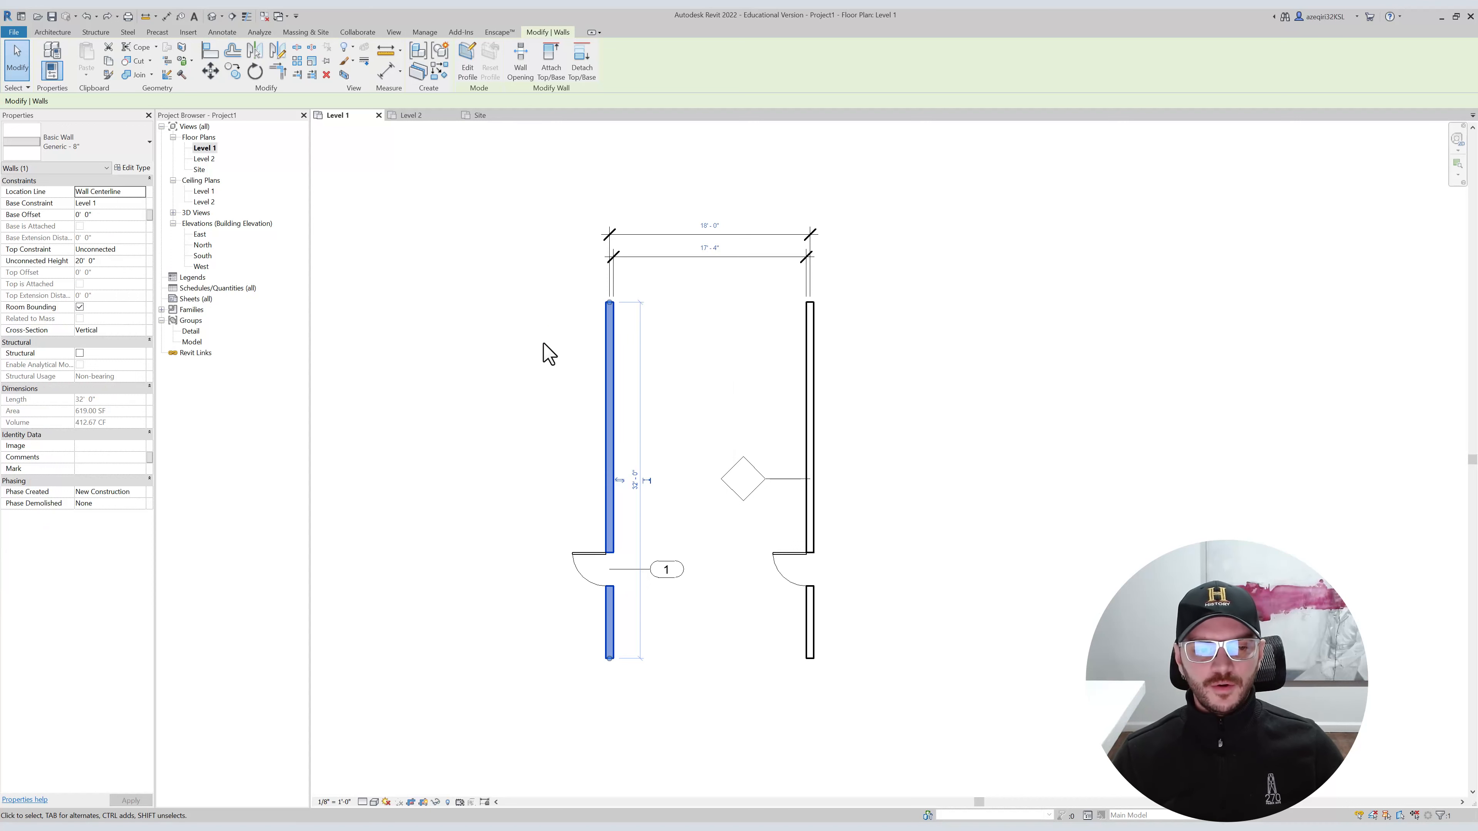
pyautogui.click(378, 410)
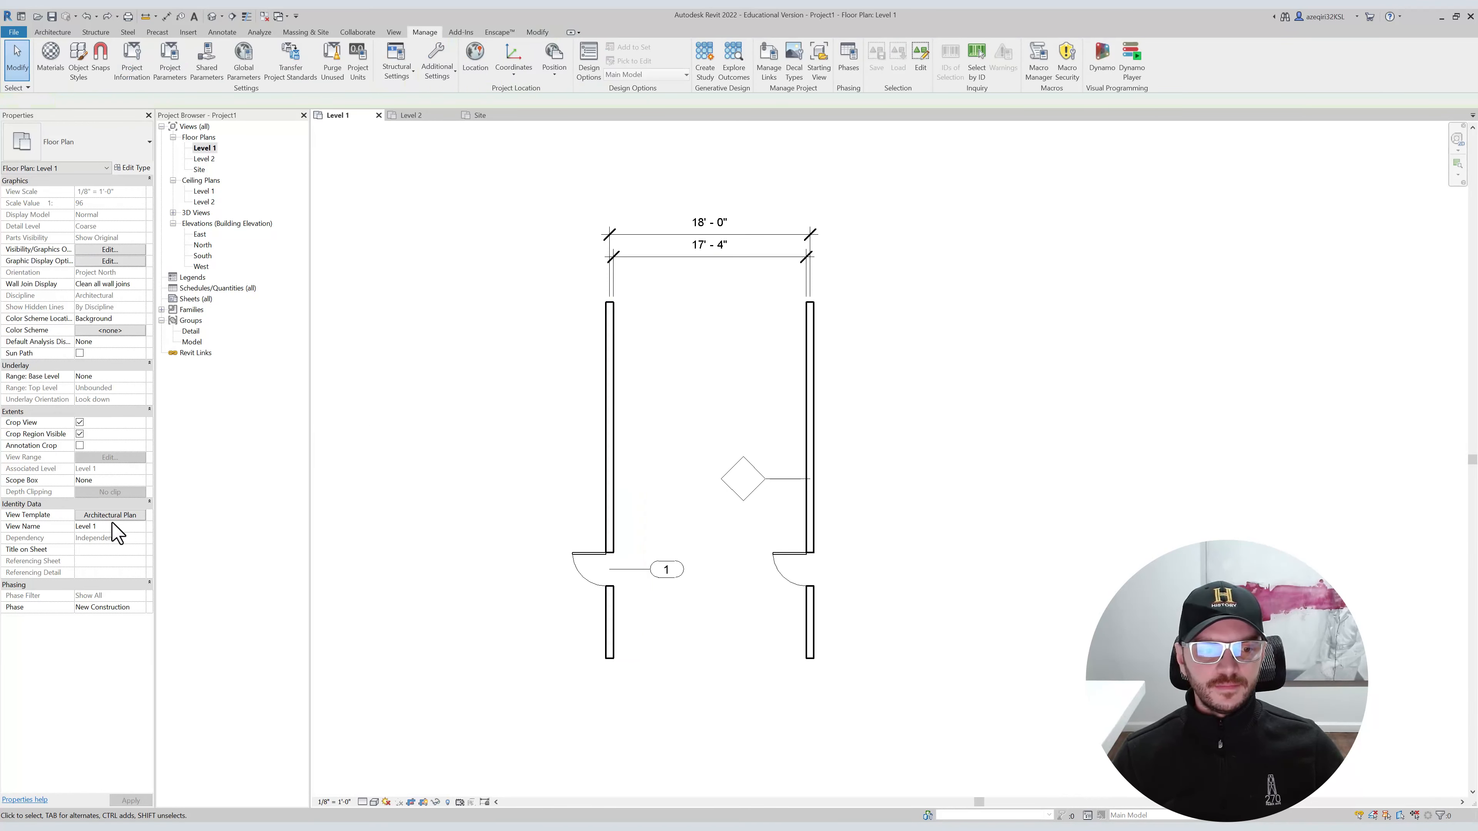
# Open the project's filter definitions from the visibility/graphic filter overrides of the Architectural Plan view template.
pyautogui.click(112, 515)
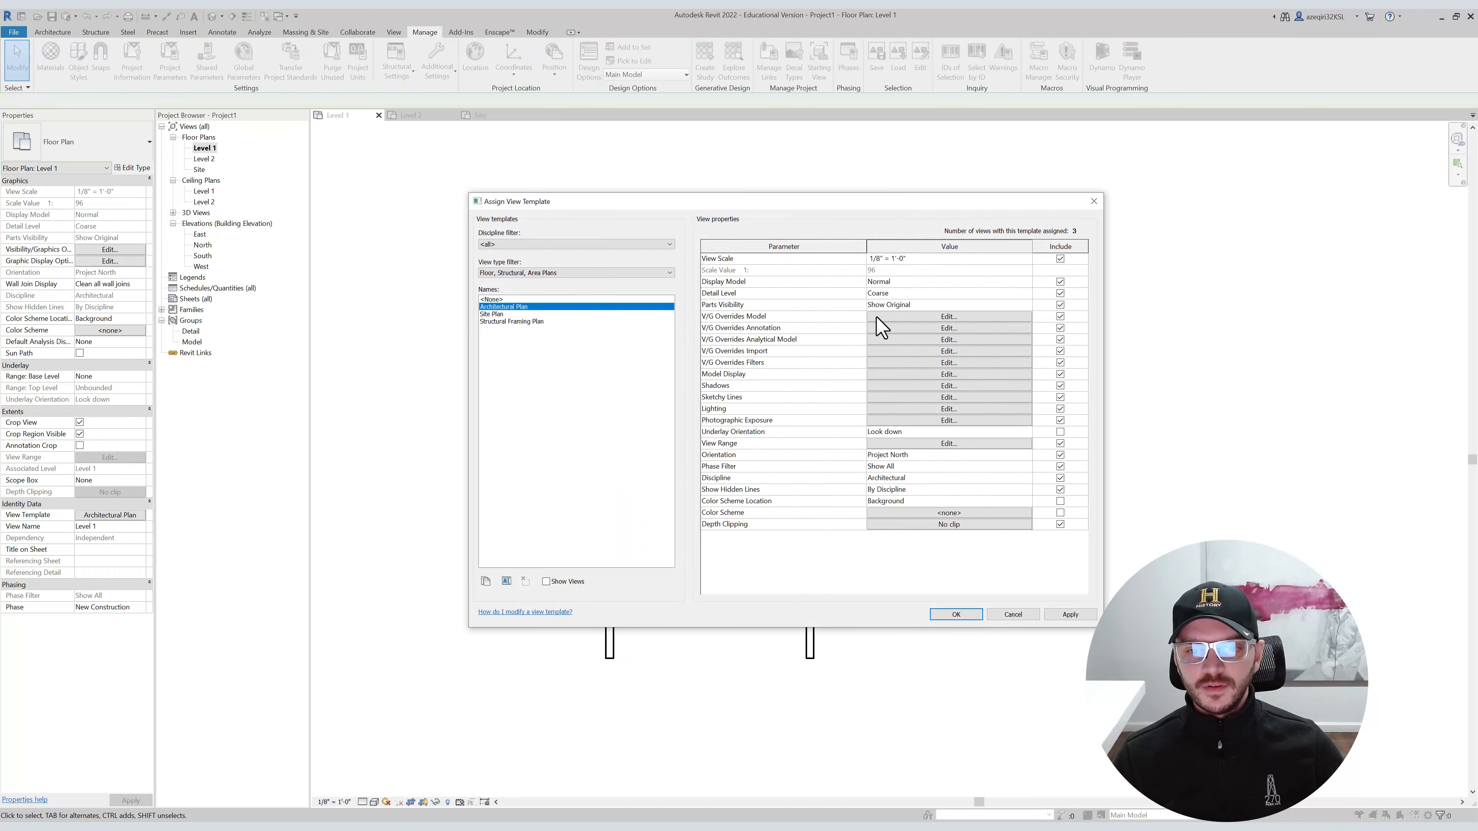
pyautogui.click(874, 317)
pyautogui.click(933, 280)
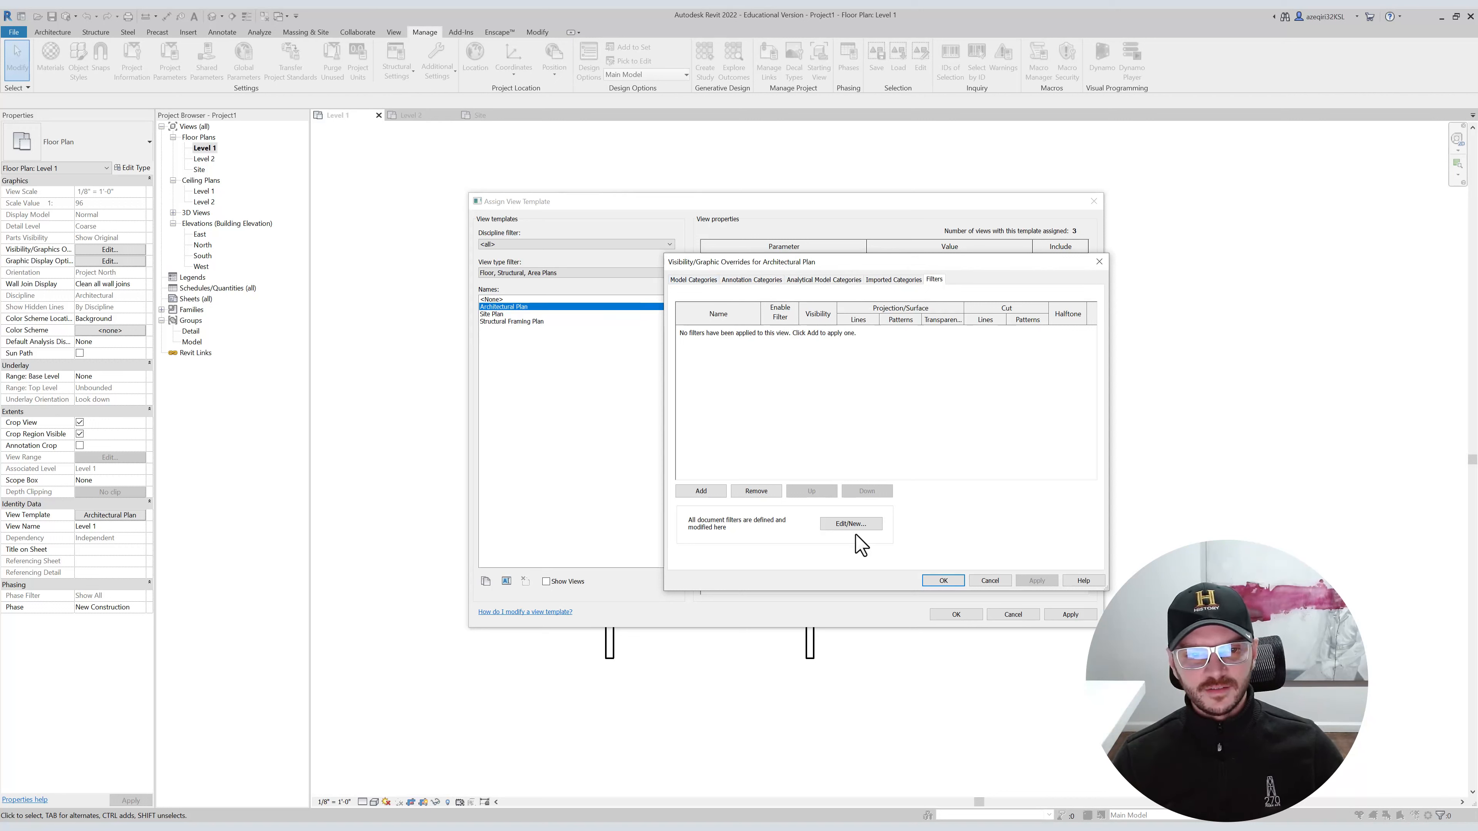
pyautogui.click(711, 492)
pyautogui.click(834, 376)
pyautogui.click(942, 379)
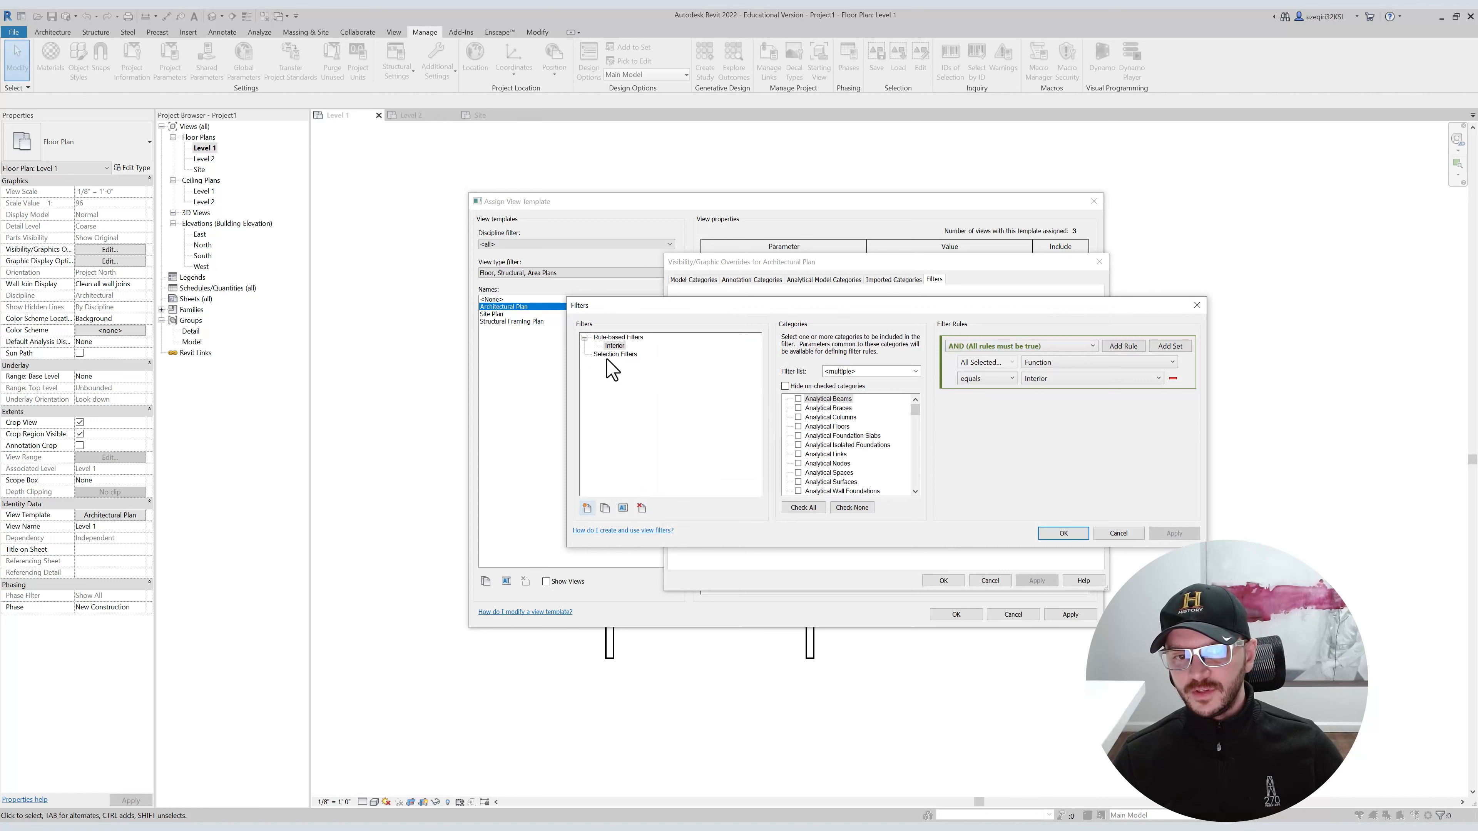
# Create a new rule-based filter named Walls with the Define rules option.
pyautogui.click(838, 427)
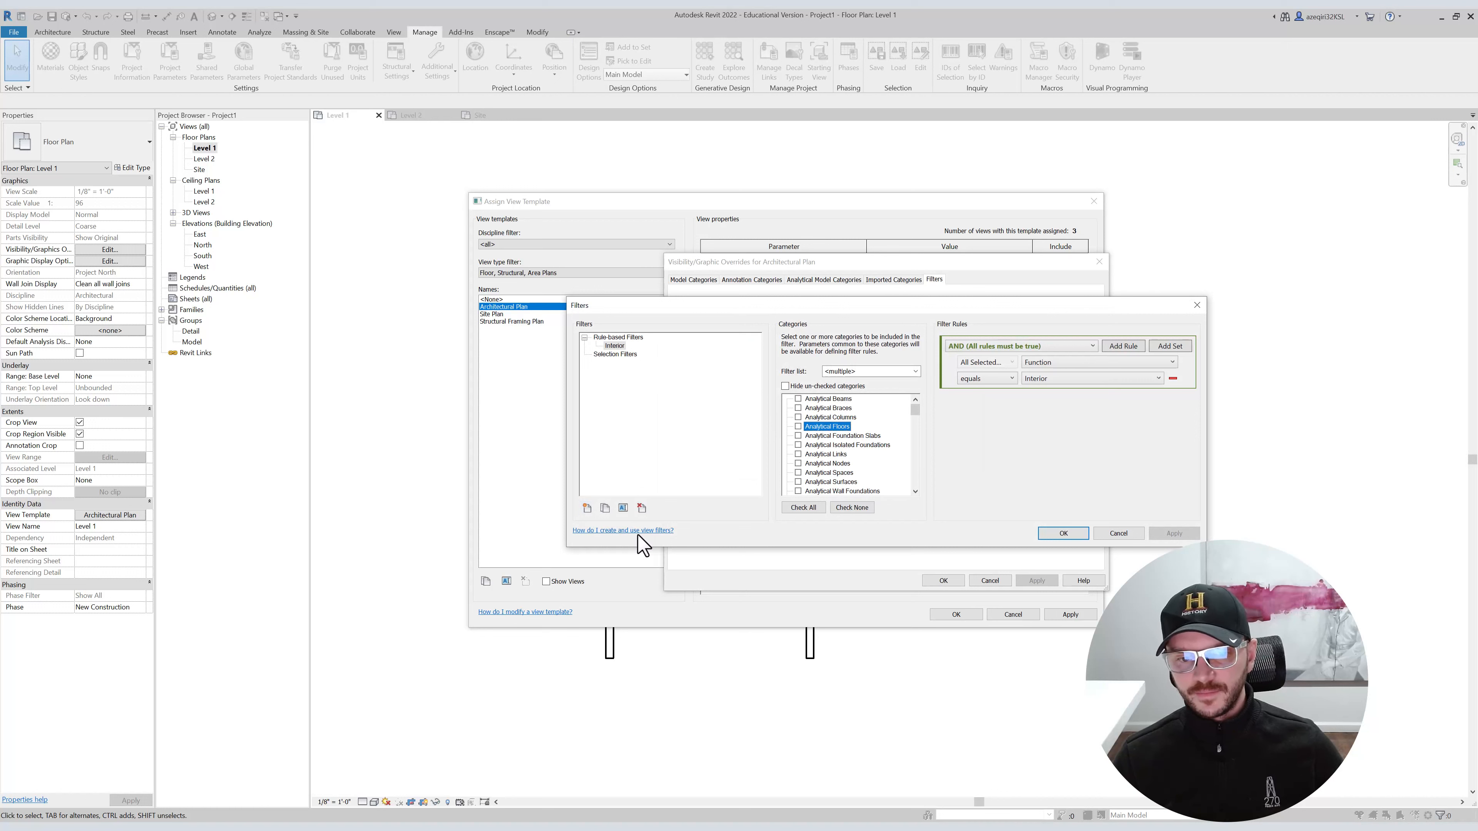
pyautogui.click(588, 509)
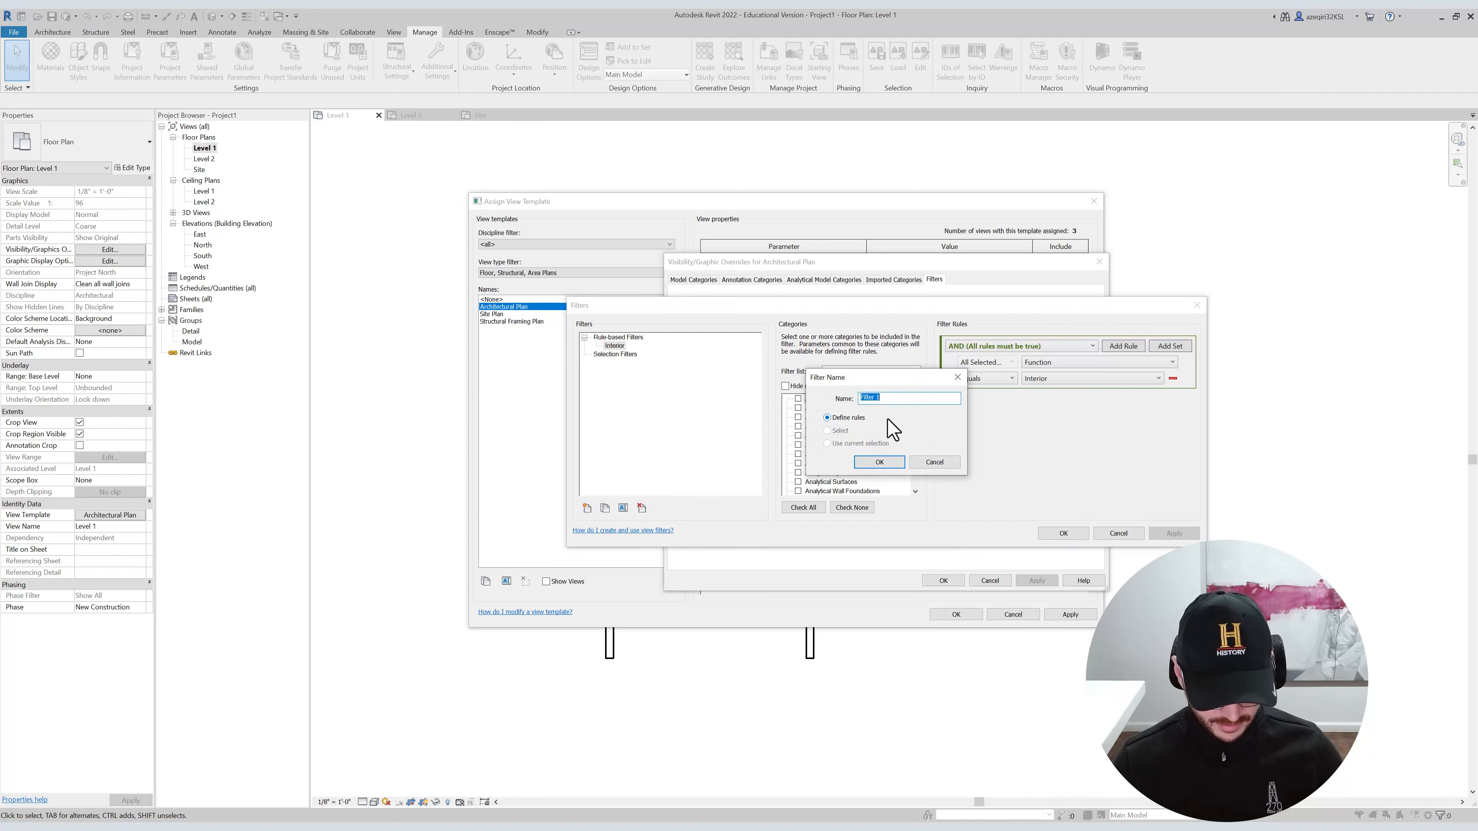
pyautogui.write('Walls')
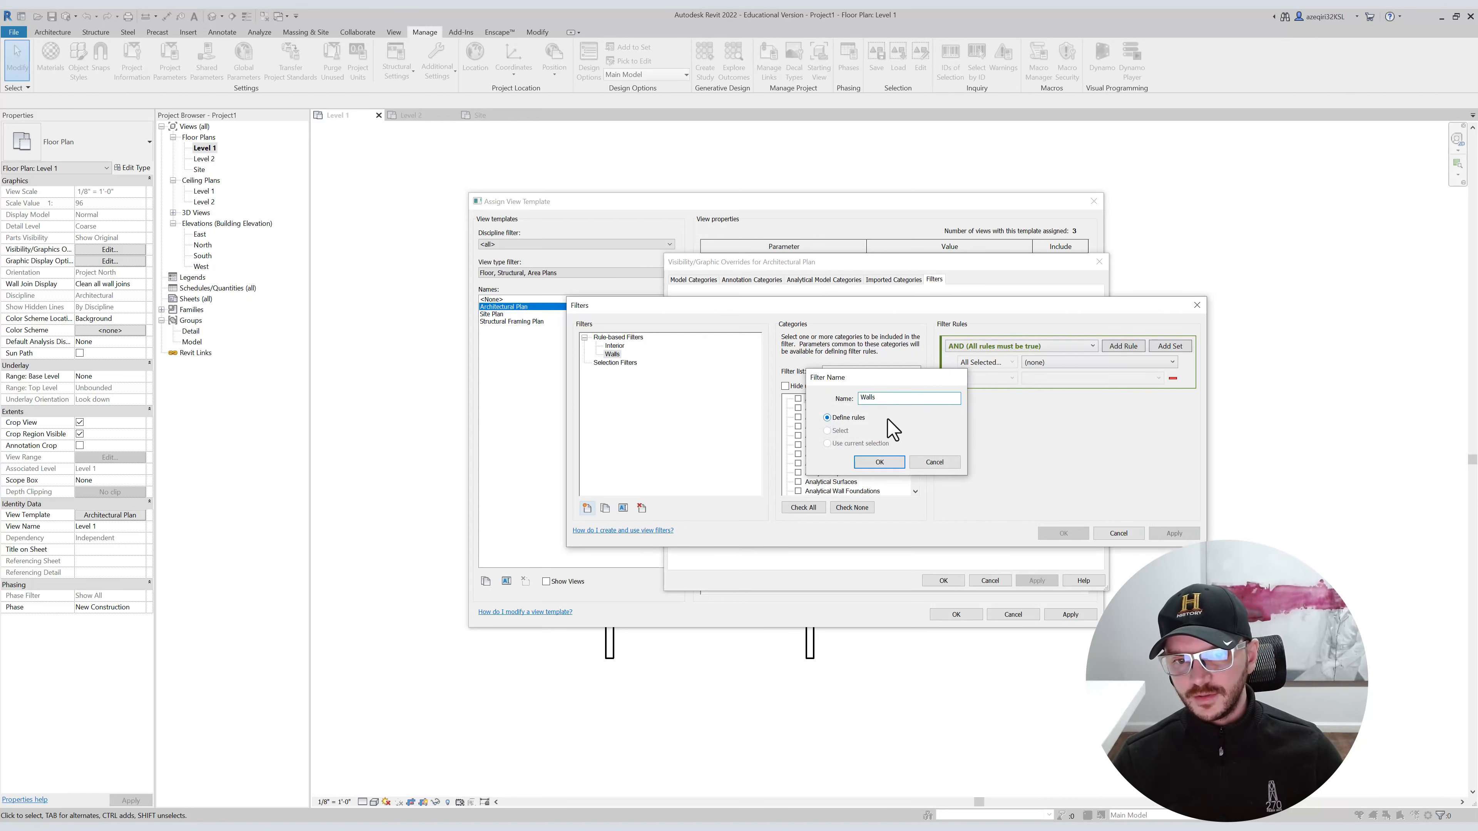
# Confirm the new filter's name and rename the filter to Walls - 2HR.
pyautogui.press('Return')
pyautogui.click(611, 355)
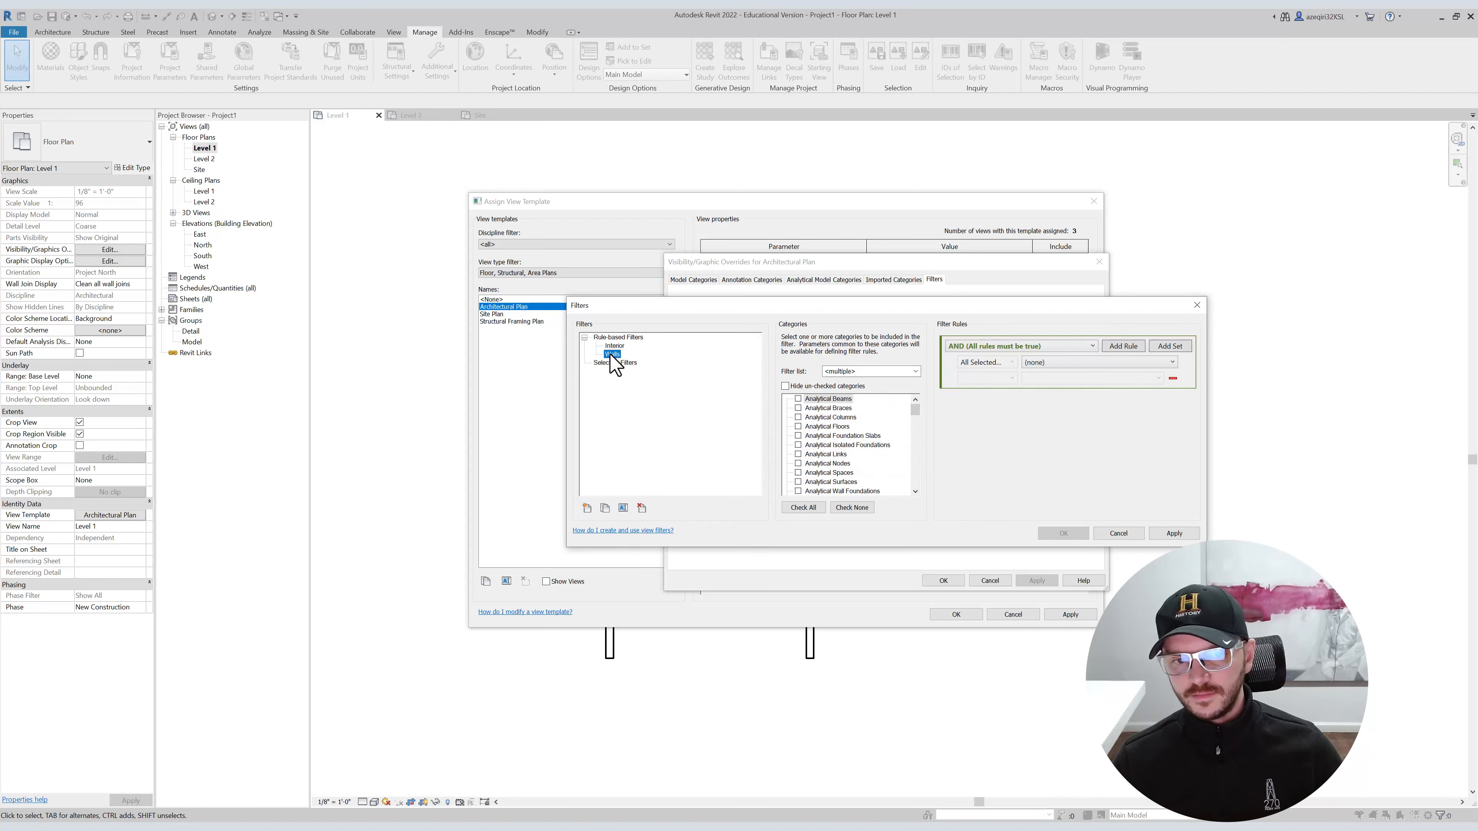
pyautogui.rightClick(611, 354)
pyautogui.click(626, 373)
pyautogui.click(923, 430)
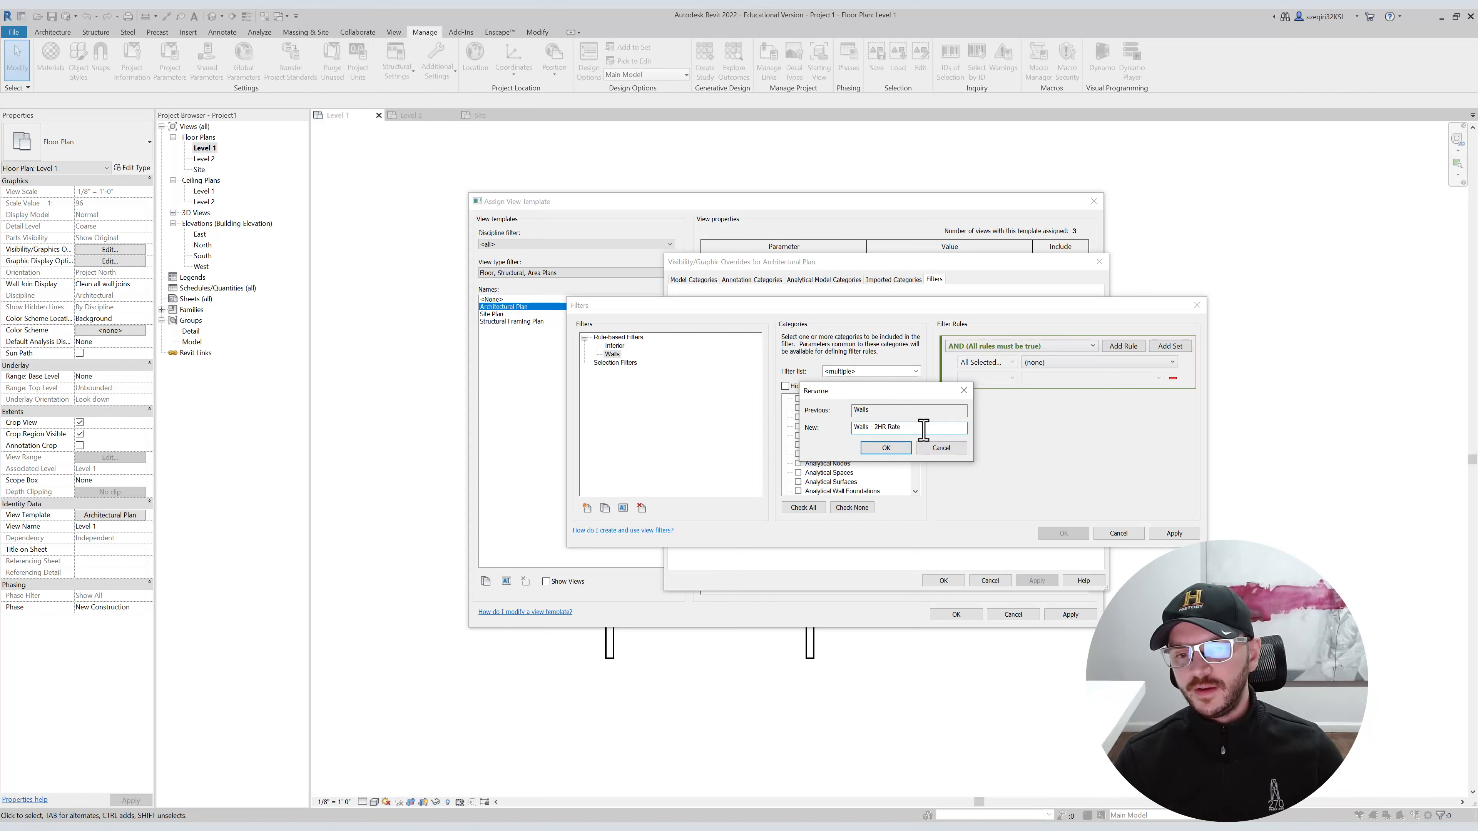
pyautogui.press('Return')
# Include only the Walls category in the Walls - 2HR filter.
pyautogui.click(839, 445)
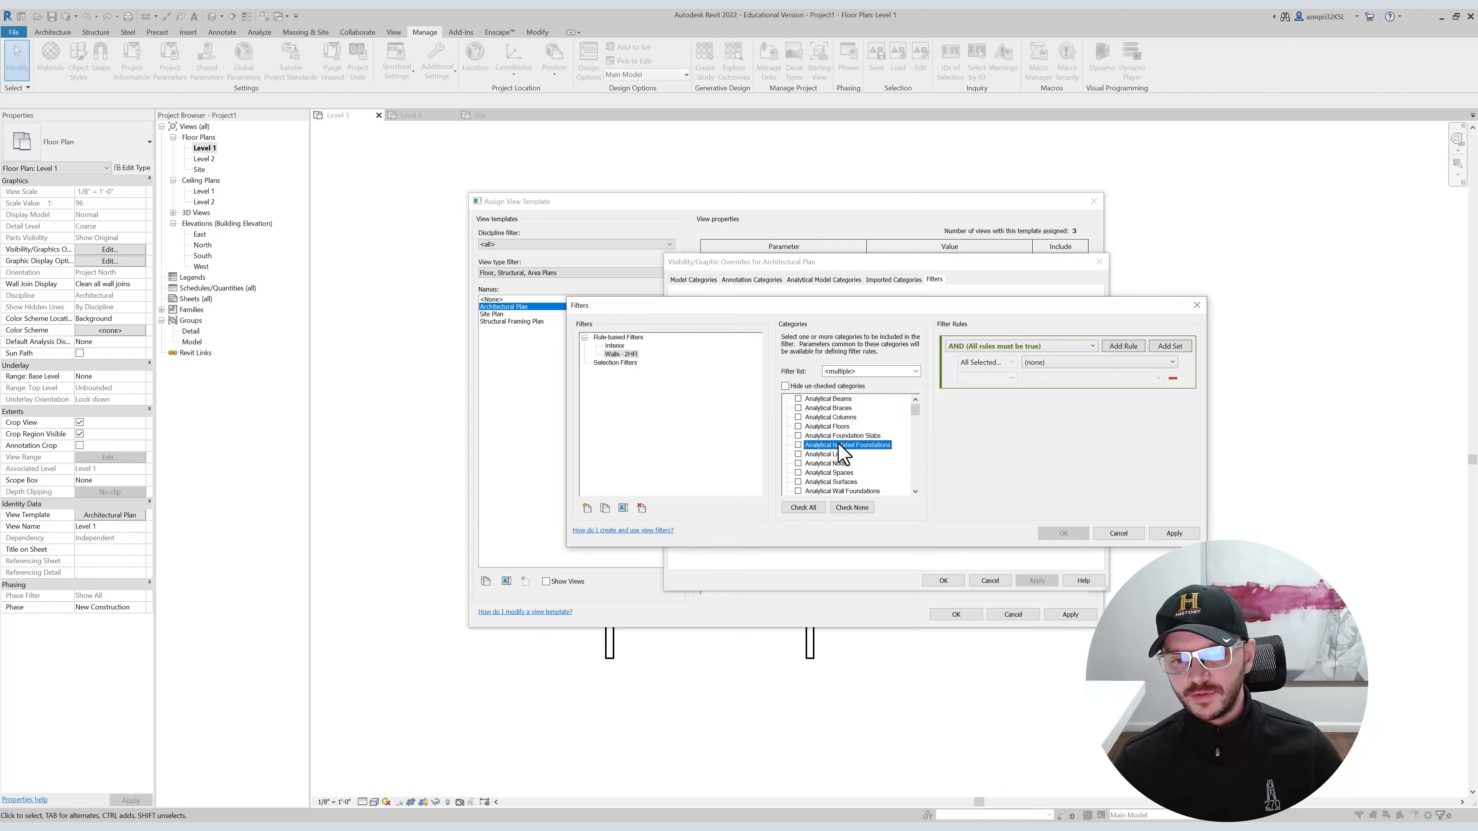
pyautogui.press('w')
pyautogui.click(622, 354)
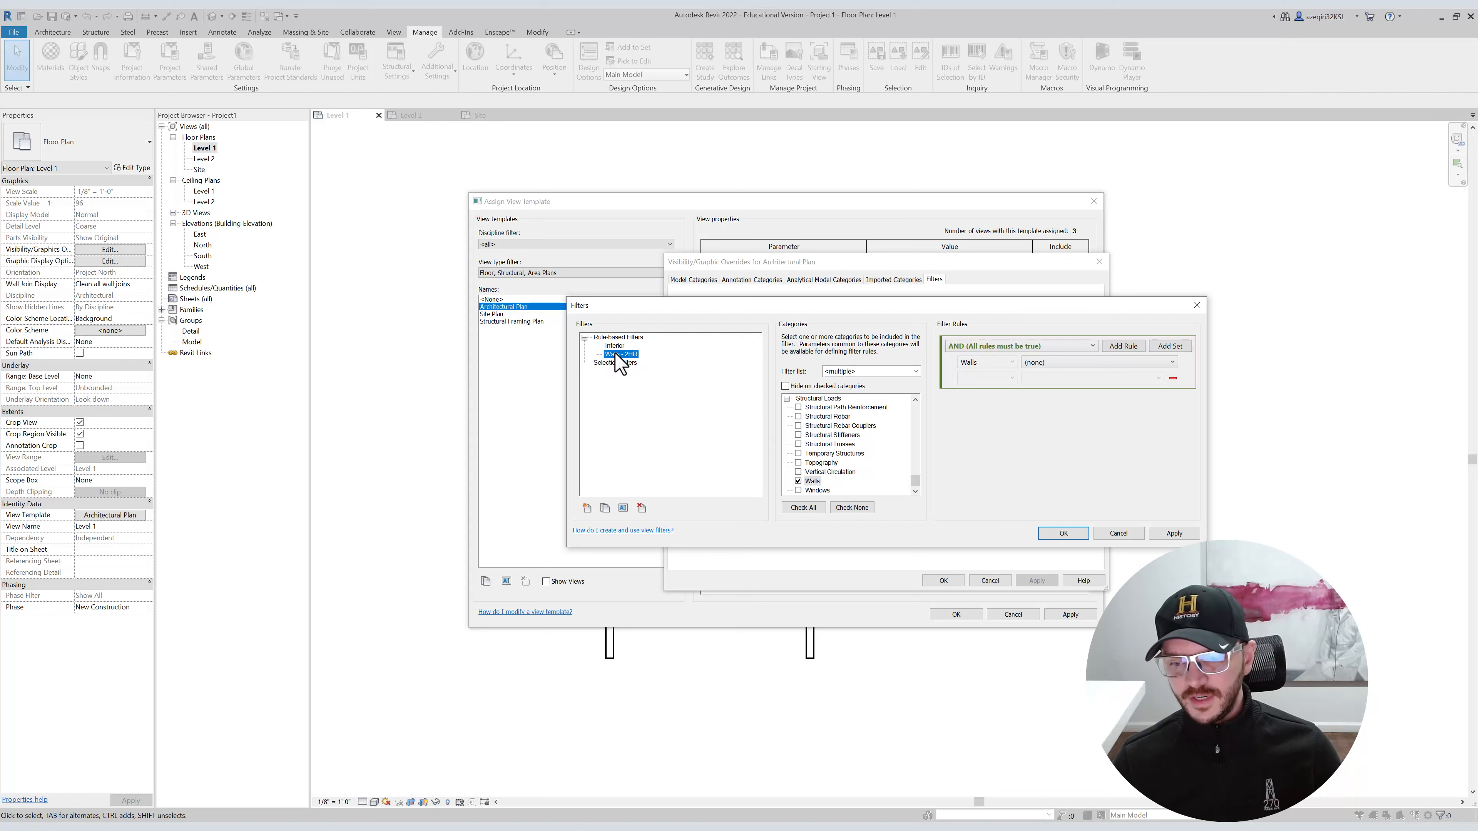
pyautogui.click(847, 427)
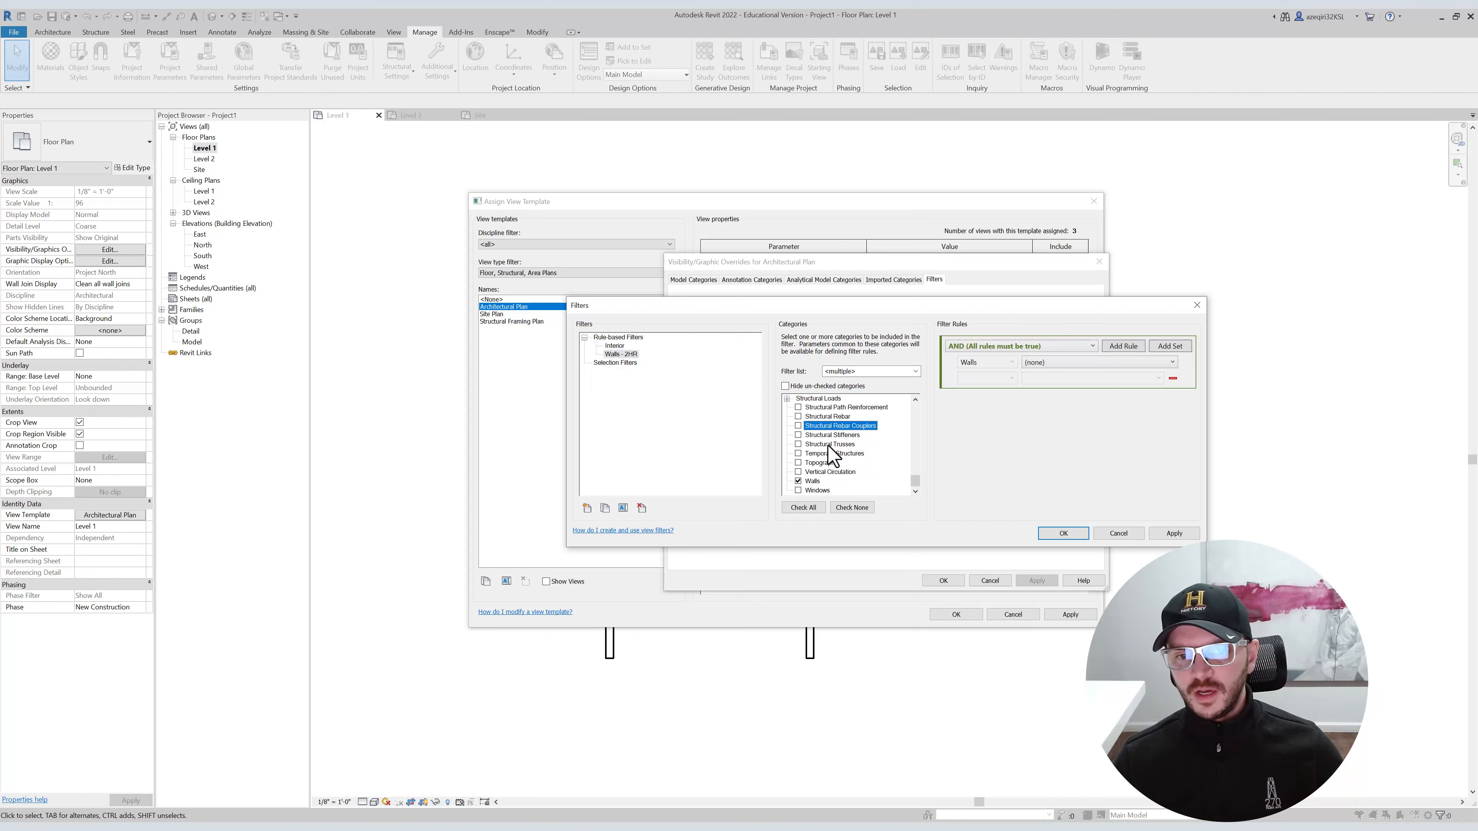
pyautogui.click(811, 481)
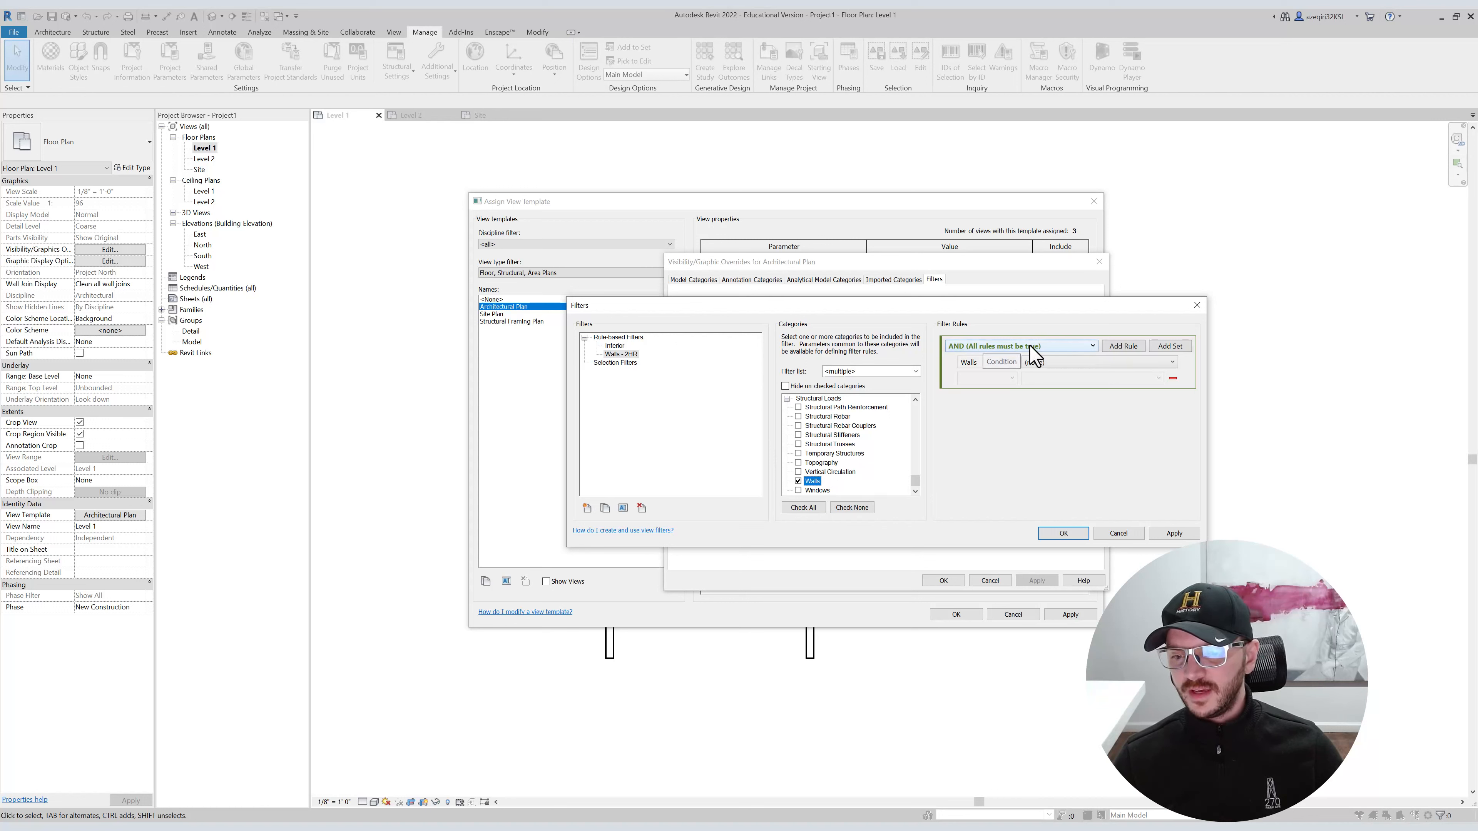
# Base the filter rule for walls on the Type Name parameter.
pyautogui.click(1033, 363)
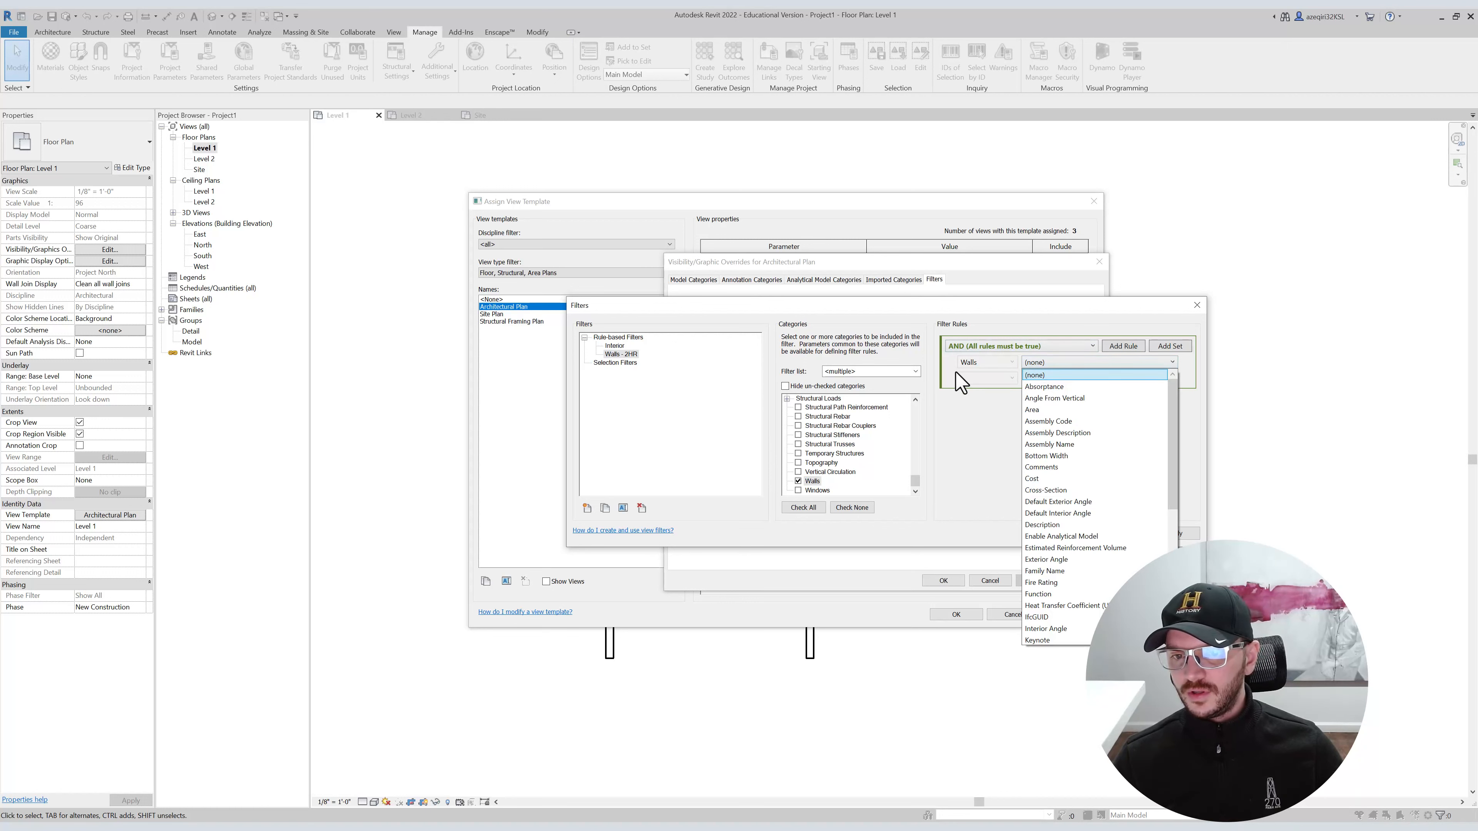
pyautogui.click(962, 381)
pyautogui.click(1094, 363)
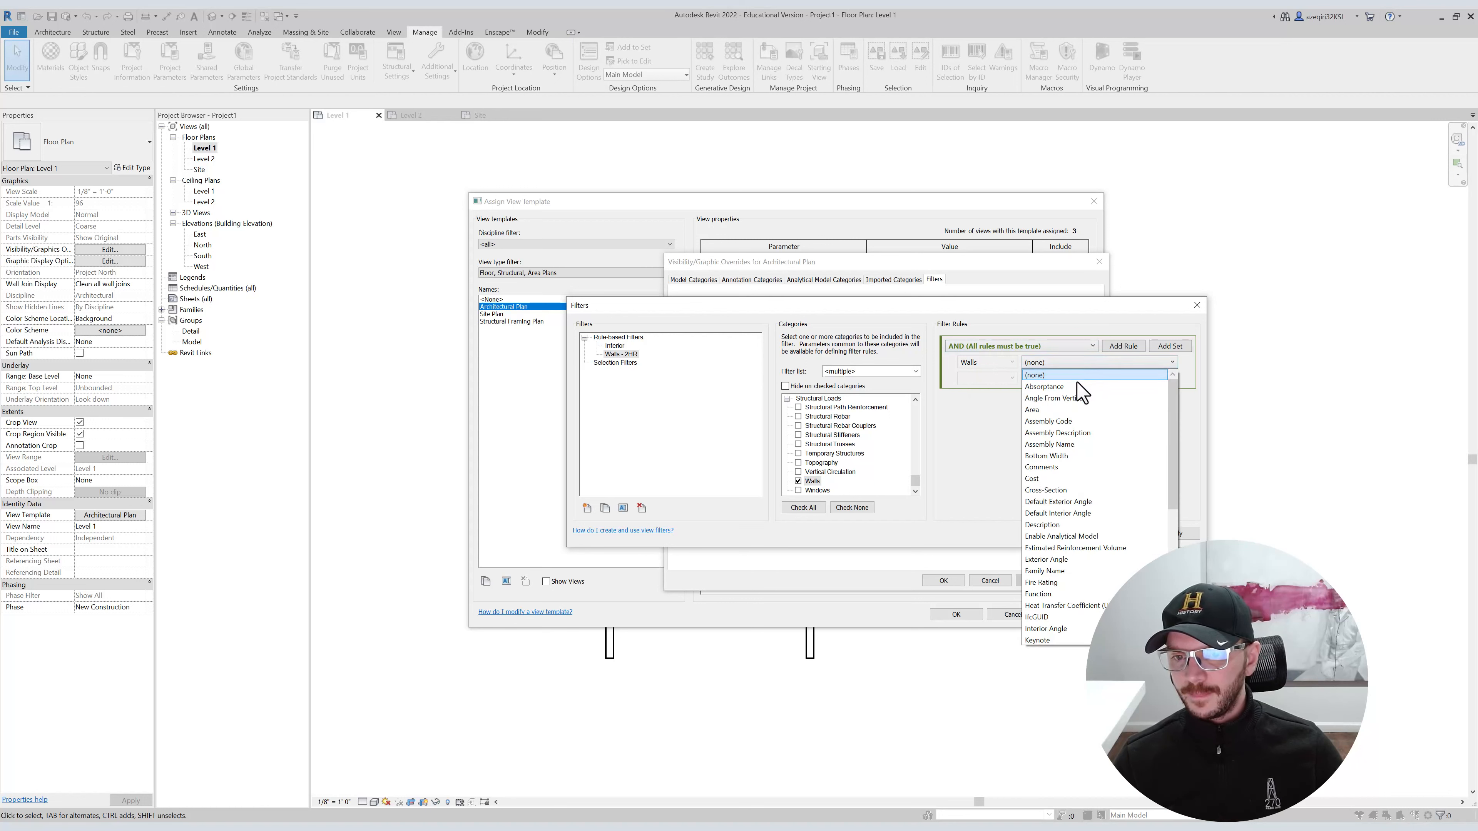
pyautogui.scroll(-6, 1081, 516)
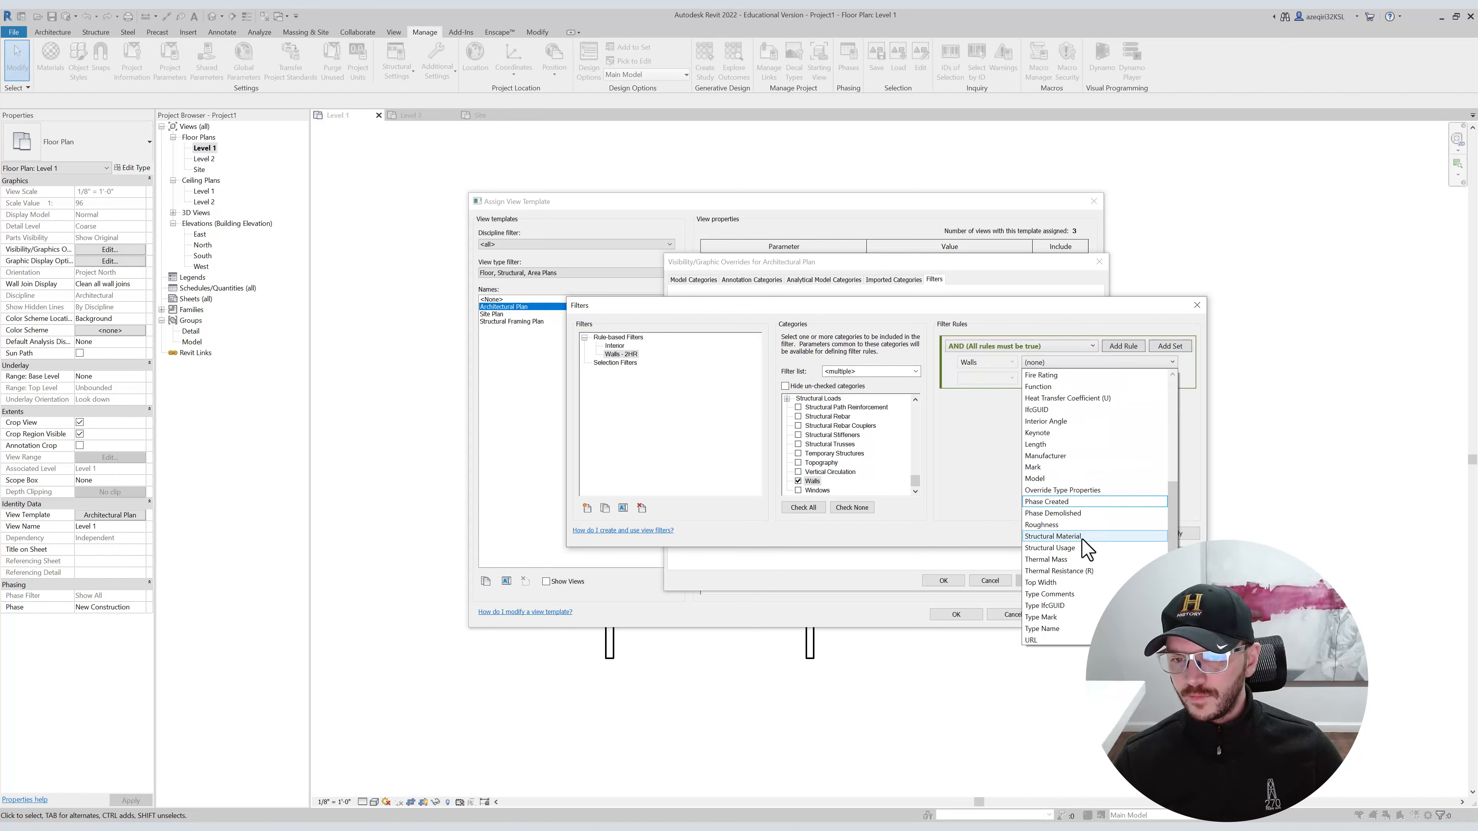
pyautogui.scroll(-2, 1085, 553)
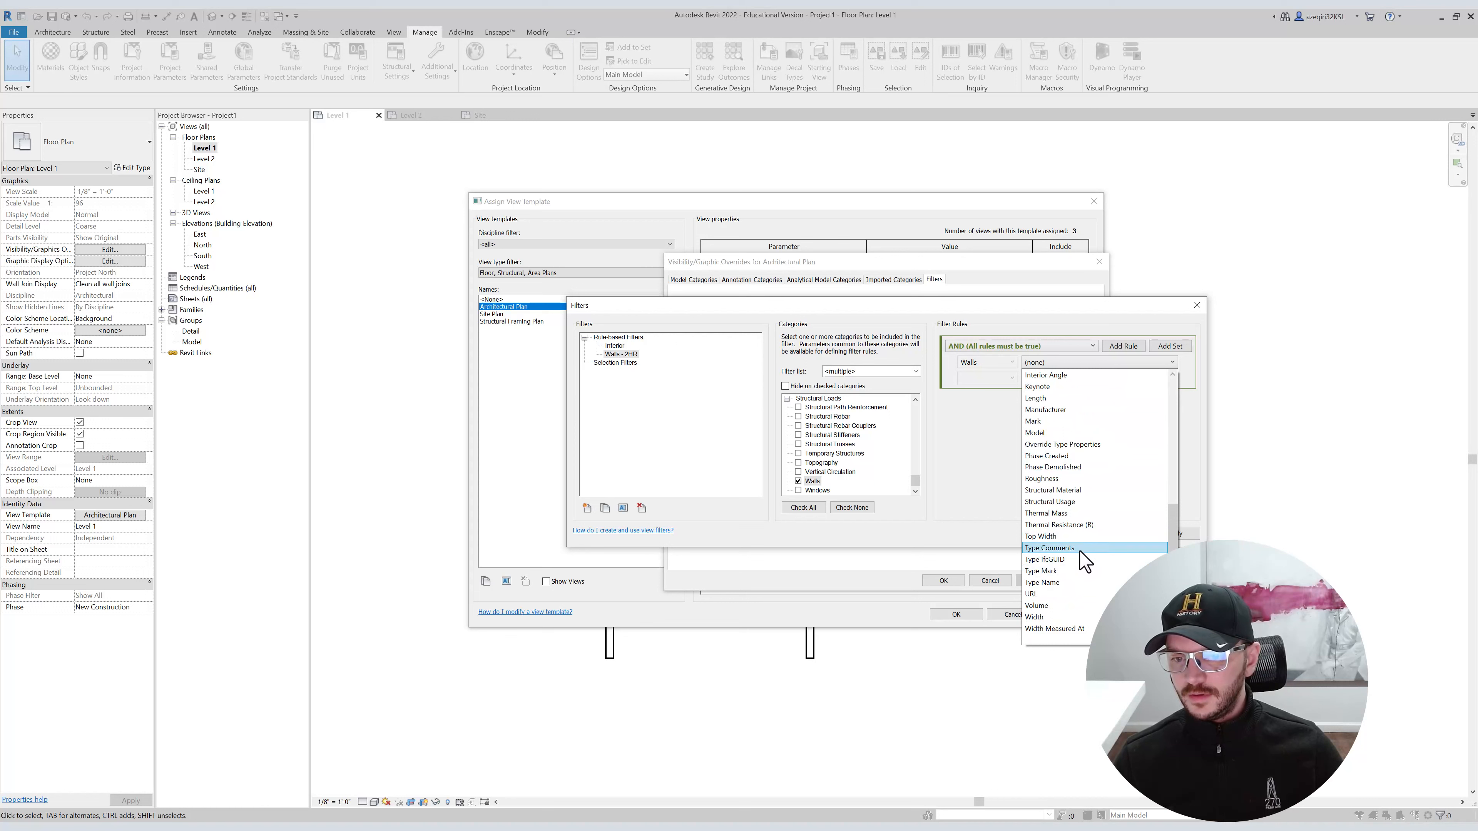
pyautogui.click(1084, 582)
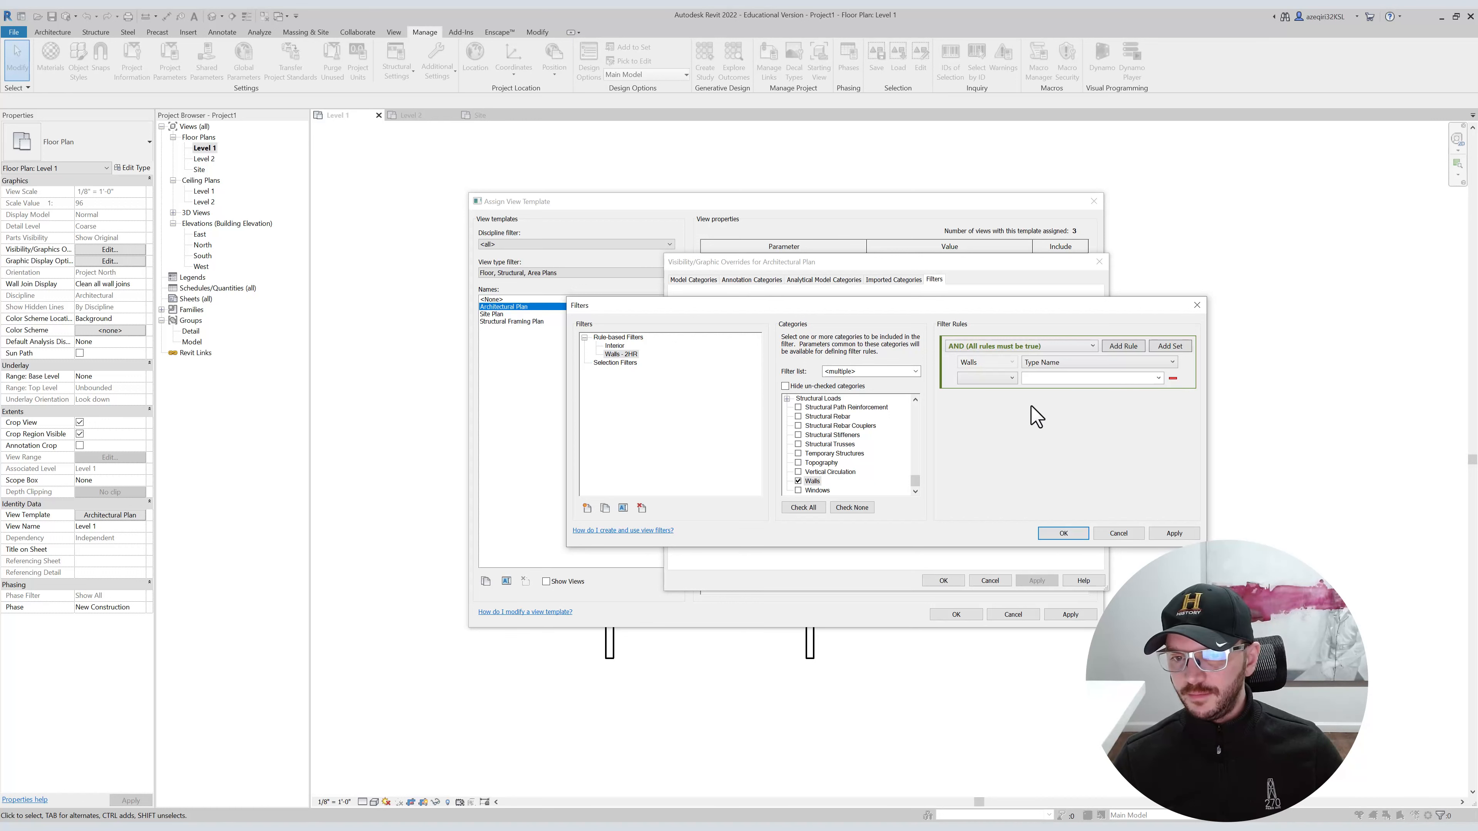
# Set the Type Name rule to contains 2 and accept the filter definition.
pyautogui.click(993, 379)
pyautogui.click(1013, 389)
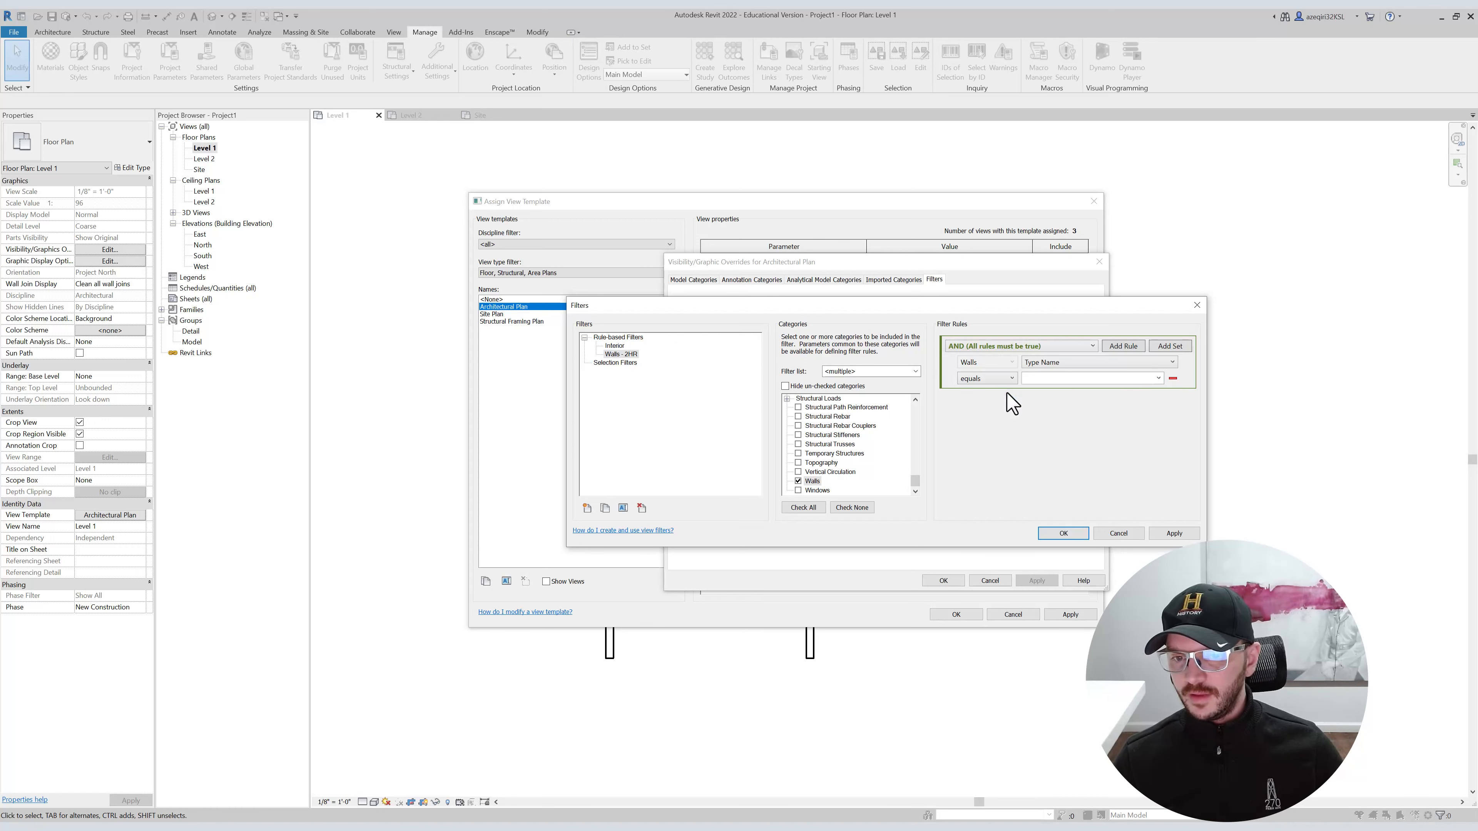
pyautogui.click(1007, 379)
pyautogui.click(1017, 463)
pyautogui.click(1047, 379)
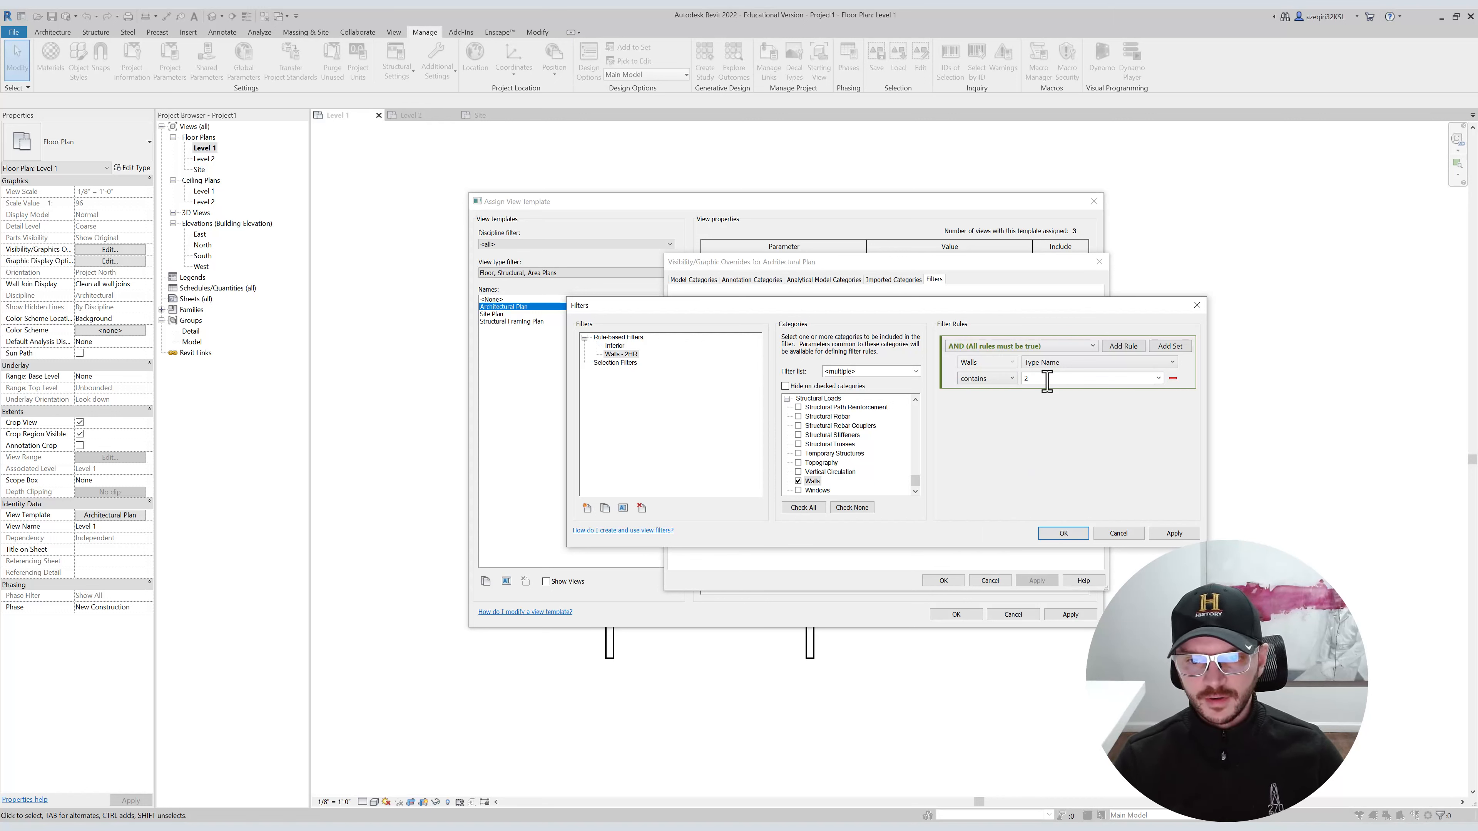
pyautogui.click(1063, 534)
# Add the Walls - 2HR filter to the Architectural Plan view template's overrides and accept the template.
pyautogui.click(845, 384)
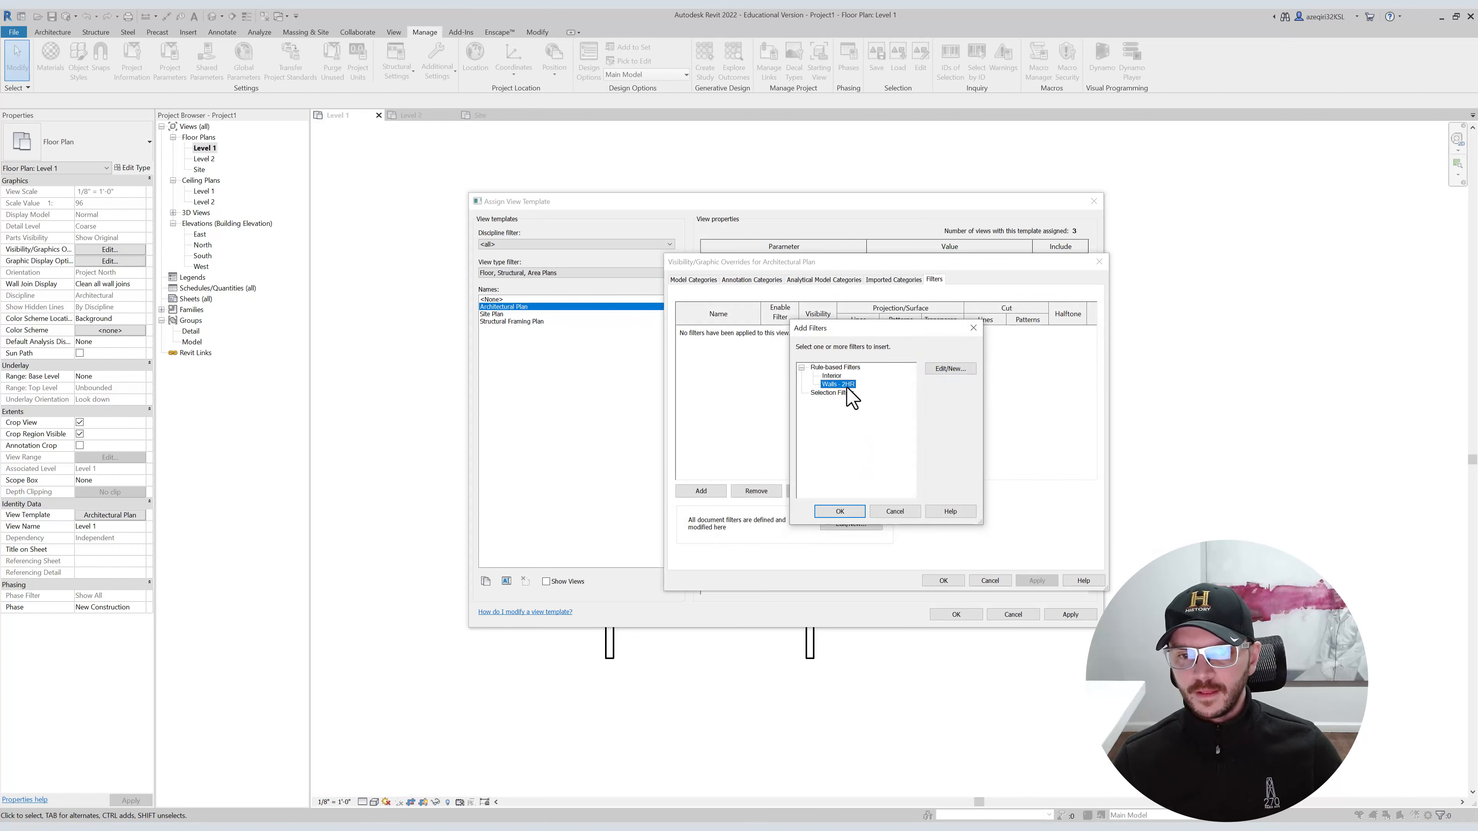
pyautogui.click(850, 511)
pyautogui.click(797, 336)
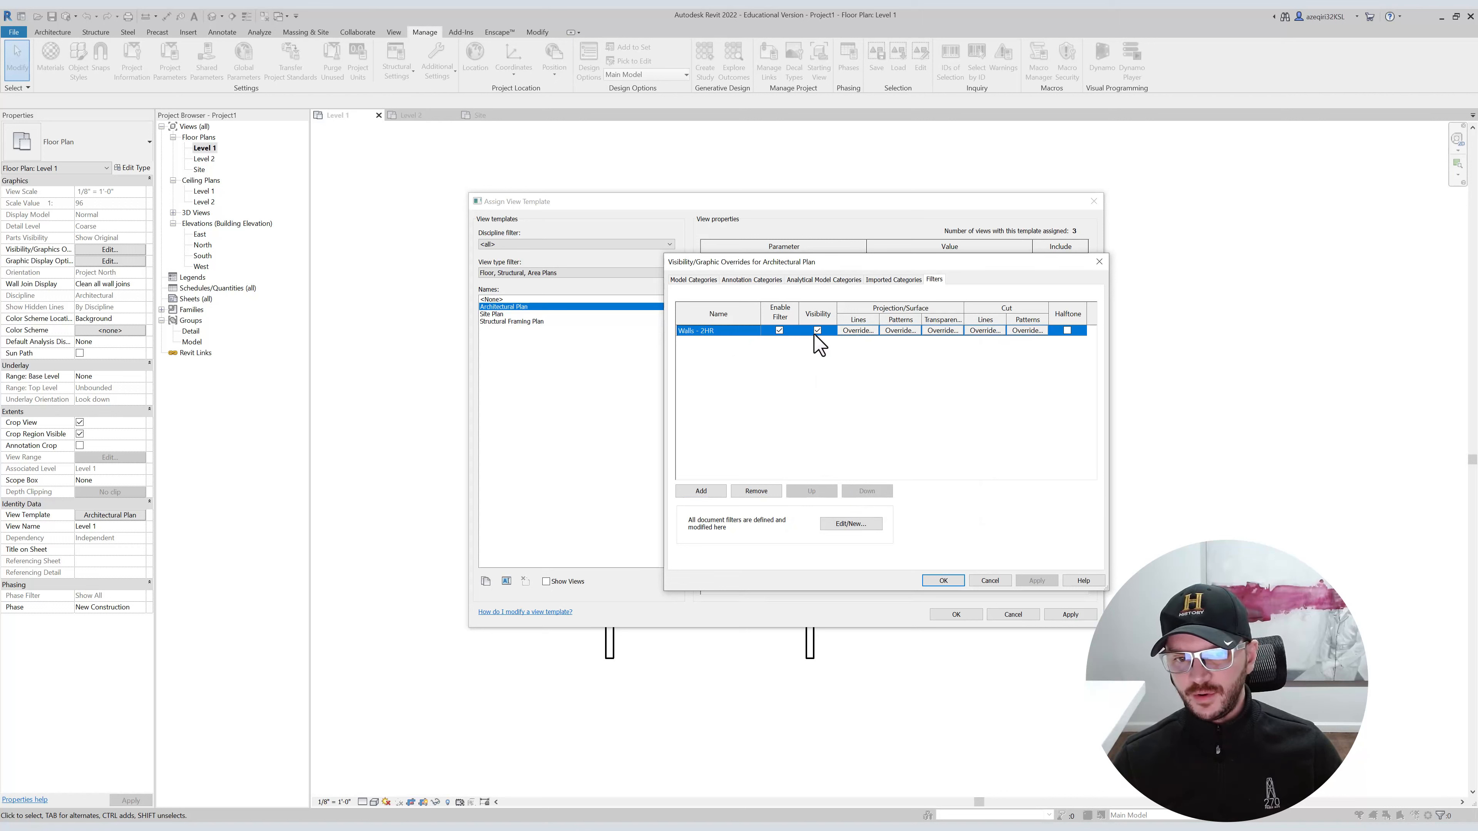
pyautogui.click(947, 581)
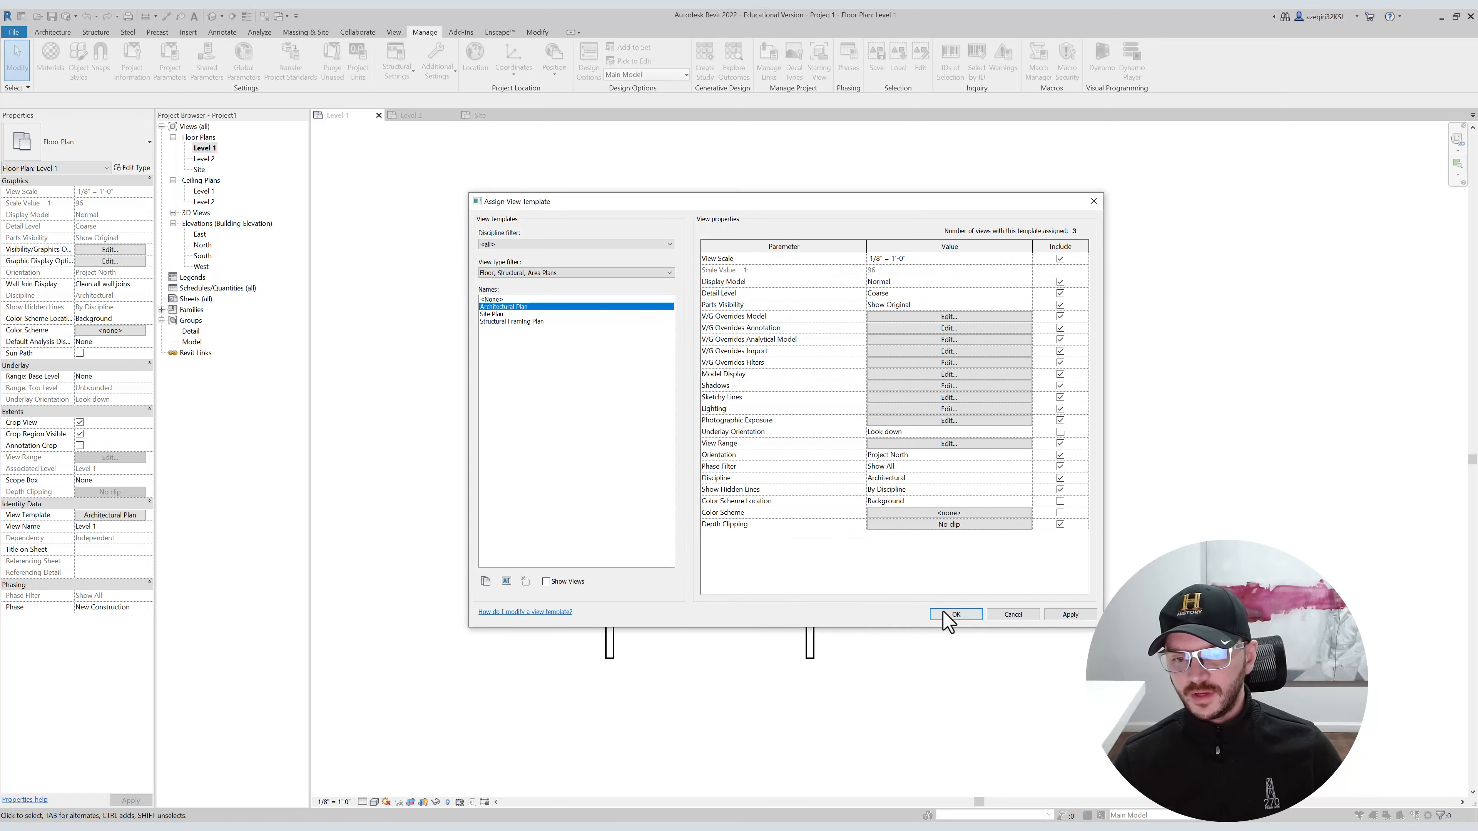
pyautogui.click(949, 616)
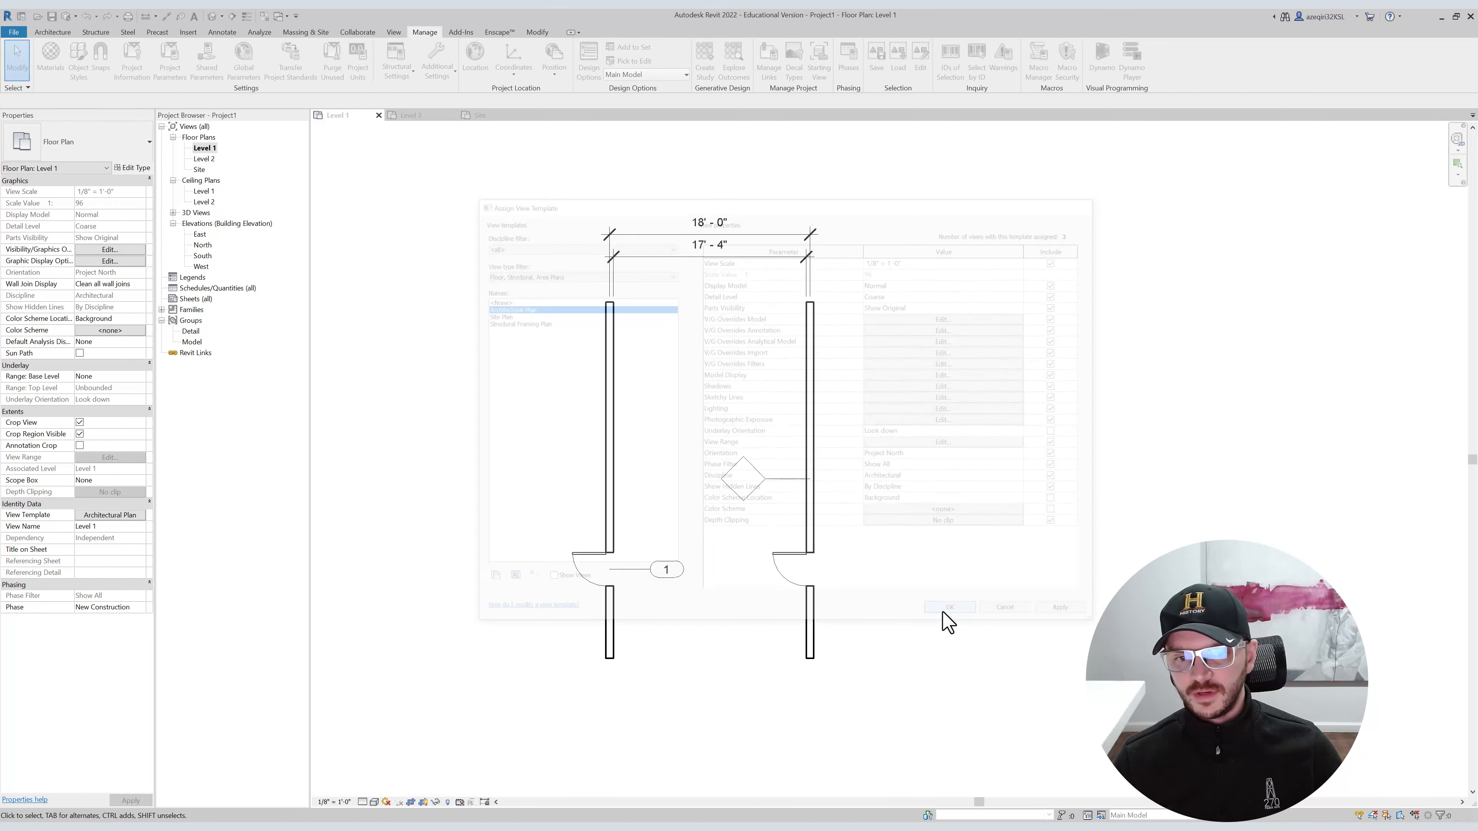
# Inspect the properties of the wall without a door tag, and review the dimension styles offered for the upper dimension.
pyautogui.click(810, 348)
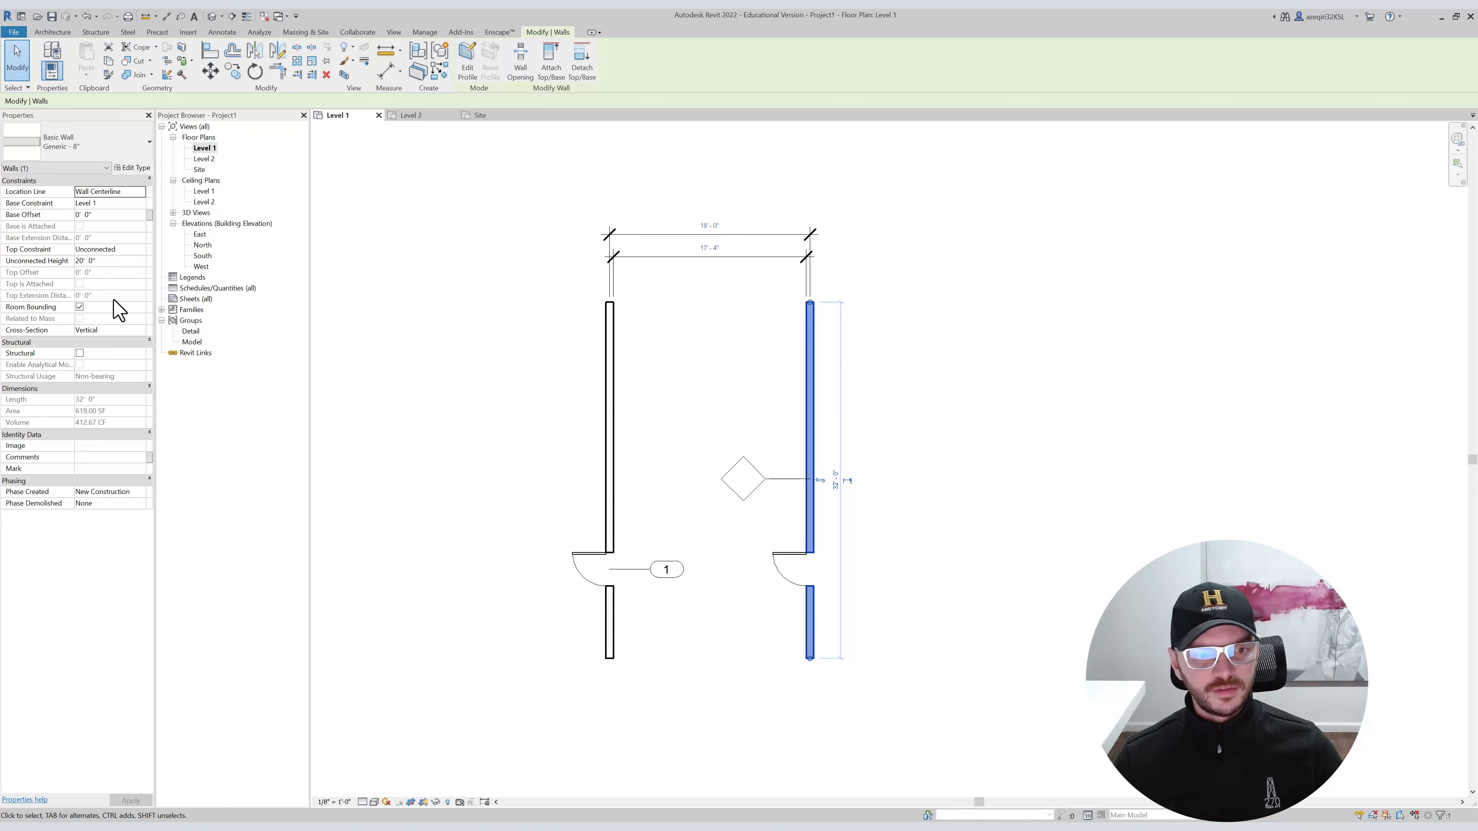
pyautogui.click(538, 238)
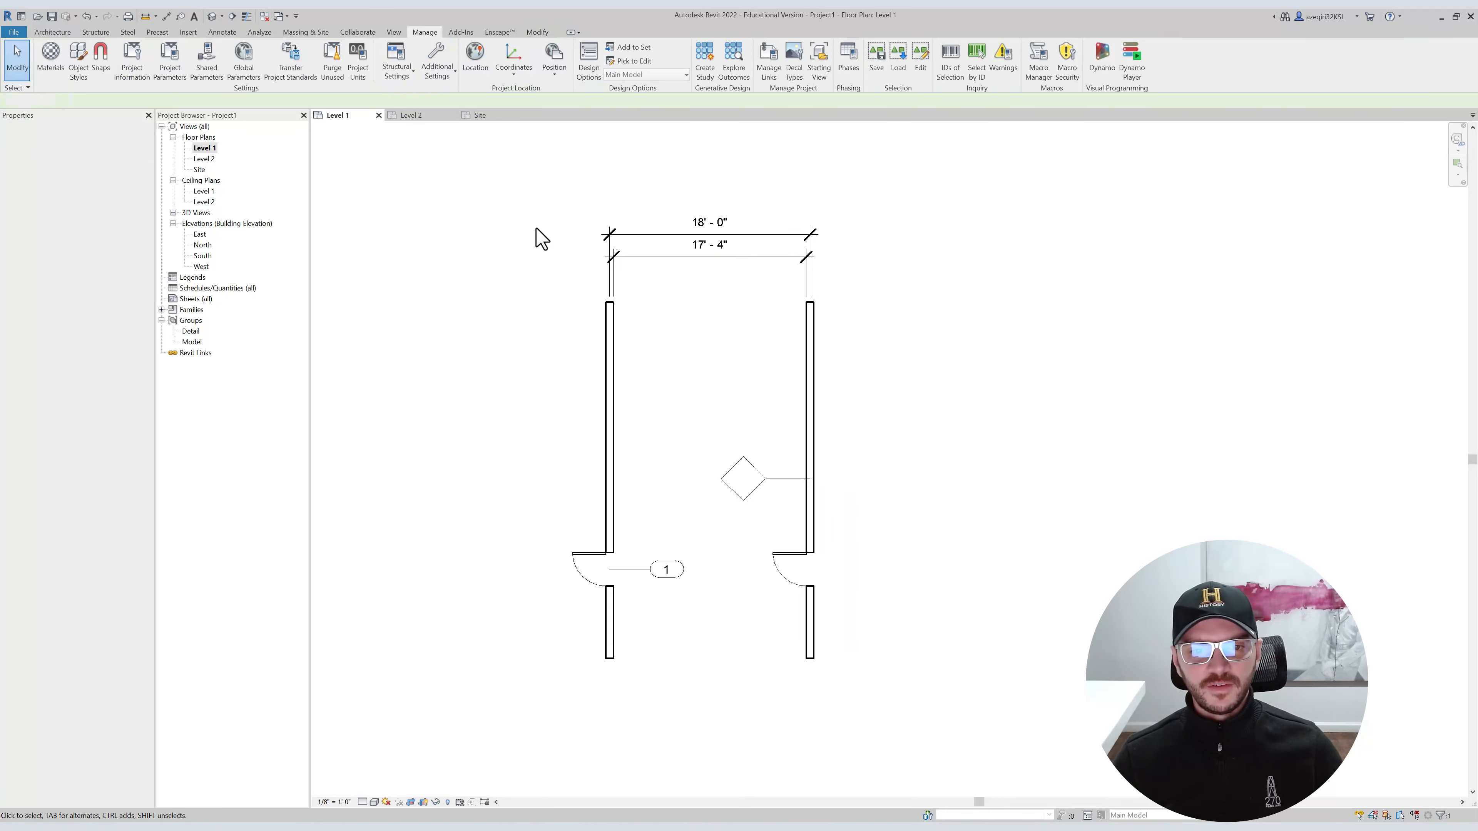
pyautogui.click(644, 240)
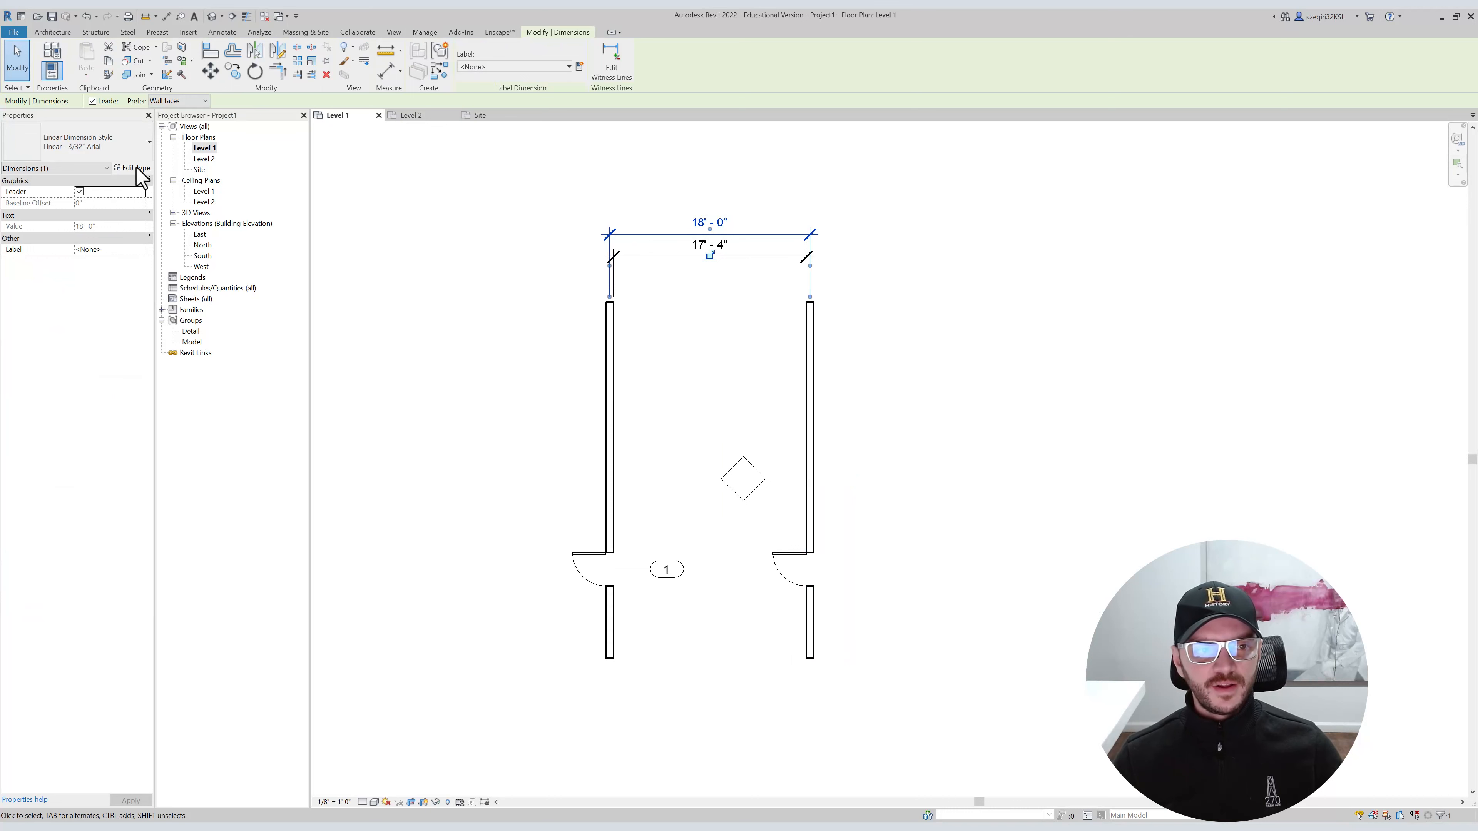
pyautogui.click(131, 145)
pyautogui.click(135, 154)
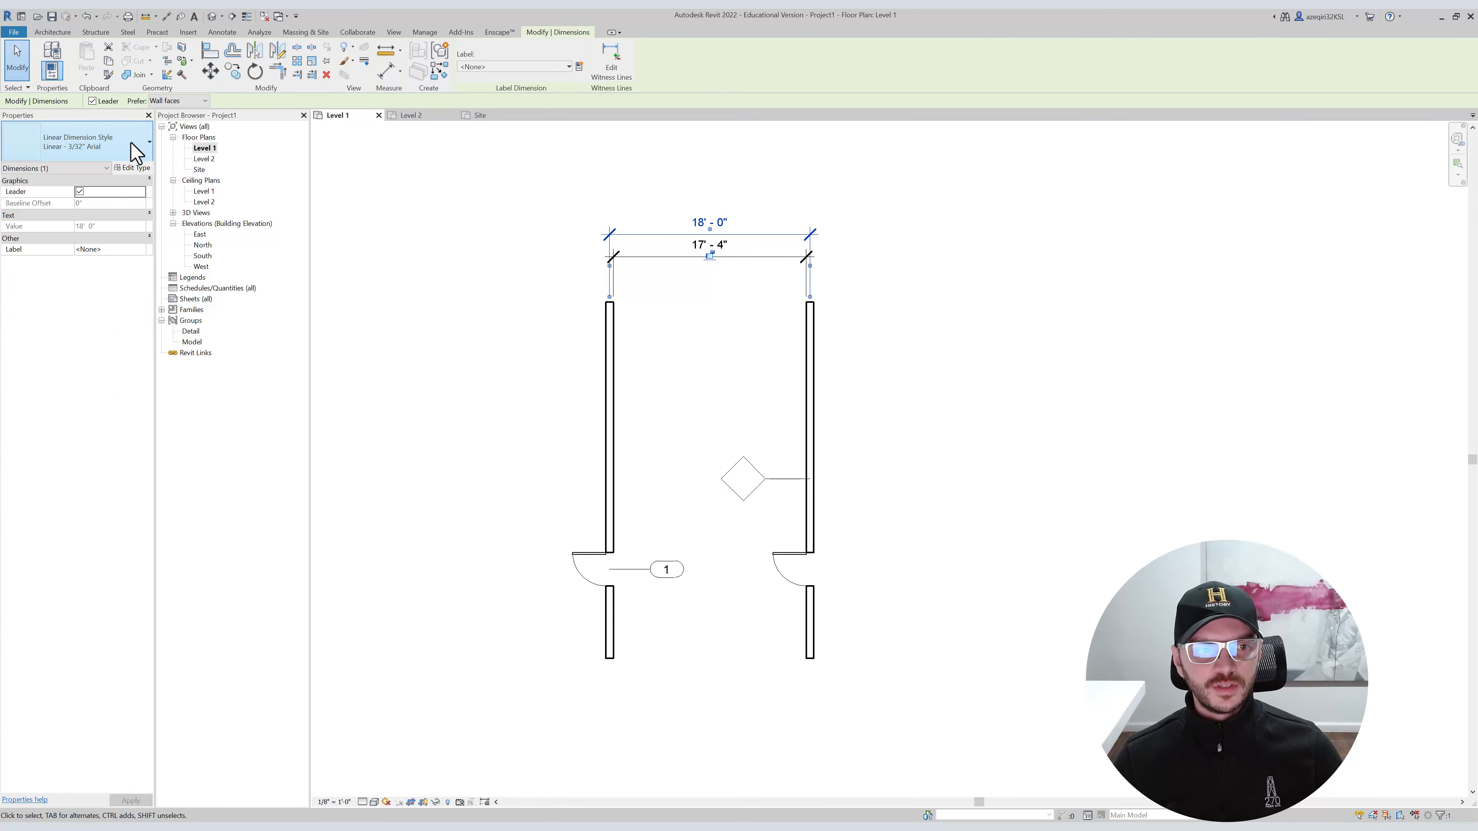
pyautogui.click(142, 149)
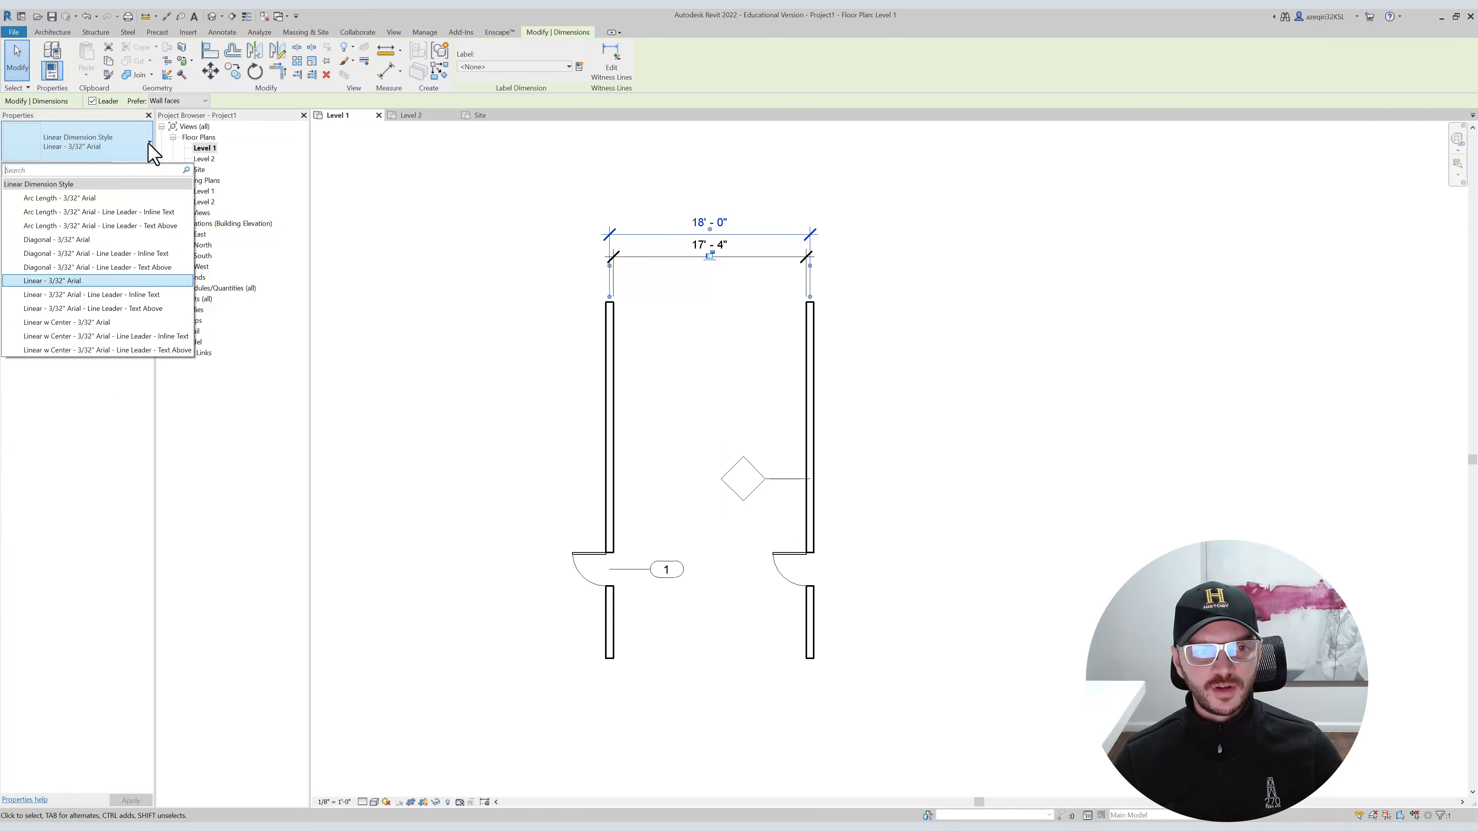
pyautogui.click(151, 153)
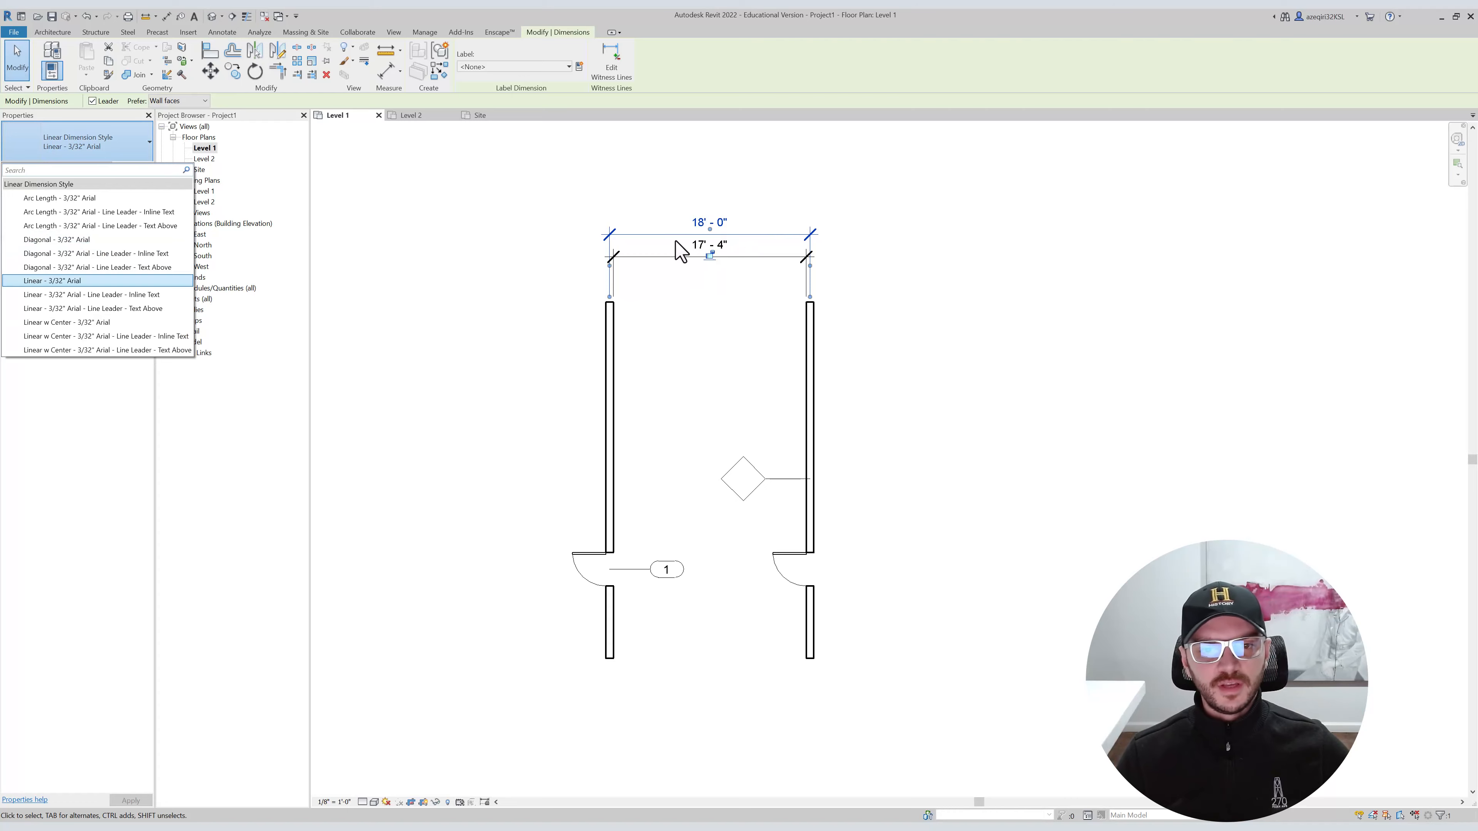
# Check the type choices for the door tagged 1, and deselect it without changes.
pyautogui.click(587, 563)
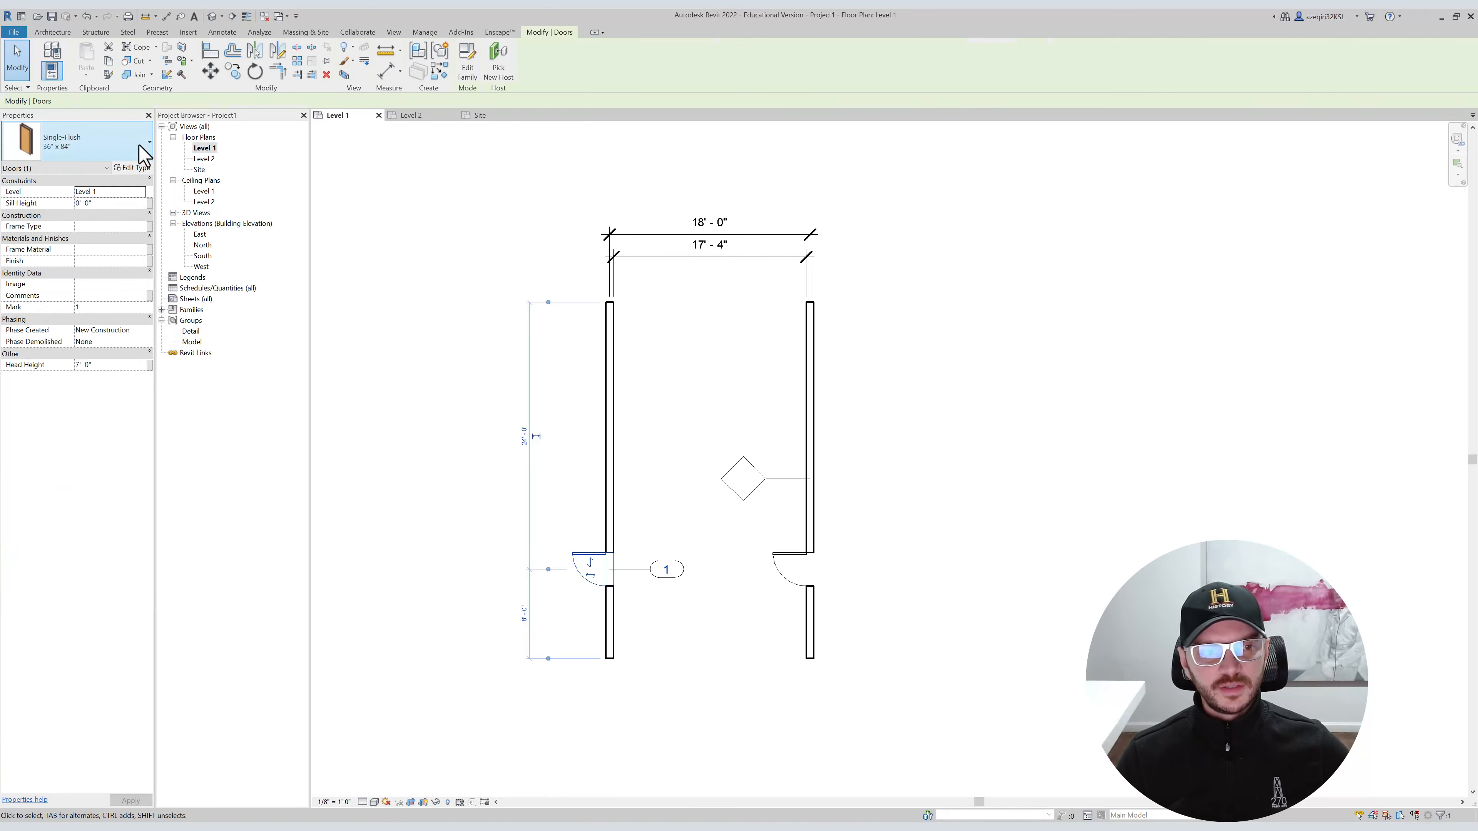
pyautogui.click(102, 160)
pyautogui.press('Escape')
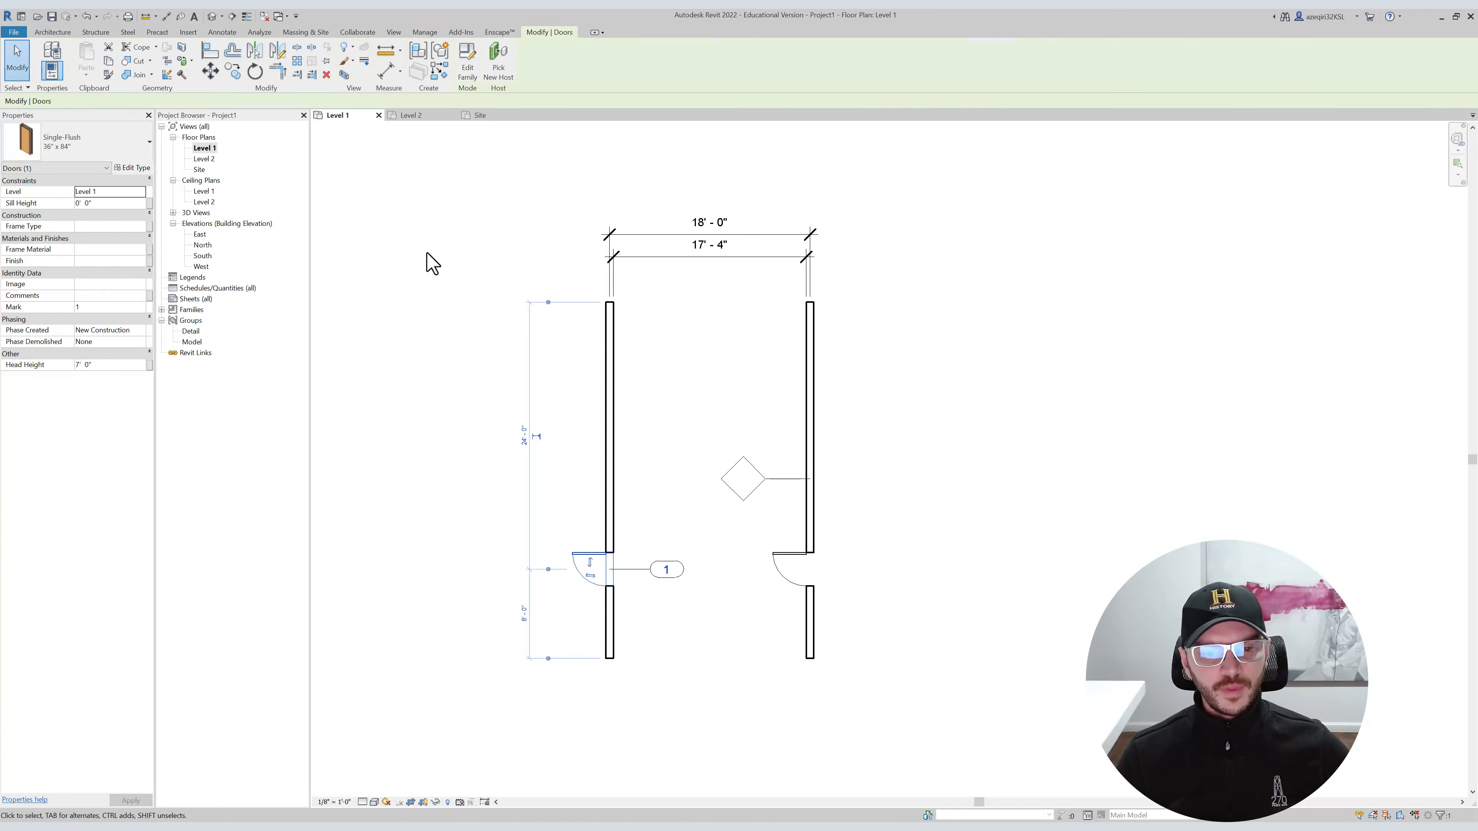
pyautogui.click(442, 268)
# Change the wall holding the door tagged 1 to the type Exterior - CMU Insulated.
pyautogui.click(611, 370)
pyautogui.click(82, 149)
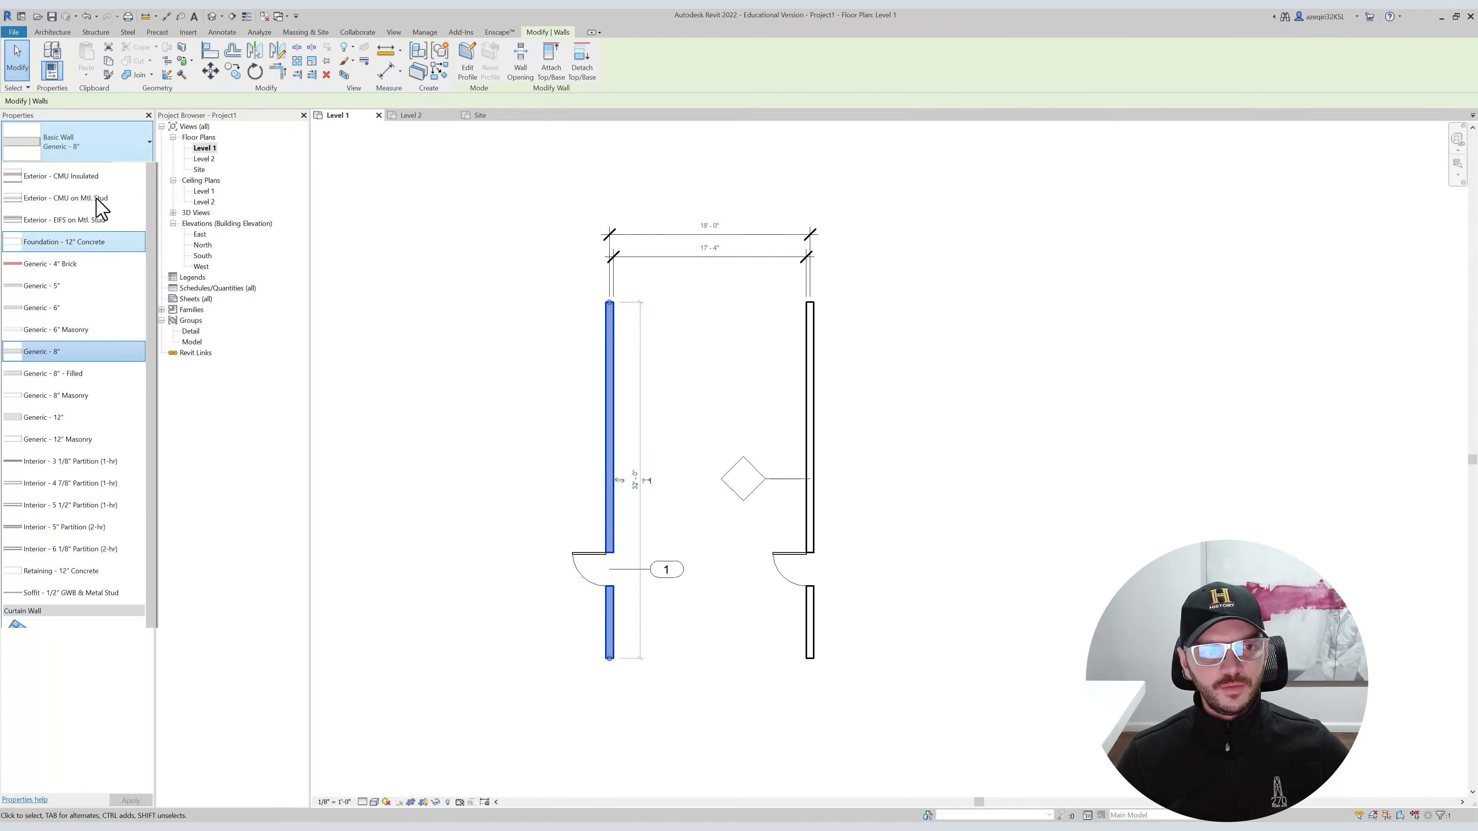
pyautogui.click(99, 271)
pyautogui.click(689, 306)
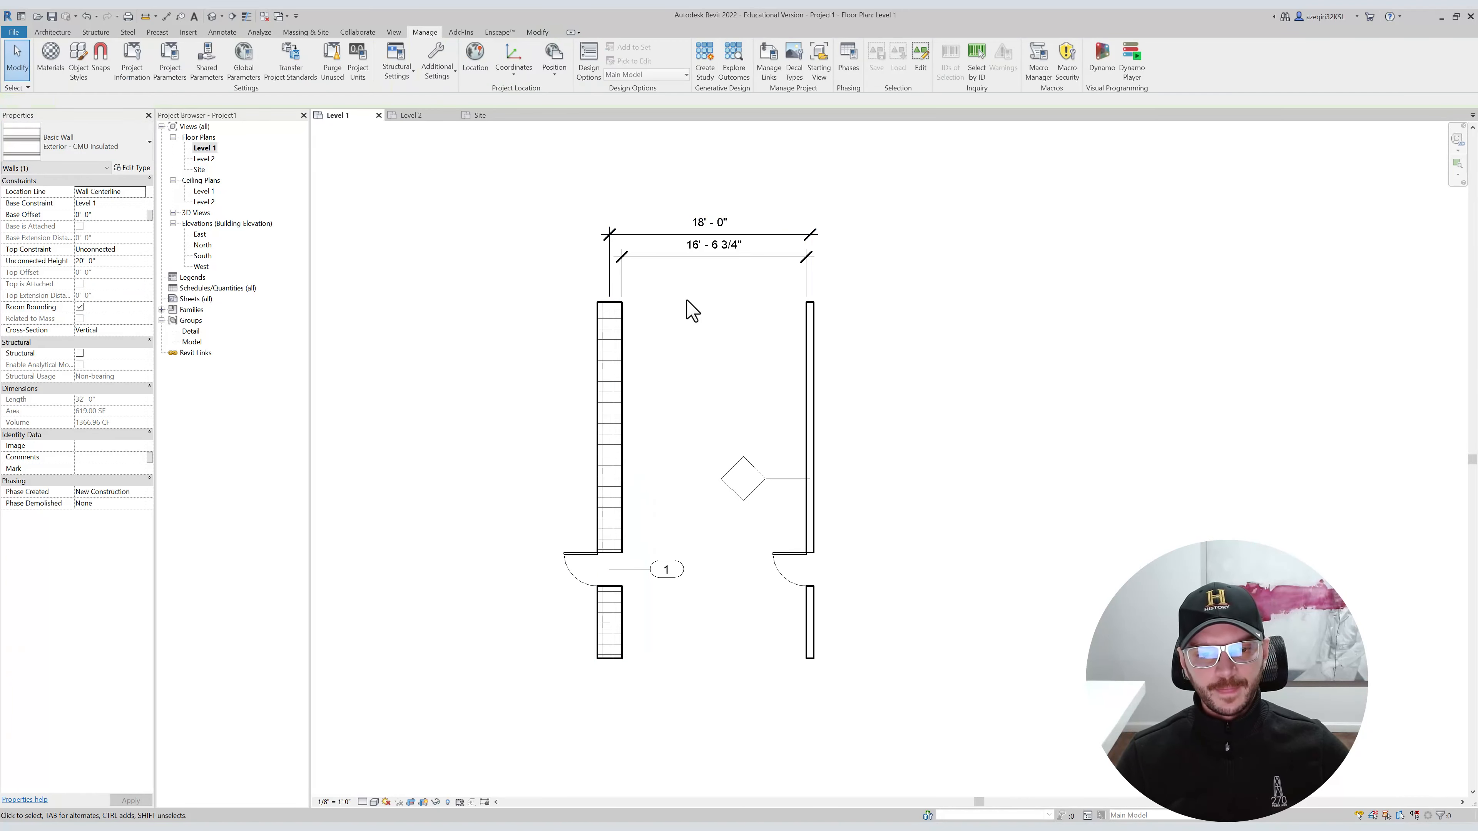
# Review the wall types offered for the Generic - 8" wall, and deselect it without changes.
pyautogui.moveTo(833, 395); pyautogui.dragTo(693, 357, button='middle')
pyautogui.click(743, 367)
pyautogui.scroll(-3, 731, 362)
pyautogui.scroll(1, 693, 356)
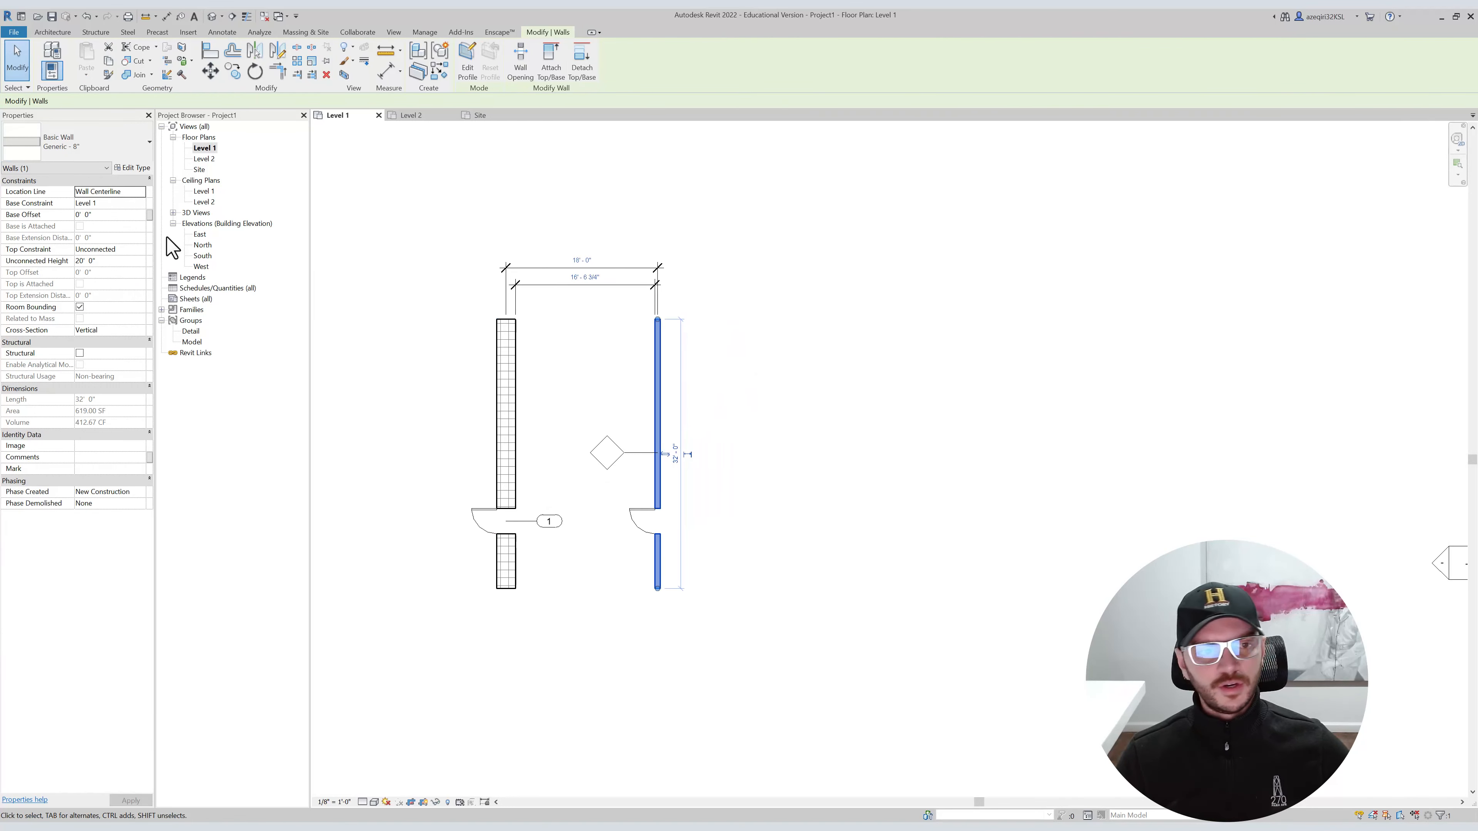
pyautogui.click(110, 152)
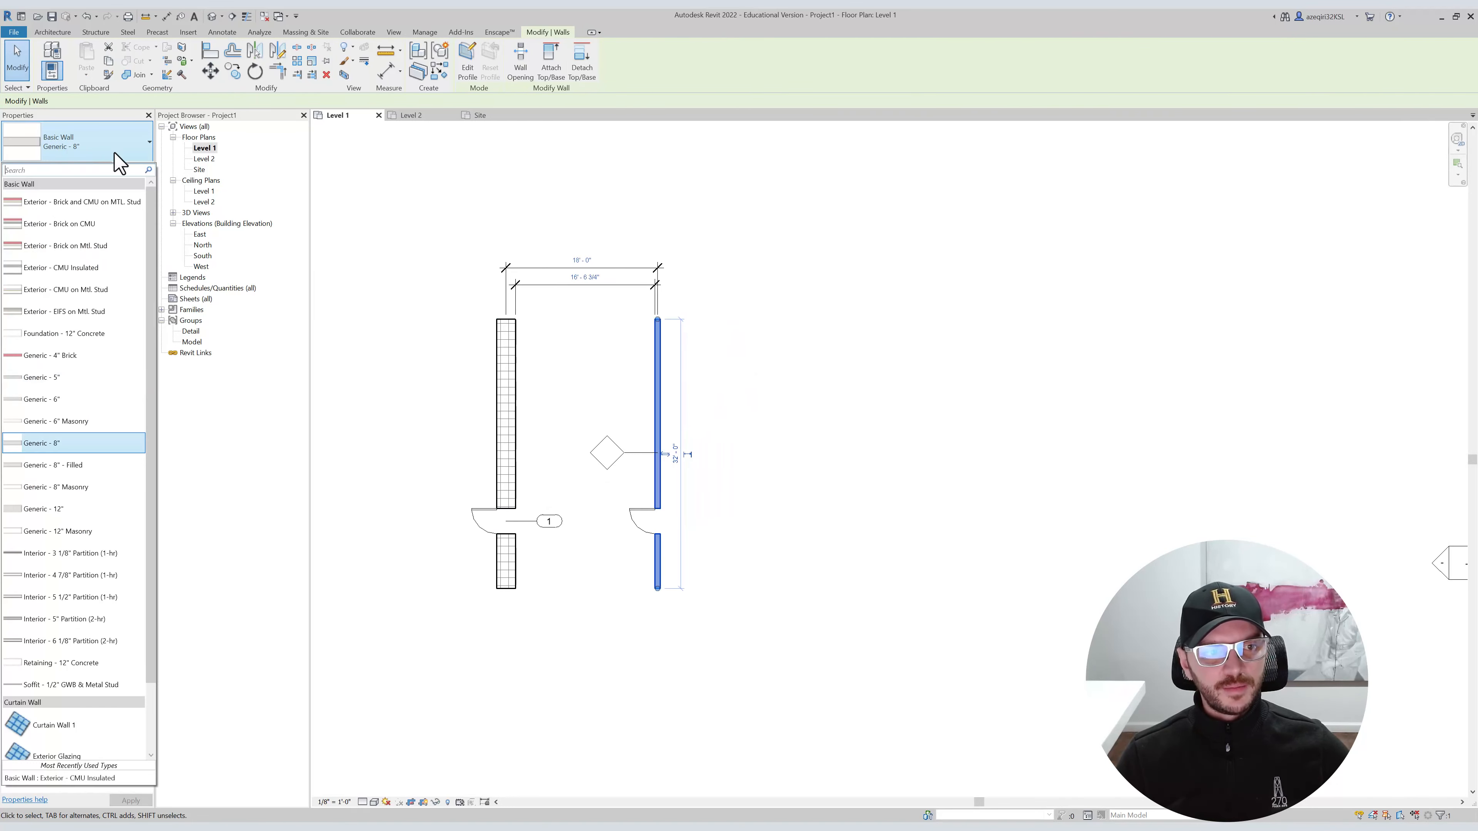
pyautogui.click(604, 152)
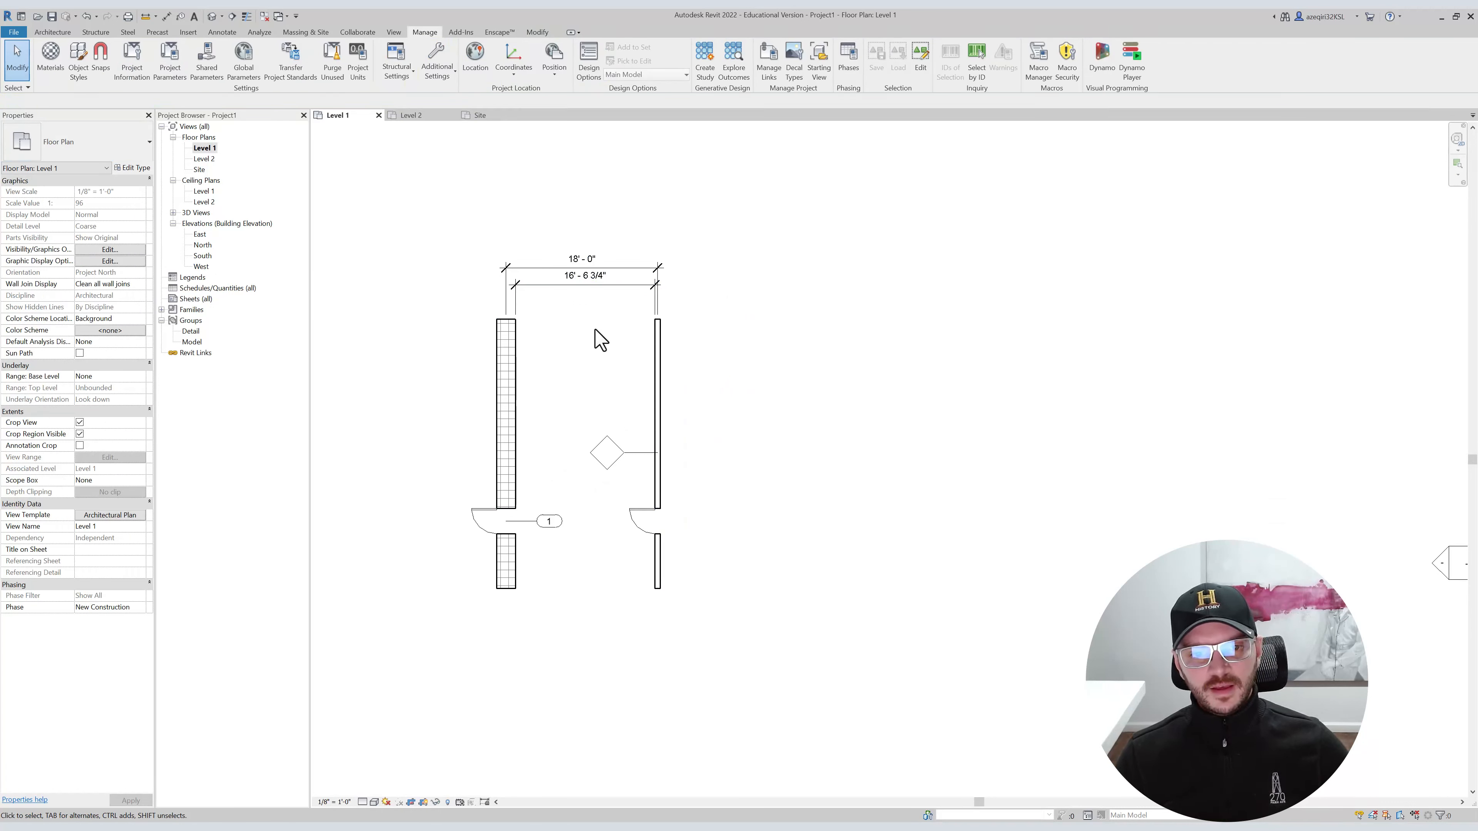
# Examine the type properties of the Generic - 8" wall, and close them without changes.
pyautogui.moveTo(595, 331); pyautogui.dragTo(621, 349, button='middle')
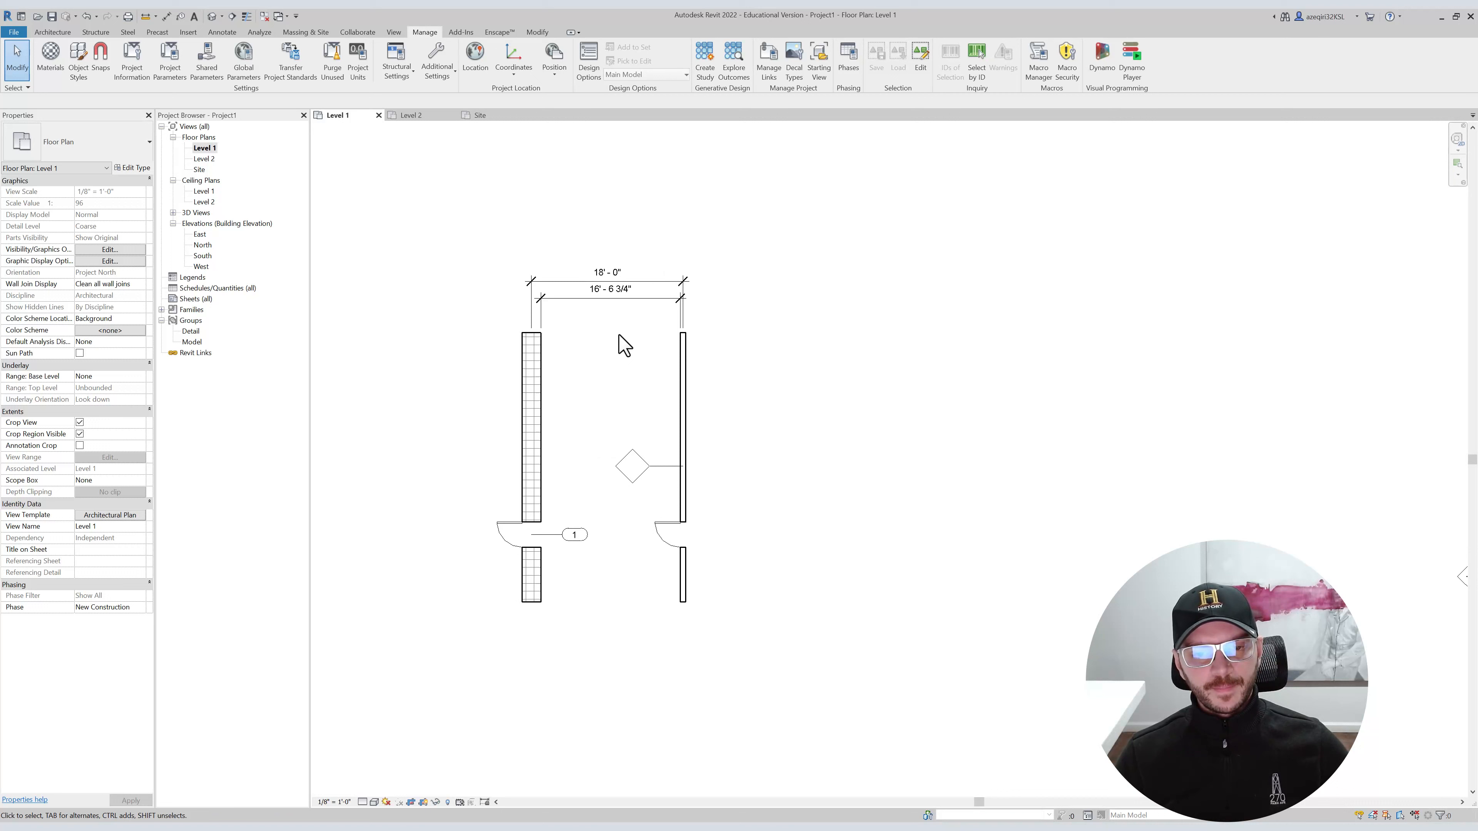
pyautogui.click(685, 362)
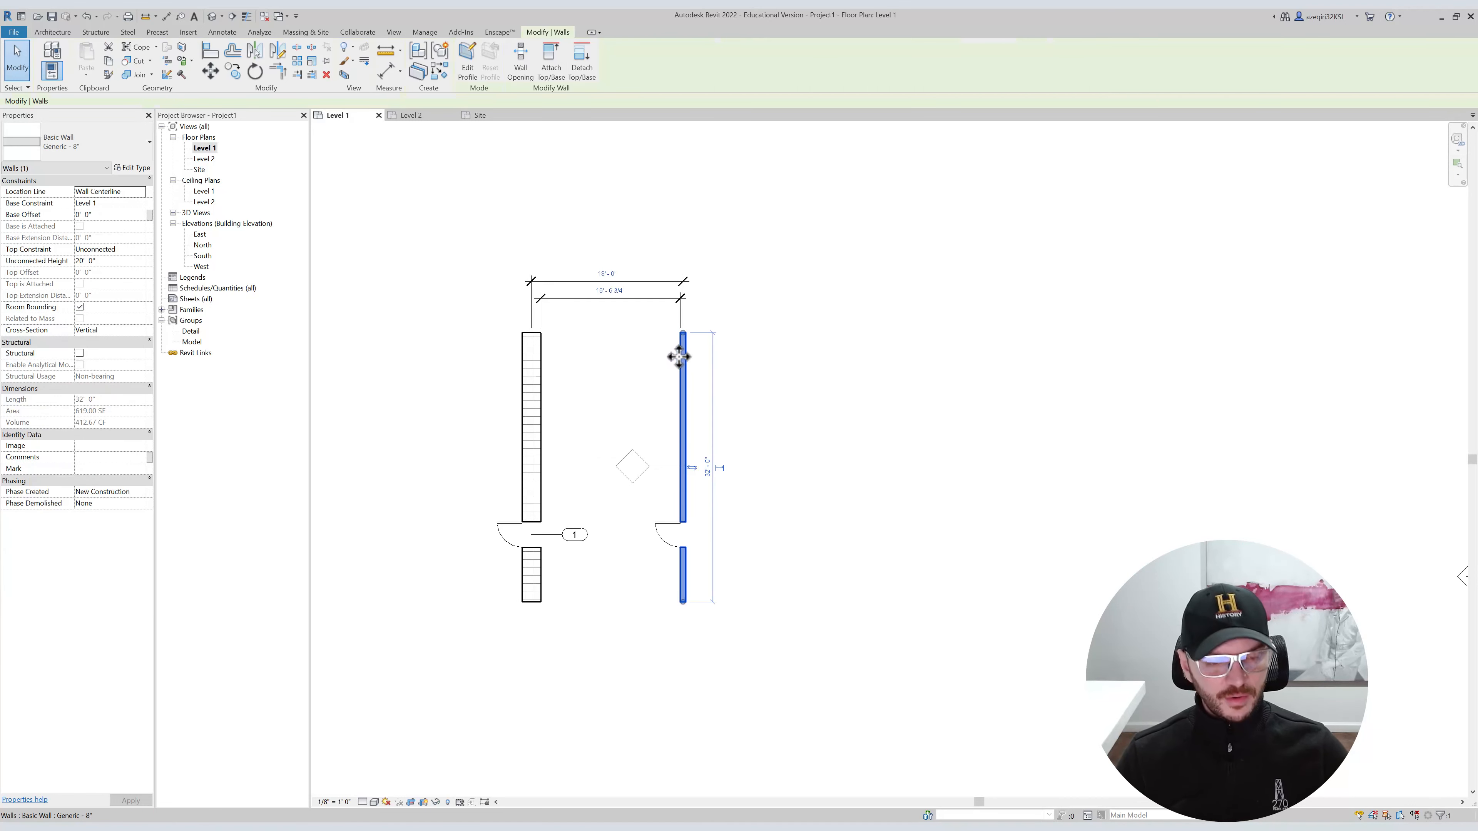
pyautogui.click(141, 171)
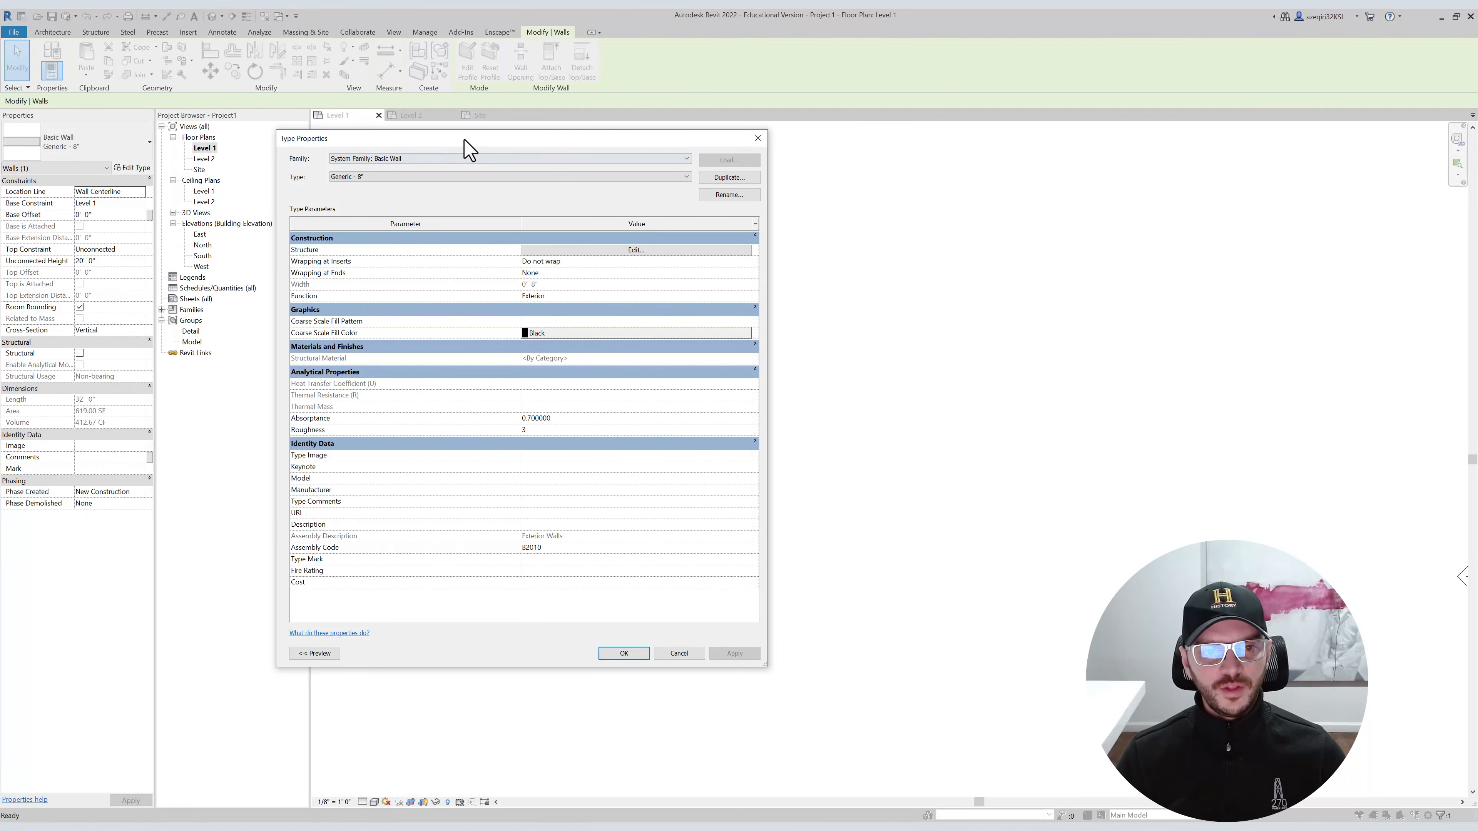
pyautogui.moveTo(675, 154); pyautogui.dragTo(760, 182)
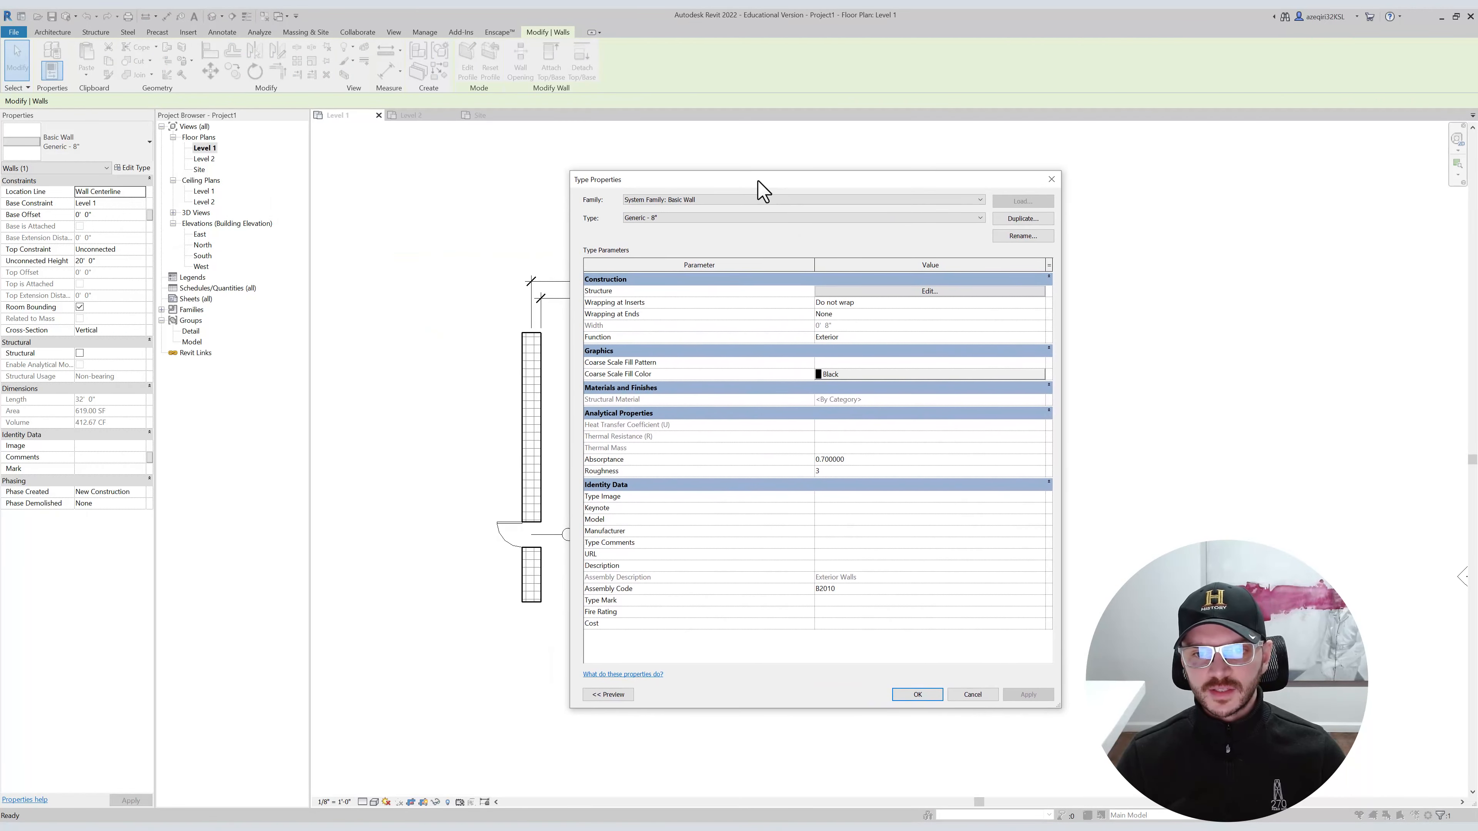
pyautogui.press('Escape')
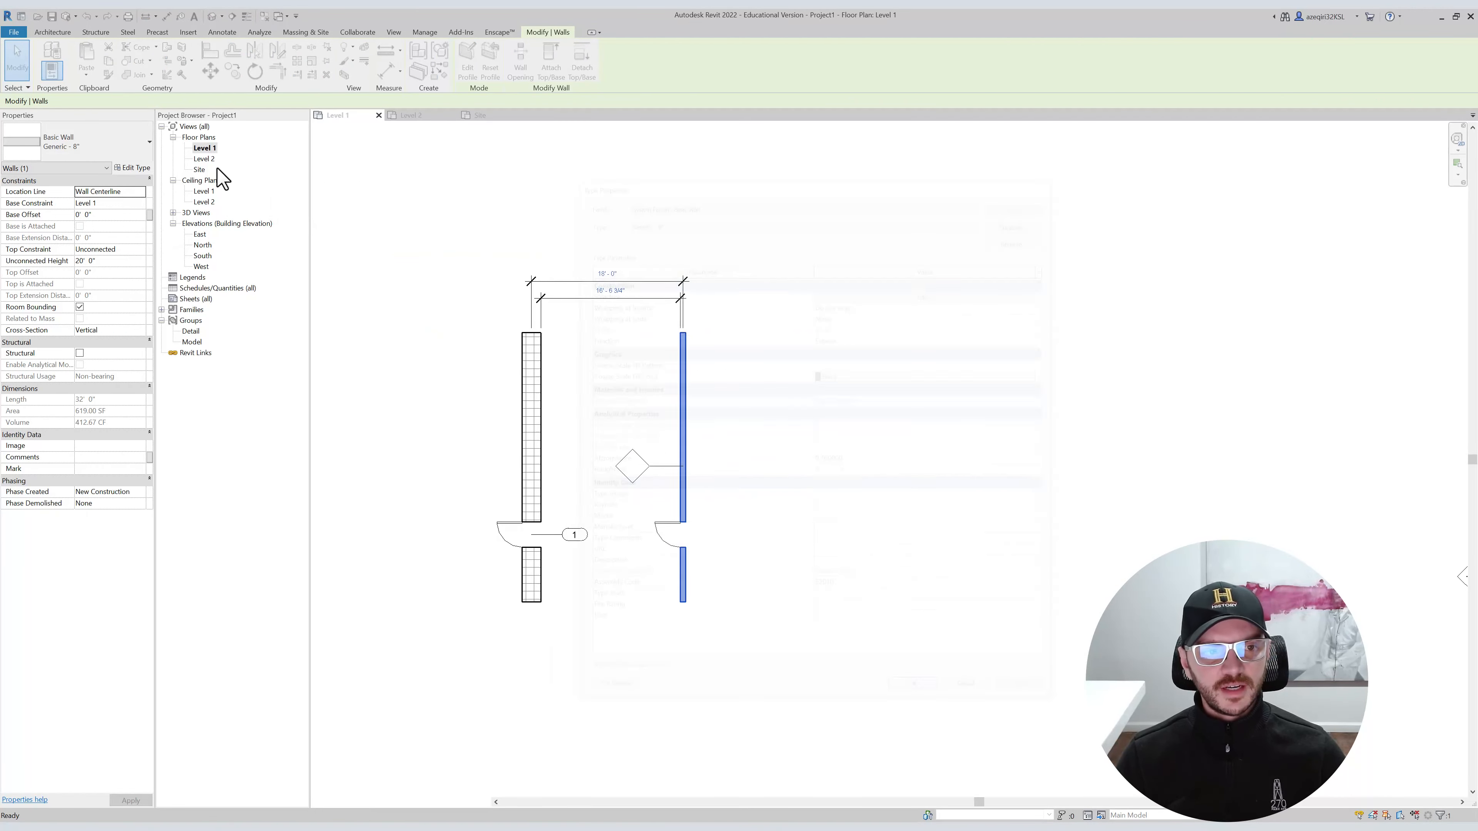
# Inspect the layer structure of the selected wall's Generic - 8" type, and close the assembly without changes.
pyautogui.click(139, 169)
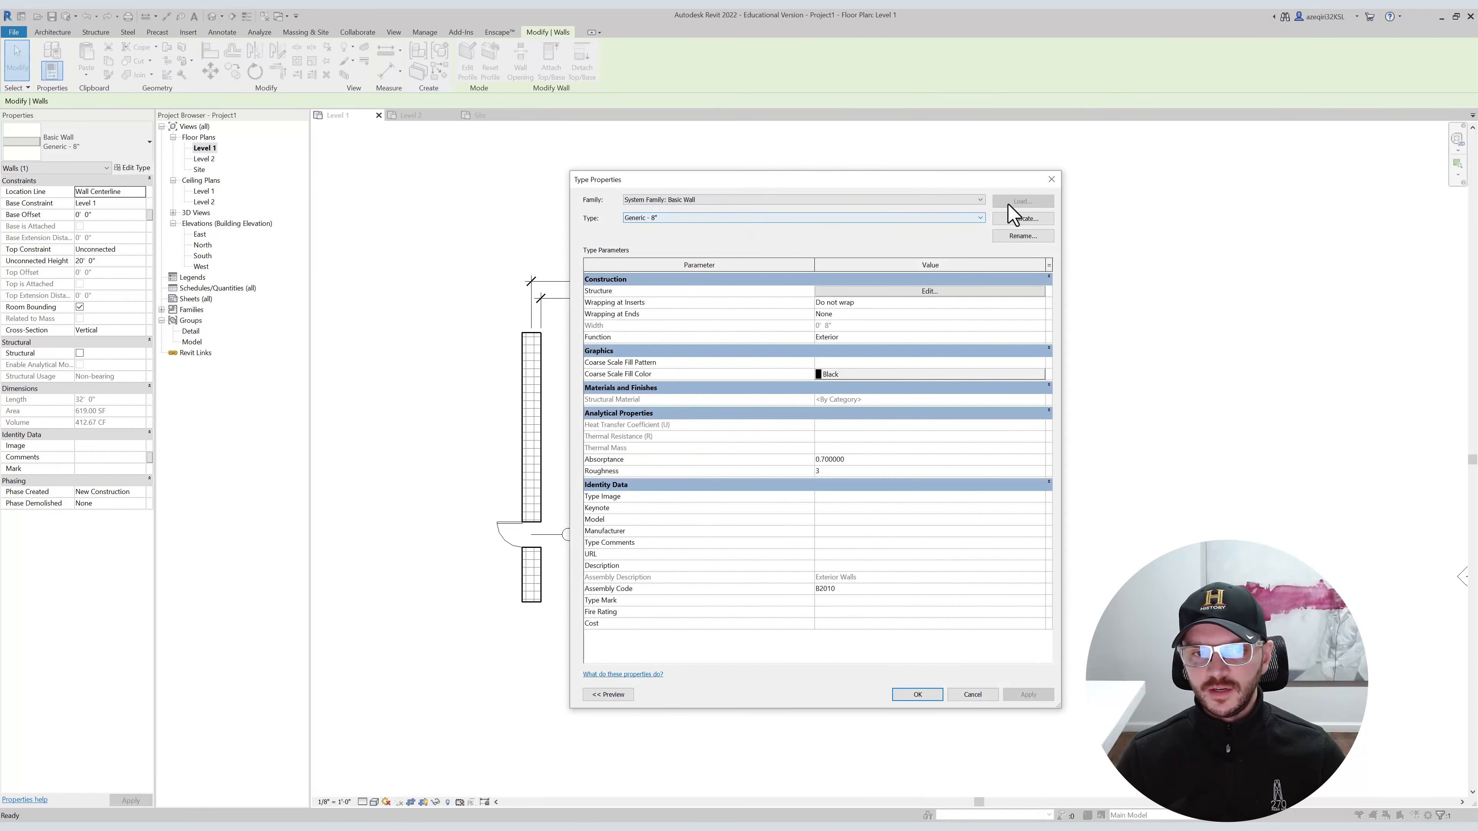
pyautogui.moveTo(661, 182); pyautogui.dragTo(582, 169)
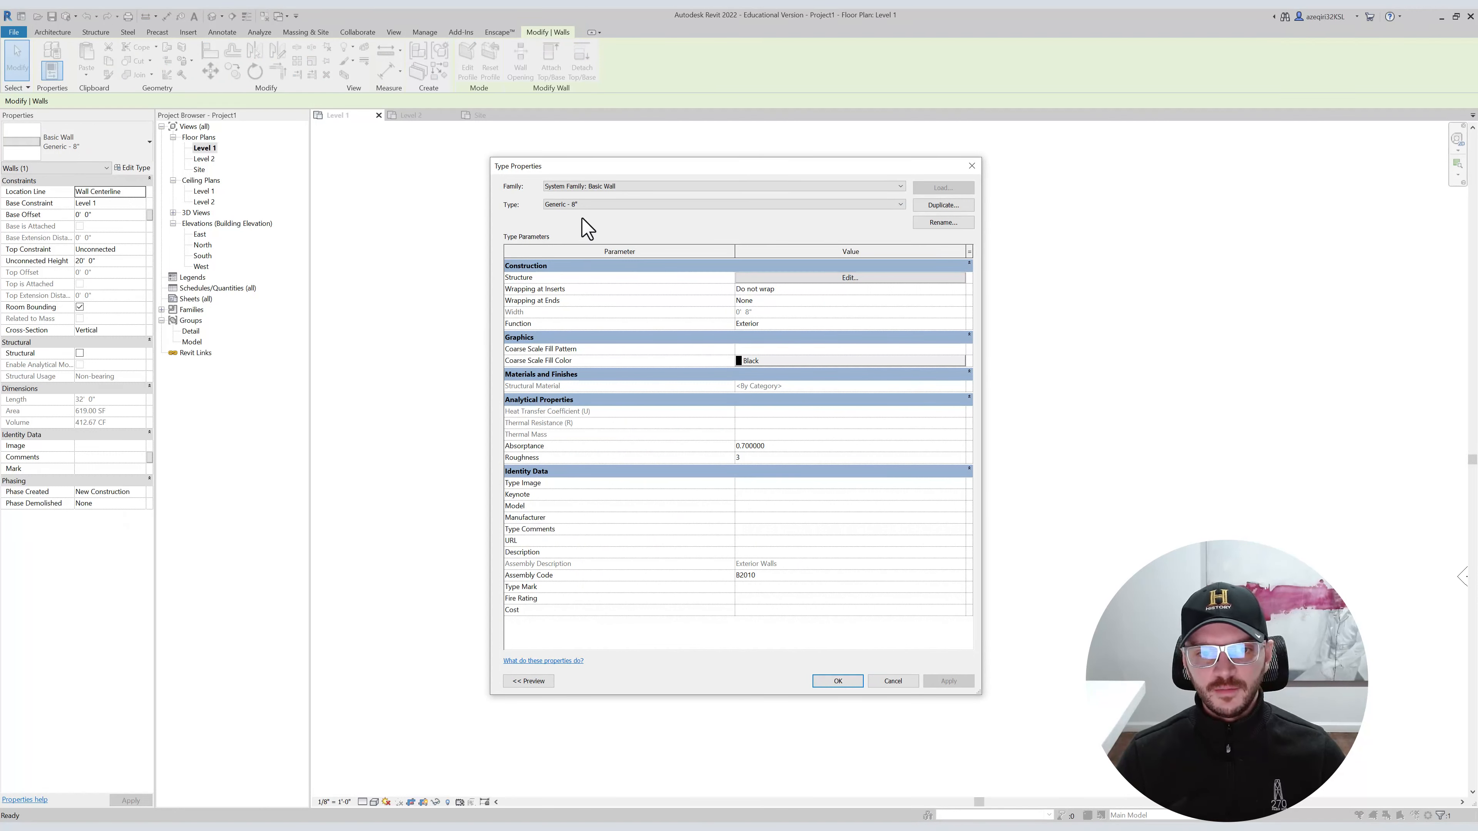
pyautogui.moveTo(584, 165); pyautogui.dragTo(604, 144)
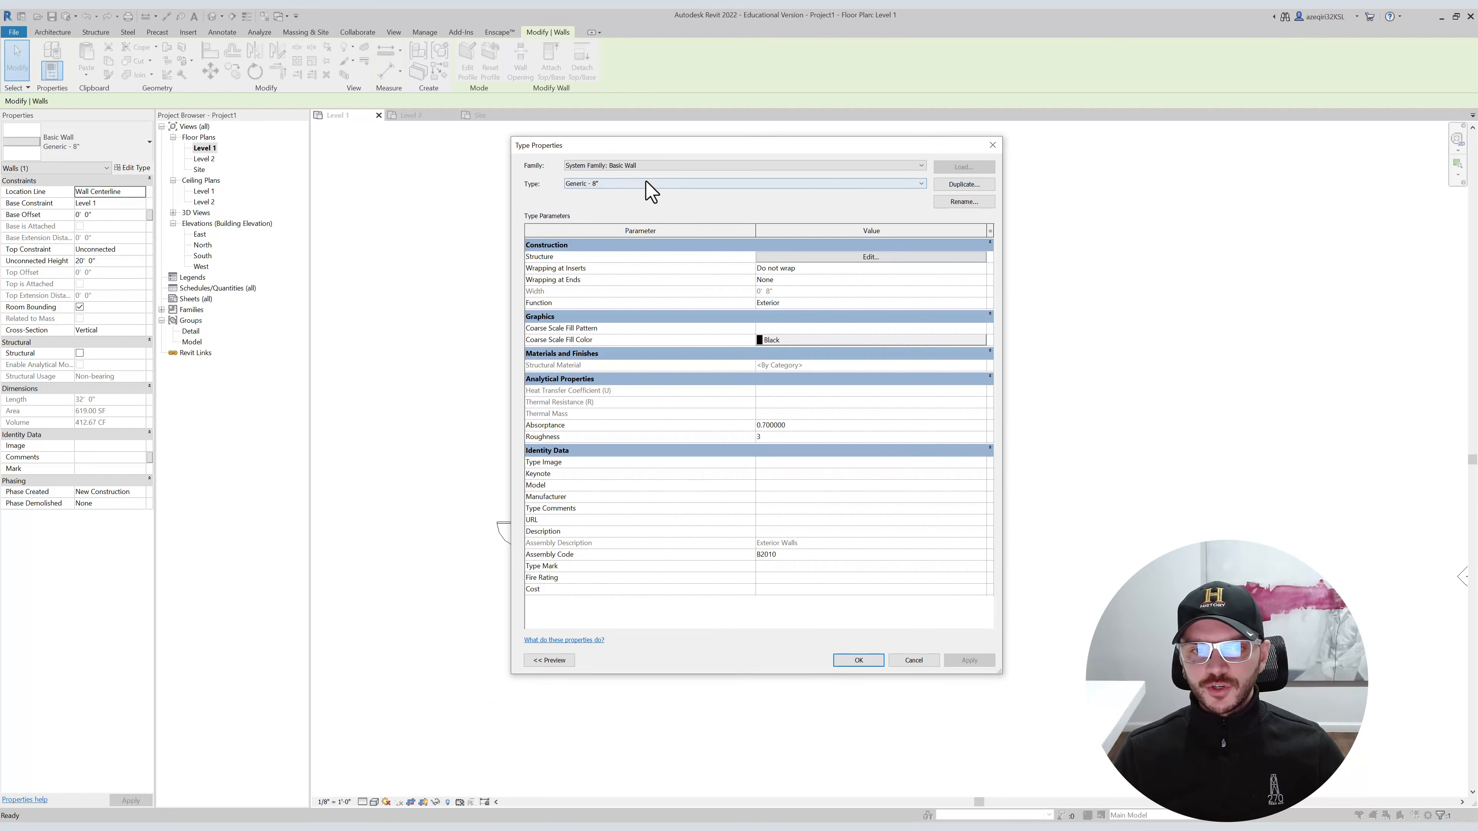
pyautogui.click(614, 185)
pyautogui.click(617, 187)
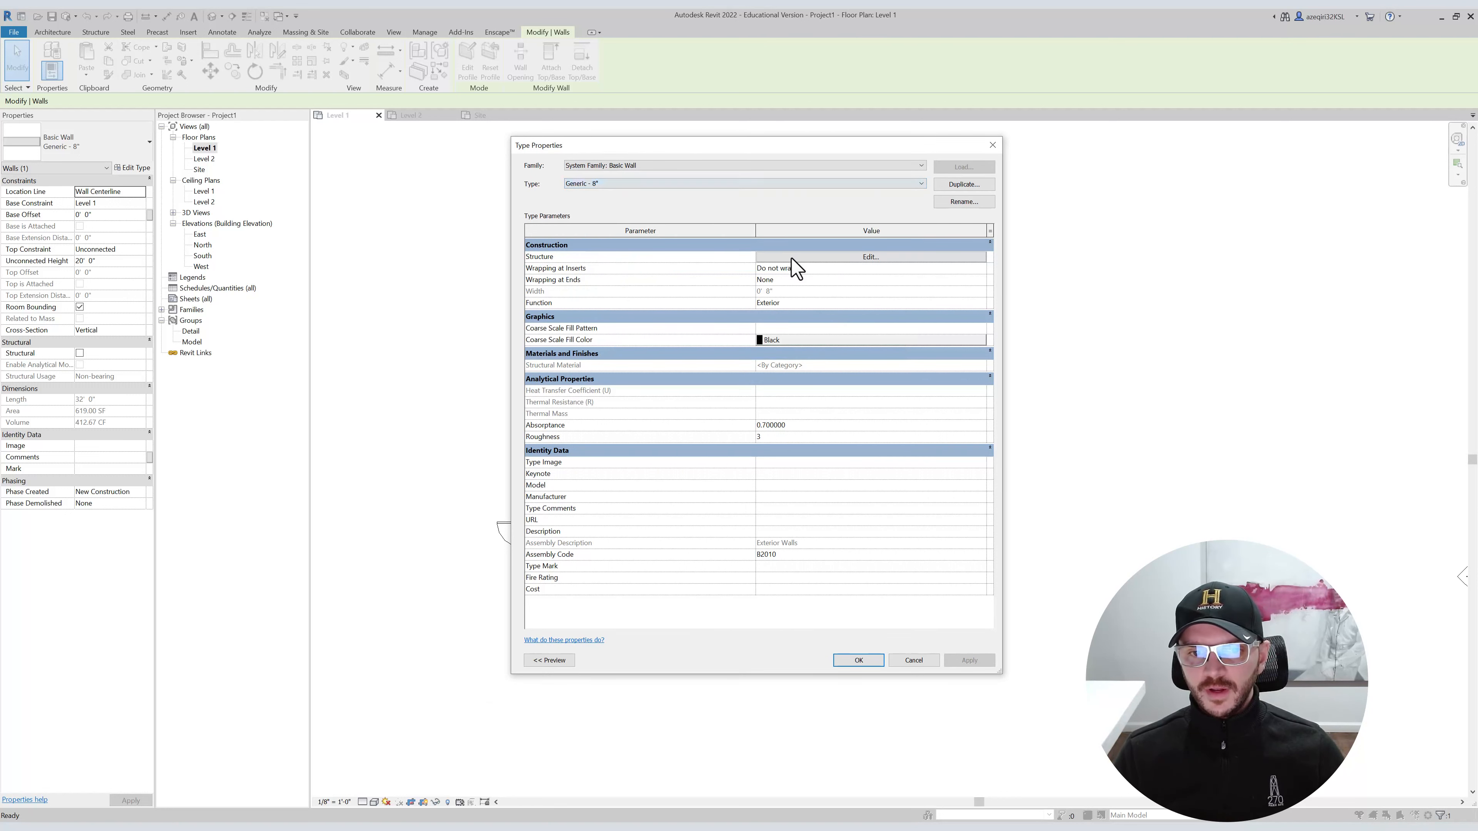
pyautogui.click(791, 260)
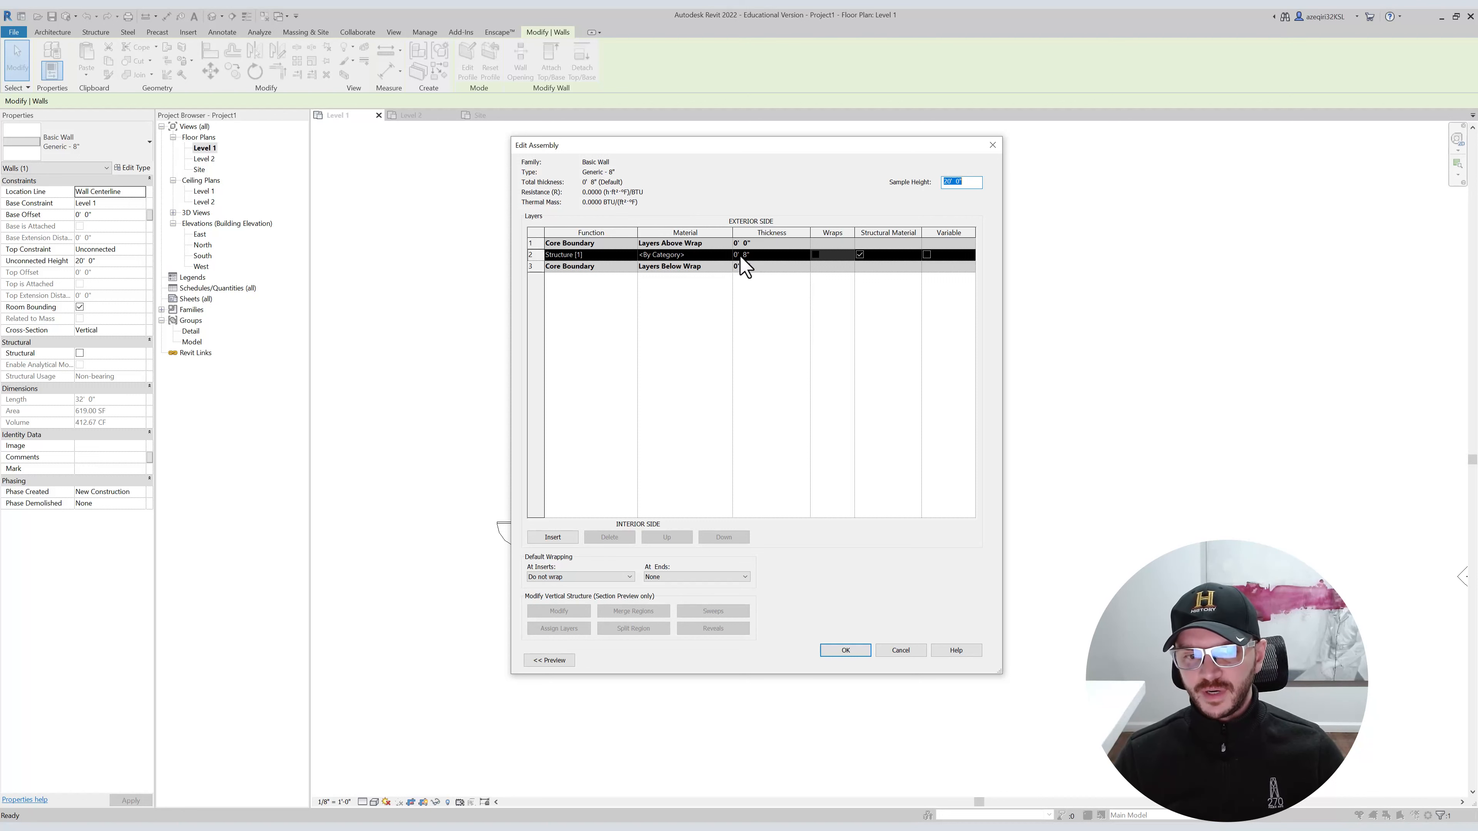
pyautogui.click(902, 650)
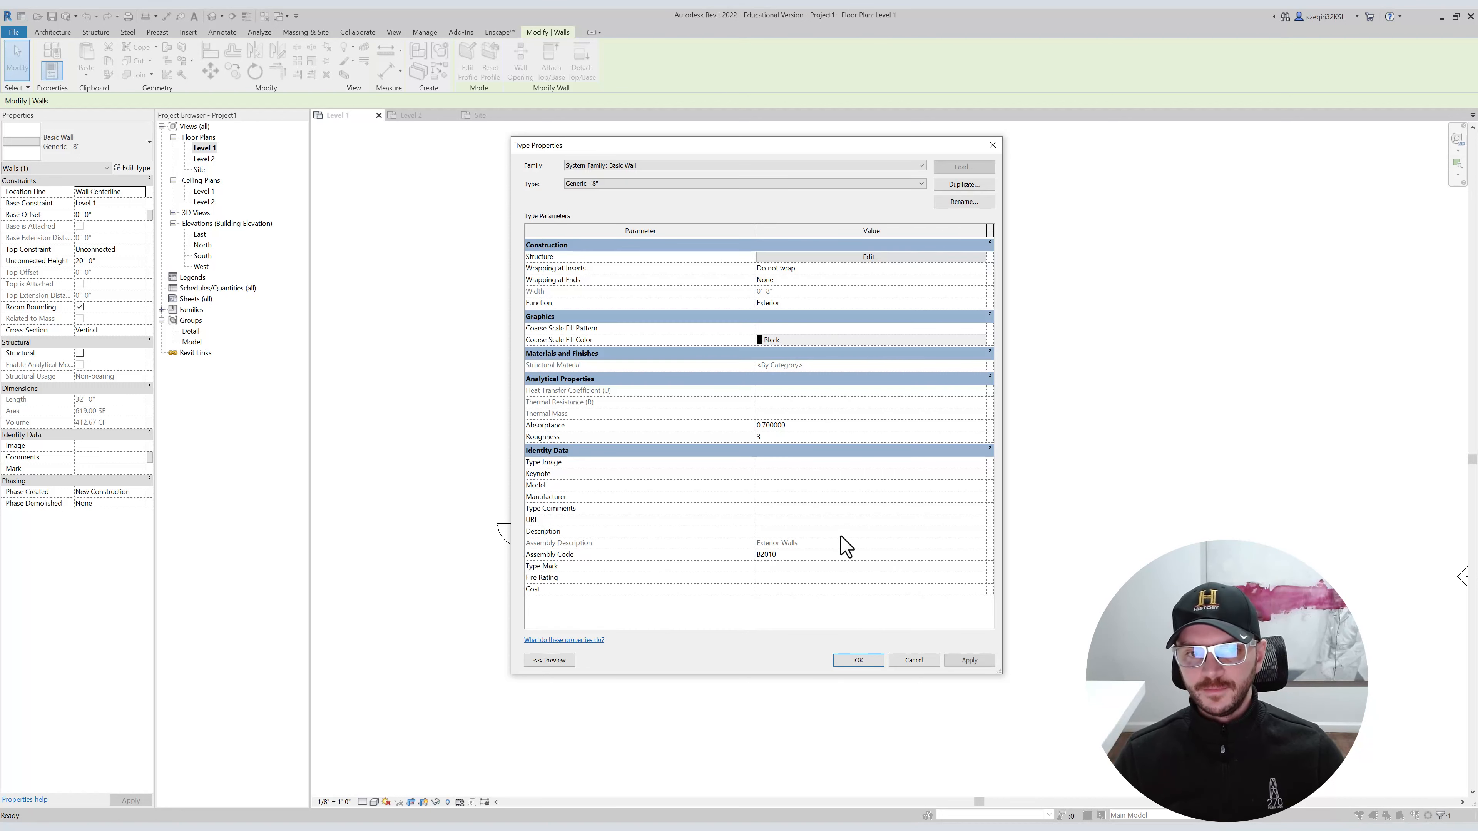
# Insert a new structure layer in the Generic - 8" wall assembly and move the 8" layer outside the exterior core boundary.
pyautogui.click(814, 257)
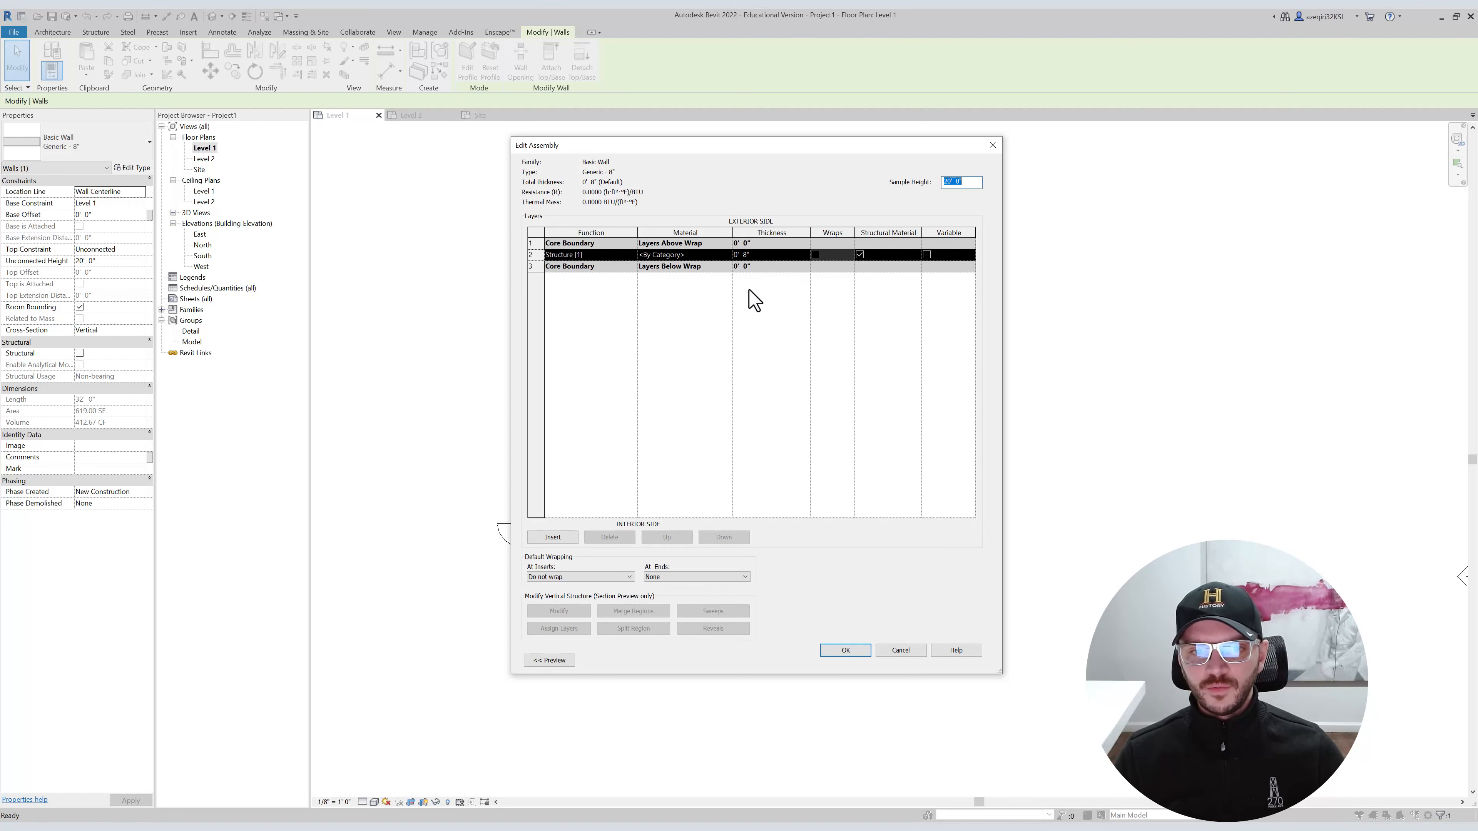
pyautogui.click(564, 539)
pyautogui.click(608, 267)
pyautogui.click(547, 266)
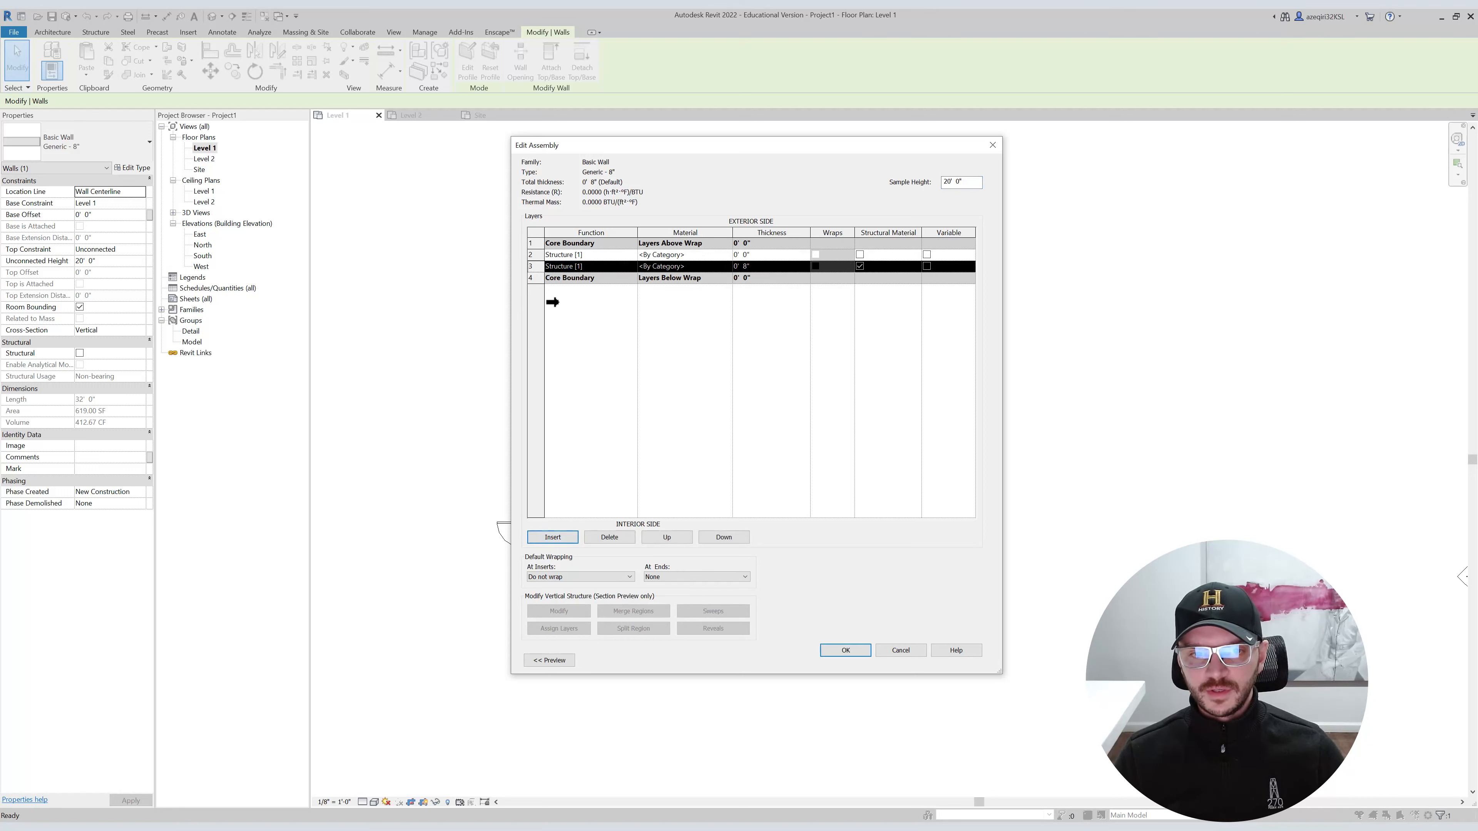
pyautogui.click(667, 537)
pyautogui.click(668, 538)
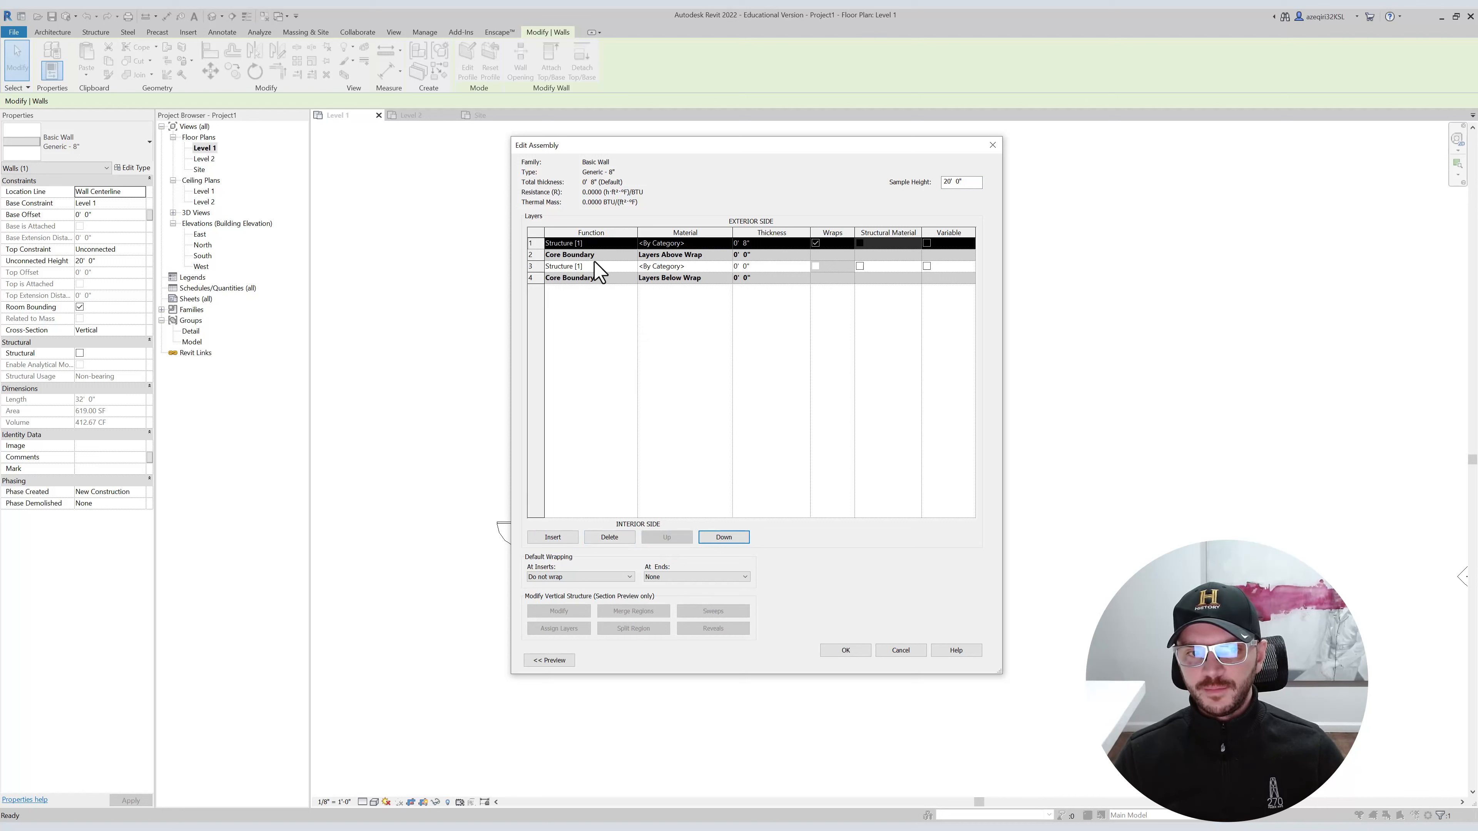
# Set the function of the outermost wall layer to Finish 1 [4].
pyautogui.click(603, 243)
pyautogui.click(632, 244)
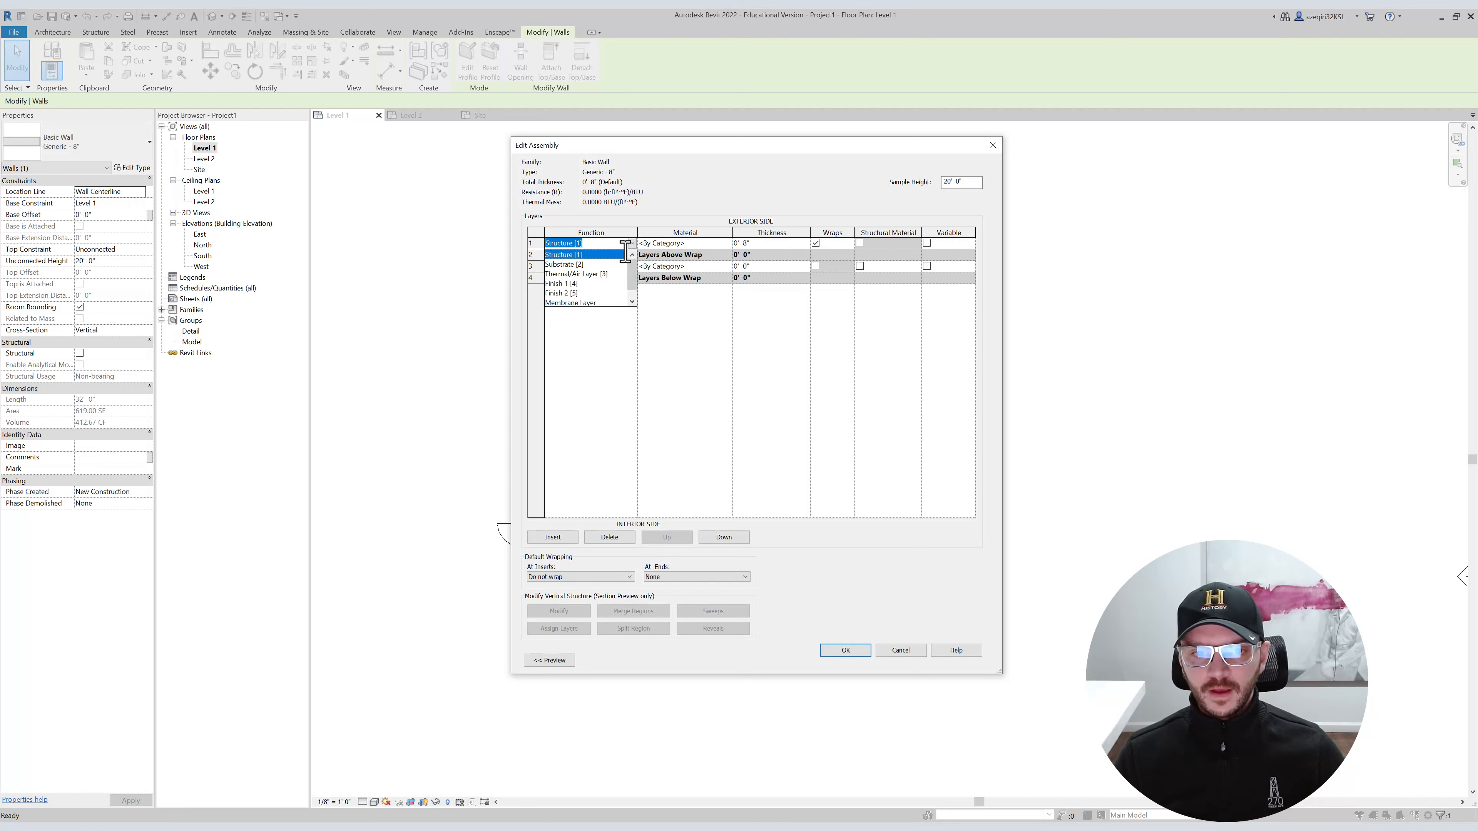
pyautogui.click(606, 283)
# Search the materials for "plast" and assign Gypsum Wall Board to the Finish 1 [4] layer.
pyautogui.click(702, 245)
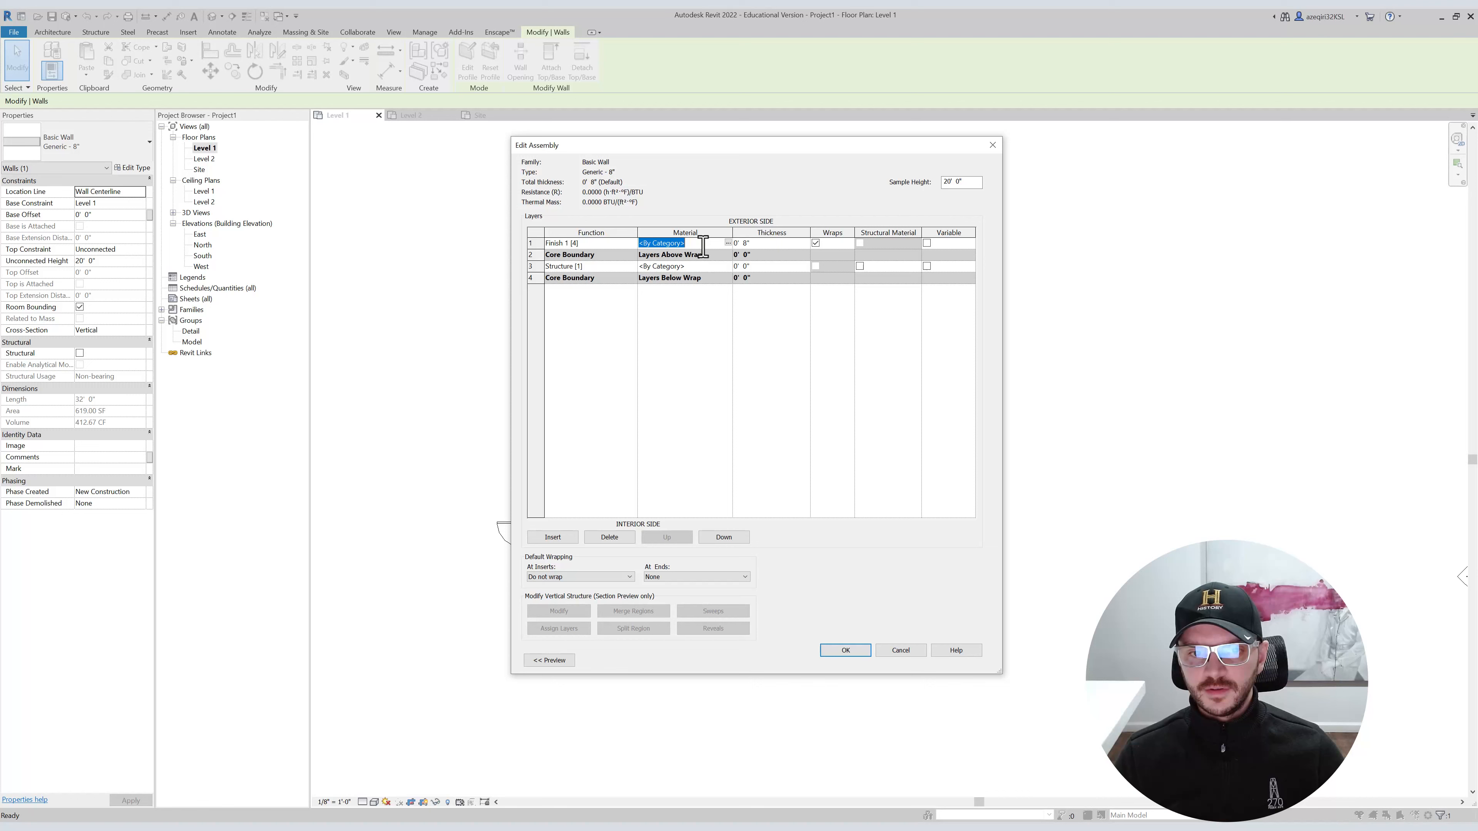
pyautogui.click(728, 243)
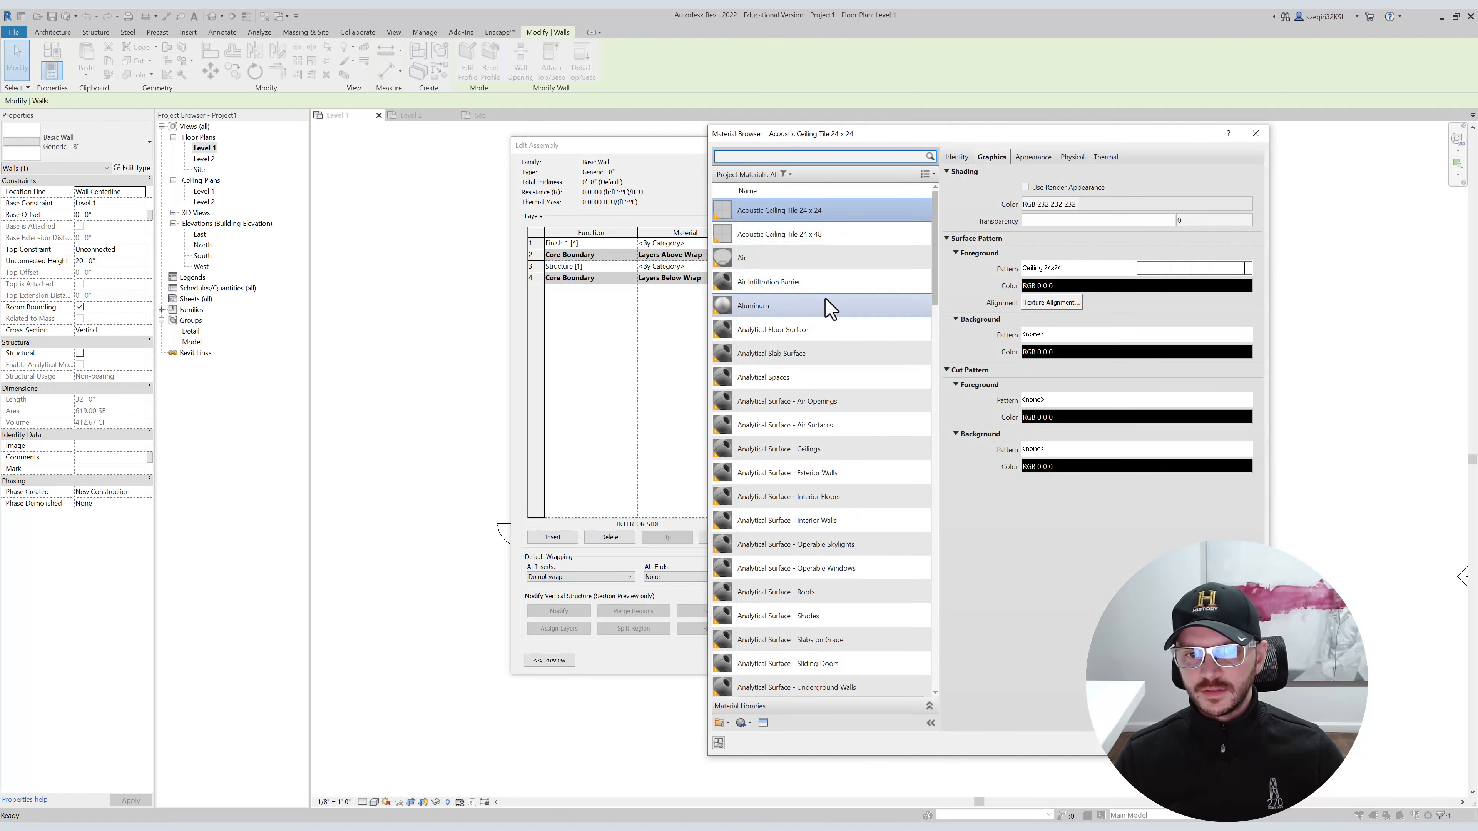
pyautogui.scroll(-10, 831, 350)
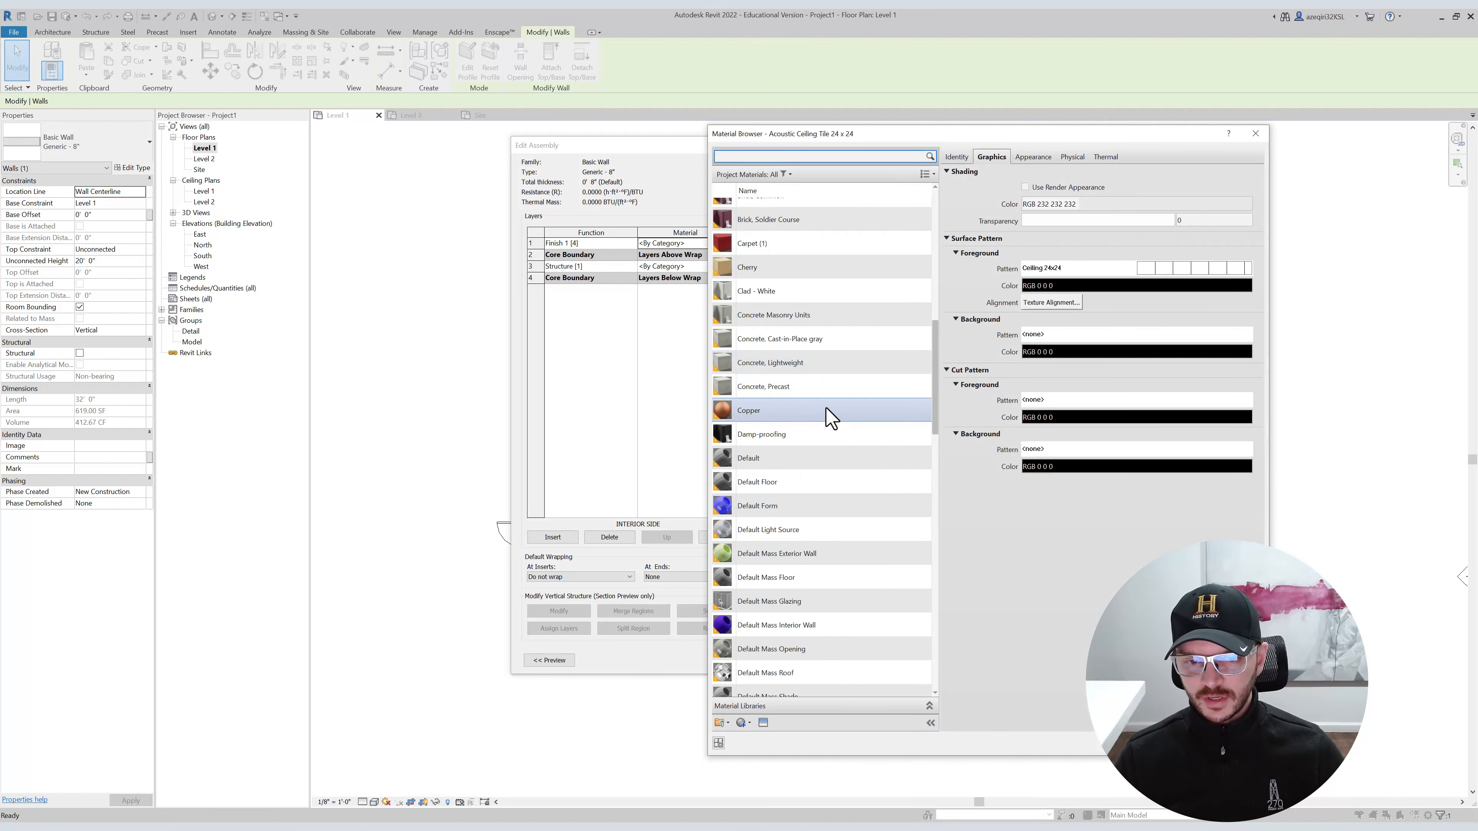
pyautogui.scroll(-5, 823, 396)
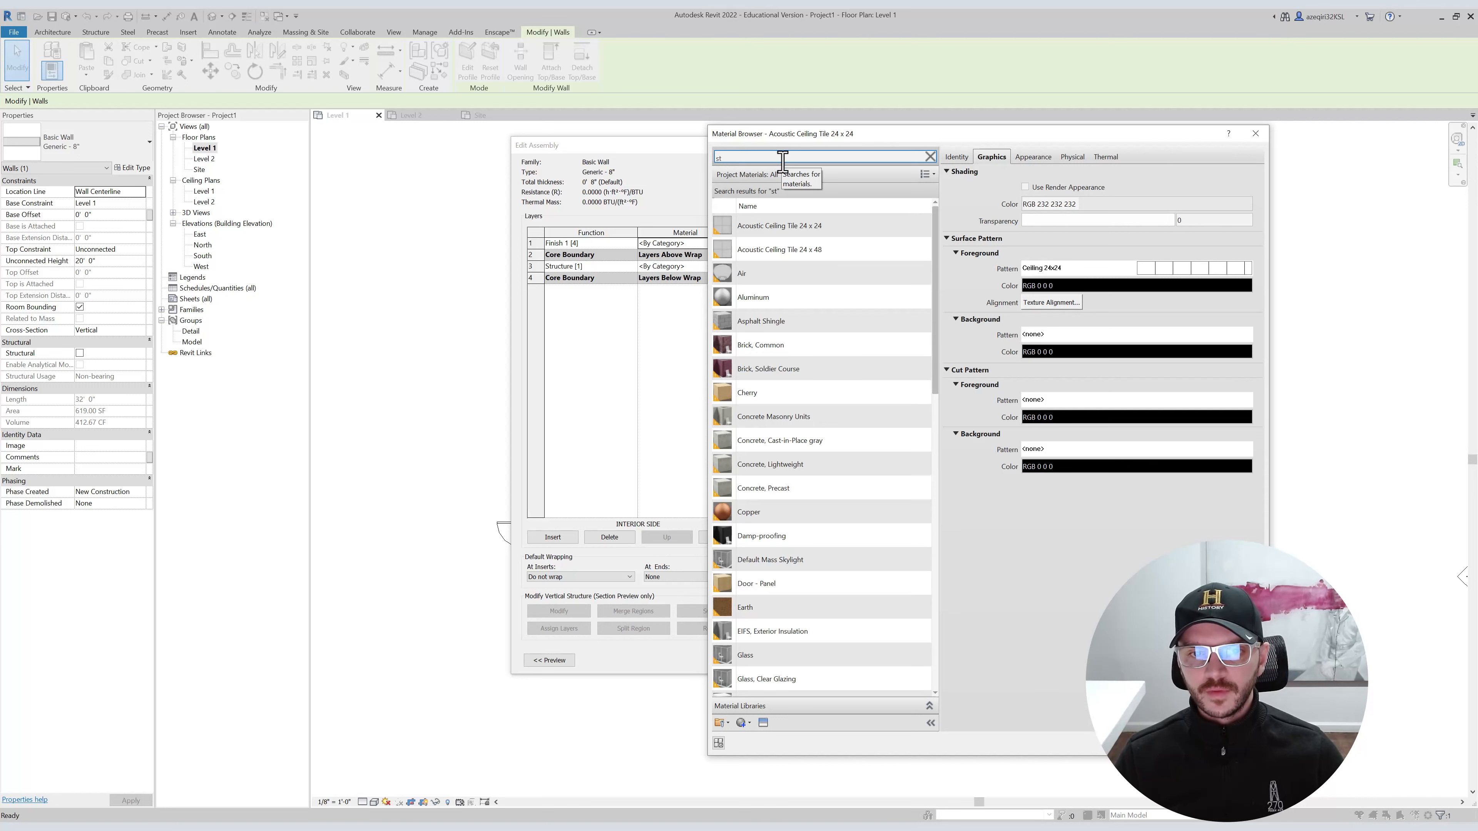
pyautogui.write('uc')
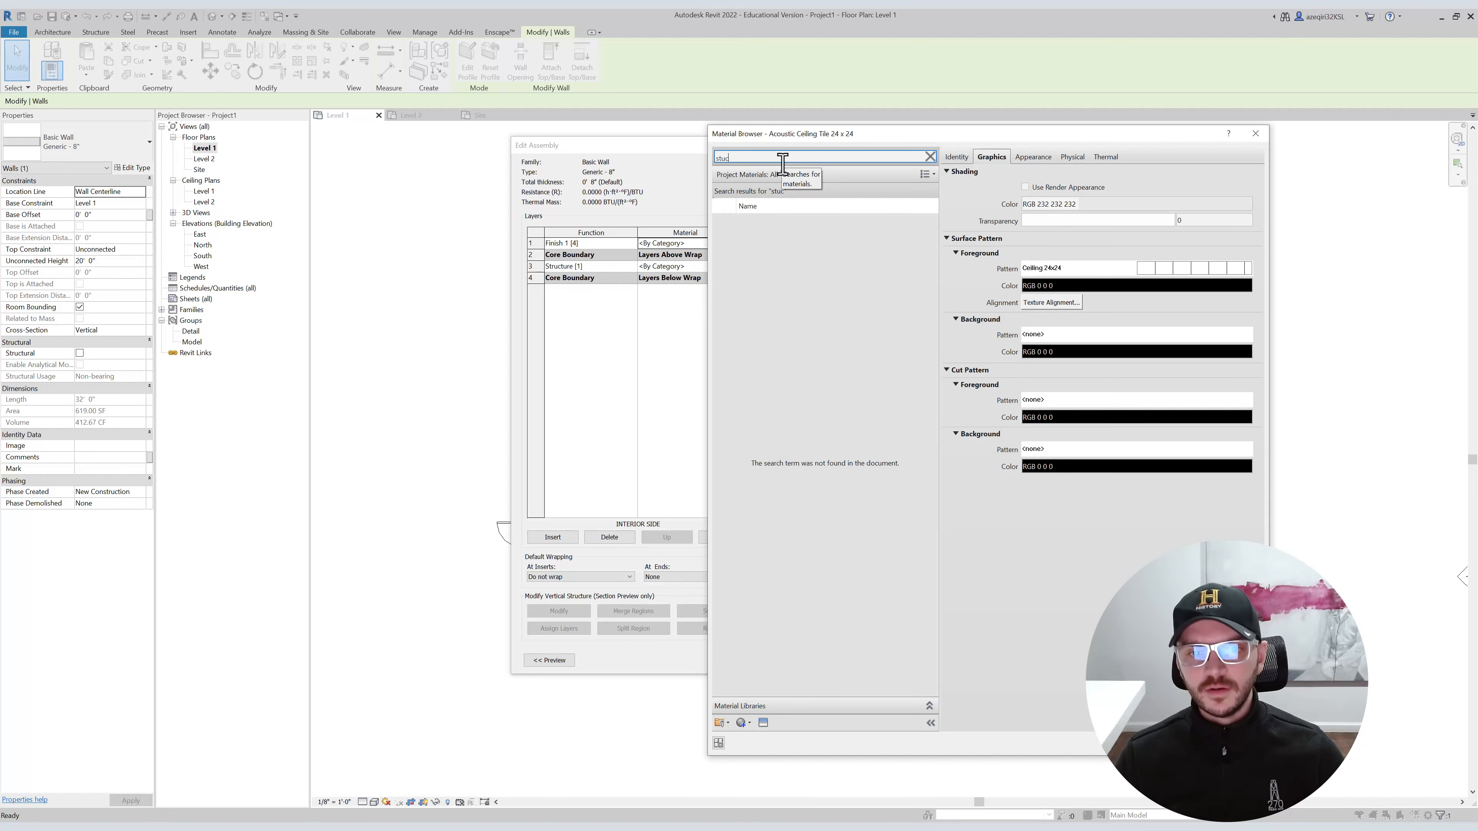
pyautogui.press('BackSpace')
pyautogui.press('BackSpace')
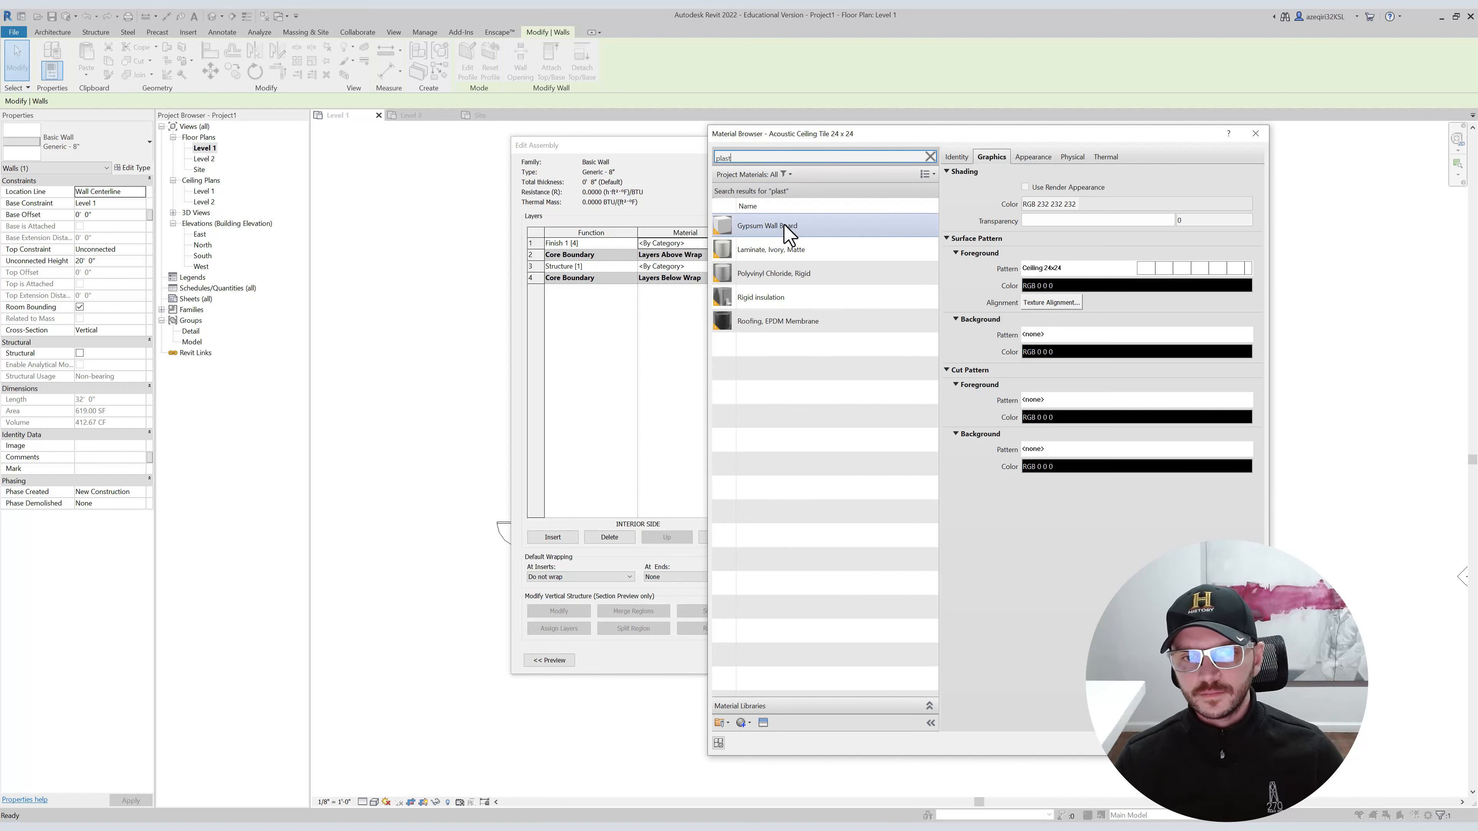
pyautogui.click(793, 229)
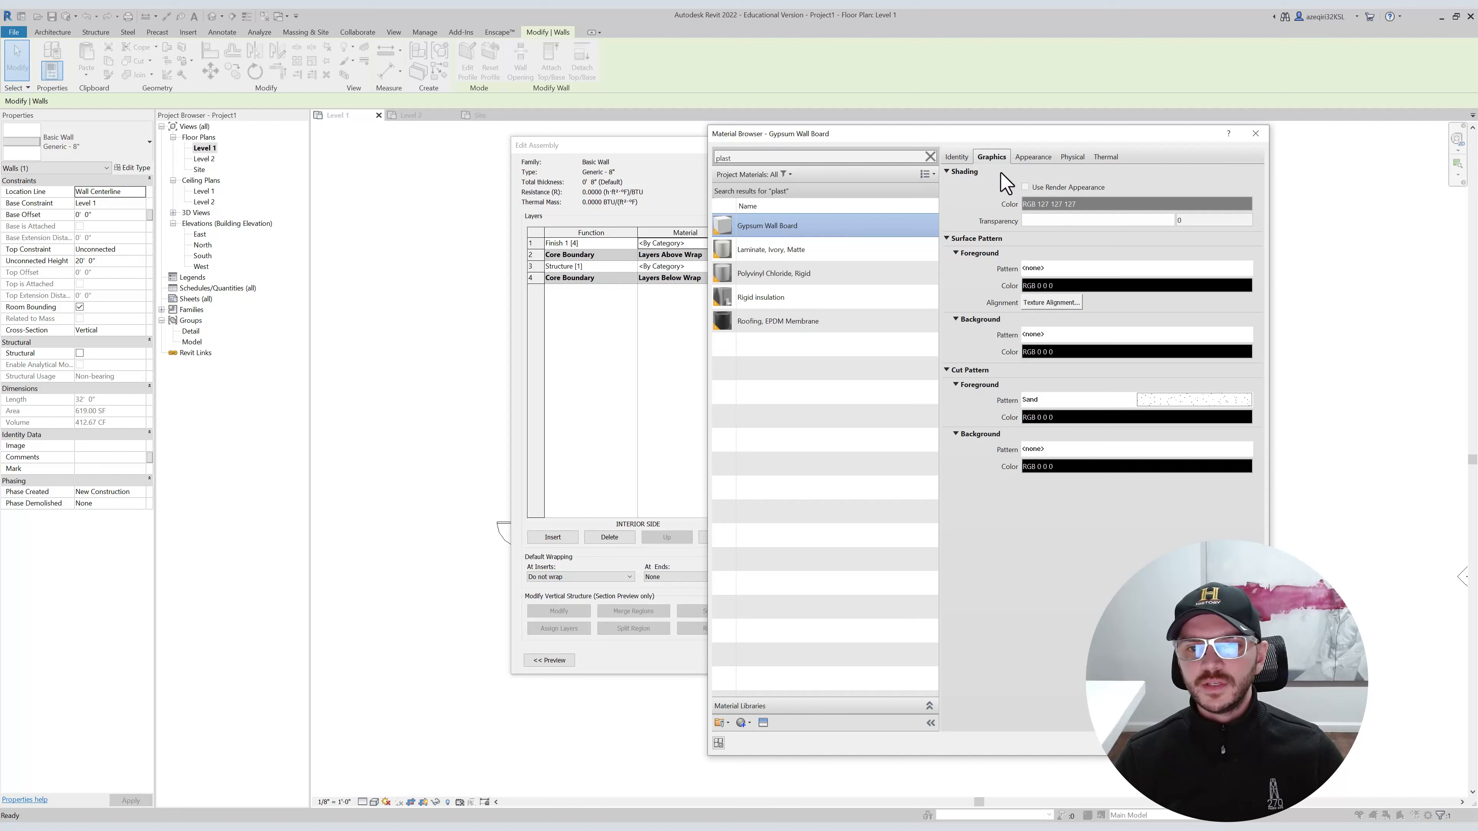
pyautogui.click(1033, 162)
pyautogui.click(989, 157)
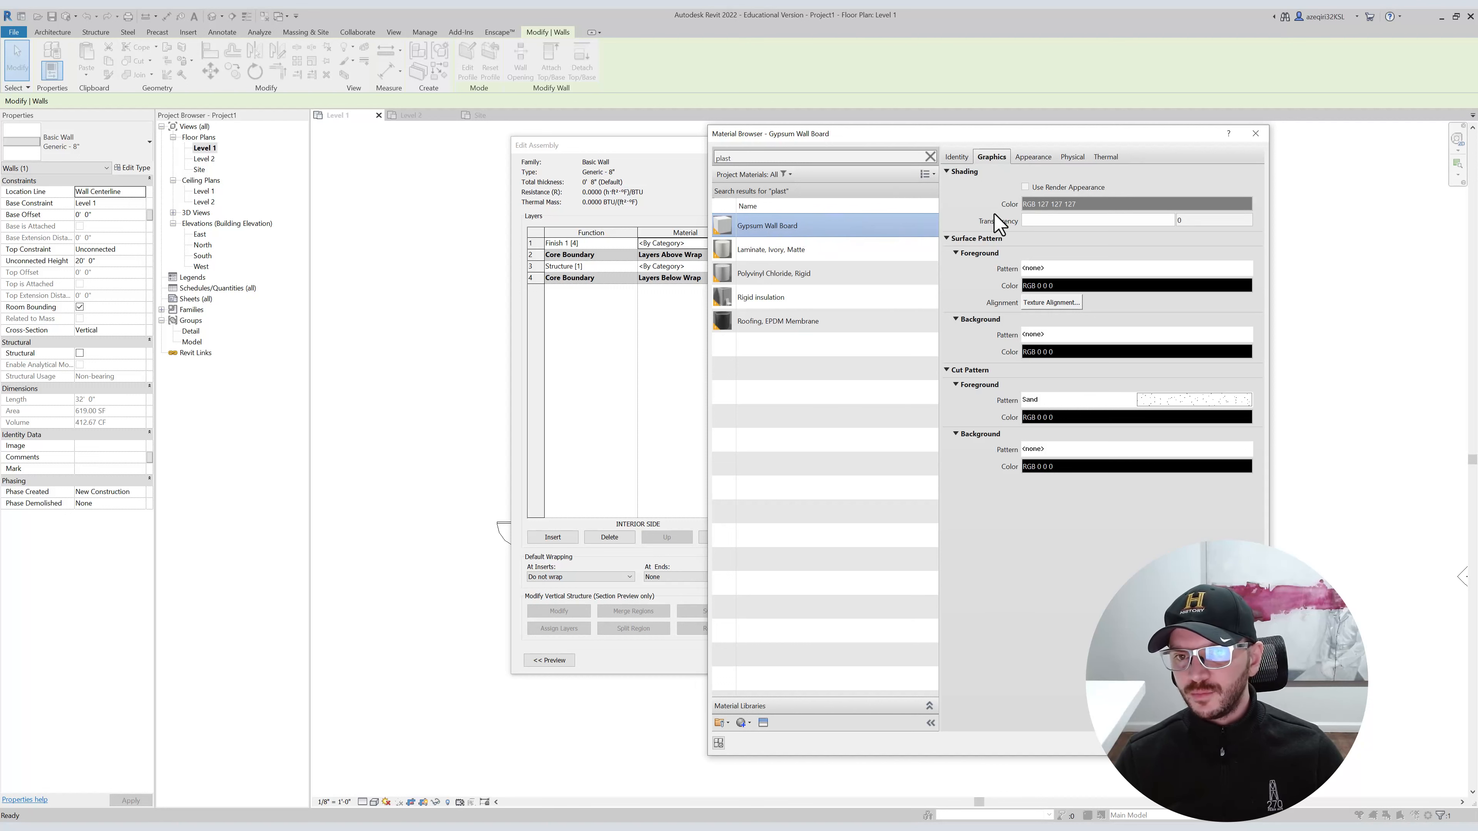
pyautogui.click(1133, 743)
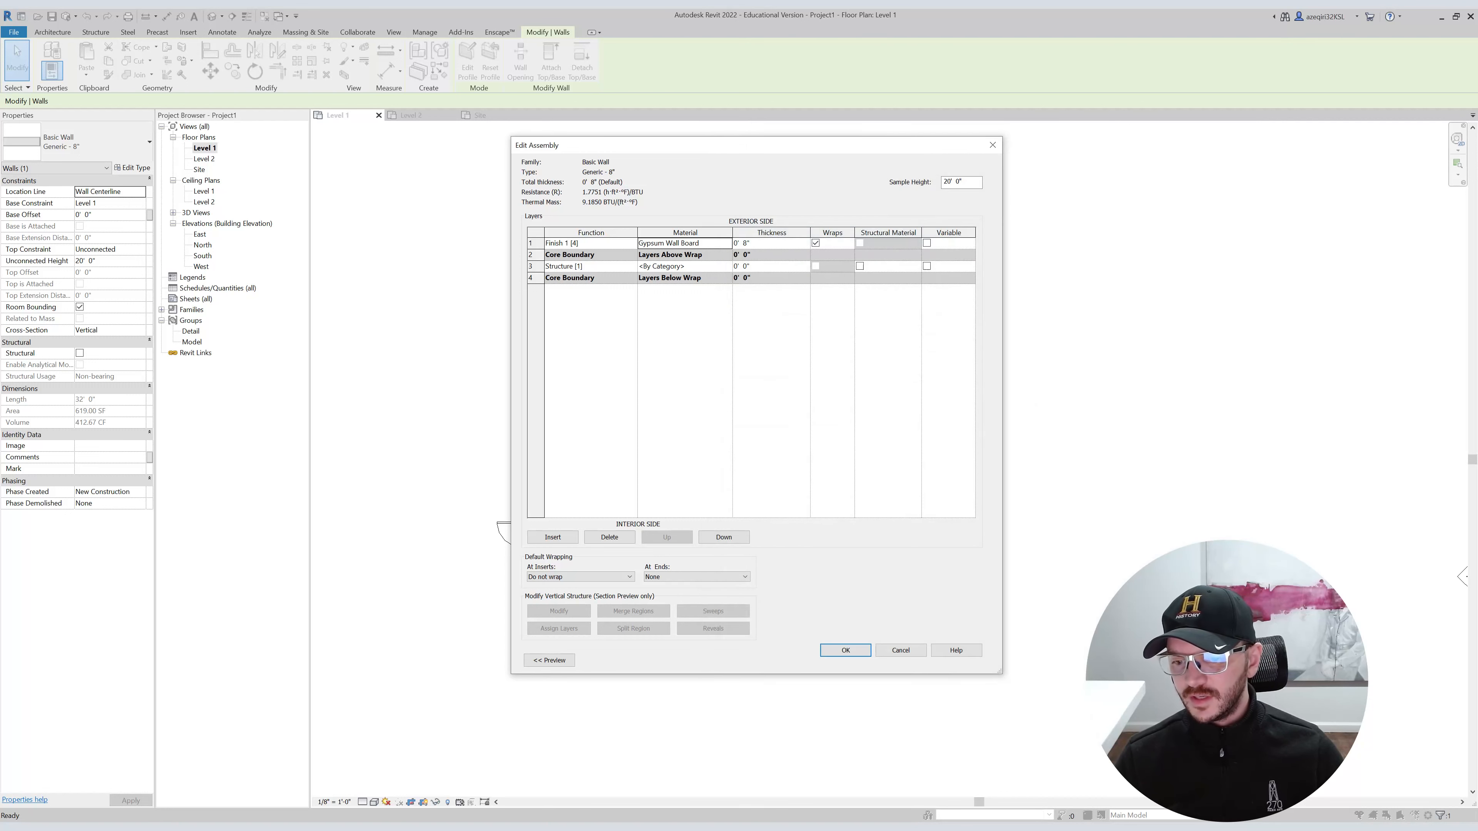
# Set the thickness of the Gypsum Wall Board finish layer to 5/8".
pyautogui.click(759, 246)
pyautogui.click(751, 244)
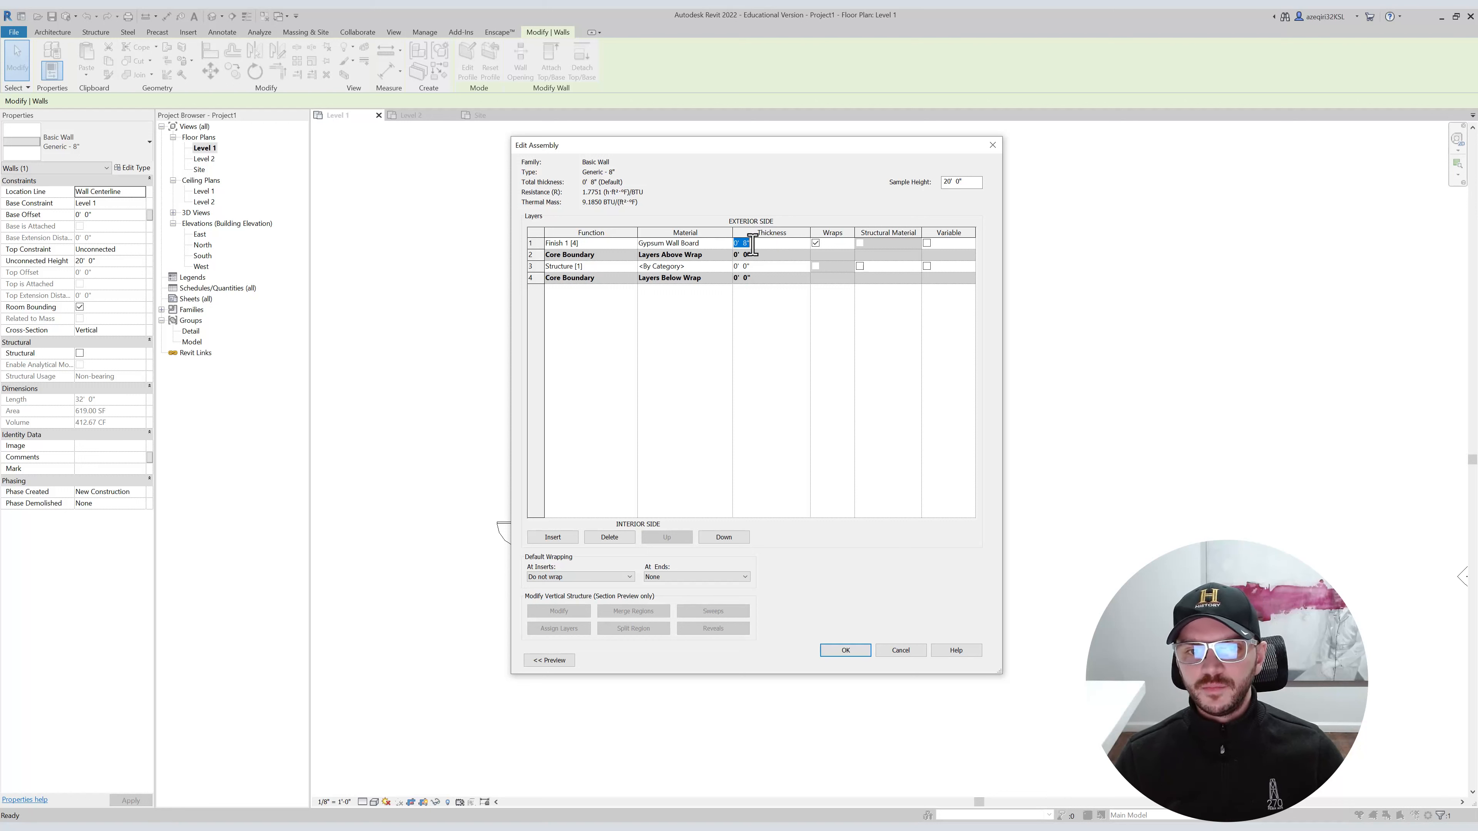
pyautogui.moveTo(748, 245); pyautogui.dragTo(728, 256)
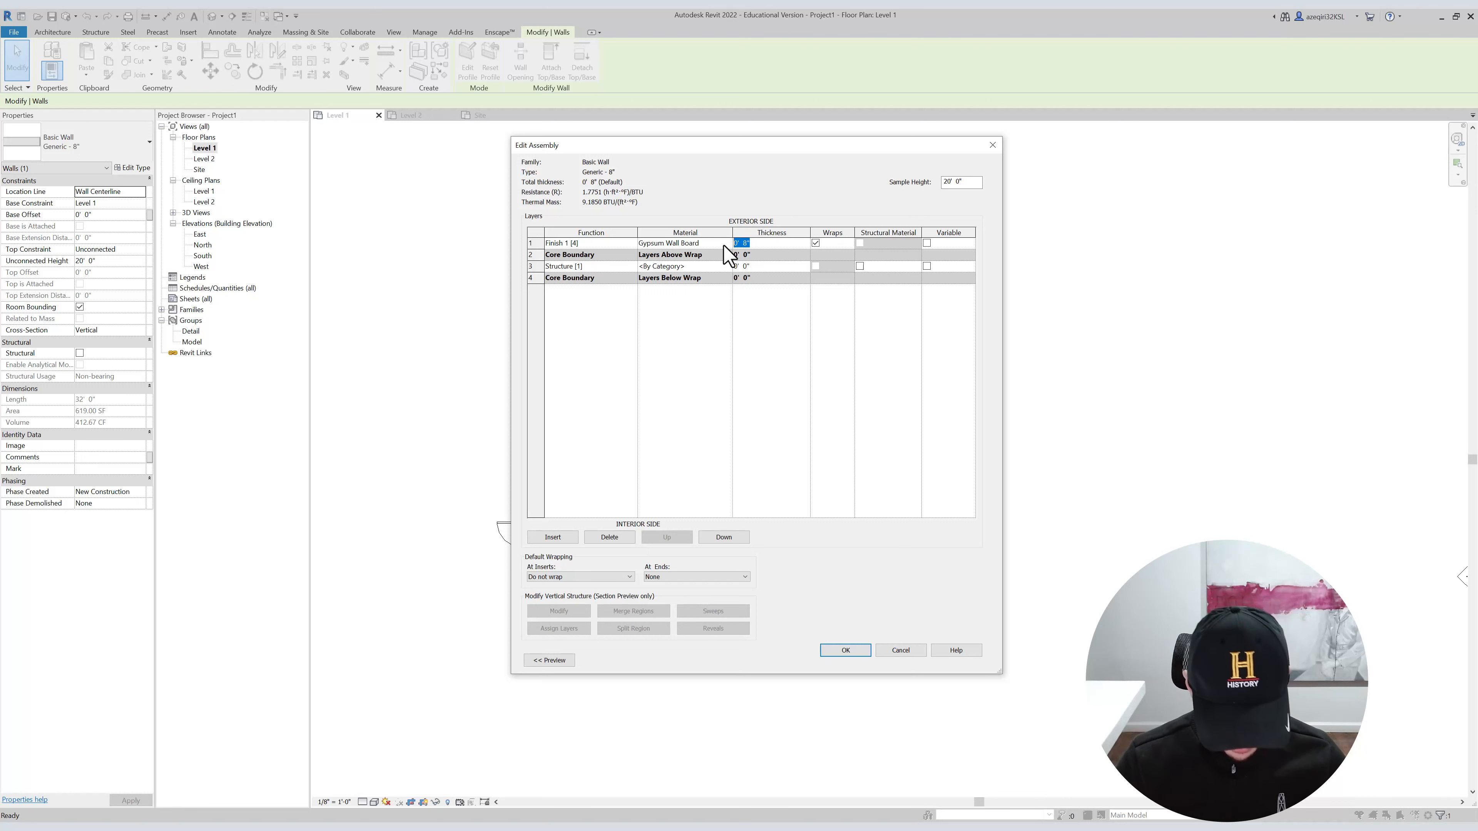
pyautogui.write('5/8')
pyautogui.press('Tab')
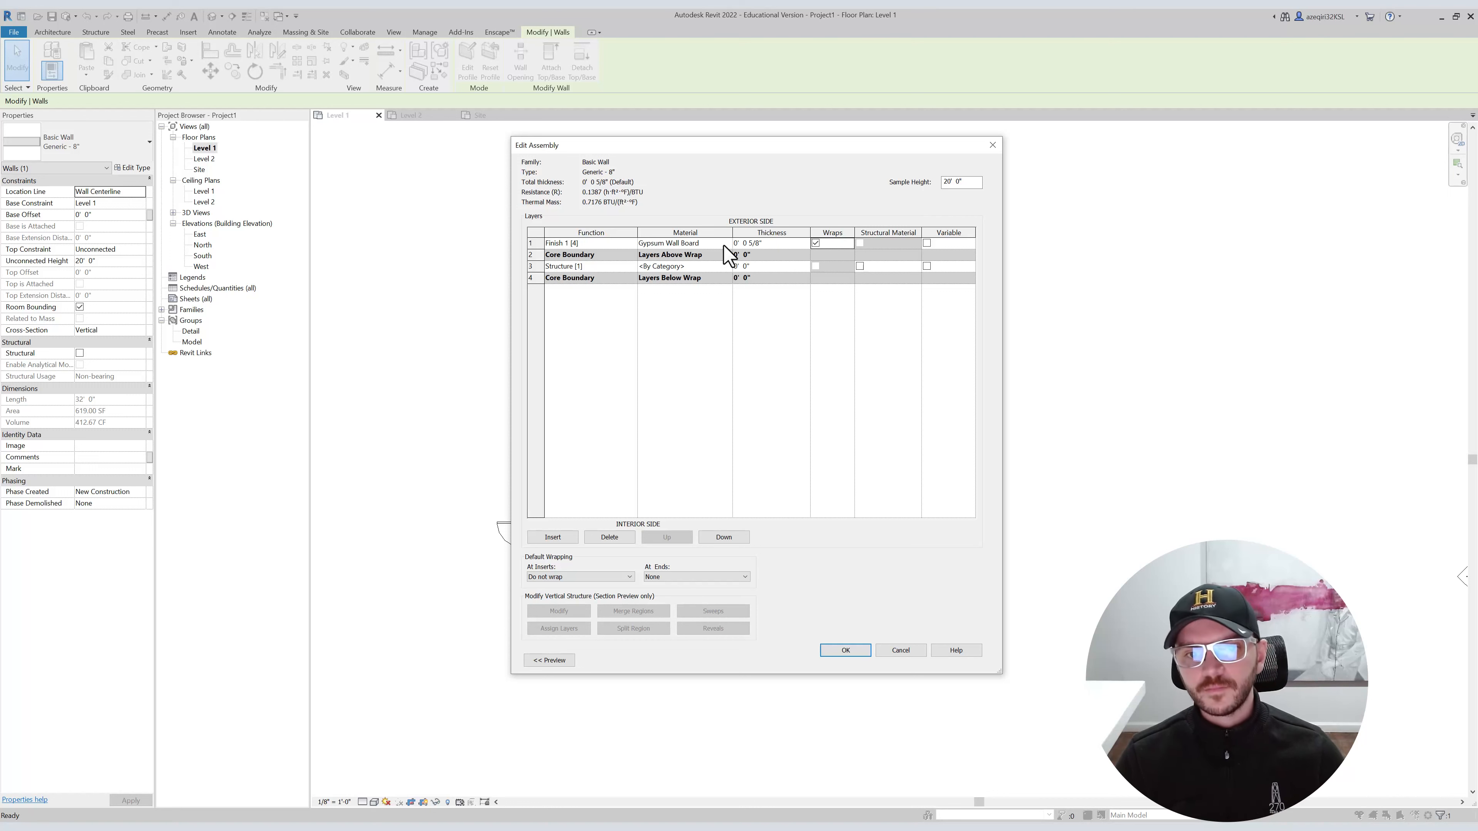
# Set the thickness of the structure layer inside the core to 8" and accept the wall assembly.
pyautogui.click(845, 650)
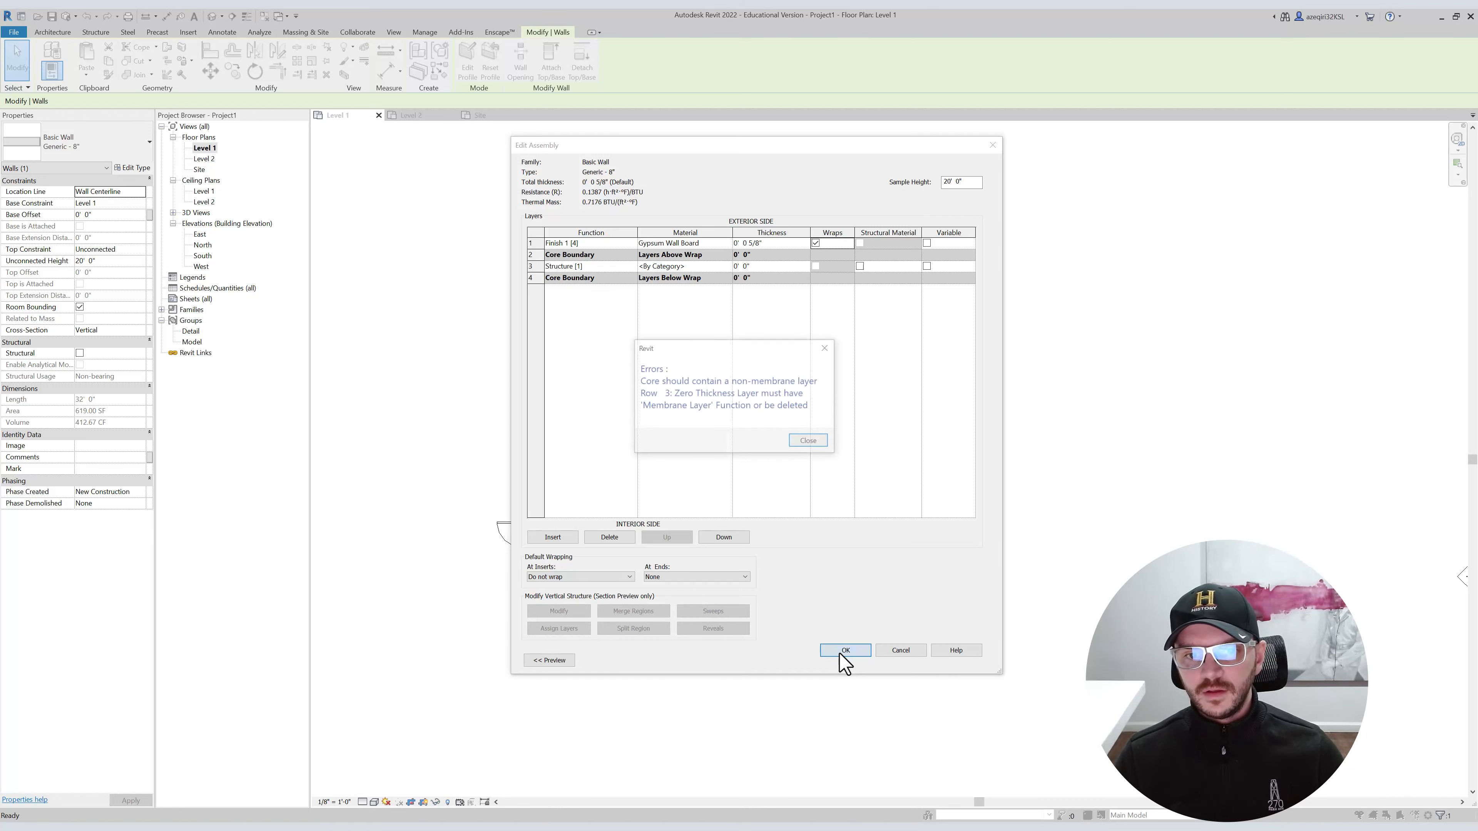
pyautogui.click(810, 440)
pyautogui.click(748, 266)
pyautogui.click(753, 266)
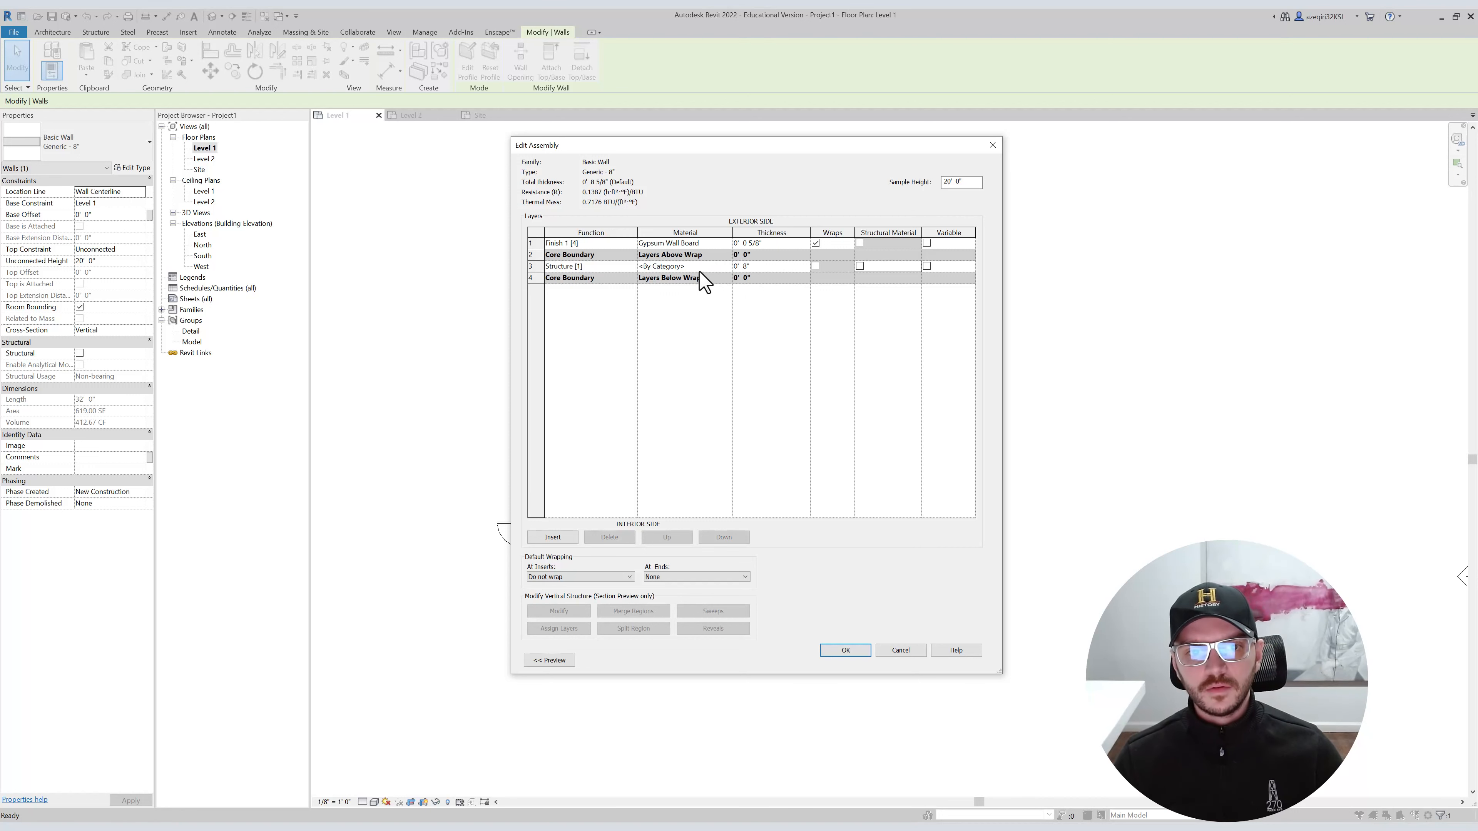
pyautogui.click(859, 650)
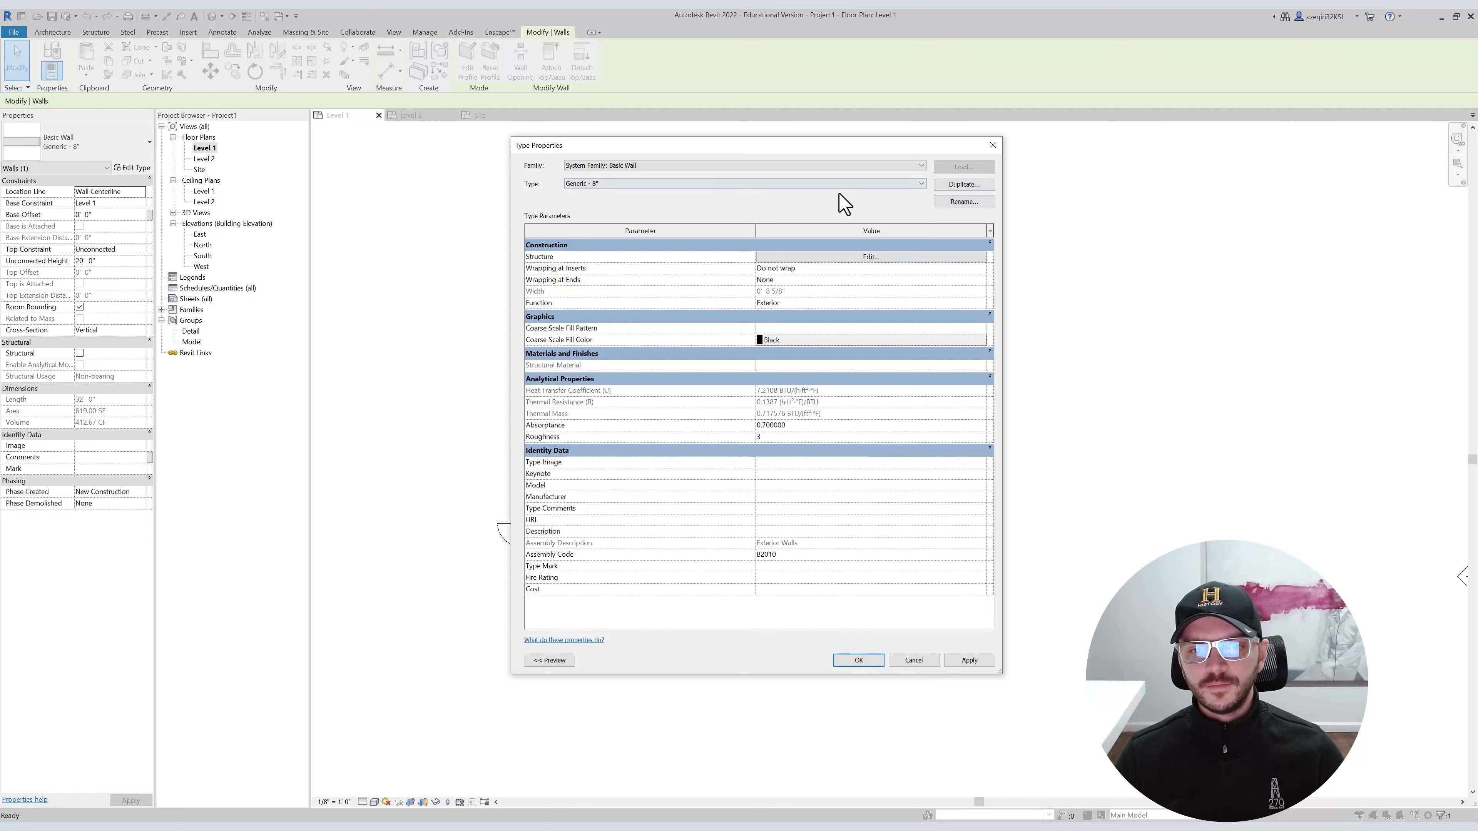
# Duplicate the Generic - 8" wall type under the name CONCRETE W/ STUCCO - 8" 2.
pyautogui.click(947, 187)
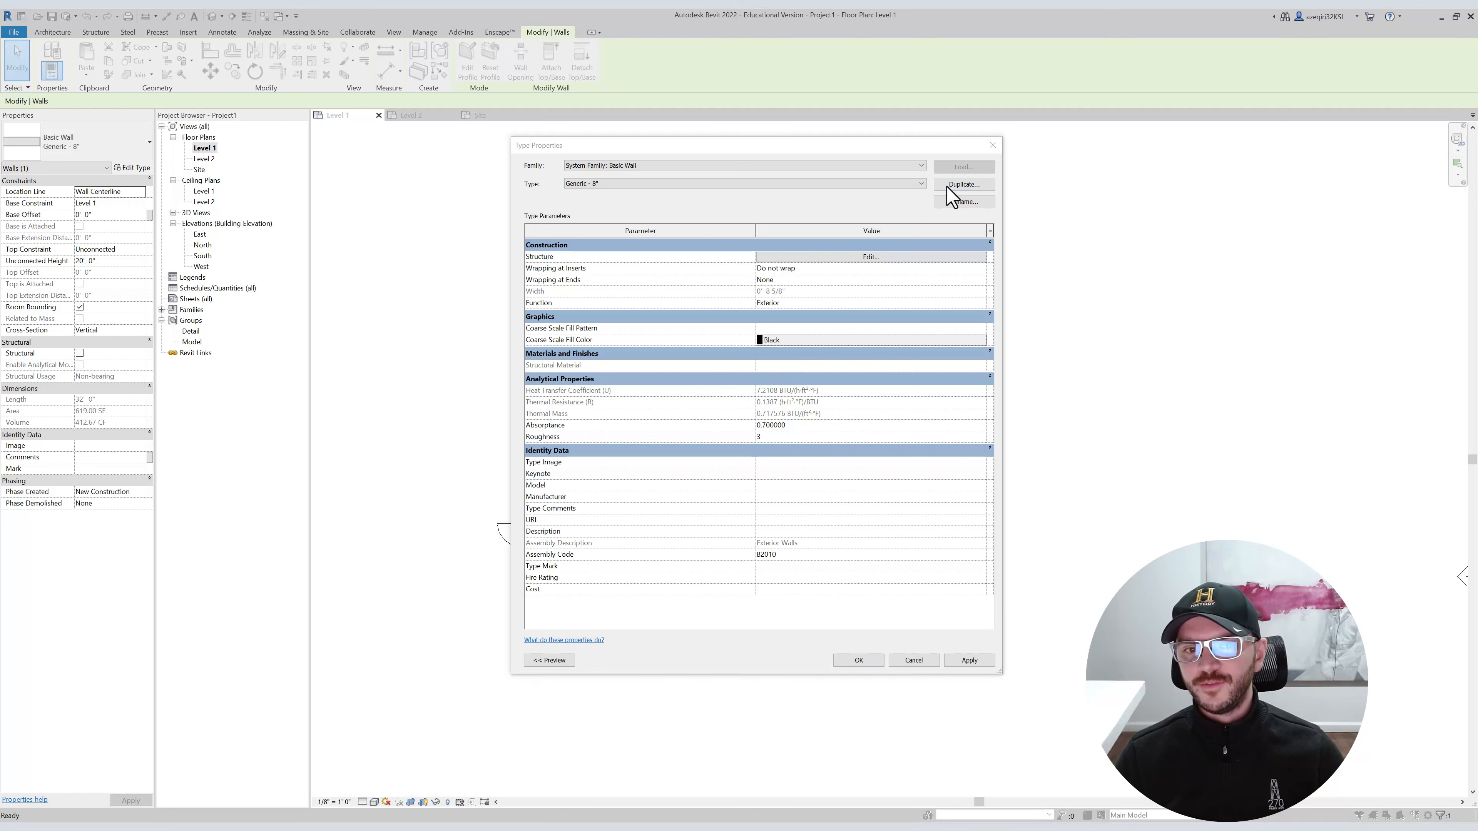
pyautogui.click(759, 402)
pyautogui.moveTo(731, 402); pyautogui.dragTo(655, 418)
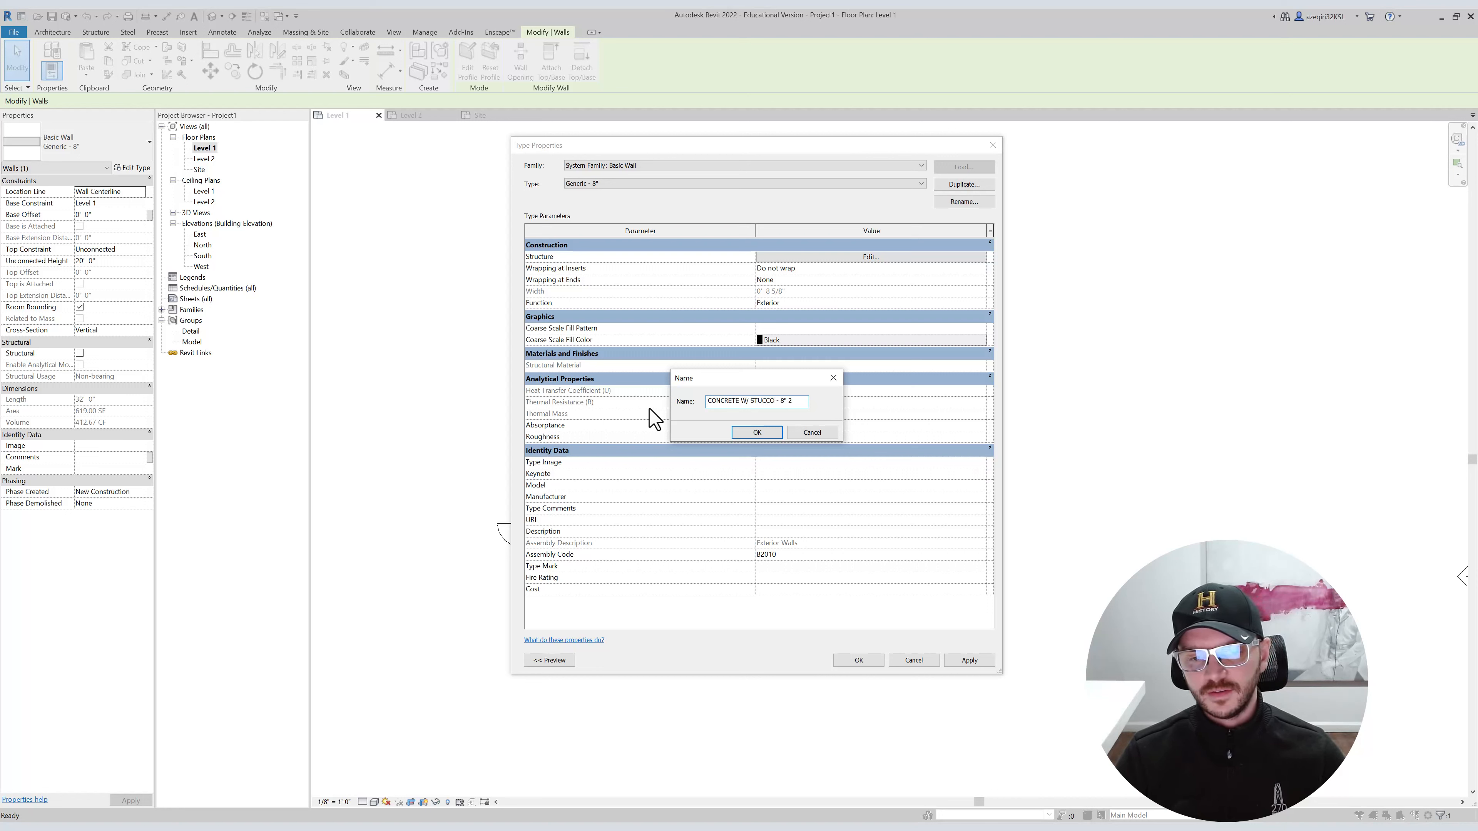
pyautogui.press('Return')
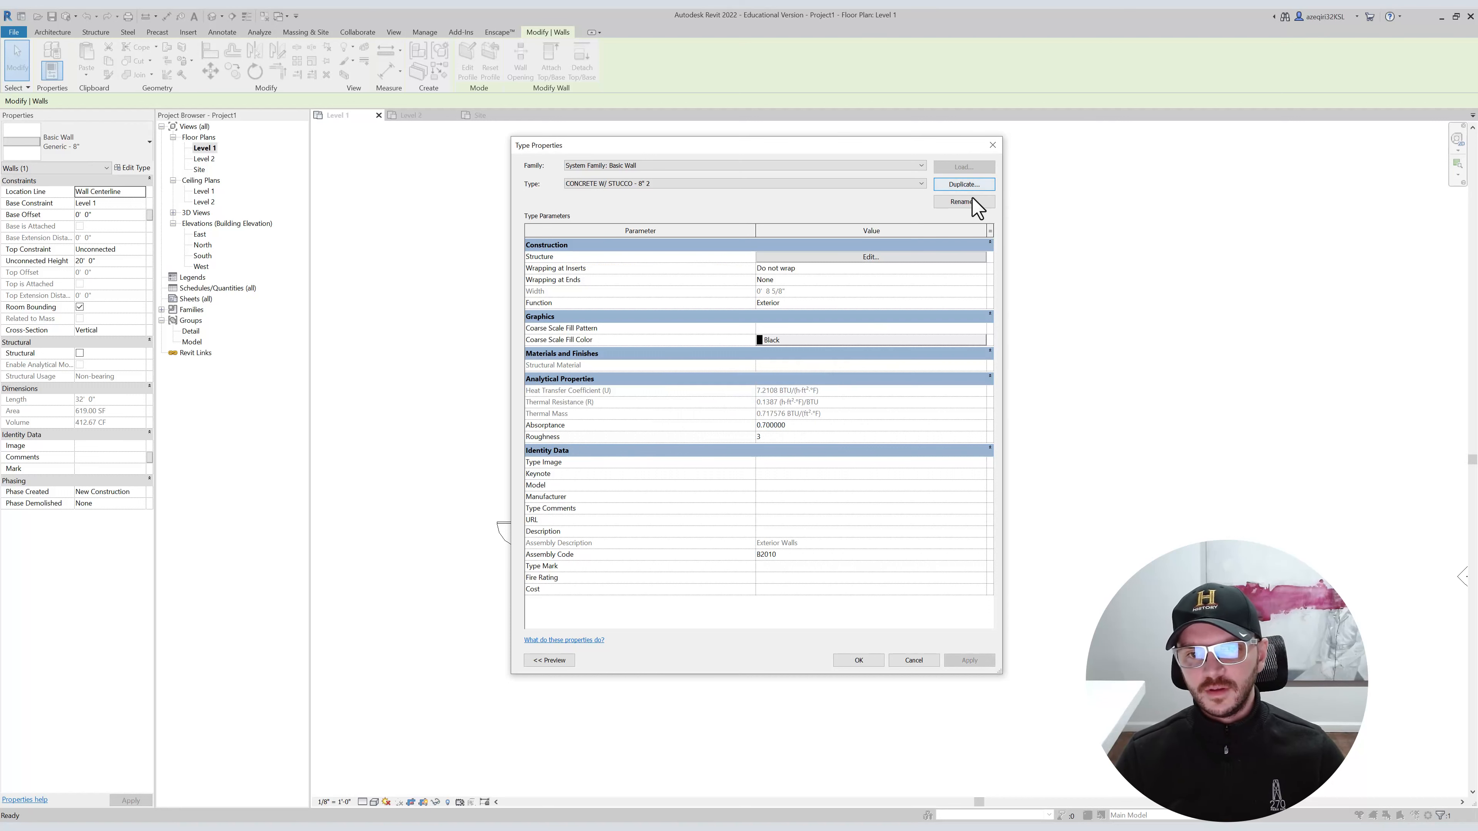
# Rename the duplicated wall type as CONCRETE W/ STUCCO - 8".
pyautogui.click(973, 203)
pyautogui.click(804, 410)
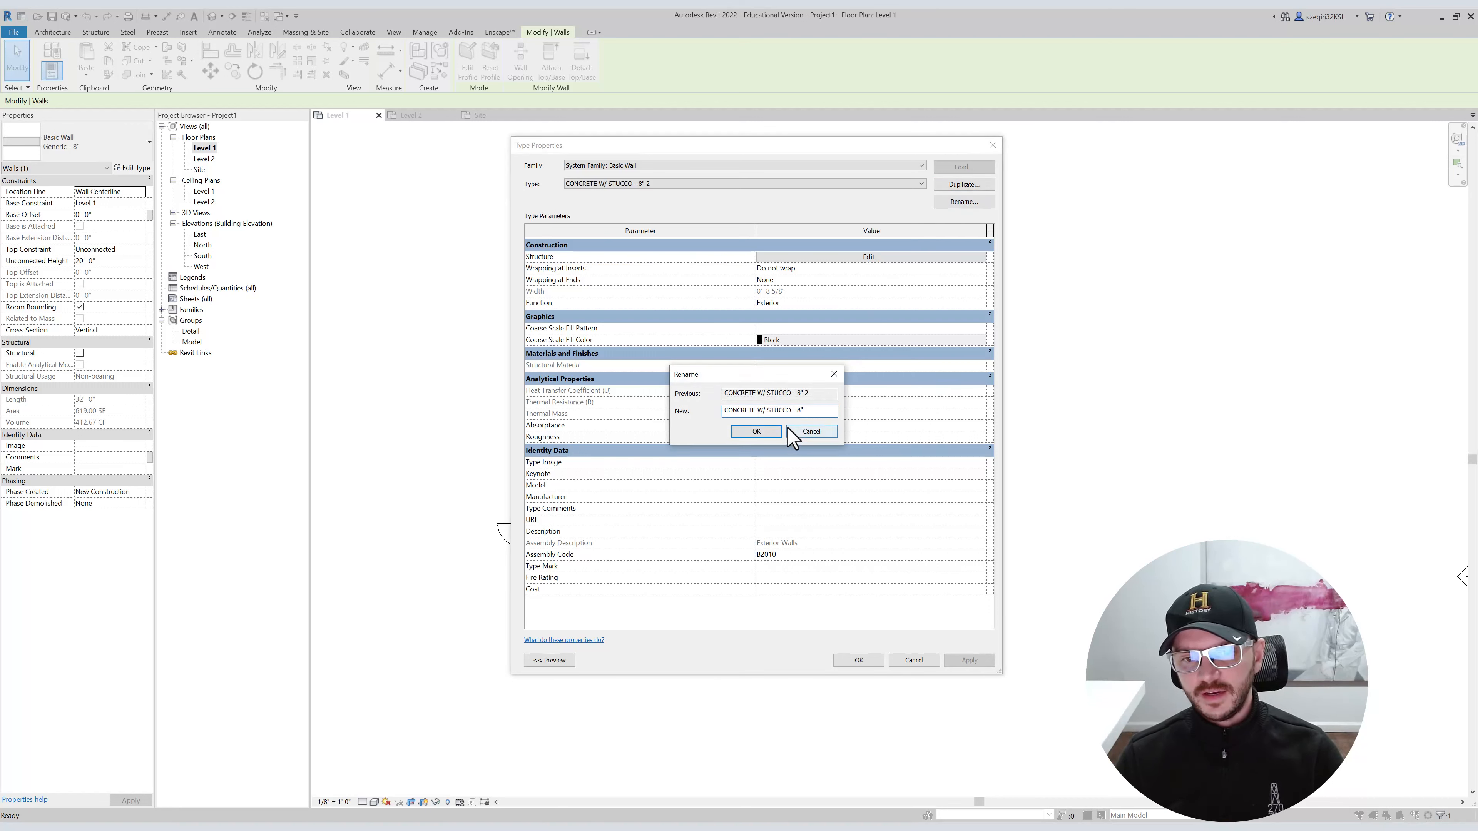
pyautogui.click(758, 430)
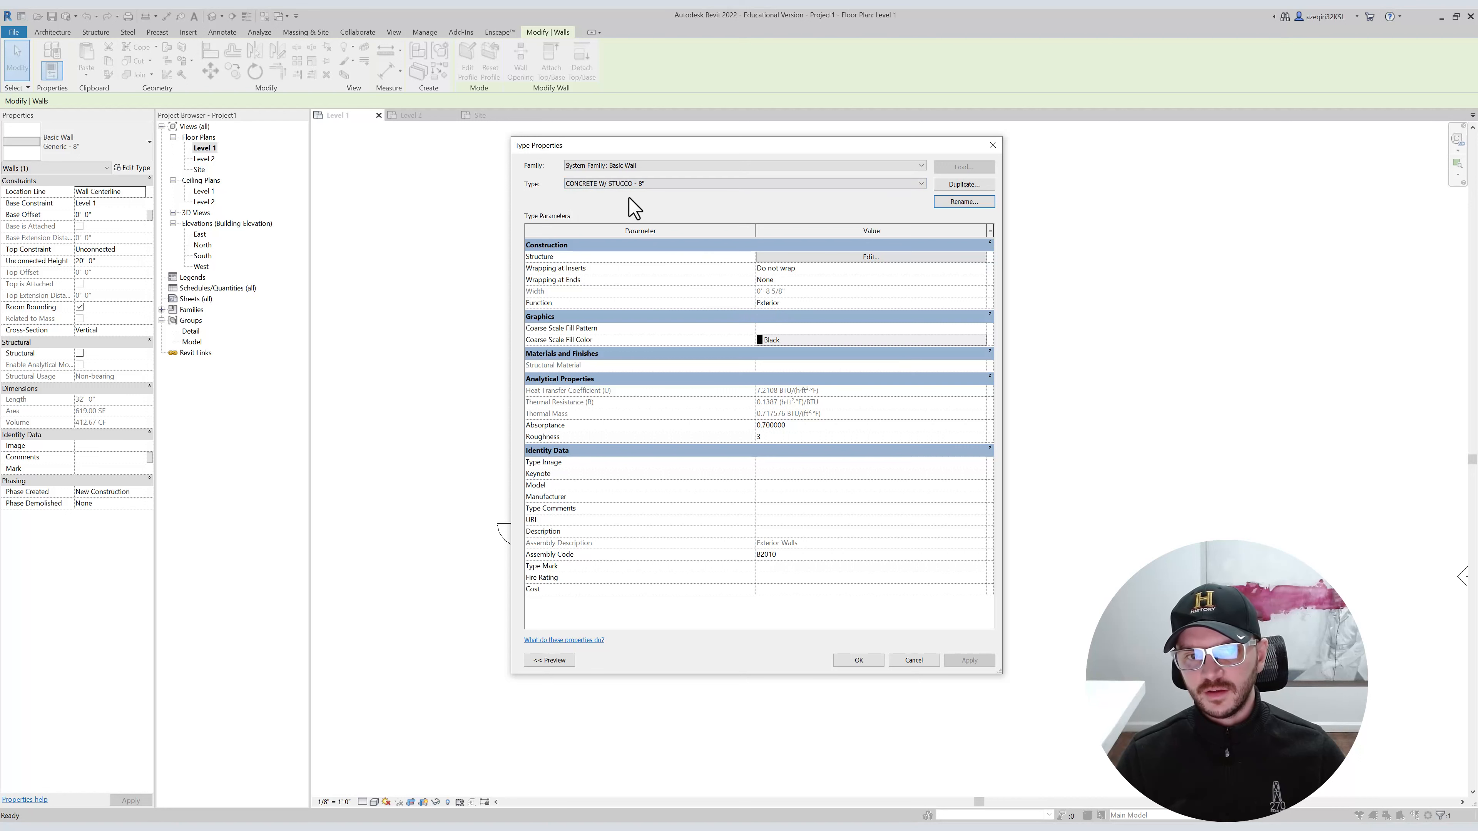
# Review the layers of the CONCRETE W/ STUCCO - 8" type and apply the type to the selected wall.
pyautogui.click(822, 256)
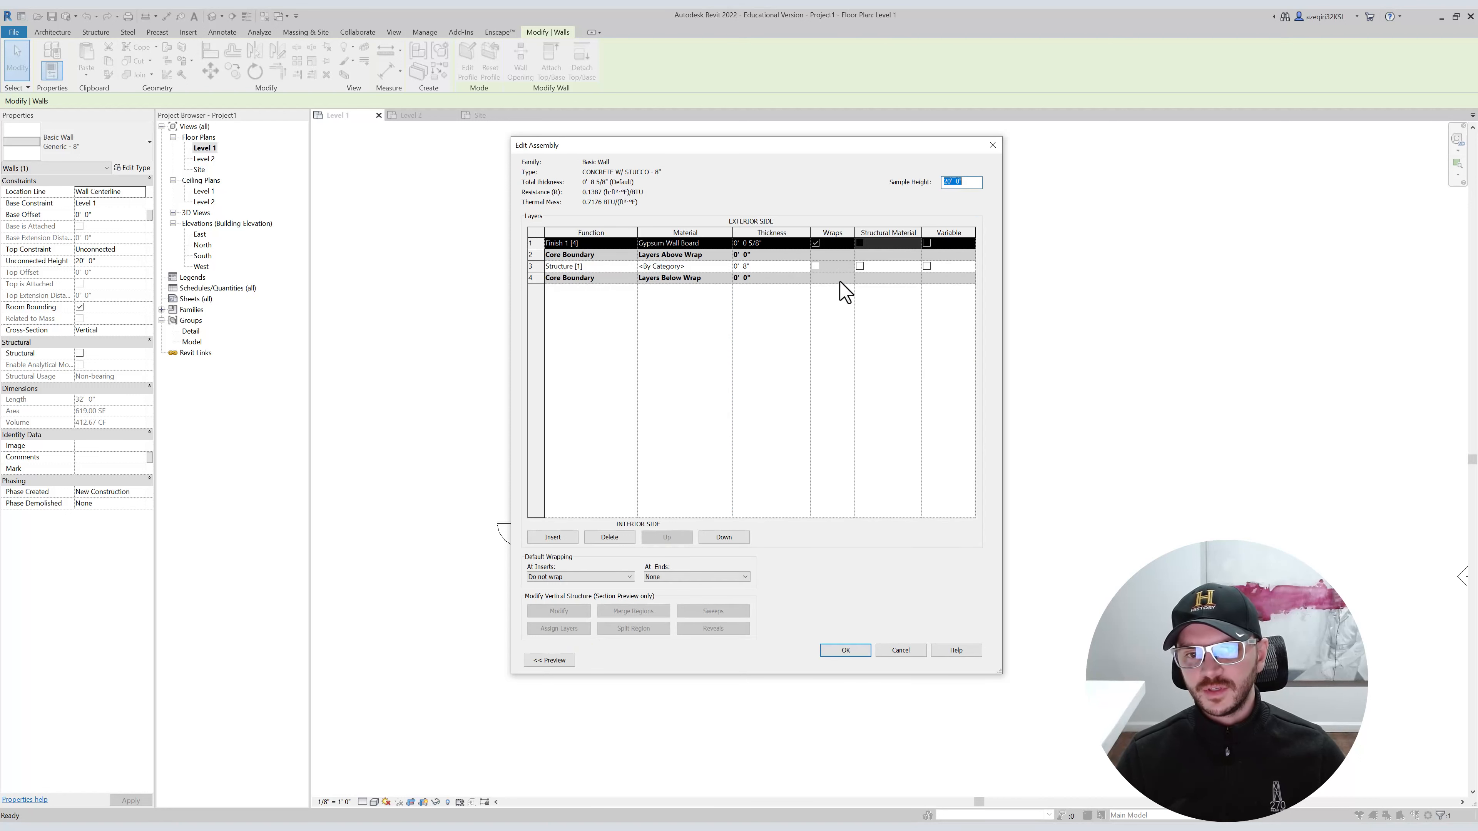
pyautogui.click(835, 653)
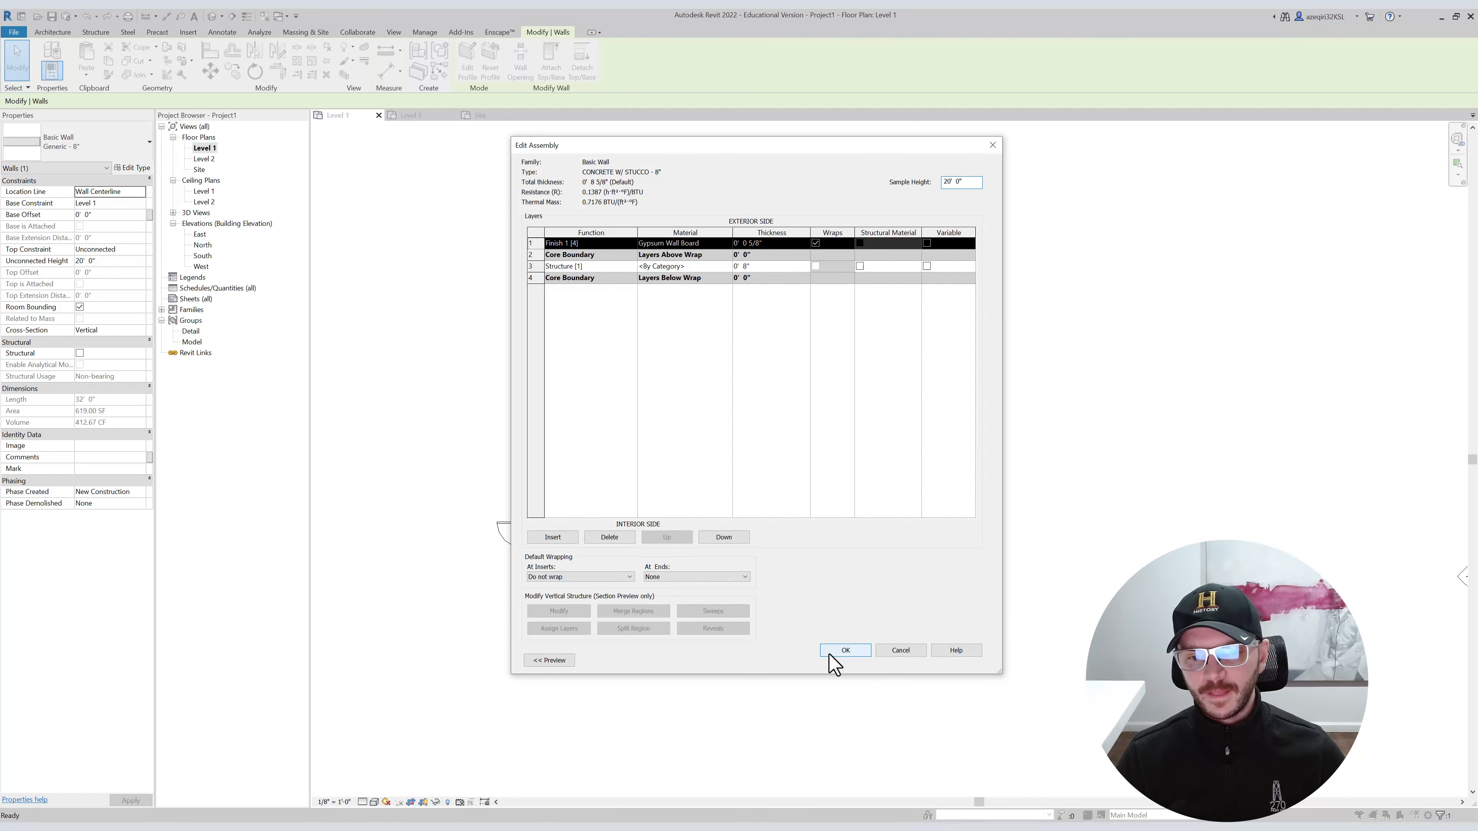
pyautogui.click(851, 662)
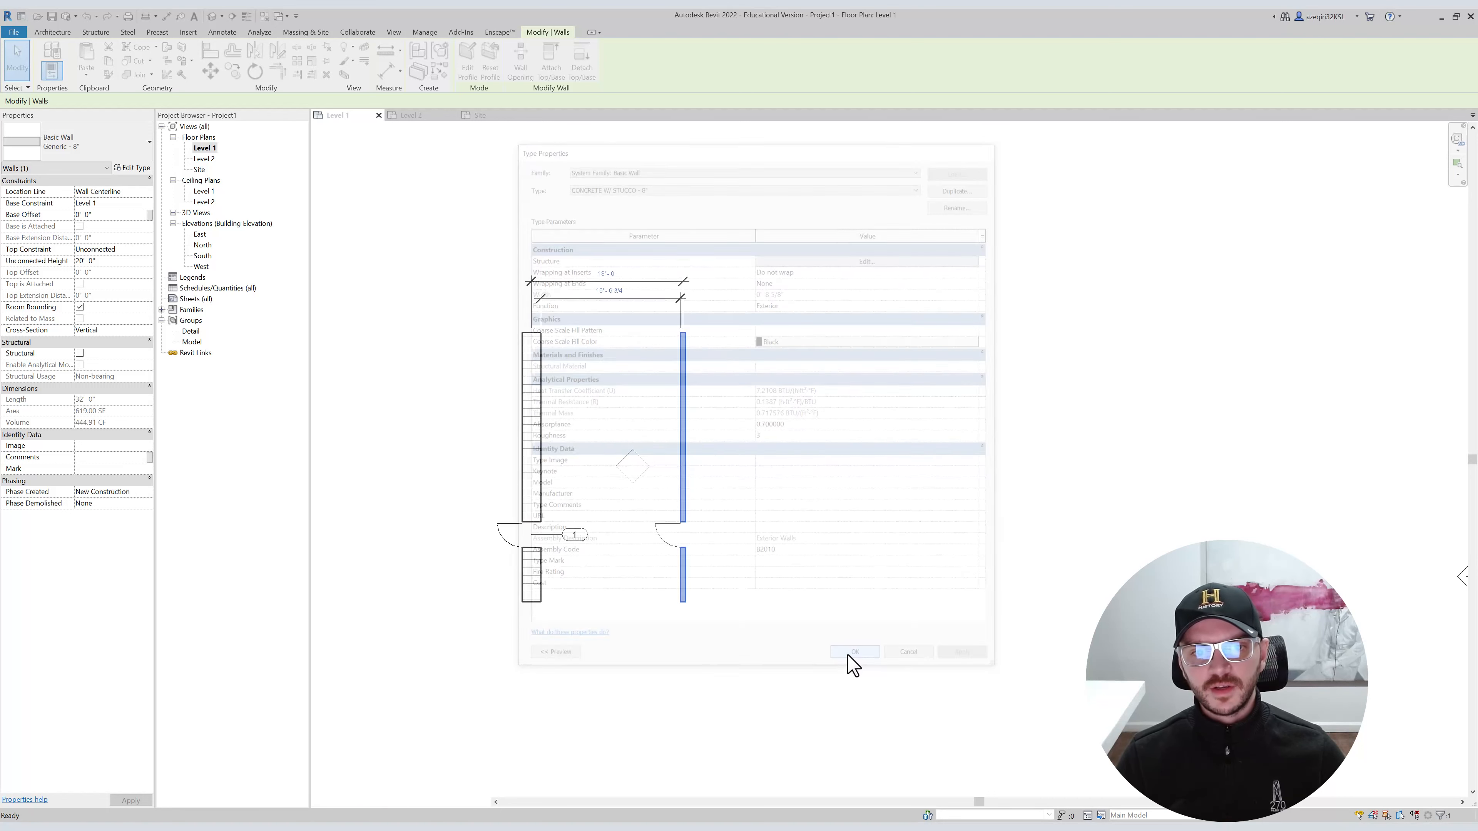
# Rename the selected wall's type as CONCRETE W/ STUCCO - 8" 2HR and accept the type properties.
pyautogui.click(126, 169)
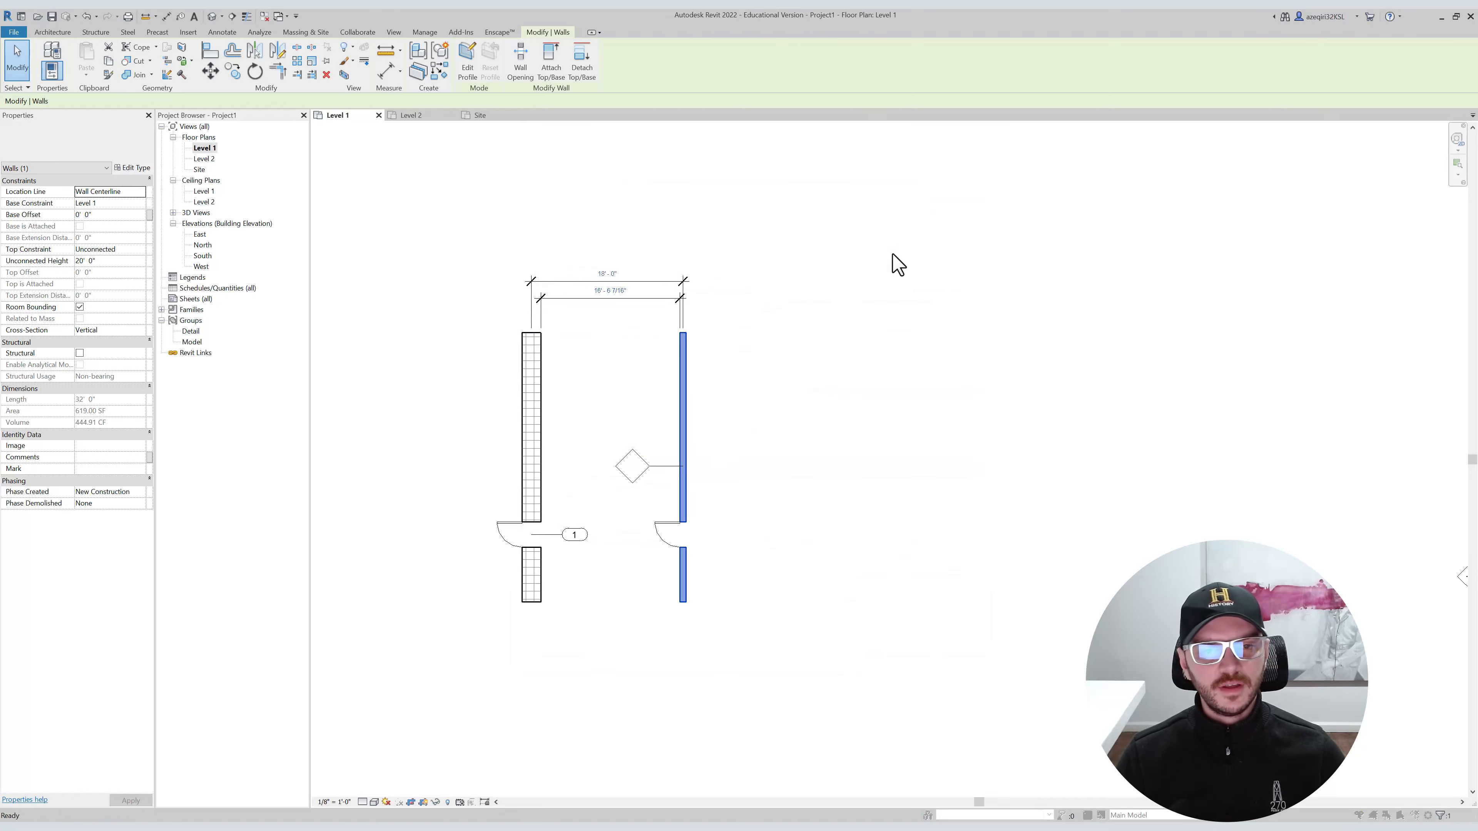
pyautogui.click(965, 201)
pyautogui.click(811, 411)
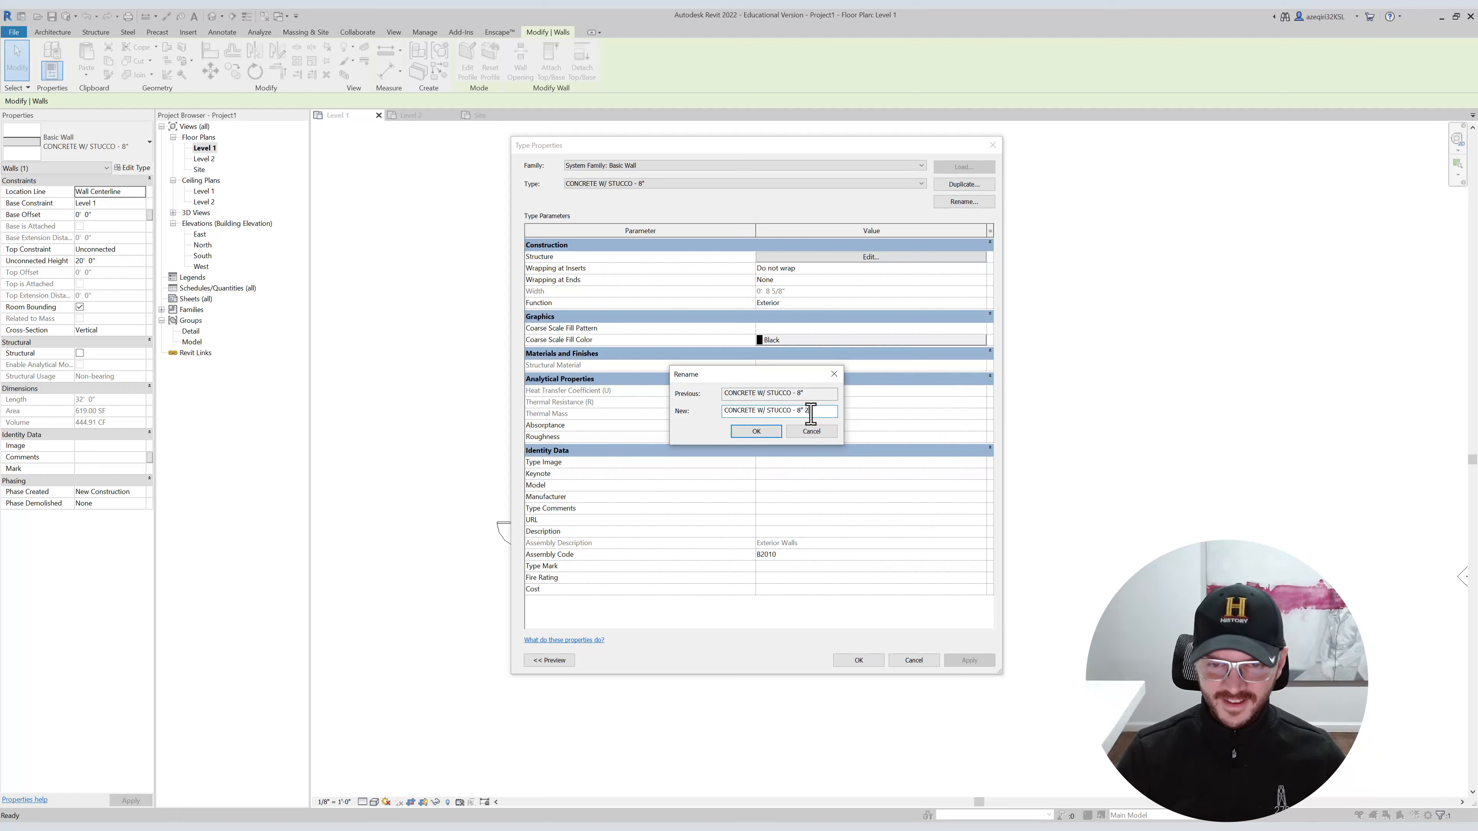
pyautogui.press('Return')
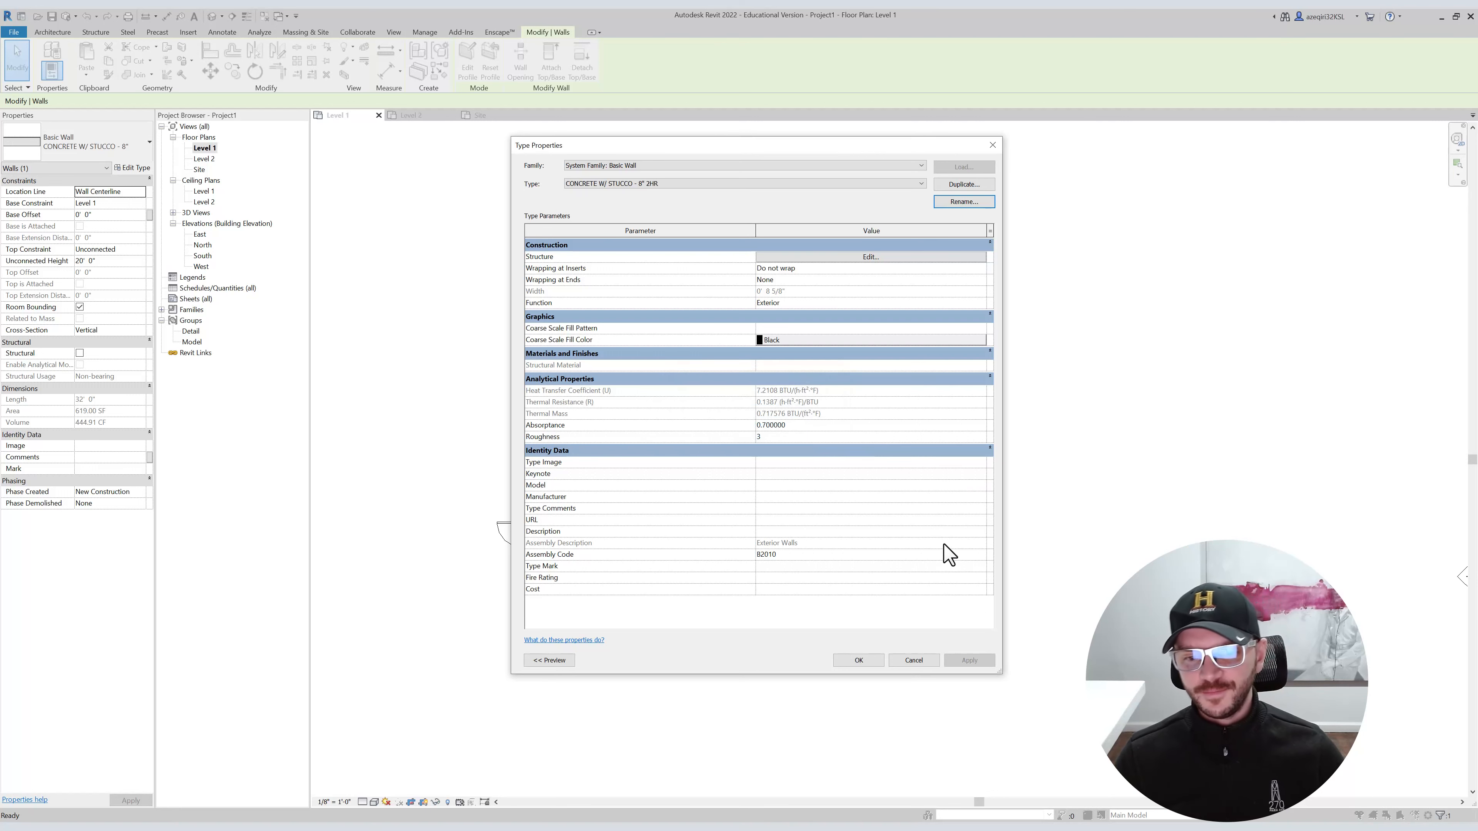
pyautogui.click(859, 661)
pyautogui.press('Escape')
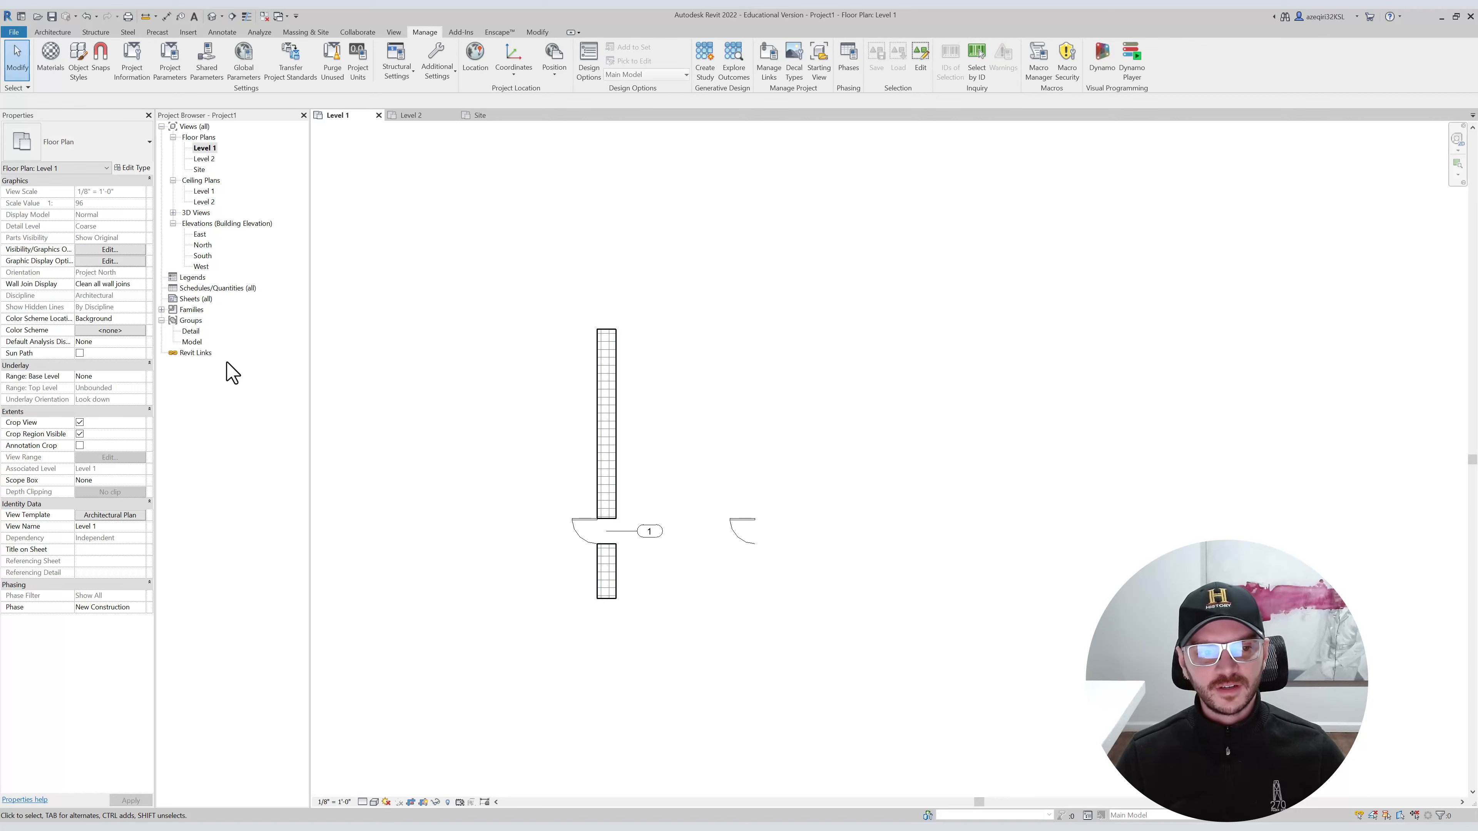
# Enable visibility for the Walls - 2HR filter in the Architectural Plan view template's graphic overrides.
pyautogui.click(110, 515)
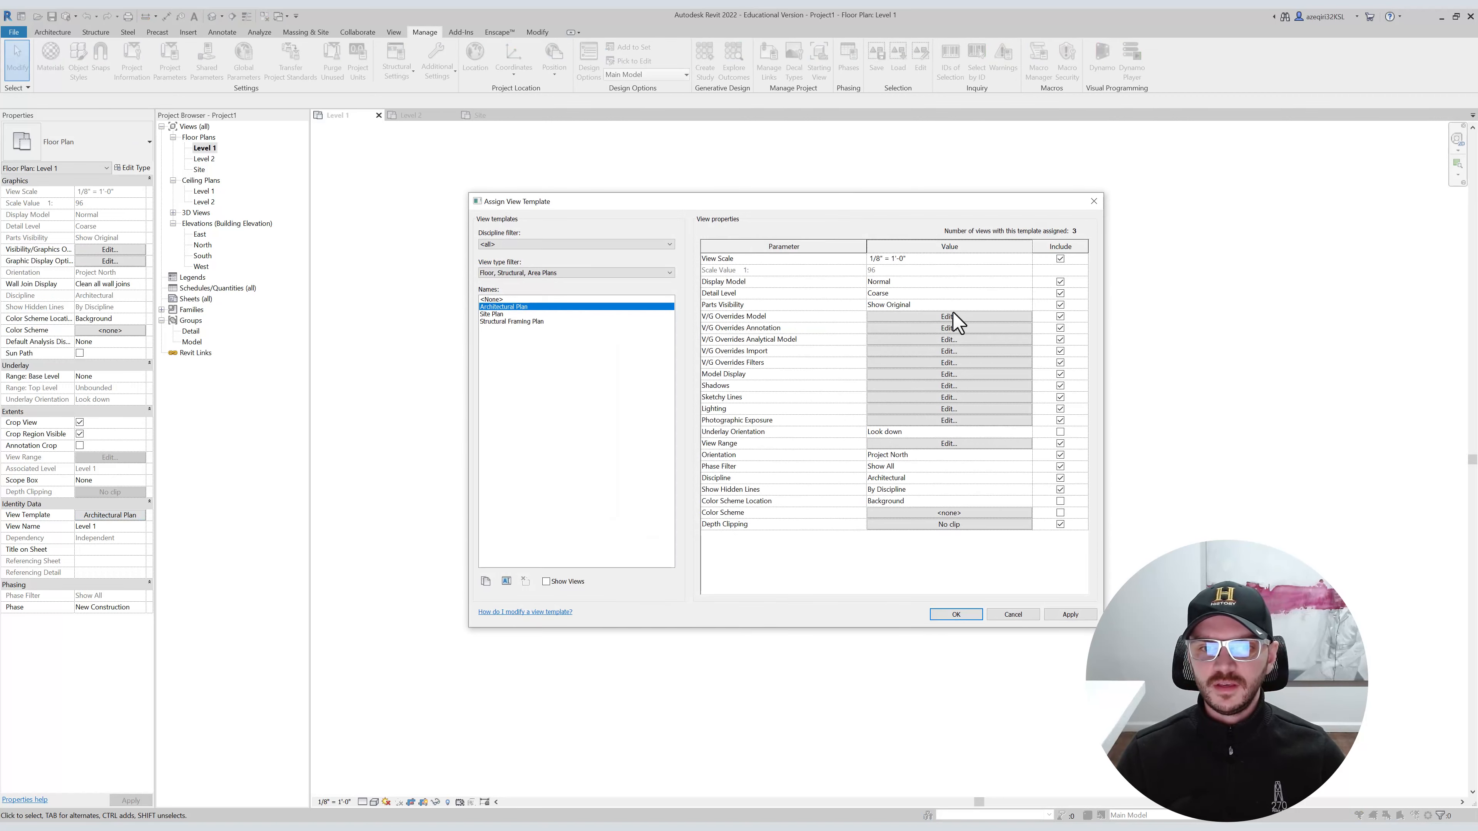
pyautogui.click(949, 316)
pyautogui.click(934, 279)
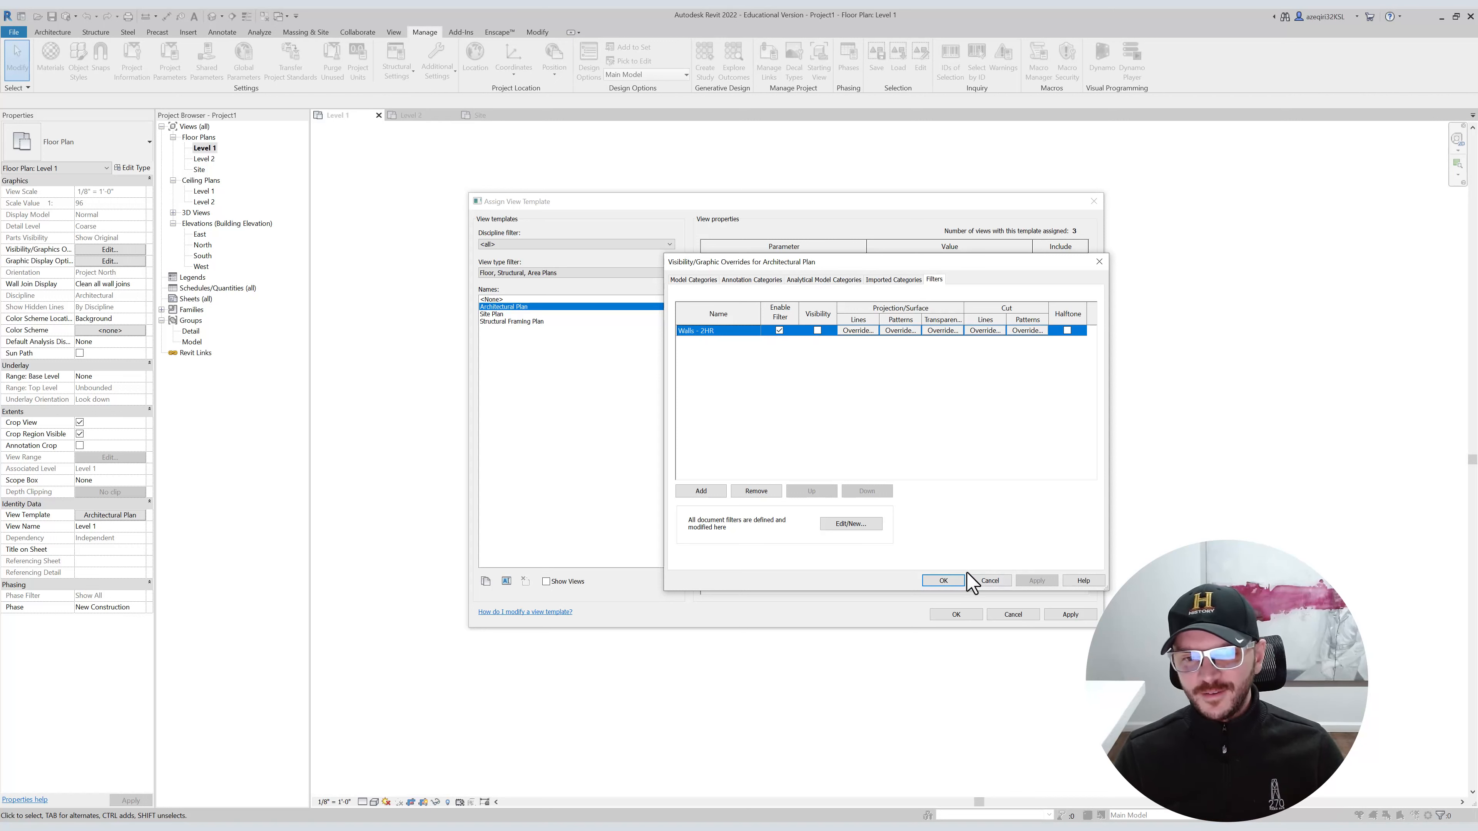
pyautogui.click(817, 330)
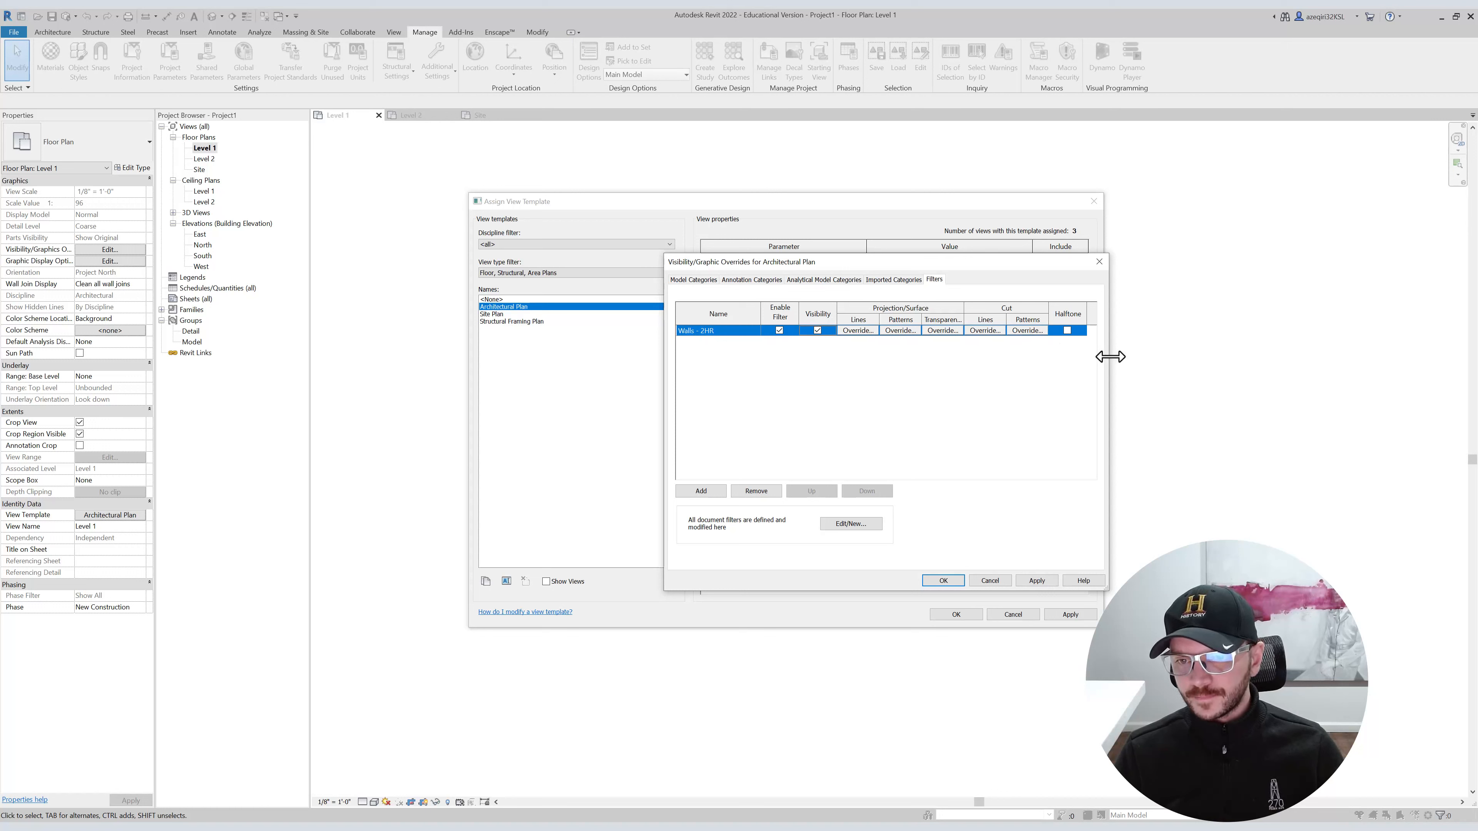
# Override the Walls - 2HR filter's cut pattern with pink RGB 255-000-128 and accept the view template.
pyautogui.moveTo(1111, 358); pyautogui.dragTo(1225, 364)
pyautogui.click(1109, 331)
pyautogui.click(985, 389)
pyautogui.click(931, 409)
pyautogui.click(943, 405)
pyautogui.click(928, 371)
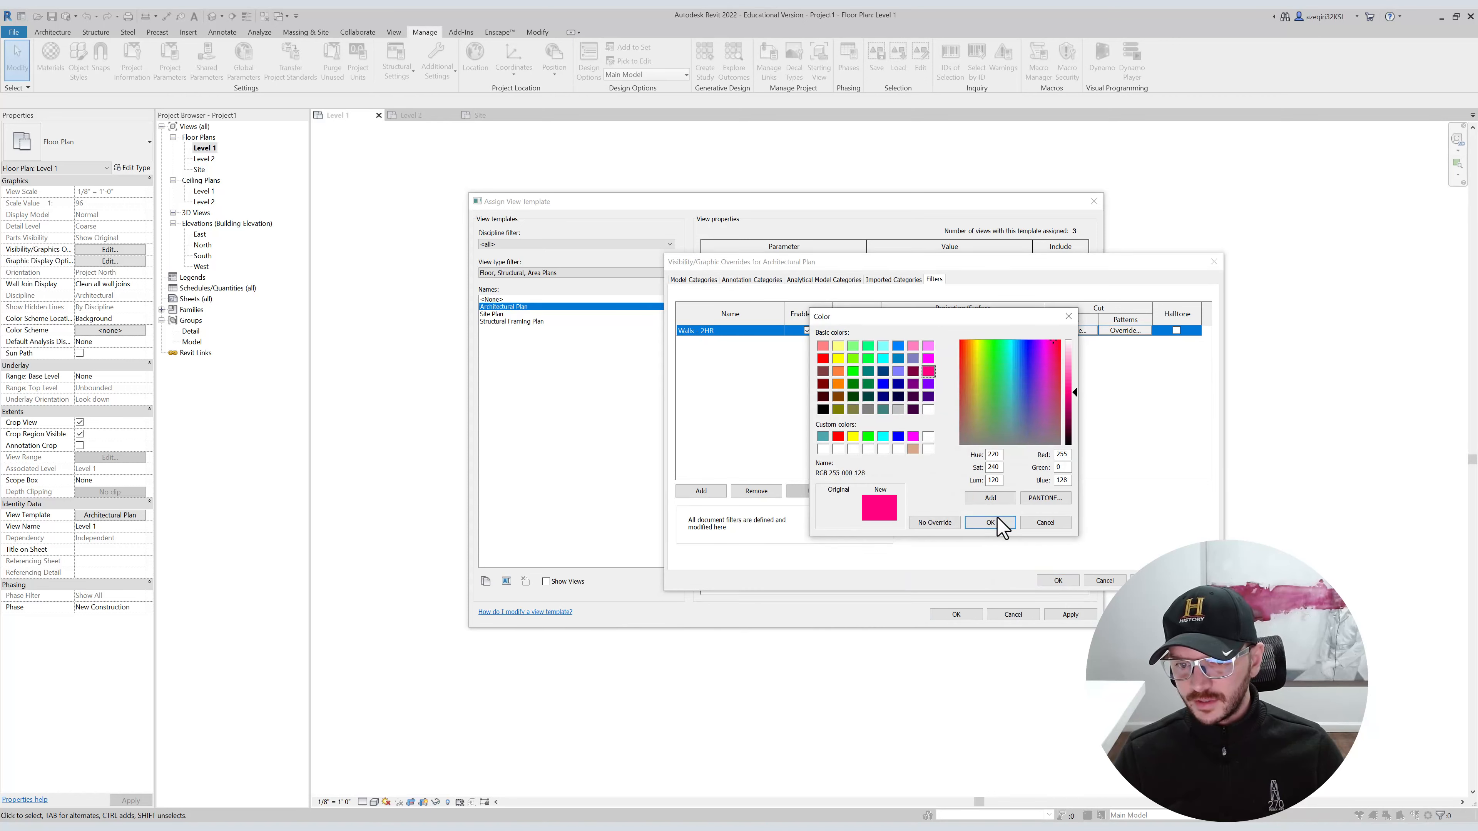
pyautogui.click(991, 522)
pyautogui.click(980, 495)
pyautogui.click(1058, 579)
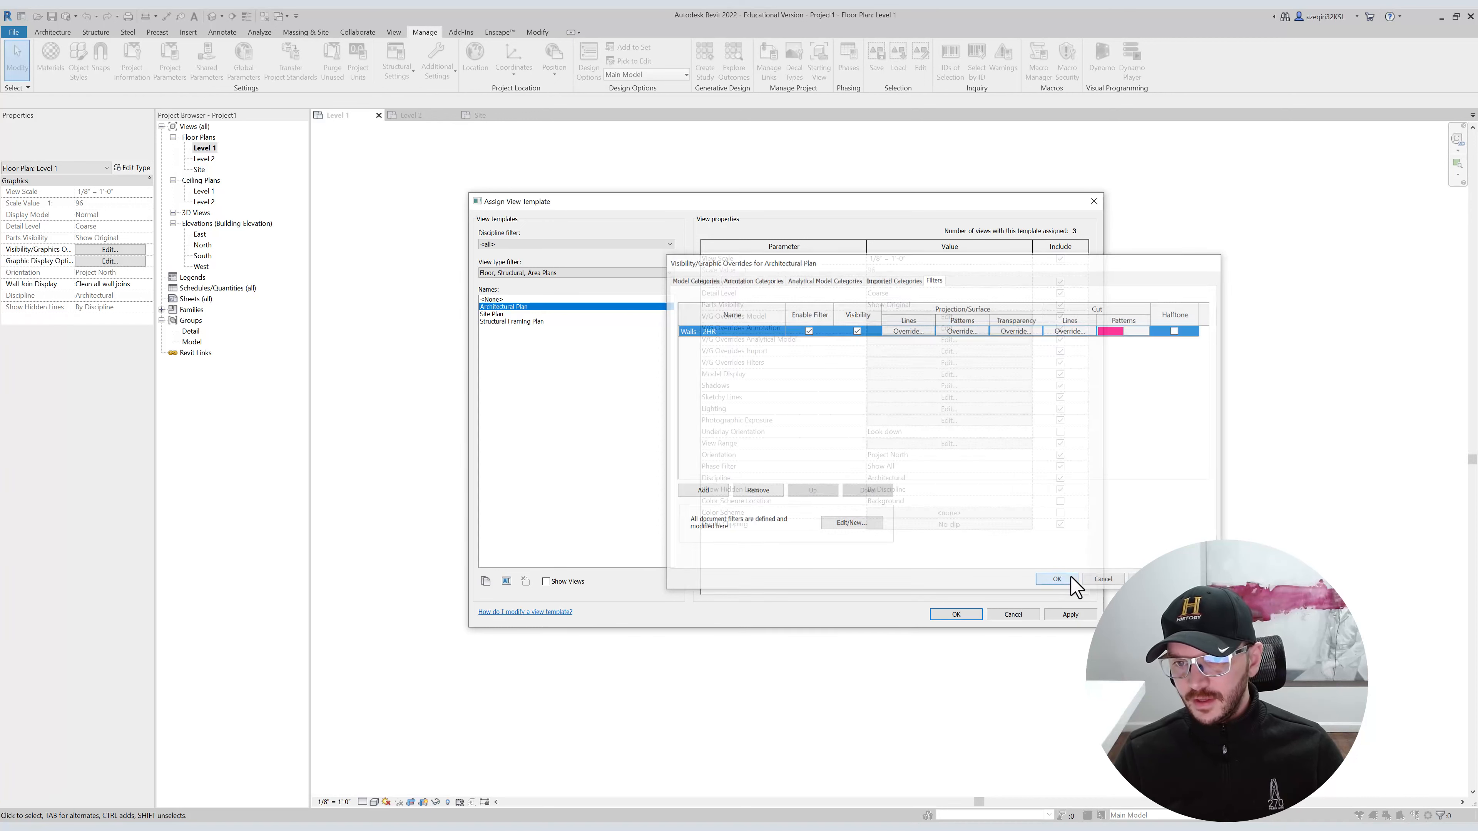
pyautogui.click(978, 616)
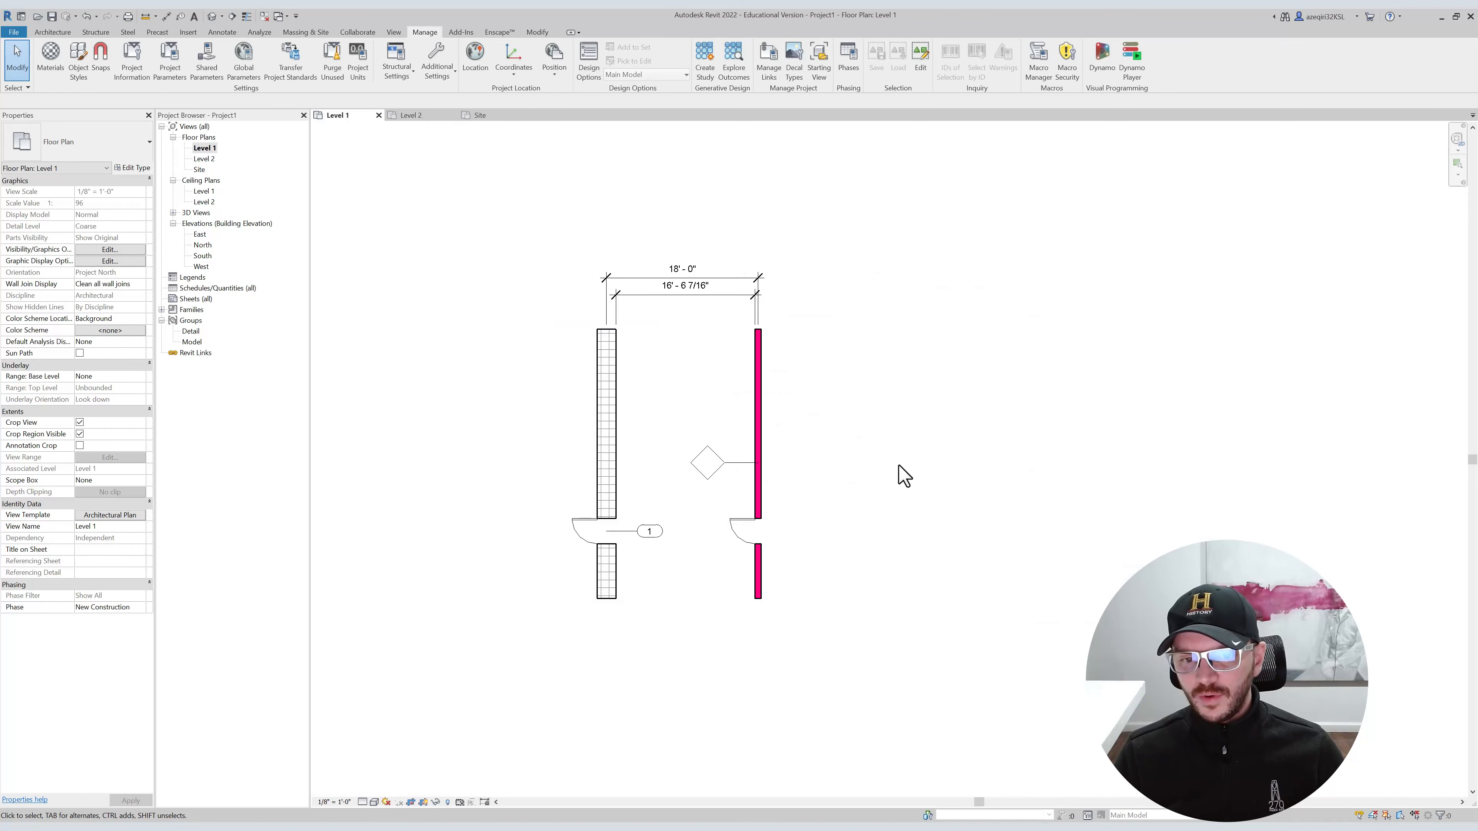
# Examine the Walls category and its subcategories in the Architectural Plan template's model overrides.
pyautogui.moveTo(587, 361); pyautogui.dragTo(621, 343, button='middle')
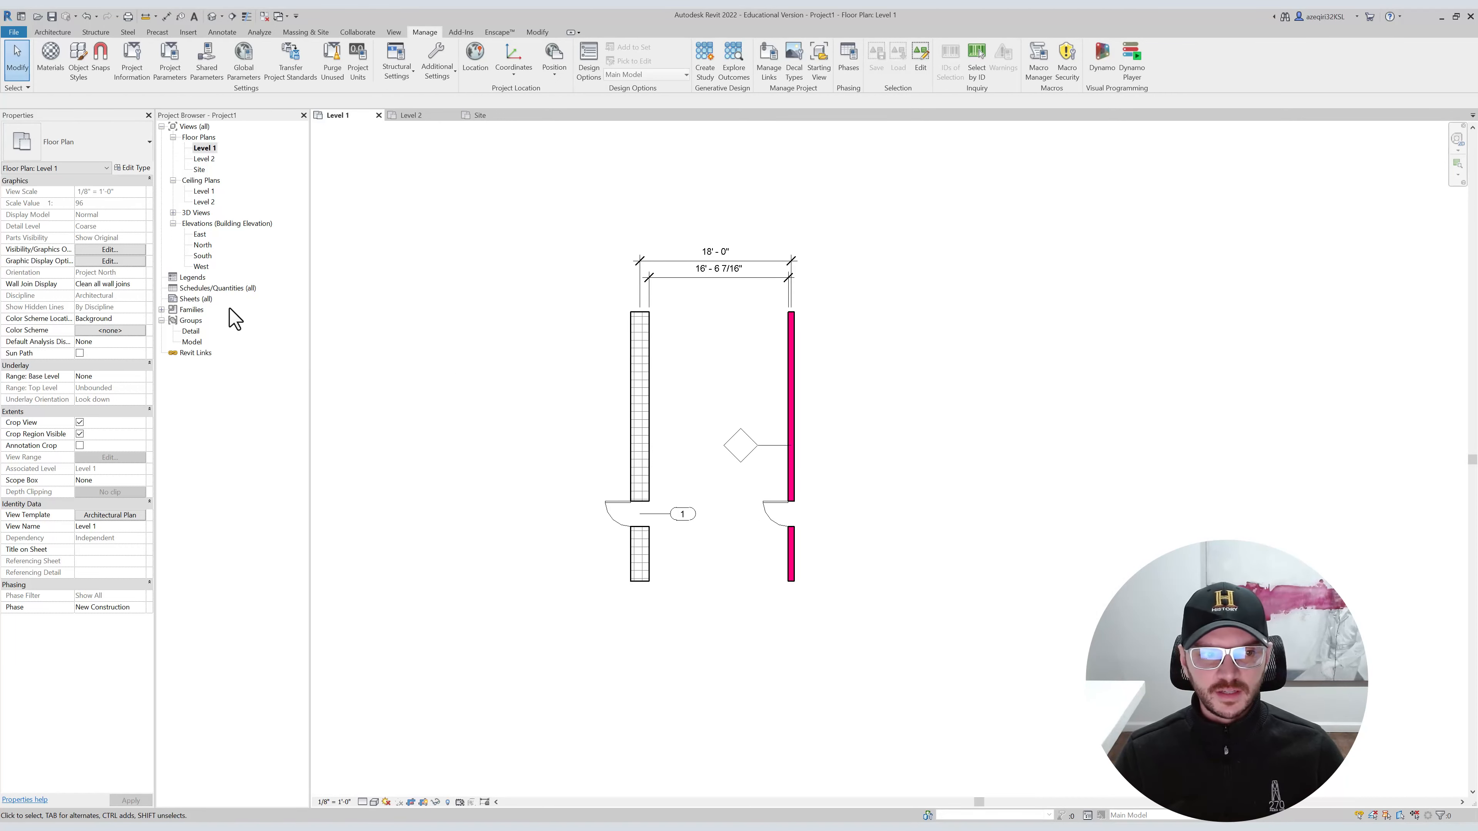
pyautogui.click(131, 250)
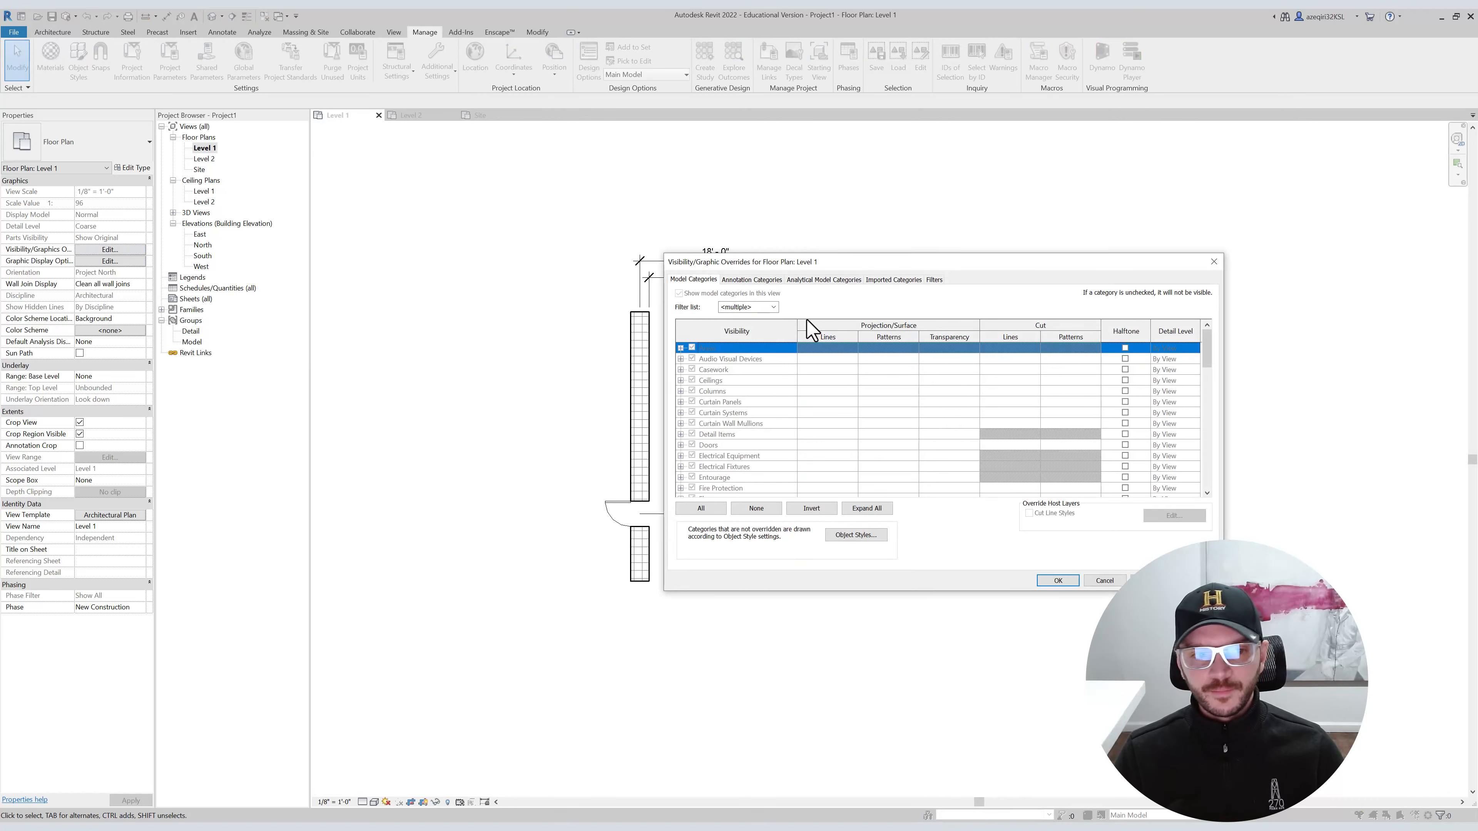
pyautogui.press('Escape')
pyautogui.click(126, 517)
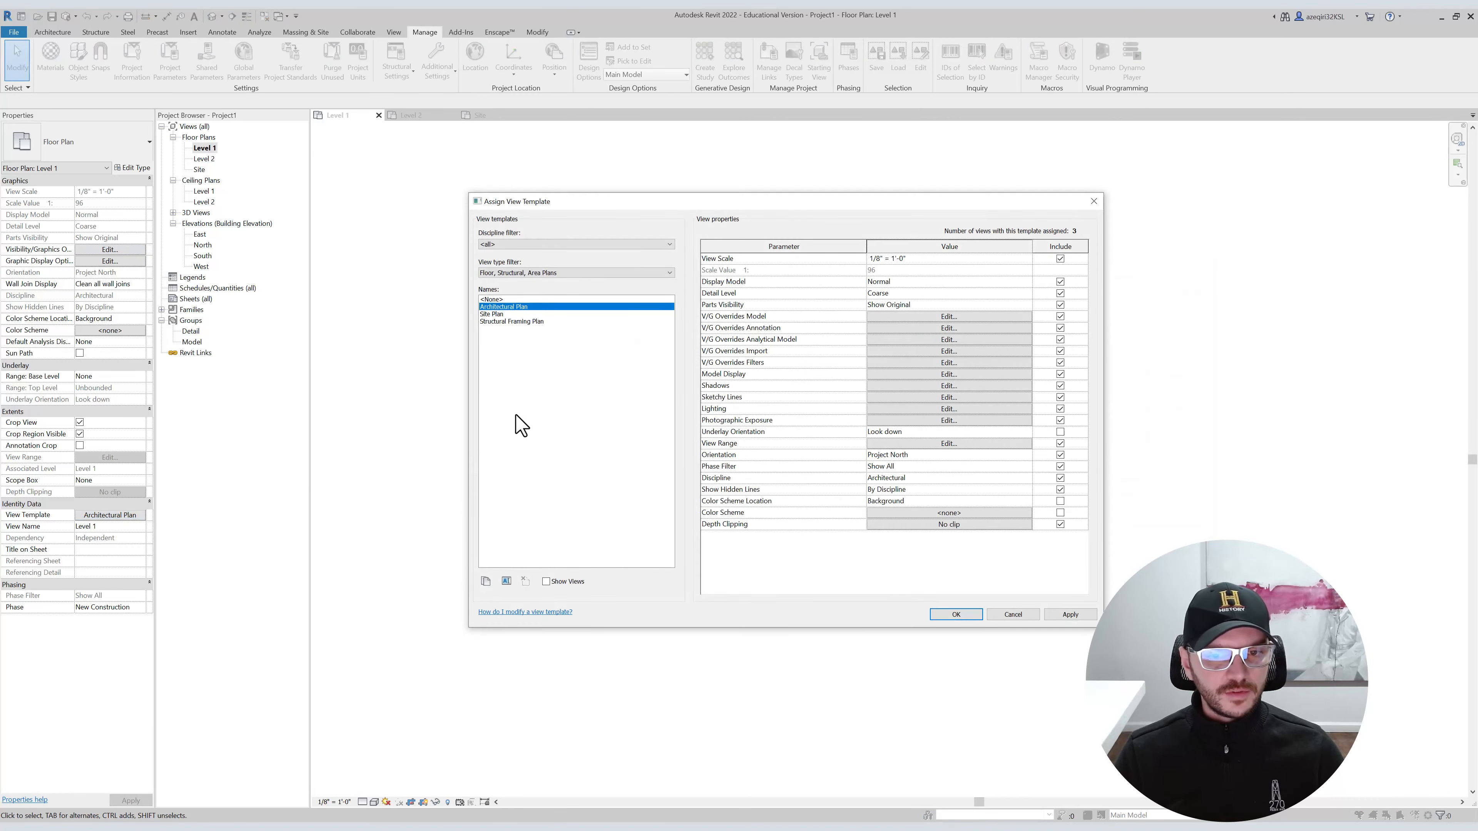
pyautogui.moveTo(640, 201); pyautogui.dragTo(662, 195)
pyautogui.click(947, 312)
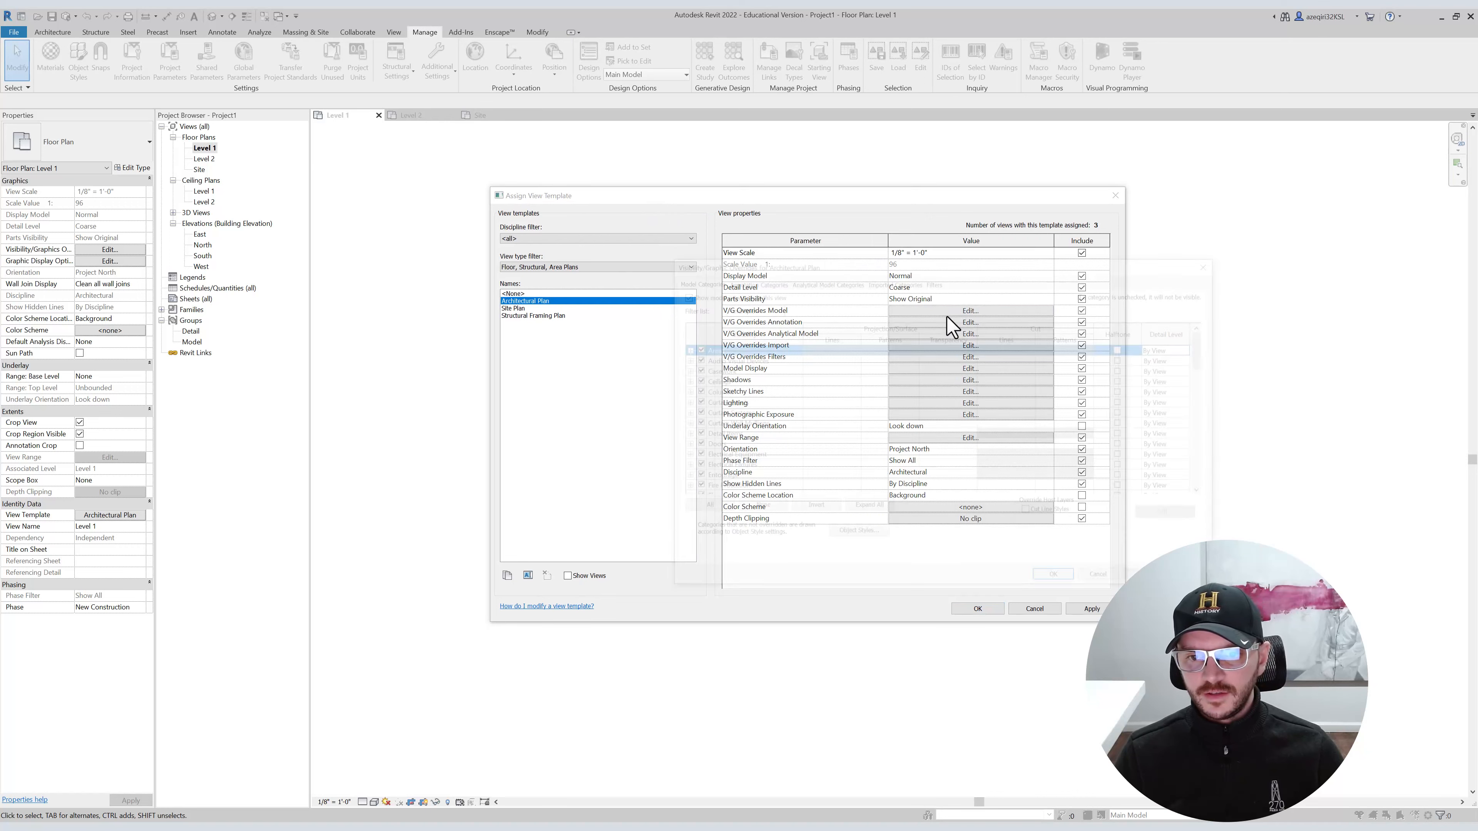
pyautogui.moveTo(1215, 353); pyautogui.dragTo(1209, 462)
pyautogui.click(740, 478)
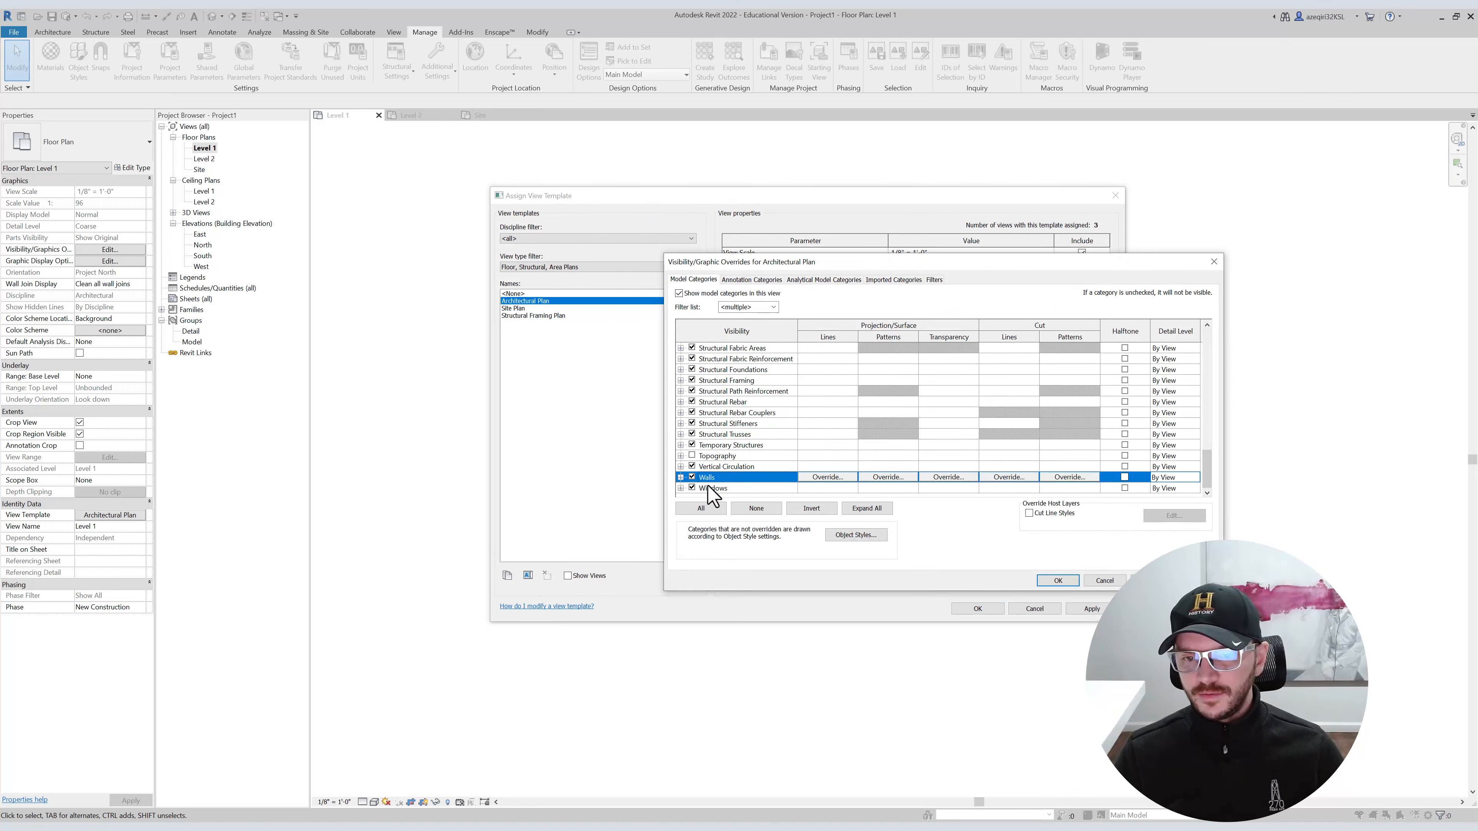
pyautogui.click(680, 477)
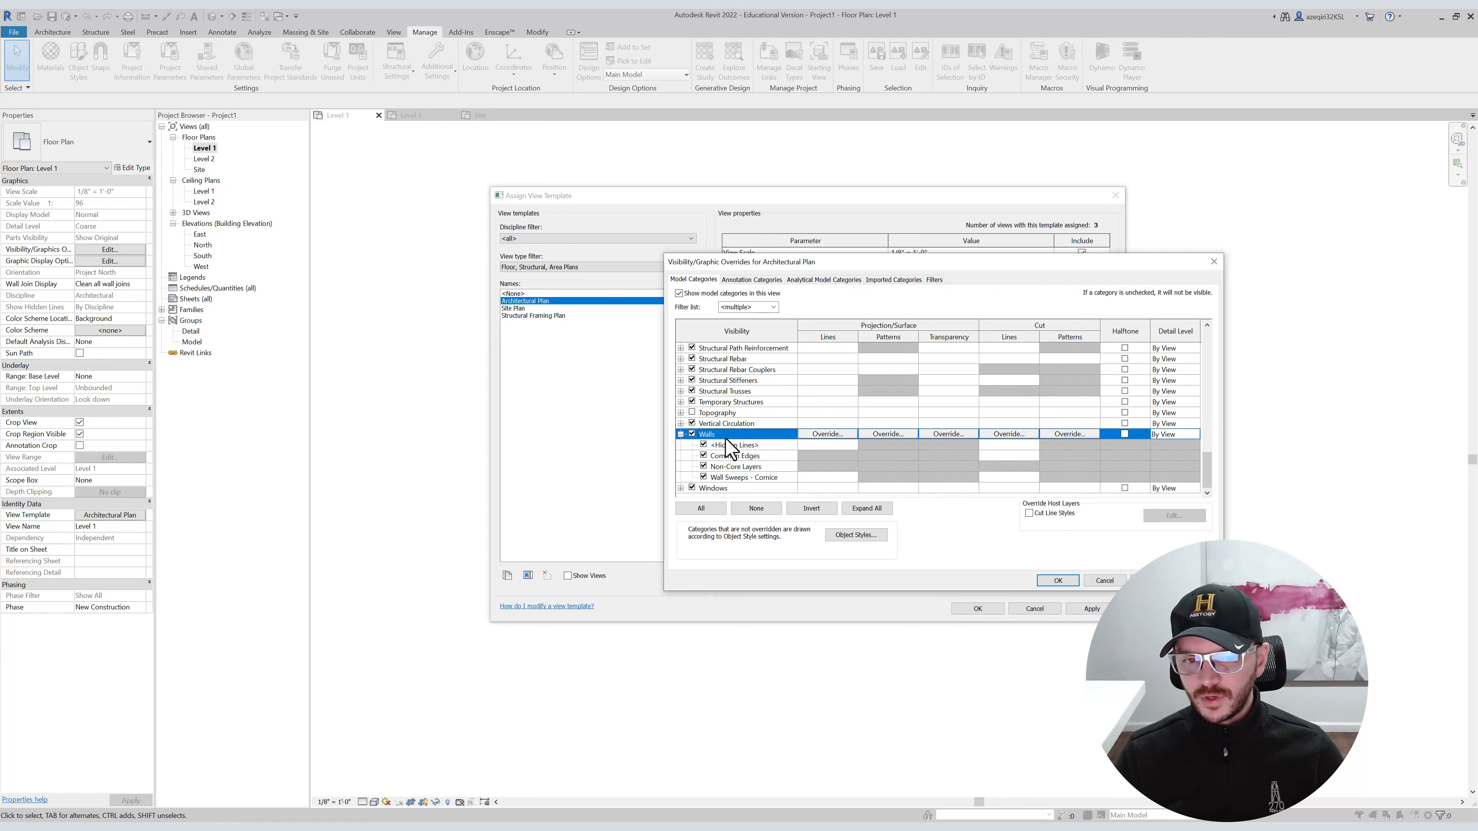
pyautogui.click(763, 448)
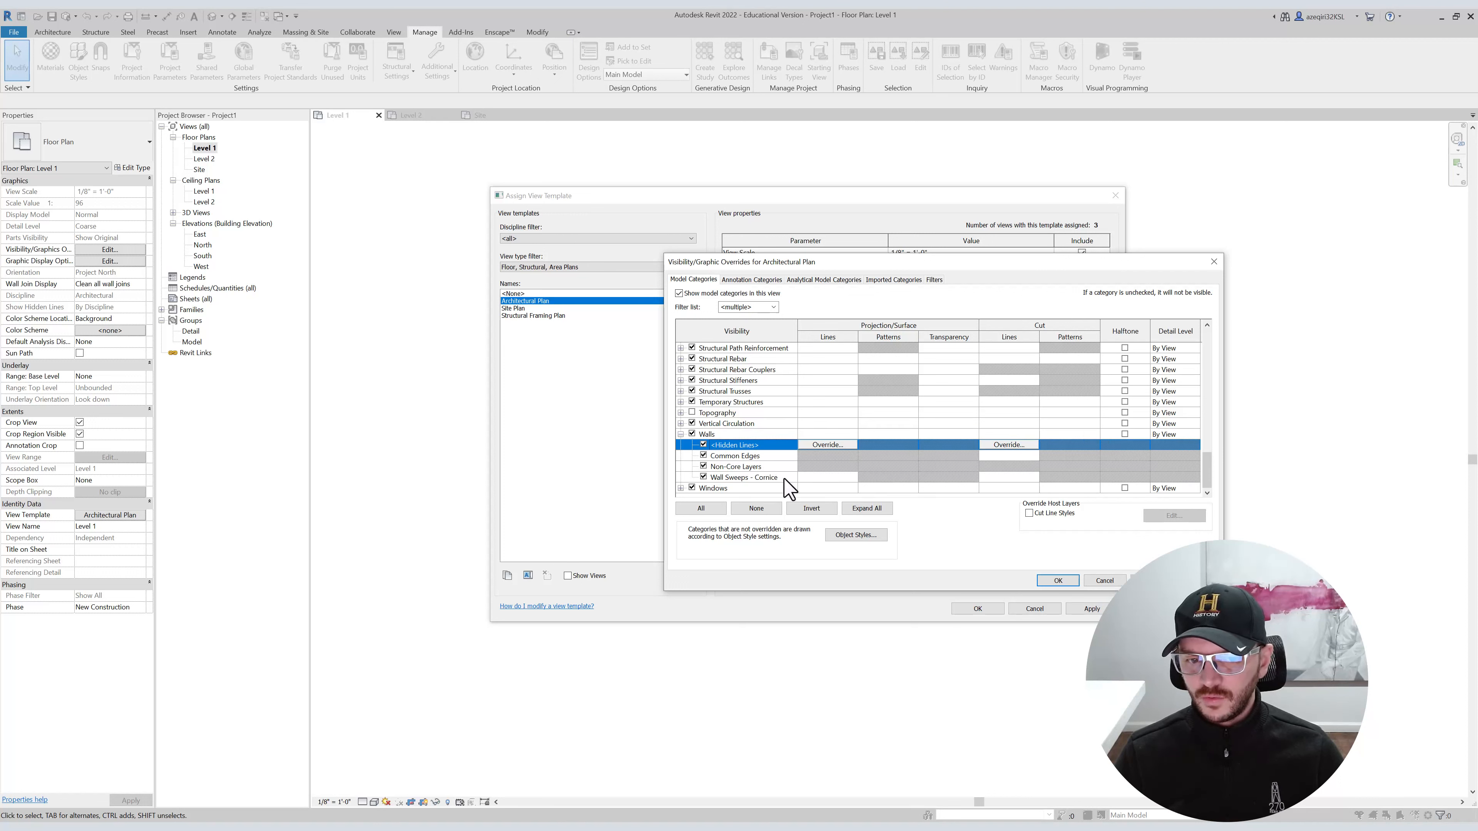
pyautogui.click(681, 434)
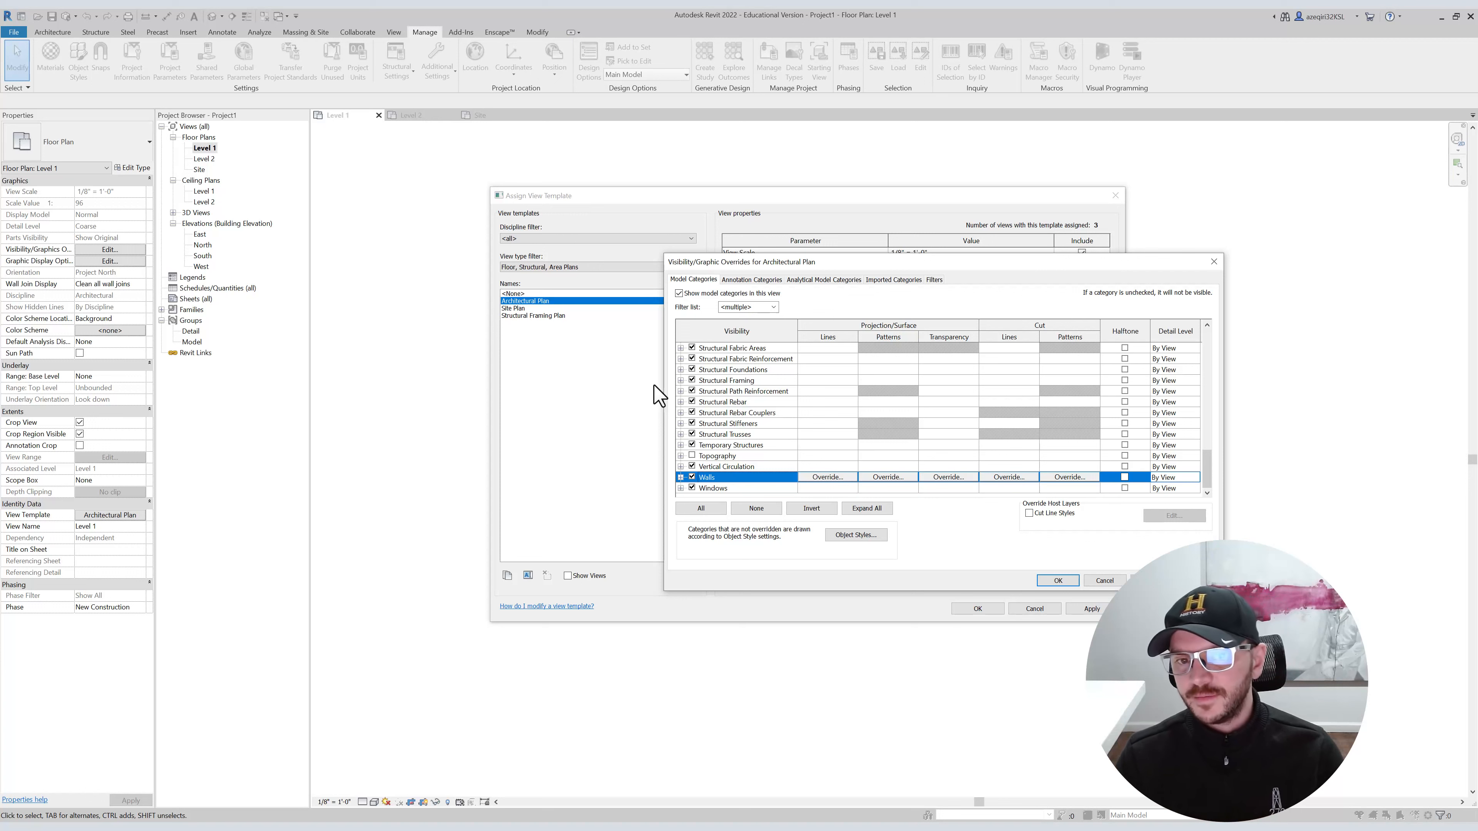
# Review the template's Walls - 2HR filter, then compare the wall display in the Level 2 and Level 1 floor plans.
pyautogui.click(934, 279)
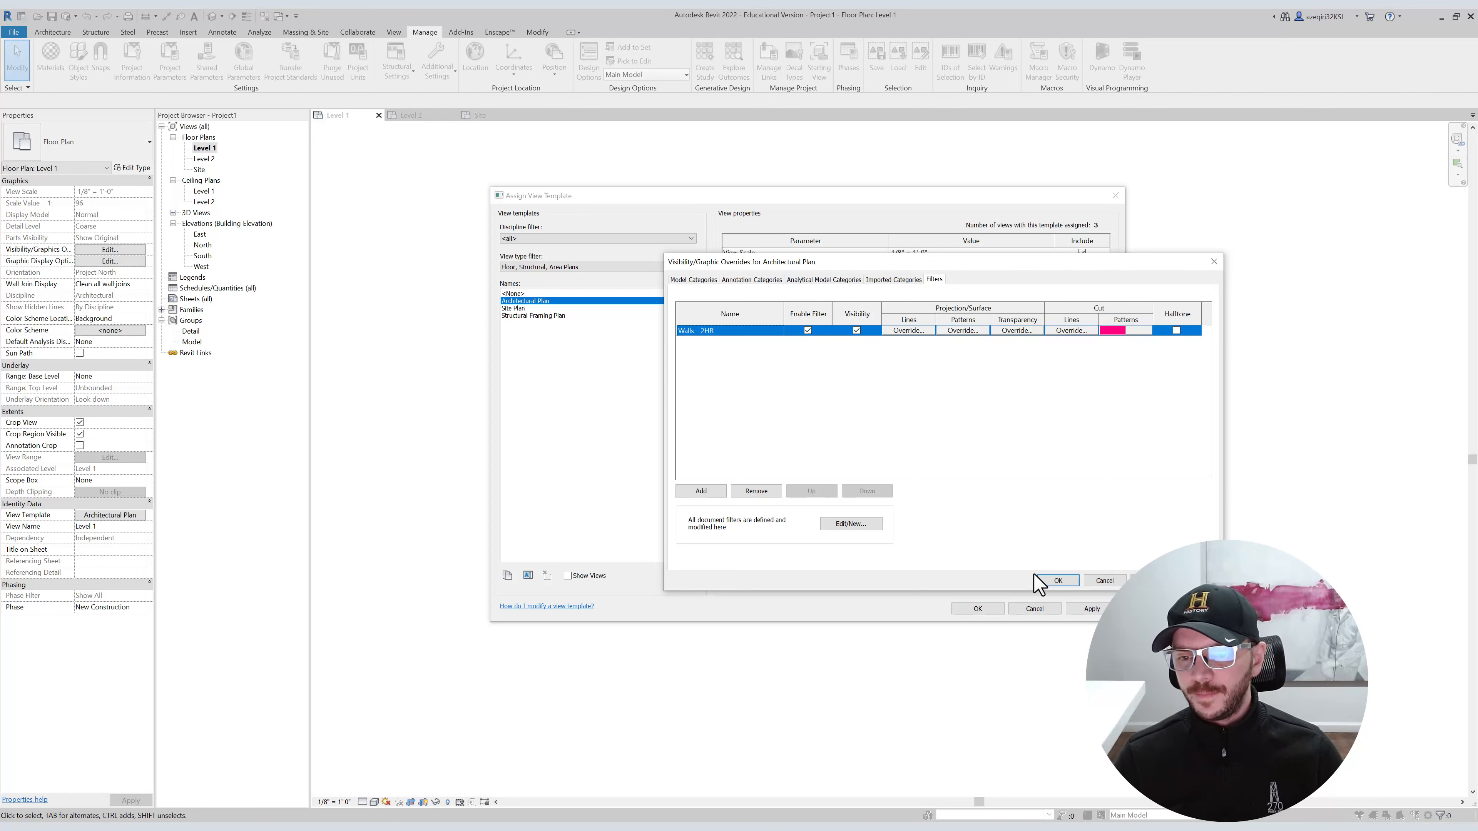
pyautogui.click(1058, 580)
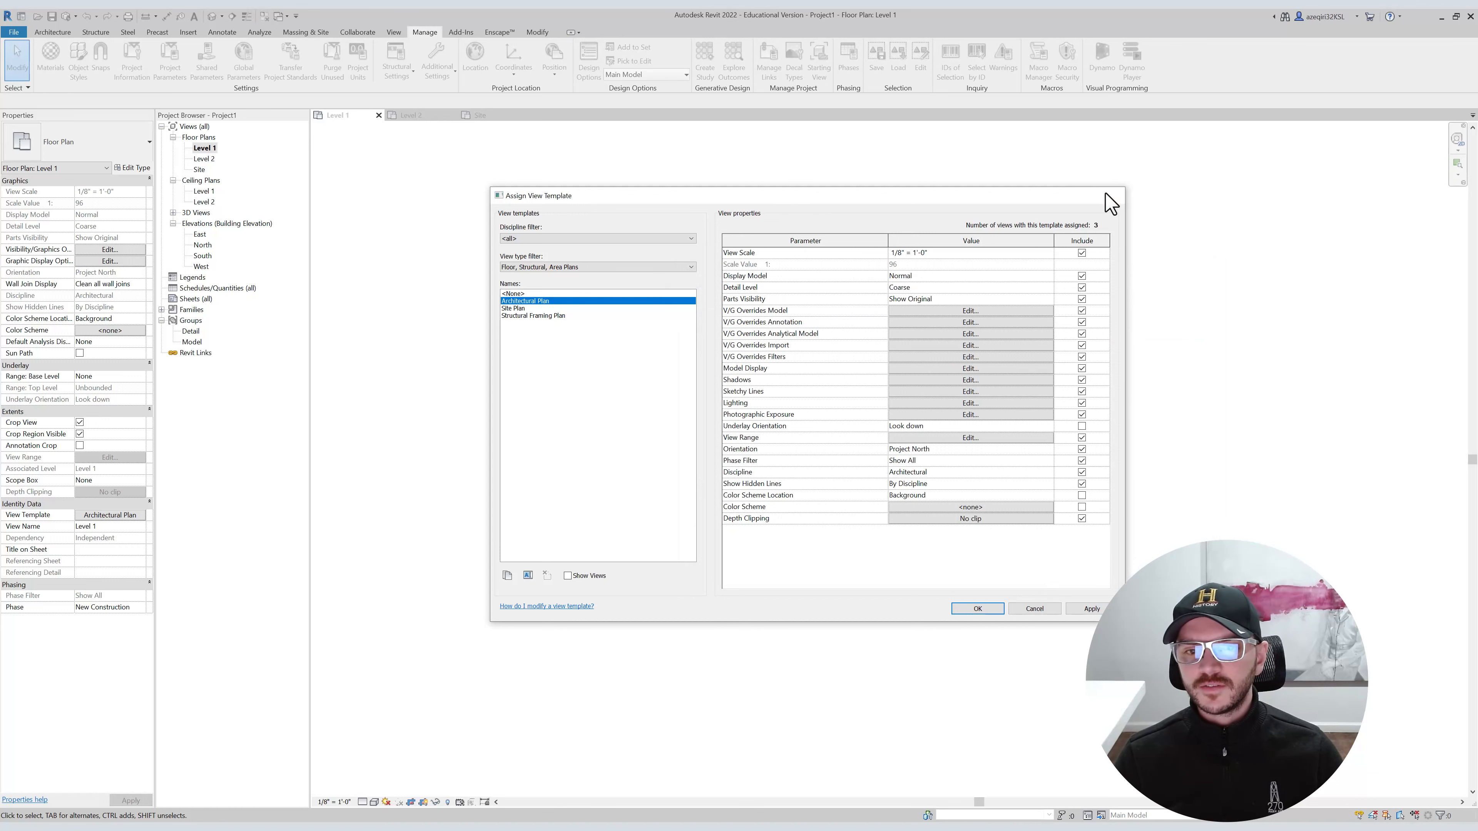
pyautogui.click(1115, 196)
pyautogui.doubleClick(204, 159)
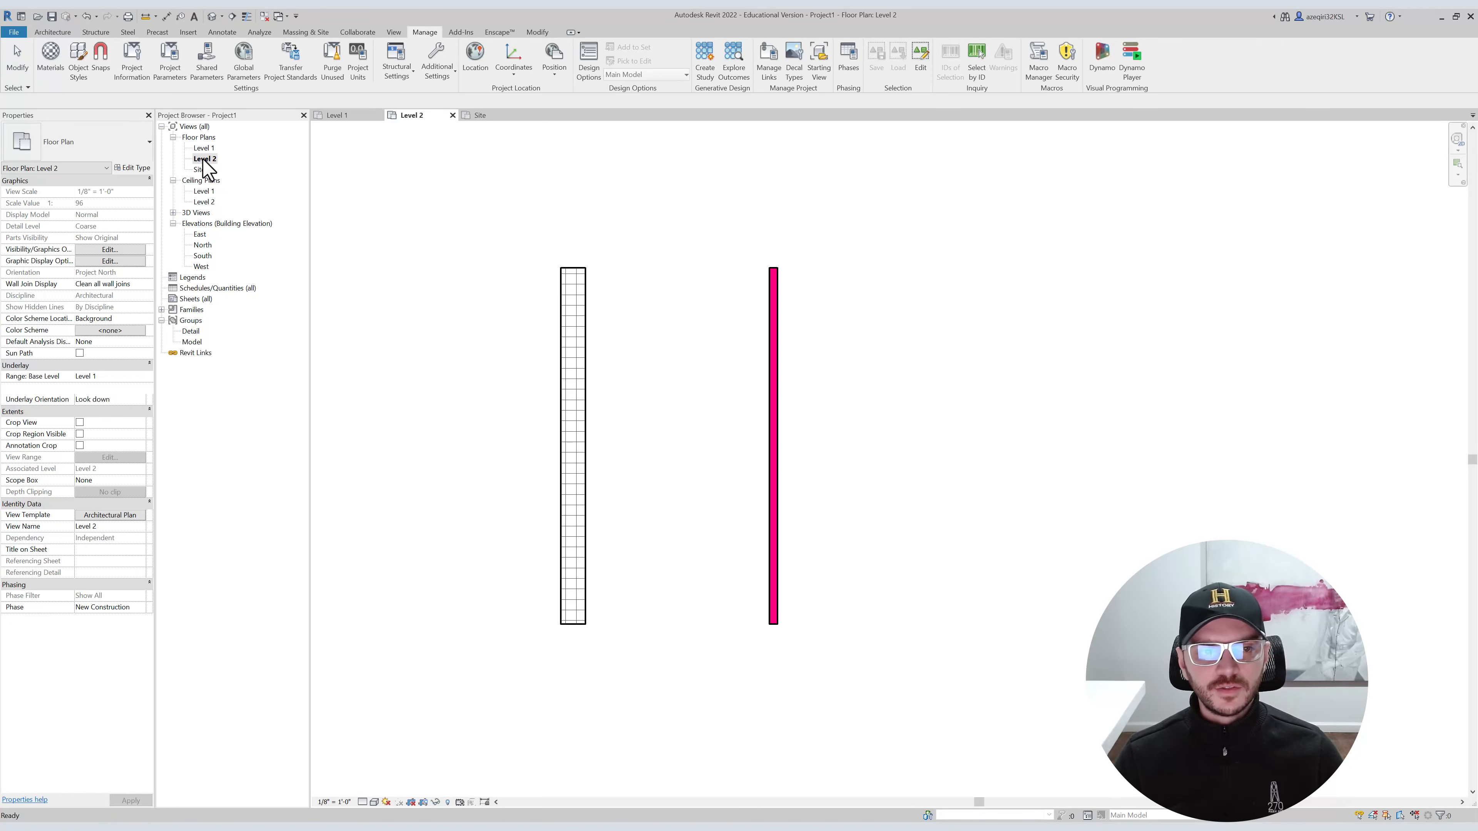
pyautogui.doubleClick(204, 148)
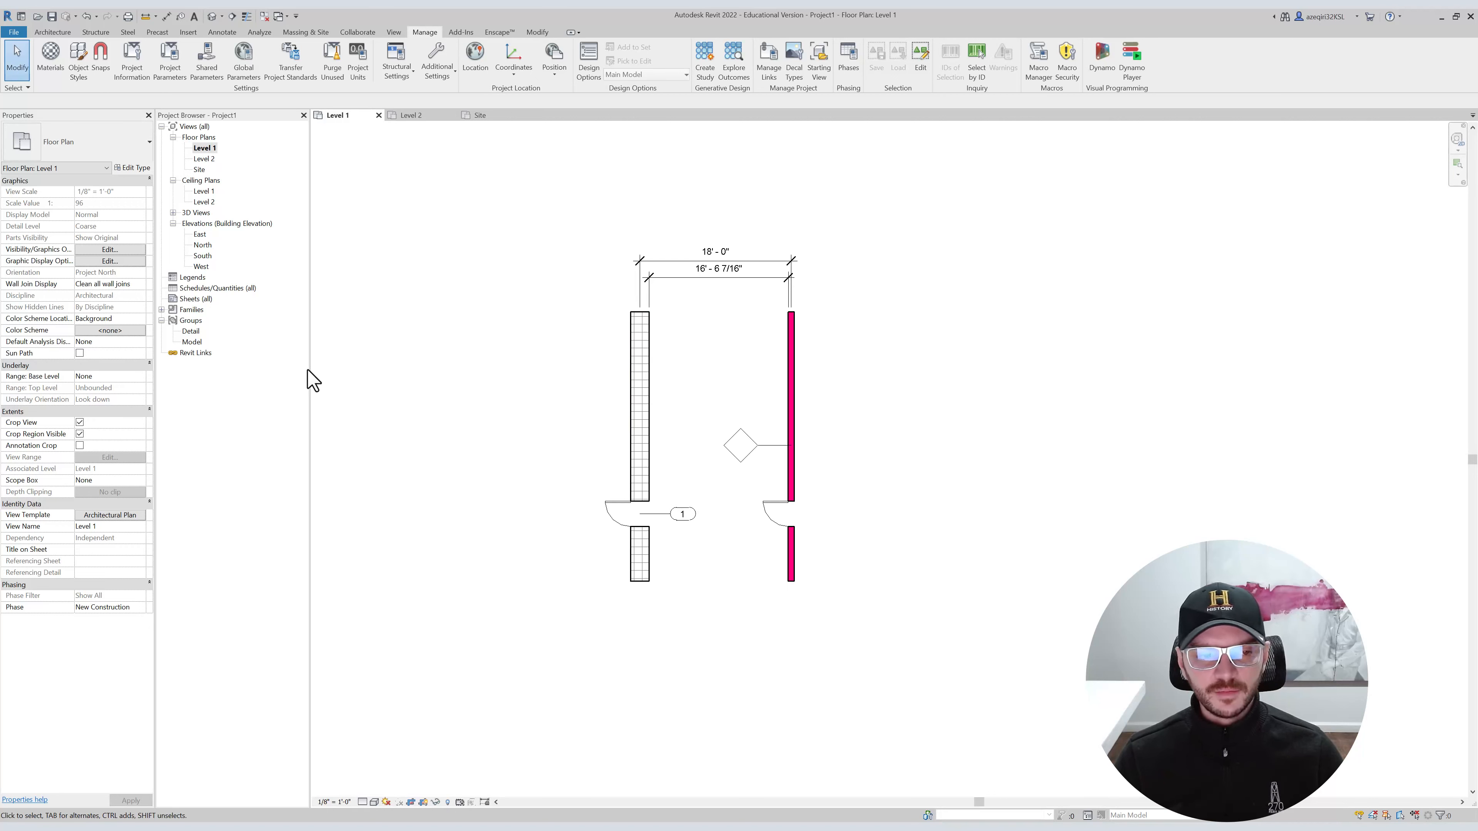
# Toggle the Thin Lines display on and off to compare line weights in the Level 1 floor plan.
pyautogui.click(390, 32)
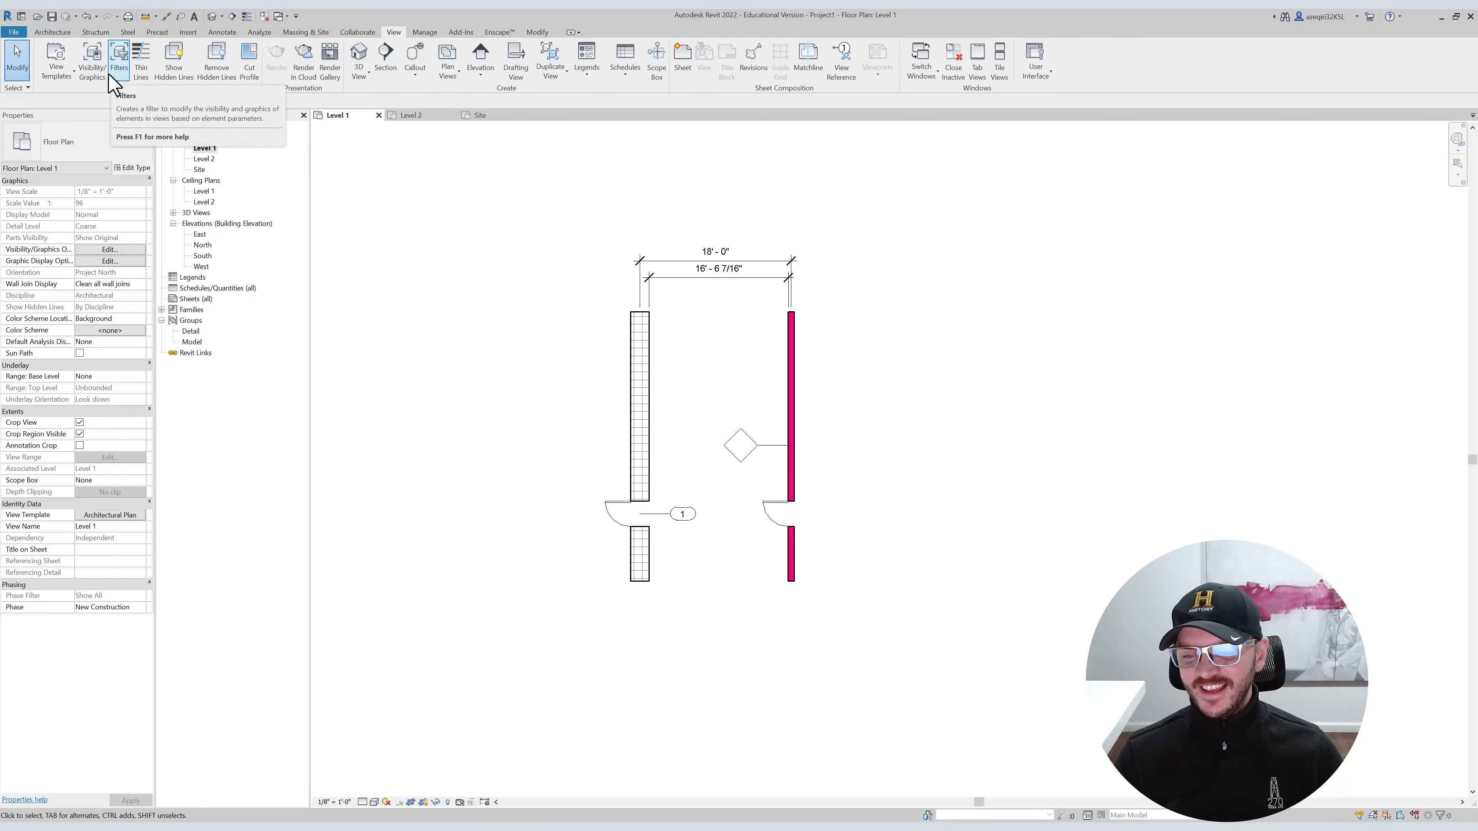
pyautogui.click(143, 70)
pyautogui.click(143, 70)
pyautogui.click(143, 70)
pyautogui.click(144, 70)
pyautogui.click(144, 70)
pyautogui.click(143, 70)
pyautogui.click(143, 70)
pyautogui.click(144, 70)
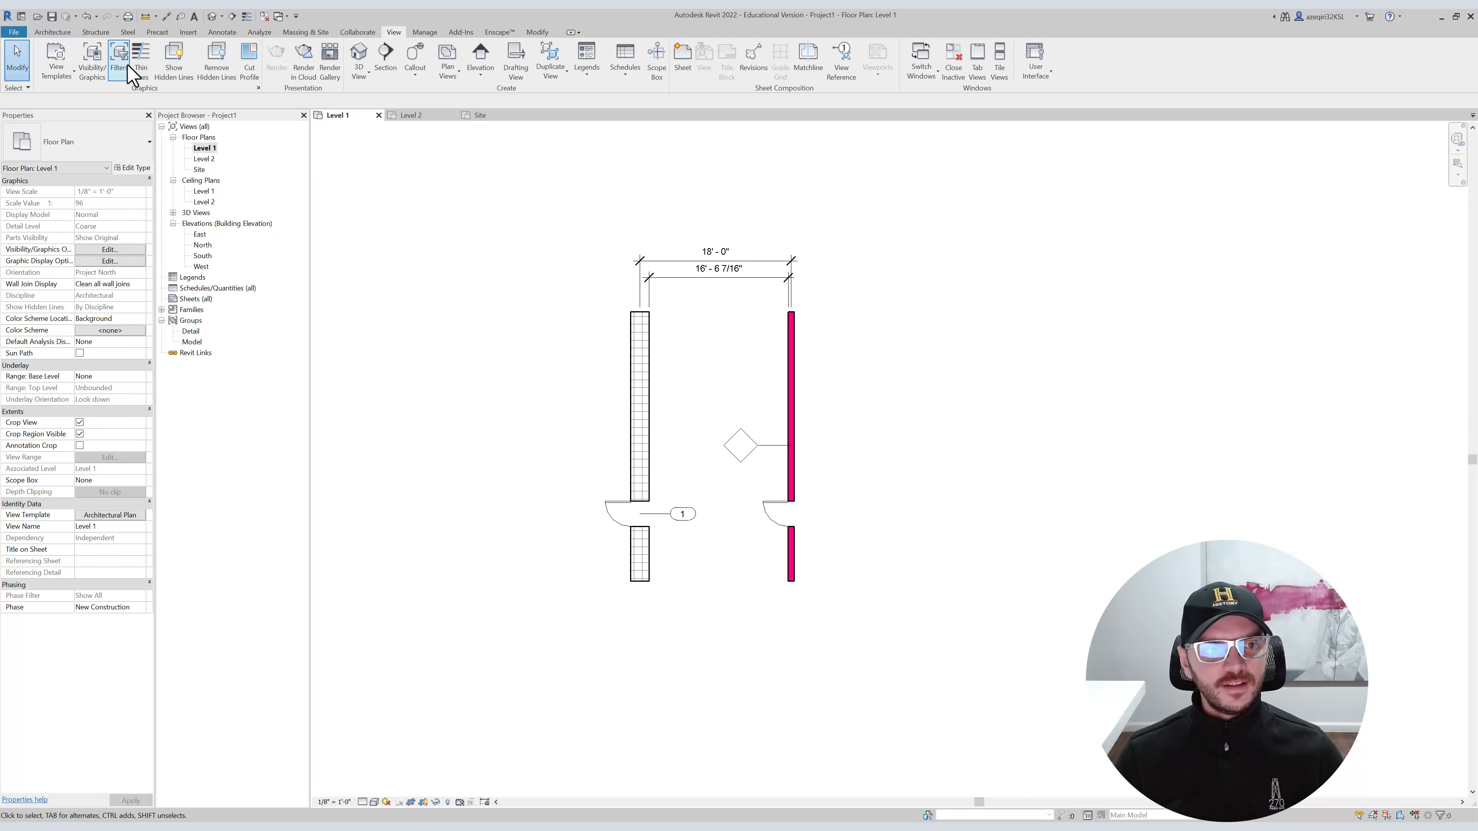
pyautogui.click(142, 69)
pyautogui.click(142, 69)
pyautogui.click(142, 68)
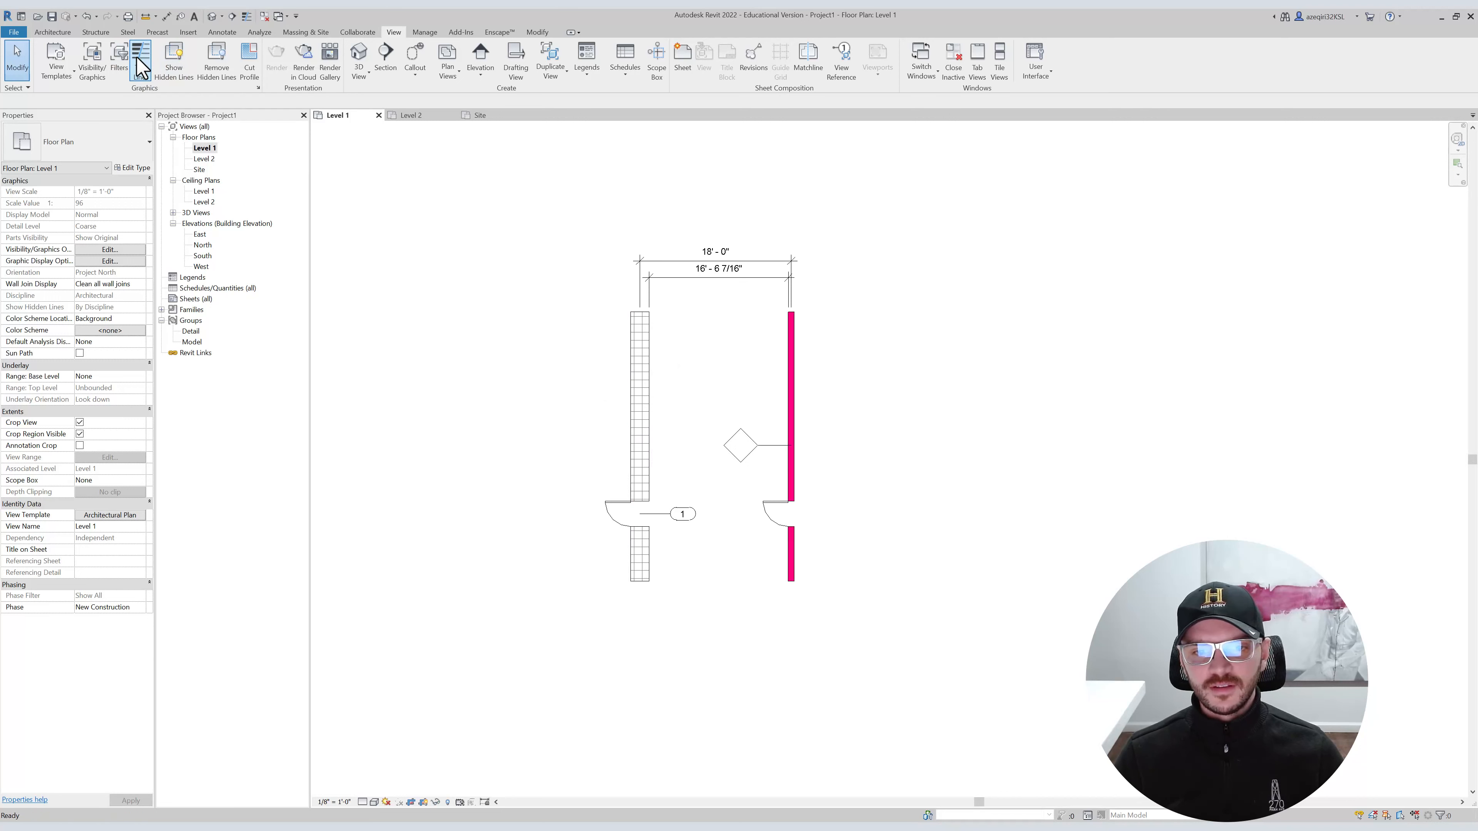
pyautogui.click(142, 68)
pyautogui.click(142, 68)
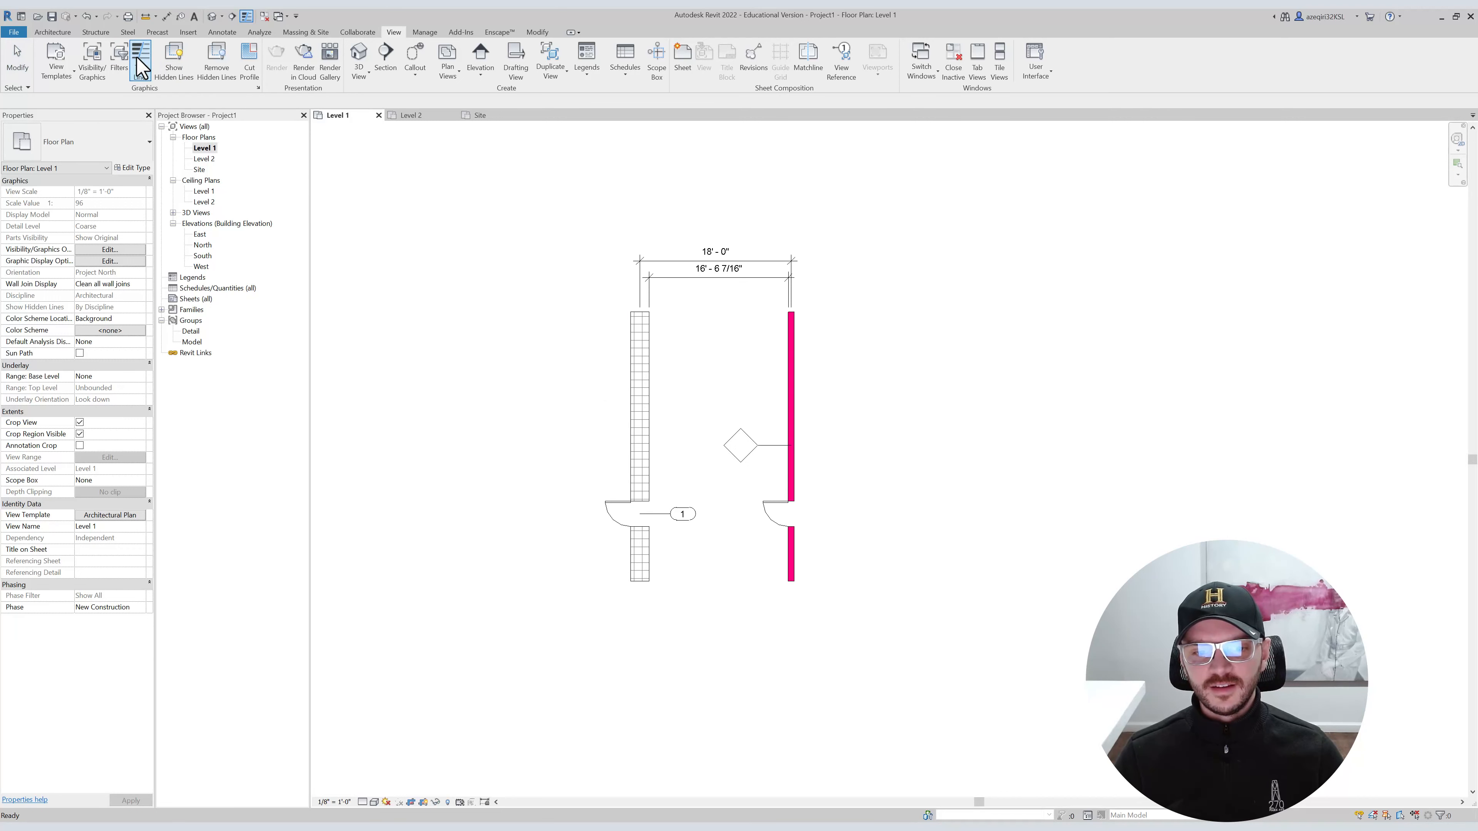
pyautogui.click(142, 69)
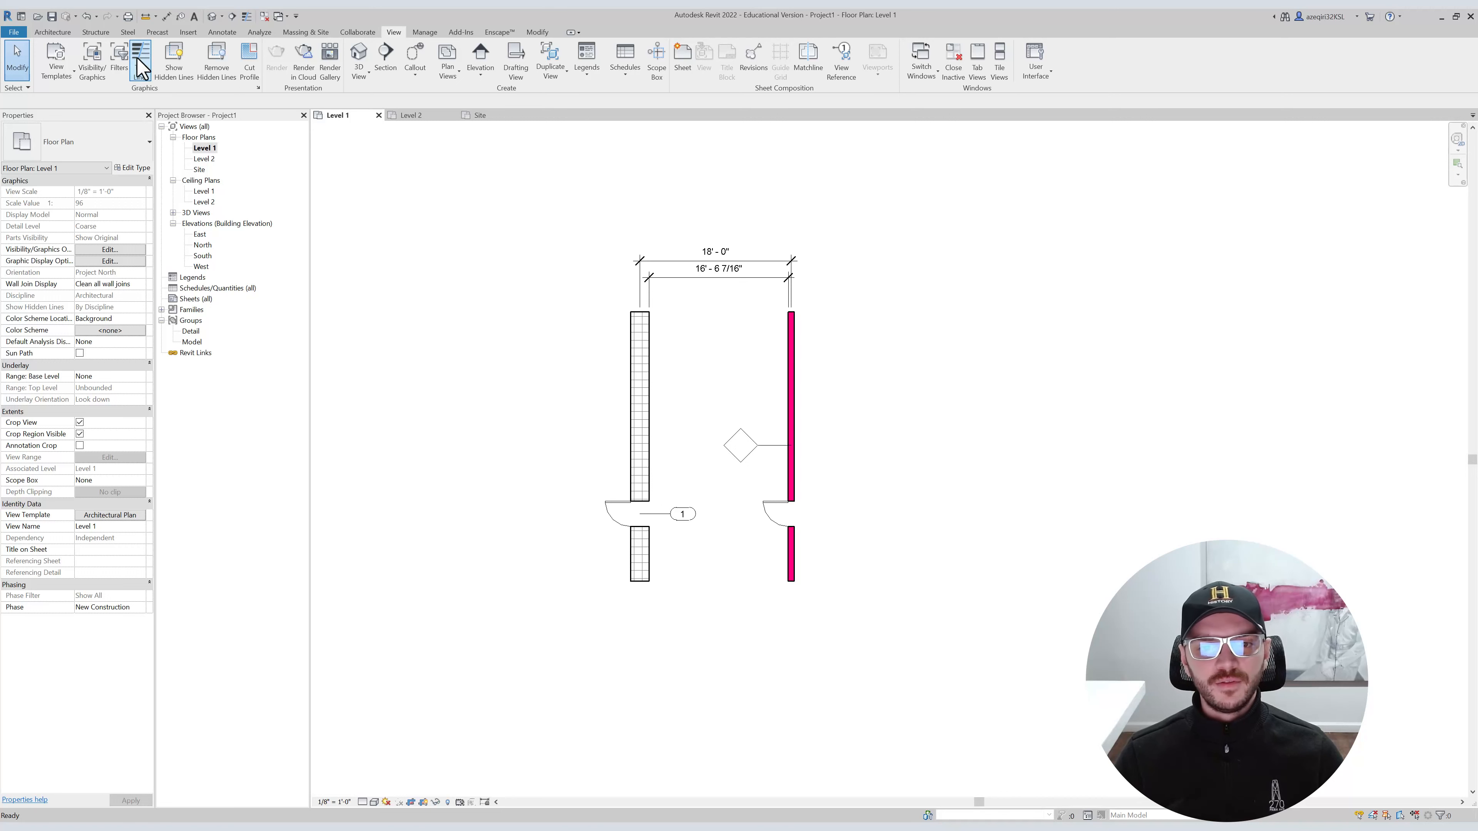
# Turn on Thin Lines to inspect the wall outlines and dimension ticks up close.
pyautogui.scroll(6, 634, 344)
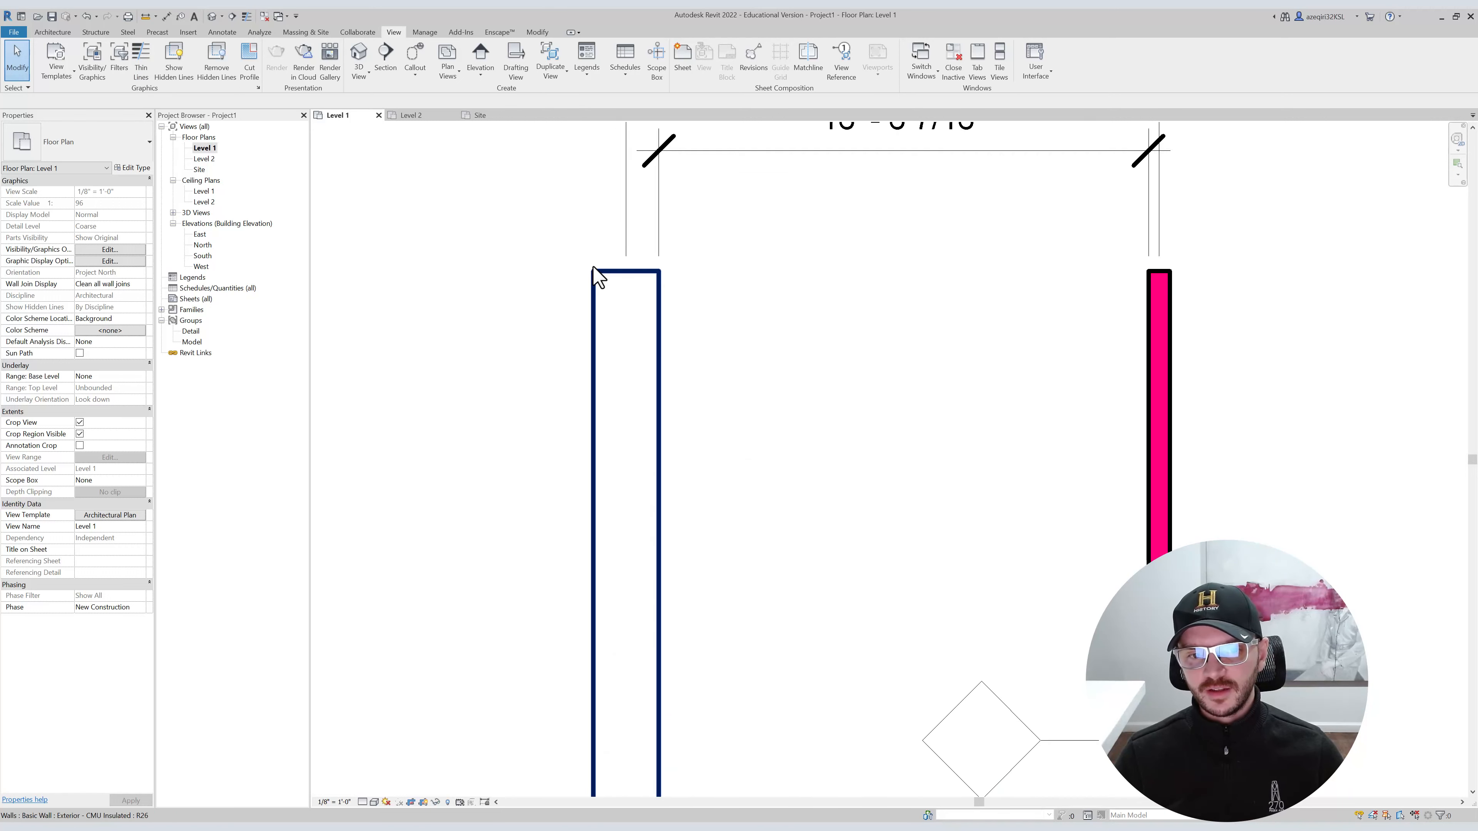
pyautogui.click(142, 65)
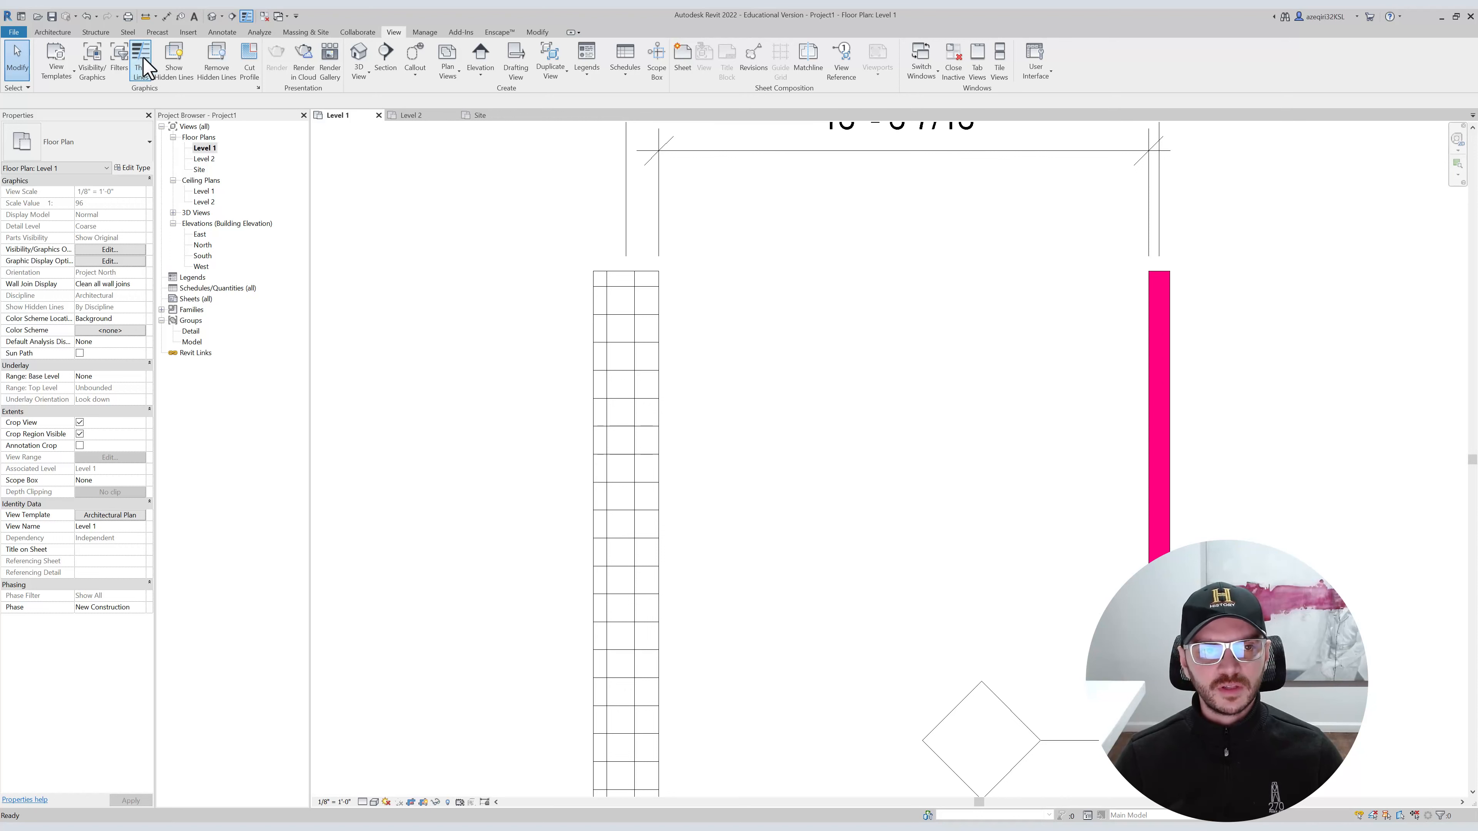
pyautogui.click(141, 59)
pyautogui.click(141, 59)
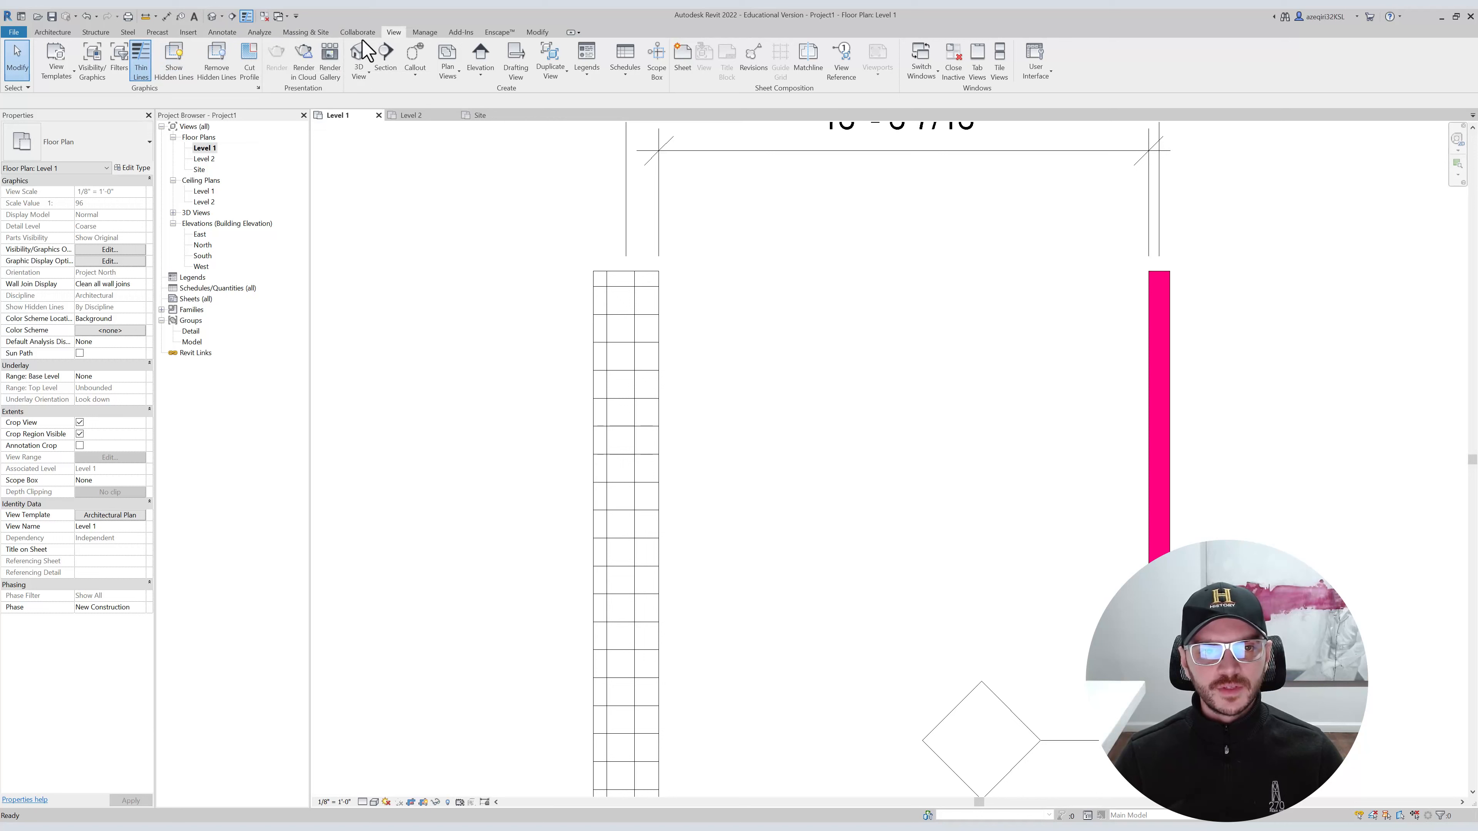
pyautogui.click(425, 32)
pyautogui.click(499, 32)
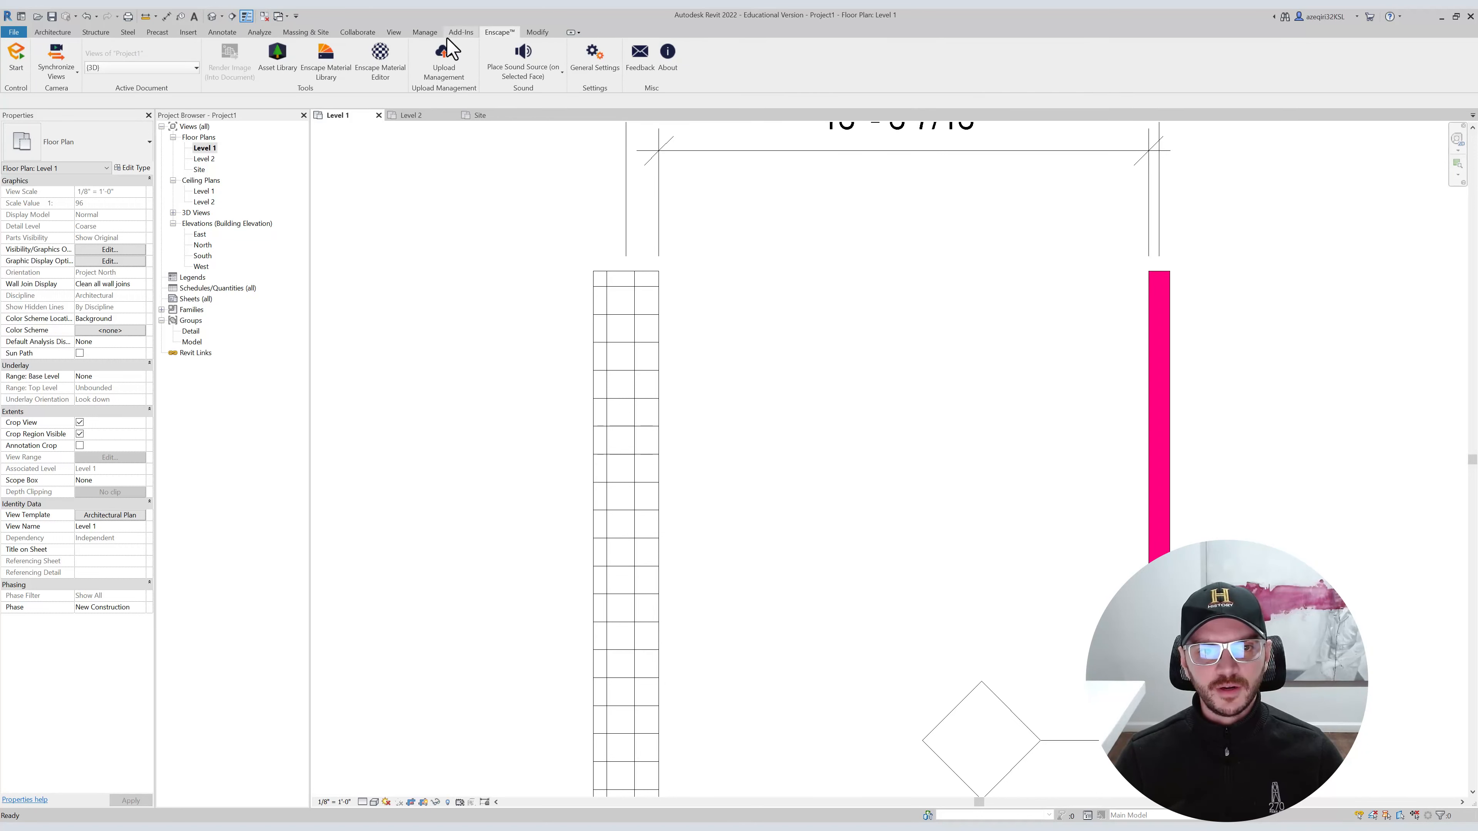
pyautogui.click(462, 33)
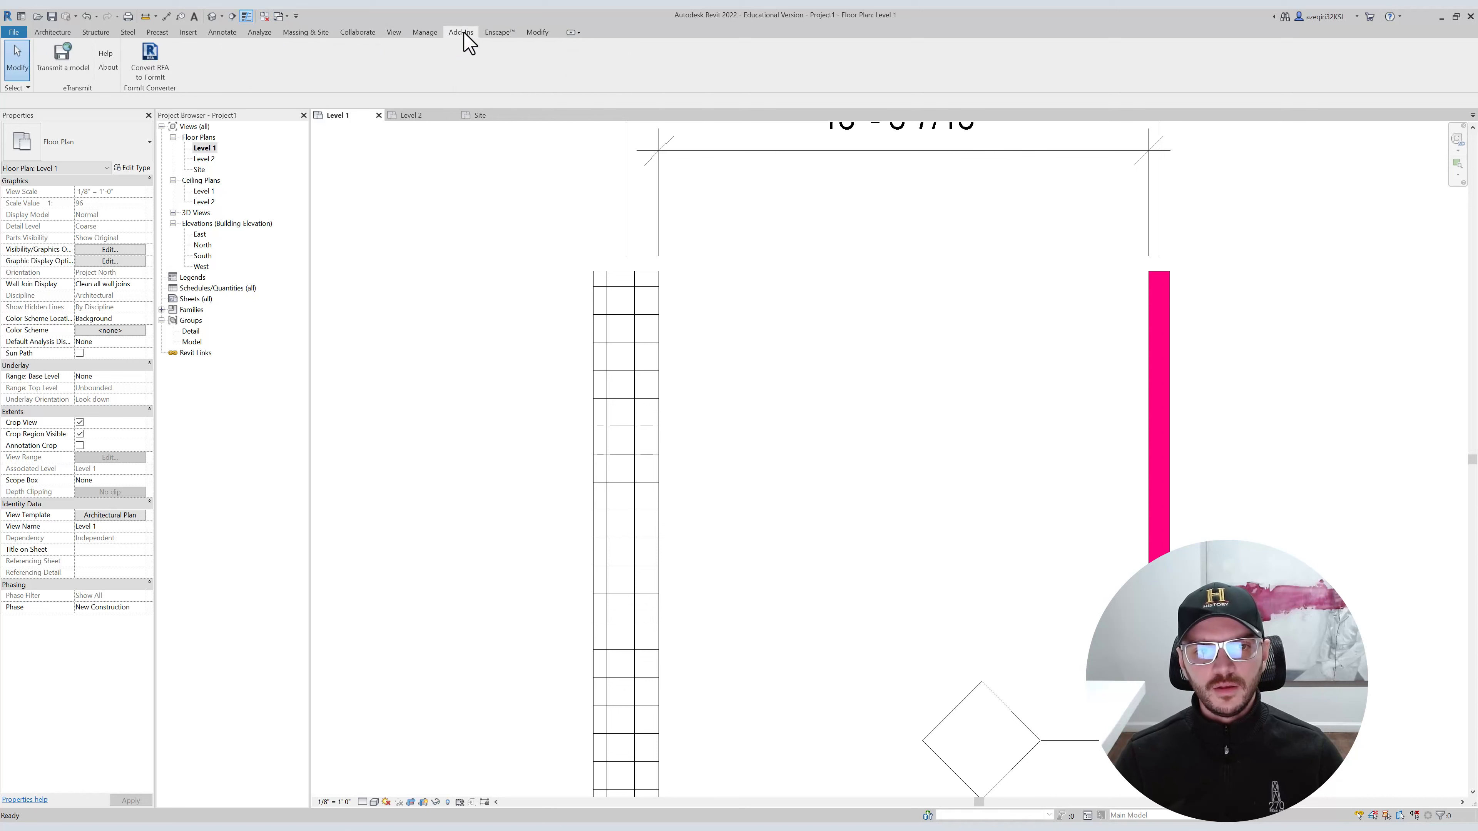
pyautogui.click(393, 32)
# Toggle Thin Lines five times while observing the wall and dimension line weights.
pyautogui.press('t')
pyautogui.press('l')
pyautogui.press('t')
pyautogui.press('l')
pyautogui.press('t')
pyautogui.press('l')
pyautogui.press('t')
pyautogui.press('l')
pyautogui.press('t')
pyautogui.press('l')
# Repeat the last Thin Lines command four times, leaving the true line weights displayed.
pyautogui.rightClick(480, 250)
pyautogui.click(488, 257)
pyautogui.rightClick(479, 236)
pyautogui.click(494, 245)
pyautogui.rightClick(479, 227)
pyautogui.click(487, 235)
pyautogui.rightClick(481, 230)
pyautogui.click(490, 236)
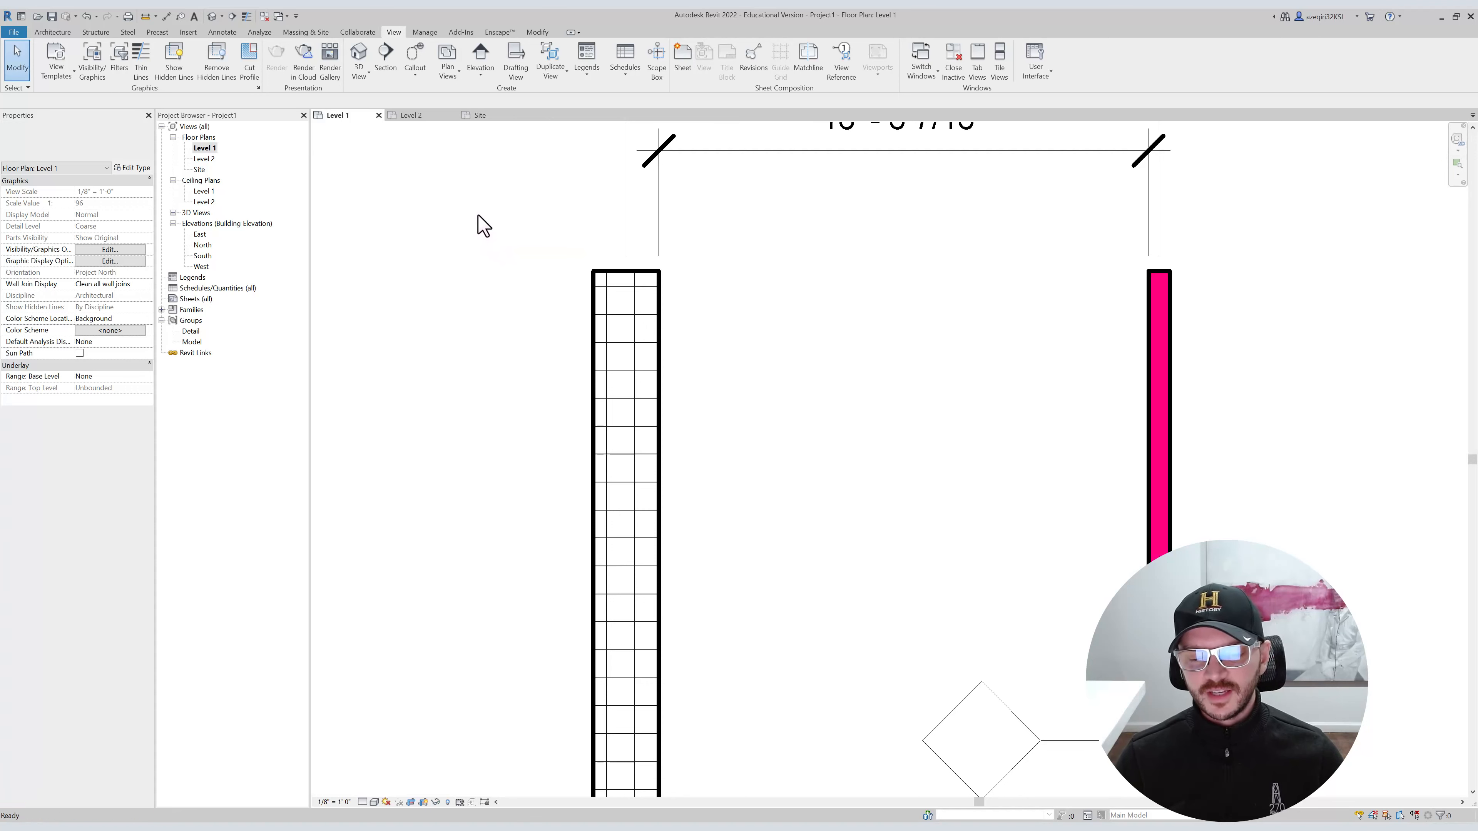
pyautogui.moveTo(514, 205); pyautogui.dragTo(494, 313, button='middle')
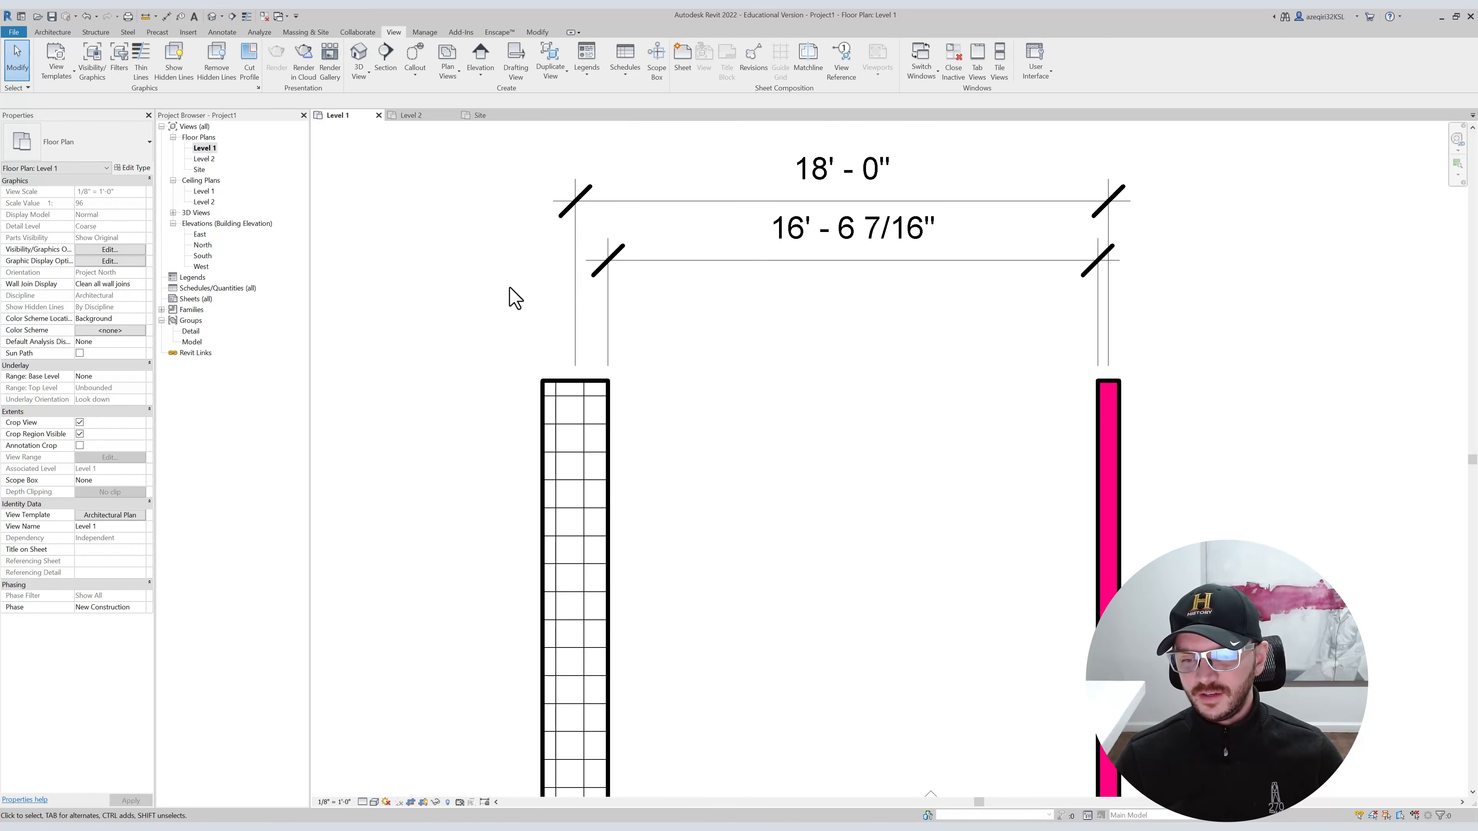
pyautogui.scroll(-1, 540, 272)
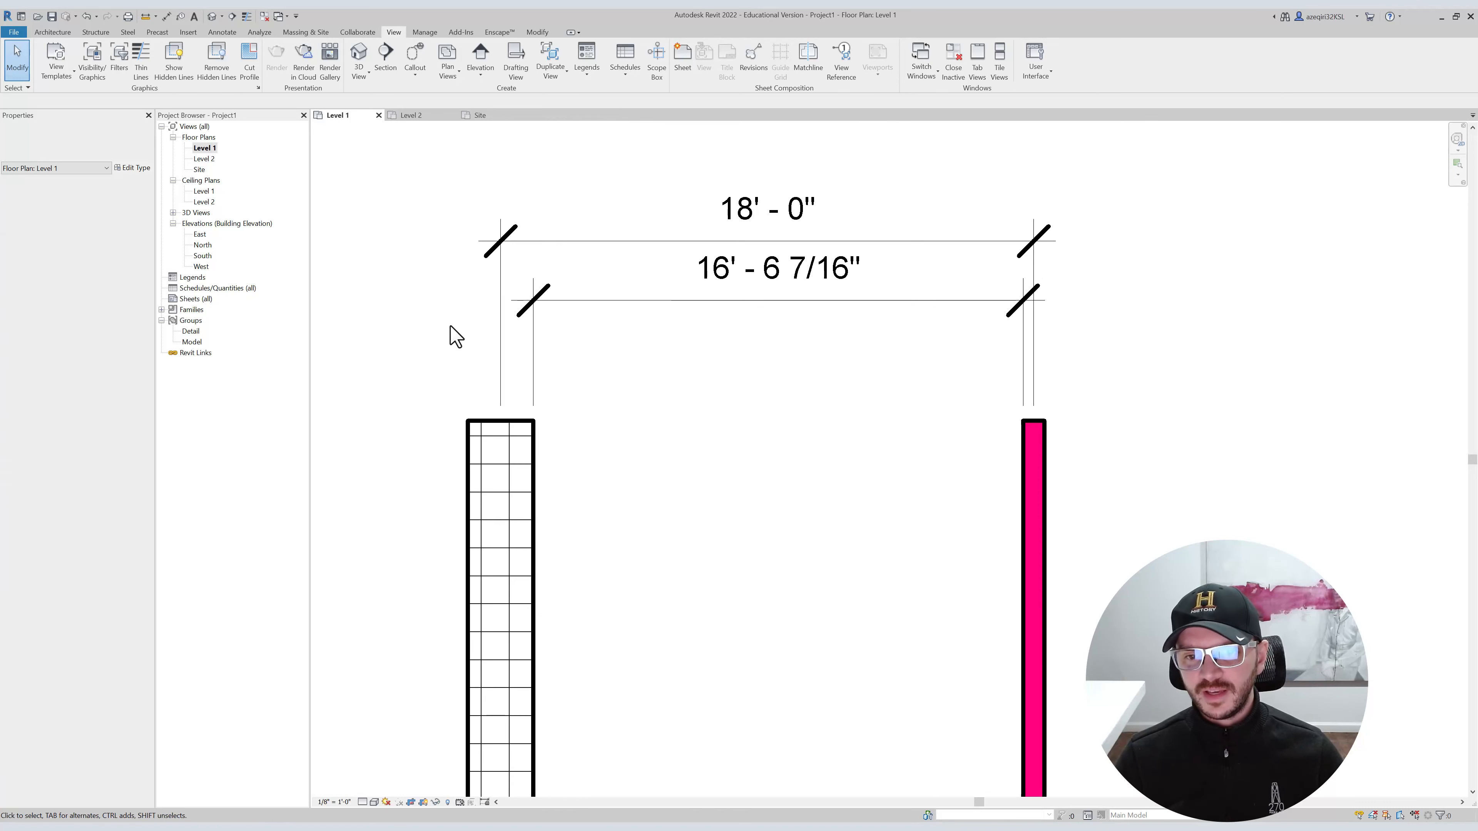
# Open the default 3D view and view the two walls and their doors from an isometric corner angle.
pyautogui.scroll(-3, 582, 239)
pyautogui.scroll(-1, 618, 215)
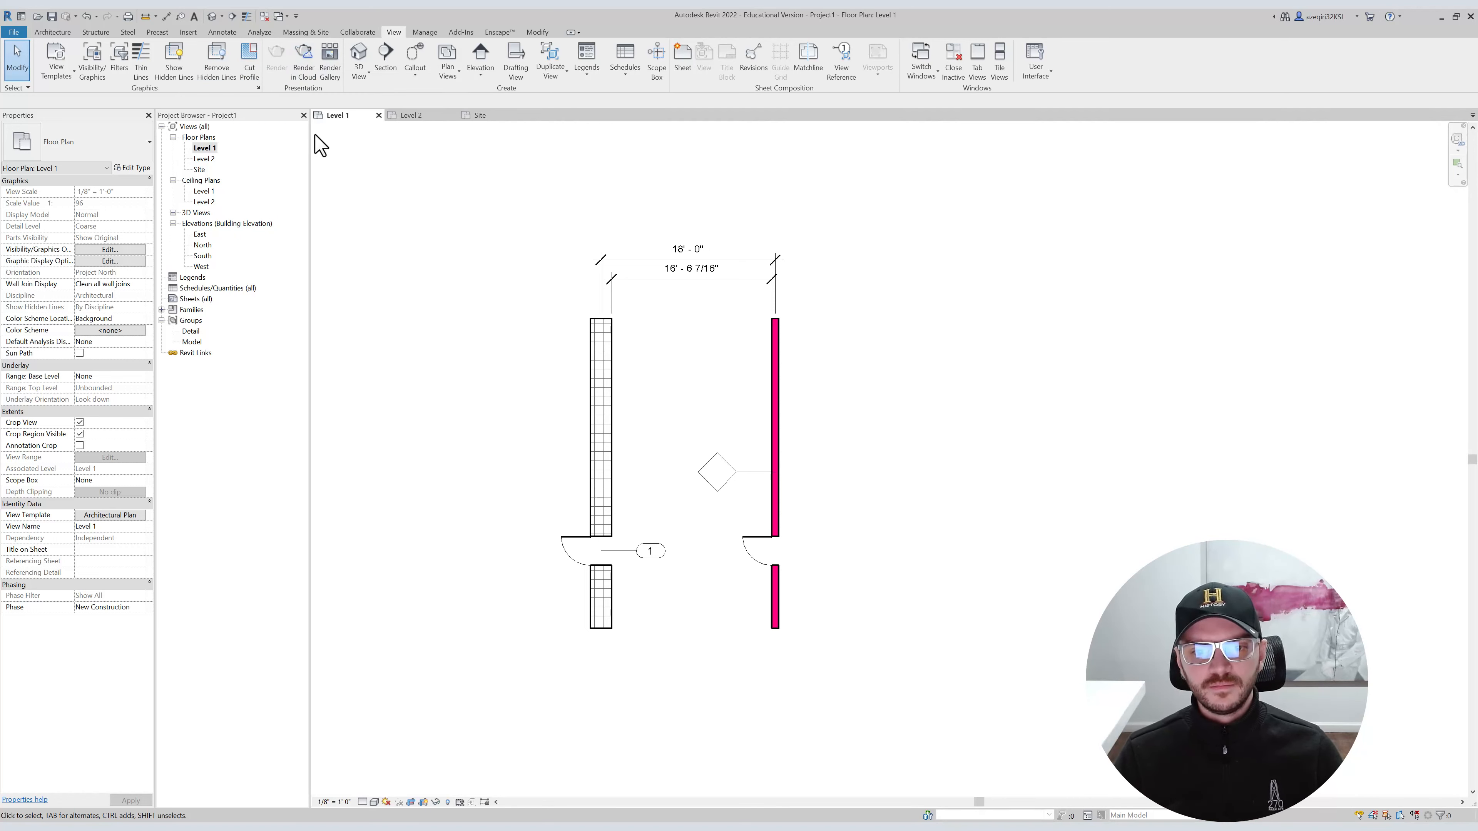
pyautogui.click(359, 58)
pyautogui.keyDown('shift'); pyautogui.moveTo(610, 280); pyautogui.dragTo(603, 224, button='middle'); pyautogui.keyUp('shift')
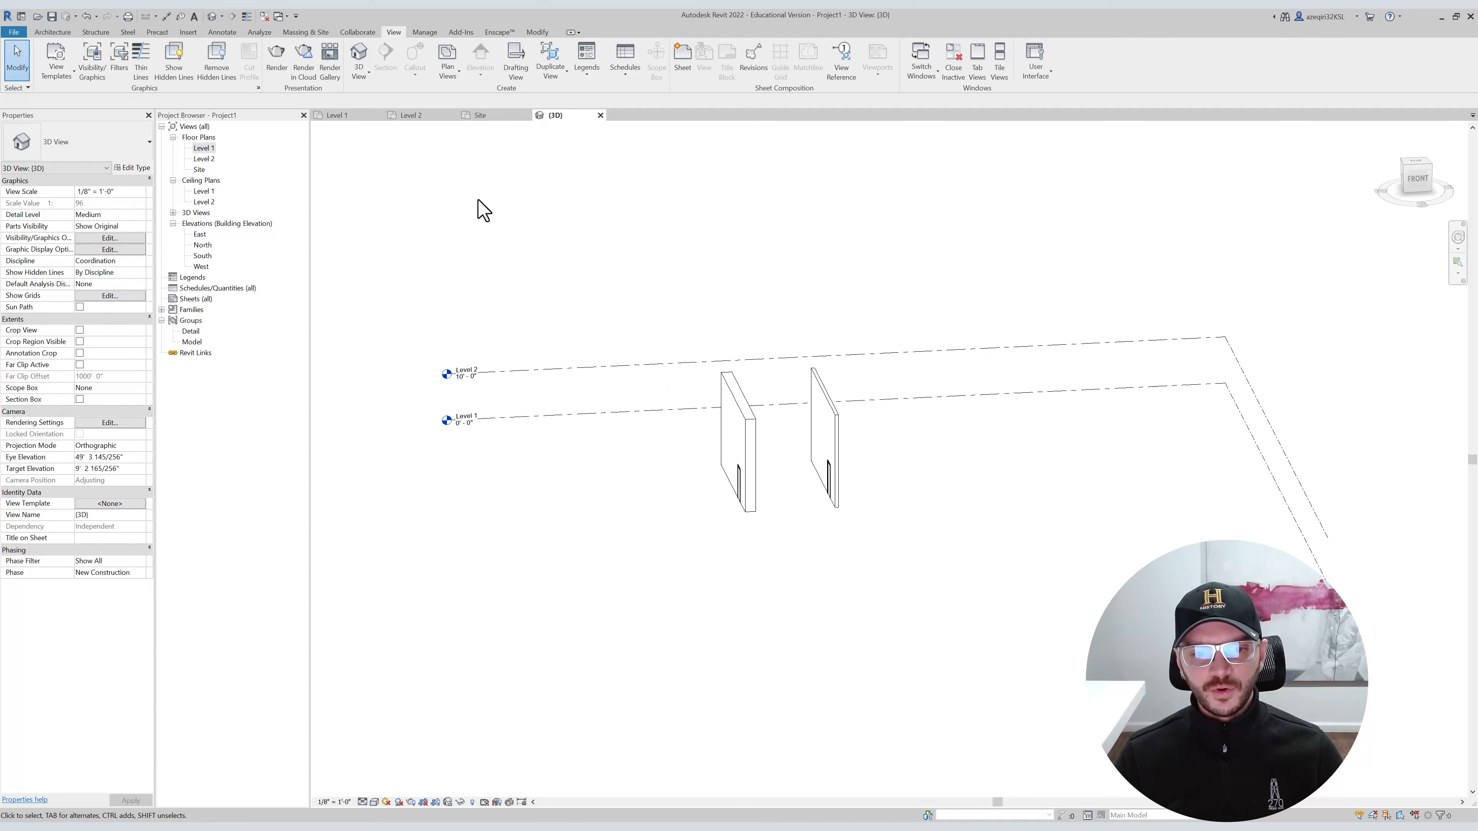
pyautogui.keyDown('shift'); pyautogui.moveTo(538, 219); pyautogui.dragTo(644, 234, button='middle'); pyautogui.keyUp('shift')
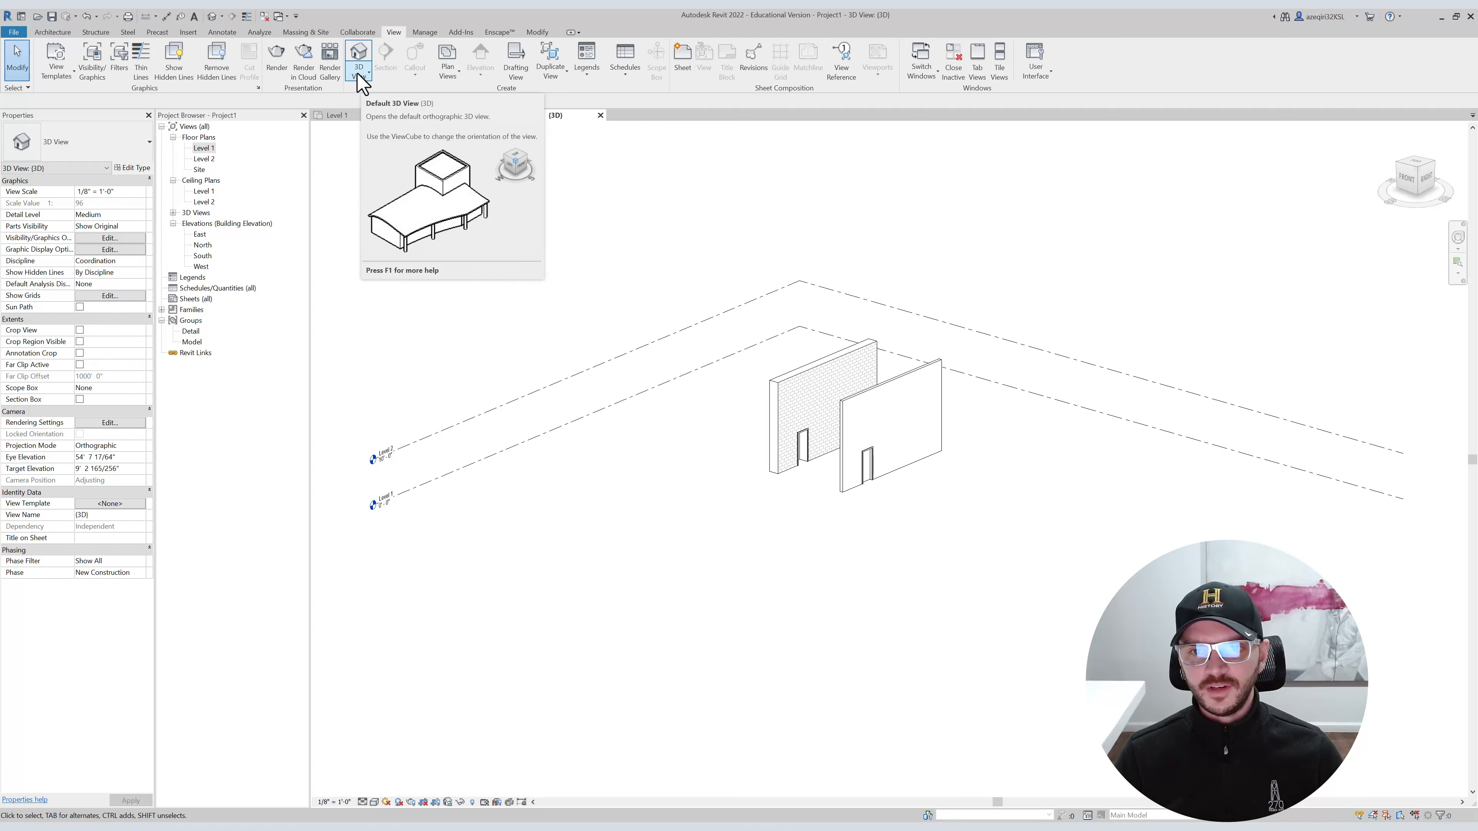
# Search the keyboard shortcut assignments for "3D" and select the Default 3D View command.
pyautogui.click(1050, 76)
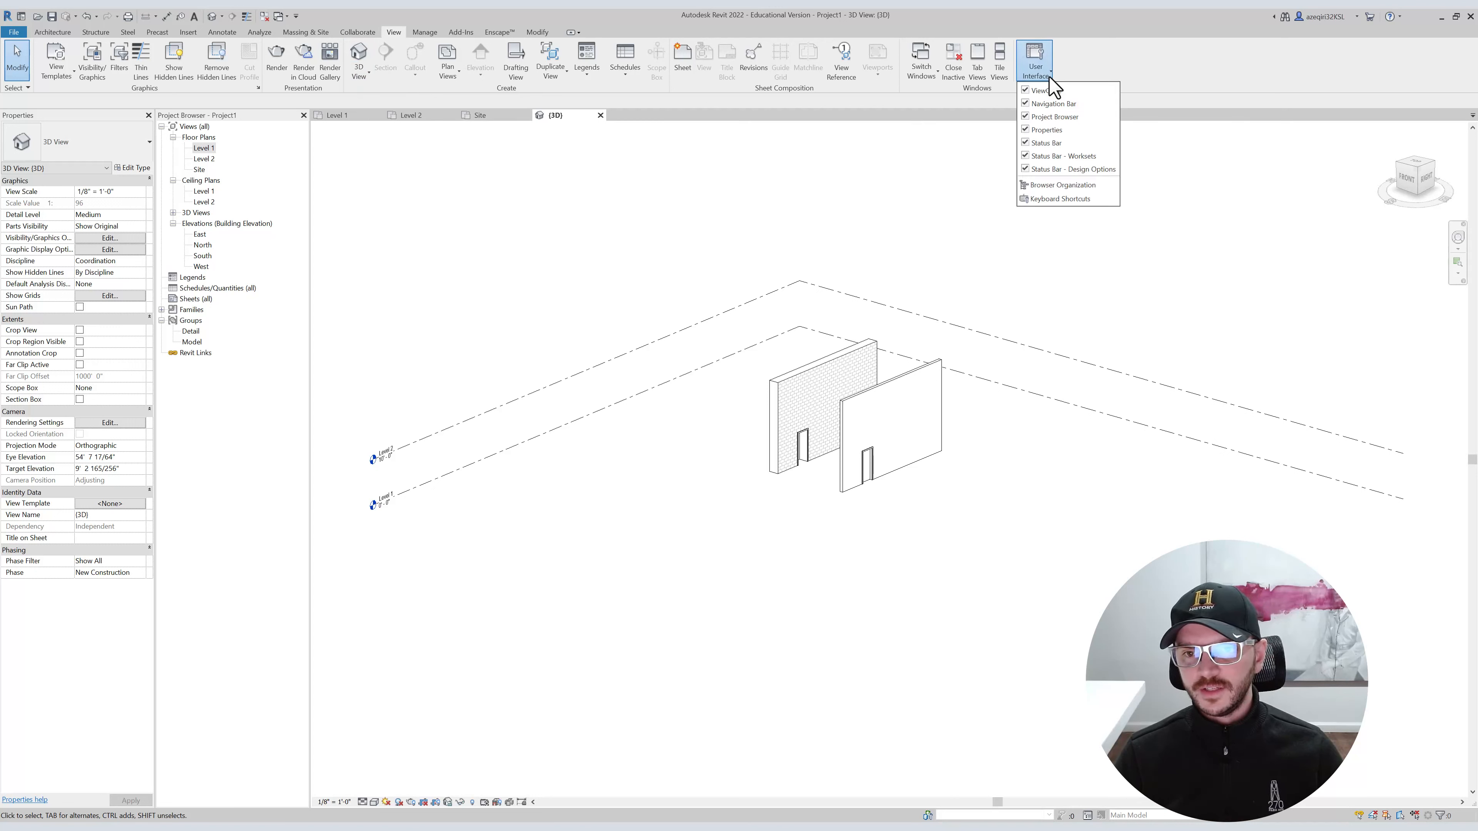
pyautogui.click(1063, 199)
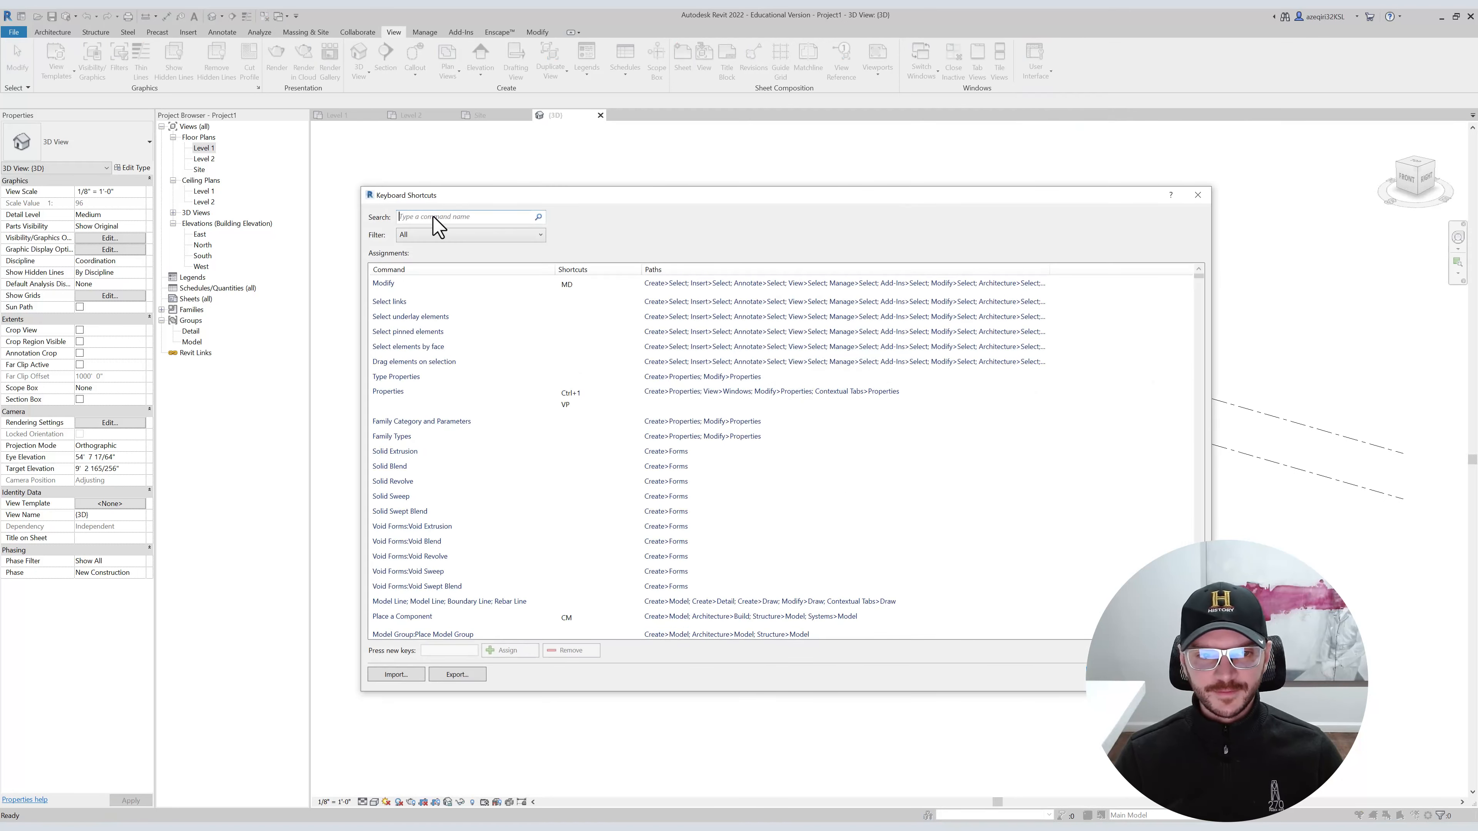
pyautogui.write('3D')
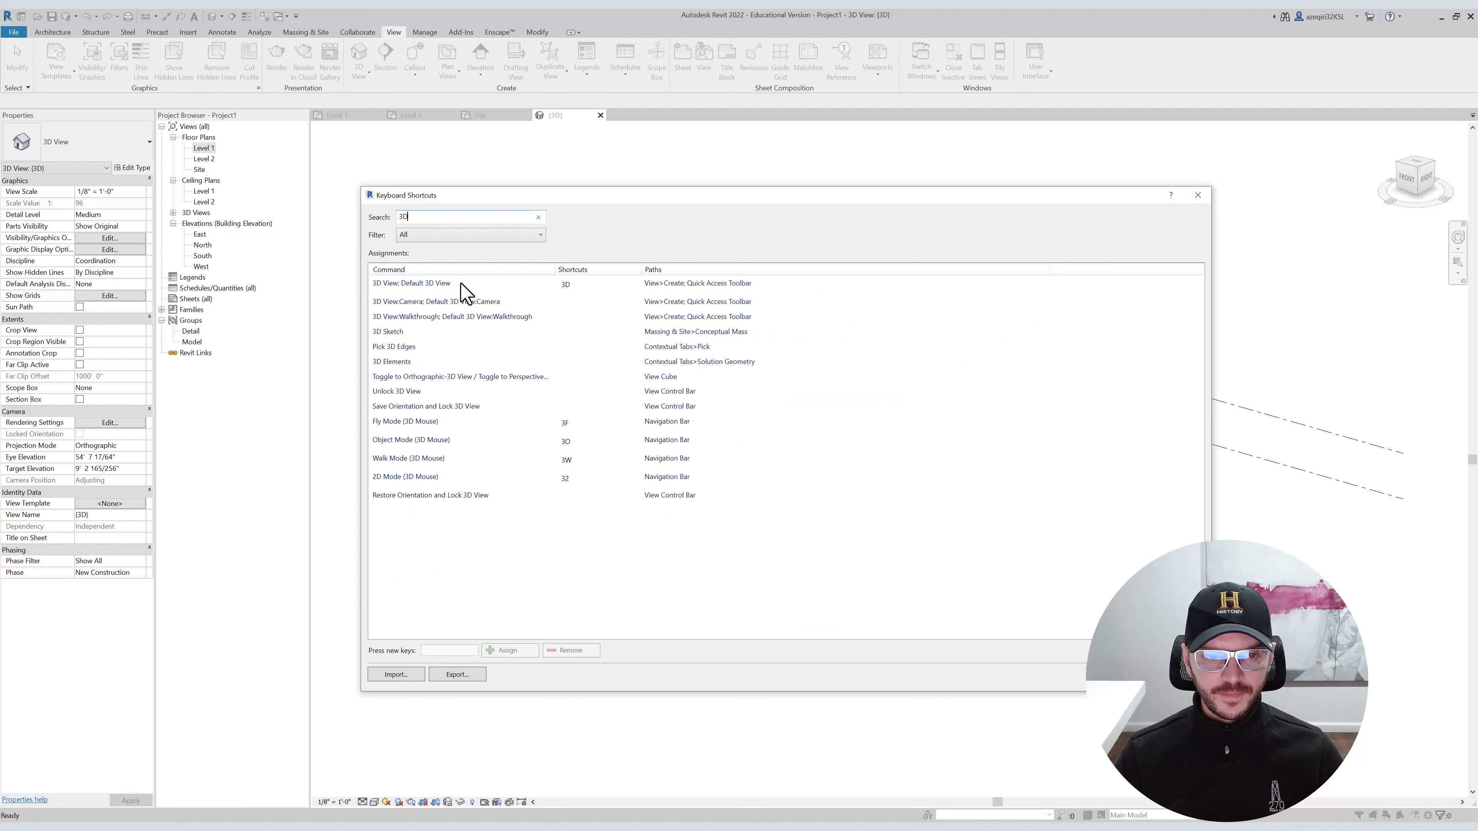
pyautogui.click(461, 284)
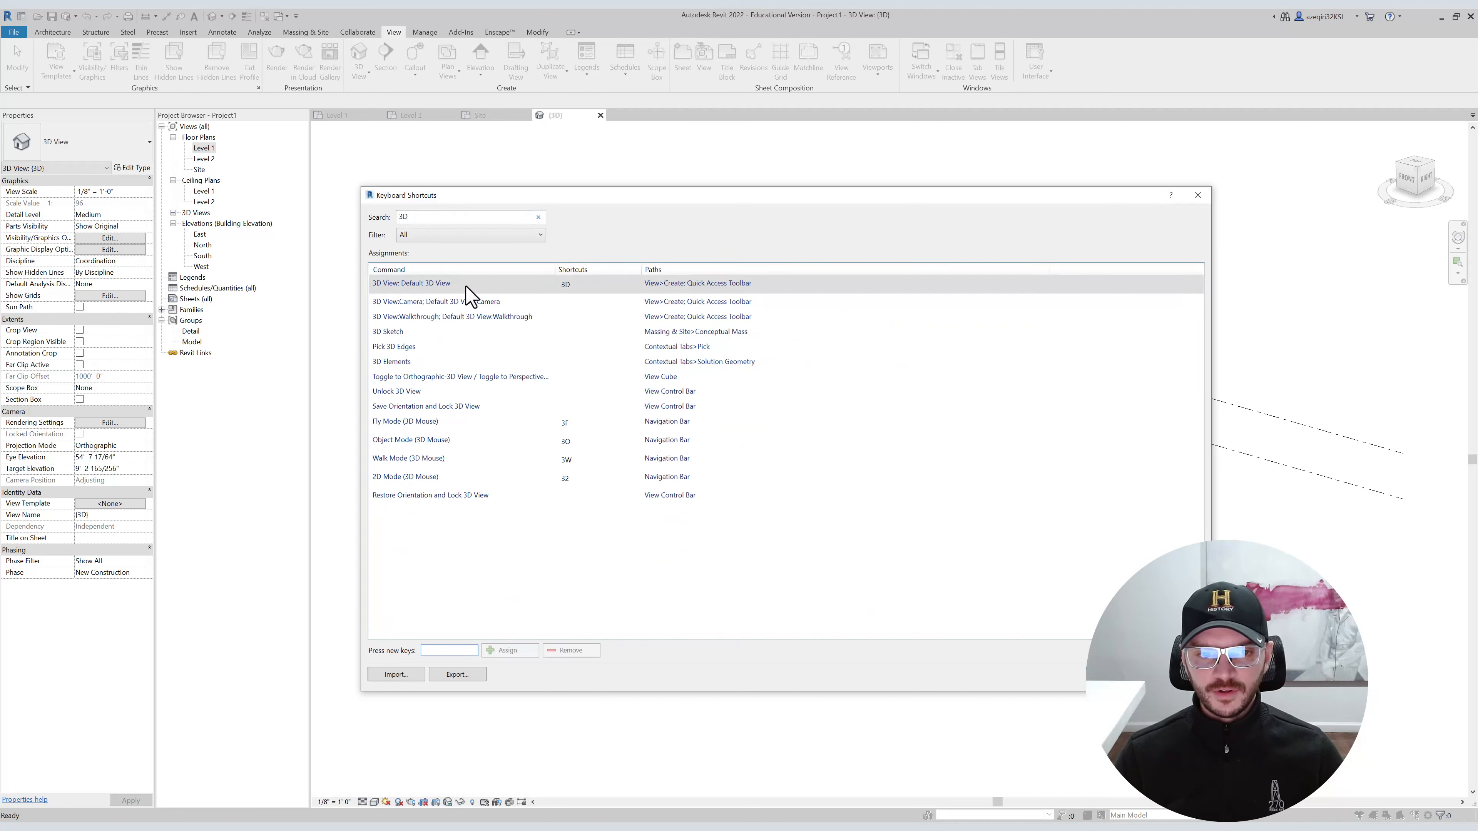
# Remove the 3D shortcut from the Default 3D View command, assign 3D to it again accepting the duplicate, and leave the shortcut settings.
pyautogui.click(579, 285)
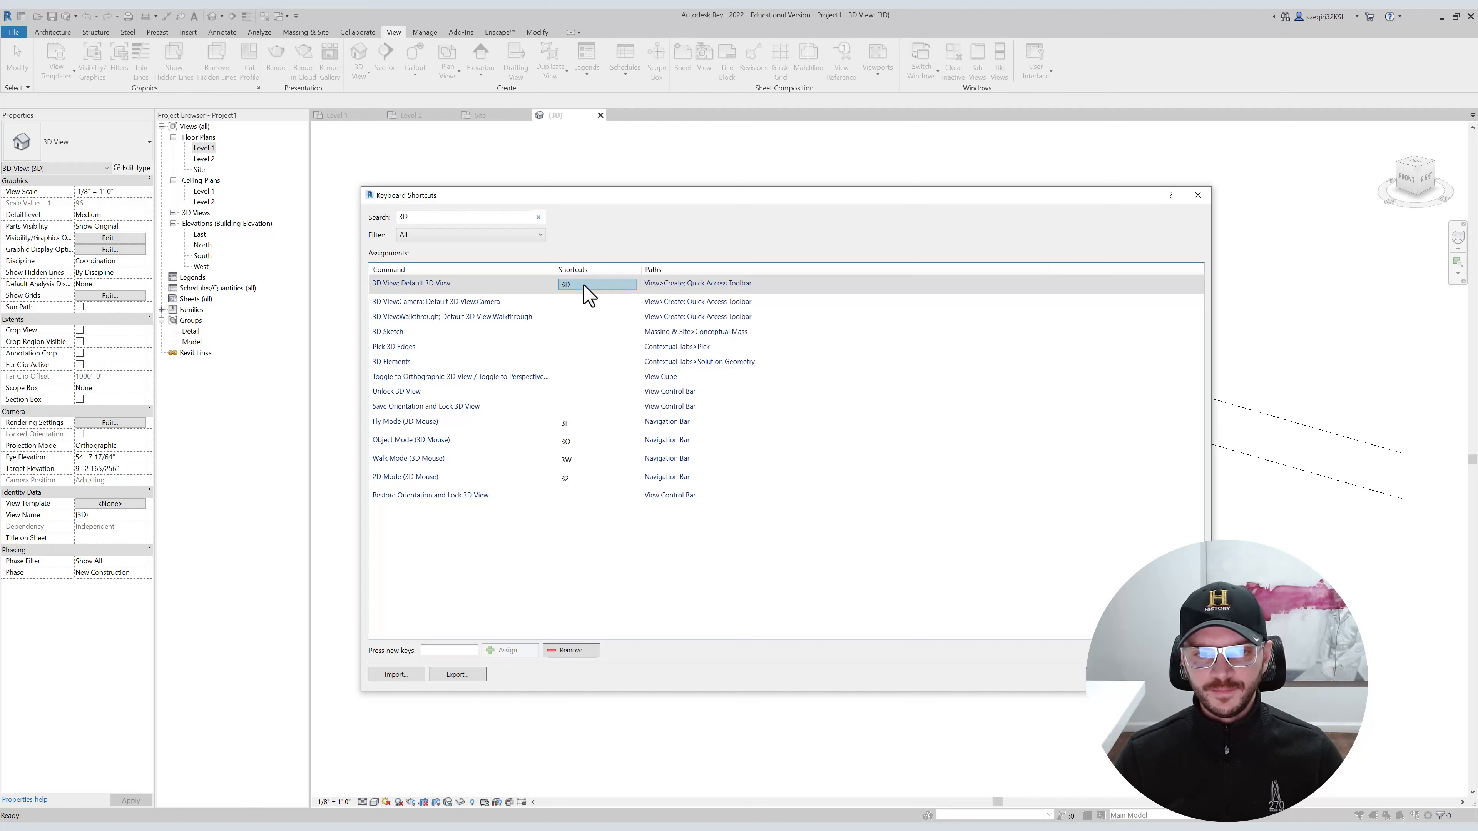
pyautogui.click(568, 651)
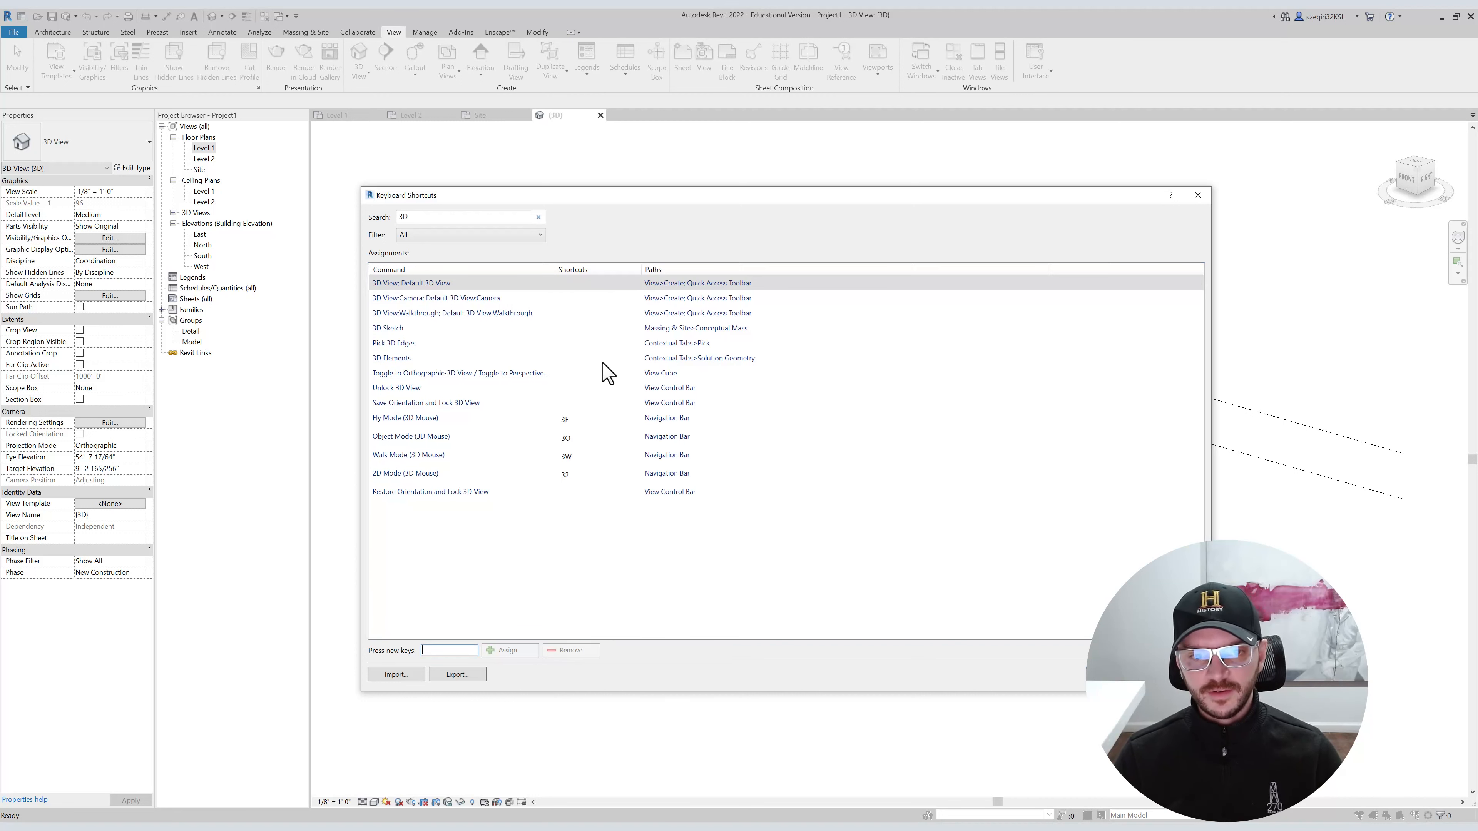
pyautogui.click(452, 649)
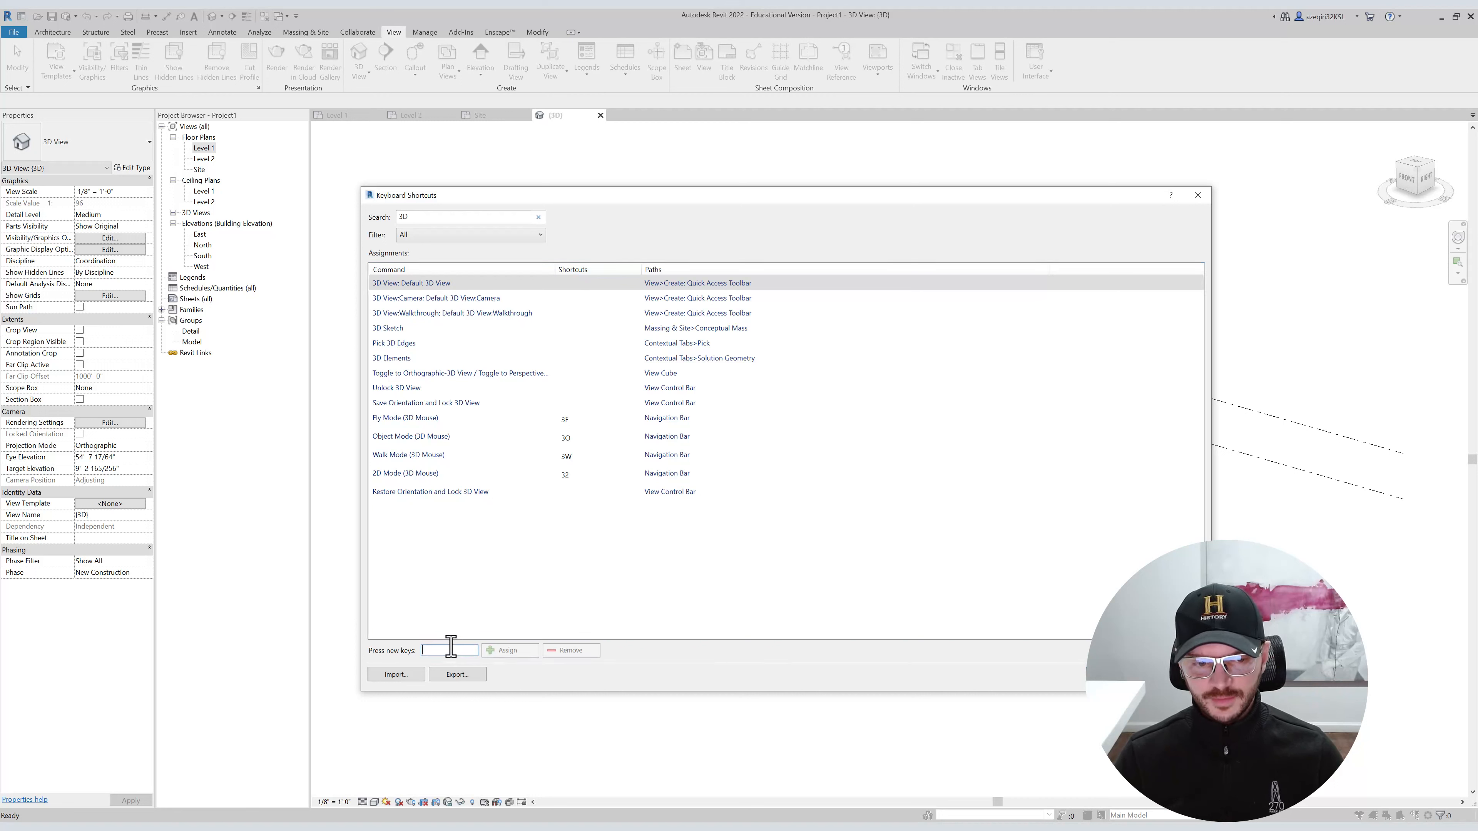
pyautogui.write('3D')
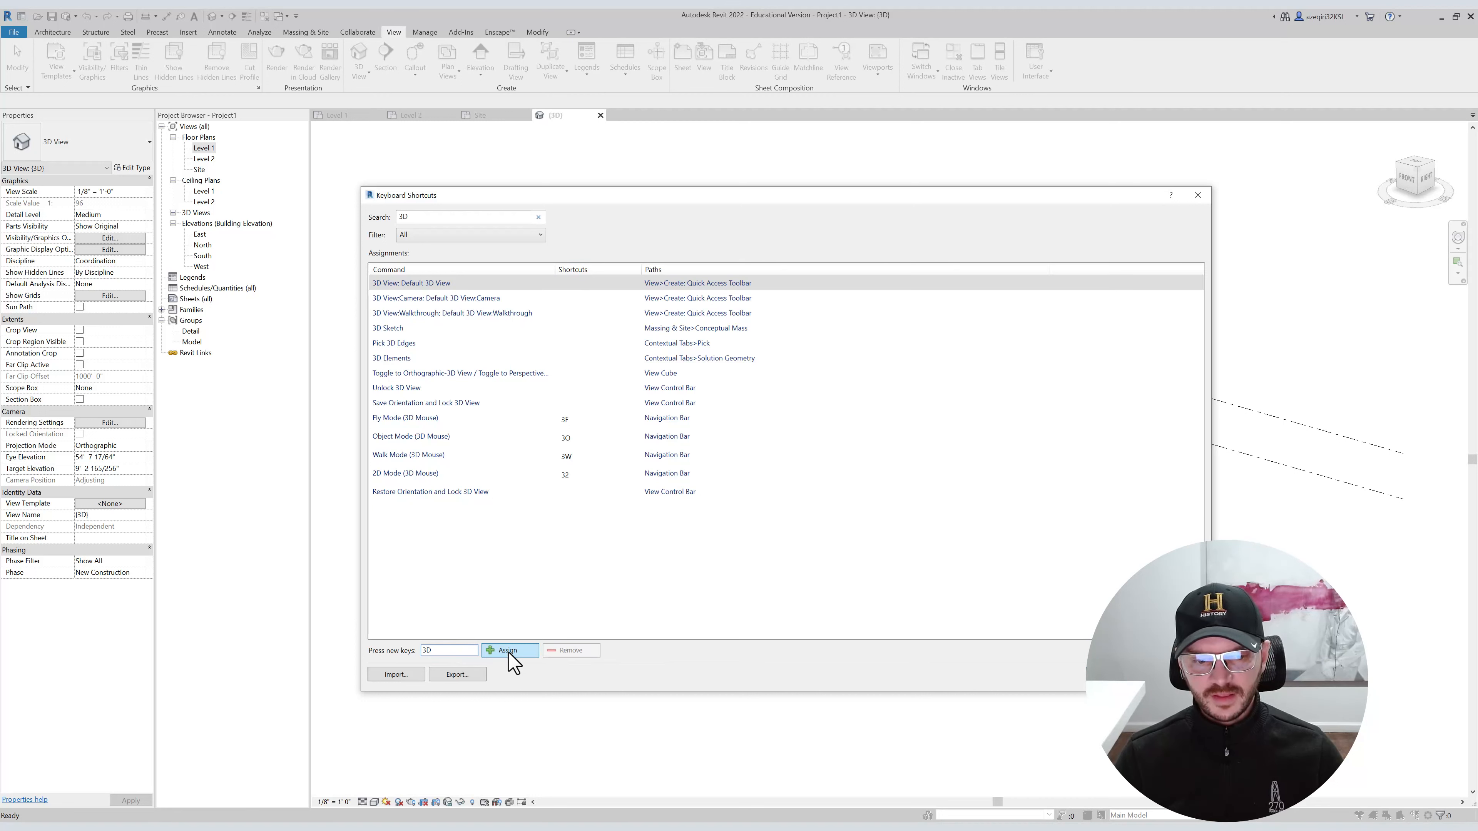
pyautogui.click(508, 652)
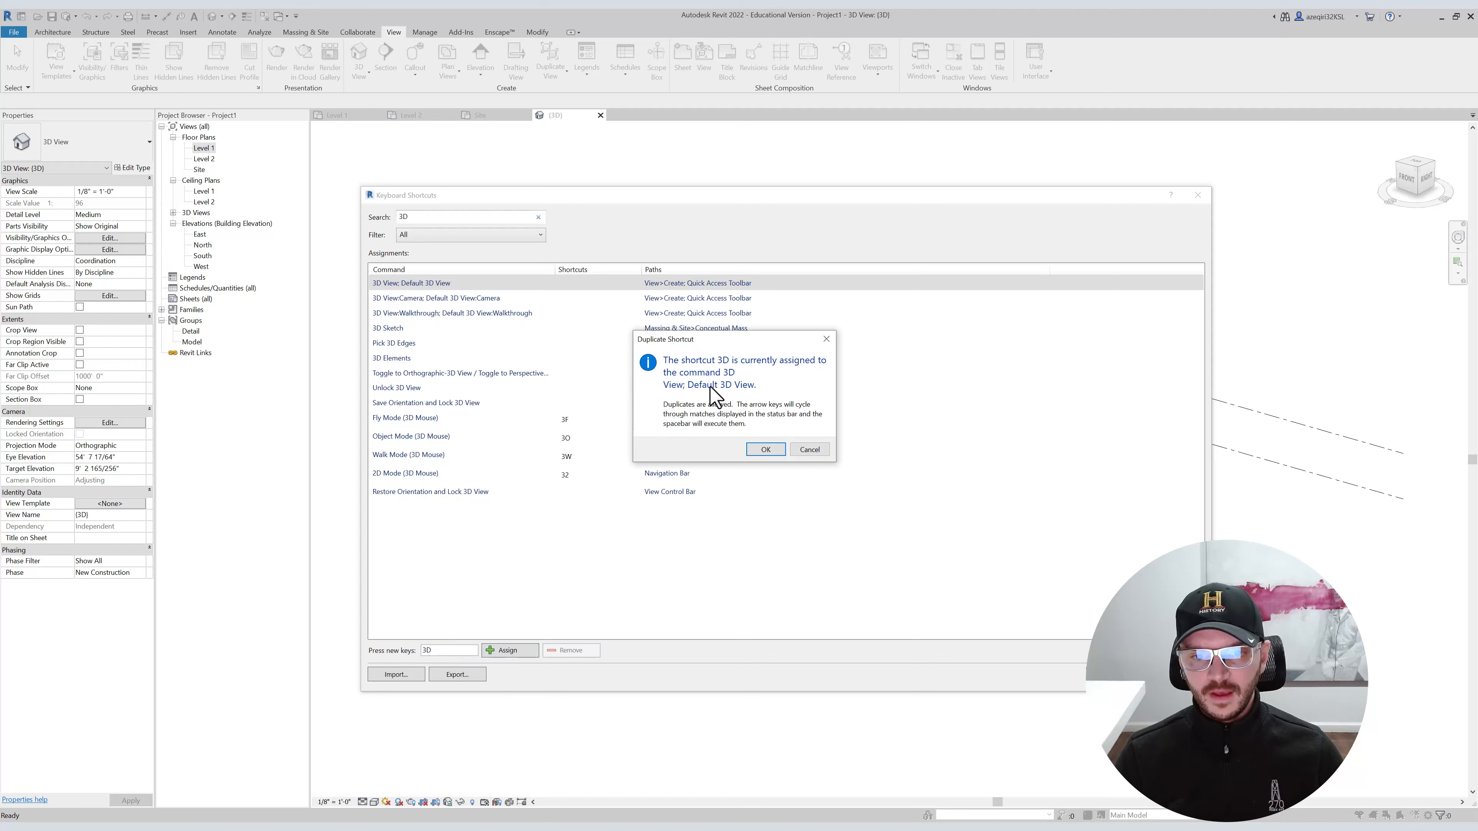
pyautogui.moveTo(731, 347); pyautogui.dragTo(736, 394)
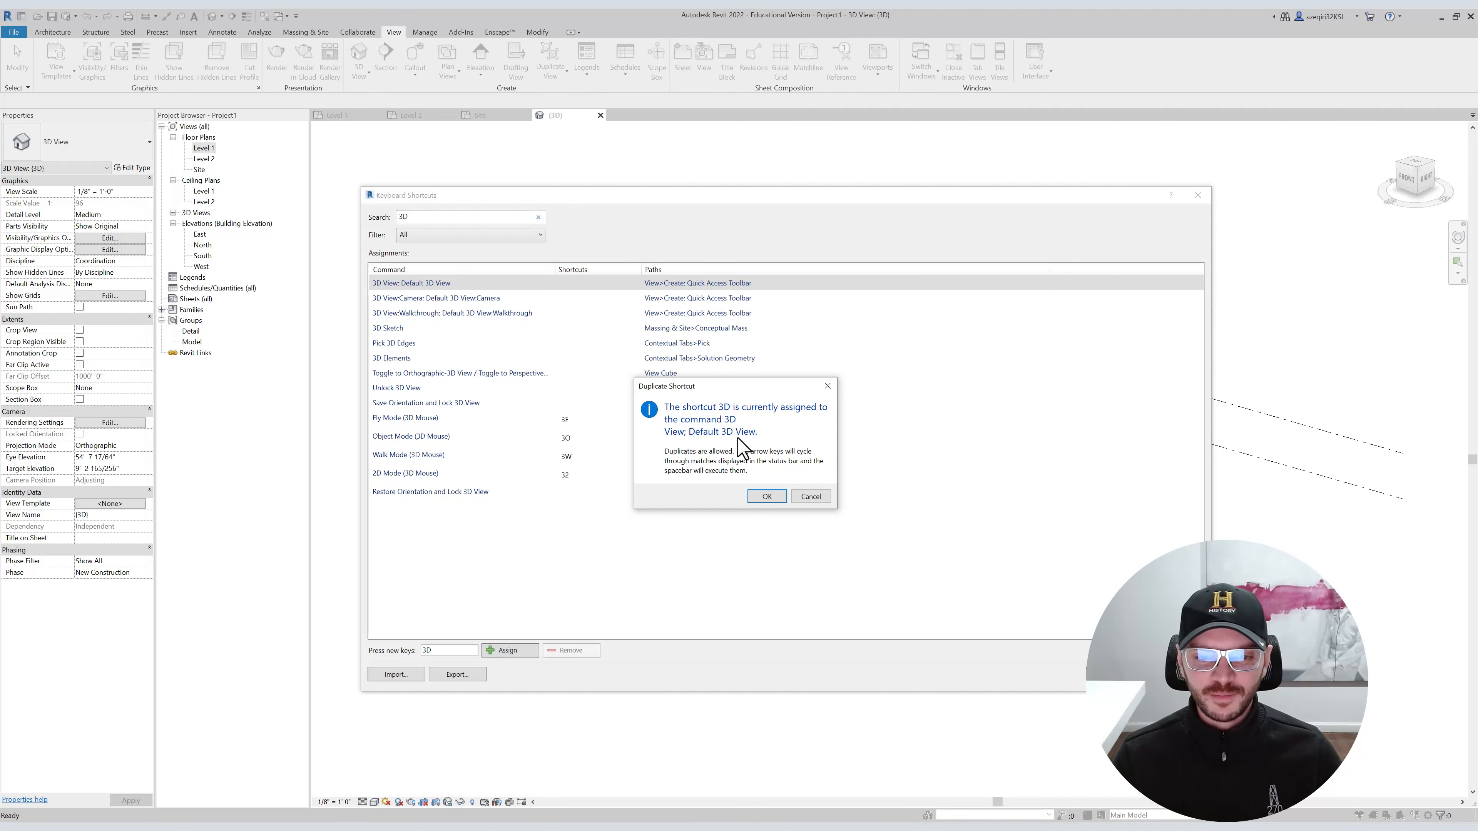
pyautogui.click(767, 496)
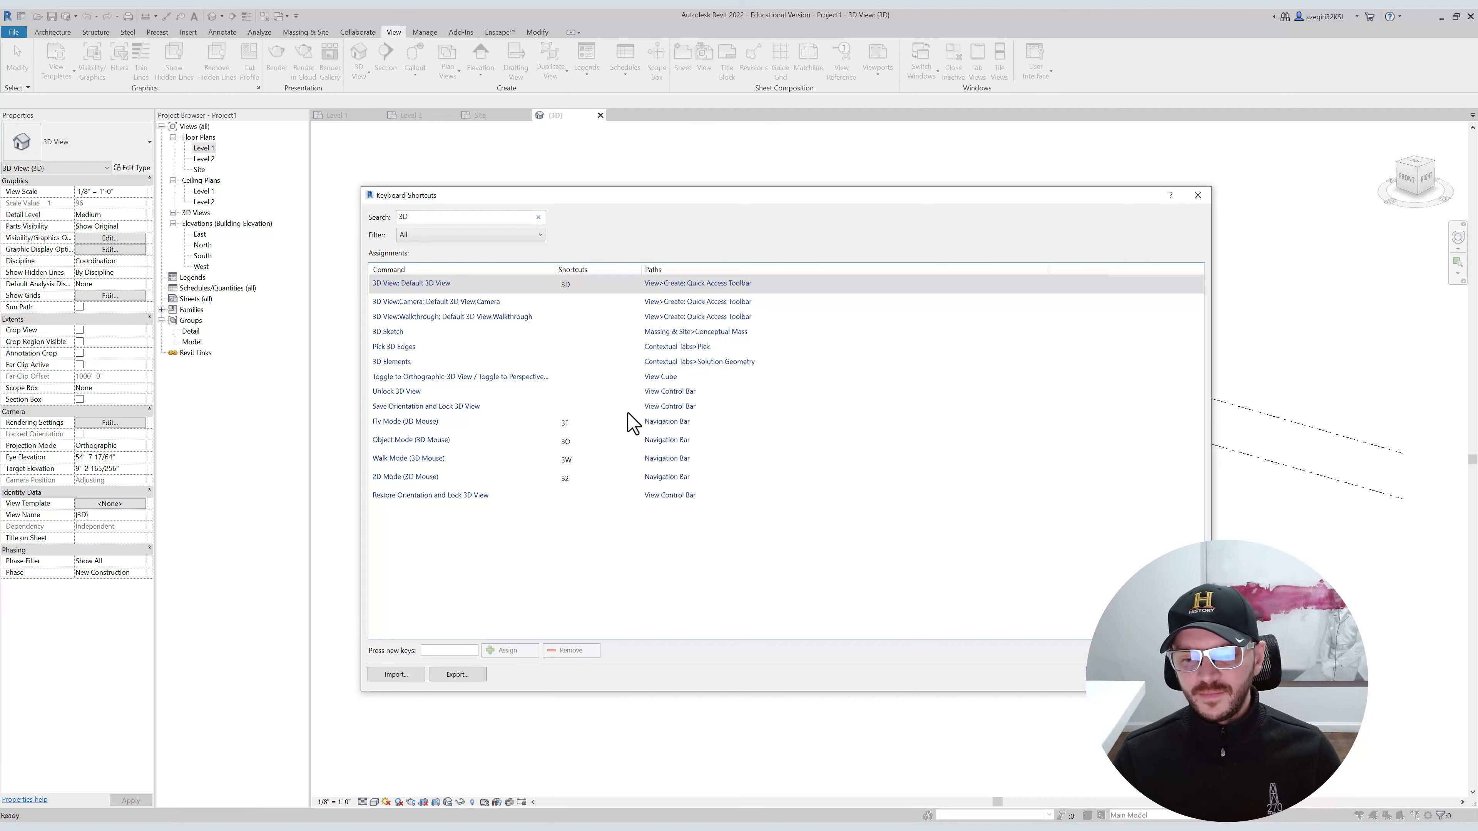
pyautogui.click(1120, 675)
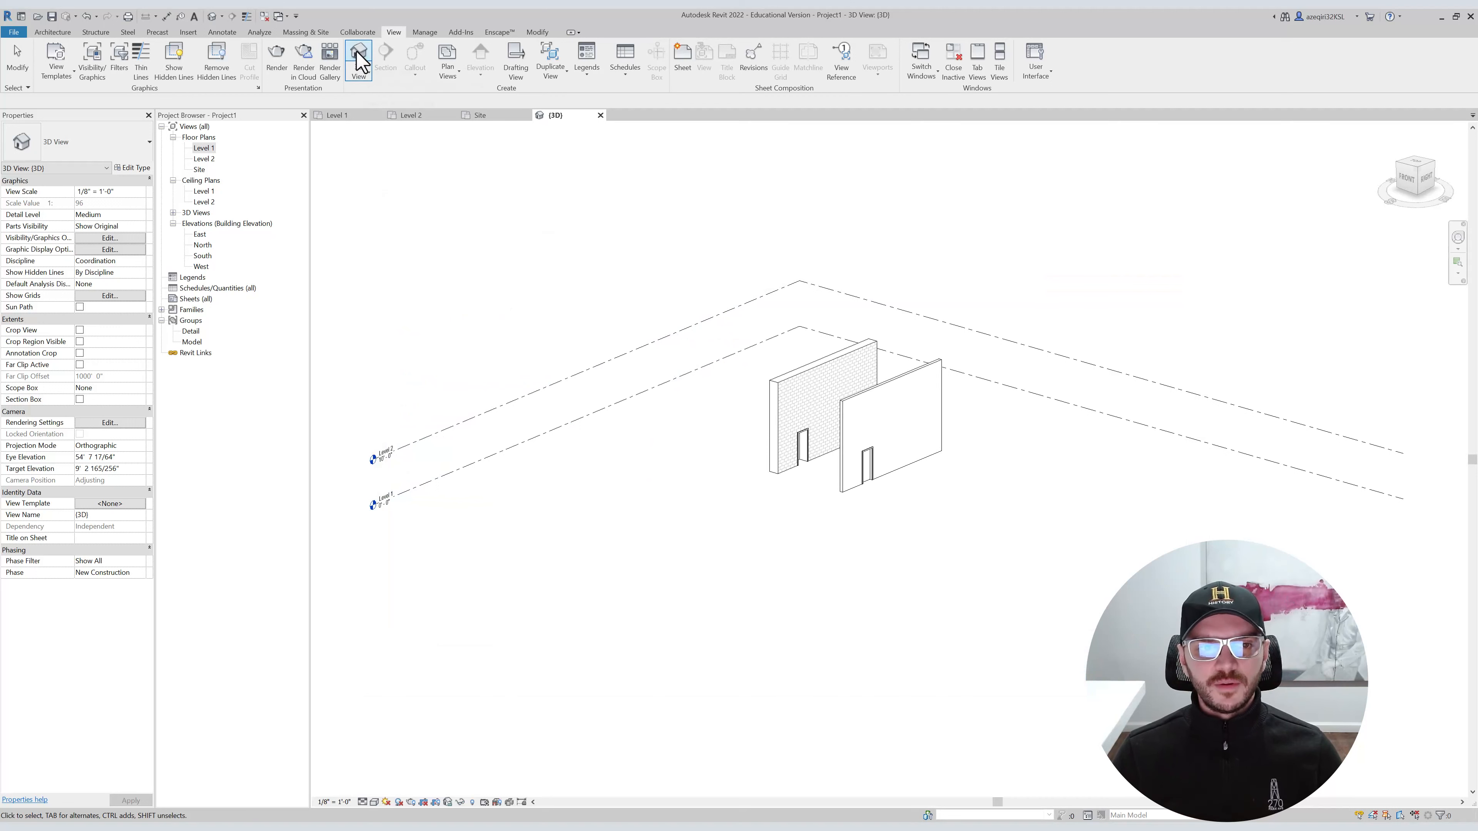
# Open the Level 1 floor plan and place a camera below the walls, aimed diagonally past the right-hand wall.
pyautogui.click(366, 81)
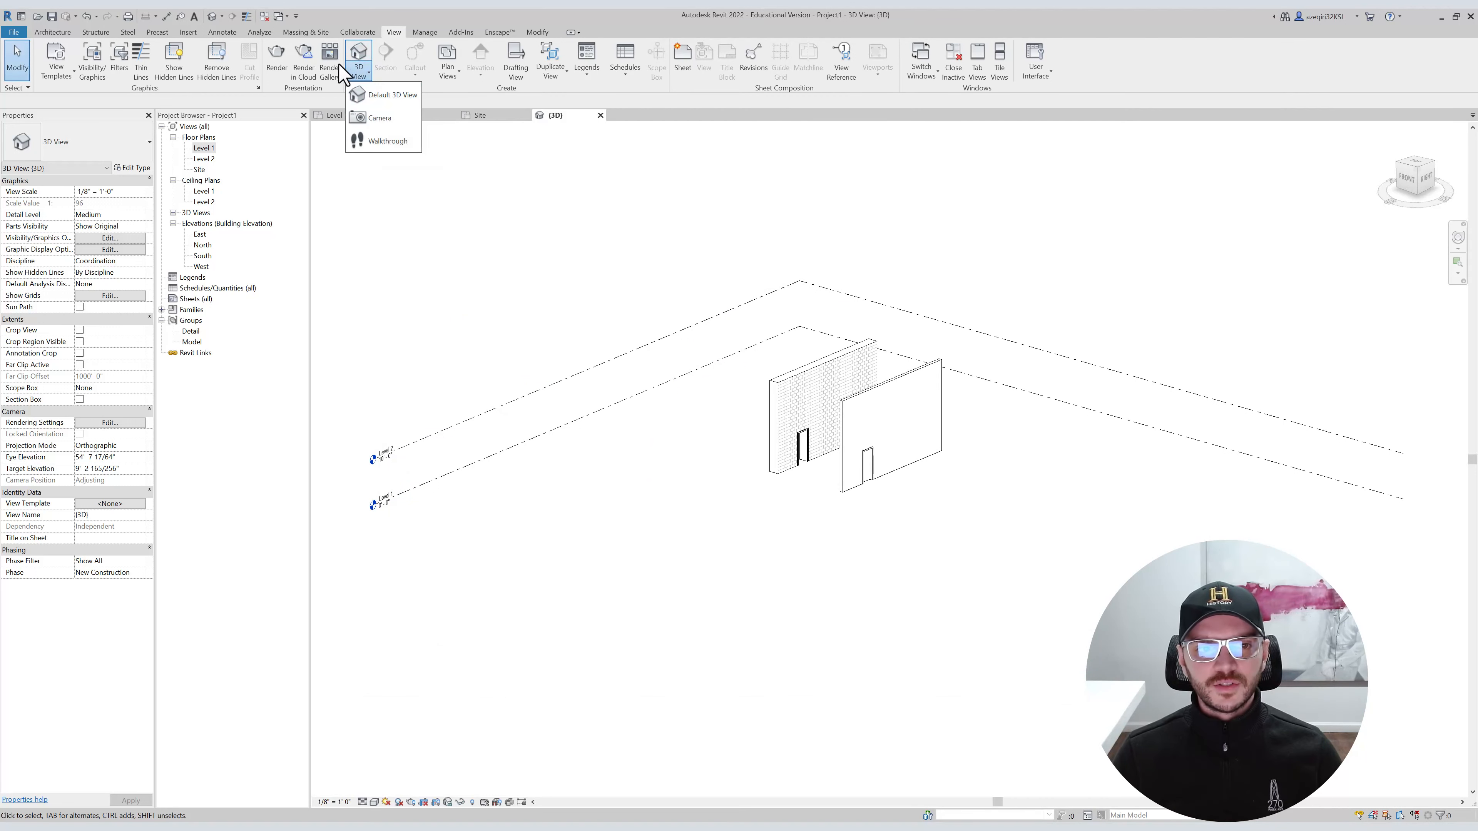
pyautogui.click(473, 236)
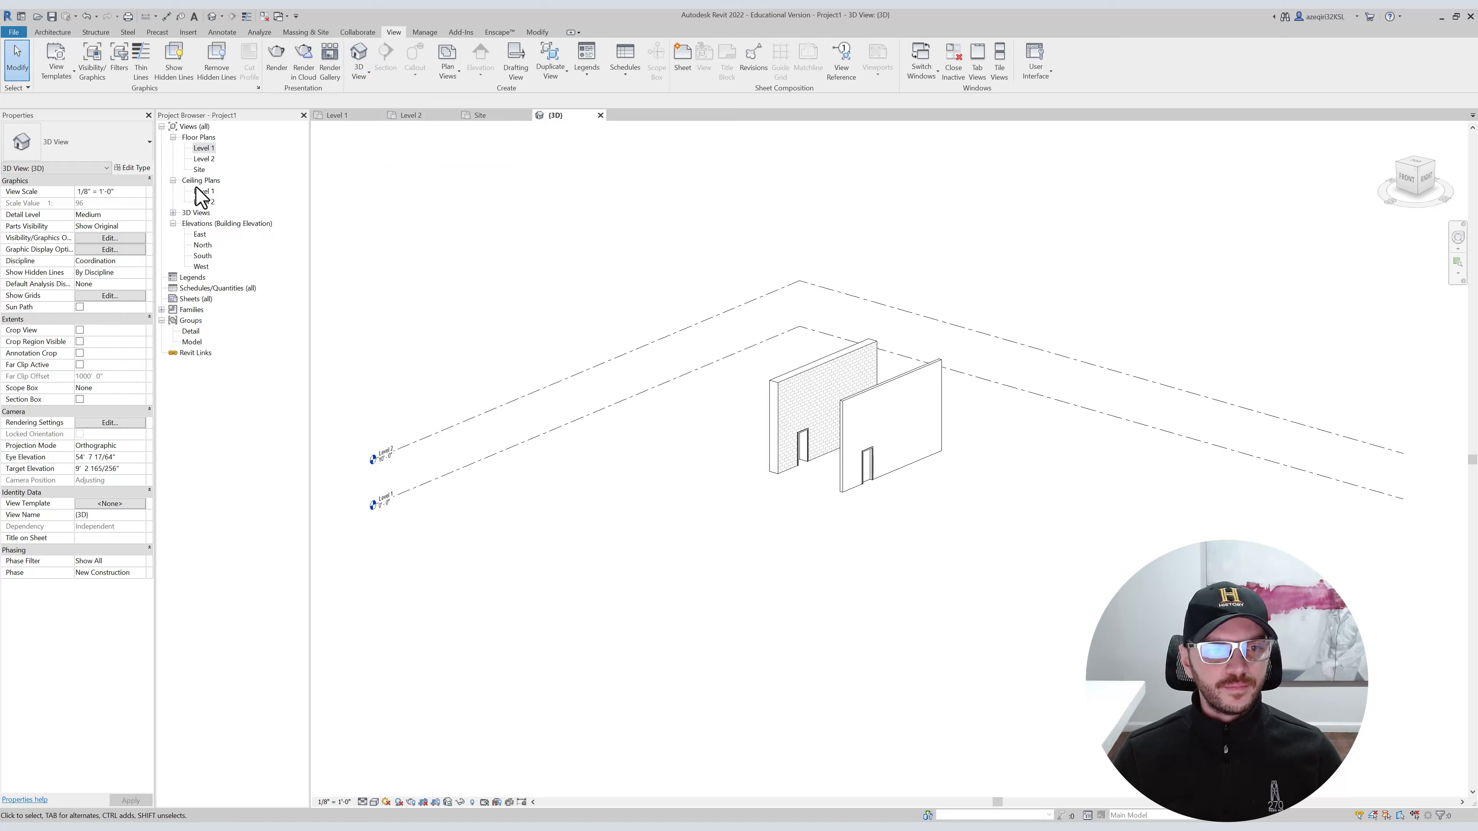
pyautogui.click(203, 149)
pyautogui.doubleClick(202, 149)
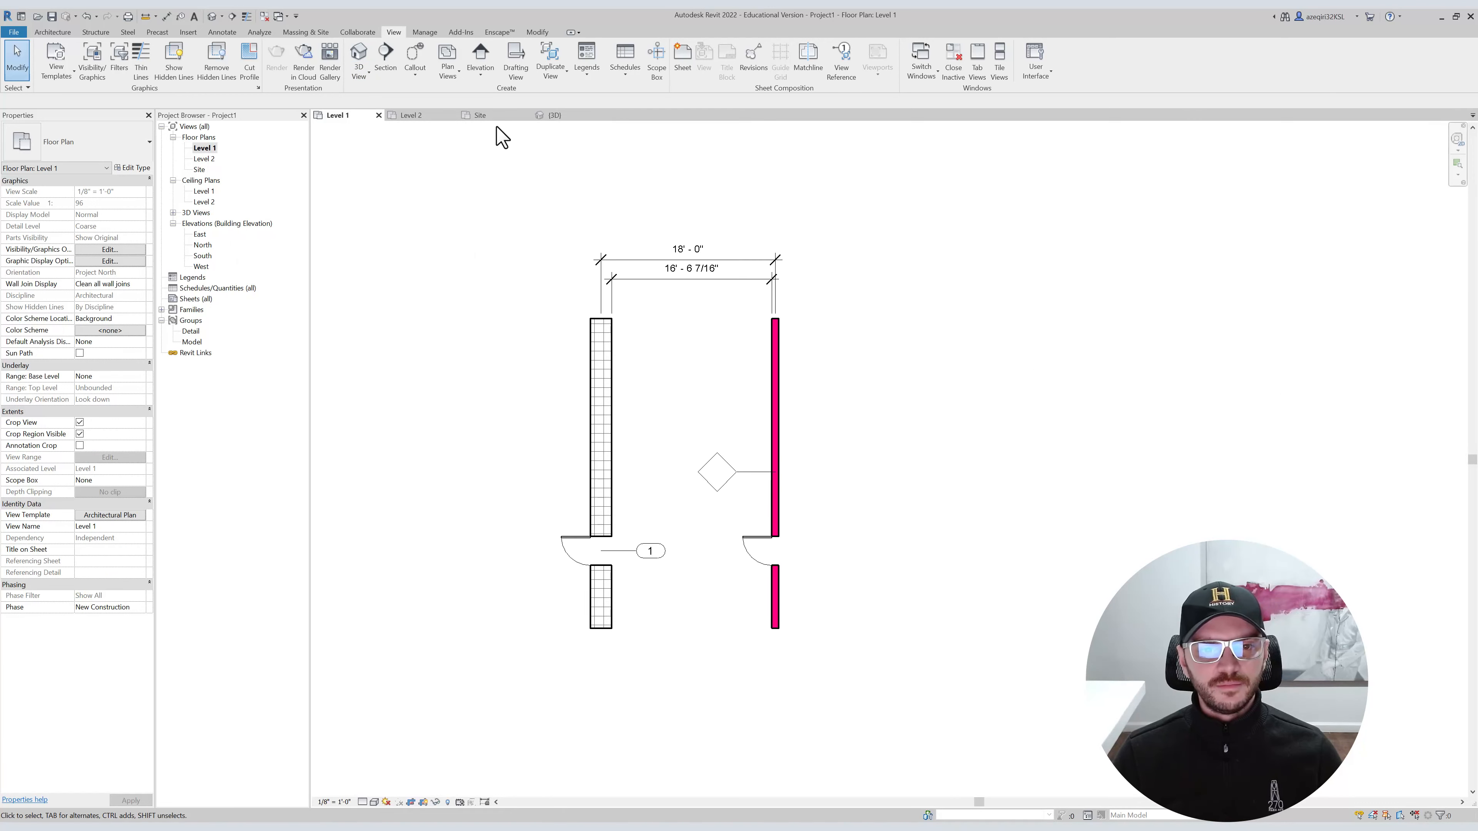
pyautogui.click(366, 71)
pyautogui.click(380, 118)
pyautogui.click(462, 720)
pyautogui.click(864, 239)
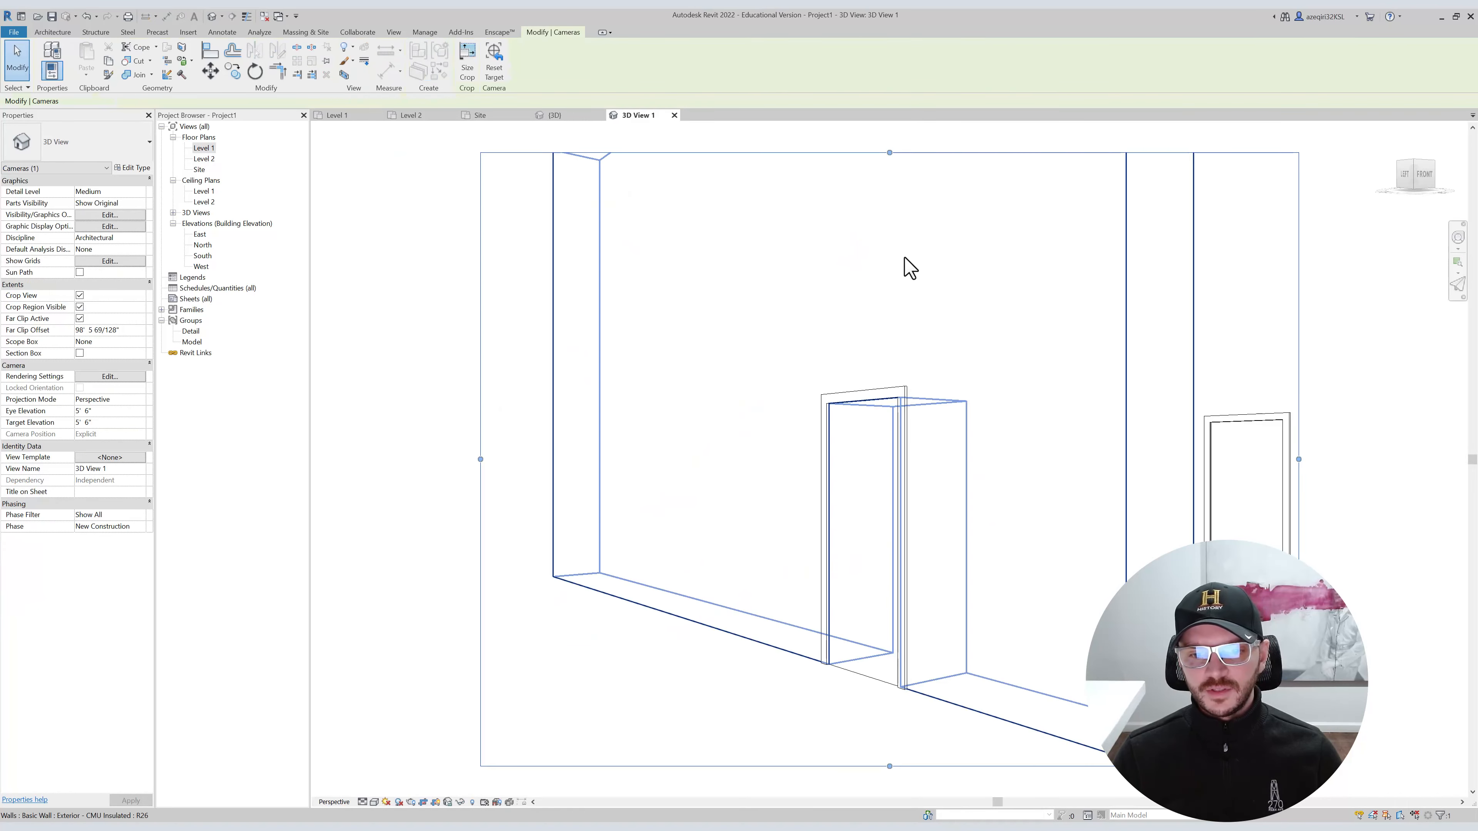
# Orbit the camera view to a lower eye level and extend the upper edge of its crop region upward.
pyautogui.moveTo(789, 281)
pyautogui.keyDown('shift'); pyautogui.mouseDown(button='middle')
pyautogui.moveTo(805, 370)
pyautogui.moveTo(834, 331)
pyautogui.mouseUp(button='middle'); pyautogui.keyUp('shift')
pyautogui.click(1221, 352)
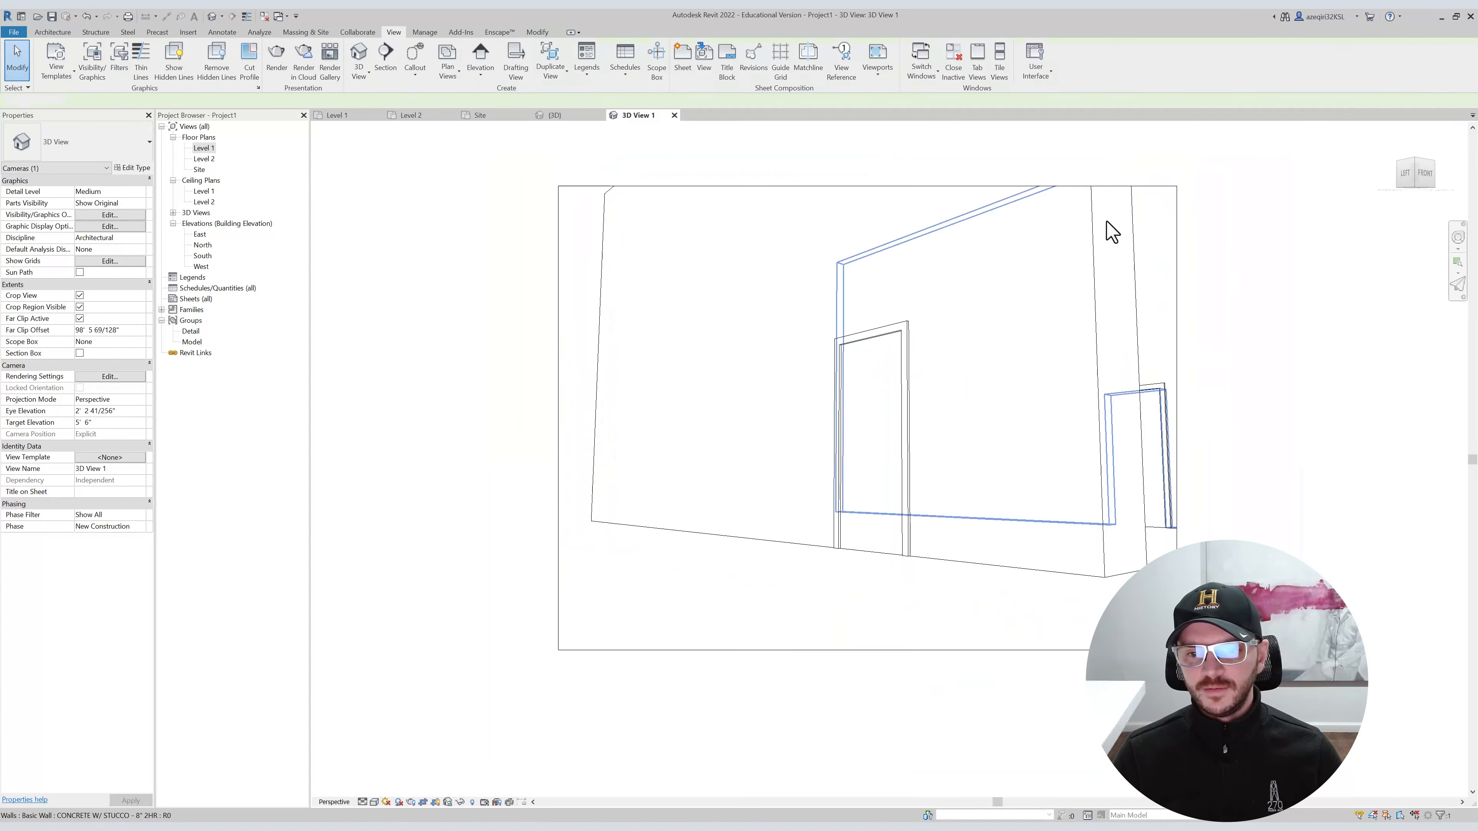
pyautogui.click(865, 187)
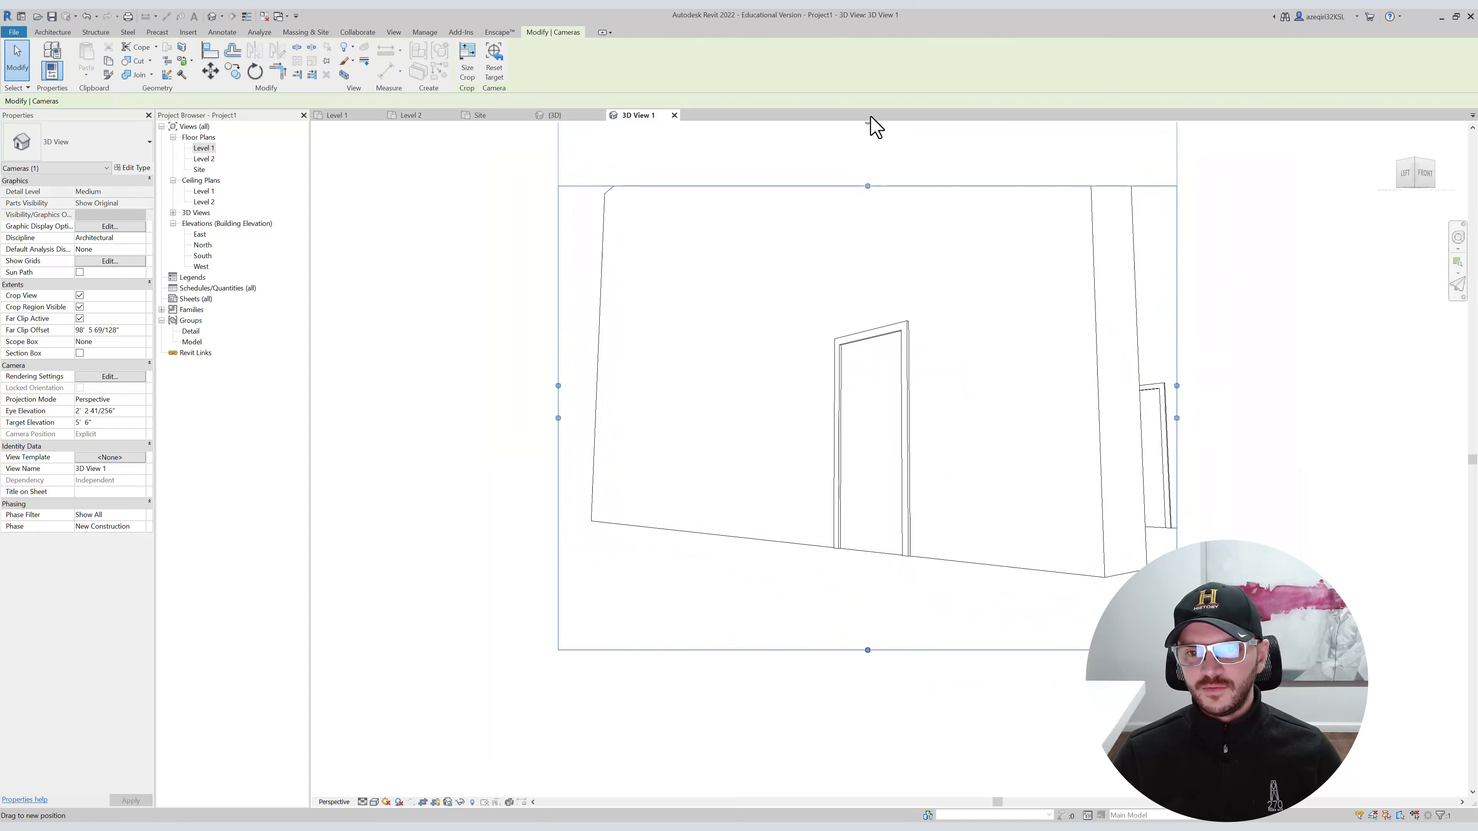
pyautogui.moveTo(953, 189); pyautogui.dragTo(942, 303)
pyautogui.moveTo(942, 303); pyautogui.dragTo(899, 347, button='middle')
pyautogui.moveTo(806, 332); pyautogui.dragTo(848, 172)
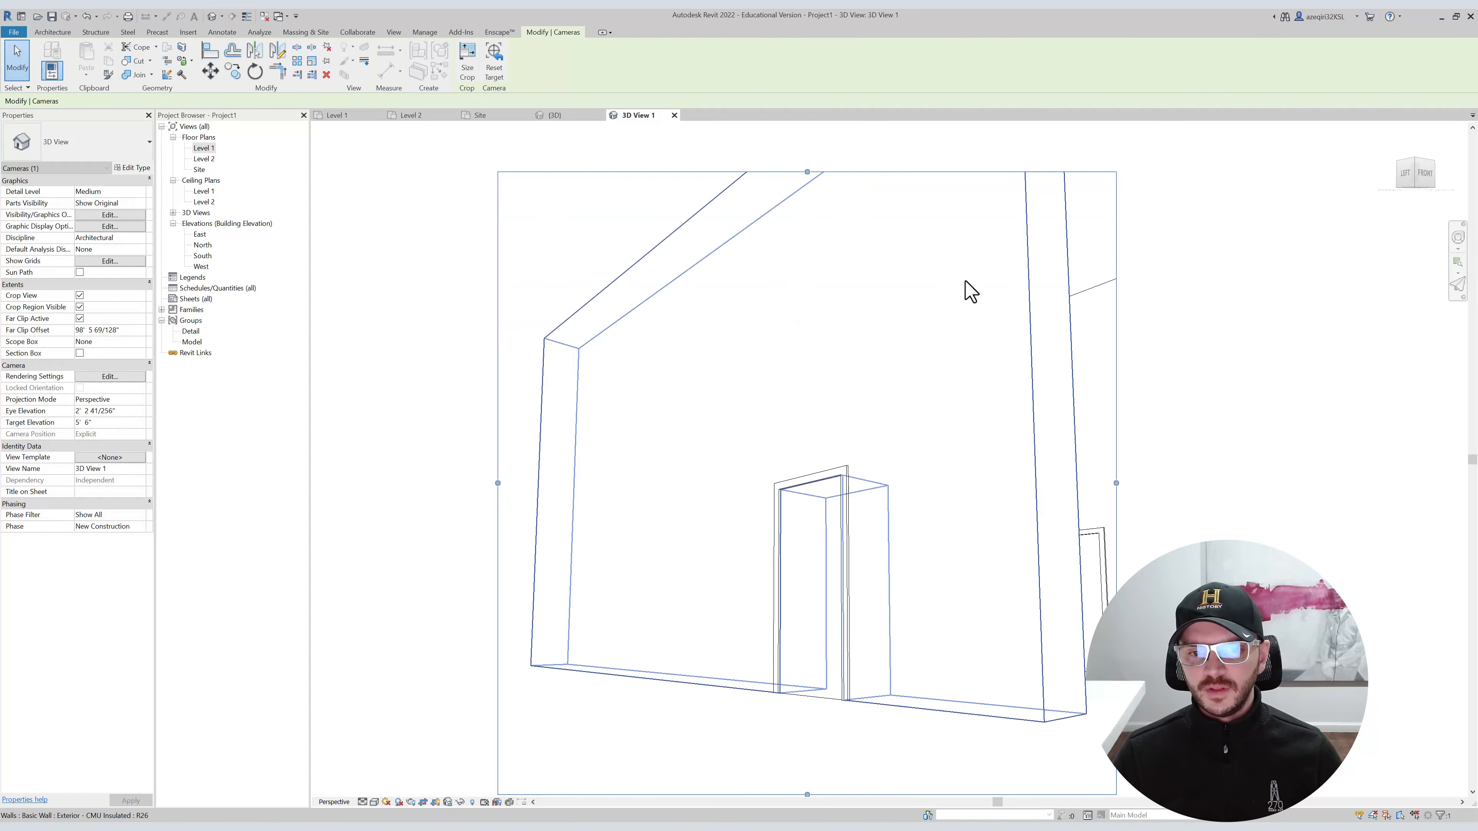
# Enlarge the camera view's crop region sideways and upward until both walls fit inside, and close the view.
pyautogui.scroll(-2, 971, 291)
pyautogui.moveTo(1057, 406); pyautogui.dragTo(1282, 394)
pyautogui.moveTo(990, 228); pyautogui.dragTo(993, 150)
pyautogui.moveTo(703, 367); pyautogui.dragTo(417, 367)
pyautogui.moveTo(889, 150); pyautogui.dragTo(779, 258, button='middle')
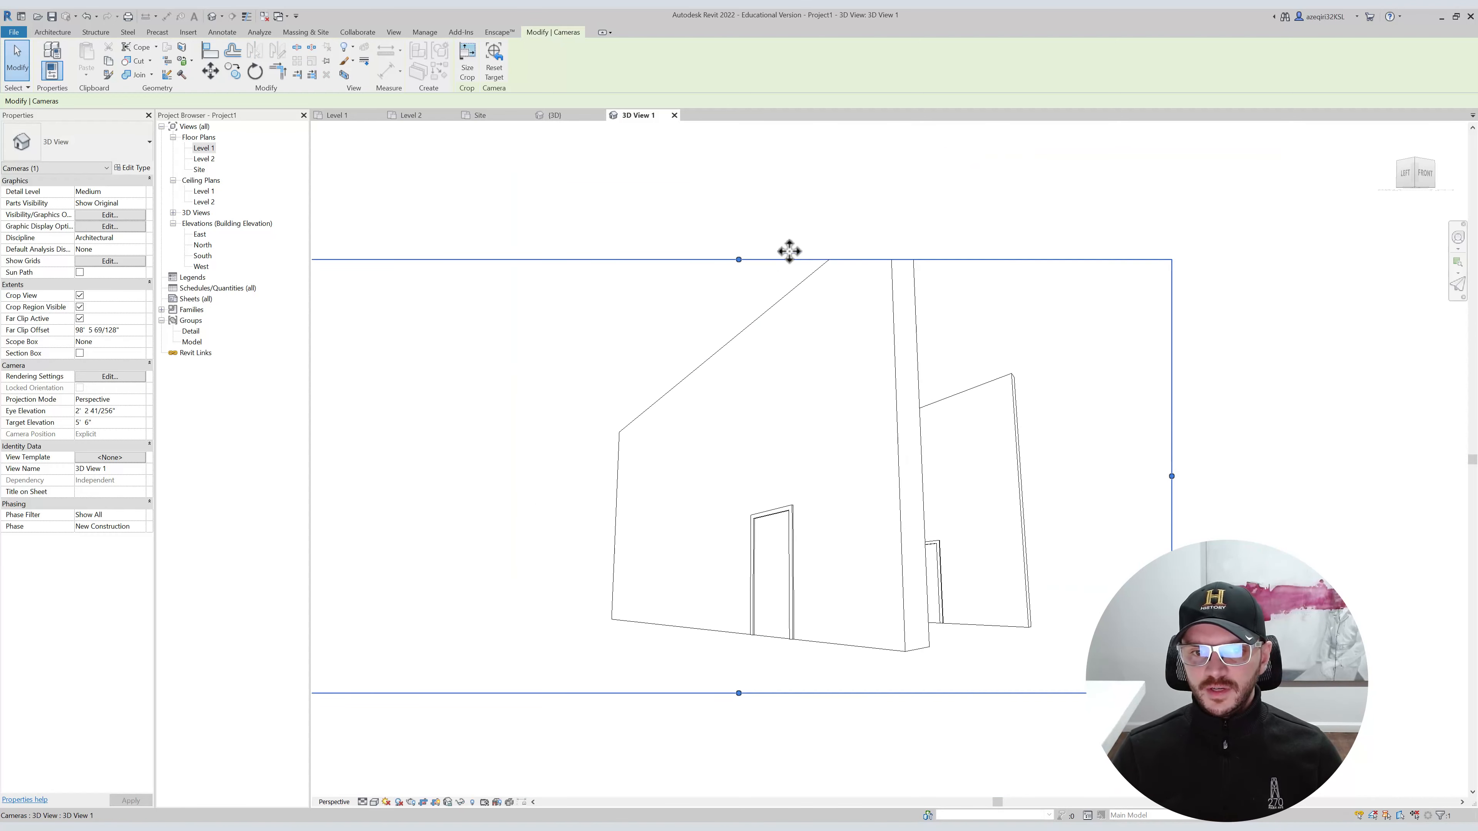
pyautogui.moveTo(781, 256); pyautogui.dragTo(937, 204)
pyautogui.click(966, 197)
pyautogui.scroll(-2, 963, 206)
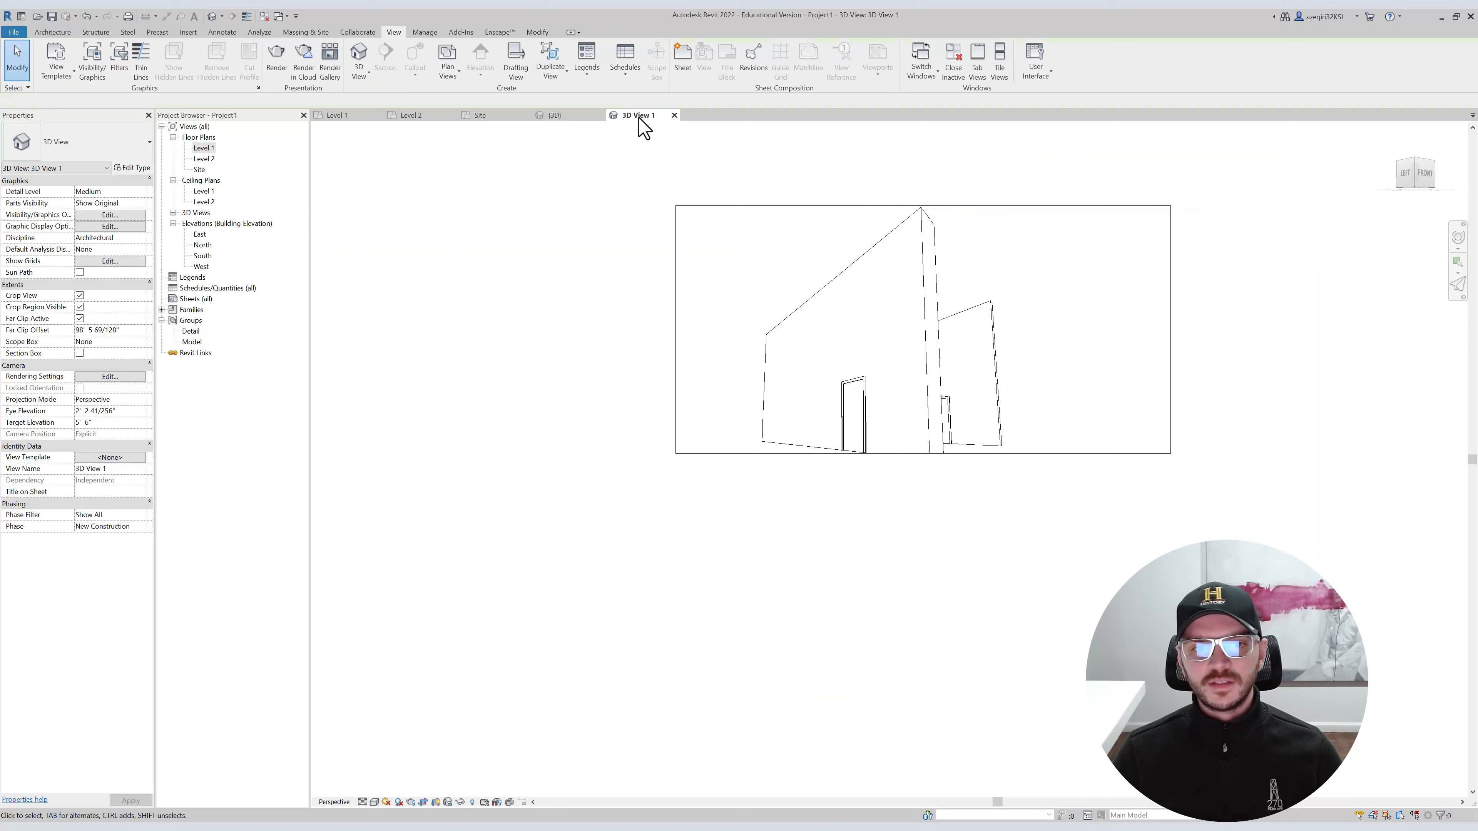
pyautogui.click(674, 115)
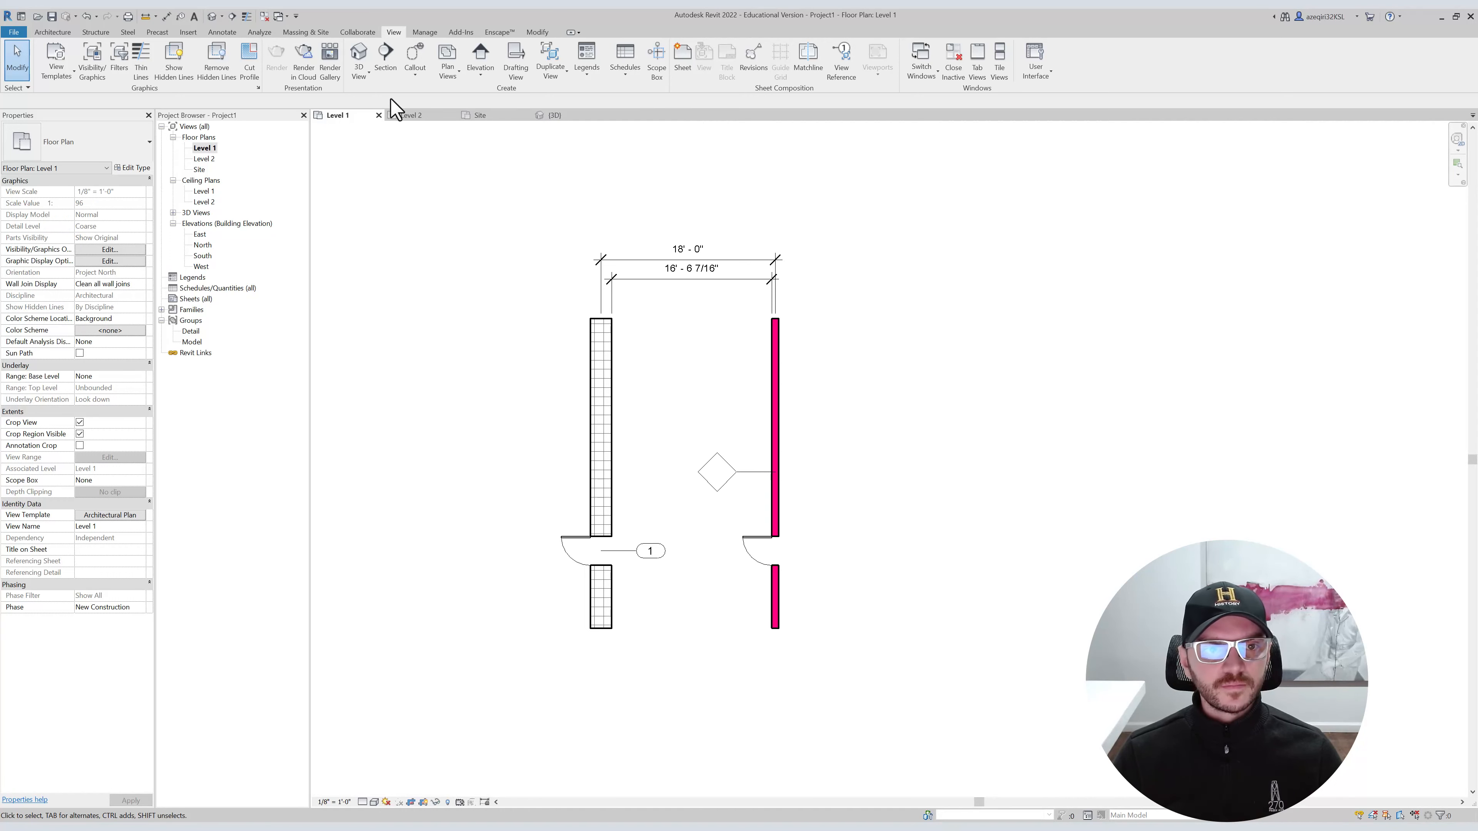
# Draw a horizontal section line across the CMU wall in the Level 1 plan and go to its section view.
pyautogui.click(385, 58)
pyautogui.click(541, 417)
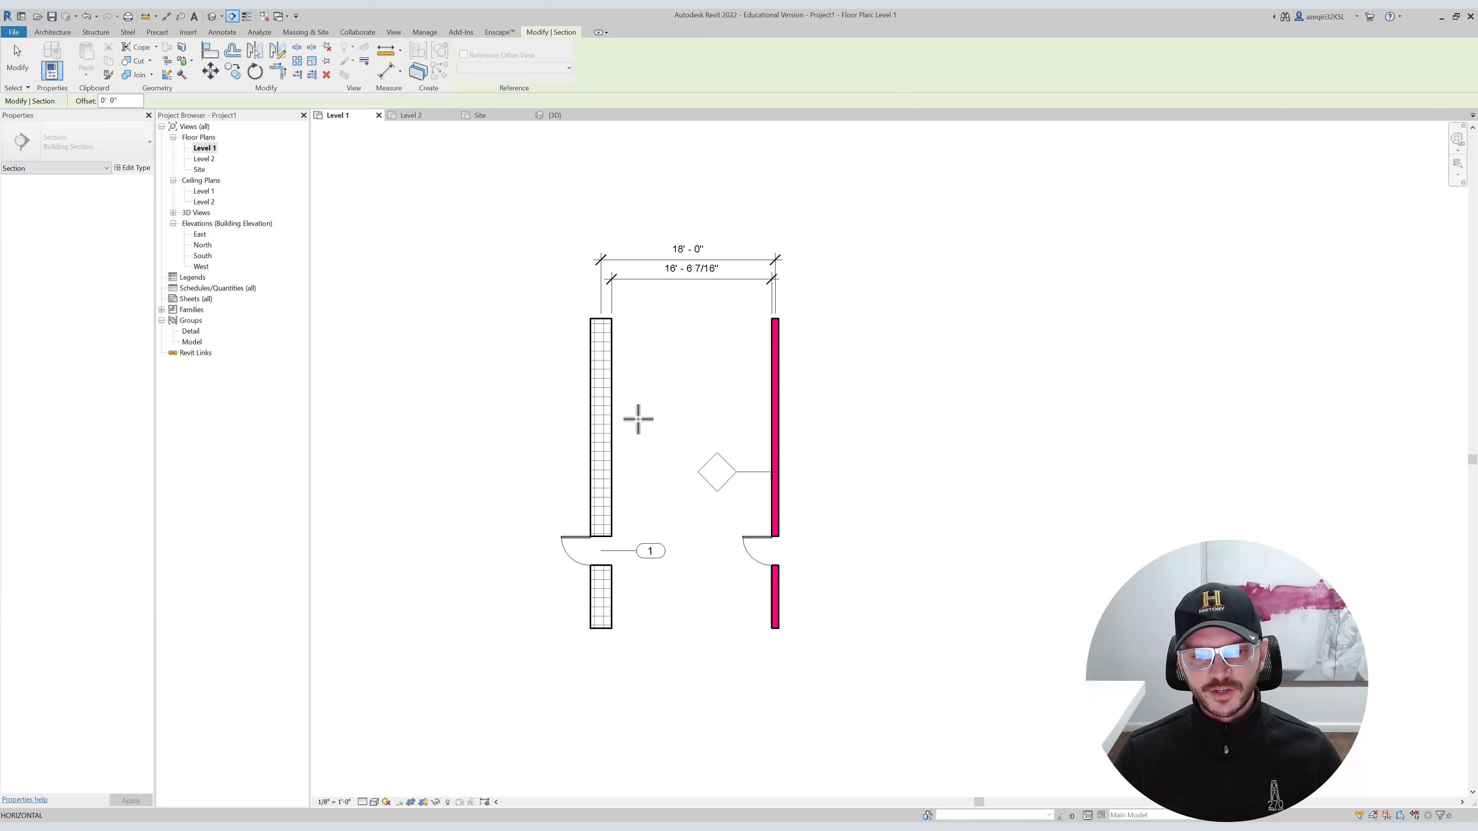
pyautogui.click(686, 417)
pyautogui.press('Escape')
pyautogui.rightClick(662, 425)
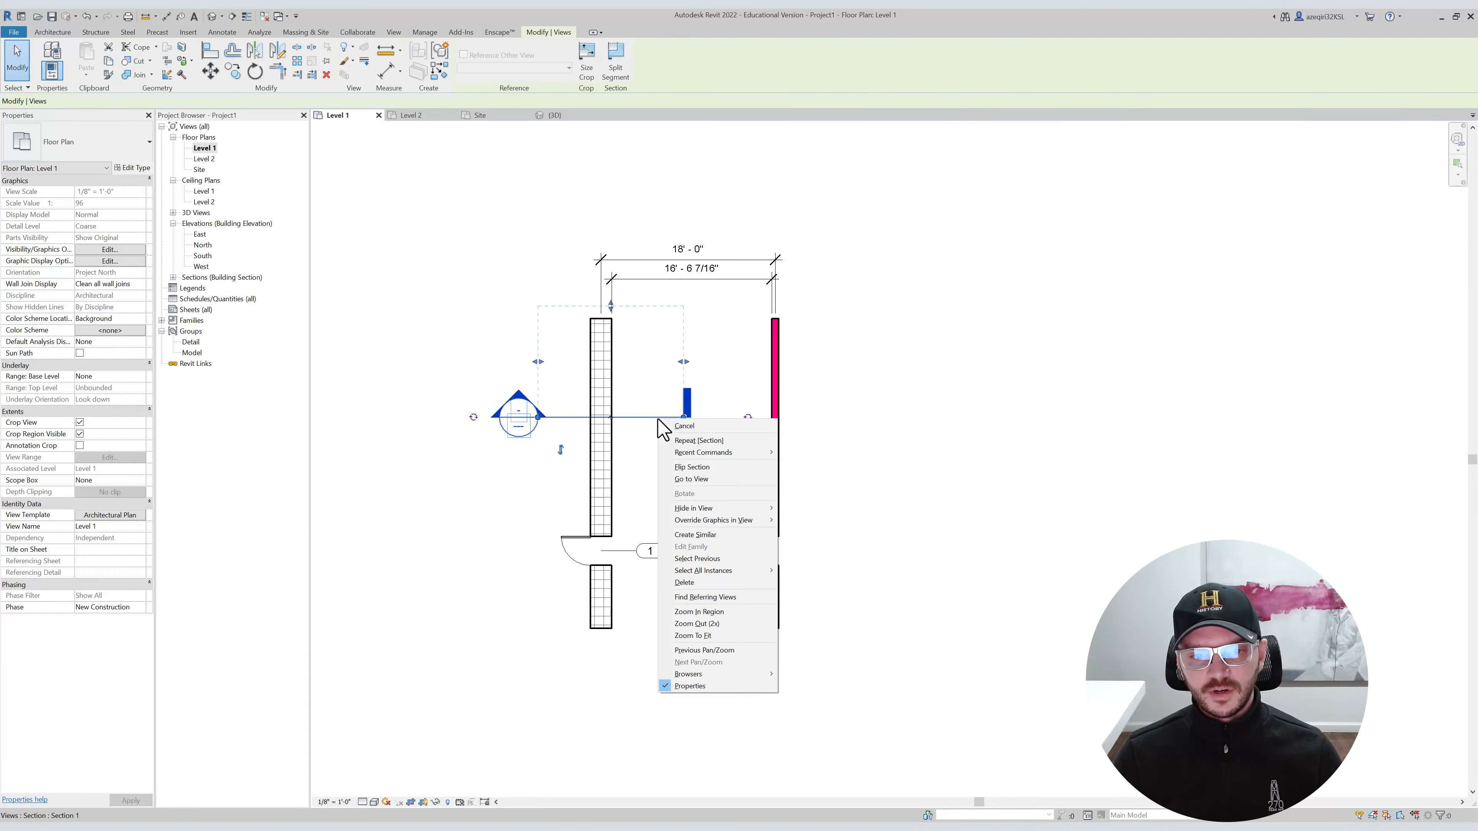
pyautogui.click(675, 500)
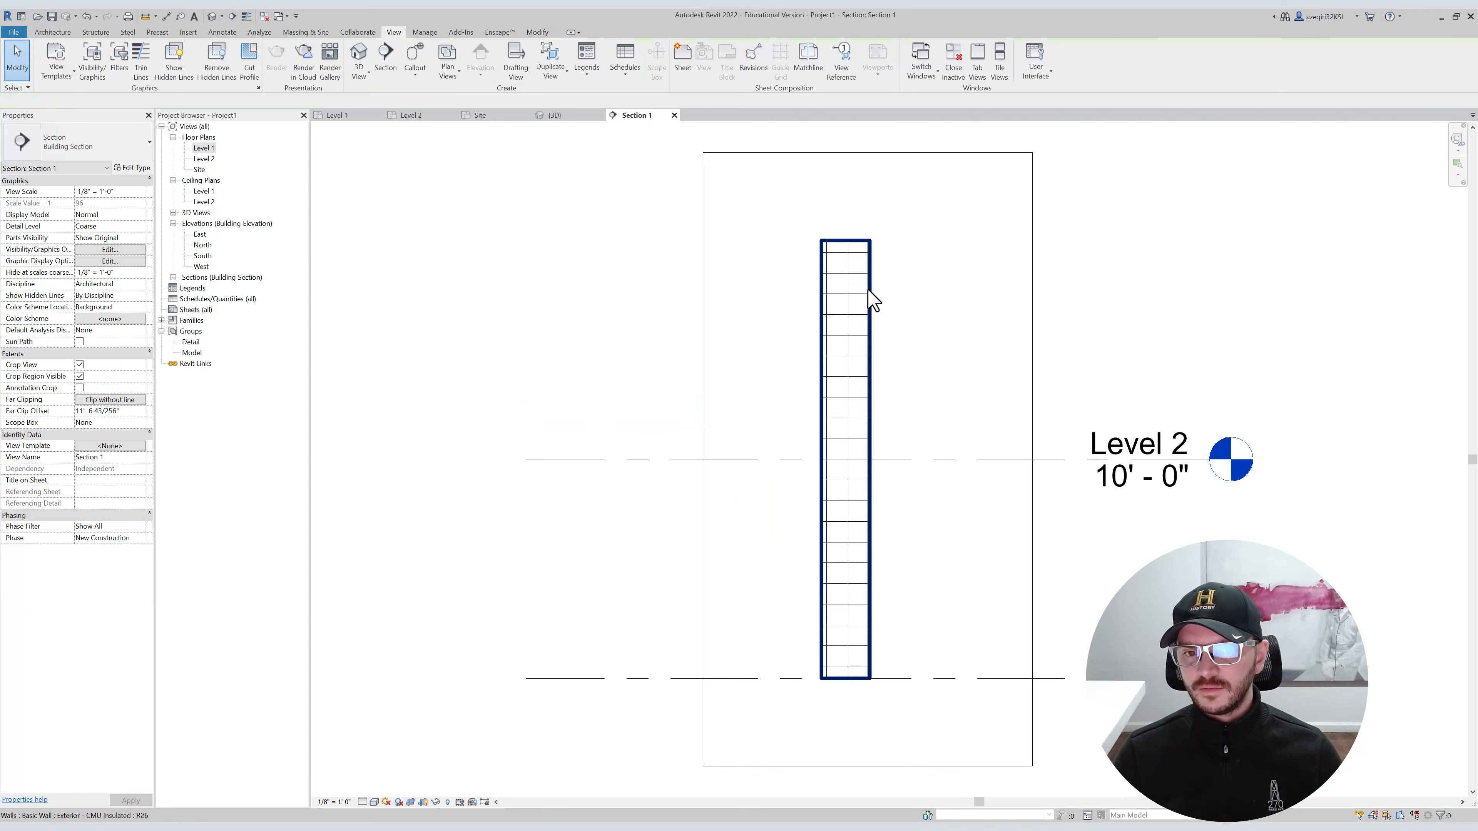
# Switch to the Site plan and examine the section mark crossing the CMU wall and its available options.
pyautogui.click(556, 115)
pyautogui.click(489, 117)
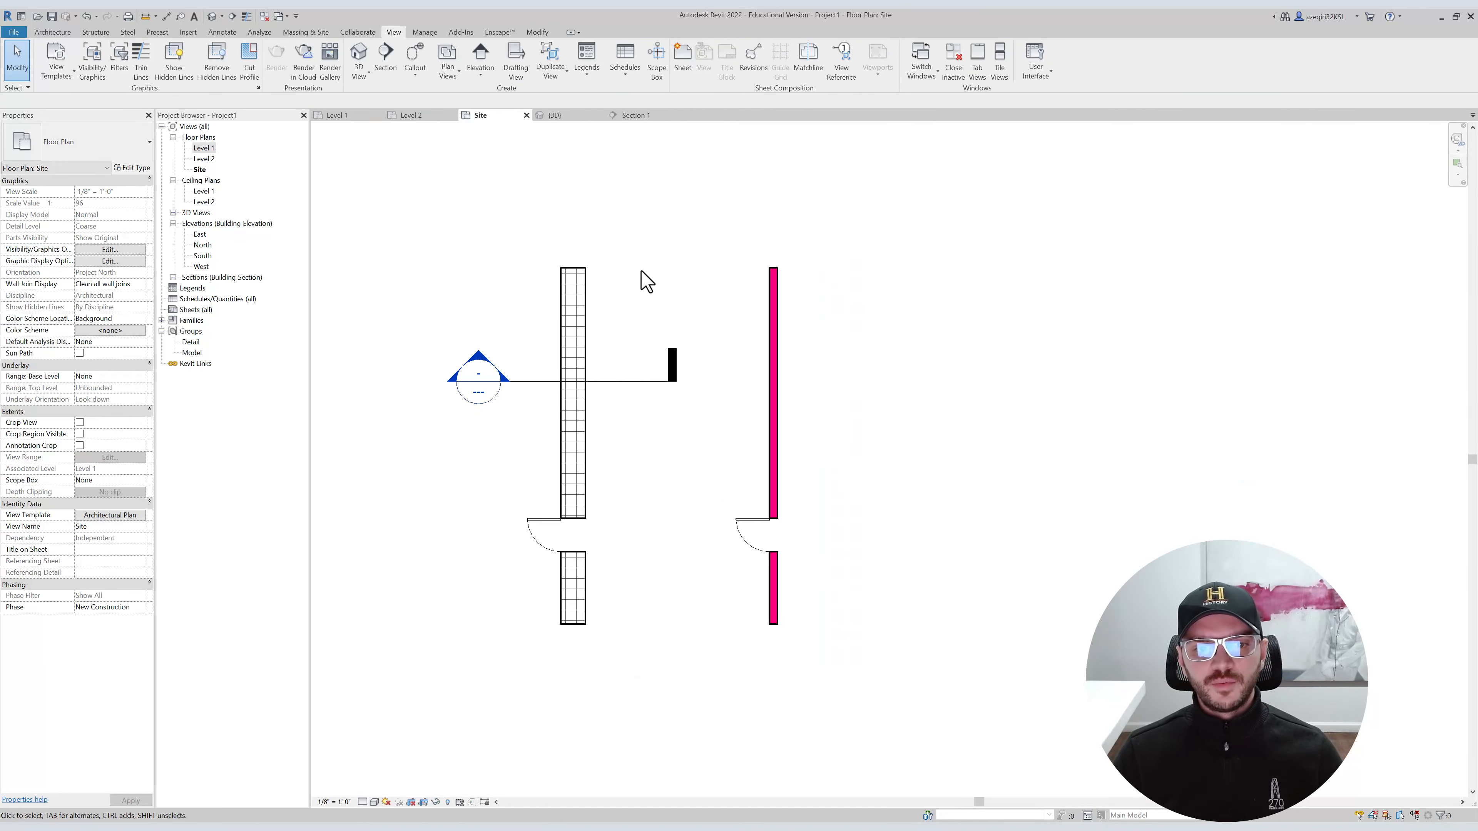
pyautogui.click(585, 356)
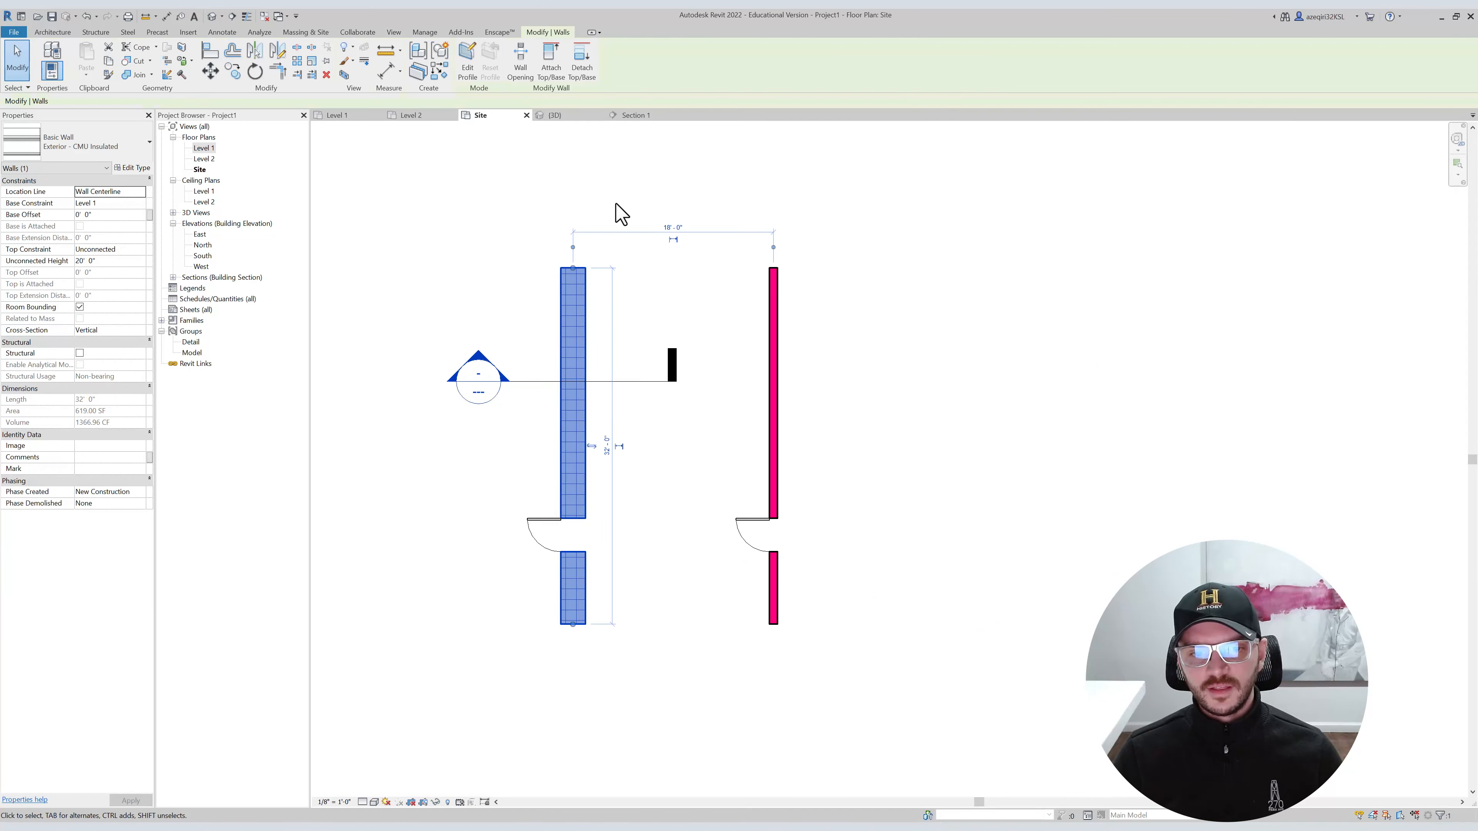
pyautogui.scroll(1, 704, 333)
pyautogui.press('Escape')
pyautogui.scroll(-2, 699, 323)
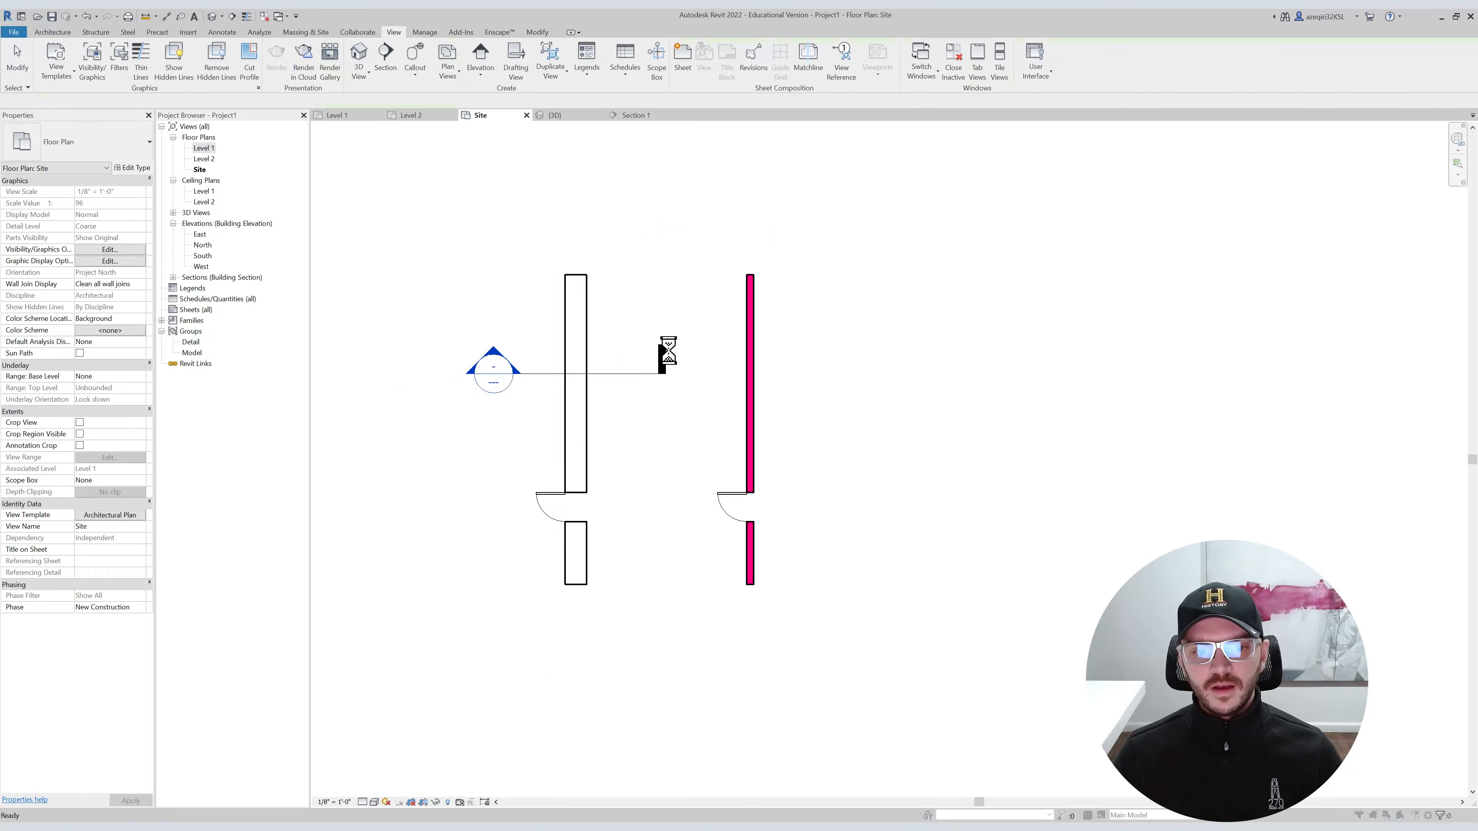
pyautogui.press('Escape')
pyautogui.rightClick(611, 375)
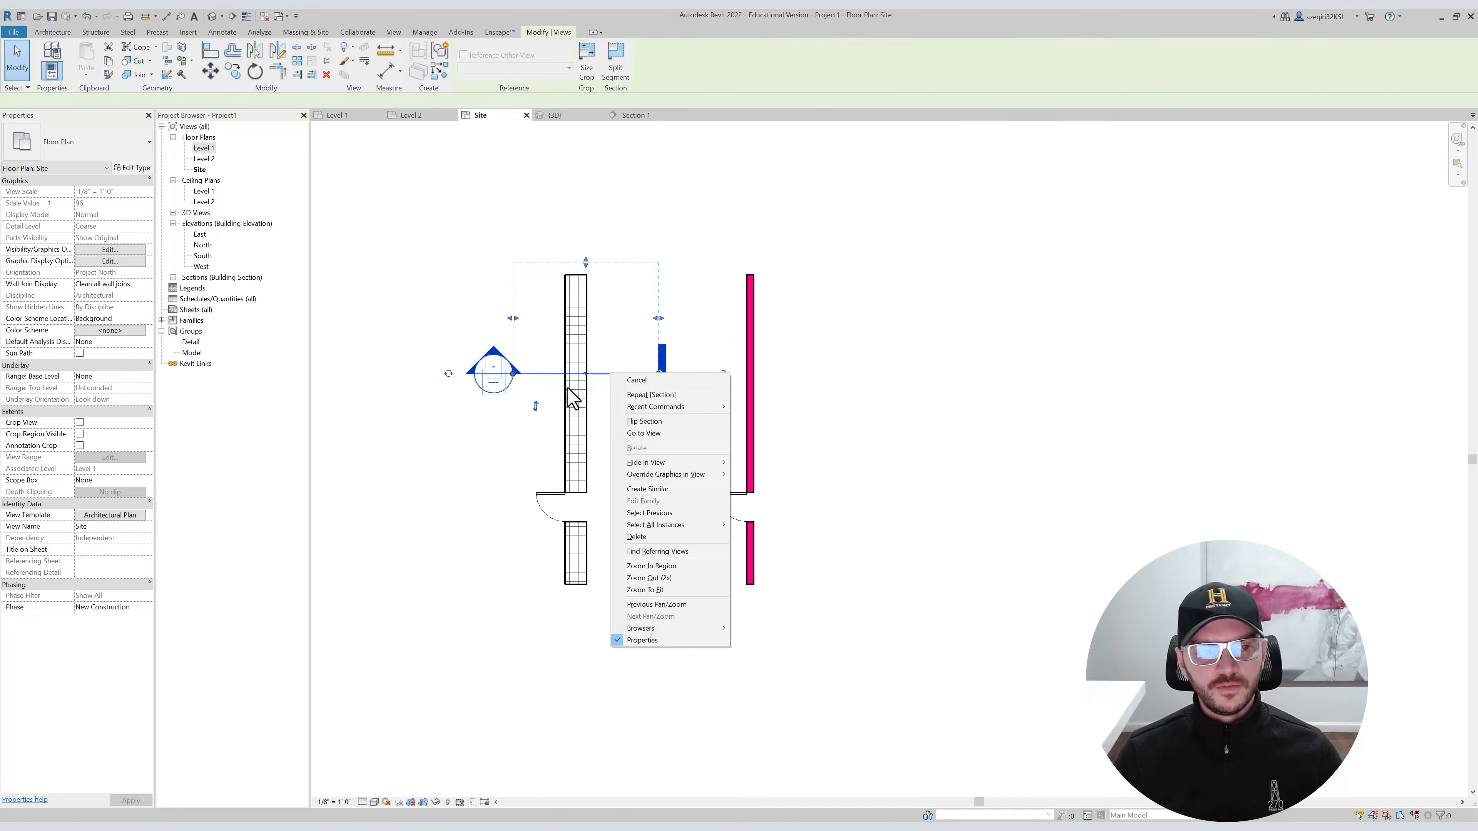
pyautogui.click(591, 402)
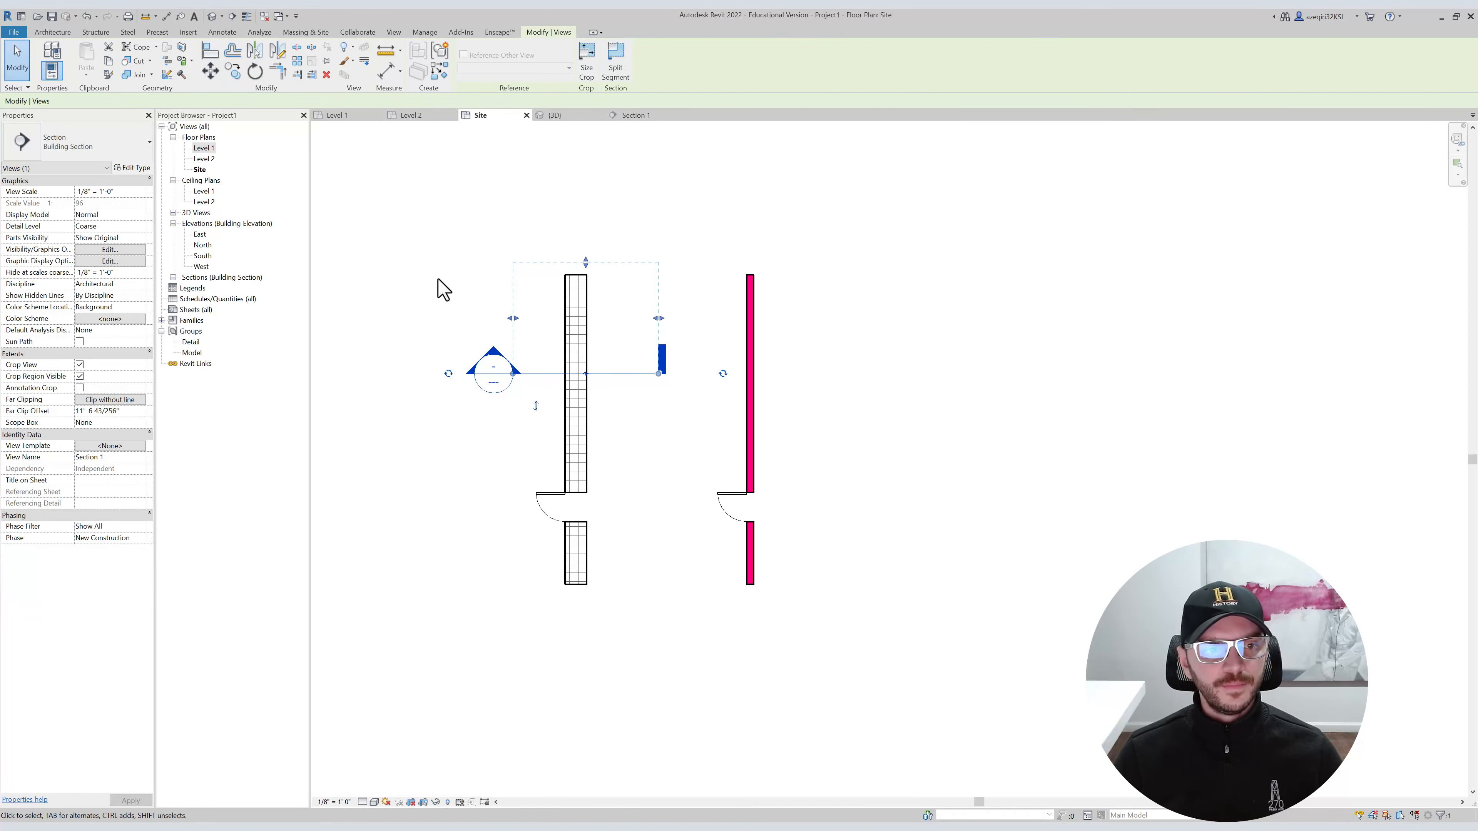
# Expand the building sections in the project's view list and open Section 1 from there.
pyautogui.click(173, 277)
pyautogui.click(550, 374)
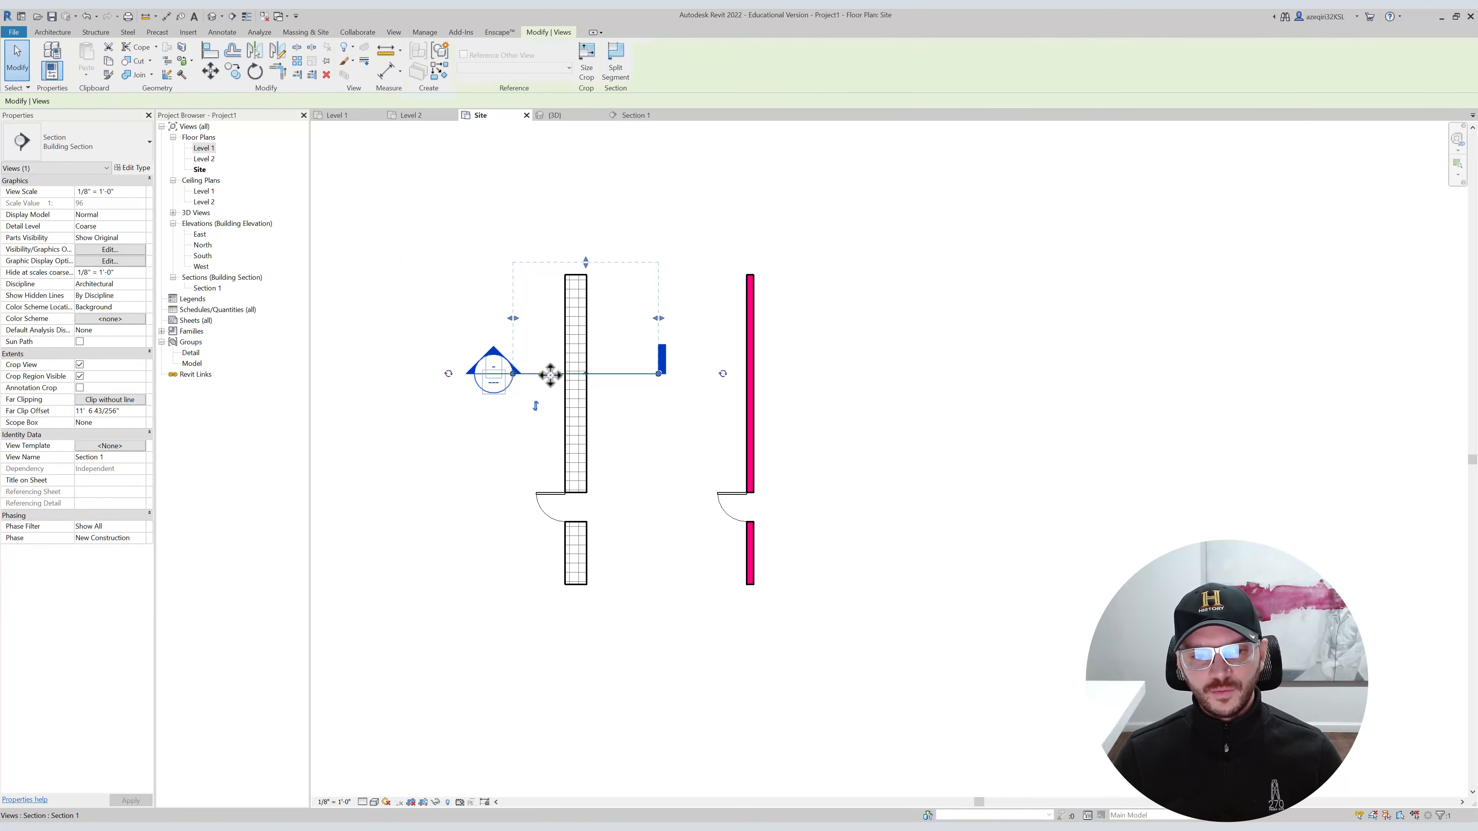
pyautogui.click(208, 288)
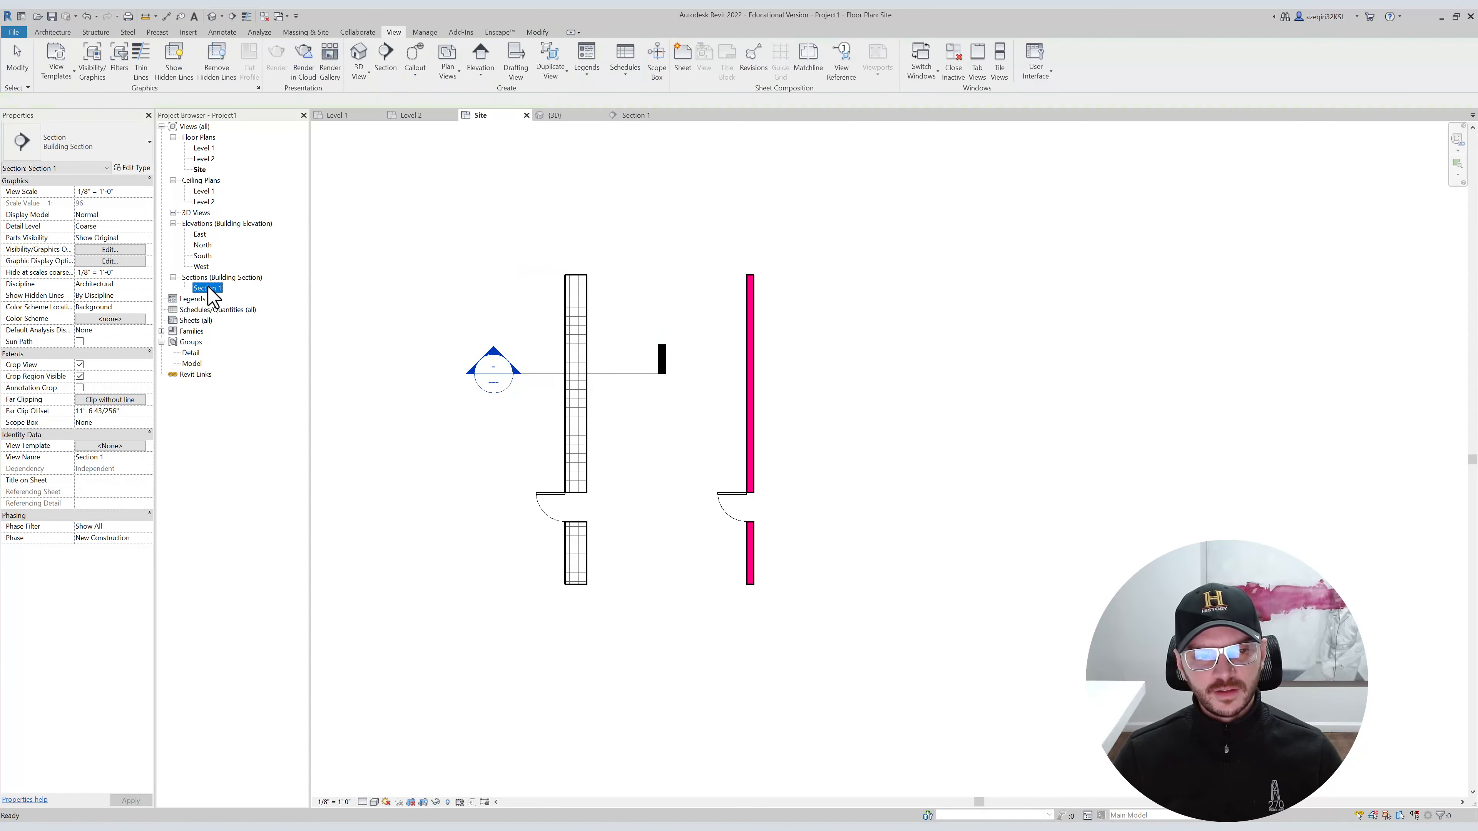
pyautogui.click(212, 277)
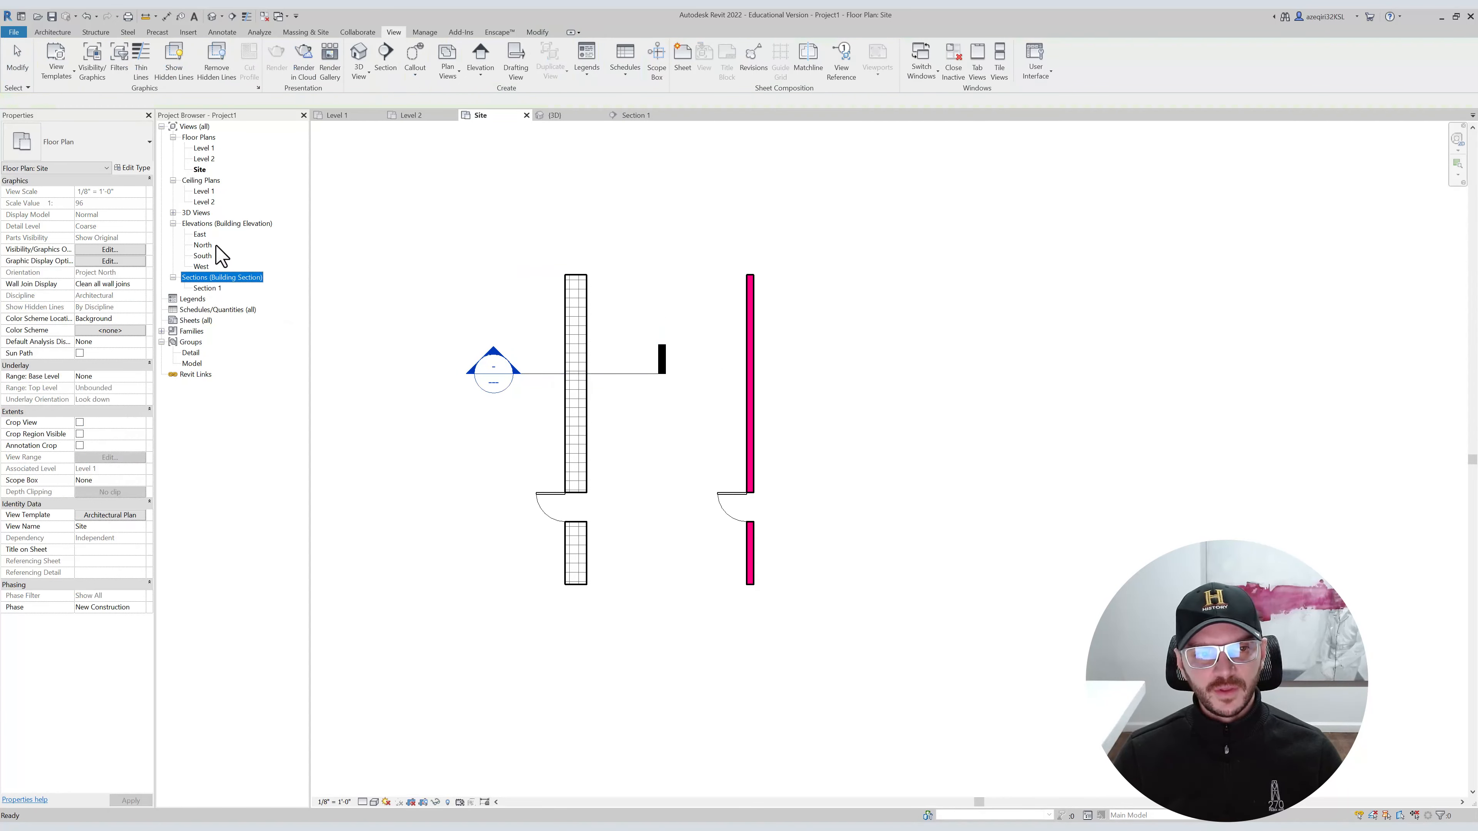
pyautogui.click(205, 289)
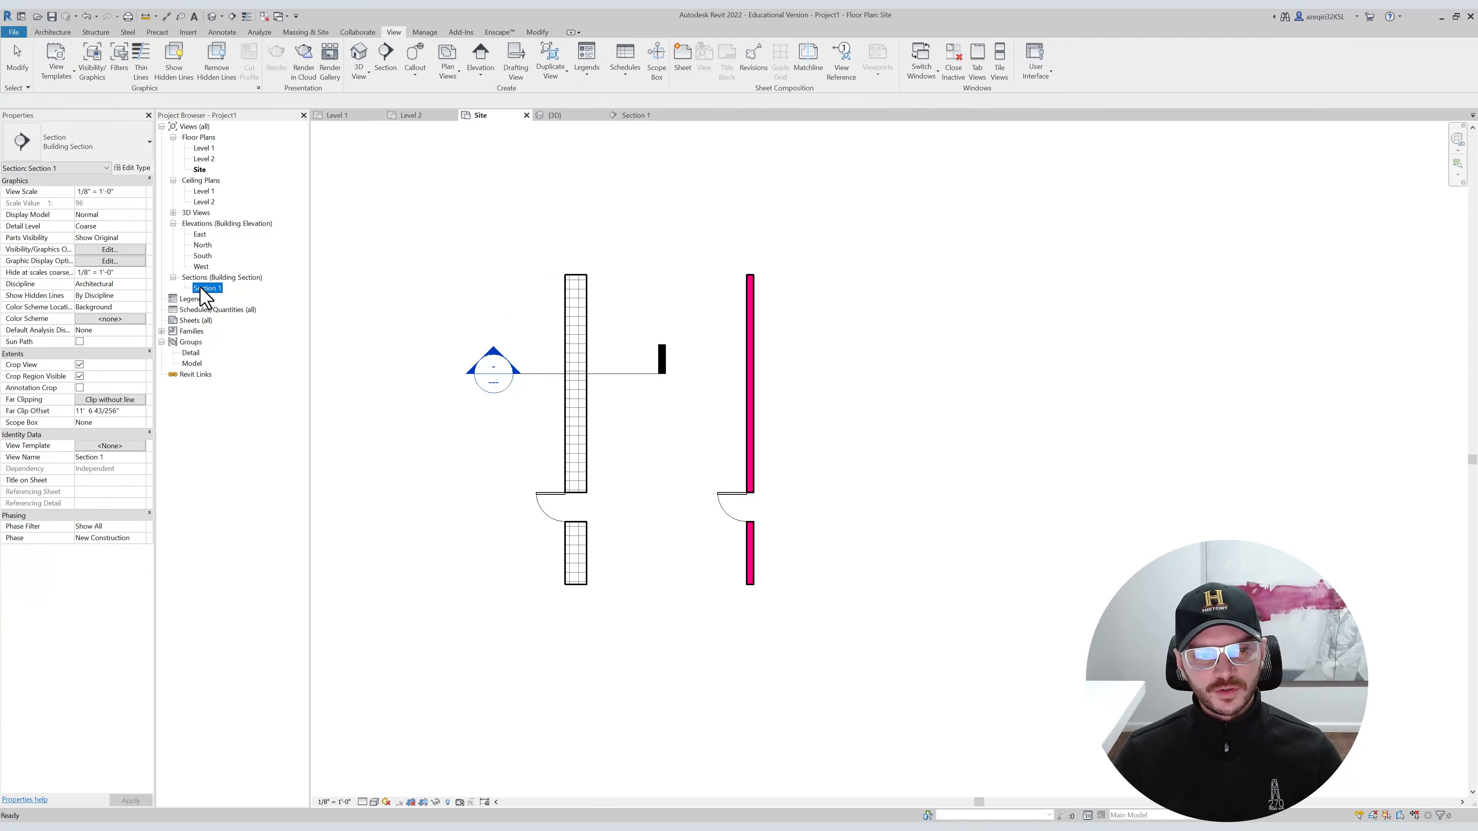
pyautogui.doubleClick(208, 289)
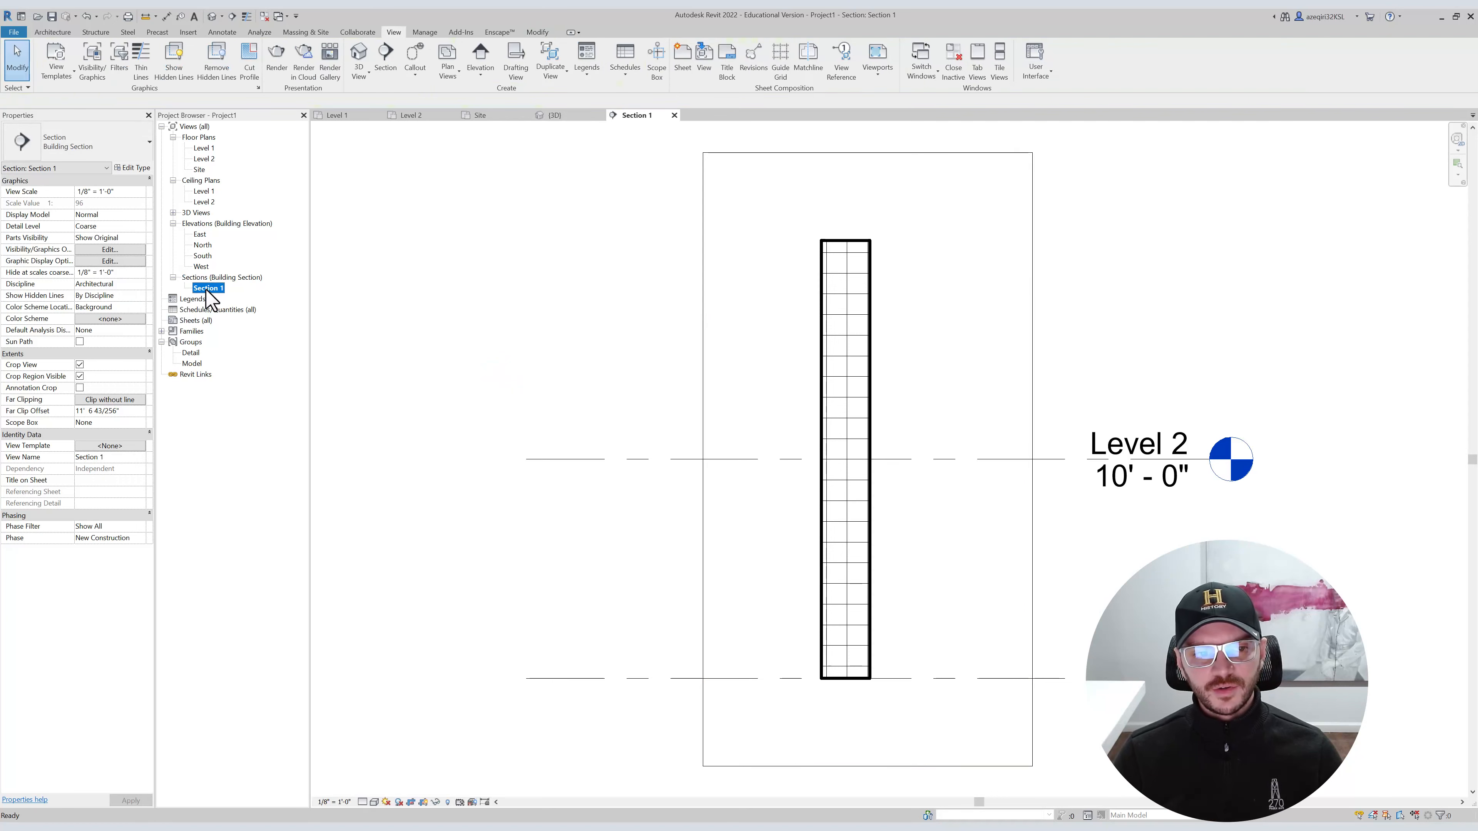
# Rename Section 1 as SECTION THROUGH WALL, close its view, and select the renamed section in the view list.
pyautogui.click(217, 288)
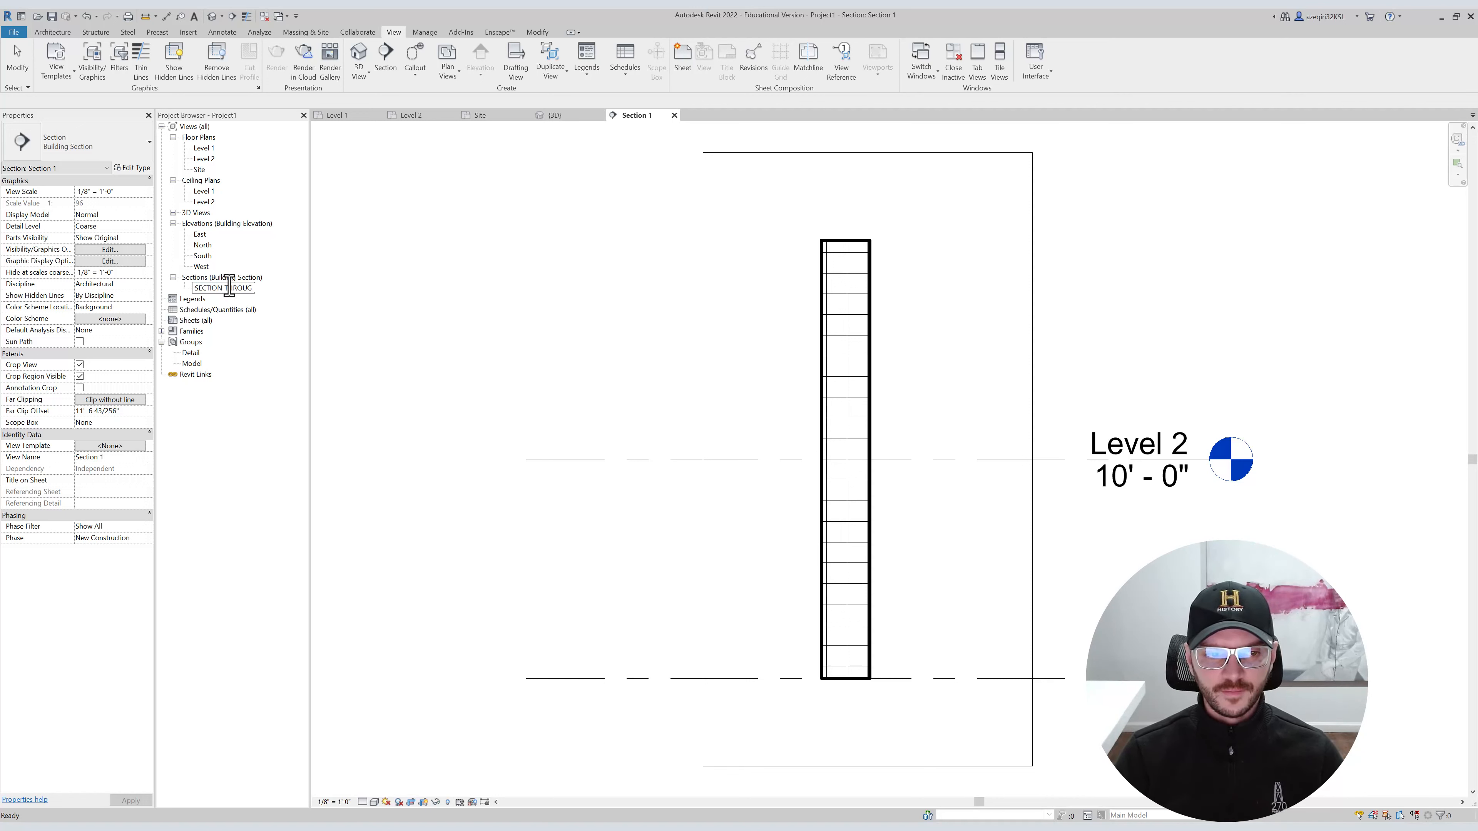
pyautogui.write('L')
pyautogui.press('Return')
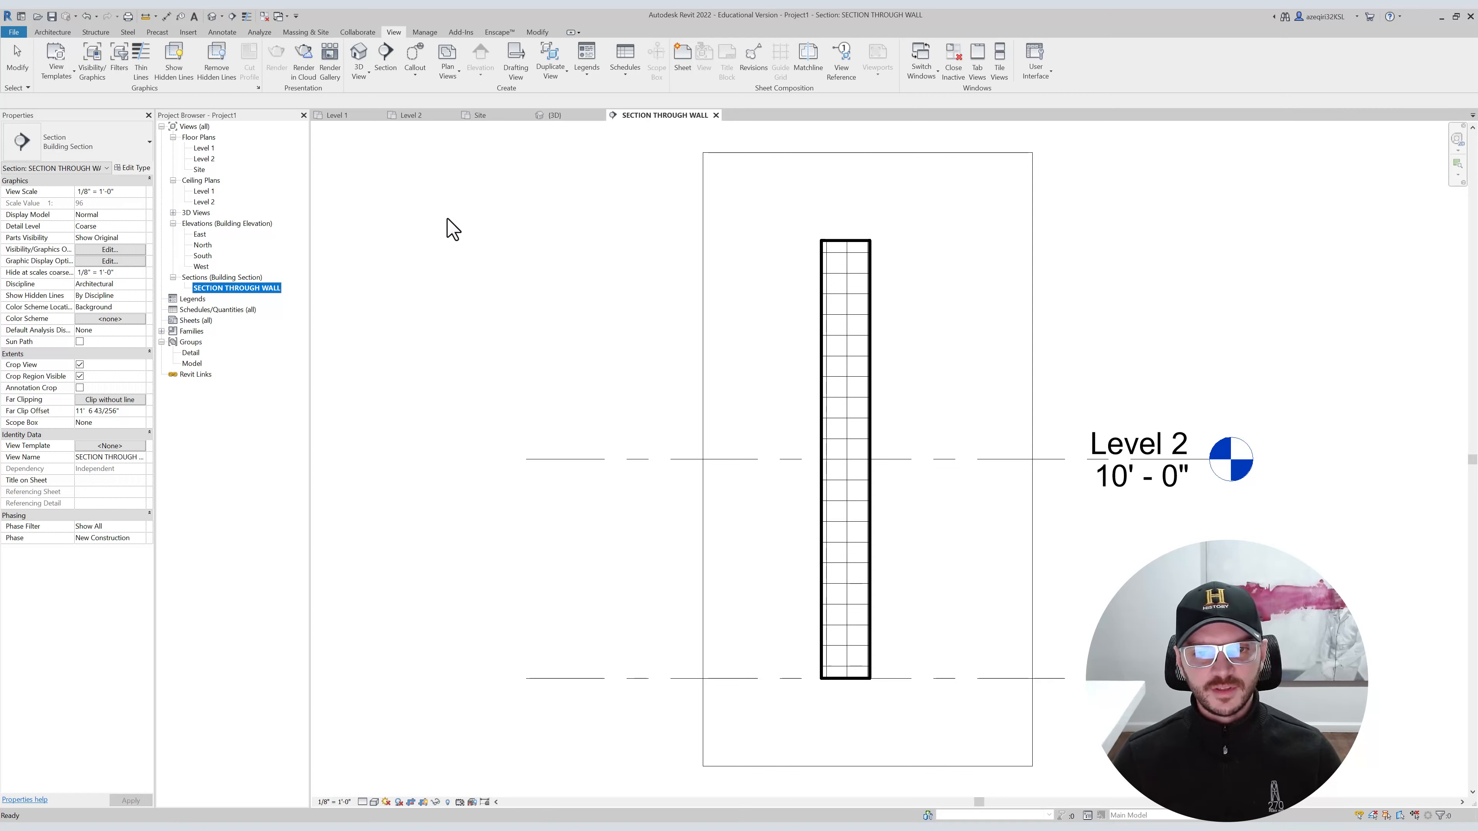
pyautogui.click(716, 115)
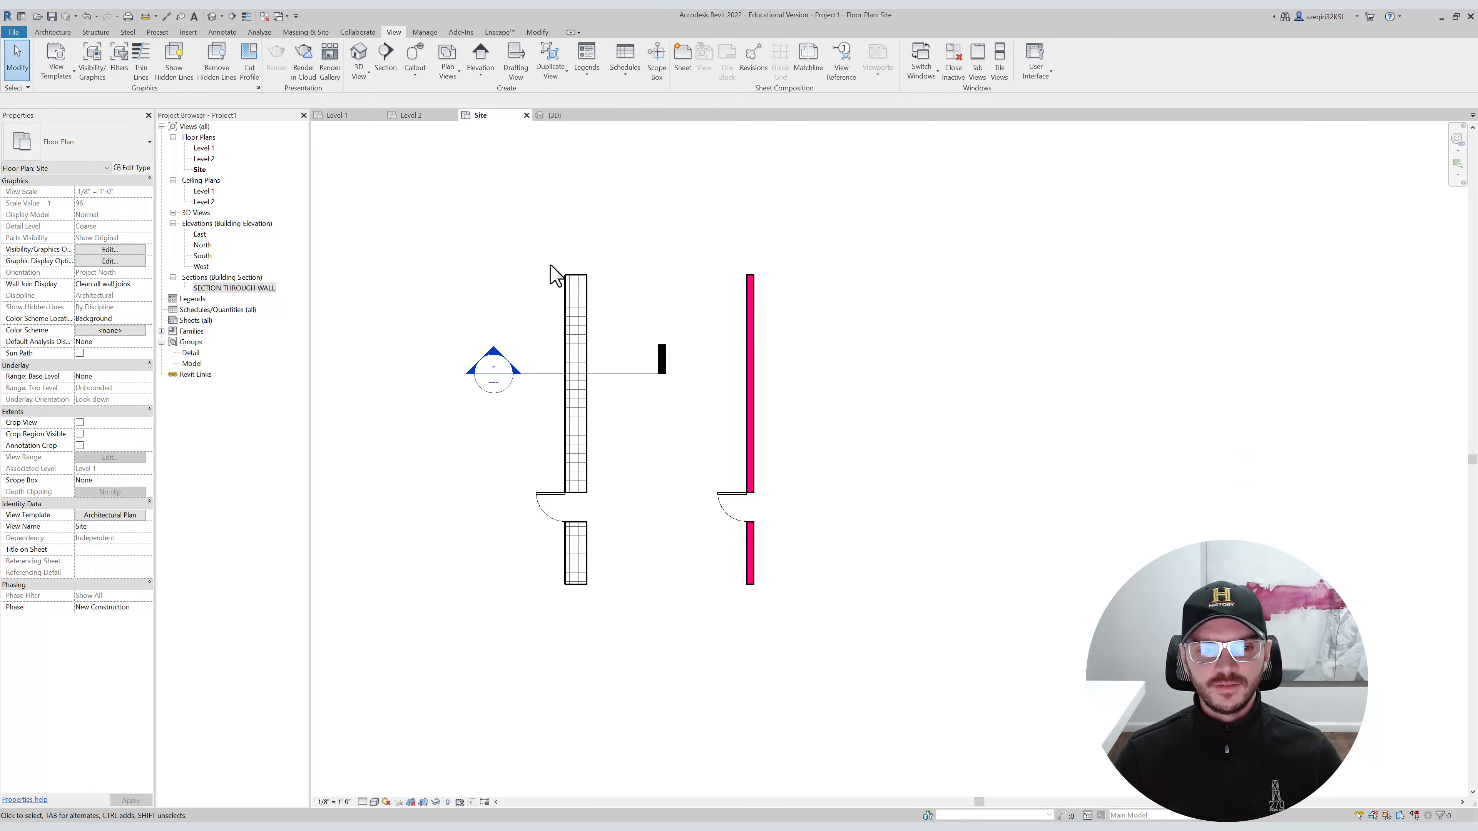
pyautogui.click(265, 288)
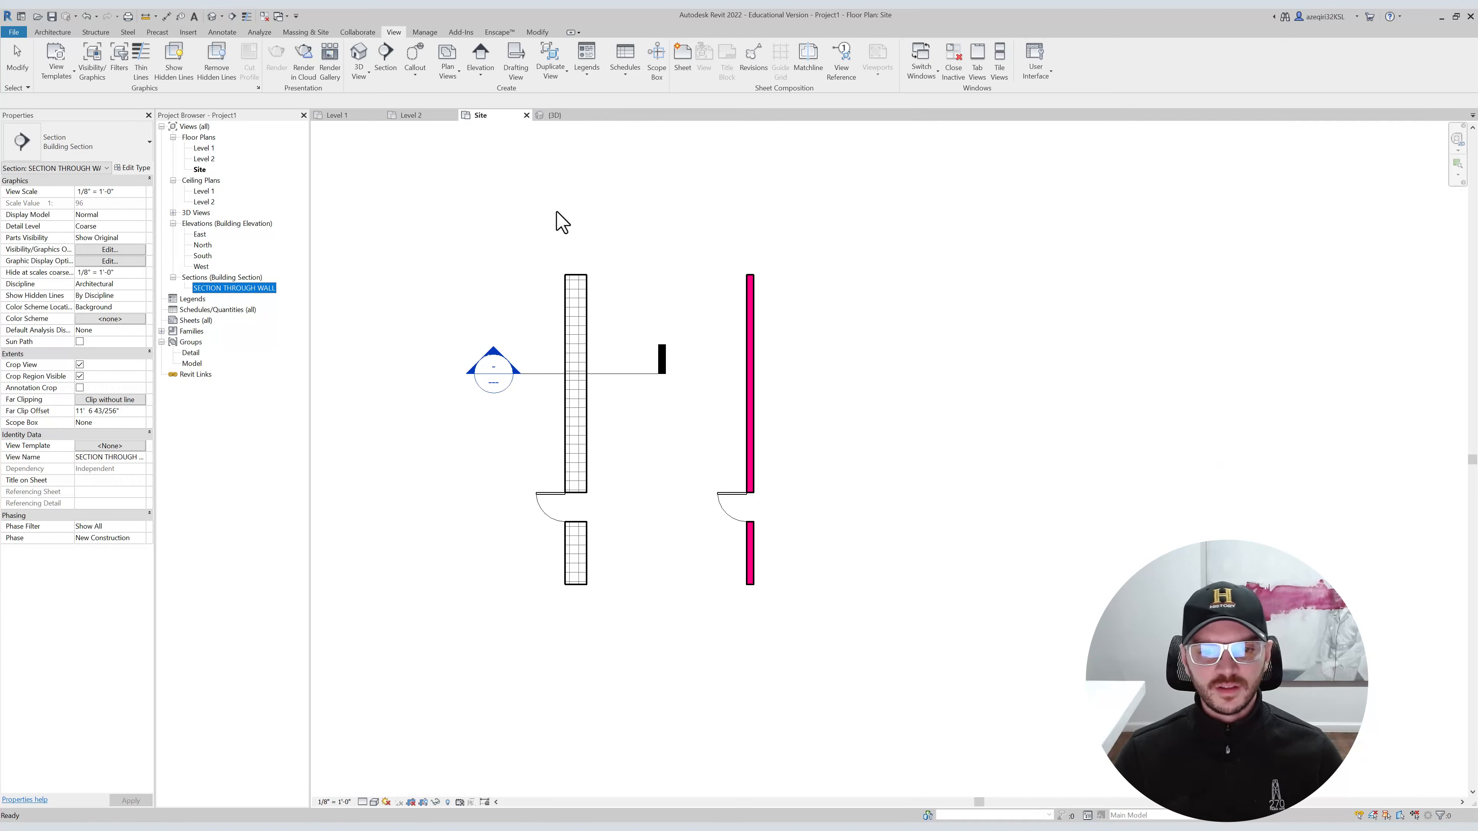
pyautogui.click(498, 291)
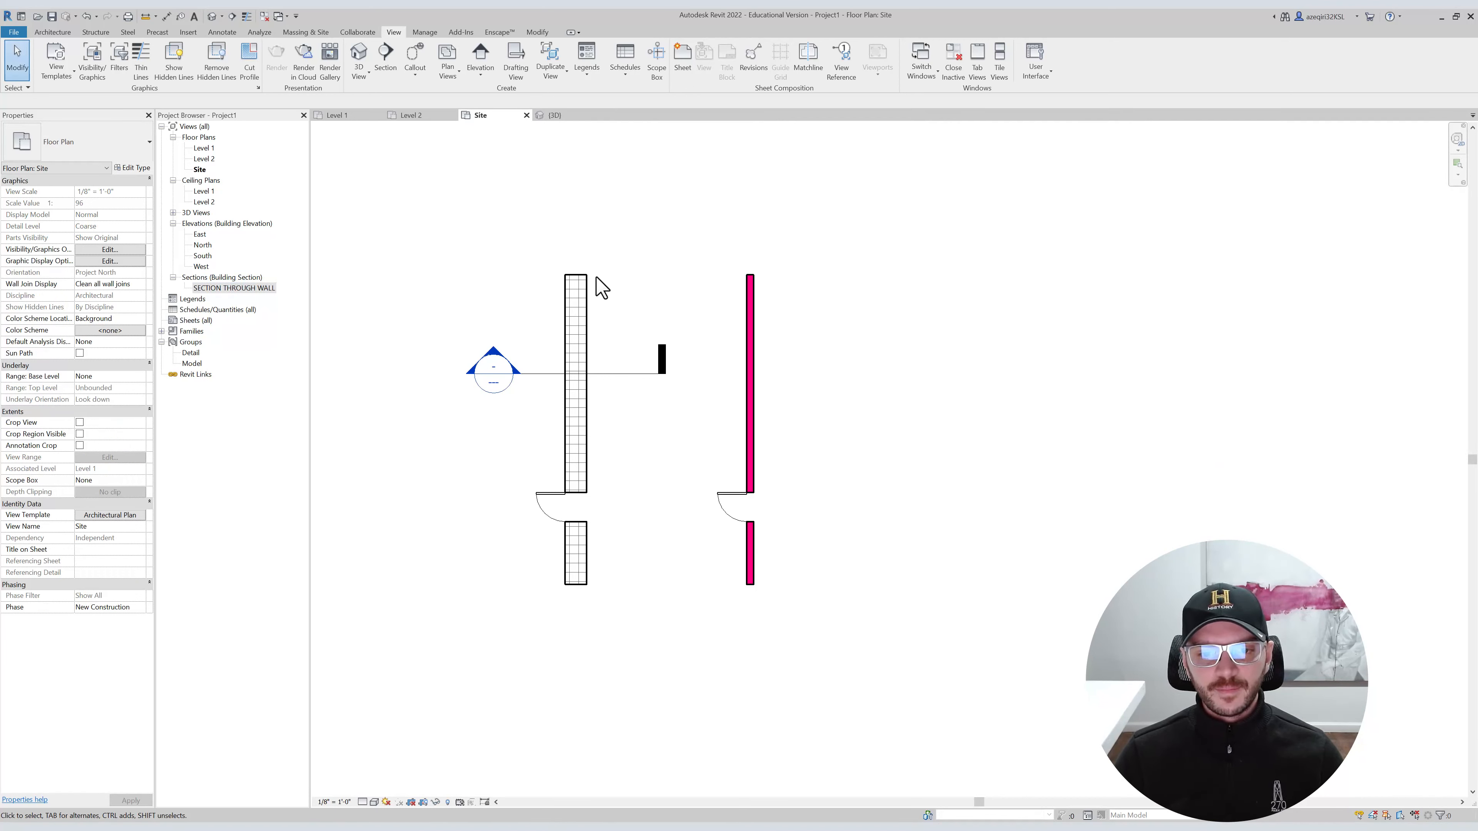
pyautogui.click(239, 290)
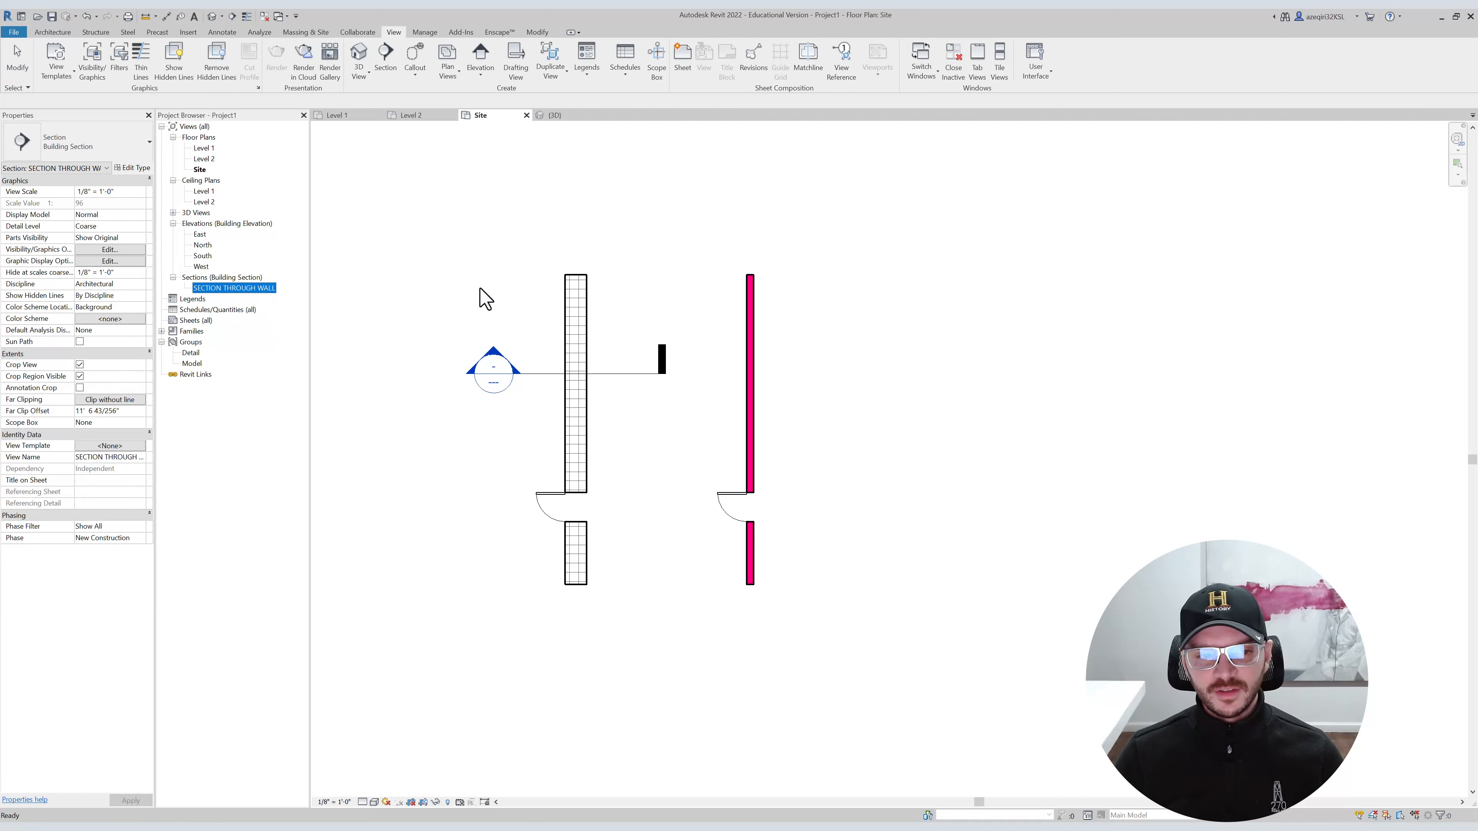
pyautogui.click(468, 302)
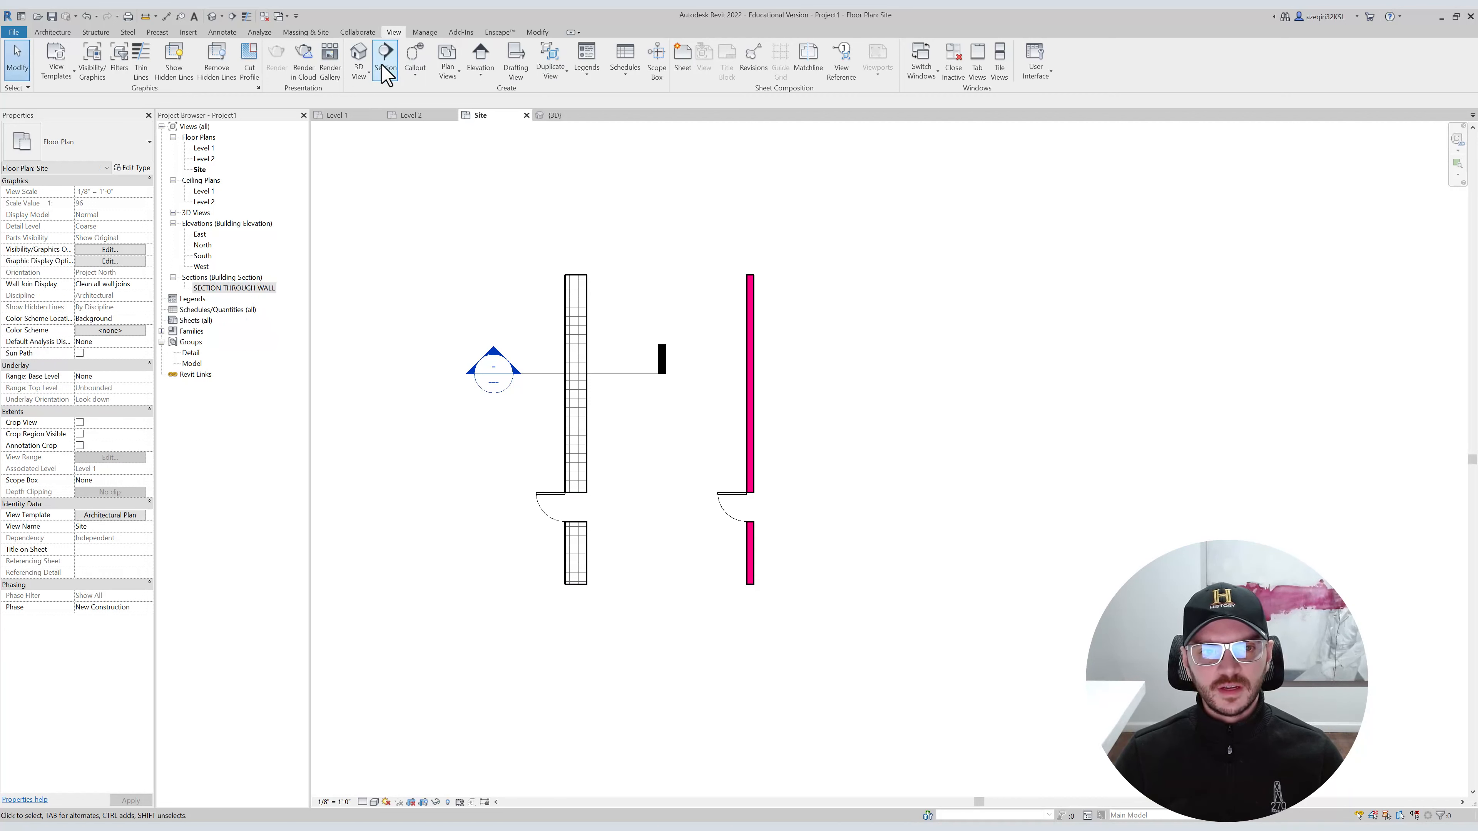
# Draw a callout around the upper end of the CMU wall in the Site plan and check its boundary.
pyautogui.click(415, 58)
pyautogui.moveTo(546, 232); pyautogui.dragTo(614, 304)
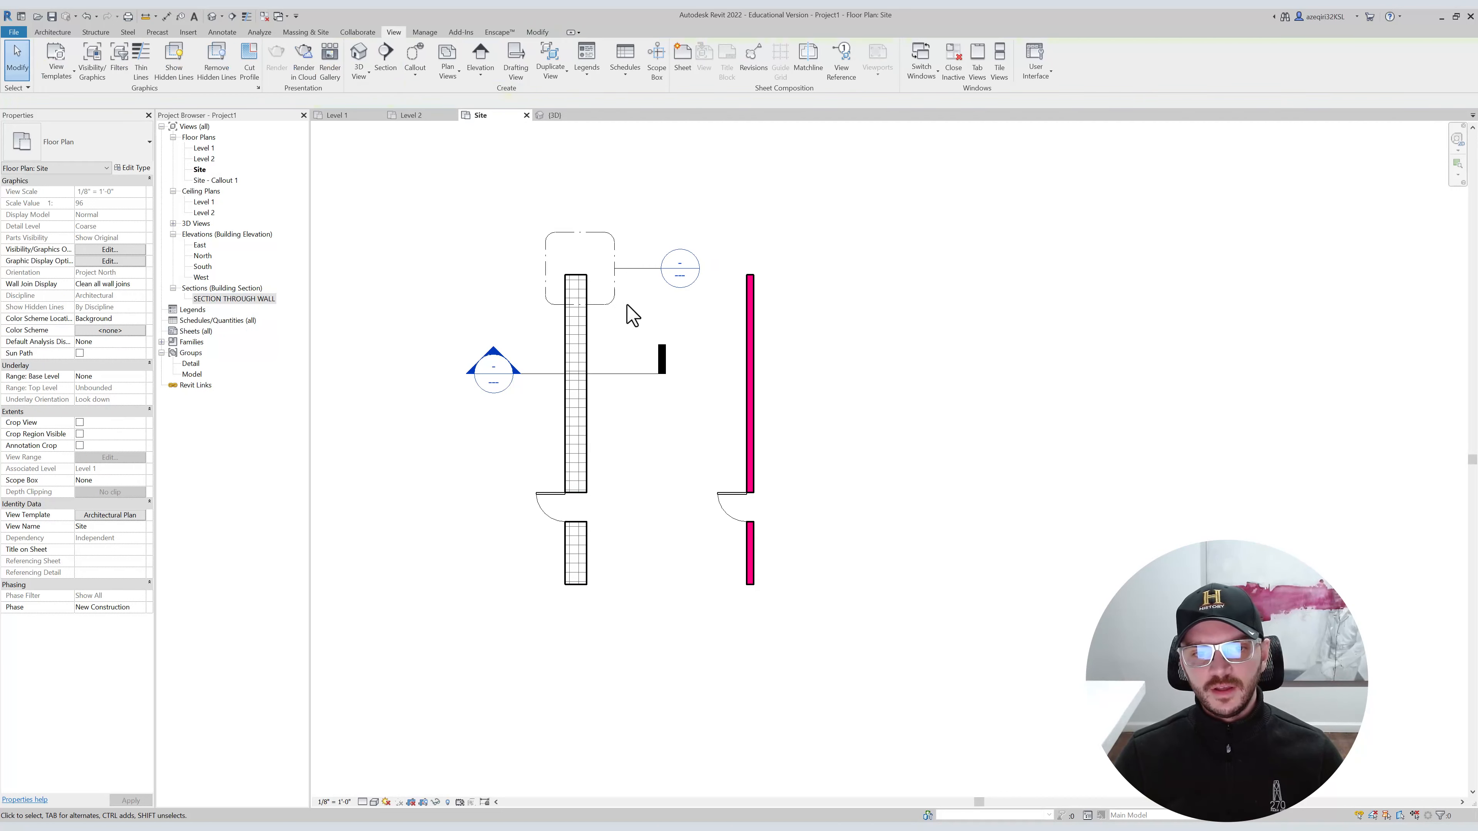
pyautogui.scroll(2, 585, 283)
pyautogui.scroll(-3, 677, 298)
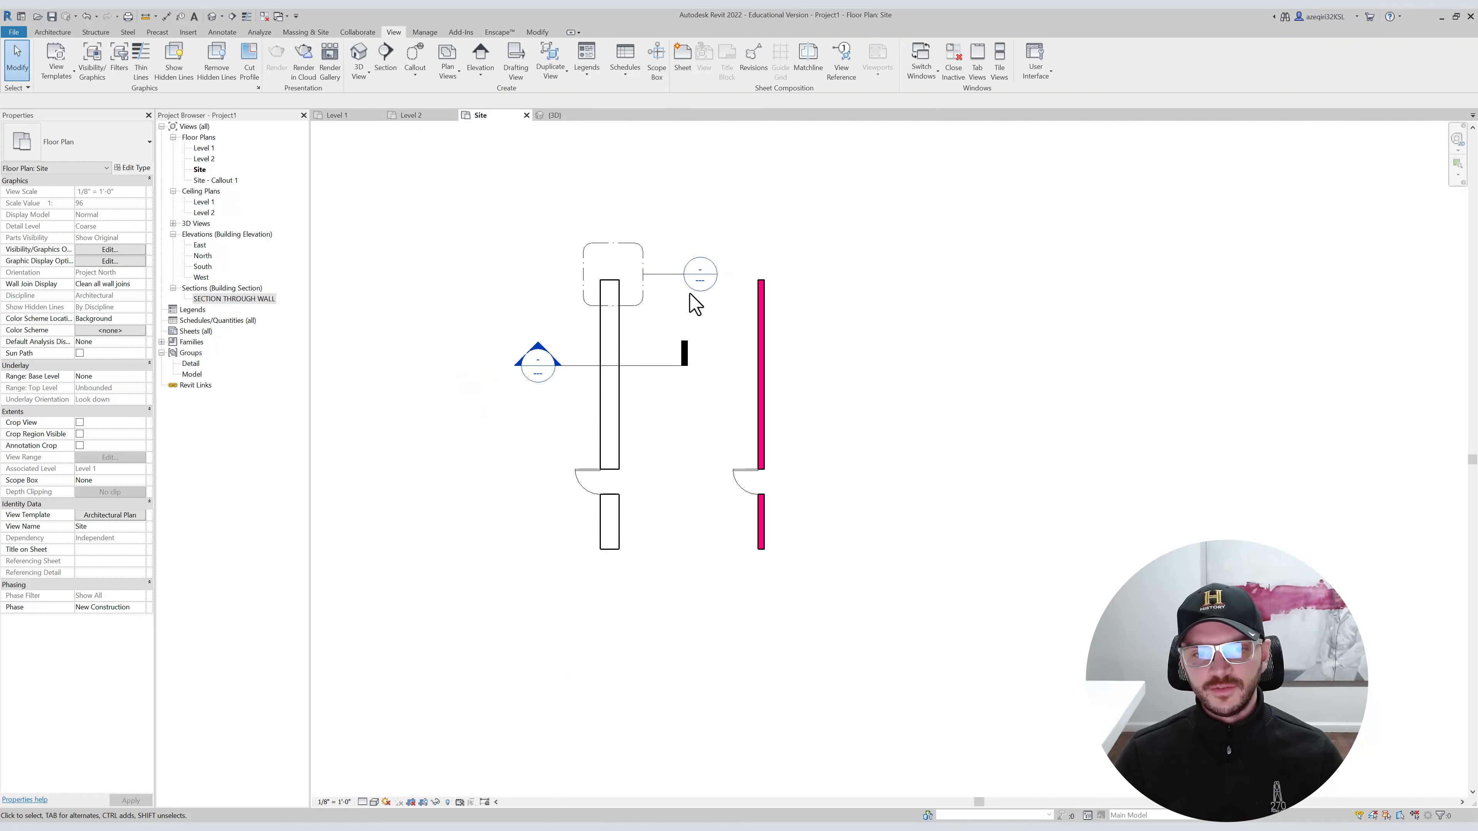
pyautogui.click(653, 276)
pyautogui.scroll(2, 653, 277)
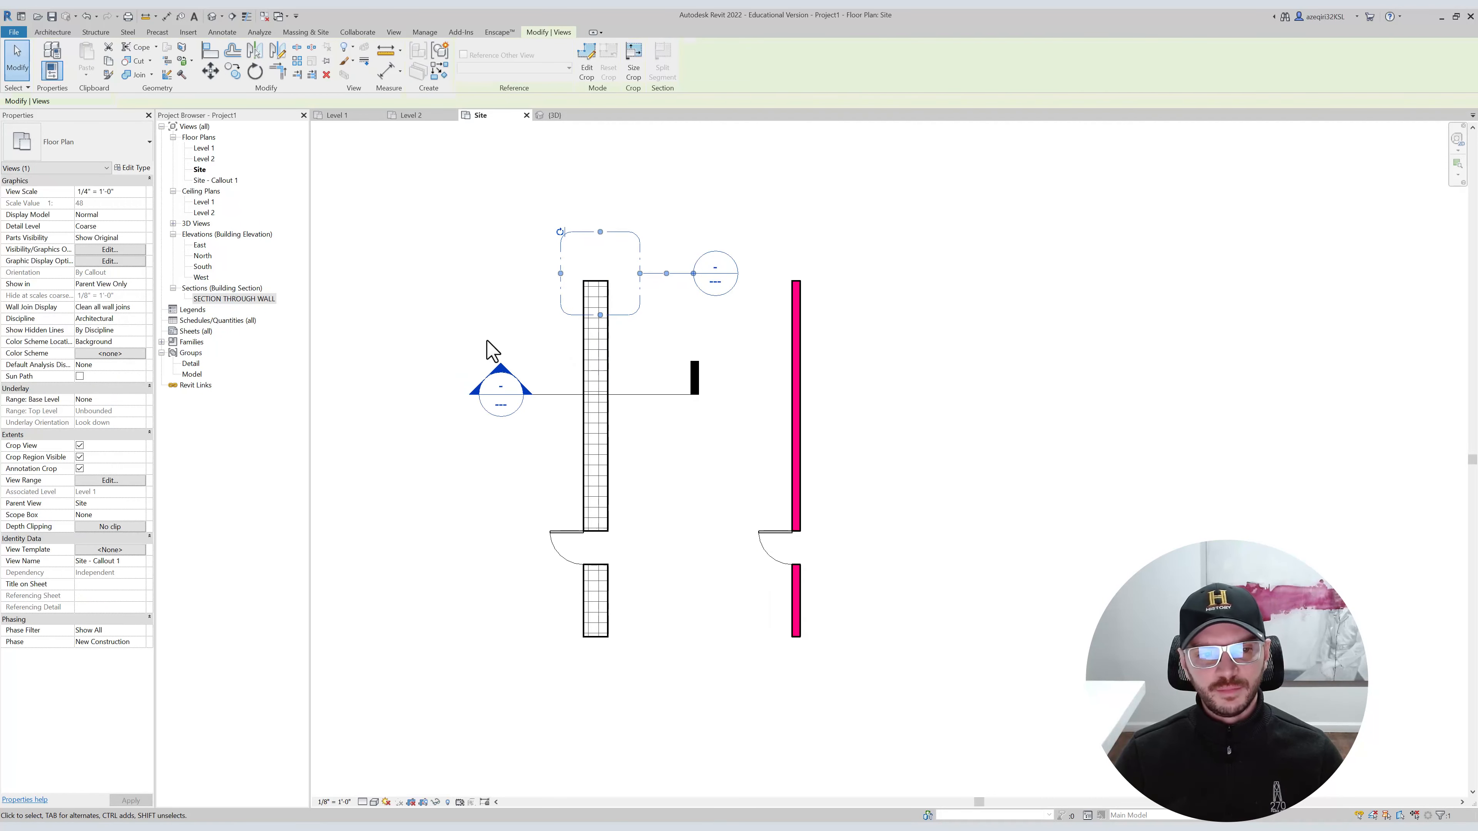
pyautogui.click(632, 397)
pyautogui.click(647, 274)
pyautogui.moveTo(647, 275); pyautogui.dragTo(580, 343, button='middle')
pyautogui.click(576, 168)
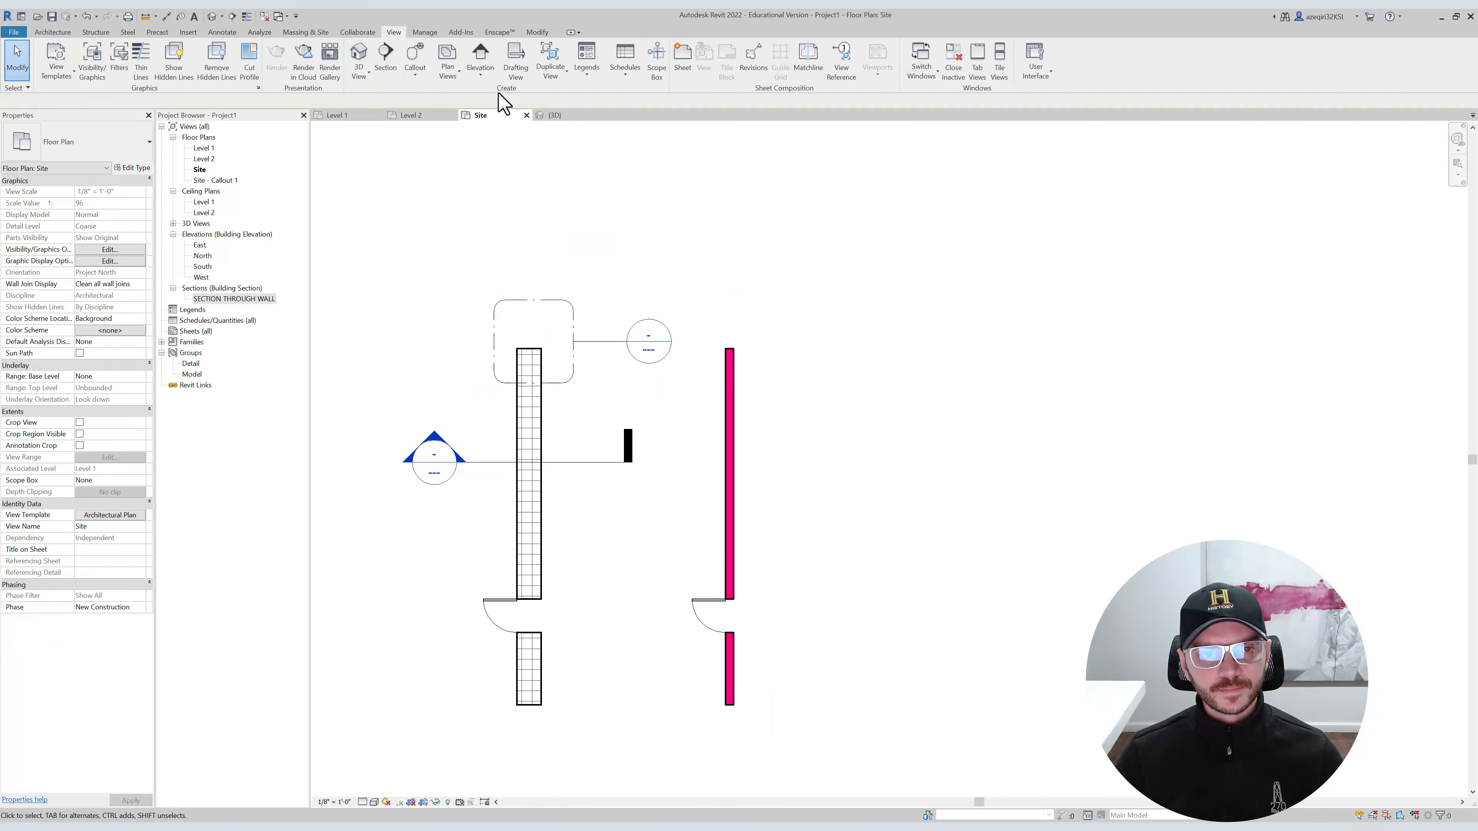
# Open the North elevation and draw a new level line above Level 2 at 22' - 0", aligned with the existing level heads.
pyautogui.click(458, 77)
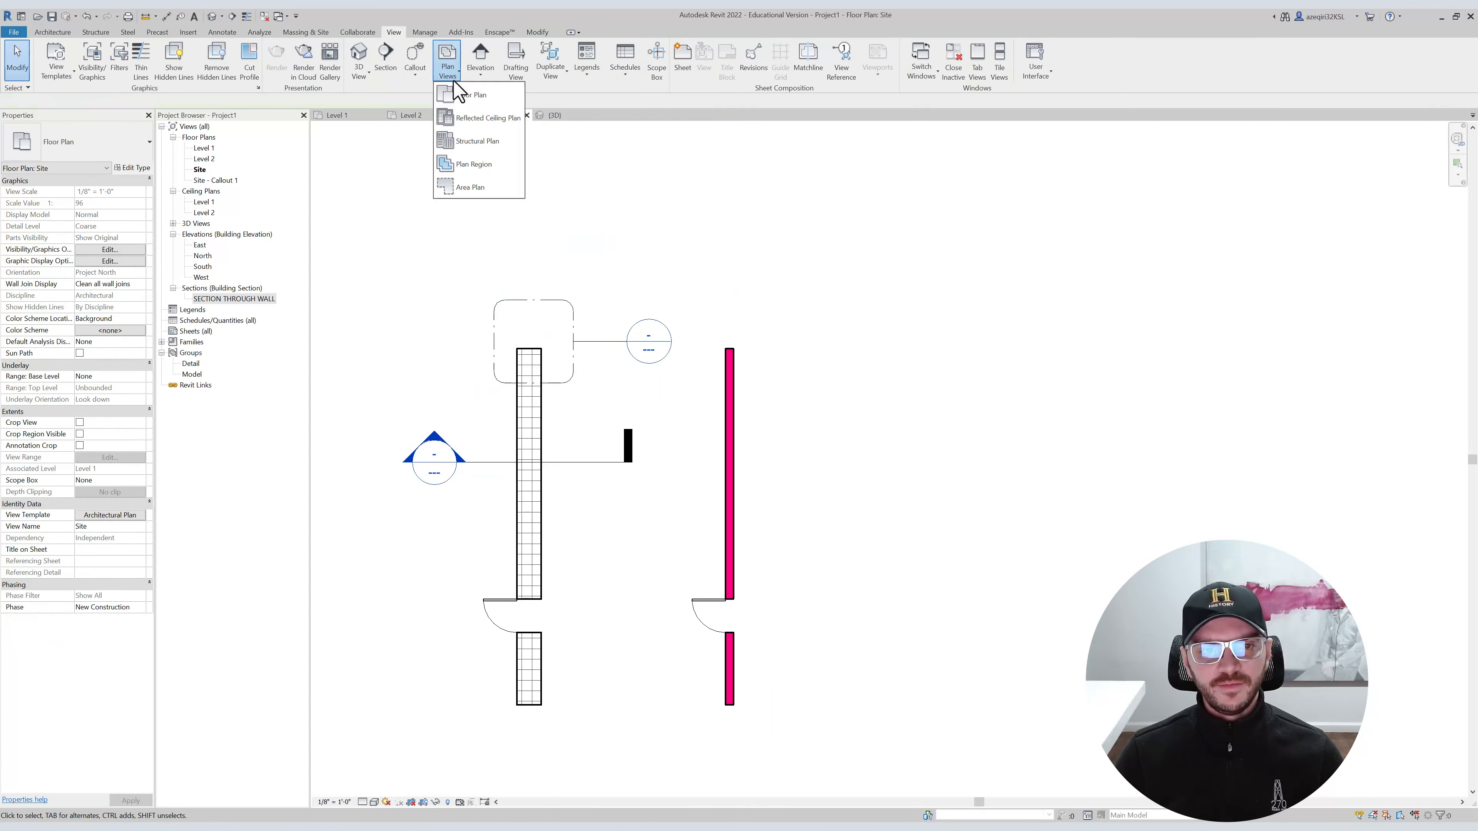
pyautogui.doubleClick(205, 257)
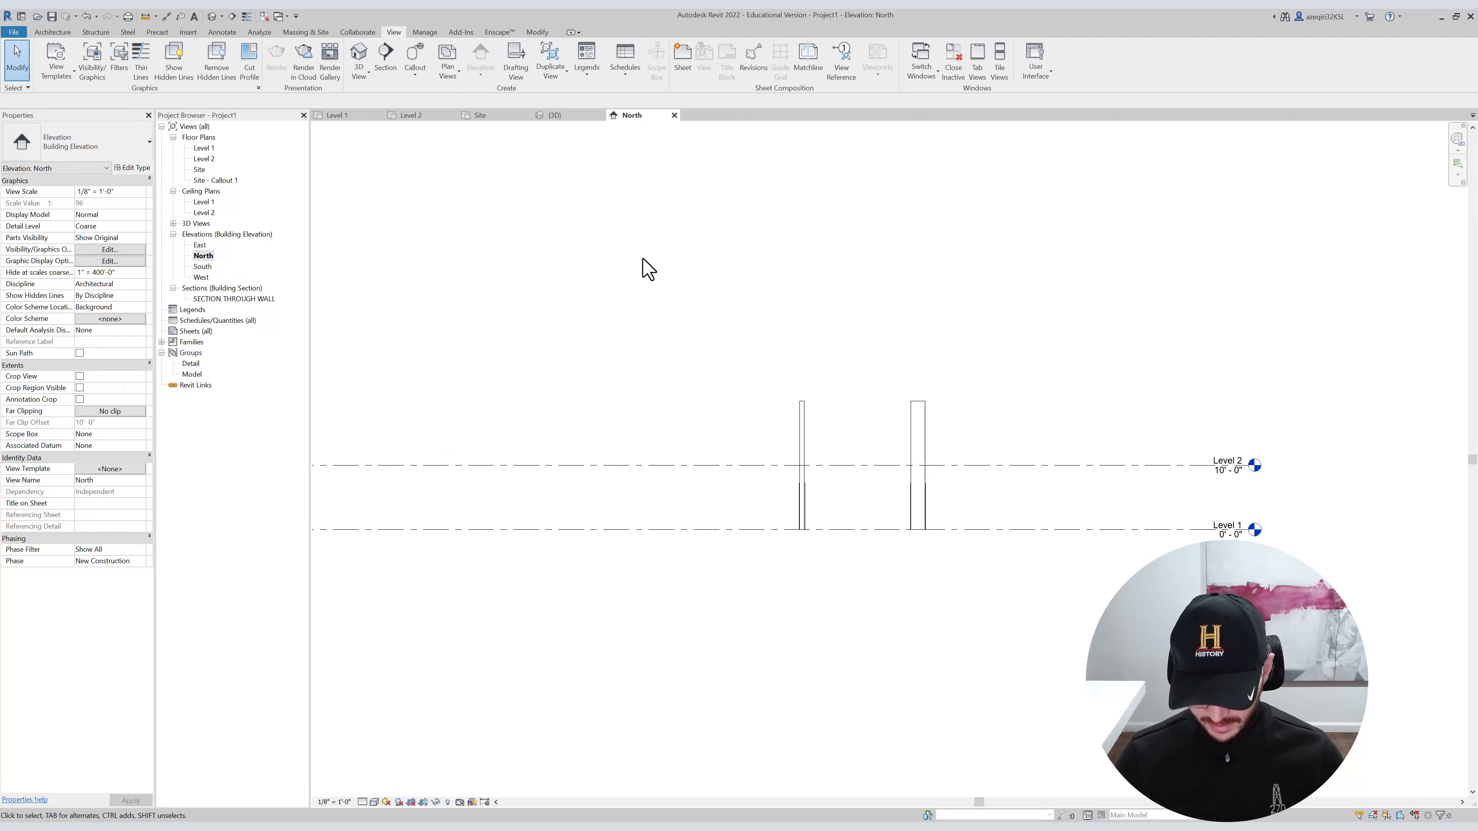
pyautogui.click(53, 32)
pyautogui.click(836, 68)
pyautogui.scroll(-1, 683, 299)
pyautogui.click(415, 367)
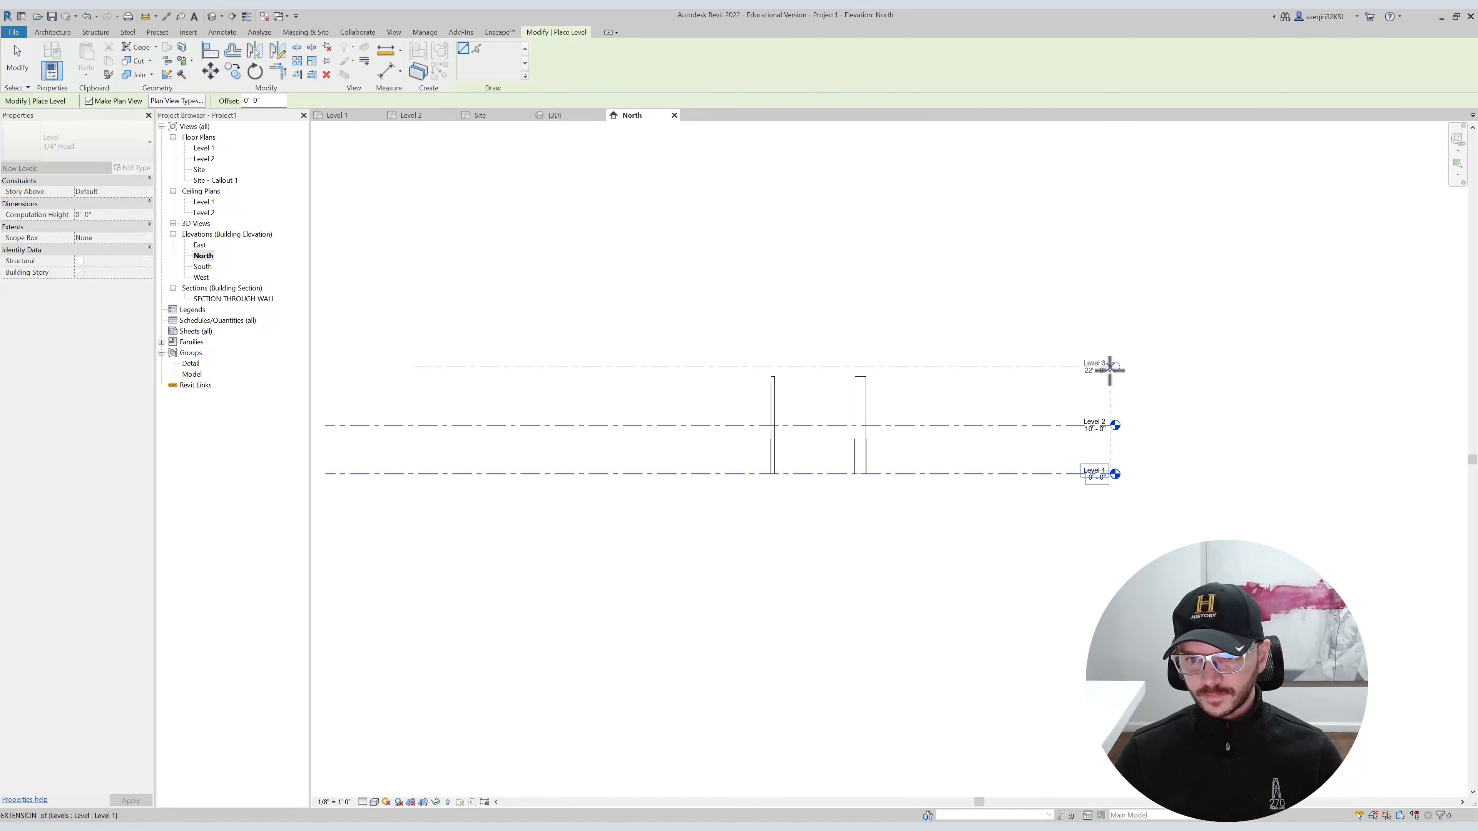
pyautogui.click(1110, 367)
pyautogui.press('Escape')
pyautogui.press('Escape')
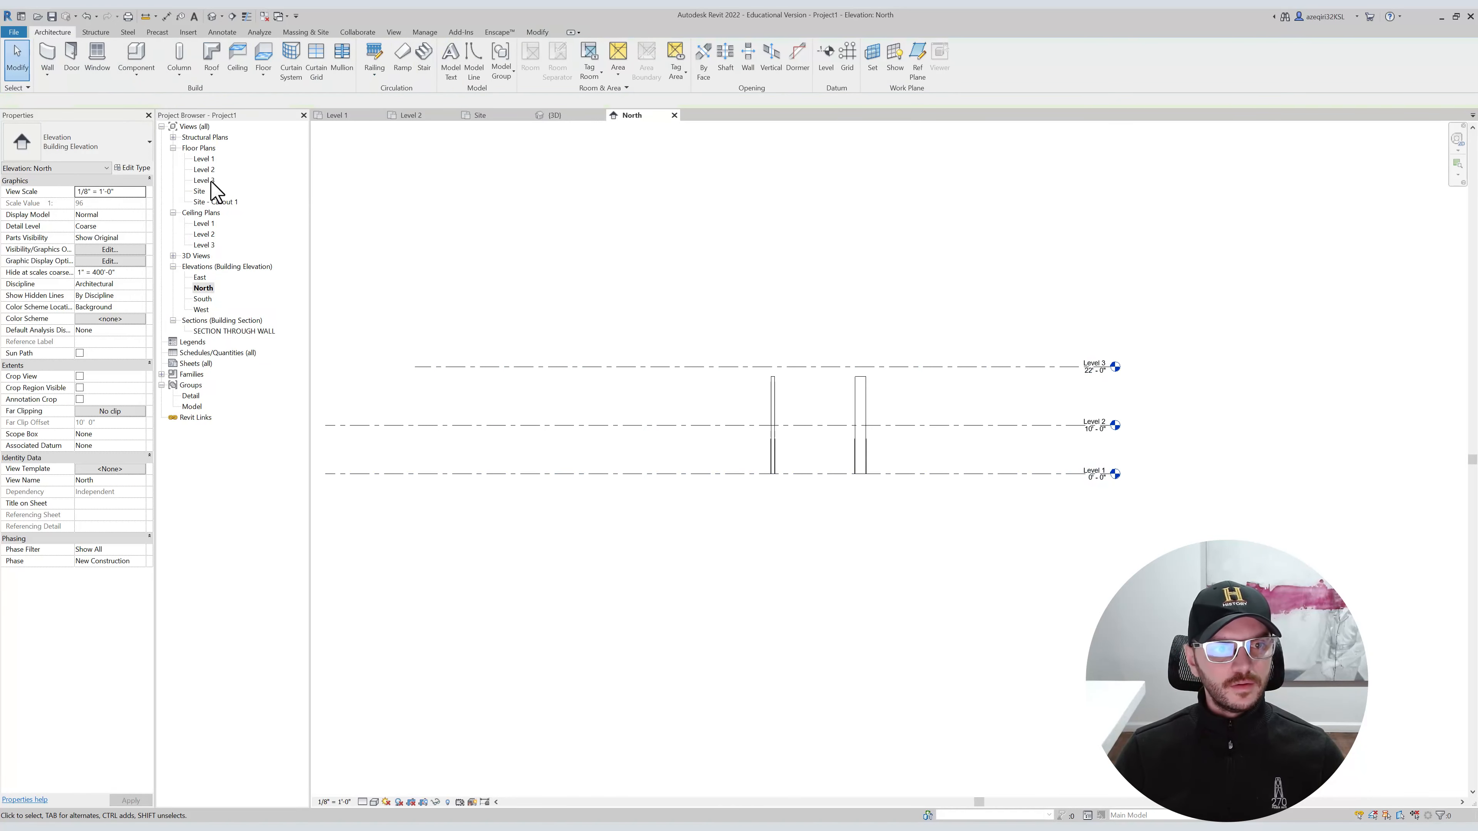
# View the floor plan of the new Level 3, close it, and return to the North elevation.
pyautogui.click(205, 181)
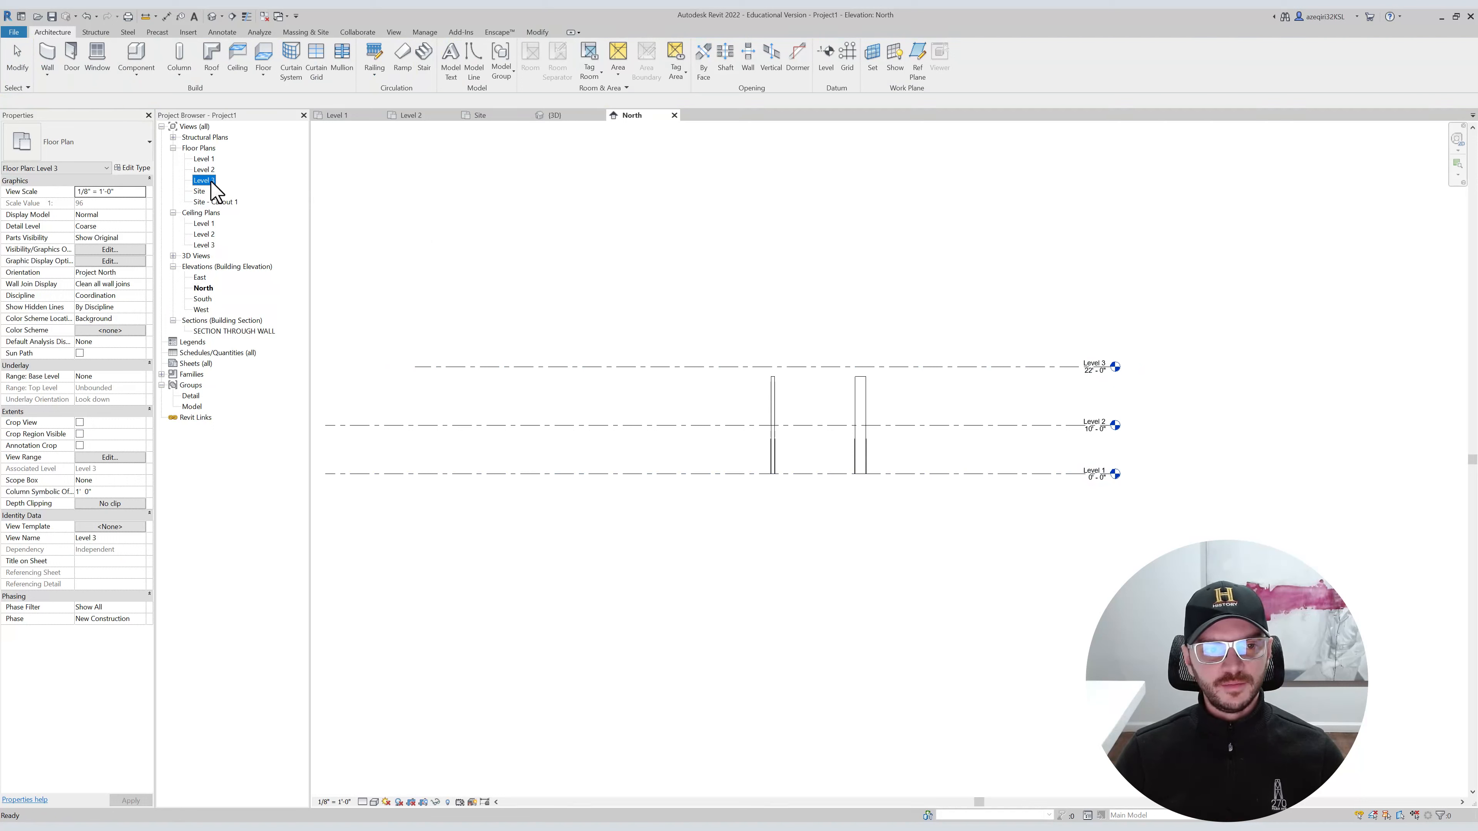
pyautogui.doubleClick(212, 182)
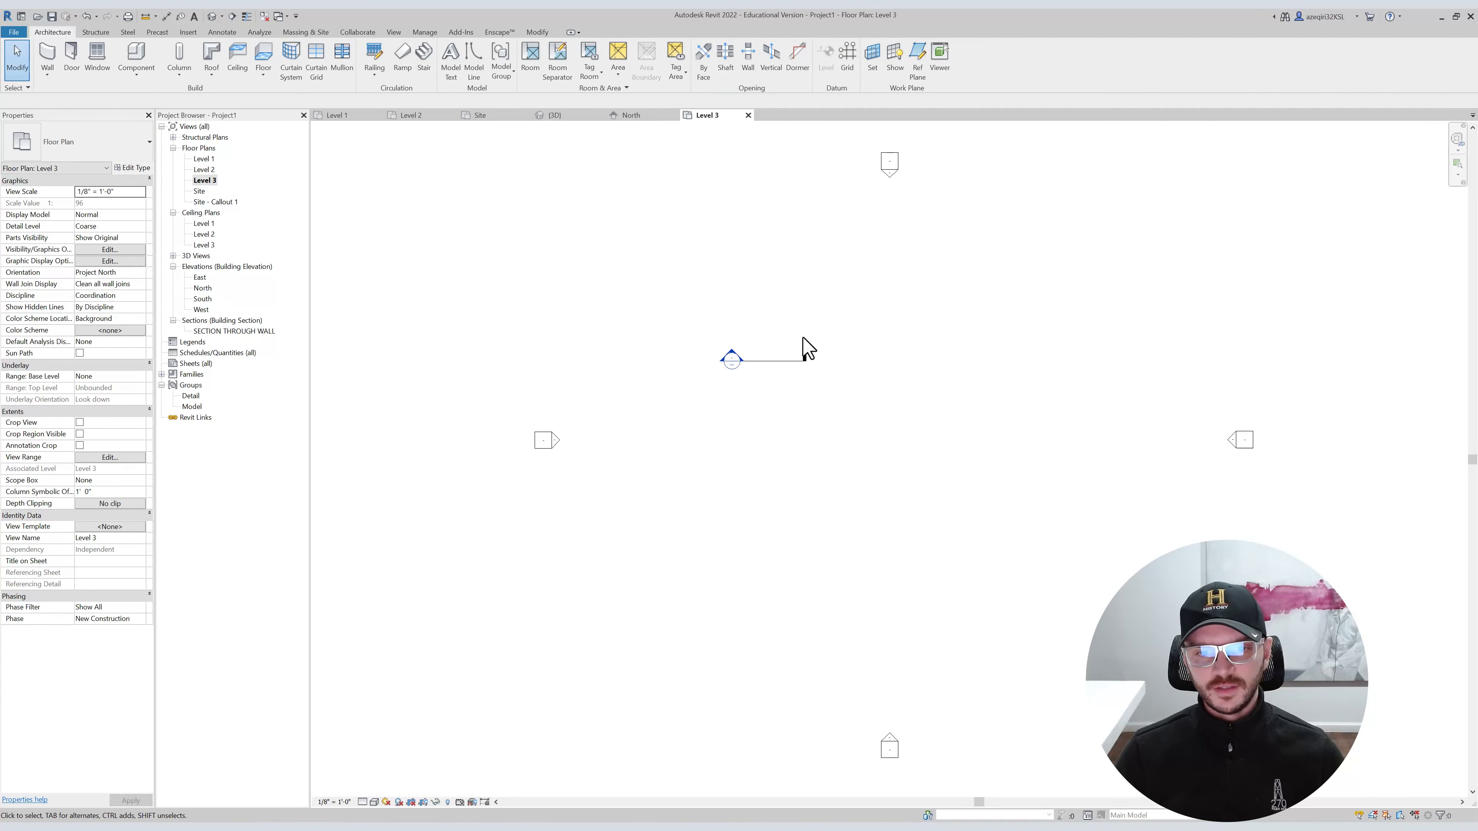
pyautogui.click(749, 116)
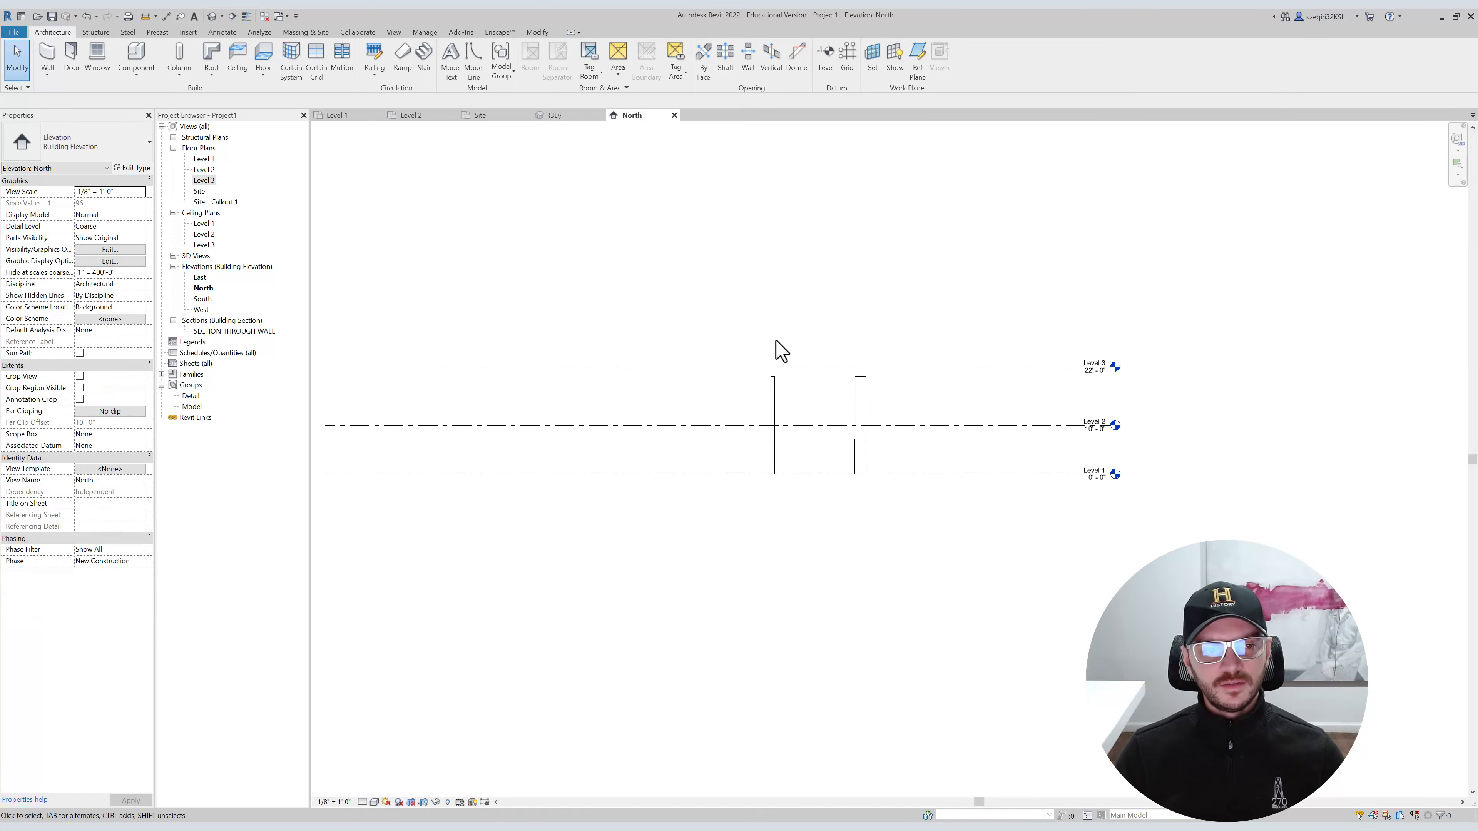
# Examine the plan view types offered for new levels and try the Level tool with Make Plan View turned off.
pyautogui.click(859, 367)
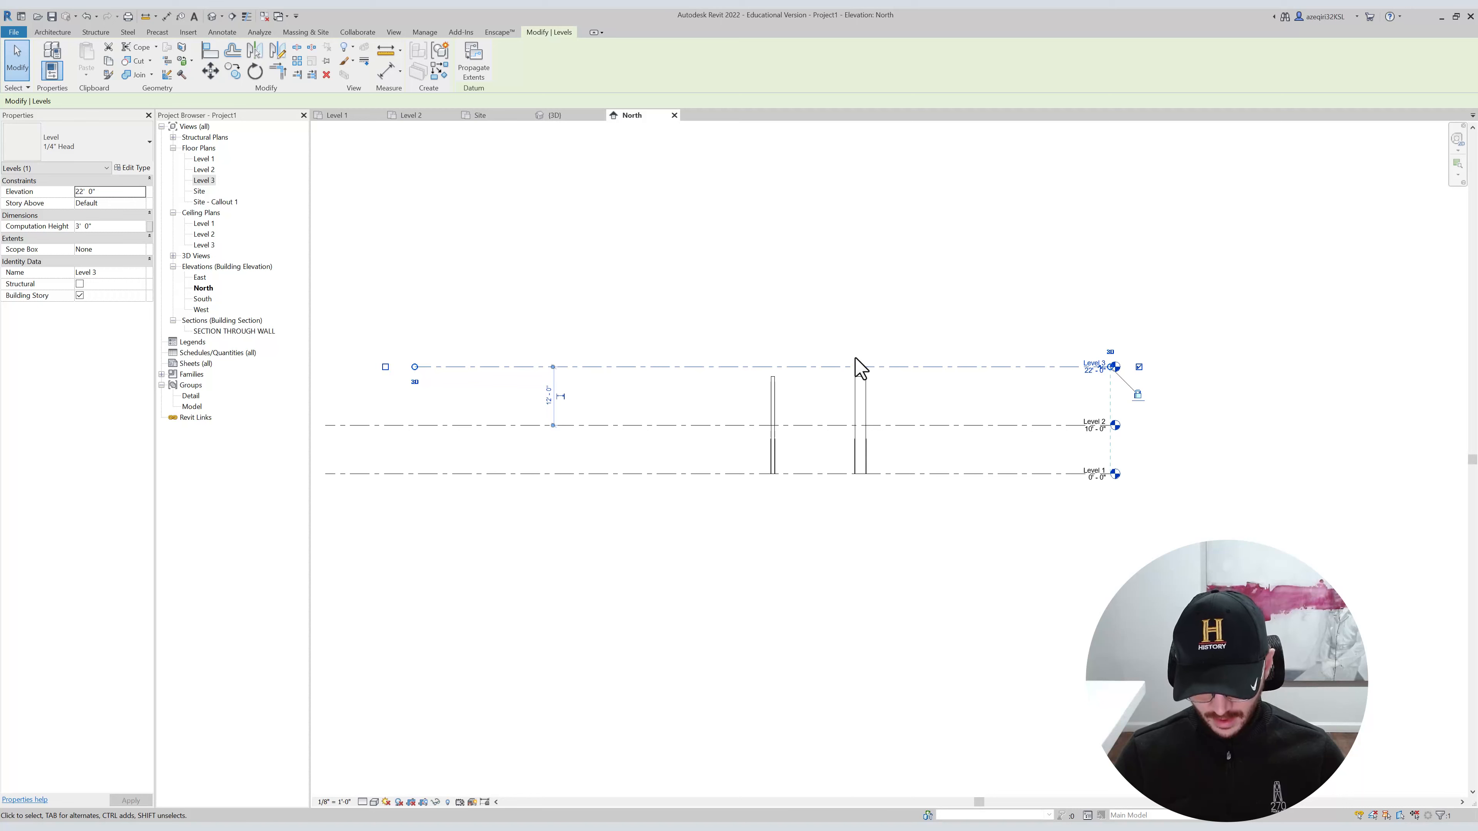
pyautogui.press('l')
pyautogui.press('l')
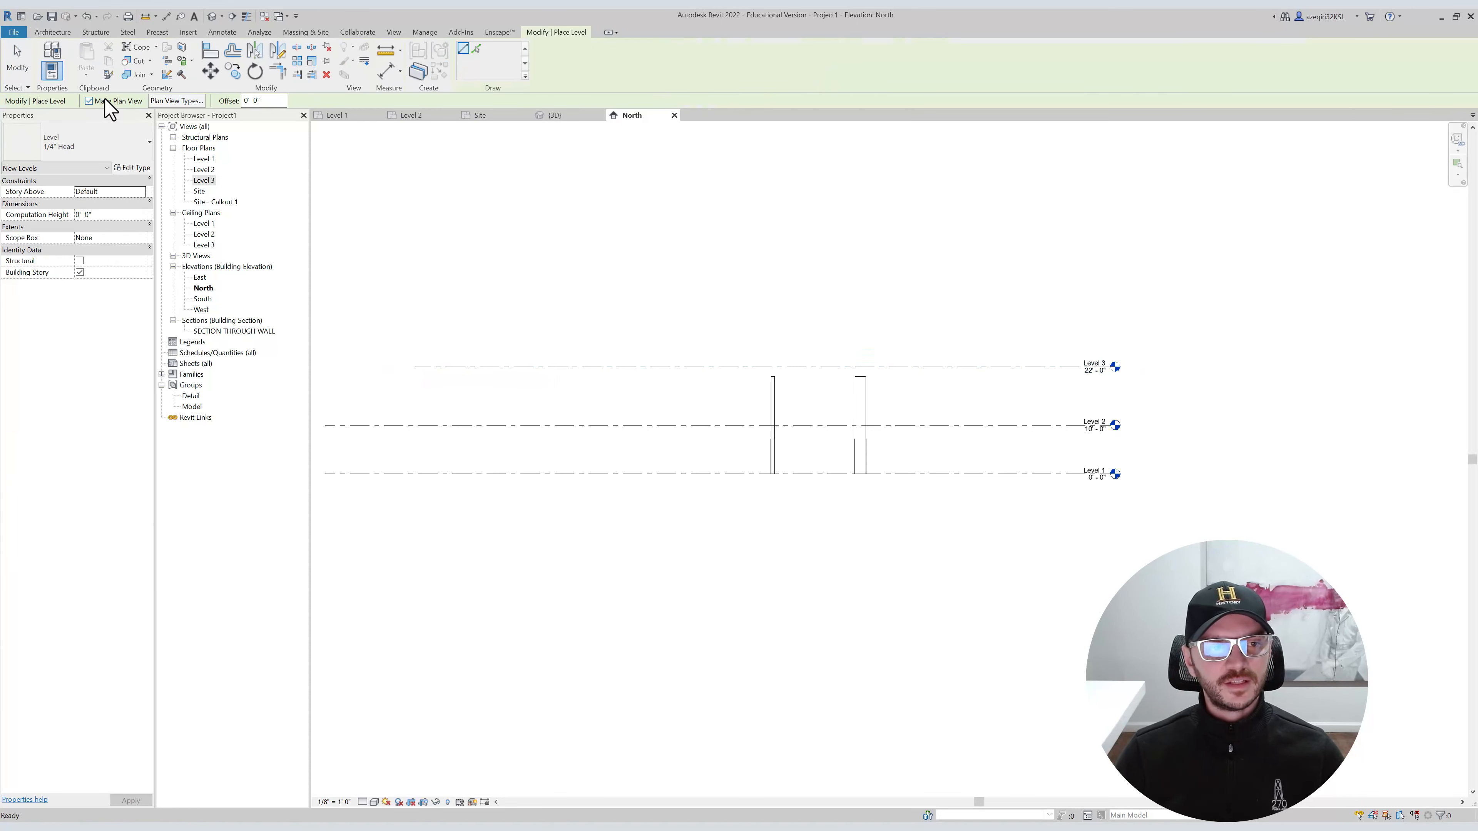
pyautogui.click(158, 103)
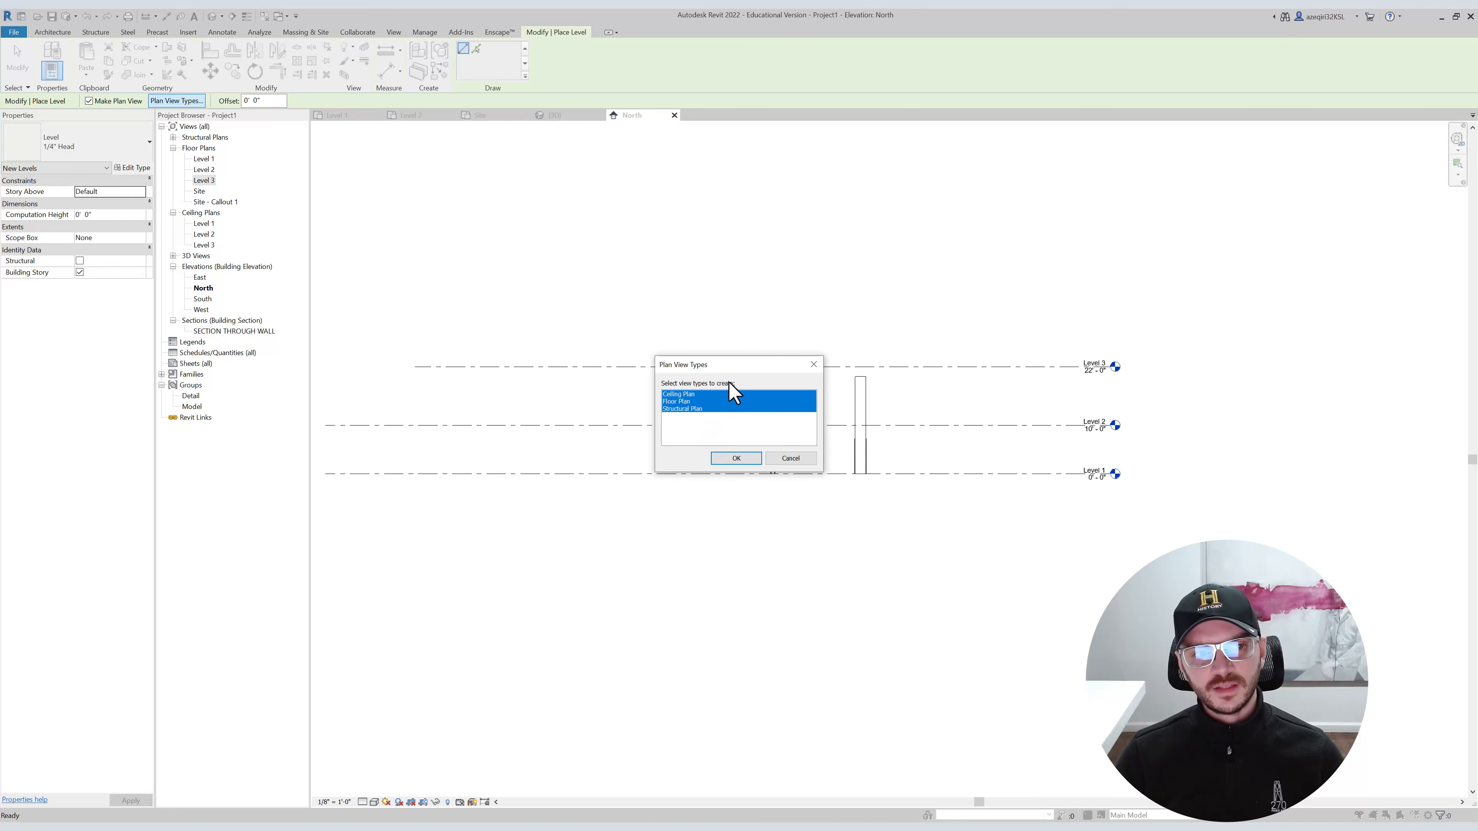
pyautogui.press('Escape')
pyautogui.click(116, 103)
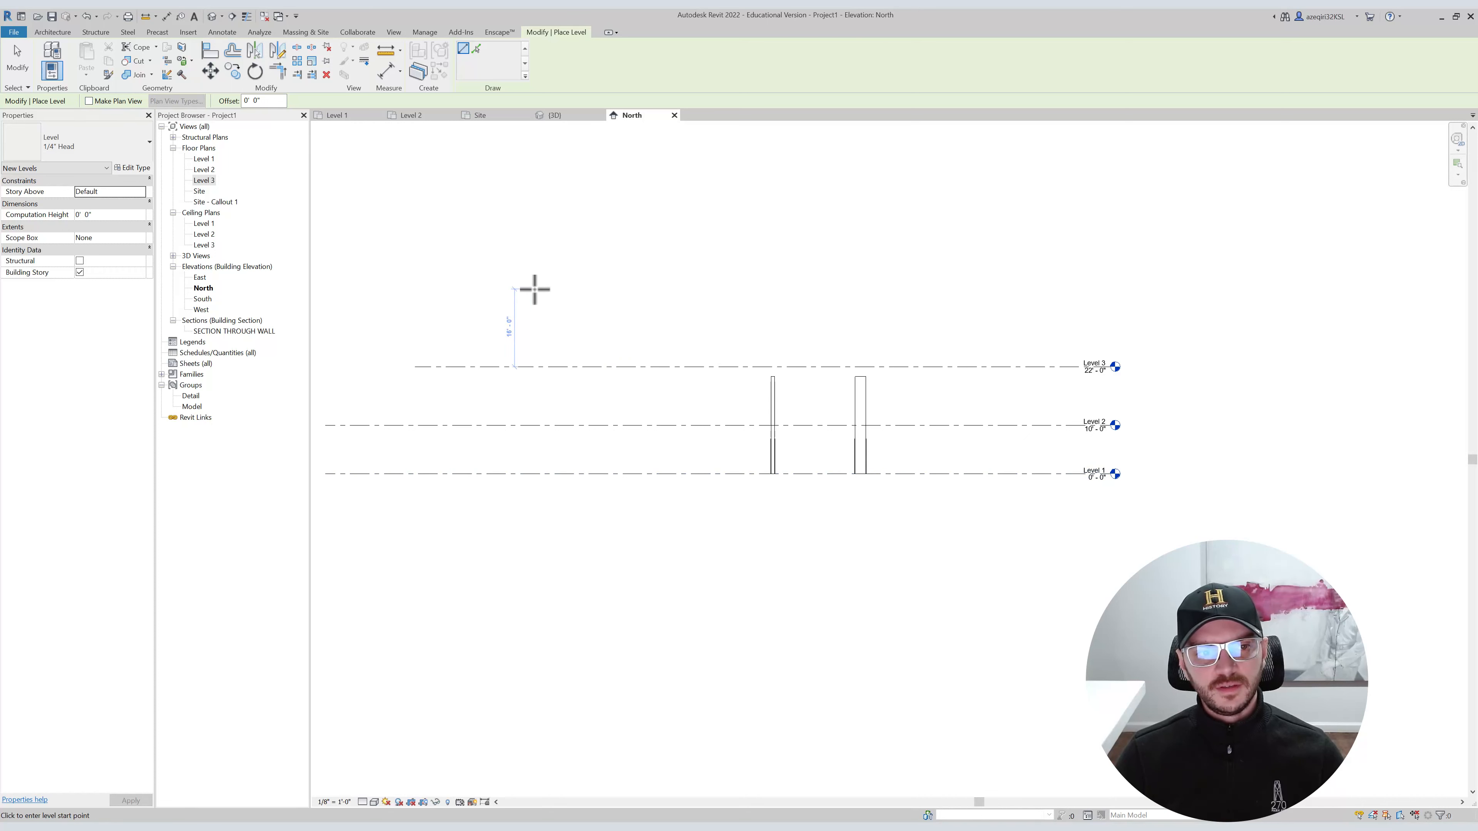
pyautogui.press('Escape')
pyautogui.press('Escape')
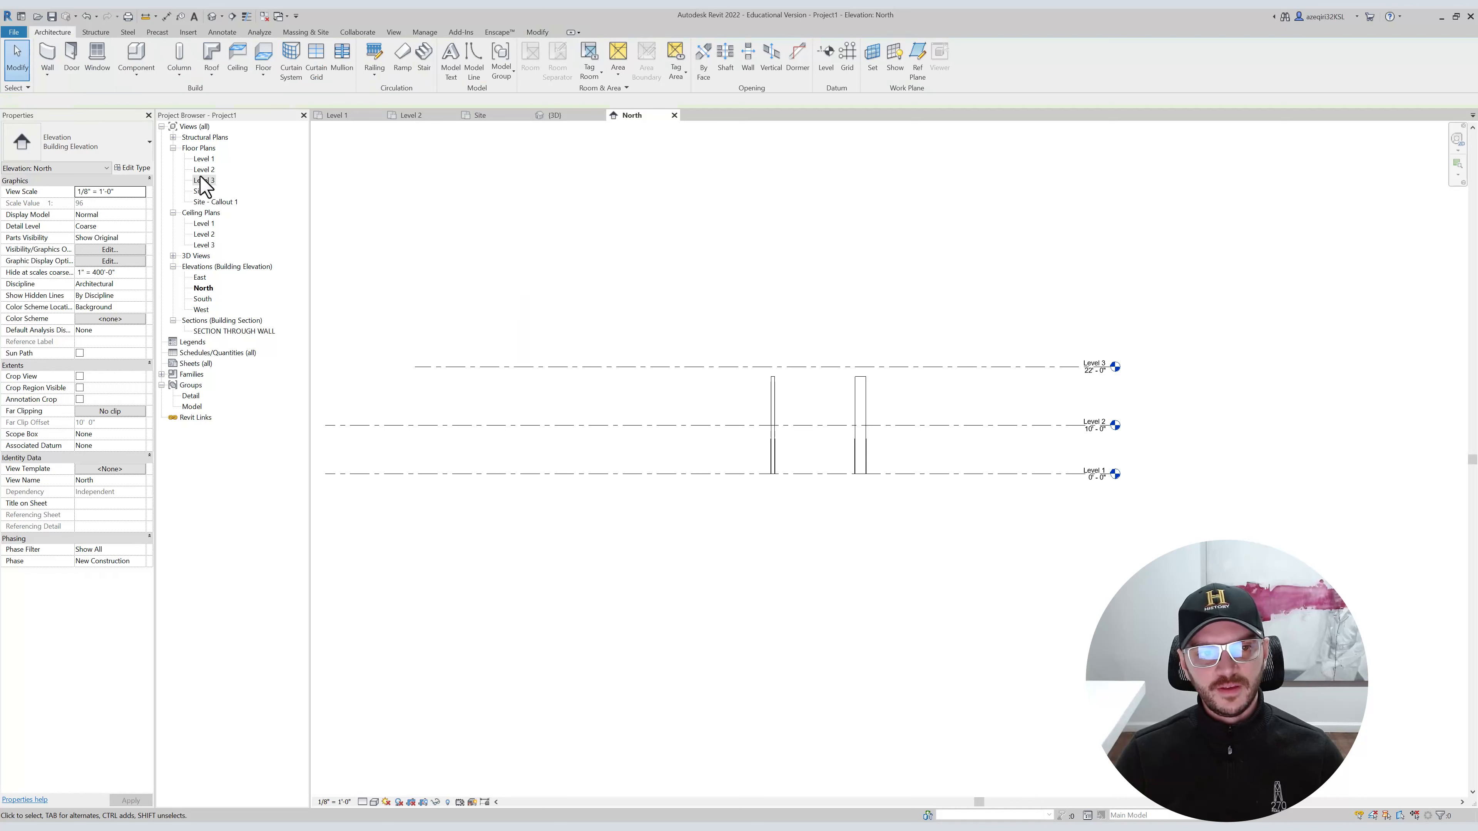
# Try to create new floor plans for Levels 1, 2 and 3 with duplication of existing views allowed.
pyautogui.click(394, 32)
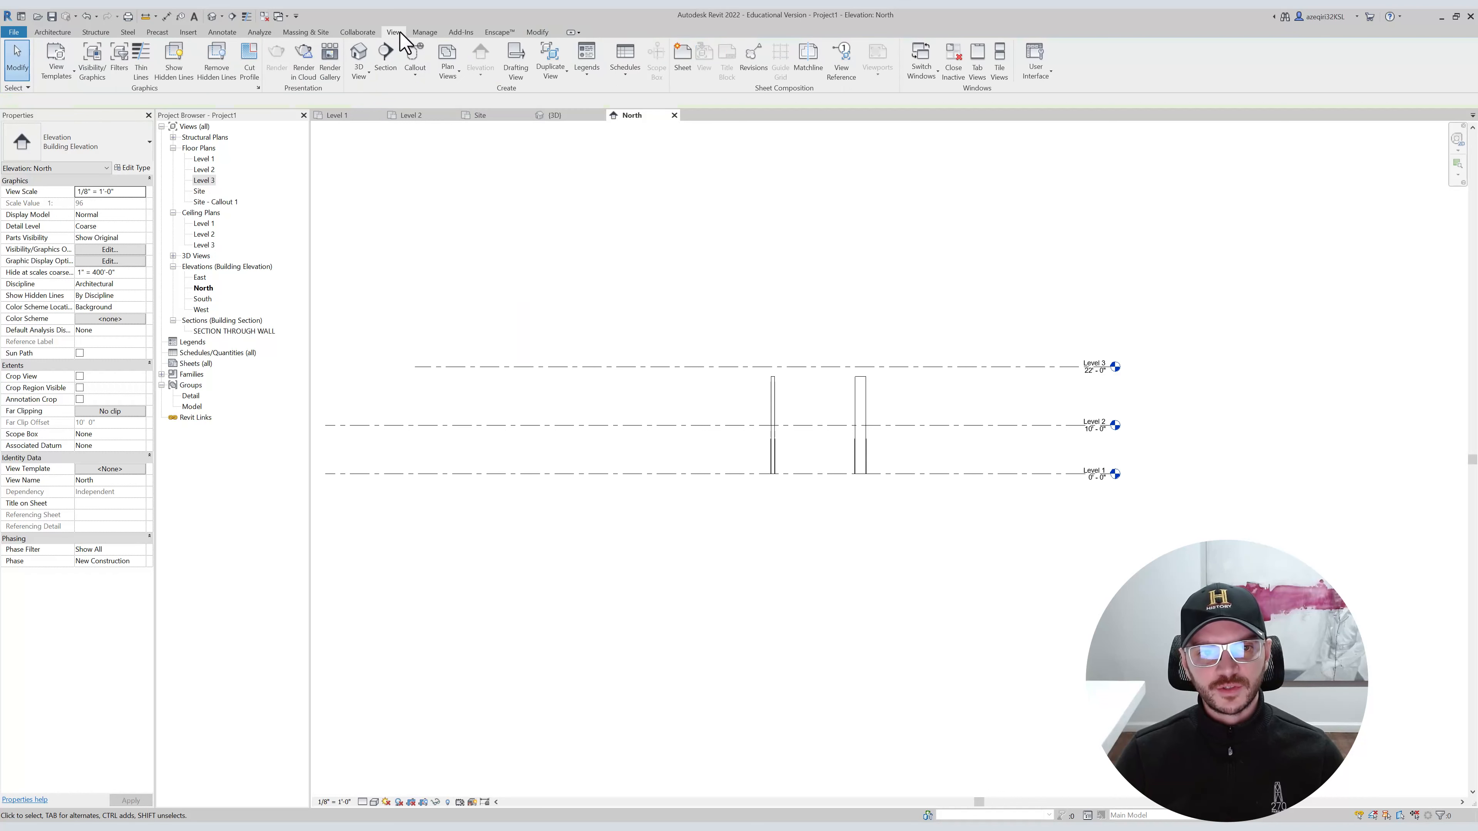
pyautogui.click(447, 63)
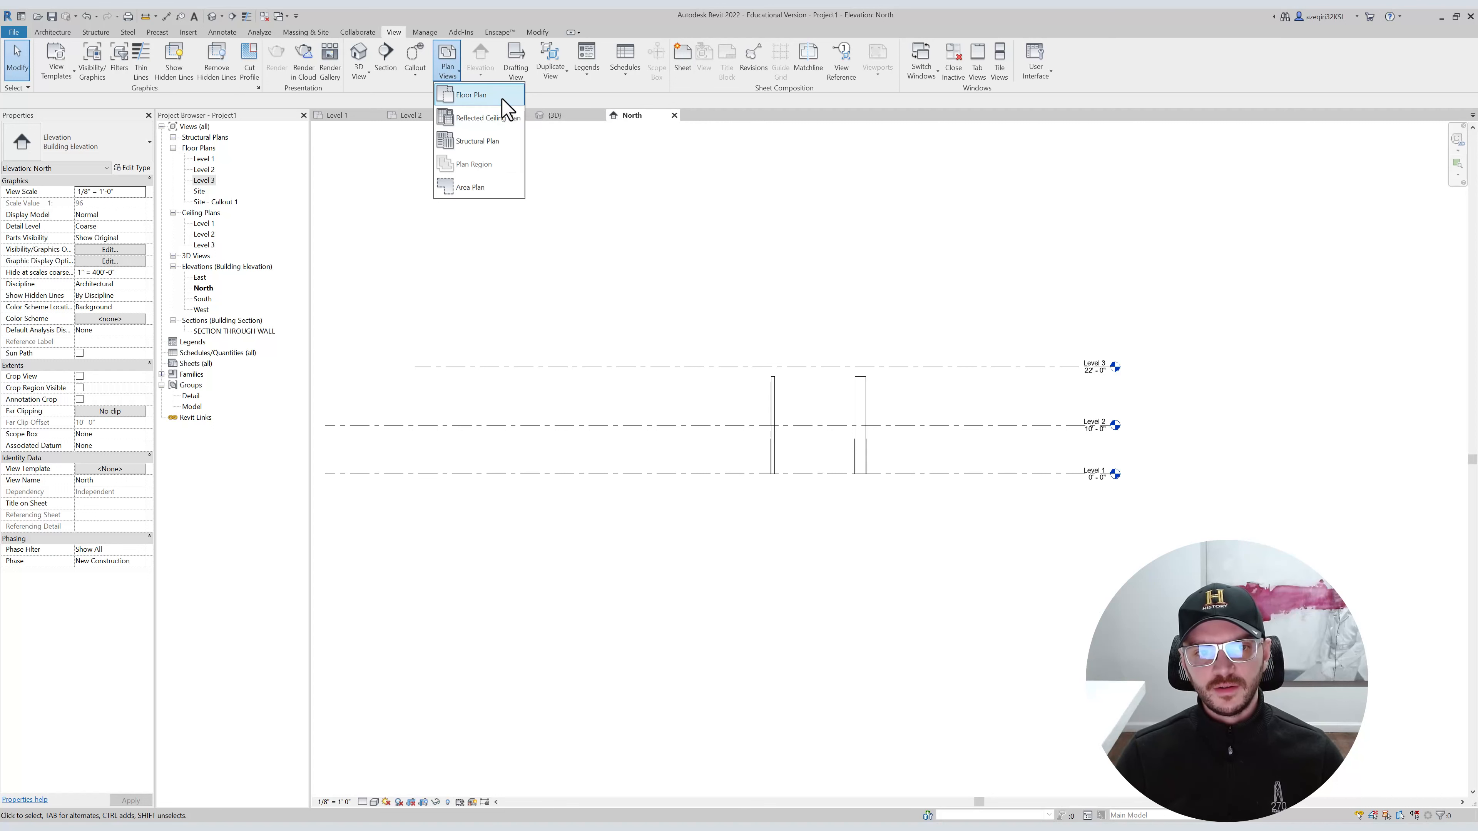
pyautogui.click(478, 95)
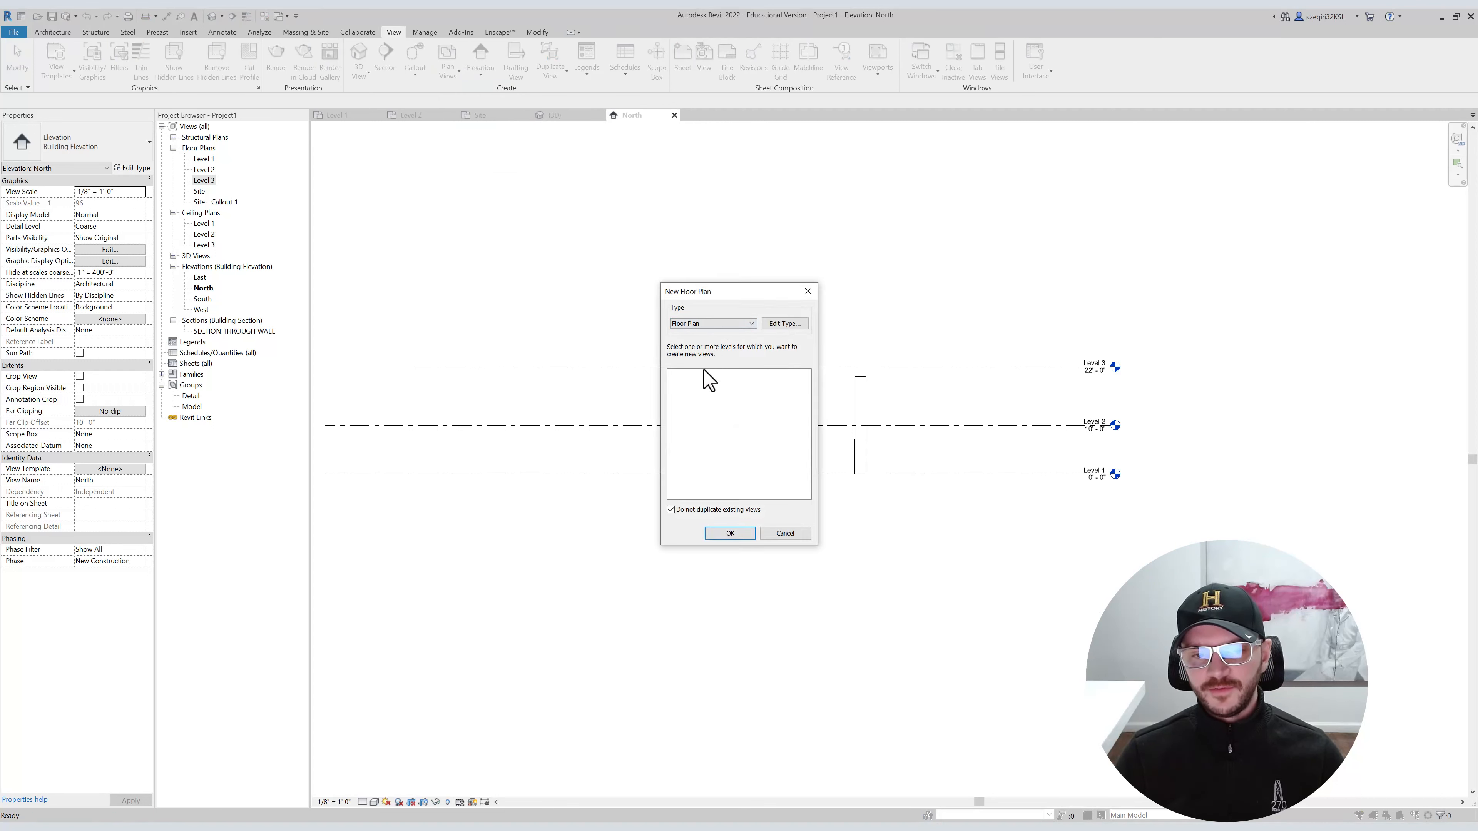
pyautogui.click(671, 510)
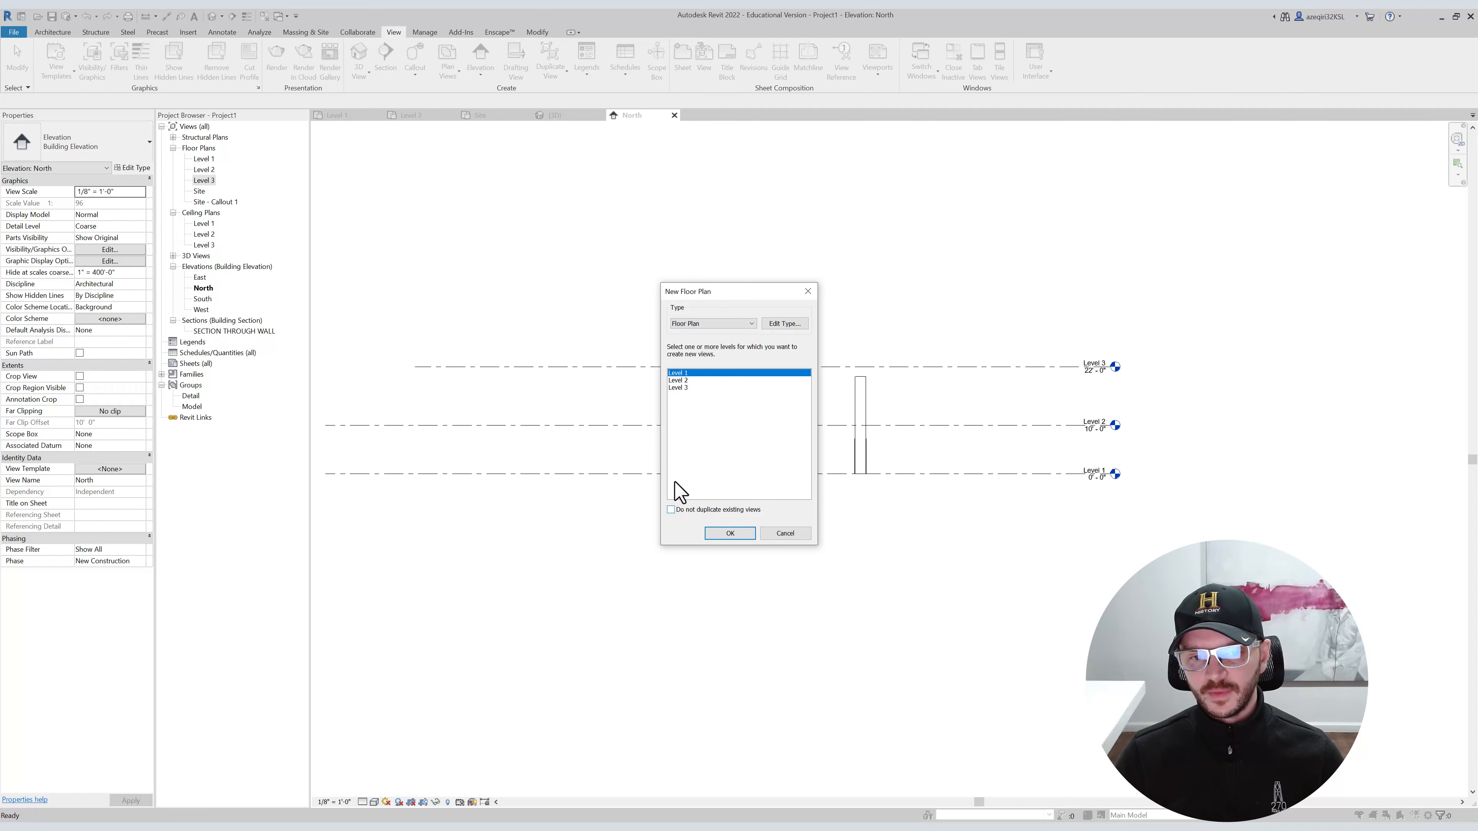
pyautogui.click(691, 382)
pyautogui.keyDown('ctrl'); pyautogui.click(691, 388); pyautogui.keyUp('ctrl')
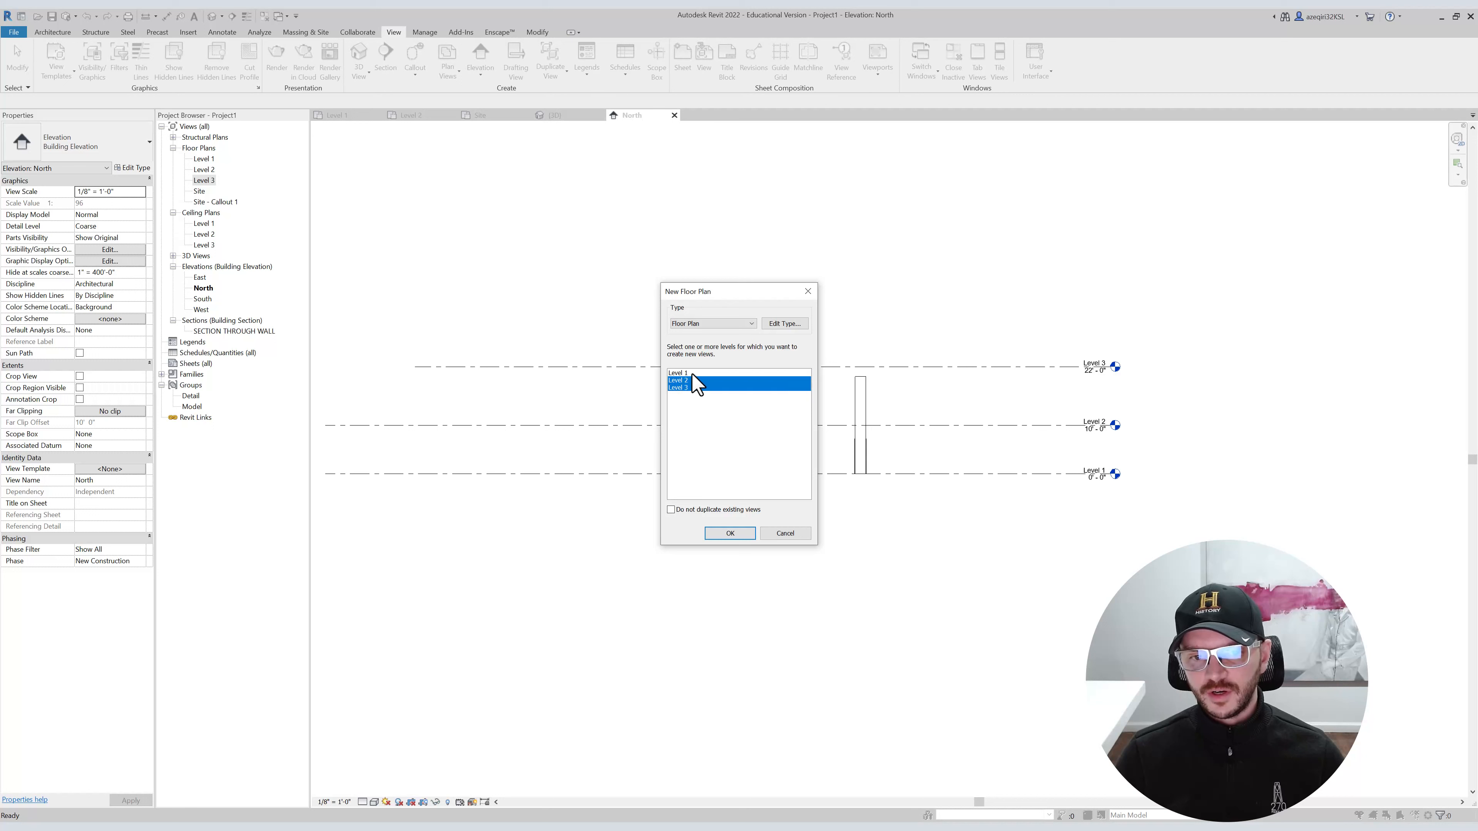
pyautogui.keyDown('ctrl'); pyautogui.click(692, 374); pyautogui.keyUp('ctrl')
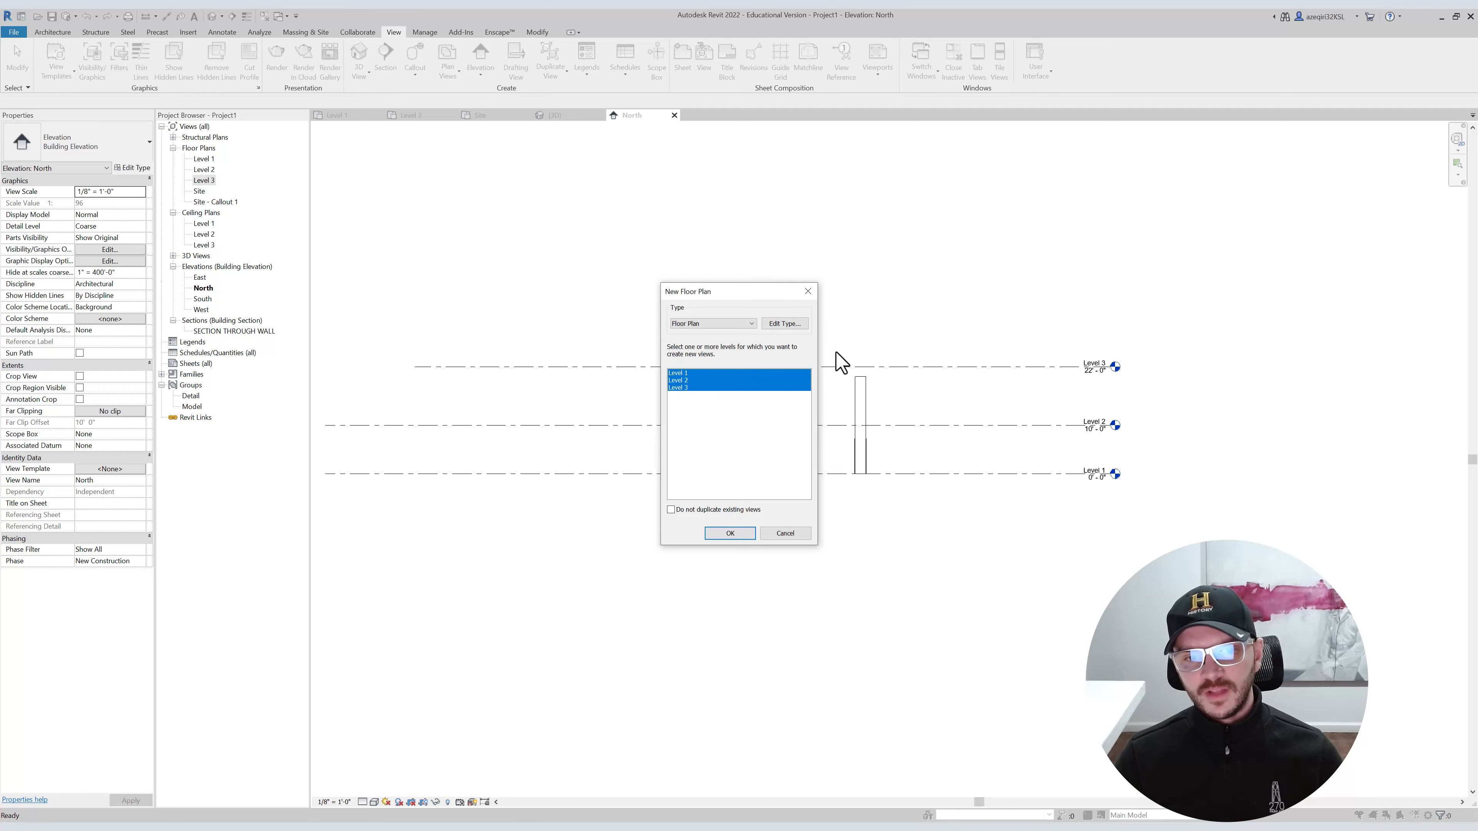
pyautogui.press('Escape')
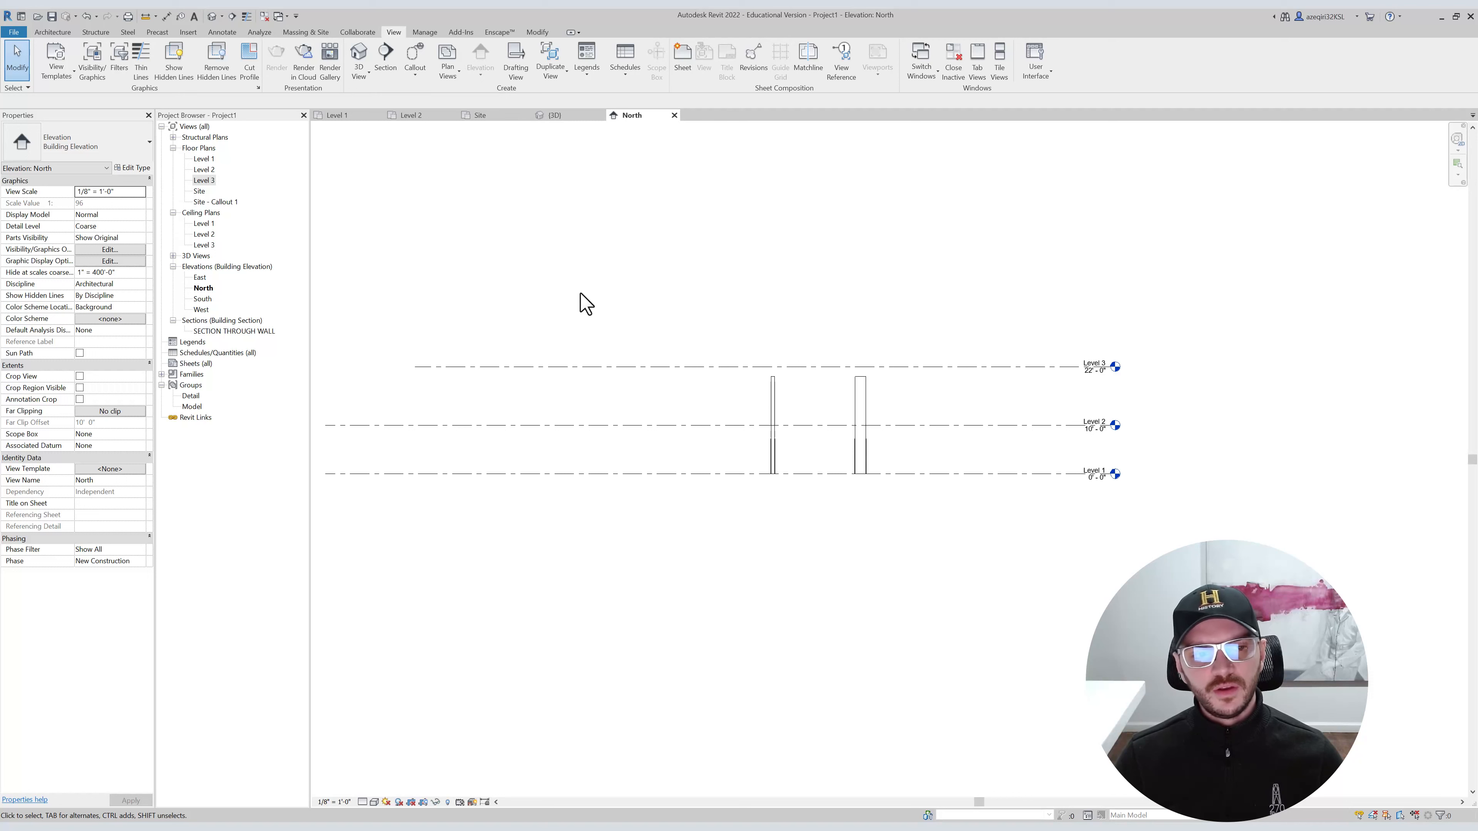
# Place two elevation markers between the walls in the Level 2 plan, one facing the CMU wall and one facing the pink wall.
pyautogui.doubleClick(204, 169)
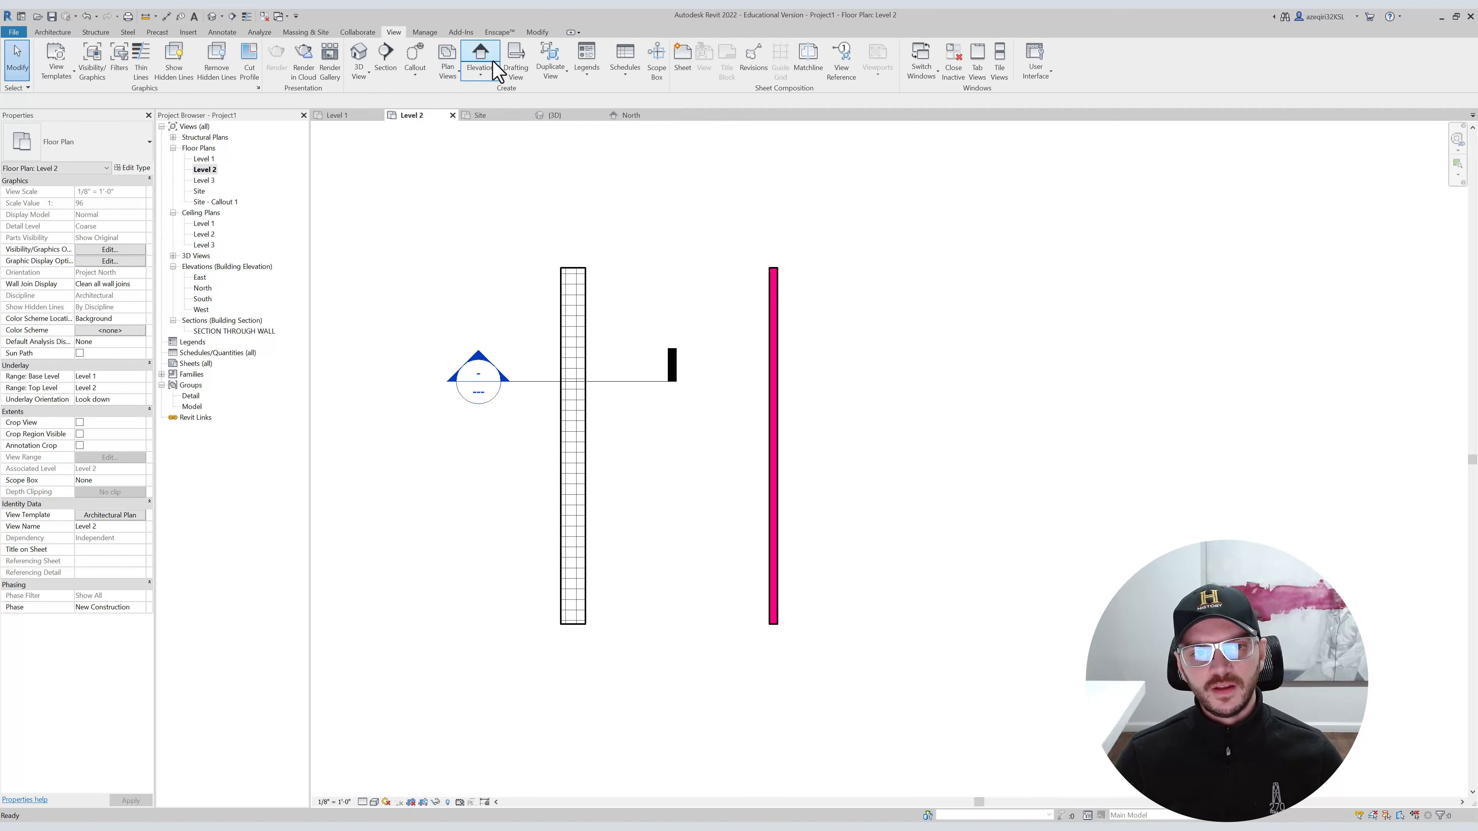
pyautogui.click(488, 61)
pyautogui.scroll(-3, 676, 330)
pyautogui.click(667, 411)
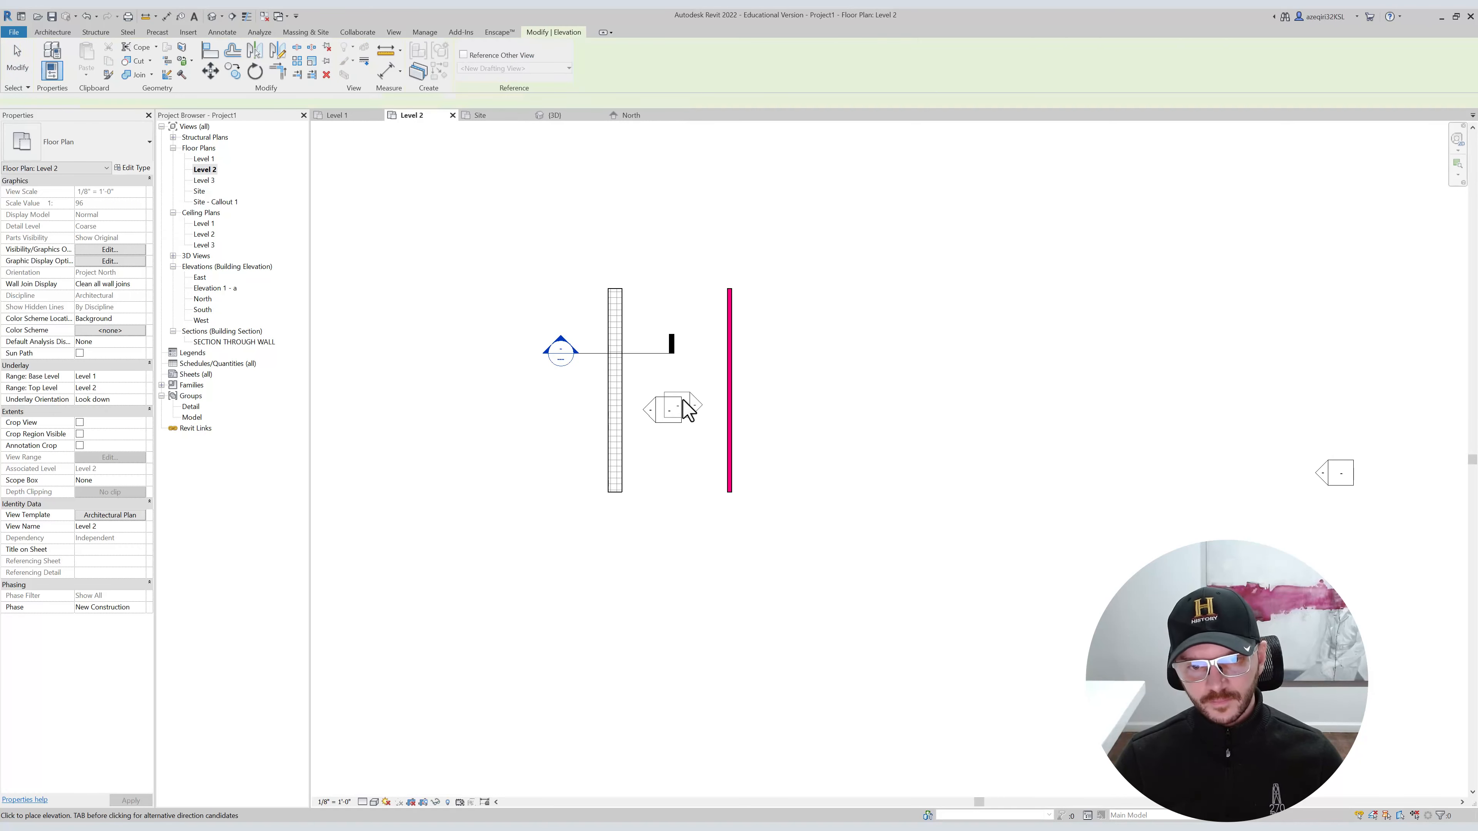
pyautogui.click(687, 312)
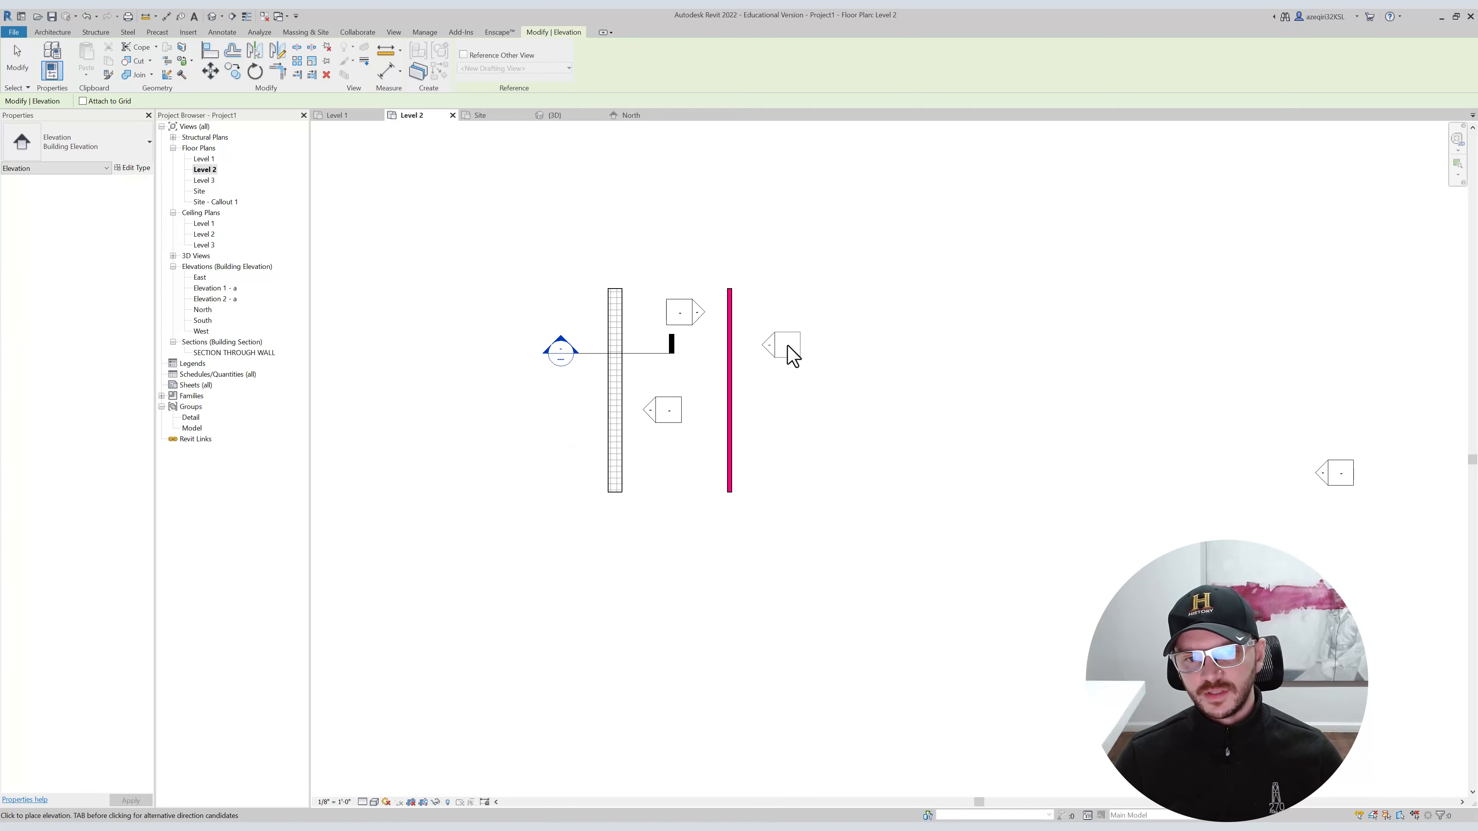
pyautogui.press('Escape')
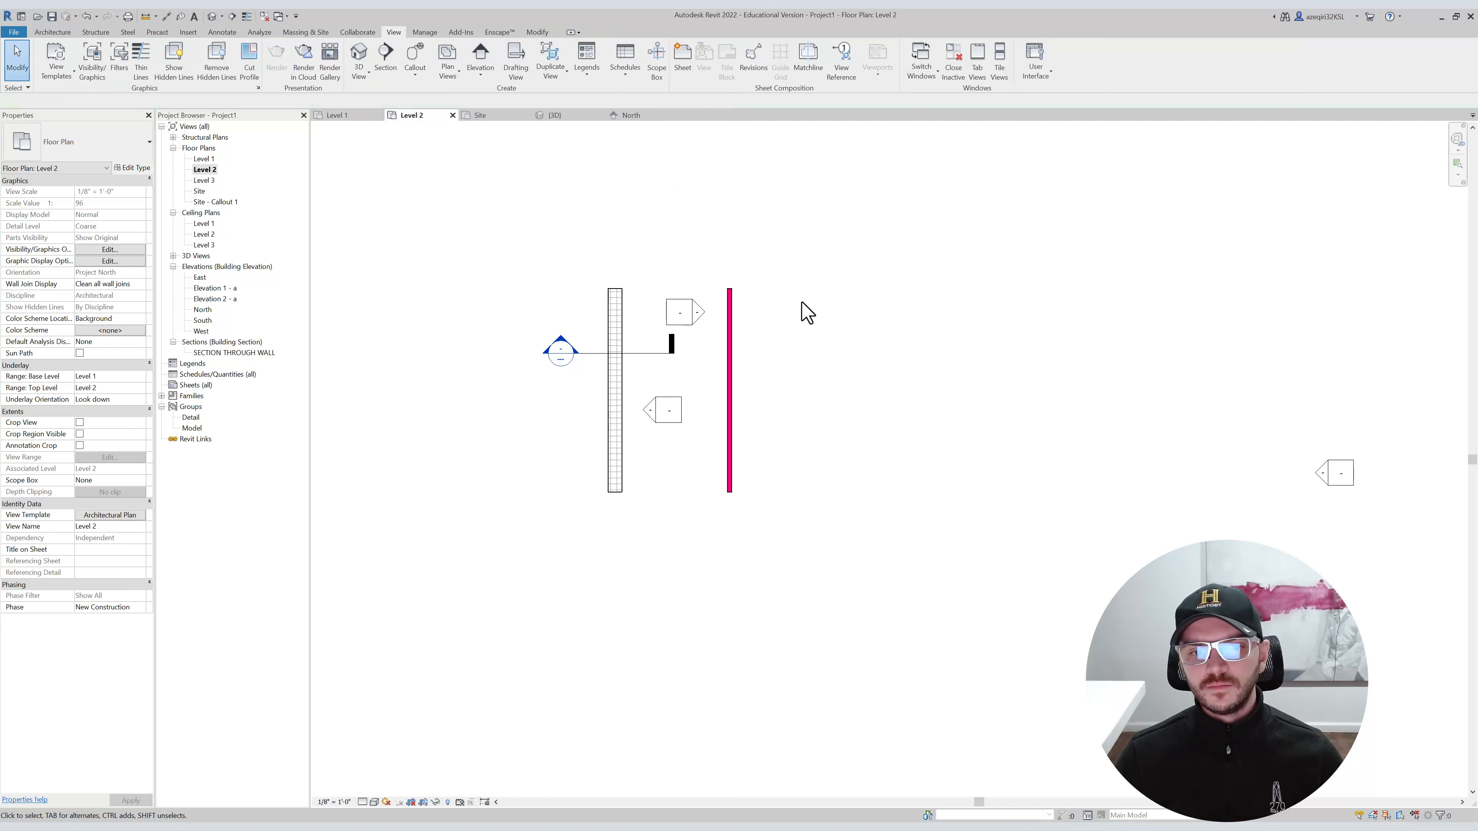
pyautogui.moveTo(801, 313); pyautogui.dragTo(627, 378, button='middle')
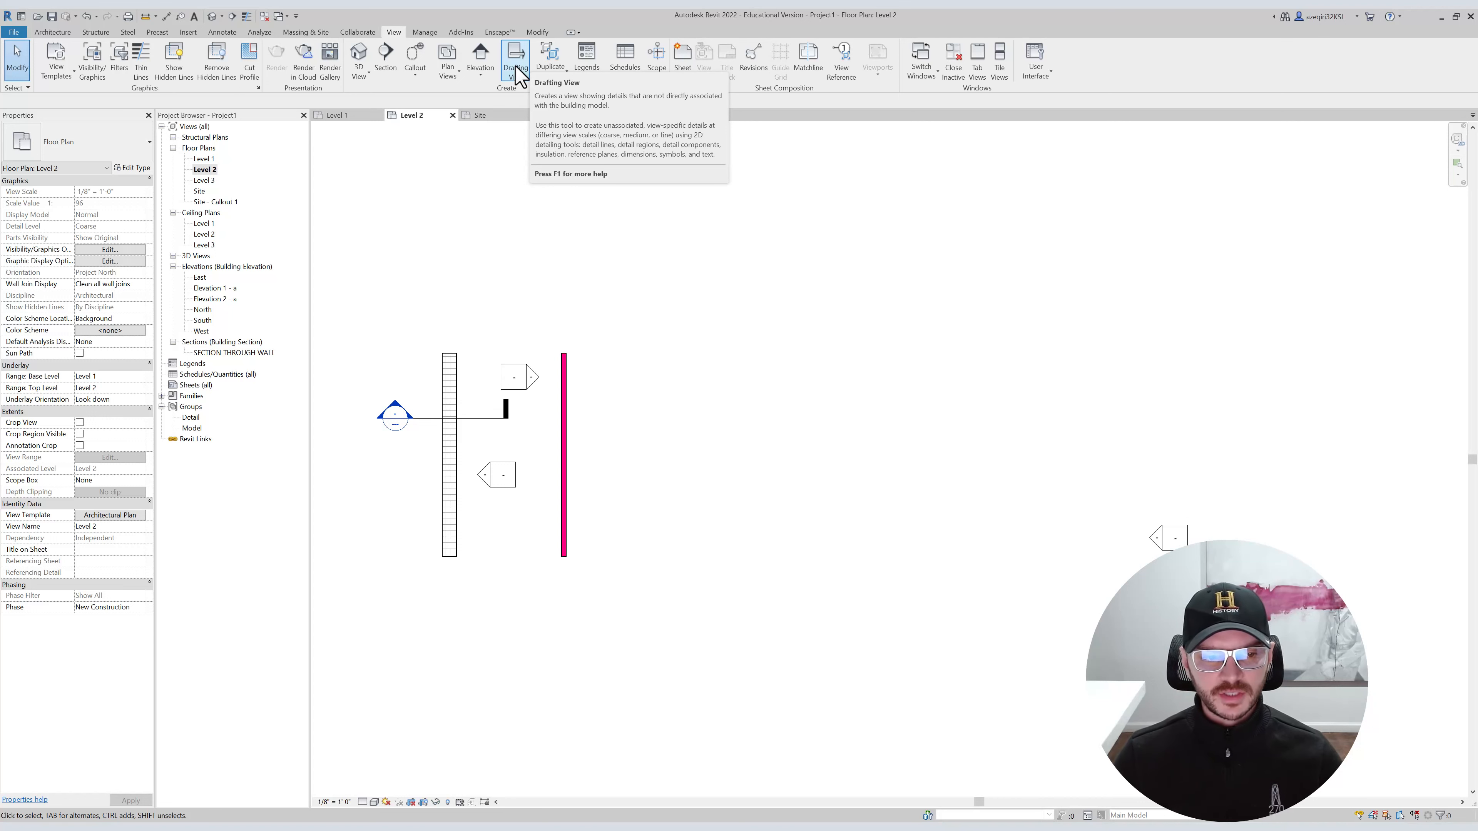
pyautogui.click(190, 429)
pyautogui.click(201, 429)
pyautogui.click(653, 340)
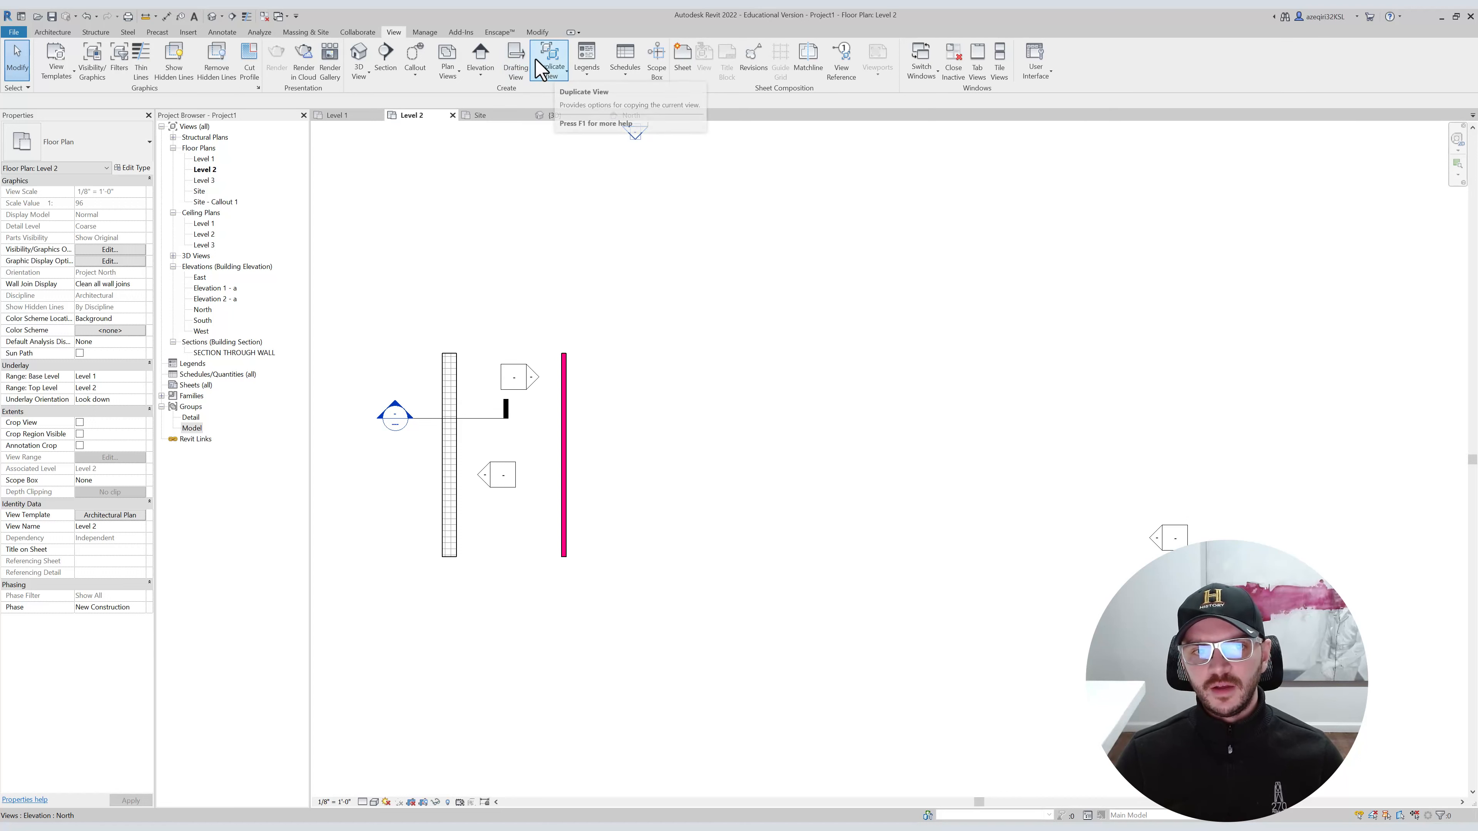
# Duplicate the Level 2 floor plan with detailing and bring up the duplication options for the copy.
pyautogui.click(562, 80)
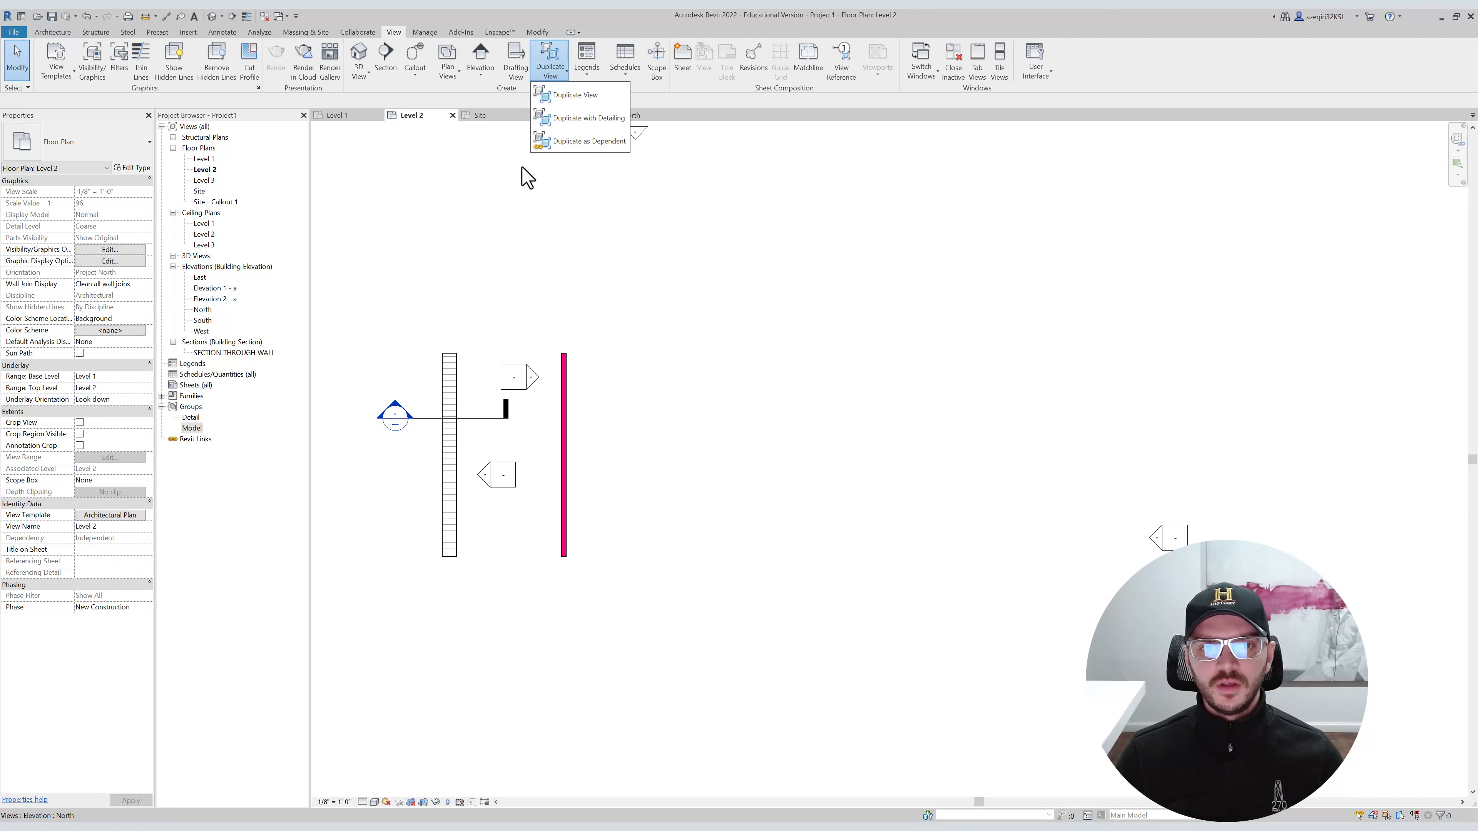
pyautogui.click(582, 119)
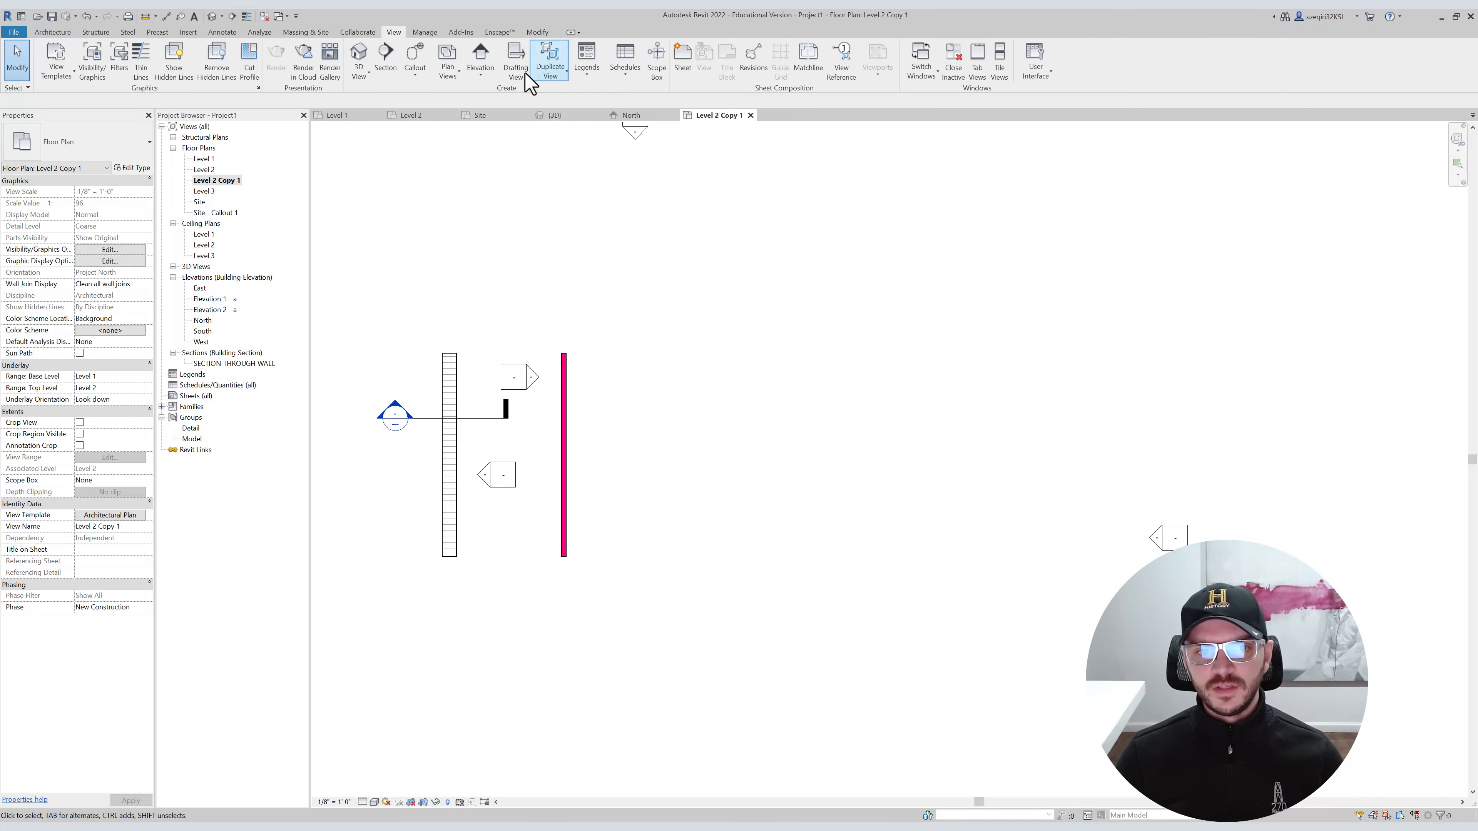
pyautogui.click(551, 74)
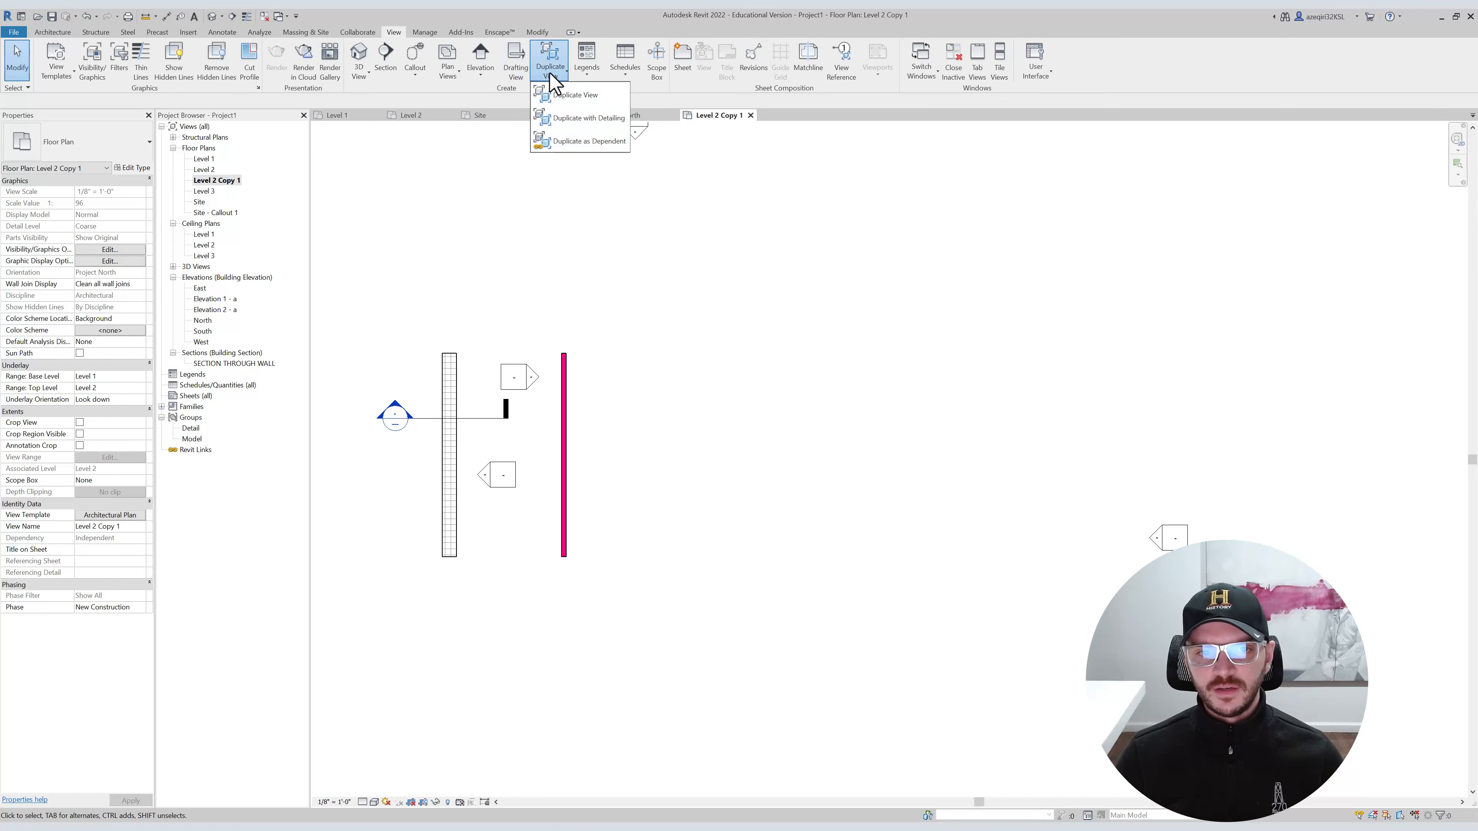
# Examine the Legends, Schedules/Quantities and Sheets categories in the Project Browser and the schedule types offered for creation.
pyautogui.click(720, 202)
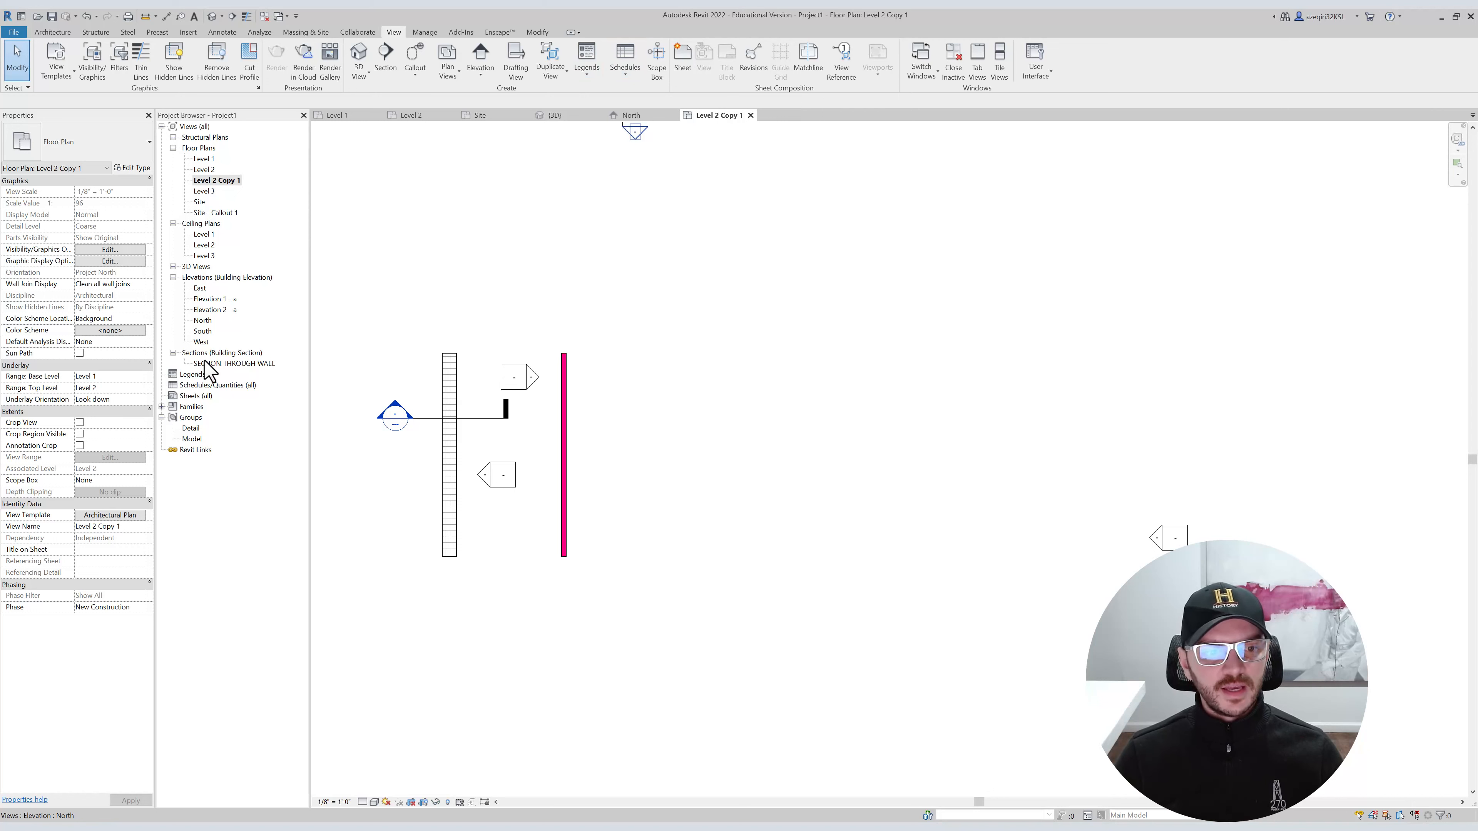
pyautogui.rightClick(201, 386)
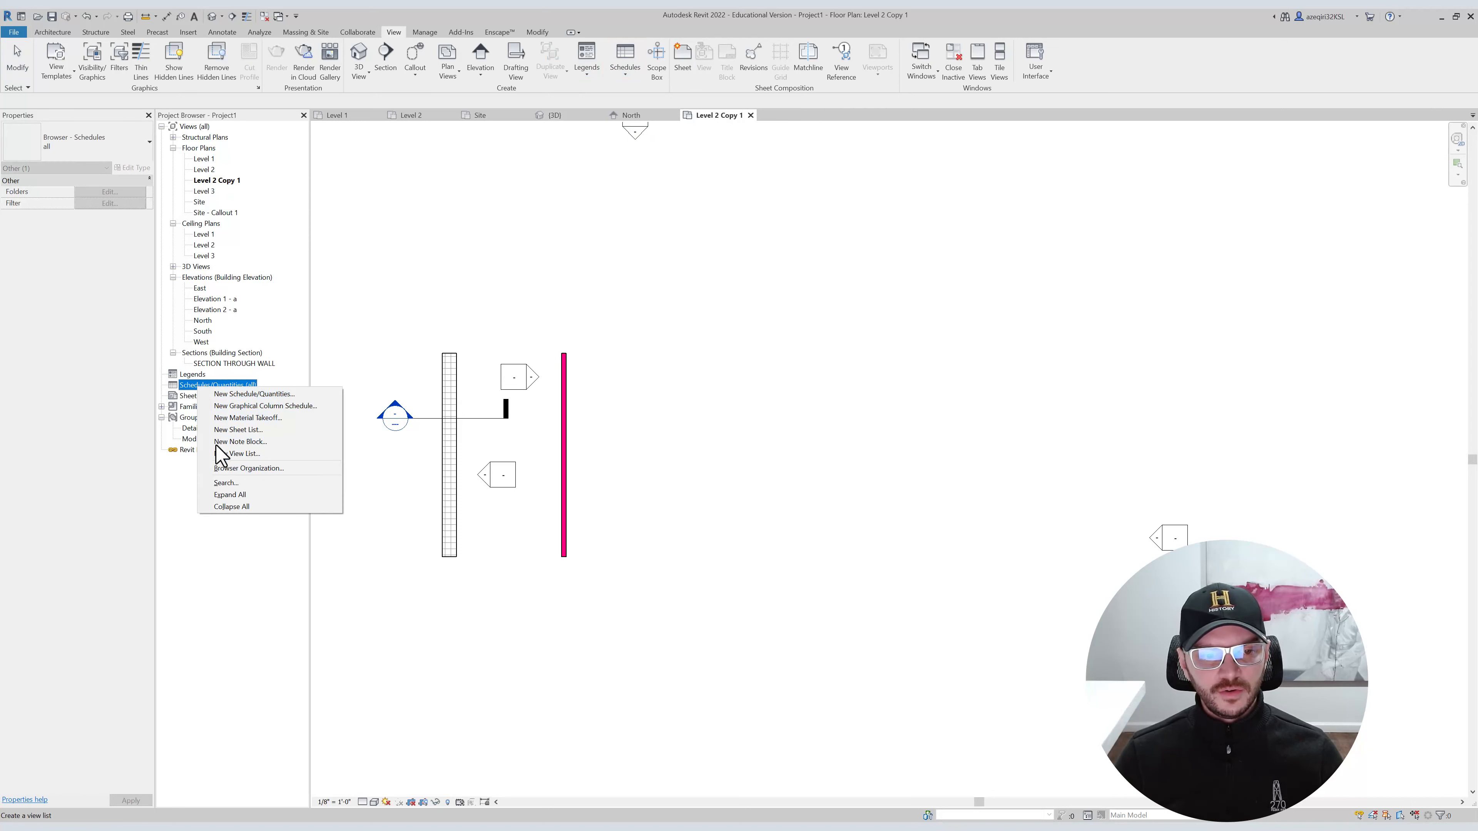
pyautogui.click(545, 213)
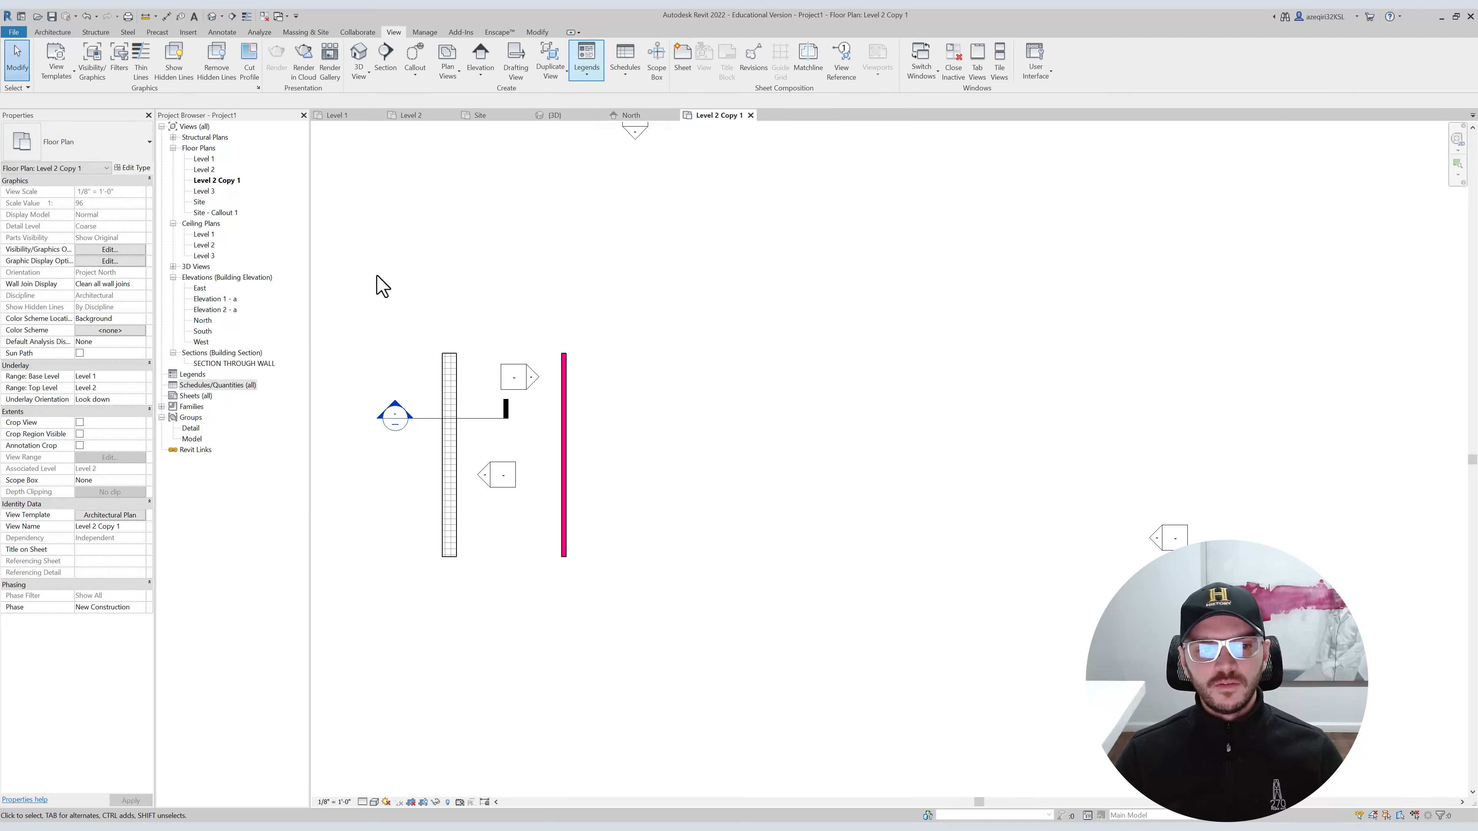
pyautogui.click(196, 385)
pyautogui.click(189, 375)
pyautogui.click(192, 386)
pyautogui.click(194, 396)
pyautogui.click(192, 385)
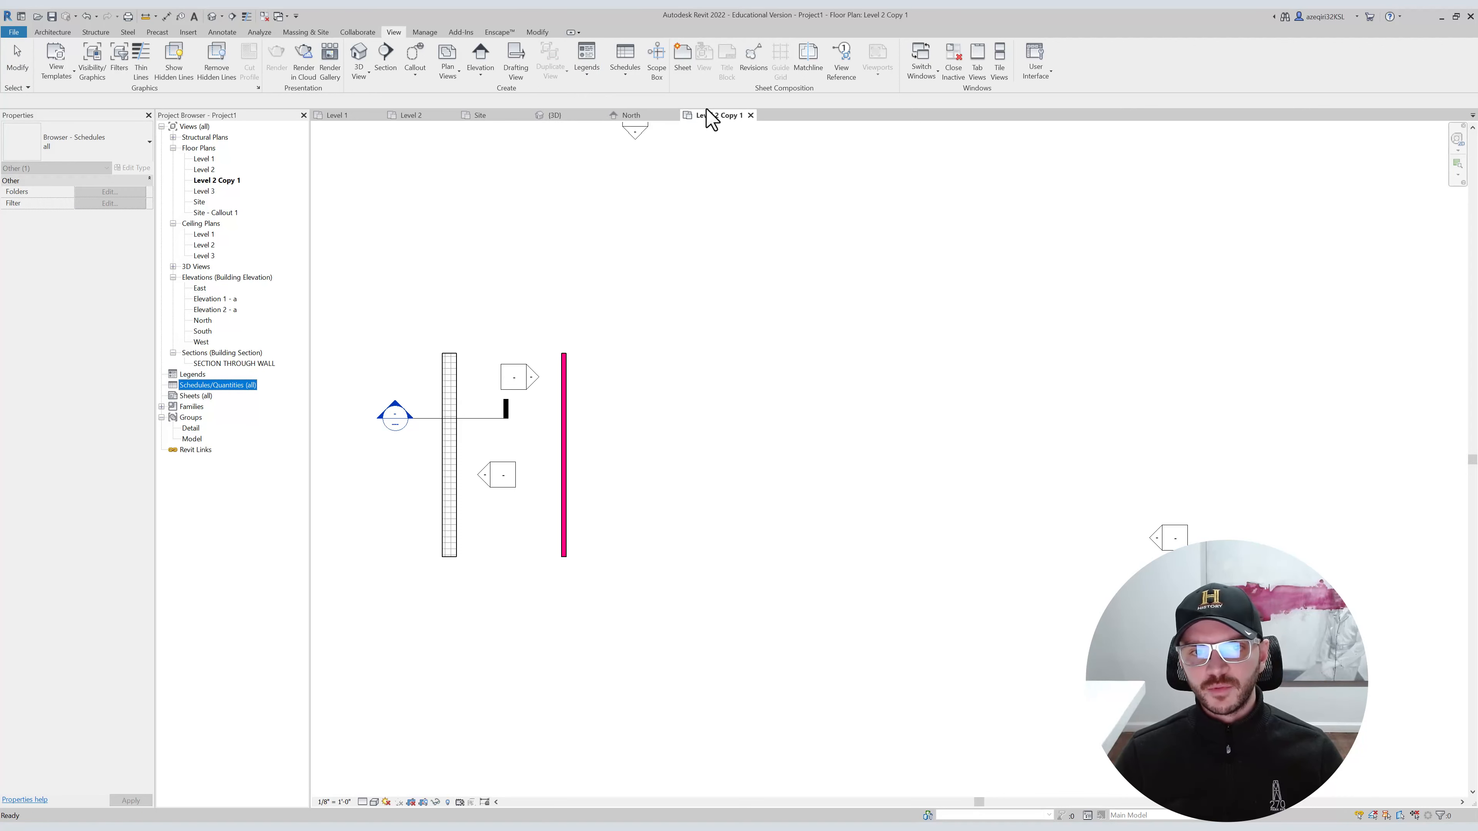
pyautogui.click(707, 194)
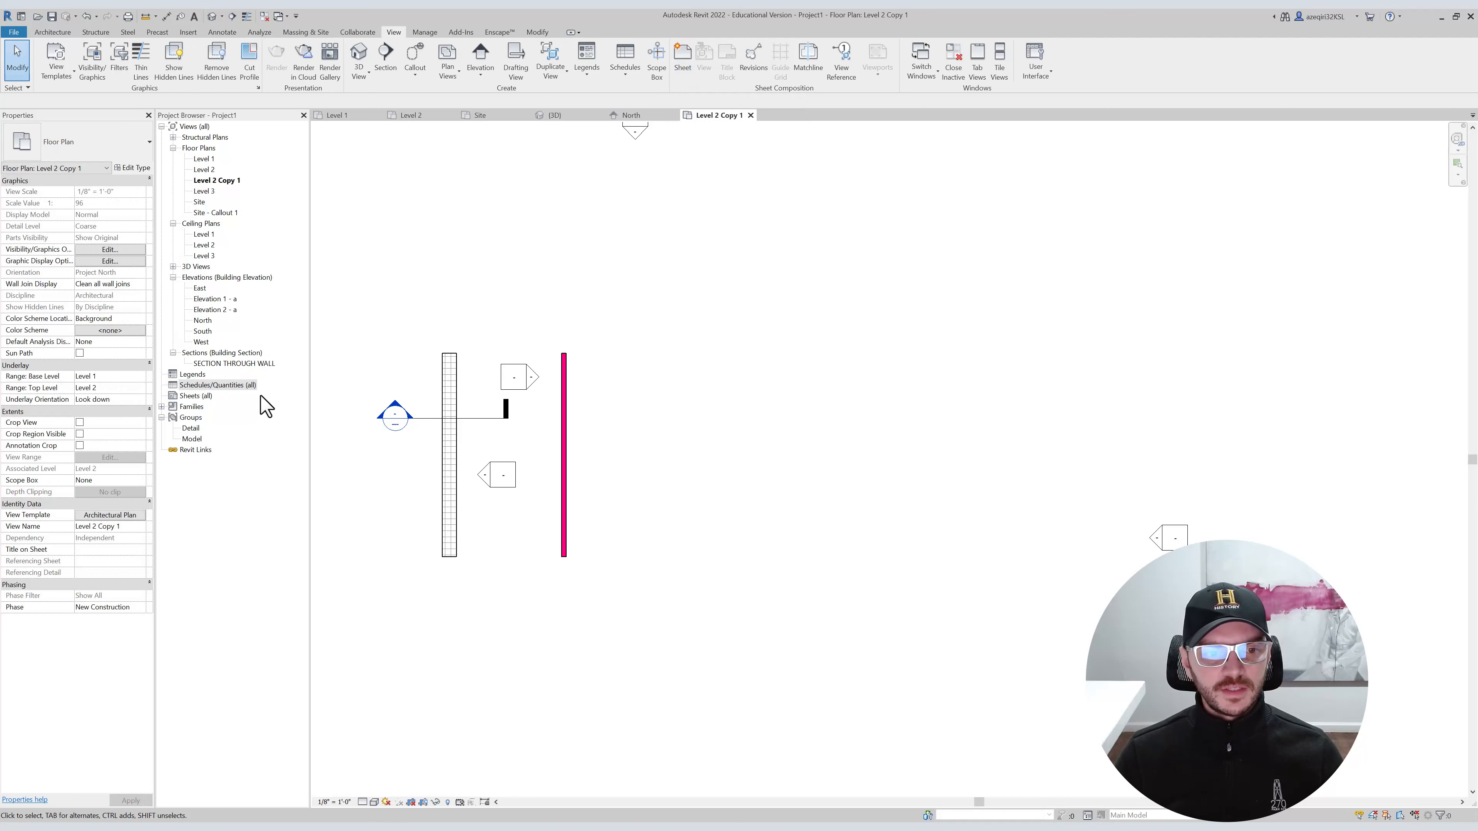
# Create a new sheet using the E1 30 x 42 Horizontal titleblock.
pyautogui.click(197, 396)
pyautogui.rightClick(207, 397)
pyautogui.click(220, 404)
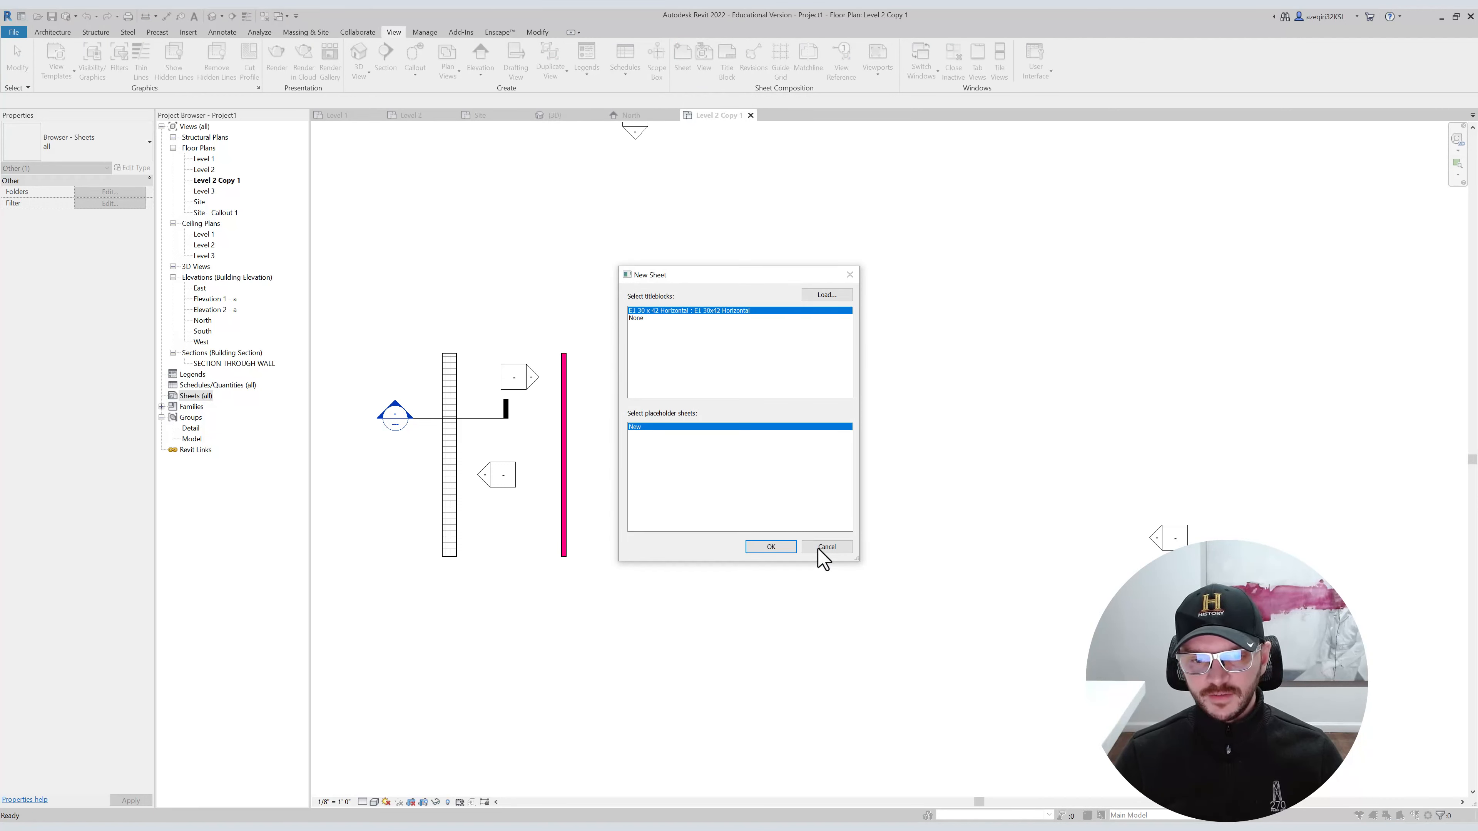
pyautogui.click(790, 547)
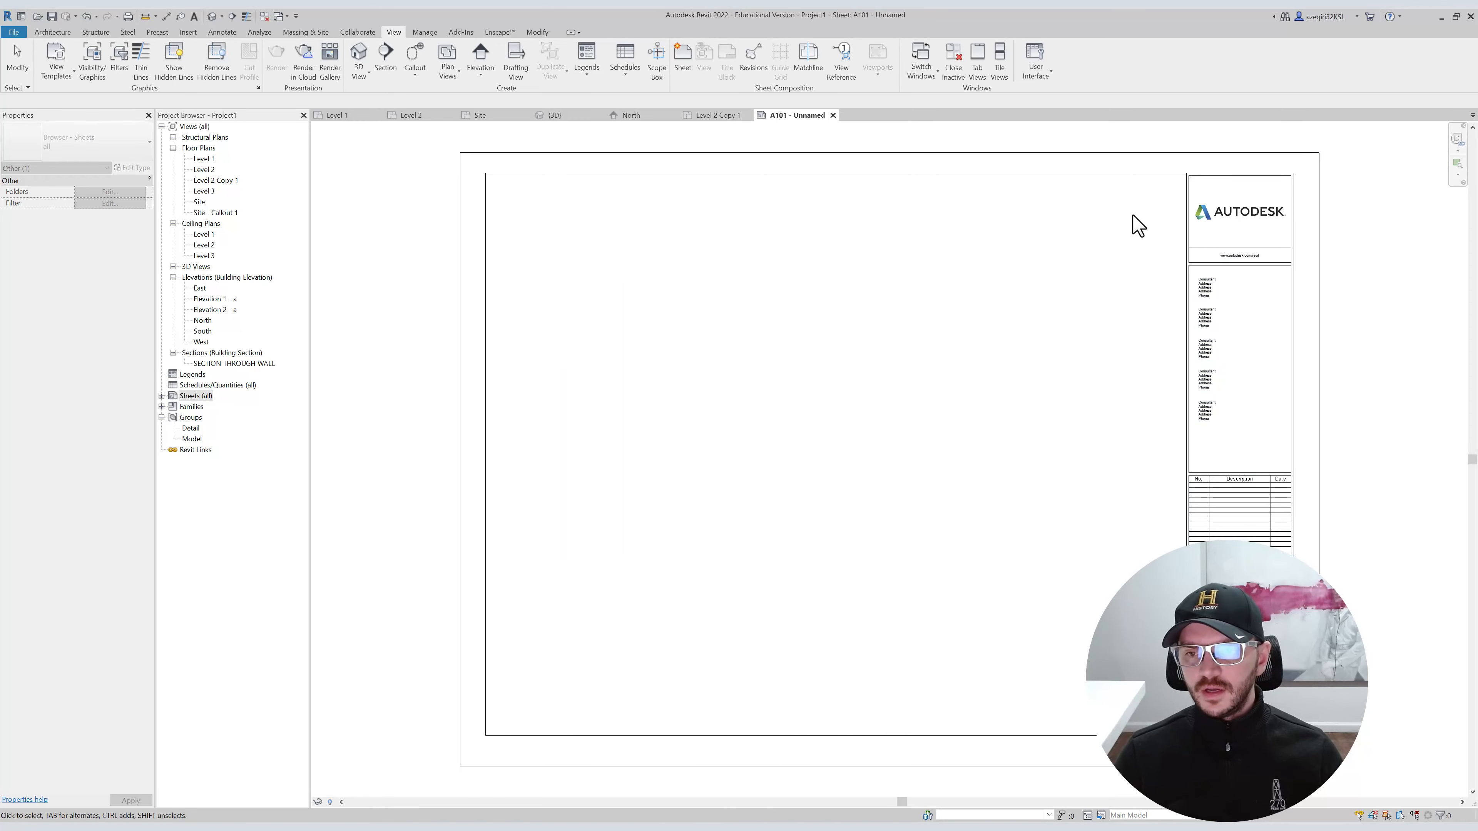
pyautogui.click(1027, 228)
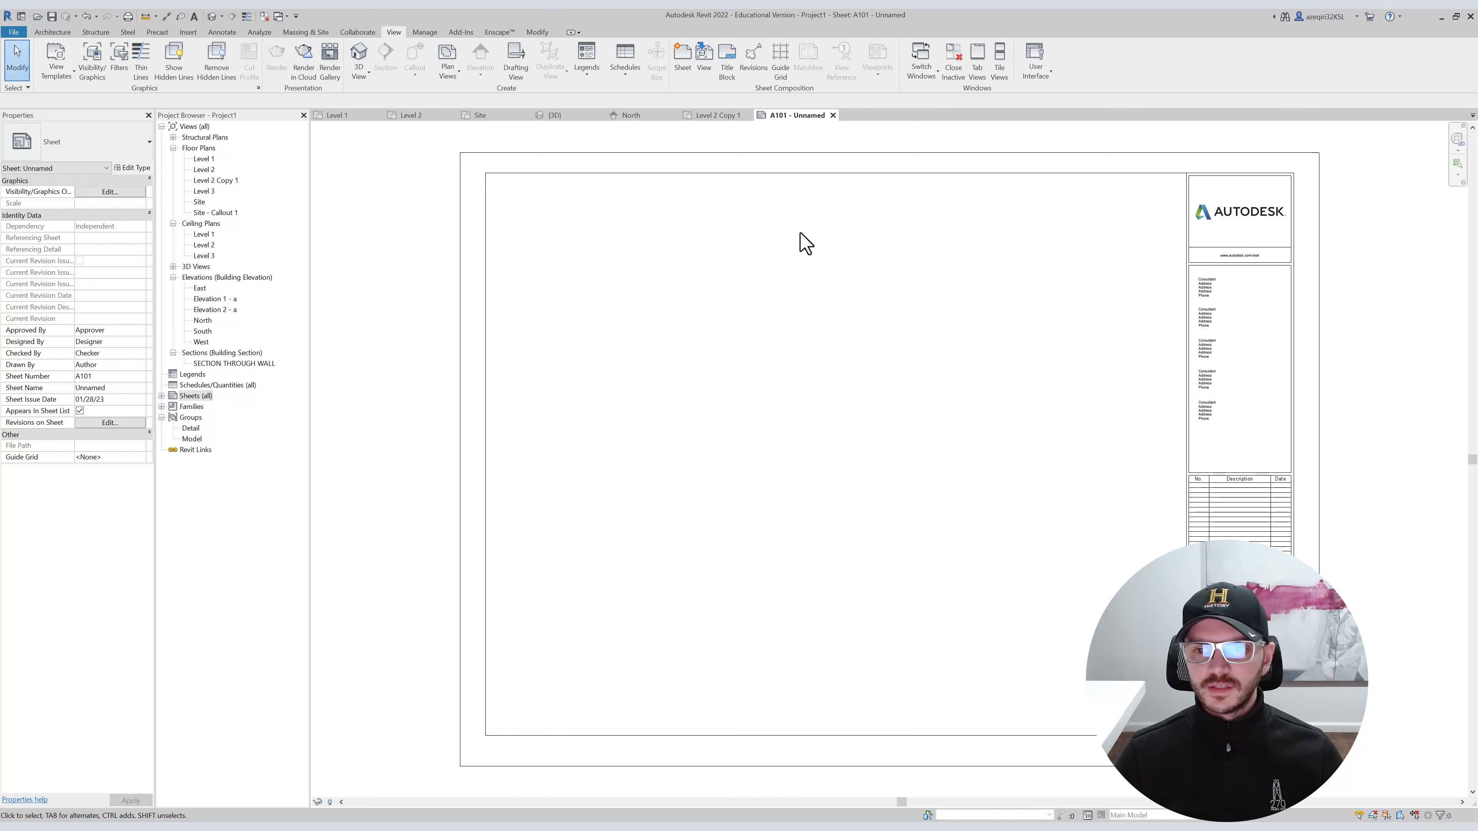
# Place an aligned dimension across the overall width of the sheet's title block.
pyautogui.click(764, 173)
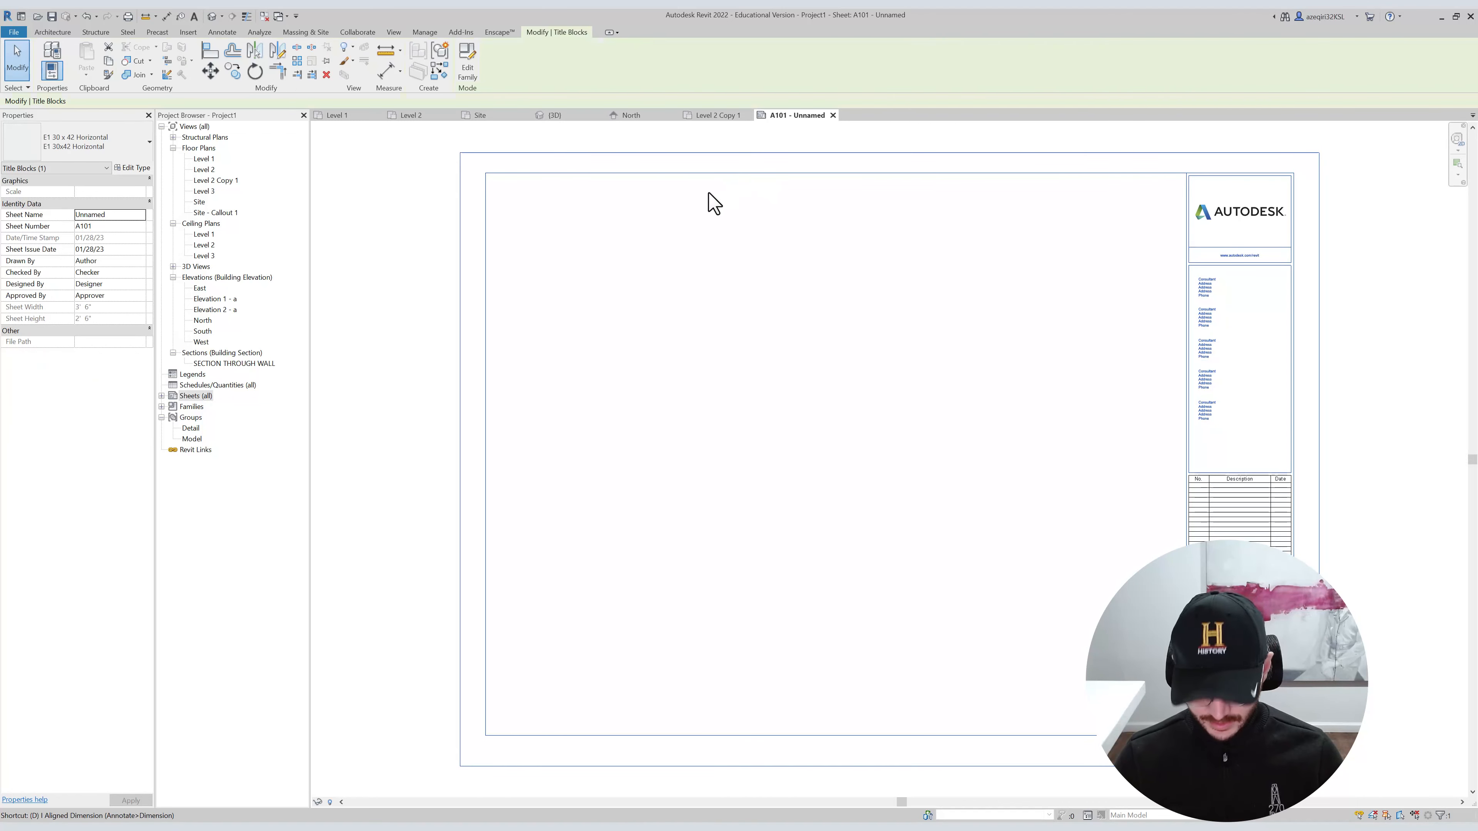
pyautogui.click(412, 203)
pyautogui.click(484, 177)
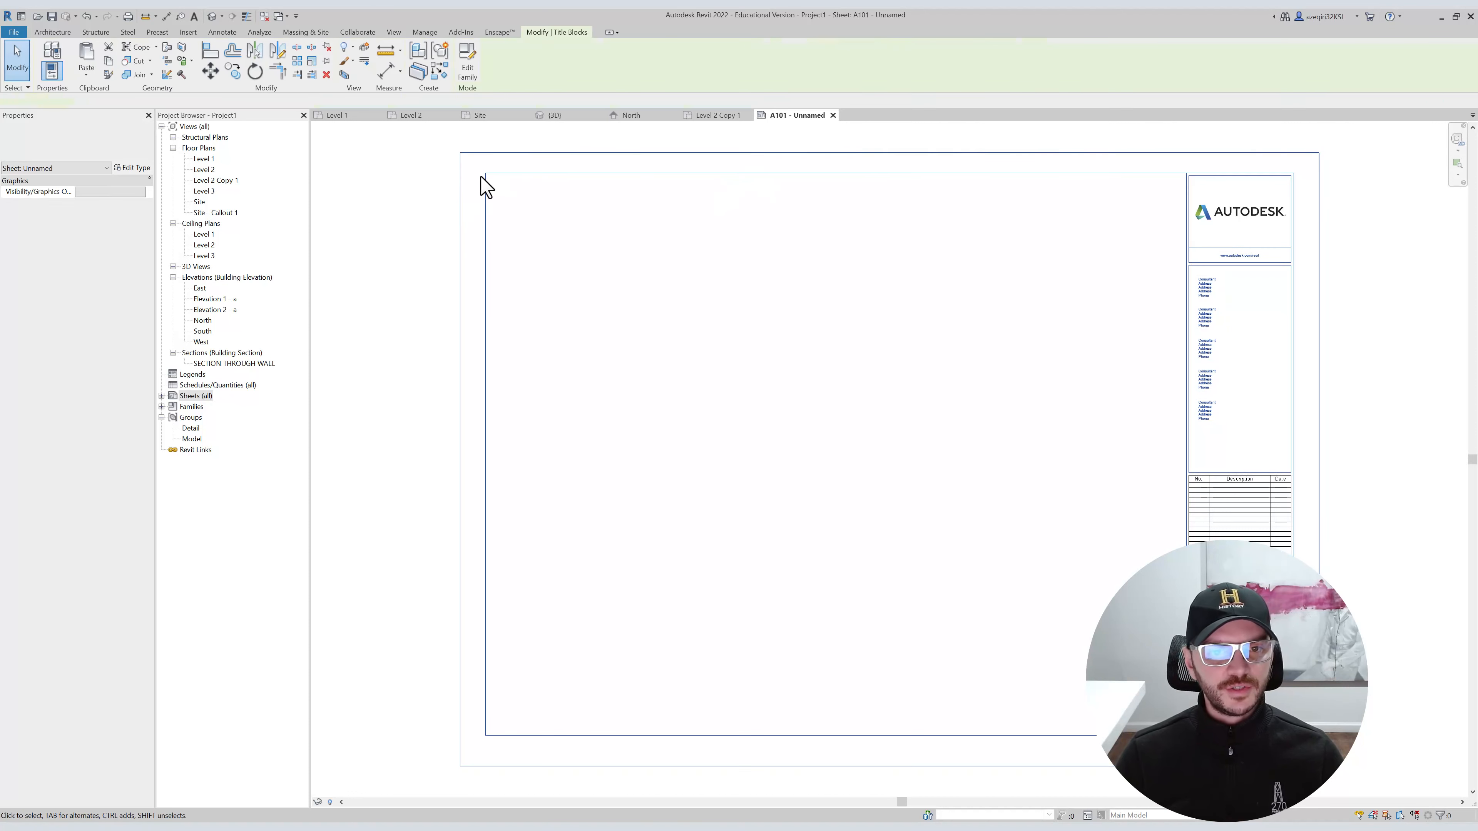
pyautogui.press('d')
pyautogui.press('i')
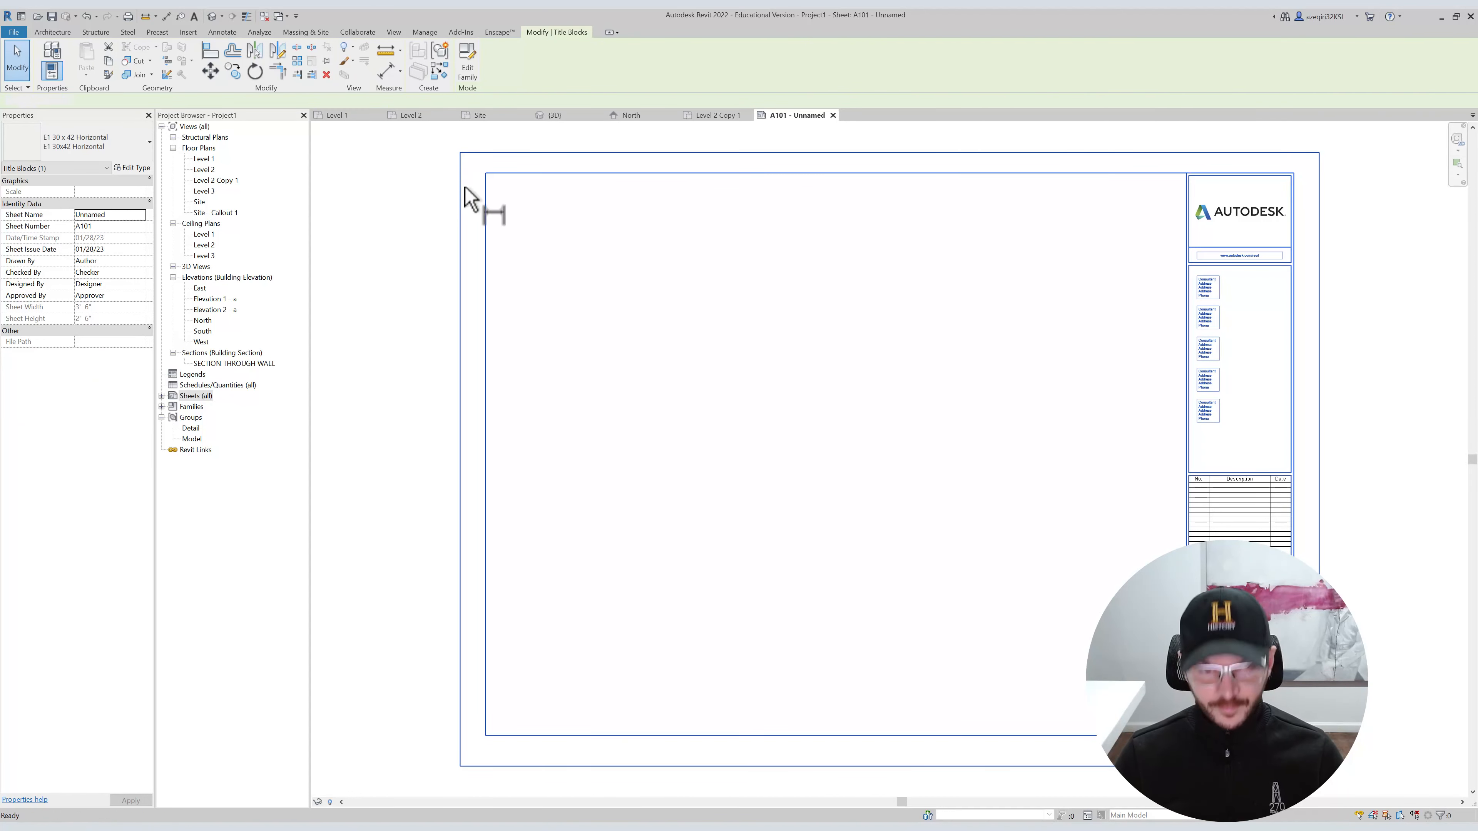
pyautogui.click(1320, 222)
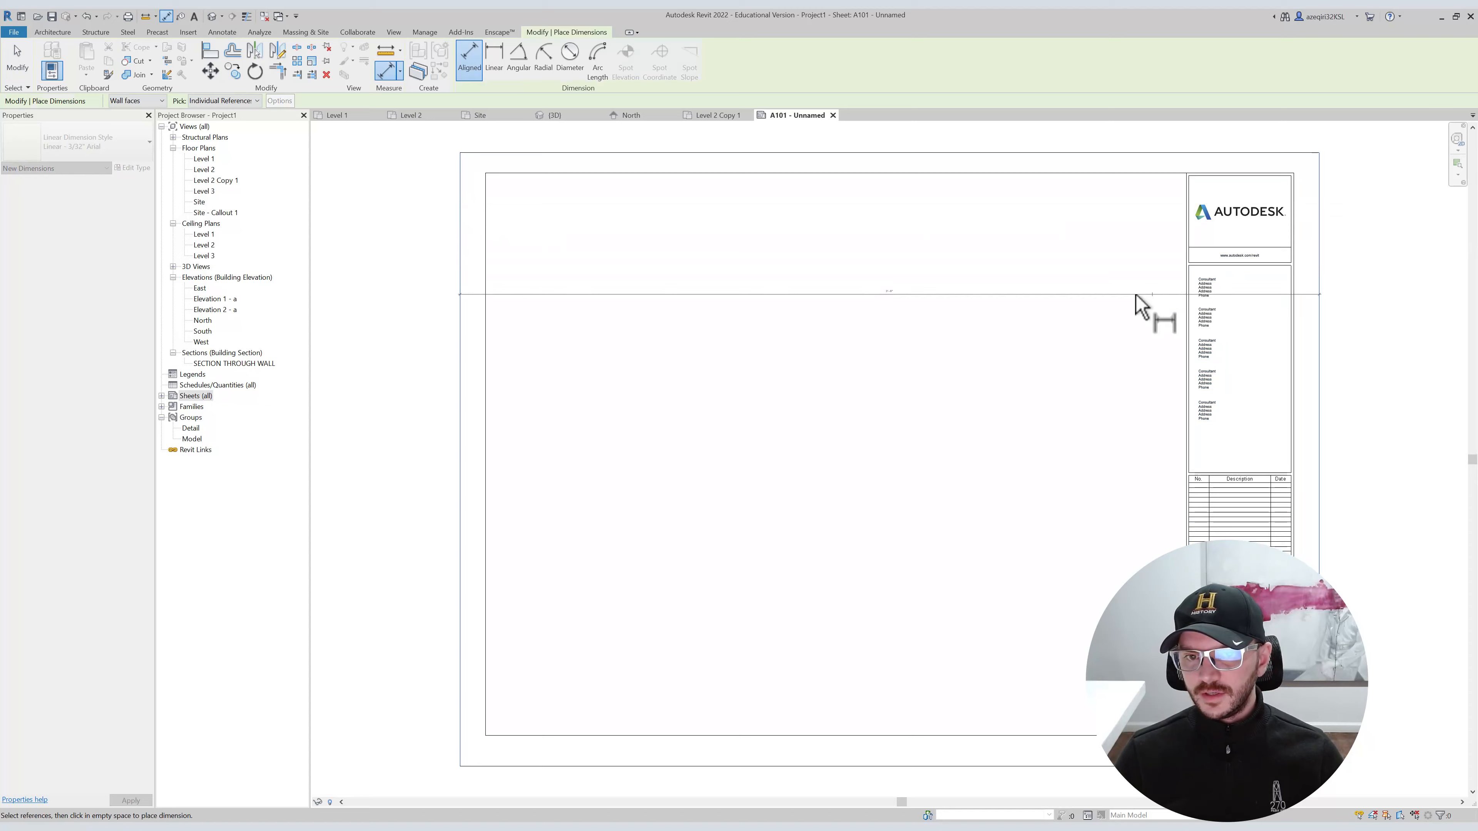
pyautogui.click(1122, 296)
pyautogui.scroll(4, 954, 313)
pyautogui.press('Escape')
pyautogui.press('Escape')
pyautogui.scroll(-5, 745, 265)
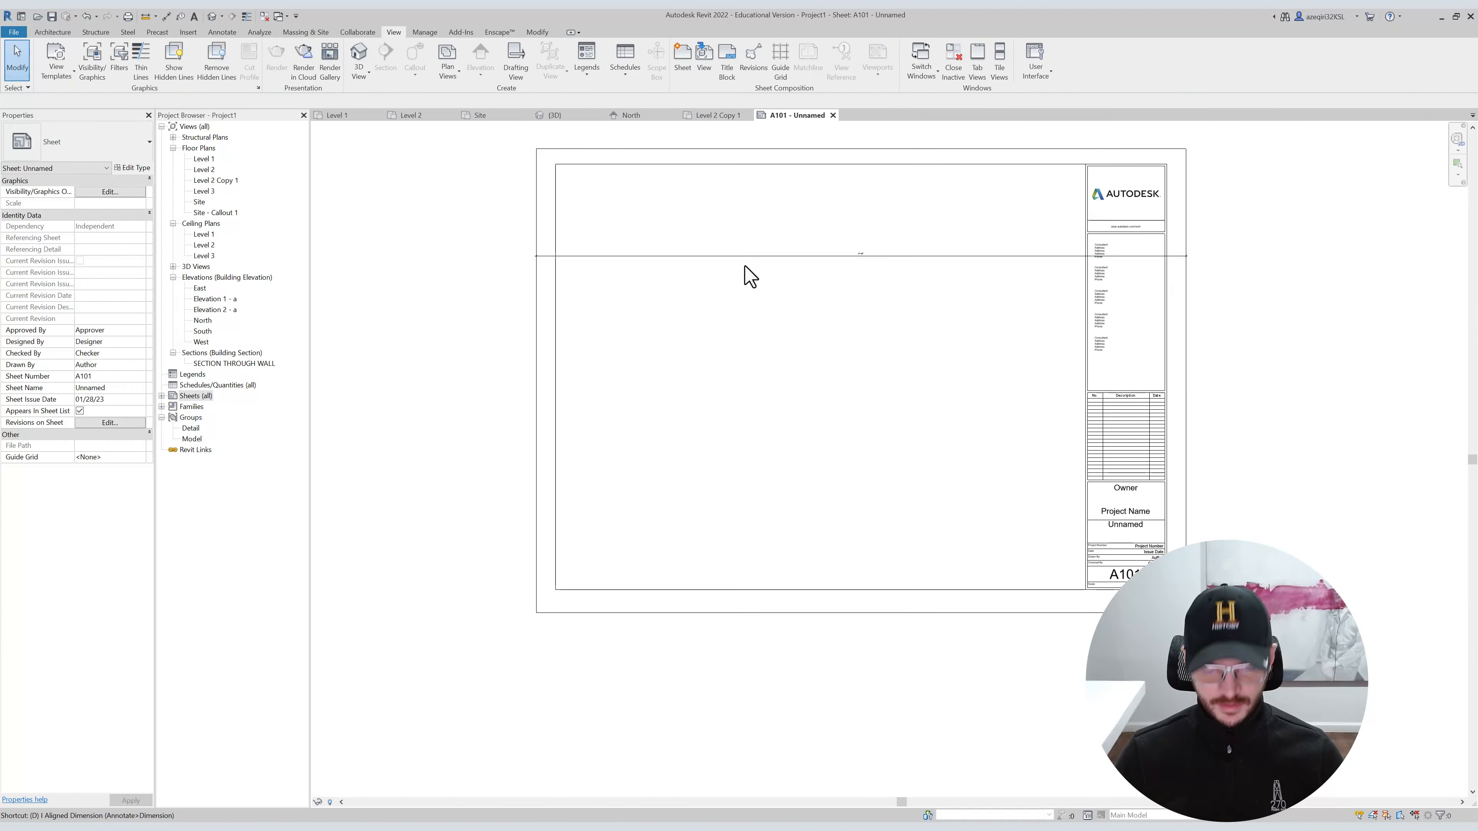
# Place an aligned dimension along the overall height of the sheet's title block.
pyautogui.press('d')
pyautogui.press('i')
pyautogui.click(560, 610)
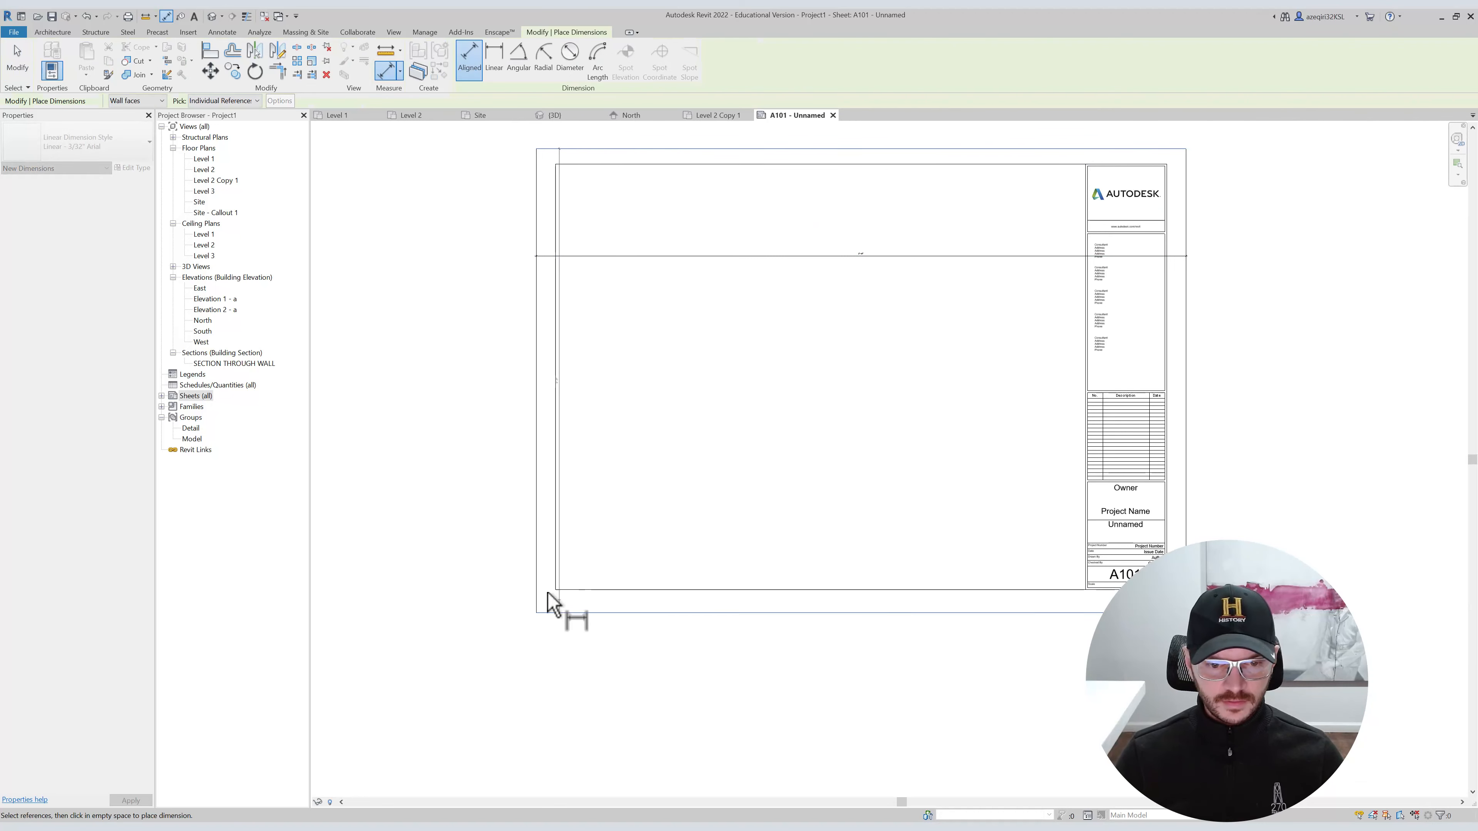
pyautogui.scroll(3, 518, 367)
pyautogui.press('Escape')
pyautogui.scroll(-5, 693, 356)
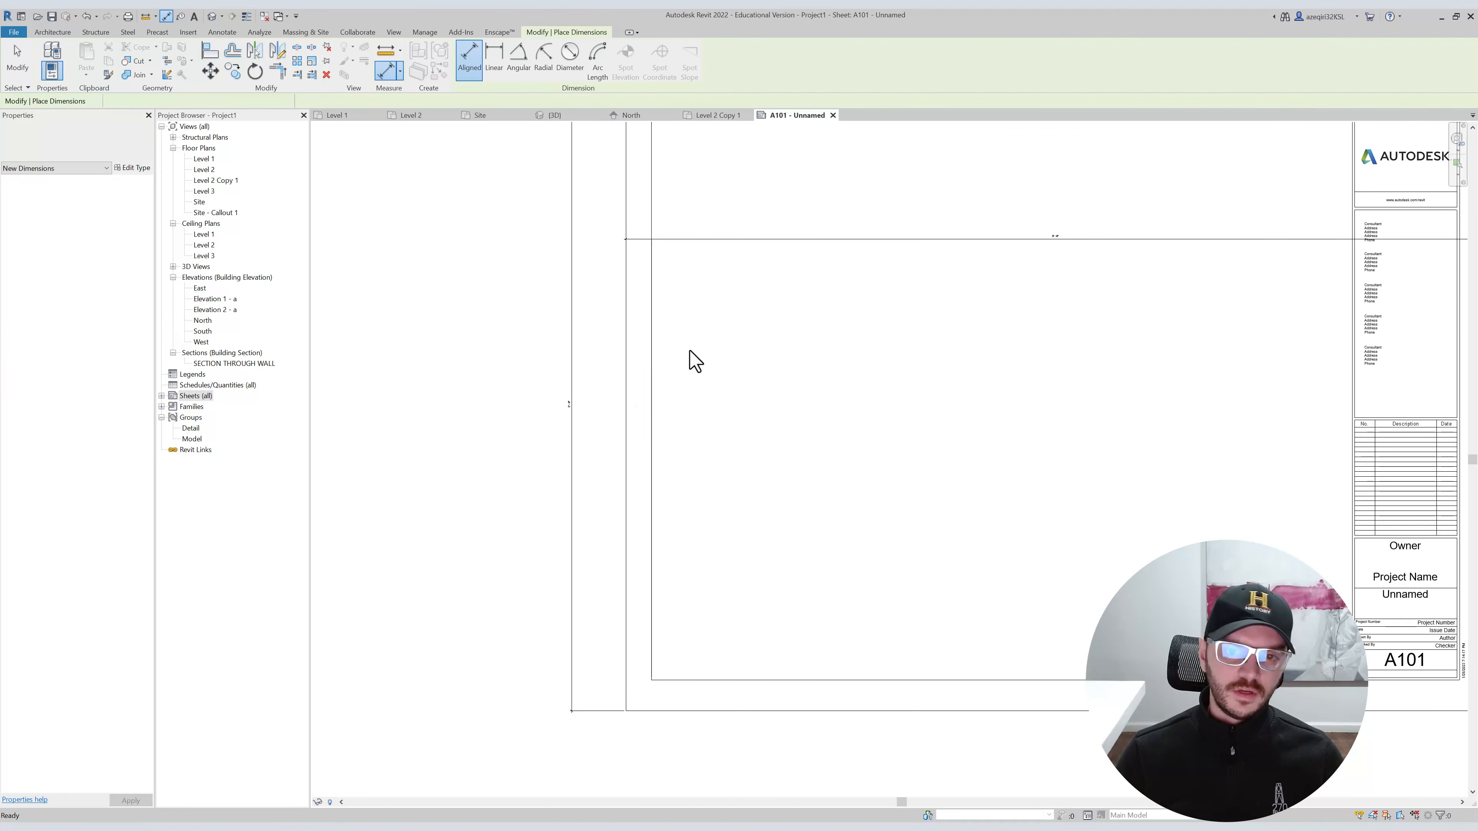
pyautogui.press('Escape')
# Delete the width and height dimensions from the sheet.
pyautogui.click(538, 326)
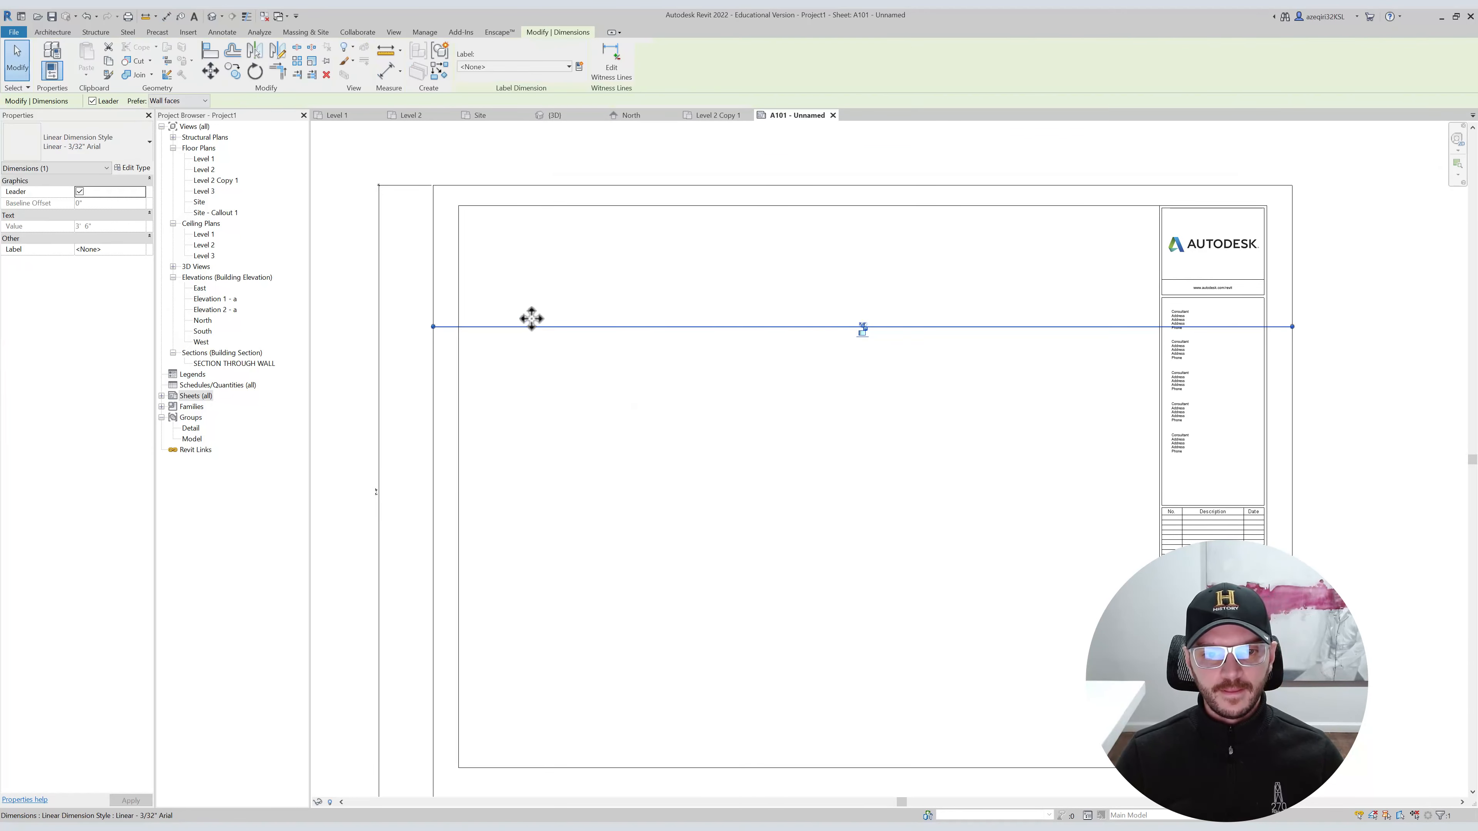
pyautogui.moveTo(531, 324); pyautogui.dragTo(532, 135)
pyautogui.scroll(-3, 544, 175)
pyautogui.press('Escape')
pyautogui.moveTo(564, 225); pyautogui.dragTo(530, 283, button='middle')
pyautogui.moveTo(506, 191); pyautogui.dragTo(397, 227)
pyautogui.keyDown('ctrl'); pyautogui.click(417, 239); pyautogui.keyUp('ctrl')
pyautogui.press('Escape')
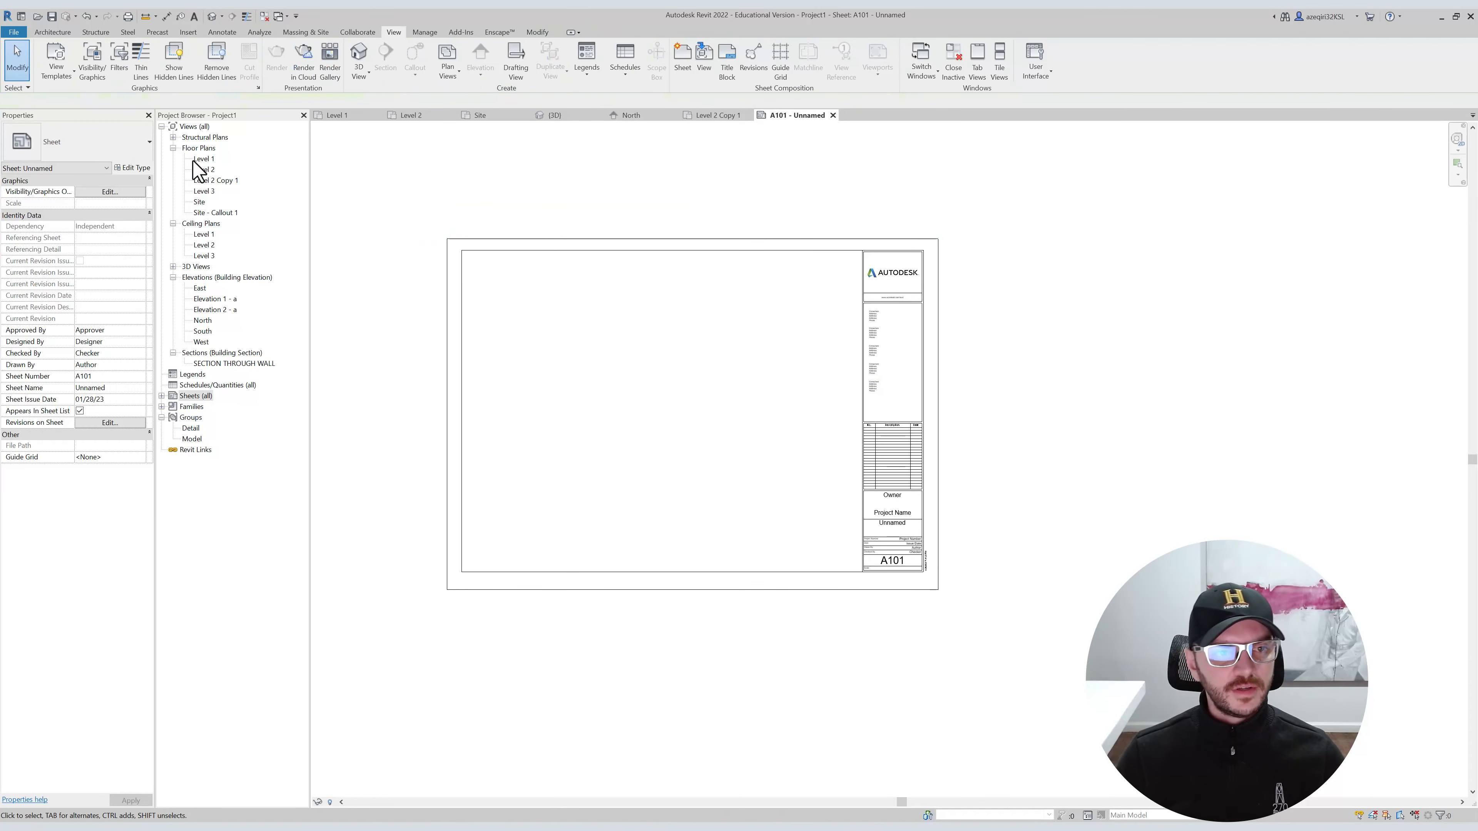
# Place the Level 1 floor plan on sheet A101 and select its viewport.
pyautogui.click(204, 159)
pyautogui.moveTo(605, 336); pyautogui.dragTo(650, 350)
pyautogui.click(655, 434)
pyautogui.scroll(2, 605, 410)
pyautogui.moveTo(634, 423); pyautogui.dragTo(792, 330)
pyautogui.click(676, 537)
pyautogui.click(702, 515)
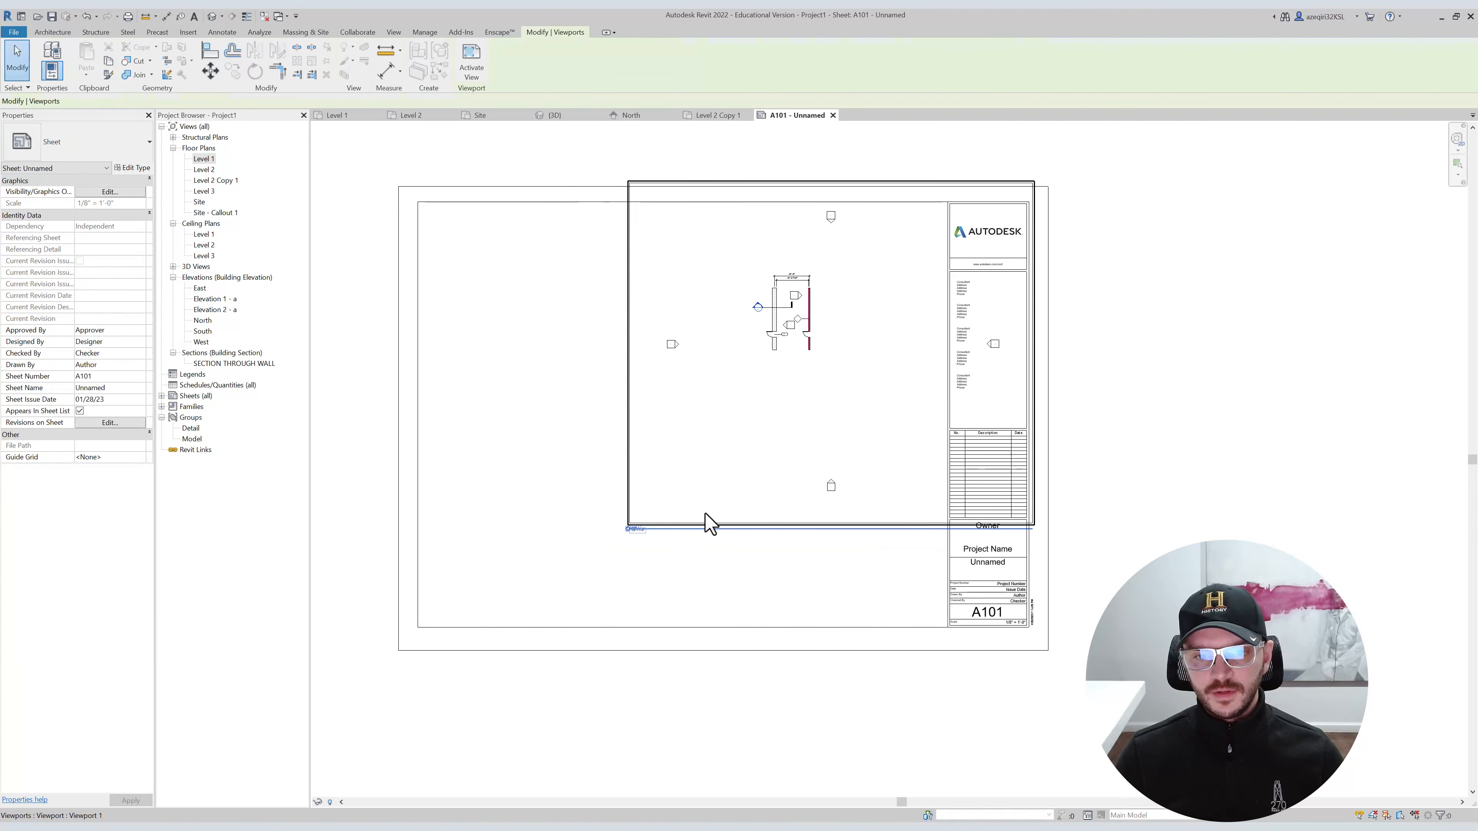
pyautogui.click(701, 492)
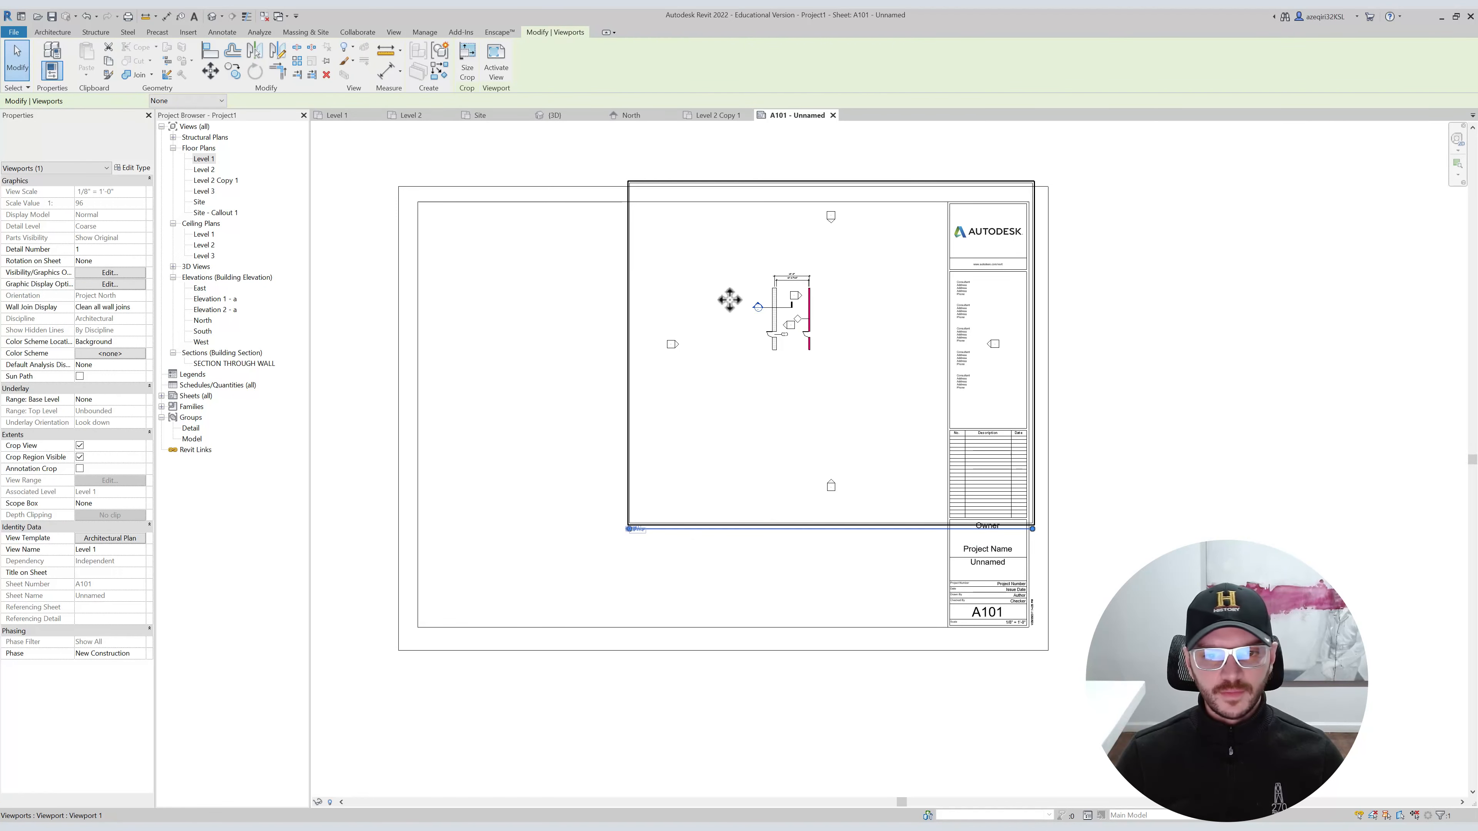
# Activate the Level 1 view on the sheet and tighten its crop region on all four sides around the two walls.
pyautogui.doubleClick(628, 233)
pyautogui.moveTo(630, 353); pyautogui.dragTo(718, 352)
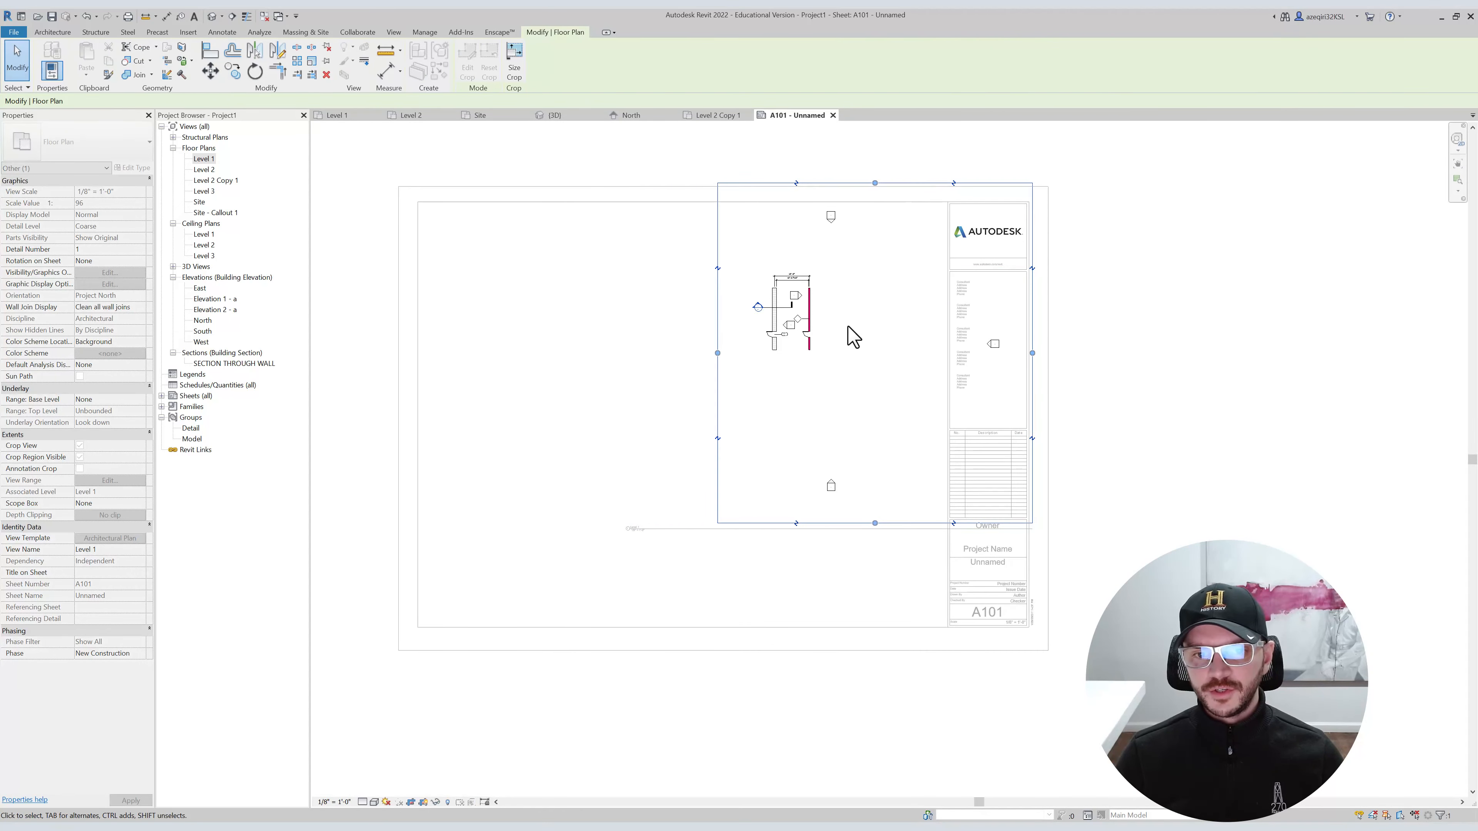
pyautogui.moveTo(1033, 353); pyautogui.dragTo(846, 339)
pyautogui.moveTo(809, 522); pyautogui.dragTo(789, 357)
pyautogui.moveTo(777, 183); pyautogui.dragTo(782, 239)
pyautogui.moveTo(718, 300); pyautogui.dragTo(738, 298)
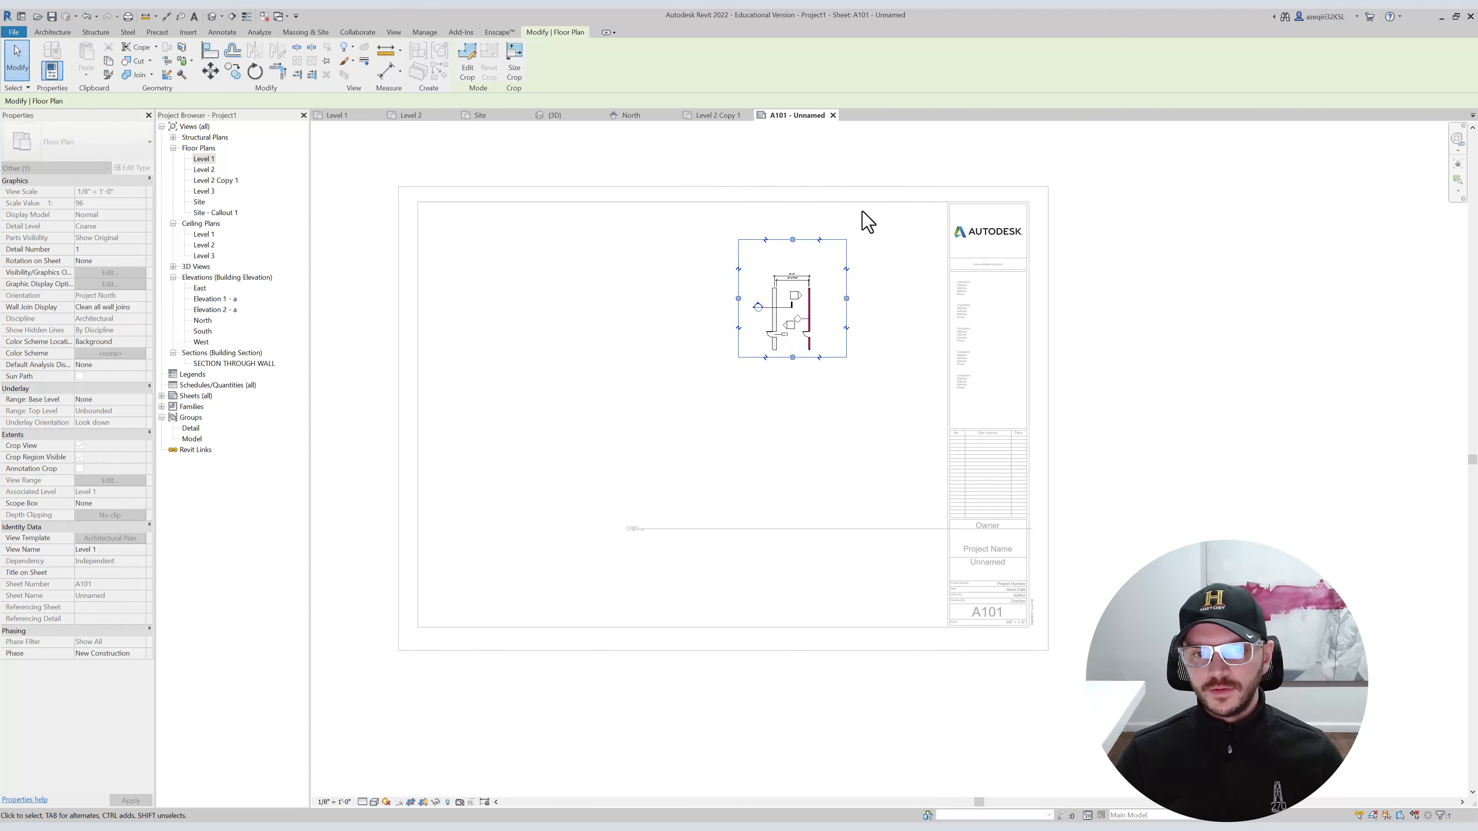
# Deactivate the Level 1 view and turn off Crop Region Visible for its viewport.
pyautogui.doubleClick(870, 278)
pyautogui.click(815, 300)
pyautogui.click(80, 457)
pyautogui.click(681, 415)
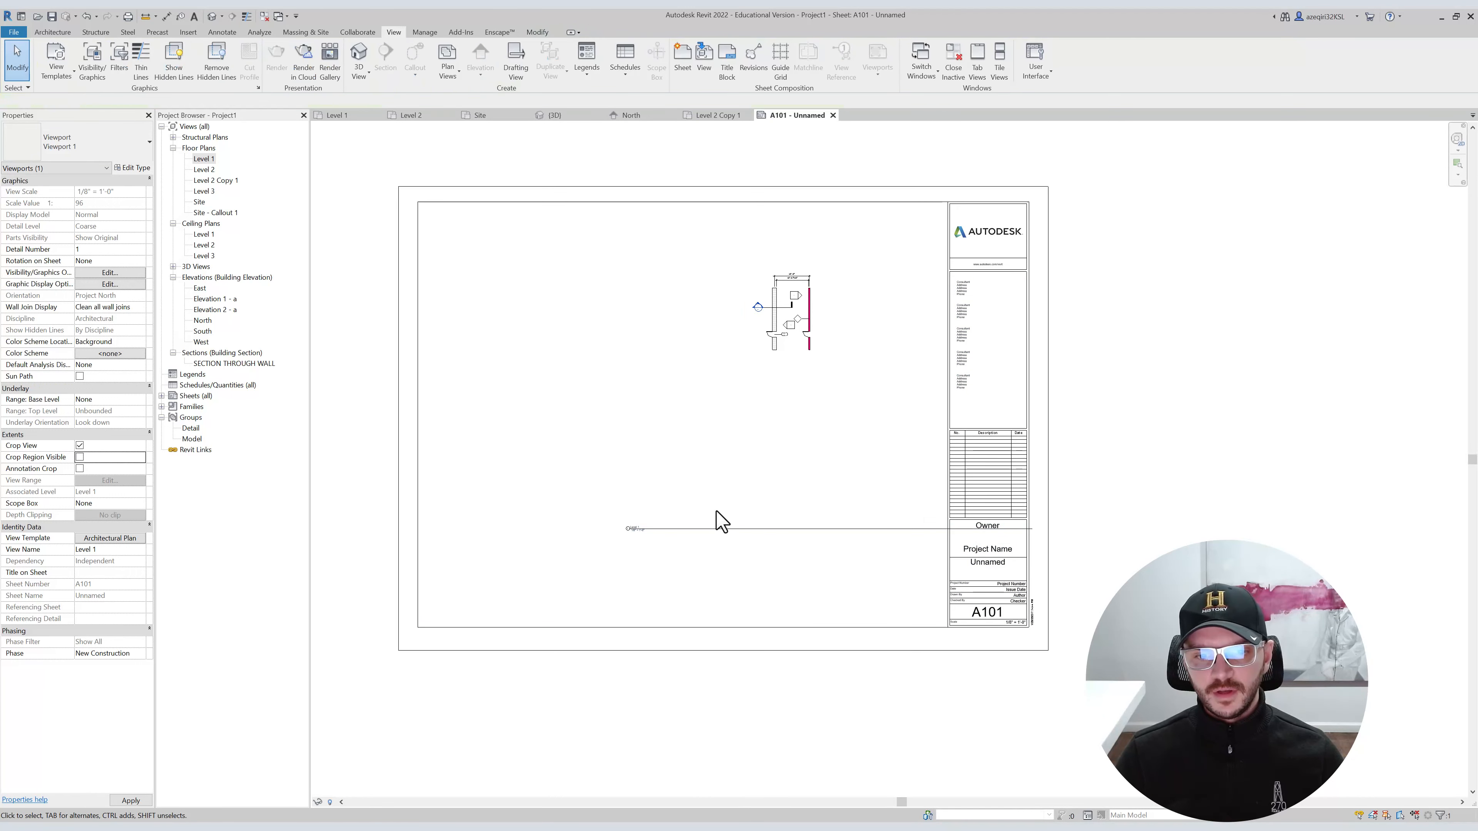
# Put a shortened view title beneath the Level 1 plan and move the viewport to the sheet's lower corner beside the title block information.
pyautogui.click(708, 528)
pyautogui.moveTo(711, 527); pyautogui.dragTo(821, 364)
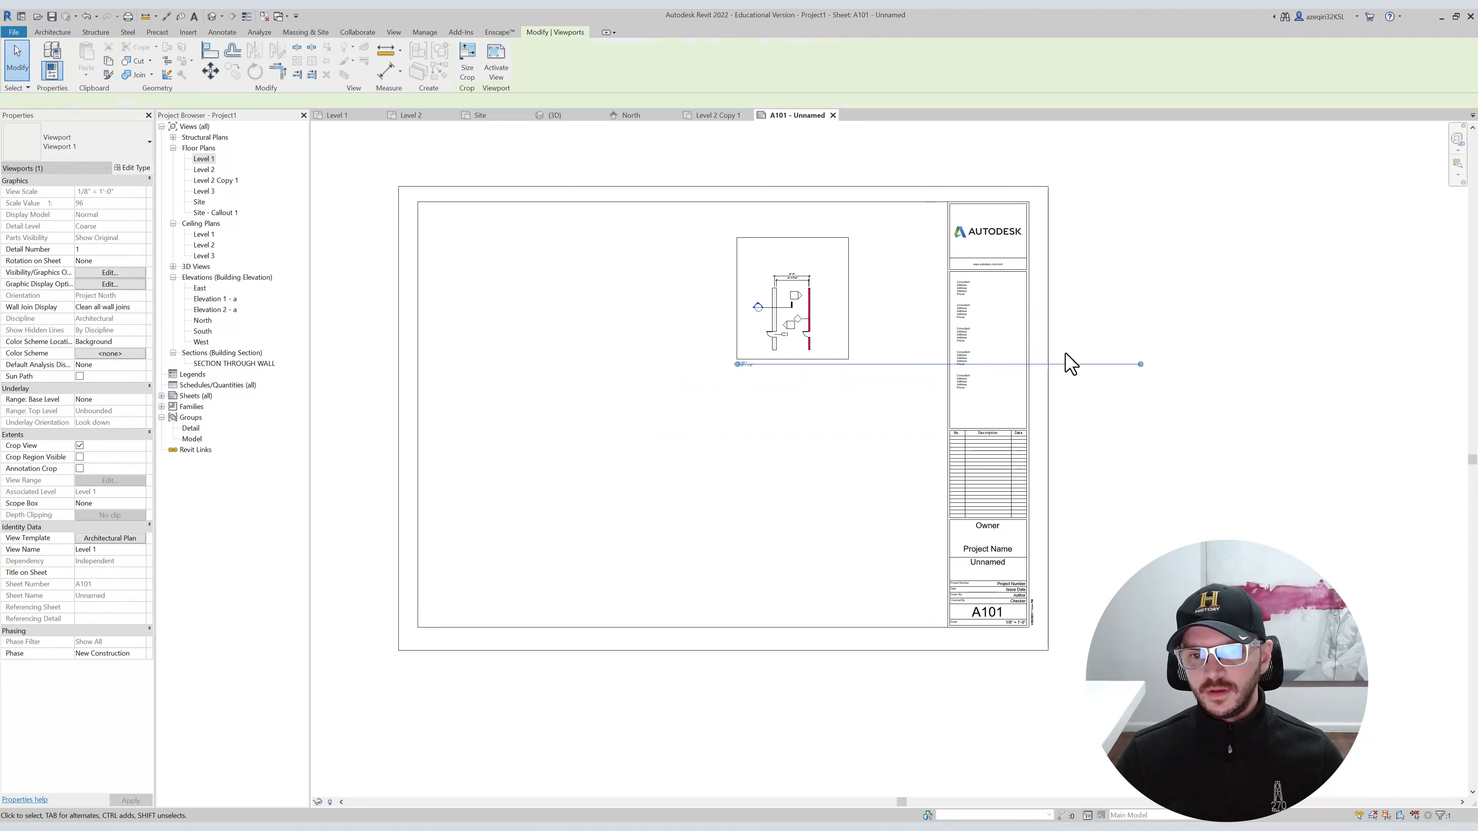
pyautogui.moveTo(1041, 359); pyautogui.dragTo(849, 360)
pyautogui.click(817, 404)
pyautogui.moveTo(768, 333); pyautogui.dragTo(880, 589)
pyautogui.click(485, 464)
# Place the Level 2 floor plan on sheet A101 with its walls aligned vertically above the Level 1 plan.
pyautogui.click(203, 169)
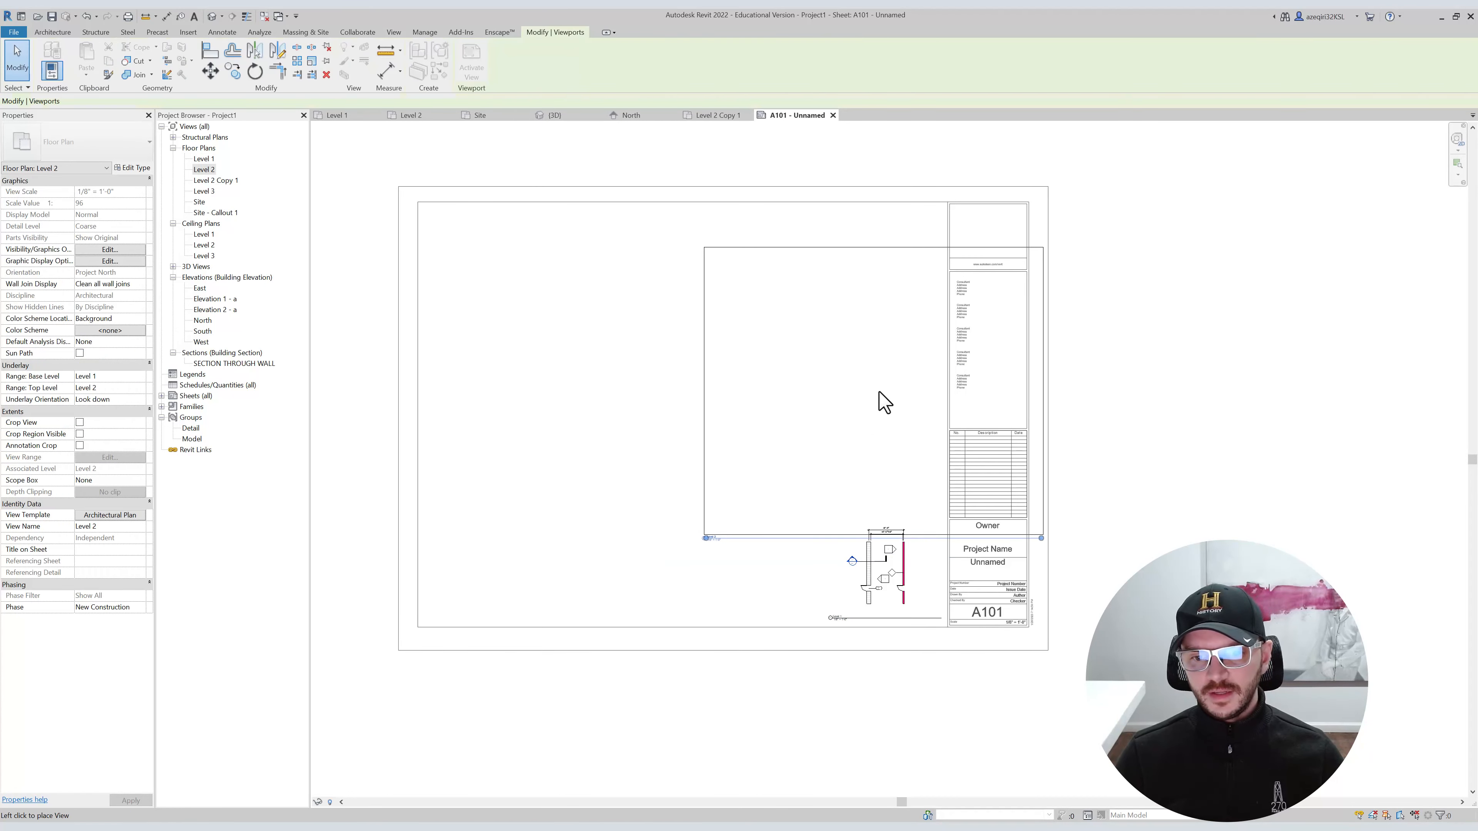
pyautogui.click(852, 423)
pyautogui.moveTo(910, 465); pyautogui.dragTo(869, 484)
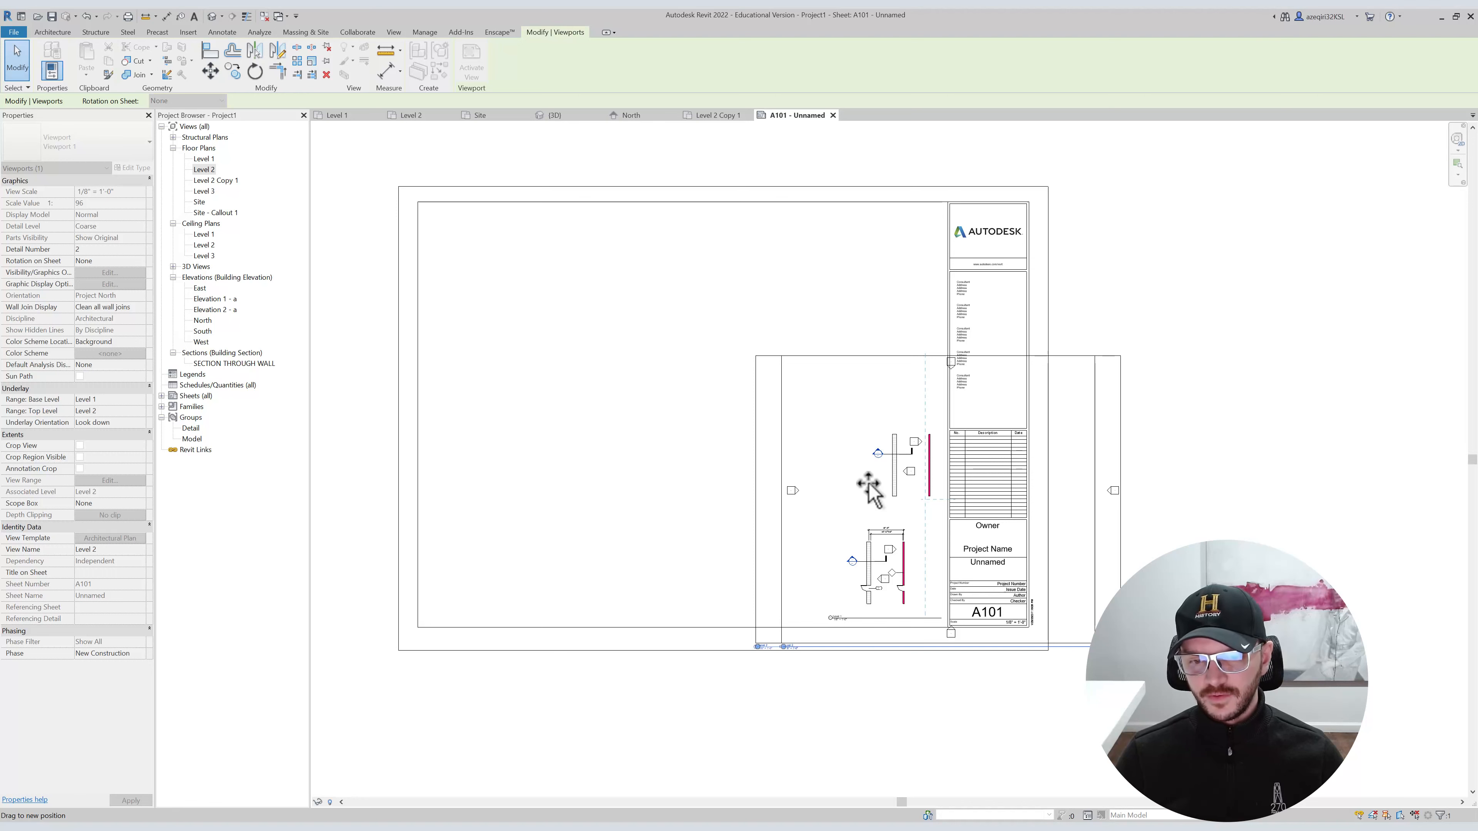
pyautogui.moveTo(868, 484); pyautogui.dragTo(868, 486)
pyautogui.press('Escape')
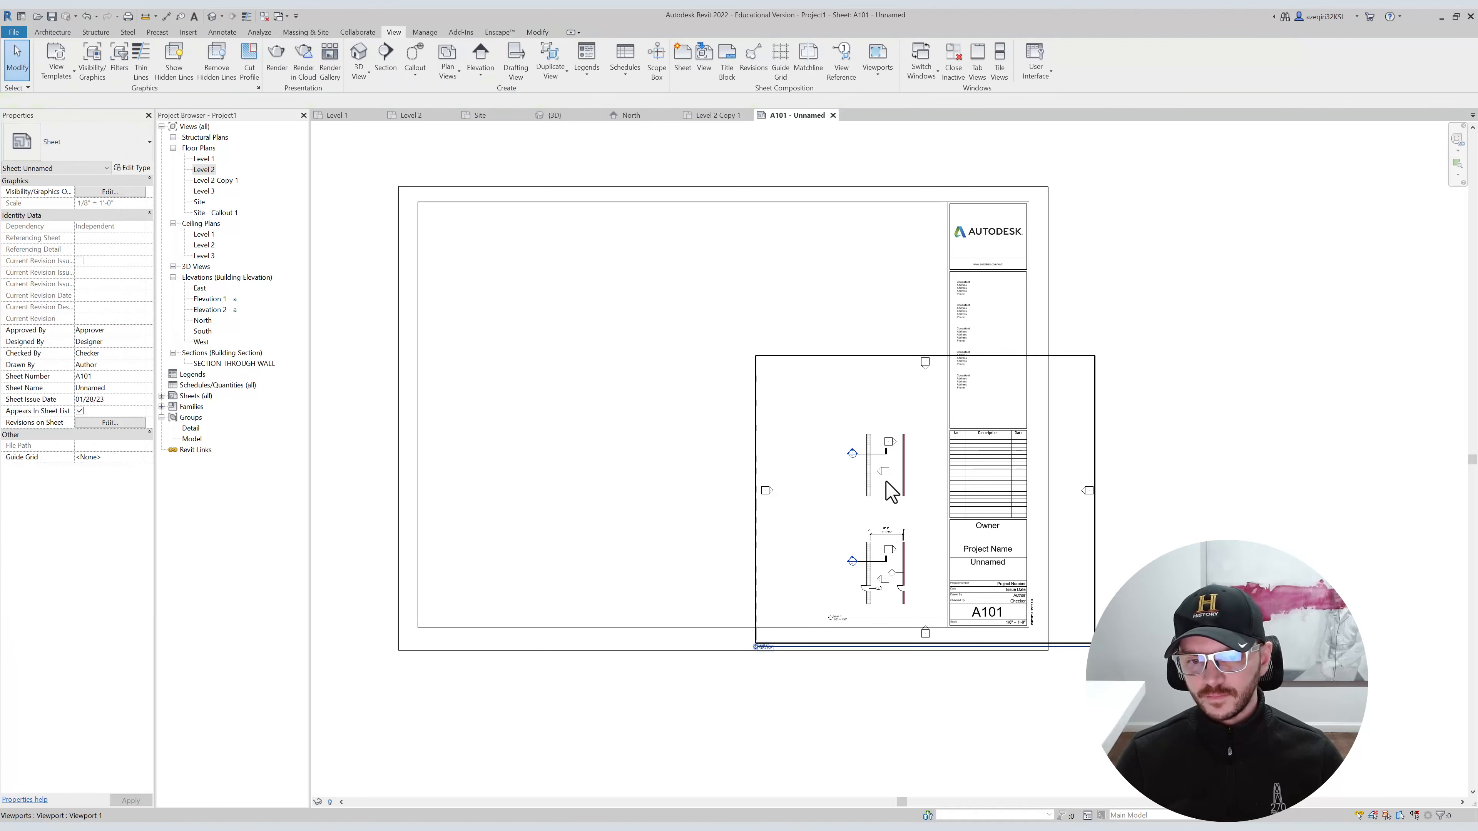
# Nudge the Level 2 viewport up the sheet to widen the gap above the Level 1 plan.
pyautogui.click(896, 491)
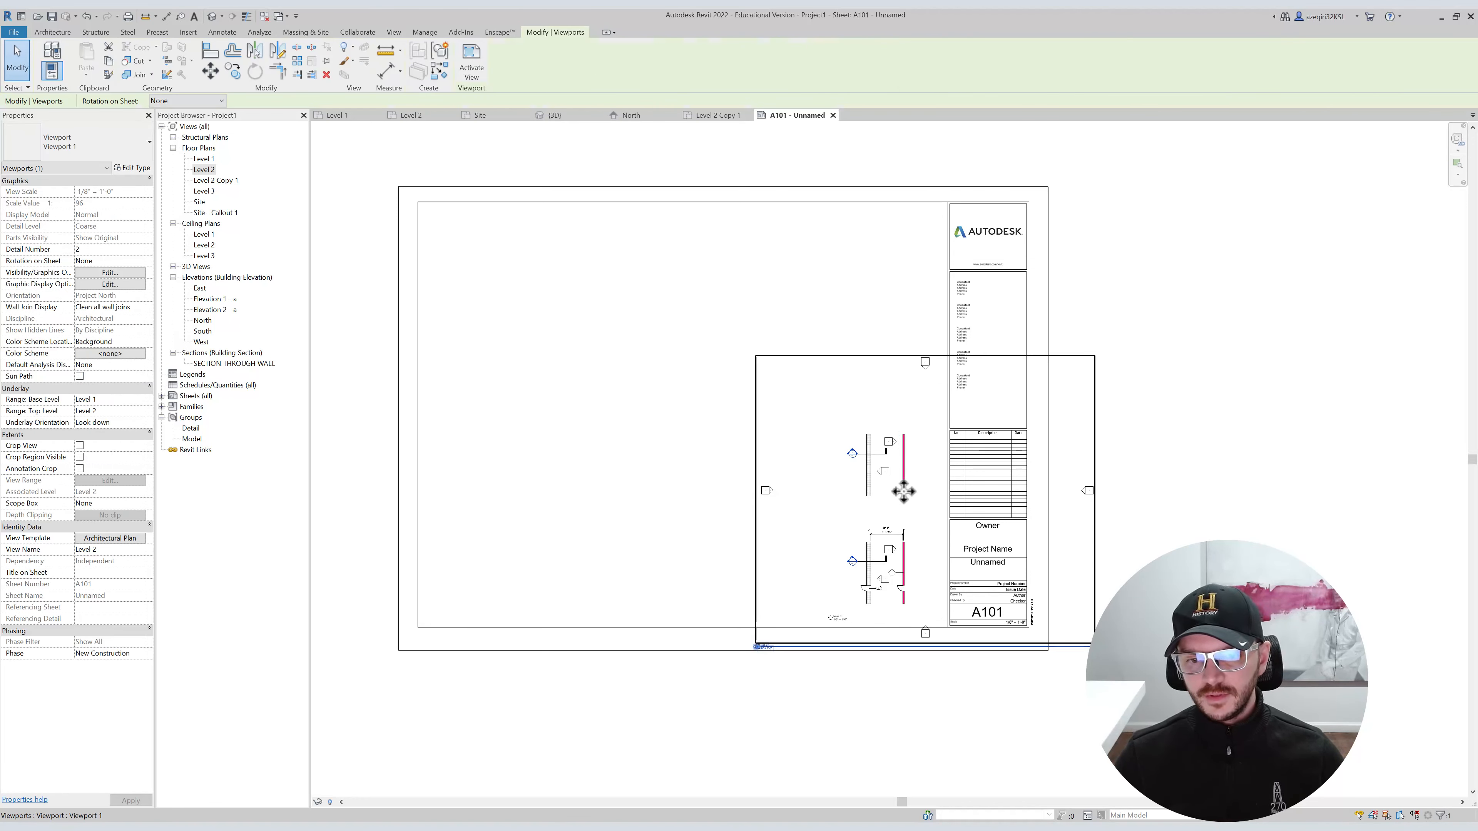
pyautogui.press('Up')
pyautogui.press('Up')
pyautogui.press('Up')
pyautogui.press('Up')
pyautogui.press('Up')
pyautogui.press('Up')
pyautogui.press('Up')
pyautogui.press('Up')
pyautogui.press('Escape')
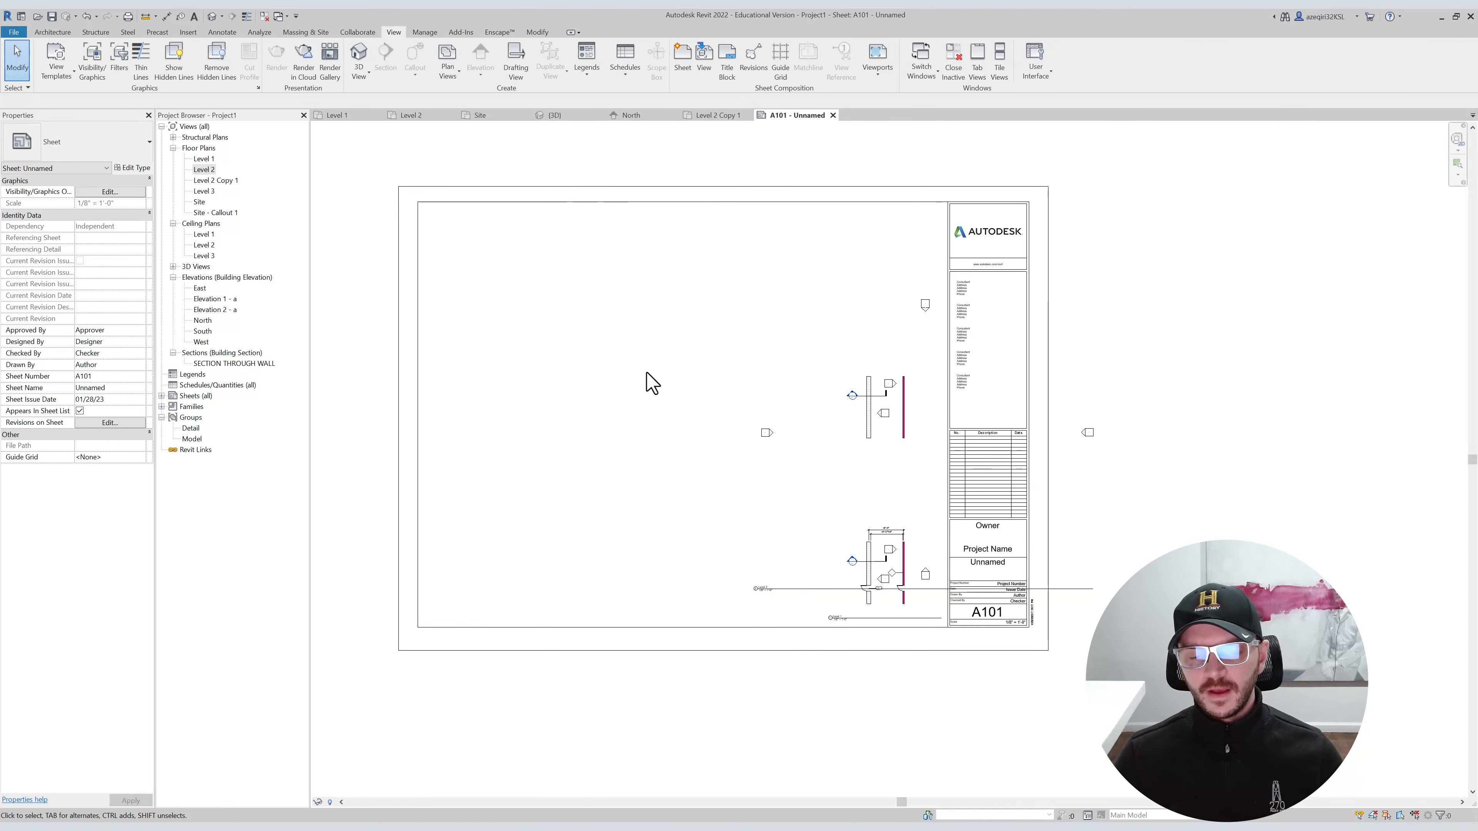
# Move the Level 2 view title directly beneath its plan and shorten the title line to match Level 1's.
pyautogui.click(815, 598)
pyautogui.moveTo(815, 598); pyautogui.dragTo(880, 459)
pyautogui.click(879, 400)
pyautogui.moveTo(1167, 457); pyautogui.dragTo(939, 458)
pyautogui.press('Escape')
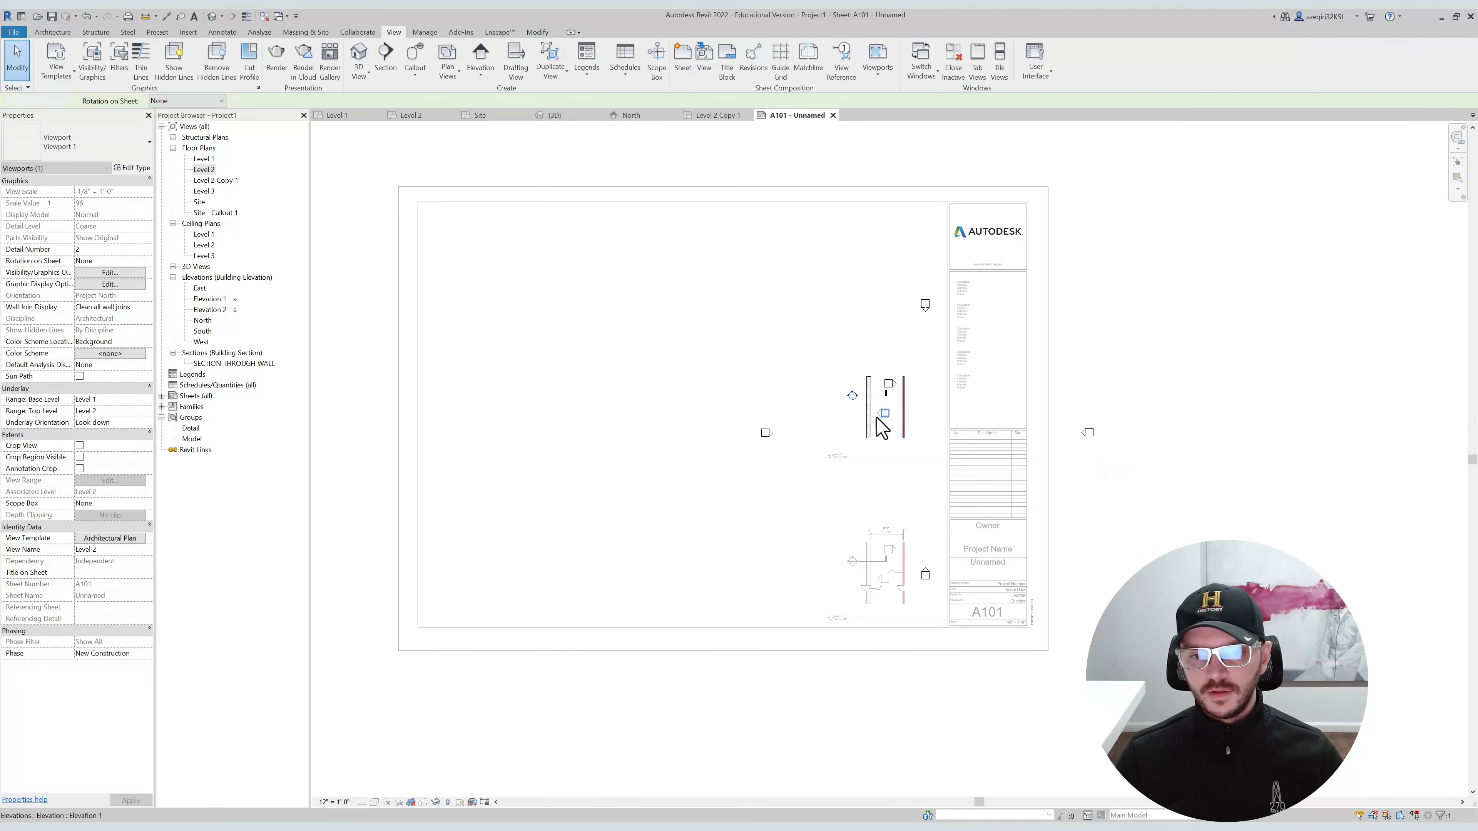
# Turn on Crop View and Crop Region Visible for Level 2 and tighten the crop region around the two walls.
pyautogui.click(80, 445)
pyautogui.click(79, 457)
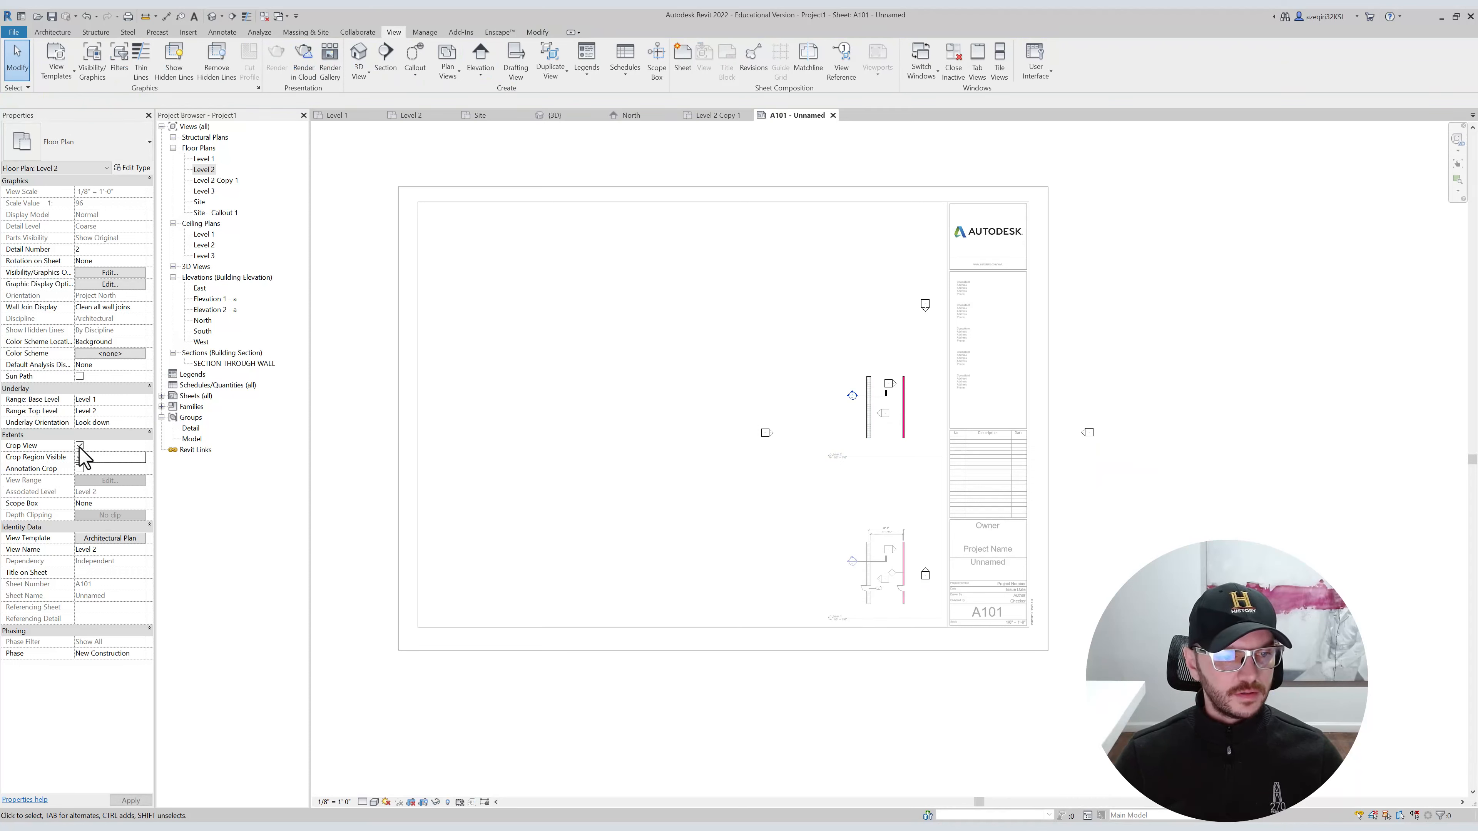
pyautogui.click(723, 377)
pyautogui.moveTo(722, 377); pyautogui.dragTo(837, 469)
pyautogui.moveTo(1242, 533); pyautogui.dragTo(917, 513)
pyautogui.moveTo(878, 703); pyautogui.dragTo(879, 448)
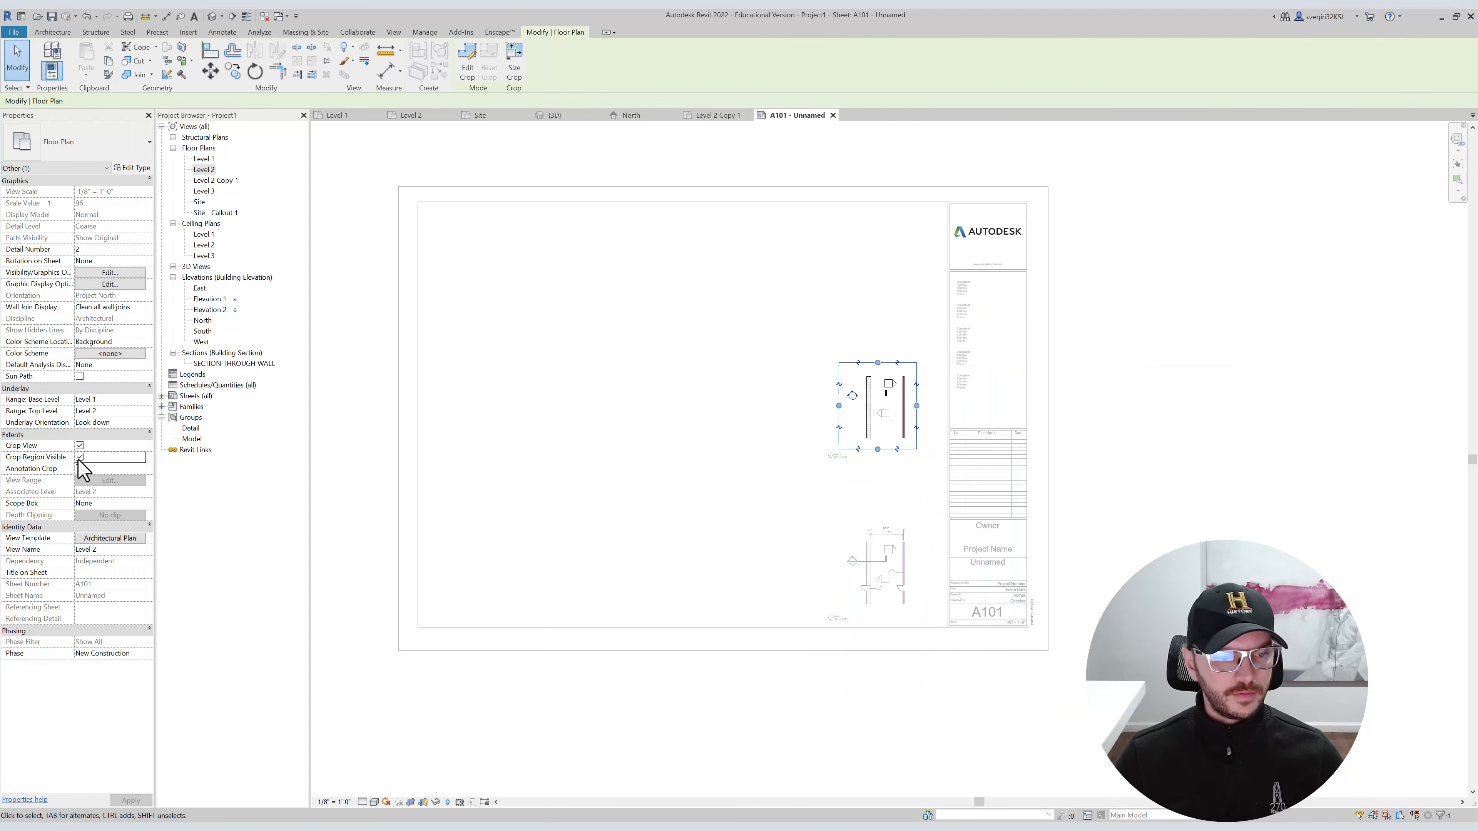
# Hide the Level 2 crop region and deactivate the view, trying activation and deactivation of its viewport once more.
pyautogui.click(596, 398)
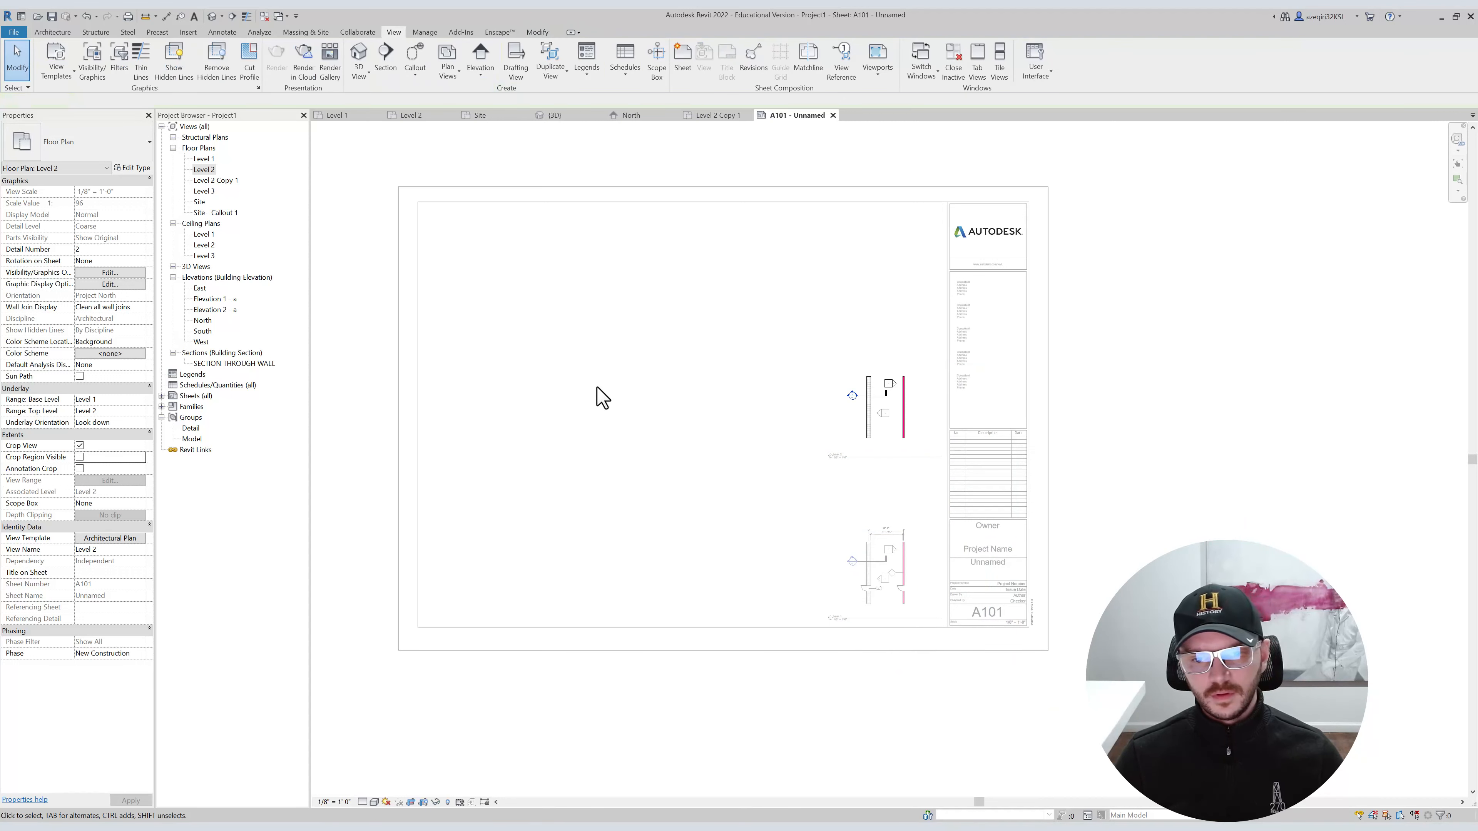
pyautogui.doubleClick(617, 397)
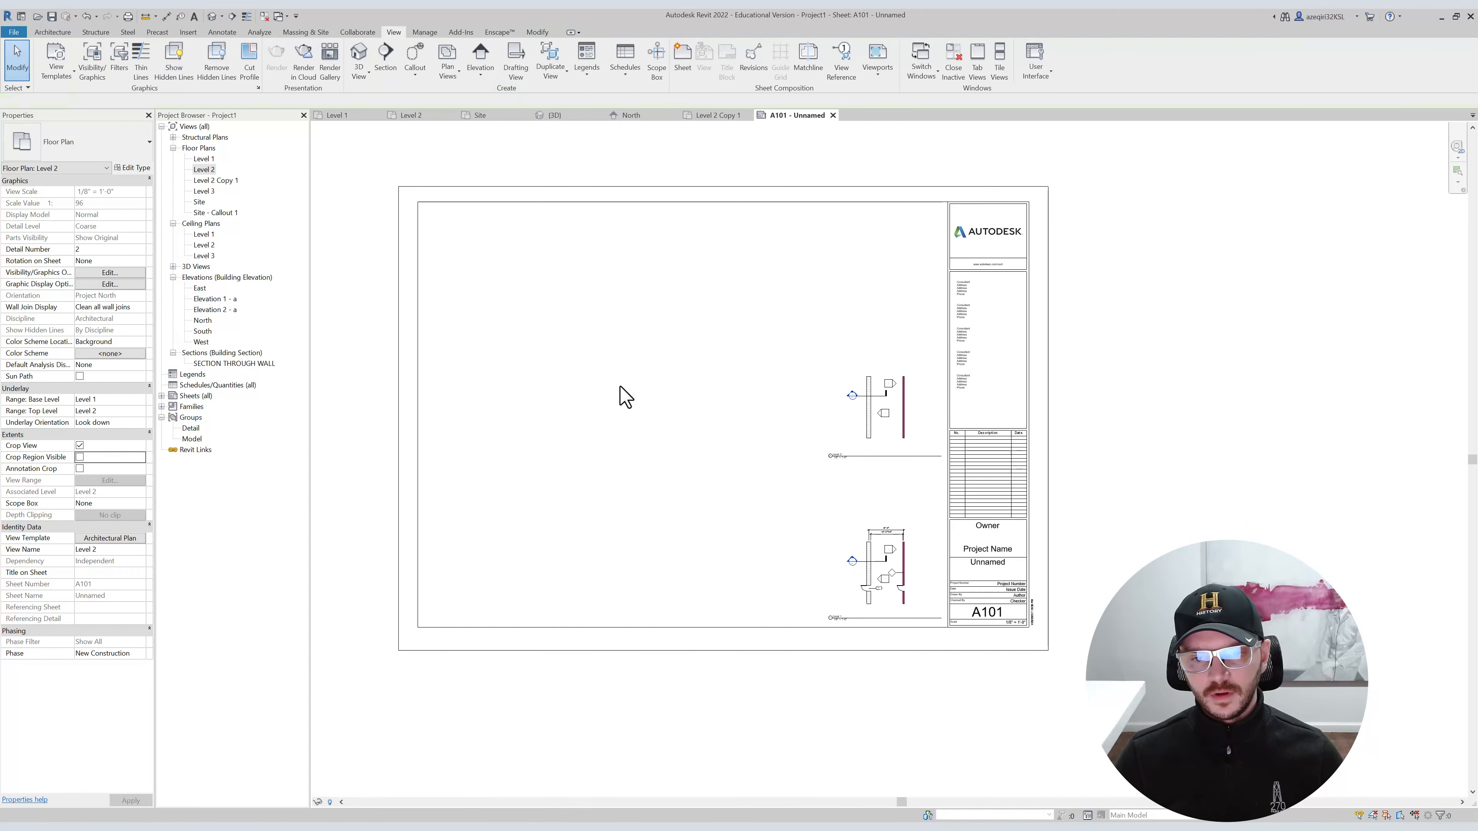
pyautogui.doubleClick(891, 408)
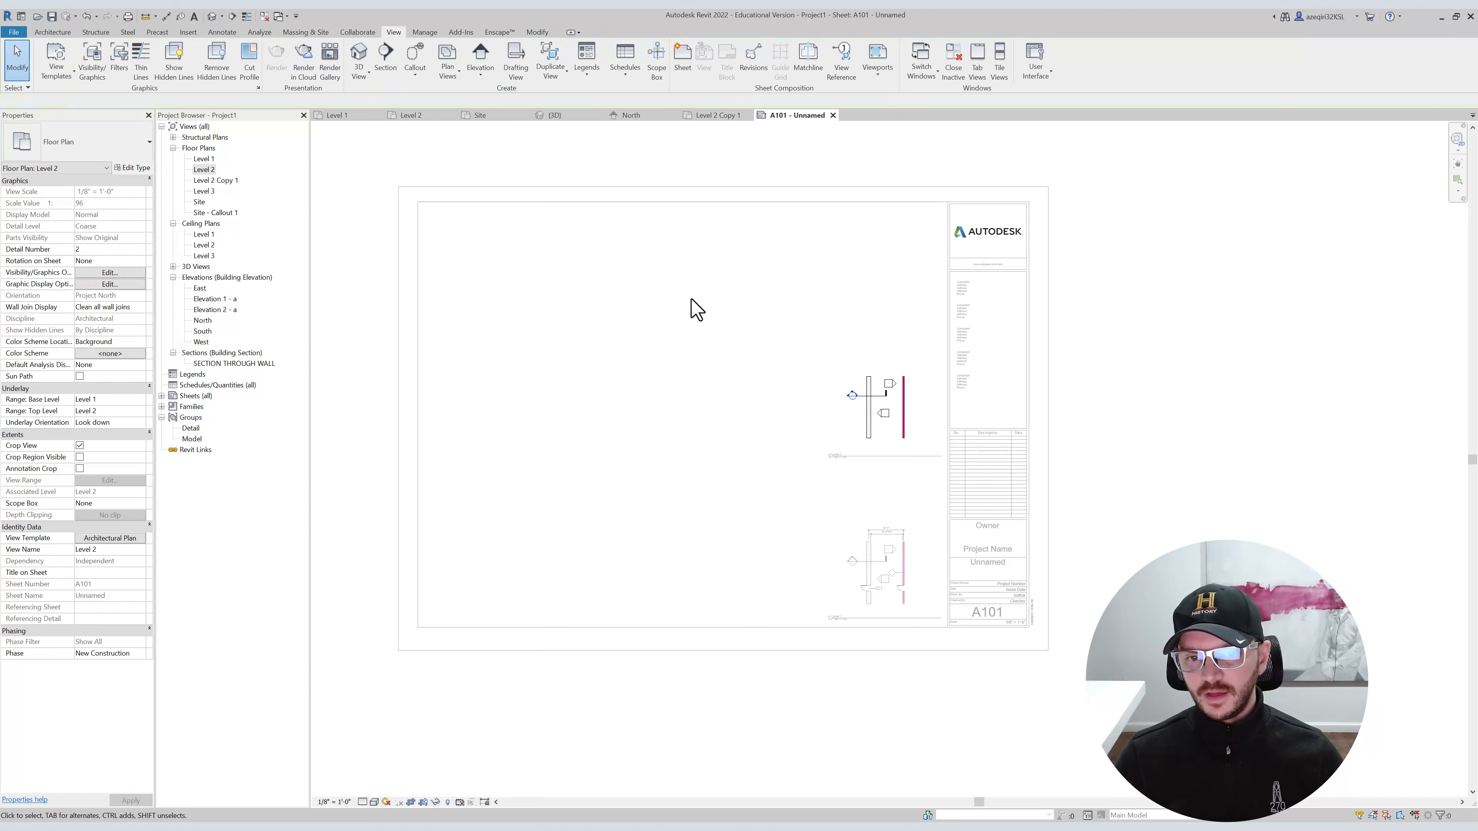
pyautogui.doubleClick(695, 312)
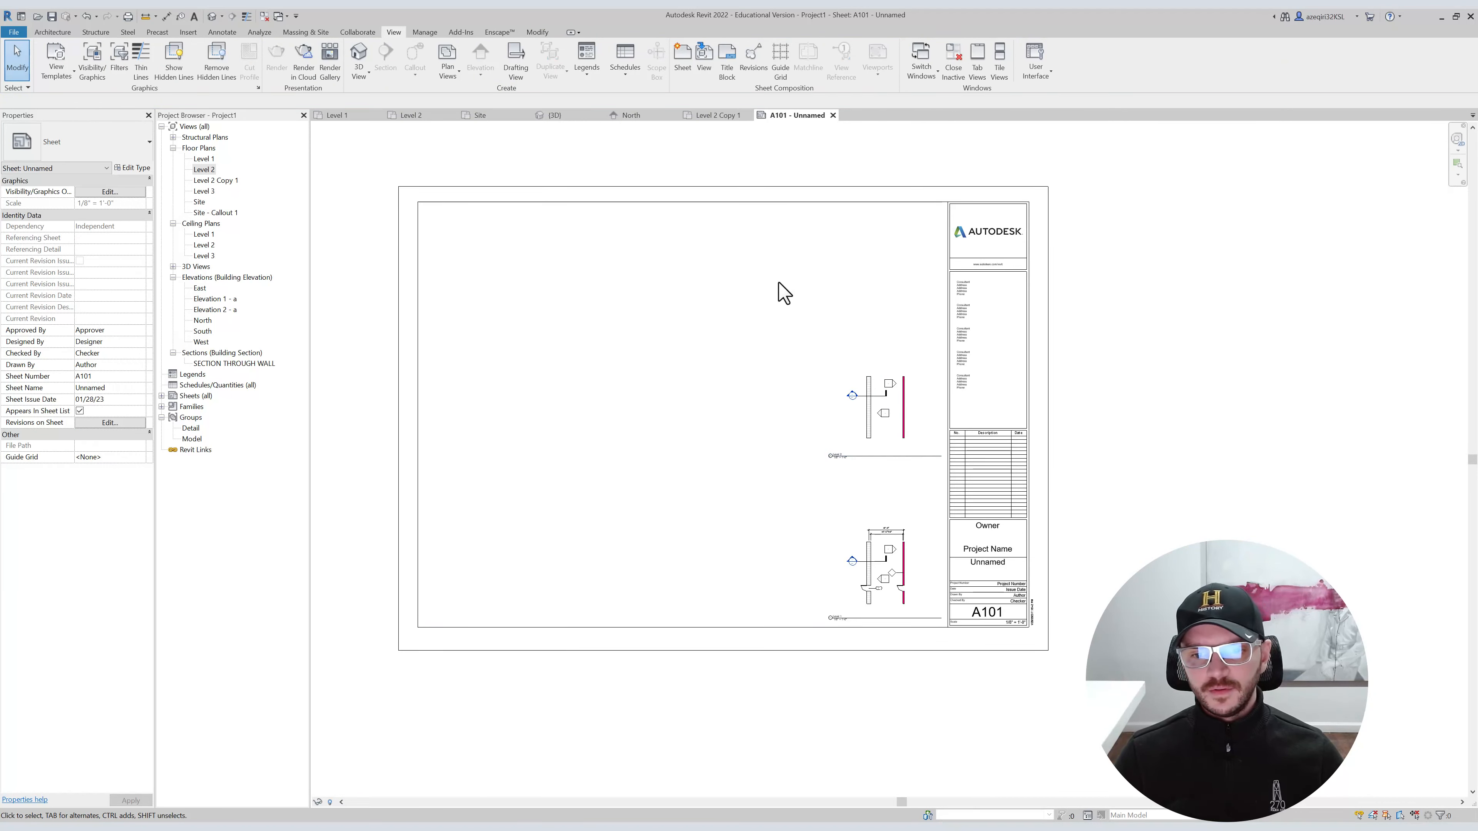
# Review the list of open windows available for switching, without changing the active sheet A101.
pyautogui.click(960, 291)
pyautogui.press('Escape')
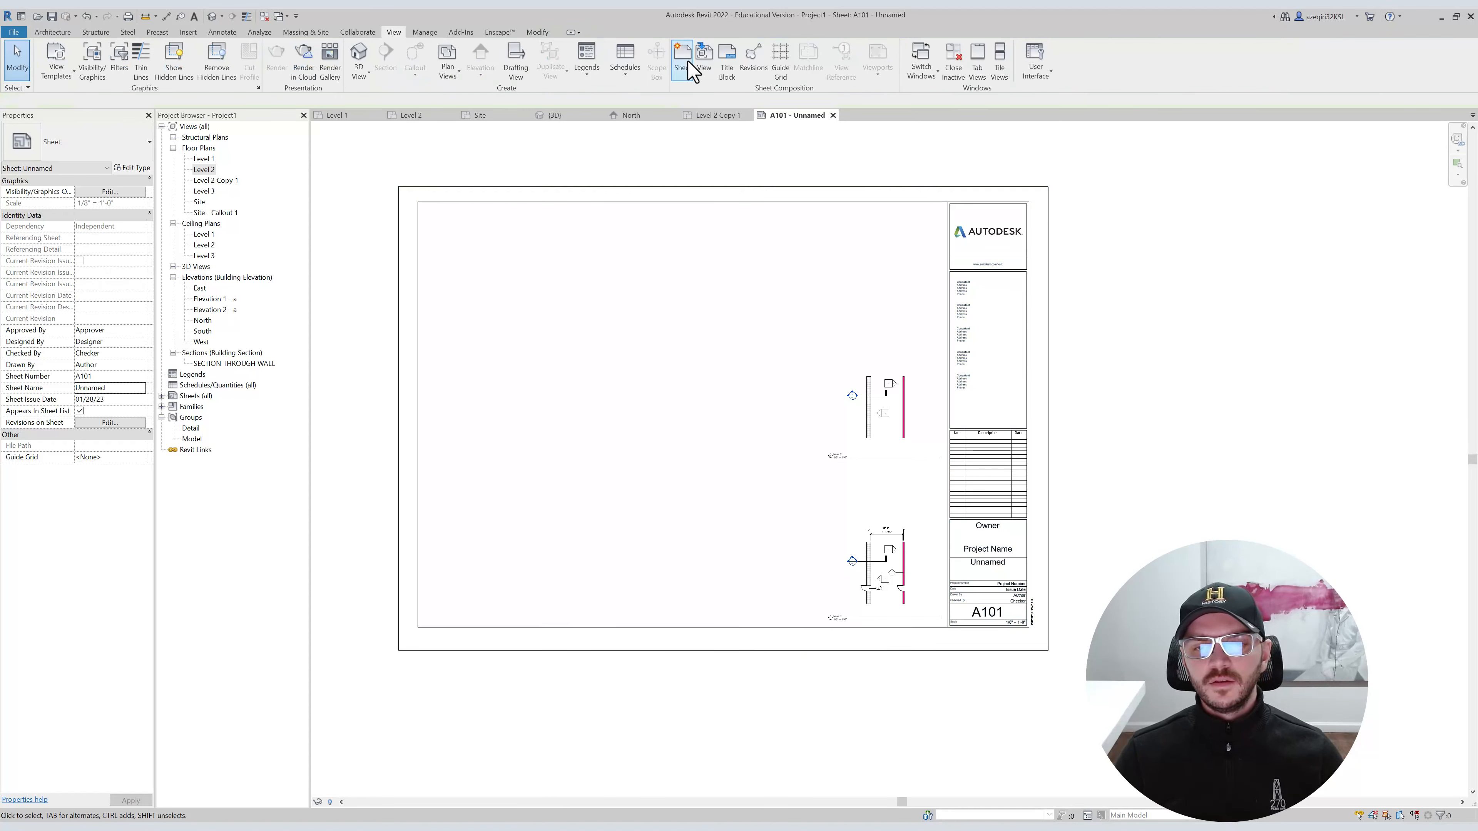
pyautogui.click(920, 63)
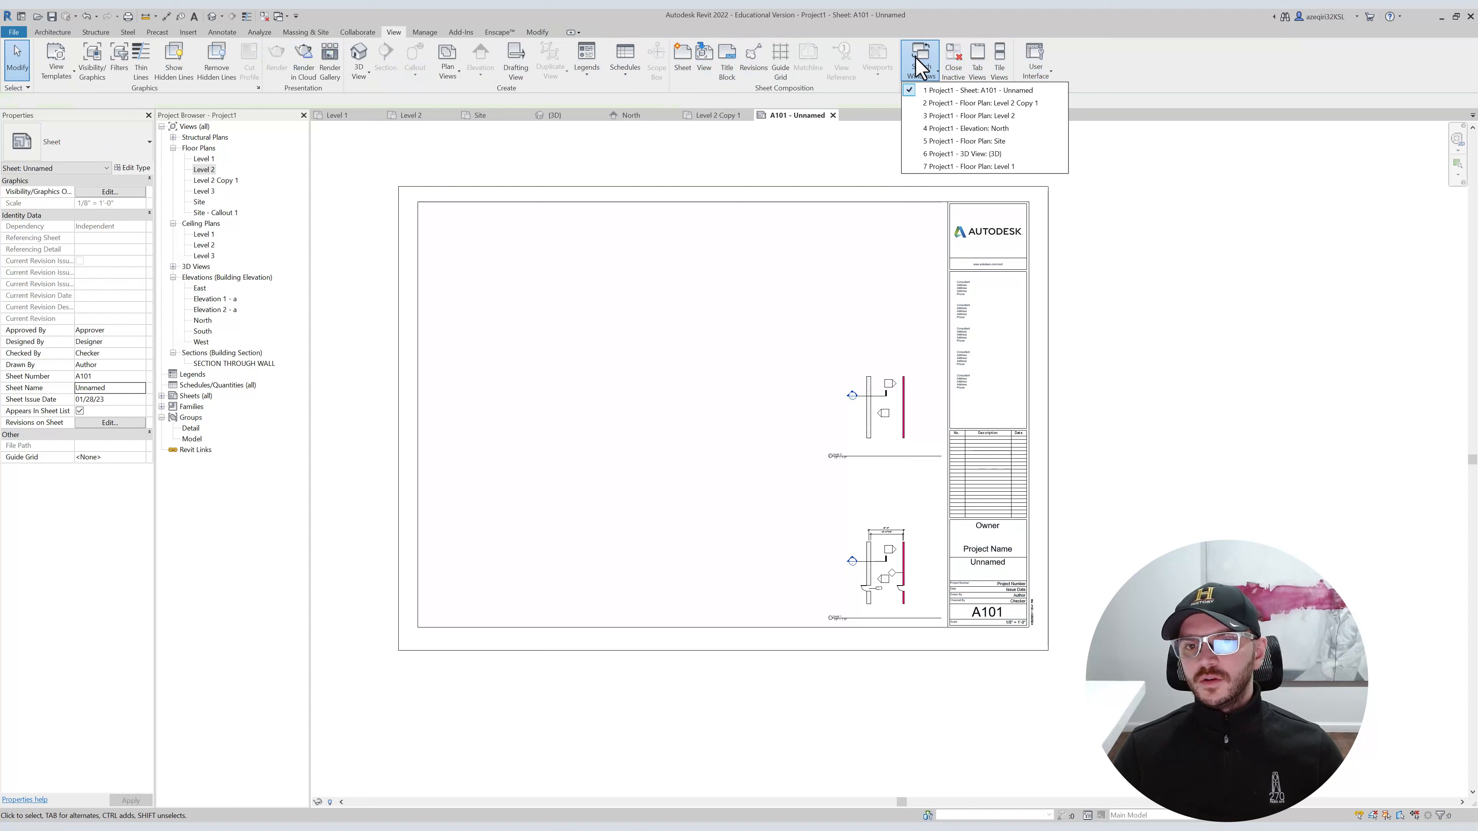
pyautogui.click(819, 163)
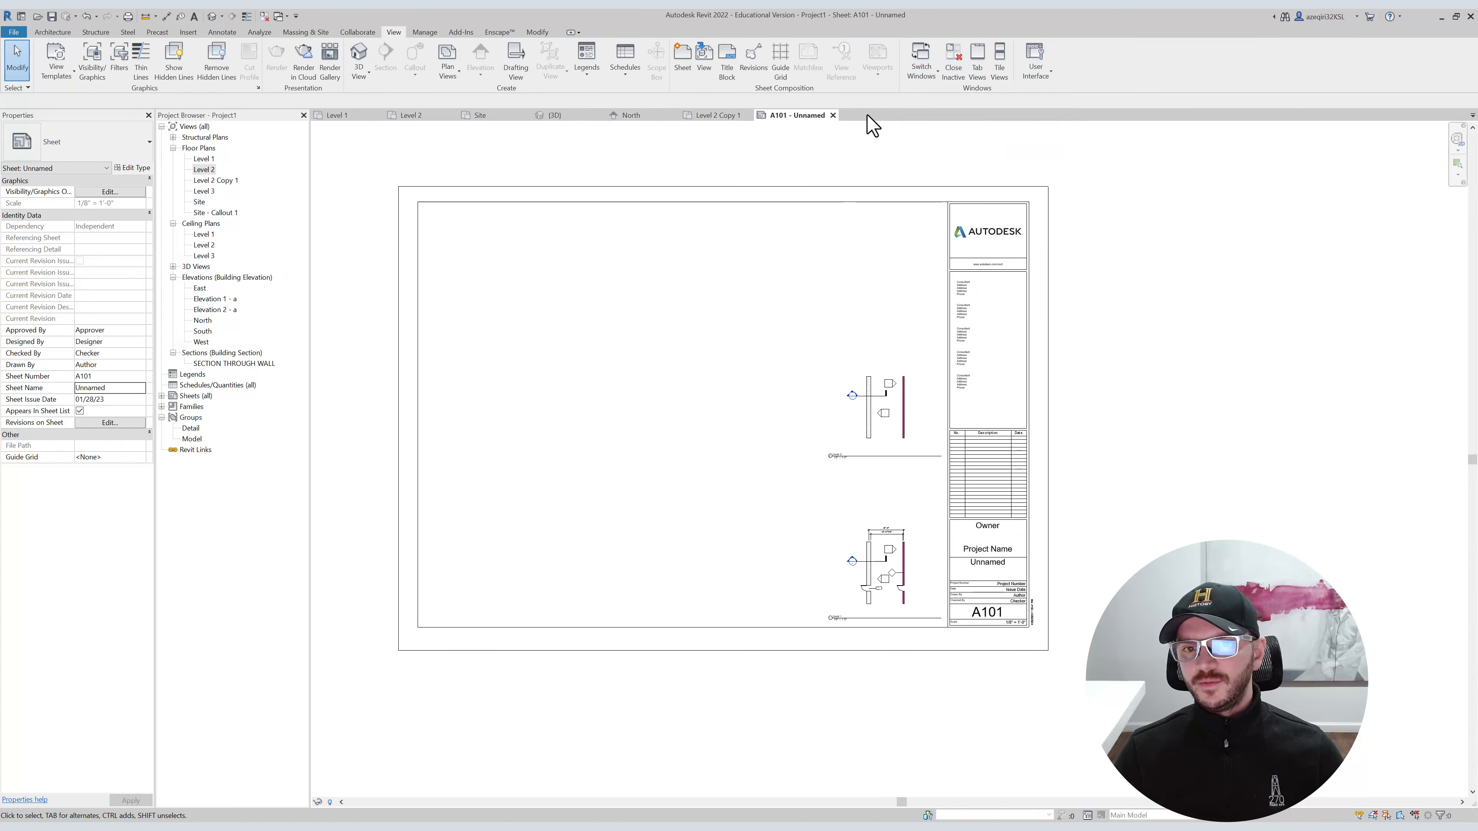
pyautogui.click(921, 63)
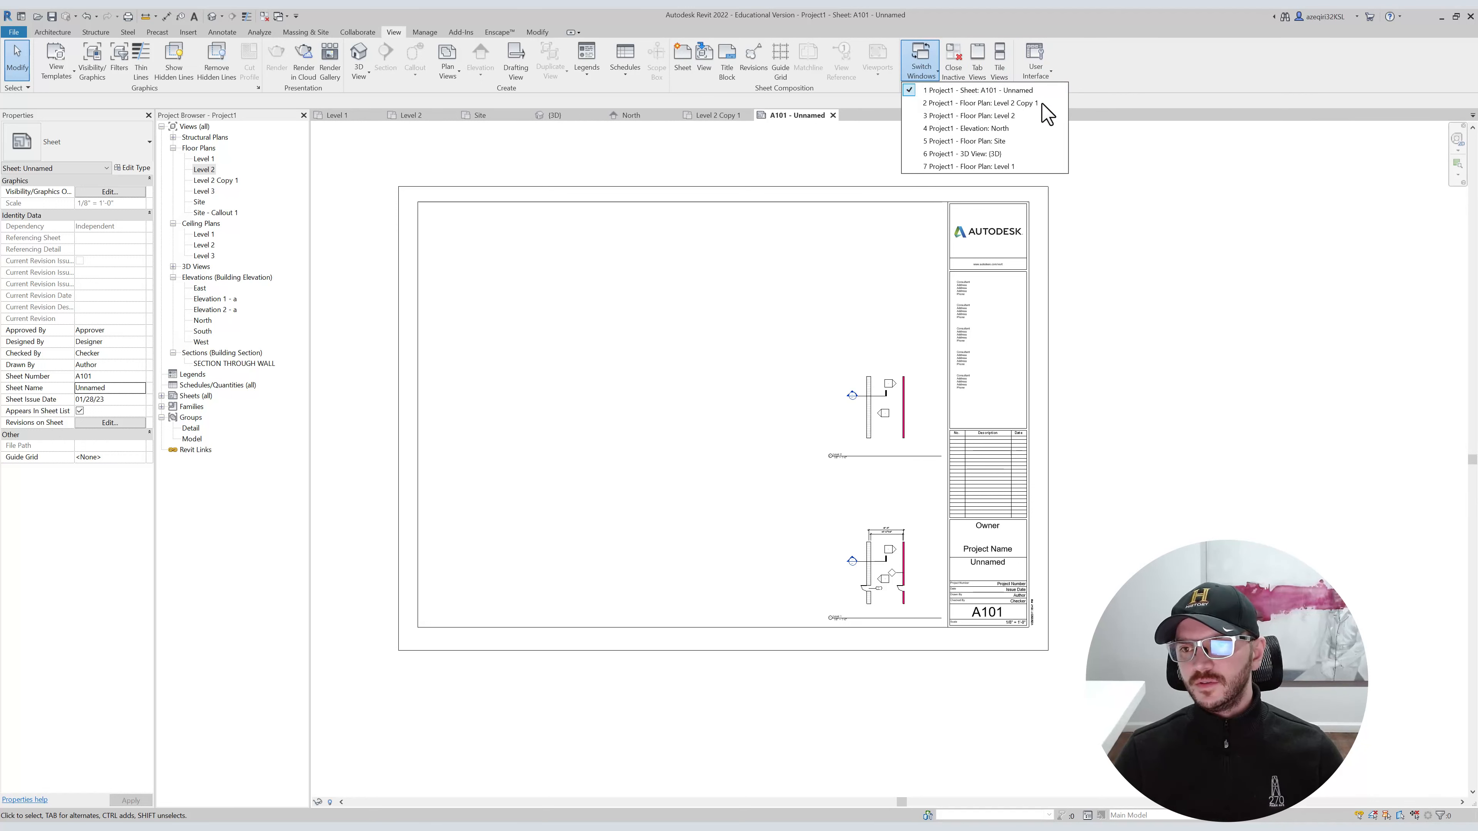
pyautogui.click(1472, 115)
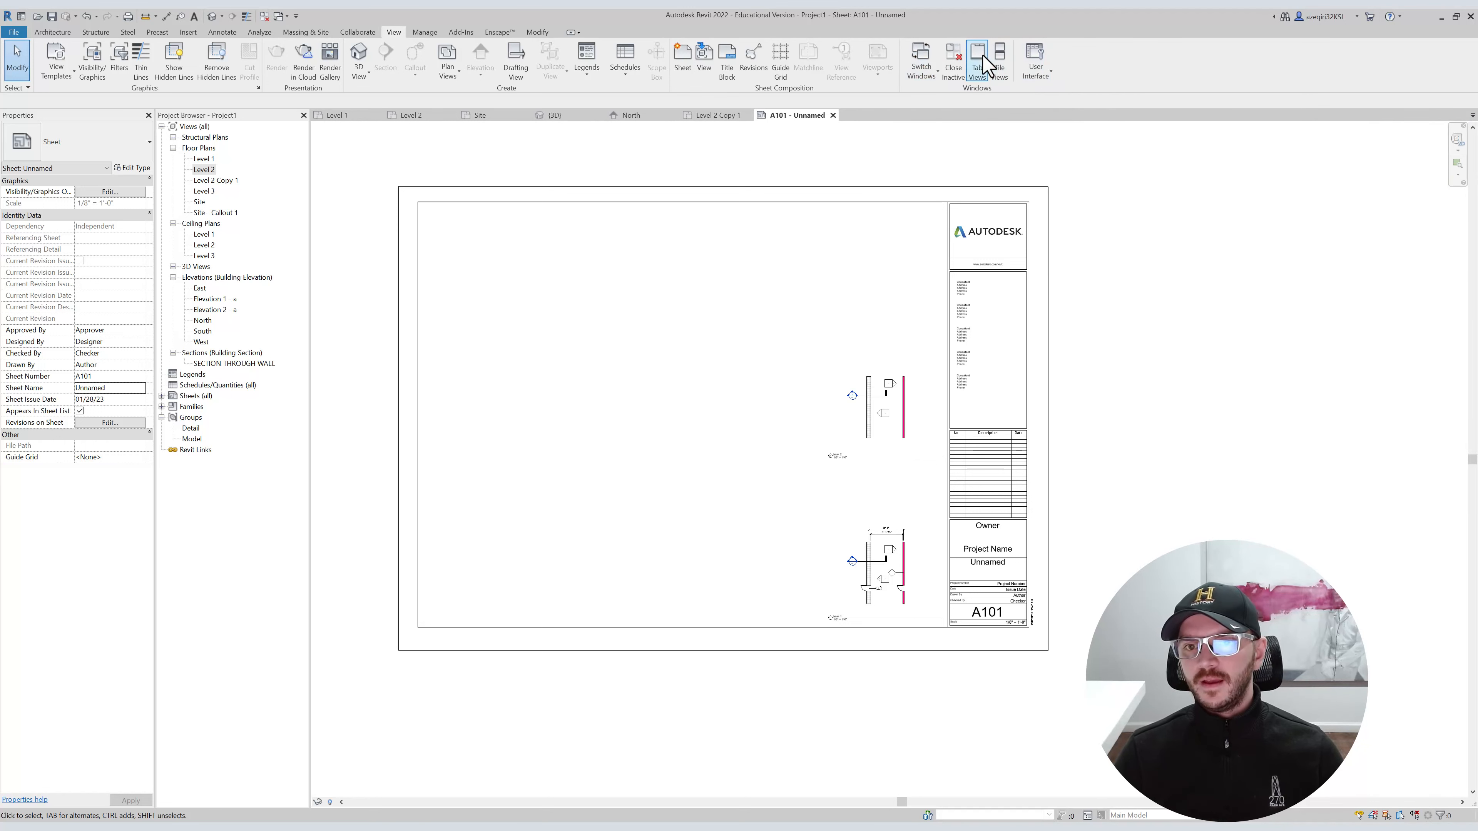
# Close all views except sheet A101 and reopen the Level 1 and Level 2 floor plans.
pyautogui.click(961, 64)
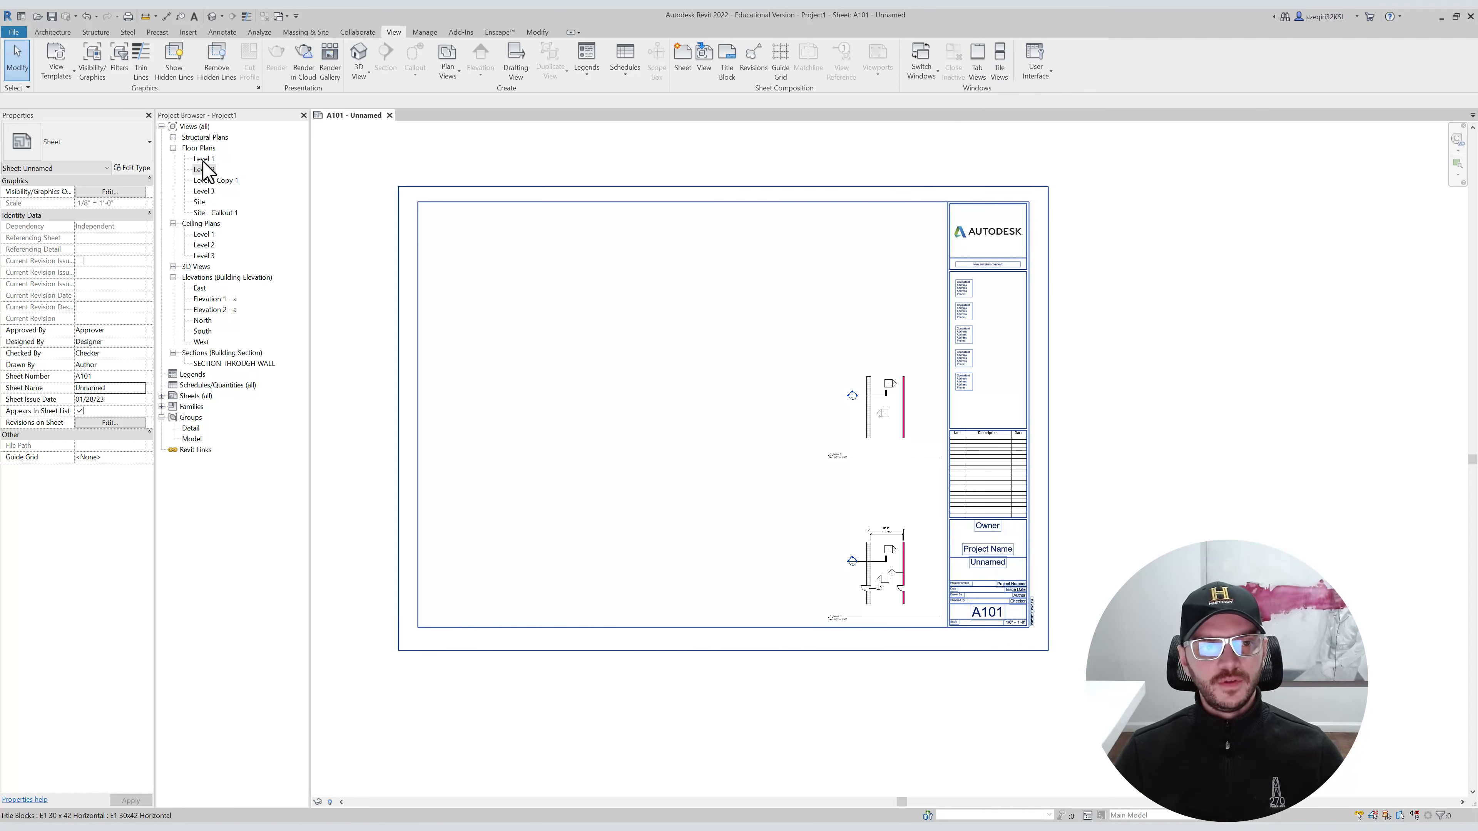
pyautogui.doubleClick(203, 160)
pyautogui.doubleClick(204, 170)
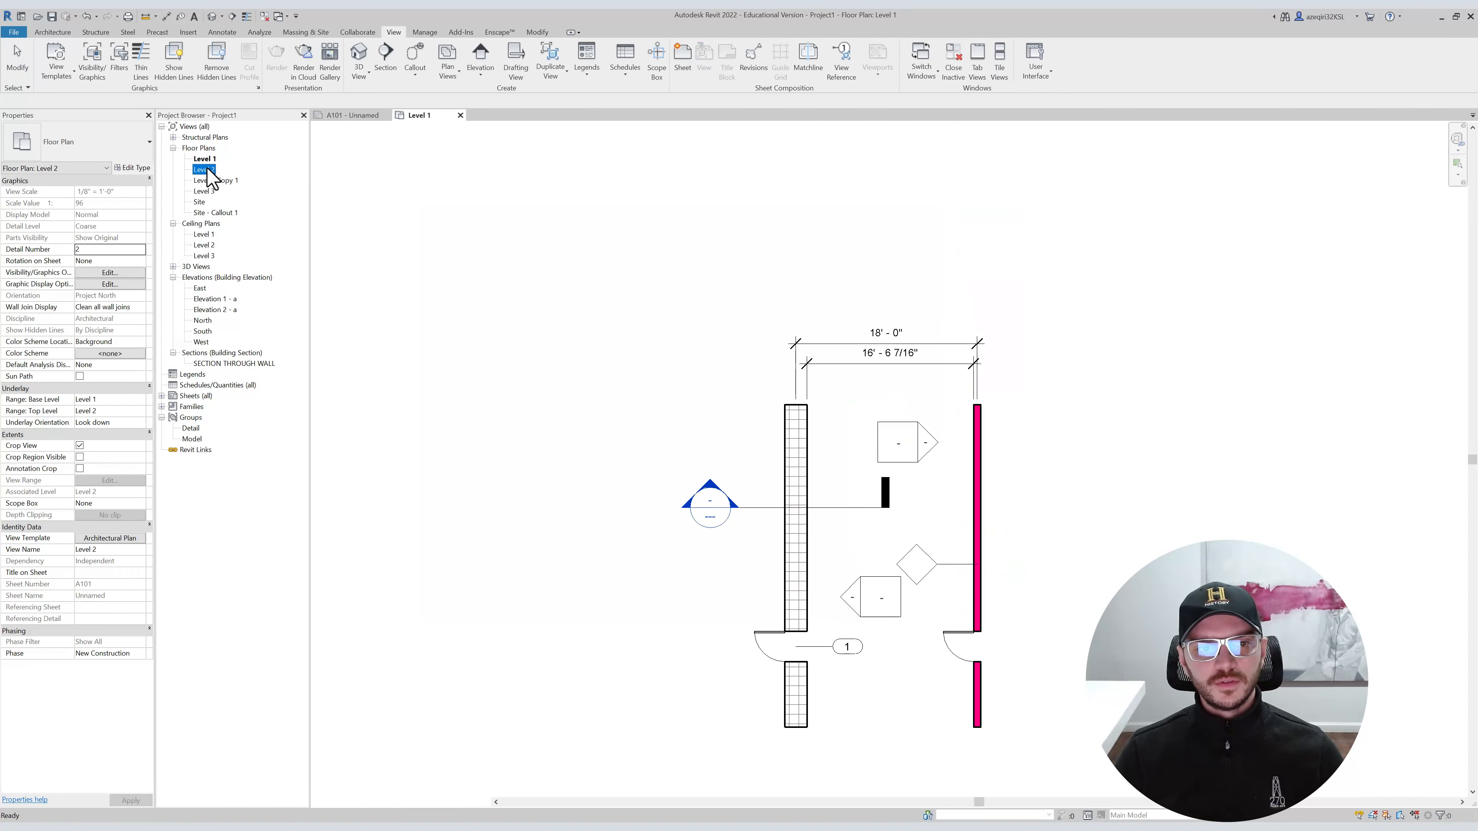
# Tile the three open views, fit each one to its window, and tile them again with sheet A101 in first place.
pyautogui.click(999, 58)
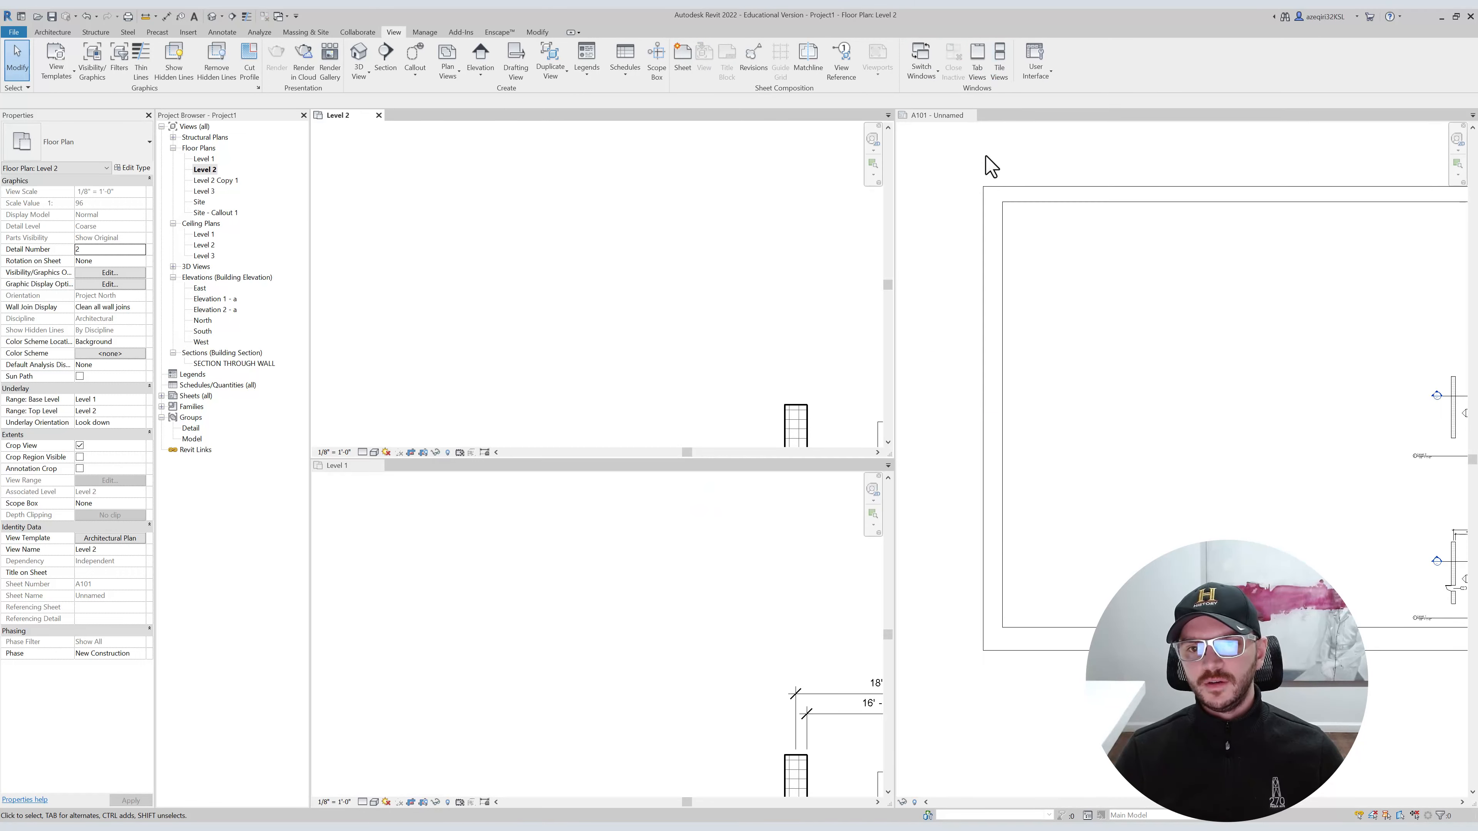
pyautogui.click(966, 169)
pyautogui.press('z')
pyautogui.press('a')
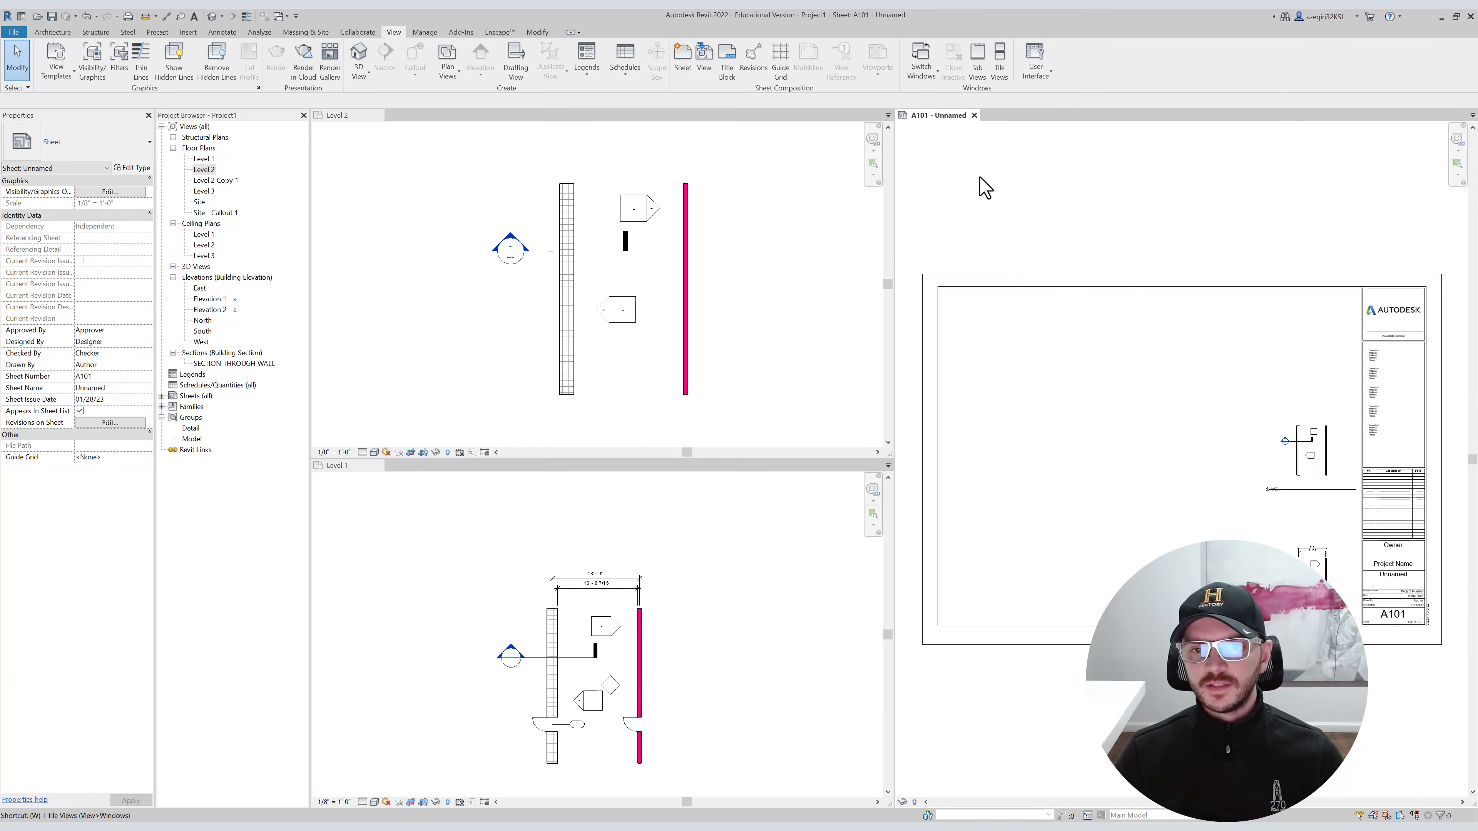
pyautogui.press('w')
pyautogui.press('t')
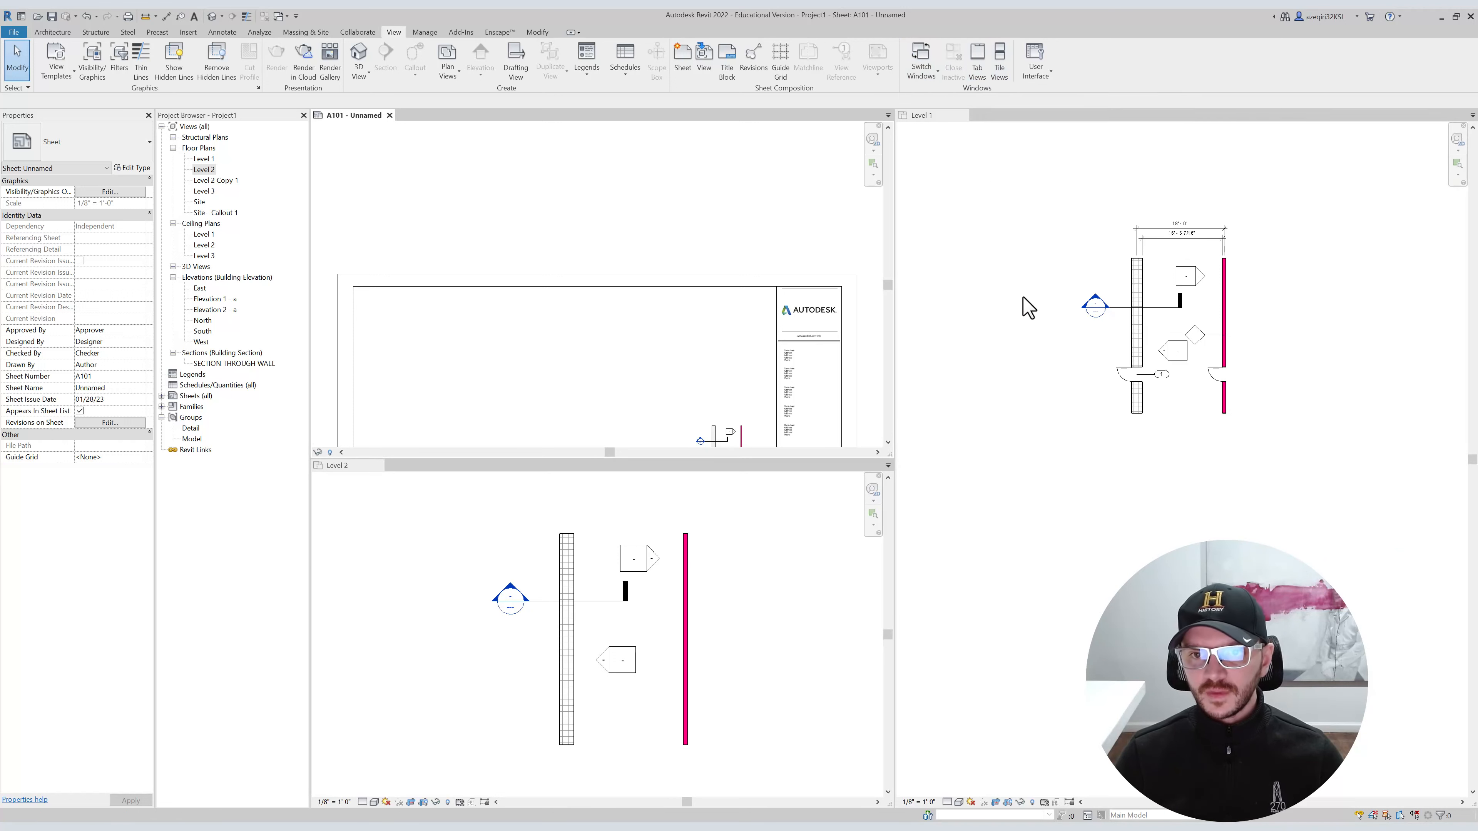
# Make Level 1 the active view, return all open views to a tabbed layout, and fit the plan to the window.
pyautogui.click(1014, 265)
pyautogui.press('t')
pyautogui.press('w')
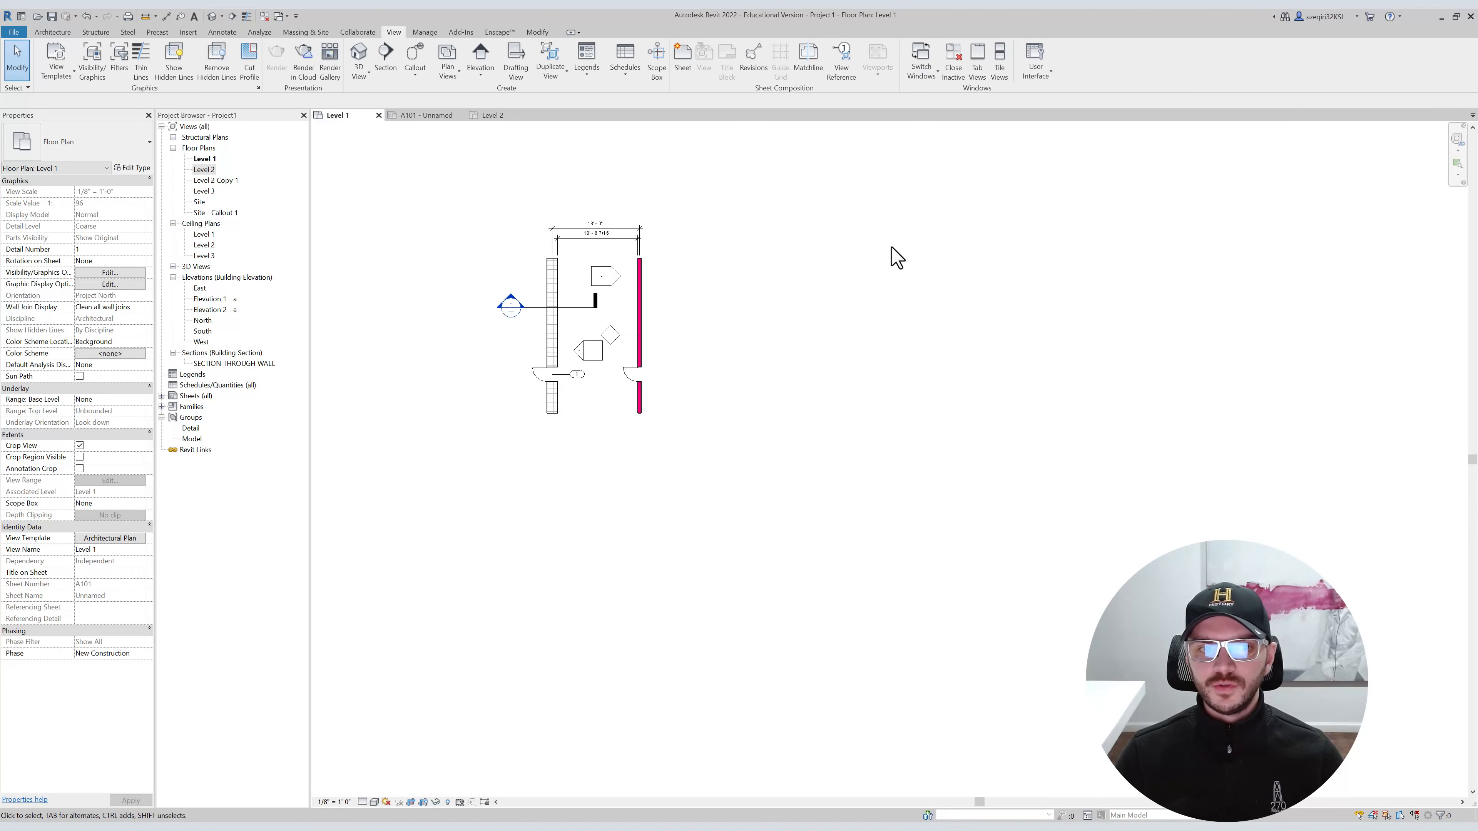
pyautogui.press('z')
pyautogui.press('e')
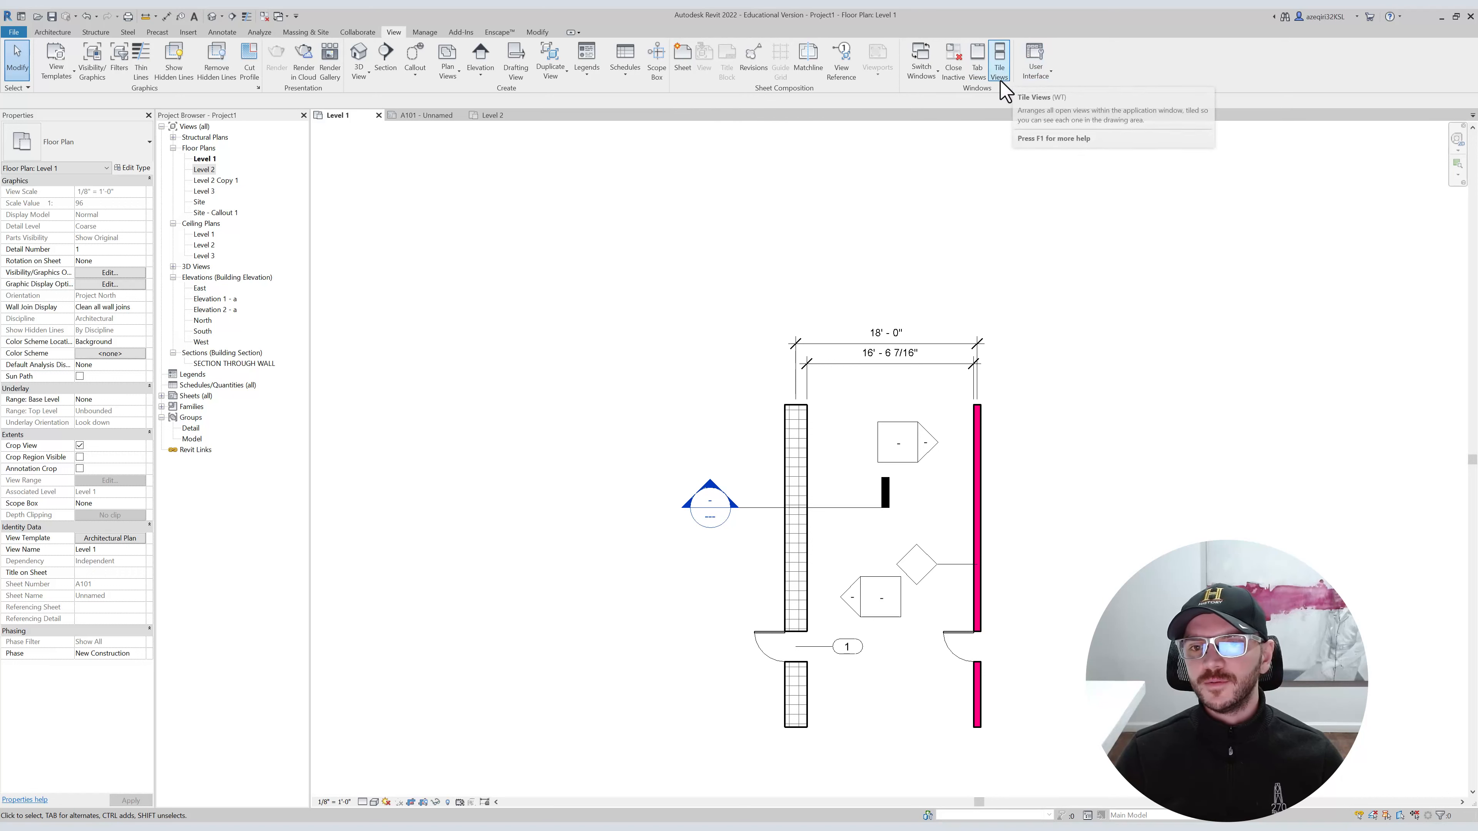
# Review the user interface display options and the project's Snaps settings without changing them.
pyautogui.click(1035, 71)
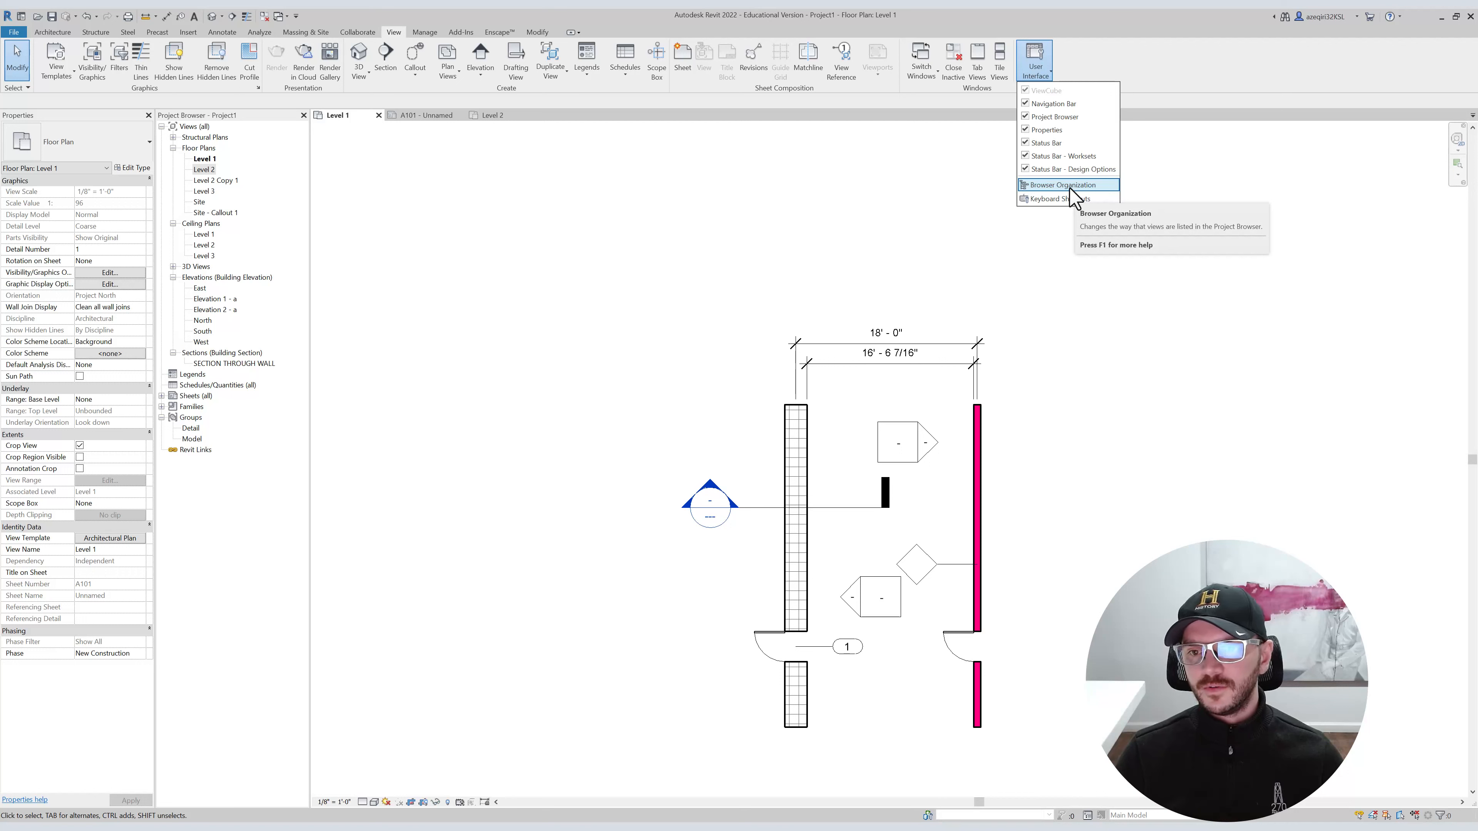
pyautogui.click(835, 195)
pyautogui.click(431, 32)
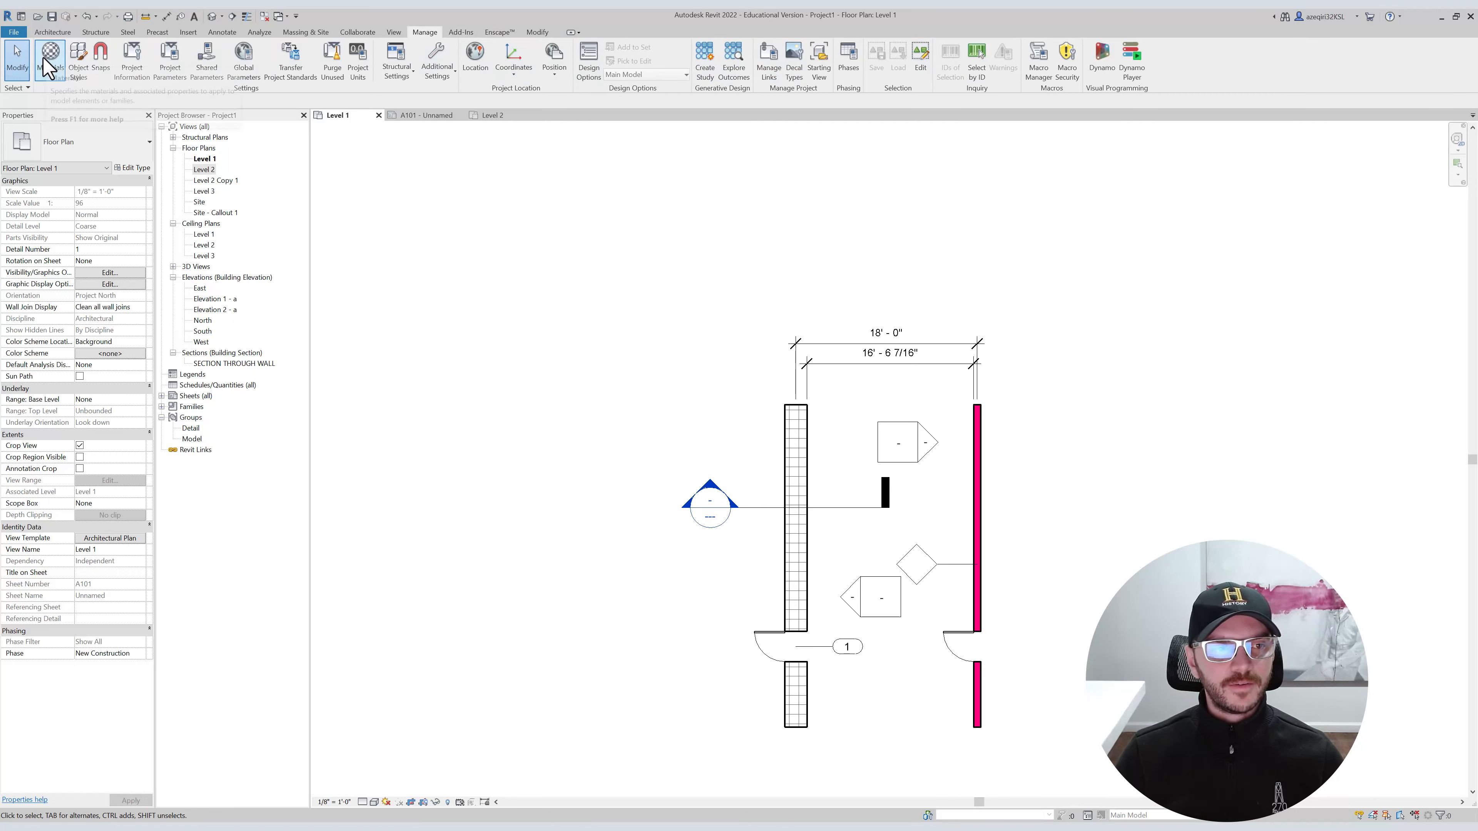
pyautogui.click(102, 64)
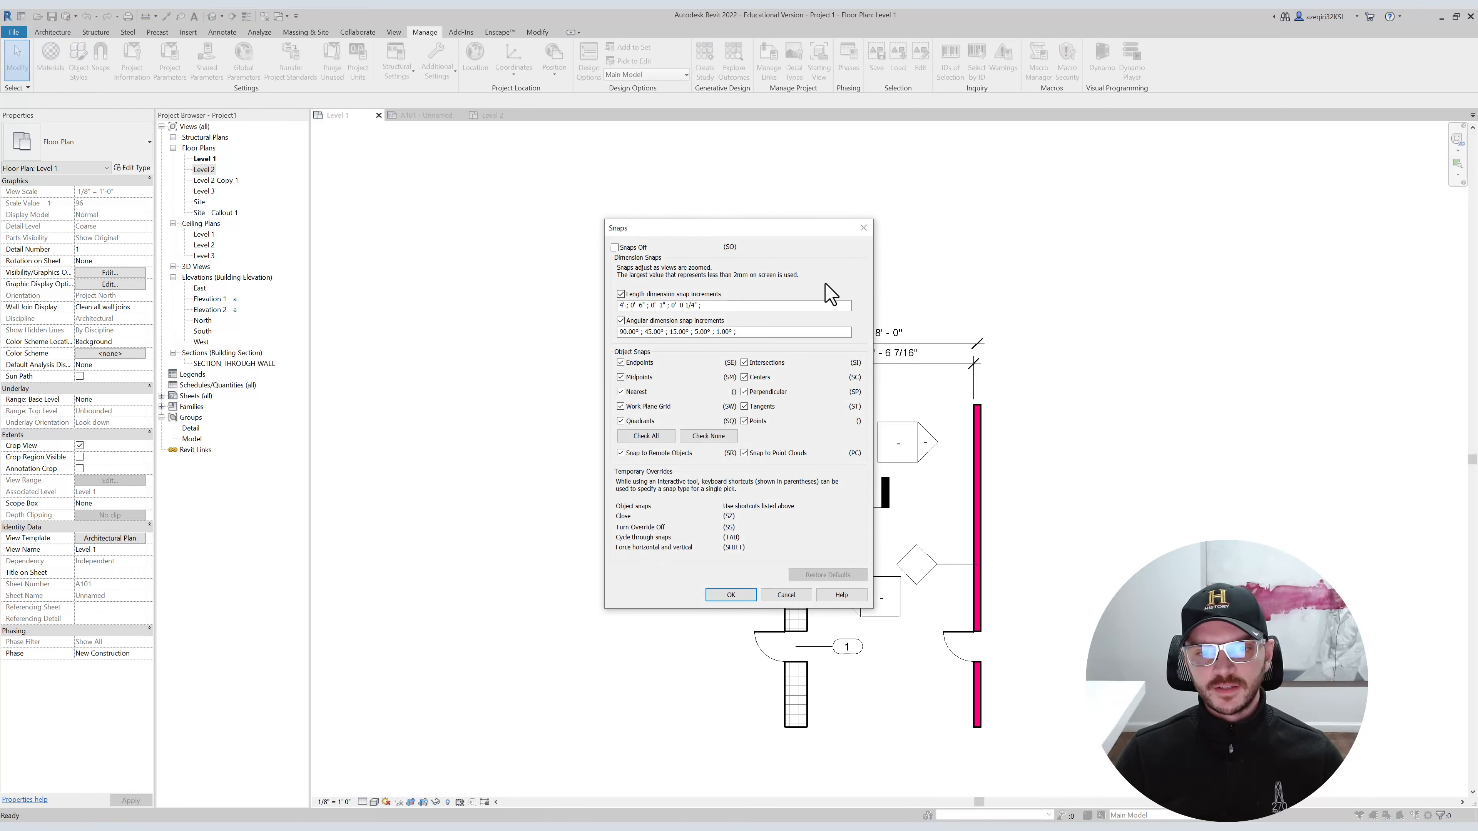
pyautogui.moveTo(805, 233); pyautogui.dragTo(587, 217)
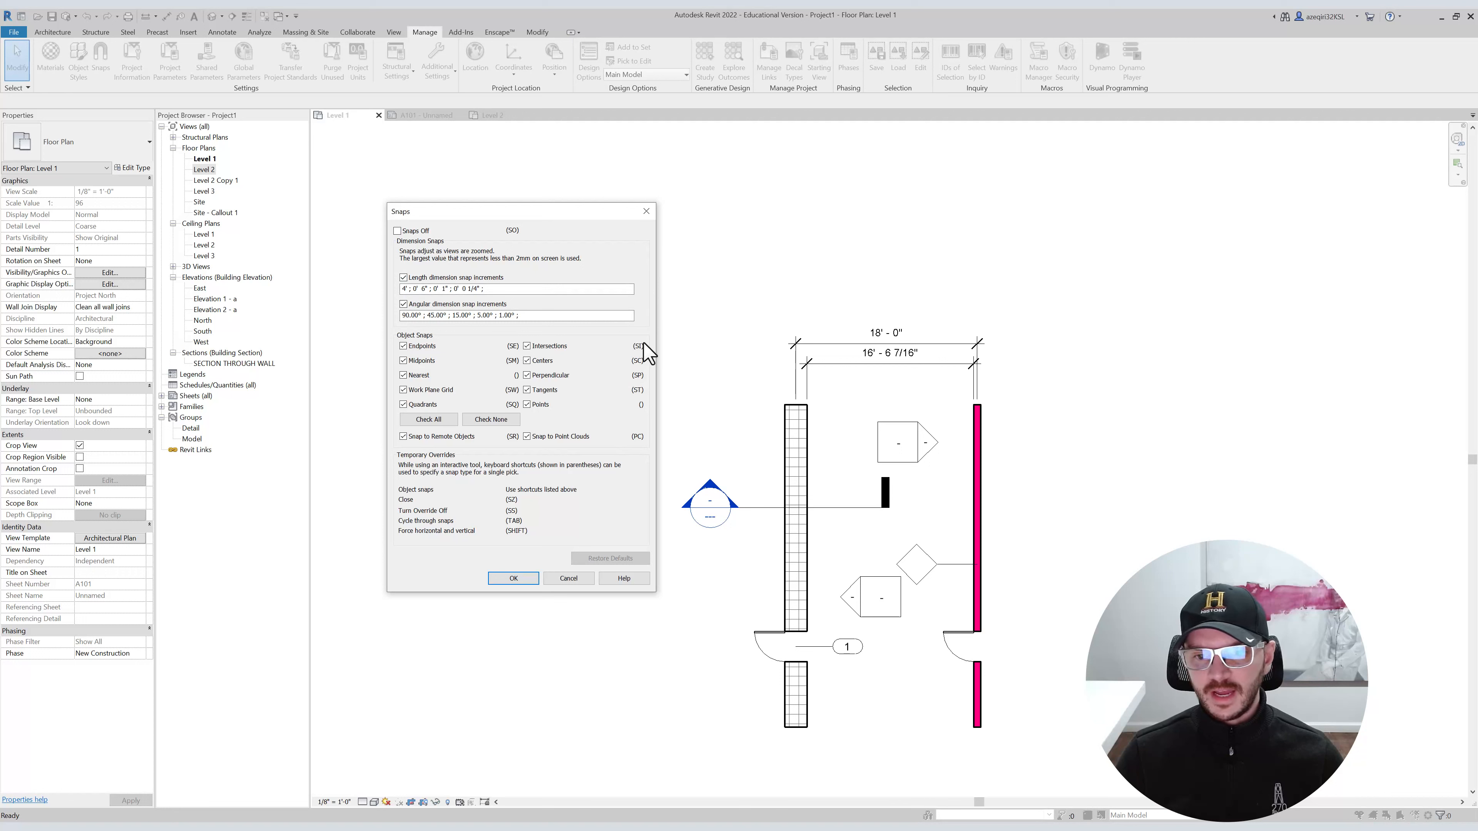
pyautogui.click(646, 211)
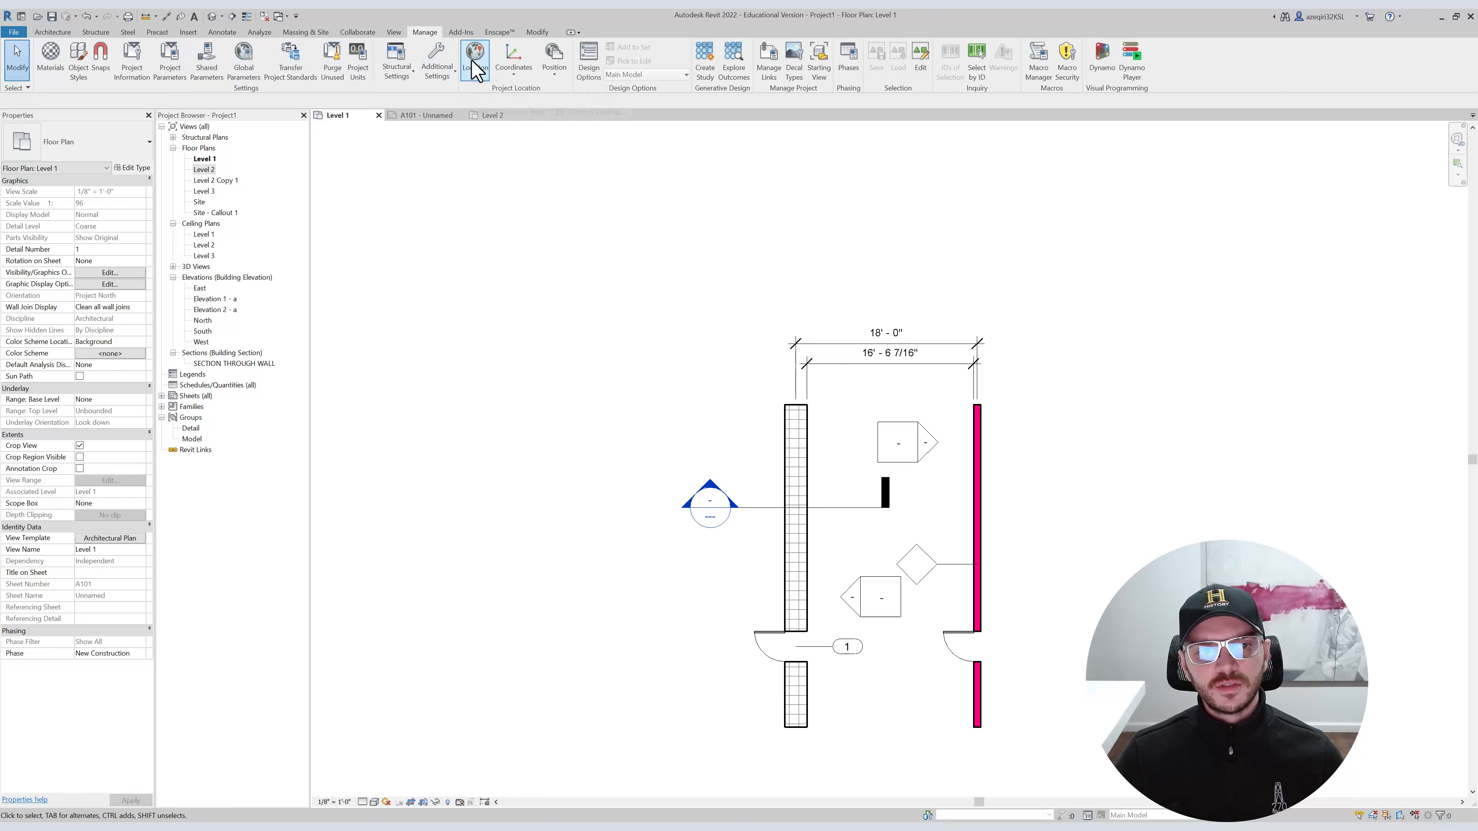
# Create a new line style named RED as a subcategory of Lines.
pyautogui.click(437, 67)
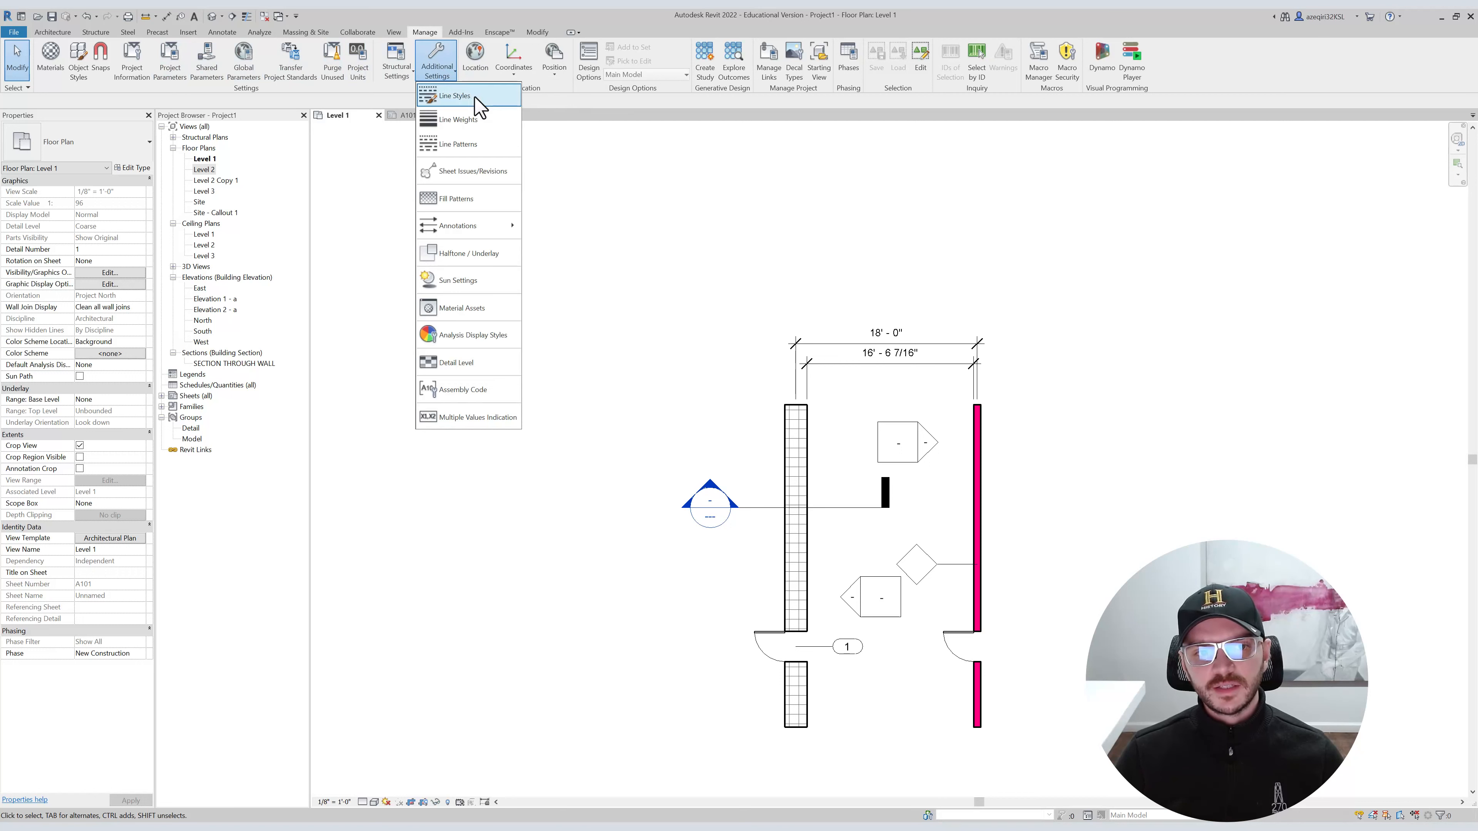
pyautogui.click(457, 96)
pyautogui.click(531, 342)
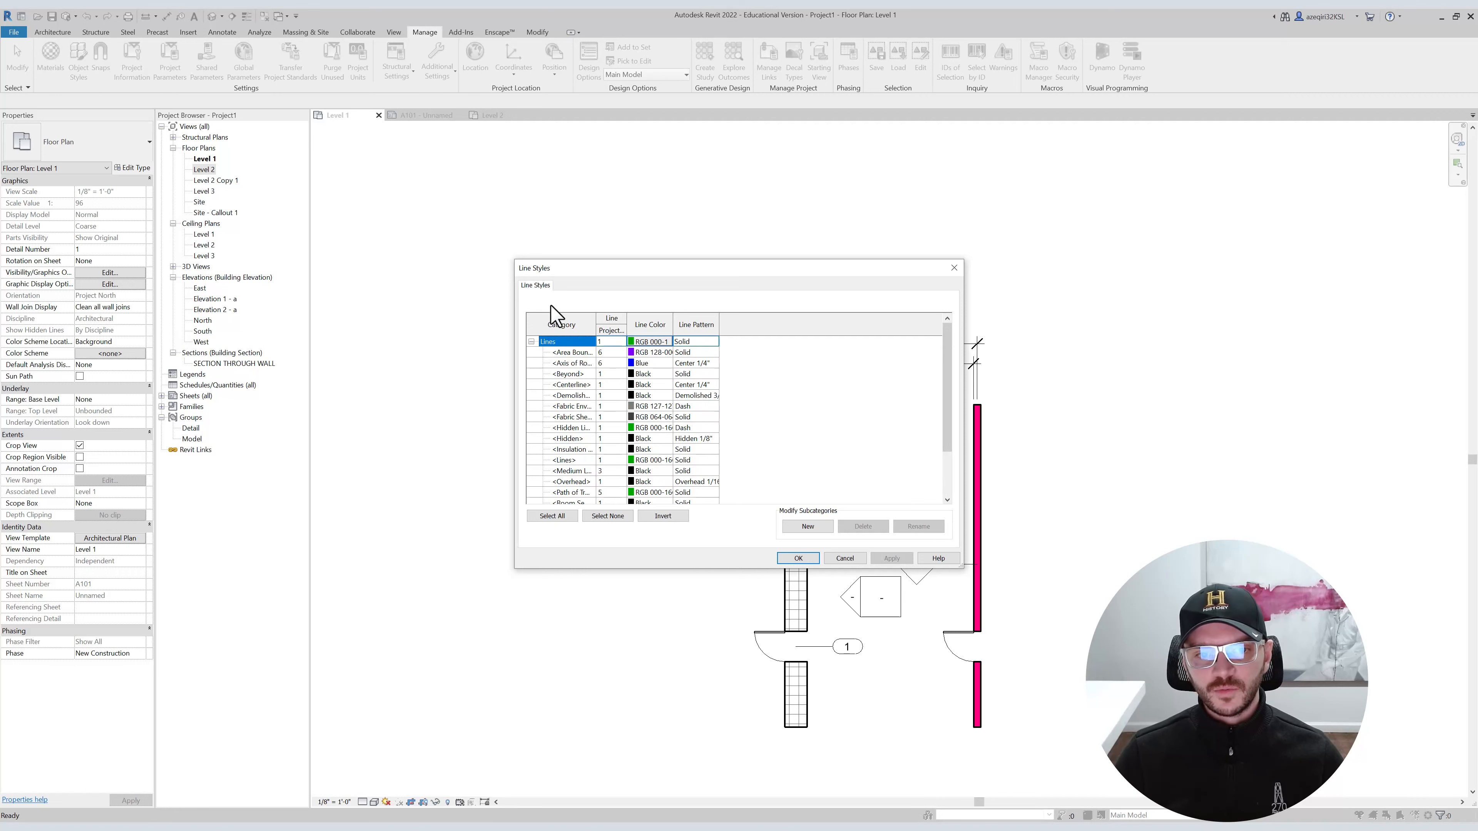
pyautogui.click(576, 353)
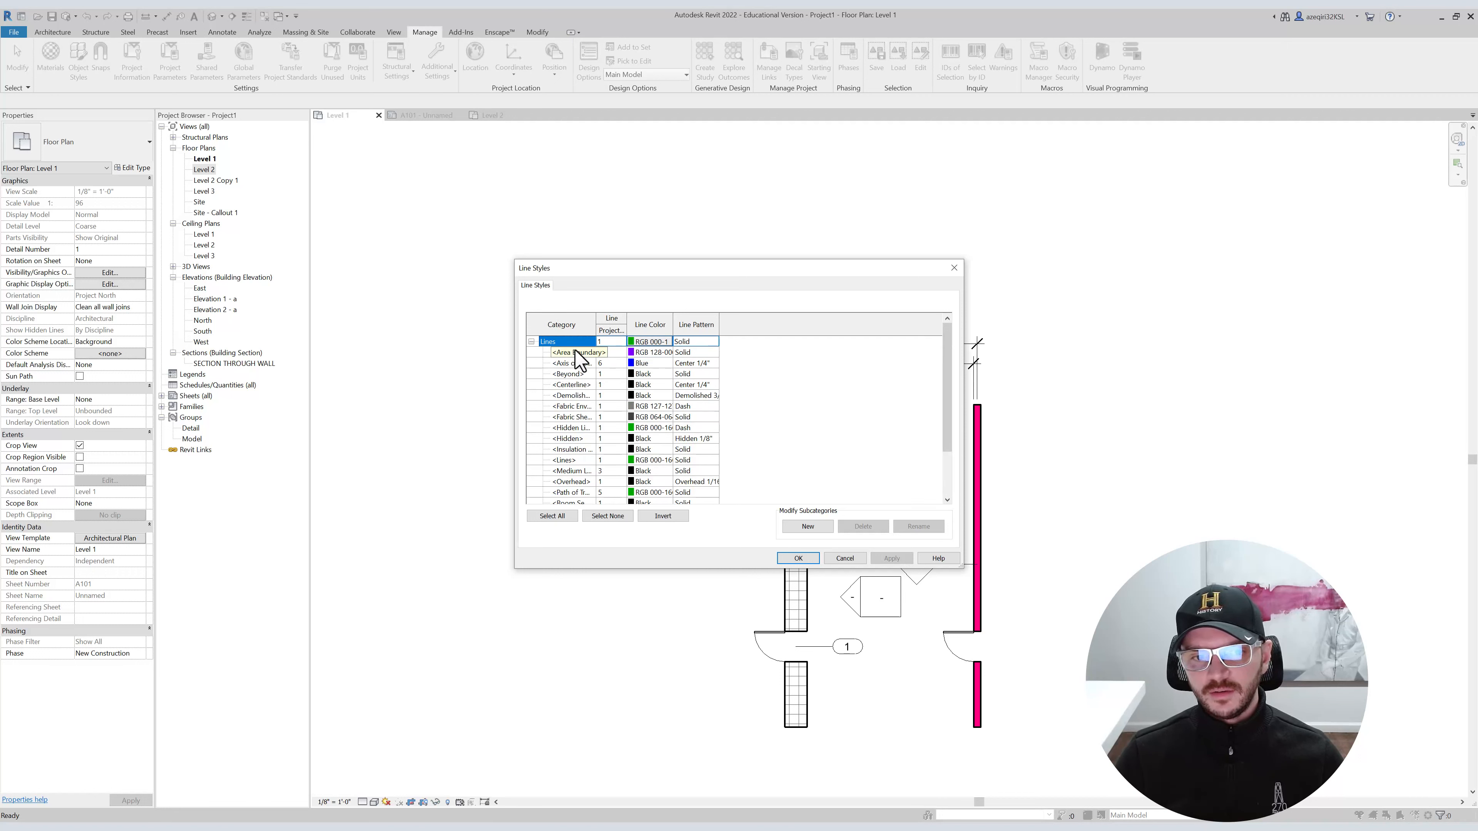
pyautogui.click(806, 526)
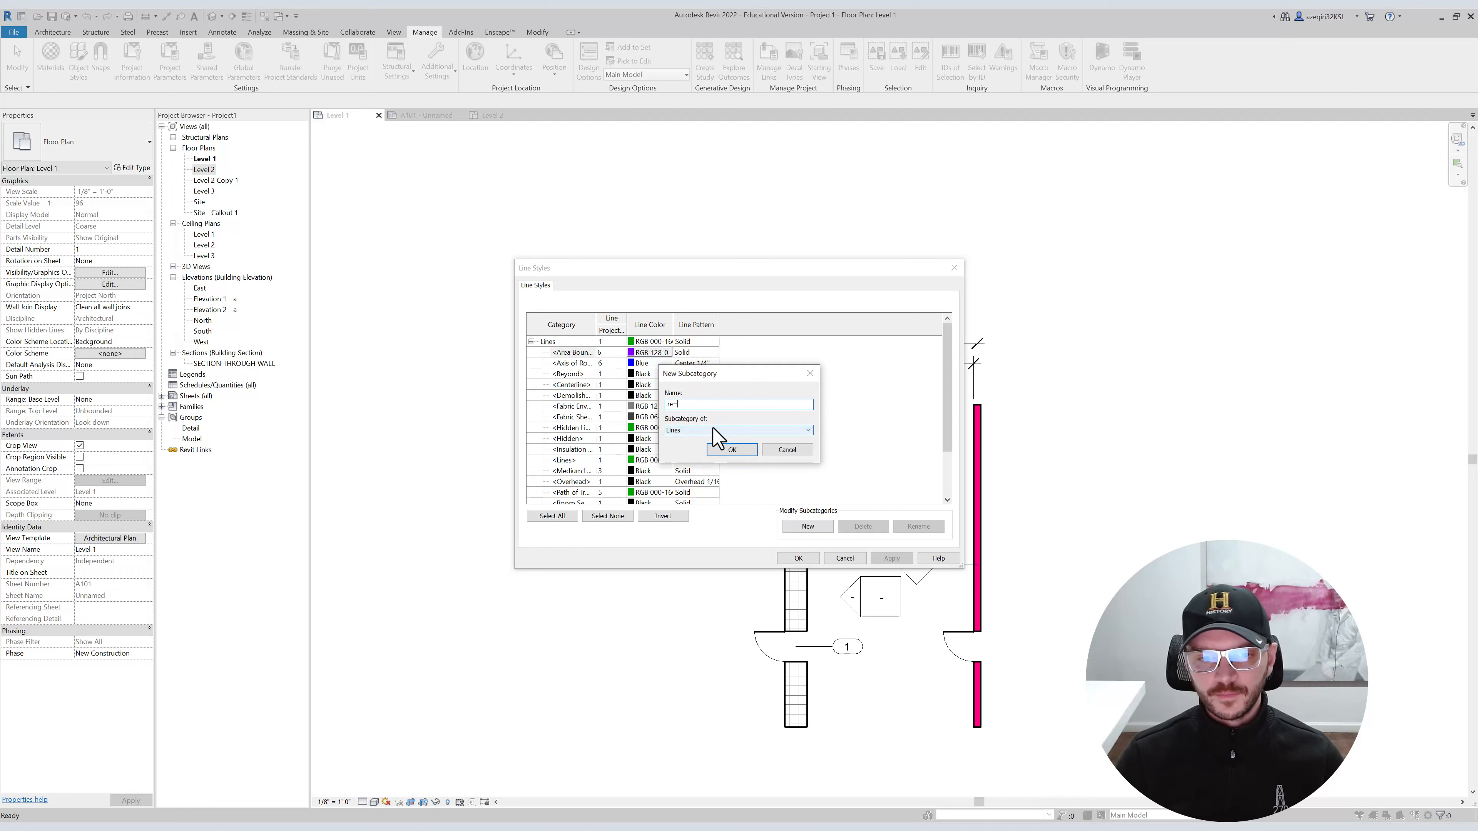
pyautogui.press('Return')
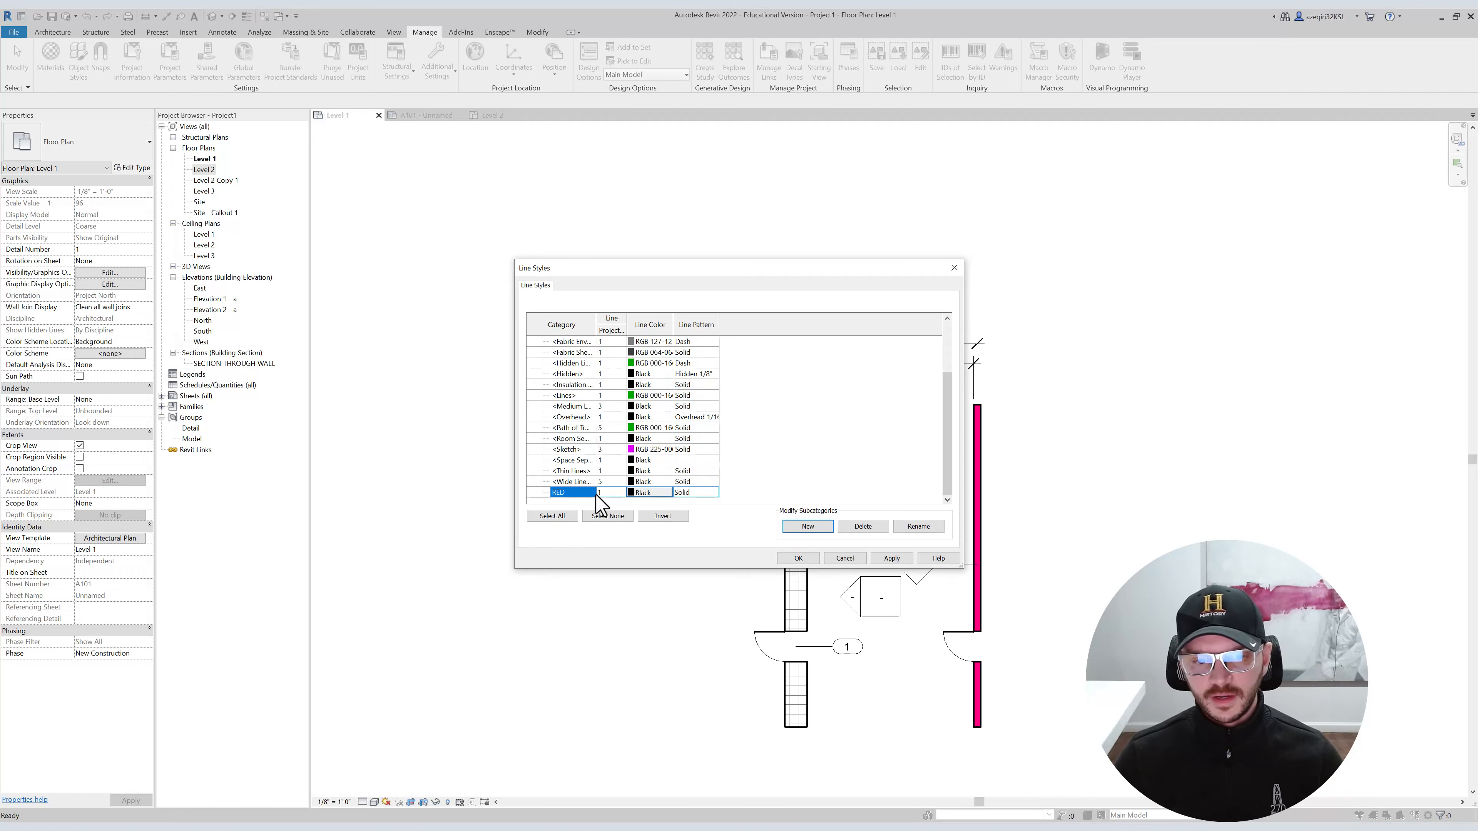
# Set the RED line style's projection line weight to 5 and its color to red (255, 0, 0), and accept the line styles.
pyautogui.click(620, 492)
pyautogui.click(608, 541)
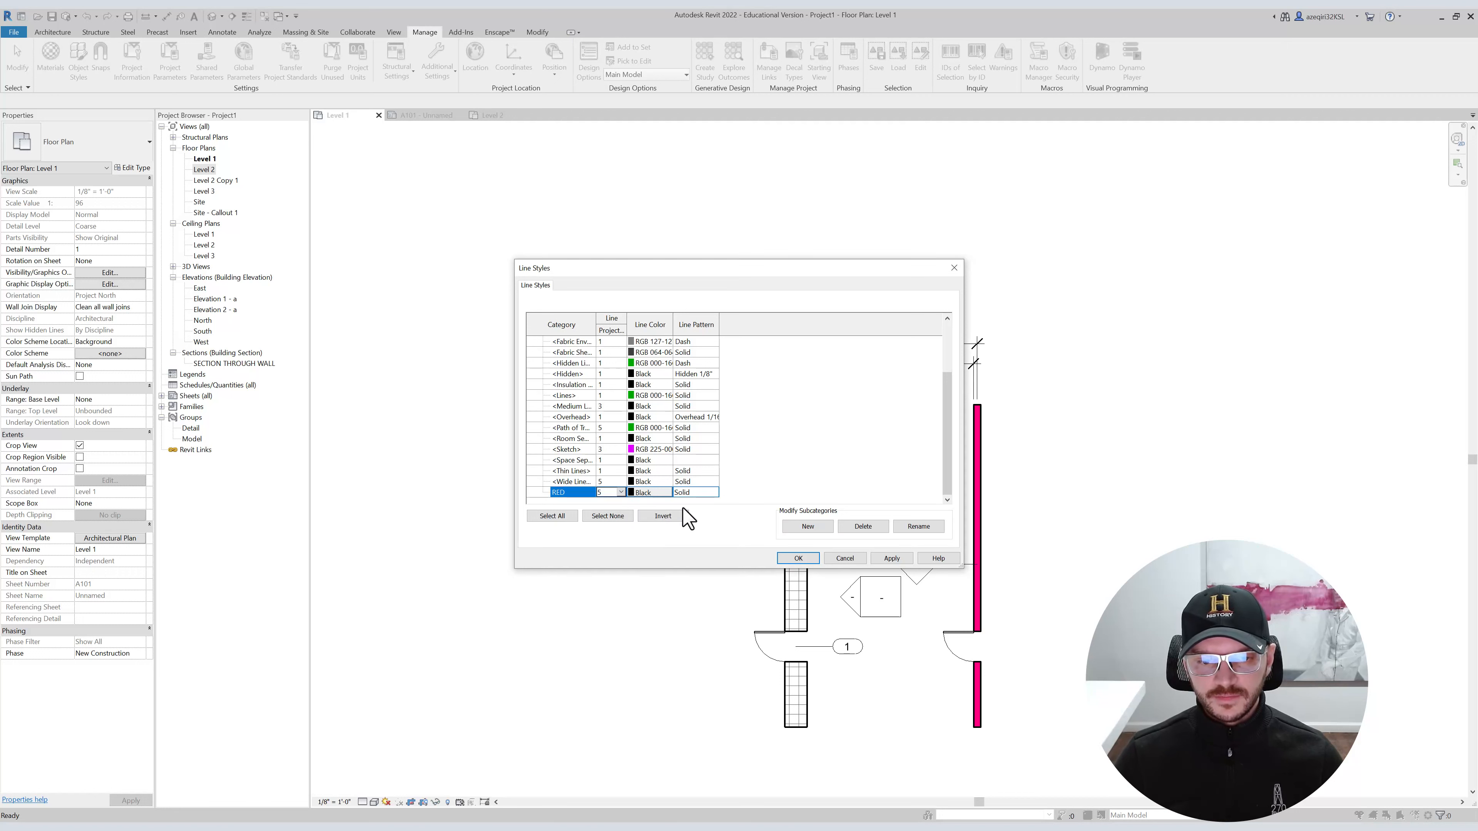
pyautogui.click(713, 493)
pyautogui.click(651, 493)
pyautogui.click(650, 493)
pyautogui.click(633, 428)
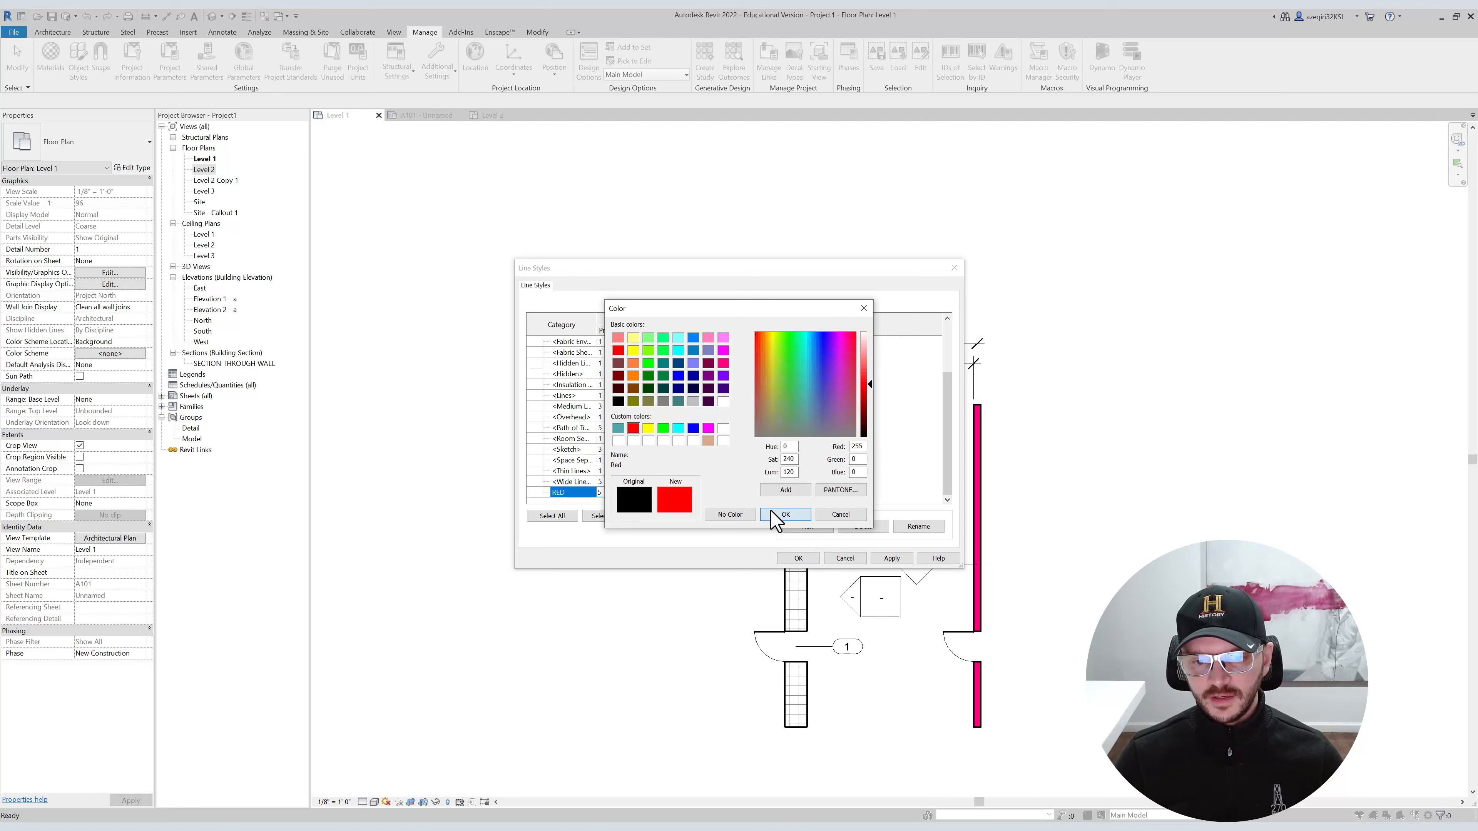
pyautogui.click(782, 514)
pyautogui.click(797, 559)
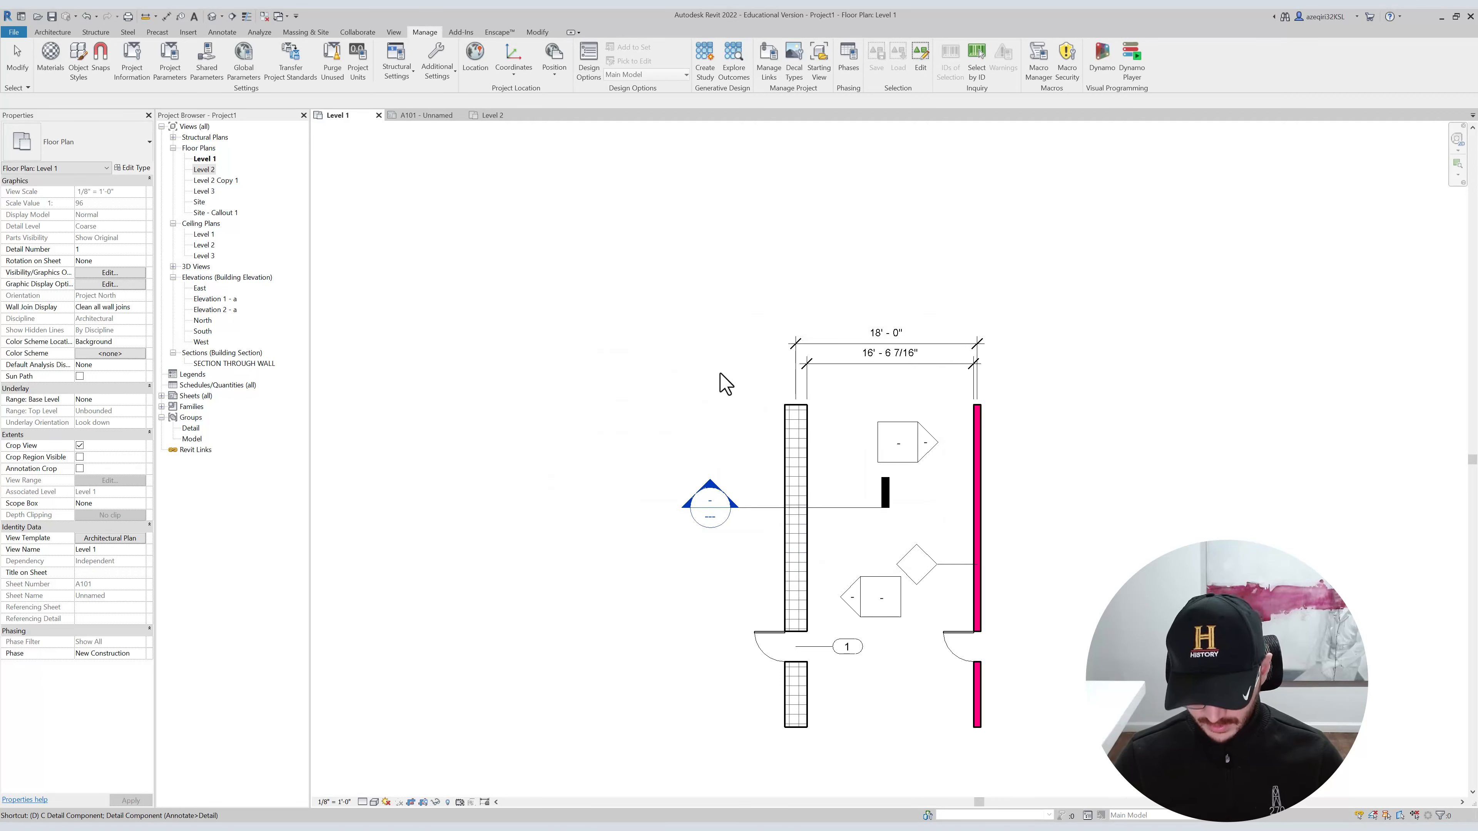
# Draw a horizontal detail line about 13' 6" long above the dimensions of the Level 1 plan.
pyautogui.press('l')
pyautogui.click(642, 222)
pyautogui.click(778, 221)
pyautogui.press('Escape')
pyautogui.press('Escape')
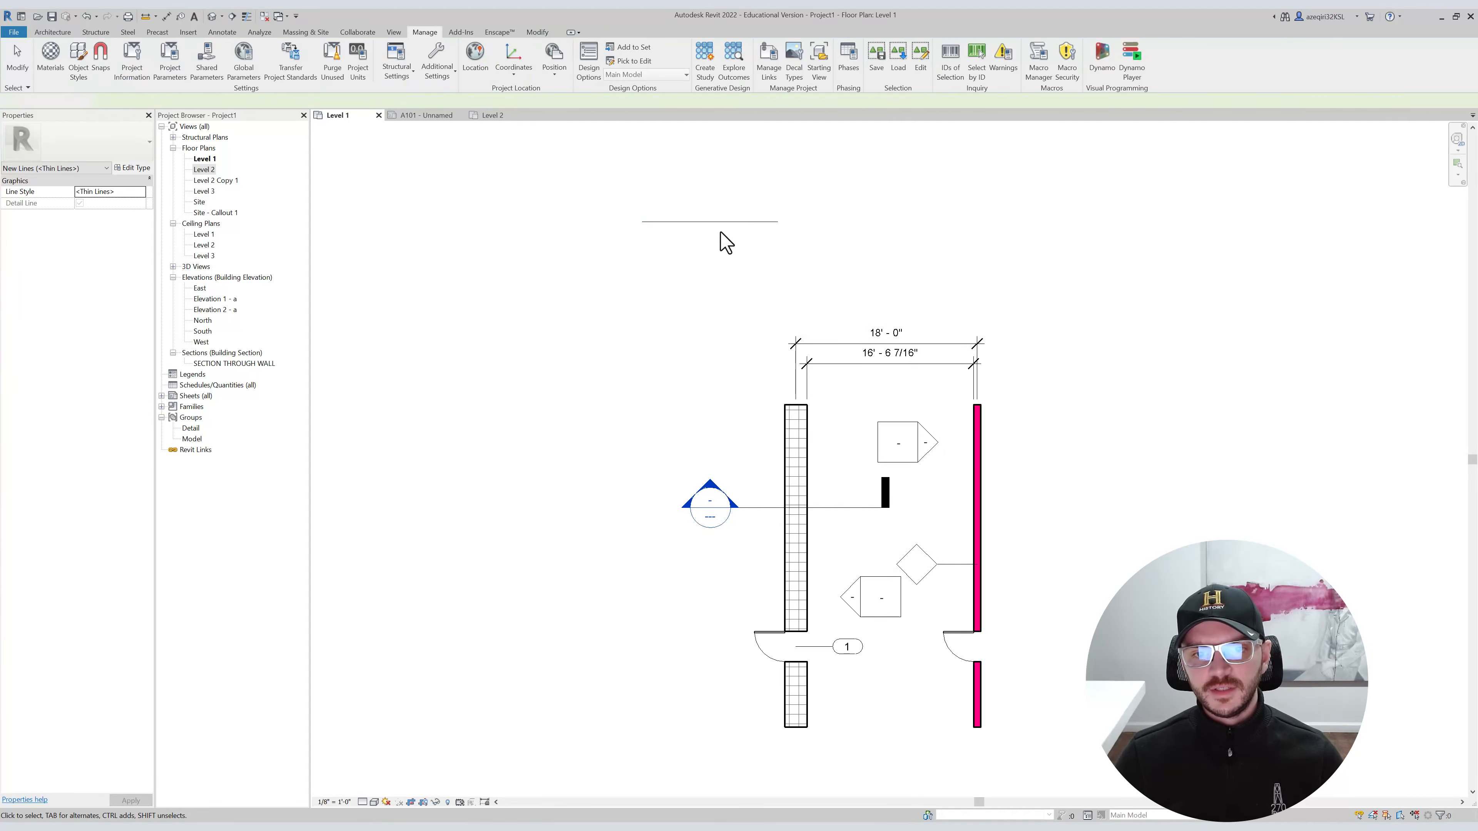
# Change the horizontal detail line's style to RED.
pyautogui.click(720, 222)
pyautogui.click(519, 69)
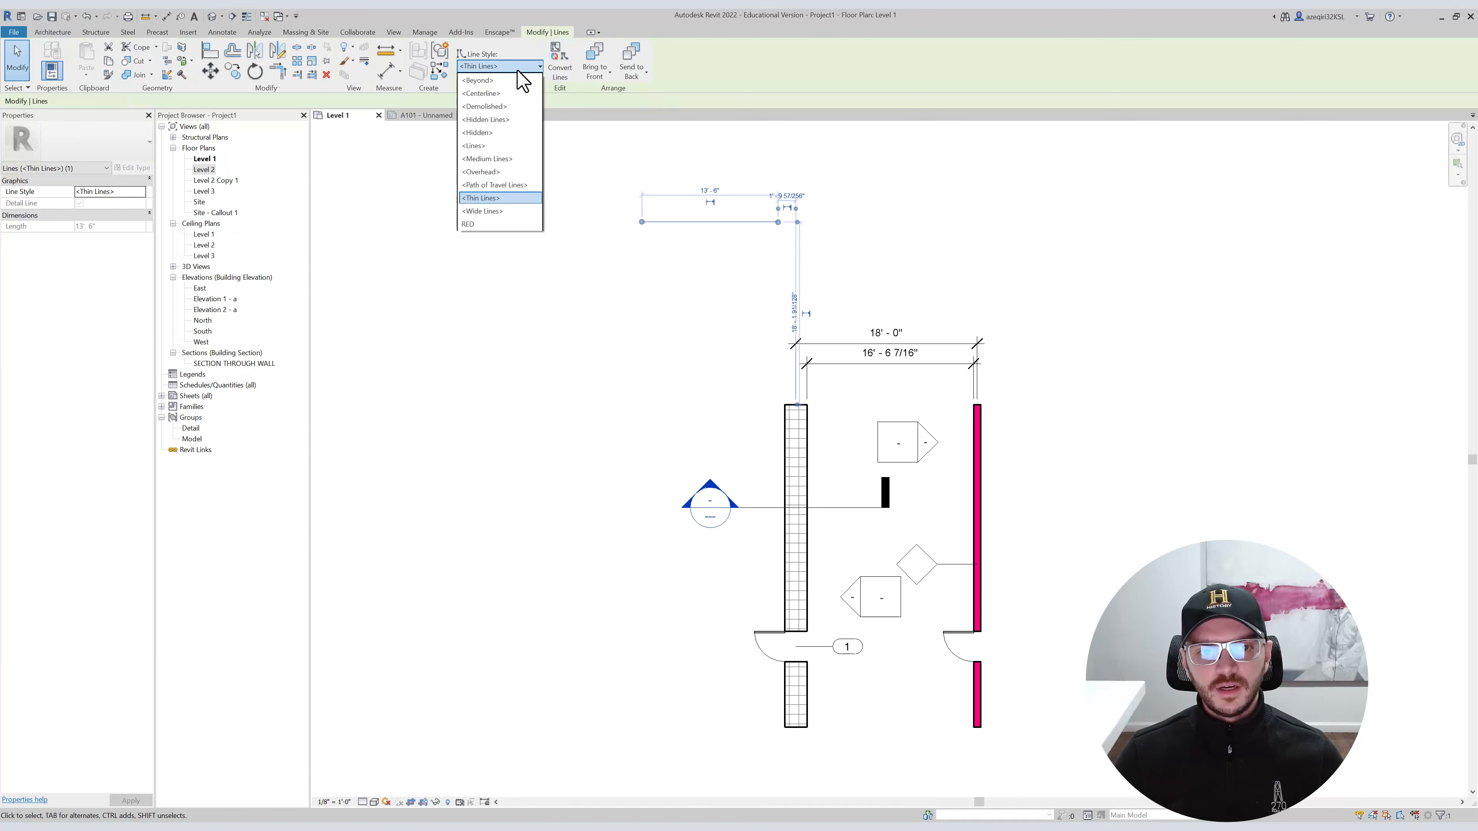
pyautogui.click(524, 224)
pyautogui.press('Escape')
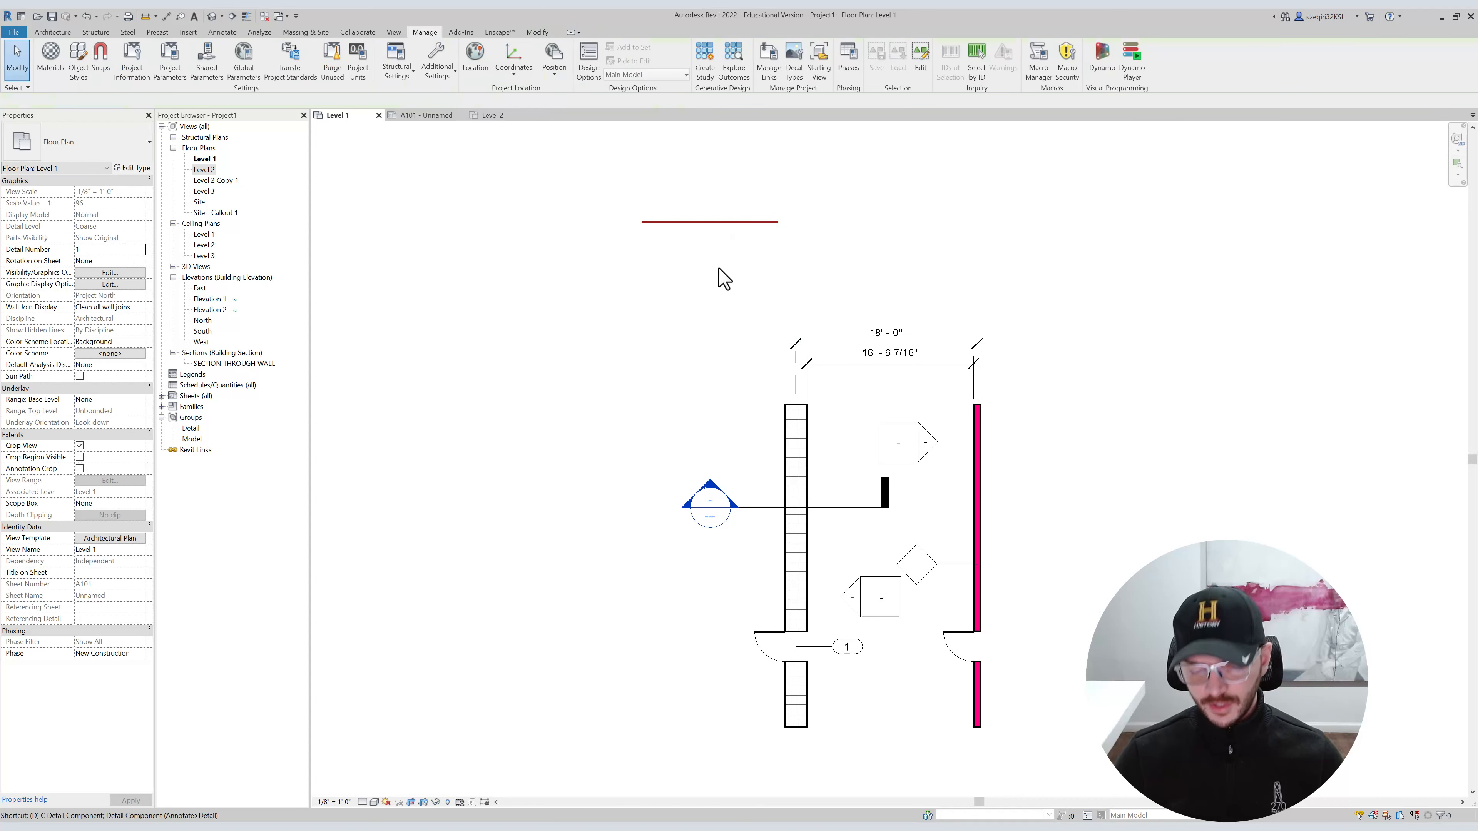
# Draw a chain of three RED detail lines, about 10' 6", 10' 6" and 8' 6" long, between the horizontal line and the plan.
pyautogui.press('l')
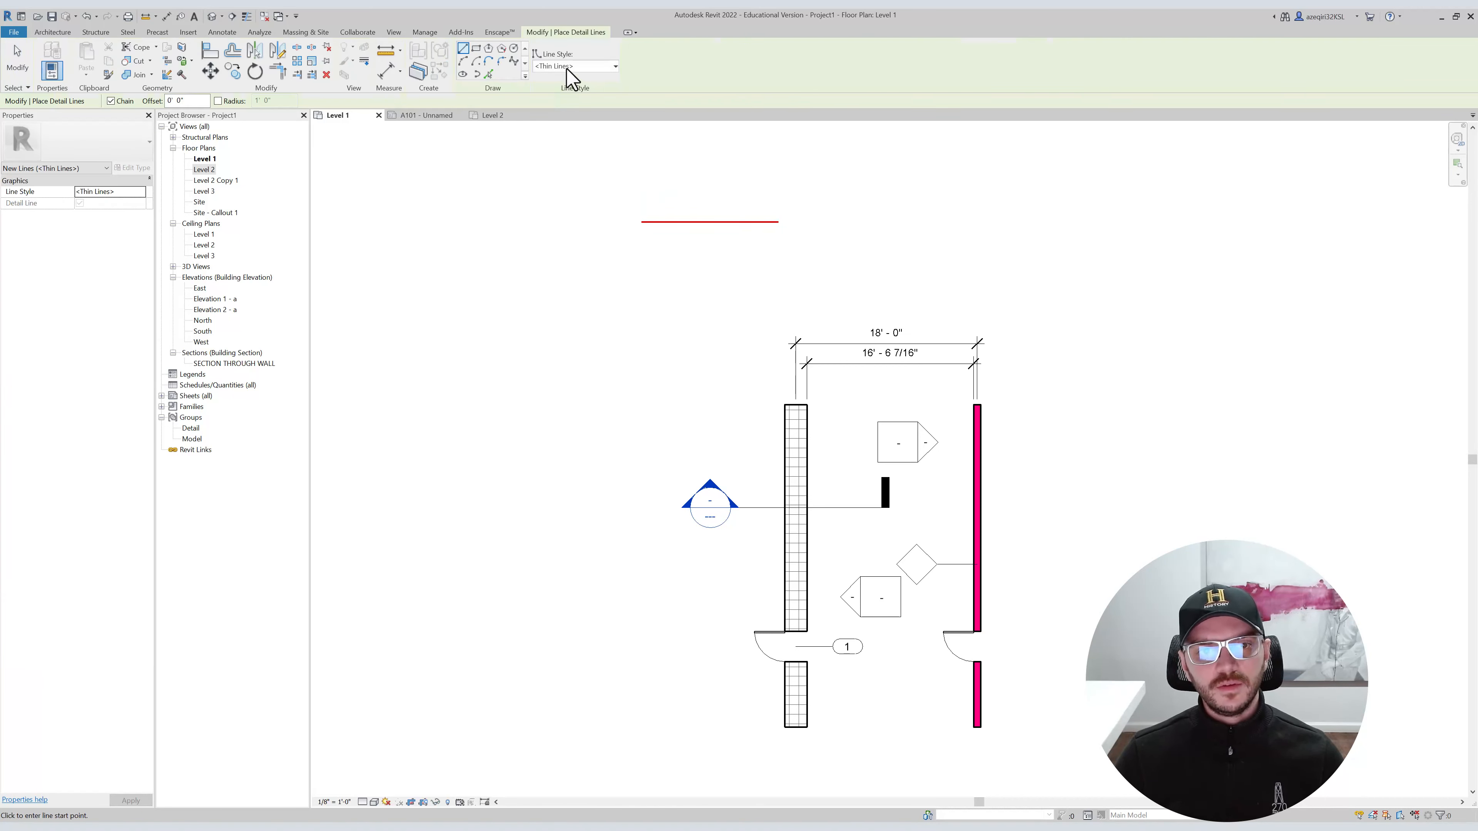
pyautogui.click(569, 67)
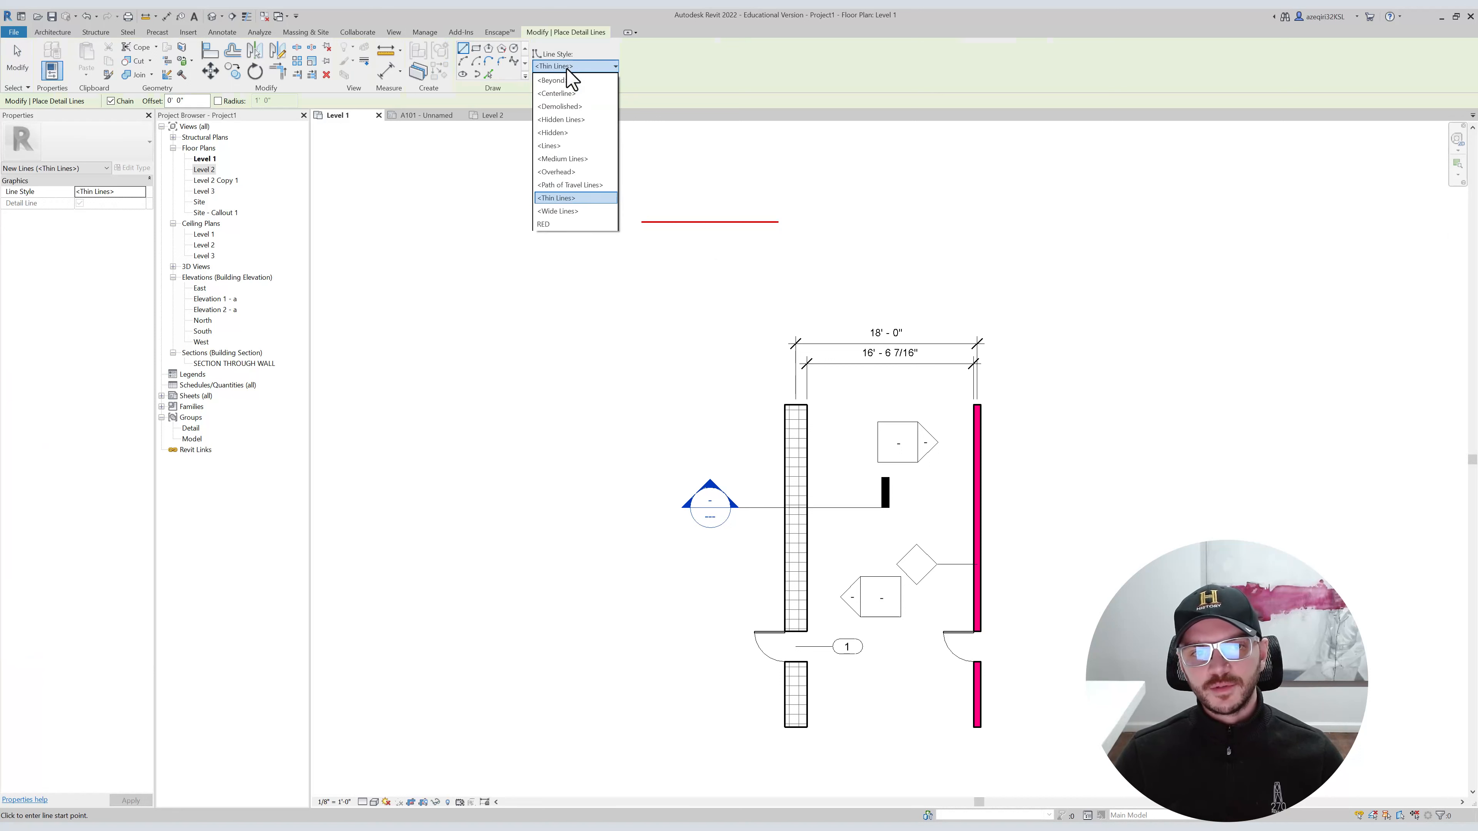
pyautogui.click(581, 224)
pyautogui.click(756, 329)
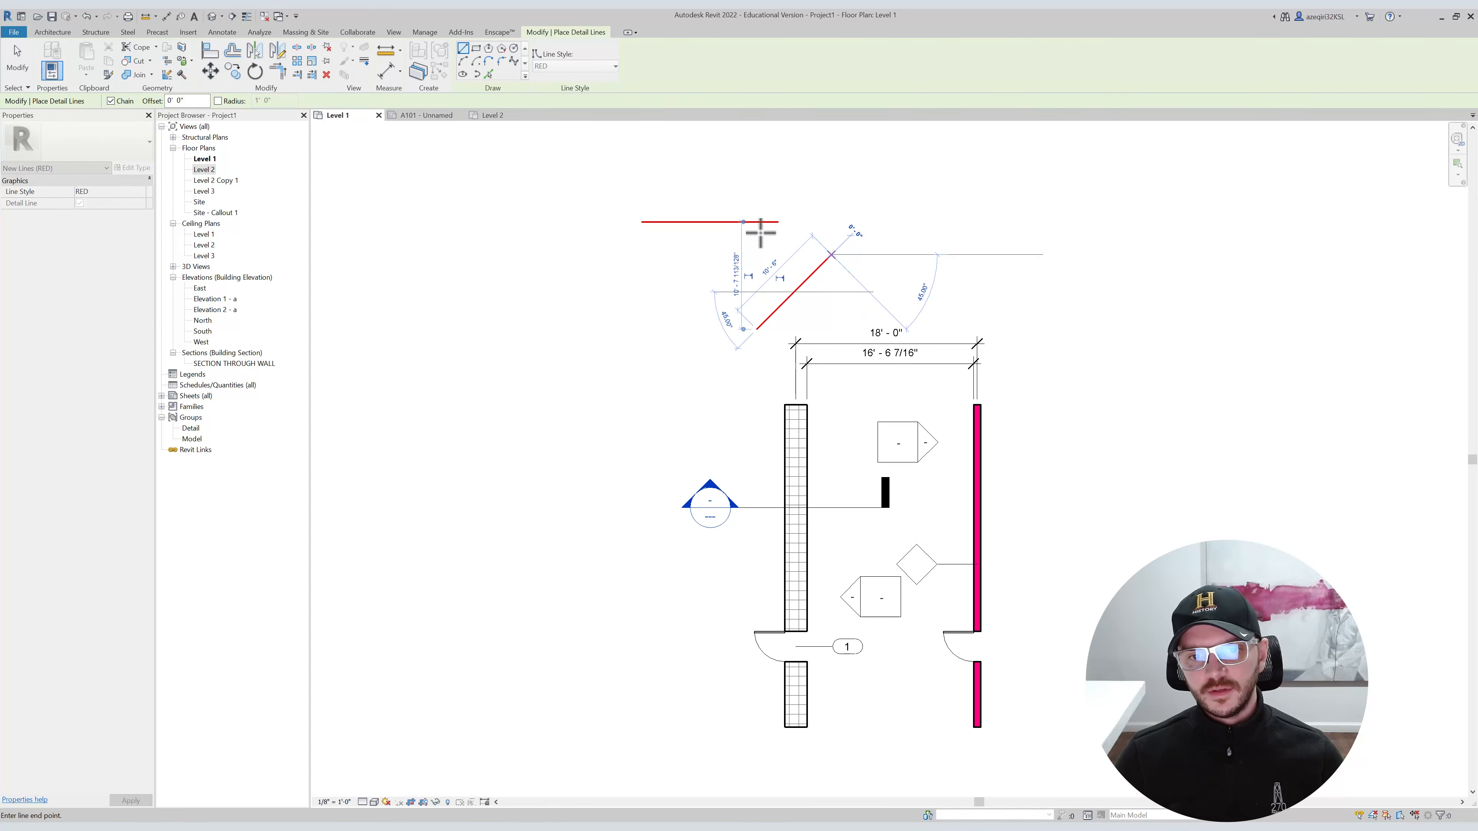
pyautogui.click(832, 255)
pyautogui.click(728, 273)
pyautogui.click(659, 326)
pyautogui.press('Escape')
pyautogui.press('Escape')
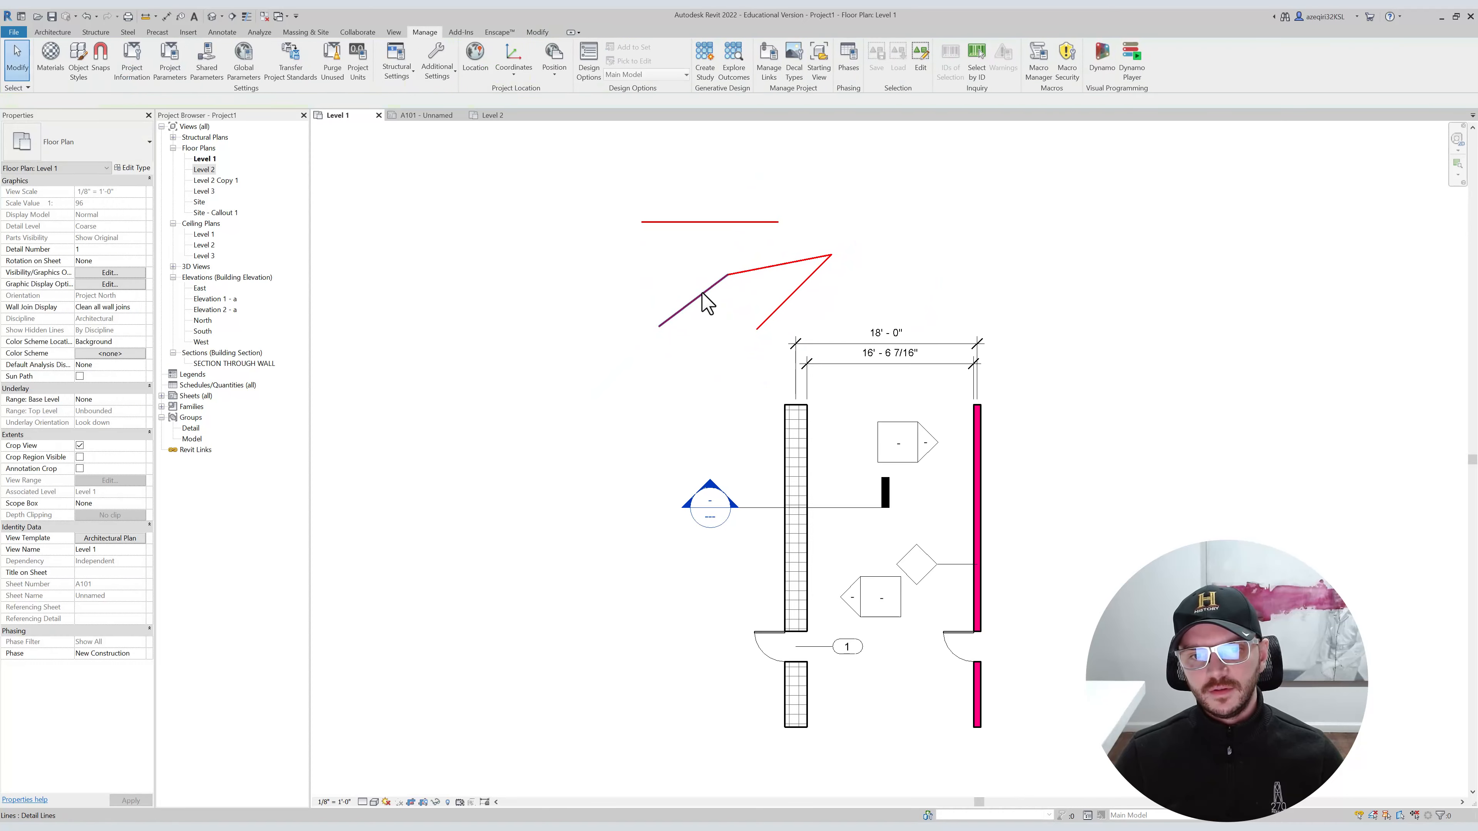
# Inspect the line style and length of individual segments in the three-line RED chain.
pyautogui.click(706, 299)
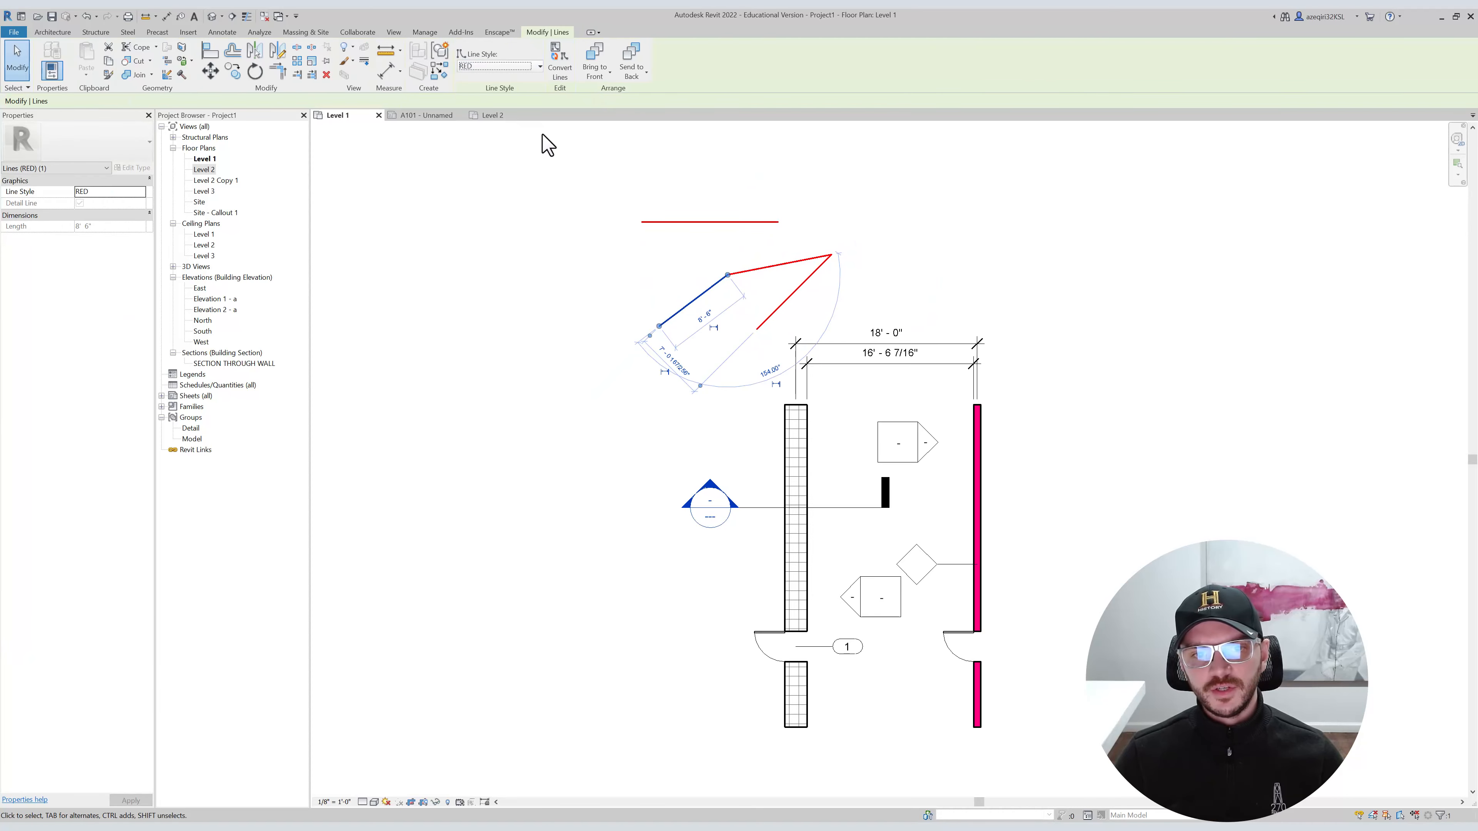
pyautogui.press('Escape')
pyautogui.scroll(3, 726, 281)
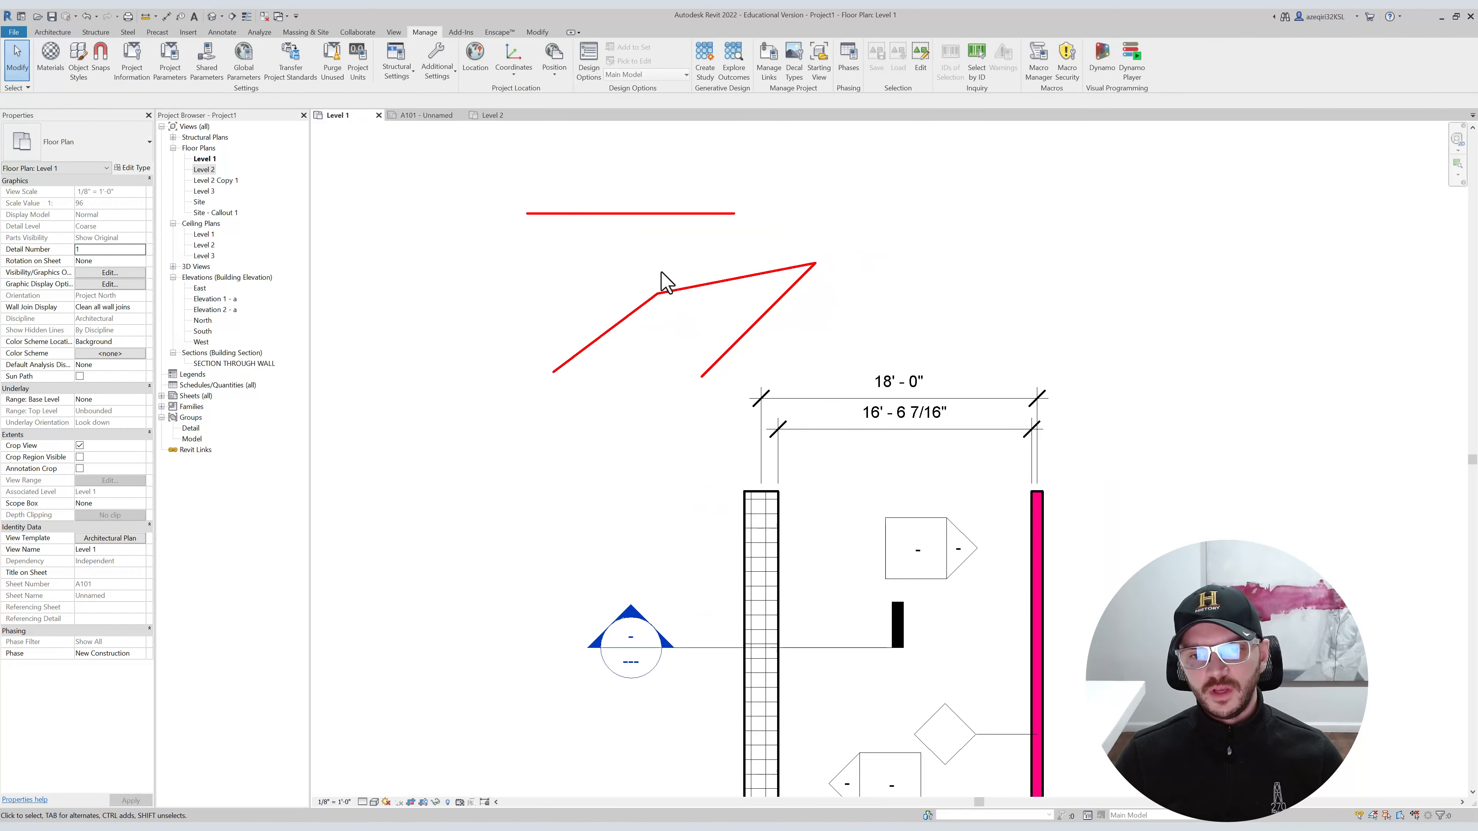
pyautogui.click(768, 272)
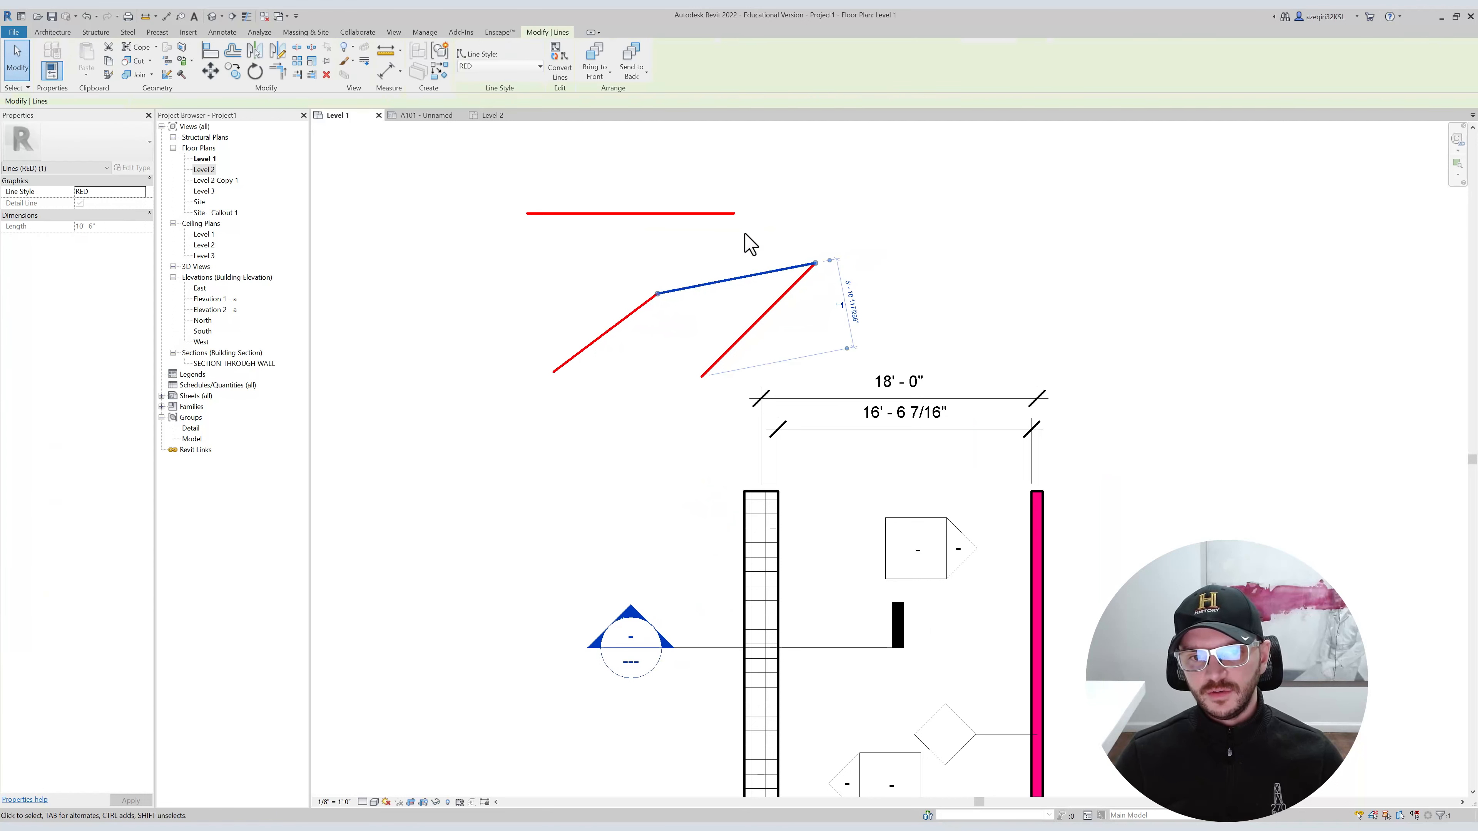
# Select the whole chain of three connected RED lines at once by cycling from a single segment to the chain, and clear the selection.
pyautogui.press('Escape')
pyautogui.scroll(2, 812, 270)
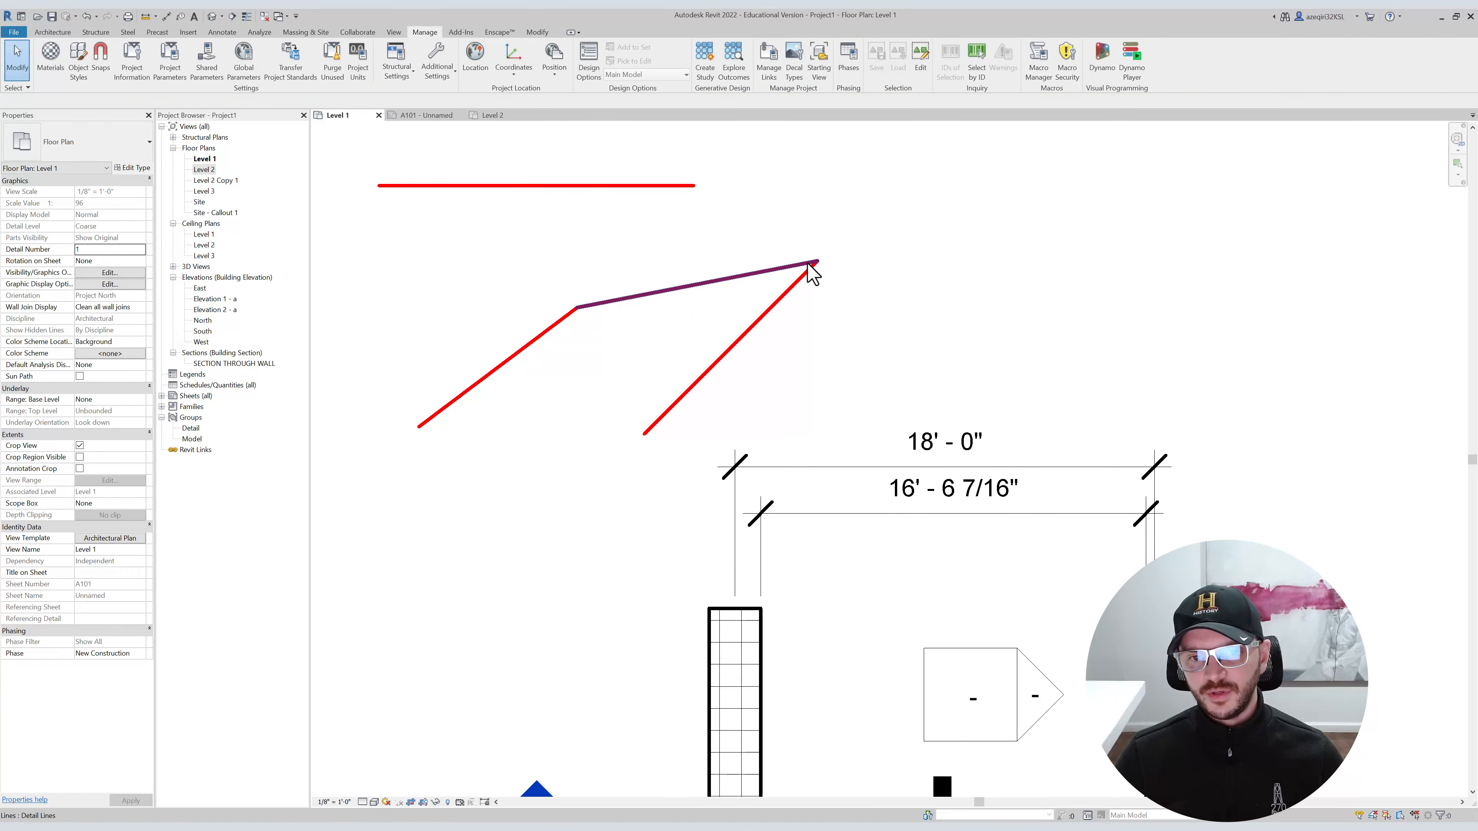
pyautogui.press('Tab')
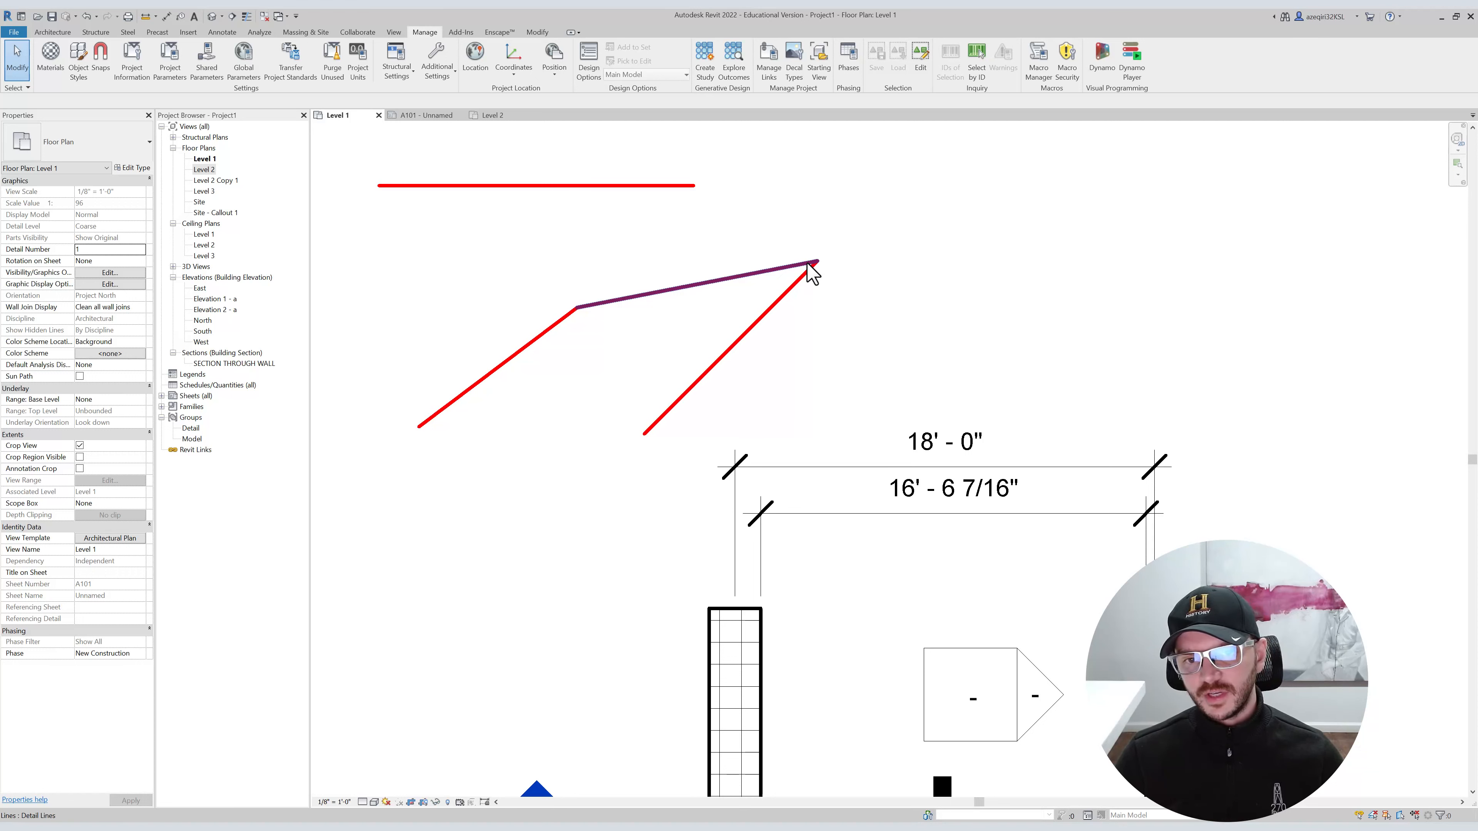
pyautogui.press('Tab')
pyautogui.press('Tab')
pyautogui.press('Tab')
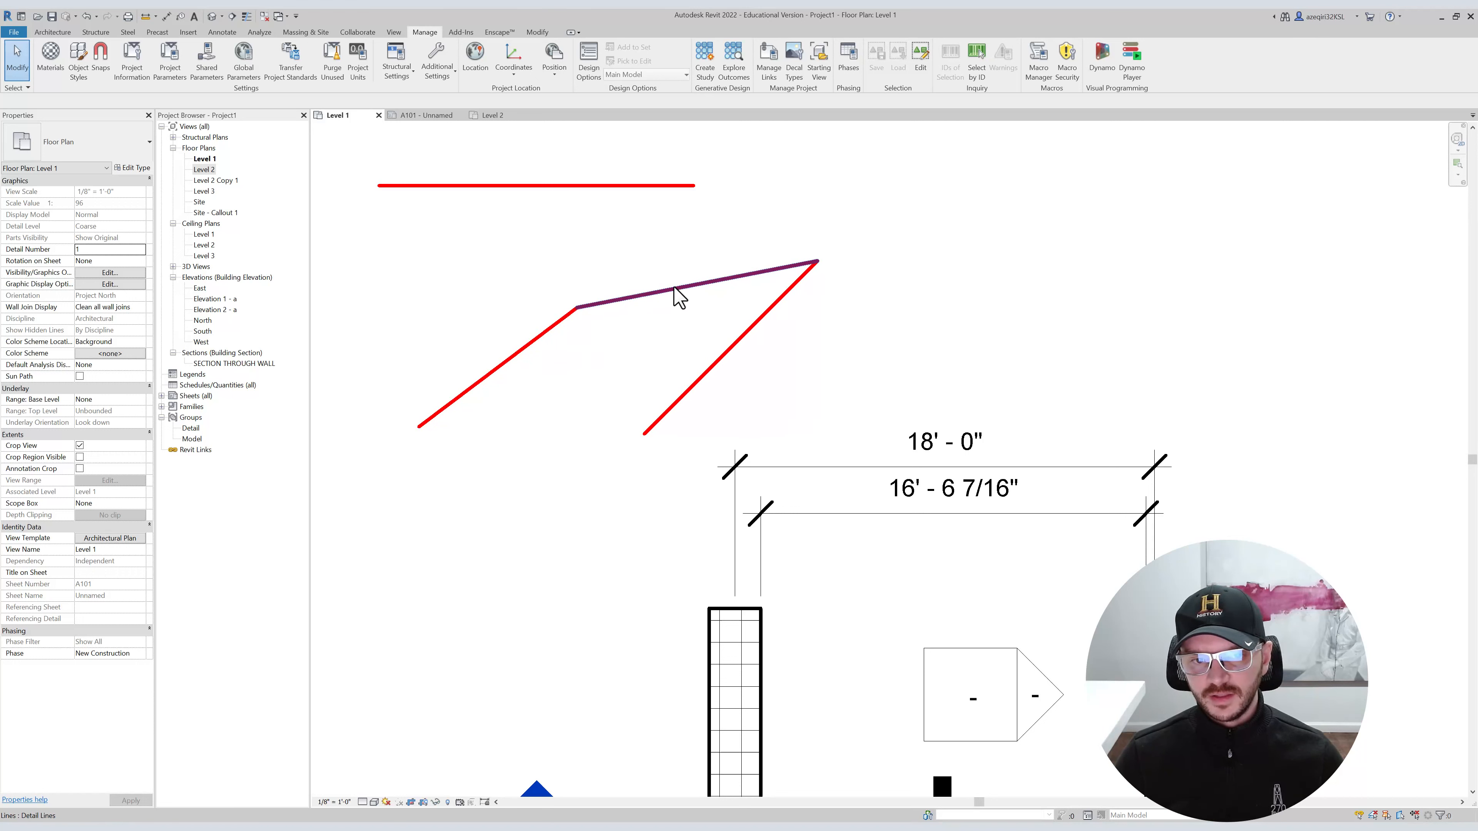
pyautogui.click(754, 333)
pyautogui.press('Escape')
pyautogui.press('Tab')
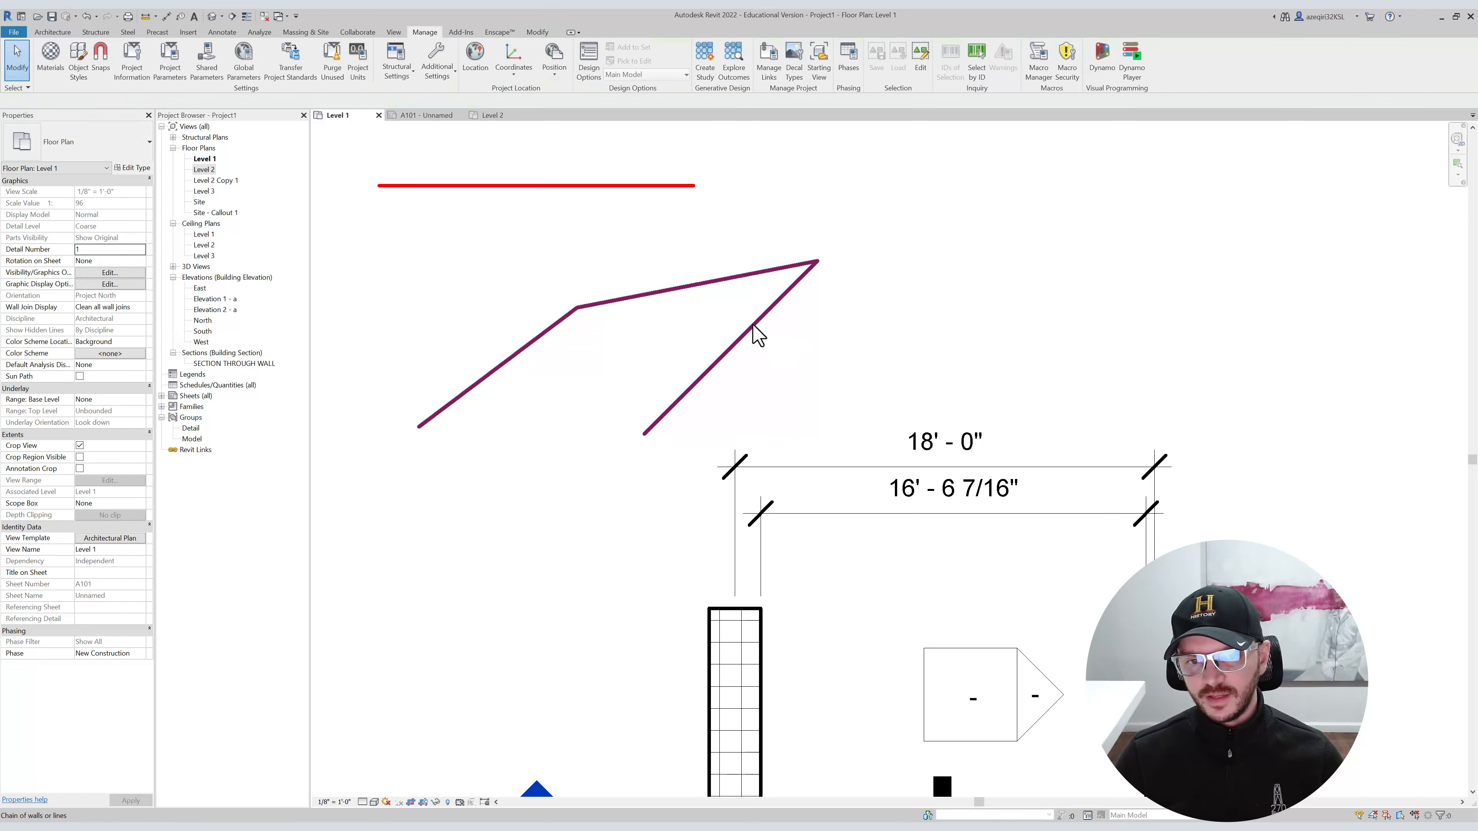
pyautogui.click(755, 332)
pyautogui.scroll(-3, 752, 409)
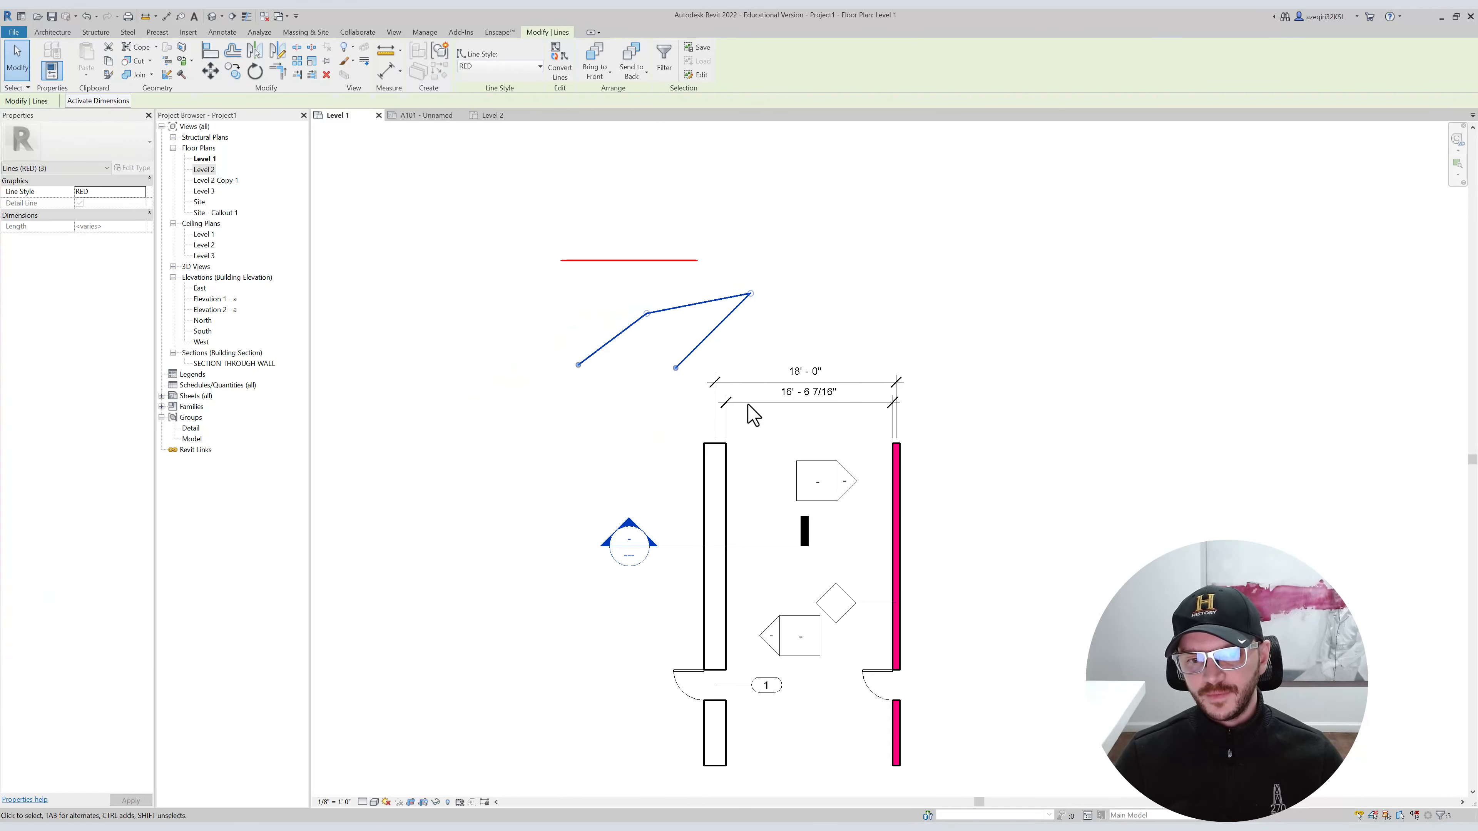
pyautogui.click(761, 464)
# Draw three Generic - 8" walls about 7' 6", 32' and 7' 6" long, closing a rectangle against the pink wall's outer side.
pyautogui.moveTo(739, 413); pyautogui.dragTo(717, 360, button='middle')
pyautogui.scroll(1, 838, 422)
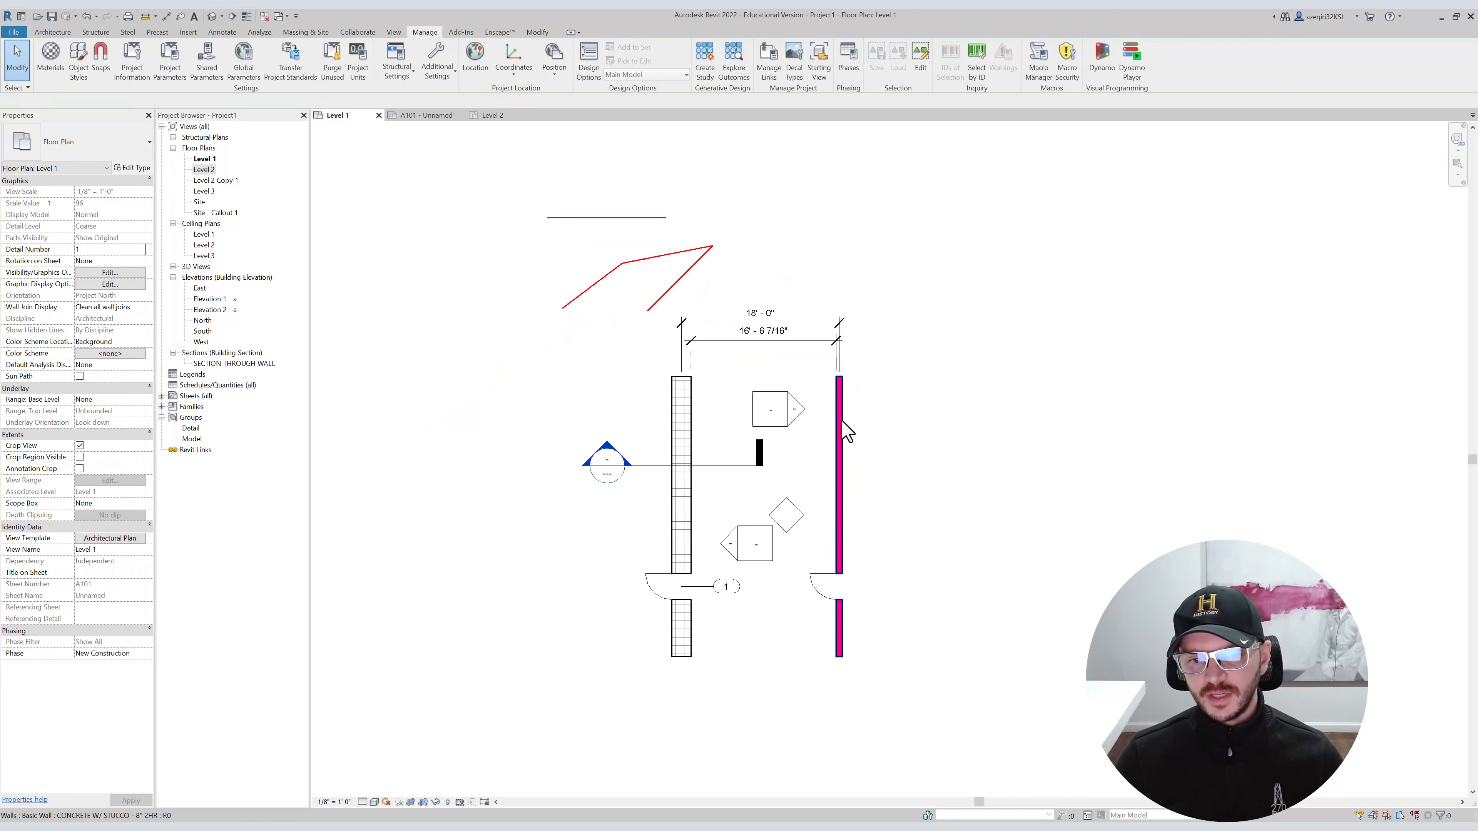
pyautogui.press('w')
pyautogui.press('a')
pyautogui.click(840, 377)
pyautogui.click(904, 377)
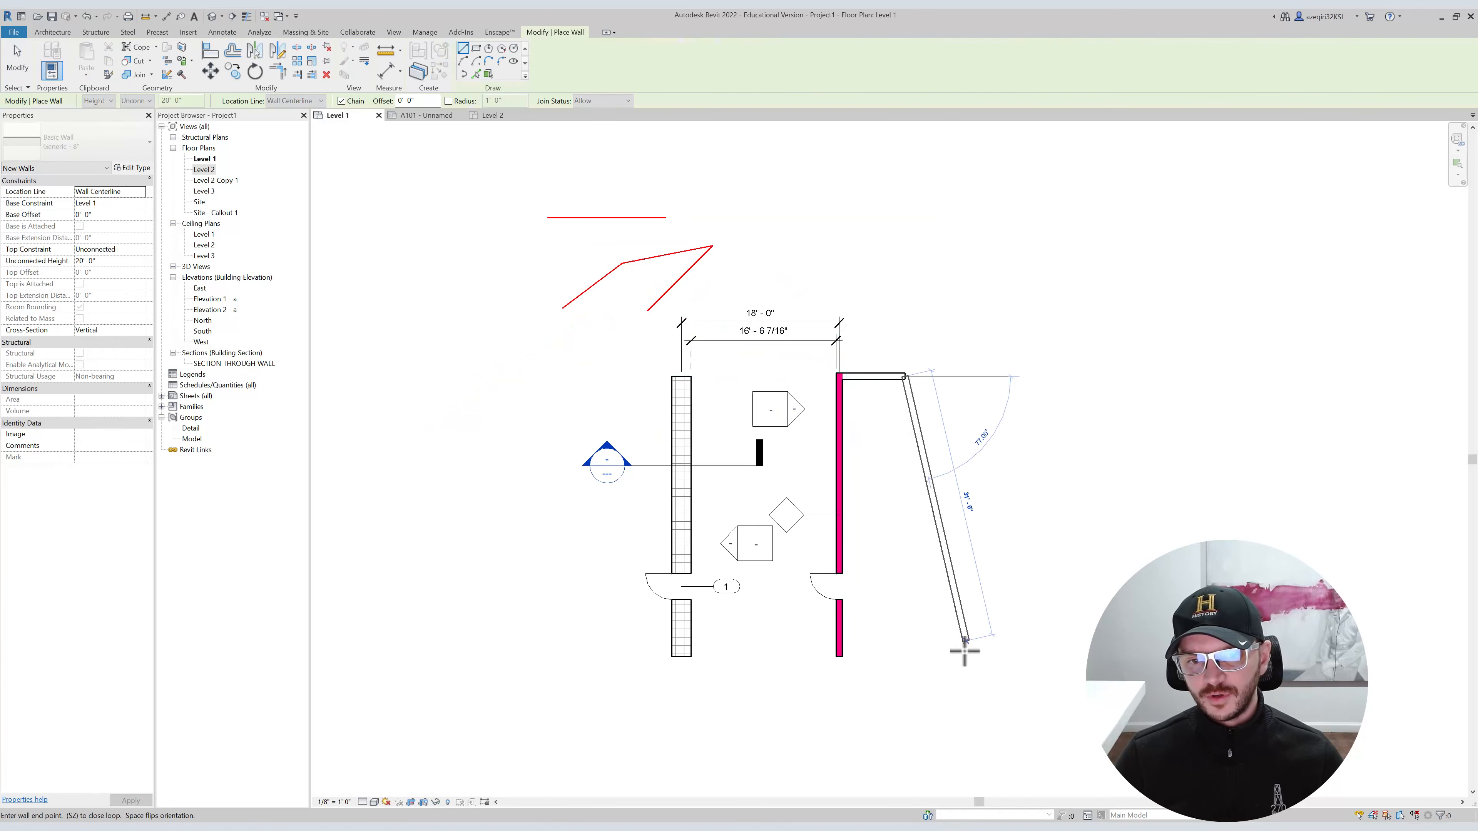
pyautogui.click(905, 655)
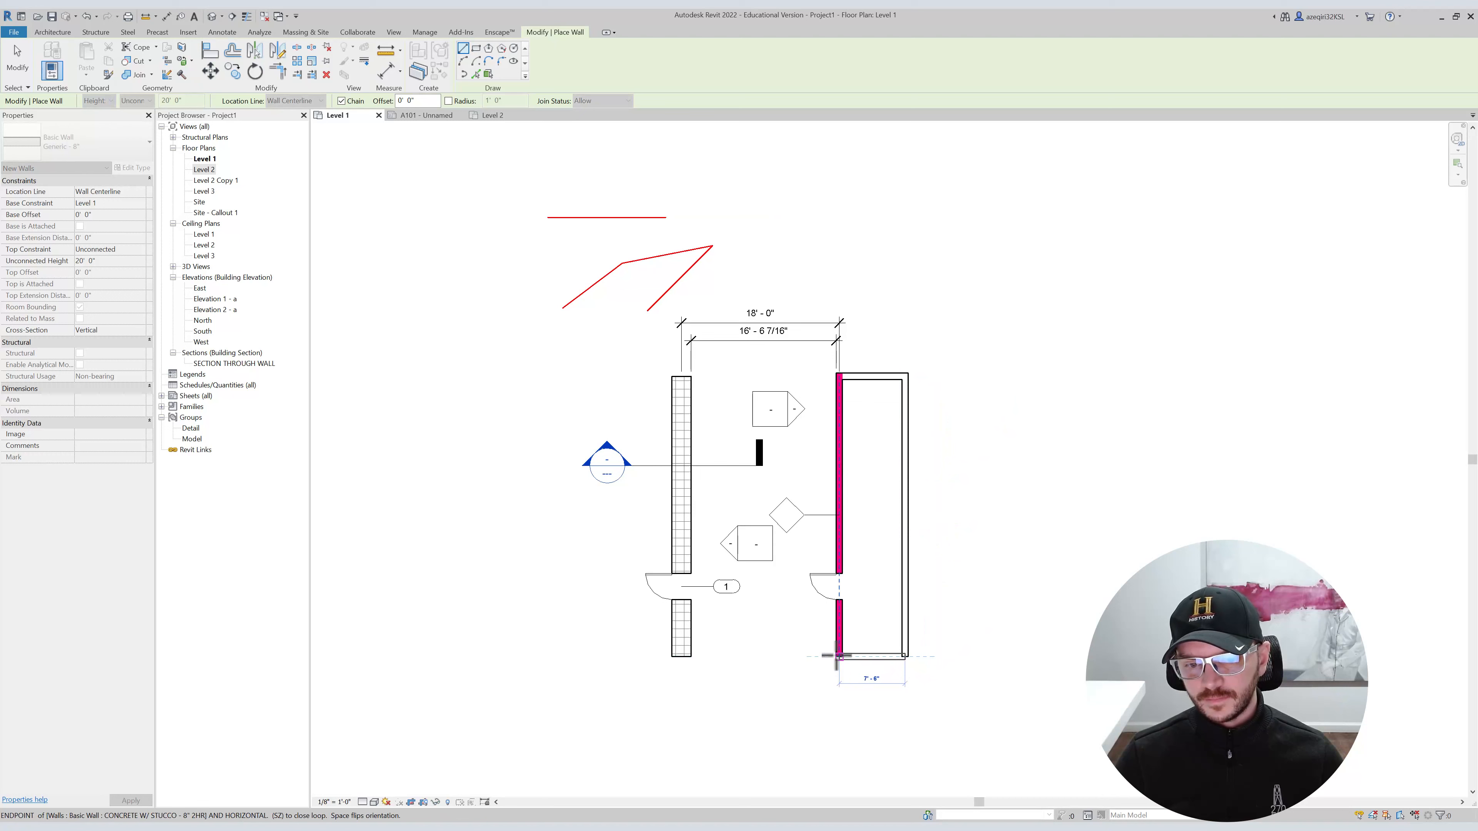
pyautogui.click(839, 656)
pyautogui.press('Escape')
pyautogui.press('Escape')
# Select the four connected walls of the rectangle as one chain, and delete all RED detail lines above the plan.
pyautogui.click(905, 614)
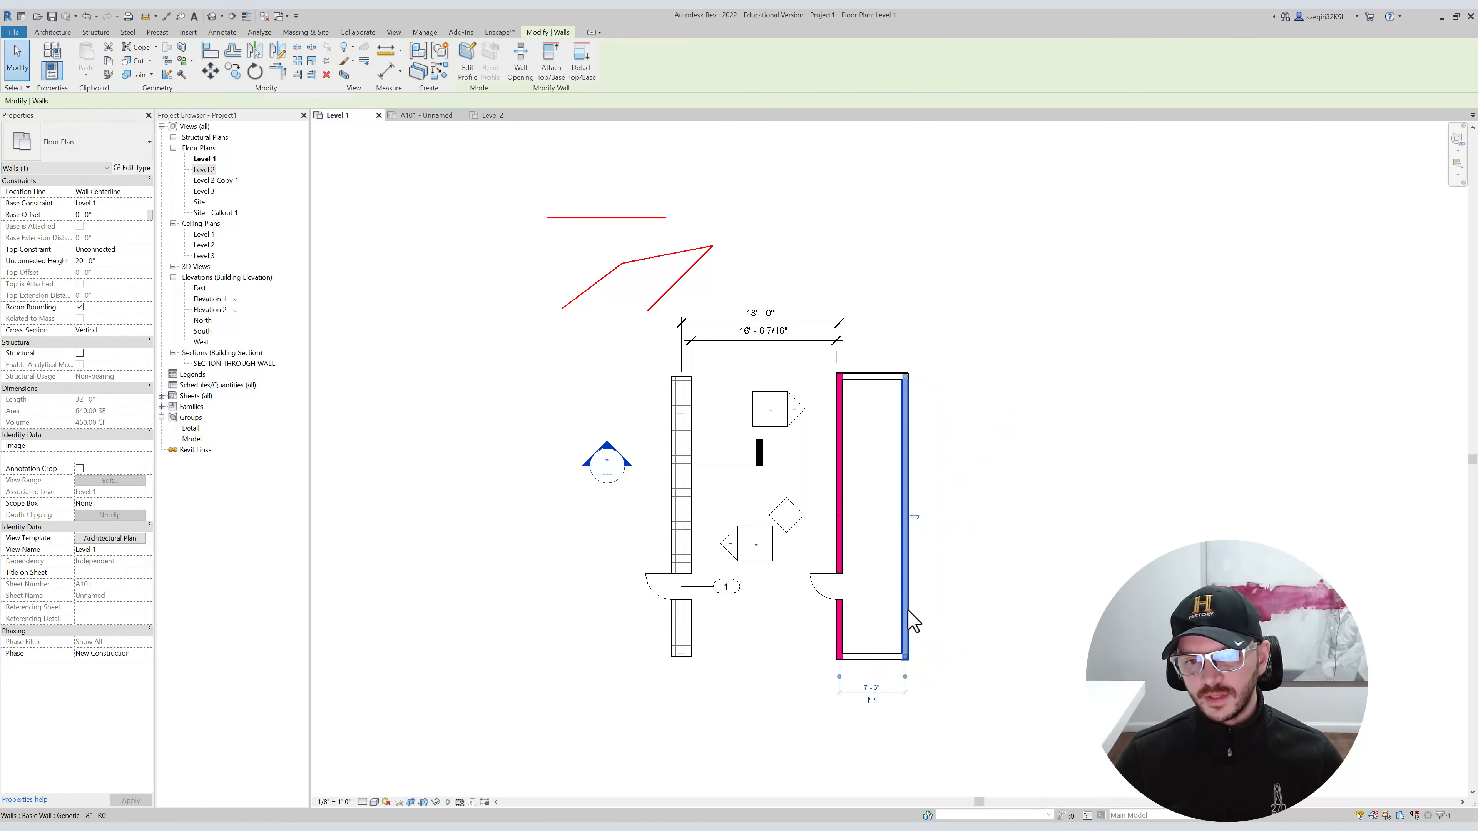
pyautogui.click(905, 605)
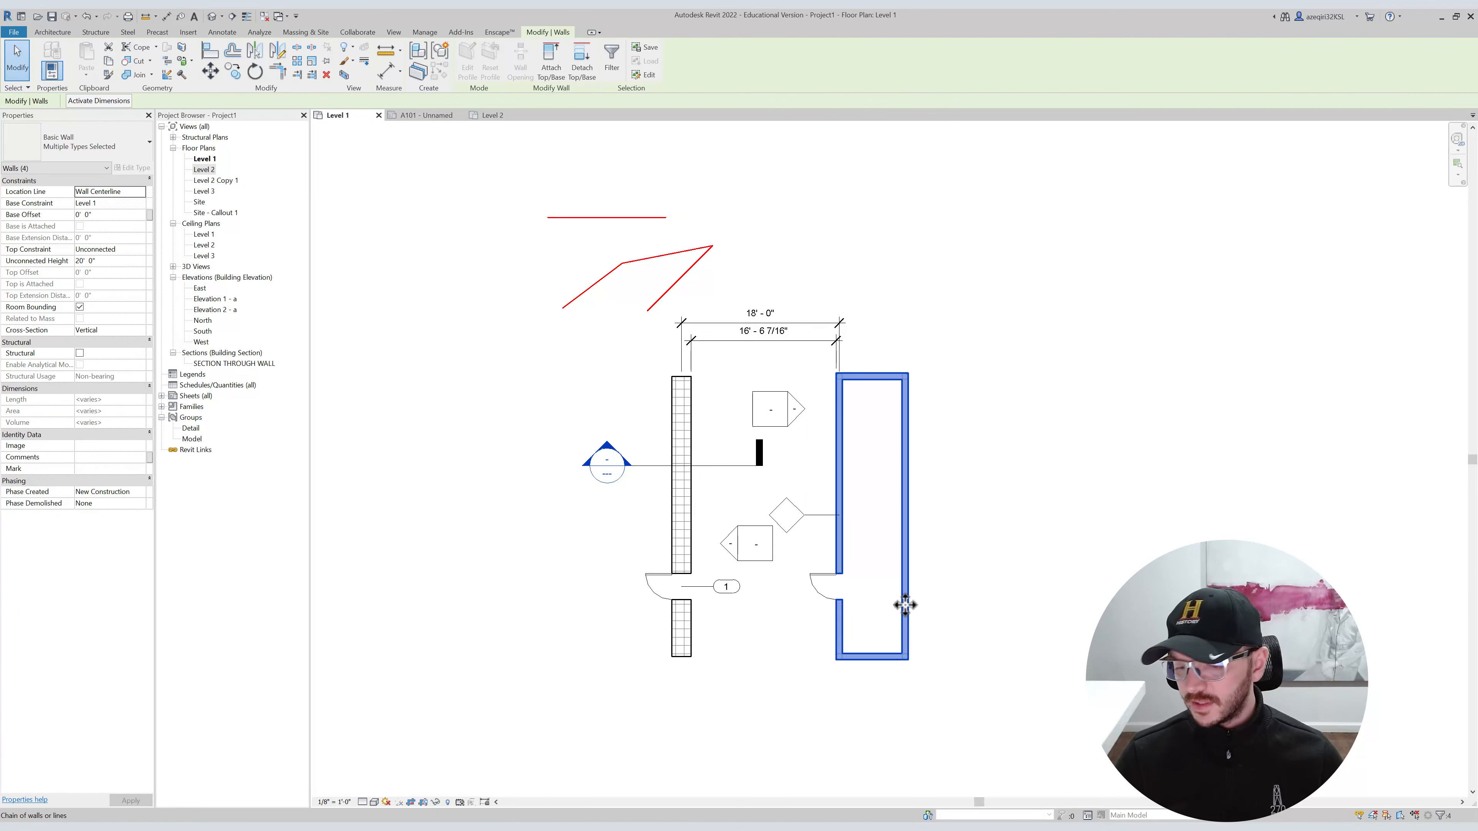
pyautogui.click(885, 485)
pyautogui.moveTo(531, 166); pyautogui.dragTo(736, 353)
# Try to move the rectangle's short upper wall from its midpoint, using the Move tool with a midpoint snap override.
pyautogui.click(885, 376)
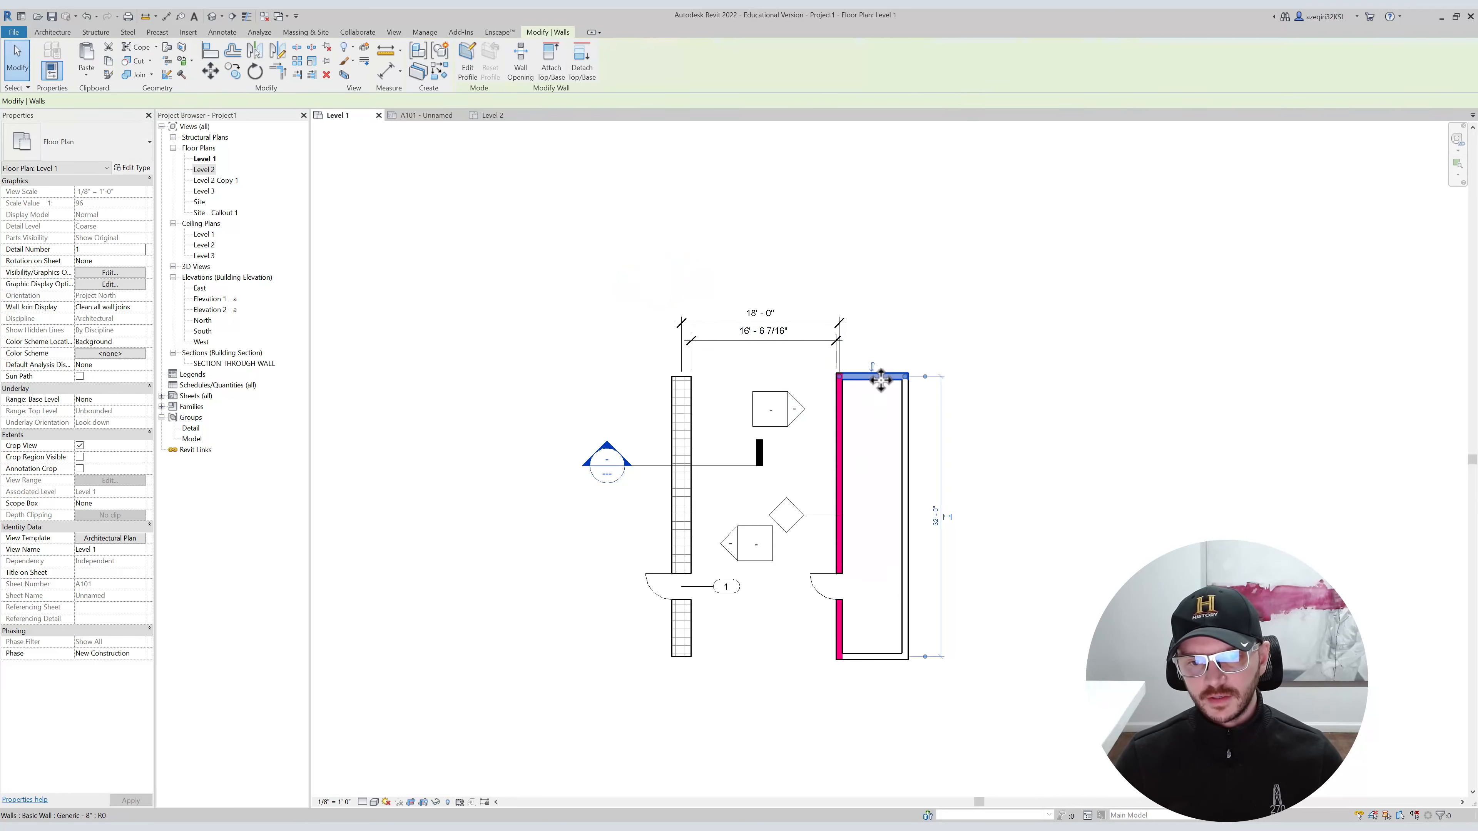
pyautogui.scroll(2, 885, 372)
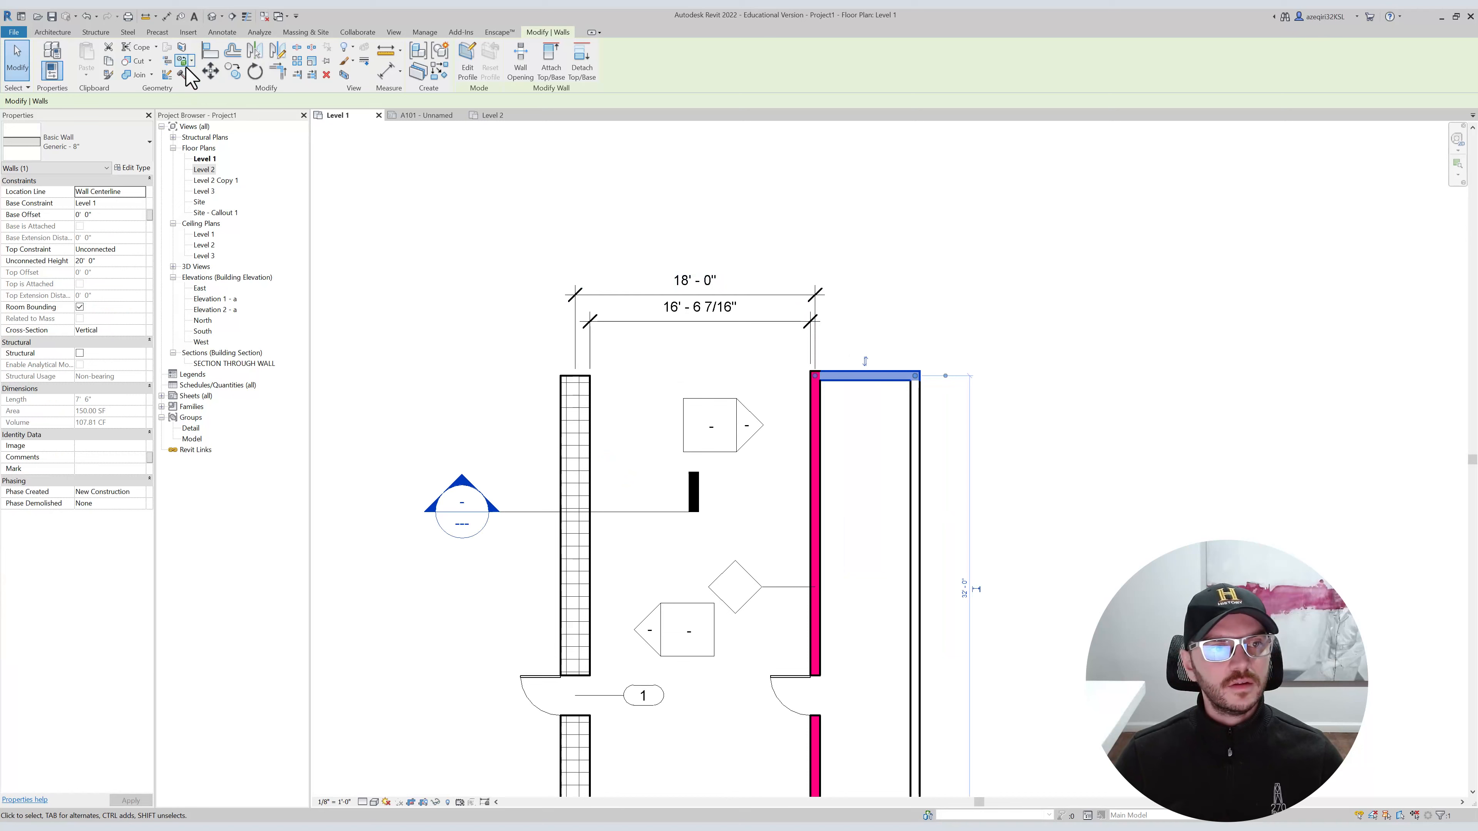
pyautogui.press('Escape')
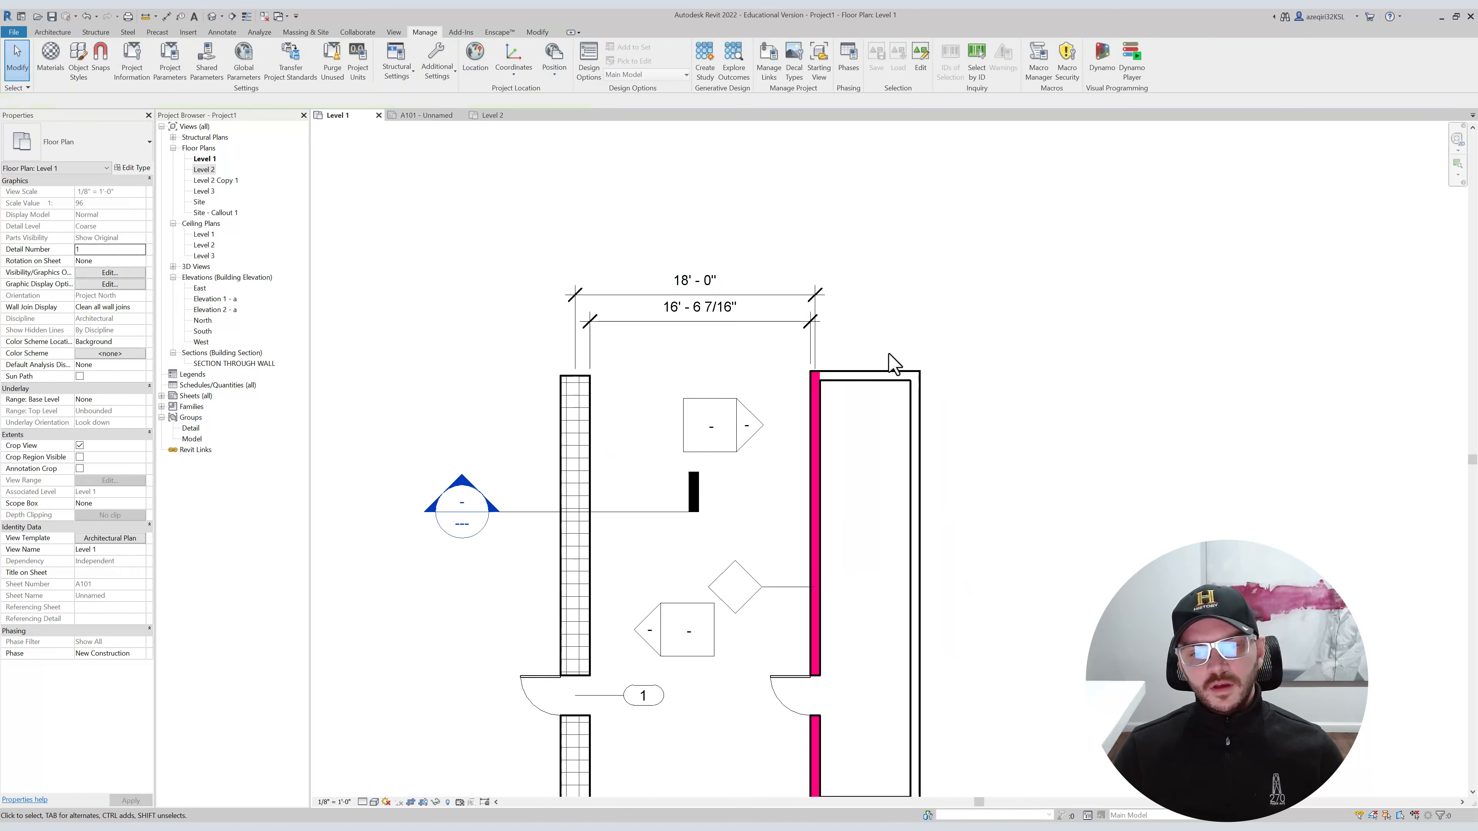
pyautogui.click(886, 377)
pyautogui.press('m')
pyautogui.press('v')
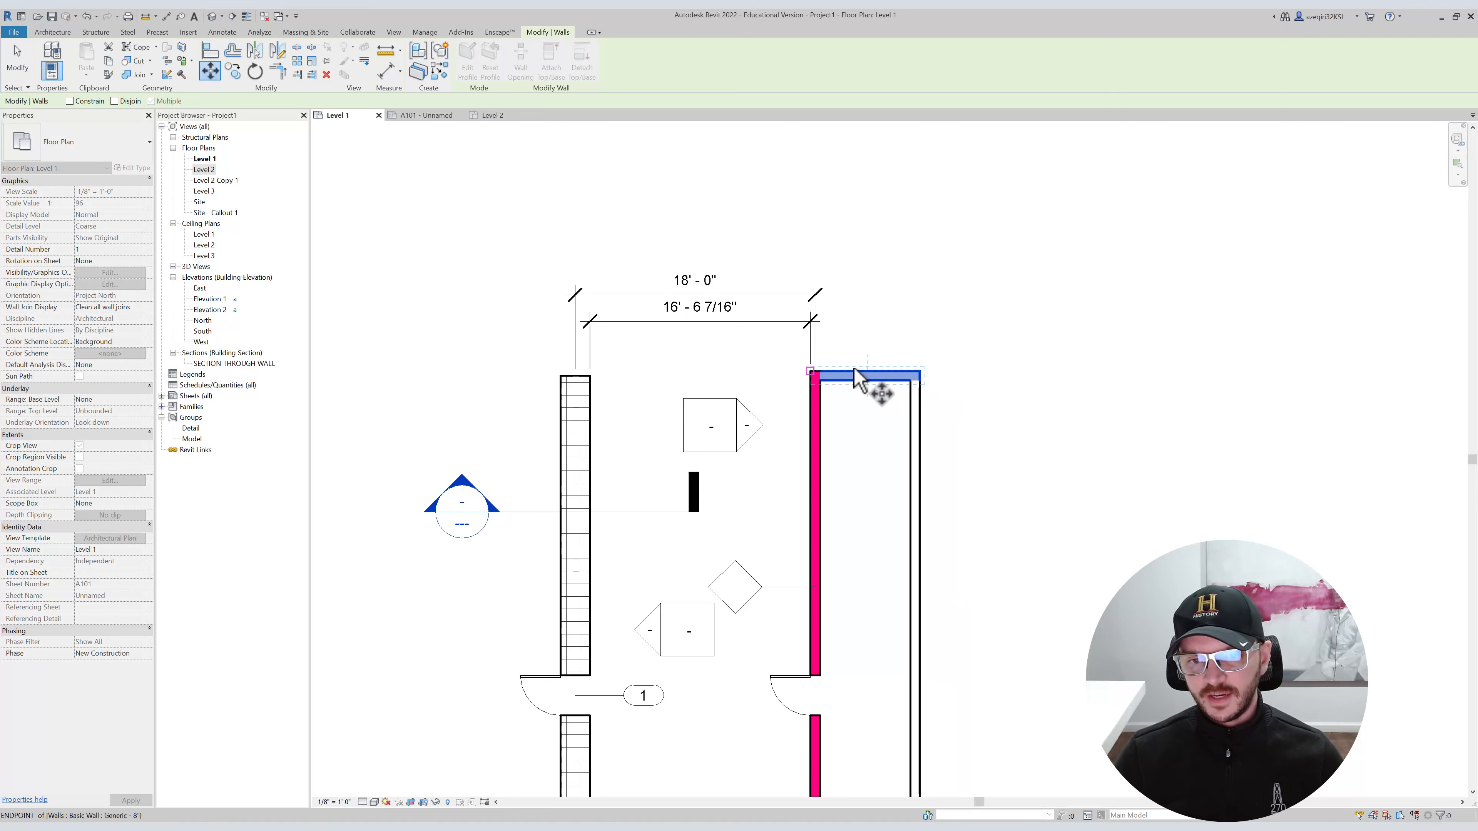
pyautogui.press('s')
pyautogui.press('m')
pyautogui.click(875, 368)
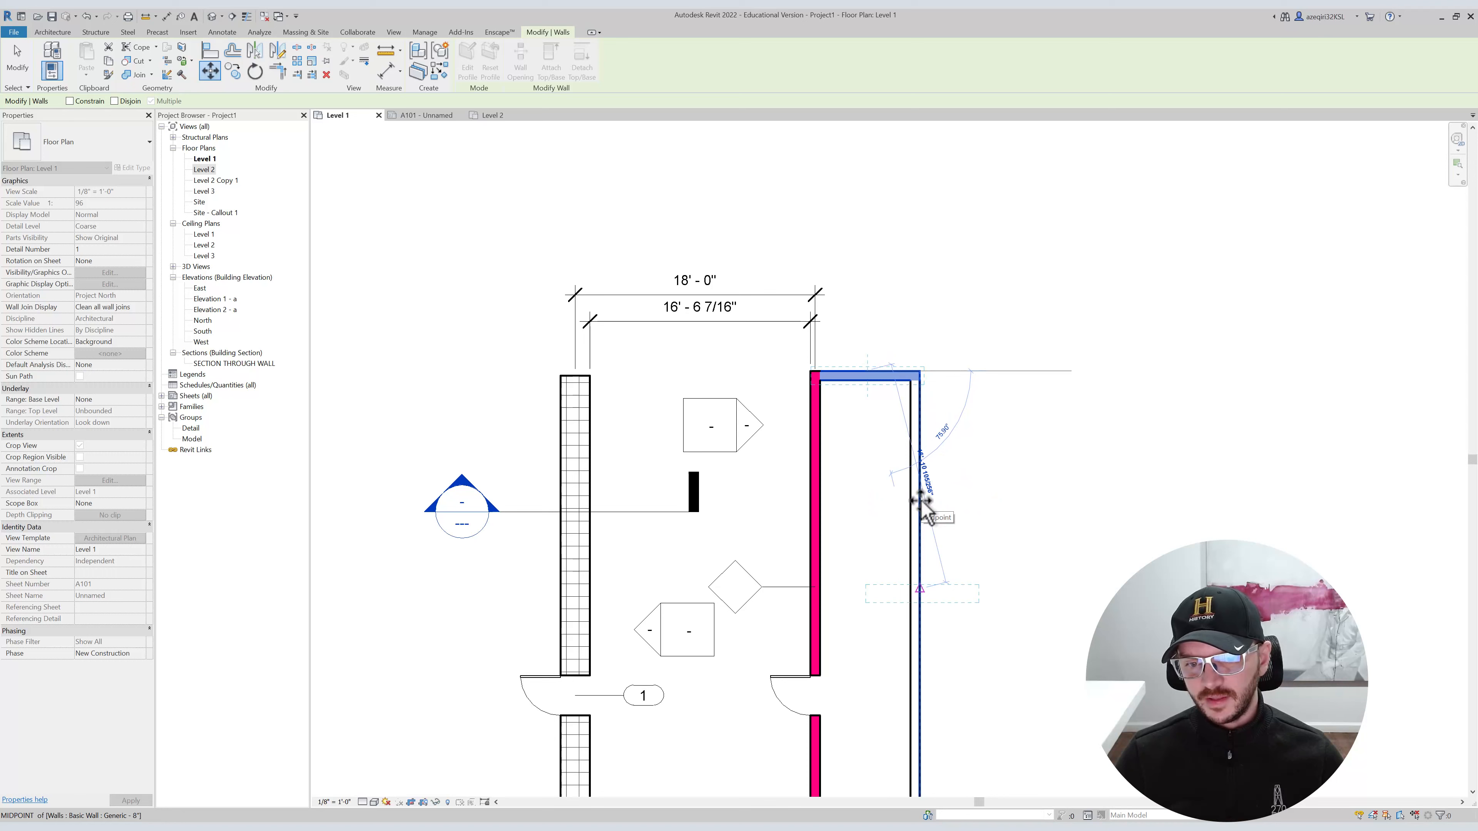
pyautogui.scroll(-4, 921, 502)
pyautogui.press('Escape')
pyautogui.press('Escape')
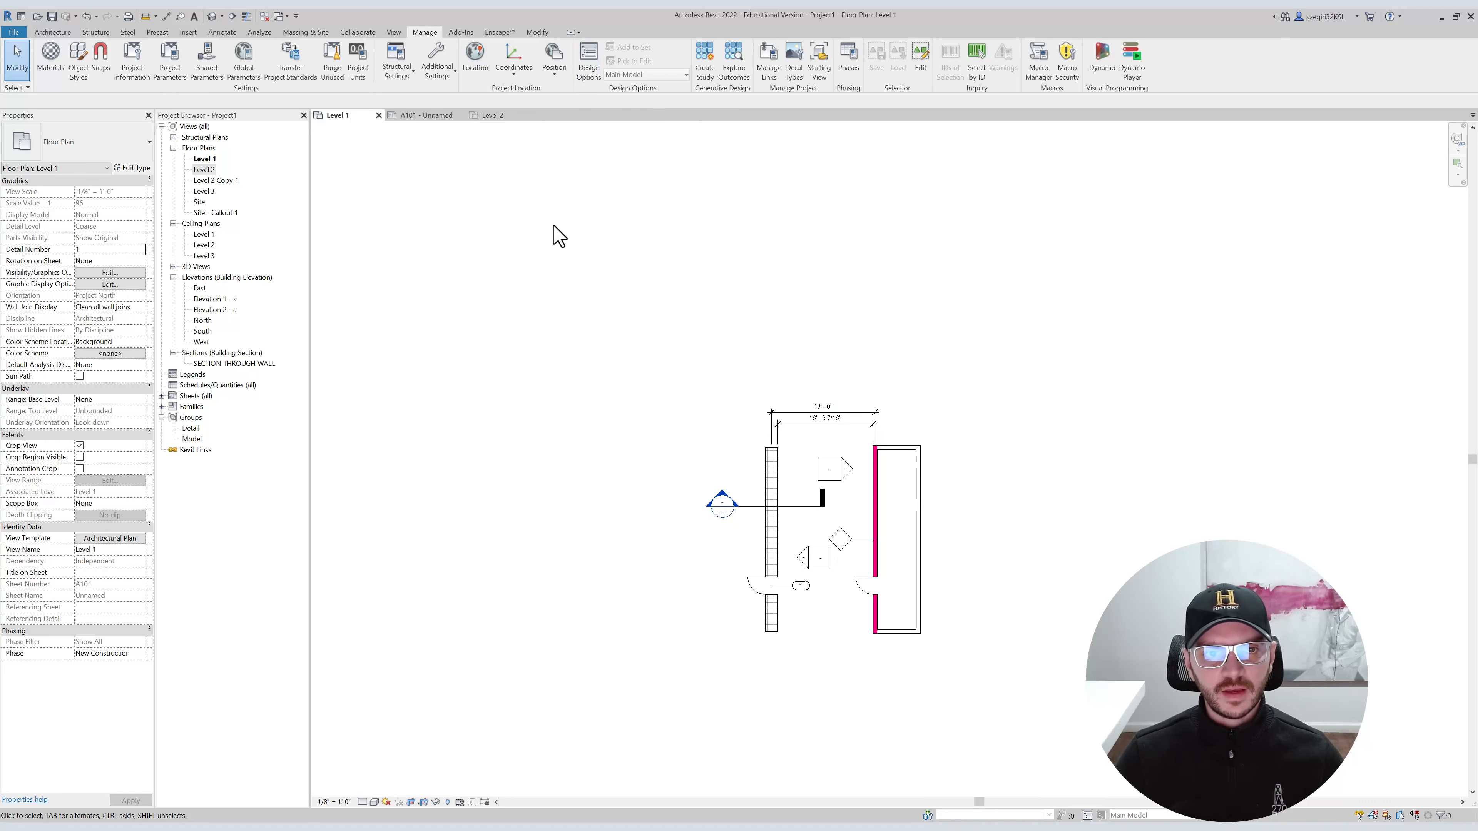
# Review the Additional Settings options and the available Add-Ins, Enscape and Modify tools.
pyautogui.click(437, 58)
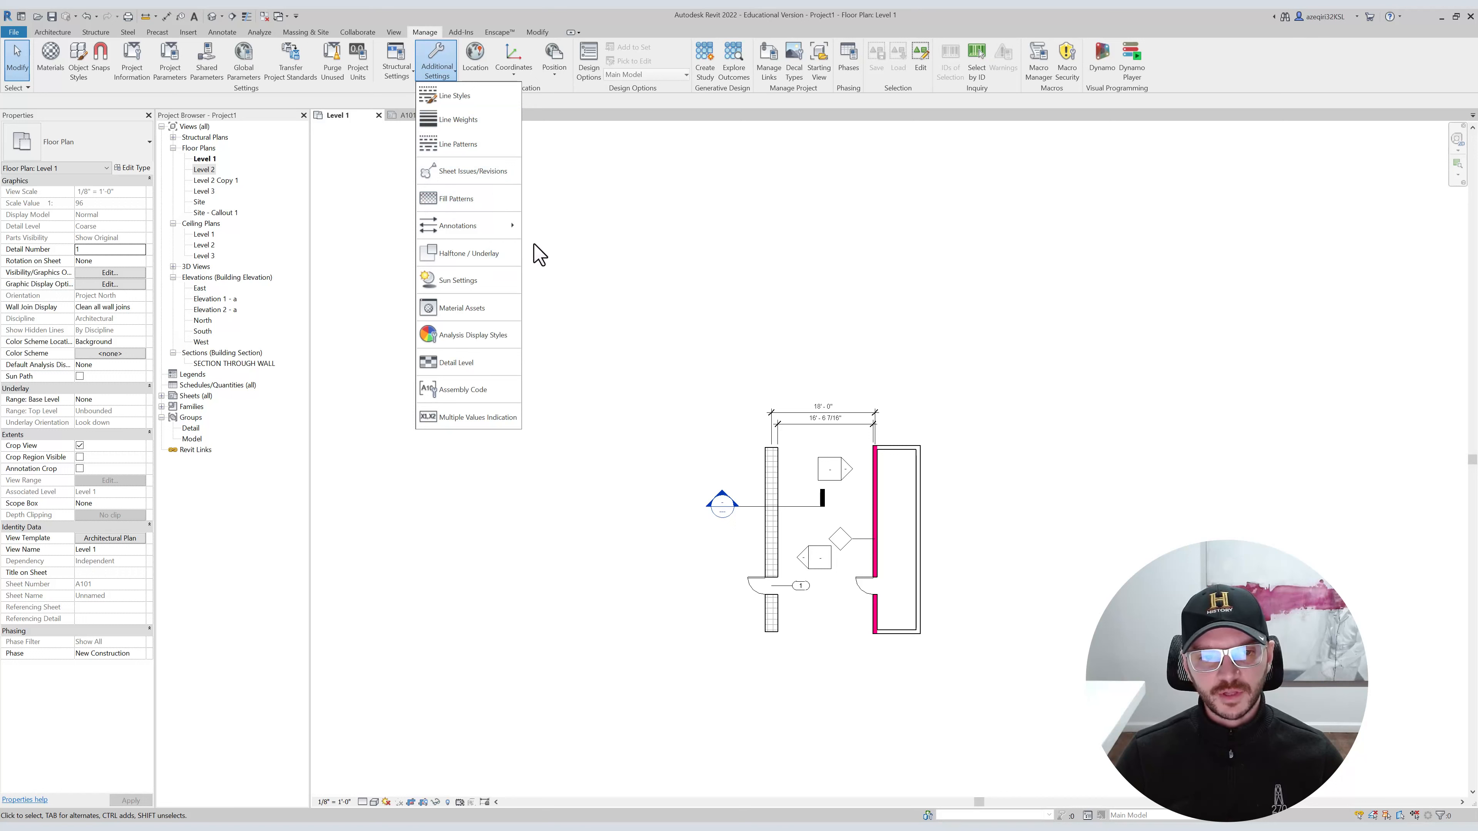
pyautogui.moveTo(504, 235)
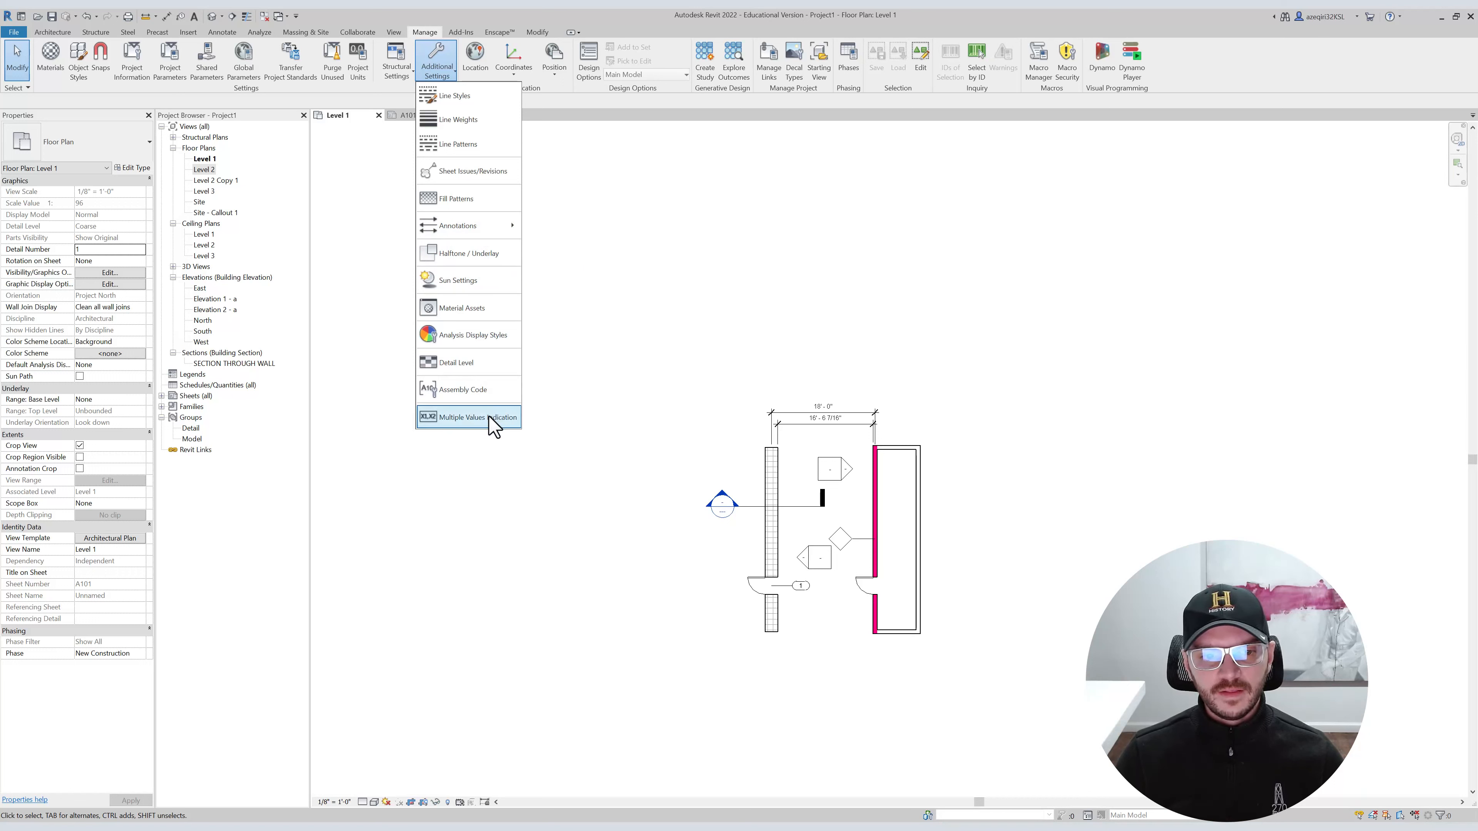
pyautogui.click(452, 33)
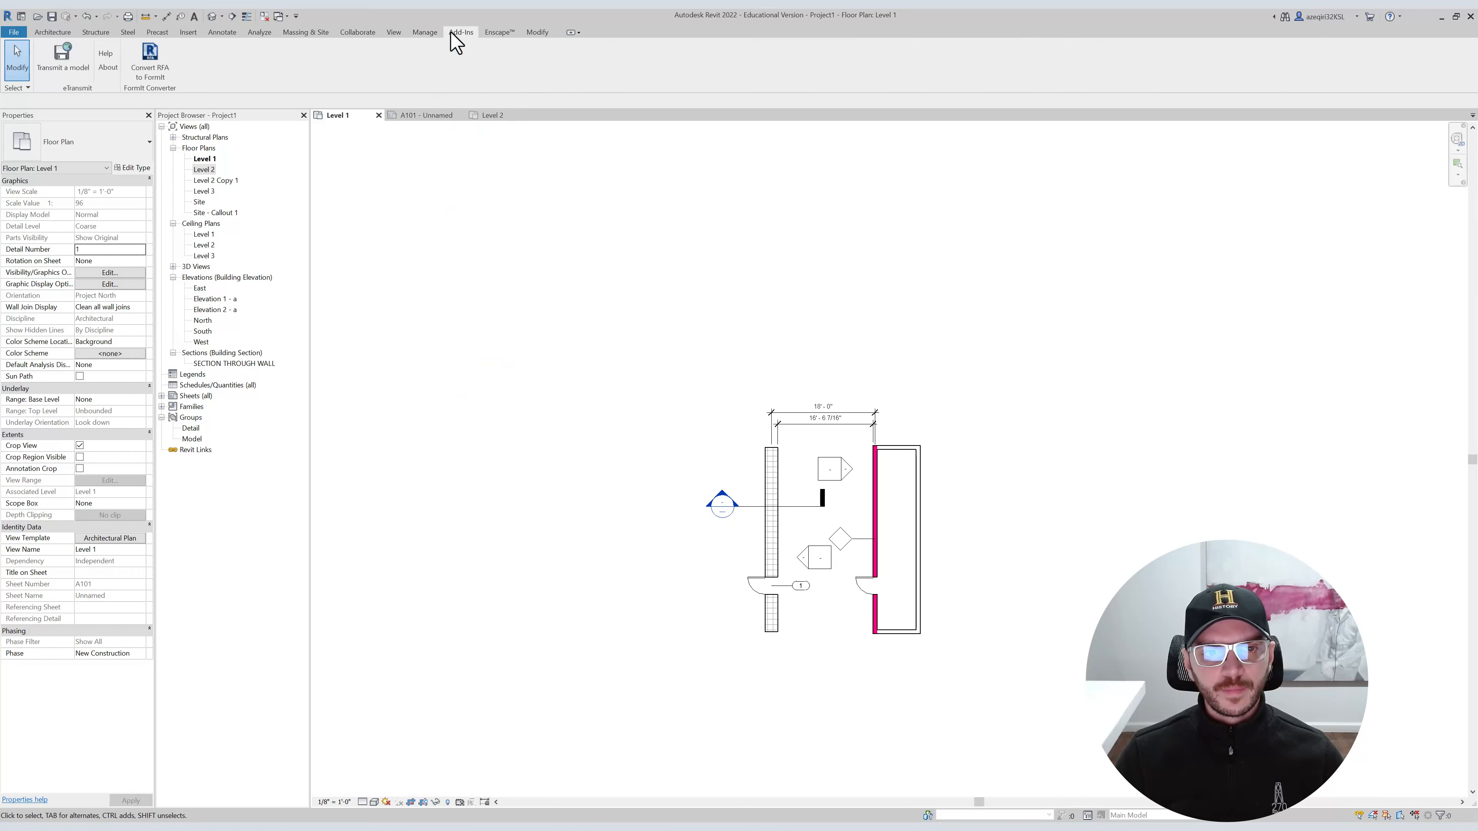
pyautogui.click(425, 33)
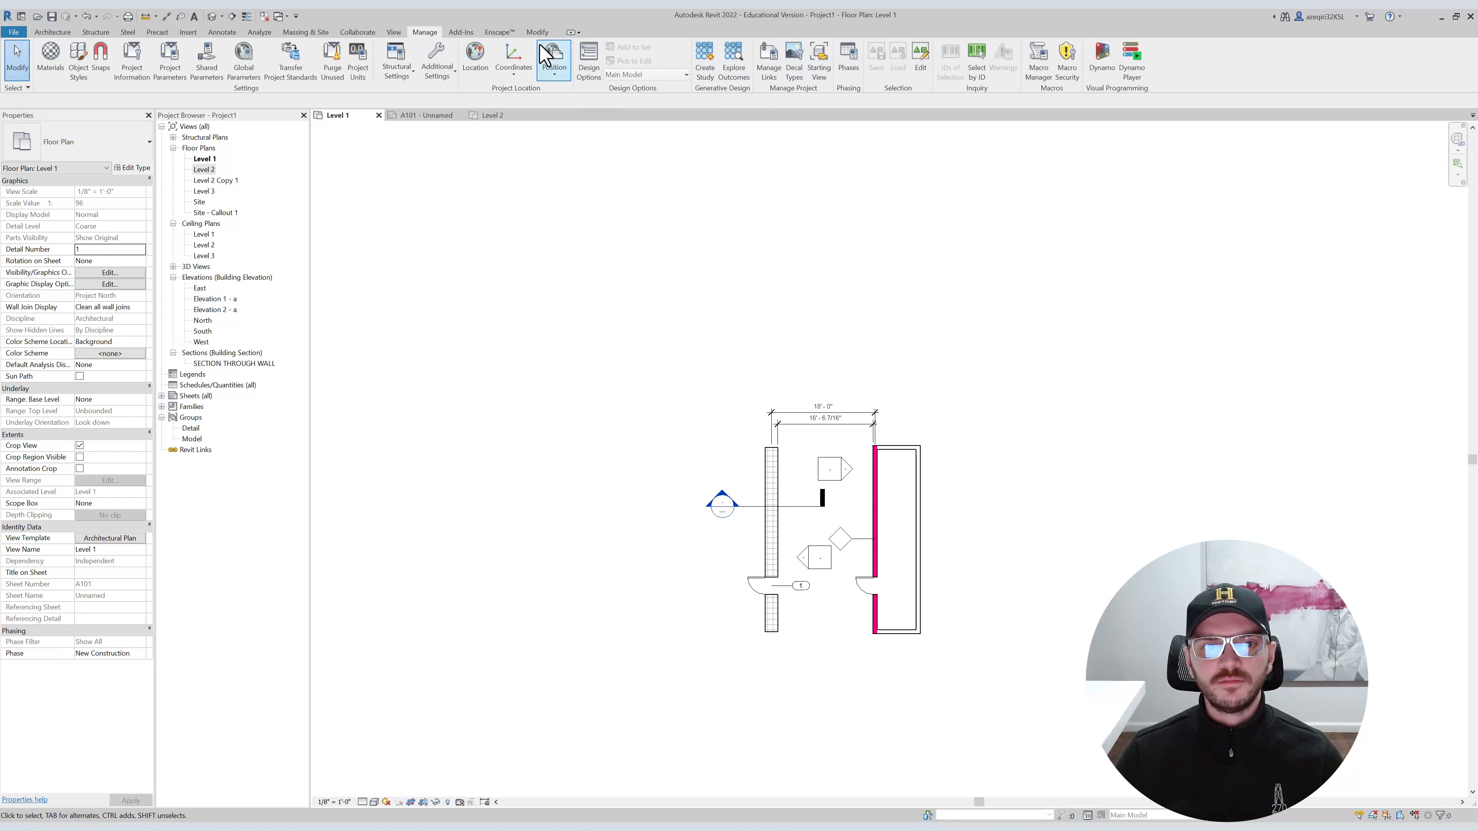
pyautogui.click(461, 33)
pyautogui.click(499, 33)
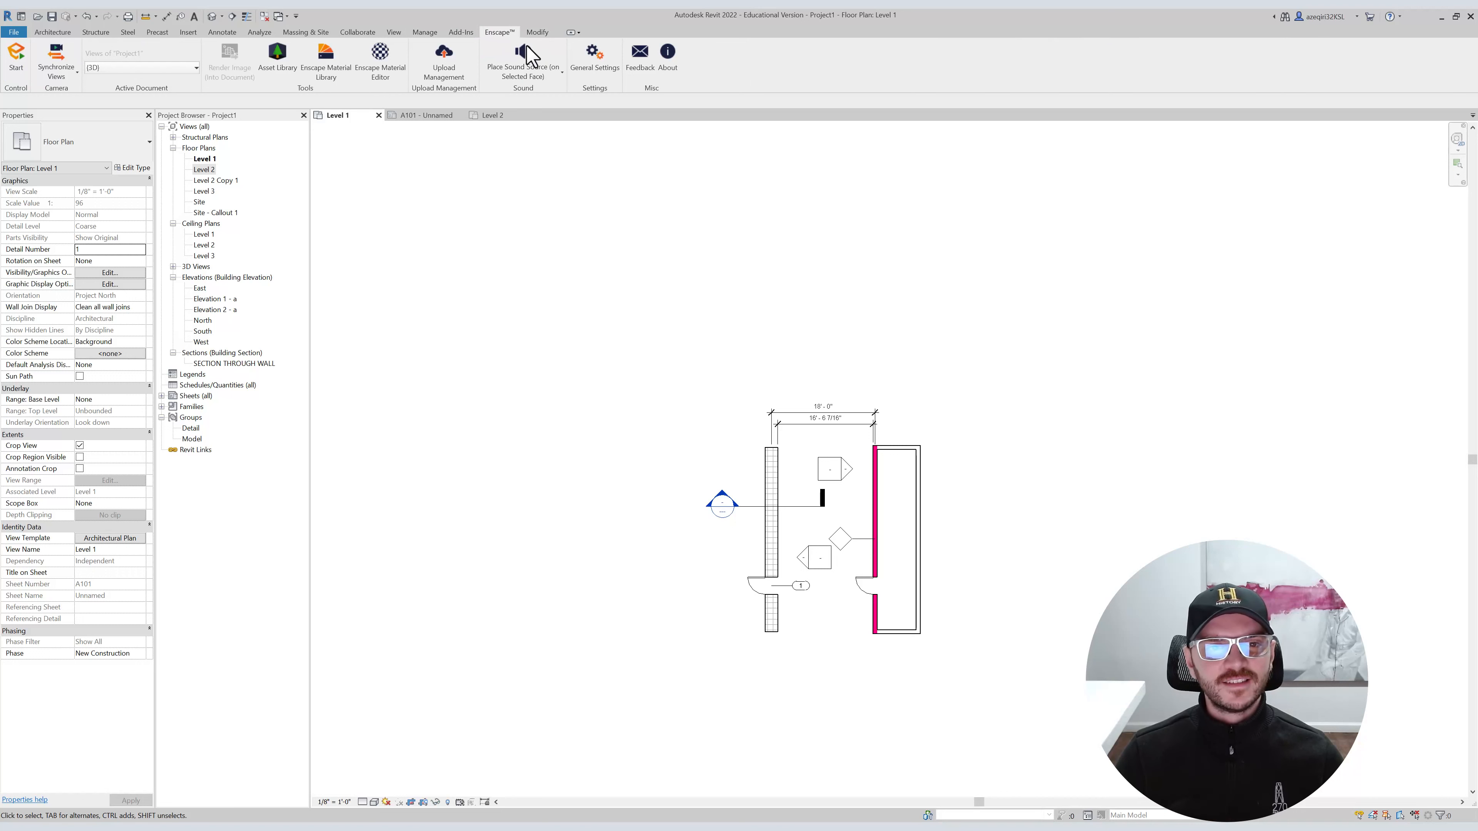
pyautogui.click(536, 34)
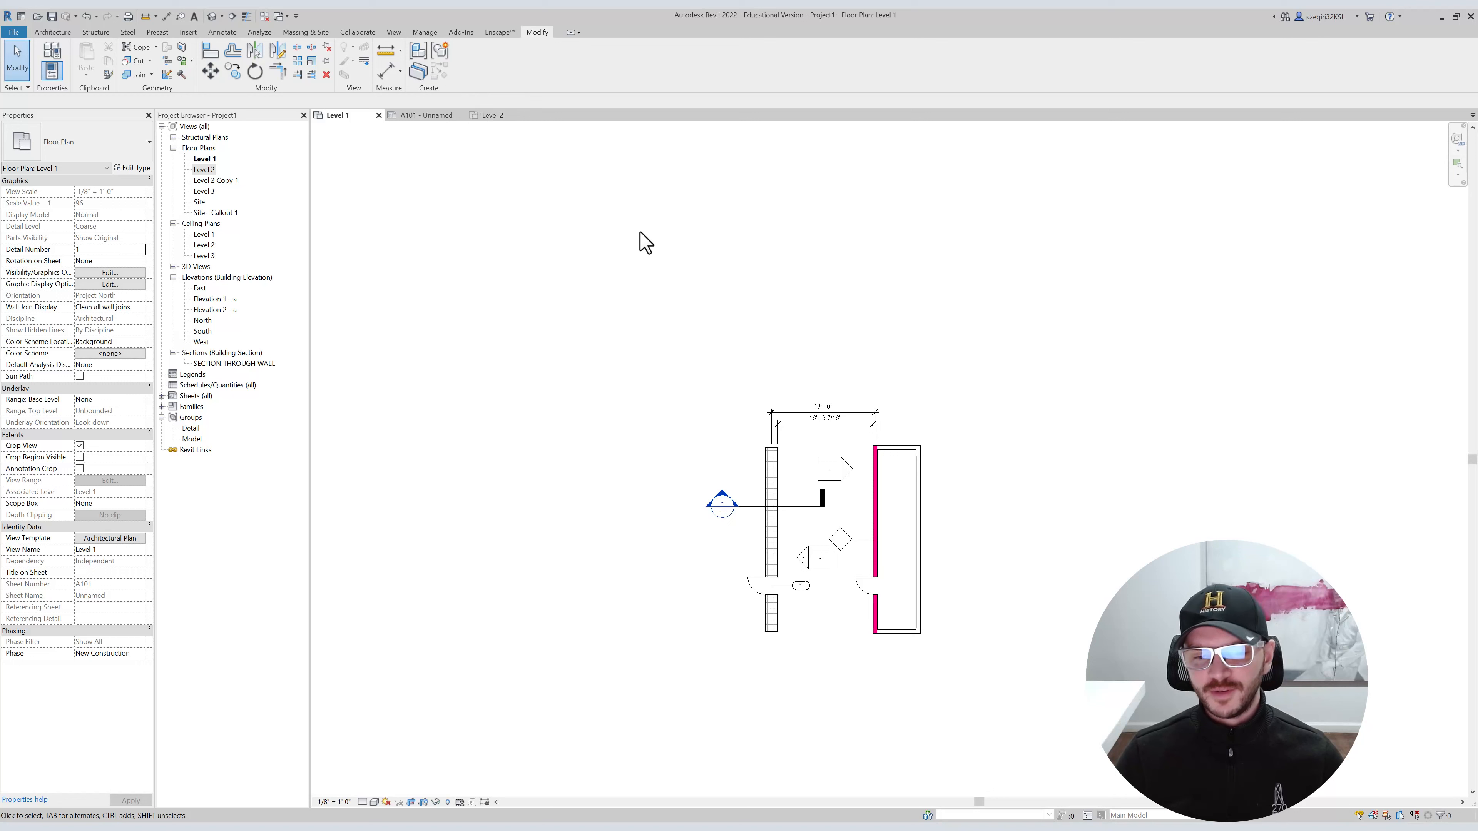
# Split the brick-patterned wall at two points above the door with Delete Inner Segment enabled, and undo the split.
pyautogui.moveTo(846, 314); pyautogui.dragTo(723, 249, button='middle')
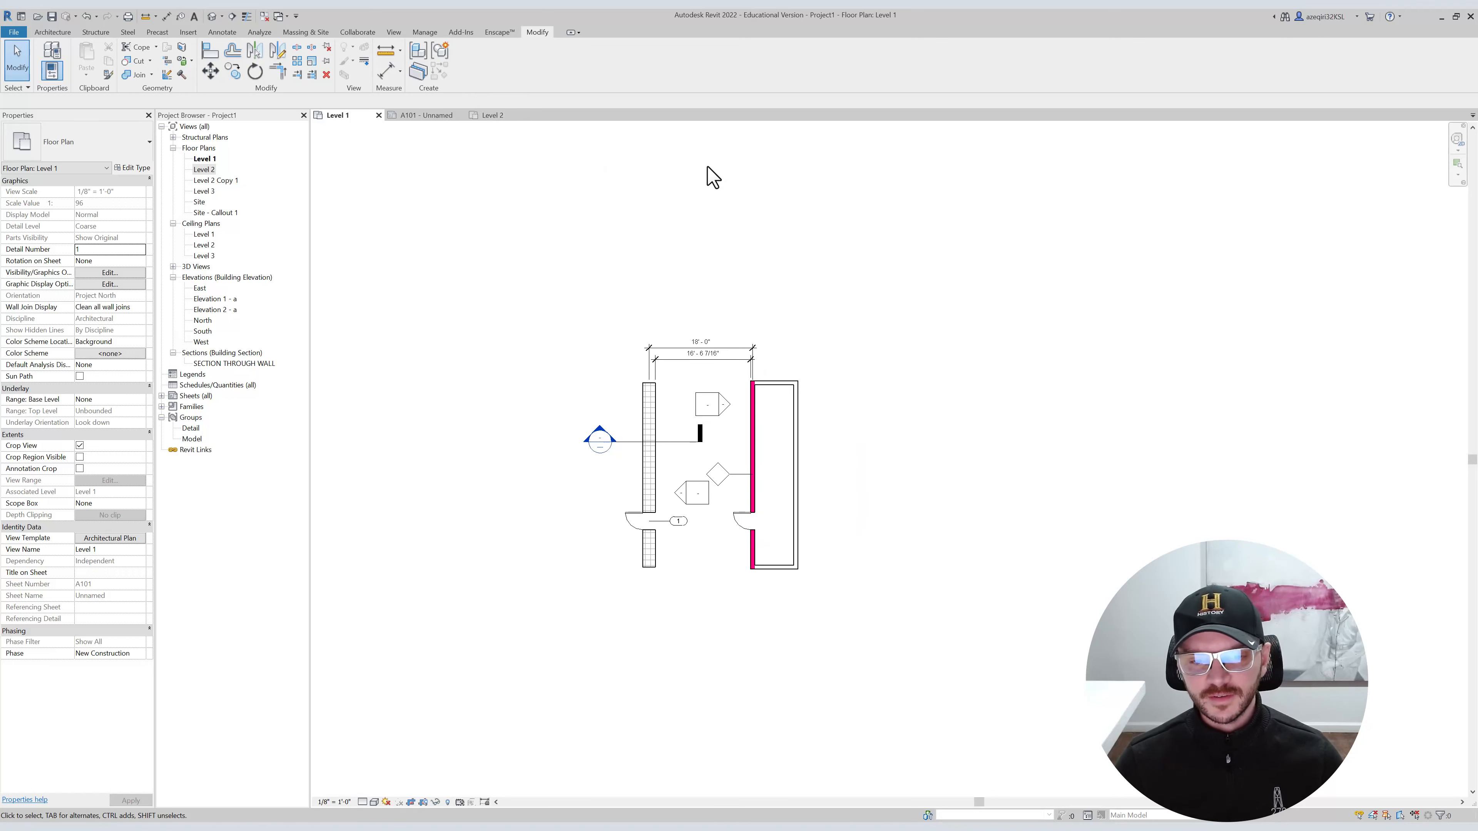
pyautogui.moveTo(598, 249); pyautogui.dragTo(478, 178, button='middle')
pyautogui.scroll(3, 392, 172)
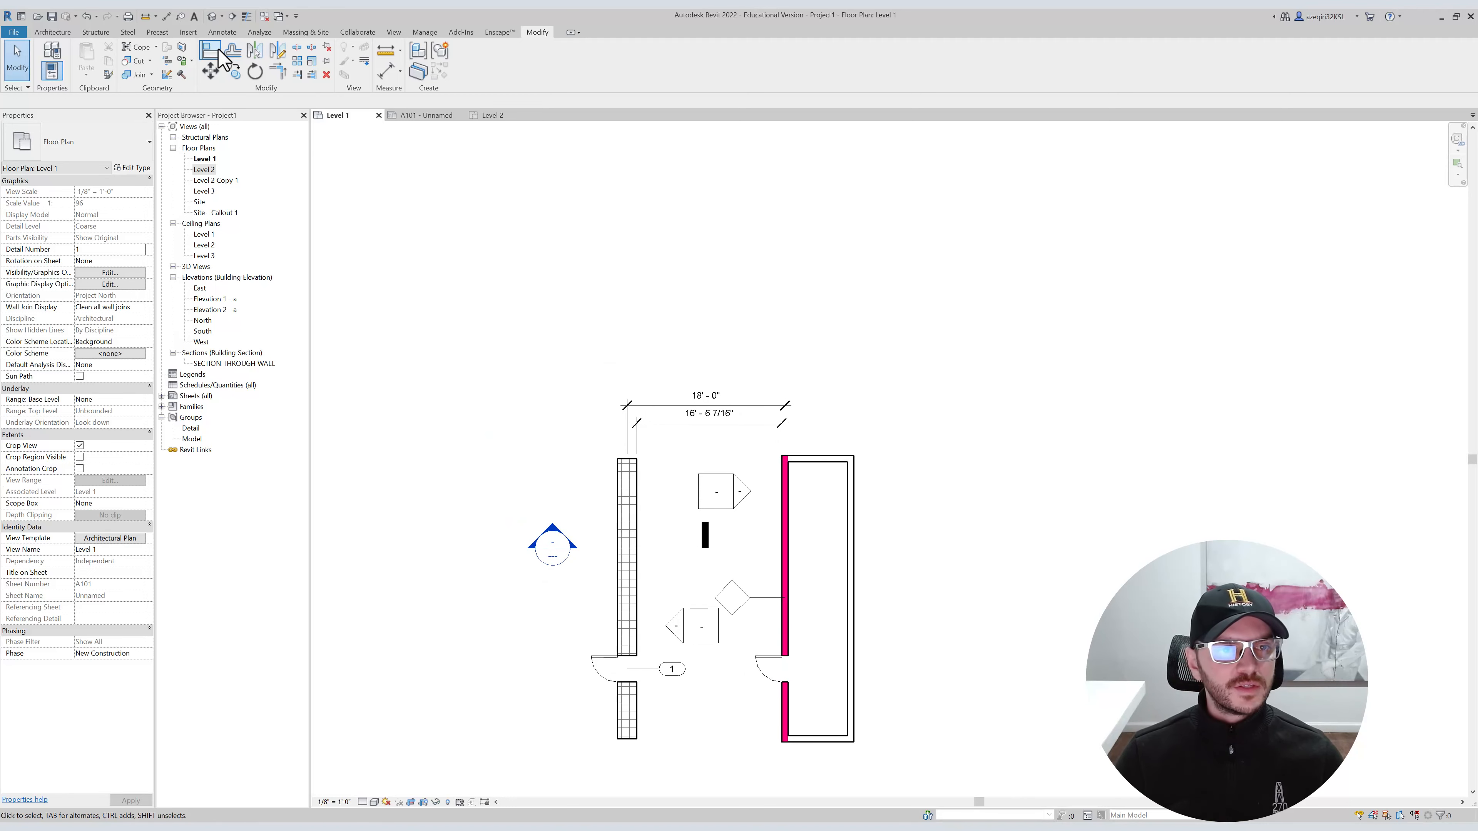
pyautogui.click(298, 51)
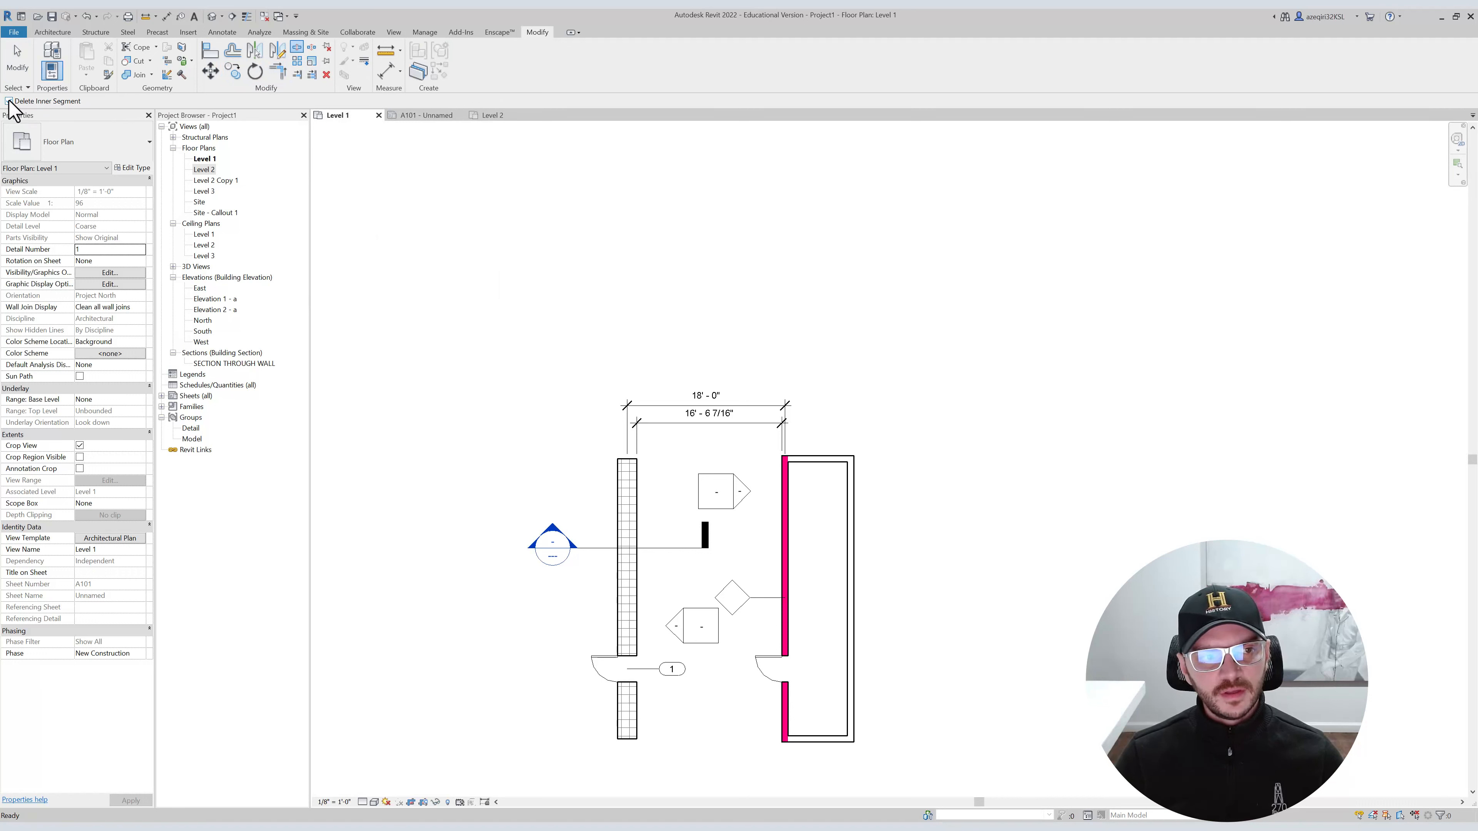
pyautogui.scroll(2, 693, 472)
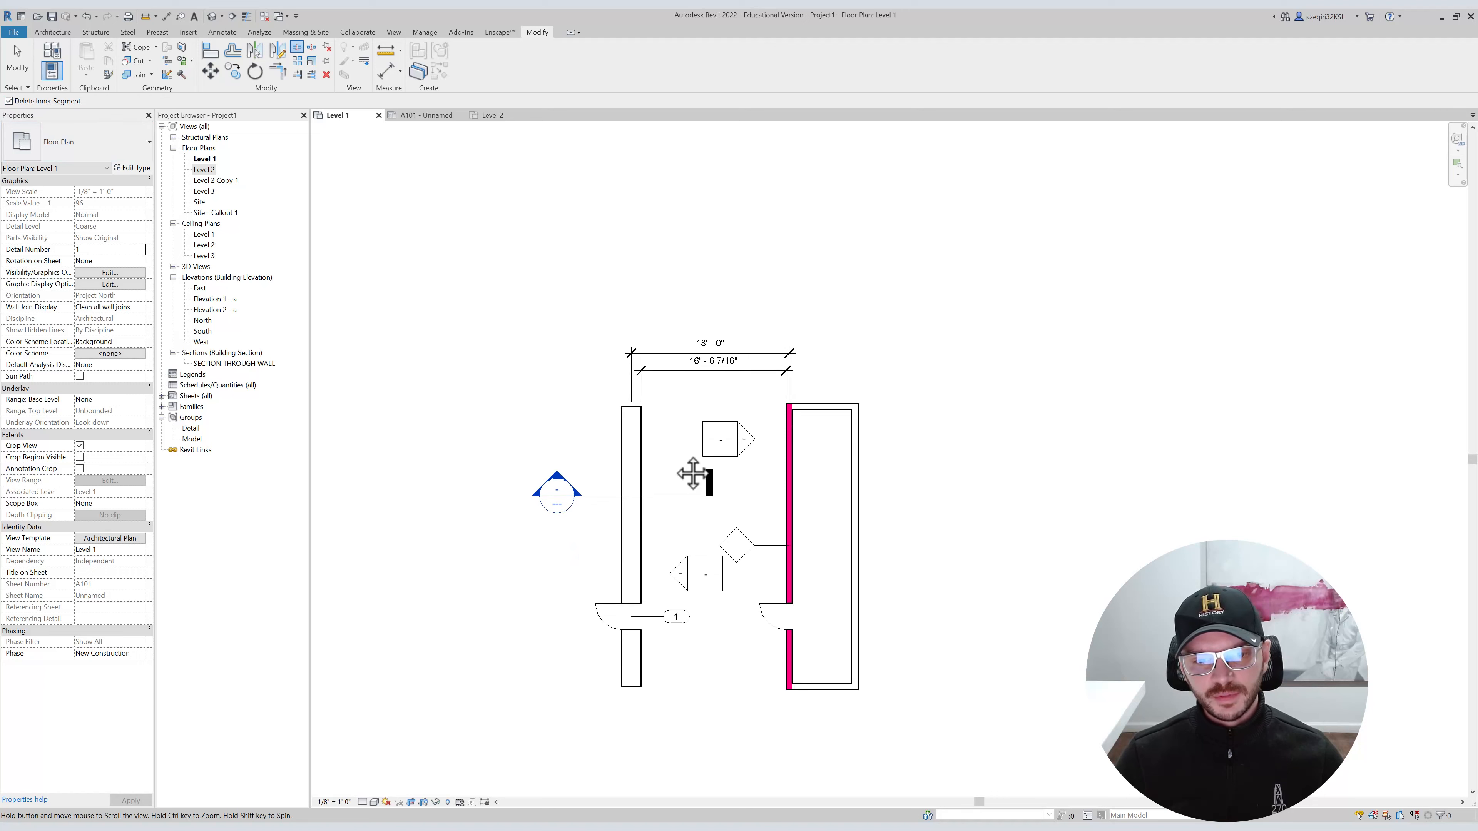
pyautogui.click(638, 430)
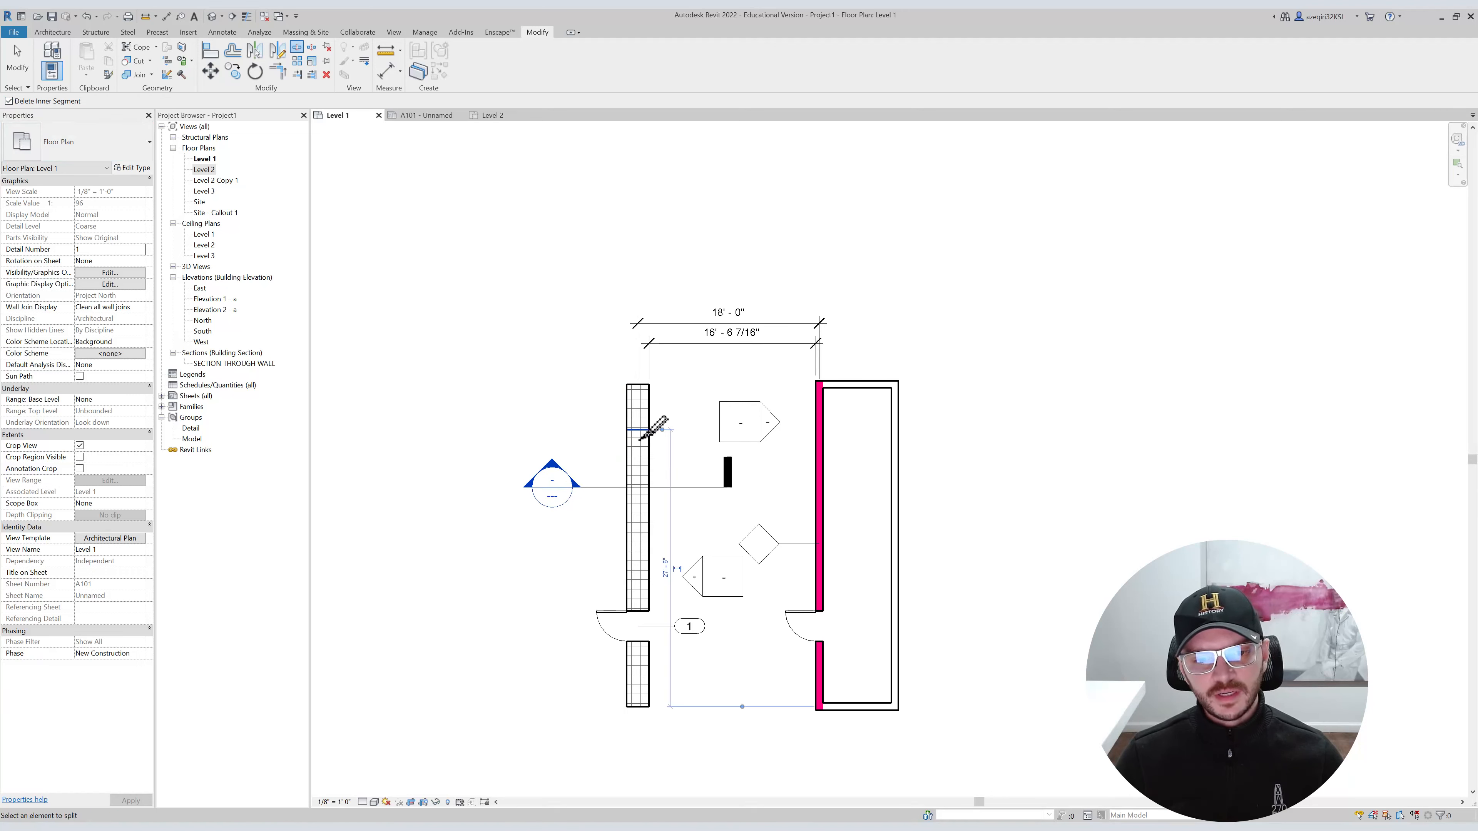
pyautogui.click(639, 539)
pyautogui.moveTo(656, 490); pyautogui.dragTo(686, 466, button='middle')
pyautogui.hotkey('ctrl', 'z')
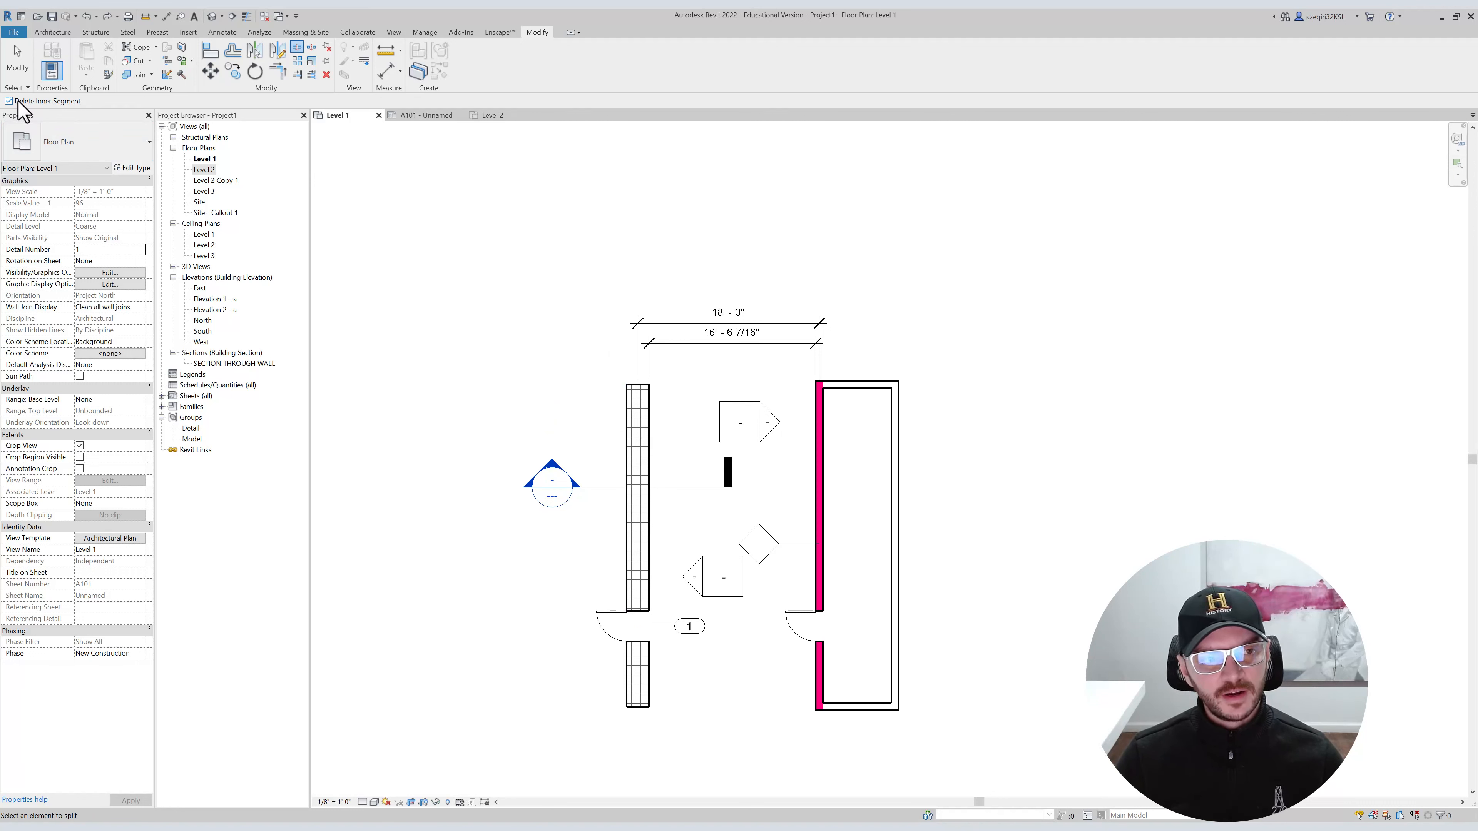
pyautogui.press('Escape')
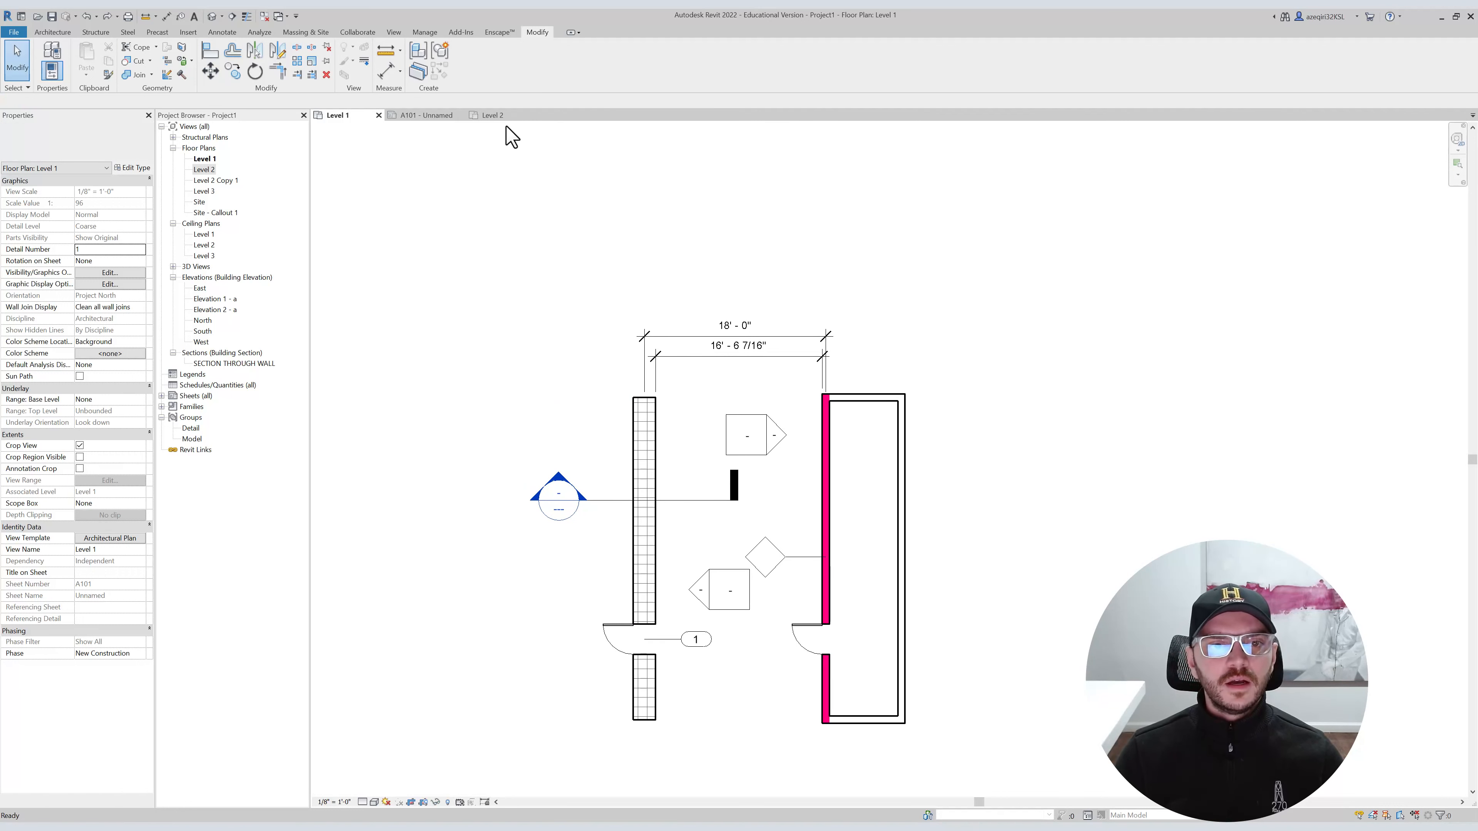
# Examine the project materials offered by the Paint tool, and close the Material Browser.
pyautogui.click(184, 61)
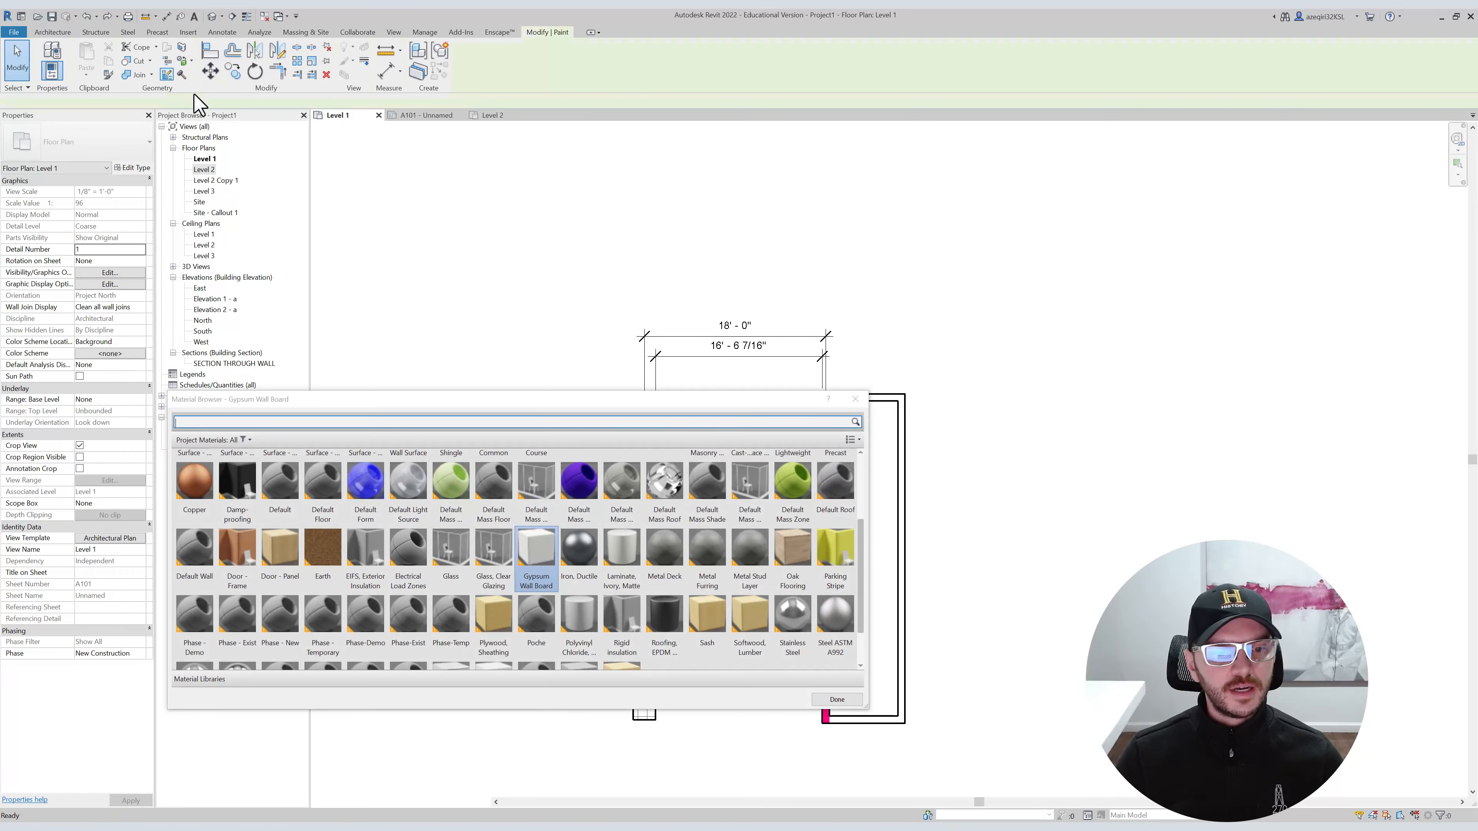
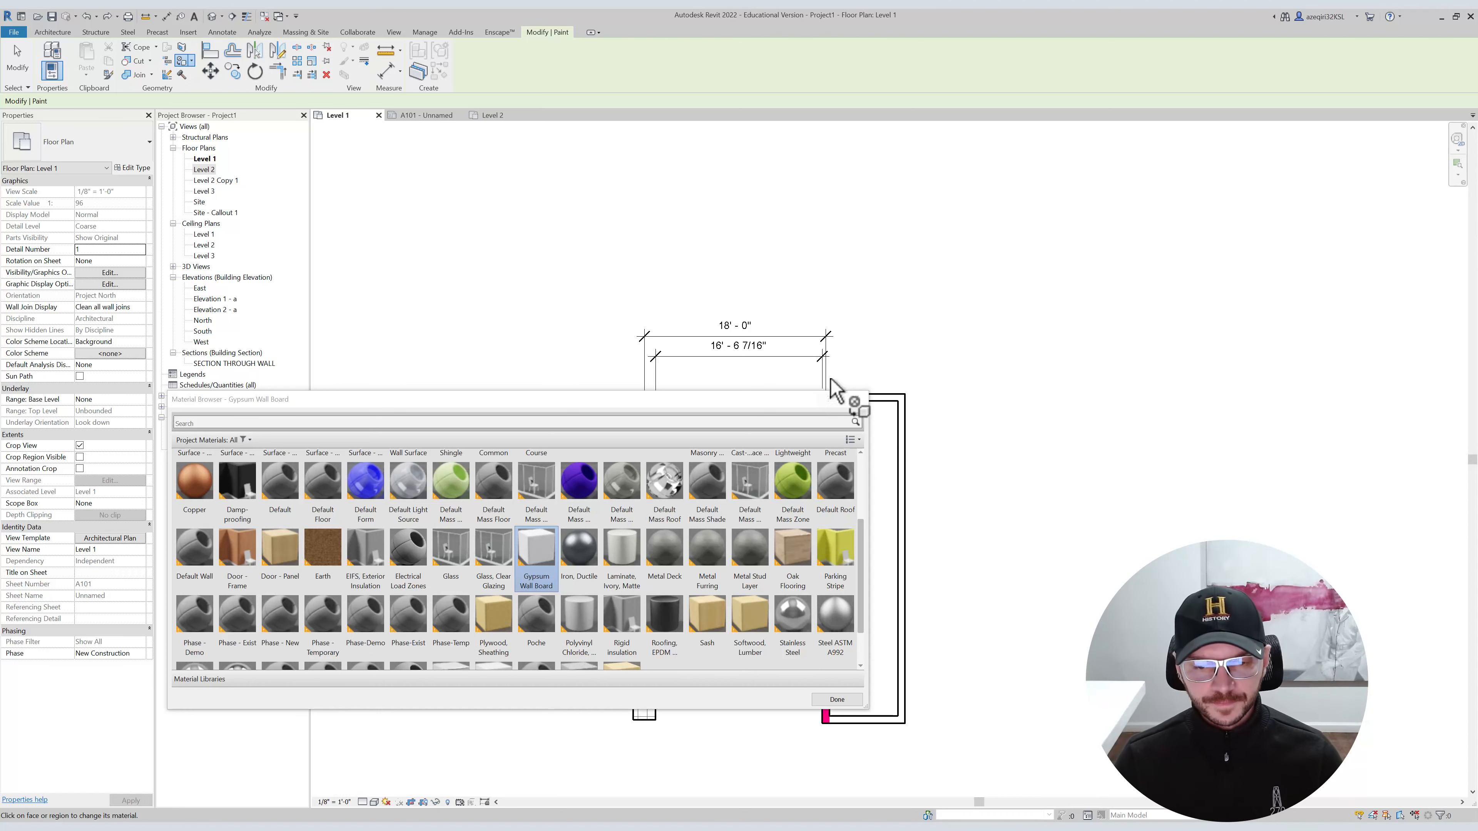
pyautogui.click(855, 399)
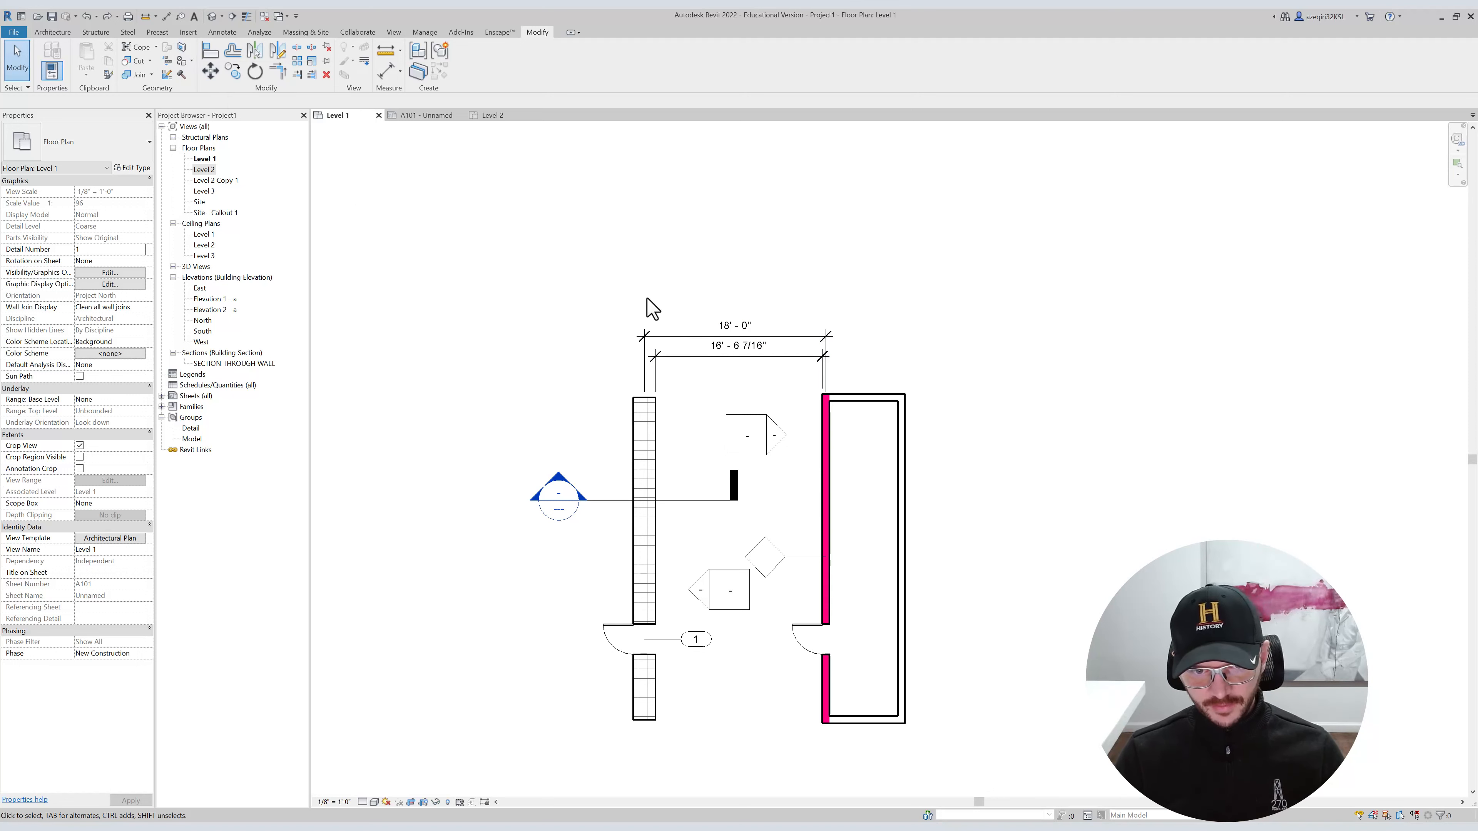
# Open the default 3D view of the two wall groups.
pyautogui.press('3')
pyautogui.press('d')
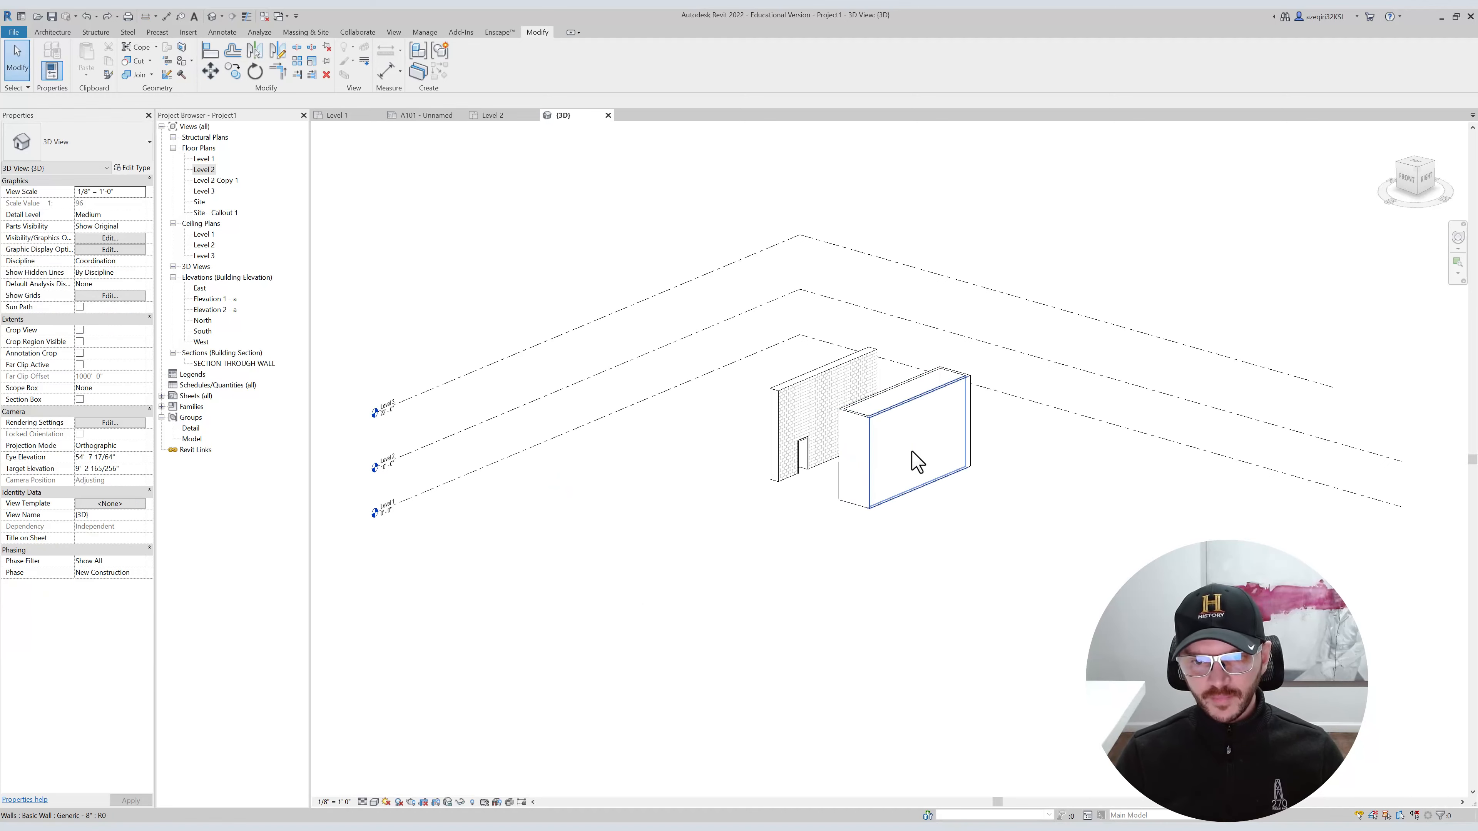
pyautogui.scroll(3, 918, 463)
# Use Split Face to outline a rectangular region in the middle of the rectangular enclosure's long outer wall face, and finish the boundary.
pyautogui.press('s')
pyautogui.press('f')
pyautogui.scroll(1, 897, 445)
pyautogui.scroll(1, 806, 361)
pyautogui.moveTo(791, 357); pyautogui.dragTo(663, 368, button='middle')
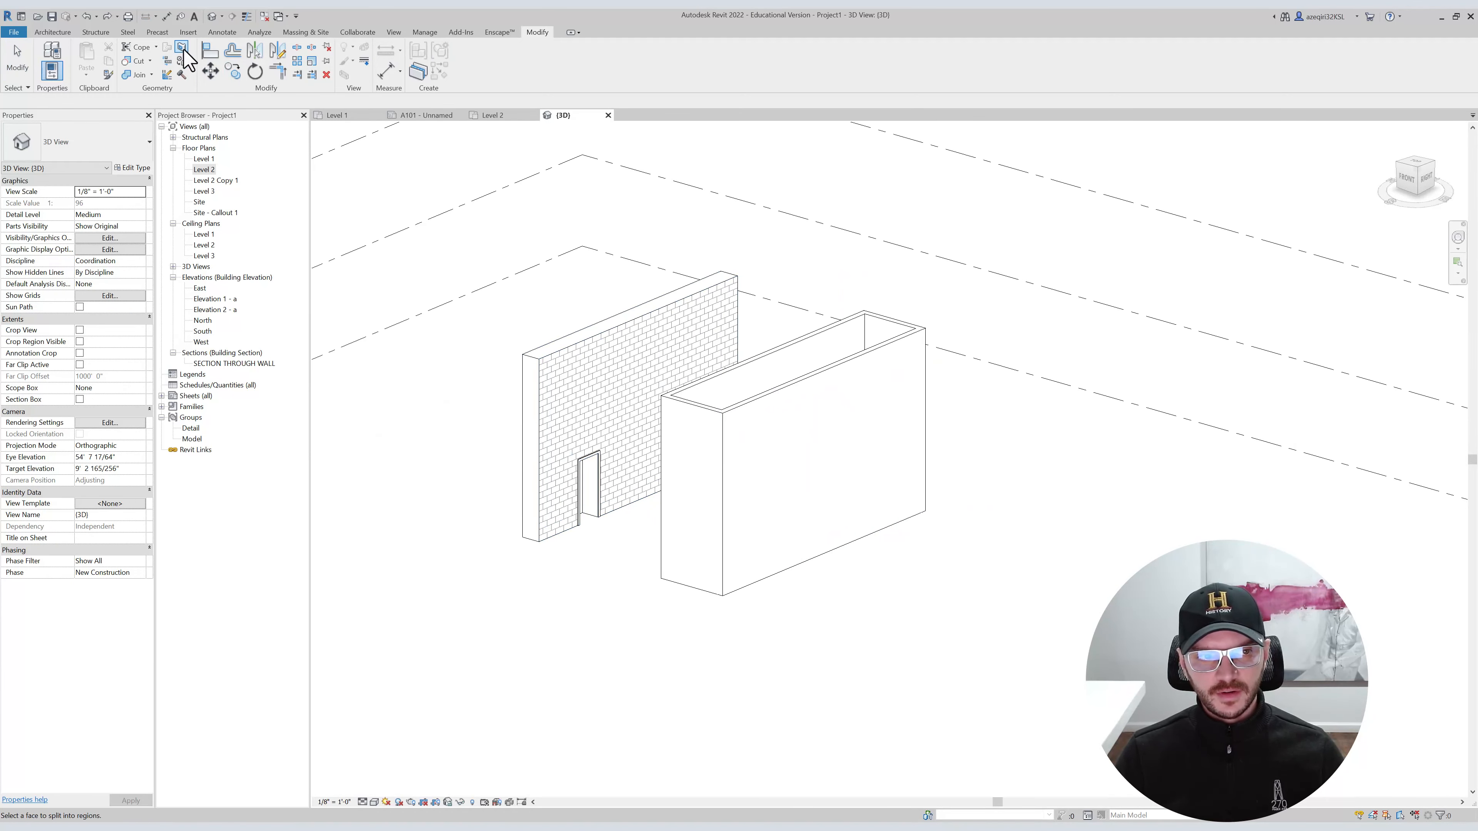
pyautogui.scroll(2, 801, 489)
pyautogui.click(815, 472)
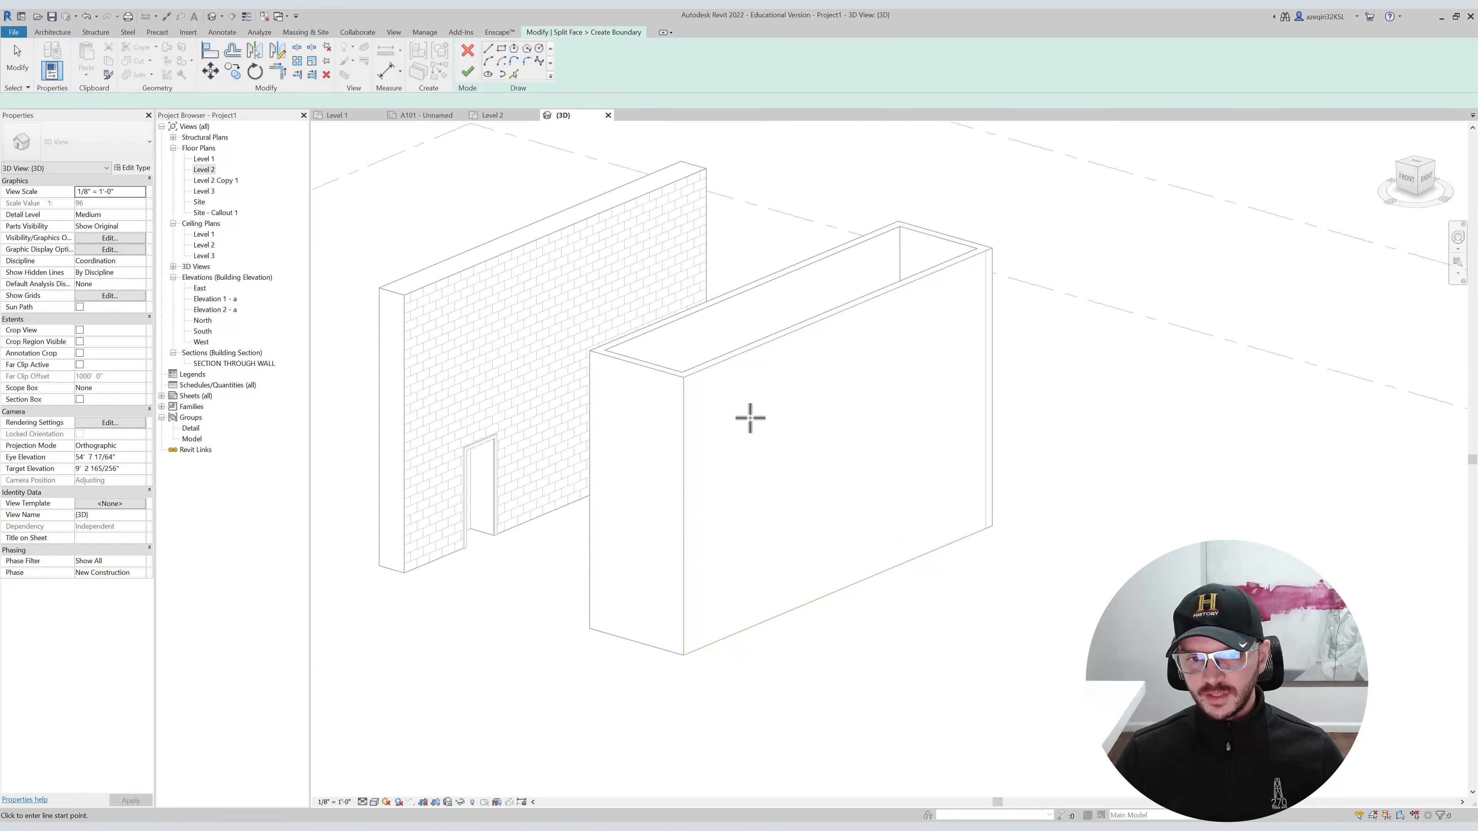
pyautogui.click(501, 49)
pyautogui.click(834, 473)
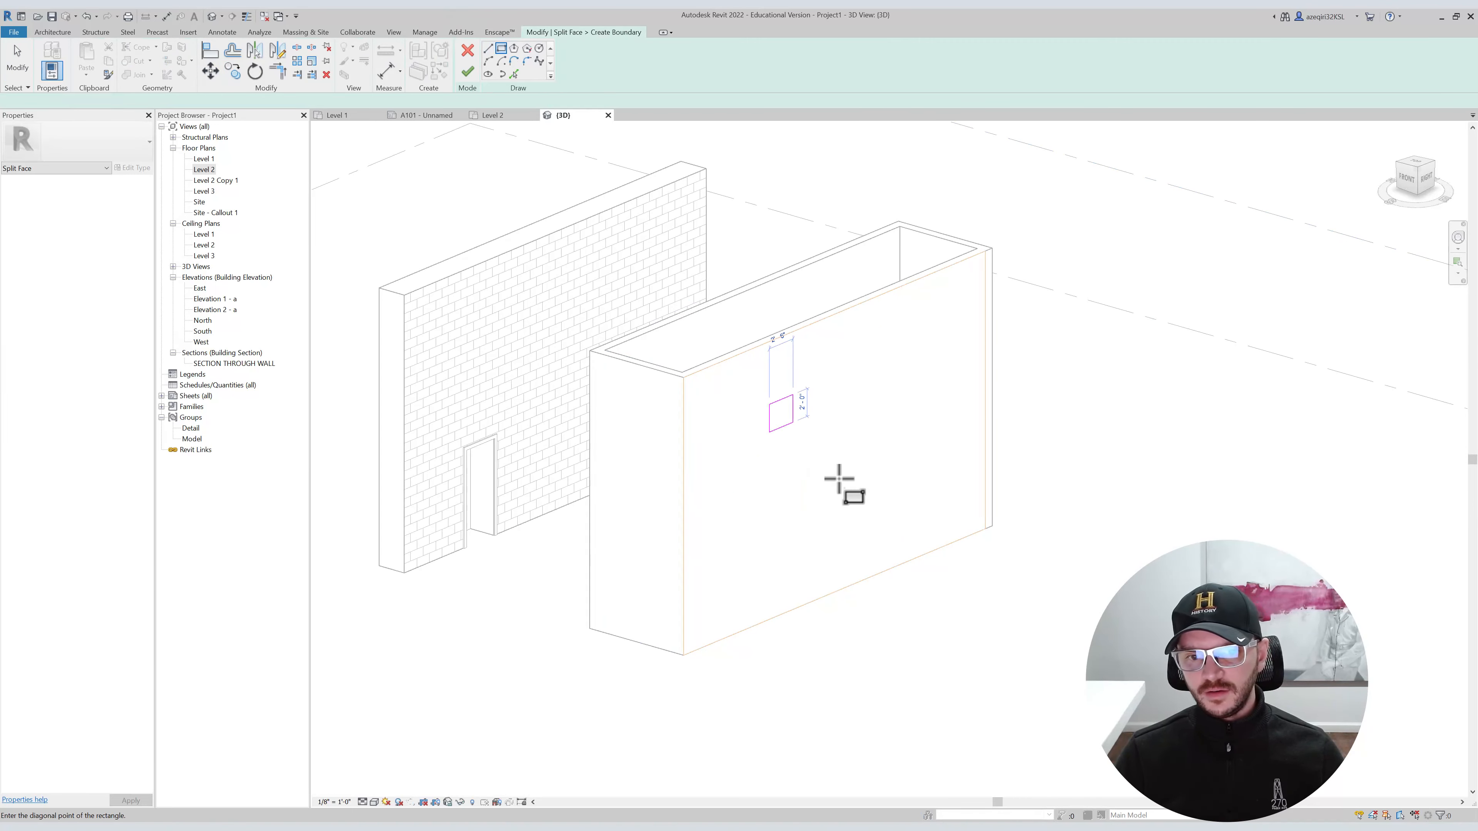
pyautogui.click(873, 521)
pyautogui.press('Escape')
pyautogui.press('Escape')
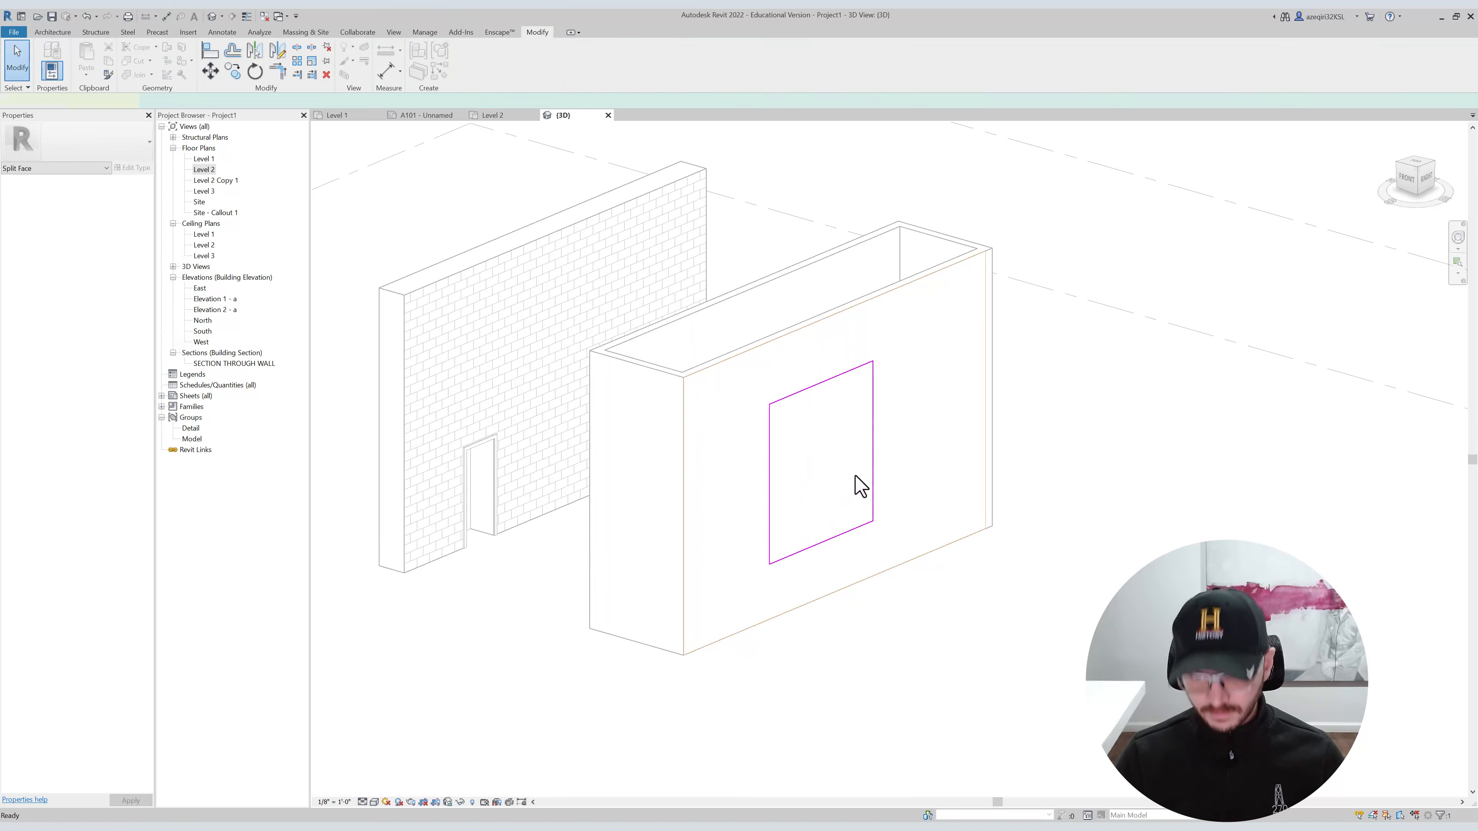
pyautogui.moveTo(952, 407); pyautogui.dragTo(867, 425, button='middle')
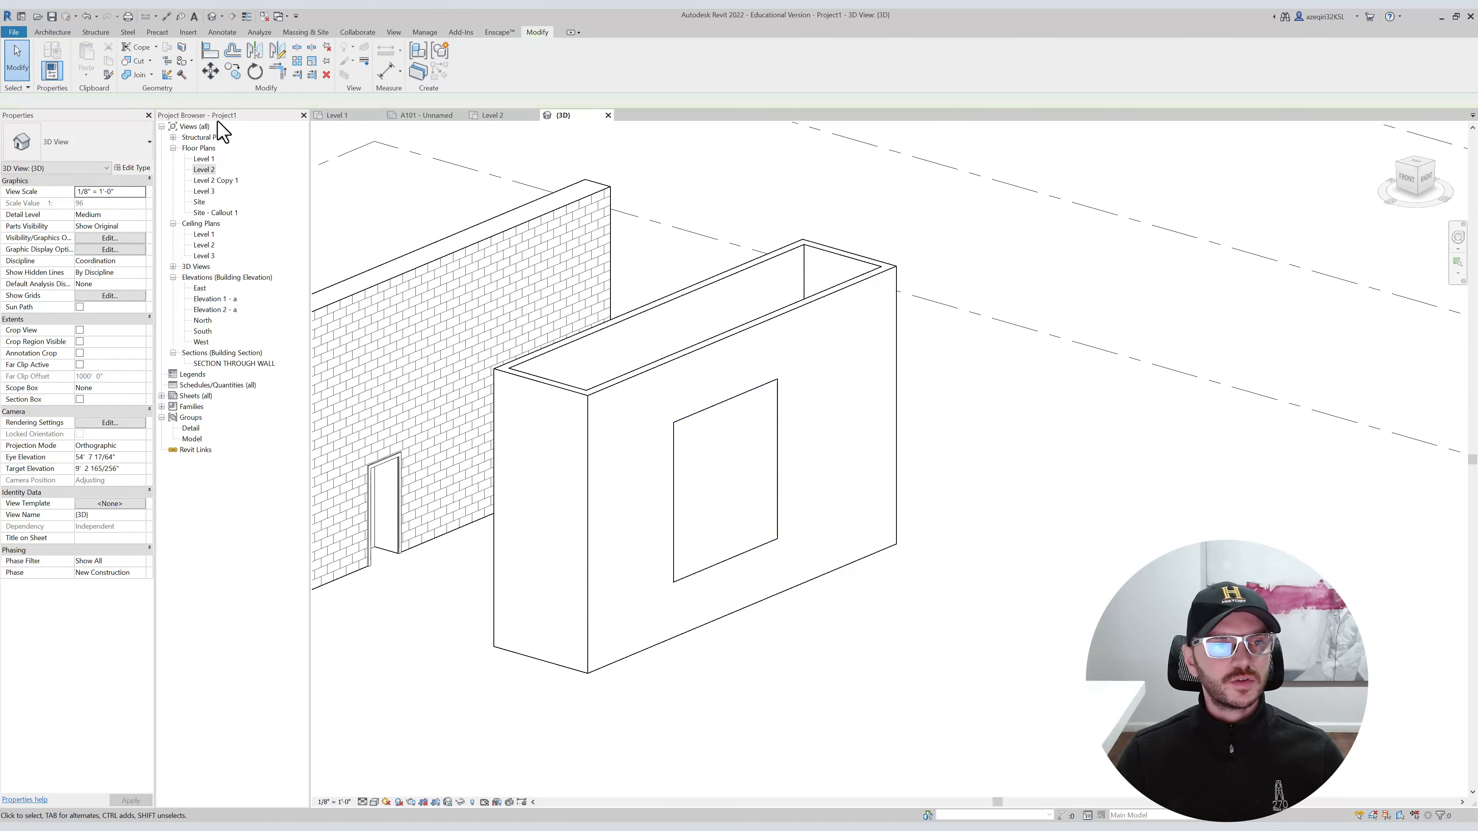
# Paint the split rectangular region with a project material and display the 3D view in Consistent Colors.
pyautogui.click(181, 64)
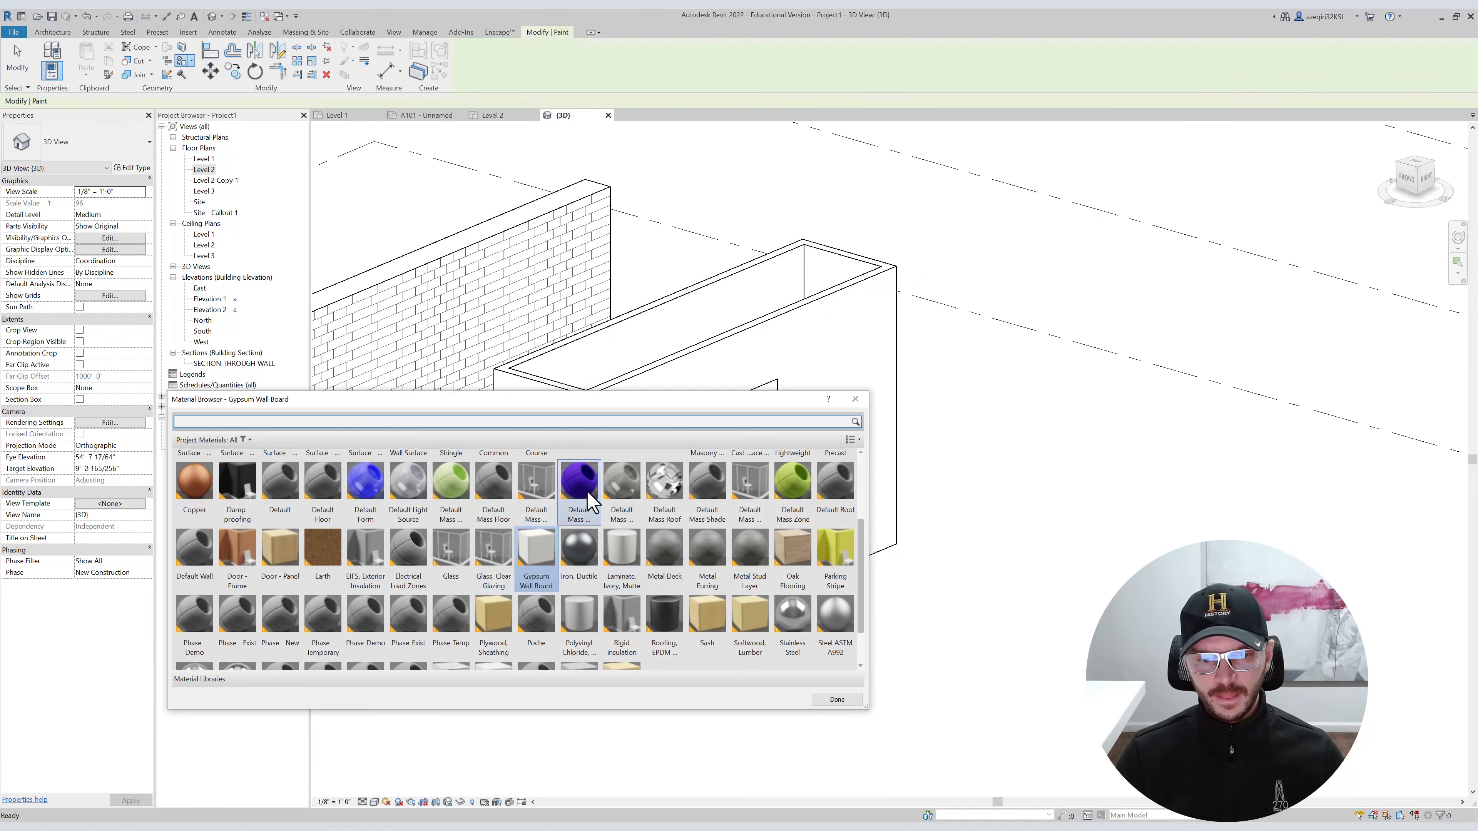
pyautogui.moveTo(750, 406); pyautogui.dragTo(718, 744)
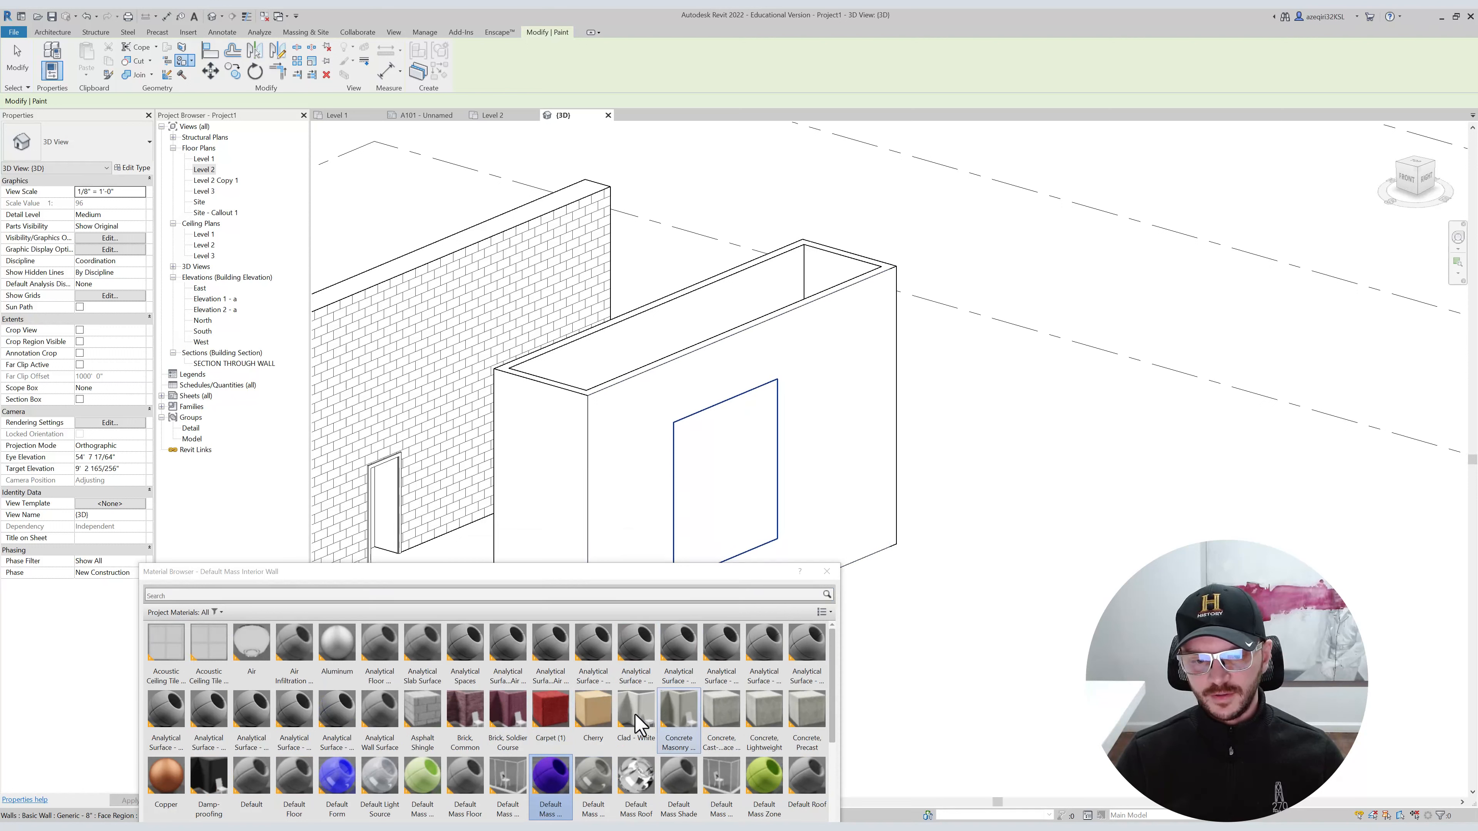
pyautogui.click(826, 572)
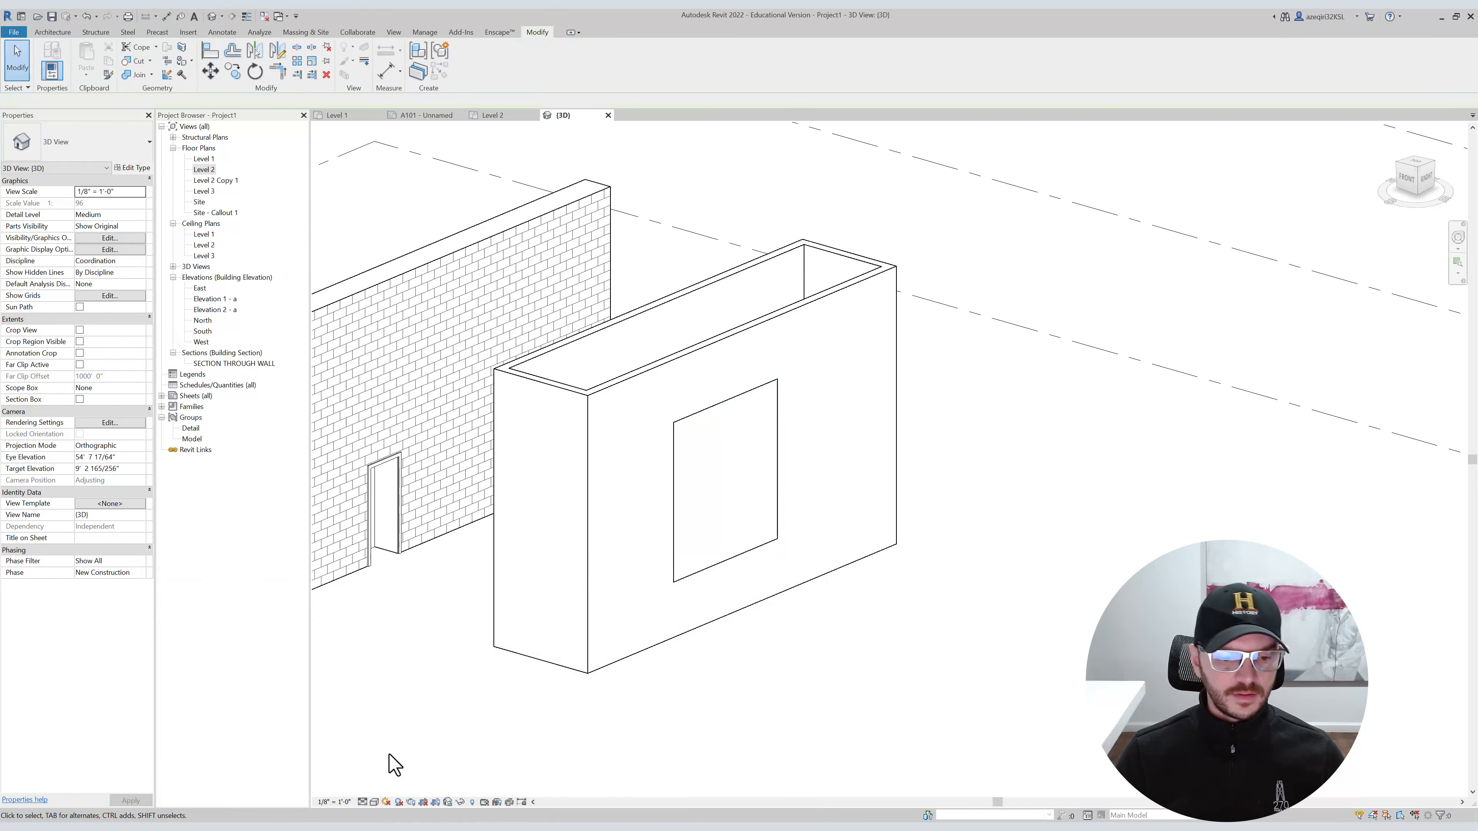
pyautogui.click(374, 803)
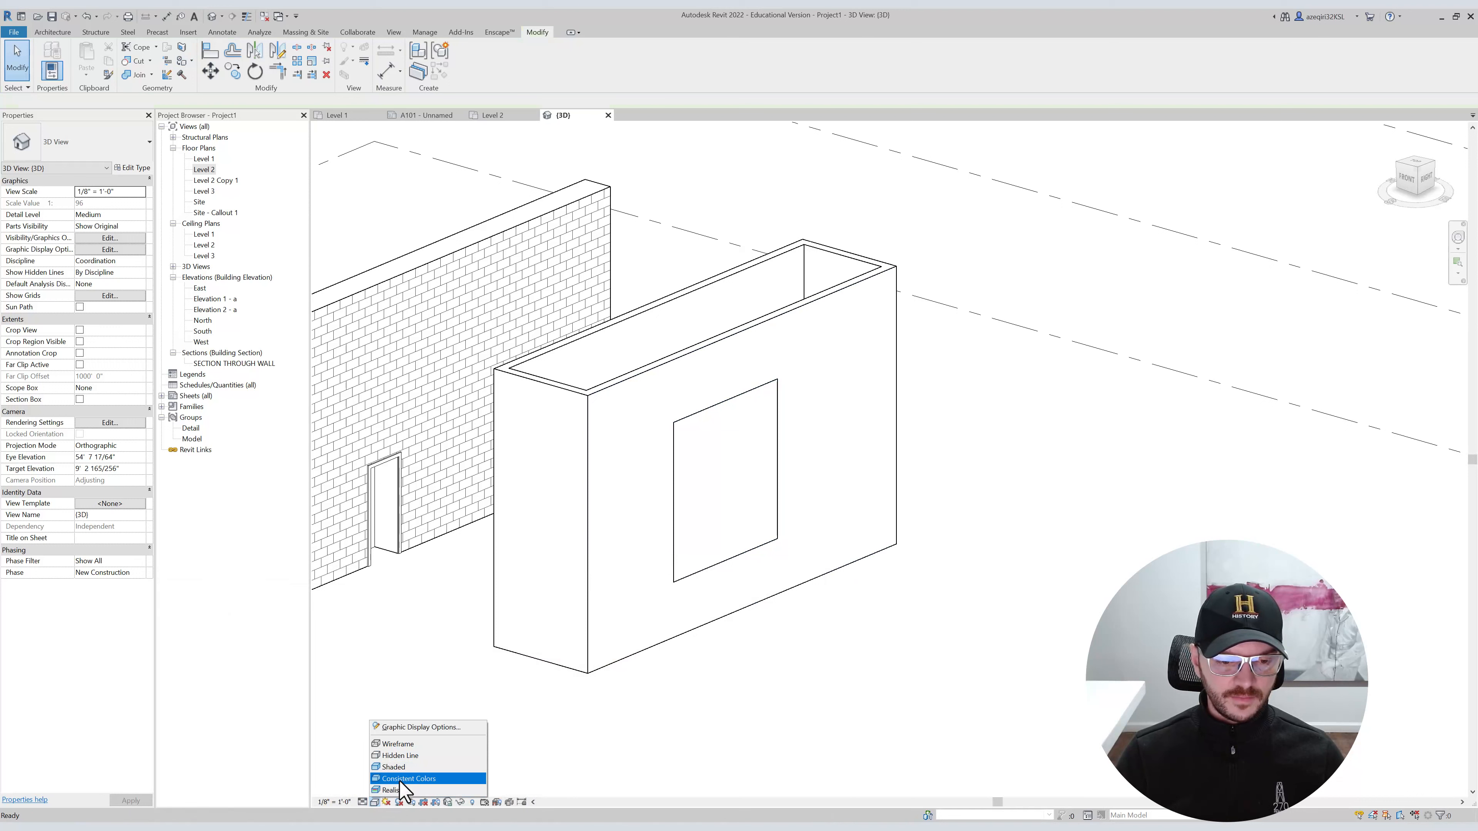
pyautogui.click(409, 779)
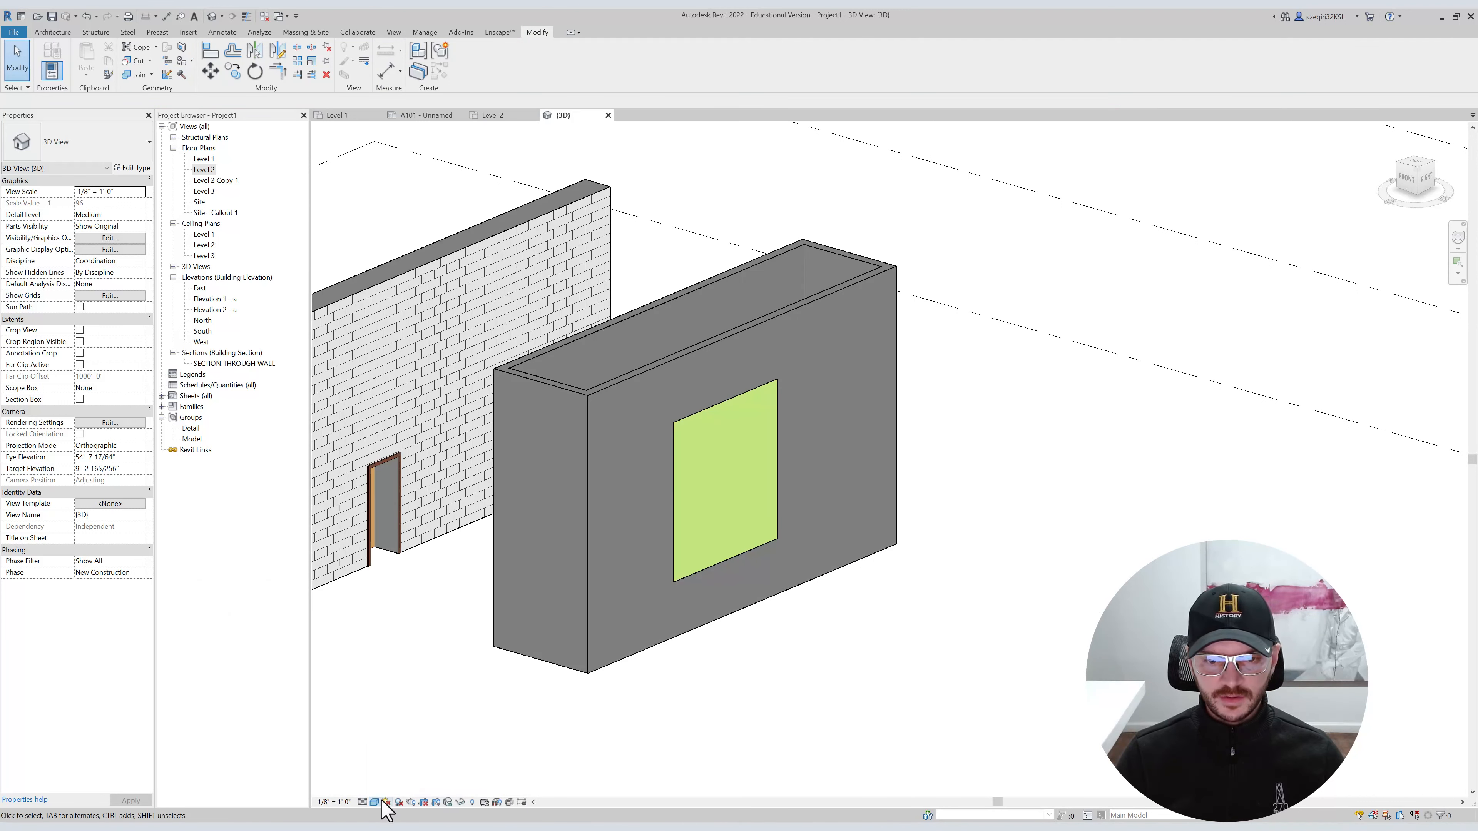
# Switch the 3D view to the Realistic visual style and inspect the painted region, the block wall and its door.
pyautogui.click(378, 804)
pyautogui.click(378, 791)
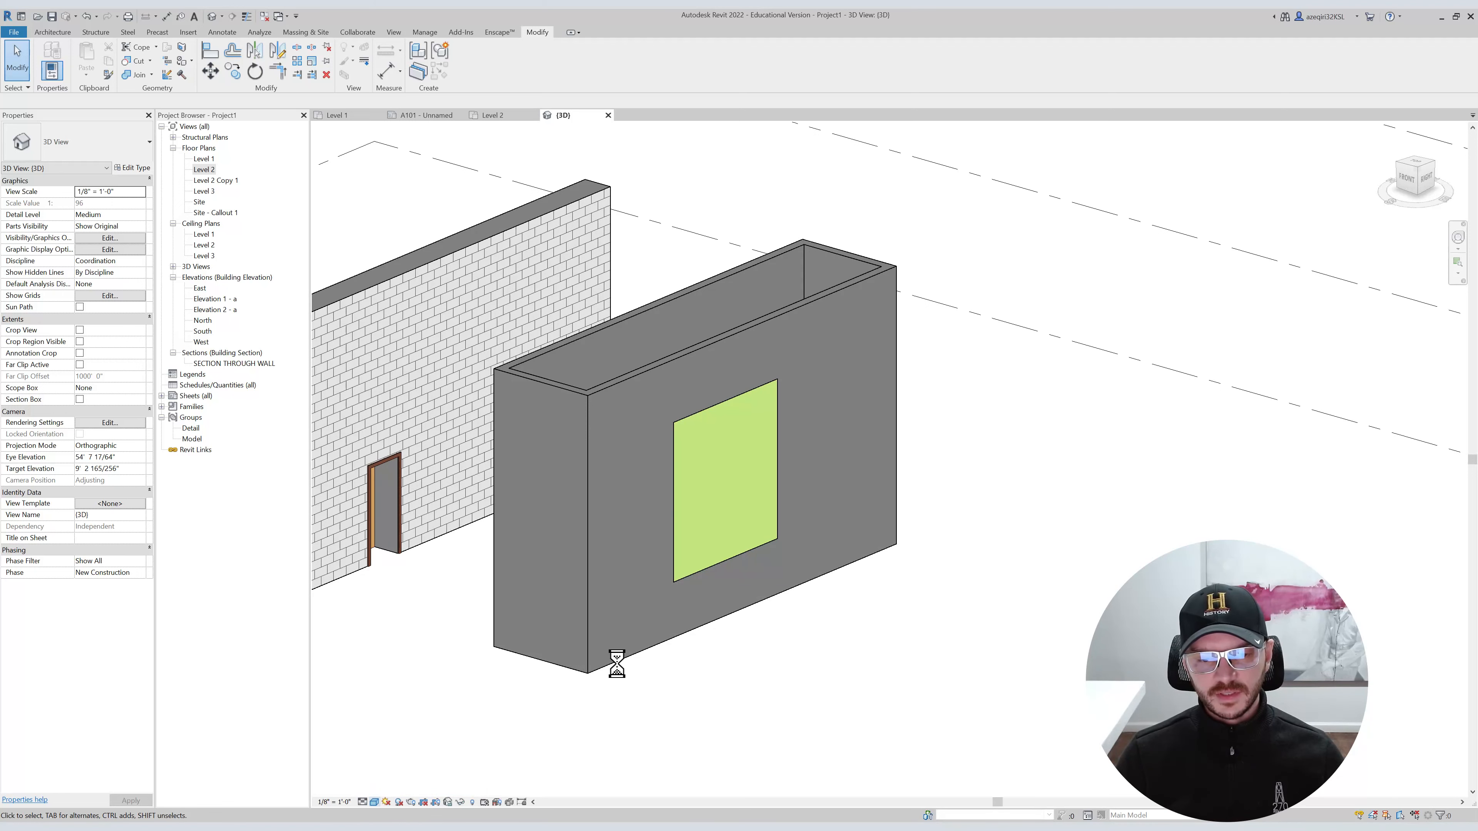
pyautogui.scroll(5, 544, 508)
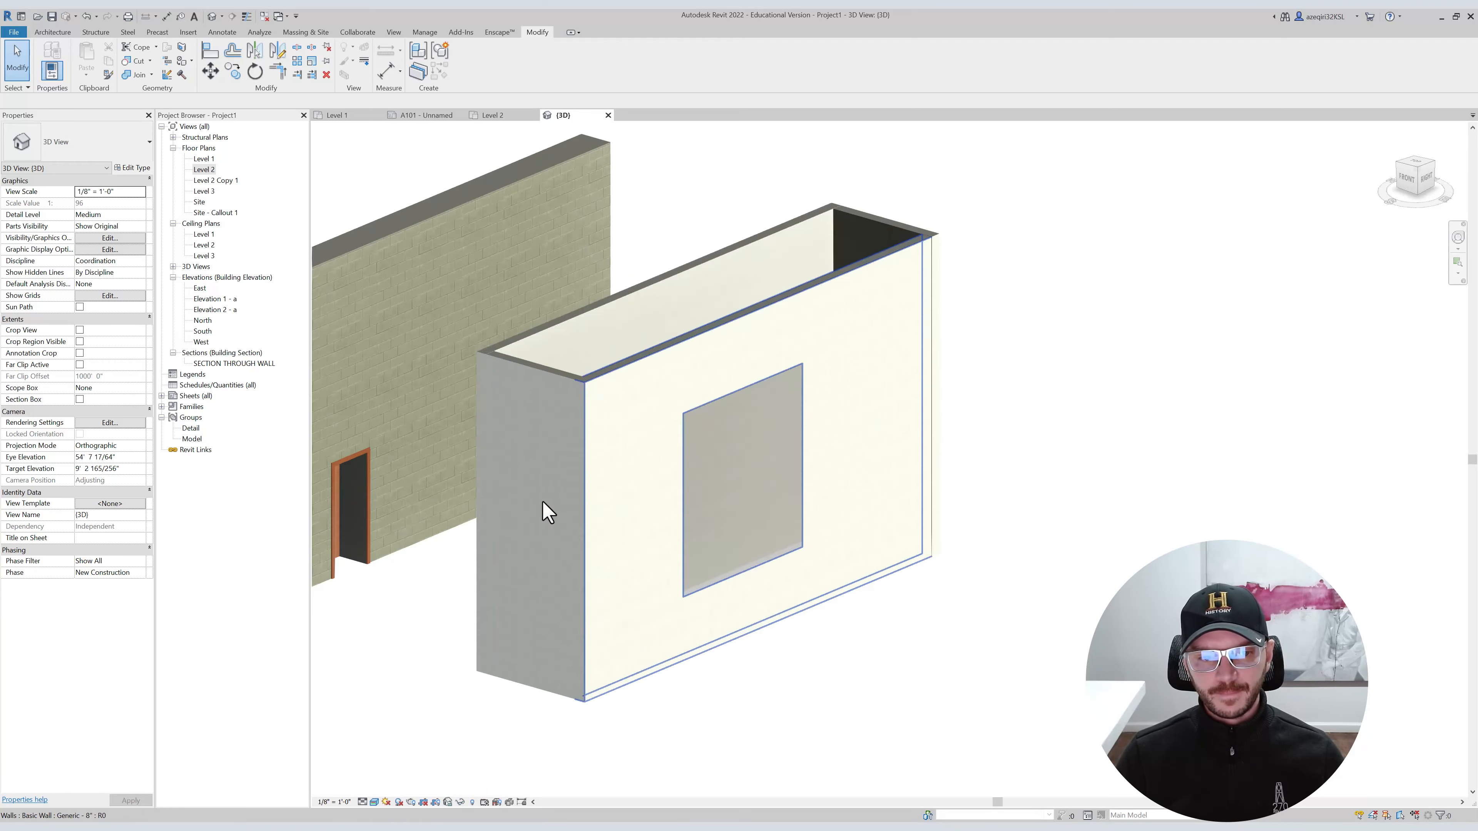
pyautogui.moveTo(413, 515); pyautogui.dragTo(924, 463, button='middle')
pyautogui.scroll(-3, 924, 462)
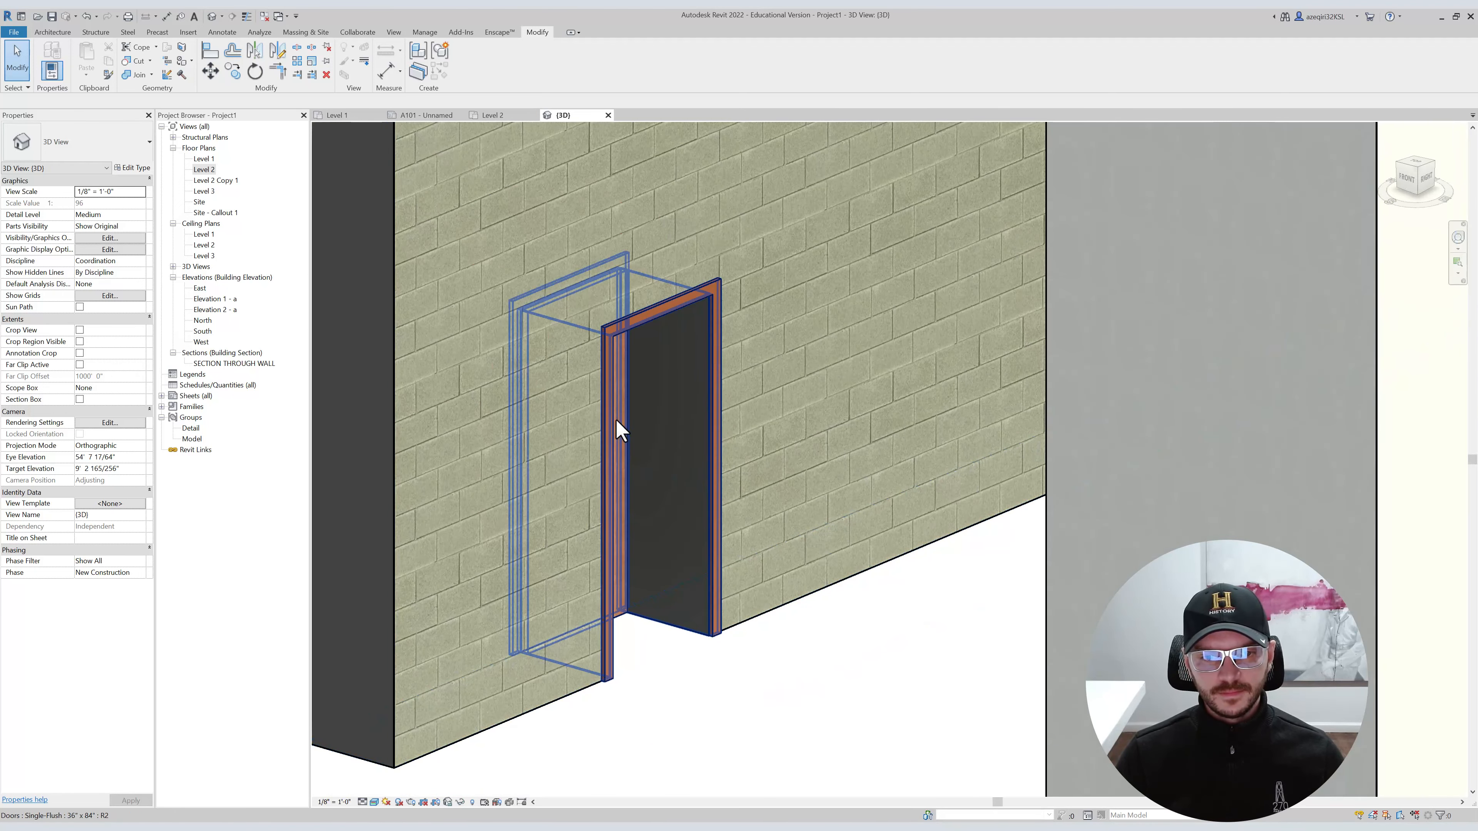
pyautogui.scroll(4, 620, 429)
pyautogui.keyDown('shift'); pyautogui.moveTo(721, 501); pyautogui.dragTo(920, 448, button='middle'); pyautogui.keyUp('shift')
pyautogui.scroll(-3, 1070, 505)
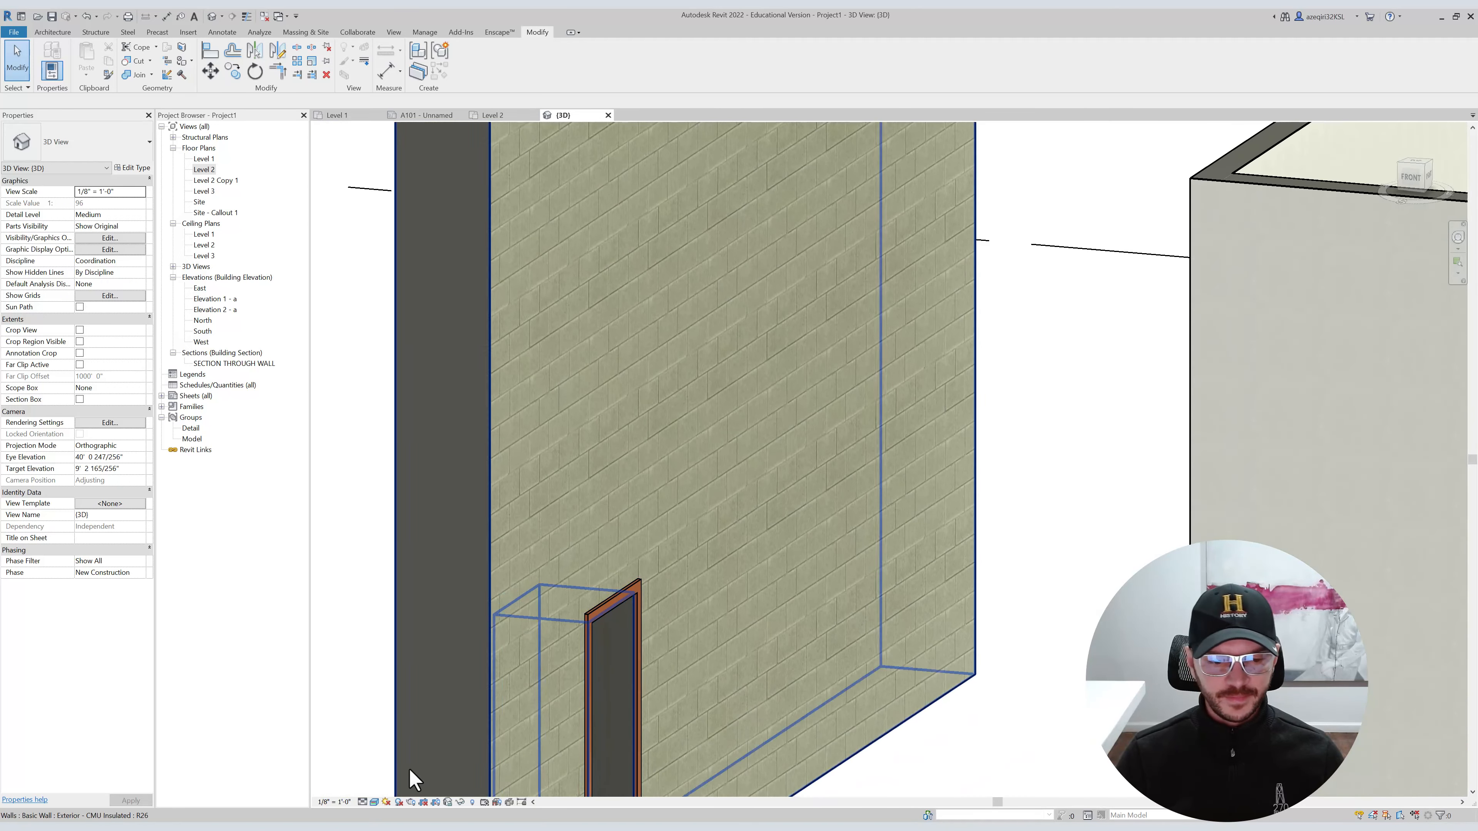
# Preview the 3D view in Wireframe, and return it to the Consistent Colors visual style.
pyautogui.click(374, 802)
pyautogui.click(387, 745)
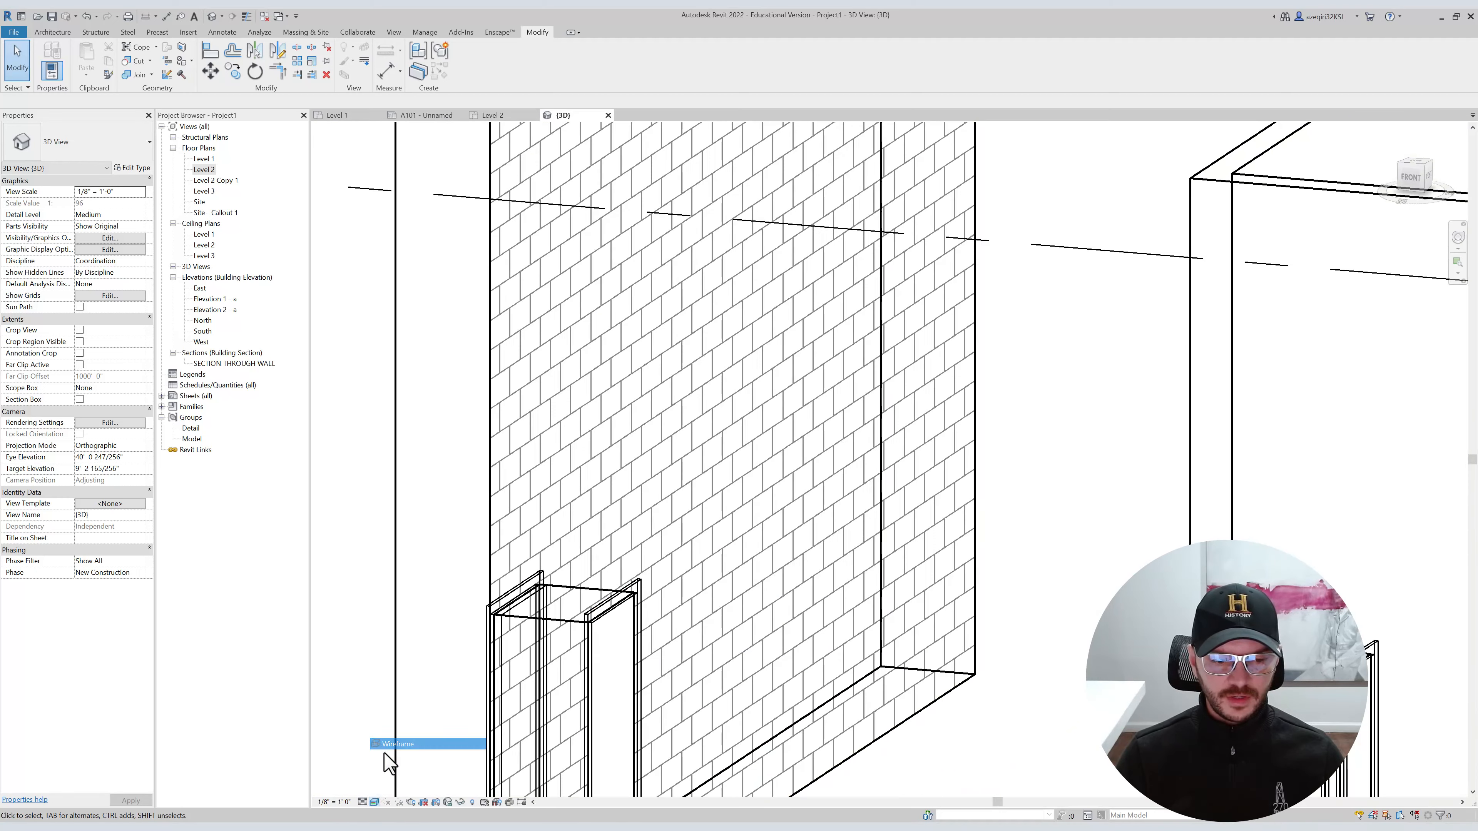
pyautogui.click(374, 804)
pyautogui.click(384, 783)
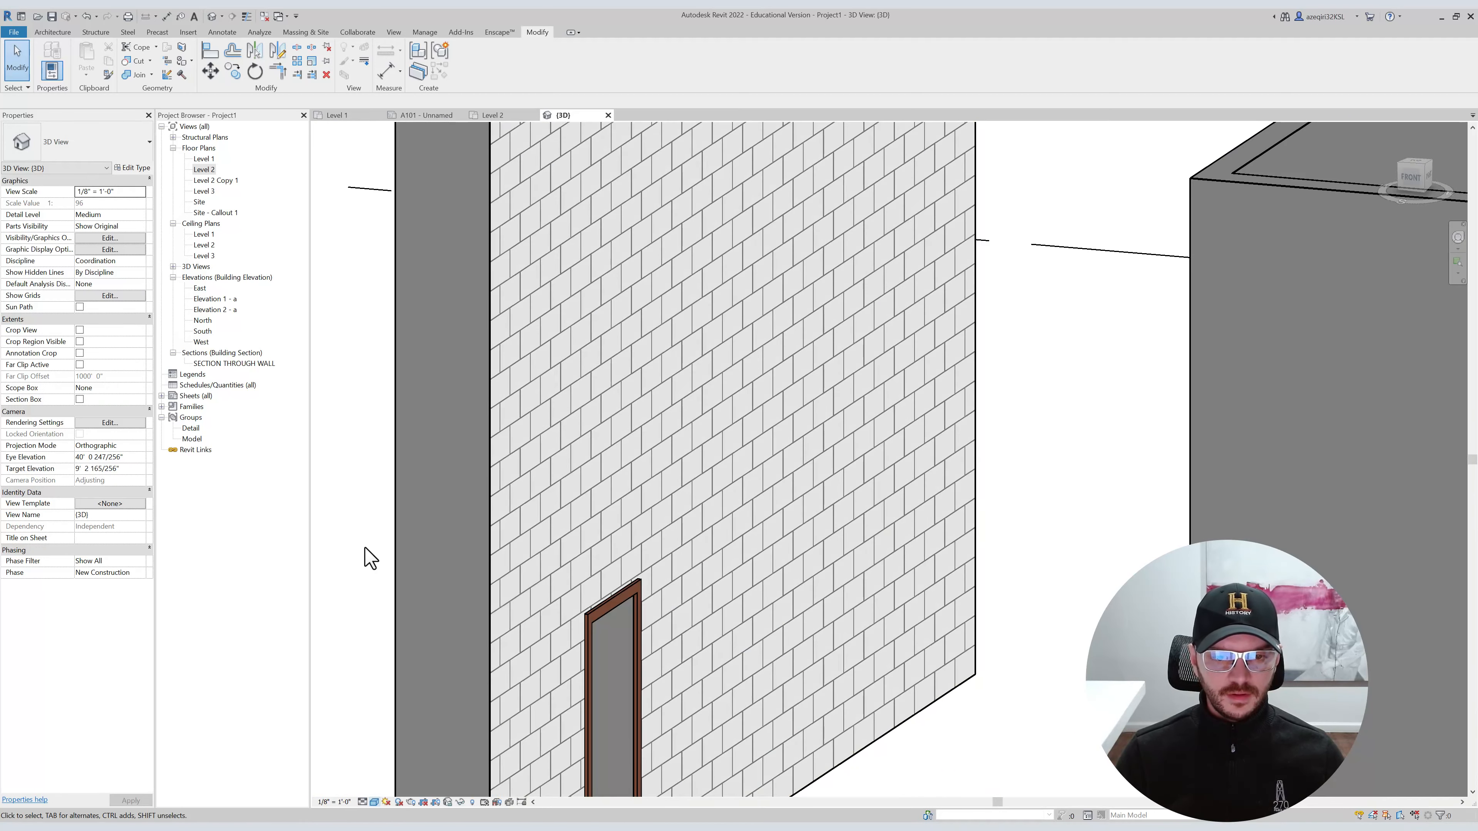
pyautogui.keyDown('shift'); pyautogui.moveTo(369, 555); pyautogui.dragTo(471, 568, button='middle'); pyautogui.keyUp('shift')
pyautogui.scroll(5, 921, 389)
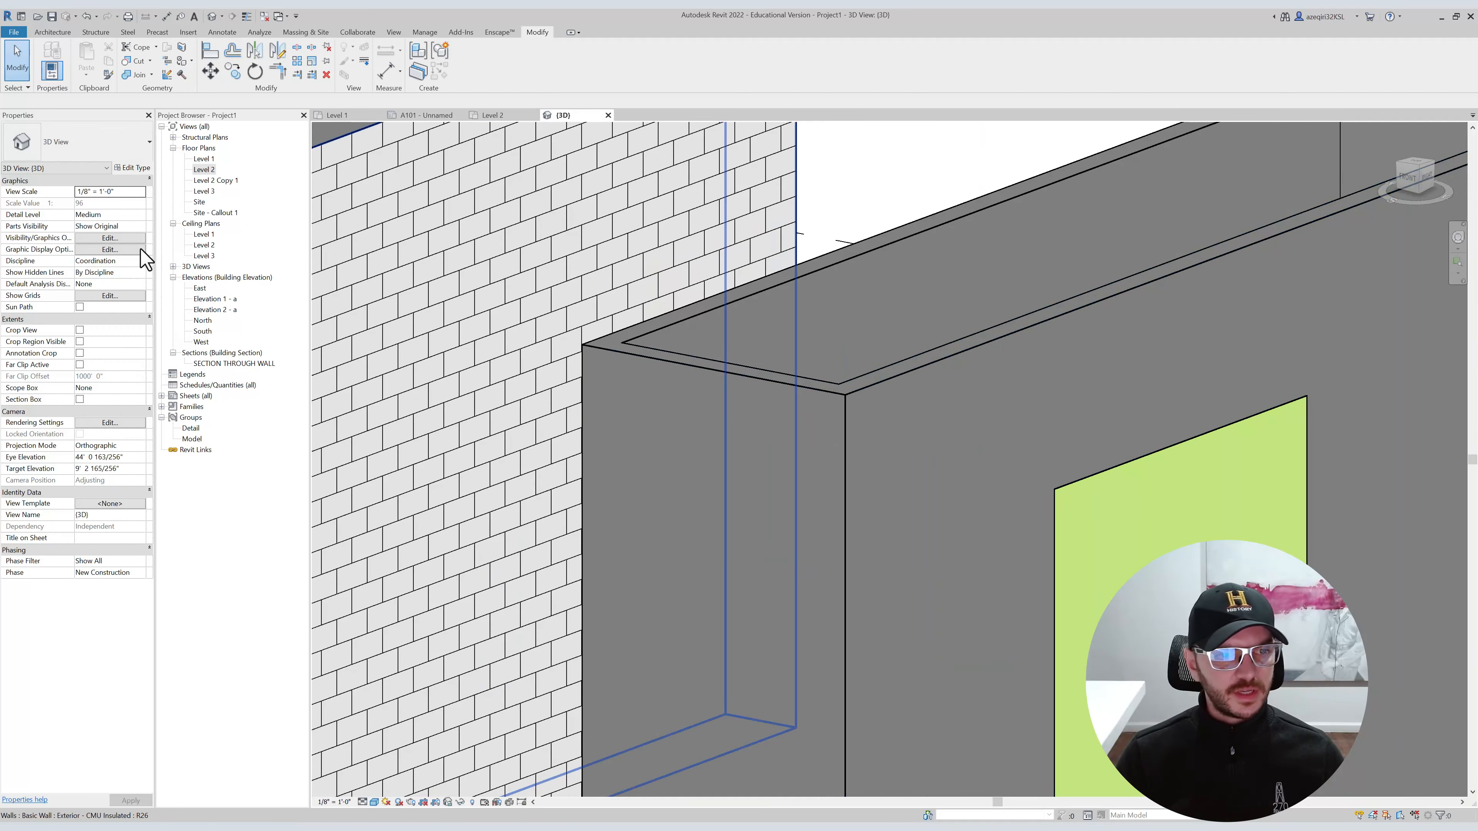
# Enable smooth lines with anti-aliasing in the 3D view's Graphic Display Options and apply the setting.
pyautogui.click(115, 250)
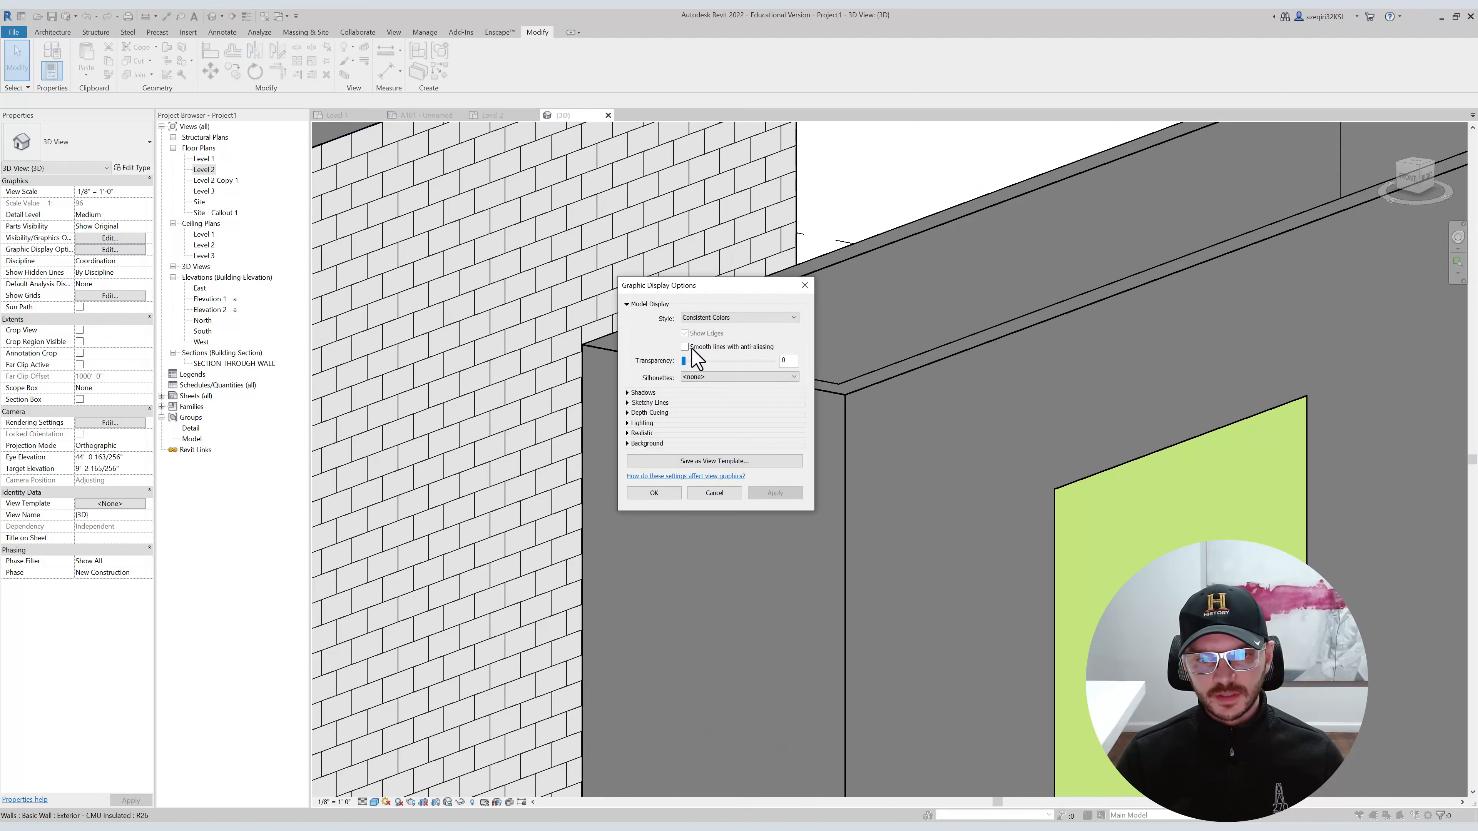
pyautogui.click(686, 347)
pyautogui.click(775, 493)
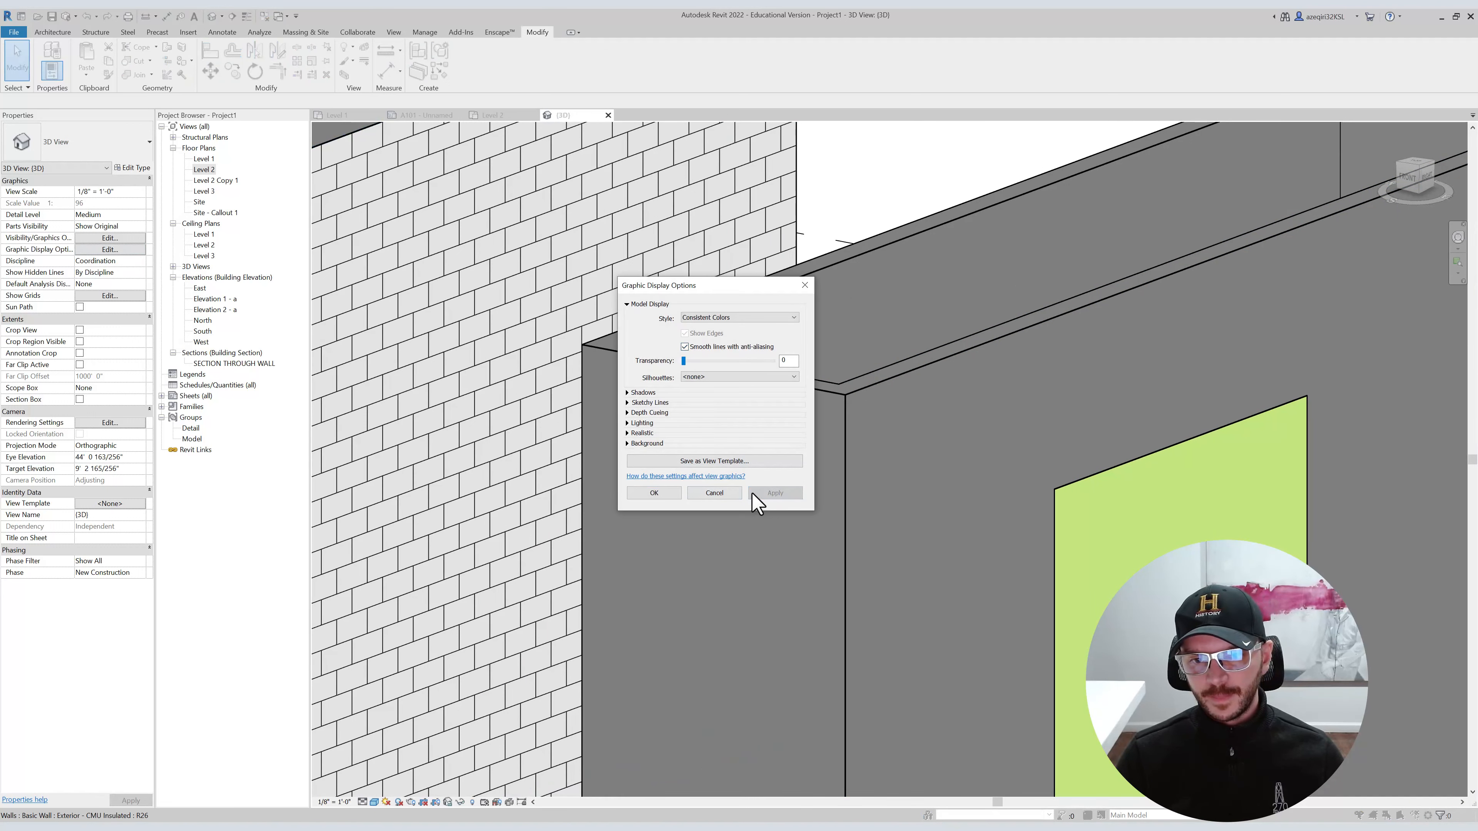
pyautogui.click(667, 496)
pyautogui.scroll(-5, 756, 354)
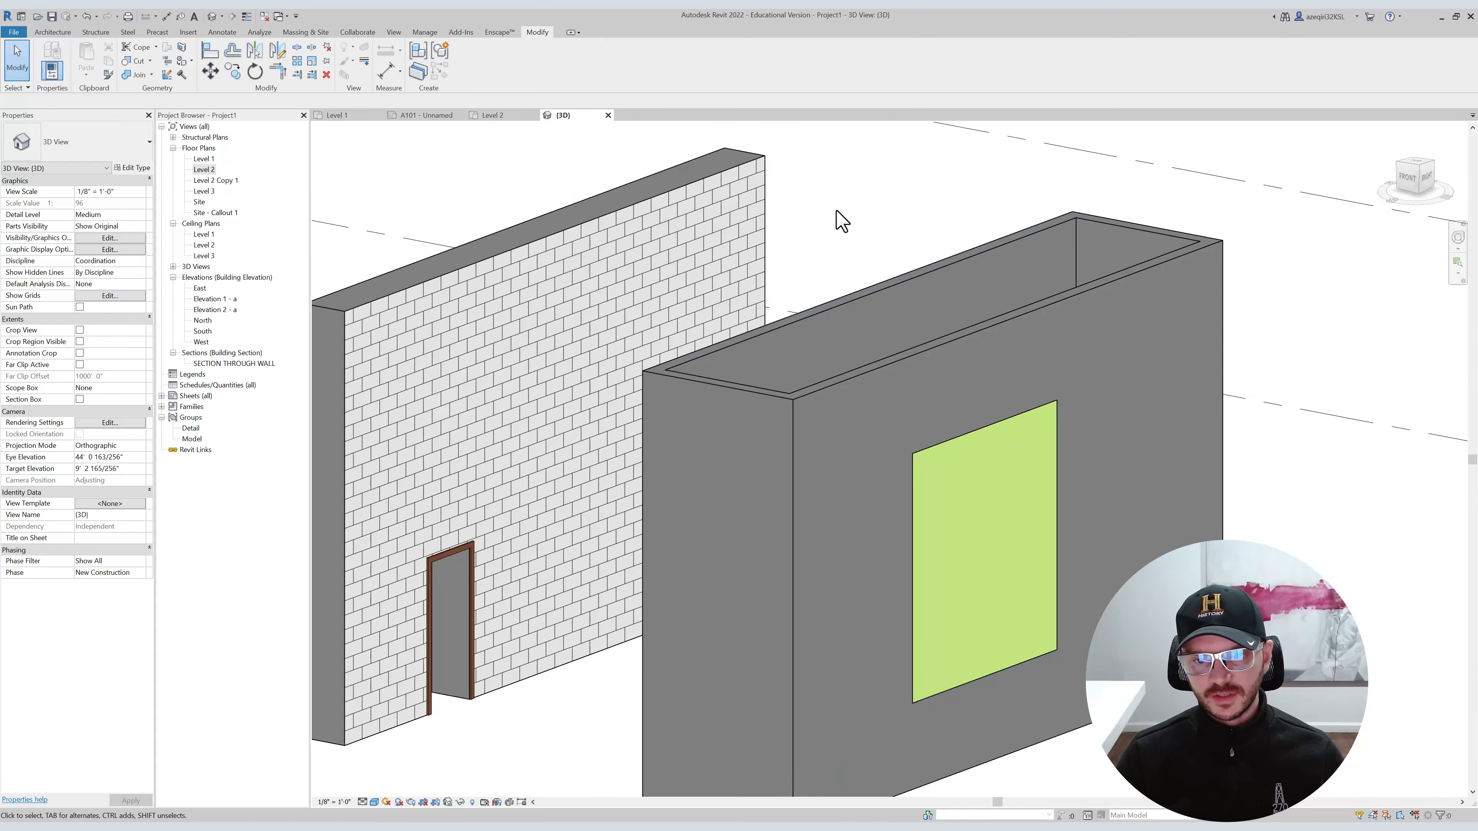
# Inspect the painted wall region in 3D, and close the 3D view to return to the Level 1 floor plan.
pyautogui.keyDown('shift'); pyautogui.moveTo(867, 187); pyautogui.dragTo(885, 211, button='middle'); pyautogui.keyUp('shift')
pyautogui.keyDown('shift'); pyautogui.moveTo(1264, 198); pyautogui.dragTo(1303, 234, button='middle'); pyautogui.keyUp('shift')
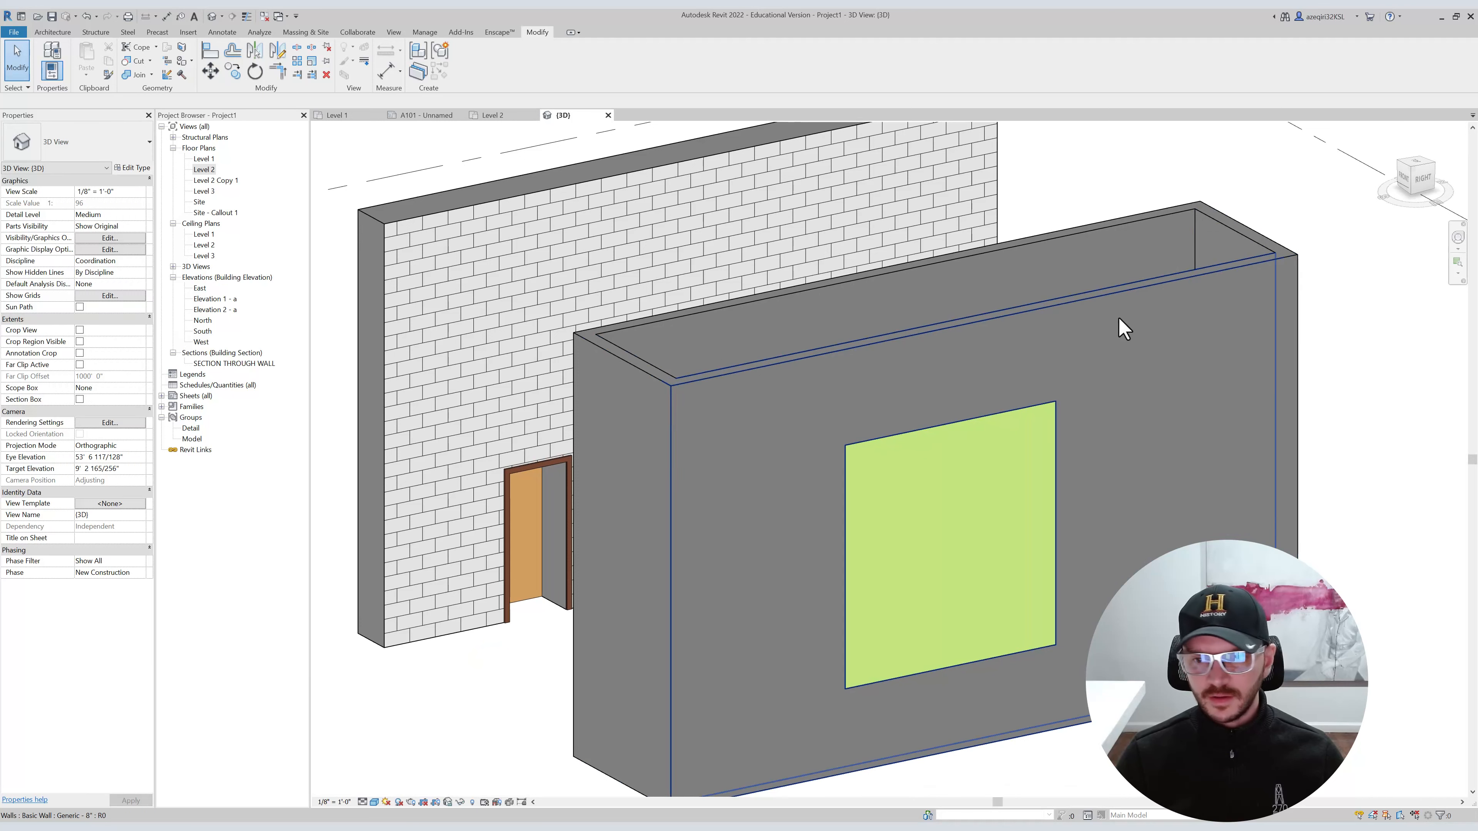
pyautogui.moveTo(1244, 216); pyautogui.dragTo(1012, 224, button='middle')
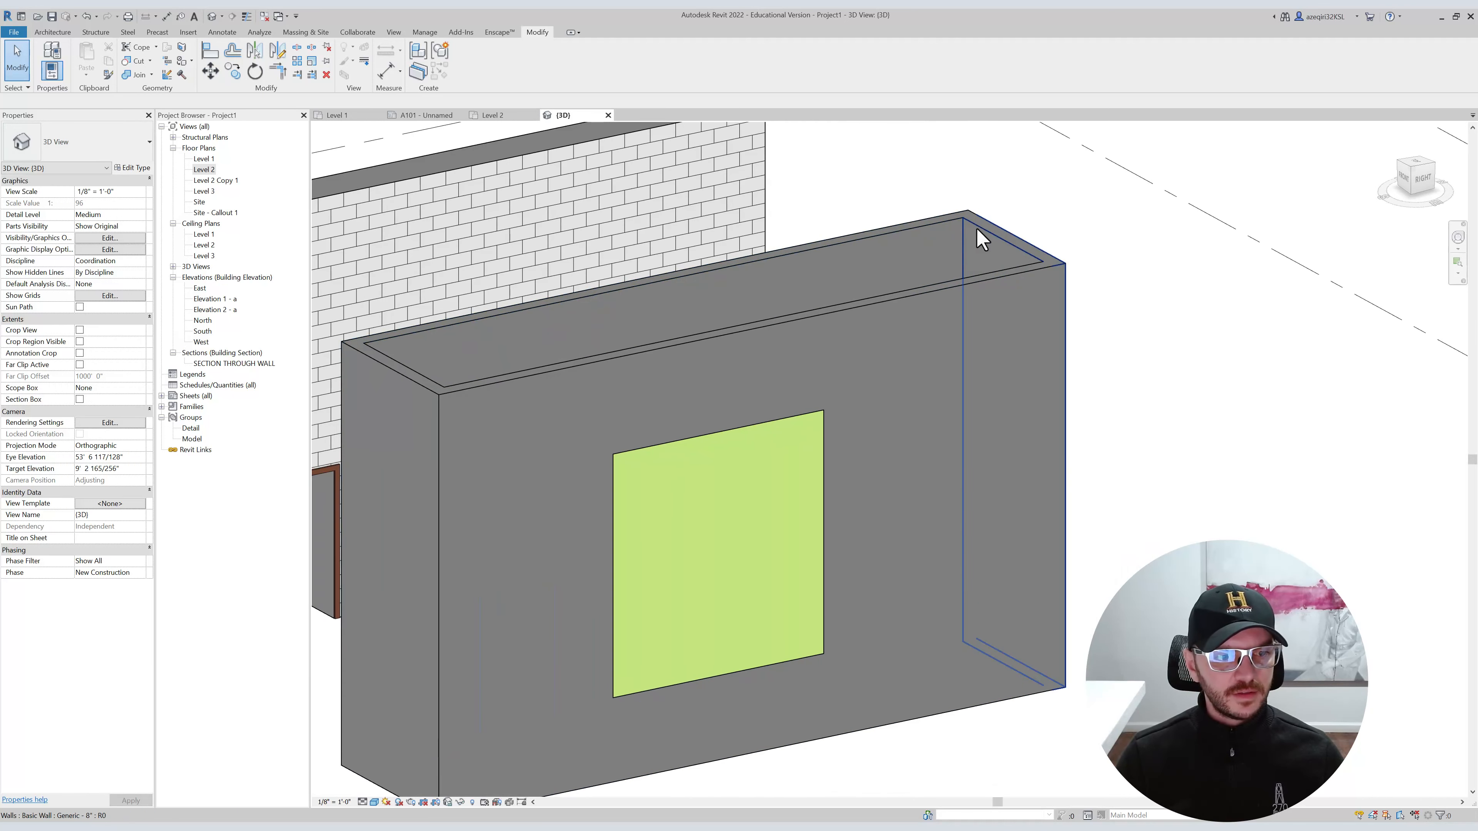
pyautogui.click(608, 115)
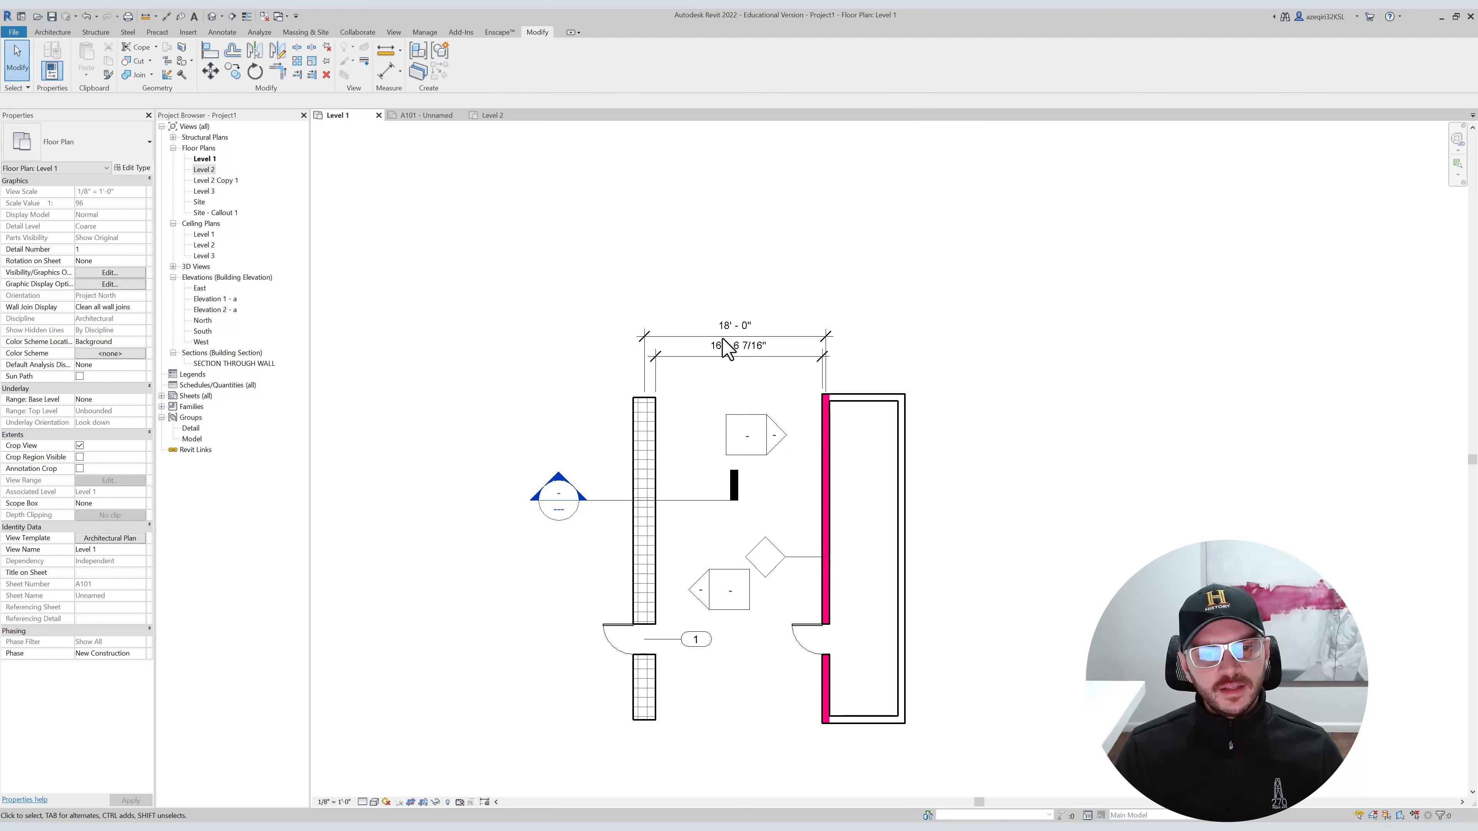
# Review the visual style options offered for the Level 1 floor plan without changing the style.
pyautogui.moveTo(670, 291); pyautogui.dragTo(560, 255, button='middle')
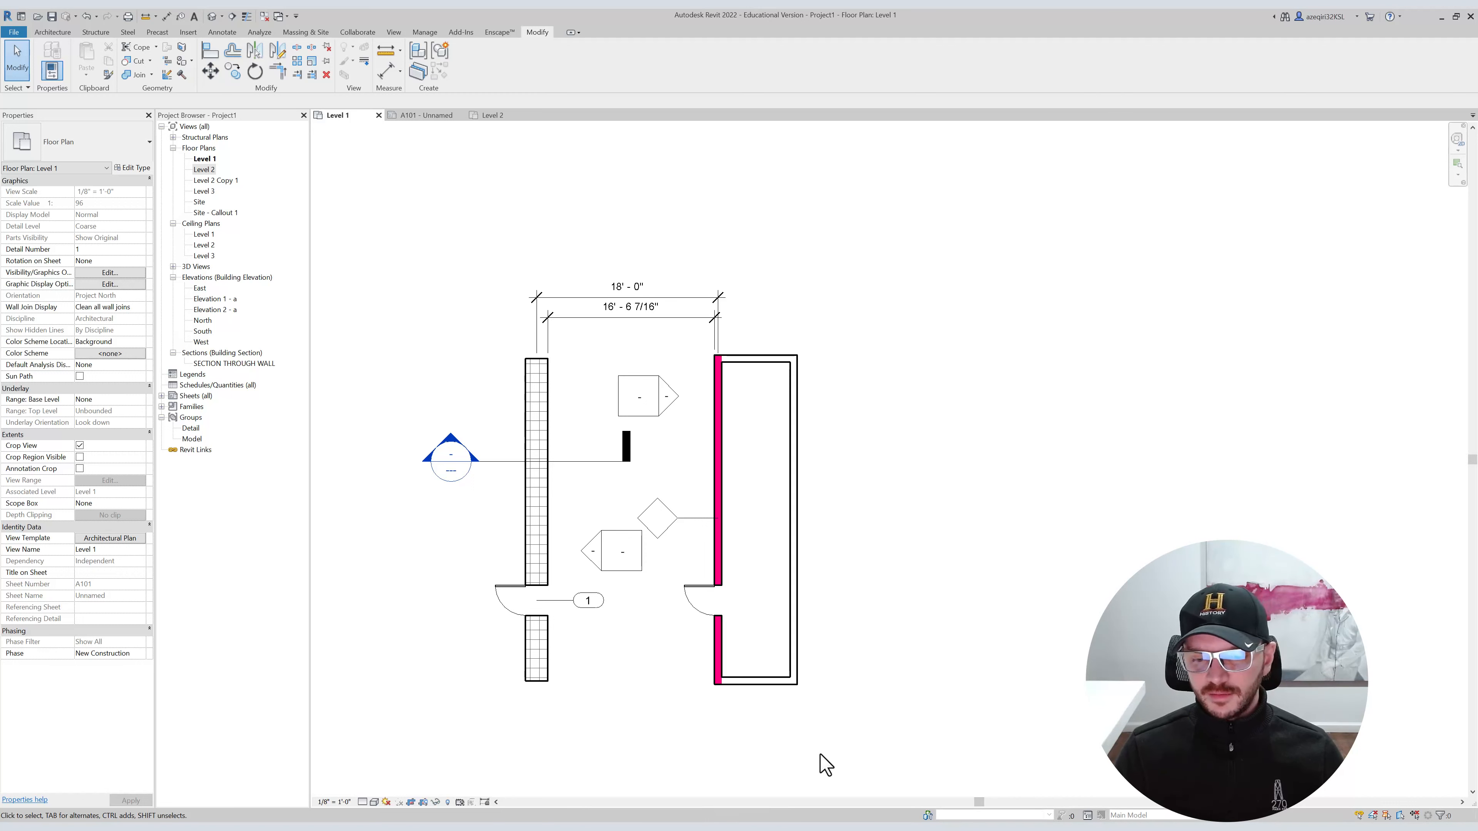
pyautogui.click(921, 807)
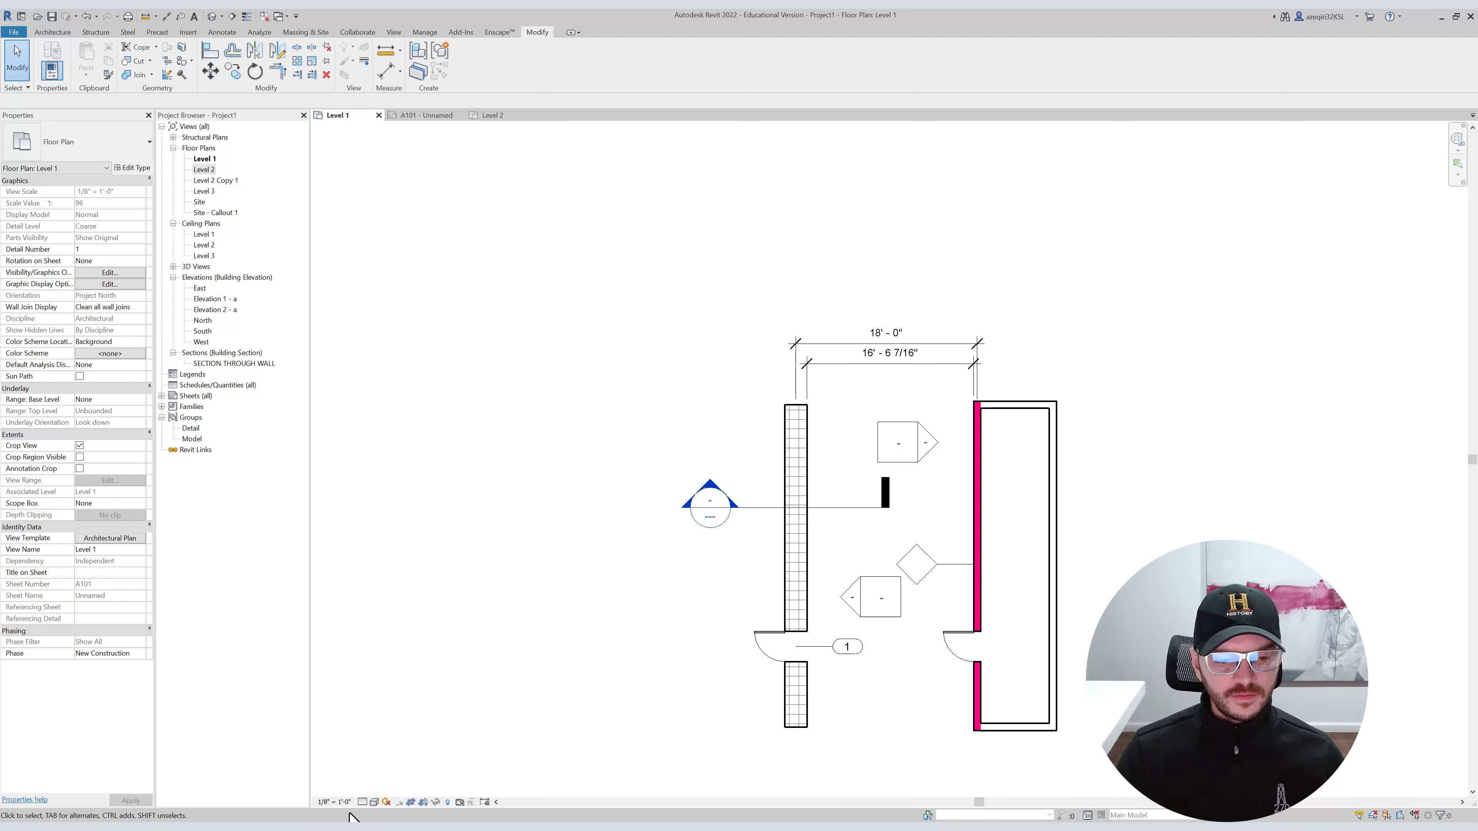
pyautogui.click(375, 803)
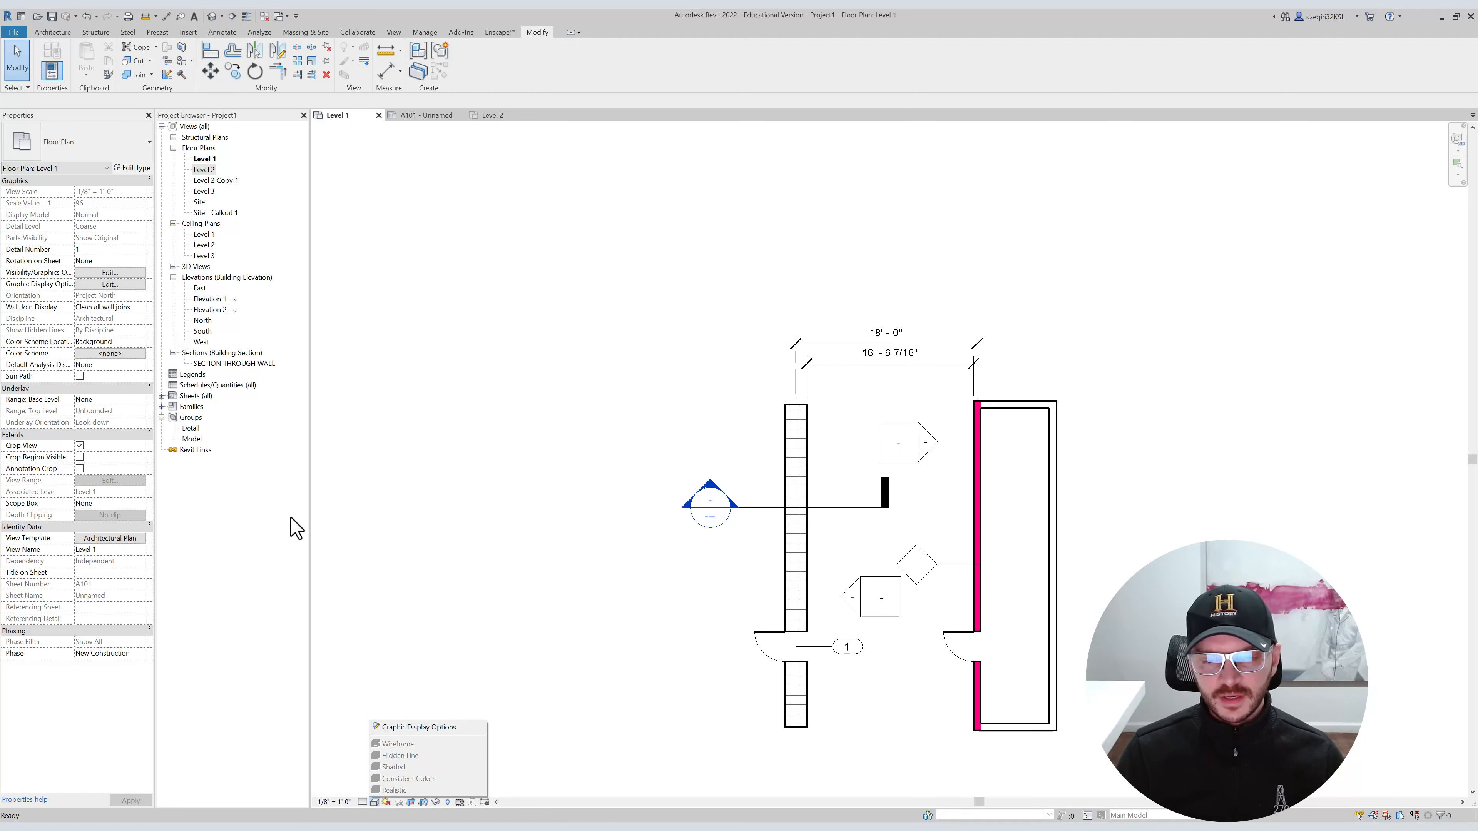
pyautogui.click(612, 594)
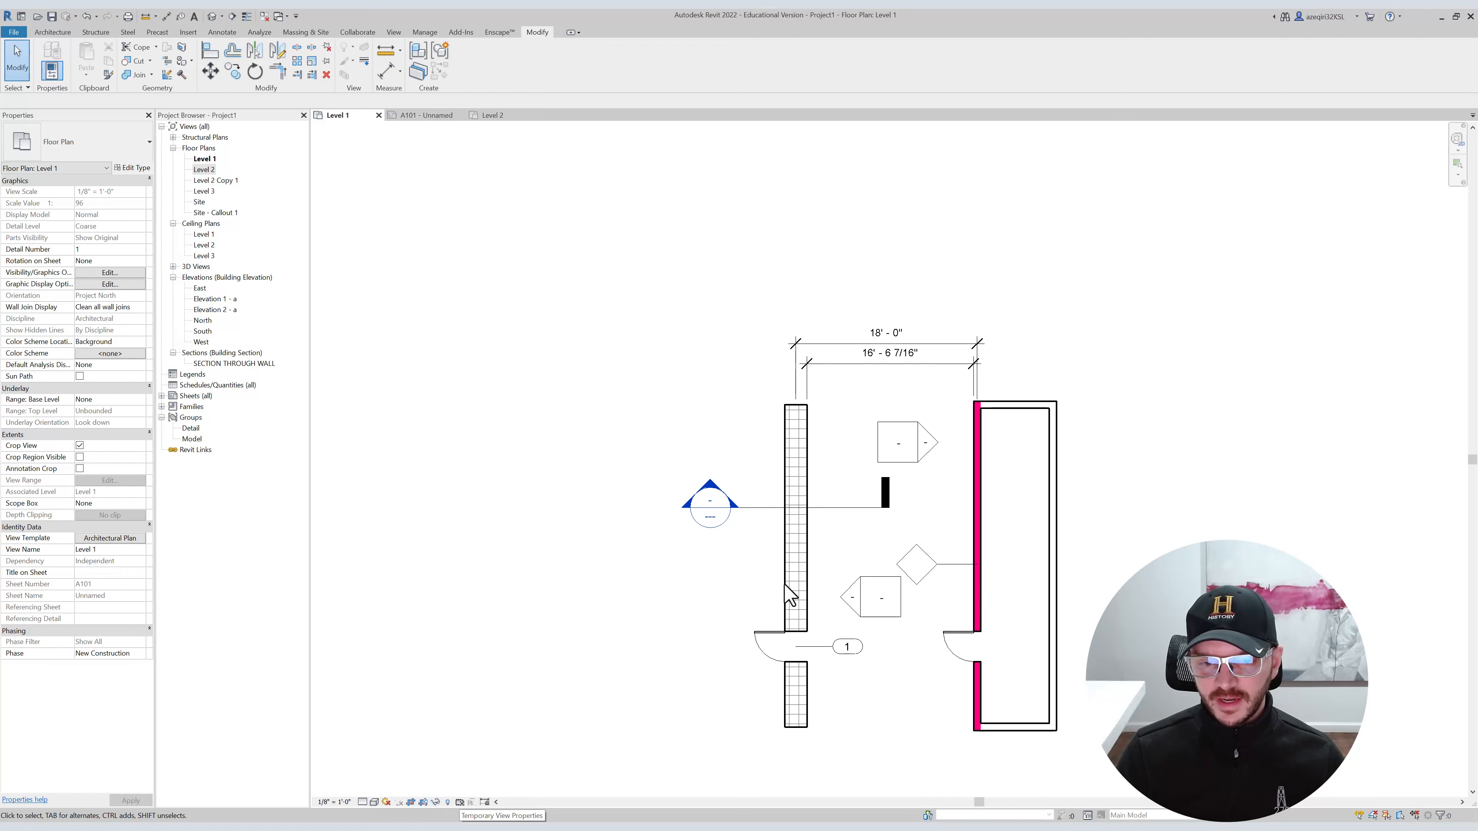
# Temporarily isolate the Exterior - CMU Insulated wall in the Level 1 plan with Isolate Element.
pyautogui.moveTo(806, 505); pyautogui.dragTo(704, 431, button='middle')
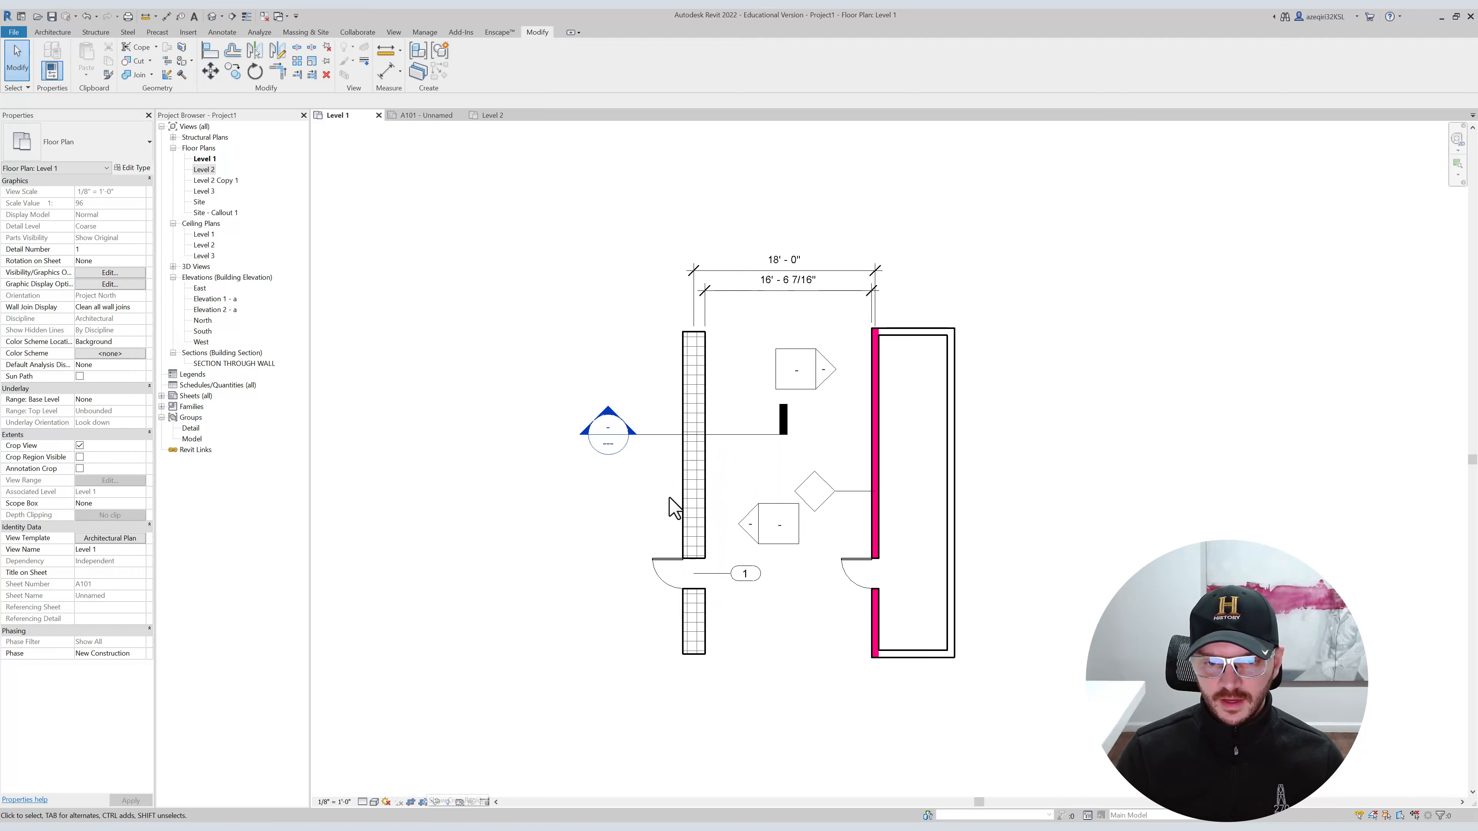
pyautogui.click(689, 506)
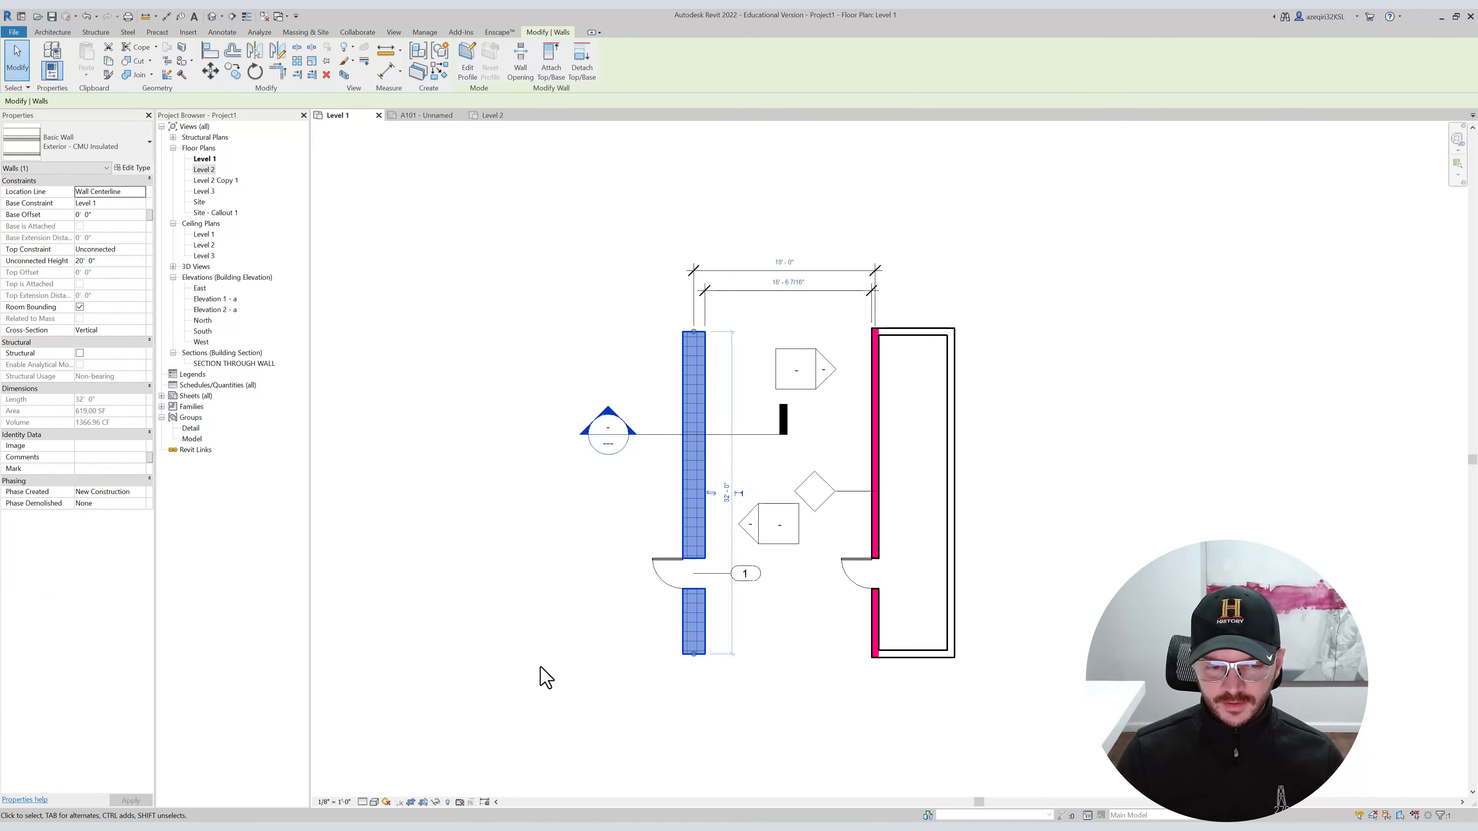
pyautogui.click(437, 803)
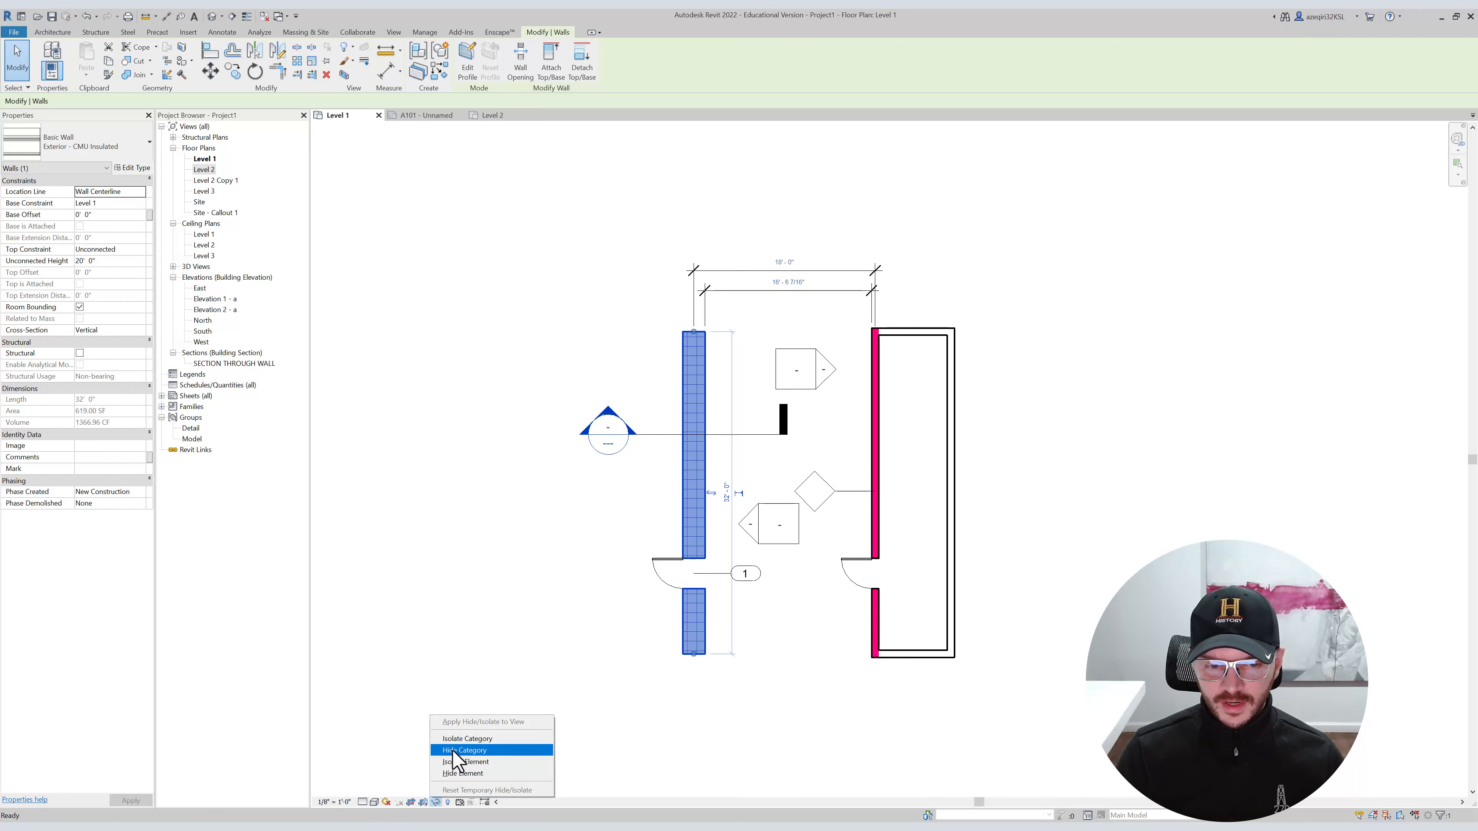
pyautogui.click(465, 761)
pyautogui.click(584, 696)
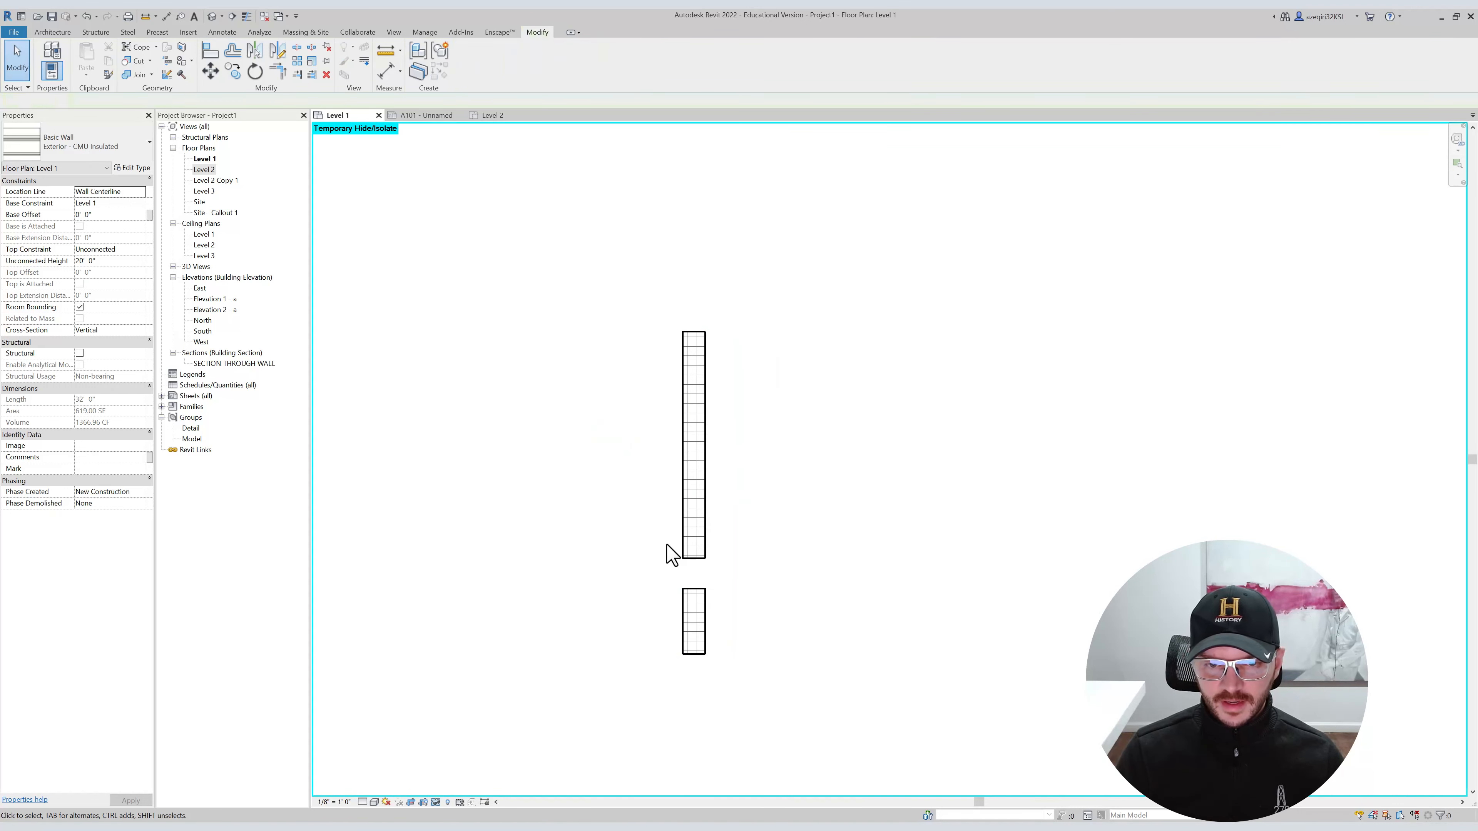
# Dimension the isolated CMU wall along its length with one aligned string covering both wall segments and the door opening.
pyautogui.scroll(1, 717, 469)
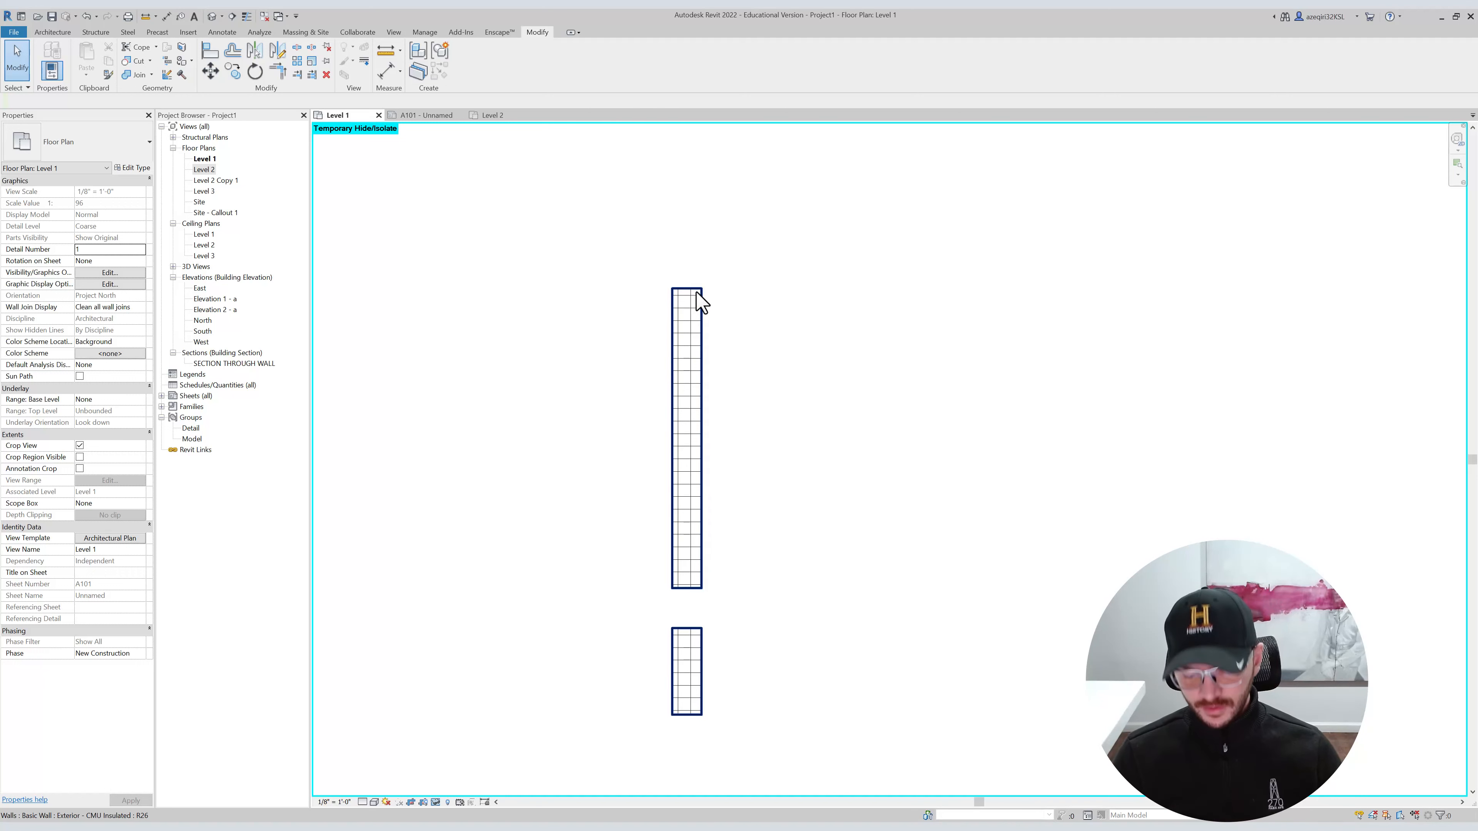
pyautogui.click(687, 335)
pyautogui.press('d')
pyautogui.press('i')
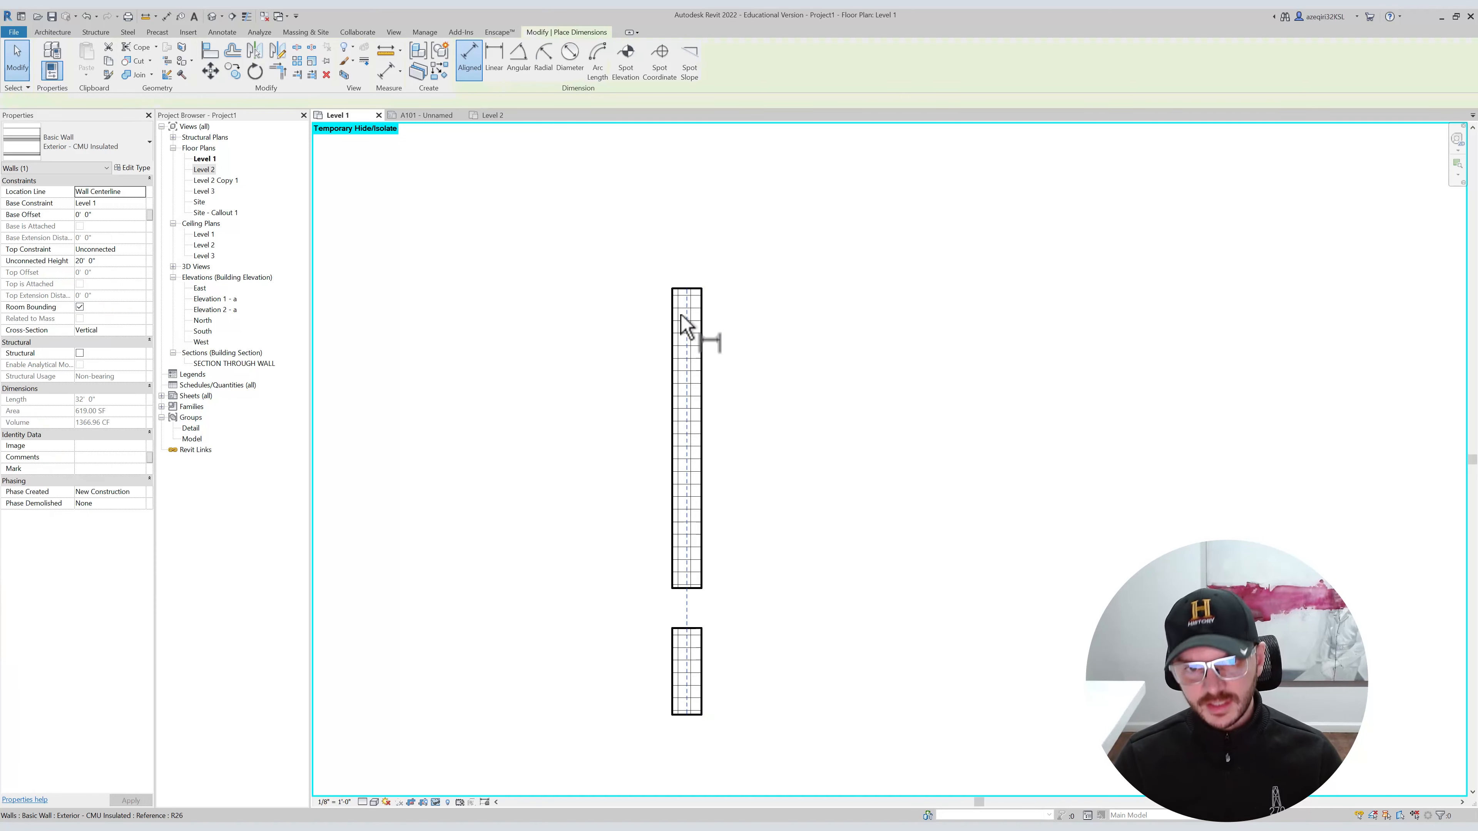
pyautogui.click(683, 291)
pyautogui.click(684, 587)
pyautogui.click(679, 629)
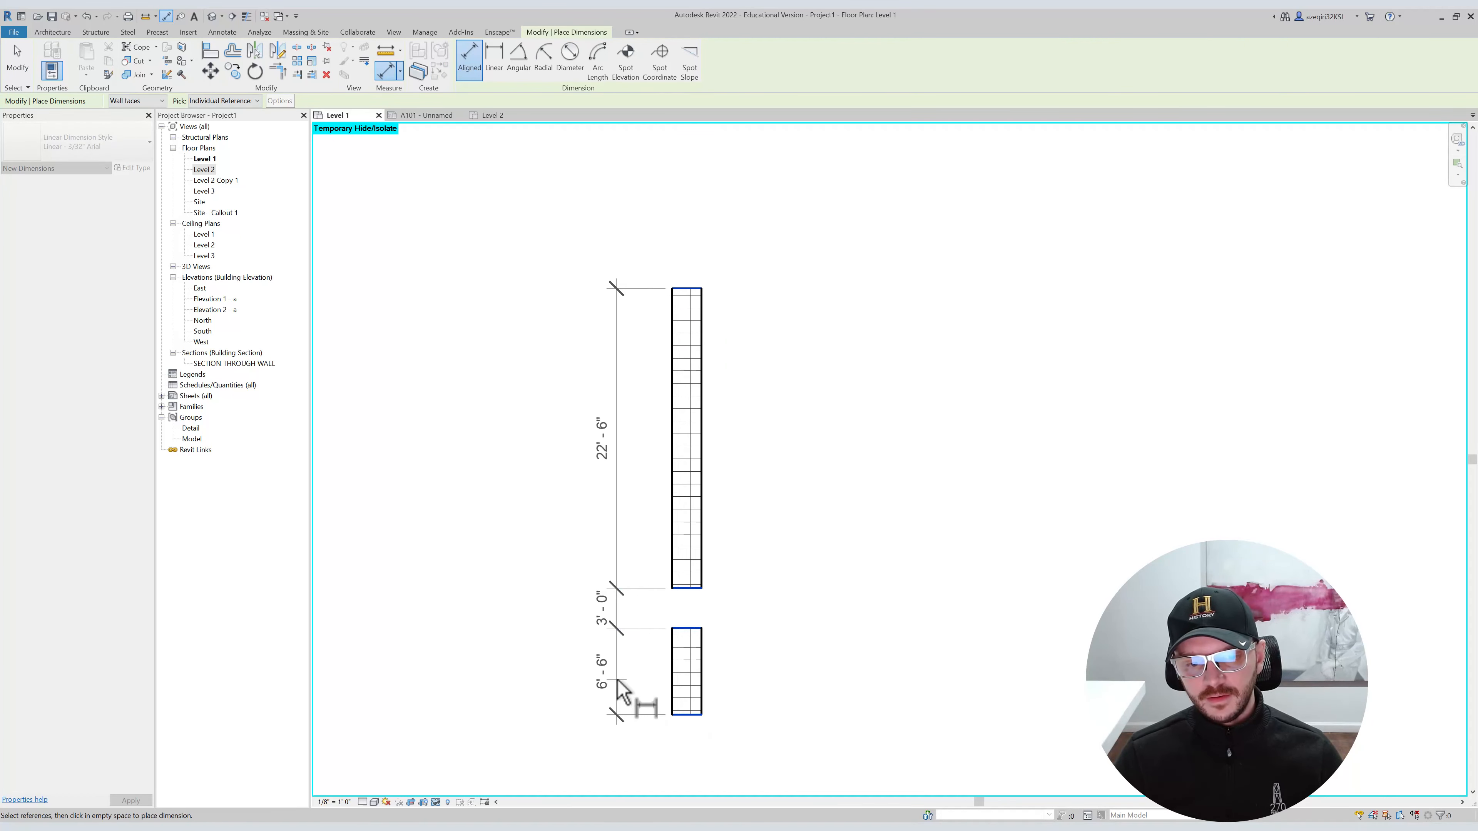
pyautogui.click(617, 698)
pyautogui.press('Escape')
pyautogui.press('Escape')
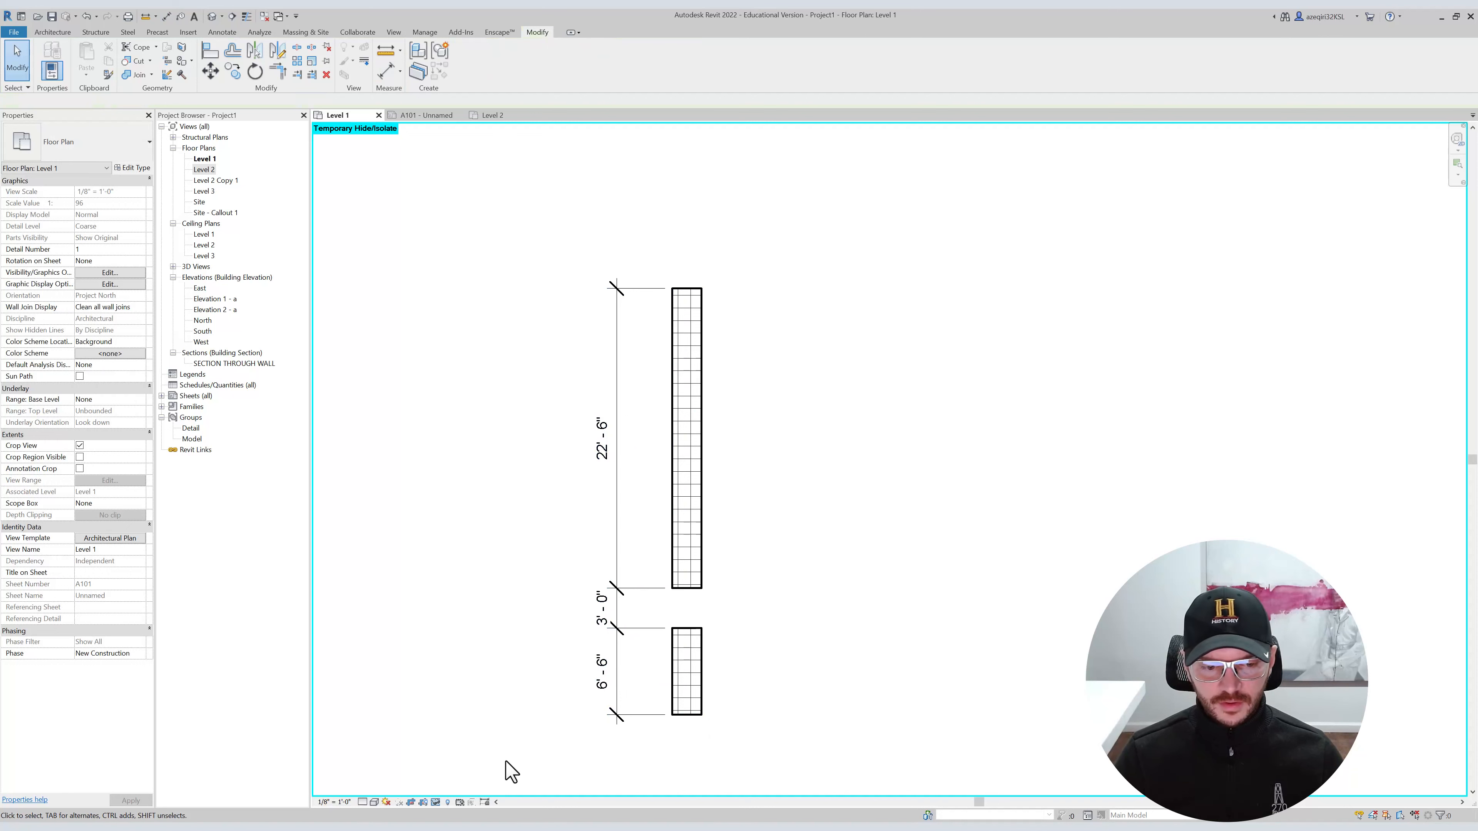
# Reset the temporary isolation in the Level 1 plan and check the temporary hide/isolate options.
pyautogui.press('h')
pyautogui.press('r')
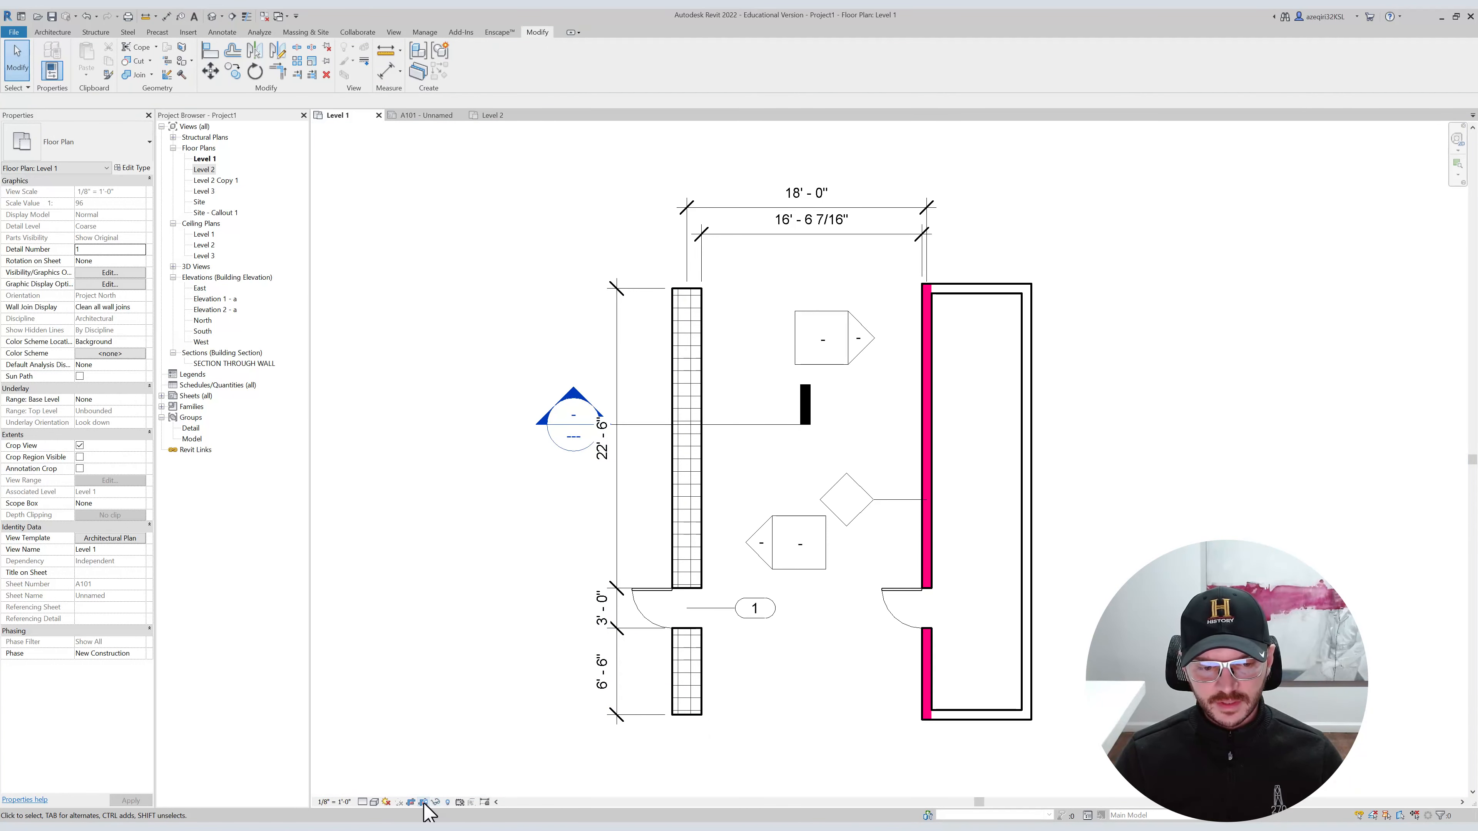
pyautogui.click(436, 804)
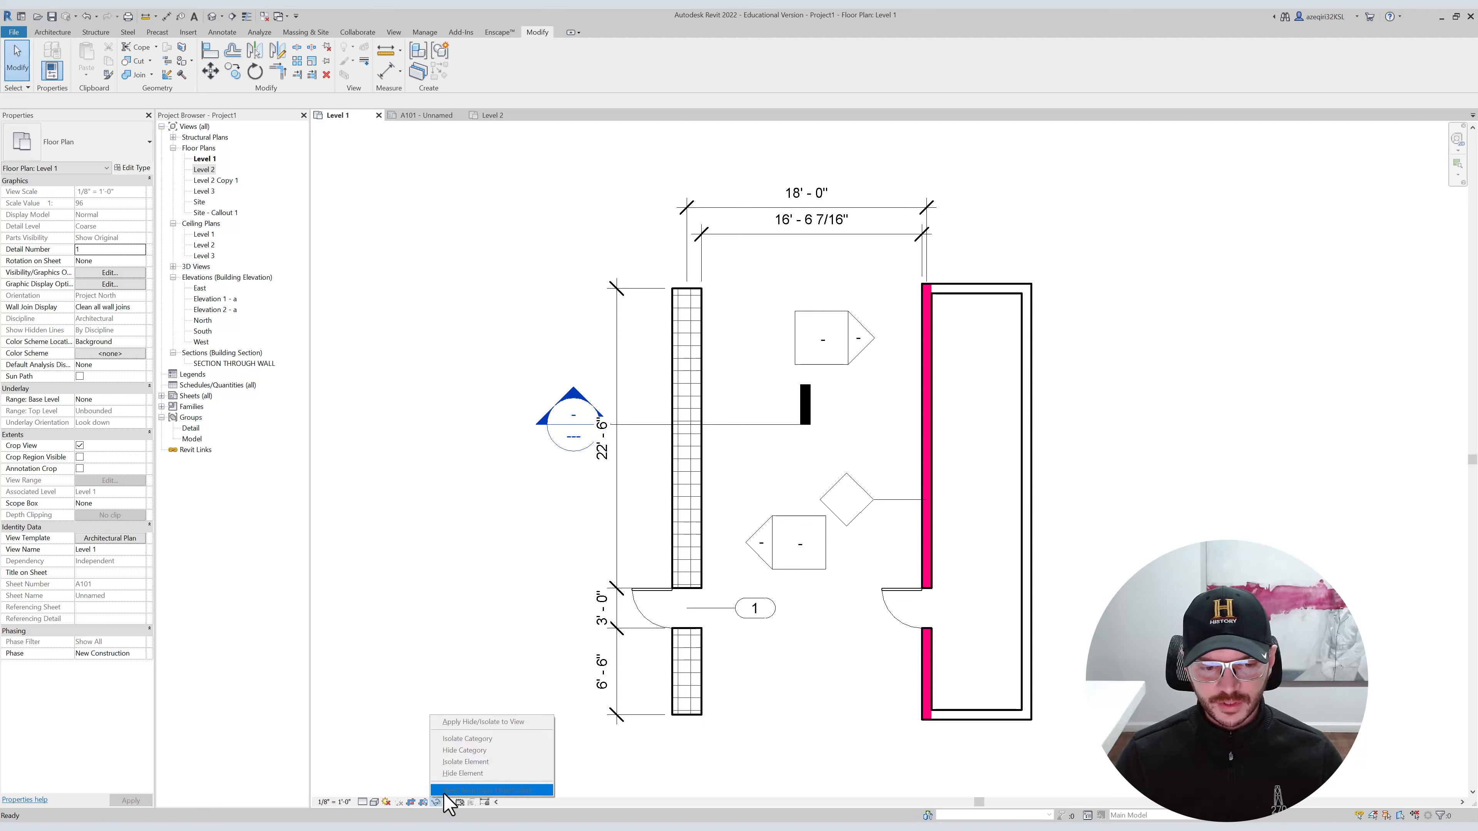
pyautogui.click(374, 729)
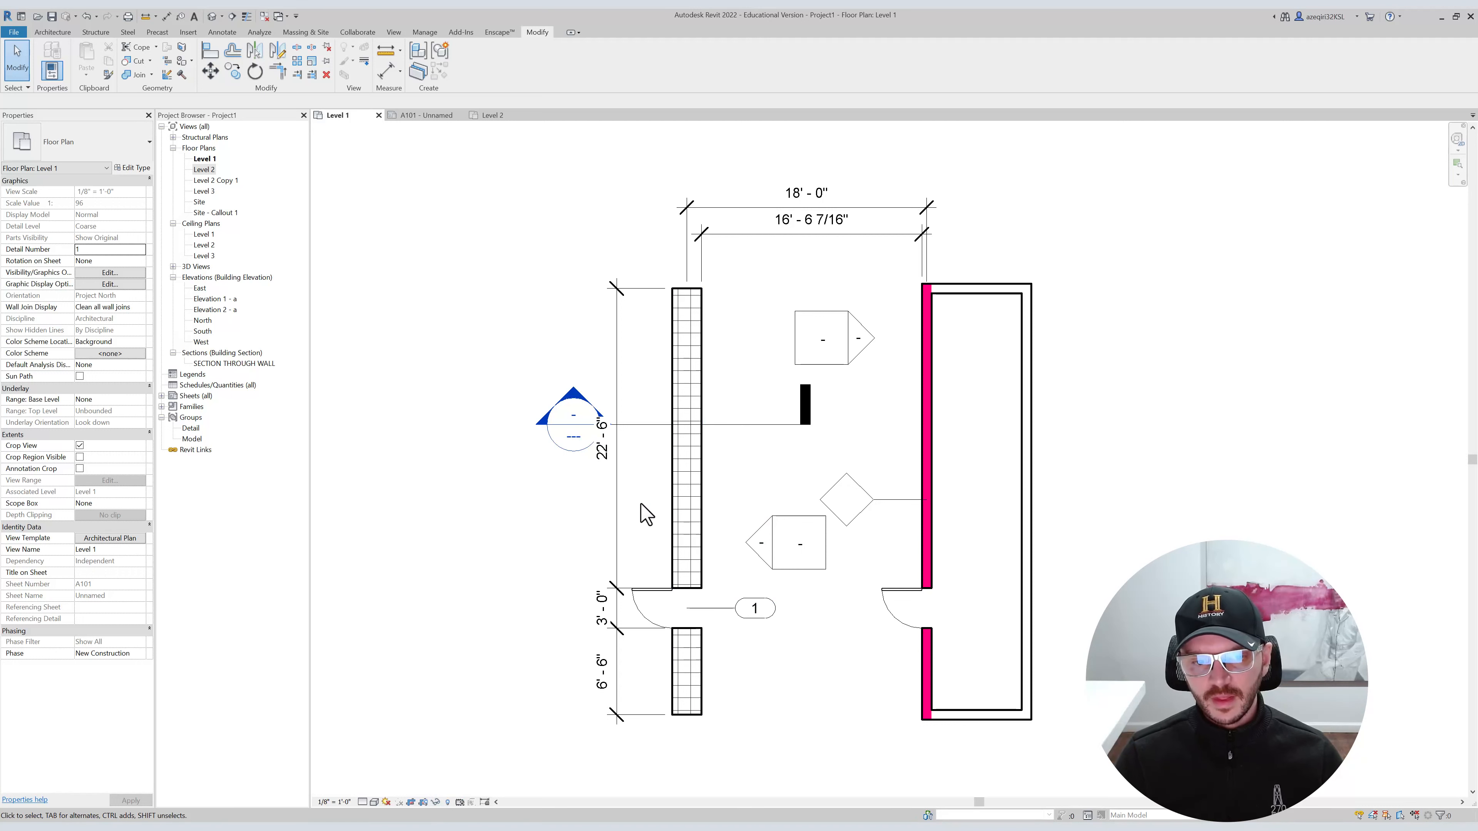
# Move the CMU wall's vertical dimension string farther from the wall, beyond the section marker.
pyautogui.moveTo(619, 500); pyautogui.dragTo(637, 516)
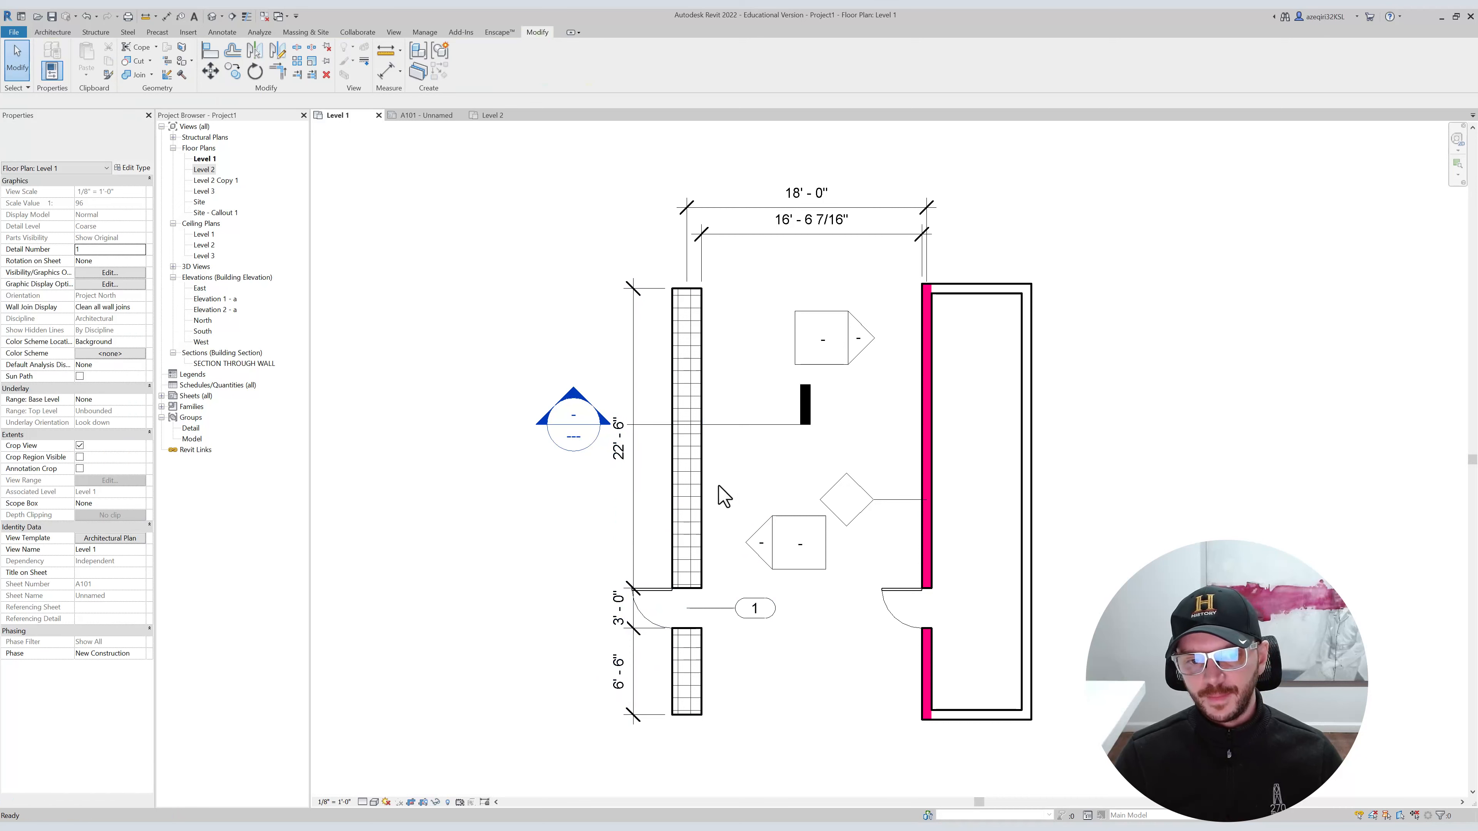
pyautogui.moveTo(744, 488); pyautogui.dragTo(668, 482, button='middle')
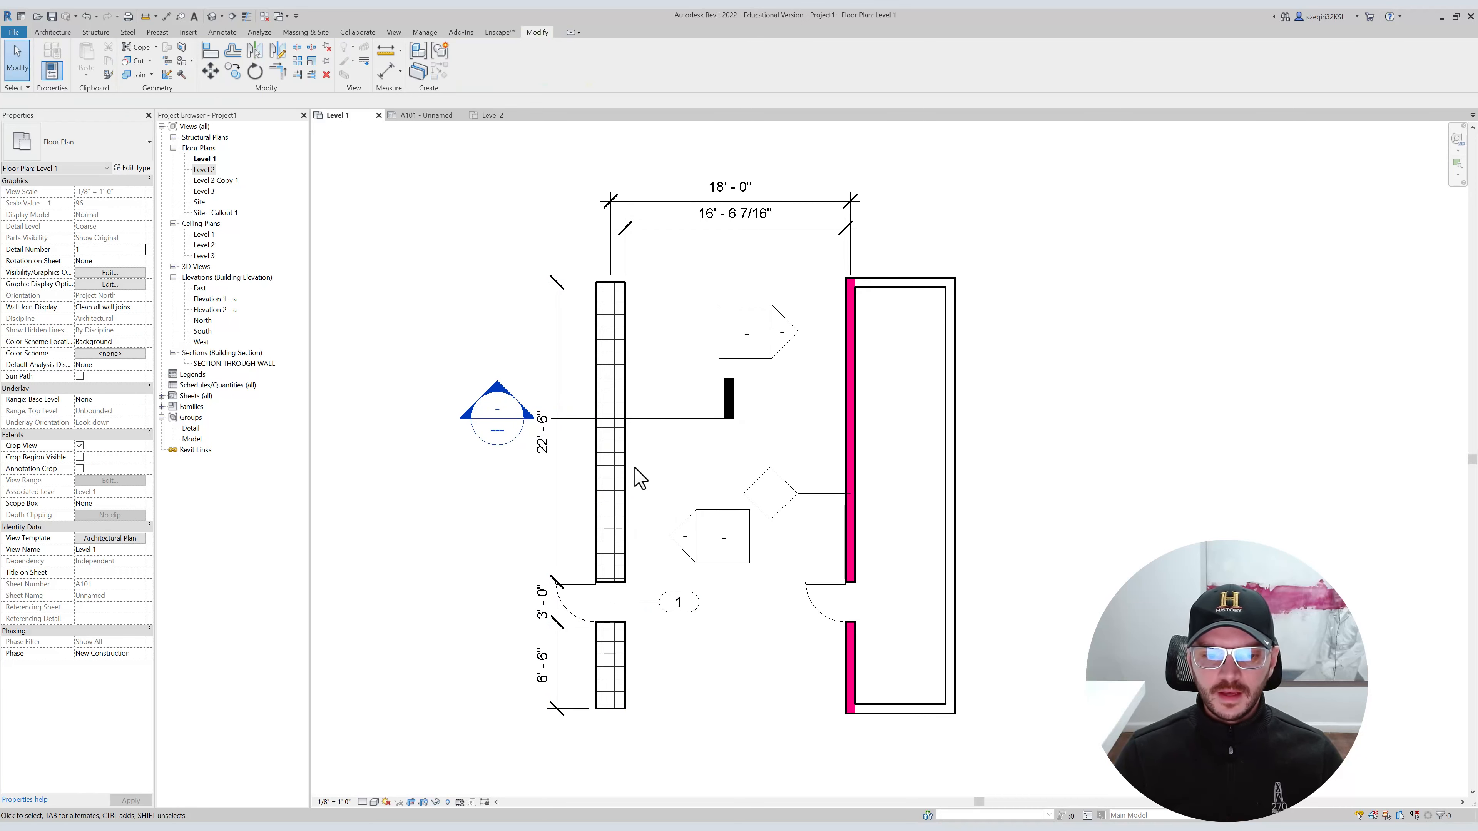
pyautogui.click(561, 556)
pyautogui.moveTo(567, 535); pyautogui.dragTo(445, 521)
pyautogui.click(479, 521)
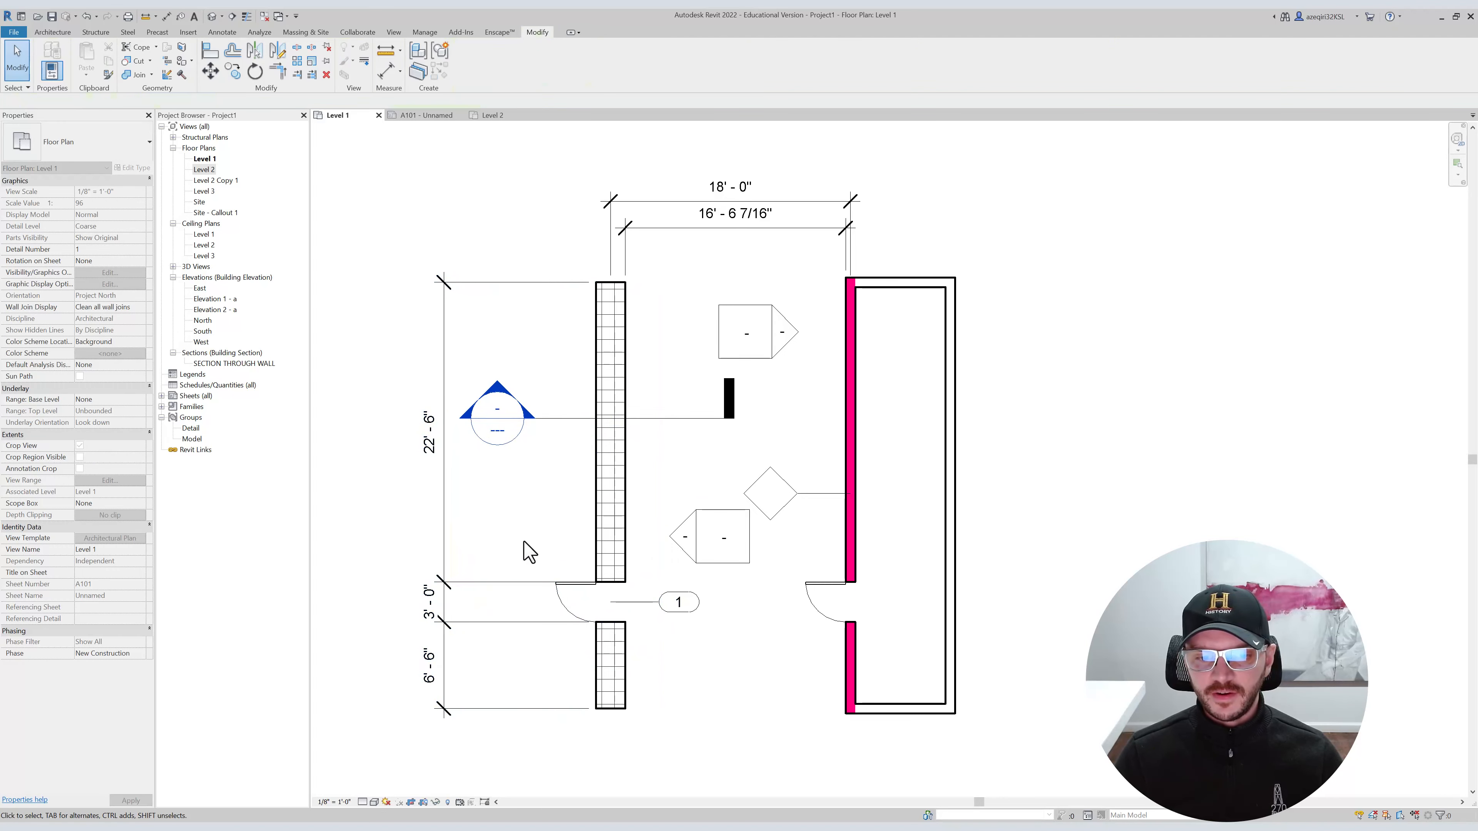
# Re-reference the vertical dimension string at the door from the opening's two sides to its centre.
pyautogui.click(527, 591)
pyautogui.moveTo(526, 591); pyautogui.dragTo(574, 611)
pyautogui.click(508, 553)
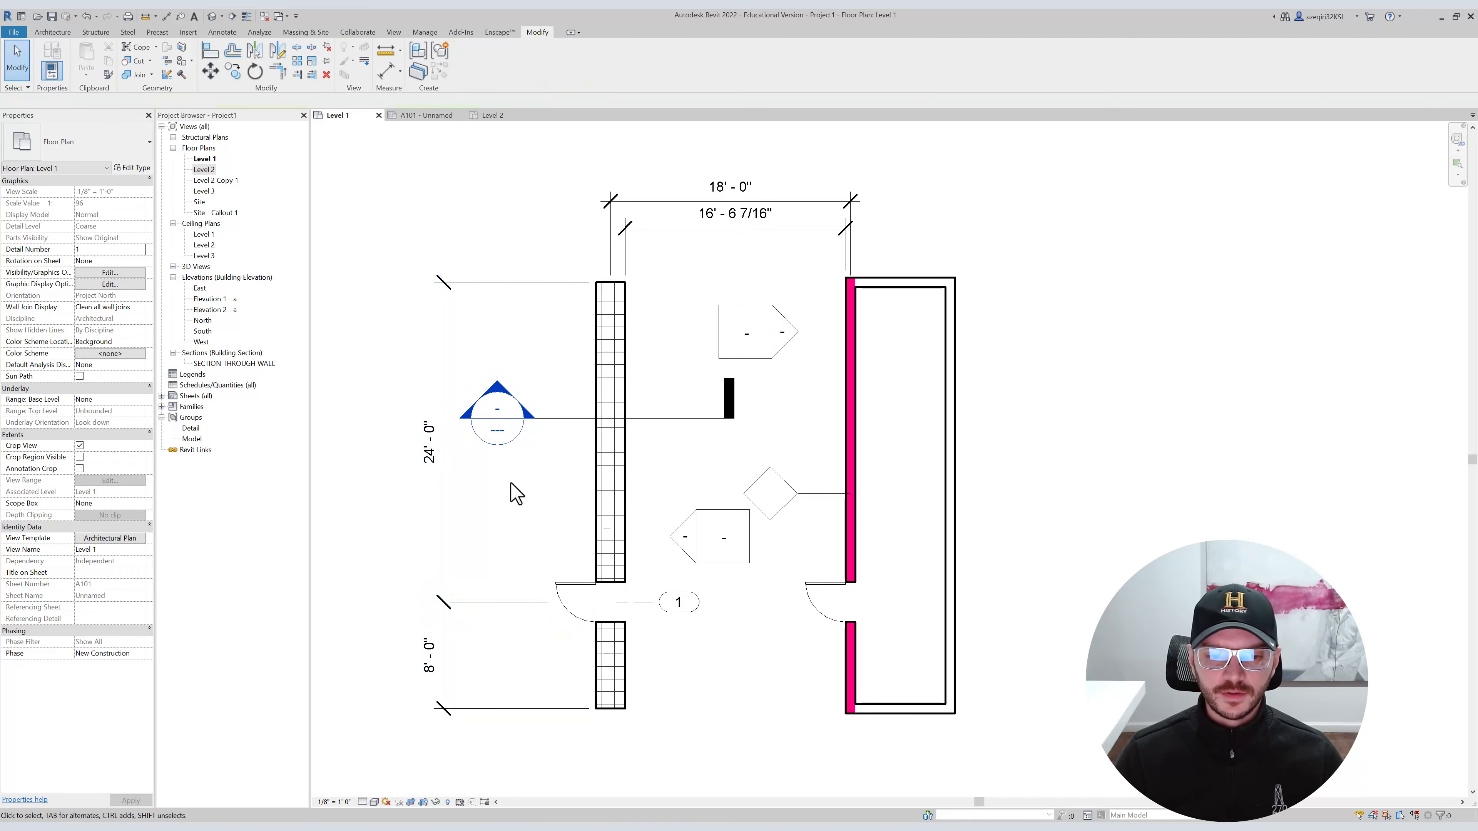
# Hide the Exterior - CMU Insulated wall in the Level 1 view by element.
pyautogui.scroll(-2, 454, 509)
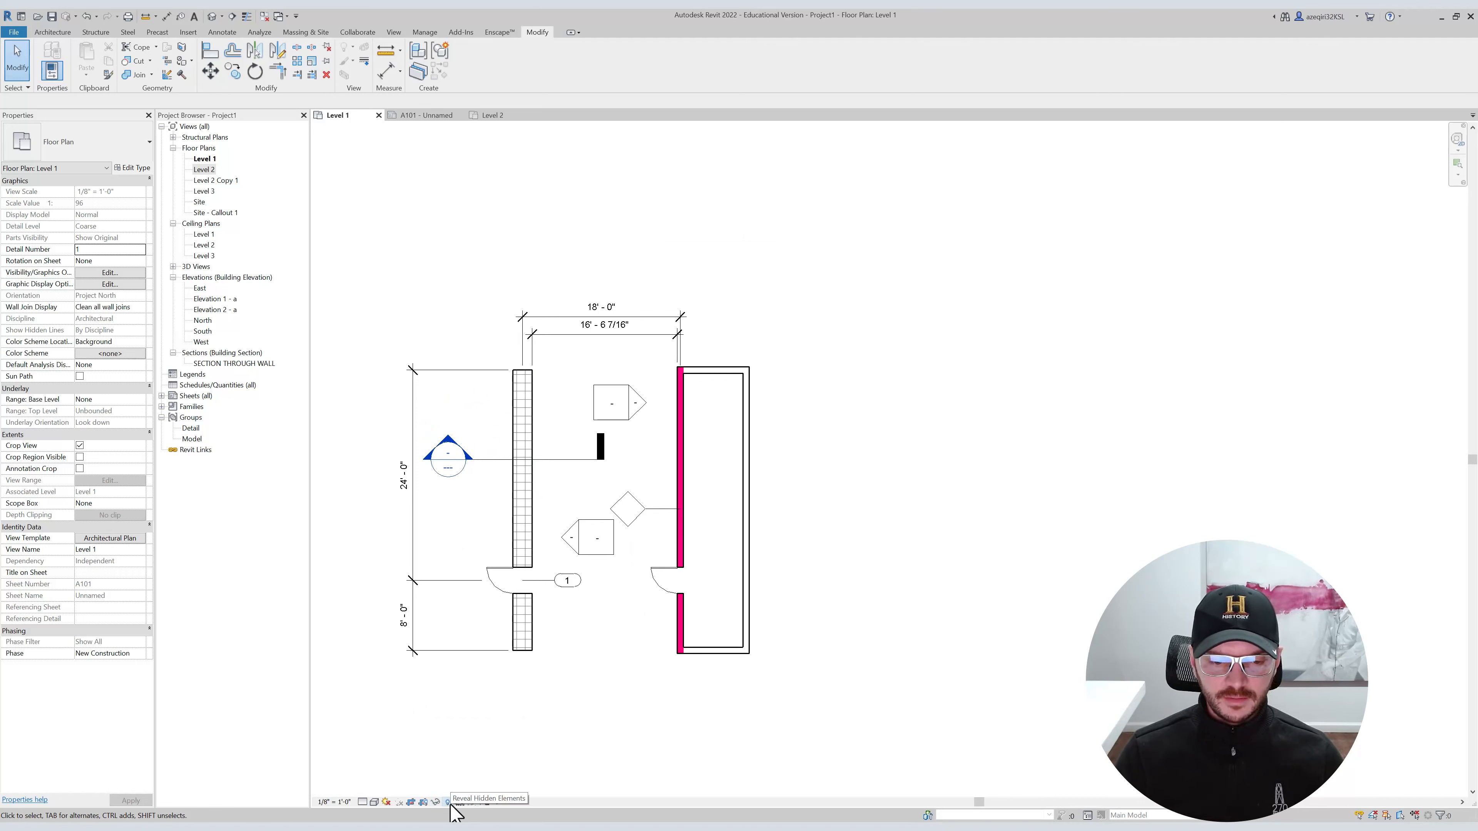
pyautogui.click(524, 523)
pyautogui.rightClick(523, 522)
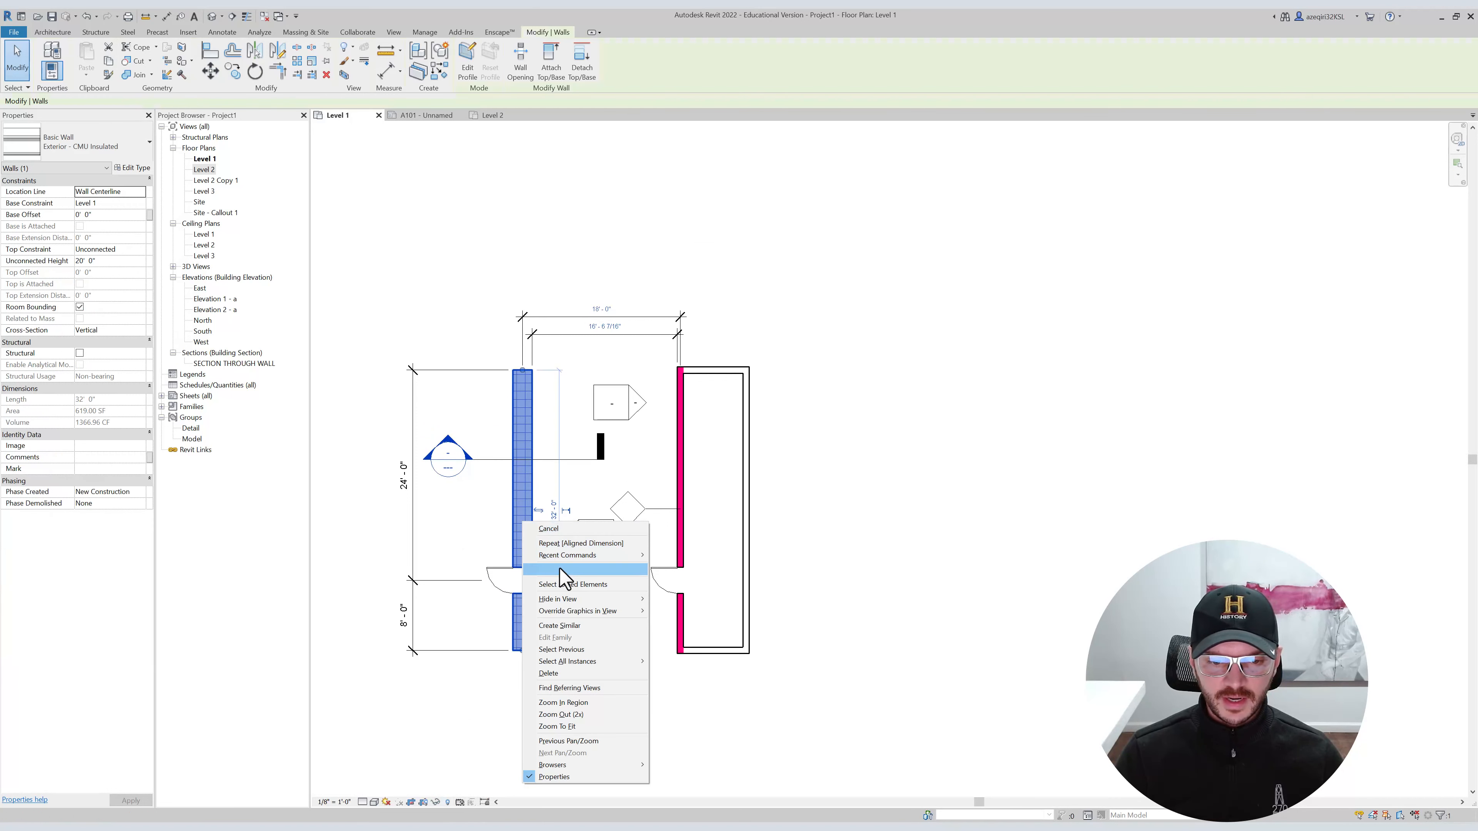
pyautogui.moveTo(577, 599)
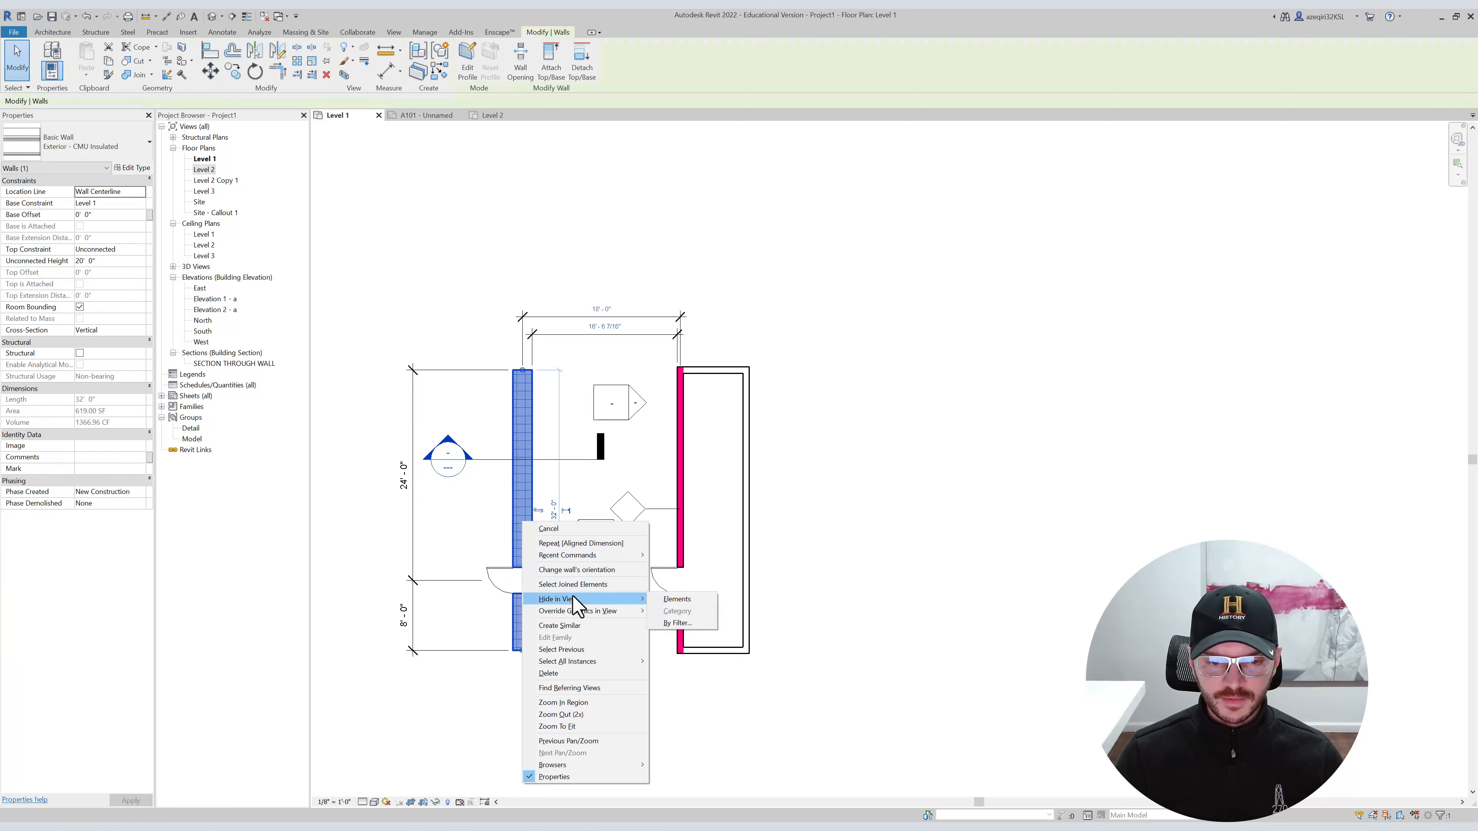
pyautogui.click(672, 600)
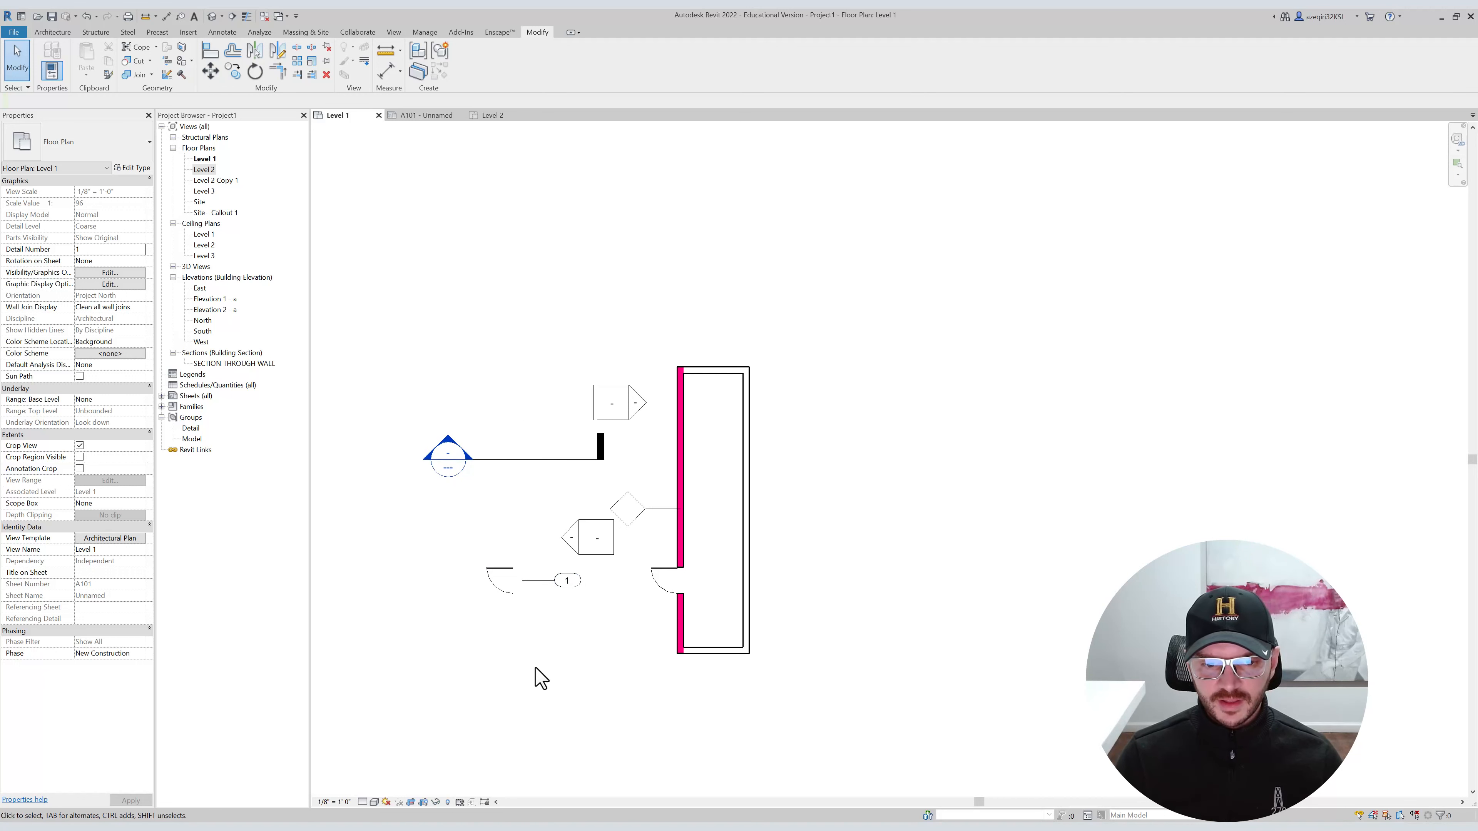
# Reveal hidden elements, unhide the CMU wall, and leave the reveal mode.
pyautogui.click(449, 803)
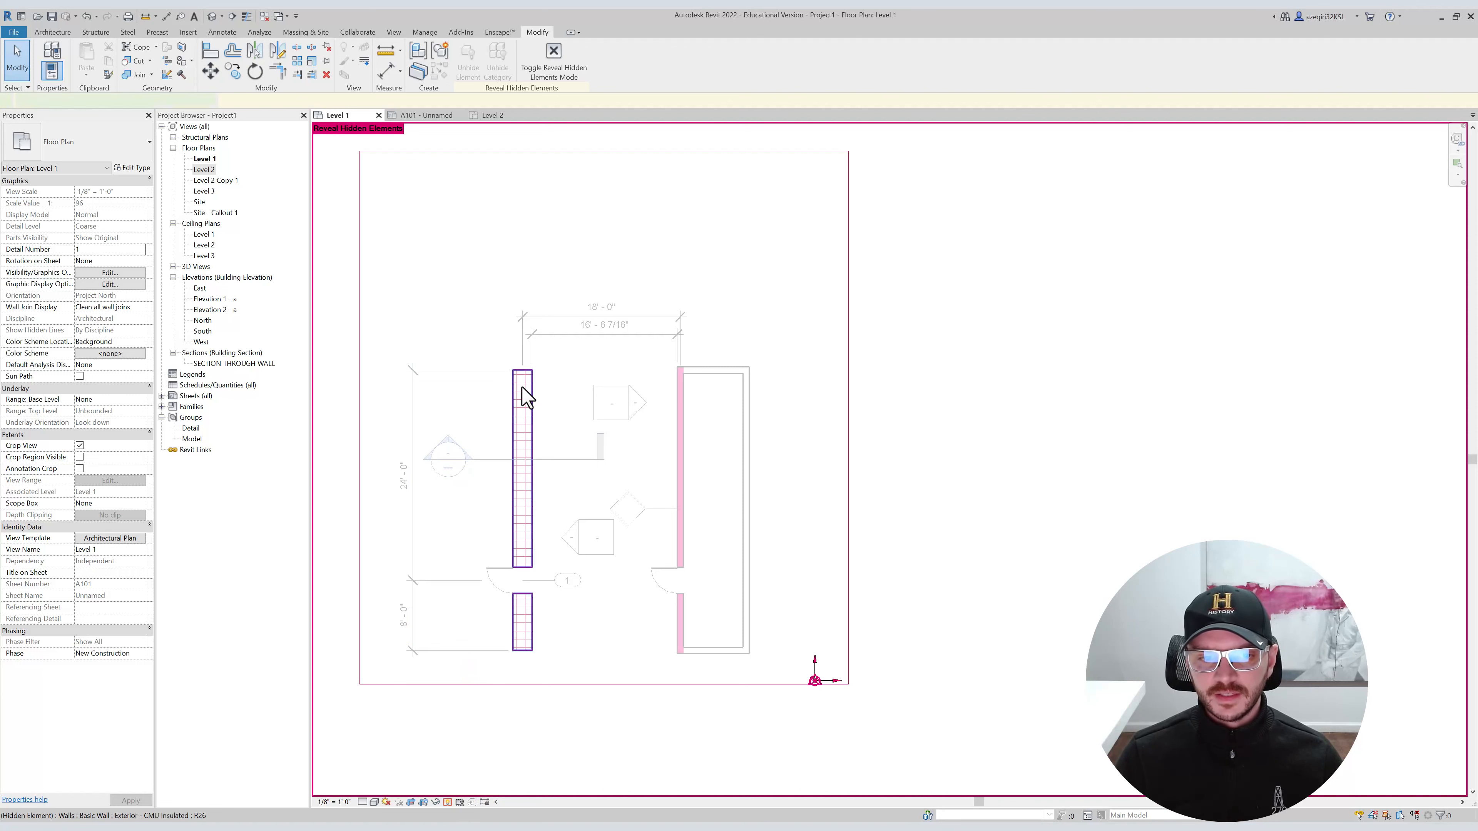
pyautogui.click(526, 397)
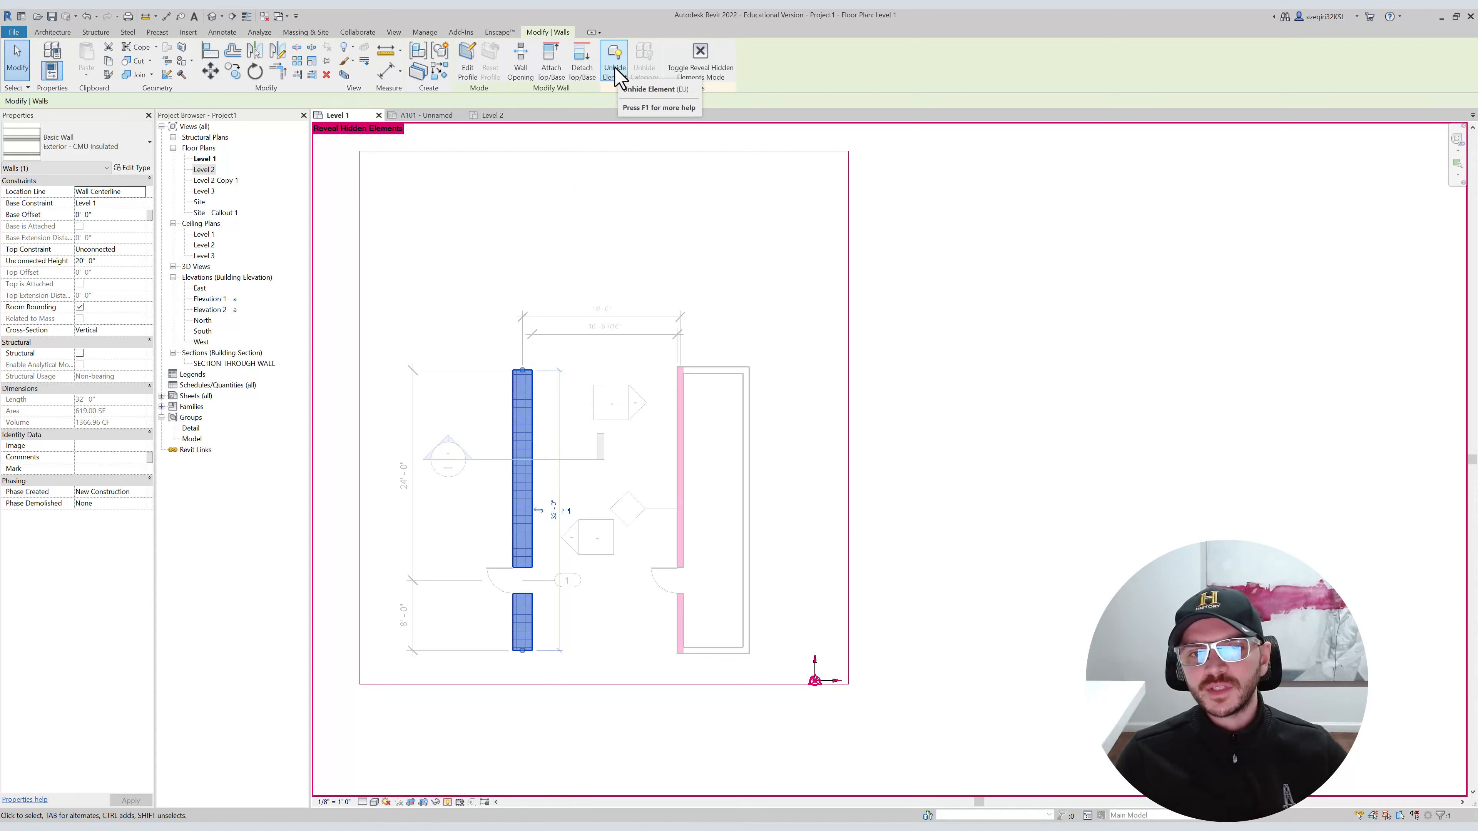
pyautogui.click(615, 71)
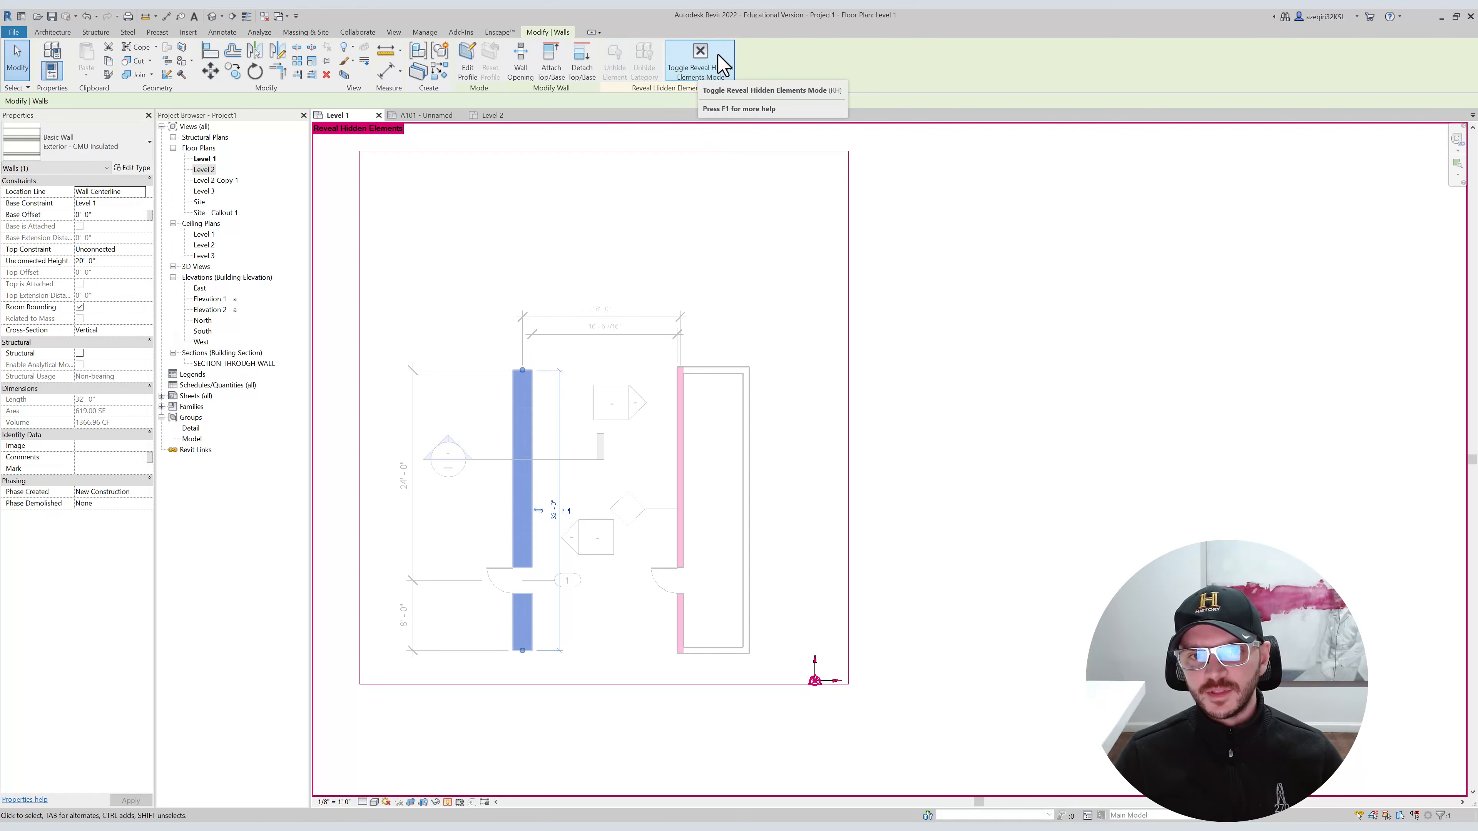
pyautogui.click(724, 64)
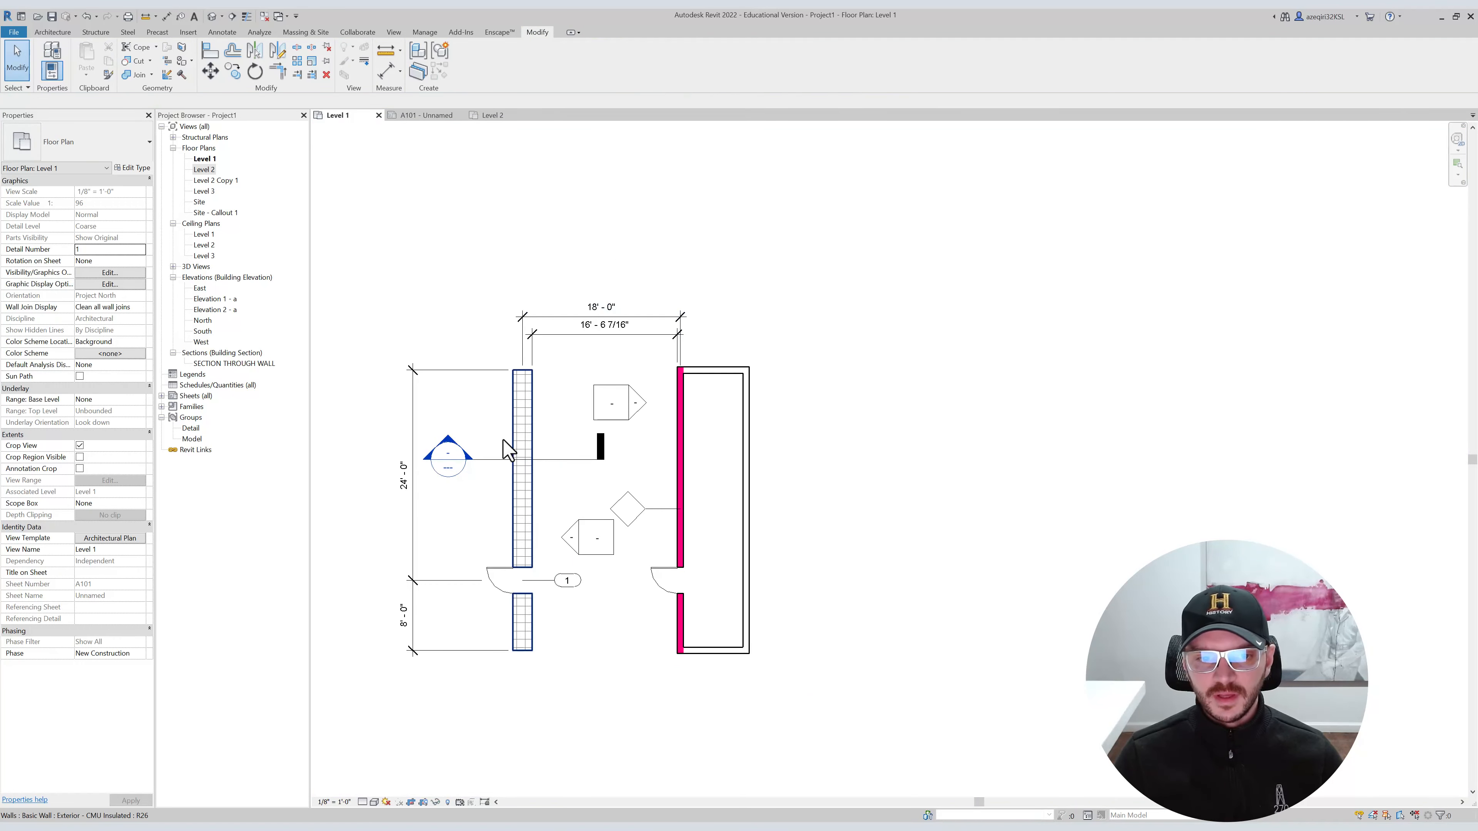
pyautogui.click(524, 425)
pyautogui.click(888, 306)
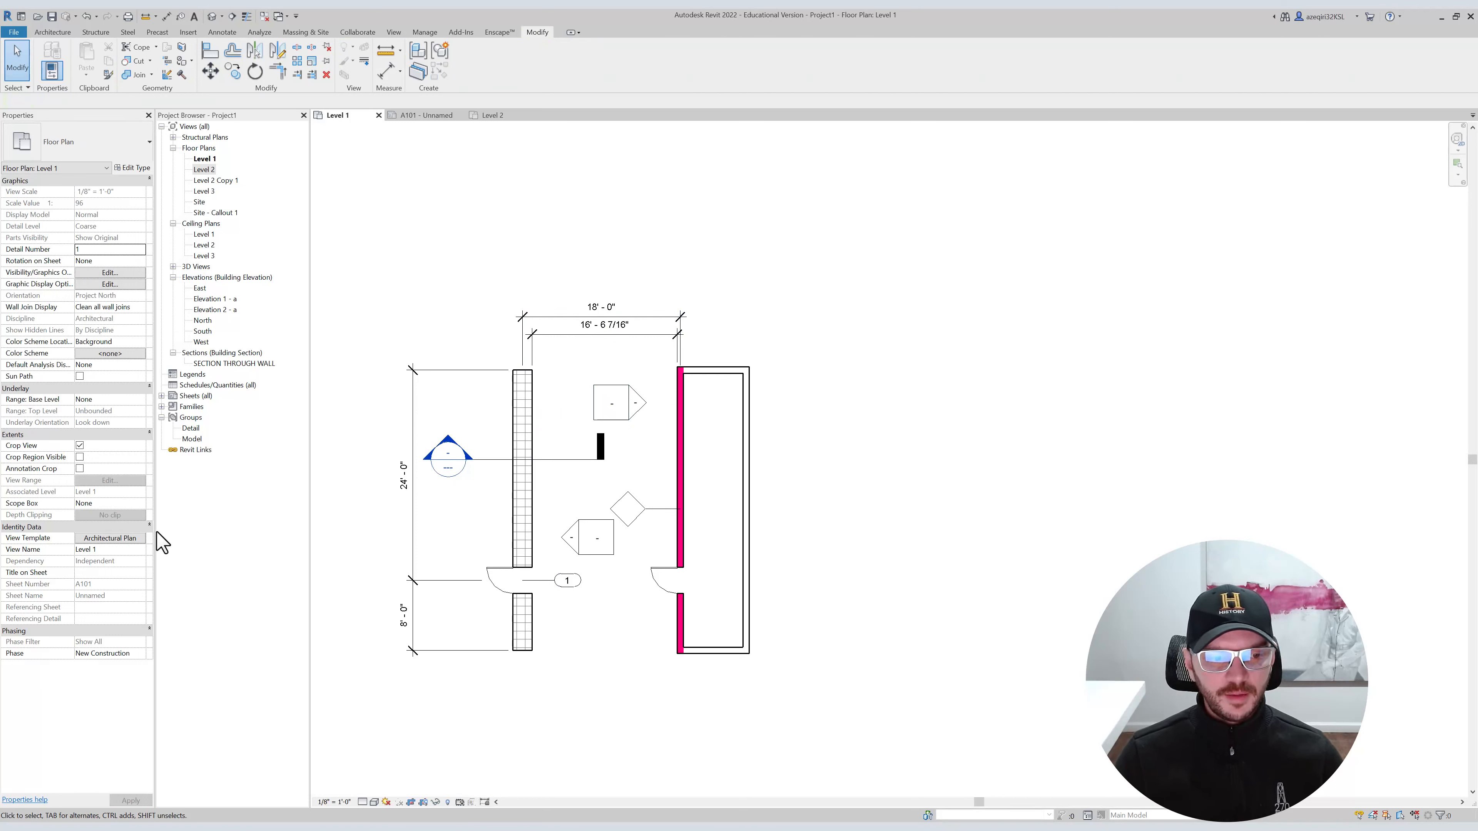
# Enable temporary view properties for Level 1 and review its Visibility/Graphic Overrides without changing anything.
pyautogui.click(461, 803)
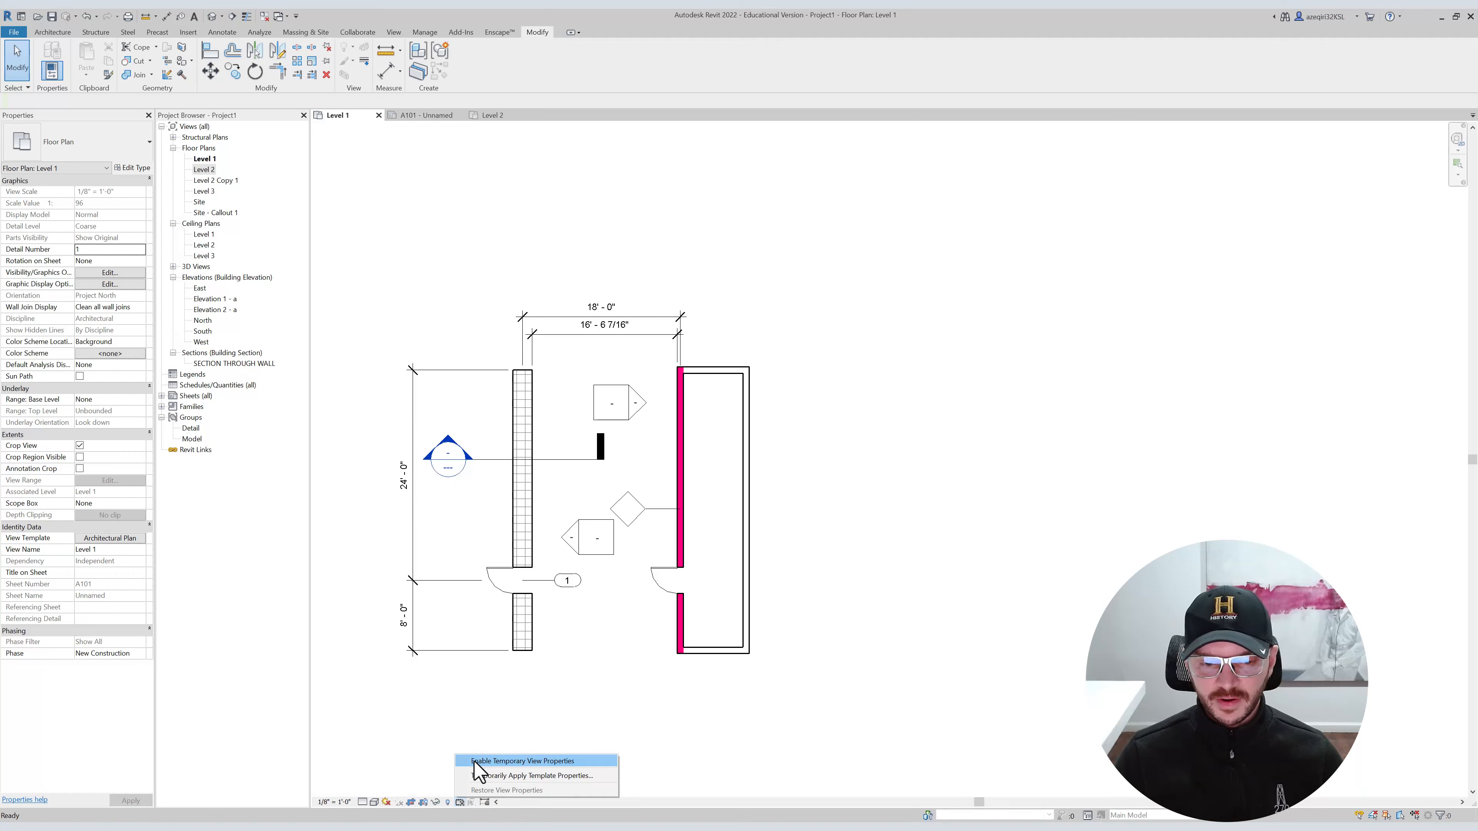
pyautogui.click(522, 761)
pyautogui.click(103, 273)
pyautogui.moveTo(792, 276); pyautogui.dragTo(882, 288)
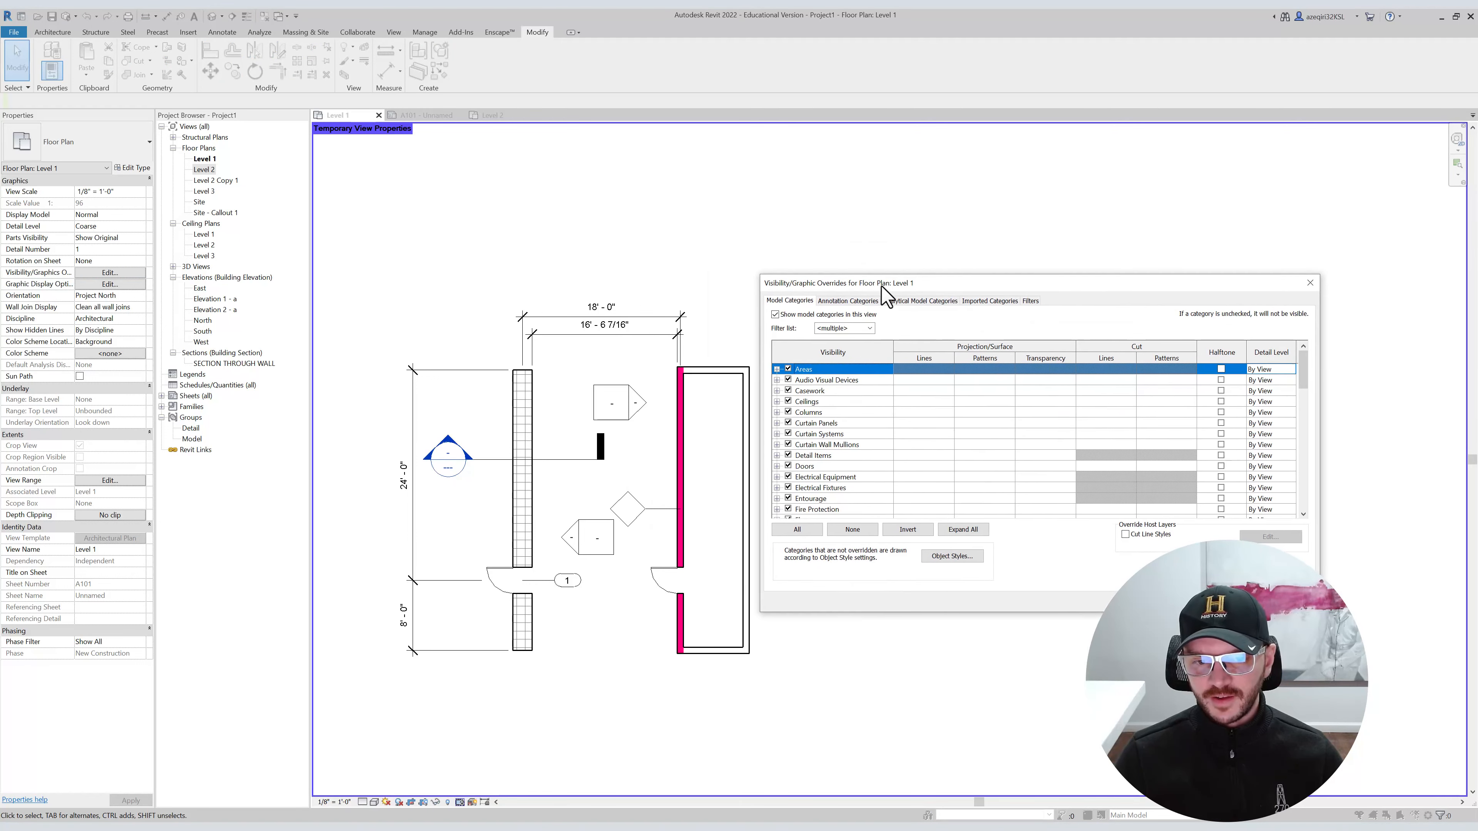
pyautogui.click(870, 438)
pyautogui.click(1310, 283)
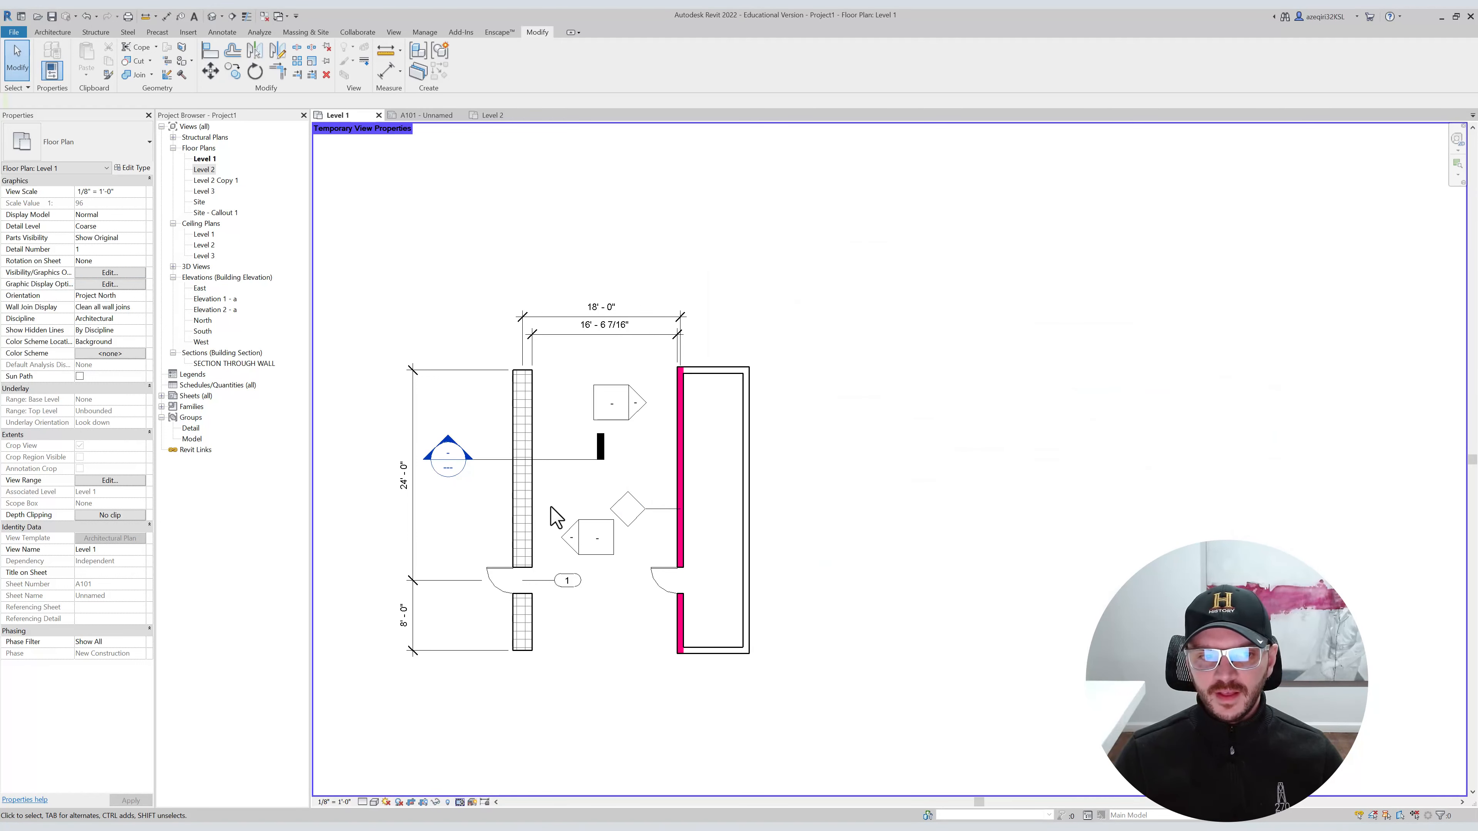
# Restore the Level 1 view properties and check the temporary view property options again.
pyautogui.click(460, 801)
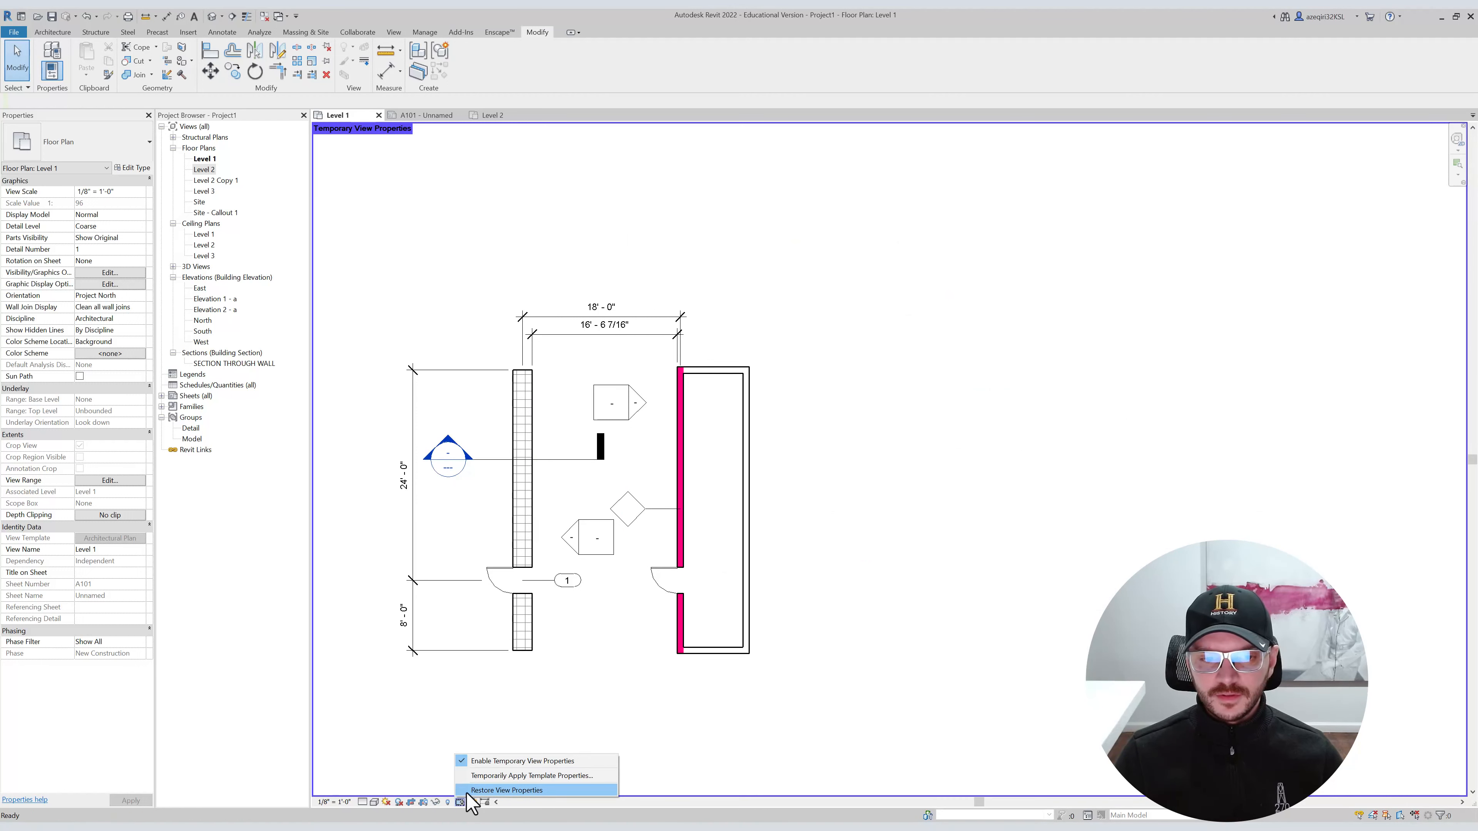
pyautogui.click(477, 790)
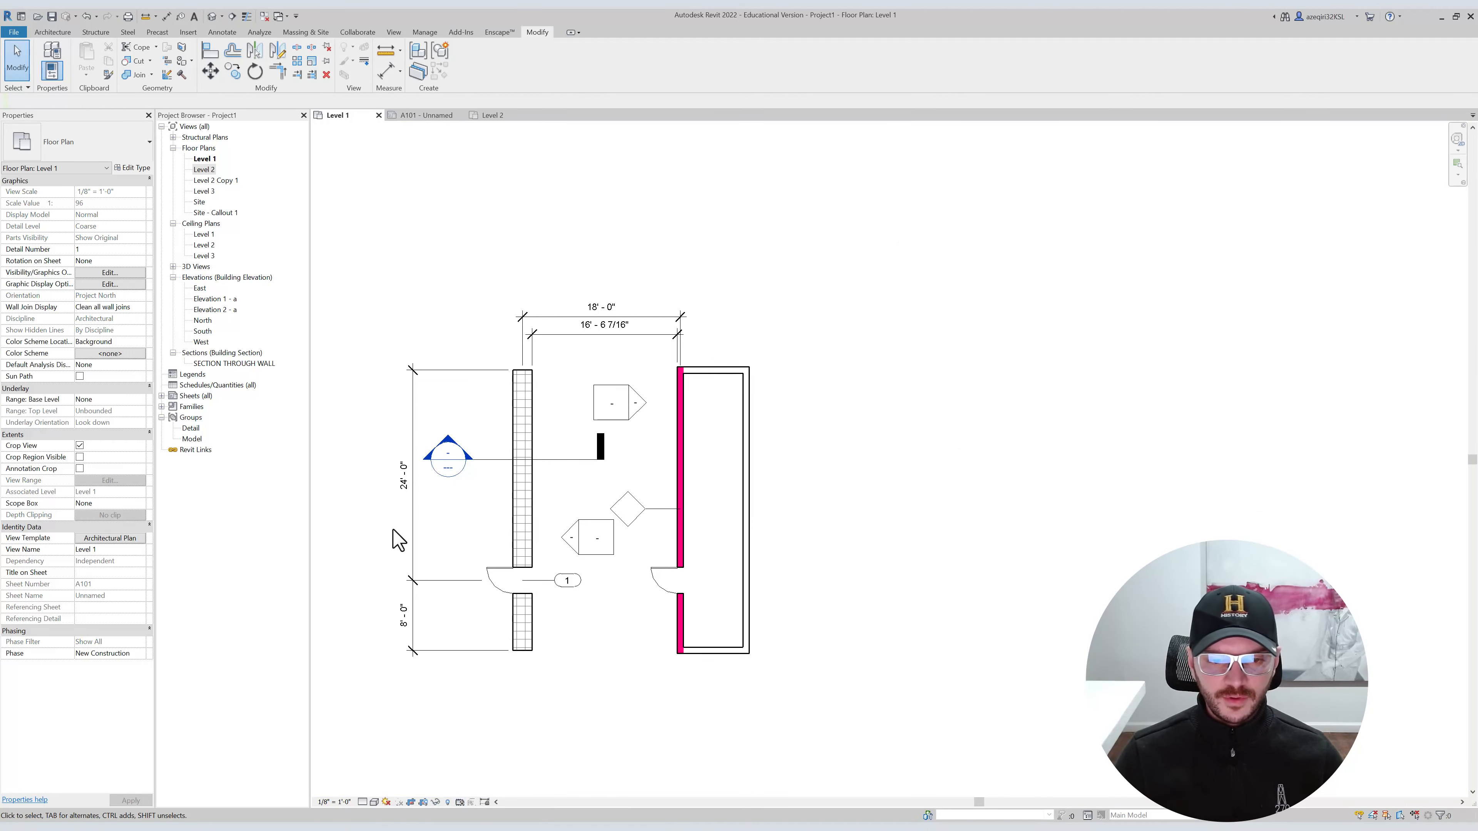
pyautogui.moveTo(582, 474); pyautogui.dragTo(672, 435, button='middle')
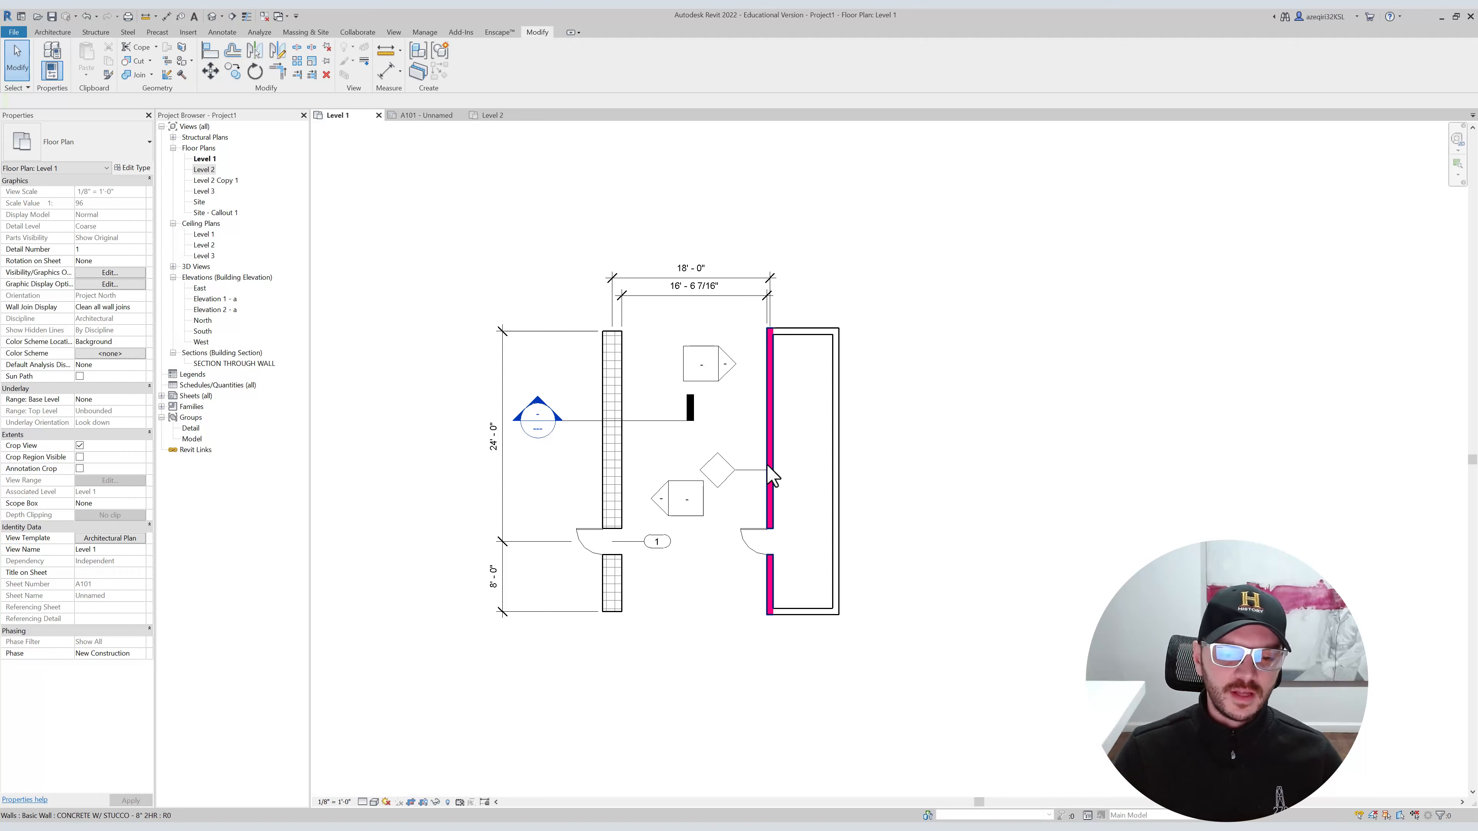
pyautogui.click(459, 802)
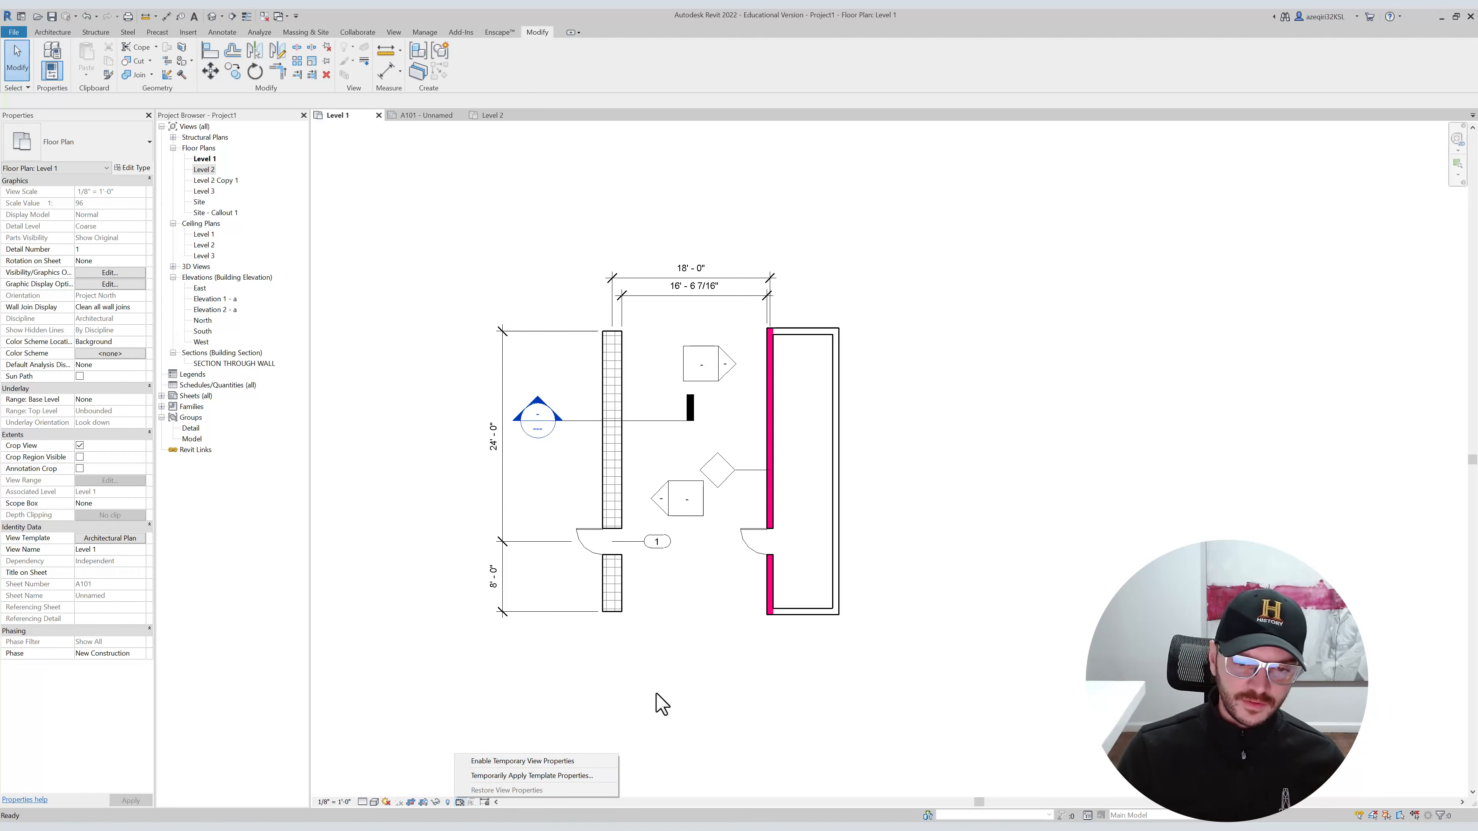
pyautogui.click(720, 674)
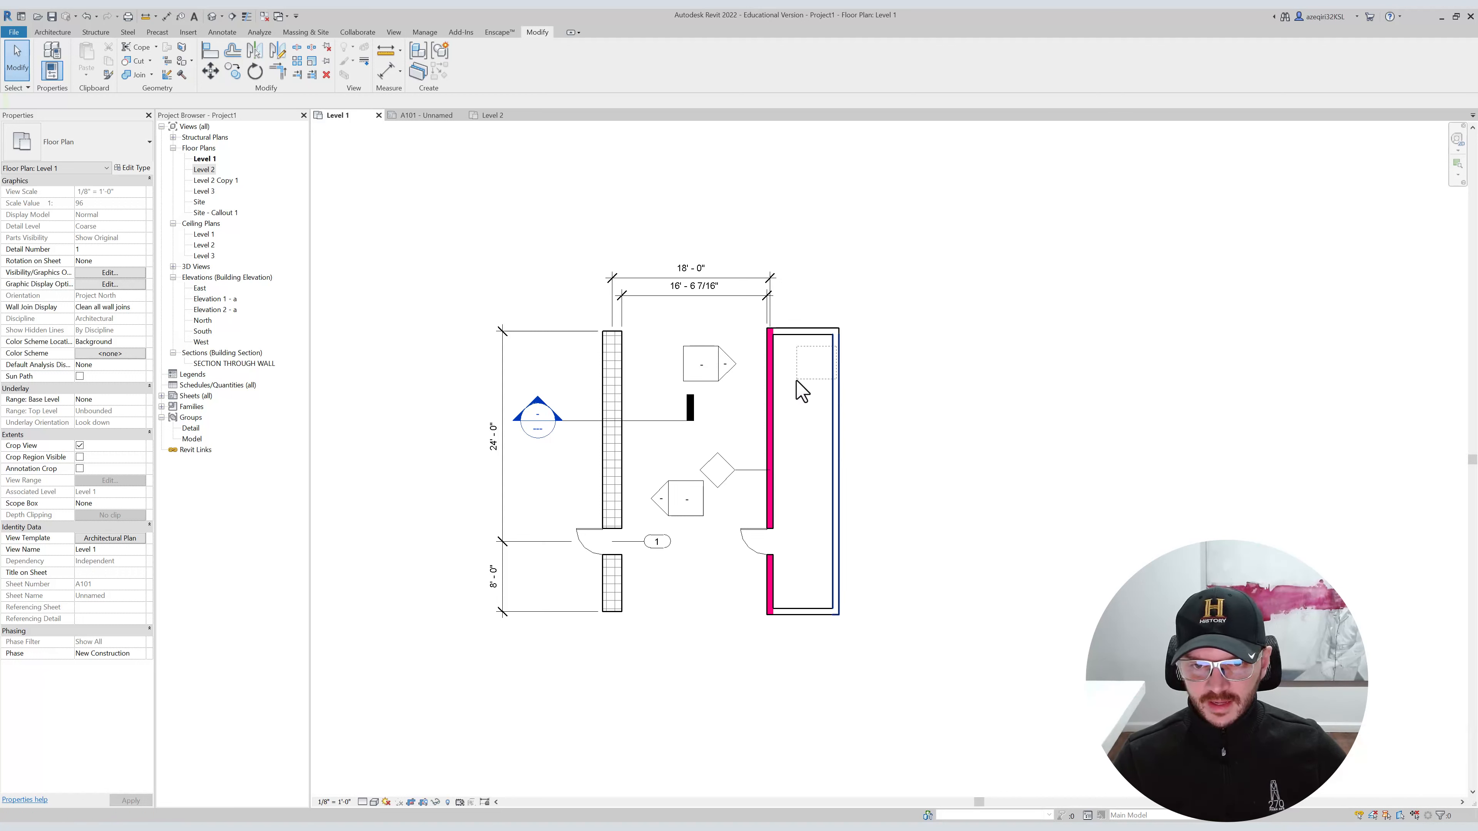
# Try moving the long Generic - 8" wall and the 18' - 0" dimension, undoing each change.
pyautogui.click(837, 355)
pyautogui.click(863, 356)
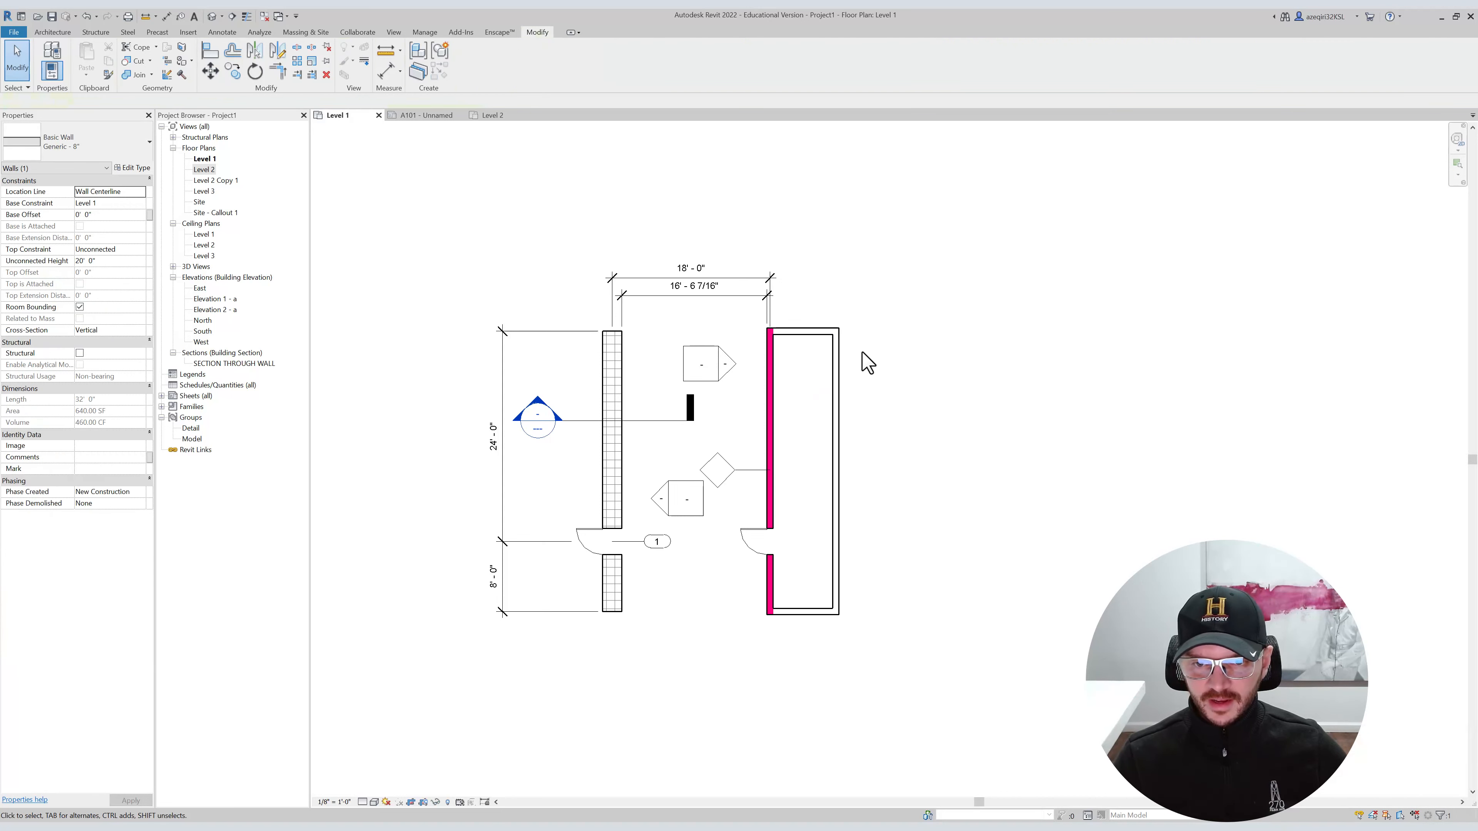
pyautogui.click(837, 347)
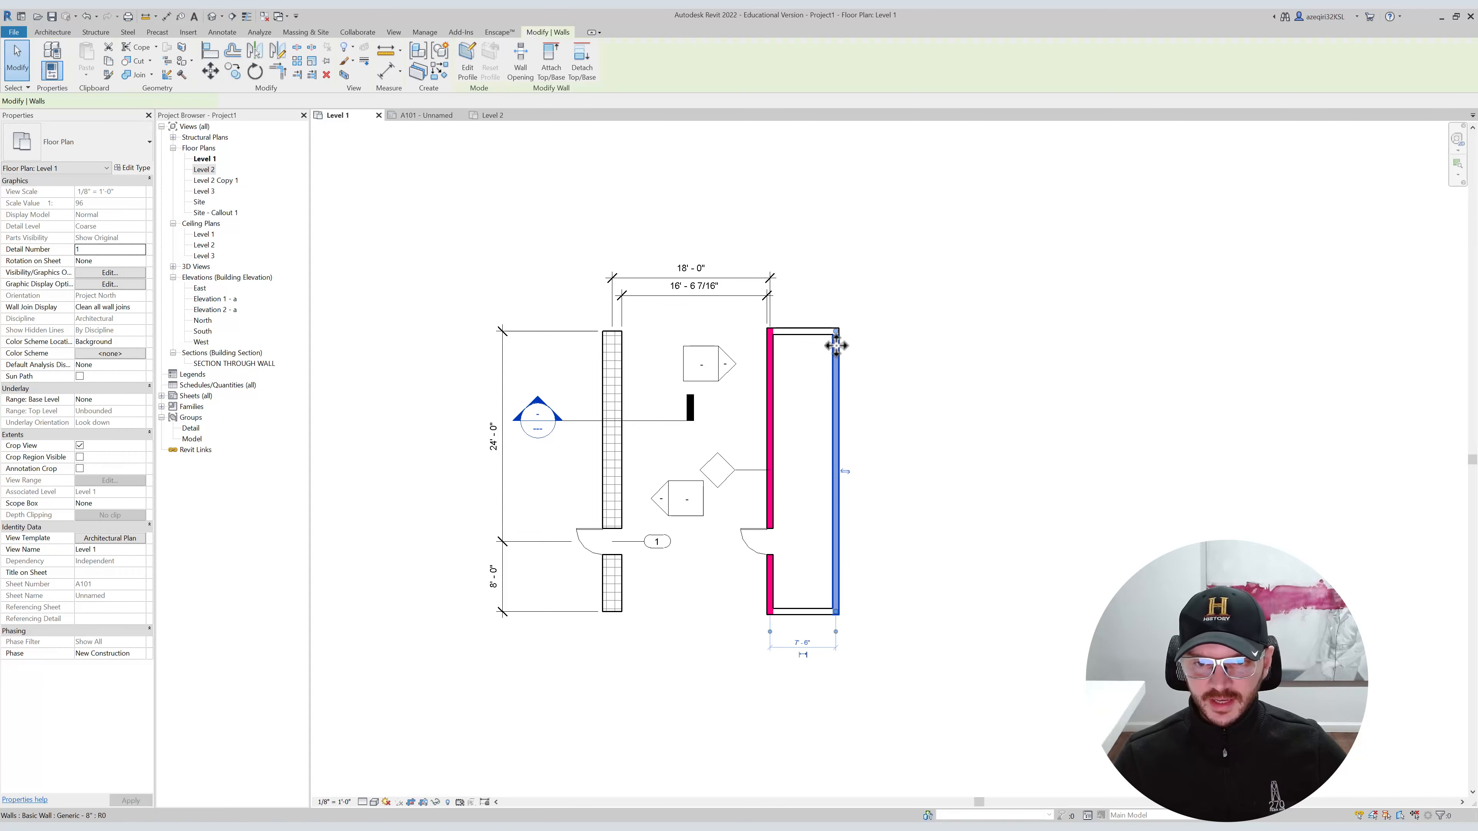
pyautogui.click(860, 365)
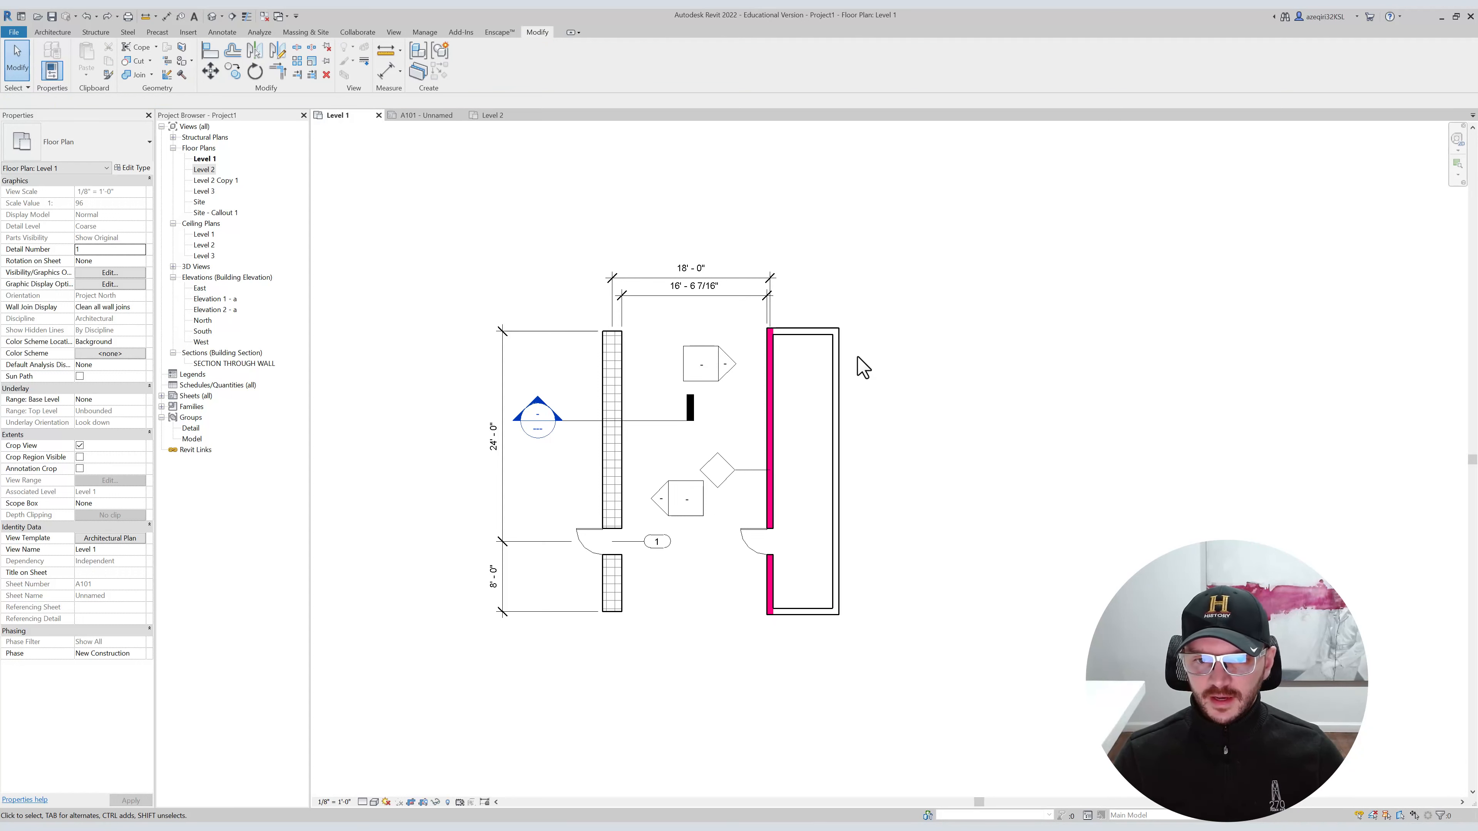
pyautogui.moveTo(838, 343); pyautogui.dragTo(872, 346)
pyautogui.hotkey('ctrl', 'z')
pyautogui.moveTo(770, 317); pyautogui.dragTo(725, 380)
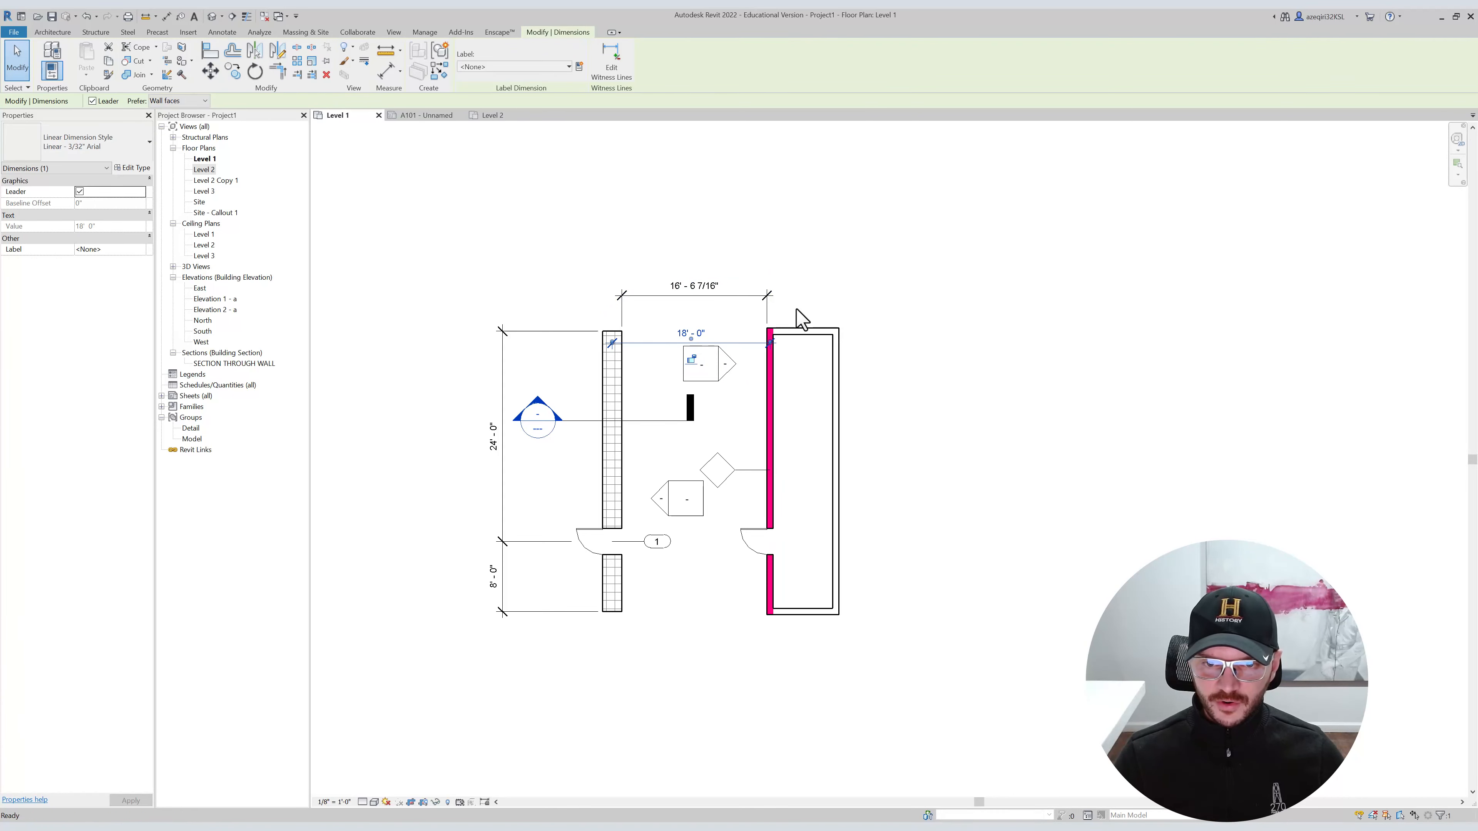
pyautogui.hotkey('ctrl', 'z')
# Try moving the short Generic - 8" wall at the north end of the narrow room, then undo the move.
pyautogui.click(766, 332)
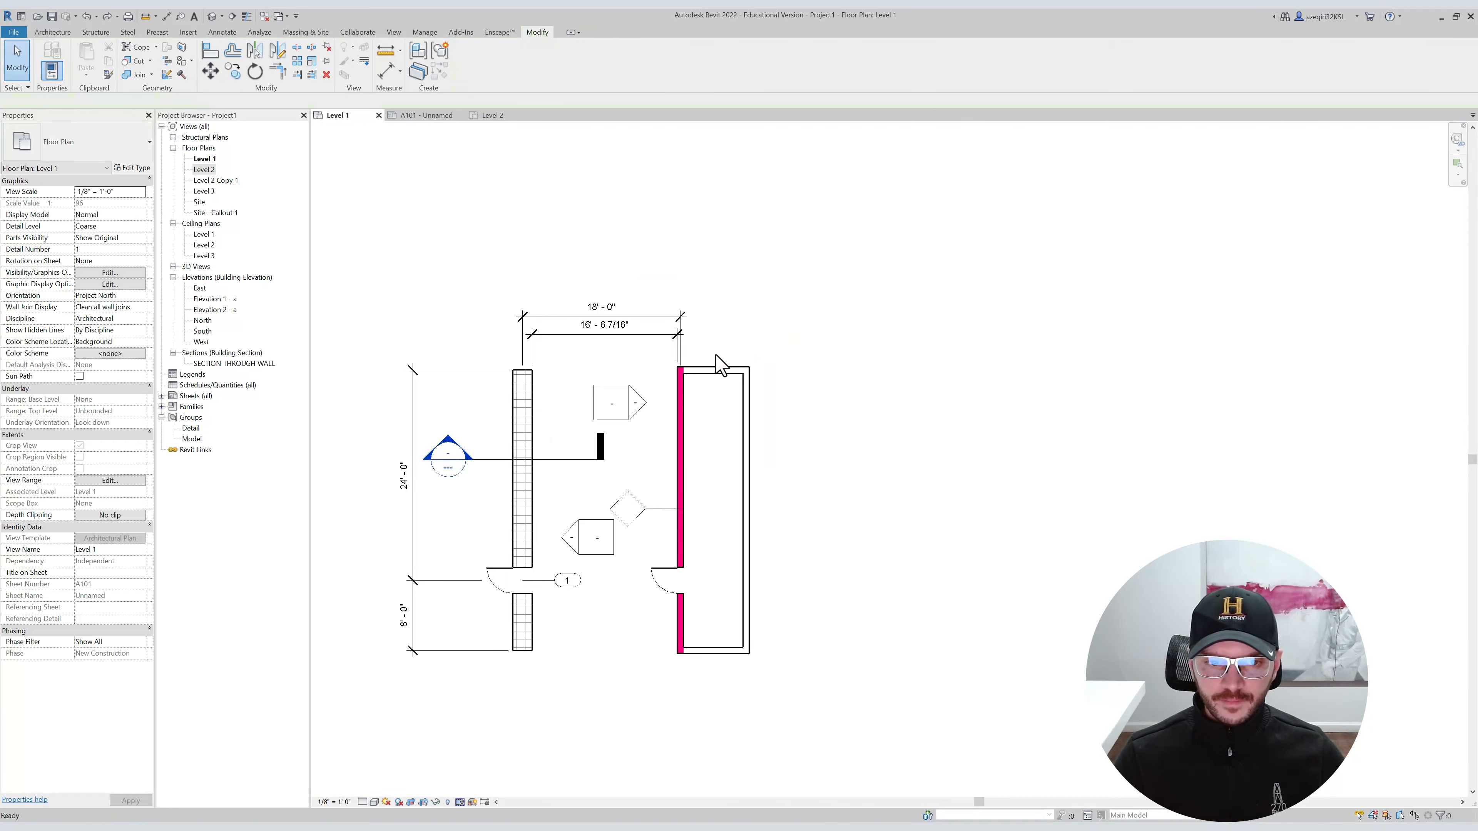
pyautogui.click(679, 368)
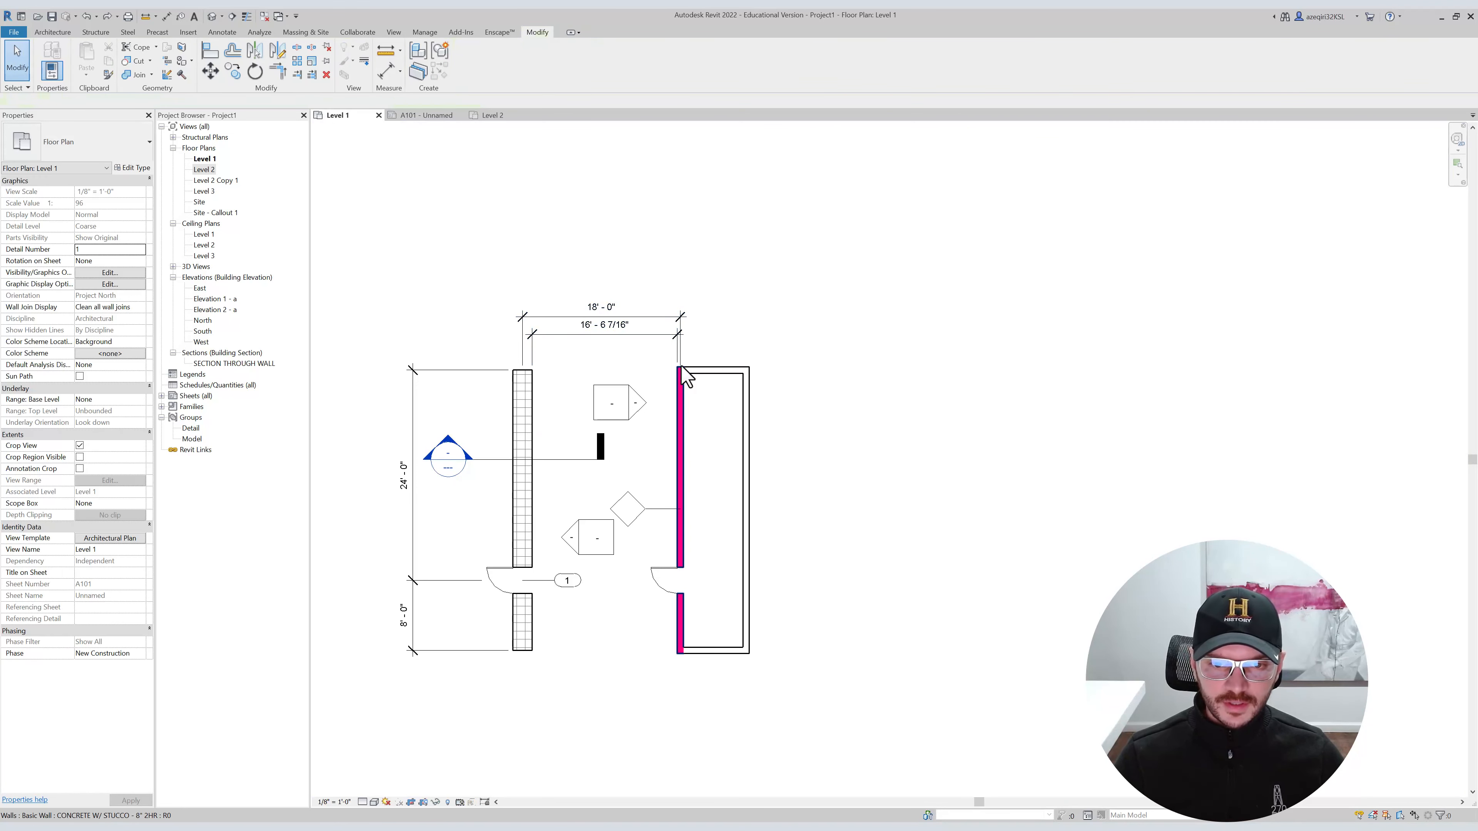
pyautogui.click(686, 371)
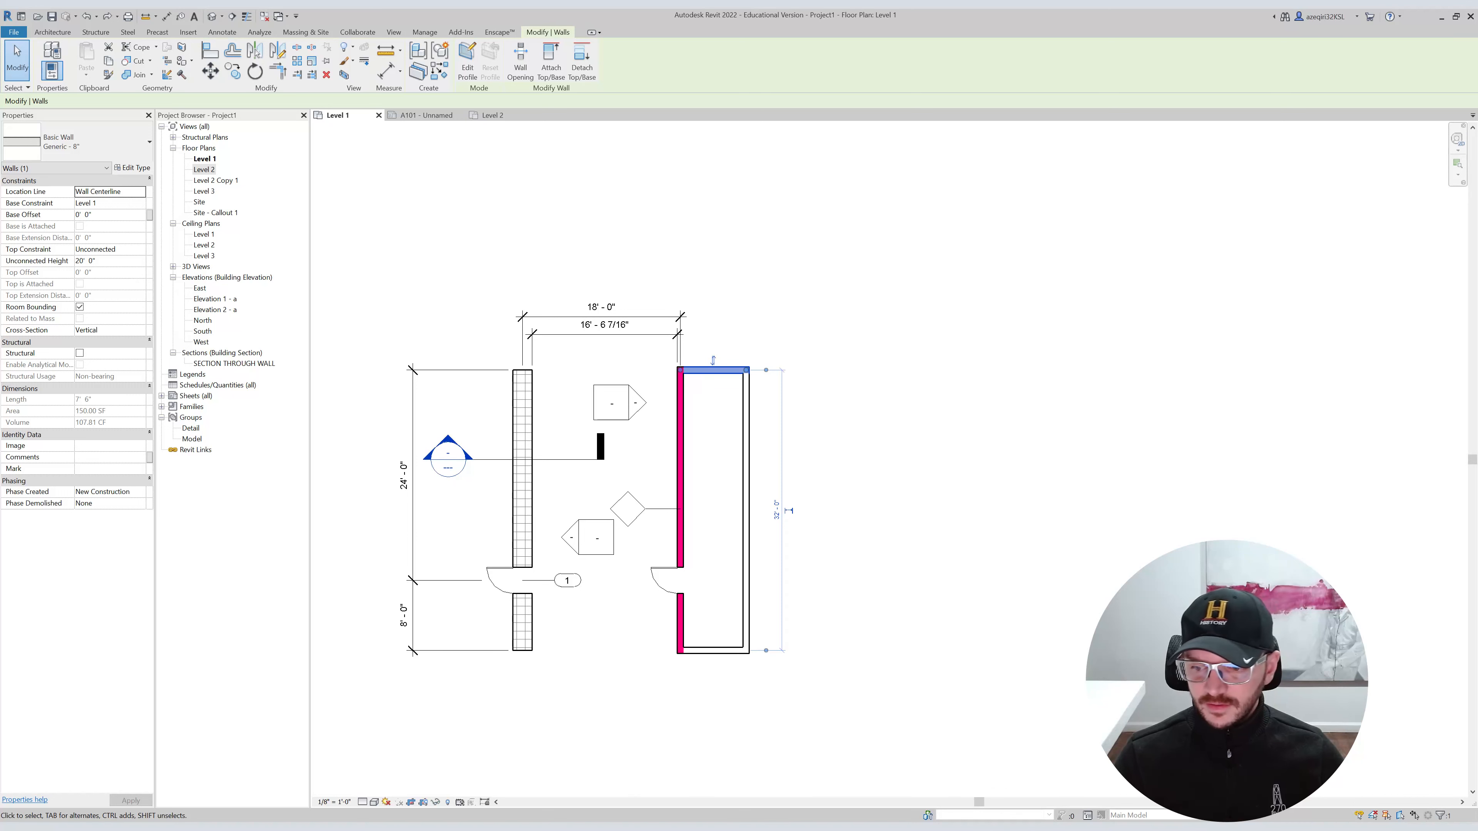
pyautogui.moveTo(698, 371); pyautogui.dragTo(654, 398)
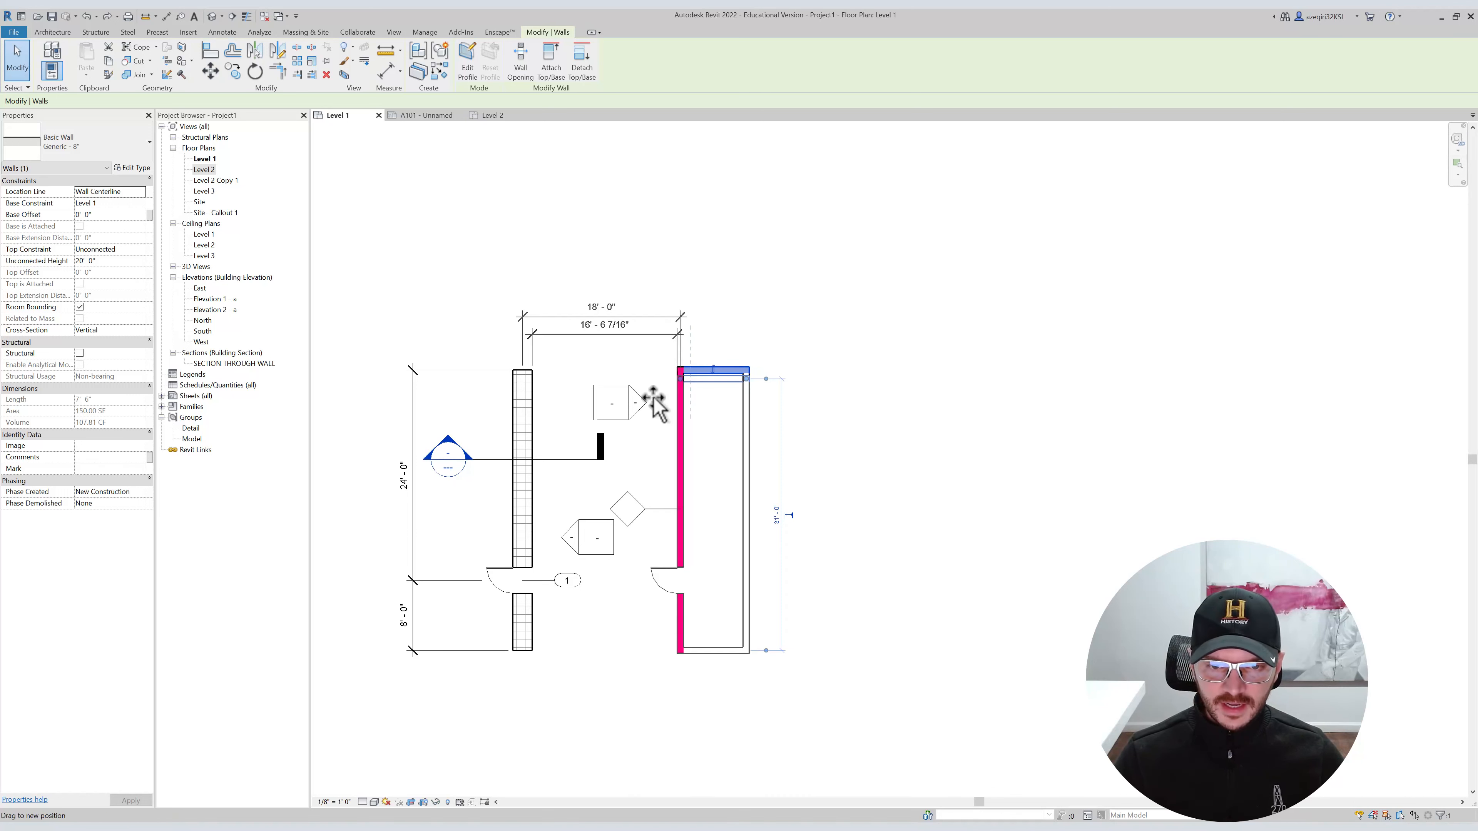
pyautogui.hotkey('ctrl', 'z')
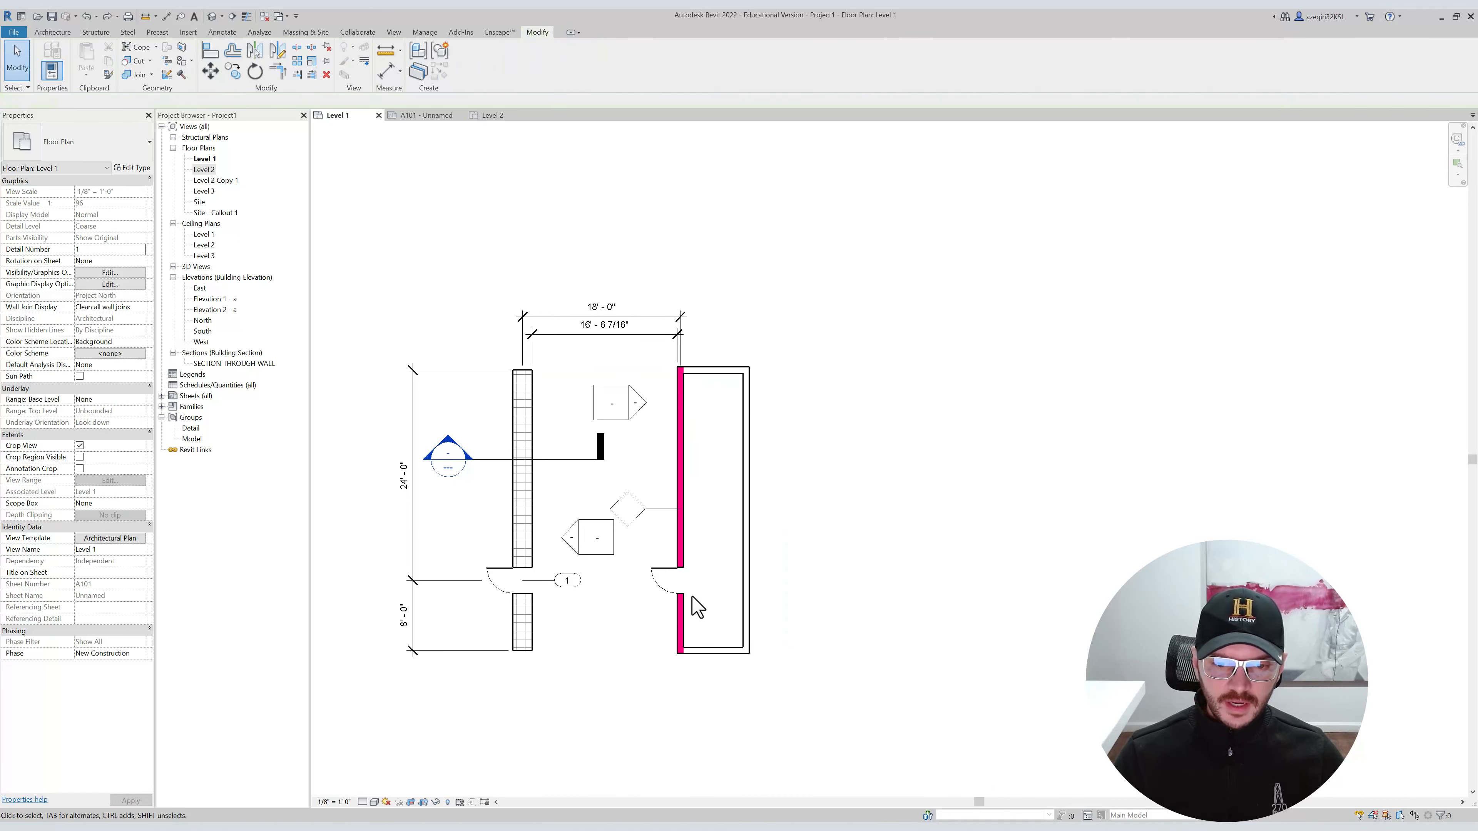
# Flip the Single-Flush door in the concrete wall so it swings into the narrow enclosed room.
pyautogui.click(667, 583)
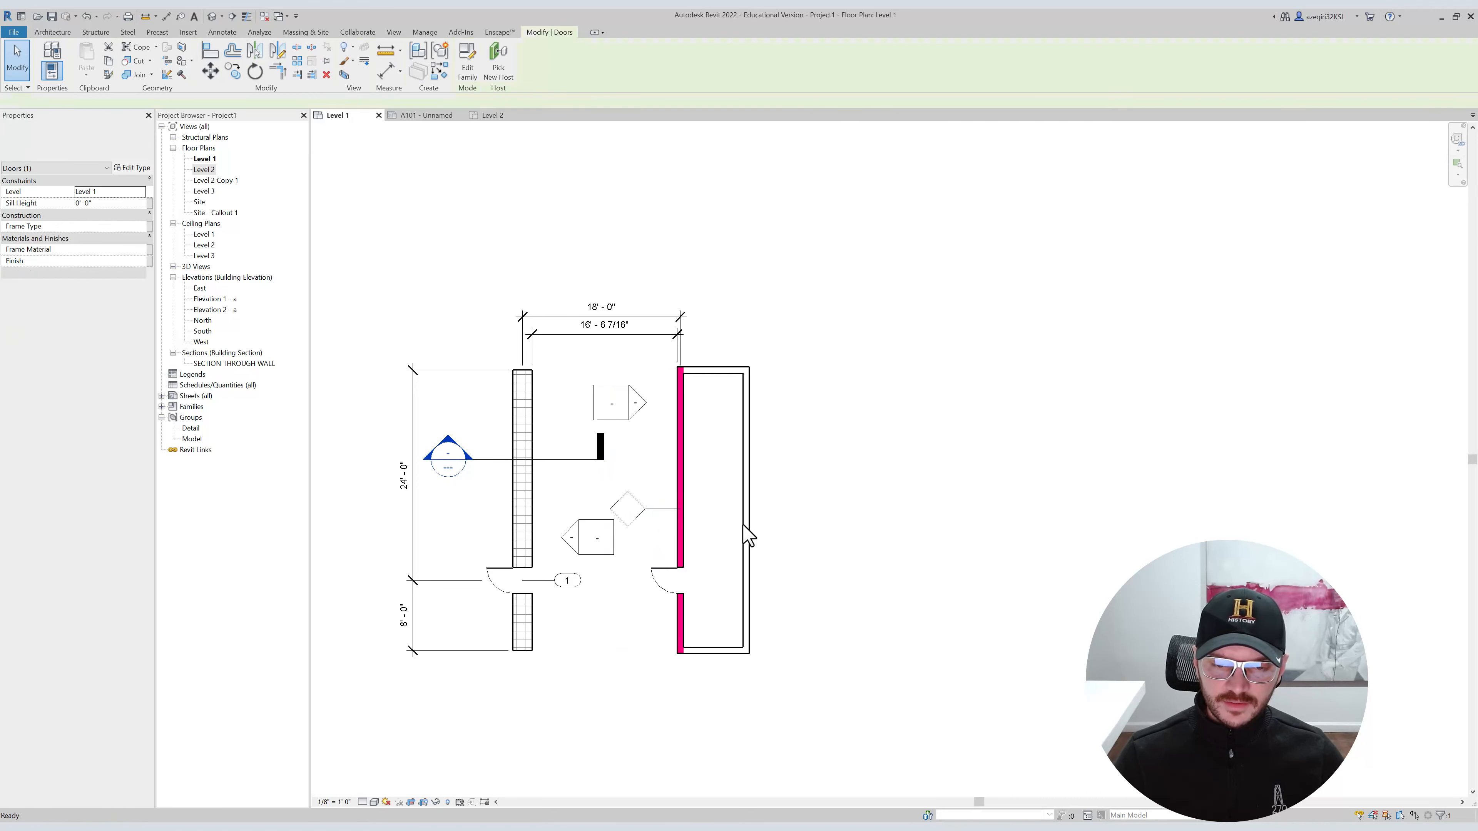
pyautogui.press('Escape')
pyautogui.scroll(2, 567, 582)
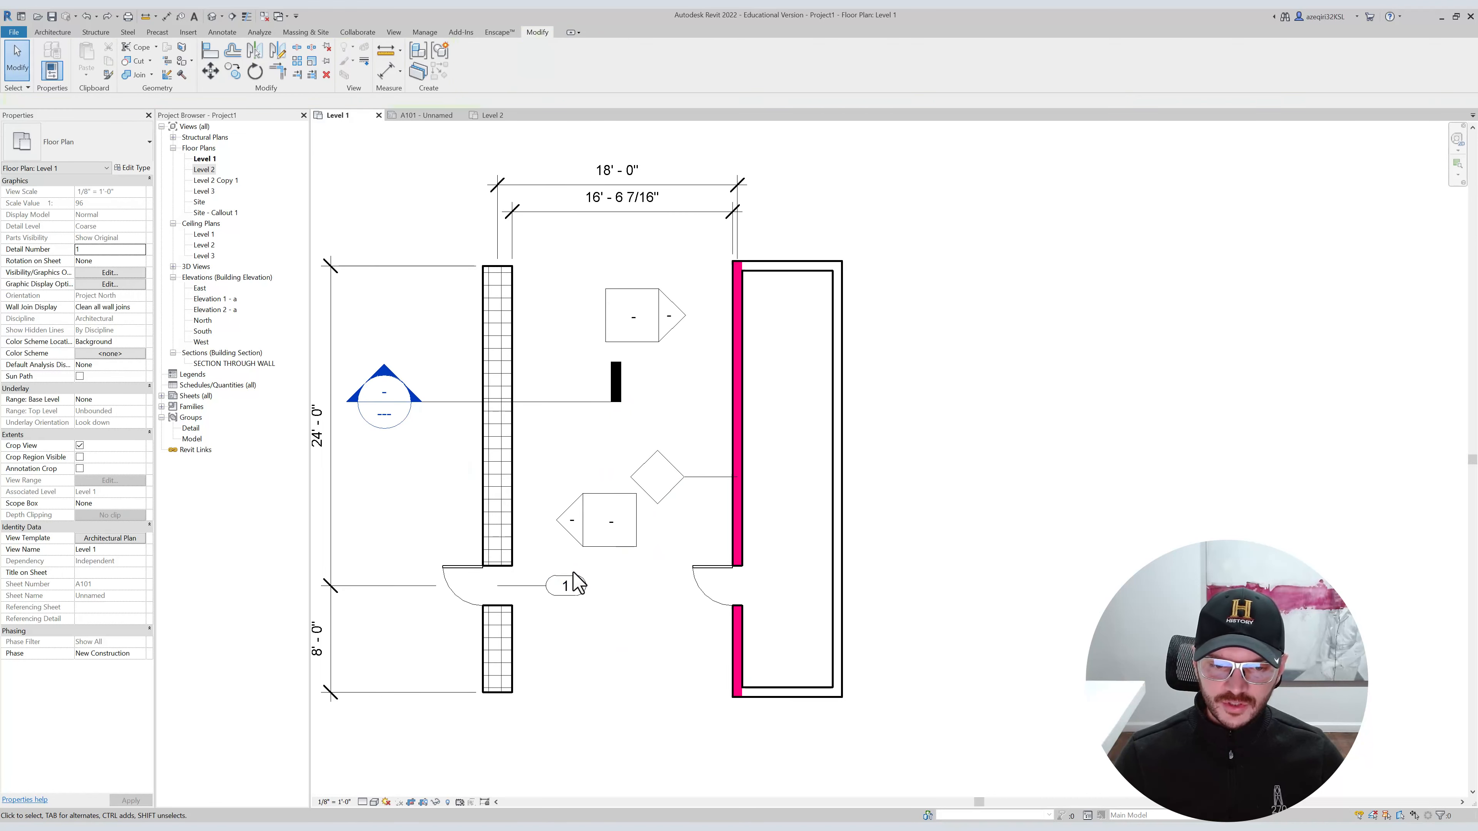
pyautogui.click(869, 625)
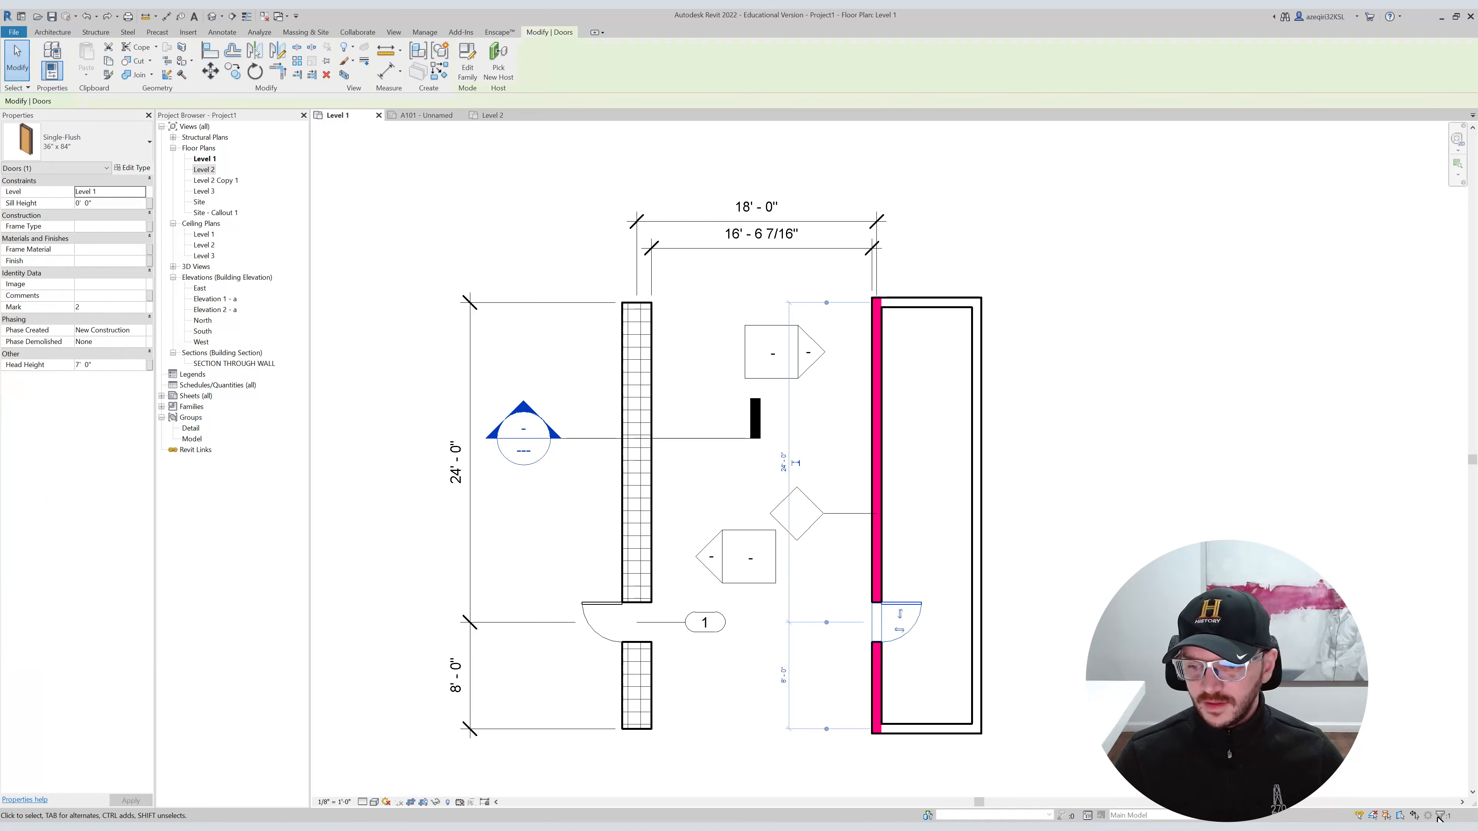
pyautogui.press('Escape')
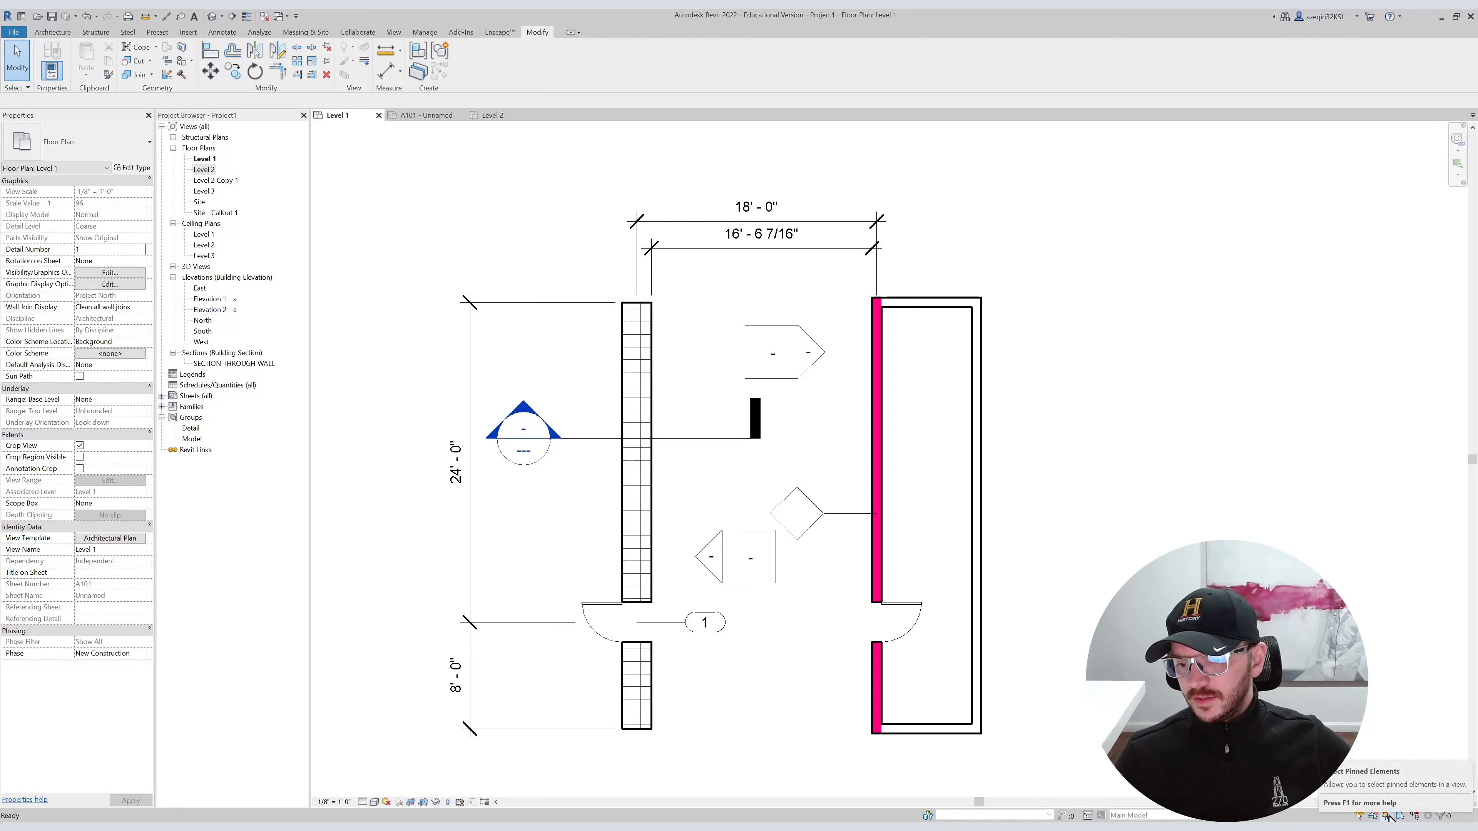
# Move the CONCRETE W/ STUCCO - 8" wall away from the CMU wall to 18' - 6" and pin it.
pyautogui.click(879, 444)
pyautogui.moveTo(874, 412); pyautogui.dragTo(884, 419)
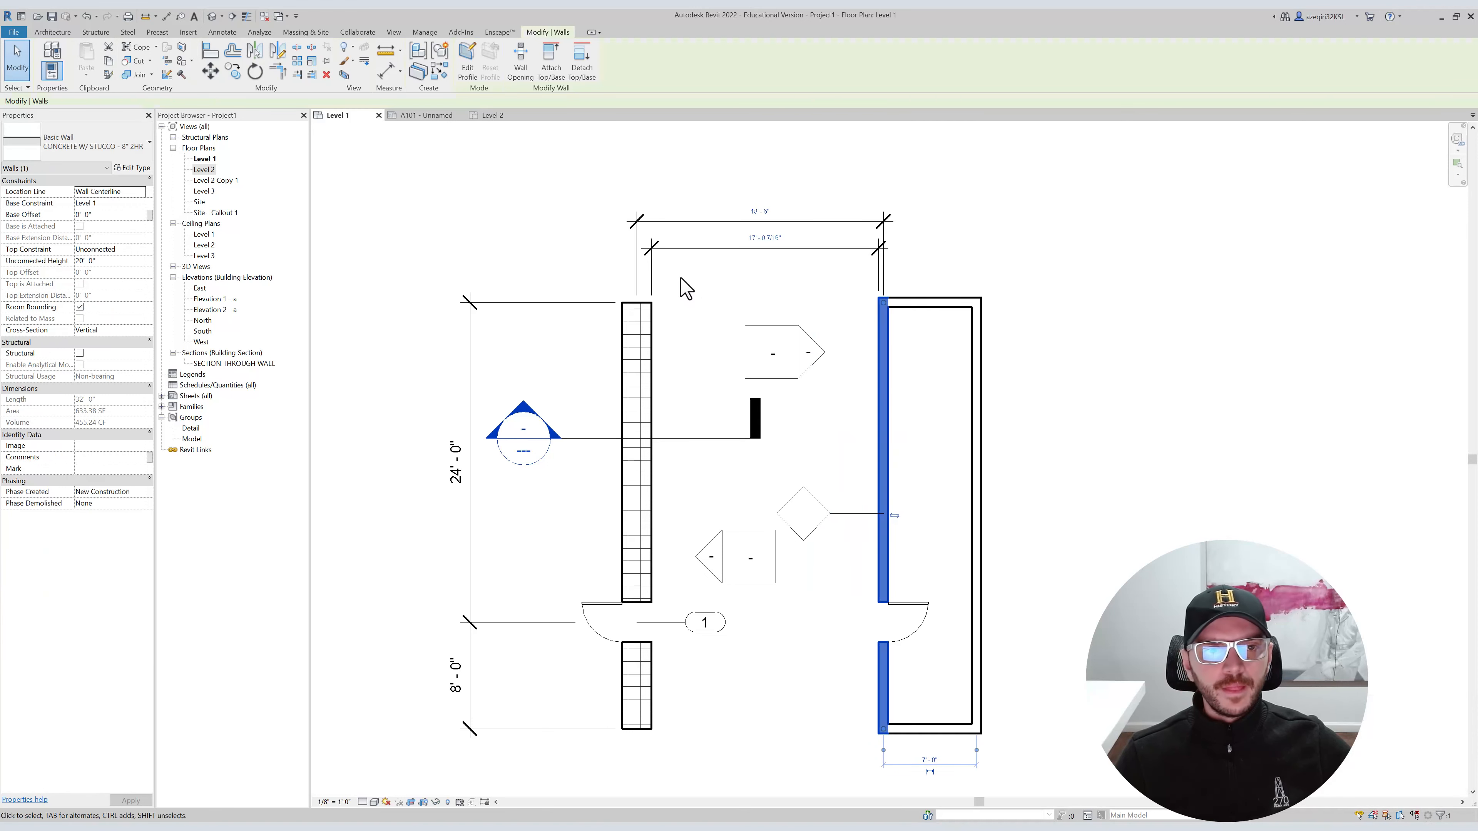
pyautogui.click(325, 62)
pyautogui.click(919, 330)
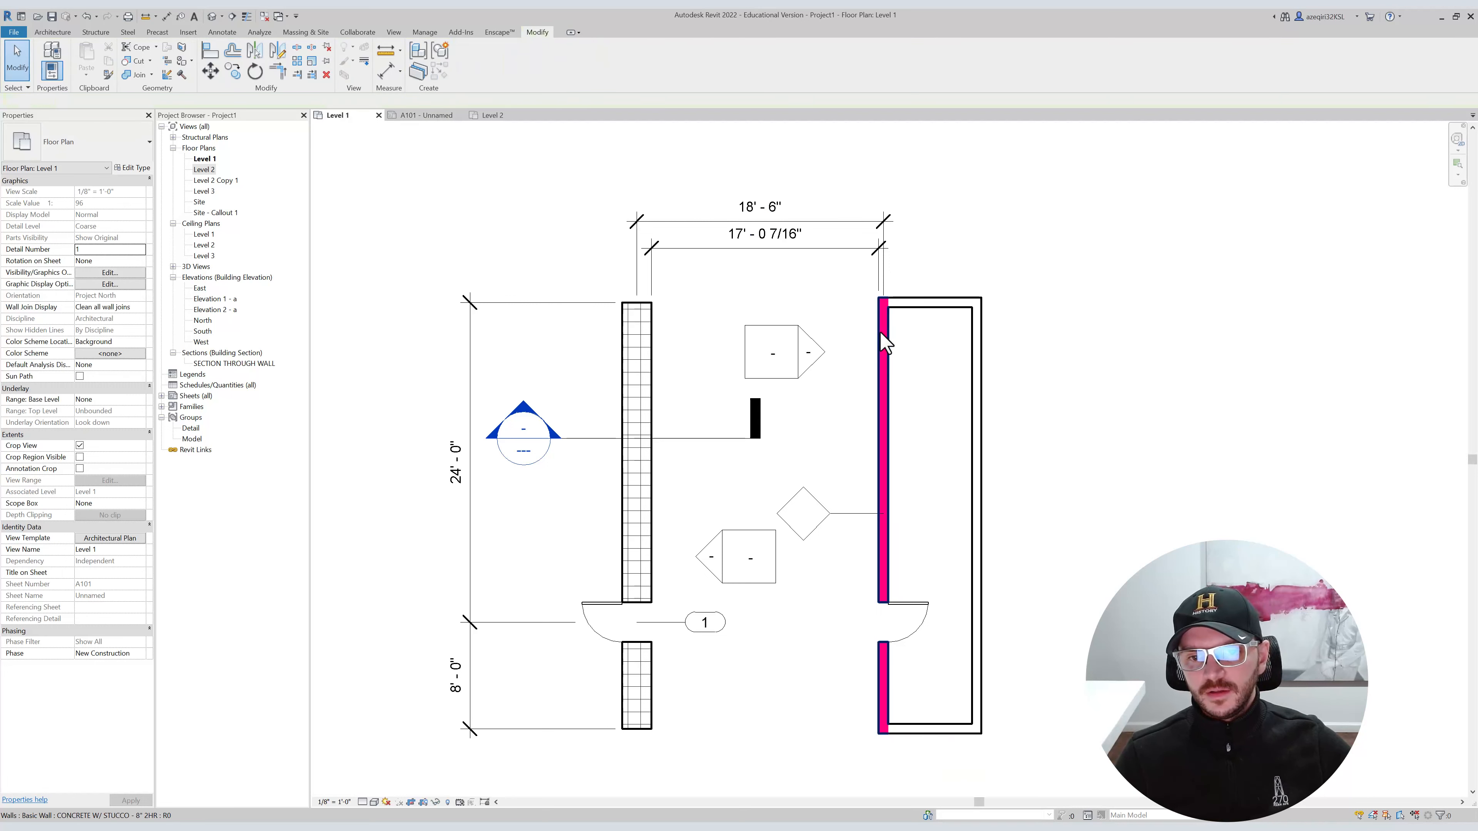
# Try to move the pinned concrete wall and test selecting it with selection windows, leaving nothing selected.
pyautogui.click(884, 342)
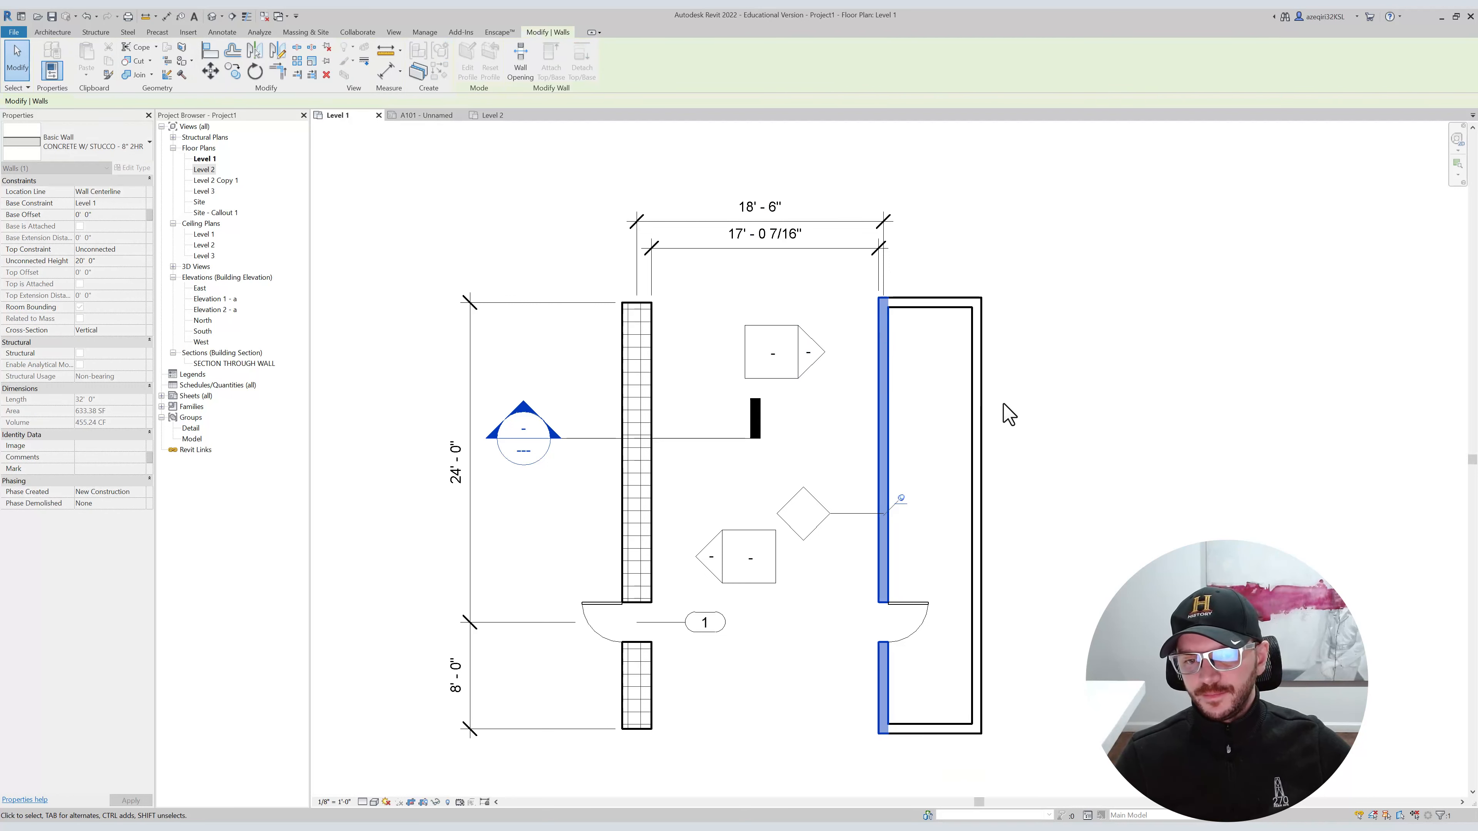
pyautogui.moveTo(884, 576); pyautogui.dragTo(810, 647)
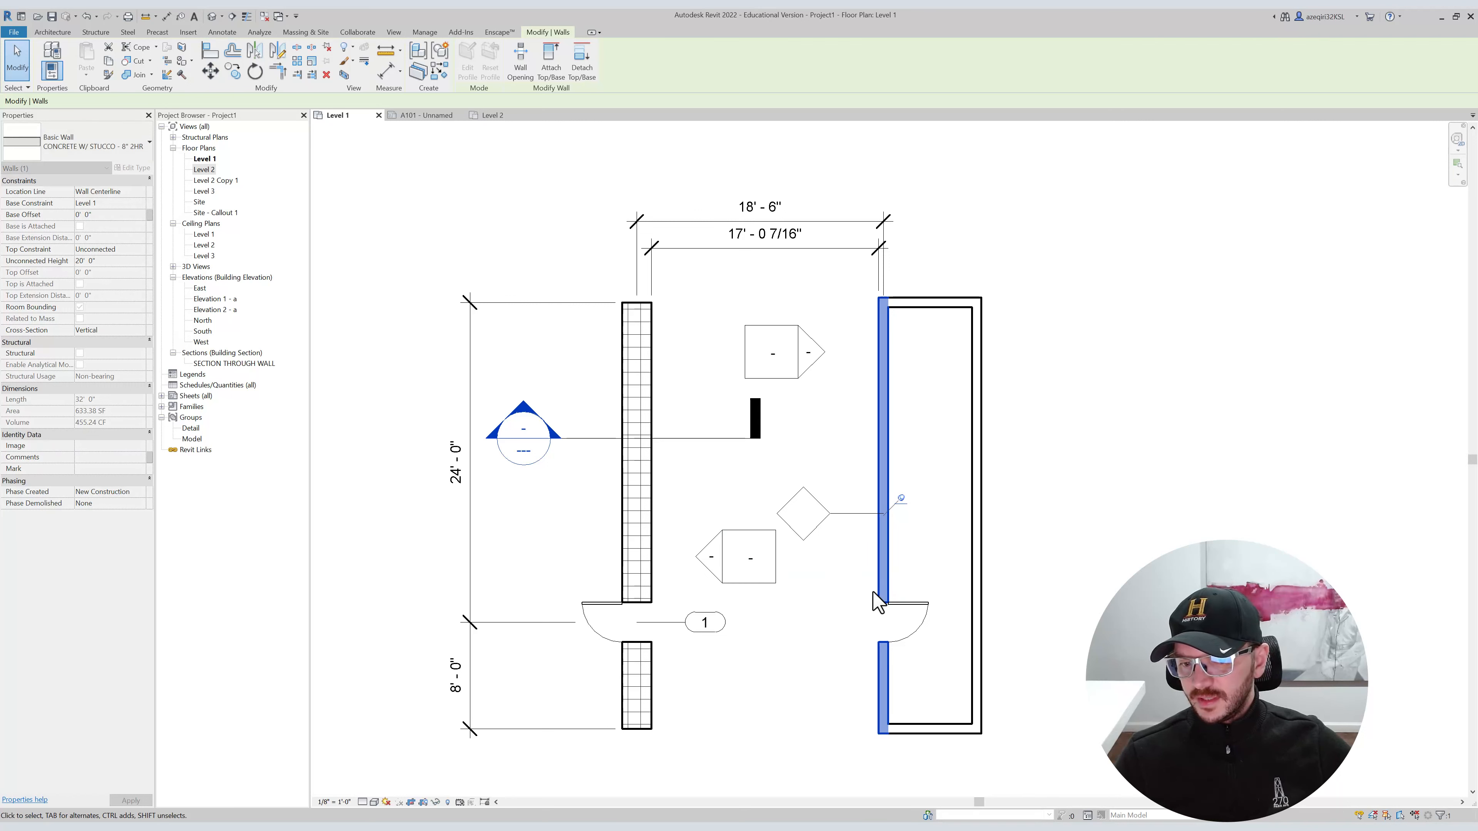
pyautogui.moveTo(884, 597); pyautogui.dragTo(782, 655)
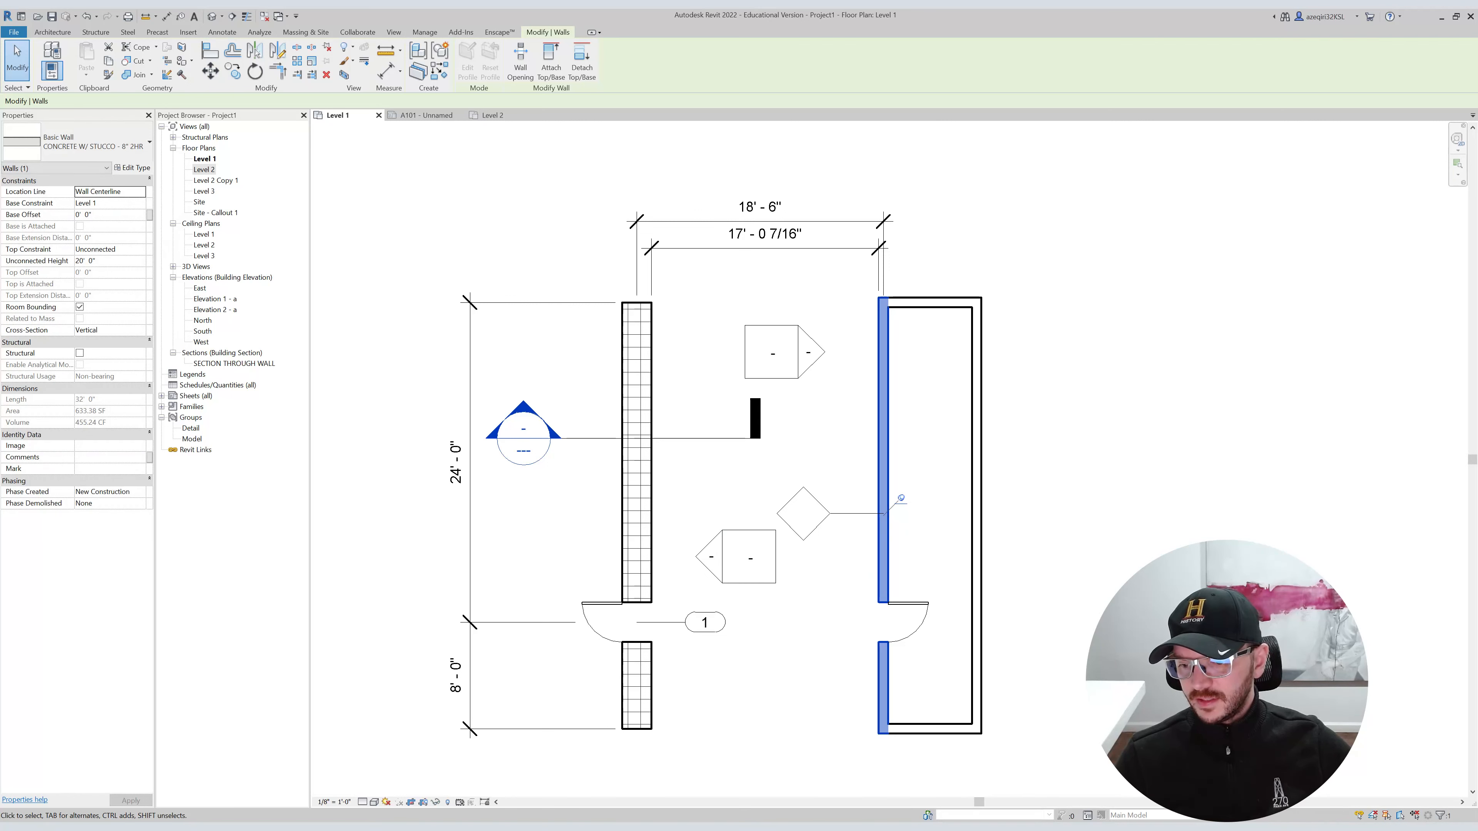
pyautogui.moveTo(401, 135)
pyautogui.mouseDown()
pyautogui.moveTo(948, 448)
pyautogui.moveTo(1055, 796)
pyautogui.mouseUp()
pyautogui.click(929, 435)
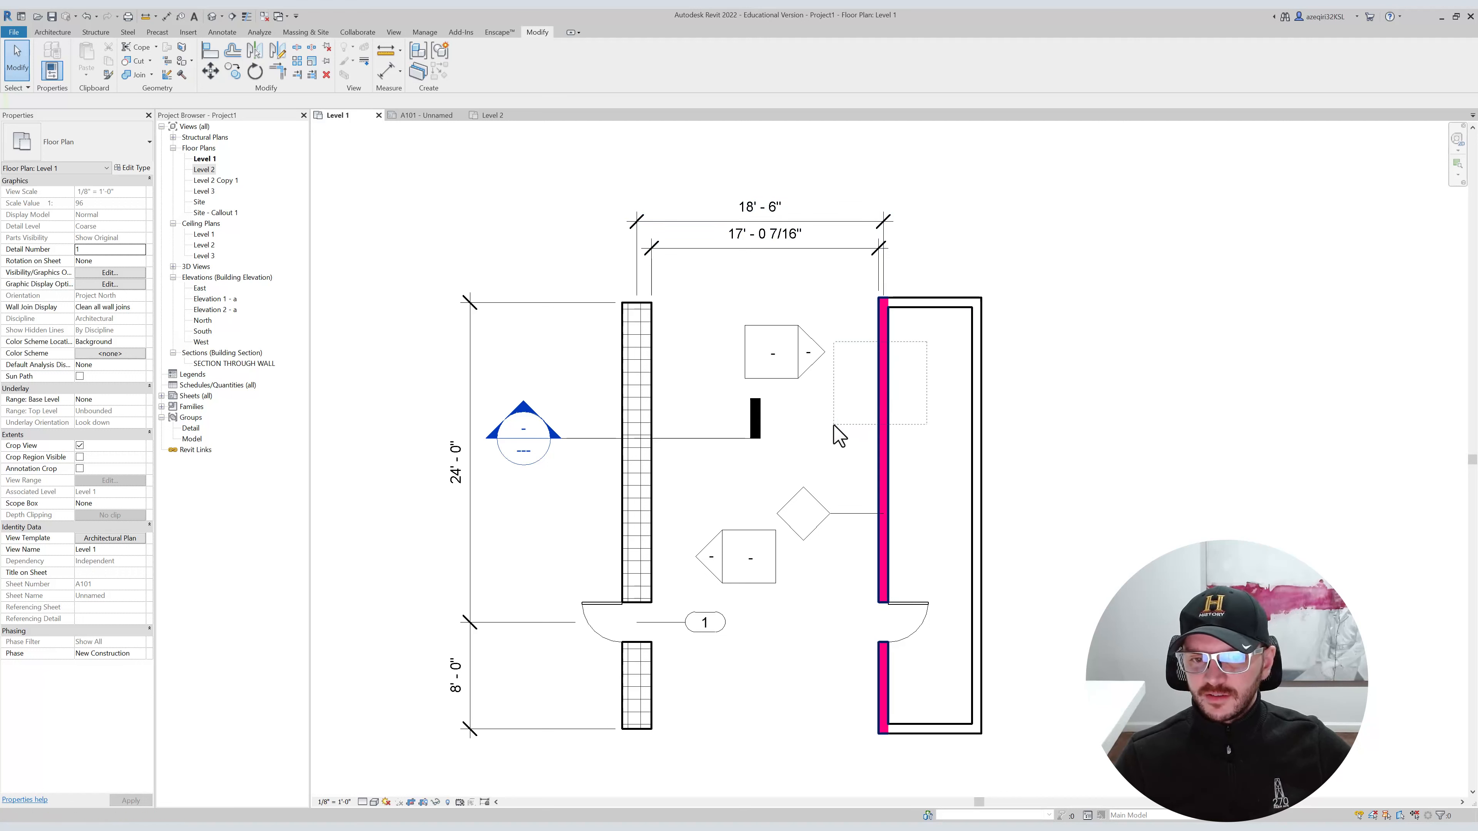
pyautogui.click(912, 400)
pyautogui.press('Escape')
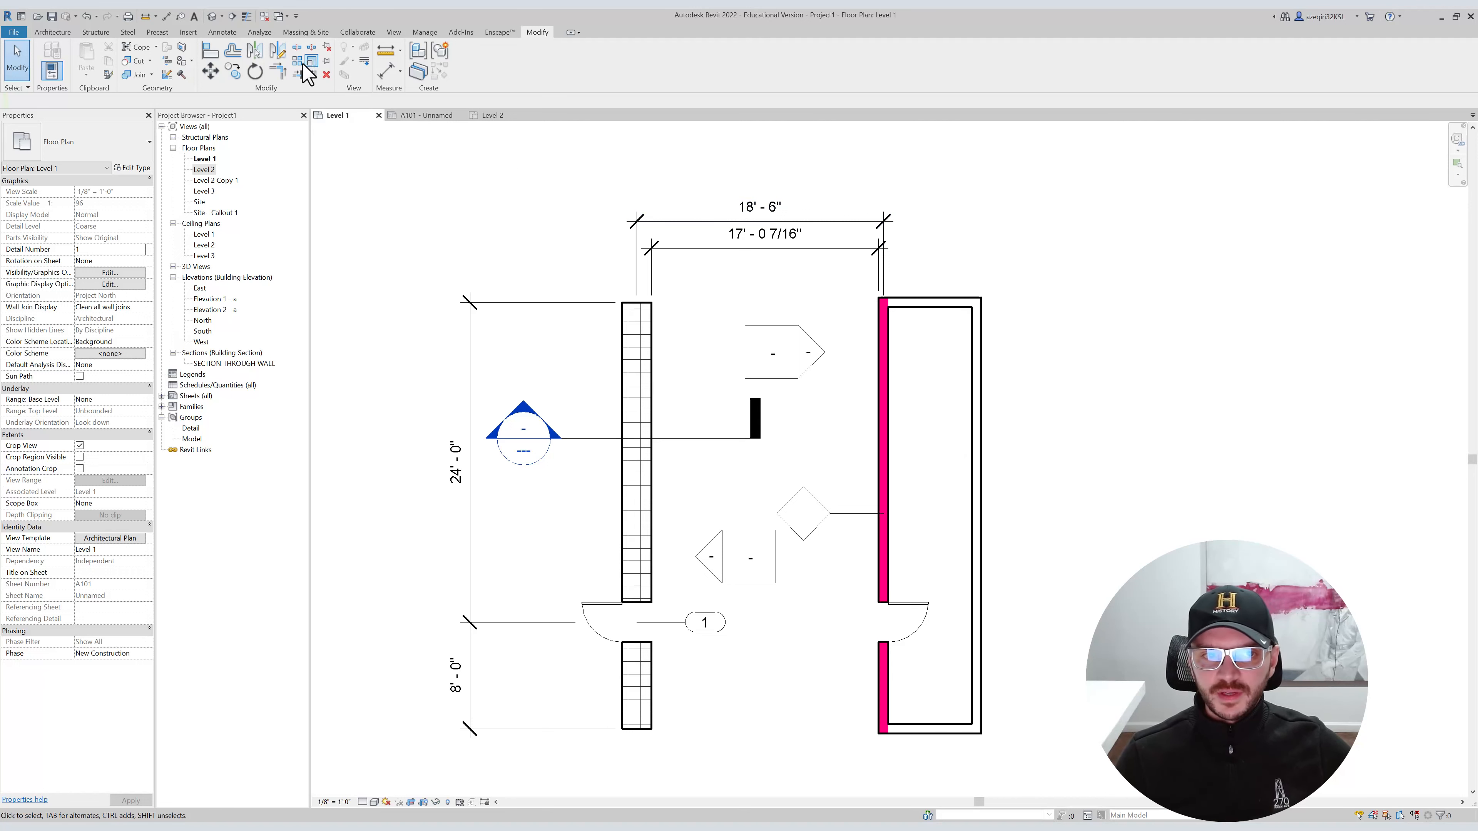
# Turn off selection of pinned elements and test selection on the Generic - 8" wall and the pinned concrete wall.
pyautogui.click(1387, 818)
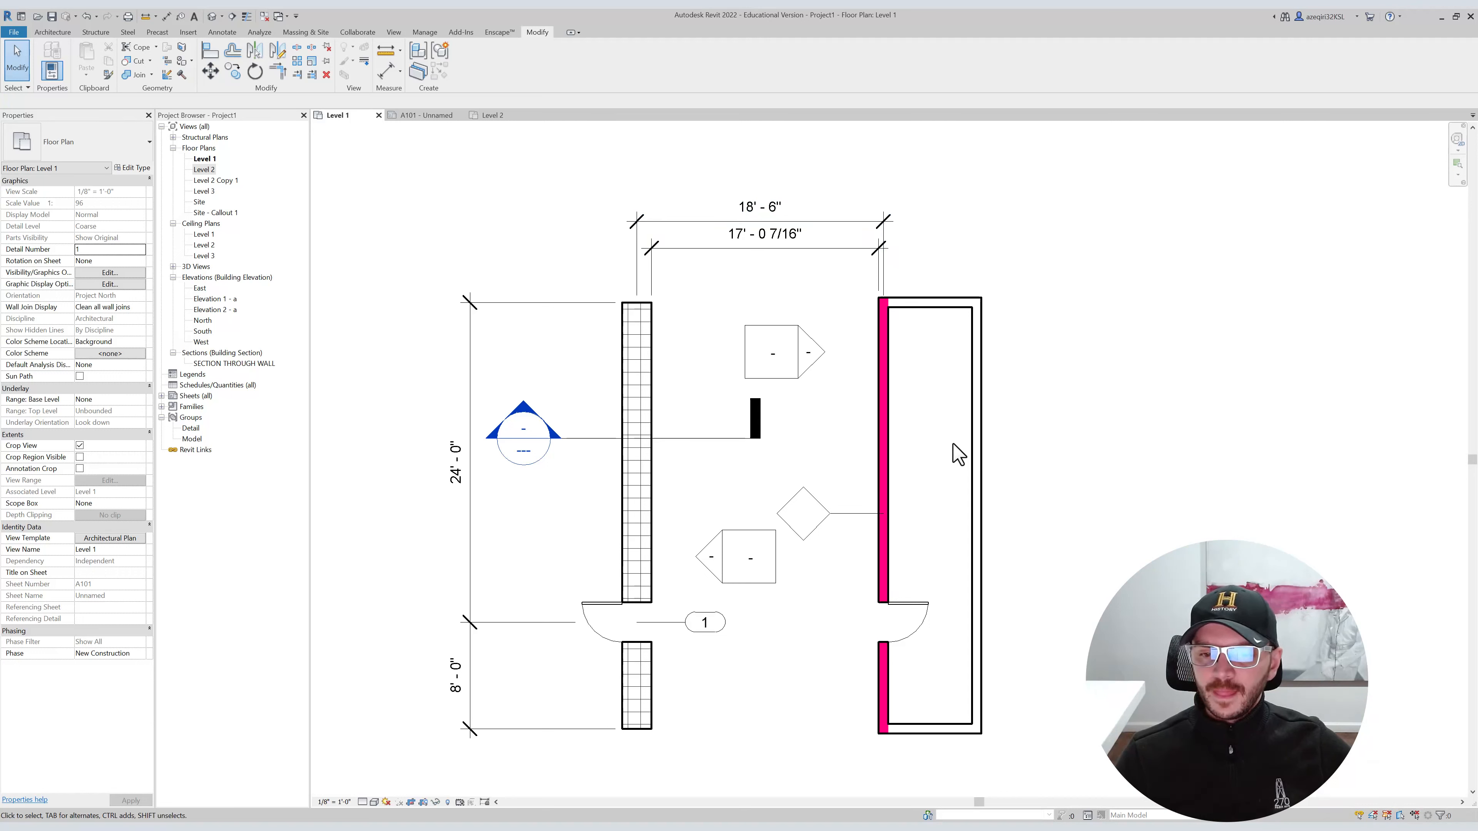
pyautogui.click(974, 379)
pyautogui.click(931, 392)
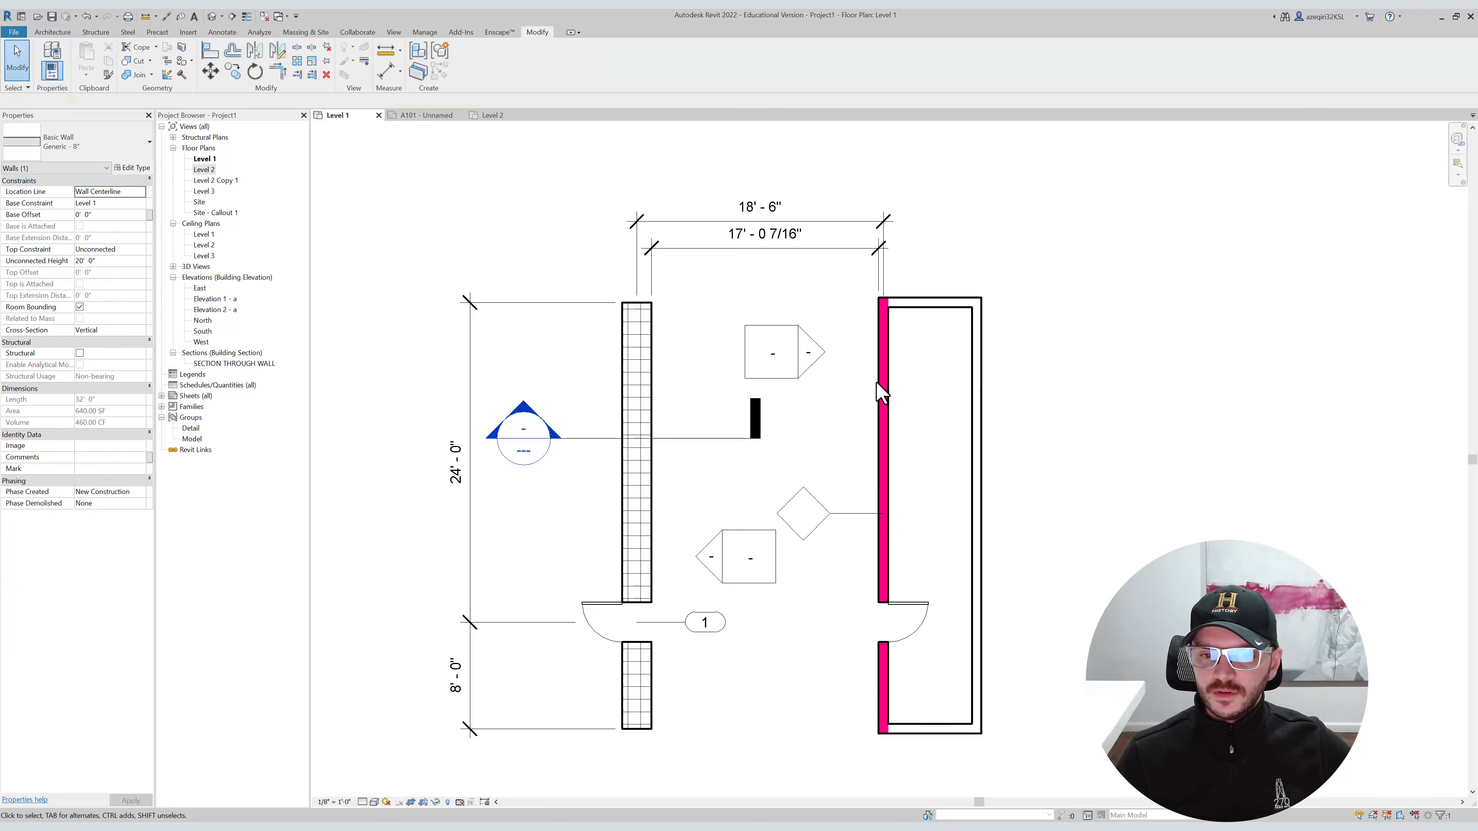
pyautogui.moveTo(878, 377)
pyautogui.mouseDown()
pyautogui.moveTo(779, 433)
pyautogui.moveTo(845, 435)
pyautogui.mouseUp()
pyautogui.moveTo(943, 399); pyautogui.dragTo(844, 456)
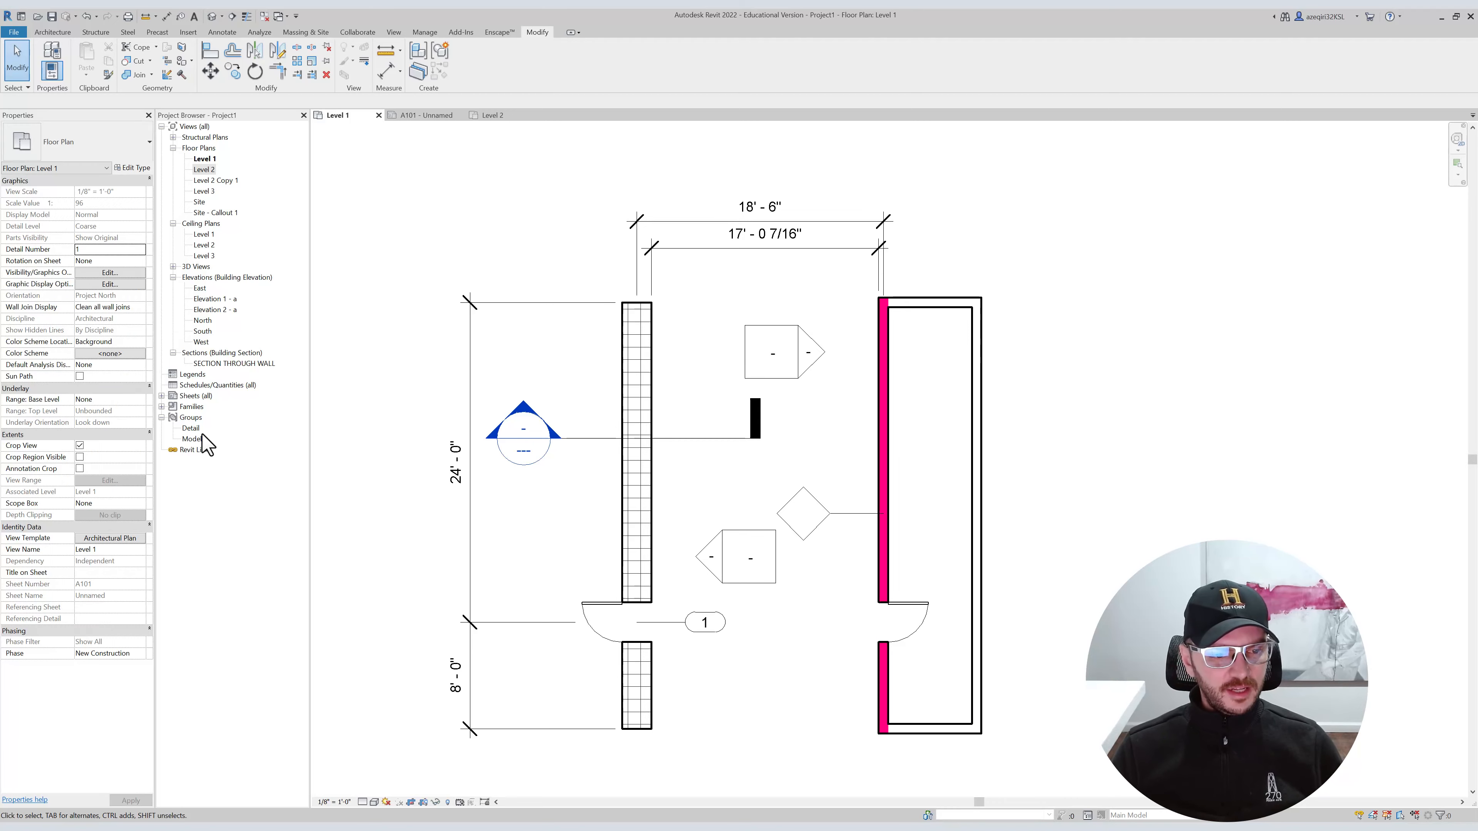
# Delete all unpinned walls, dimensions, tags and view markers from the Level 1 plan, accepting removal of the section and elevation views.
pyautogui.moveTo(739, 315); pyautogui.dragTo(640, 327, button='middle')
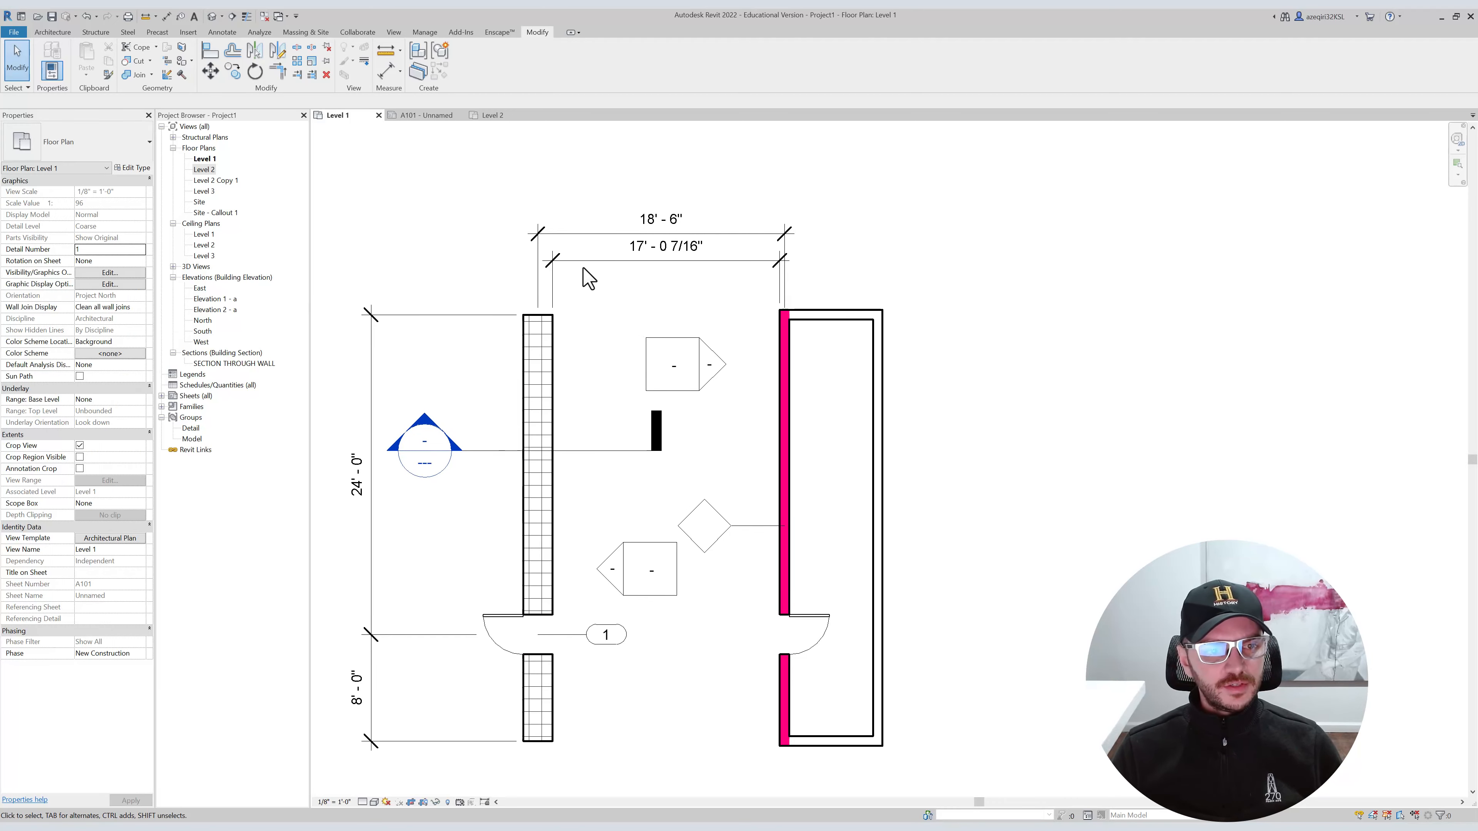
pyautogui.moveTo(377, 210); pyautogui.dragTo(448, 214, button='middle')
pyautogui.moveTo(1001, 221); pyautogui.dragTo(373, 777)
pyautogui.press('Delete')
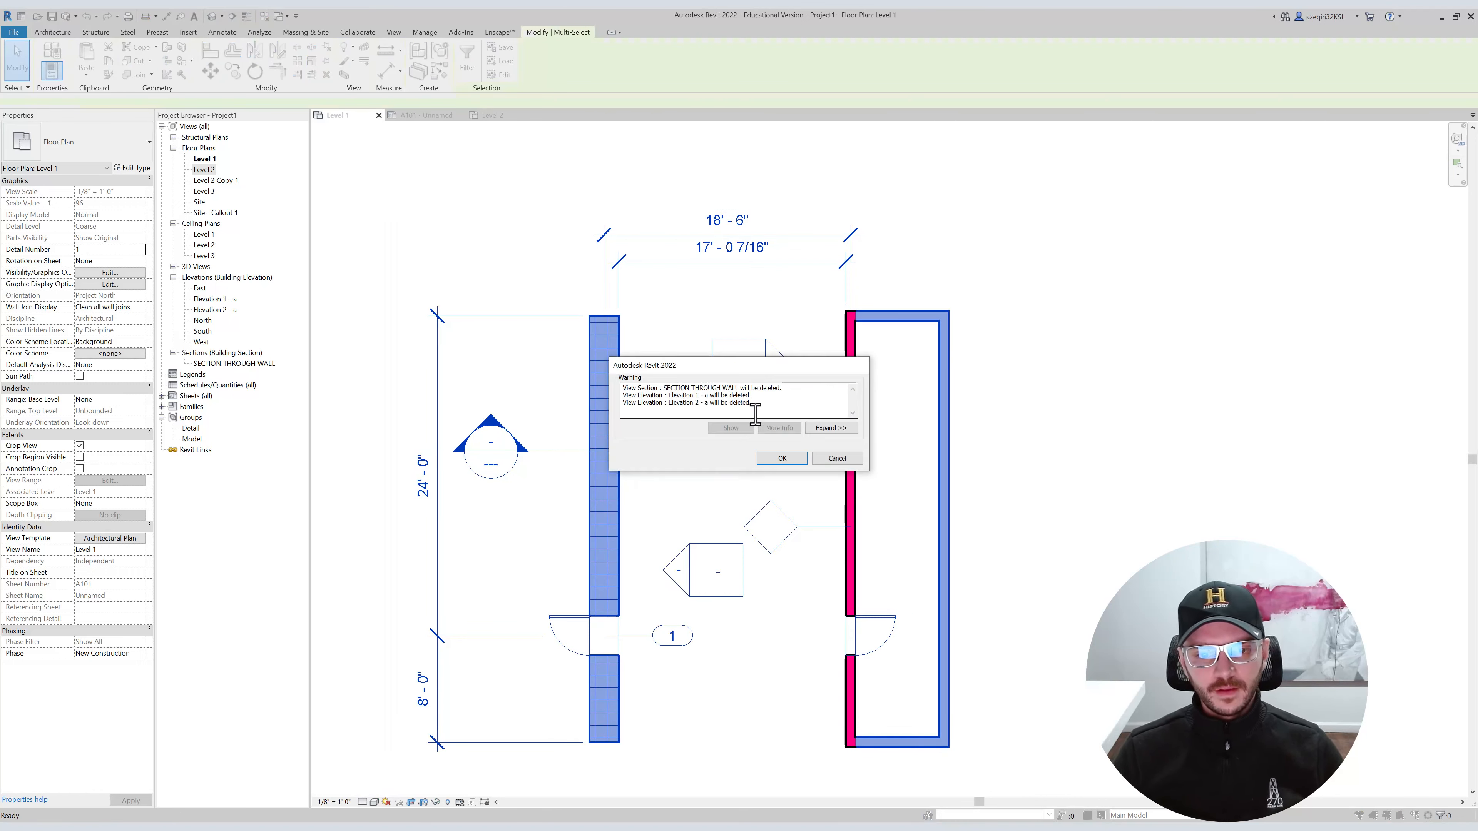
pyautogui.click(782, 458)
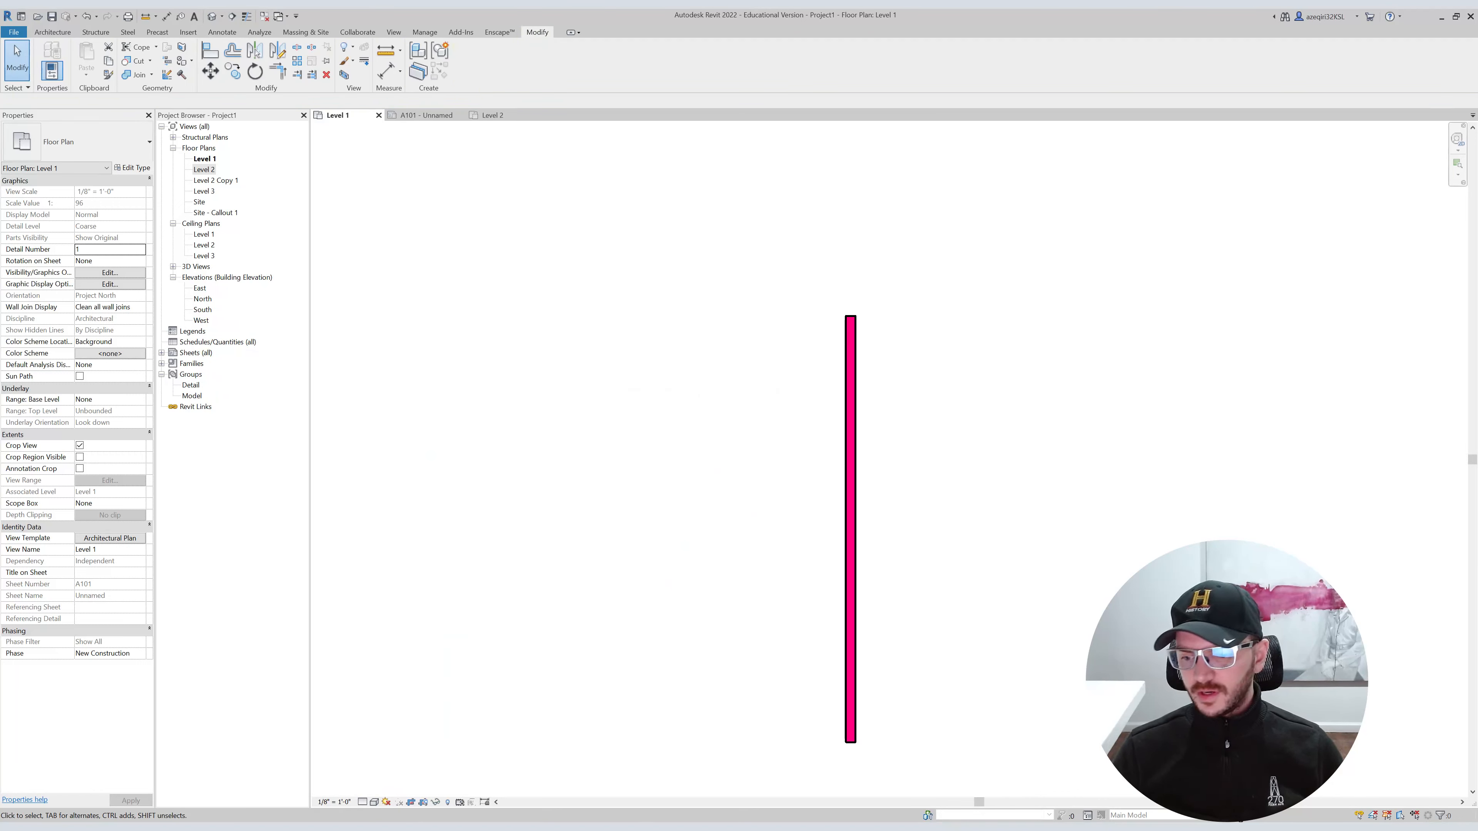
# Unpin the remaining CONCRETE W/ STUCCO - 8" wall and delete it.
pyautogui.moveTo(1000, 502); pyautogui.dragTo(647, 522)
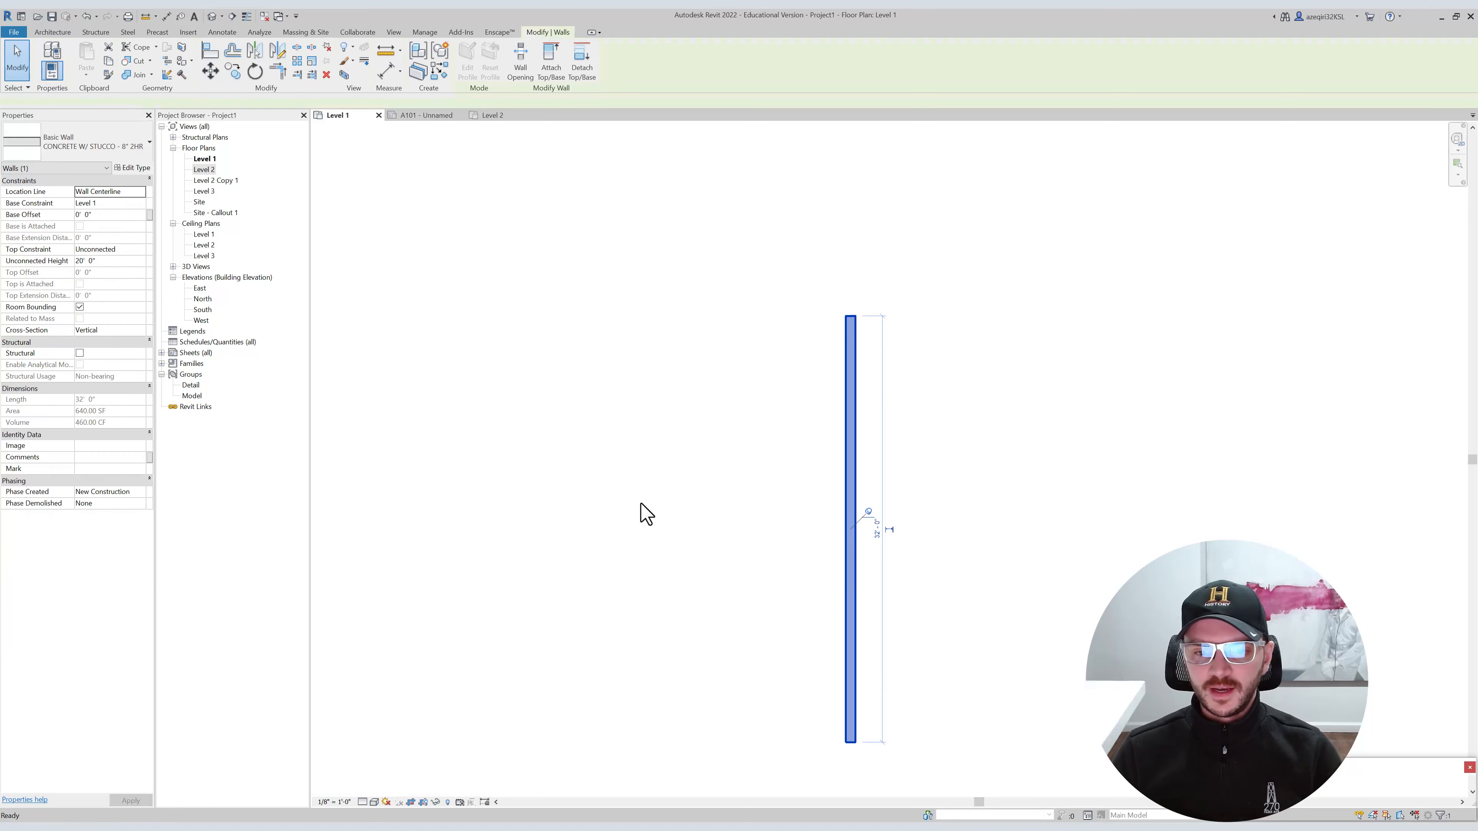
pyautogui.click(627, 417)
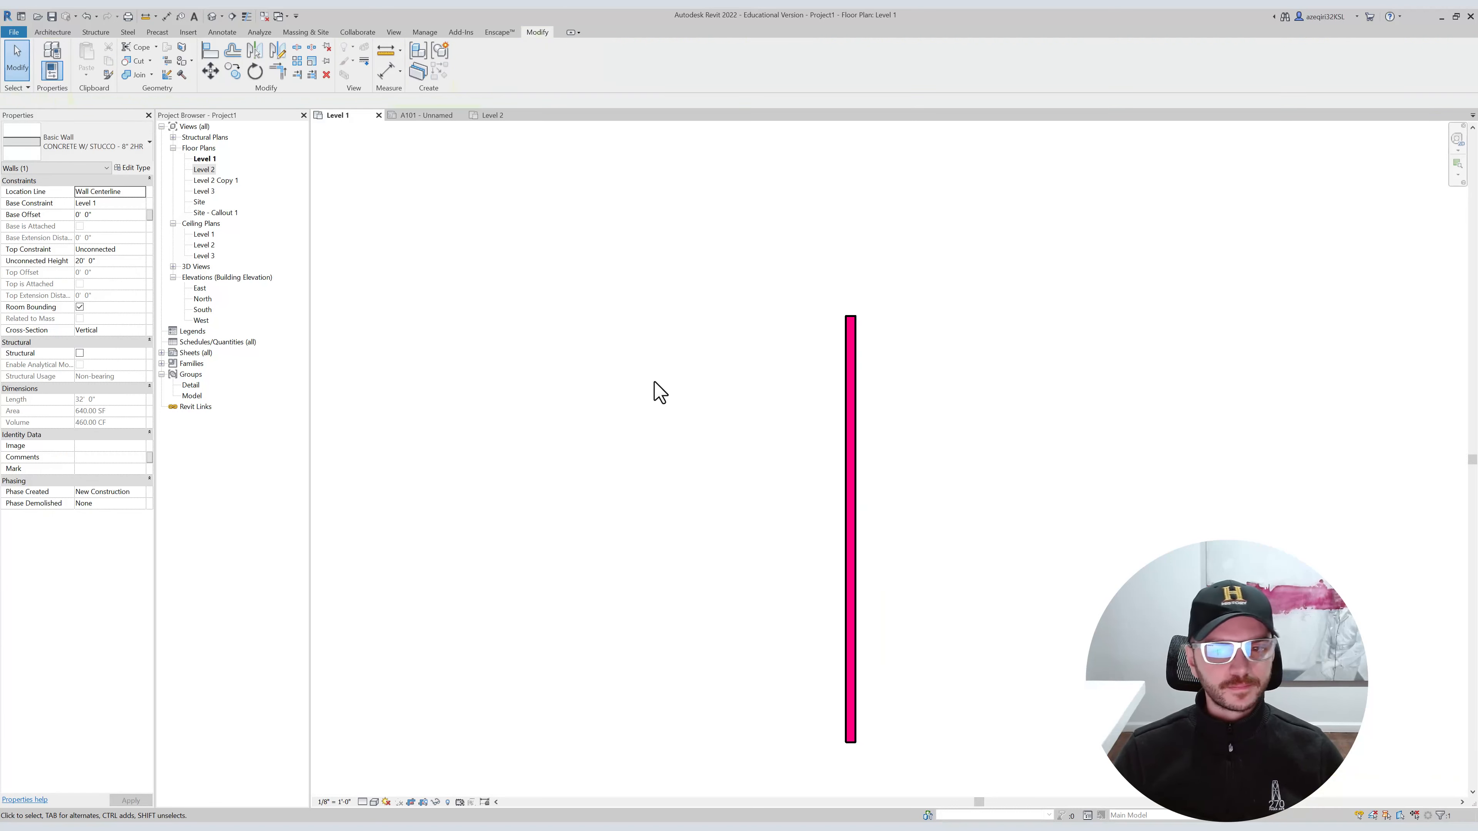
pyautogui.click(850, 337)
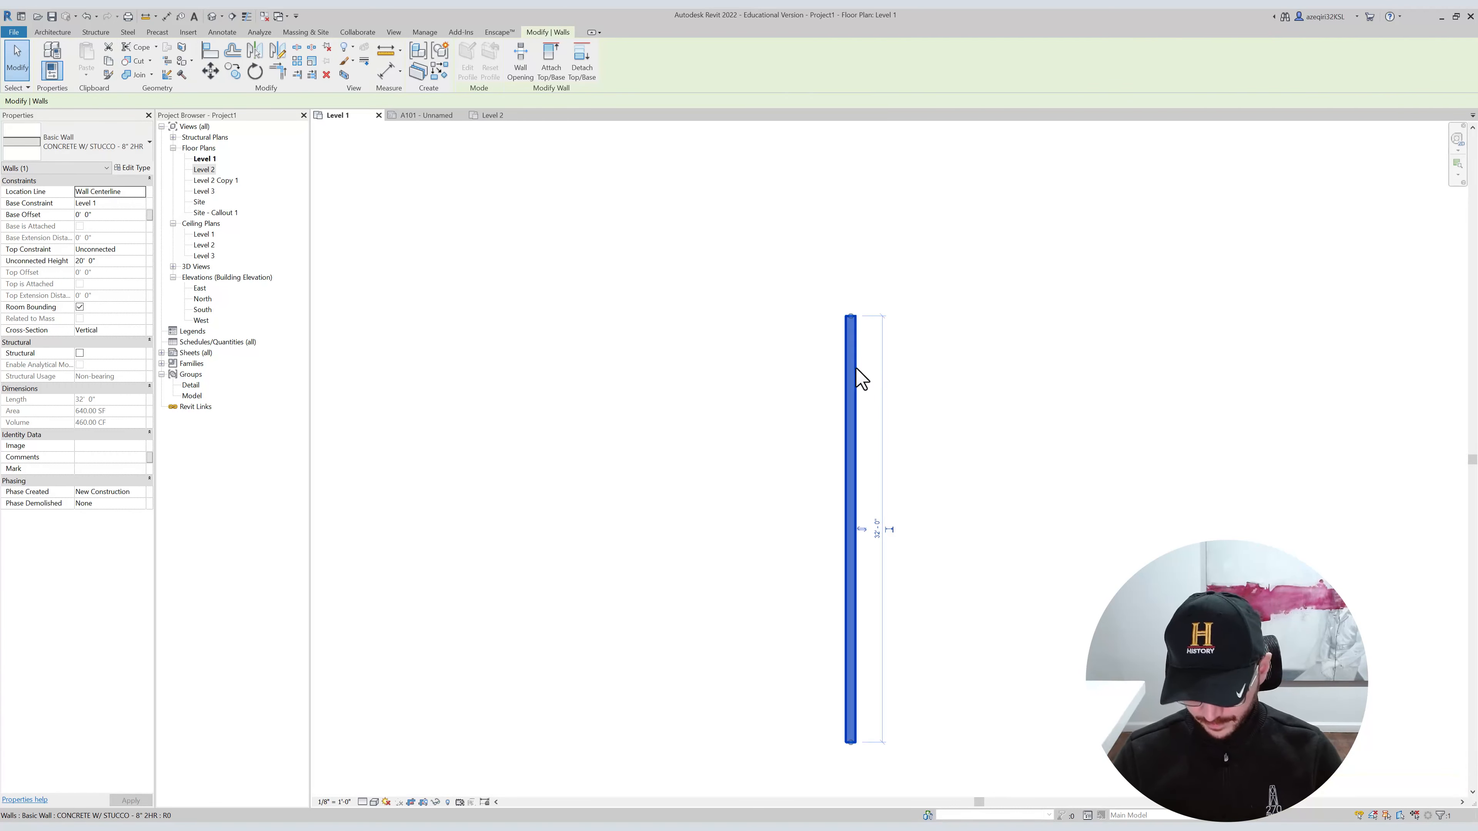
pyautogui.press('Delete')
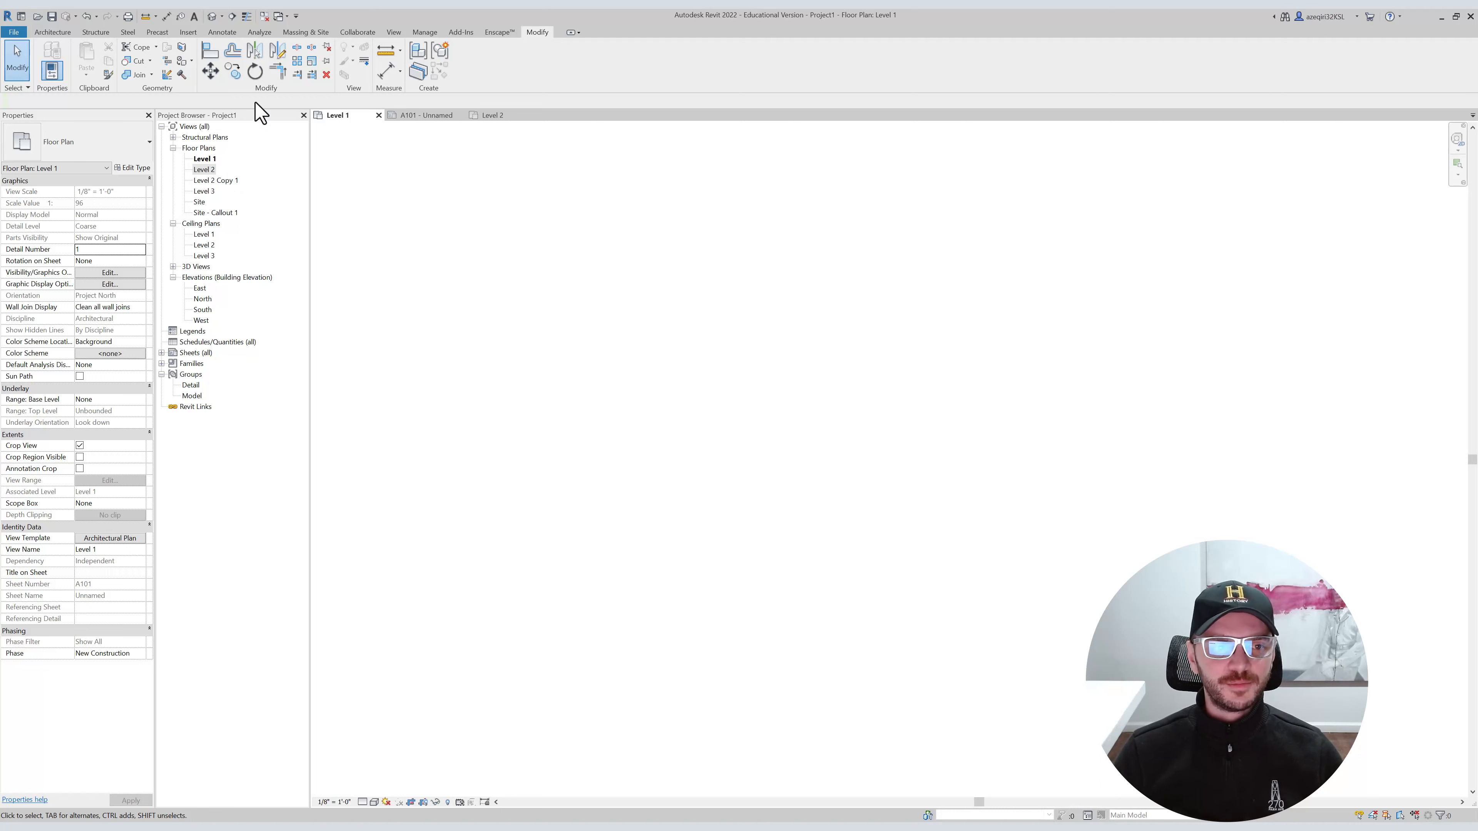
# Open sheet A101 - Unnamed and close the Level 2 view.
pyautogui.click(162, 353)
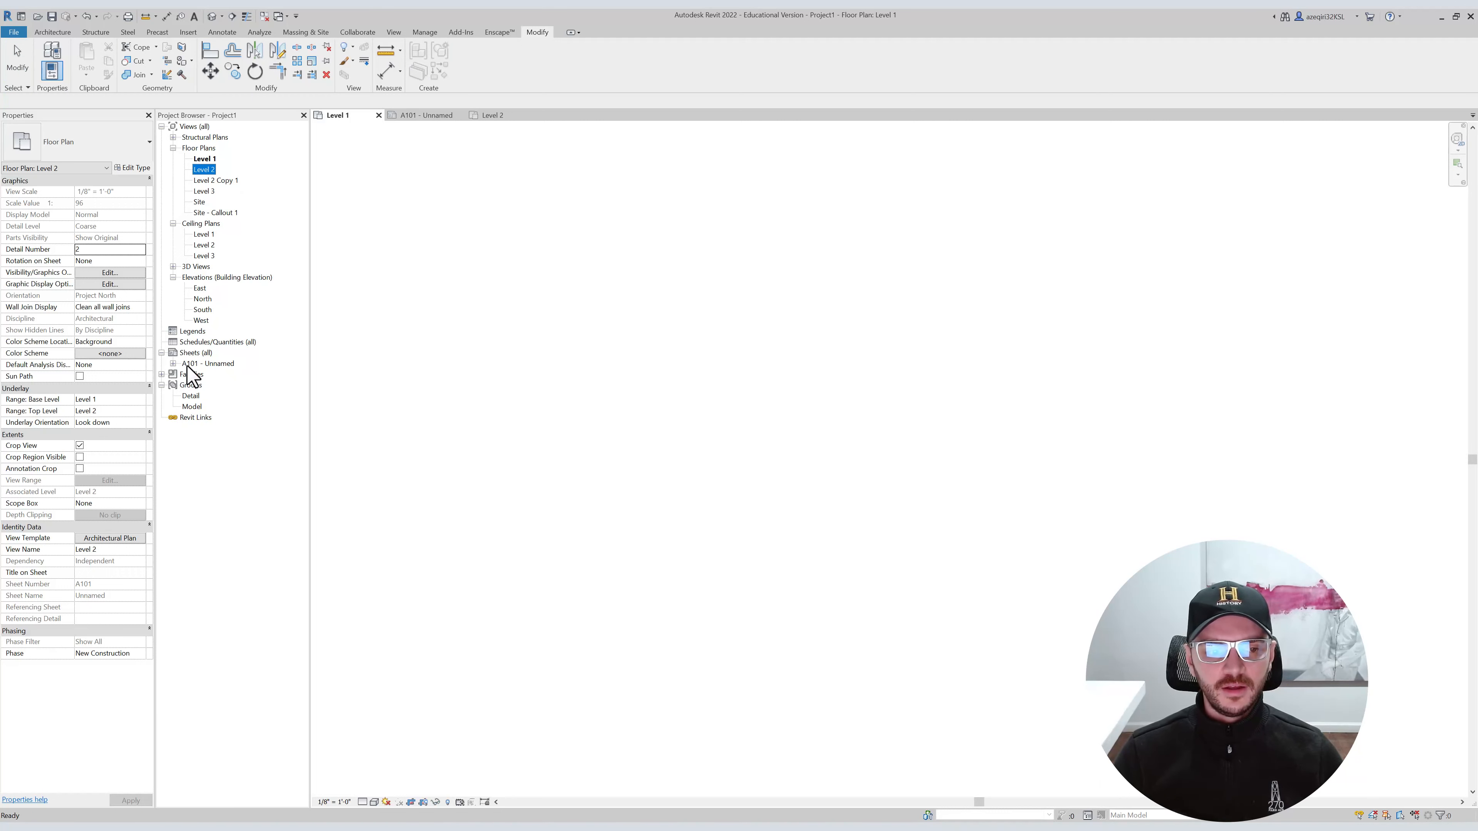
pyautogui.doubleClick(198, 364)
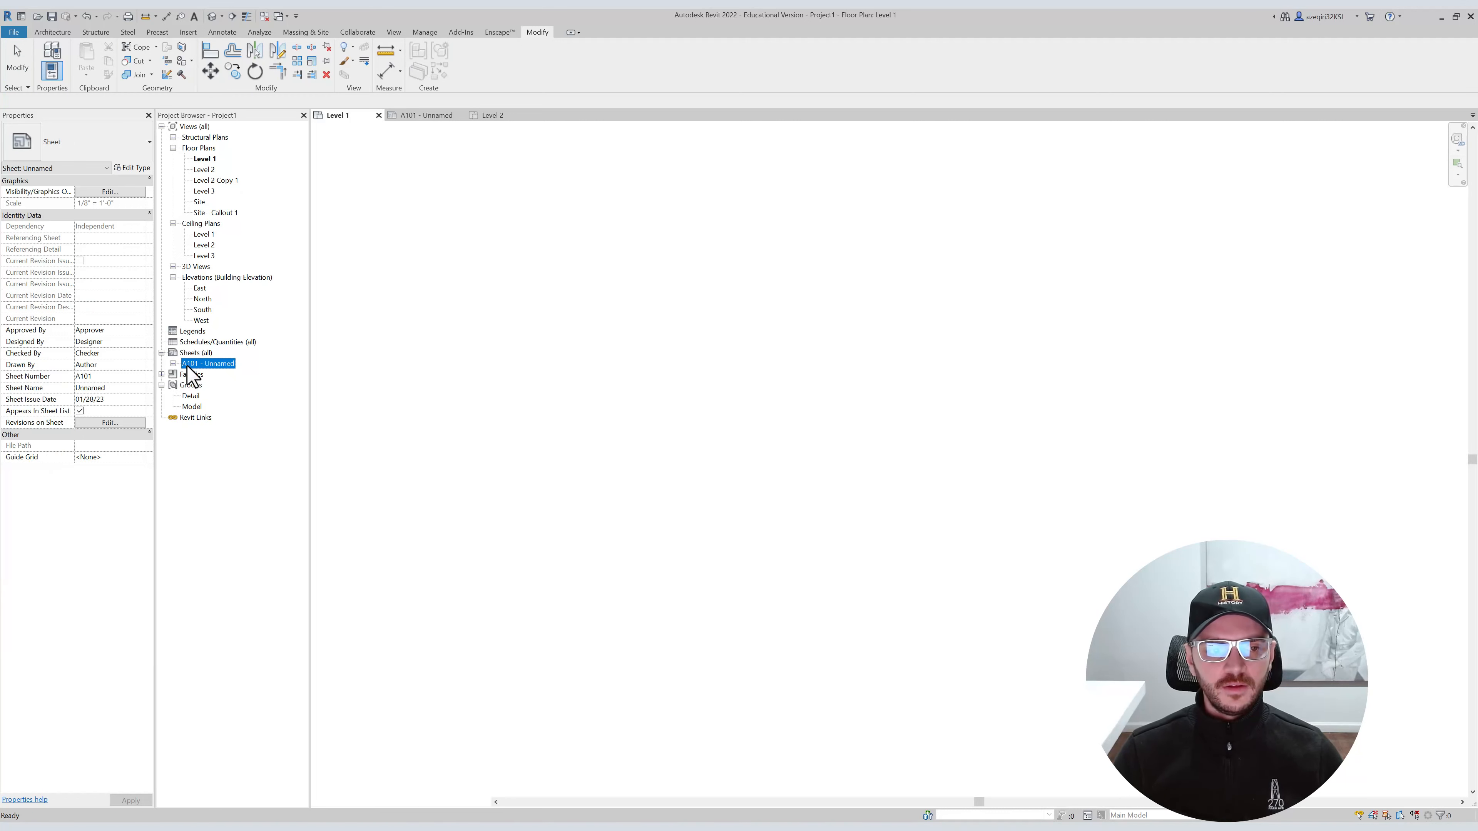
pyautogui.click(536, 114)
# Try to place the Level 1 floor plan on sheet A101 again.
pyautogui.click(204, 159)
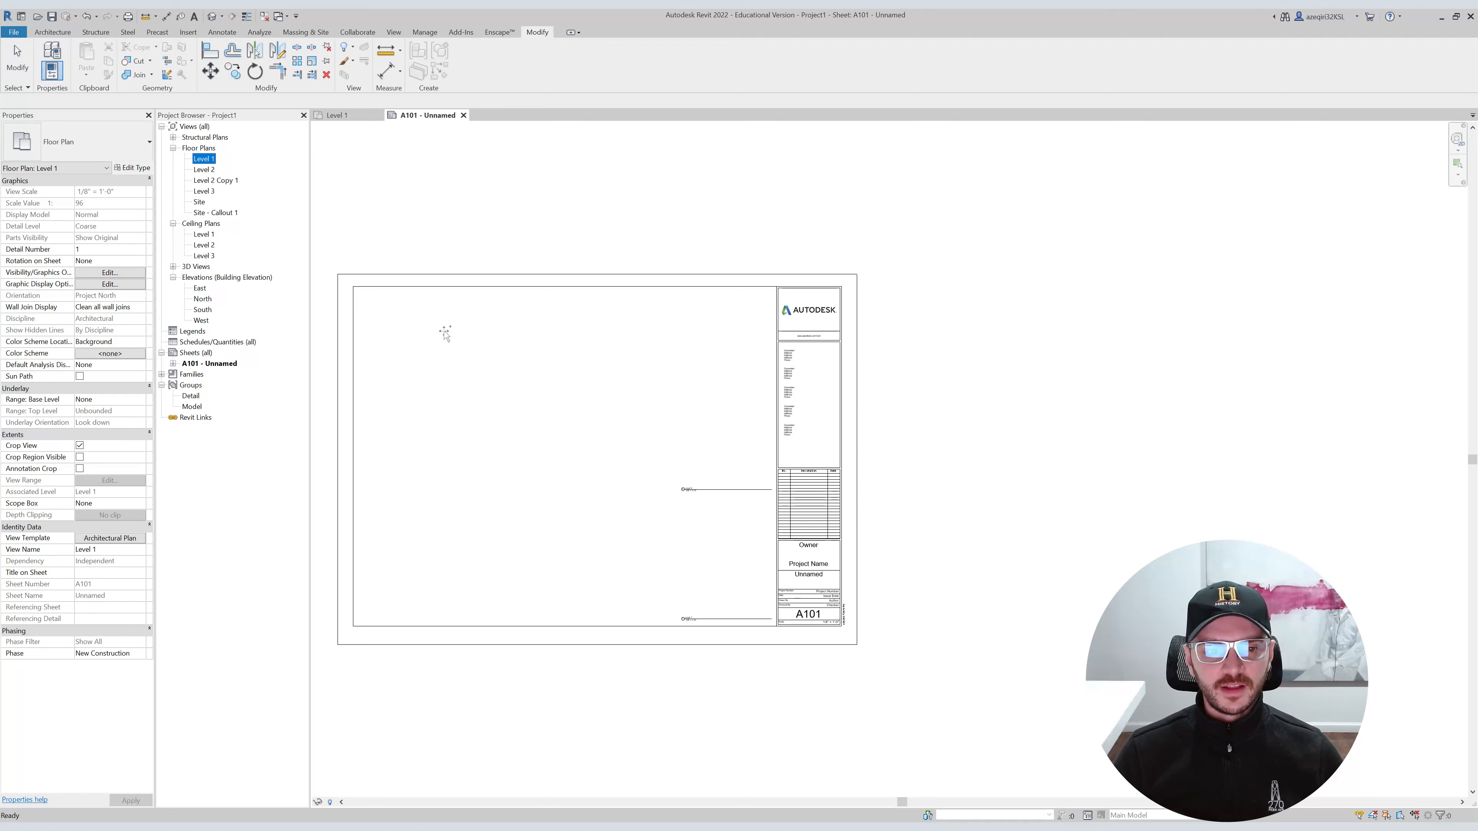
pyautogui.moveTo(445, 333); pyautogui.dragTo(502, 363)
pyautogui.click(804, 461)
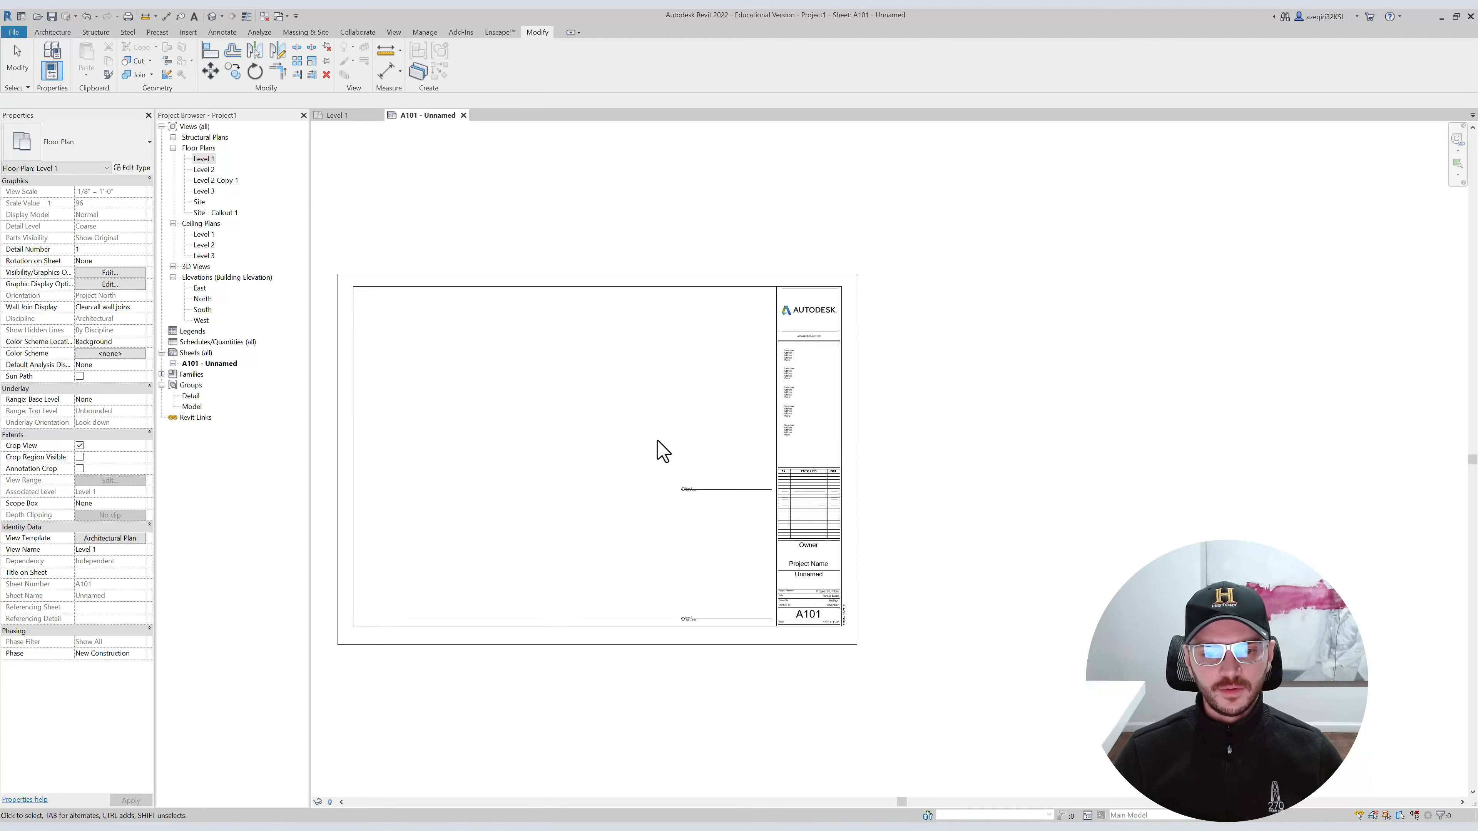
# Remove the Level 1 and Level 2 floor plan viewports from sheet A101.
pyautogui.moveTo(659, 452); pyautogui.dragTo(867, 477, button='middle')
pyautogui.click(869, 477)
pyautogui.moveTo(854, 456); pyautogui.dragTo(844, 577)
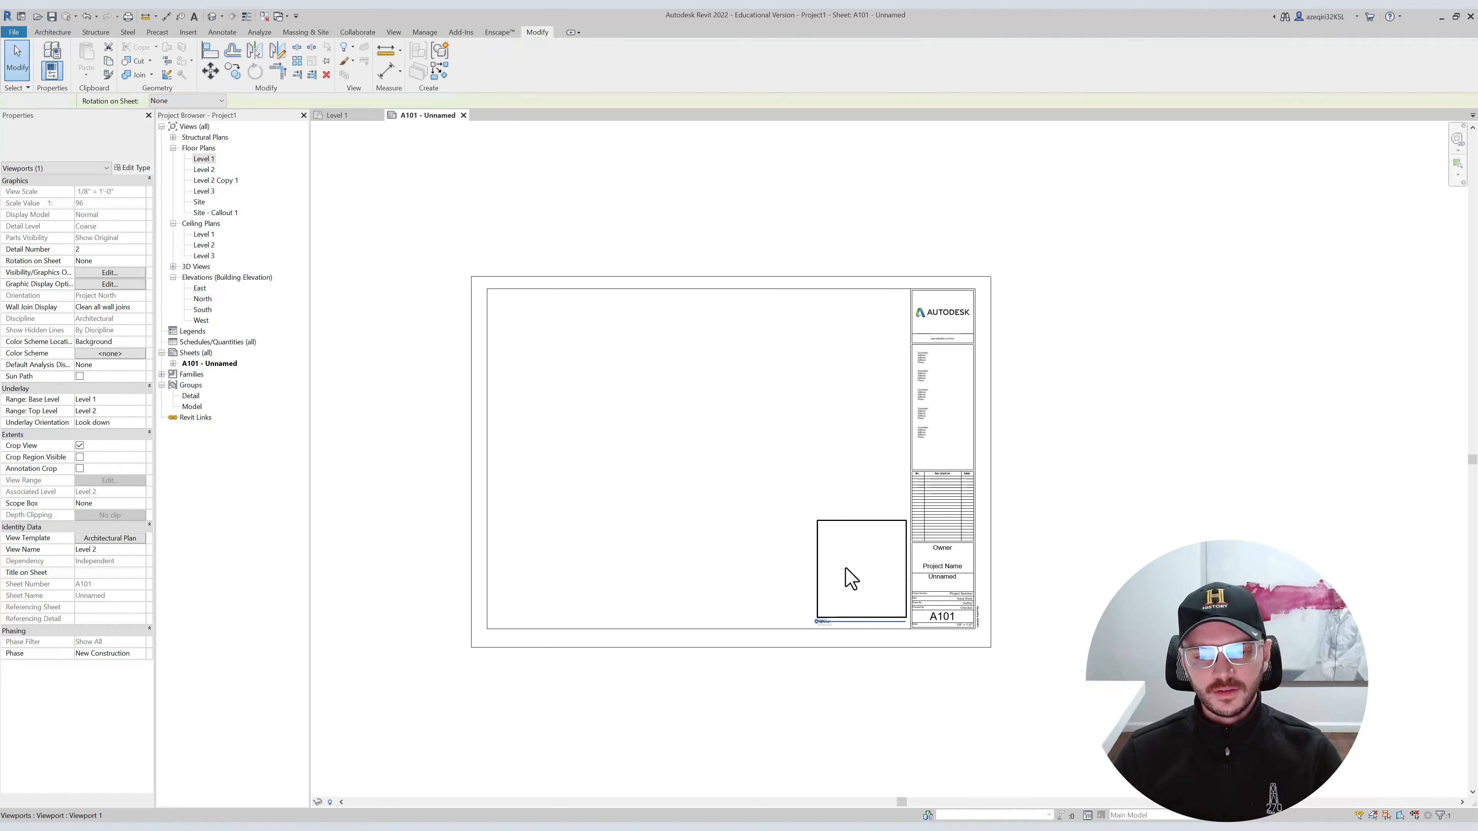
pyautogui.press('Delete')
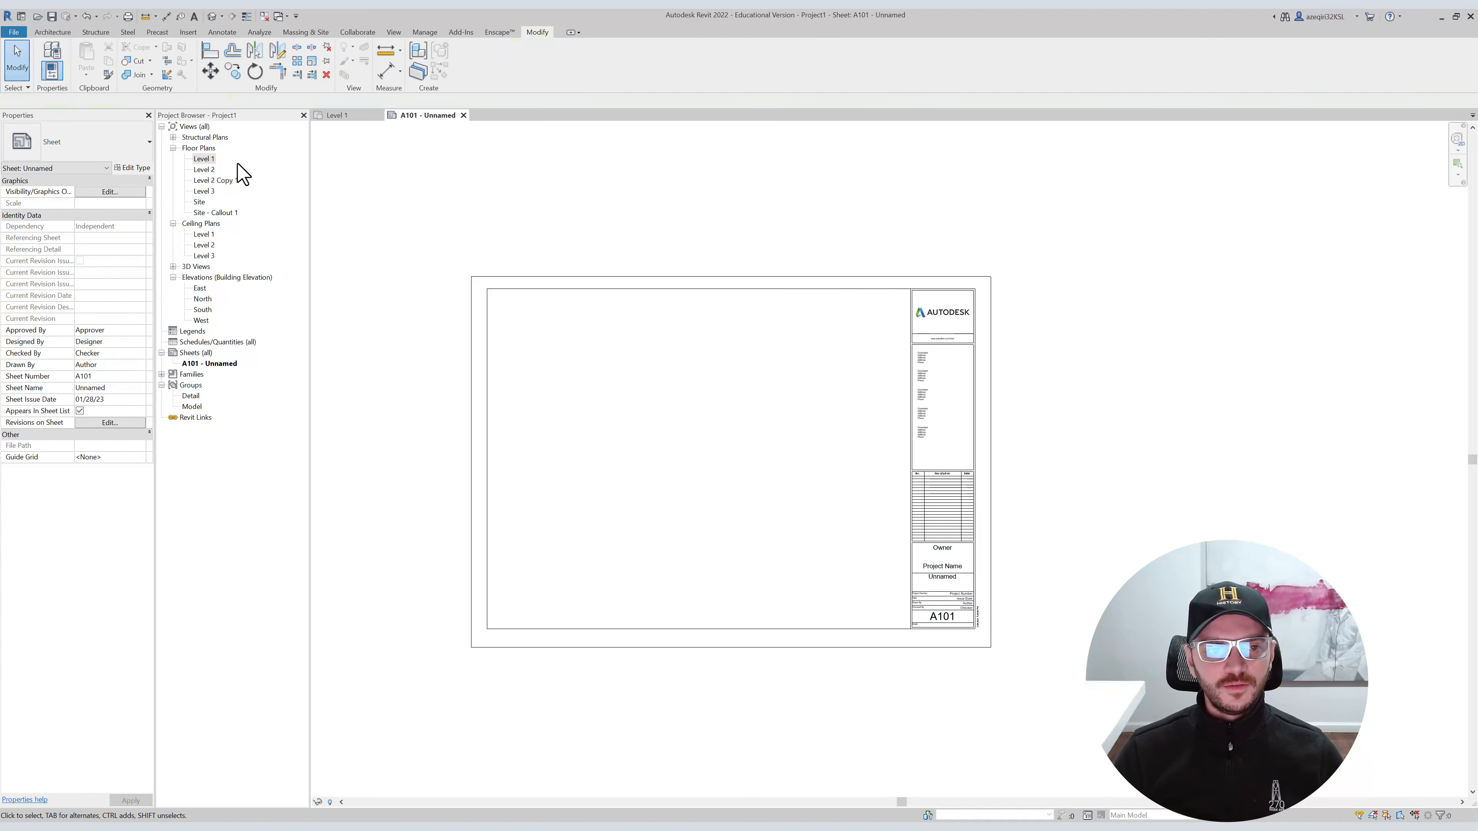
# Place the Level 1 floor plan on the right half of sheet A101's drawing area.
pyautogui.click(204, 159)
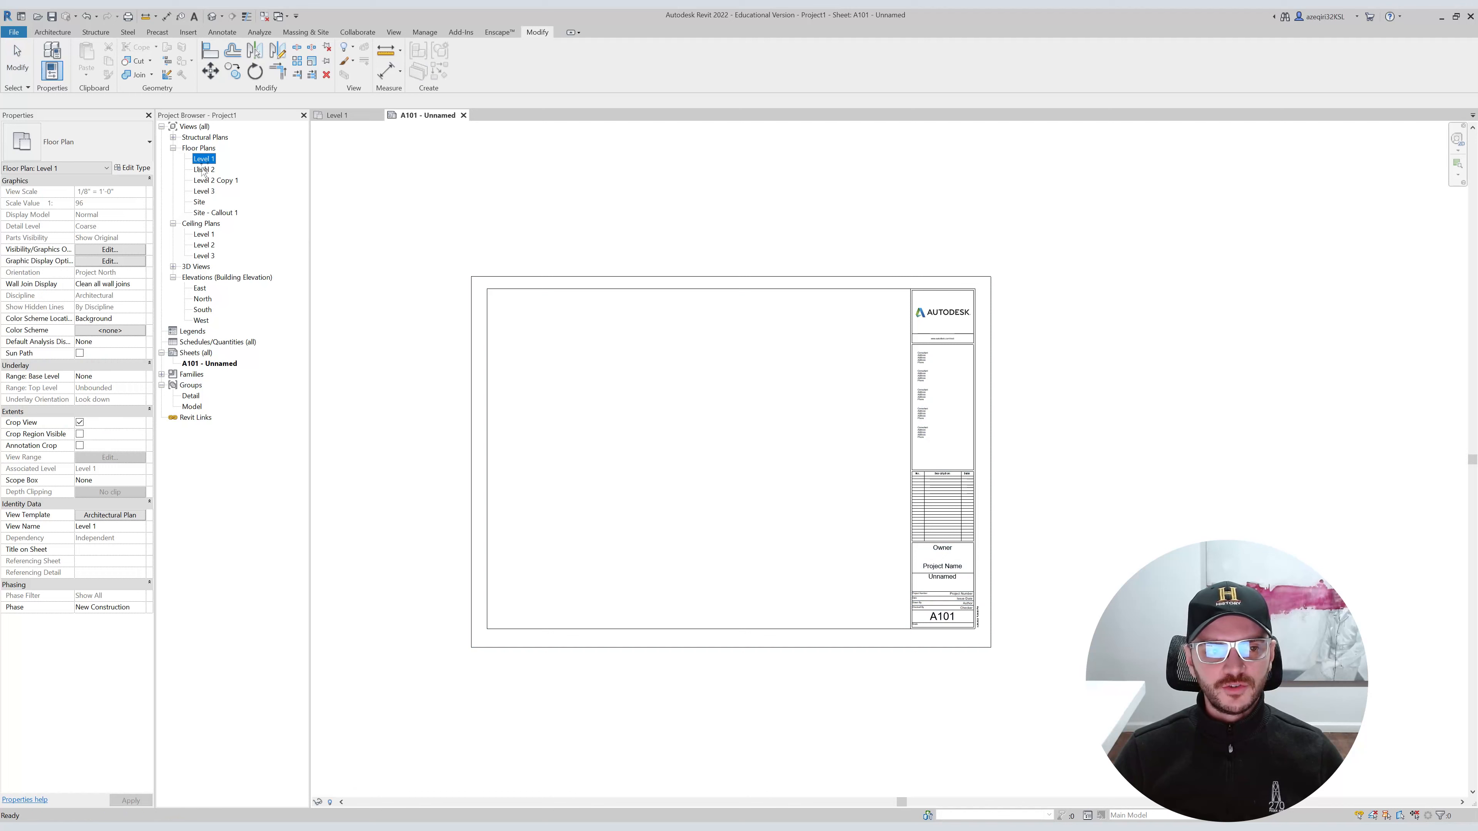
pyautogui.moveTo(753, 391); pyautogui.dragTo(765, 386)
pyautogui.click(833, 366)
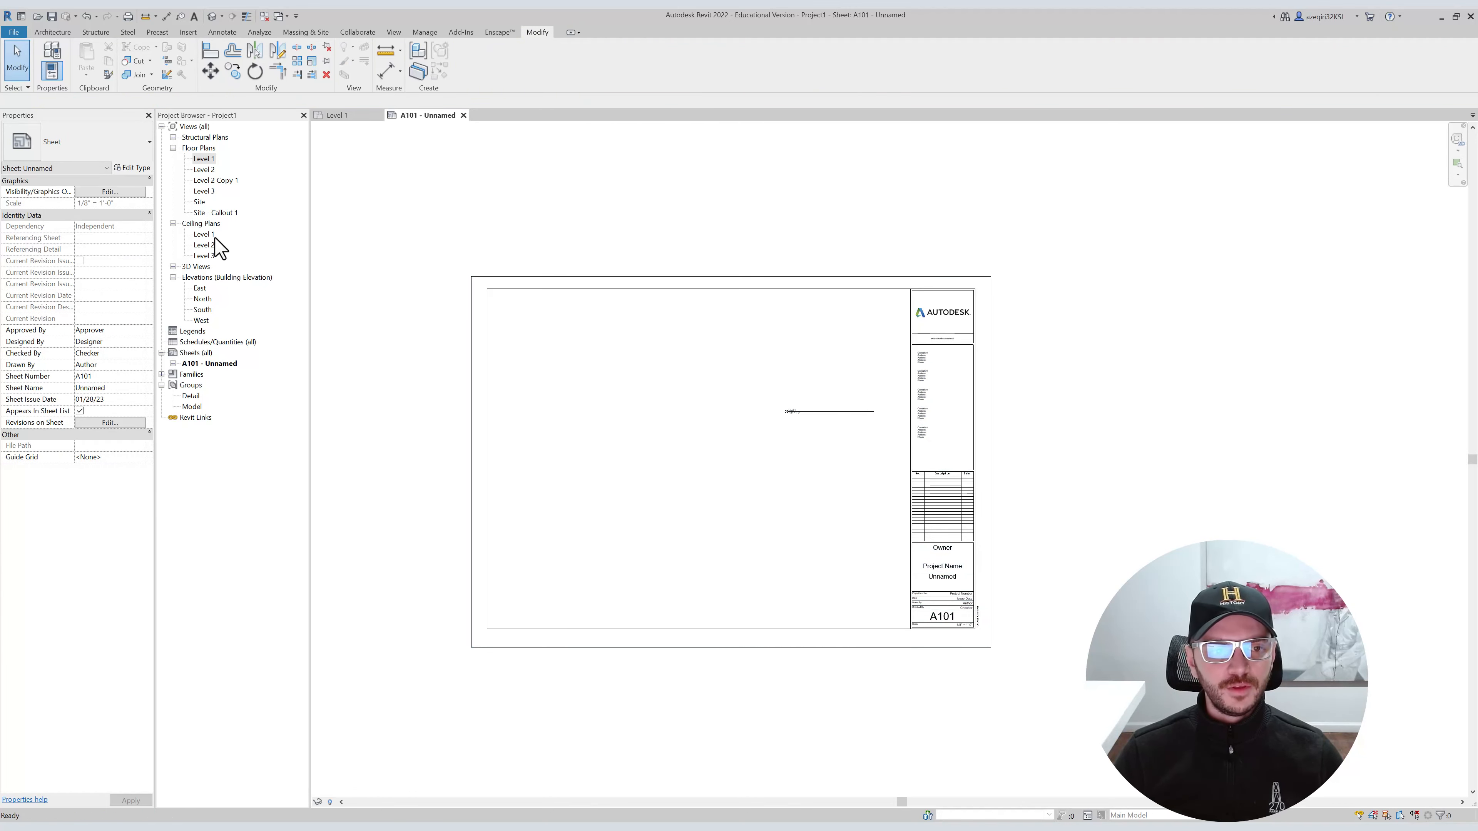
# Place the Level 1 ceiling plan in the lower middle of sheet A101 and try to place it a second time.
pyautogui.click(205, 235)
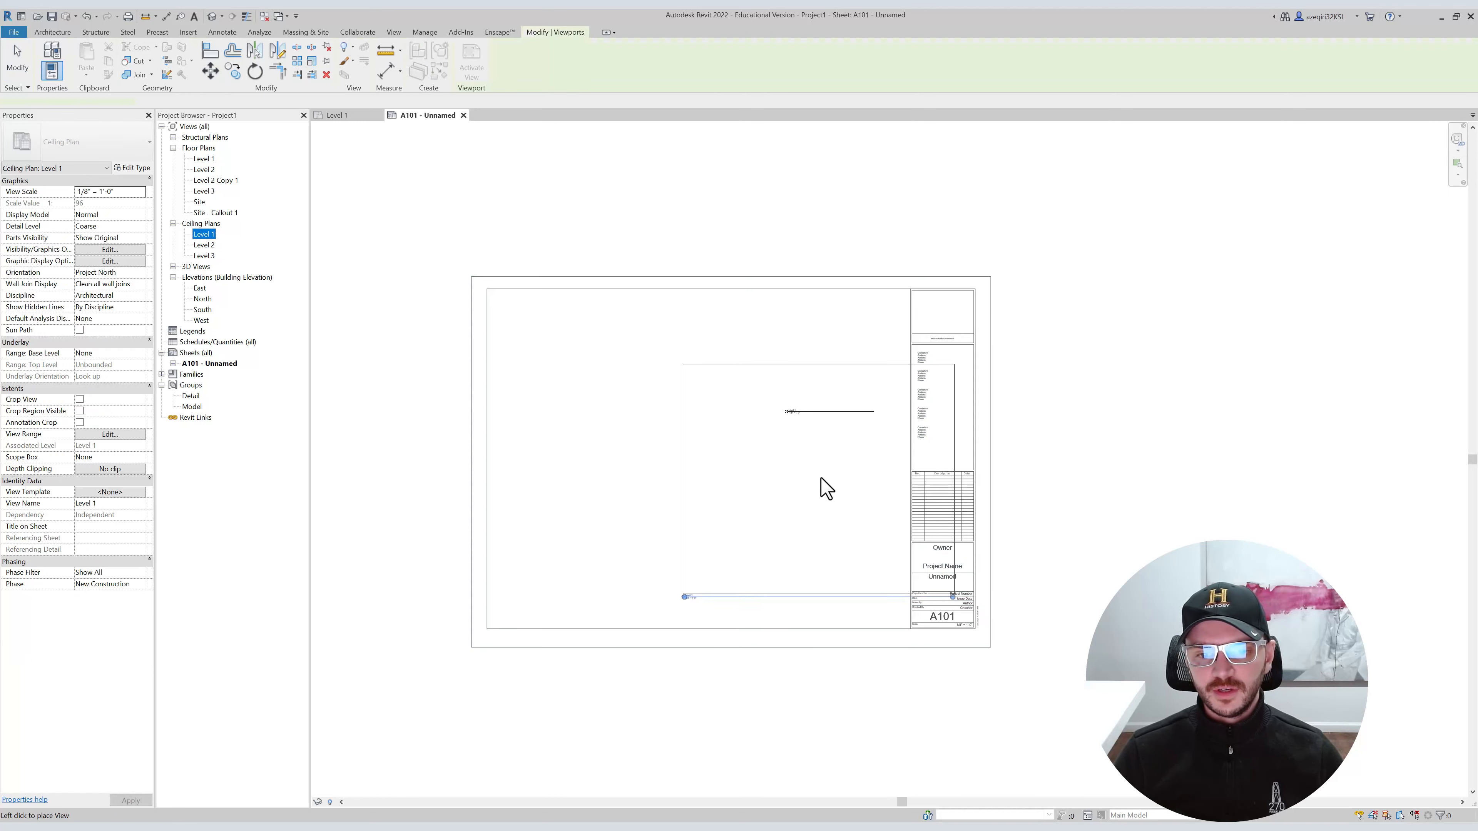
pyautogui.click(710, 500)
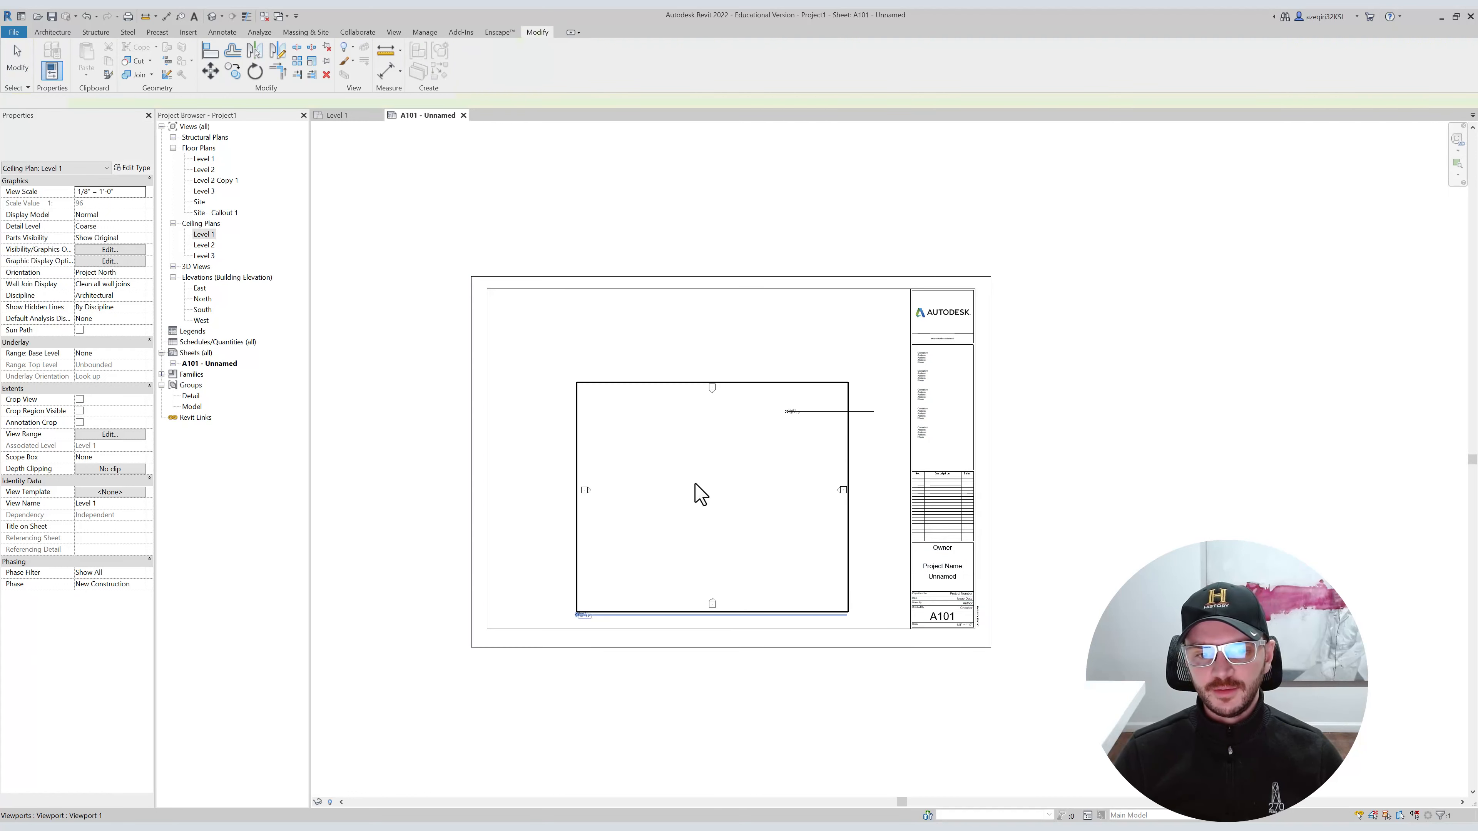
pyautogui.click(204, 235)
pyautogui.moveTo(782, 261); pyautogui.dragTo(783, 263)
pyautogui.click(809, 458)
pyautogui.click(470, 386)
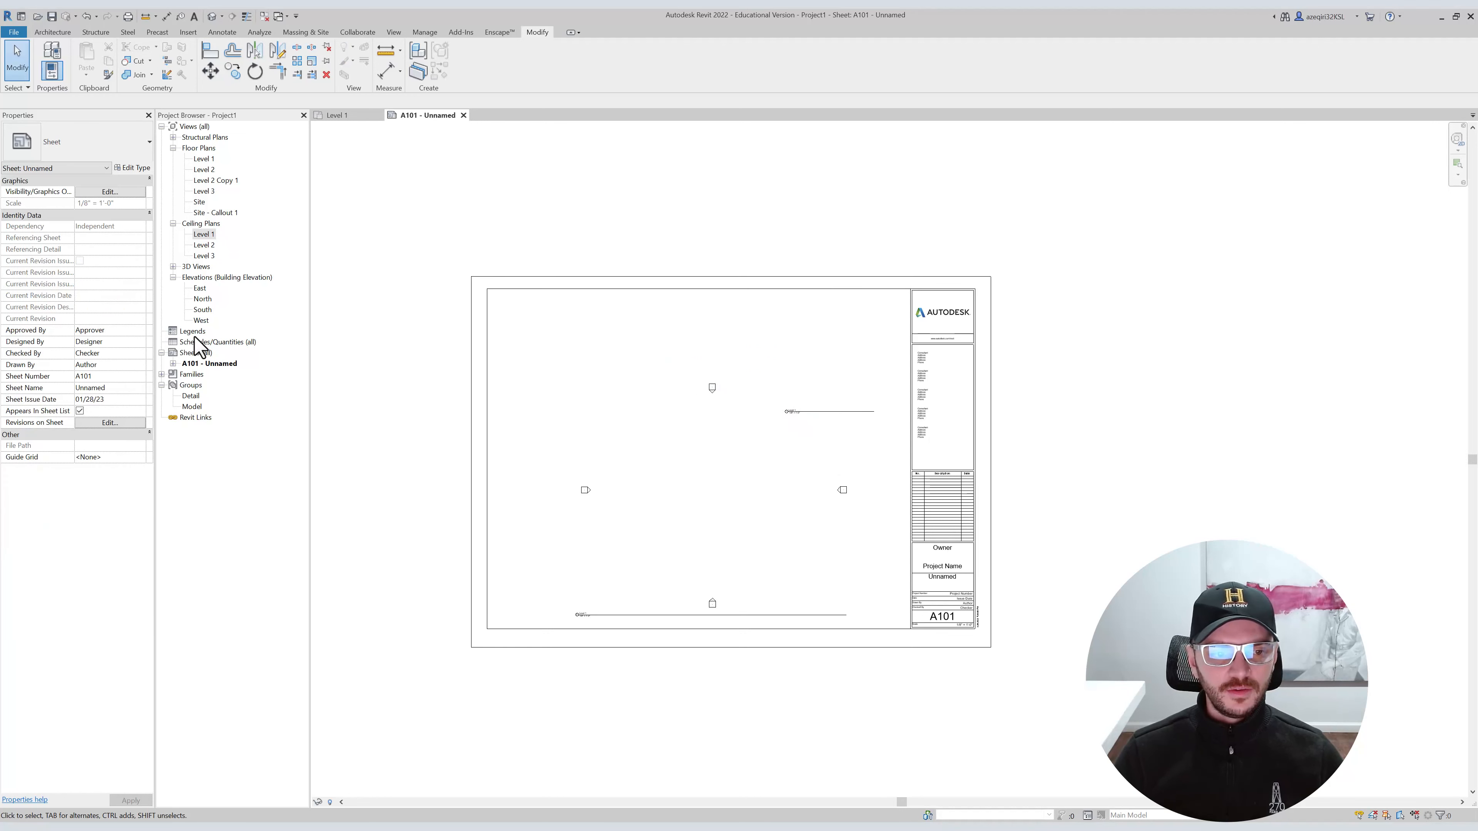
# Review the browser's Legends category and the available Architecture, Modify, Annotate, Manage and View tools for the sheet.
pyautogui.click(191, 331)
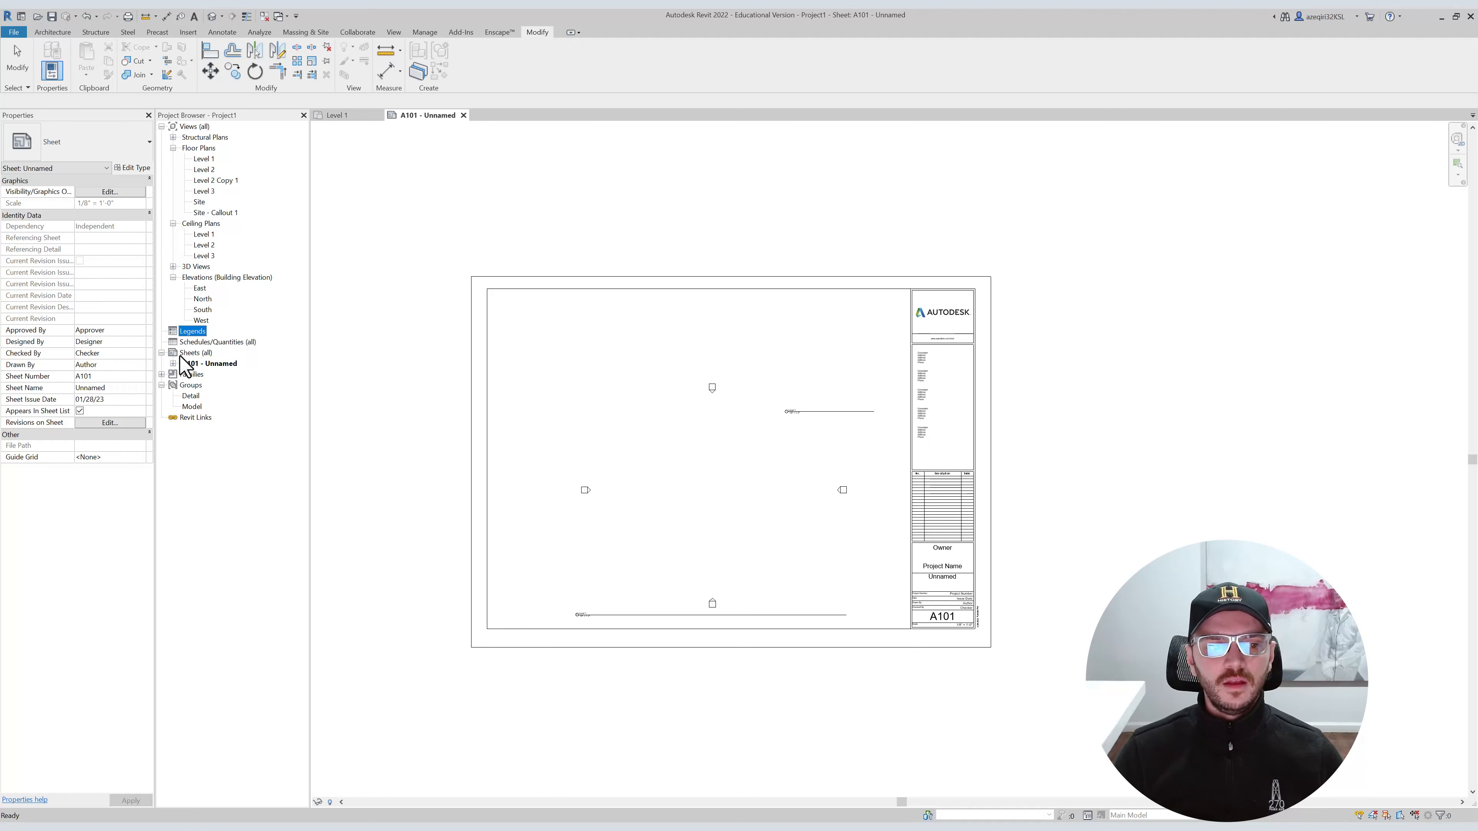
pyautogui.click(161, 374)
pyautogui.click(162, 331)
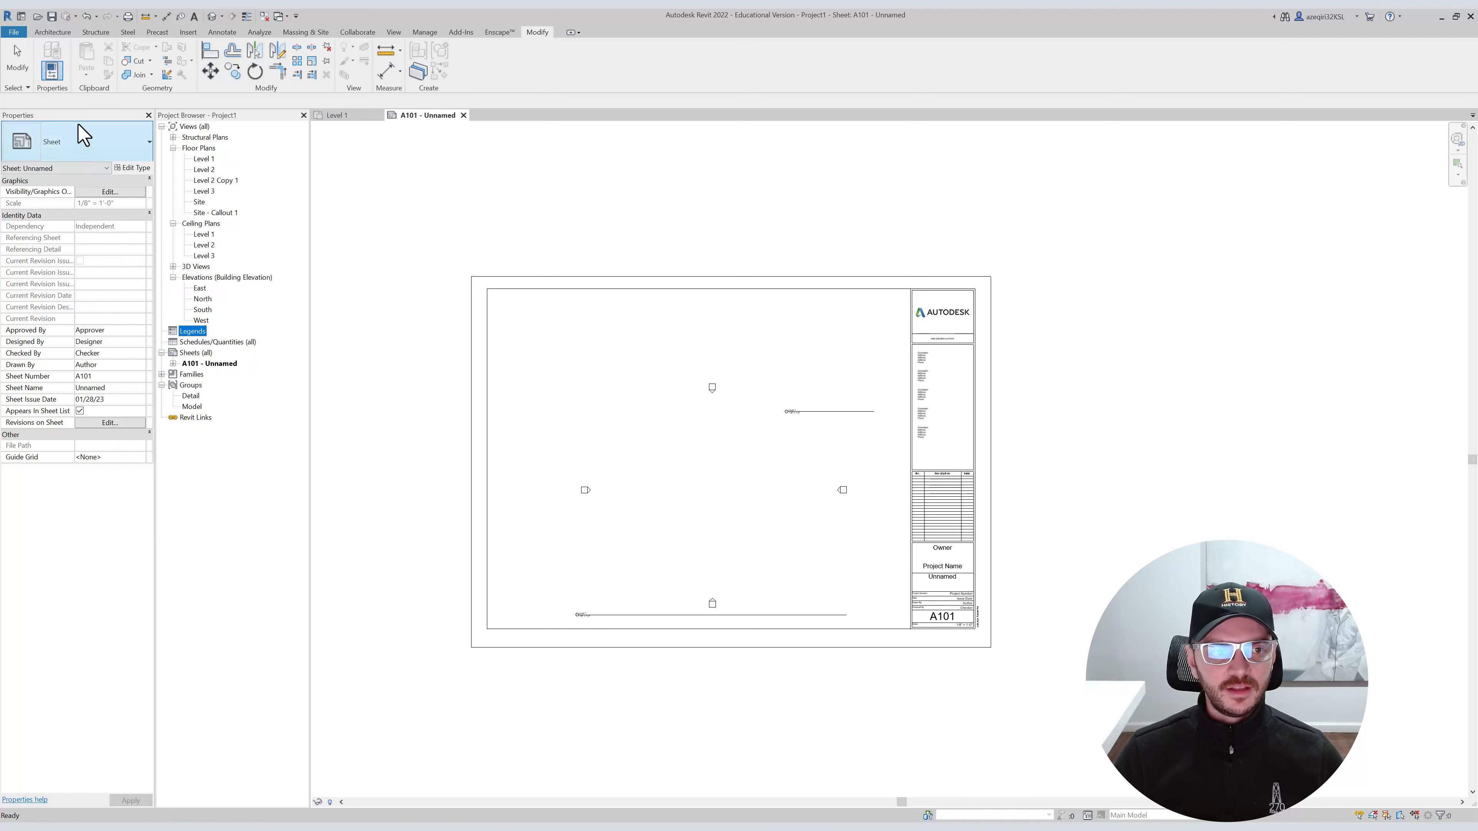
pyautogui.click(774, 378)
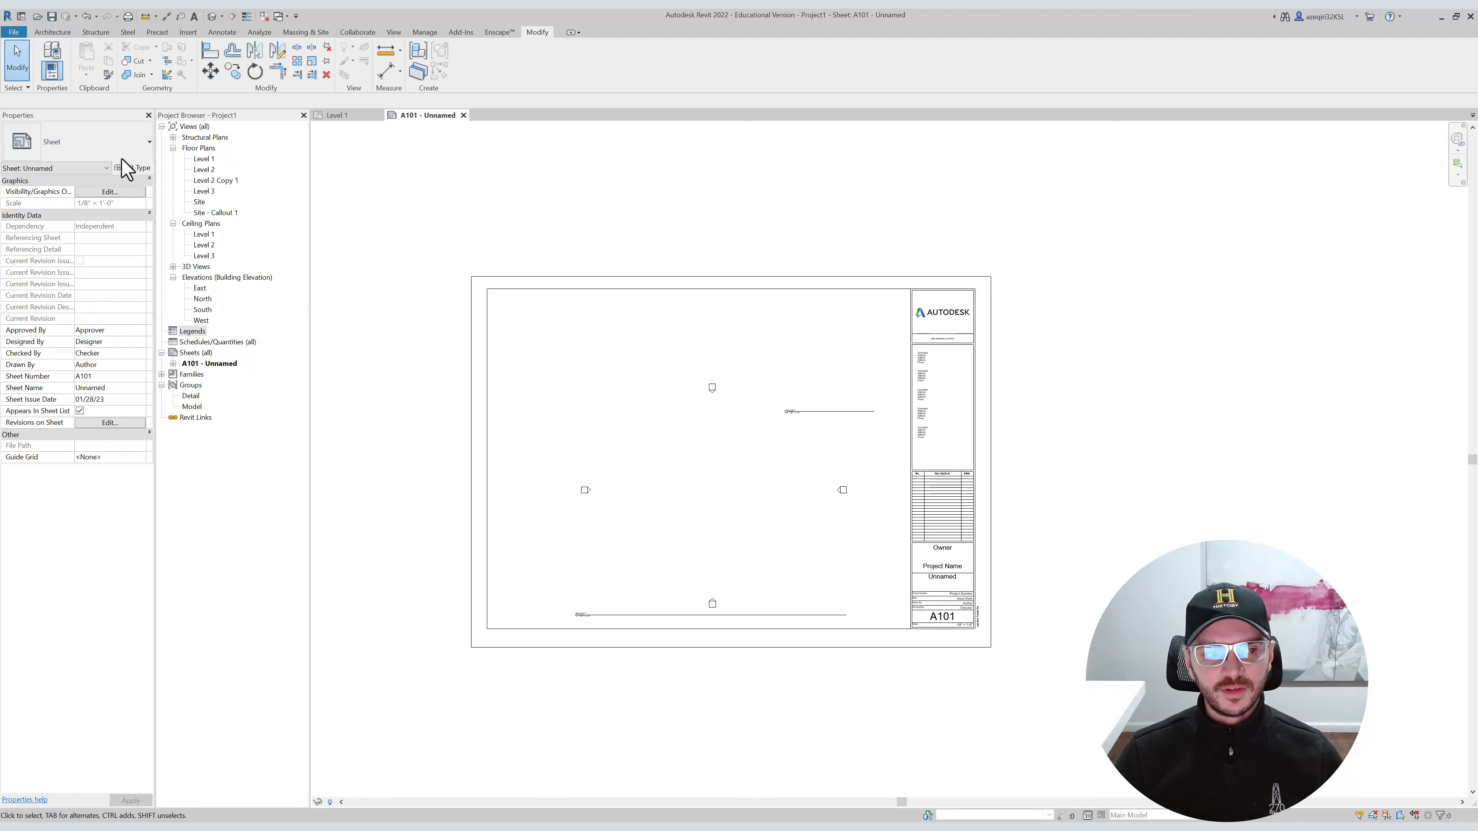
pyautogui.moveTo(154, 237); pyautogui.dragTo(154, 237)
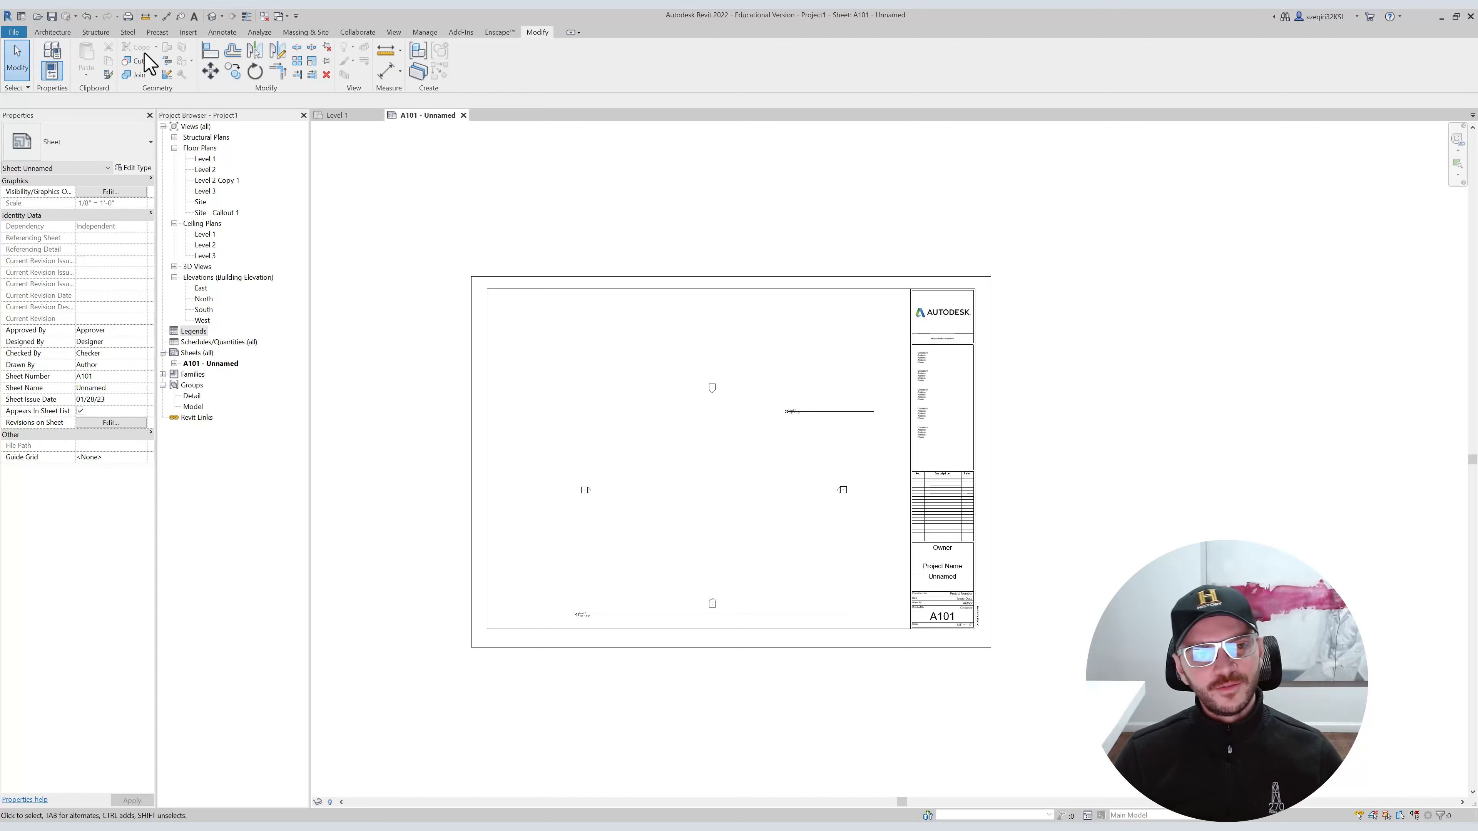
pyautogui.click(60, 33)
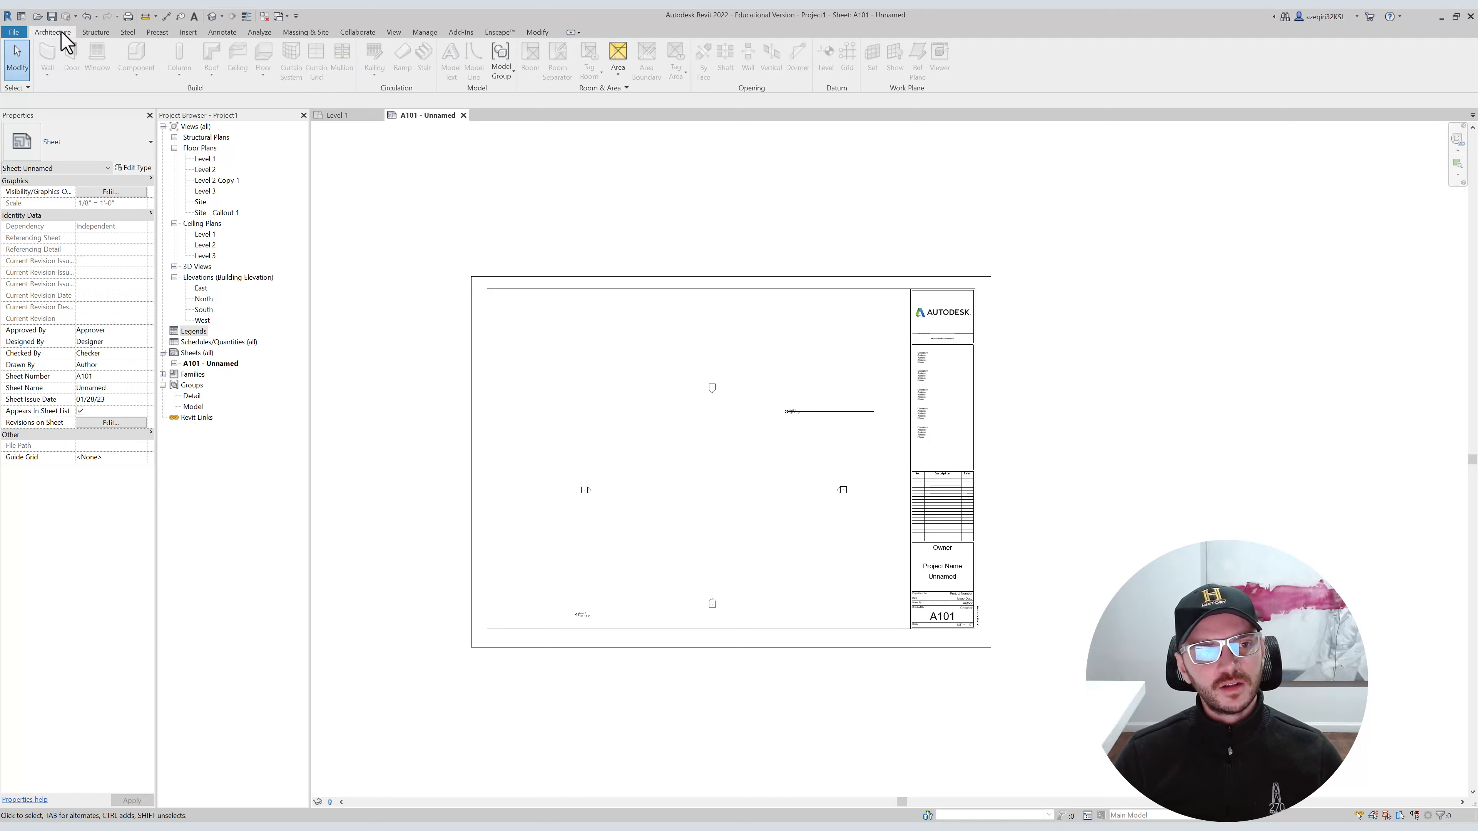
pyautogui.click(538, 32)
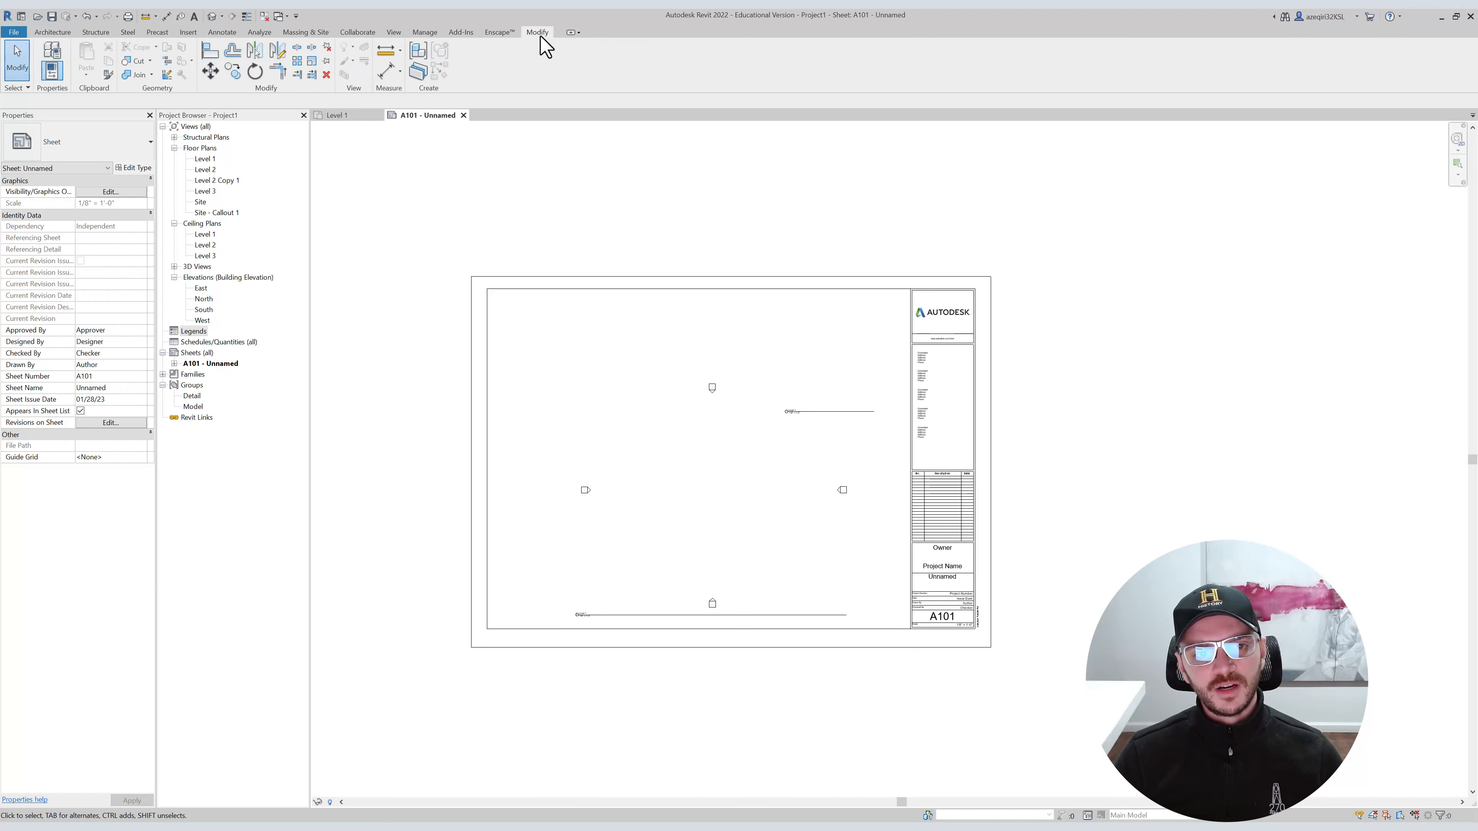
pyautogui.click(227, 34)
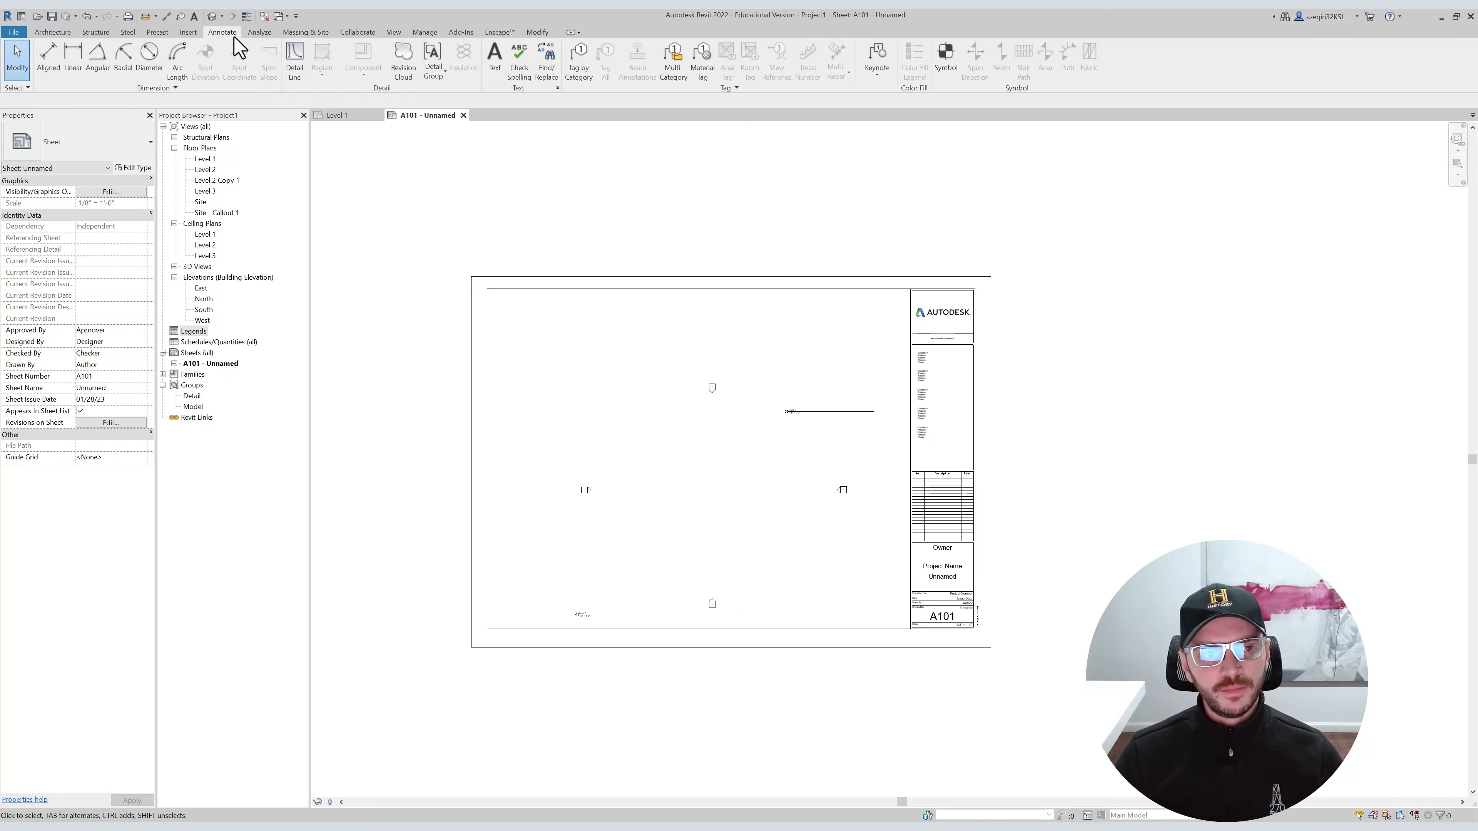
pyautogui.click(425, 31)
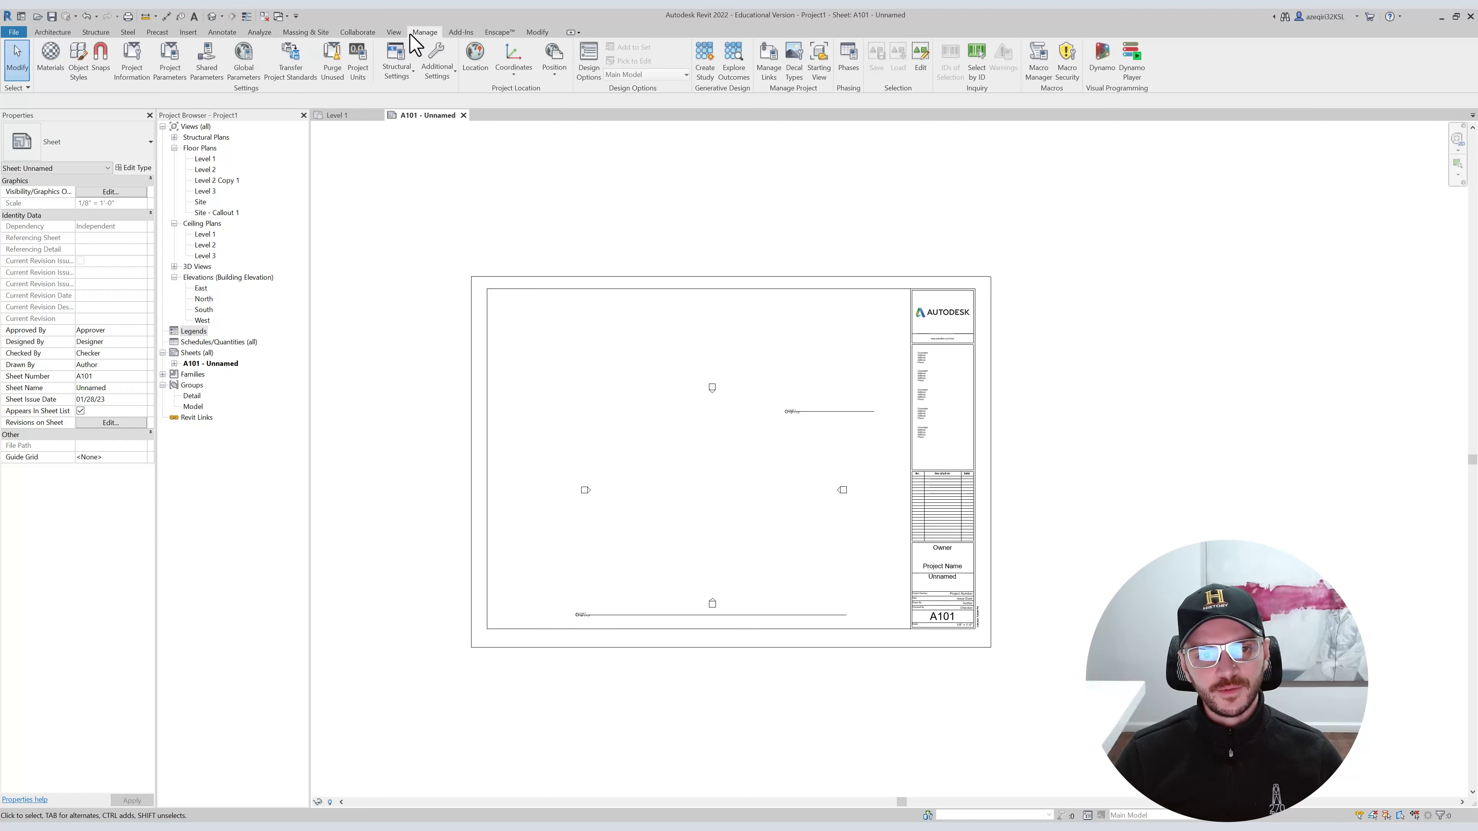
pyautogui.click(448, 59)
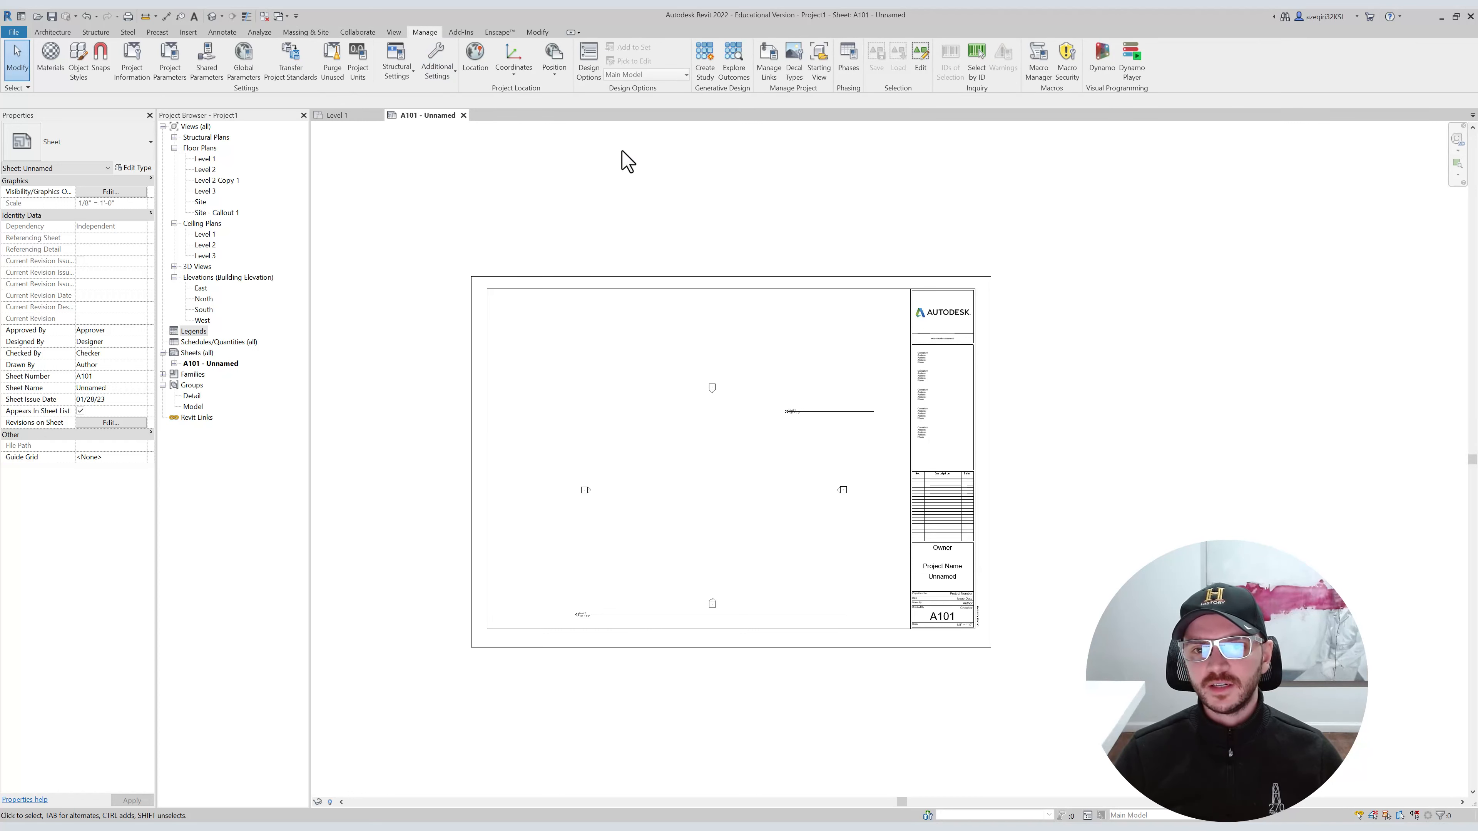
pyautogui.click(392, 32)
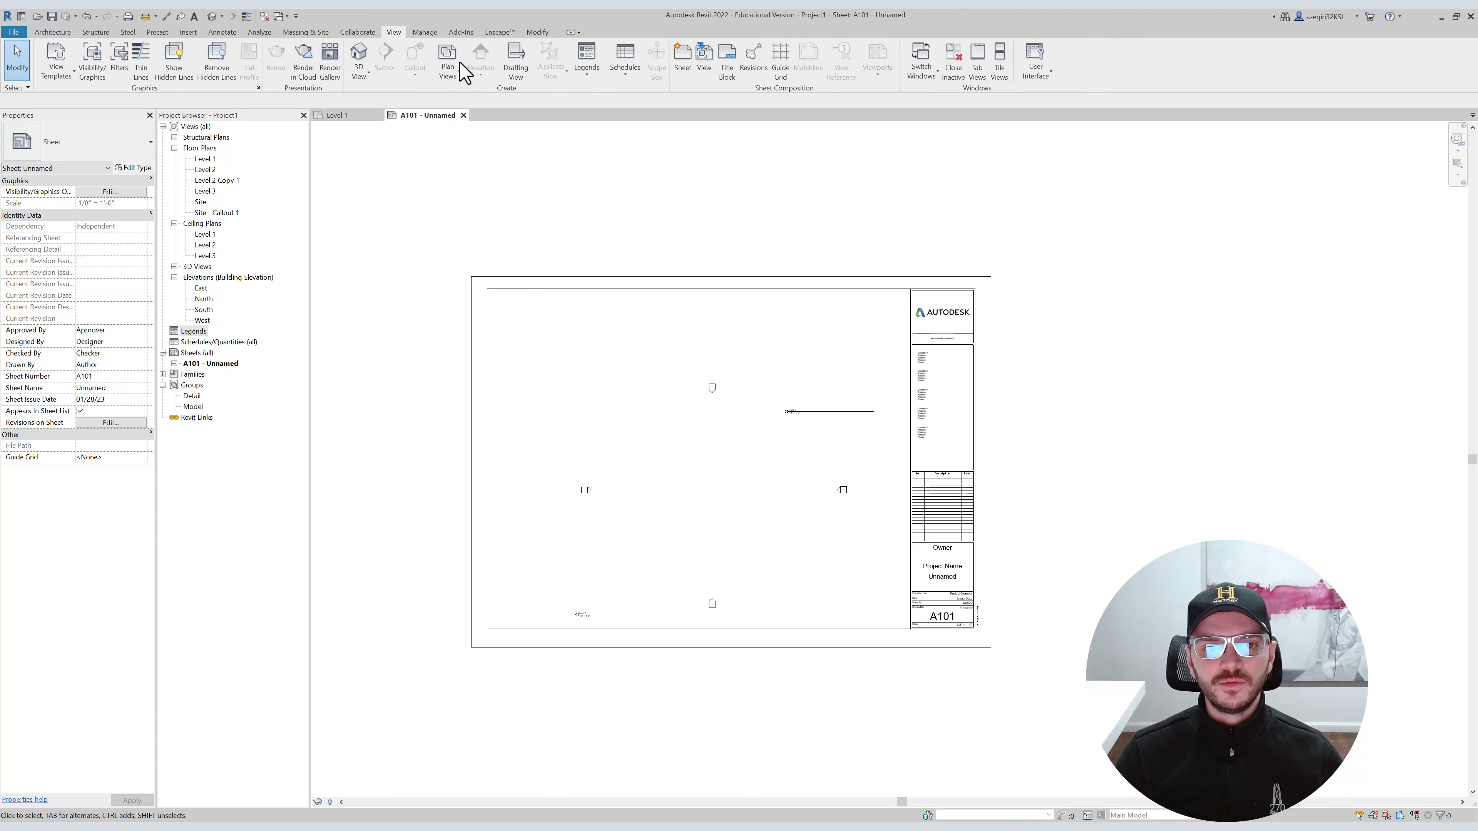
# Open the Level 1 floor plan and create a Generic - 12" floor from a rectangular boundary about 24' wide.
pyautogui.doubleClick(212, 160)
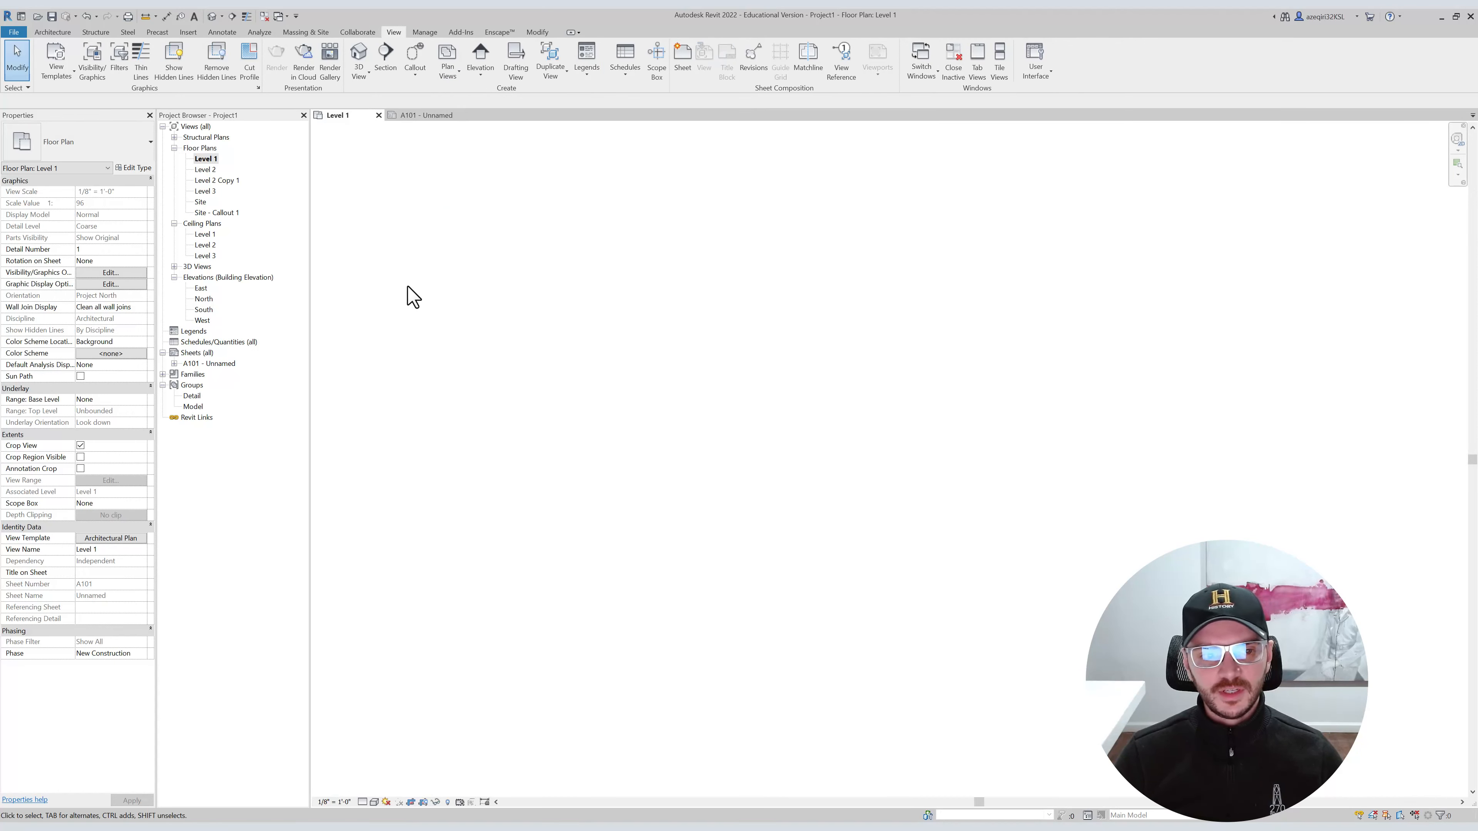
pyautogui.click(53, 32)
pyautogui.click(263, 56)
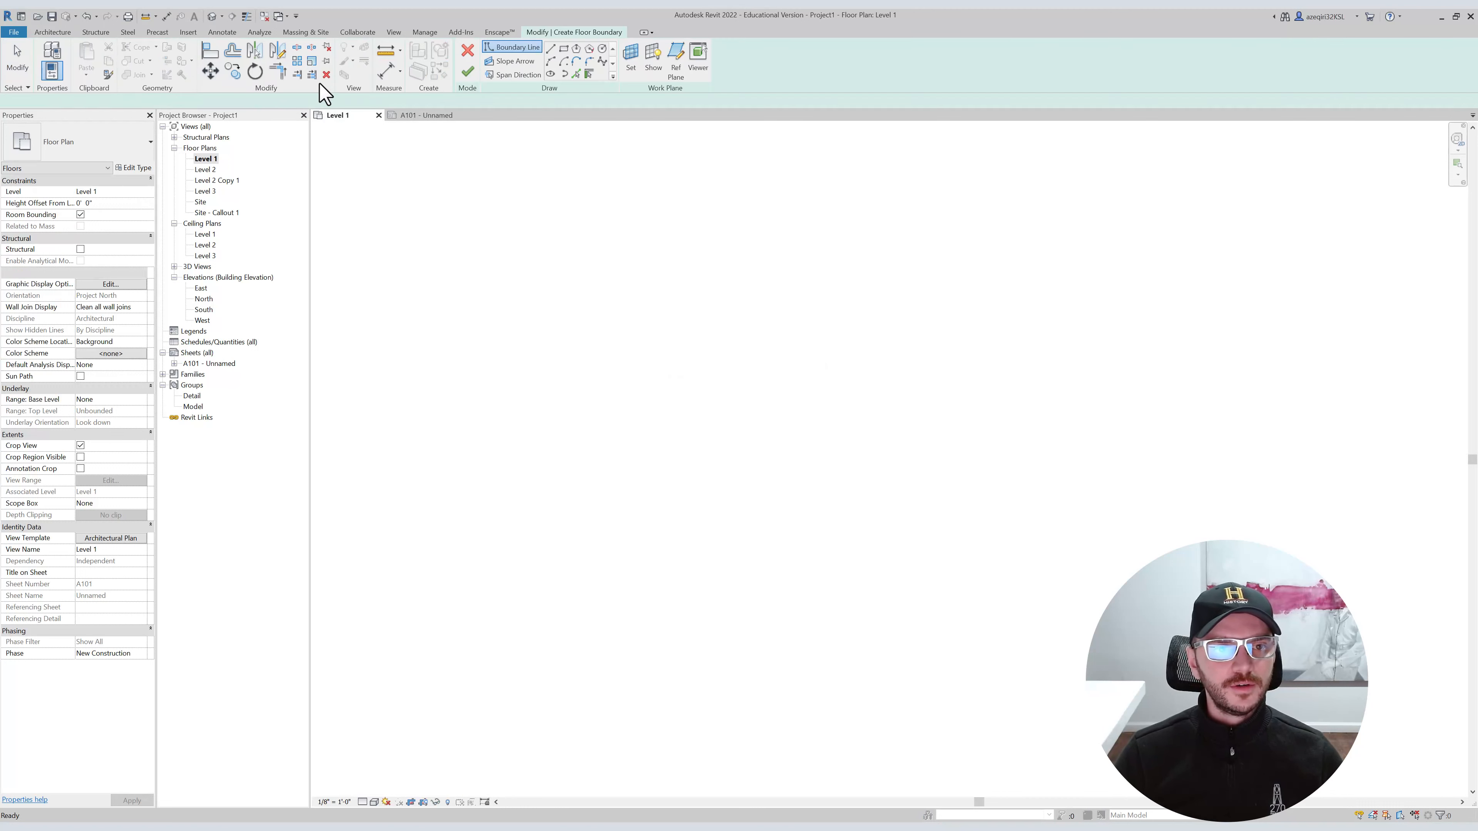
pyautogui.click(562, 50)
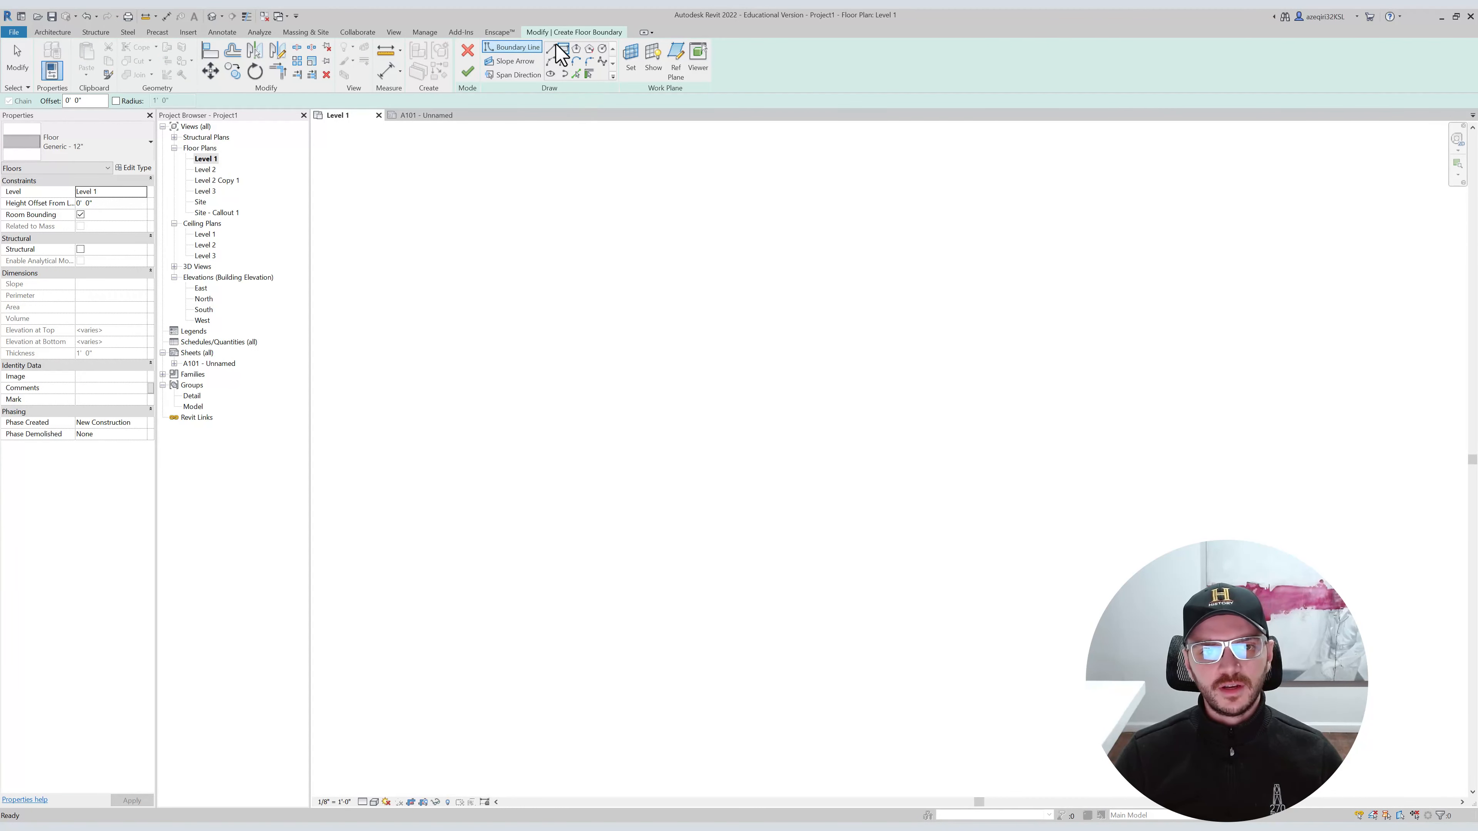
pyautogui.click(576, 75)
pyautogui.click(564, 49)
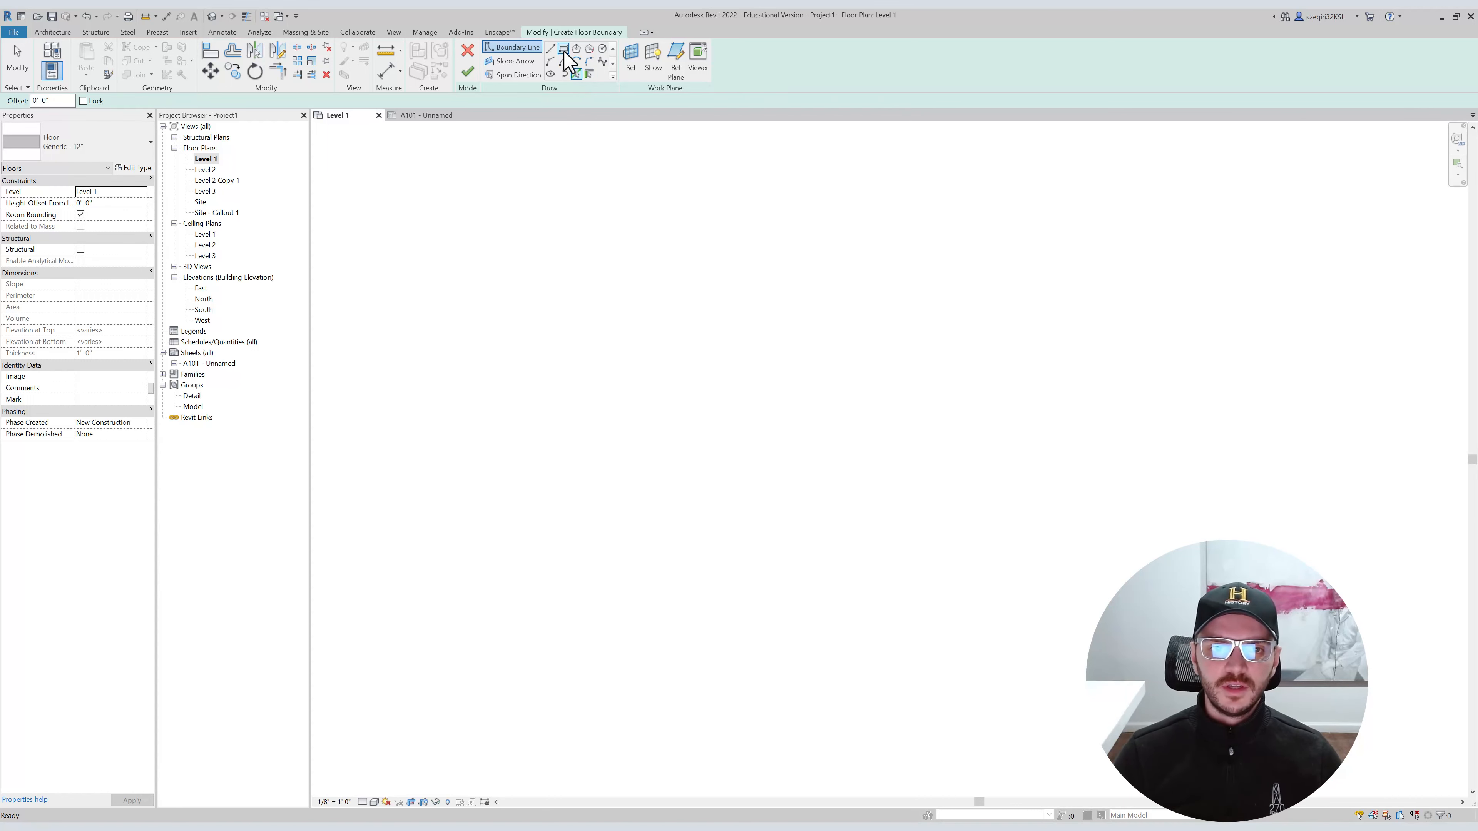
pyautogui.click(566, 363)
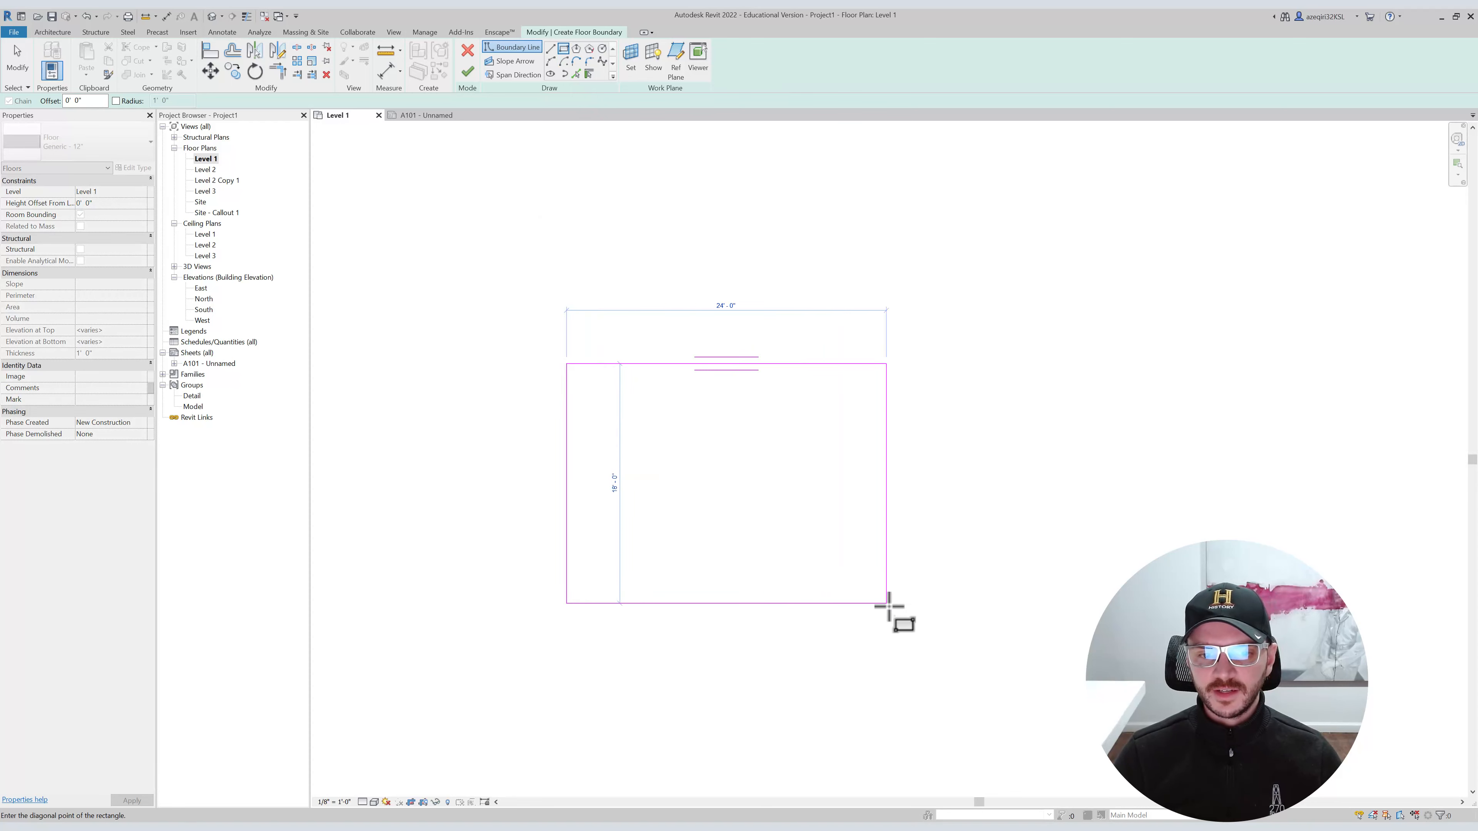
pyautogui.click(886, 623)
pyautogui.press('Escape')
pyautogui.press('Escape')
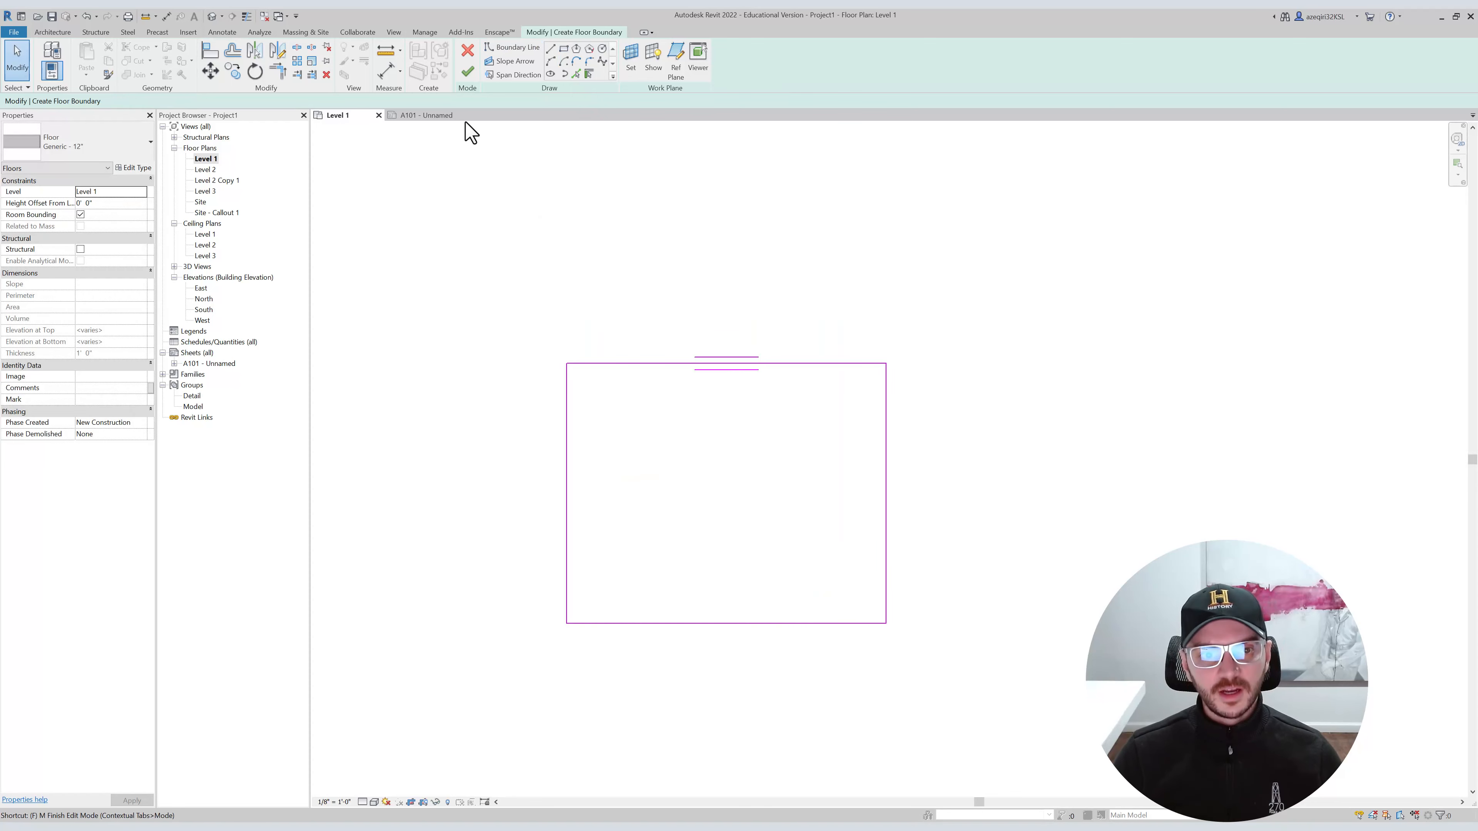
pyautogui.click(467, 71)
pyautogui.press('Escape')
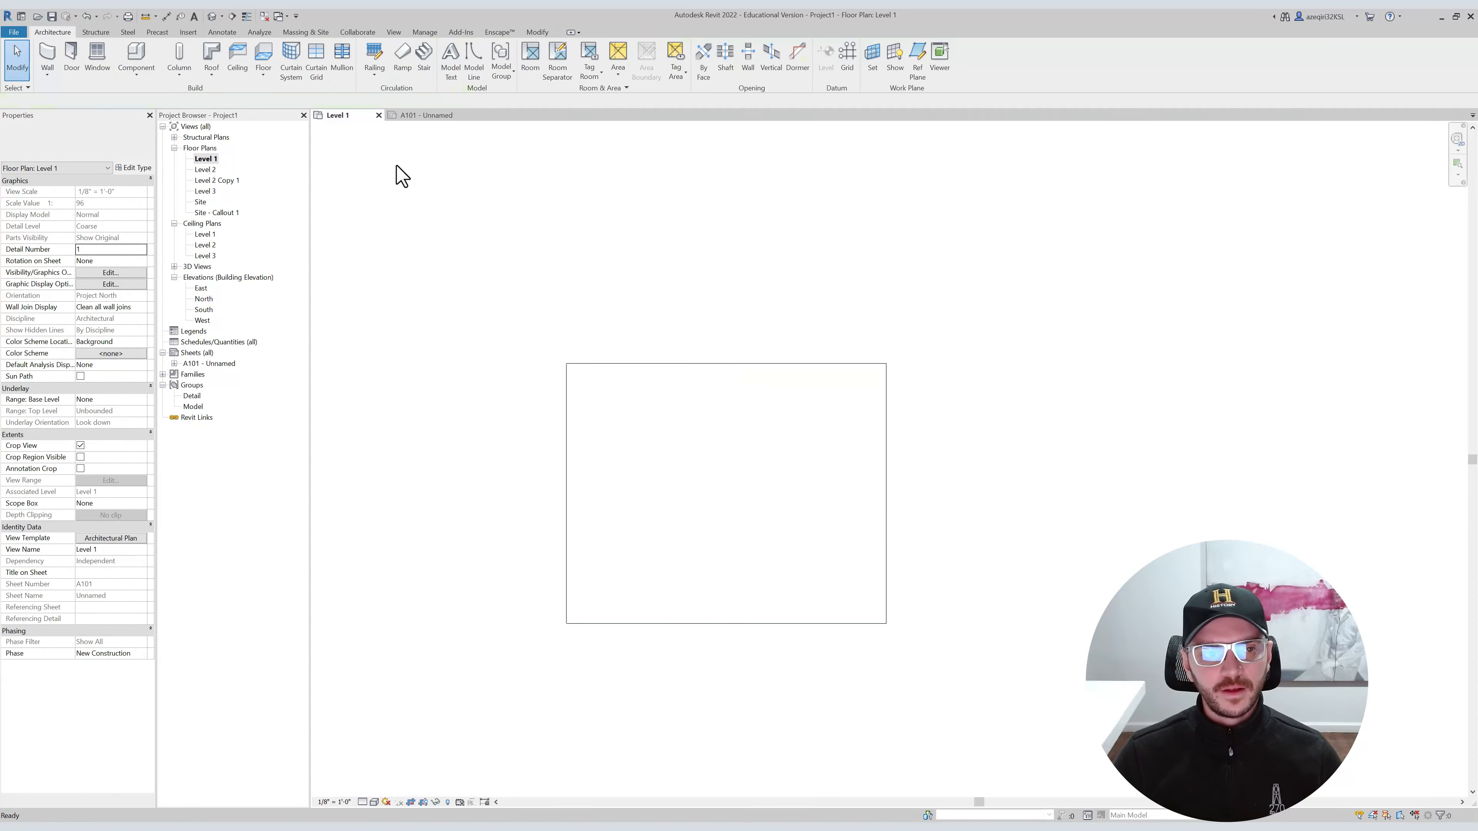
# Draw four Generic - 8" walls around the outside of the floor's edges with the location line set to Finish Face: Exterior.
pyautogui.click(53, 56)
pyautogui.click(141, 191)
pyautogui.click(141, 191)
pyautogui.click(105, 221)
pyautogui.click(565, 362)
pyautogui.scroll(3, 559, 485)
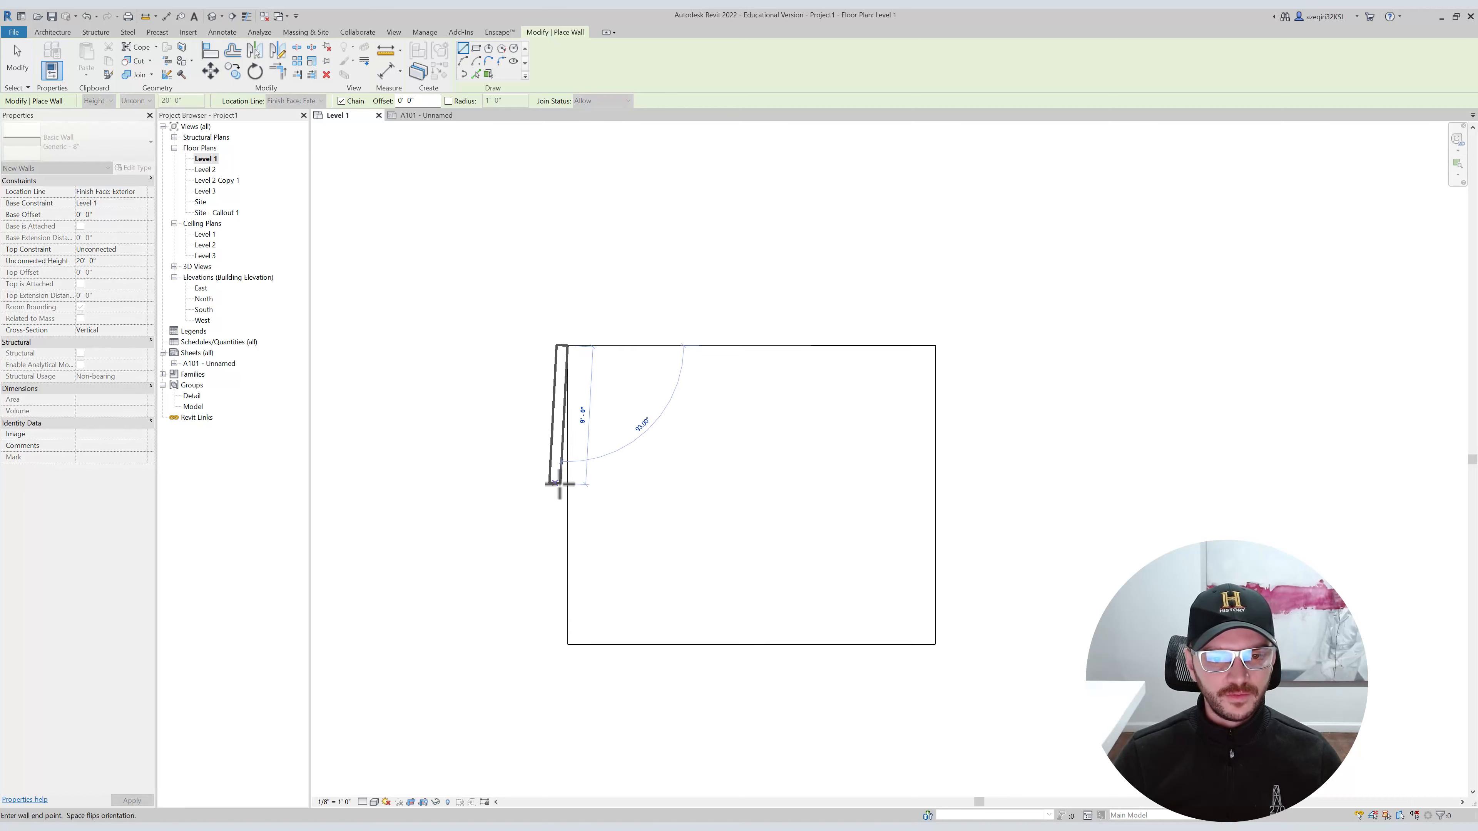
pyautogui.click(572, 726)
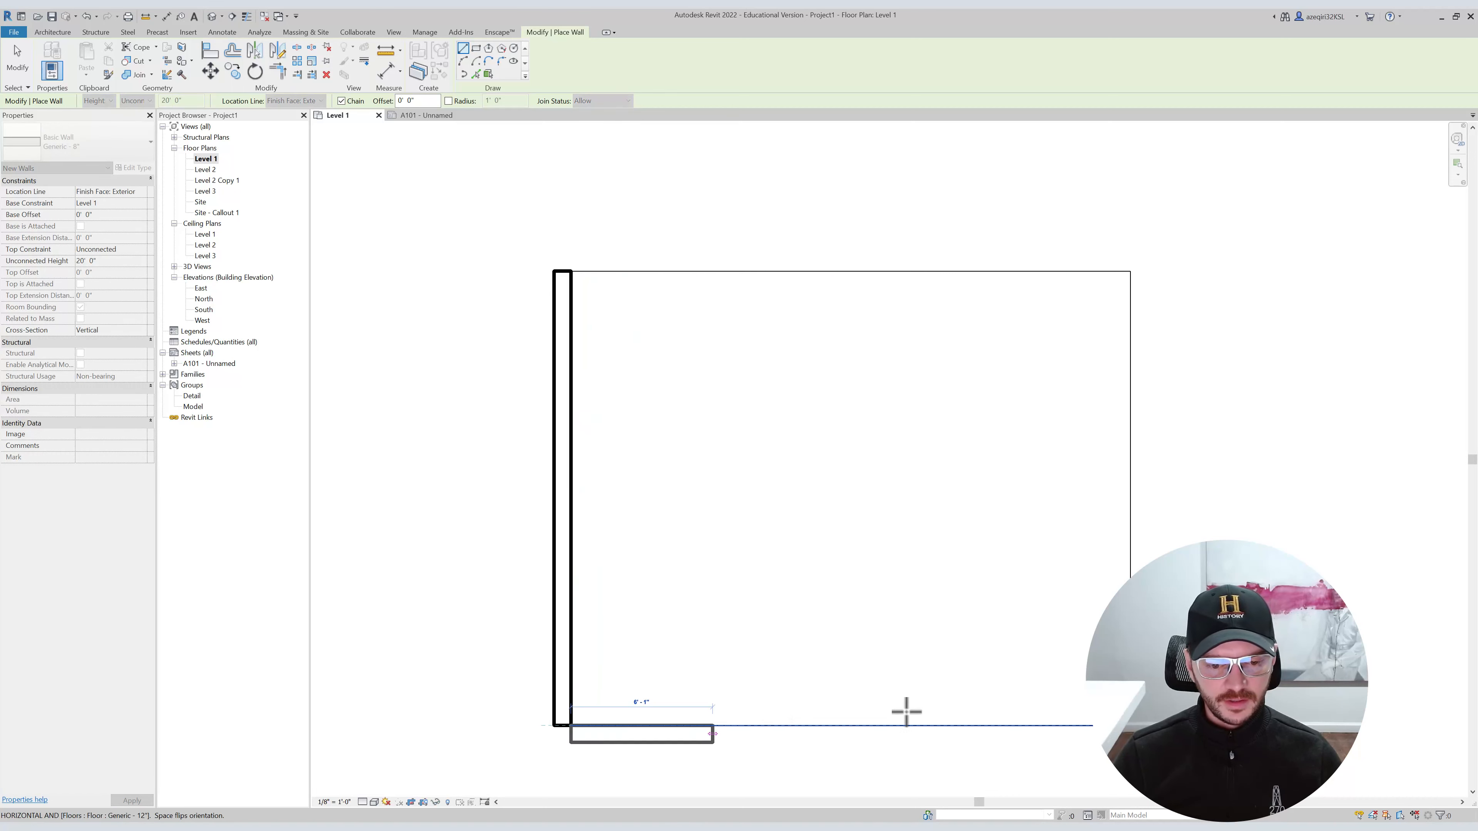
pyautogui.click(1131, 743)
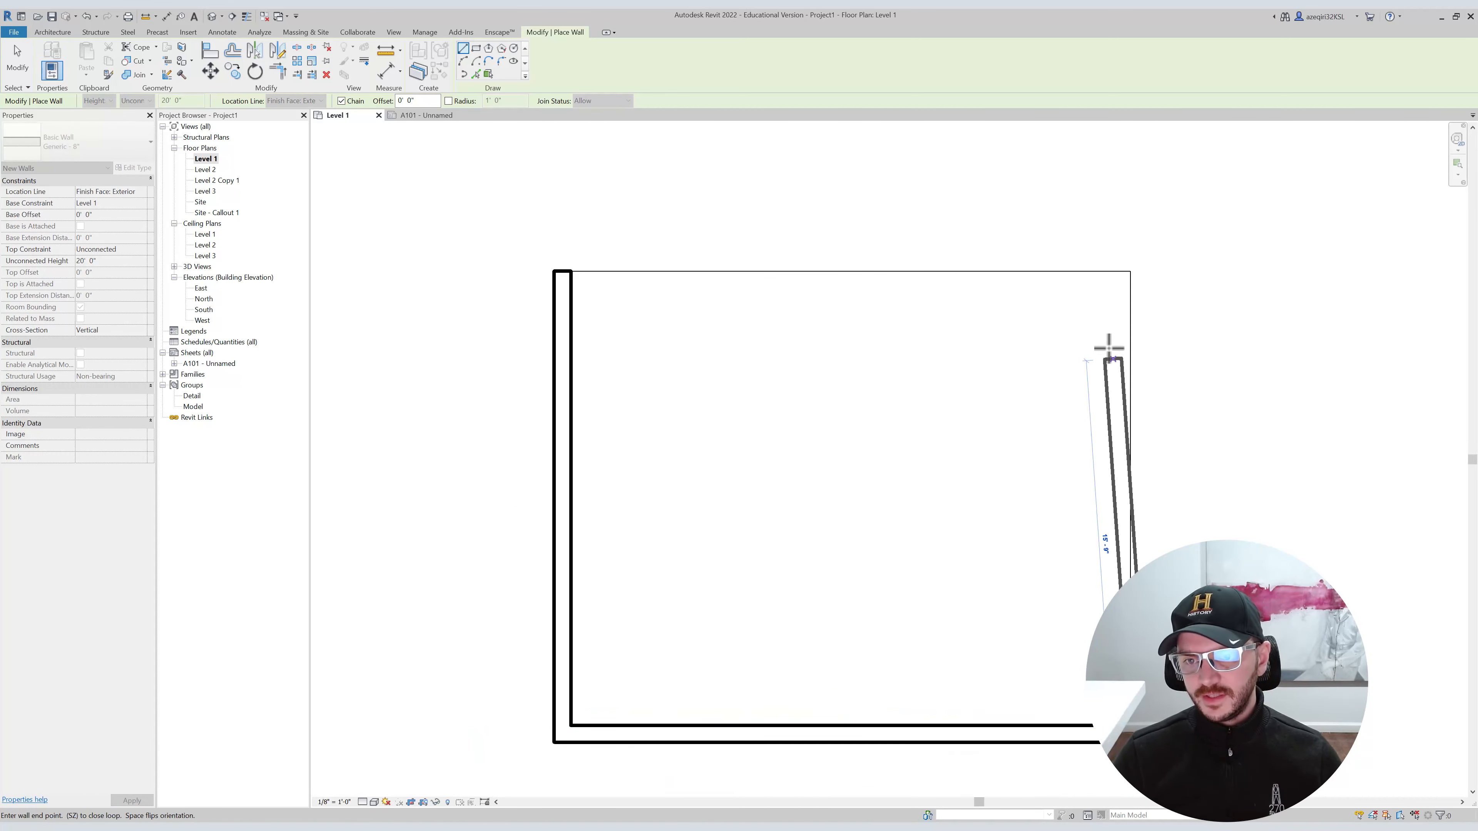
pyautogui.click(1131, 272)
pyautogui.click(581, 263)
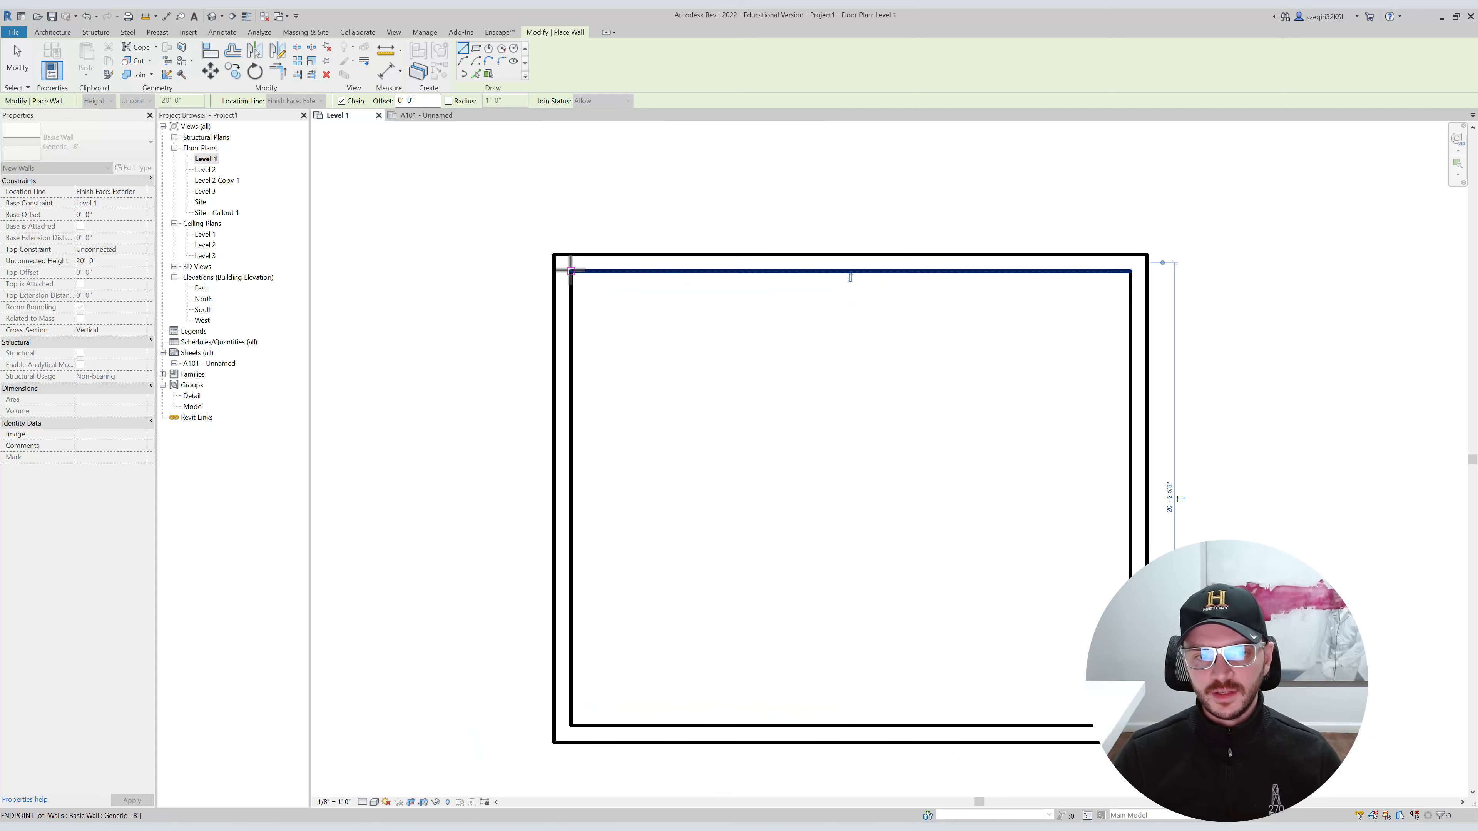
pyautogui.press('Escape')
pyautogui.press('Escape')
# Open the default 3D view of the walled box and set its visual style to Hidden Line.
pyautogui.scroll(-2, 613, 288)
pyautogui.press('d')
pyautogui.moveTo(801, 327)
pyautogui.keyDown('shift'); pyautogui.mouseDown(button='middle')
pyautogui.moveTo(914, 334)
pyautogui.moveTo(789, 340)
pyautogui.mouseUp(button='middle'); pyautogui.keyUp('shift')
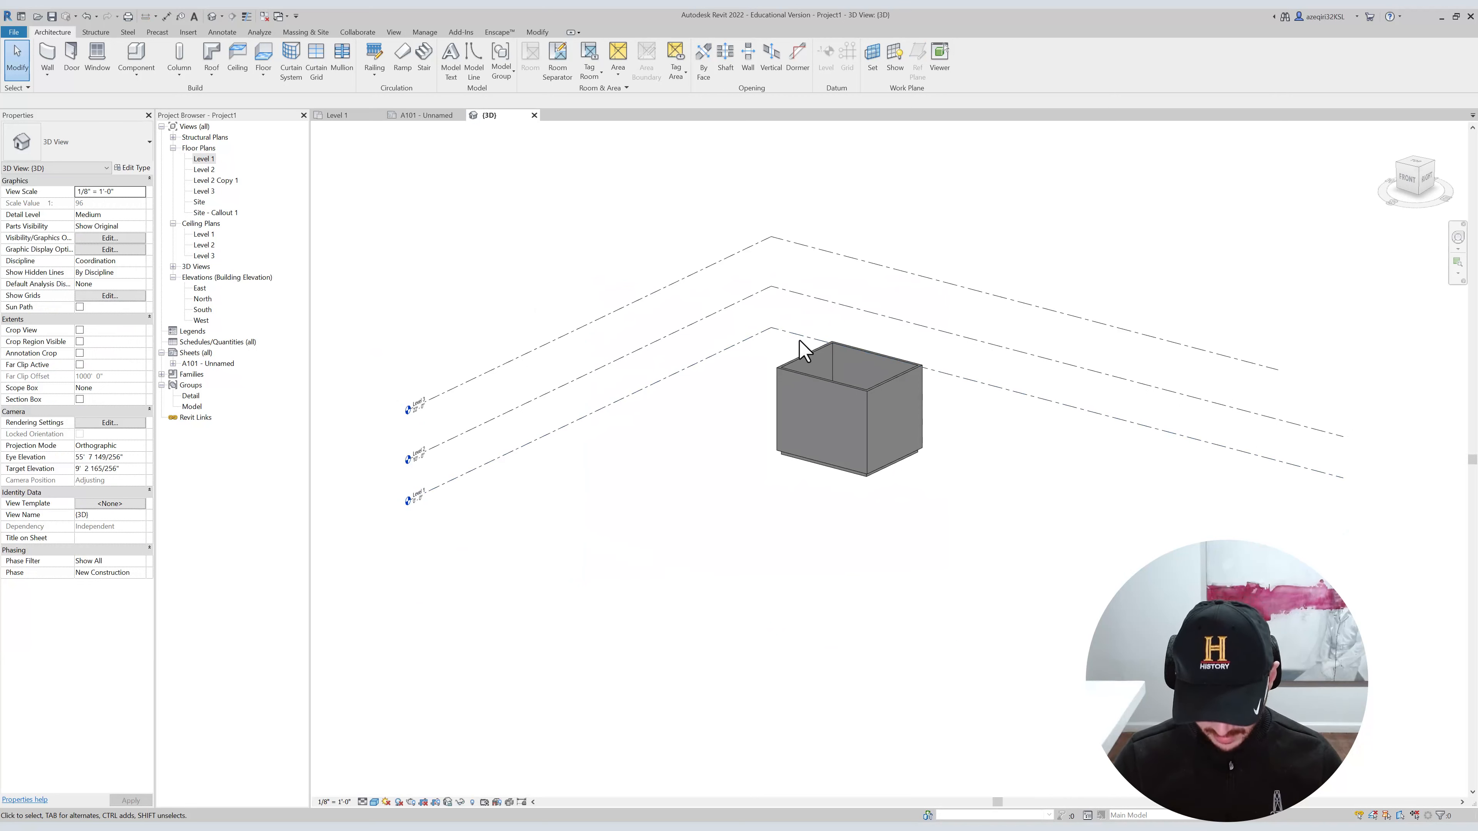
pyautogui.press('l')
pyautogui.click(374, 802)
pyautogui.click(393, 766)
pyautogui.click(375, 803)
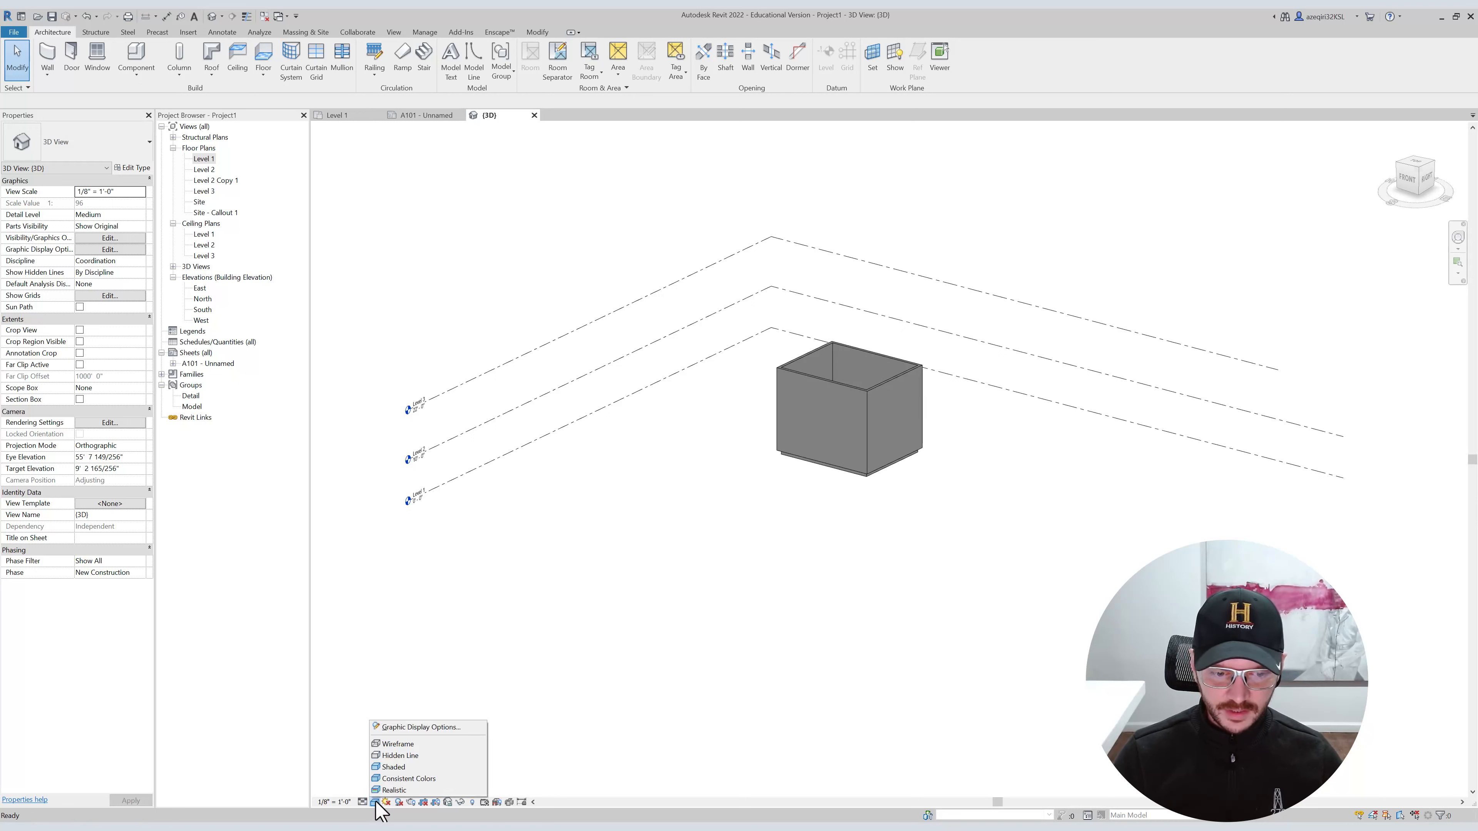
pyautogui.click(400, 755)
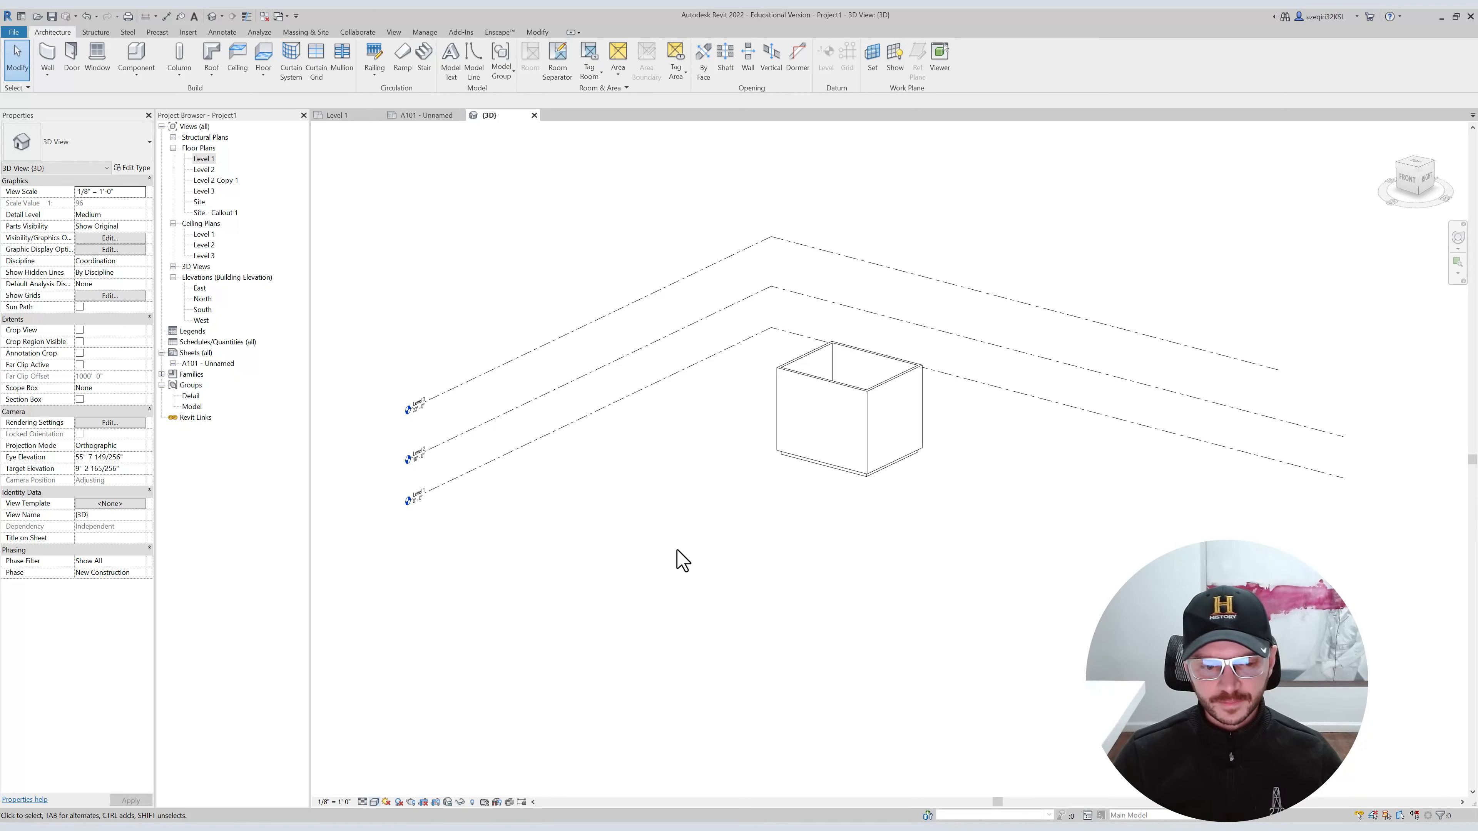
# Turn on shadows in the 3D view and soften them by setting the lighting to Sun 68 and Ambient Light 15.
pyautogui.click(399, 802)
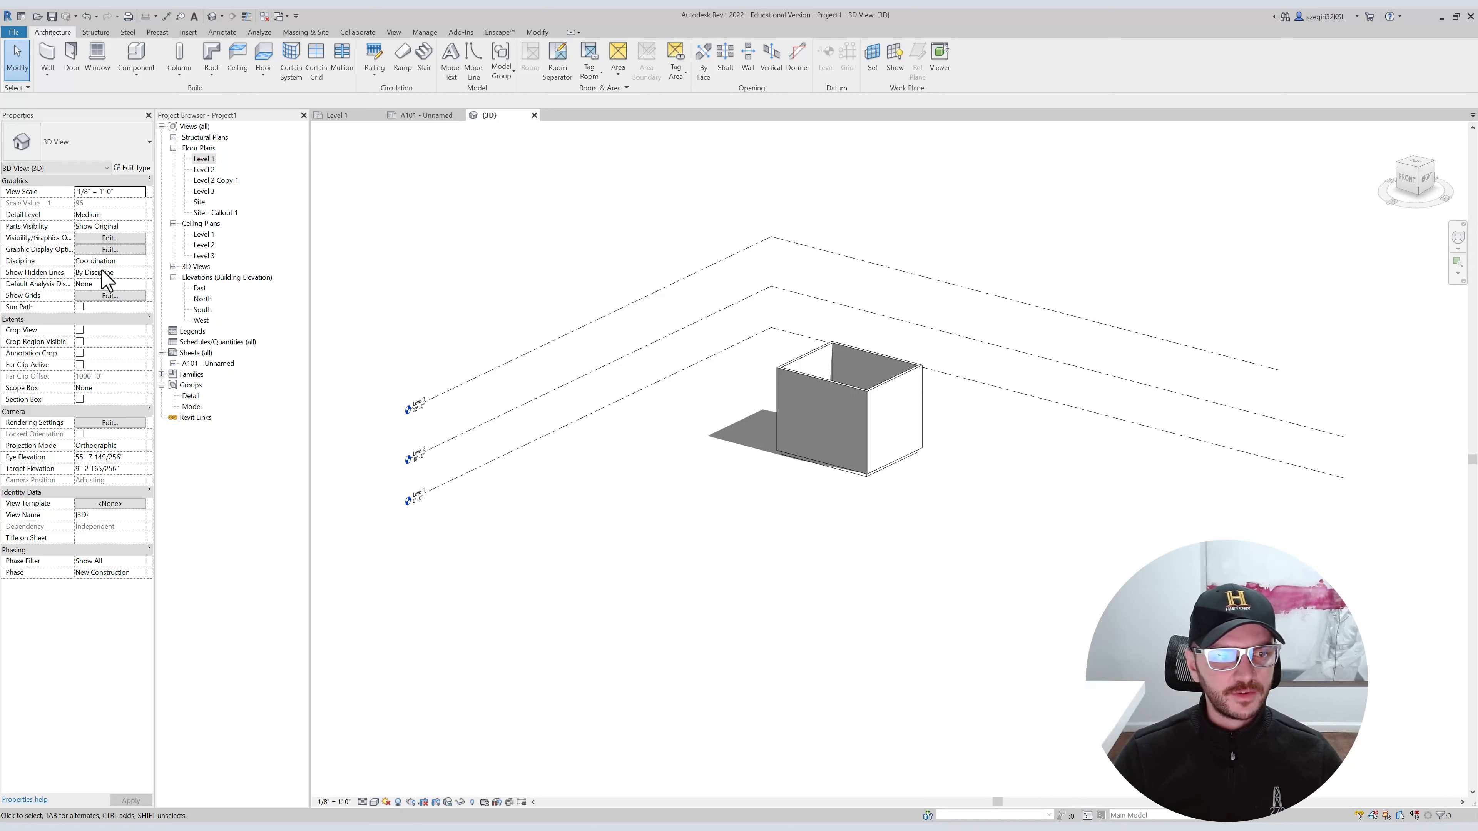
pyautogui.moveTo(698, 290); pyautogui.dragTo(569, 289)
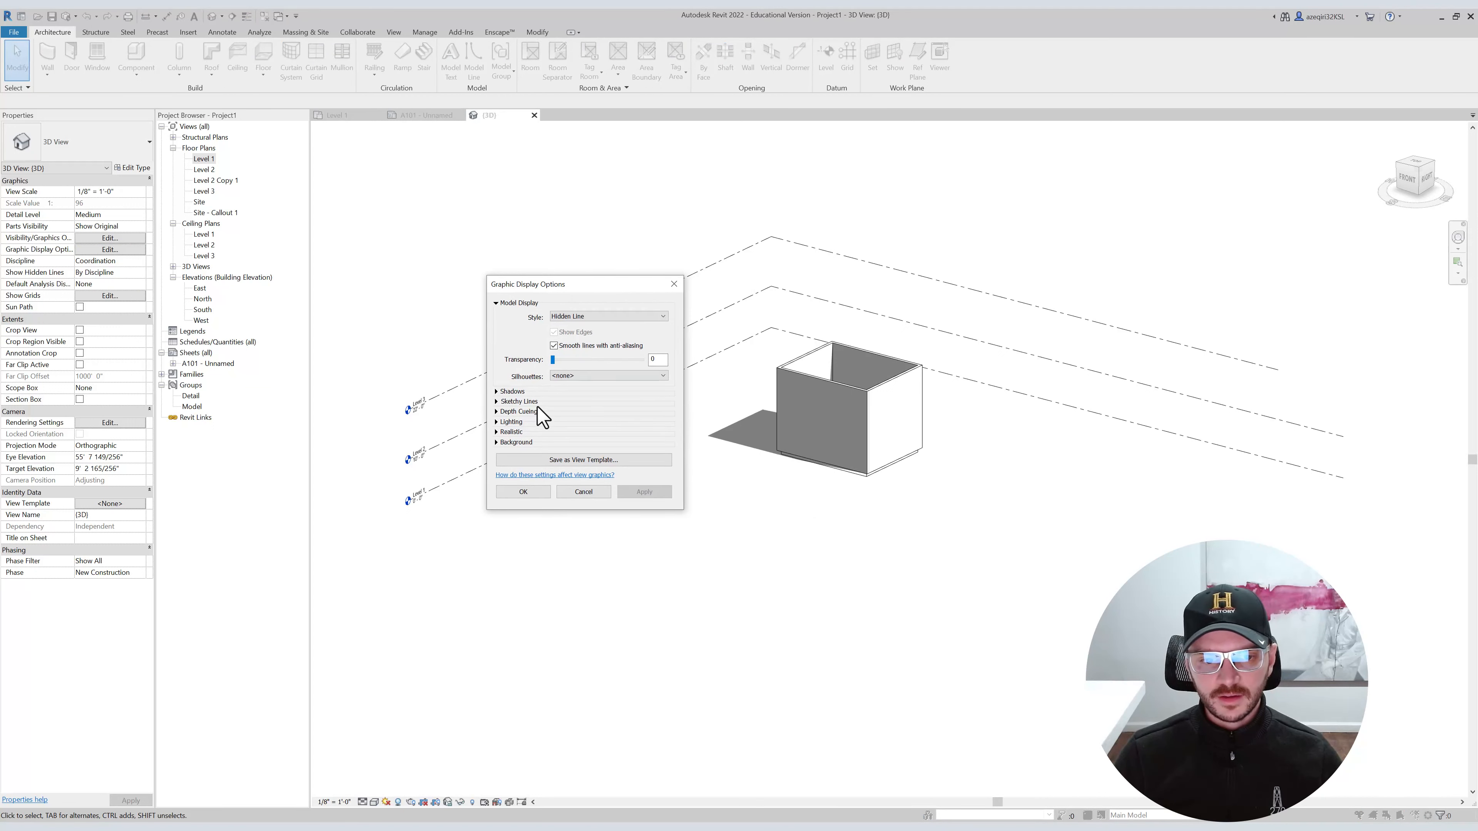
pyautogui.click(495, 391)
pyautogui.click(496, 446)
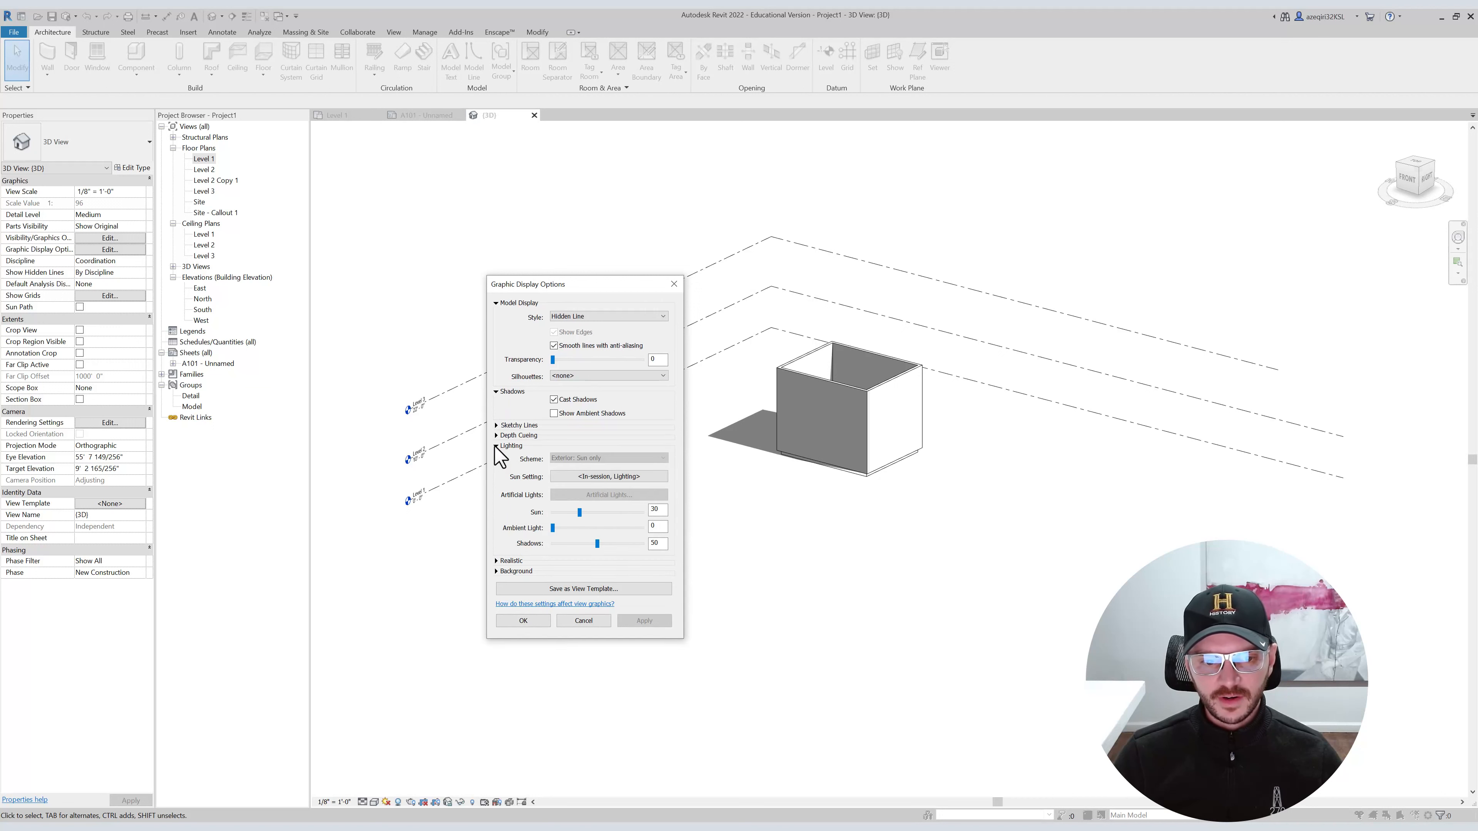
pyautogui.click(496, 391)
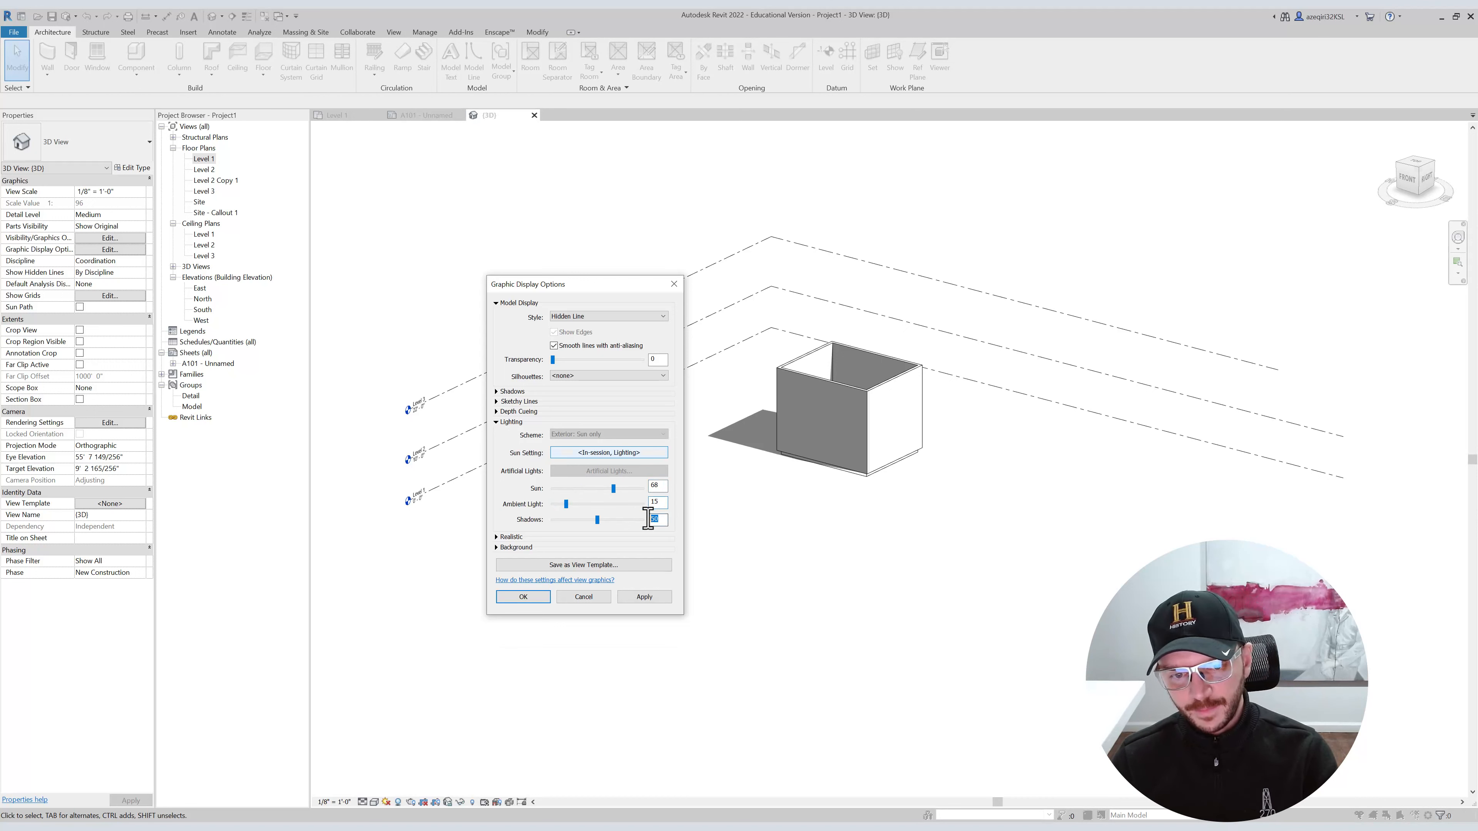
pyautogui.click(523, 597)
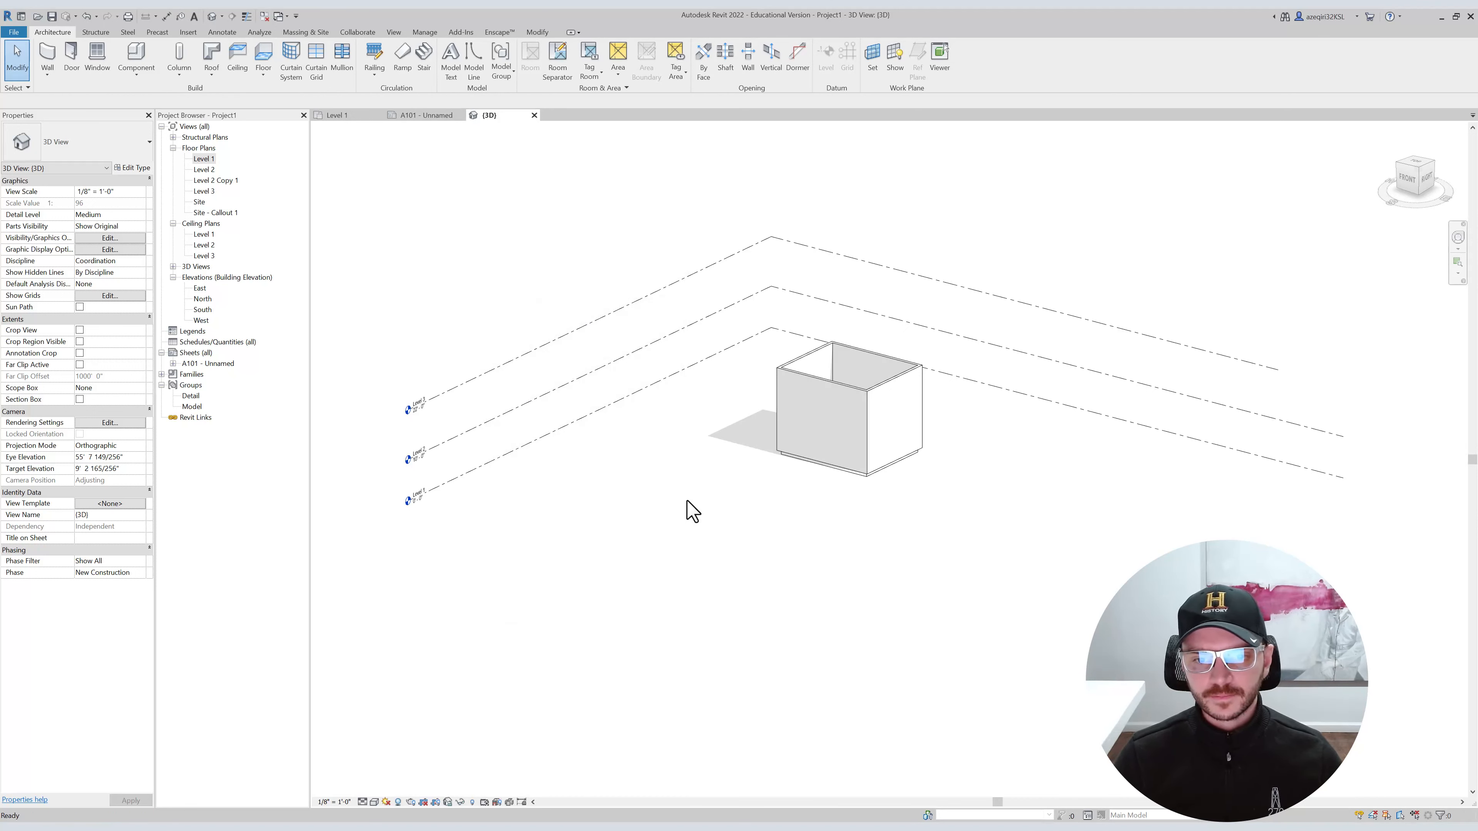
pyautogui.keyDown('shift'); pyautogui.moveTo(828, 317); pyautogui.dragTo(762, 320, button='middle'); pyautogui.keyUp('shift')
pyautogui.scroll(3, 909, 382)
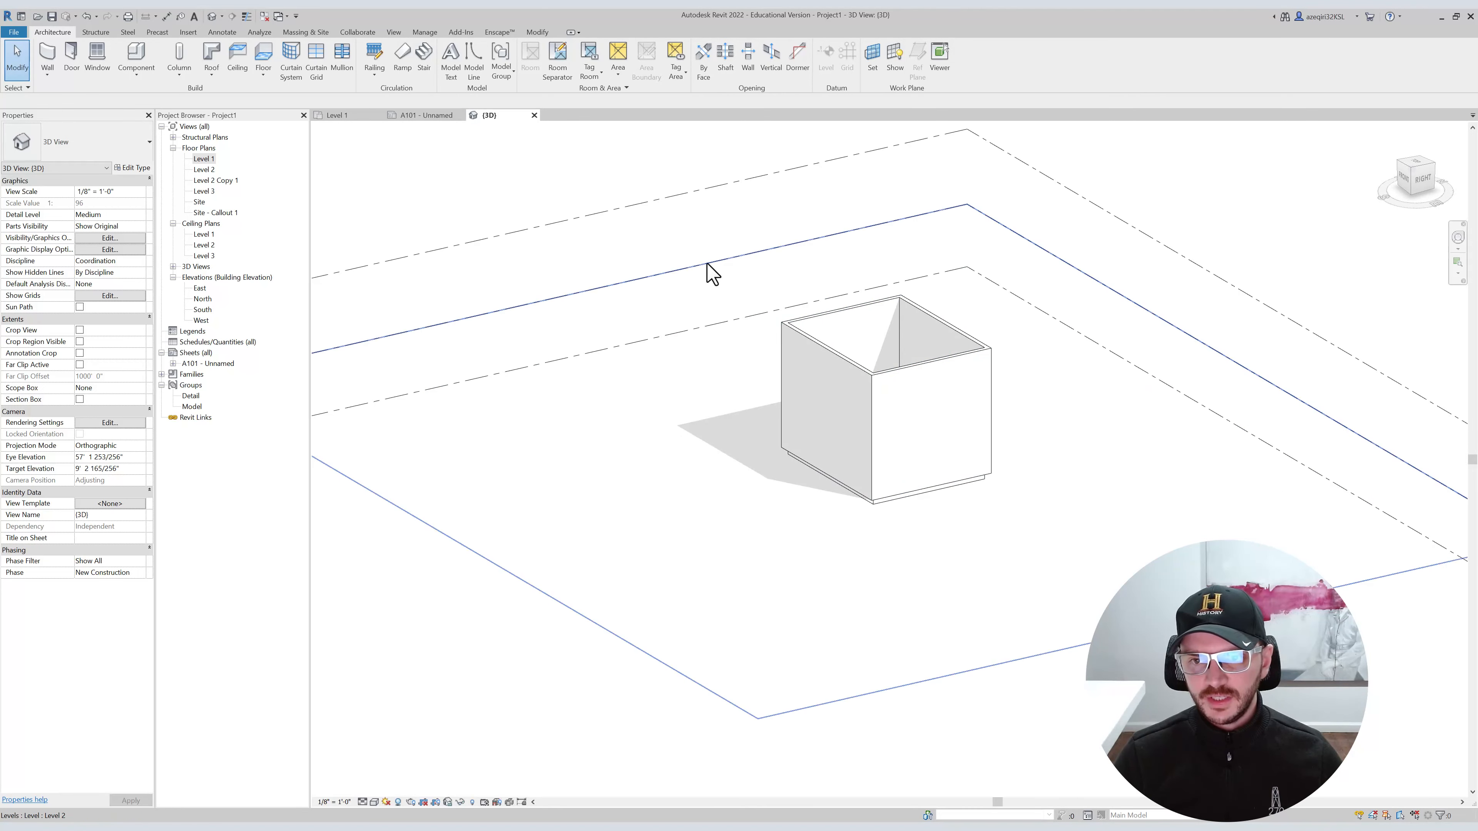
# Open the Level 1 floor plan and draw a building section from outside the box through its west wall into the middle.
pyautogui.keyDown('shift'); pyautogui.moveTo(723, 245); pyautogui.dragTo(755, 256, button='middle'); pyautogui.keyUp('shift')
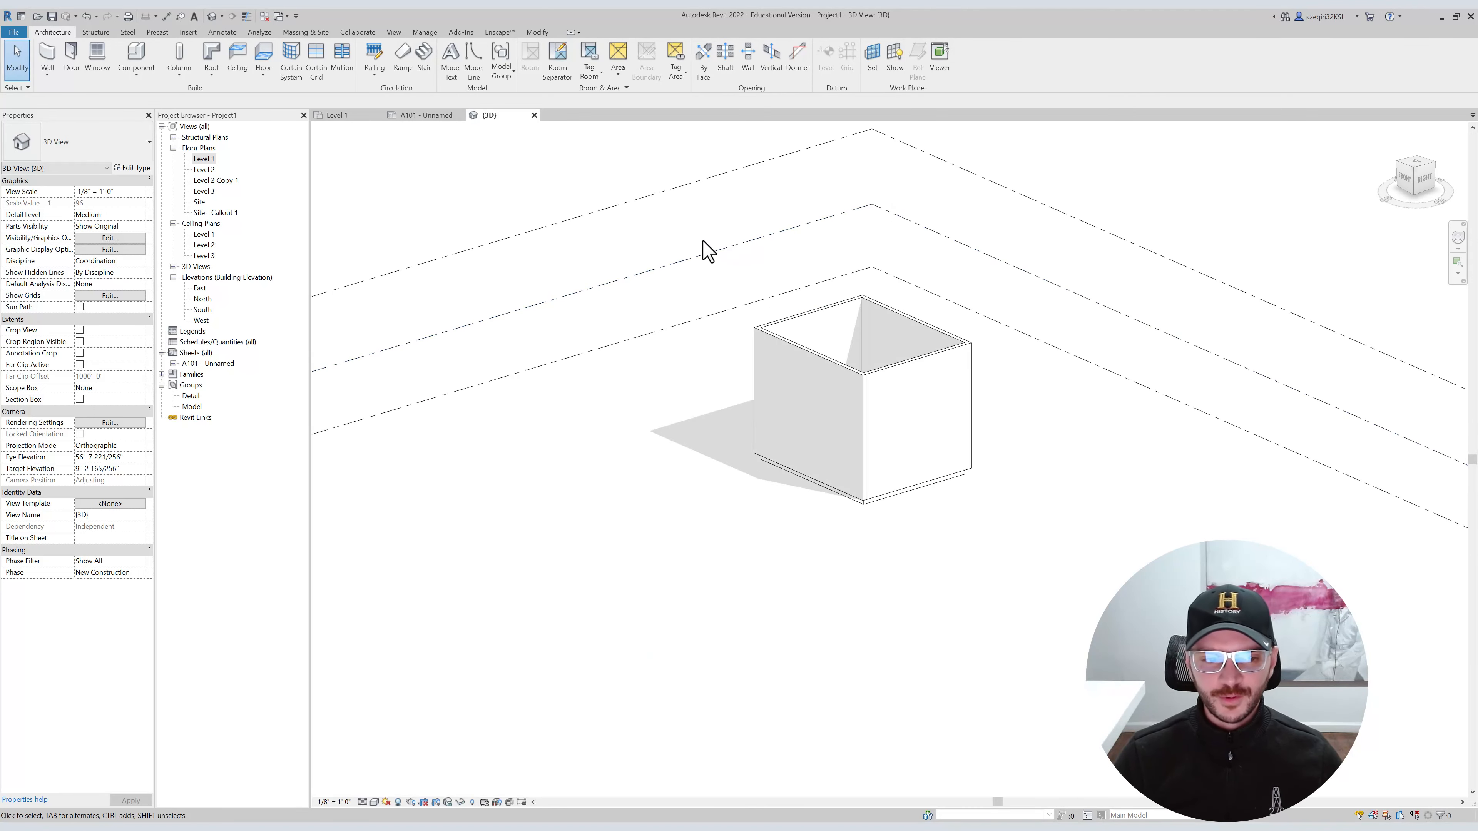
pyautogui.keyDown('shift'); pyautogui.moveTo(437, 364); pyautogui.dragTo(561, 340, button='middle'); pyautogui.keyUp('shift')
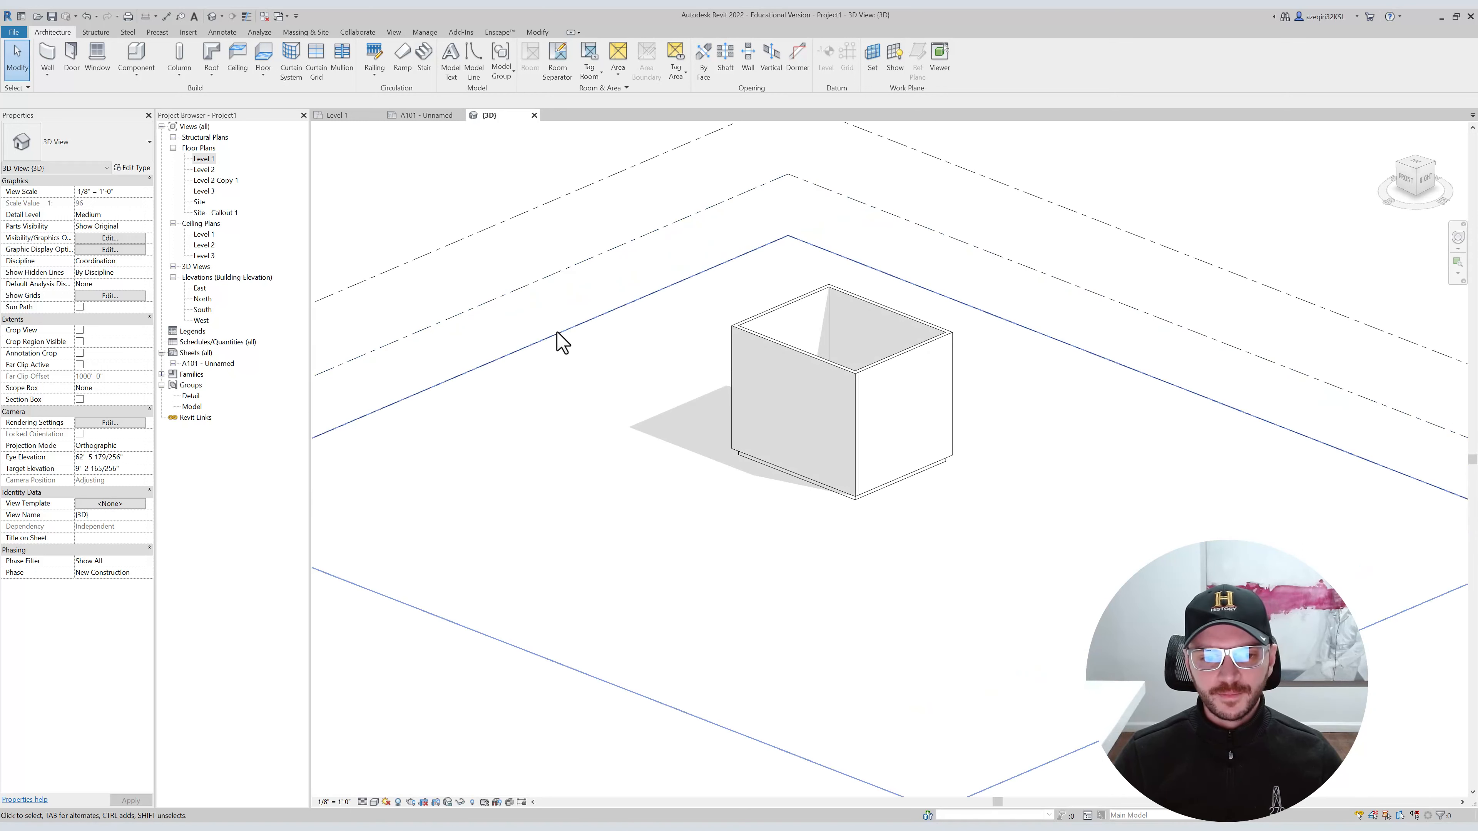
pyautogui.doubleClick(204, 159)
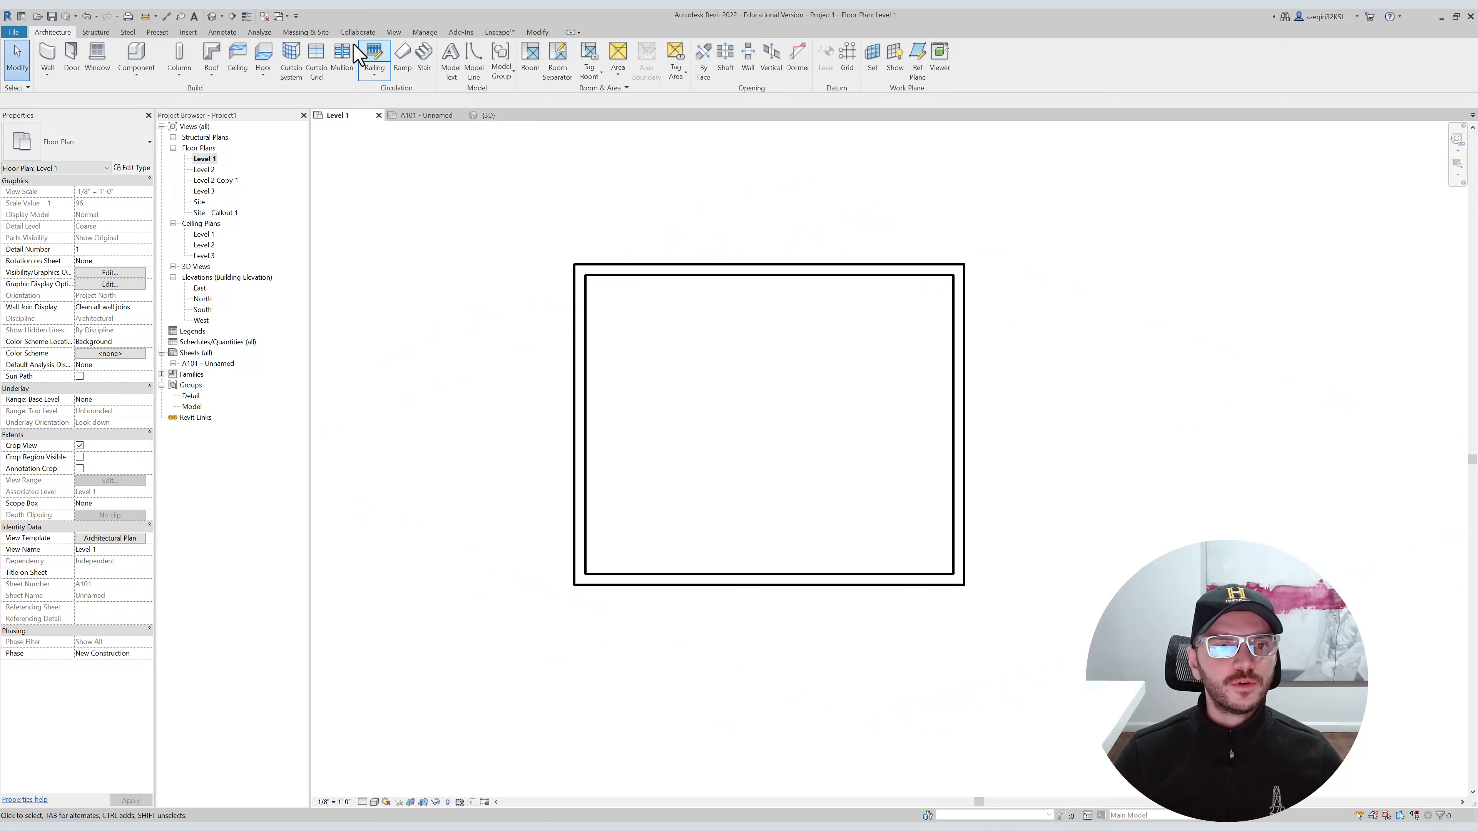
pyautogui.click(393, 32)
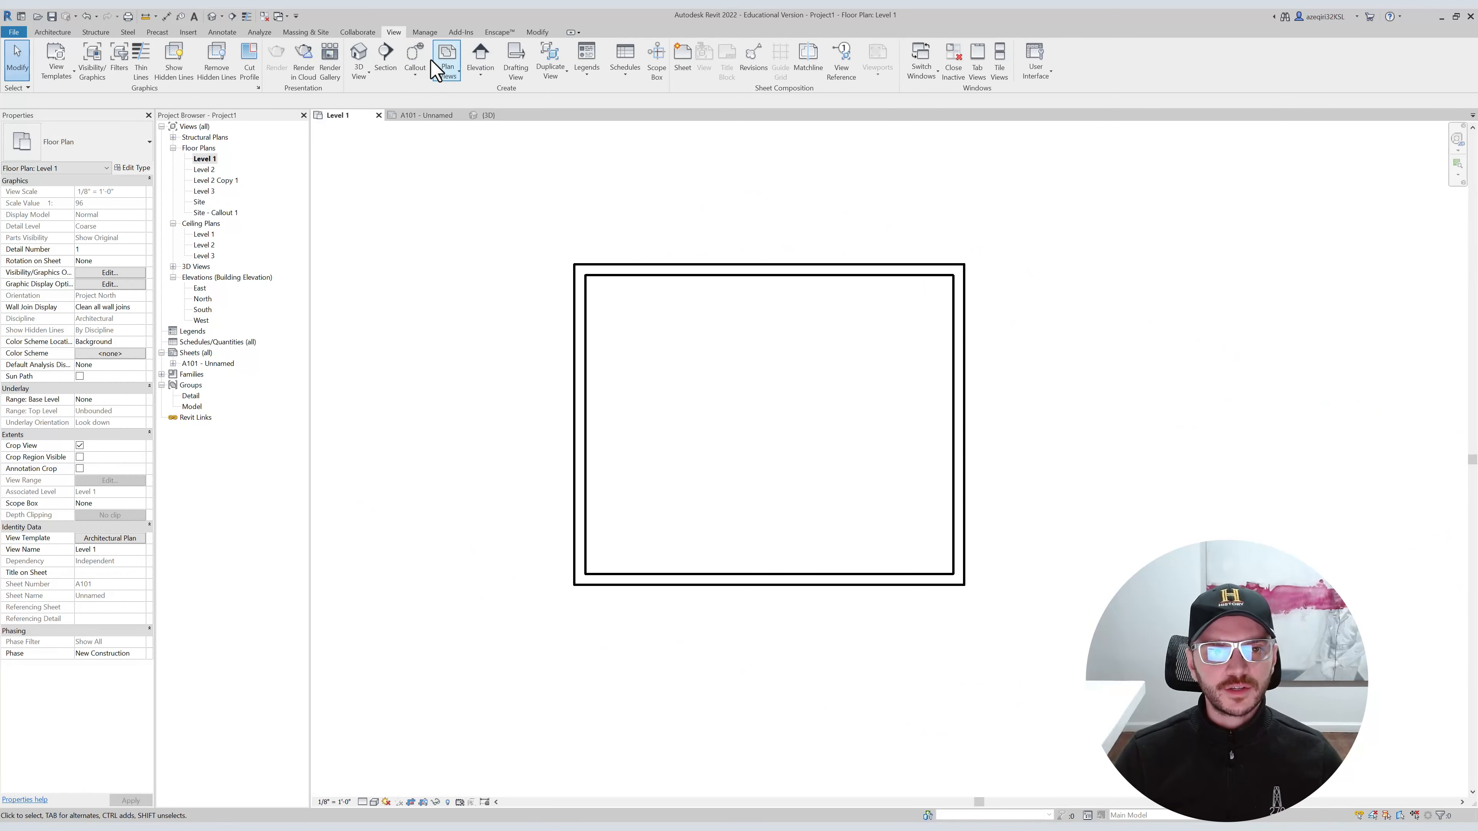
pyautogui.click(387, 57)
pyautogui.click(479, 434)
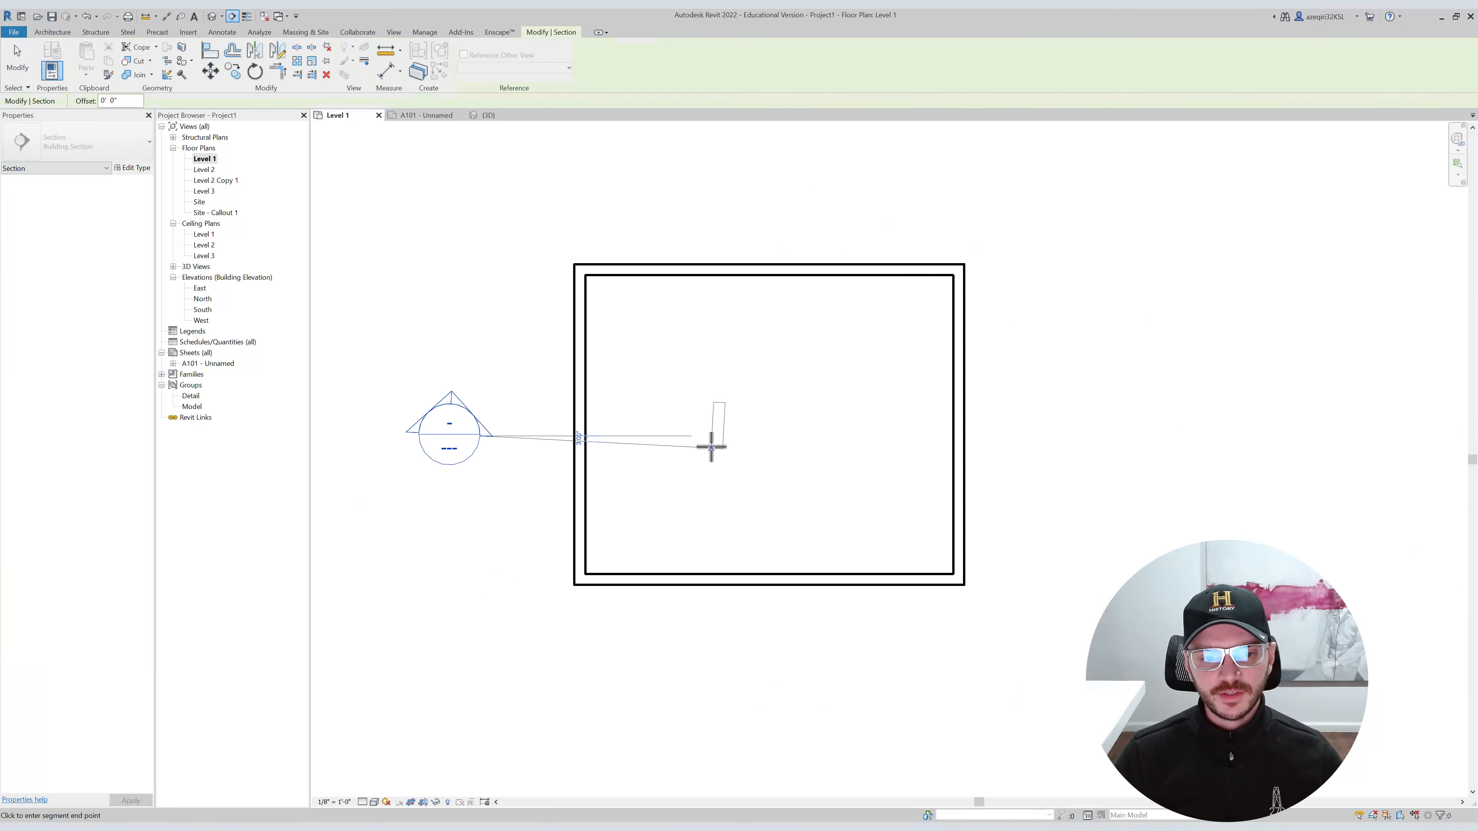
pyautogui.click(716, 429)
pyautogui.press('Escape')
pyautogui.press('Escape')
pyautogui.click(709, 428)
pyautogui.moveTo(716, 428); pyautogui.dragTo(729, 448)
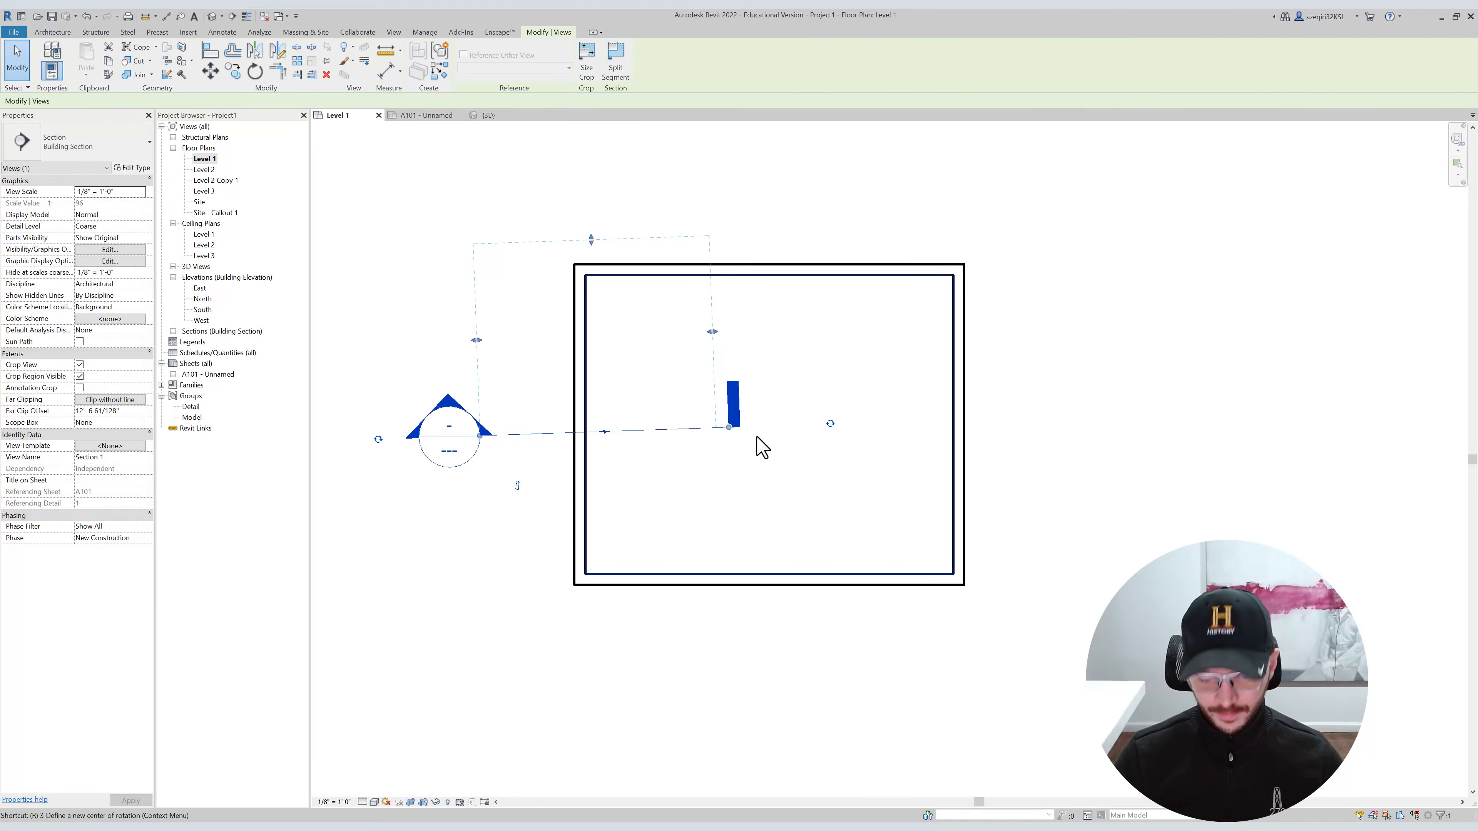
# Straighten the slanted section line so that it runs horizontally across the west wall.
pyautogui.press('r')
pyautogui.press('o')
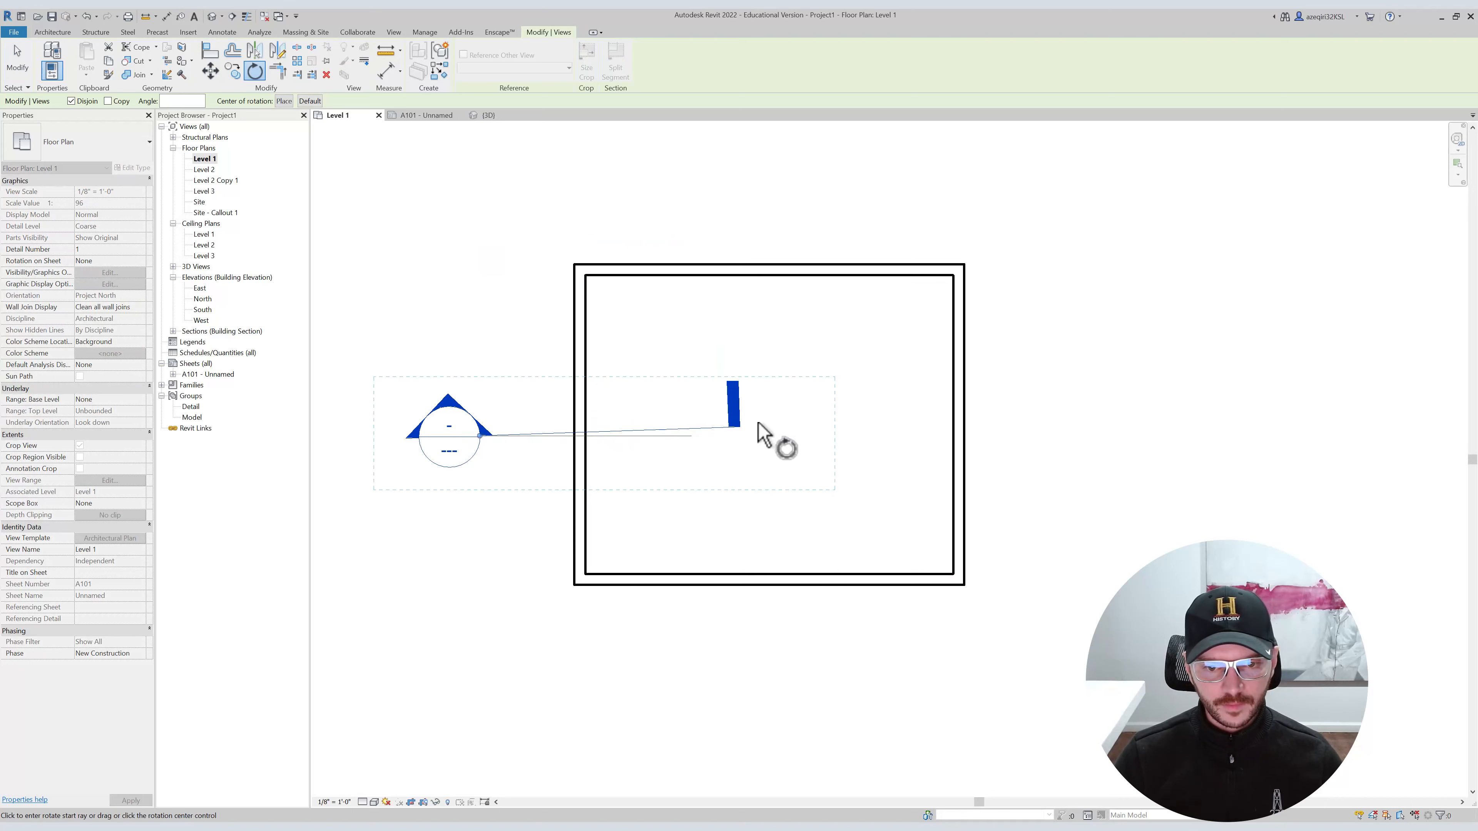
pyautogui.click(723, 428)
pyautogui.click(718, 438)
pyautogui.press('Escape')
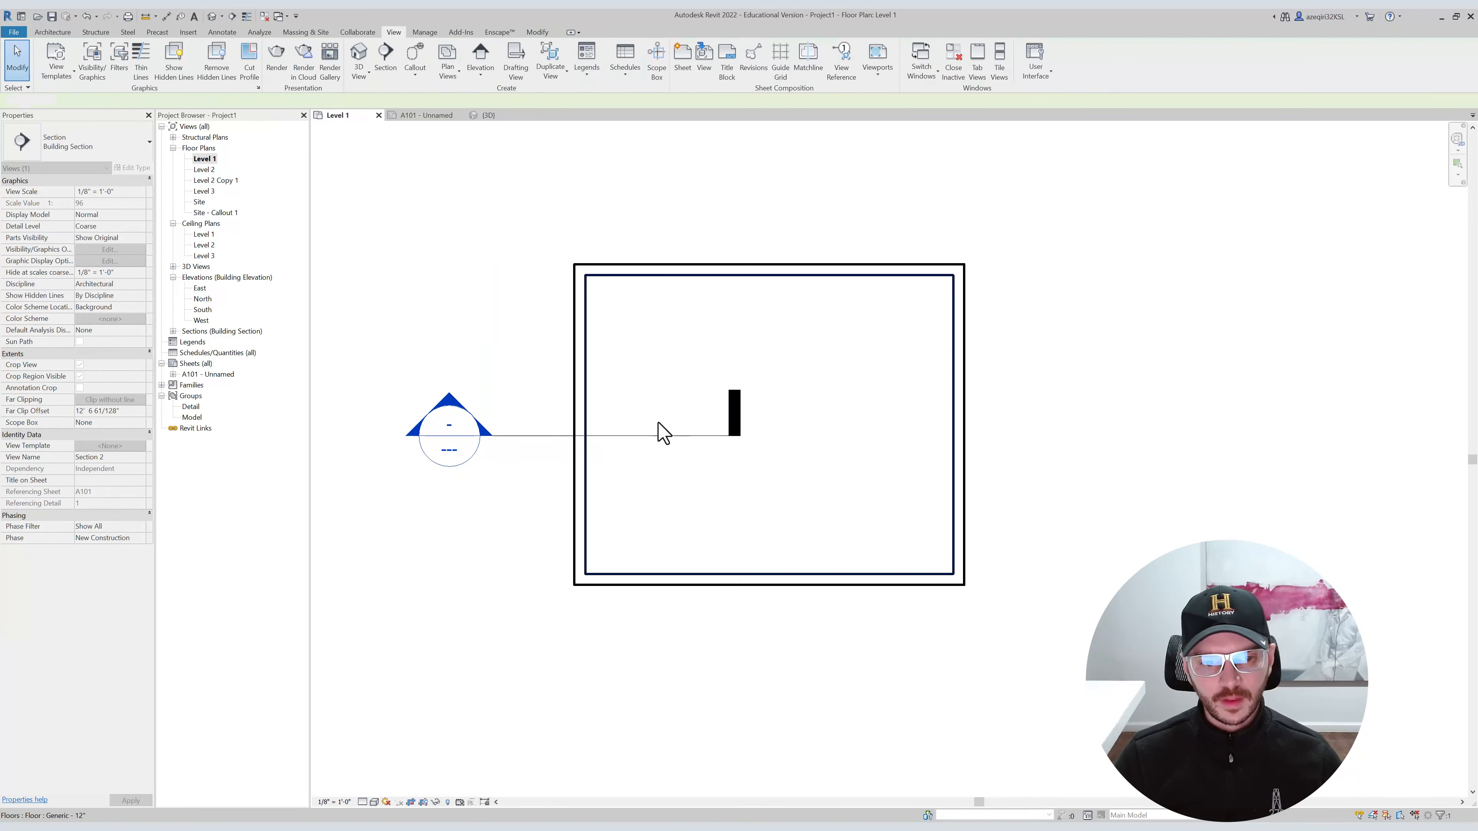
pyautogui.click(535, 437)
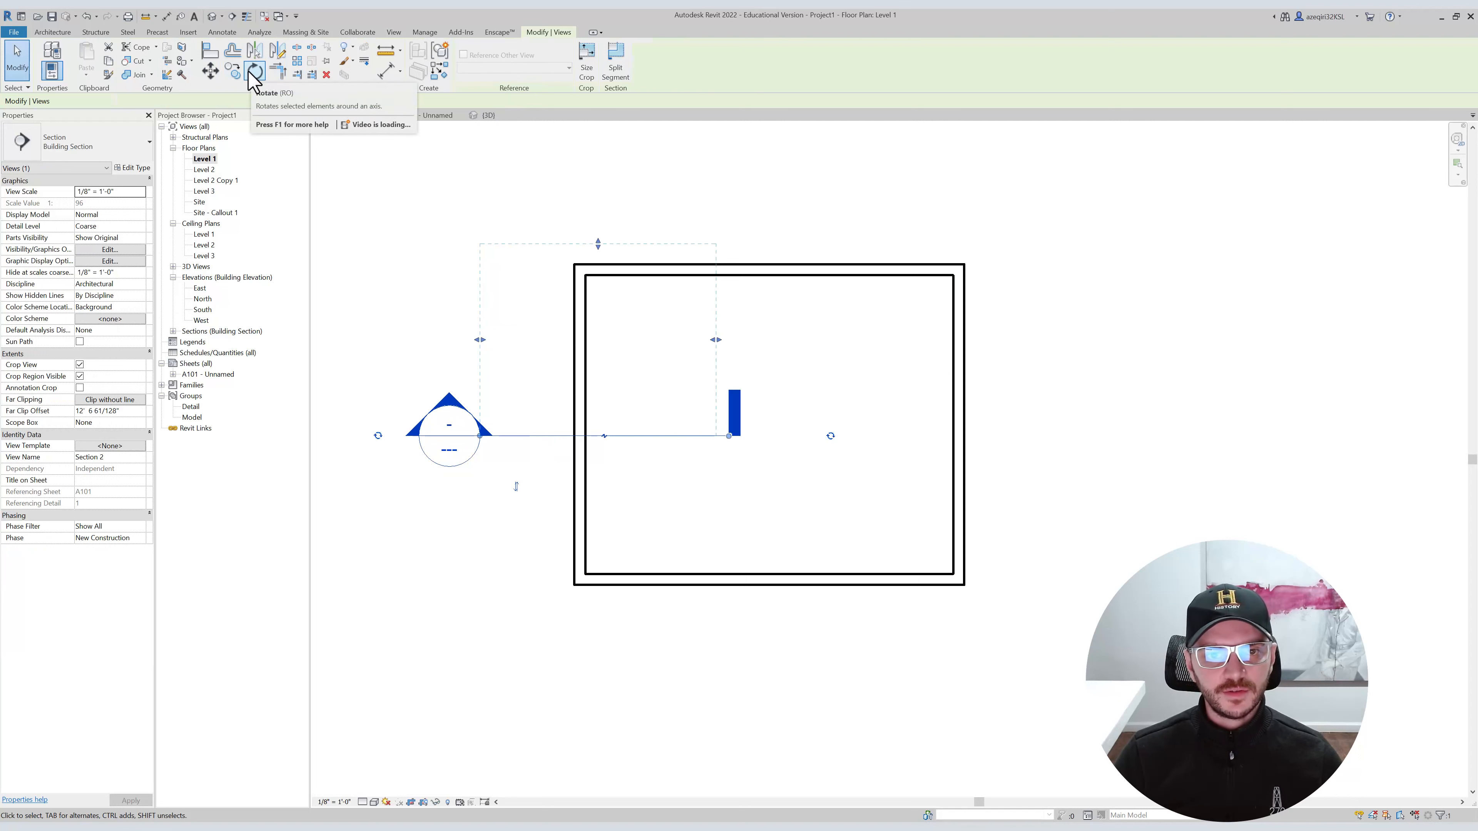
pyautogui.moveTo(537, 441); pyautogui.dragTo(537, 455, button='middle')
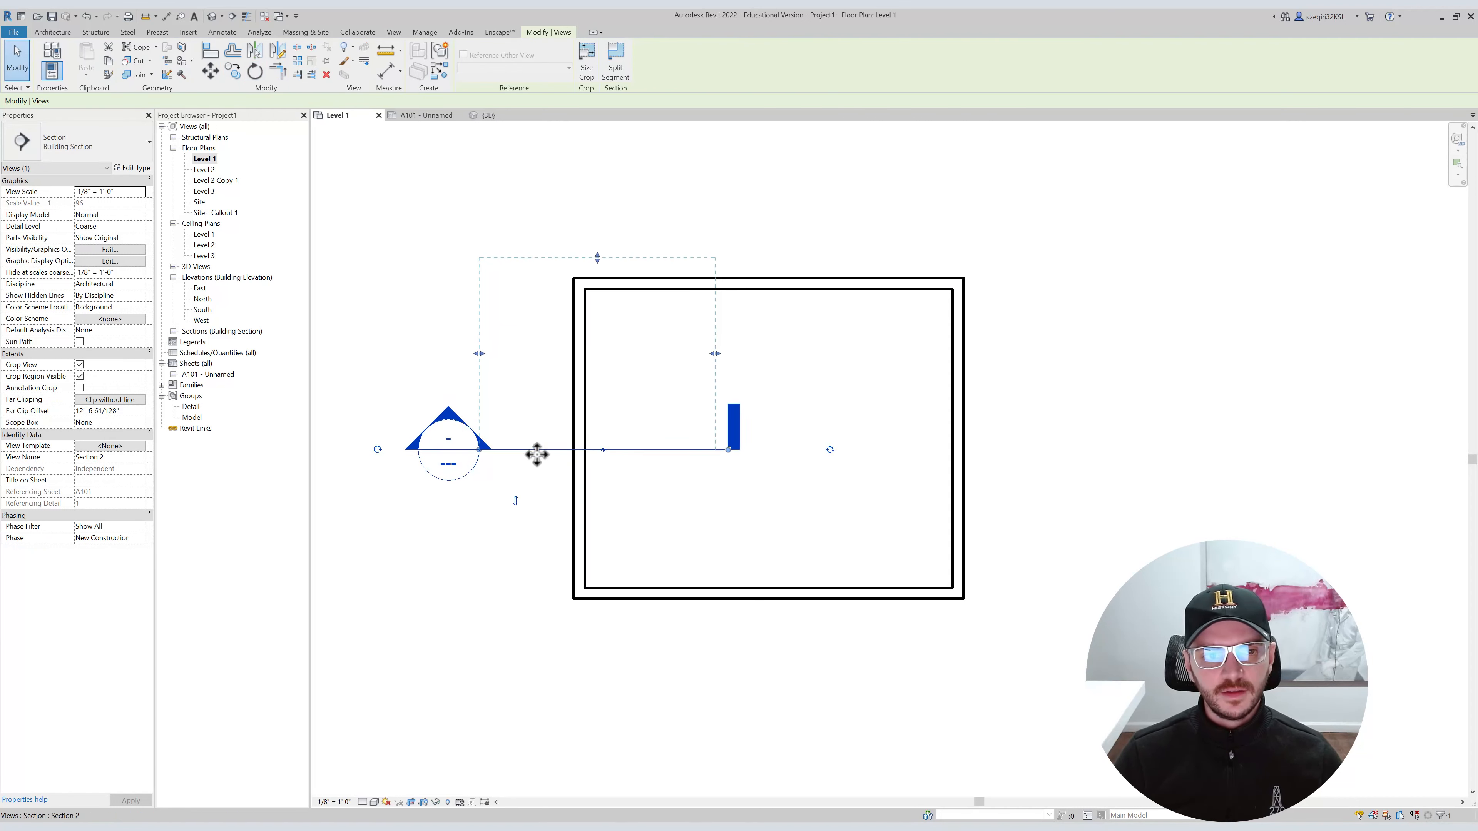
pyautogui.click(531, 460)
pyautogui.click(522, 452)
pyautogui.press('r')
pyautogui.press('o')
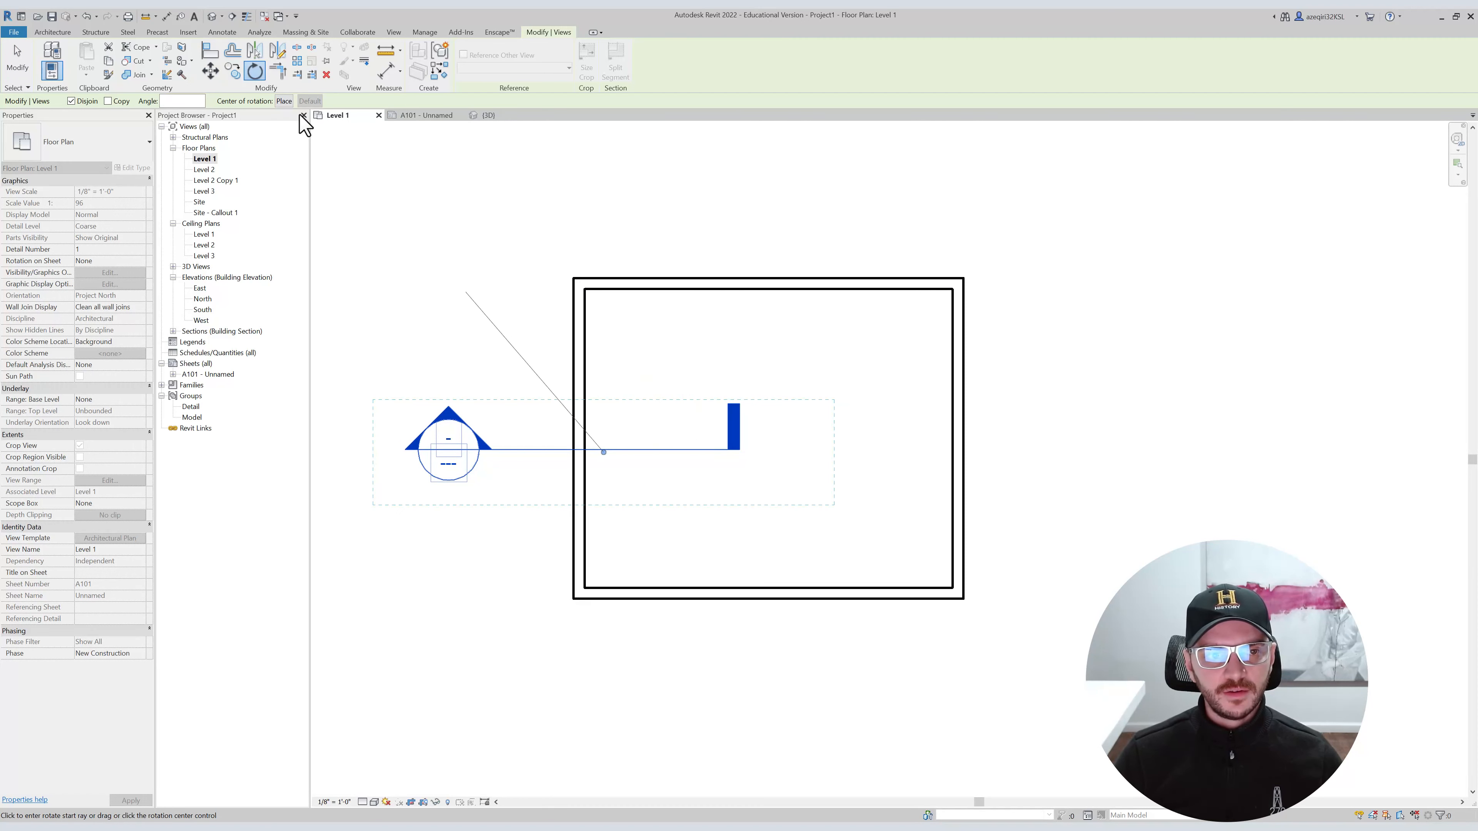
pyautogui.click(285, 102)
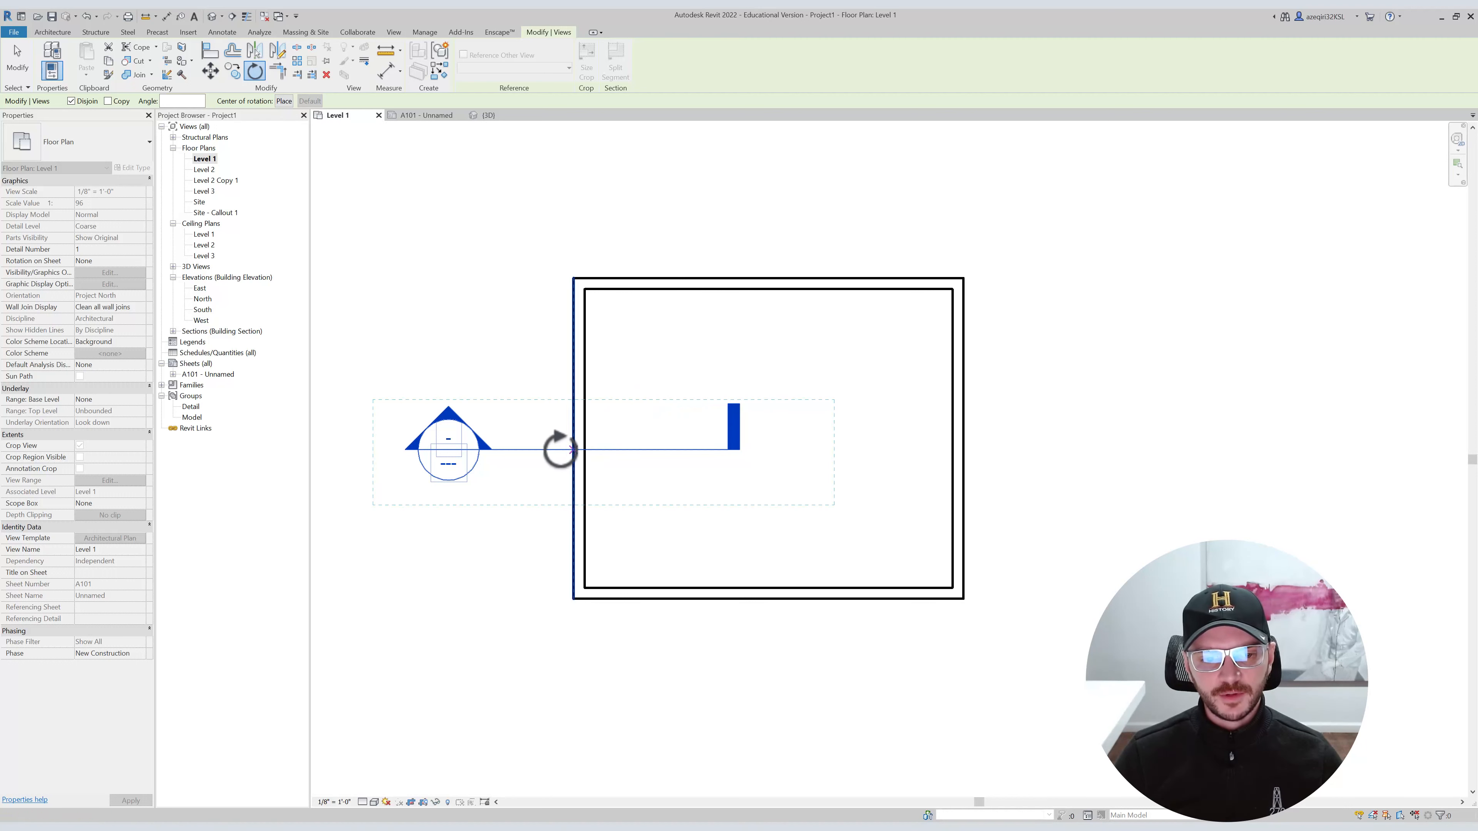
pyautogui.click(499, 450)
pyautogui.click(479, 450)
pyautogui.click(694, 450)
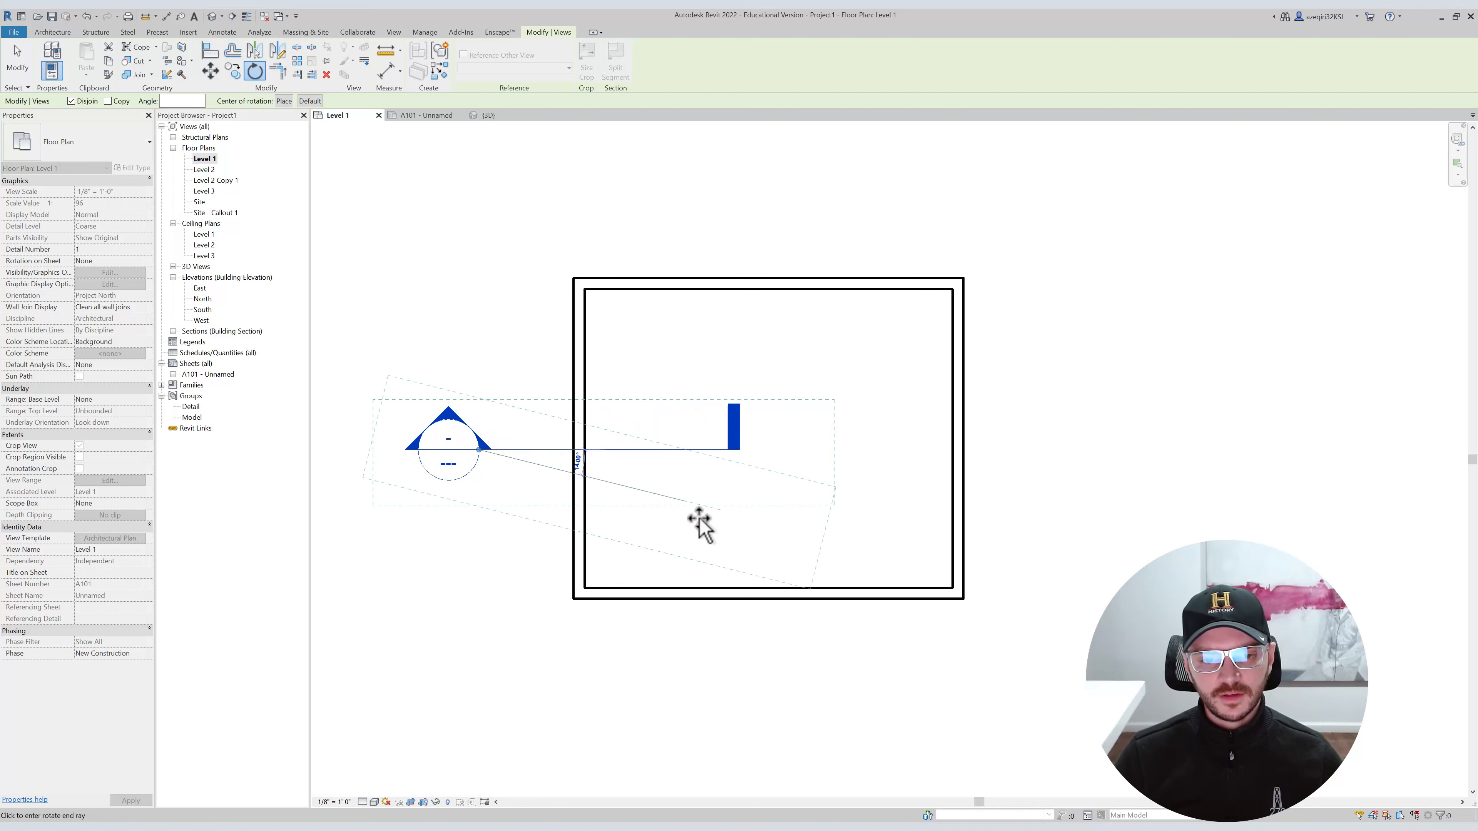
pyautogui.press('Escape')
pyautogui.press('Escape')
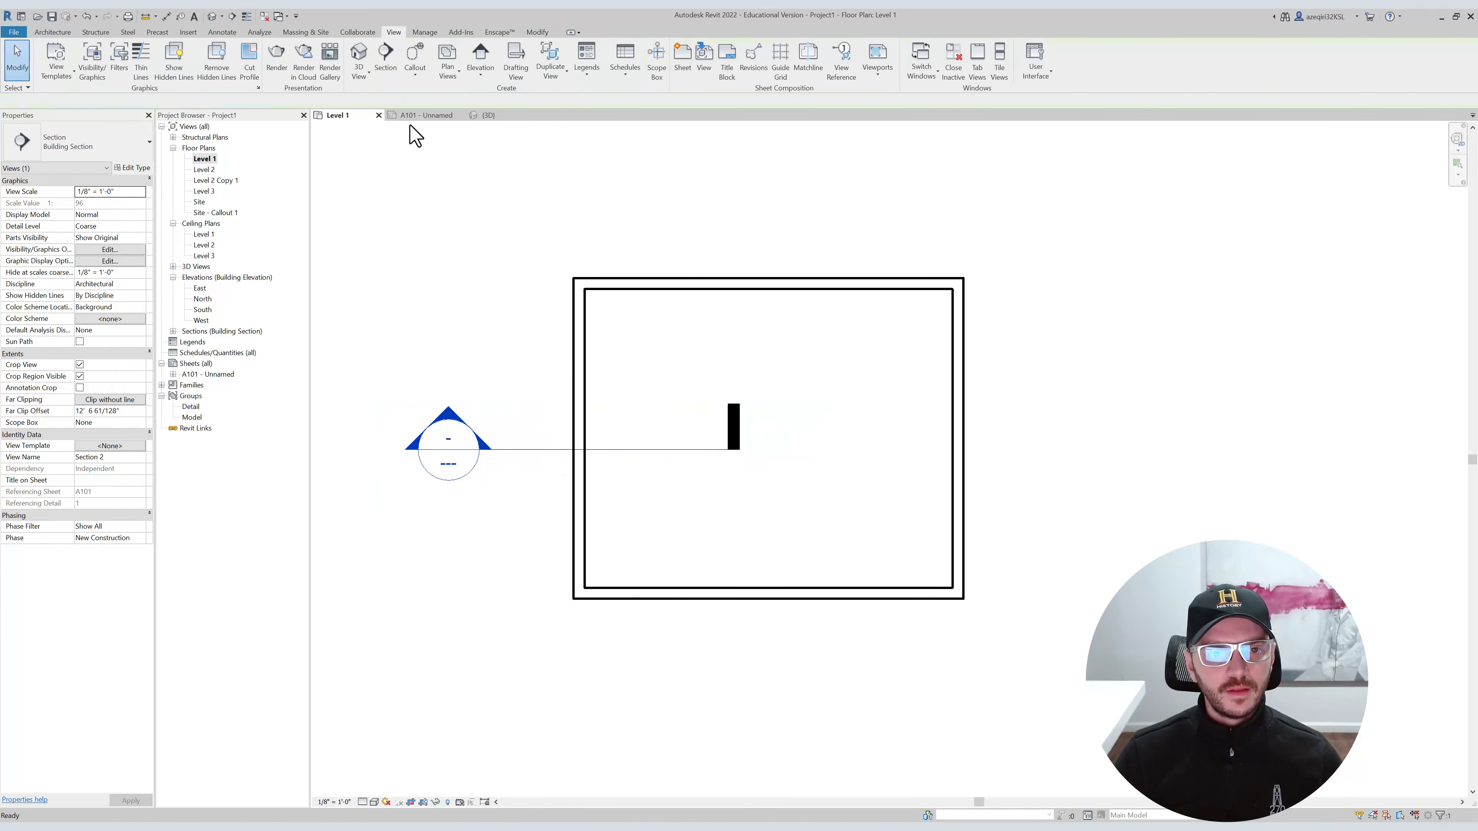
# Open sheet A101, remove the large viewport and move the Level 1 viewport to the sheet's lower right, beside the title block.
pyautogui.click(421, 115)
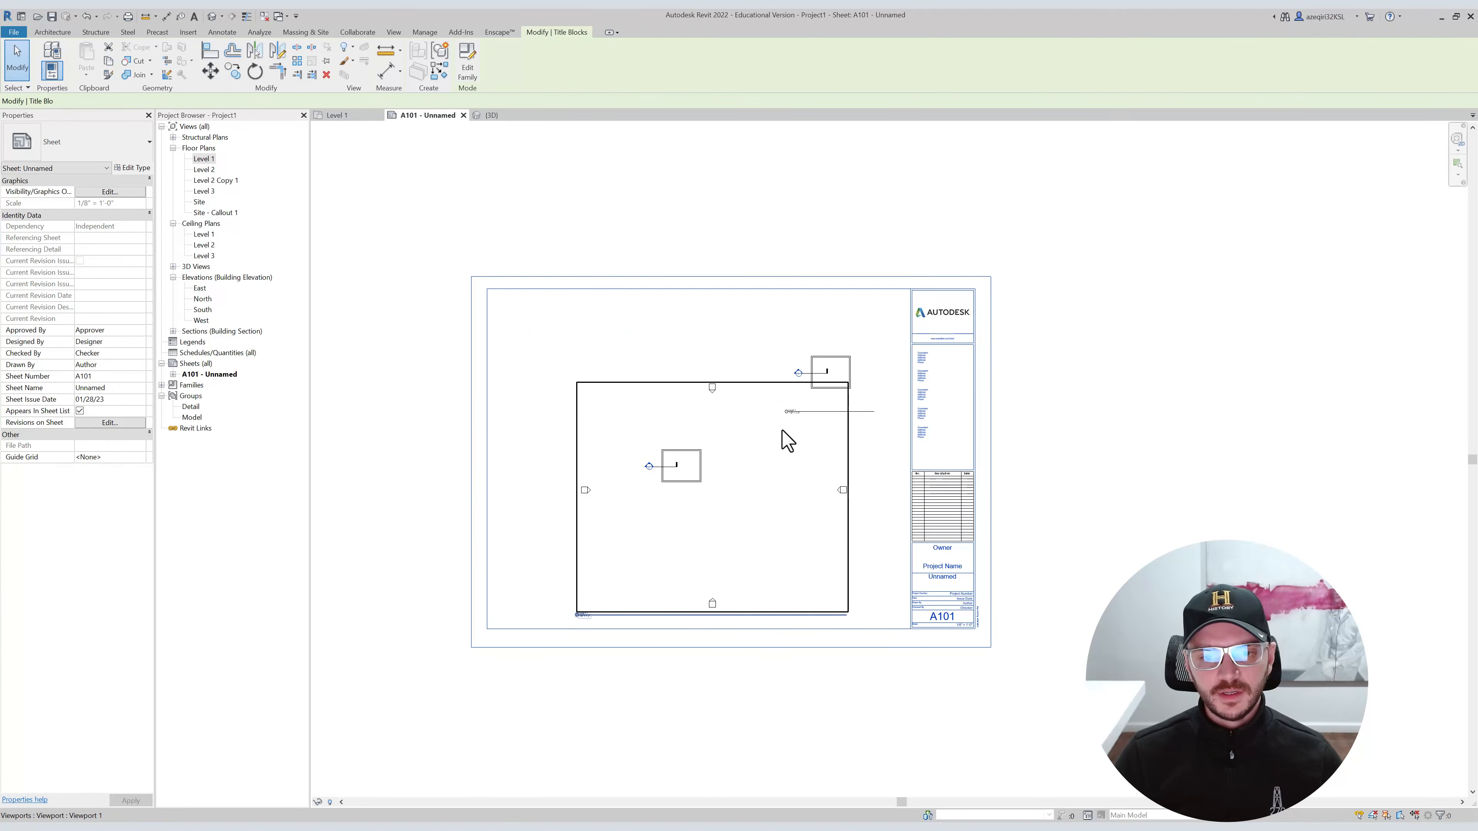
pyautogui.click(702, 483)
pyautogui.click(838, 384)
pyautogui.moveTo(841, 383); pyautogui.dragTo(859, 572)
pyautogui.click(827, 473)
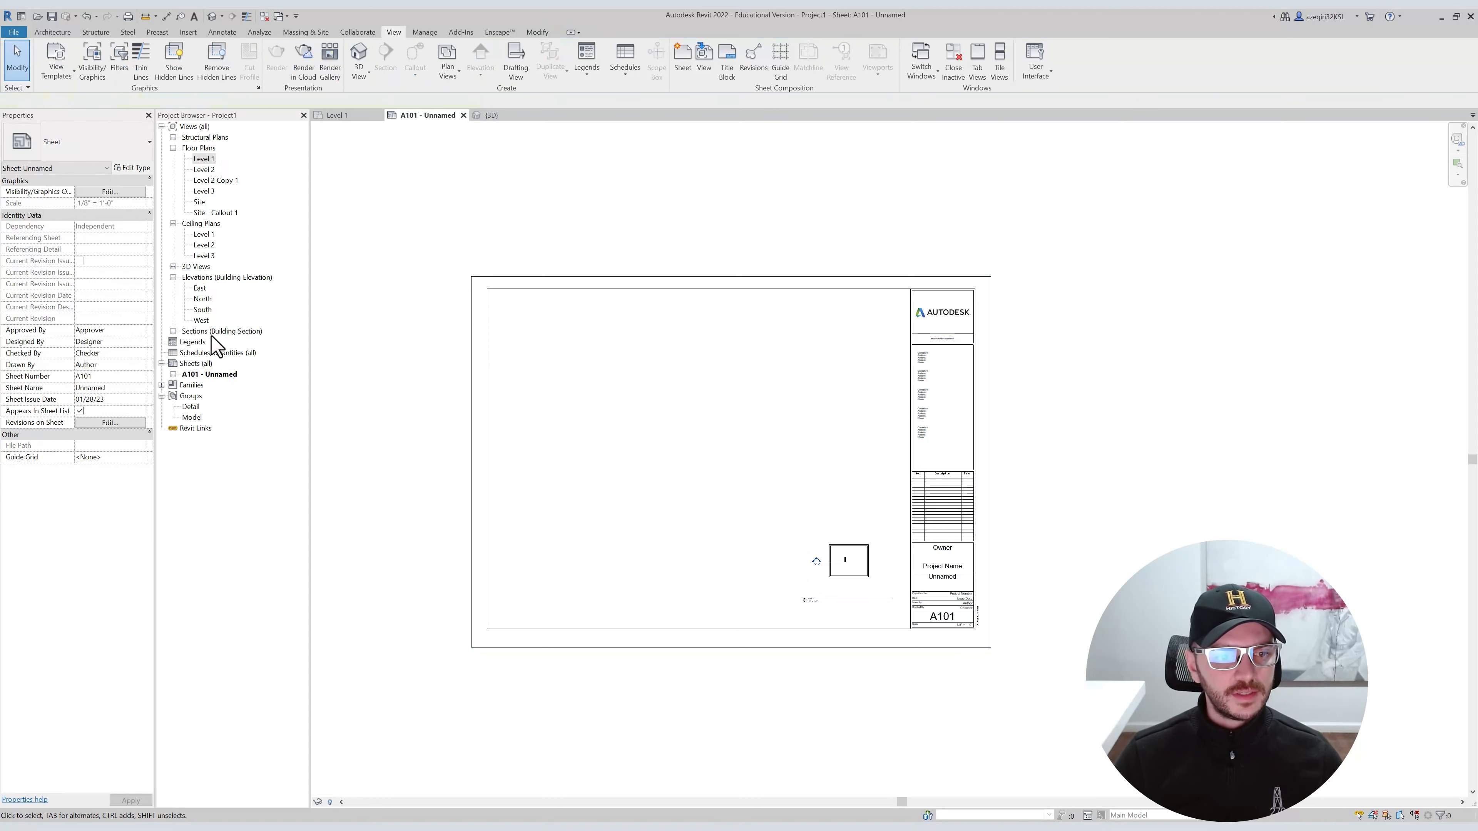
# Place the Section 2 view on sheet A101 directly above the Level 1 viewport.
pyautogui.click(182, 331)
pyautogui.click(173, 331)
pyautogui.click(208, 342)
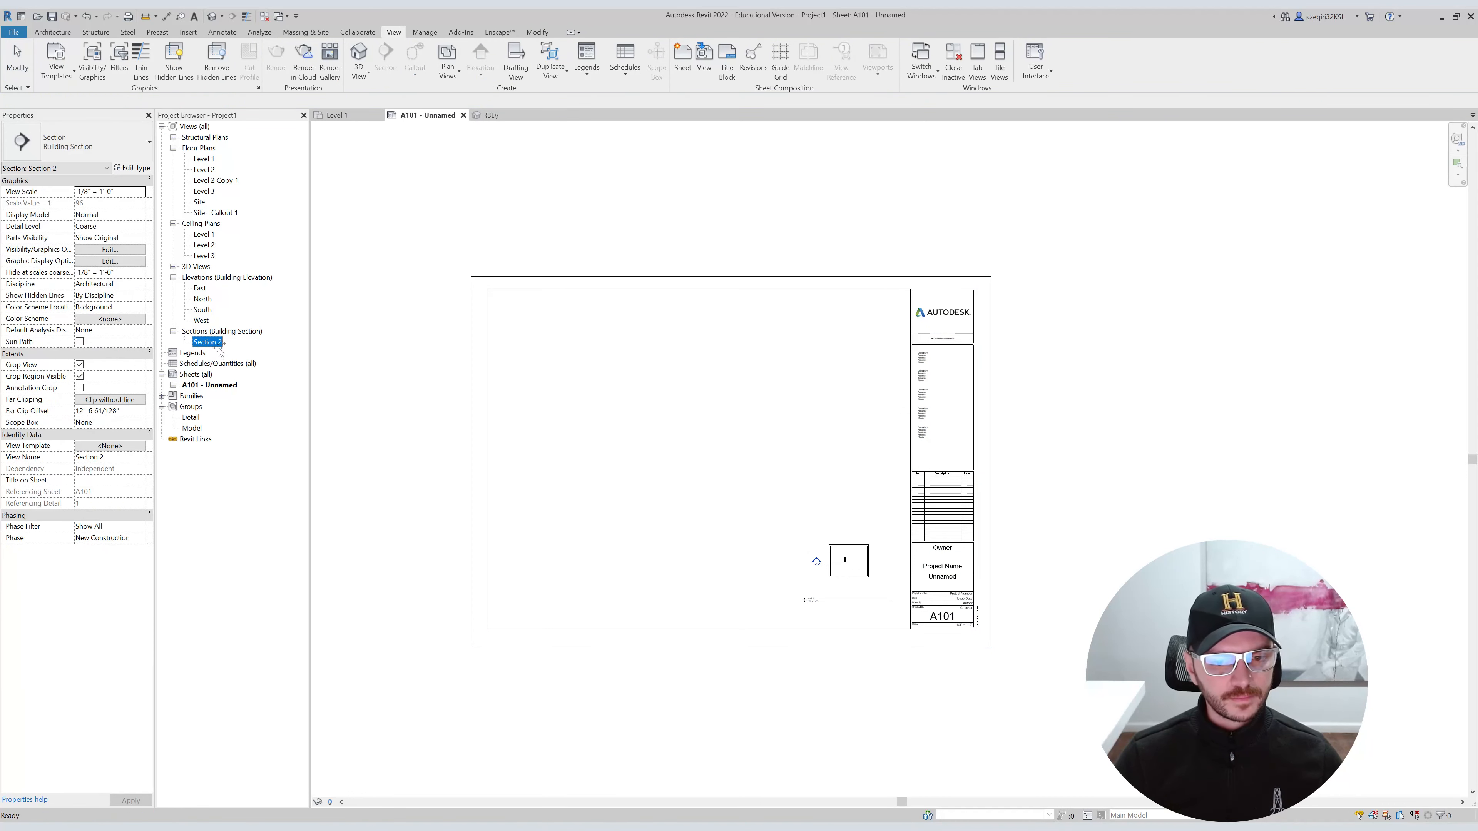
pyautogui.click(839, 480)
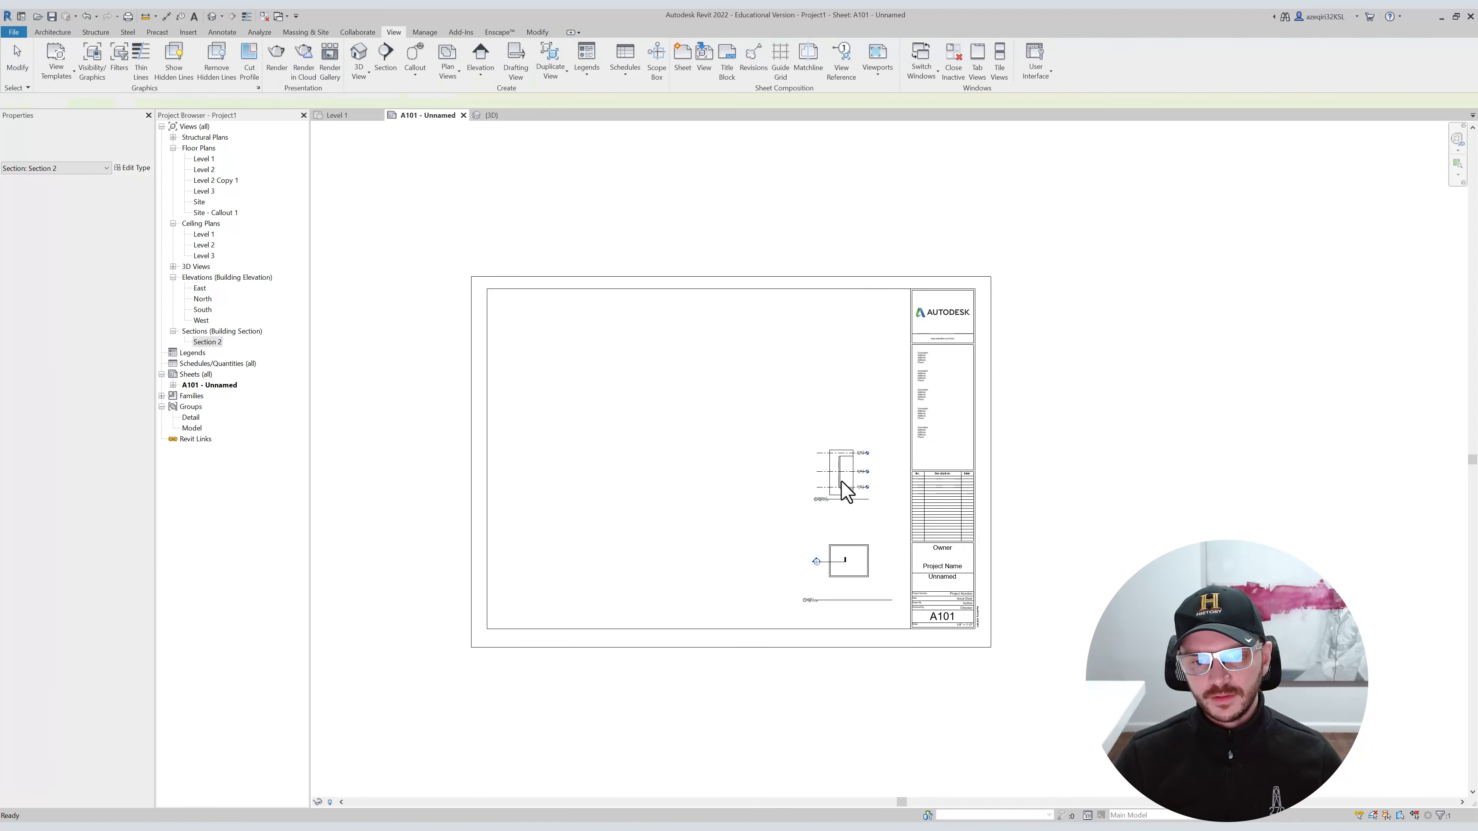
# Activate the Level 1 viewport on the sheet and align the floor's west boundary line with the wall's exterior face, finishing the boundary edit.
pyautogui.scroll(2, 847, 483)
pyautogui.scroll(4, 855, 473)
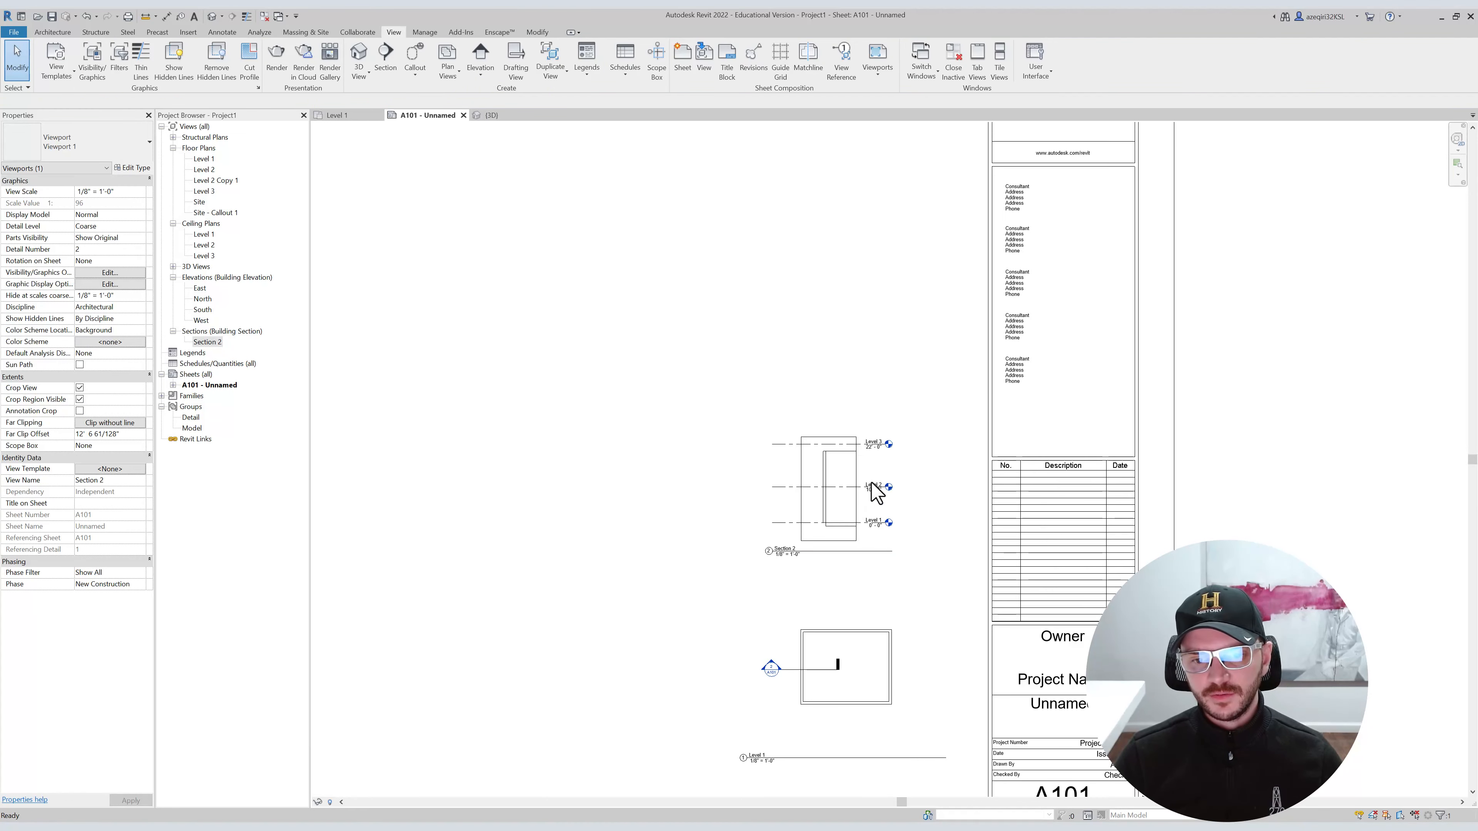
pyautogui.scroll(-3, 843, 451)
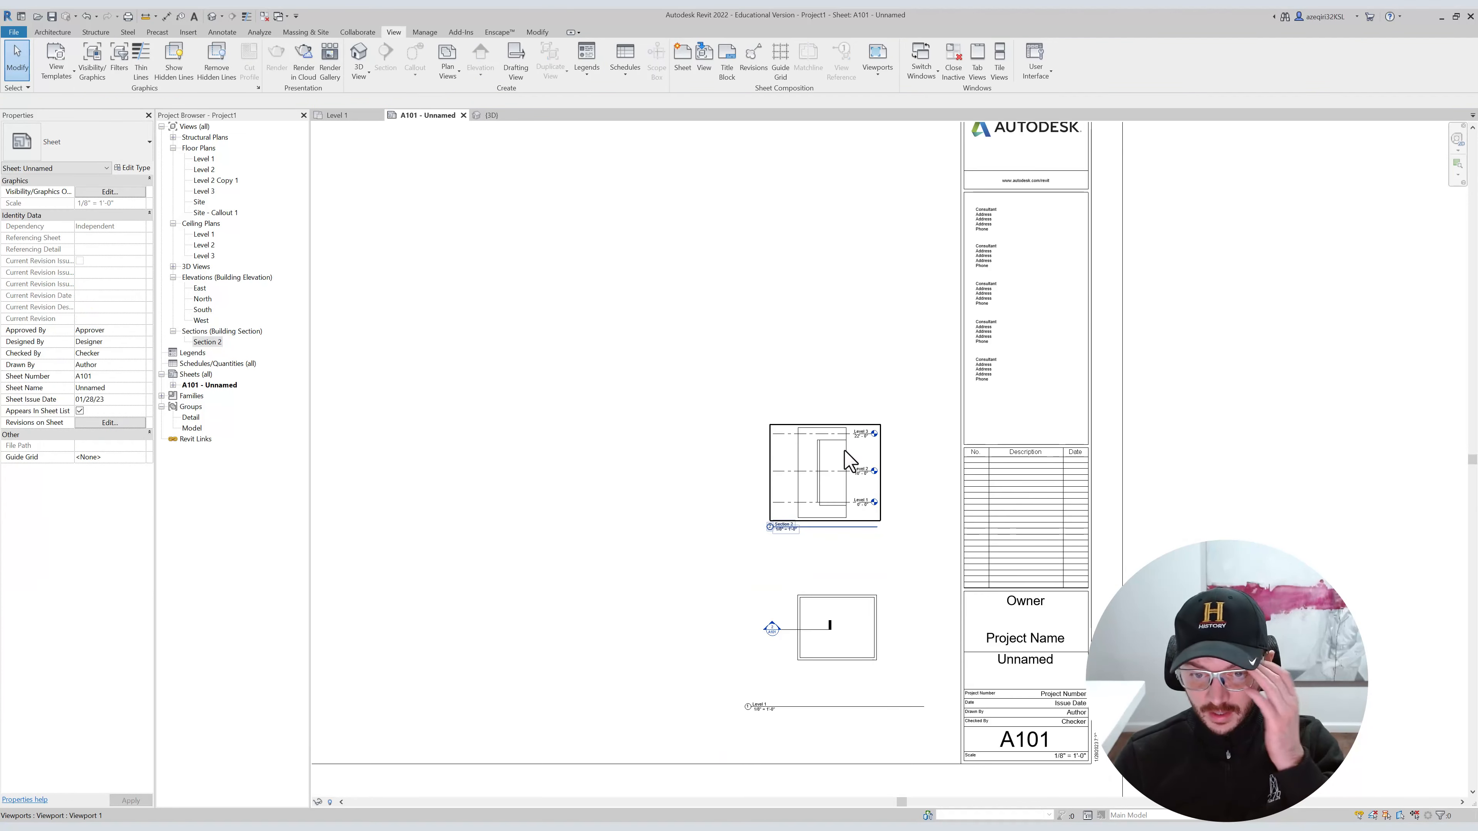
pyautogui.scroll(5, 851, 462)
pyautogui.scroll(-3, 804, 518)
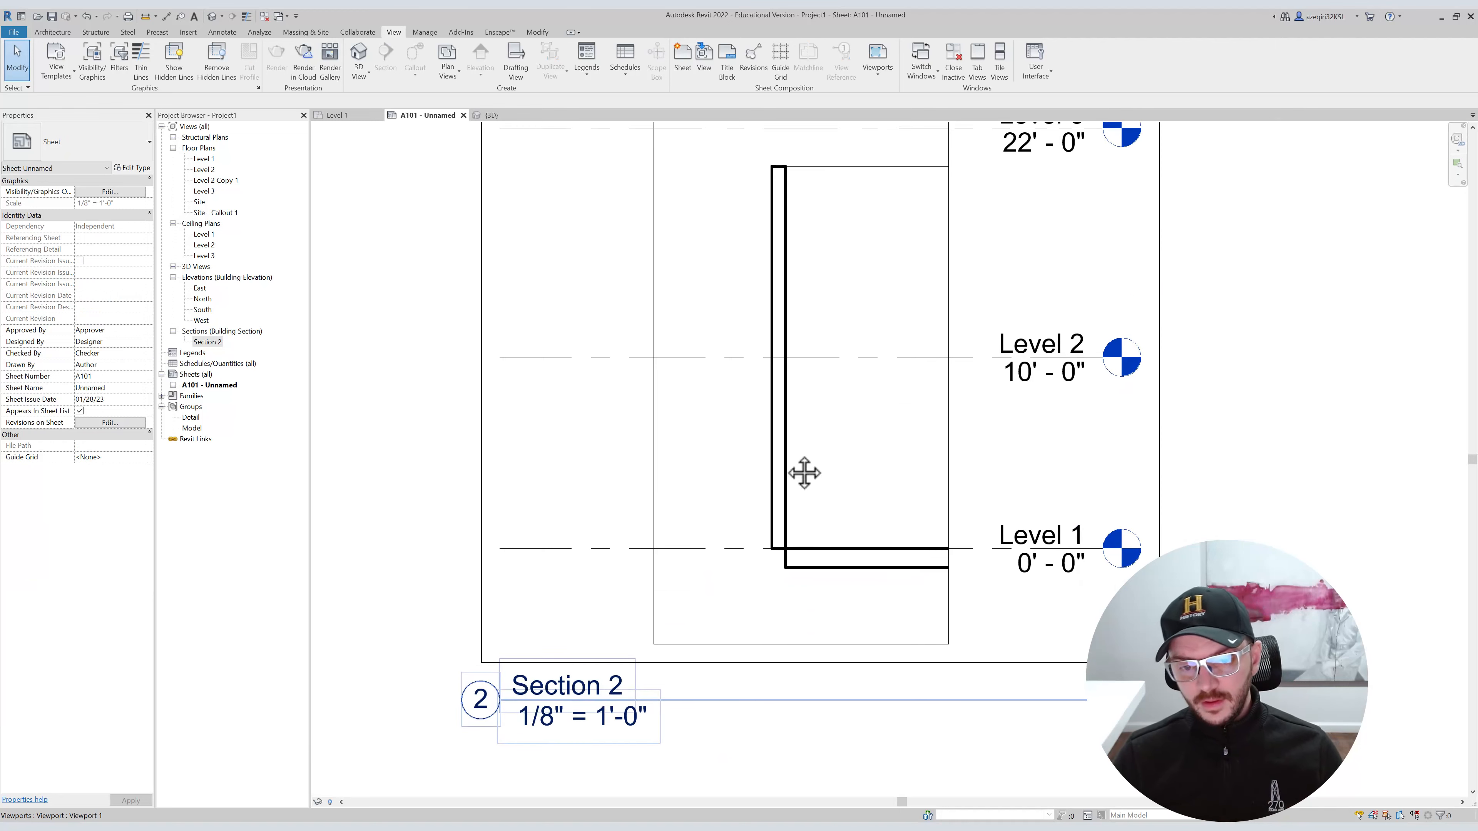
pyautogui.doubleClick(787, 570)
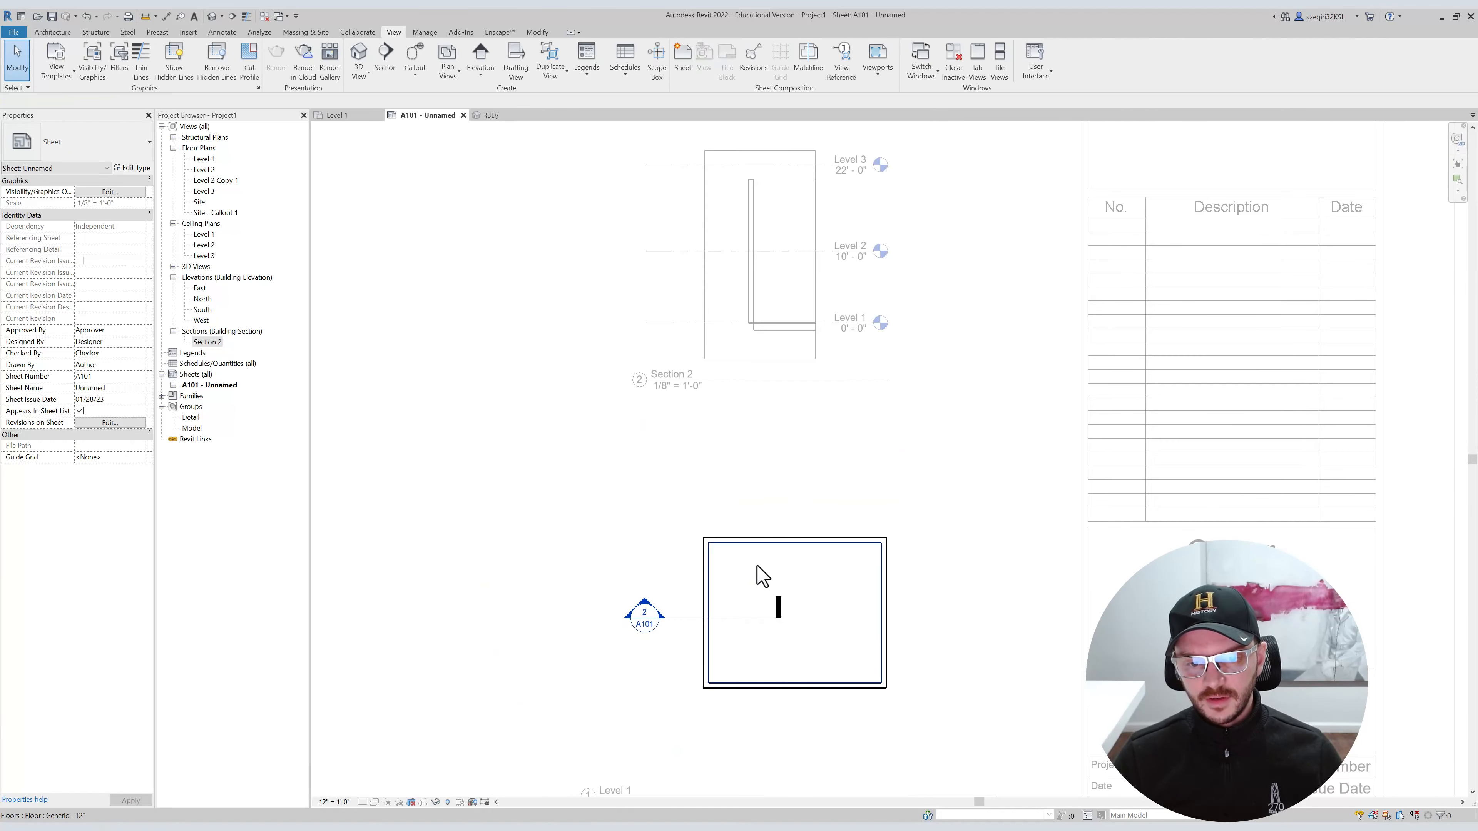
pyautogui.doubleClick(708, 579)
pyautogui.press('l')
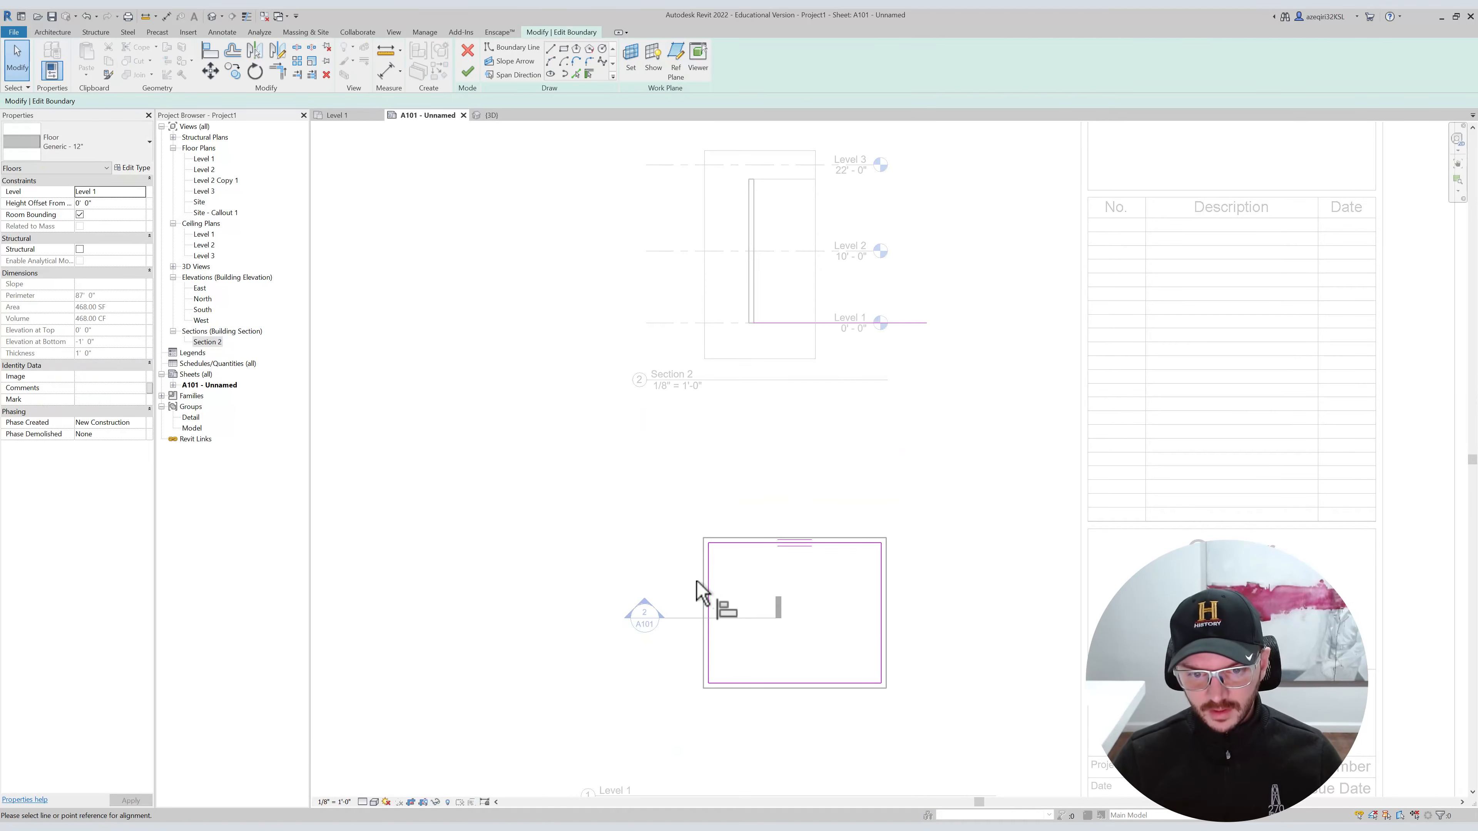
pyautogui.scroll(2, 696, 582)
pyautogui.click(706, 583)
pyautogui.click(714, 559)
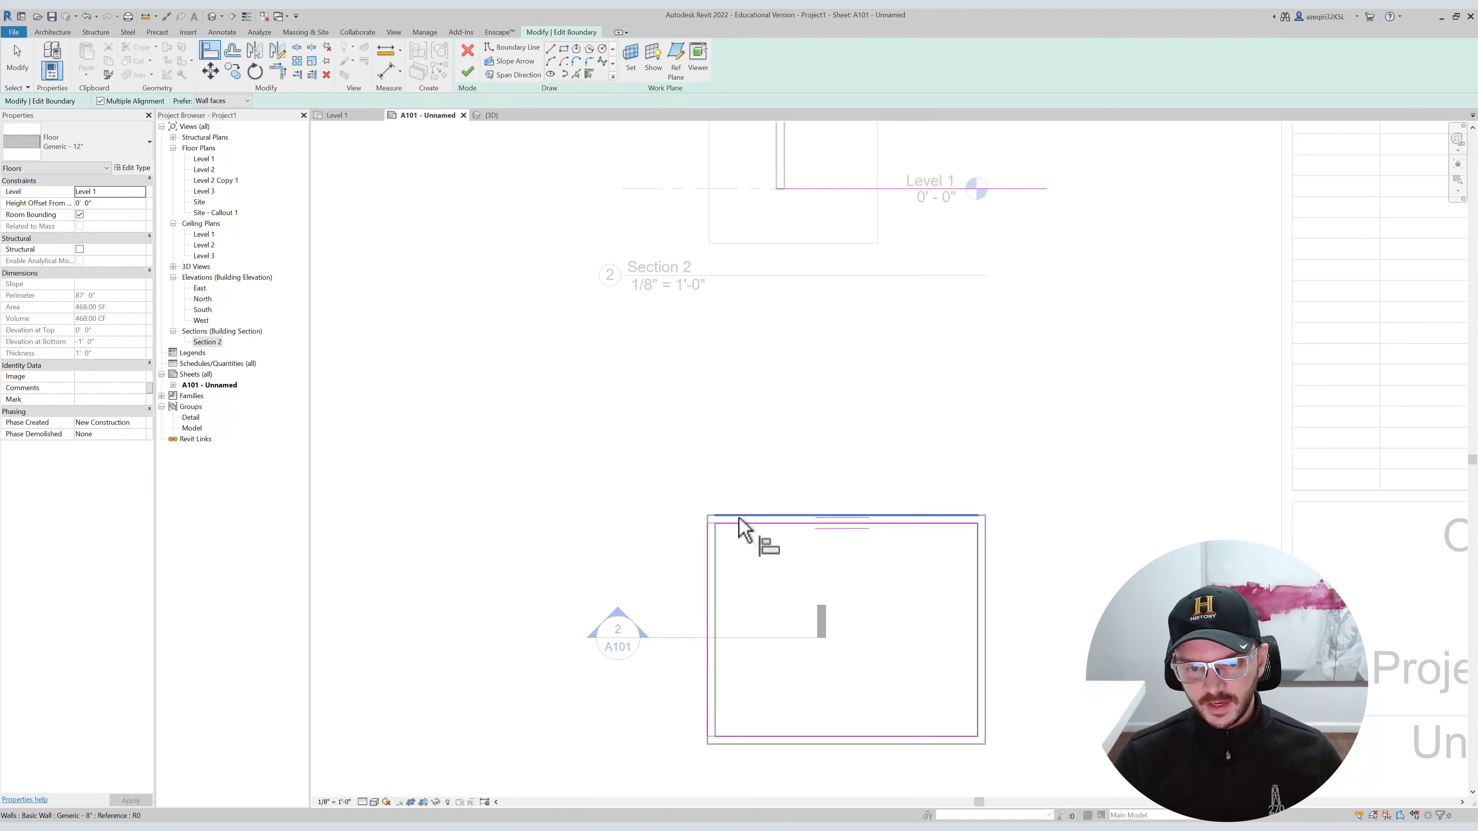
pyautogui.press('m')
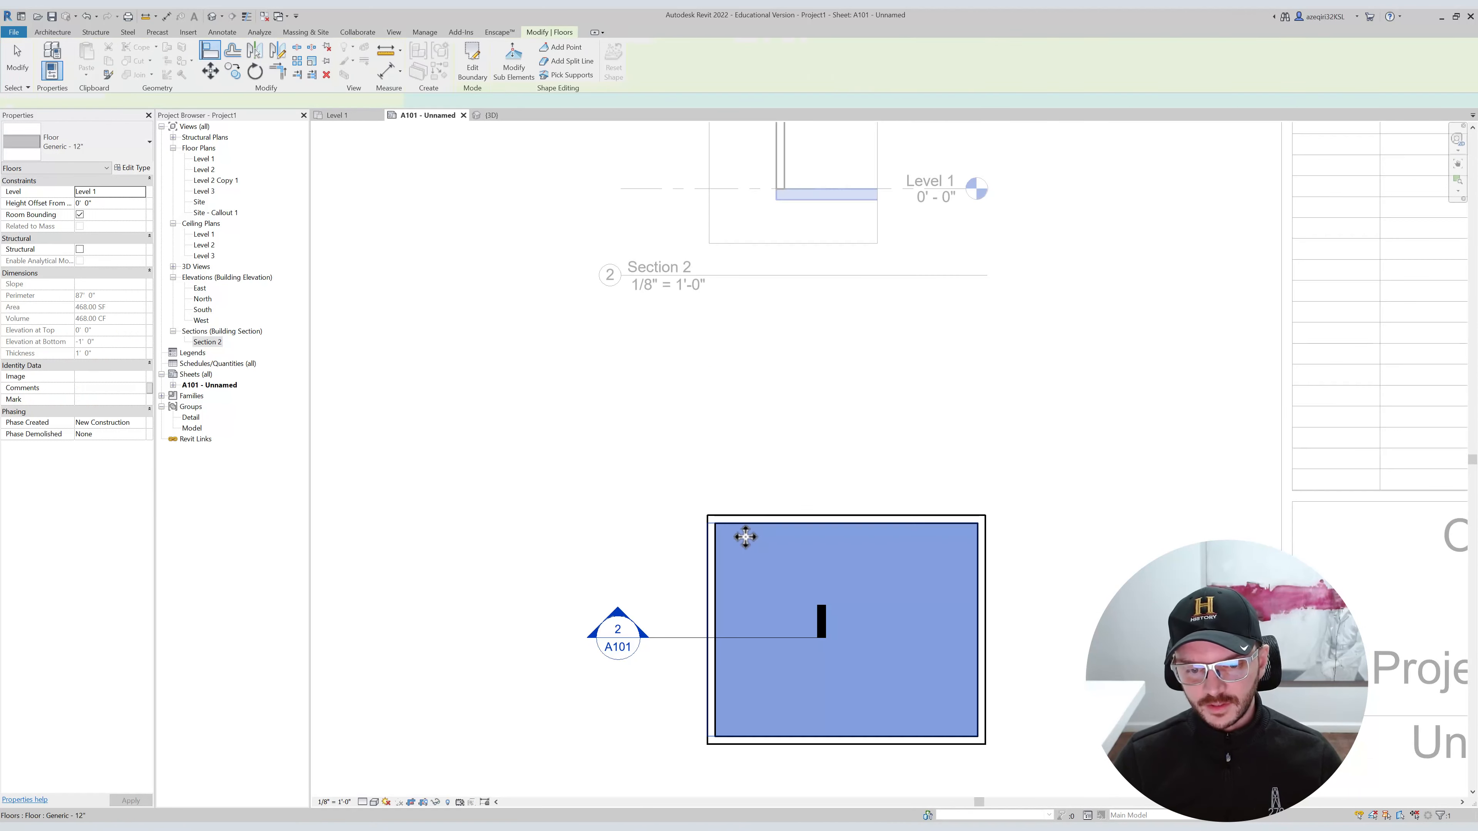
pyautogui.click(746, 317)
pyautogui.press('f')
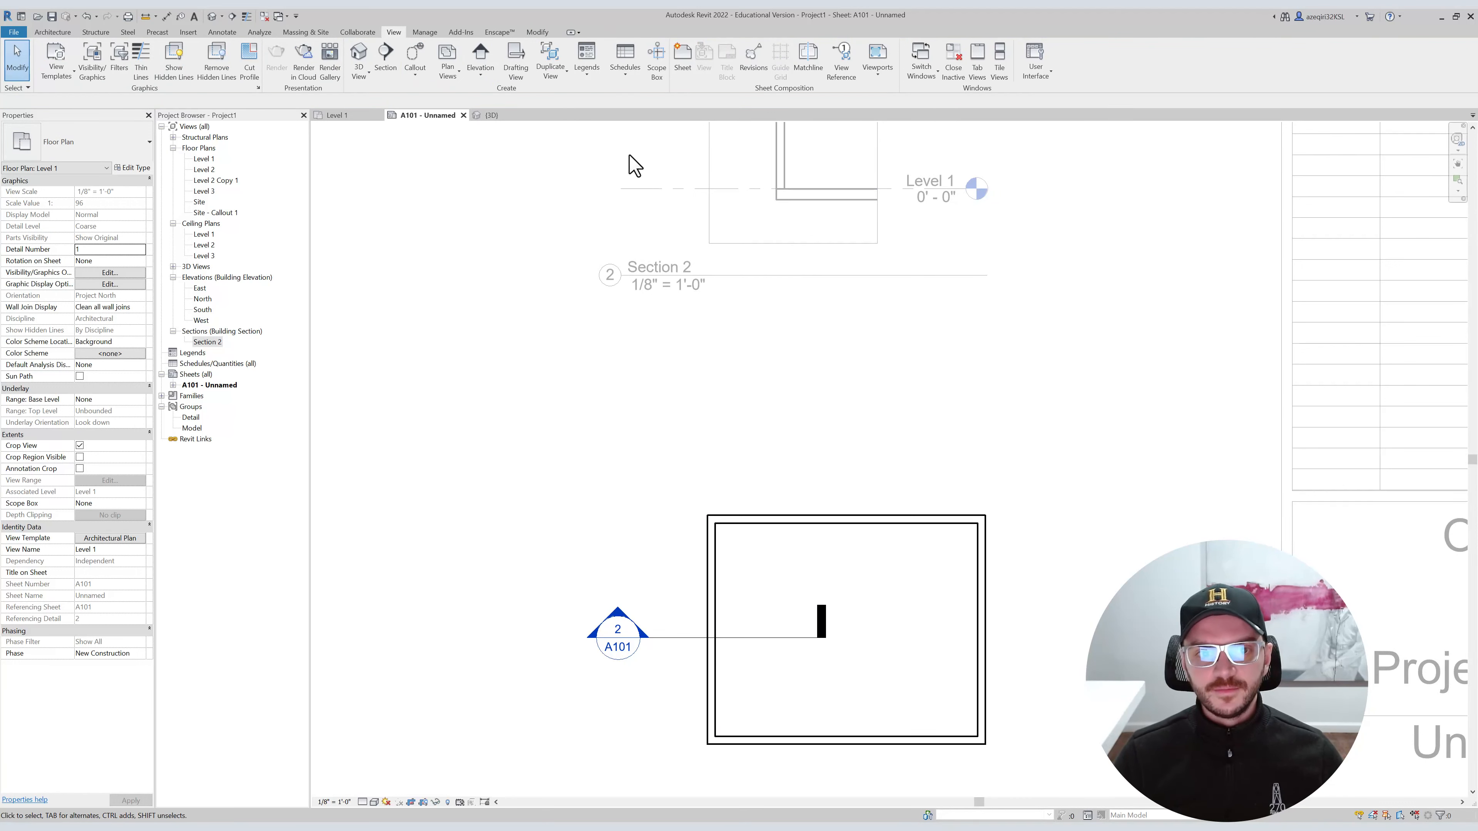
# Activate the Section 2 viewport and join the geometry of the cut wall and the floor.
pyautogui.moveTo(832, 175); pyautogui.dragTo(808, 393, button='middle')
pyautogui.click(790, 287)
pyautogui.doubleClick(789, 286)
pyautogui.scroll(4, 775, 403)
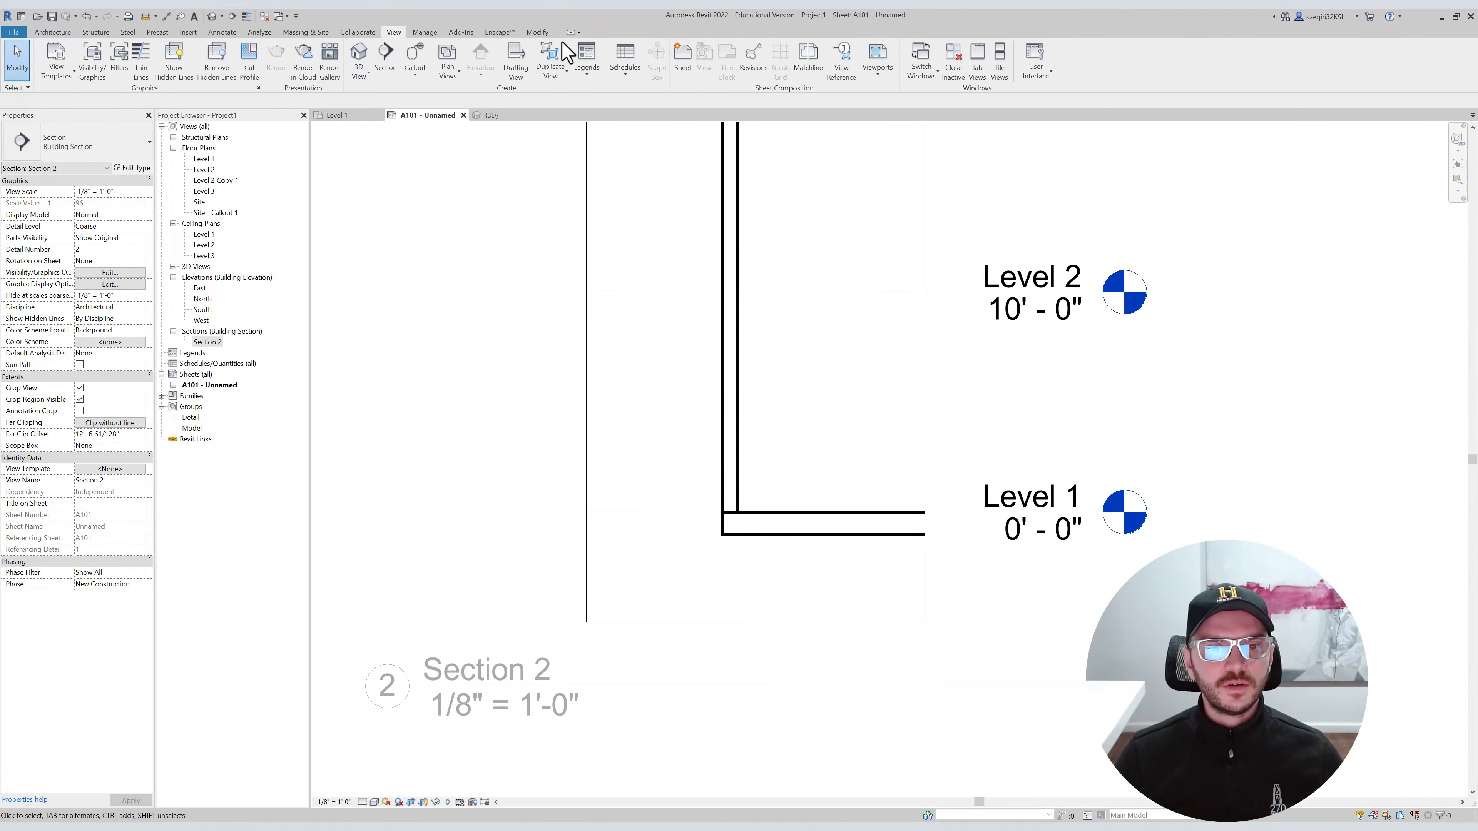
pyautogui.click(538, 33)
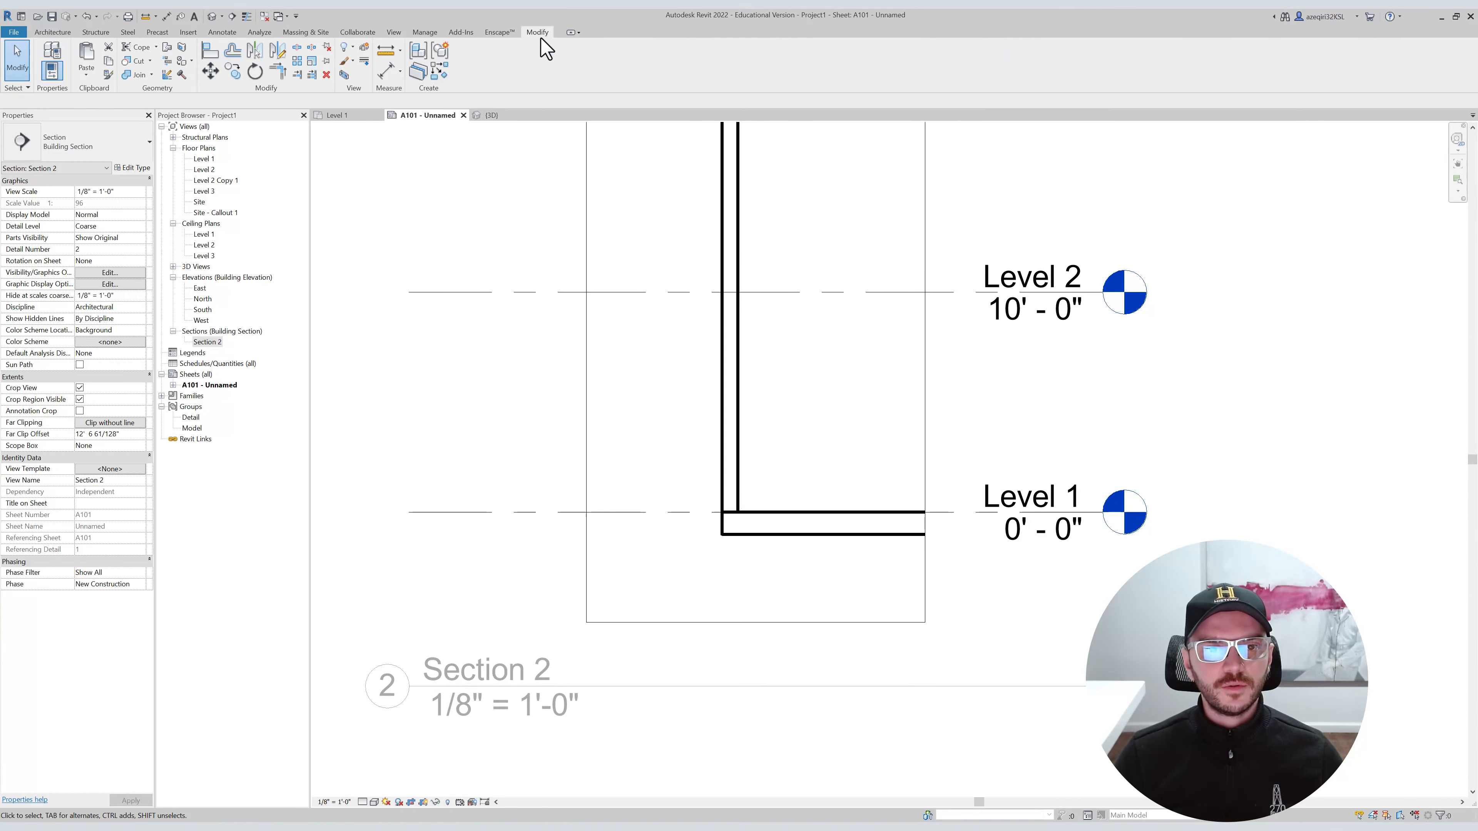
pyautogui.click(136, 74)
pyautogui.click(737, 487)
pyautogui.click(789, 527)
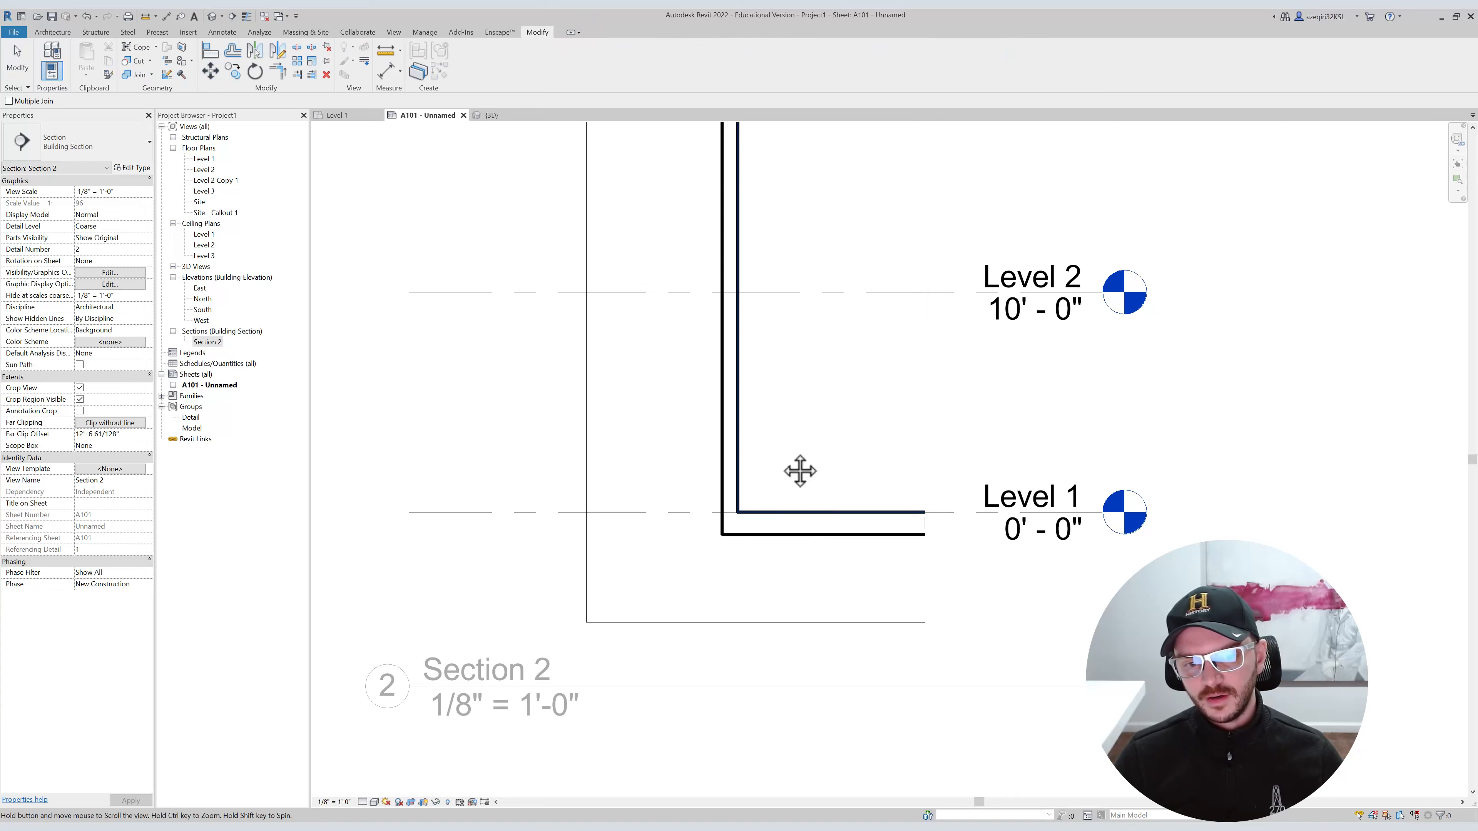
pyautogui.moveTo(812, 456); pyautogui.dragTo(684, 509, button='middle')
pyautogui.press('Escape')
# Examine the joined wall and floor corner in Section 2 and compare it with the plan below.
pyautogui.scroll(5, 627, 647)
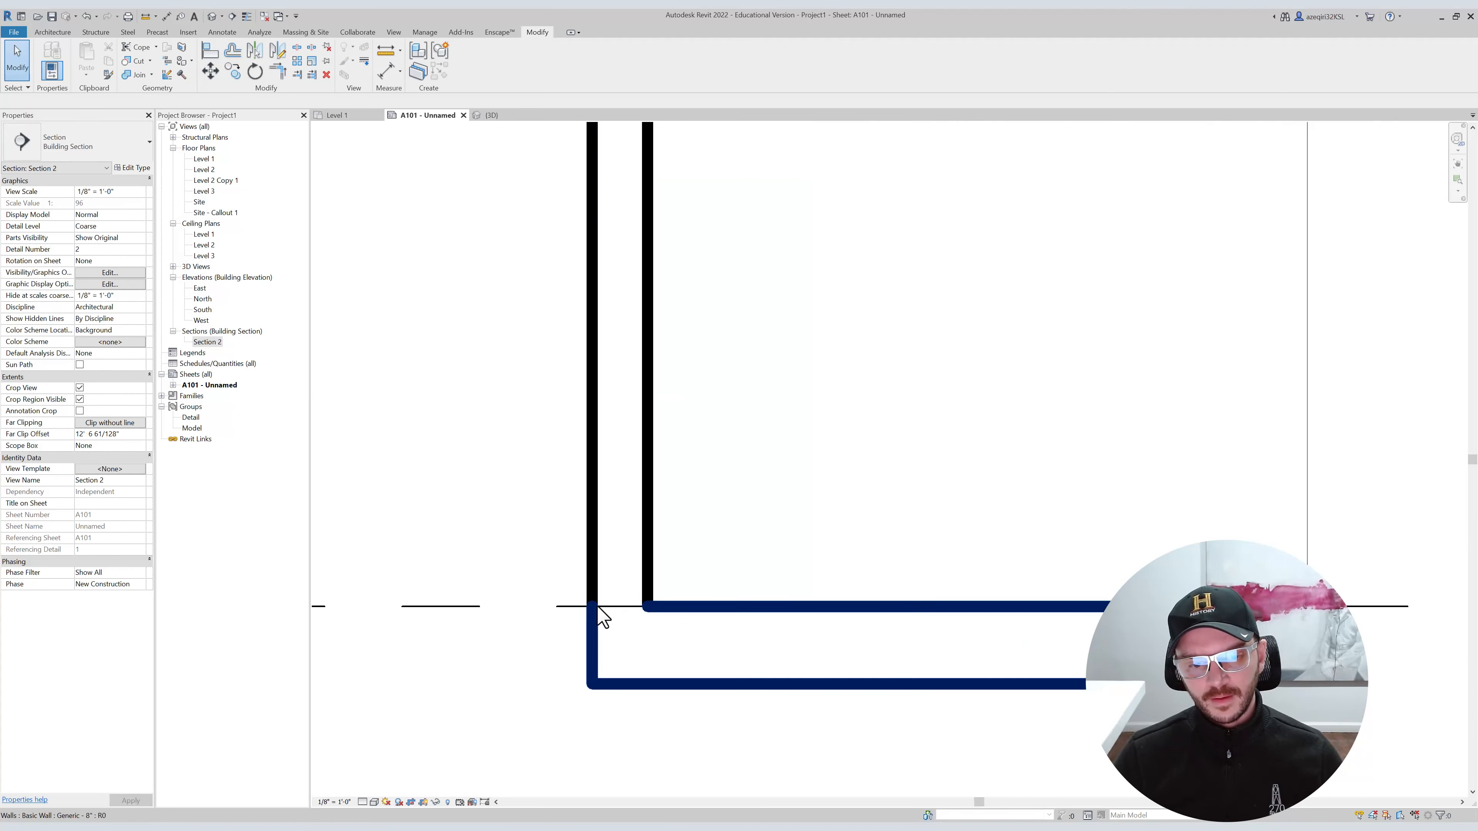
pyautogui.click(556, 607)
pyautogui.scroll(-6, 686, 475)
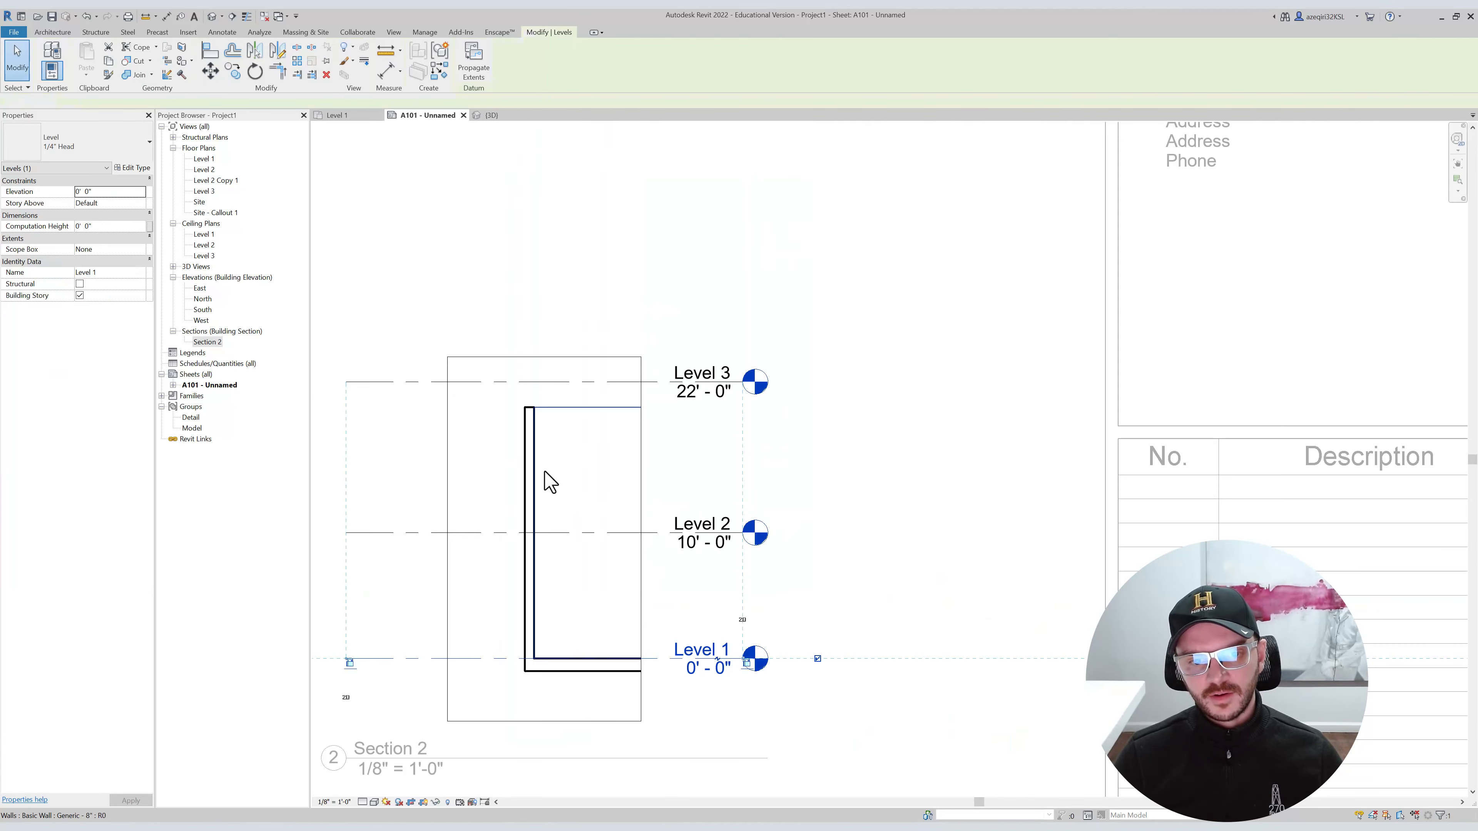
pyautogui.click(550, 482)
pyautogui.moveTo(578, 597); pyautogui.dragTo(627, 482, button='middle')
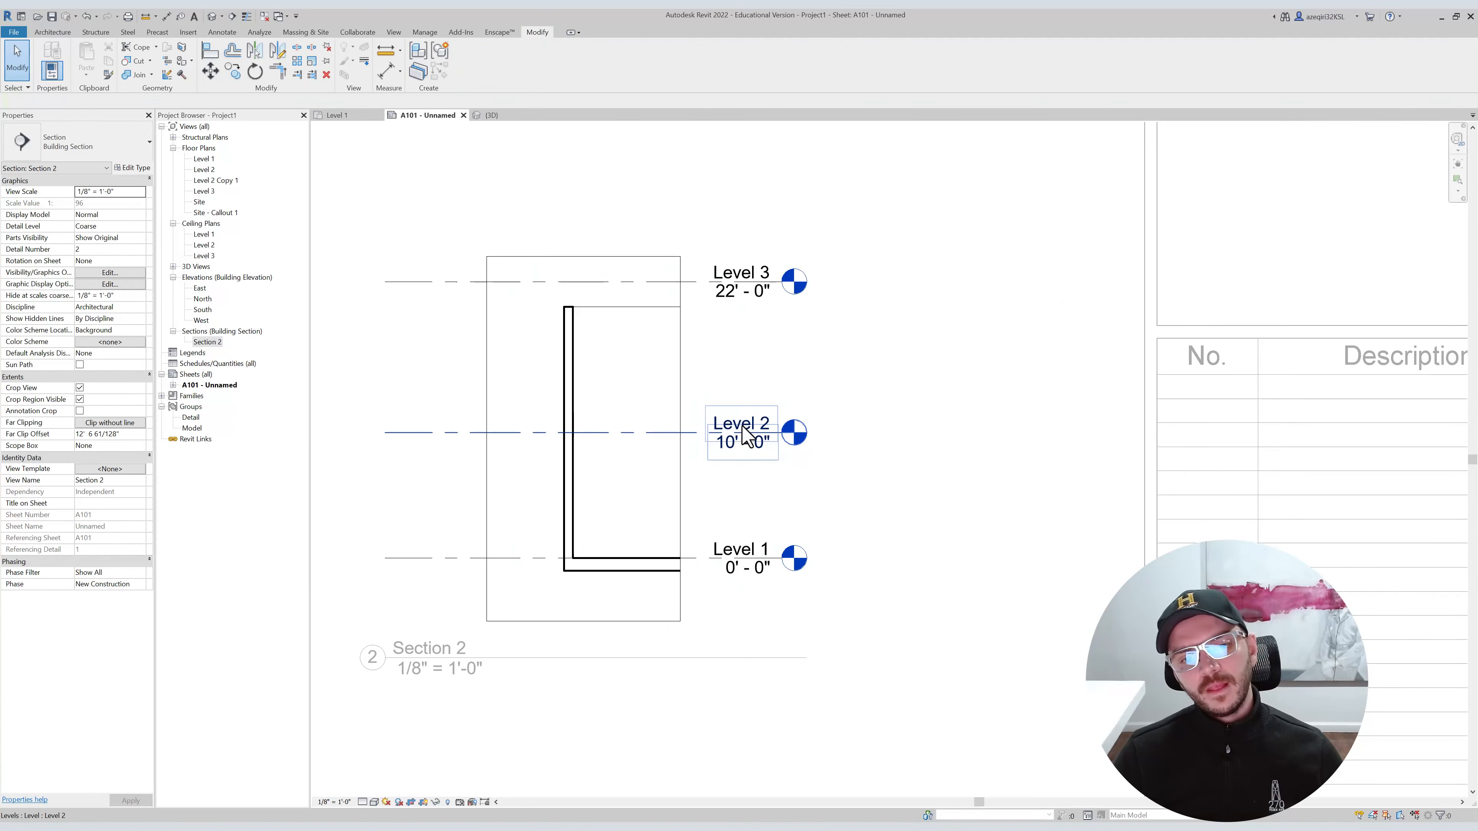
pyautogui.scroll(4, 574, 571)
pyautogui.scroll(-8, 520, 522)
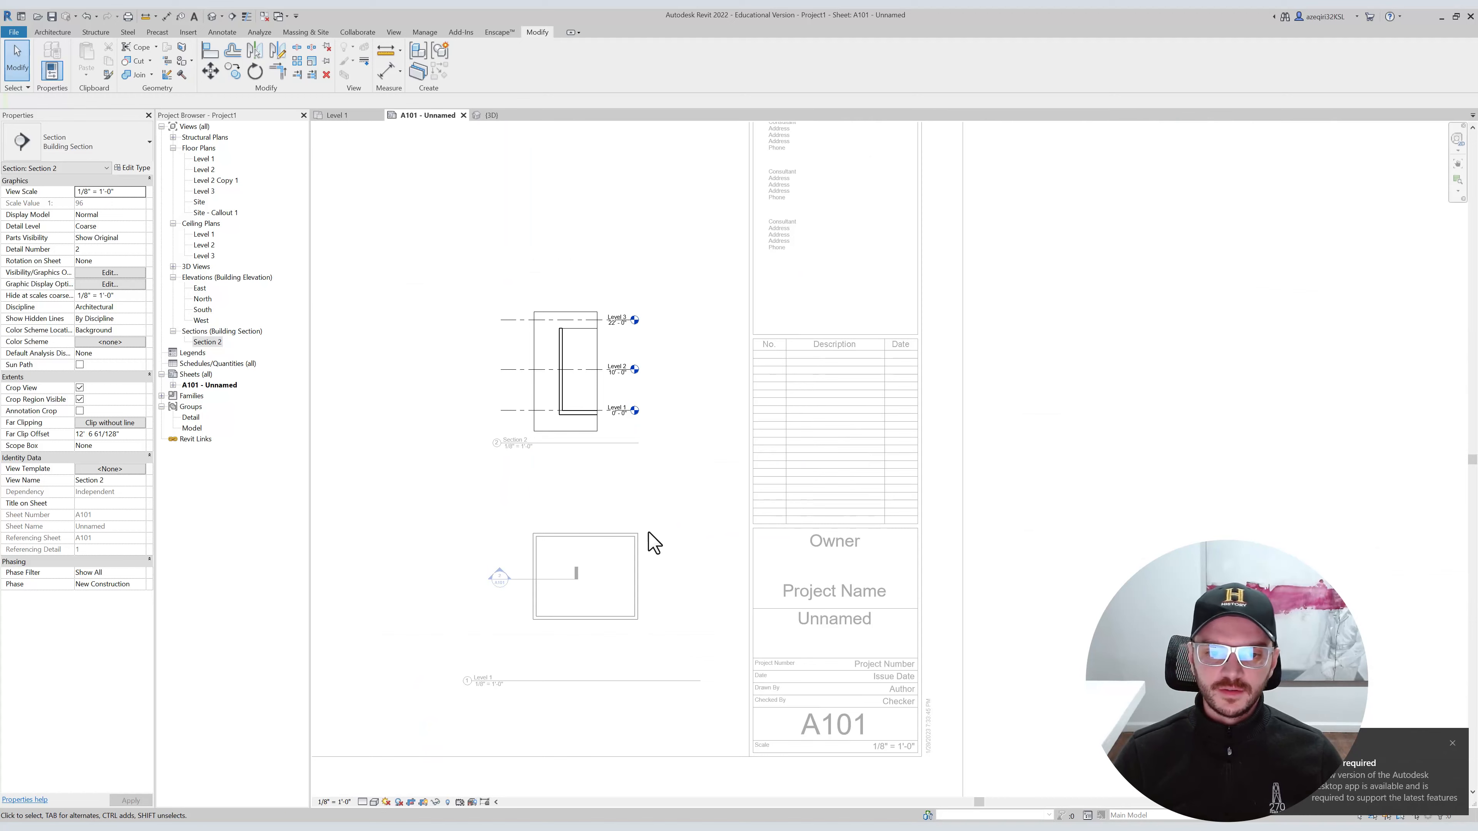
pyautogui.scroll(-2, 610, 429)
pyautogui.scroll(6, 567, 353)
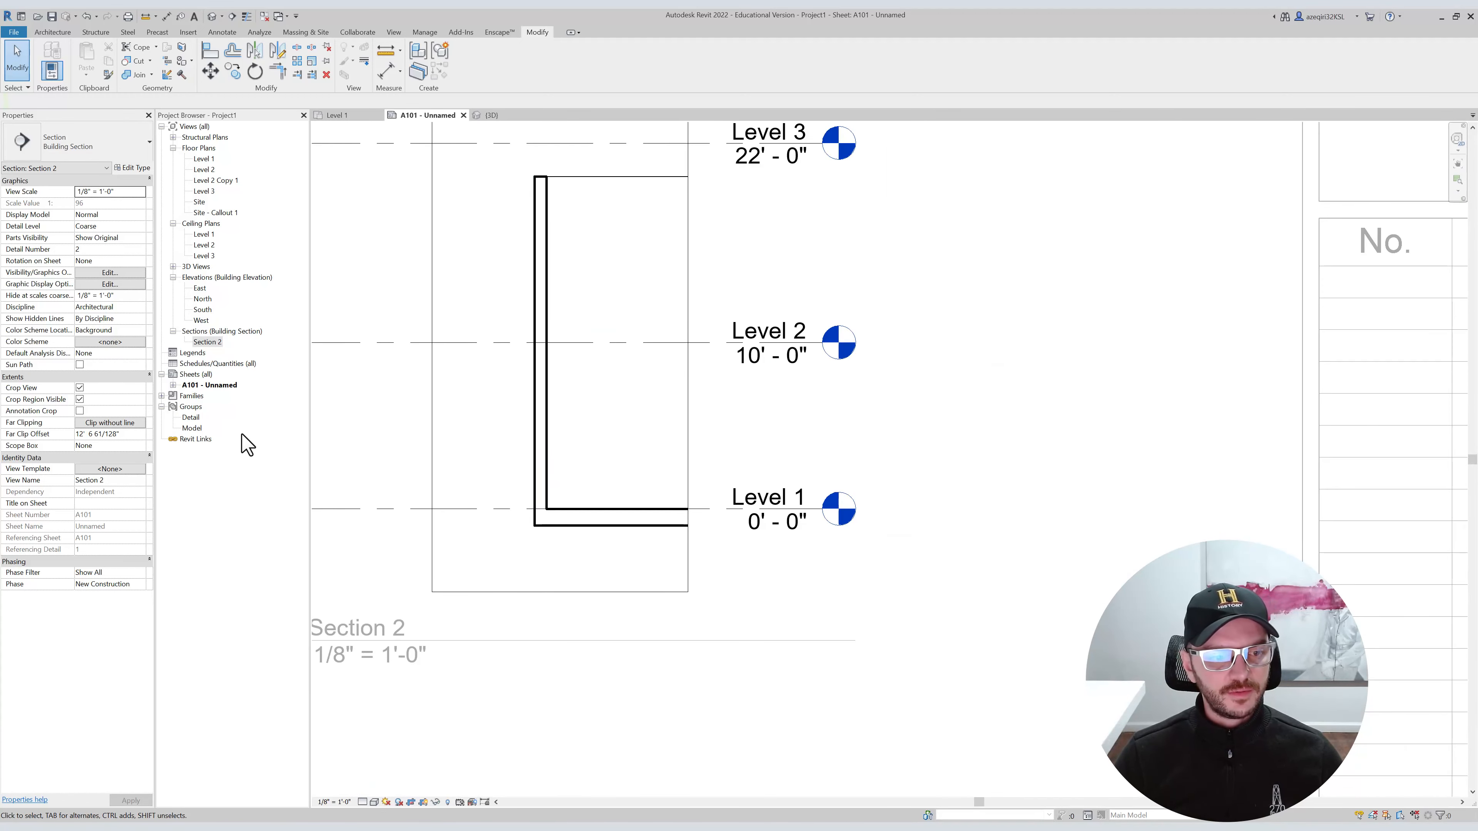
# Open the Visibility/Graphic Overrides of Section 2 and open the Walls category's cut pattern override, leaving it without a change.
pyautogui.click(110, 273)
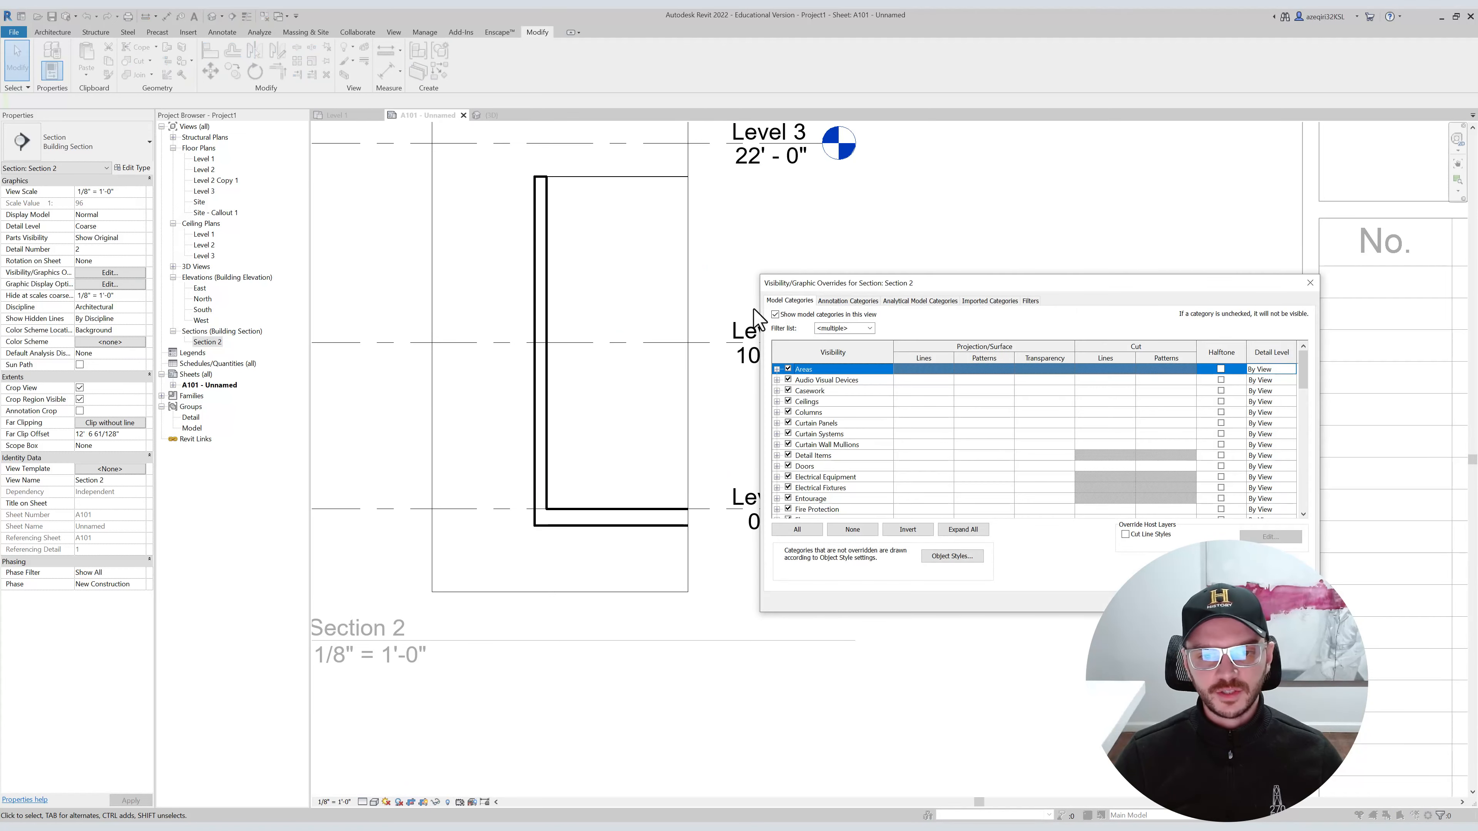
pyautogui.click(844, 381)
pyautogui.press('w')
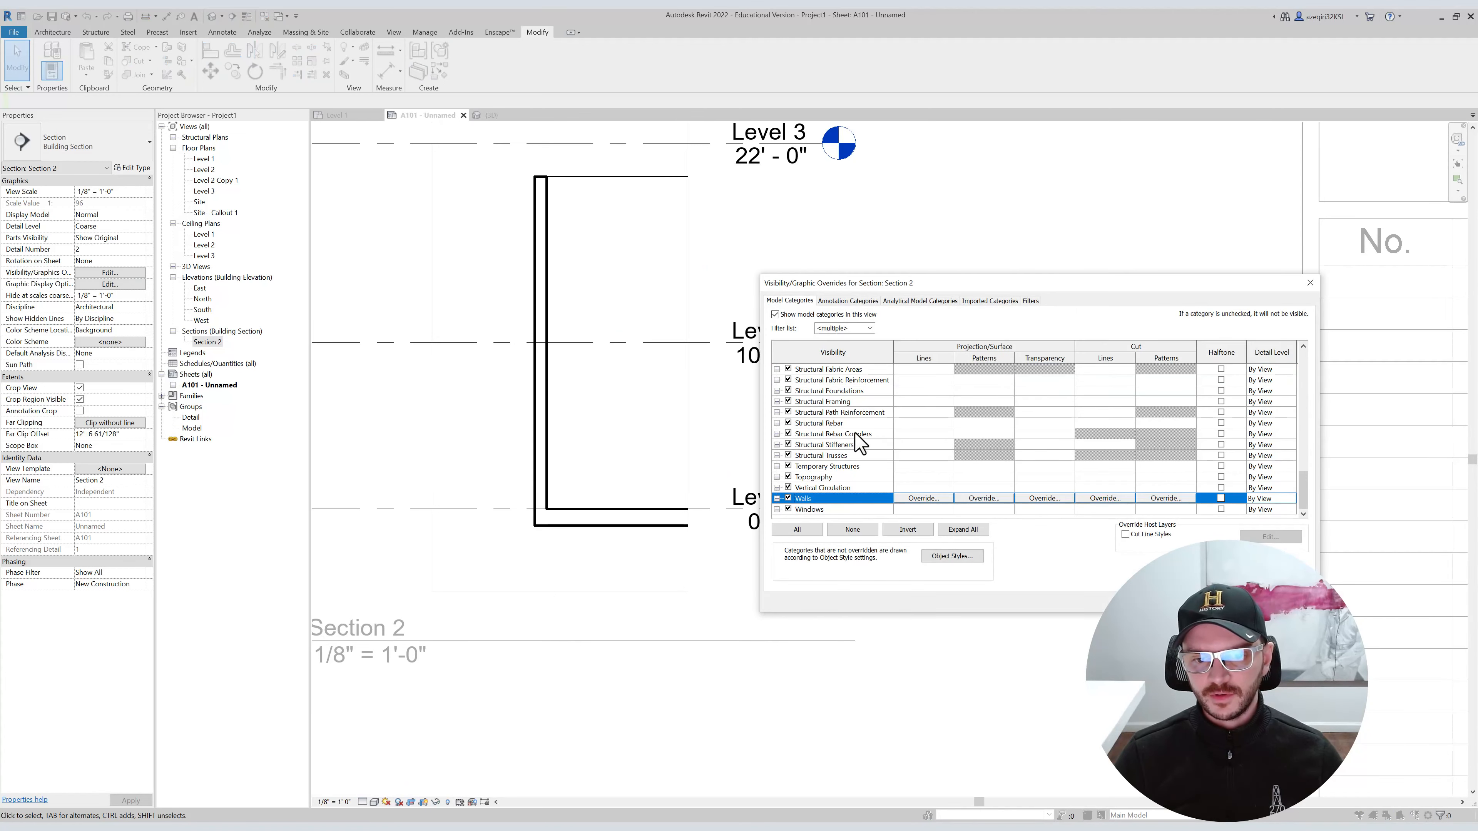
pyautogui.click(1159, 499)
pyautogui.press('Escape')
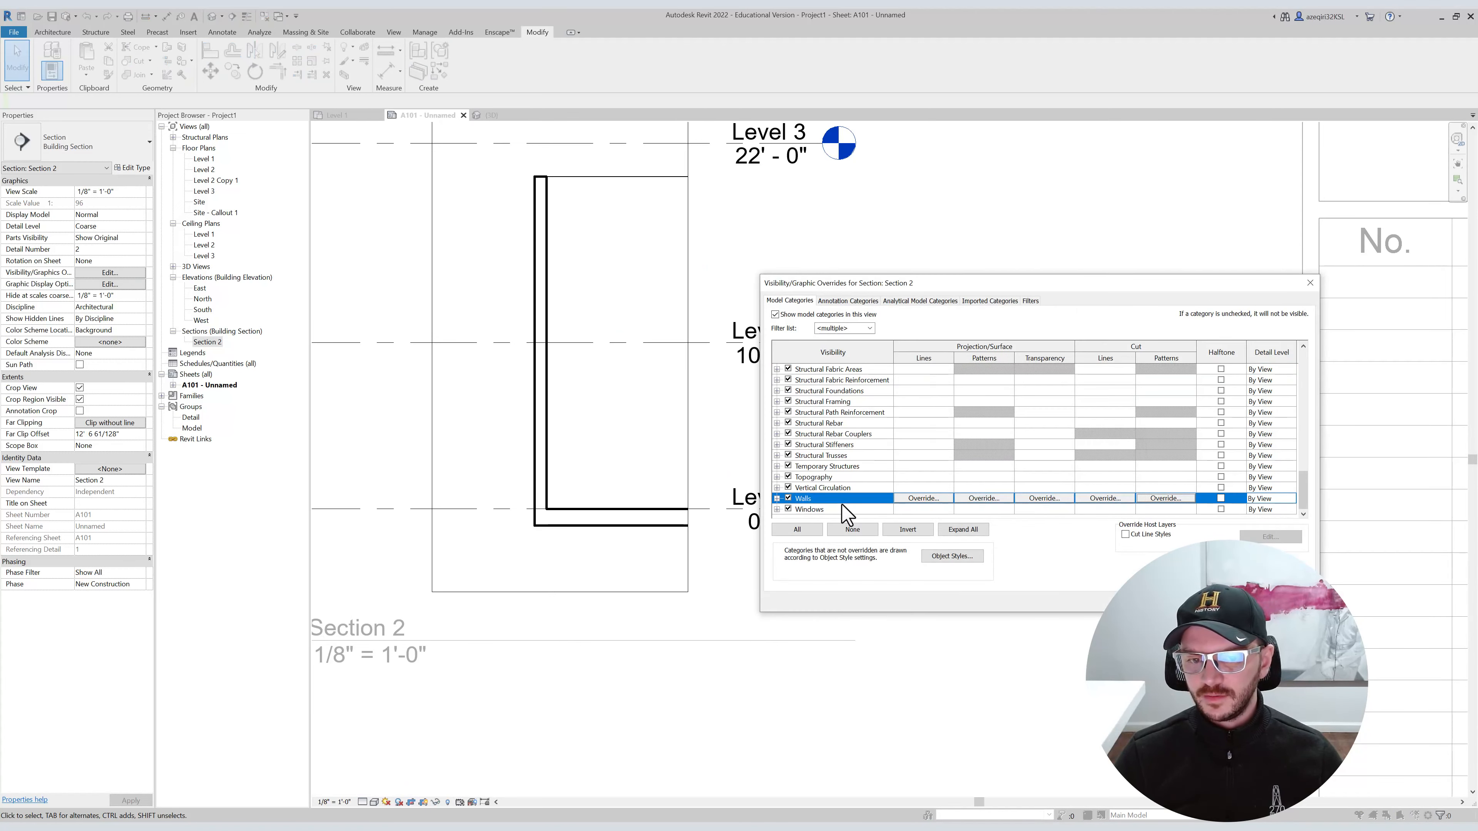
# Override the Floors category's cut pattern in Section 2 with a solid fill in RGB 192-192-192 and apply the overrides.
pyautogui.scroll(3, 847, 481)
pyautogui.scroll(8, 847, 481)
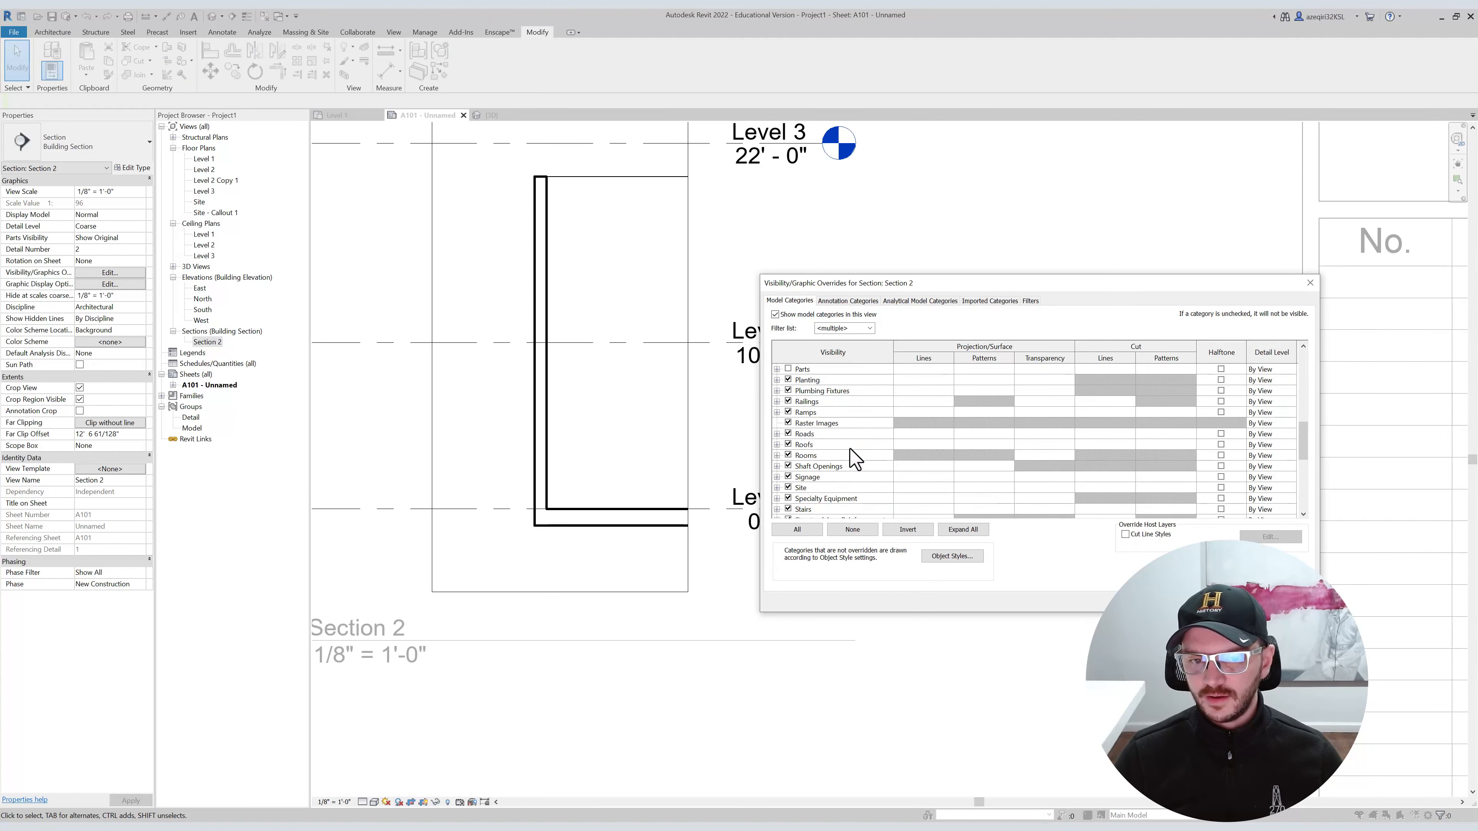
pyautogui.click(842, 414)
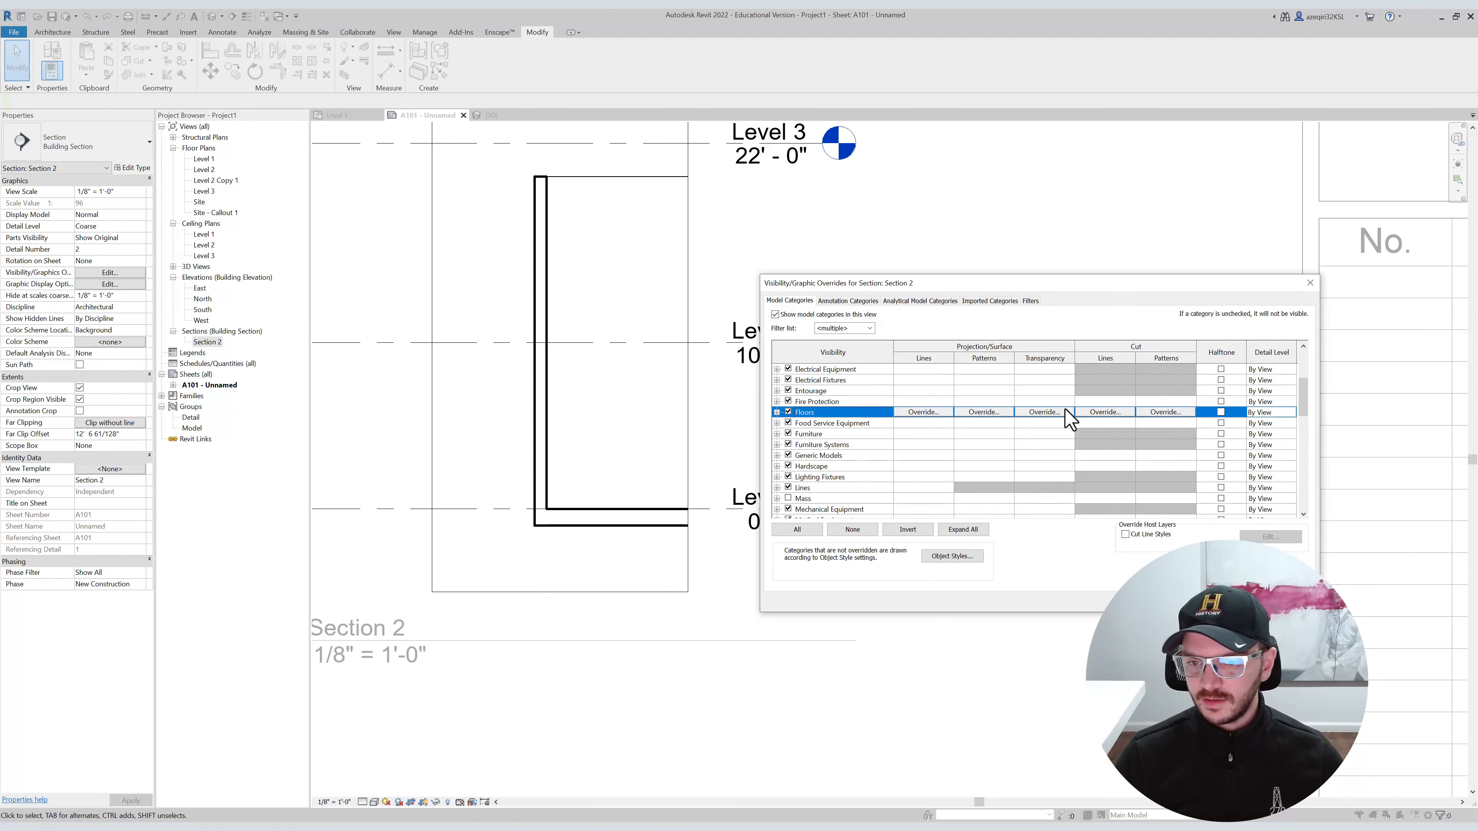
pyautogui.click(1166, 412)
pyautogui.click(1042, 411)
pyautogui.click(1047, 429)
pyautogui.click(1033, 428)
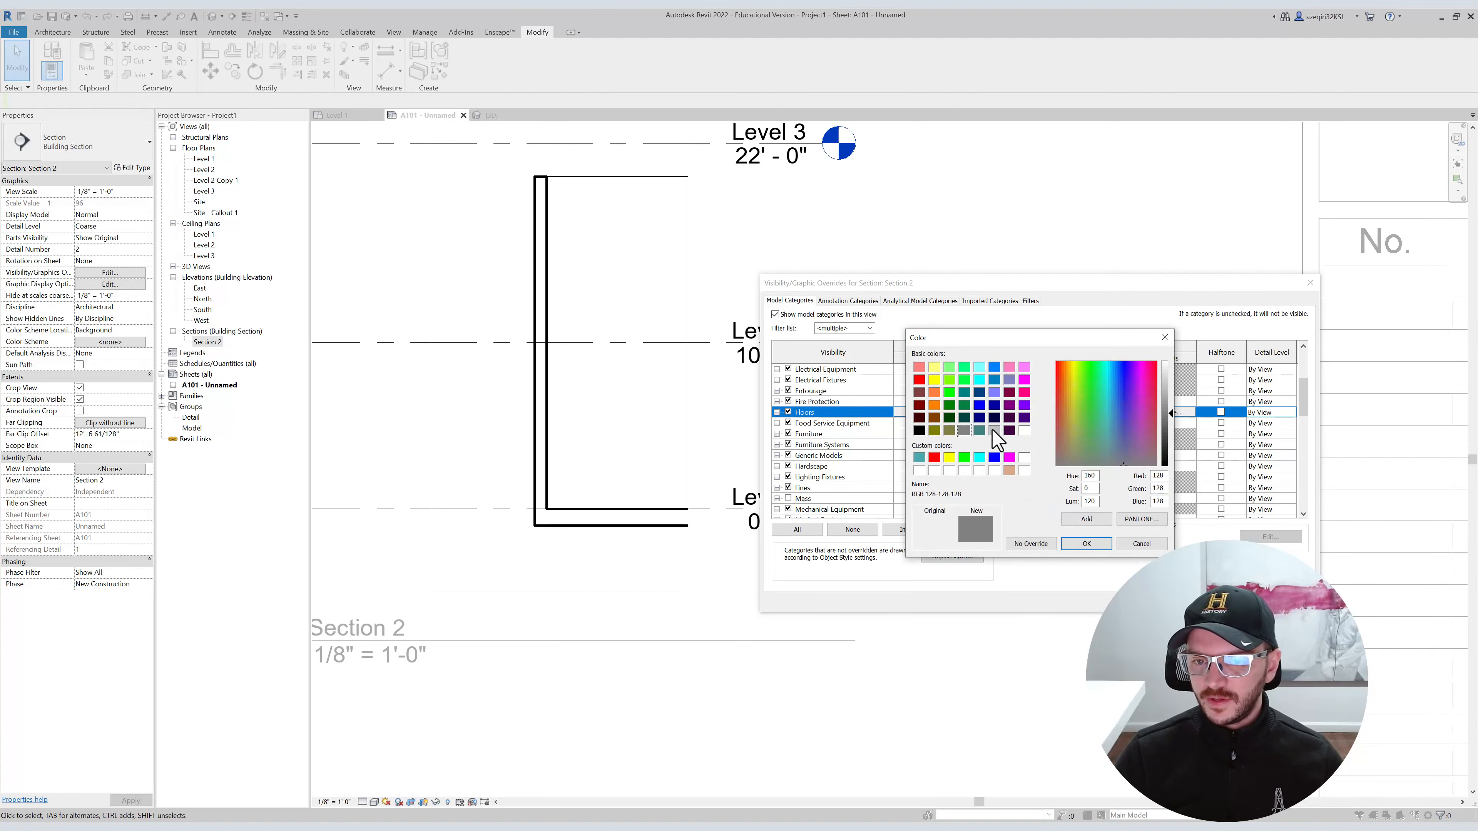
pyautogui.click(1077, 544)
pyautogui.click(1069, 513)
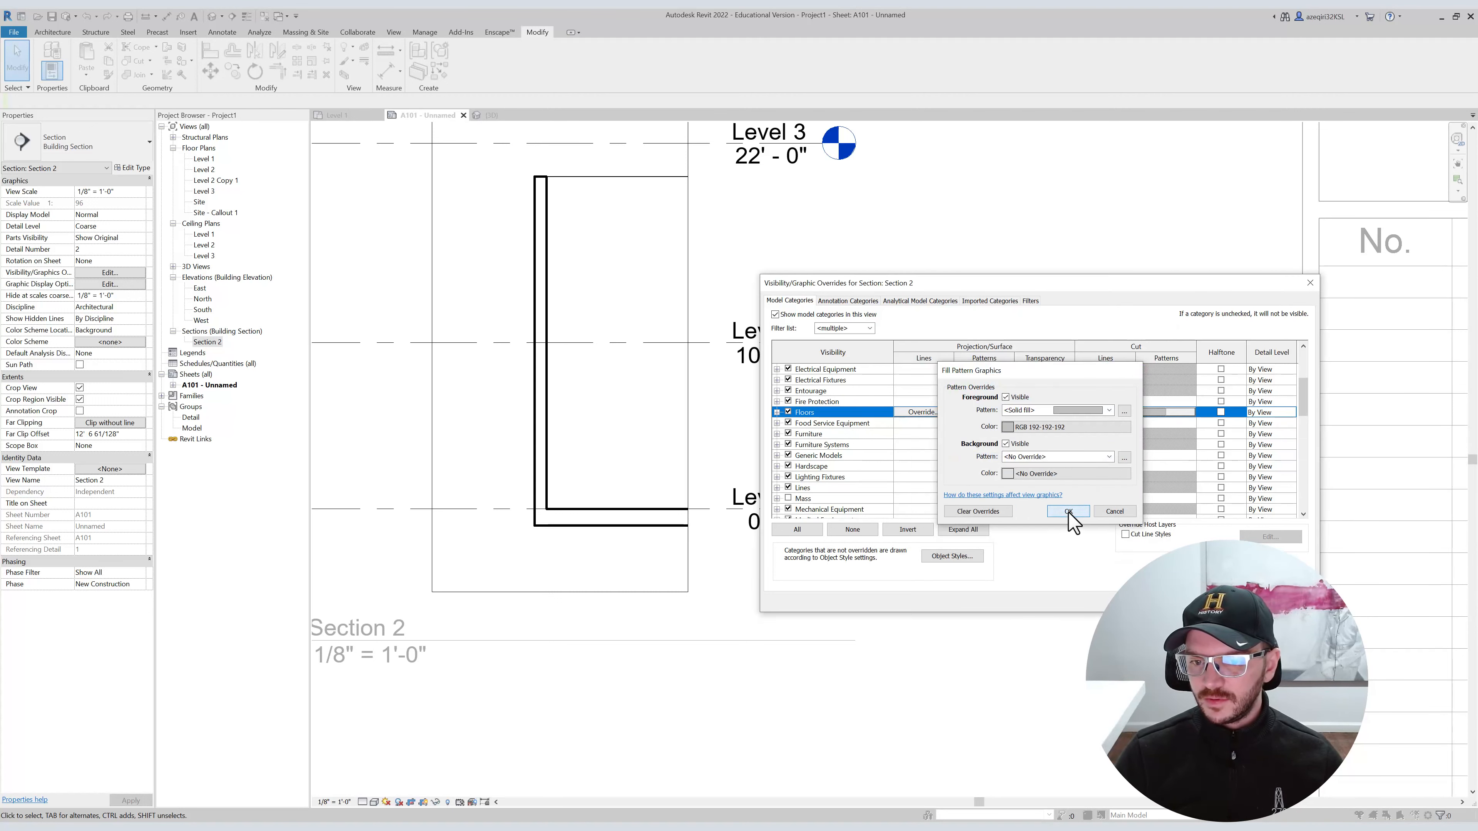
pyautogui.click(1127, 601)
# Check the filled wall and floor cut in Section 2 and deactivate the viewport to return to the sheet.
pyautogui.moveTo(867, 469); pyautogui.dragTo(866, 512, button='middle')
pyautogui.scroll(2, 555, 321)
pyautogui.scroll(-6, 509, 332)
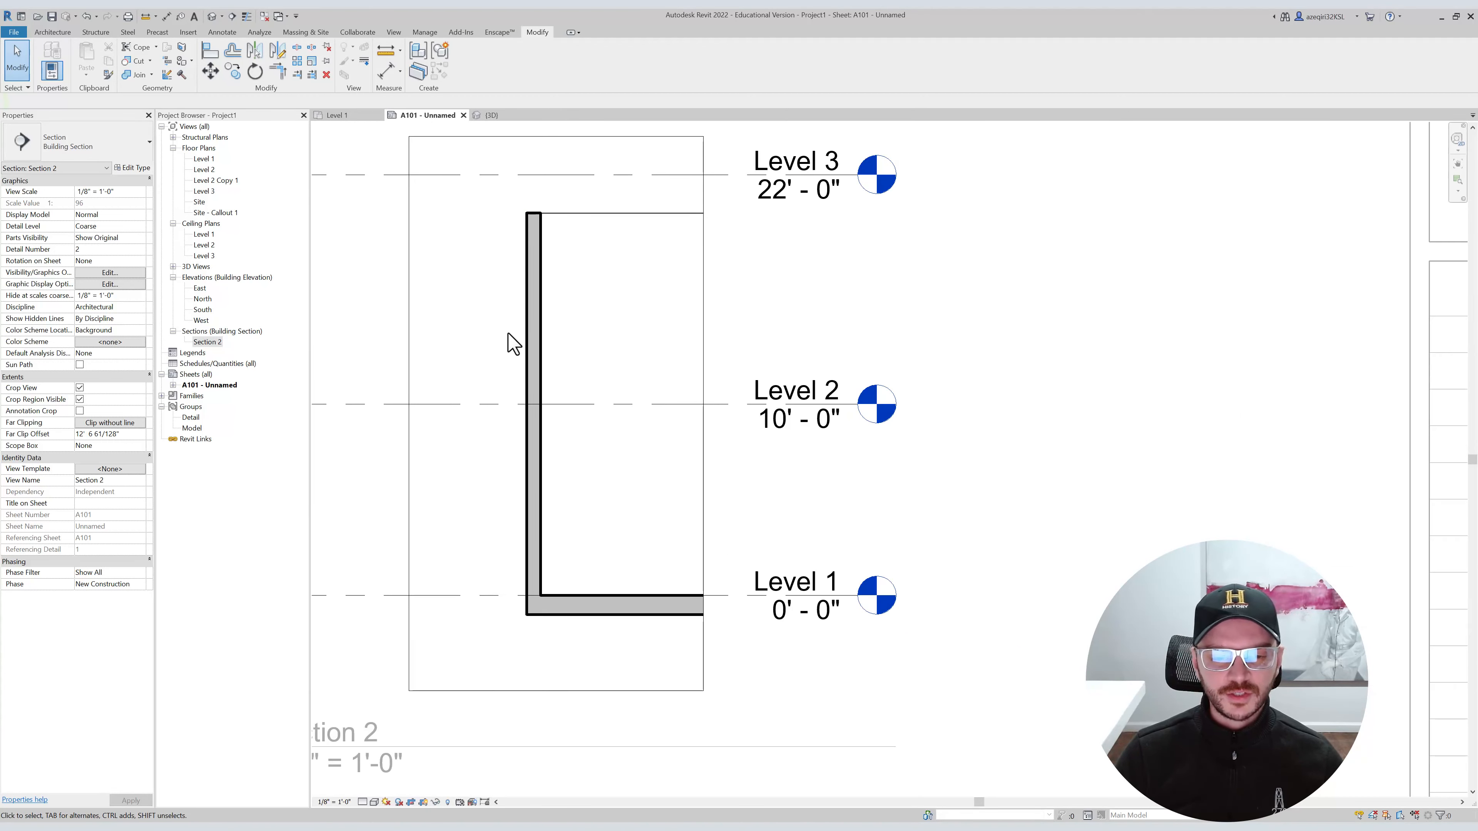
pyautogui.moveTo(603, 326); pyautogui.dragTo(773, 331, button='middle')
pyautogui.scroll(1, 791, 333)
pyautogui.rightClick(792, 333)
pyautogui.click(816, 303)
pyautogui.doubleClick(860, 285)
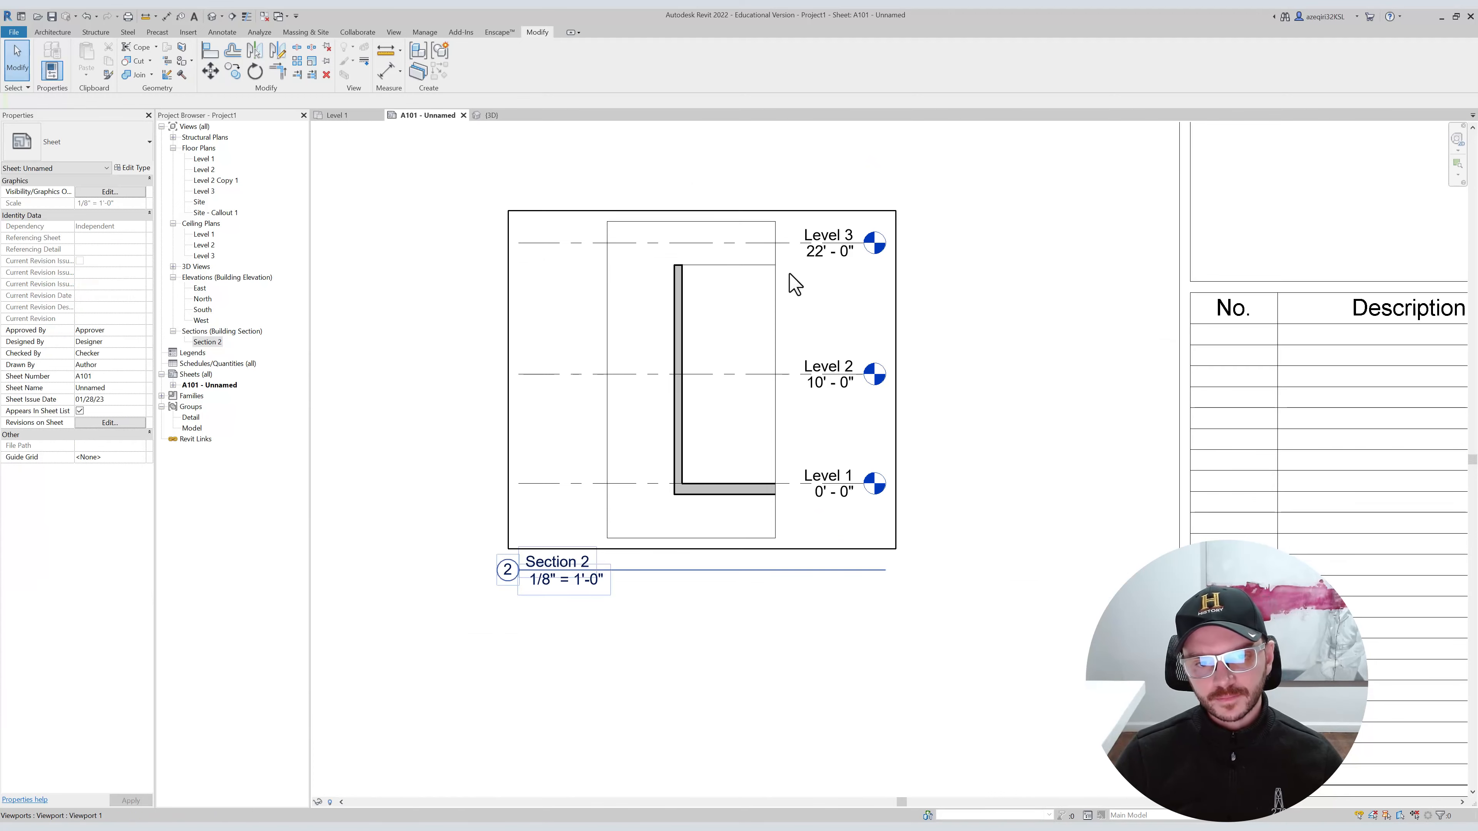
# Nudge the Section 2 viewport on the sheet, keeping it above the Level 1 plan, and deselect it.
pyautogui.scroll(-2, 747, 292)
pyautogui.moveTo(745, 330); pyautogui.dragTo(780, 360)
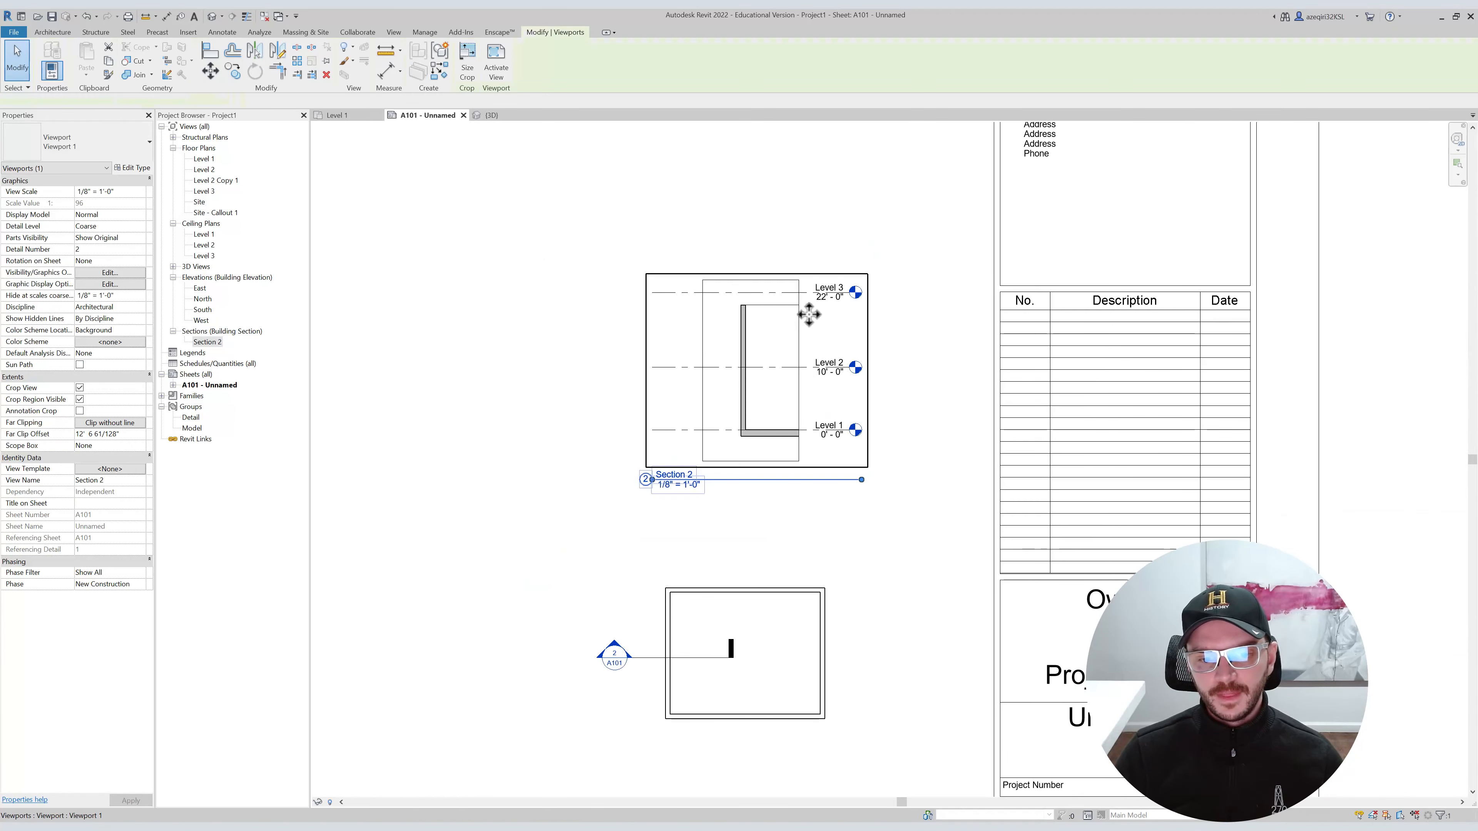
pyautogui.scroll(-5, 809, 314)
pyautogui.click(822, 194)
# Examine the overall layout of sheet A101 with its plan and section, selecting the title block.
pyautogui.scroll(1, 867, 238)
pyautogui.moveTo(868, 238); pyautogui.dragTo(1058, 383, button='middle')
pyautogui.scroll(-2, 972, 351)
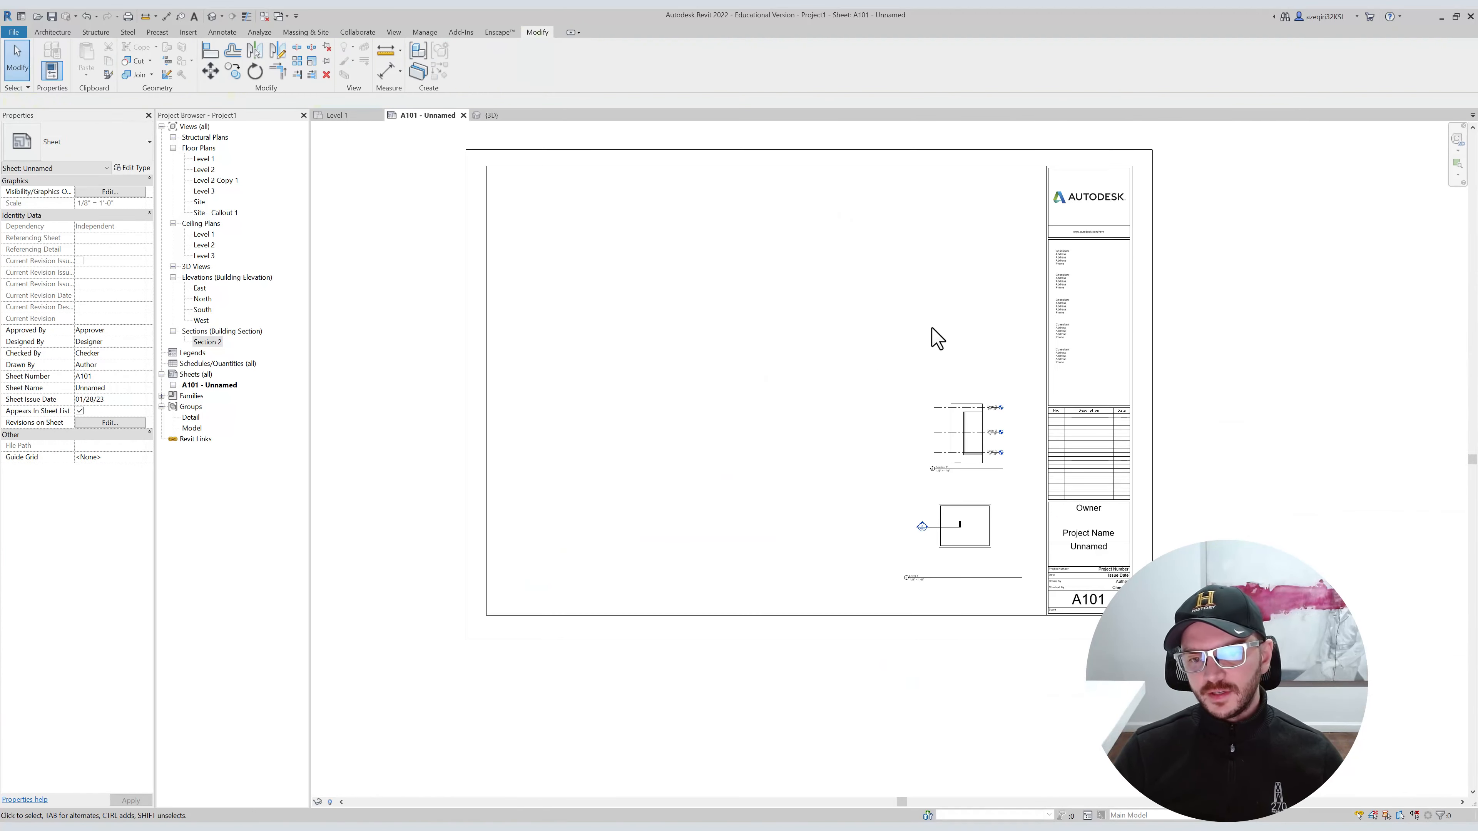
pyautogui.moveTo(937, 338); pyautogui.dragTo(828, 406, button='middle')
pyautogui.click(949, 278)
pyautogui.scroll(1, 792, 280)
pyautogui.moveTo(791, 281); pyautogui.dragTo(831, 241, button='middle')
pyautogui.scroll(-1, 802, 321)
pyautogui.scroll(1, 797, 313)
pyautogui.scroll(-1, 831, 241)
pyautogui.moveTo(739, 302); pyautogui.dragTo(761, 266, button='middle')
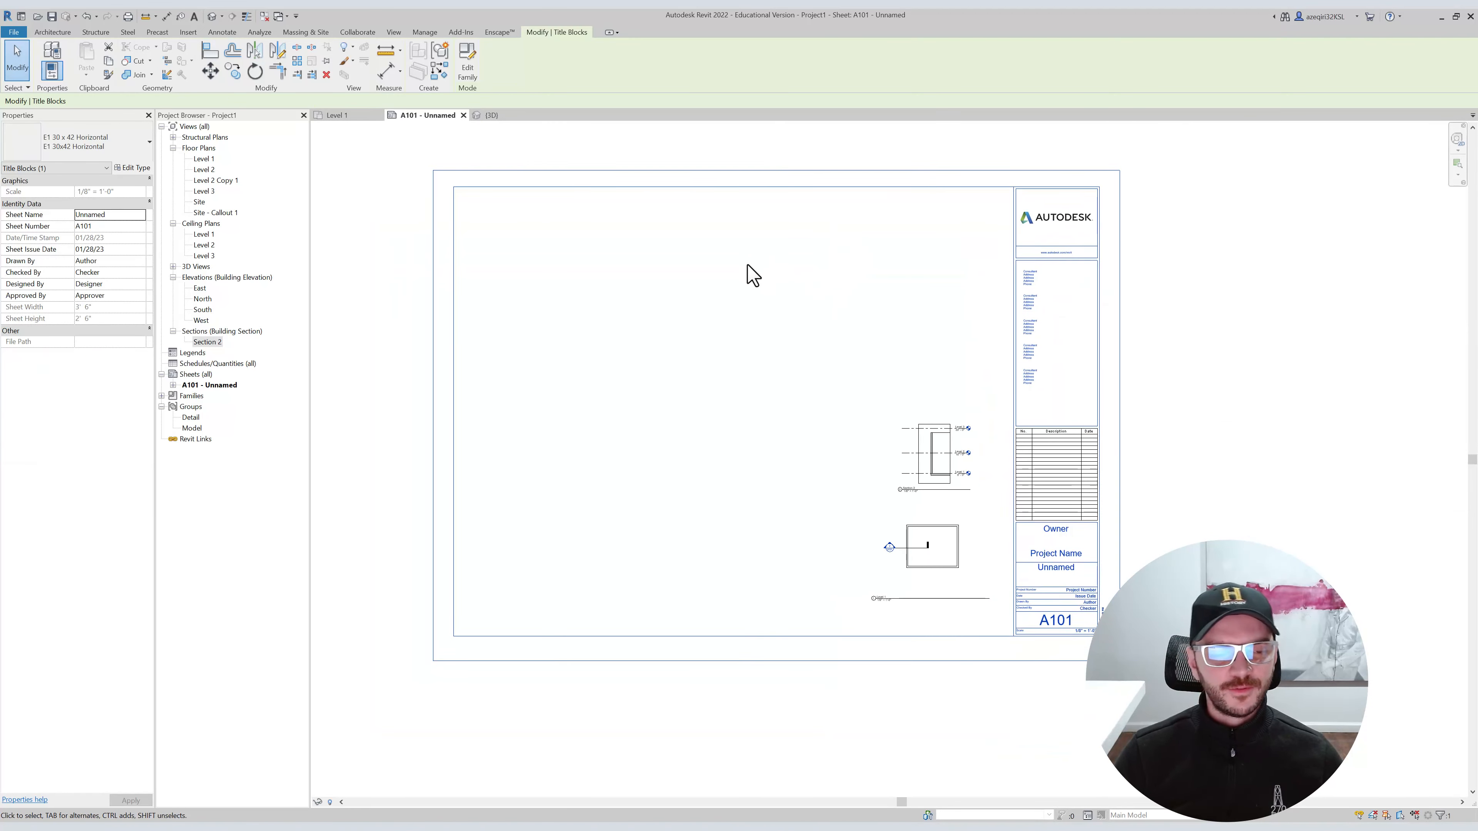